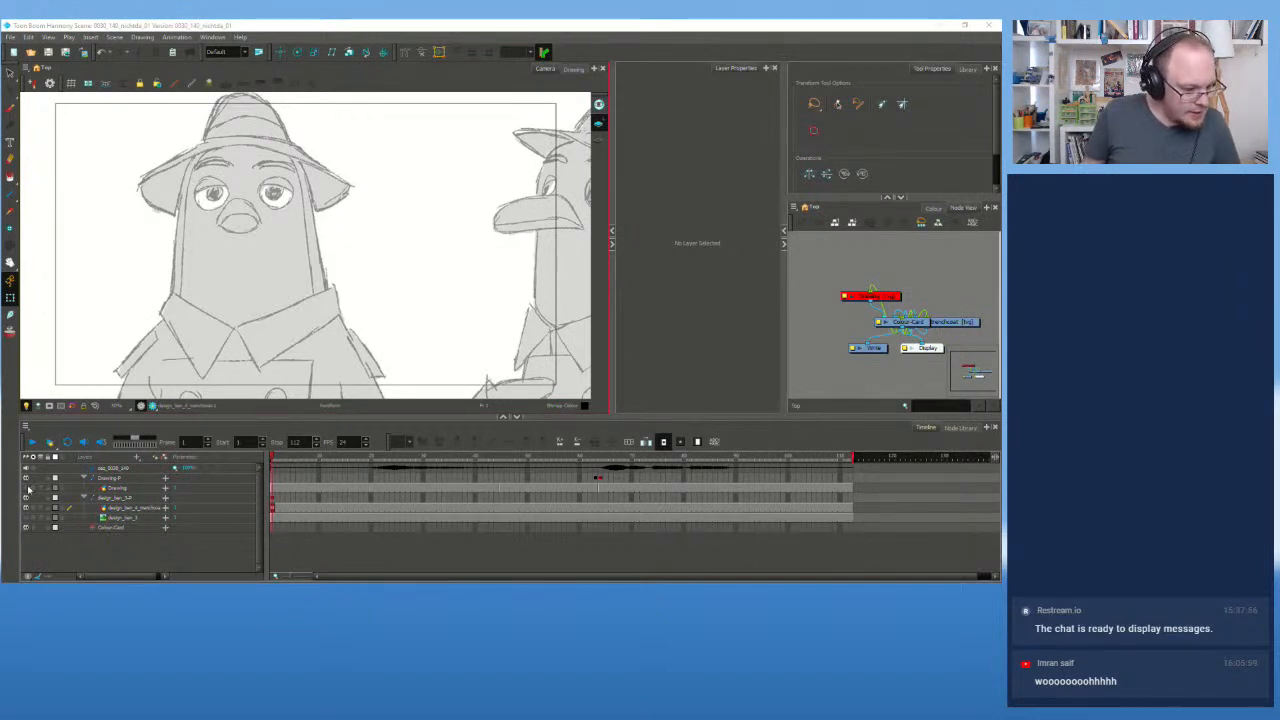
# Step: Show the blue sketch, hide the grey design, and play the animation once
pyautogui.click(26, 489)
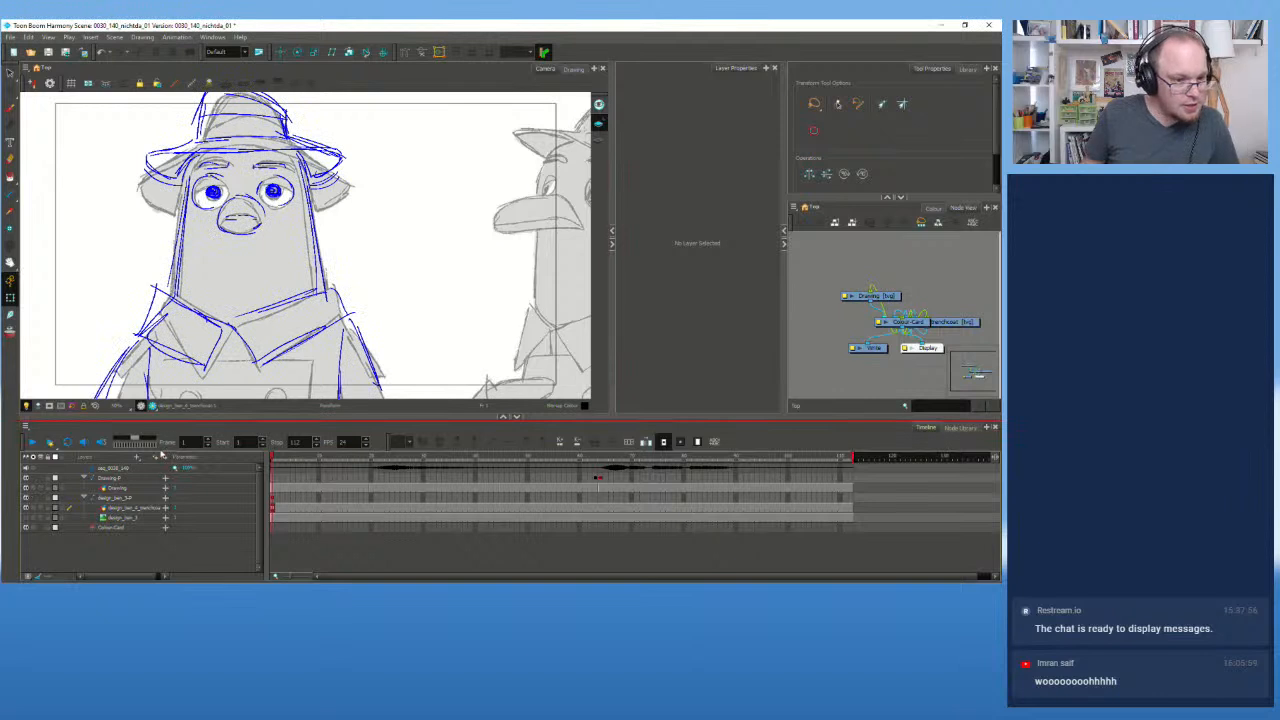
pyautogui.click(26, 508)
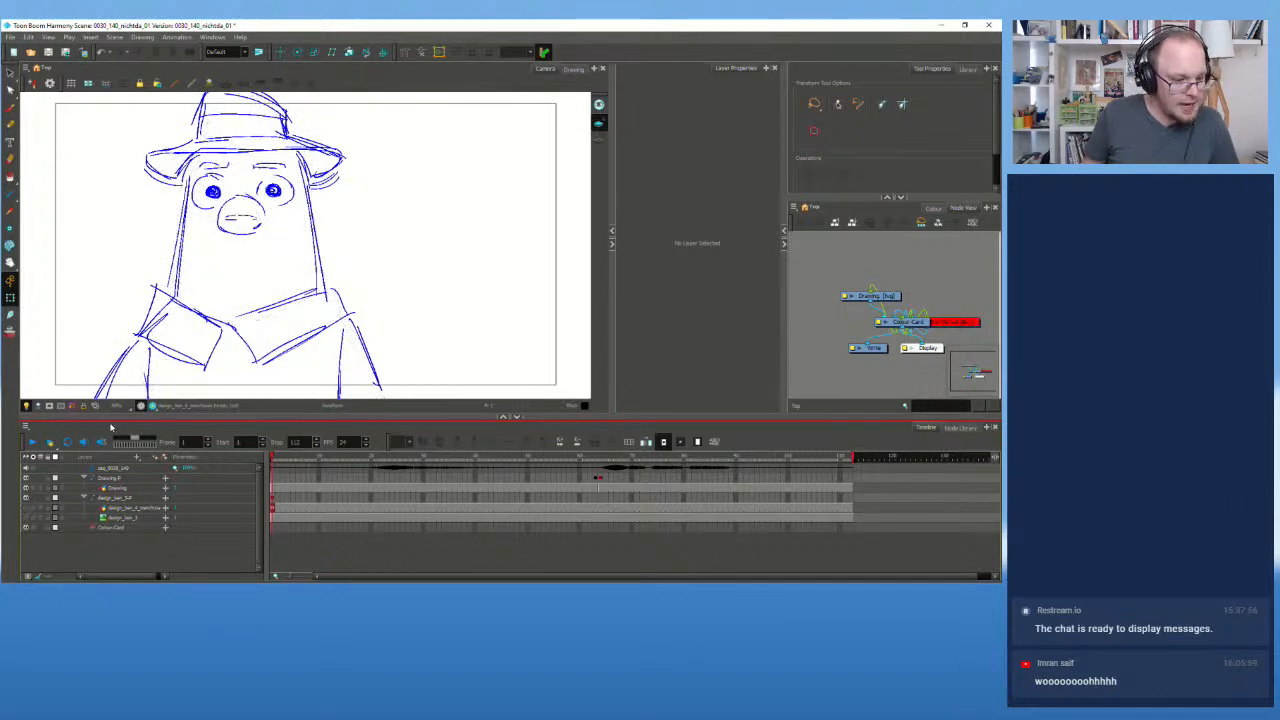
pyautogui.click(32, 441)
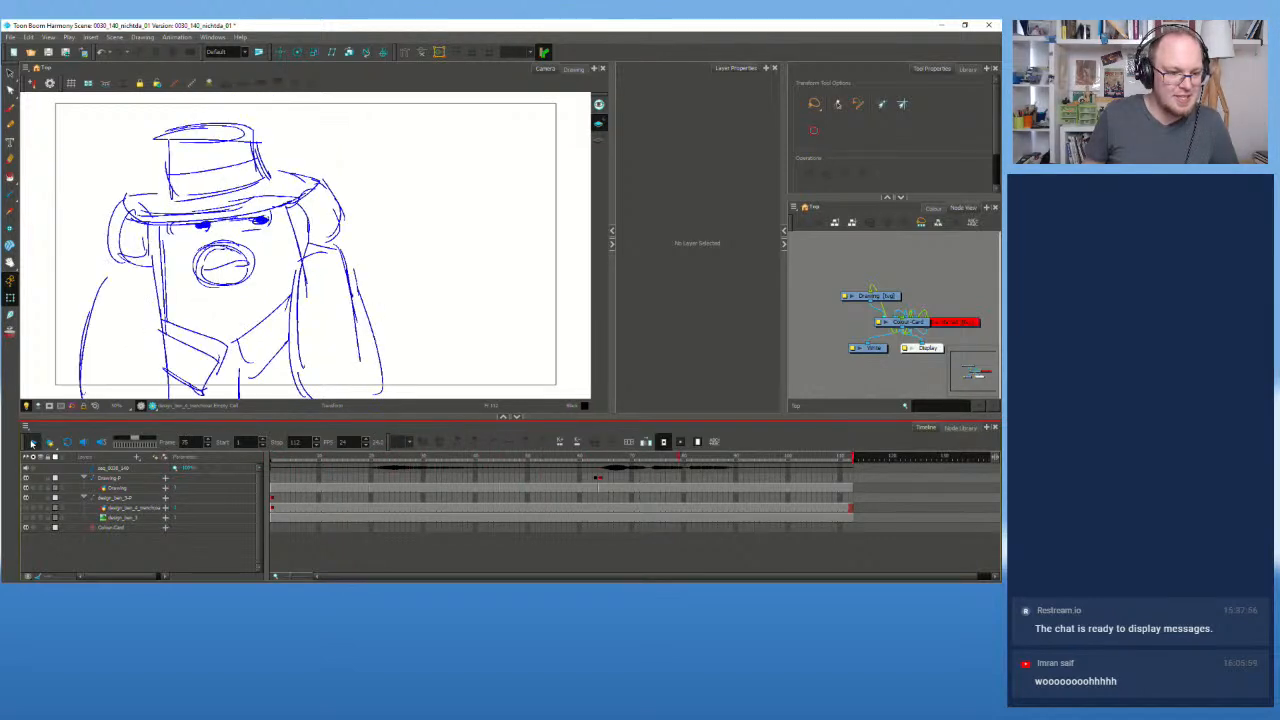
pyautogui.click(32, 443)
# Step: Scrub through the frames to frame 110, then replay the animation from the first frame
pyautogui.moveTo(784, 460); pyautogui.dragTo(762, 463)
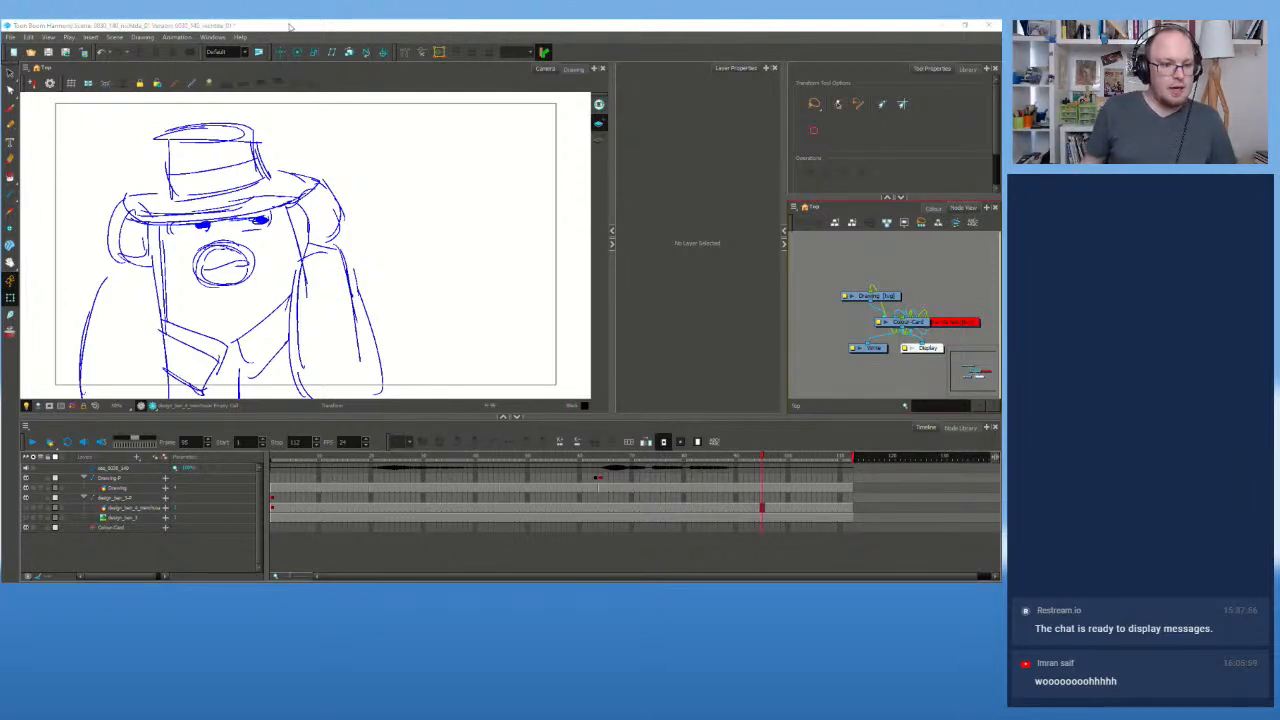
pyautogui.moveTo(310, 459)
pyautogui.mouseDown()
pyautogui.moveTo(836, 508)
pyautogui.moveTo(280, 503)
pyautogui.mouseUp()
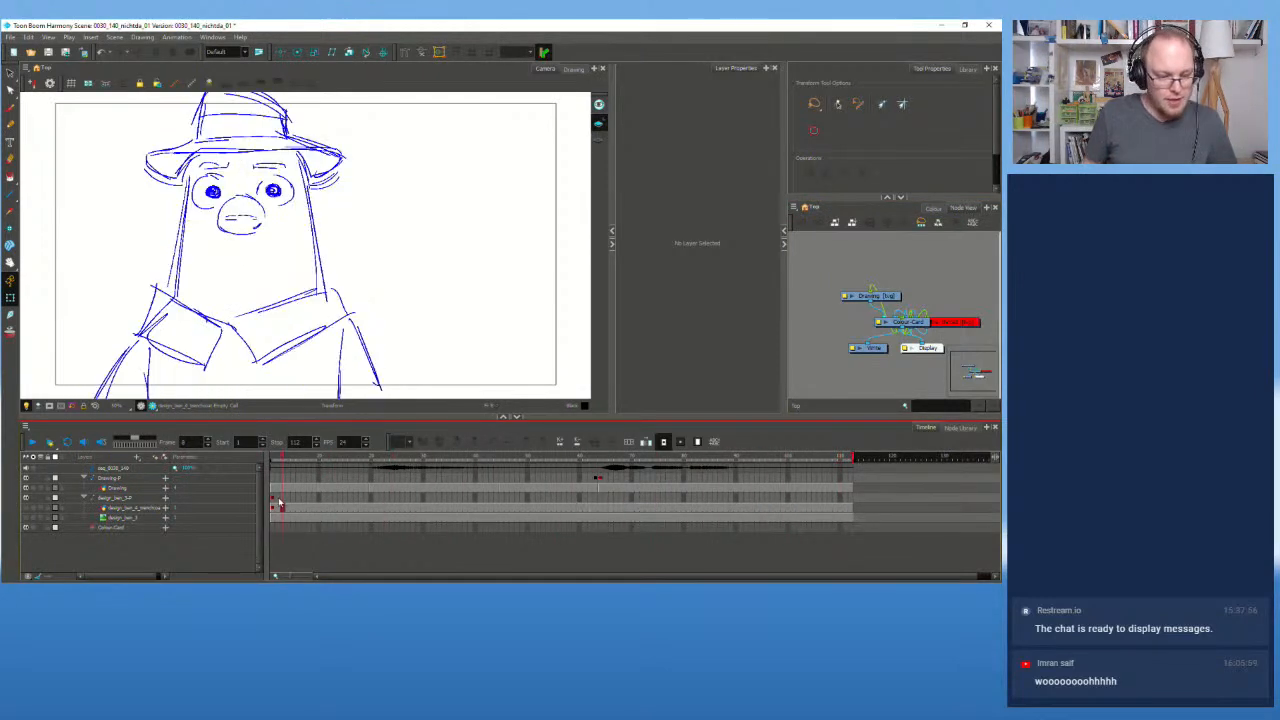
pyautogui.click(33, 442)
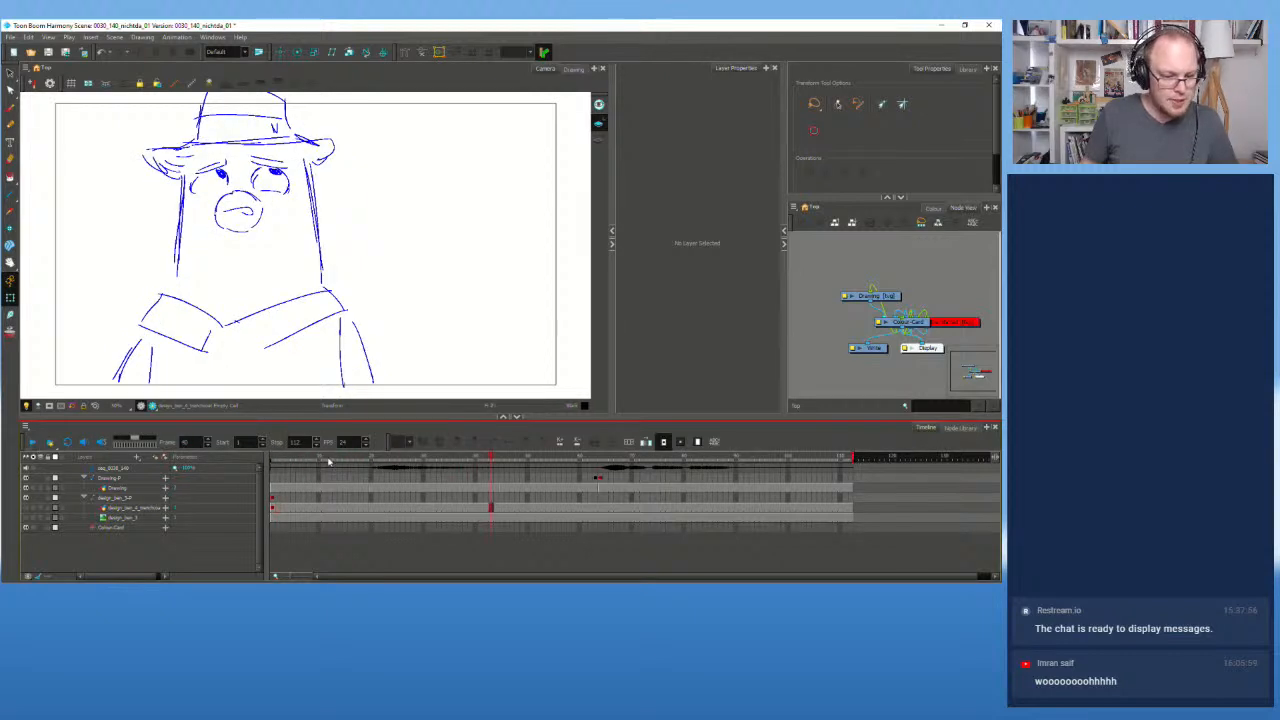
pyautogui.moveTo(329, 461); pyautogui.dragTo(214, 469)
pyautogui.click(83, 444)
pyautogui.click(33, 444)
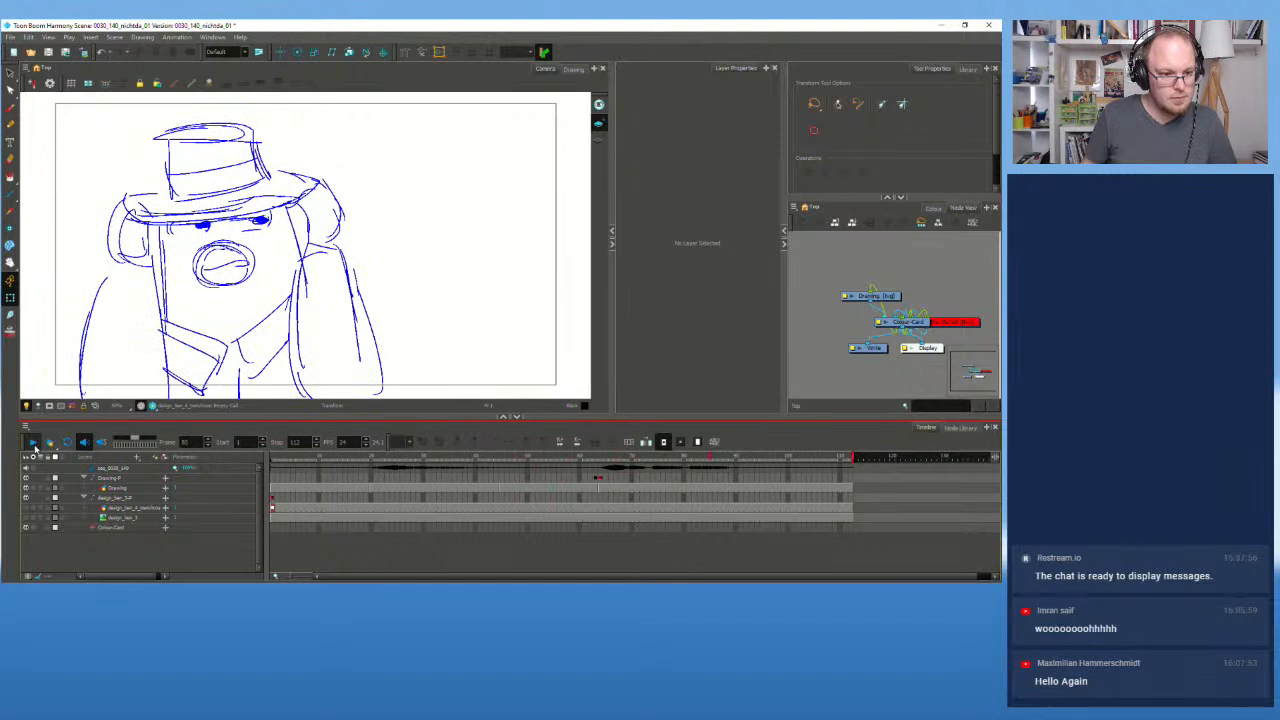
pyautogui.click(33, 444)
# Step: Review frame 63 and the hat pose, replay from frame 1, and briefly toggle the sketch off and on
pyautogui.click(598, 458)
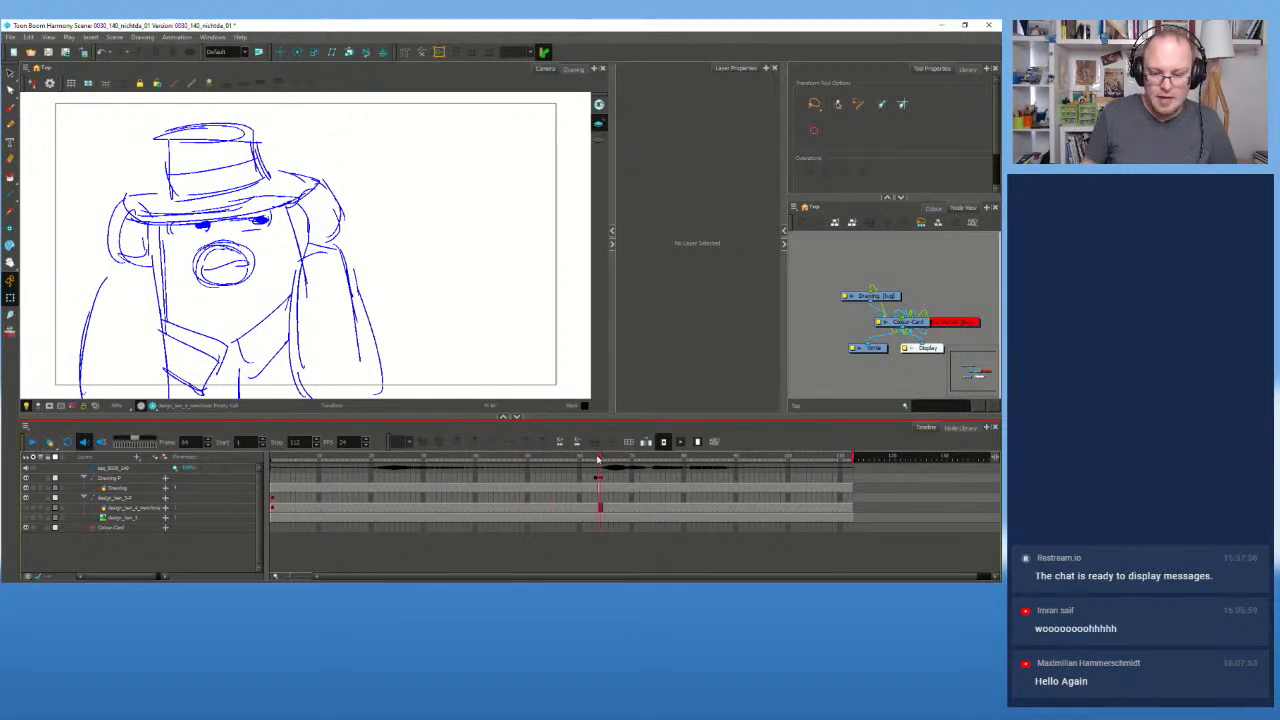
pyautogui.moveTo(598, 460)
pyautogui.mouseDown()
pyautogui.moveTo(804, 482)
pyautogui.moveTo(580, 470)
pyautogui.moveTo(791, 490)
pyautogui.mouseUp()
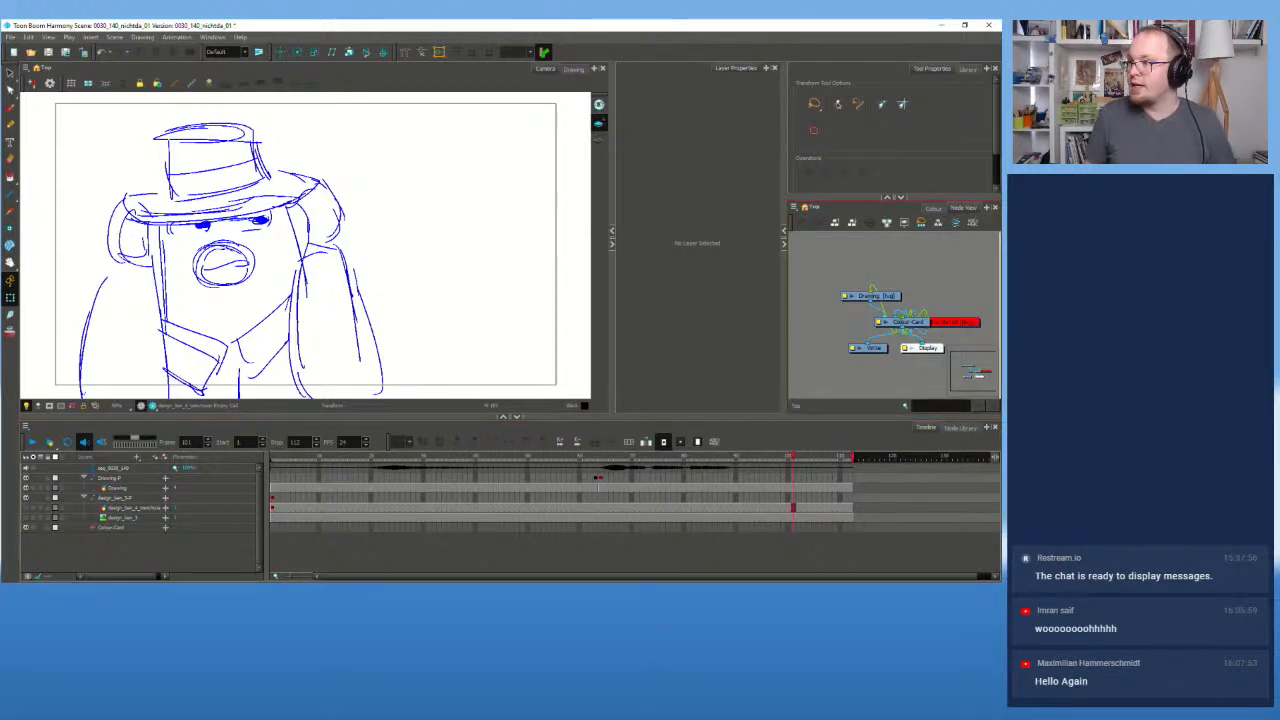
pyautogui.click(283, 461)
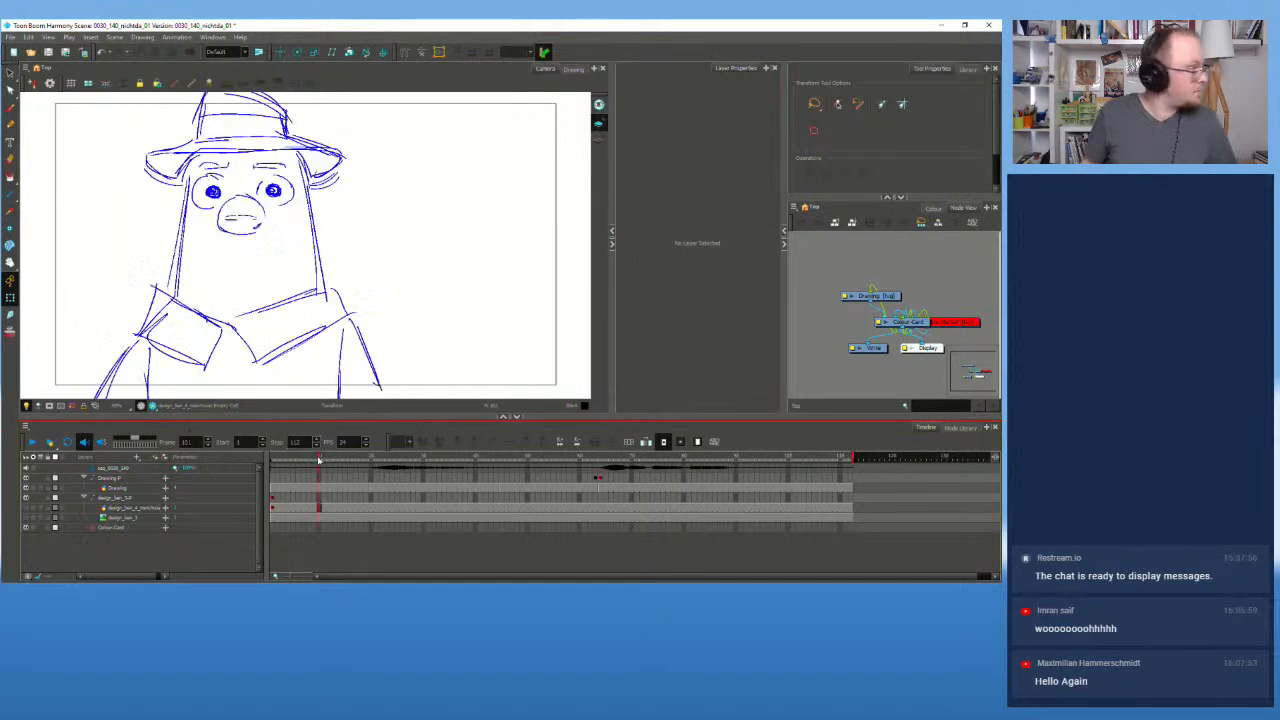
pyautogui.moveTo(283, 463); pyautogui.dragTo(263, 463)
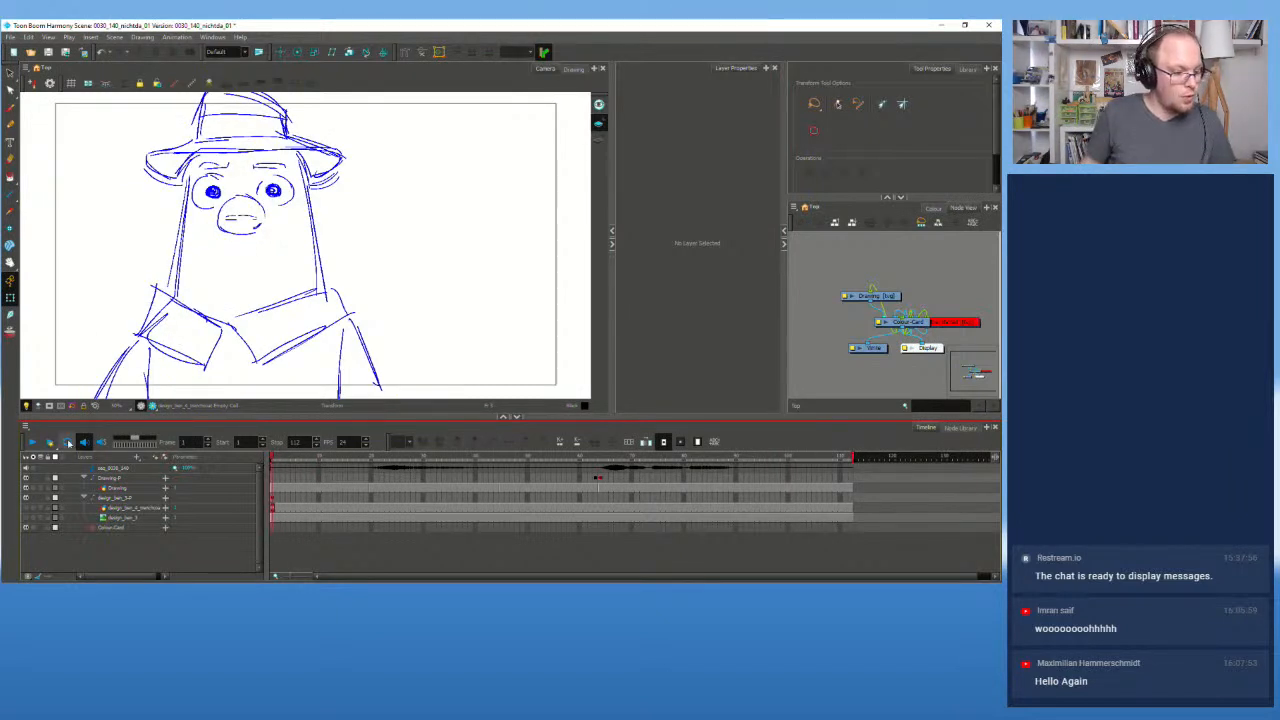
pyautogui.click(33, 443)
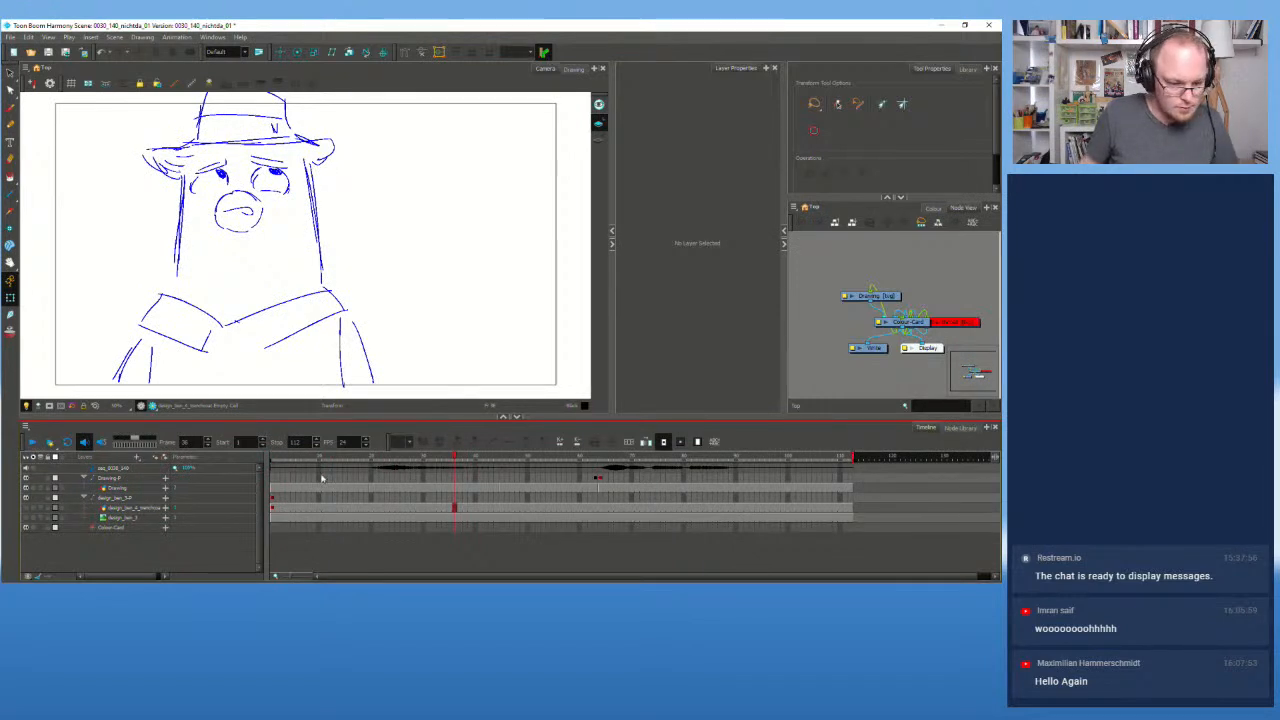
pyautogui.moveTo(307, 461); pyautogui.dragTo(7, 482)
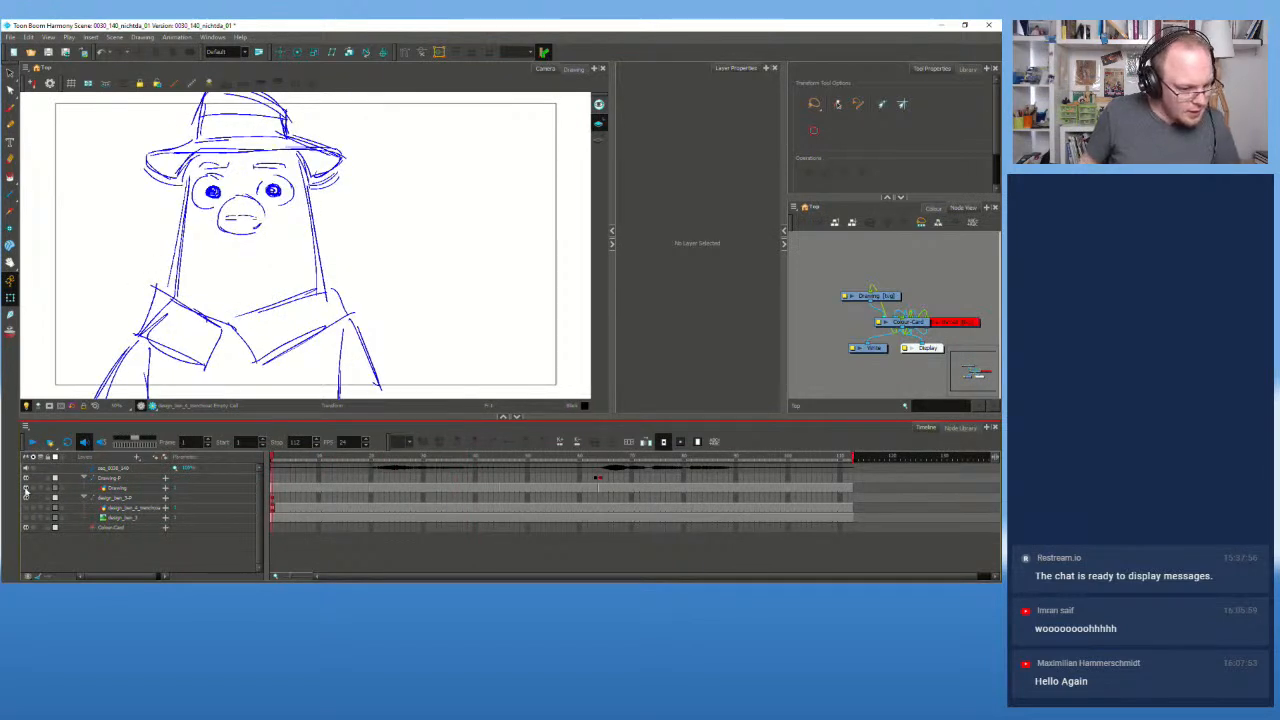
pyautogui.click(26, 489)
pyautogui.click(26, 489)
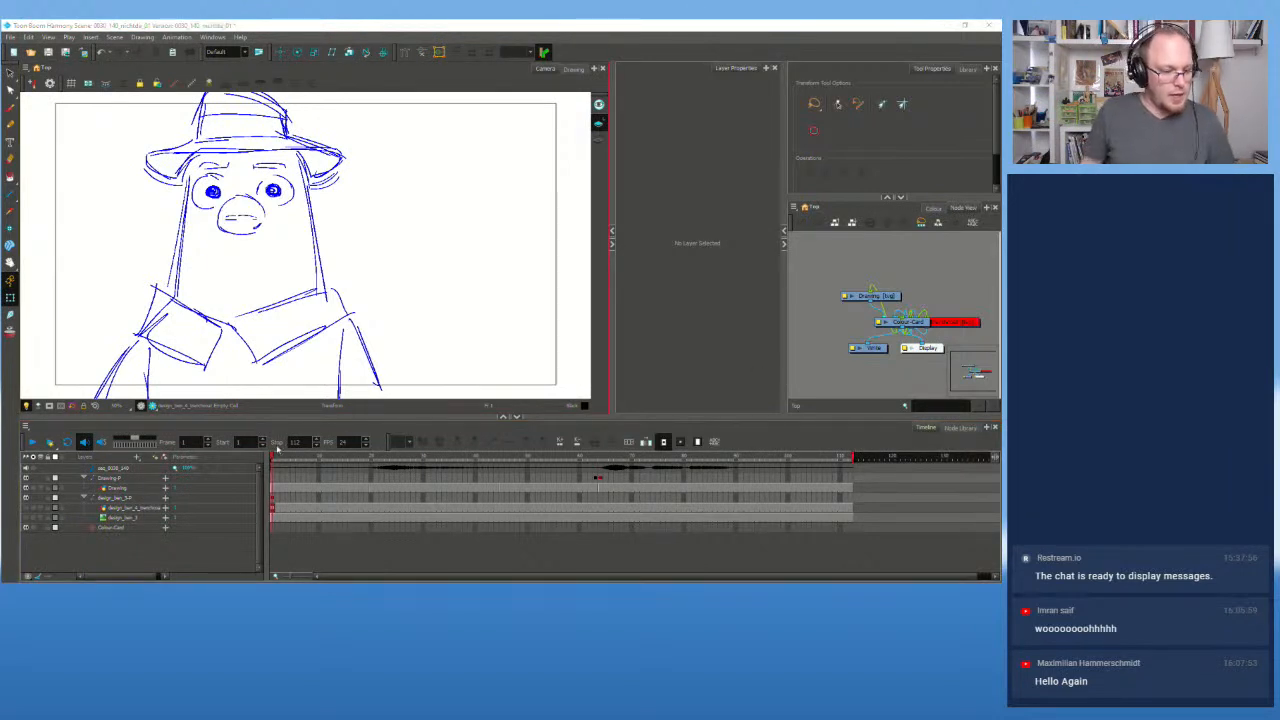
# Step: Select the Drawing layer and step through its drawings near frames 10, 24 and 51
pyautogui.click(110, 487)
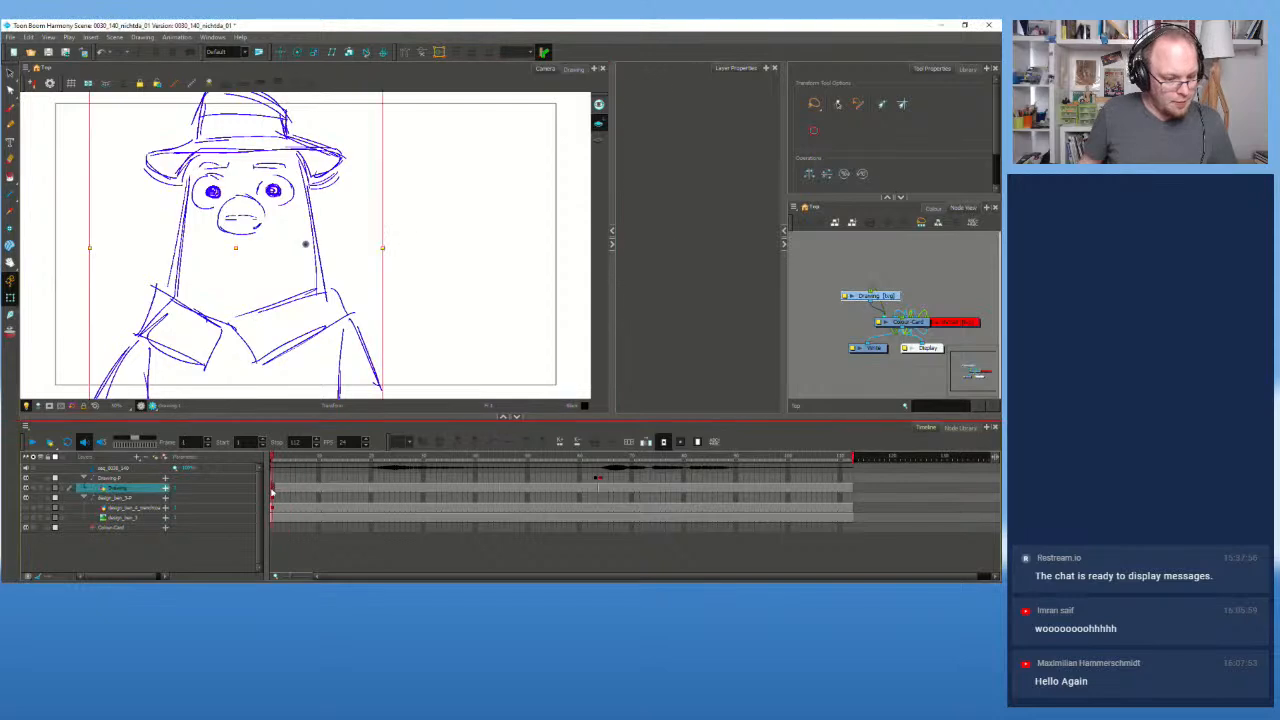
pyautogui.click(404, 487)
pyautogui.click(543, 487)
pyautogui.click(651, 488)
pyautogui.click(533, 487)
pyautogui.click(323, 487)
pyautogui.click(391, 487)
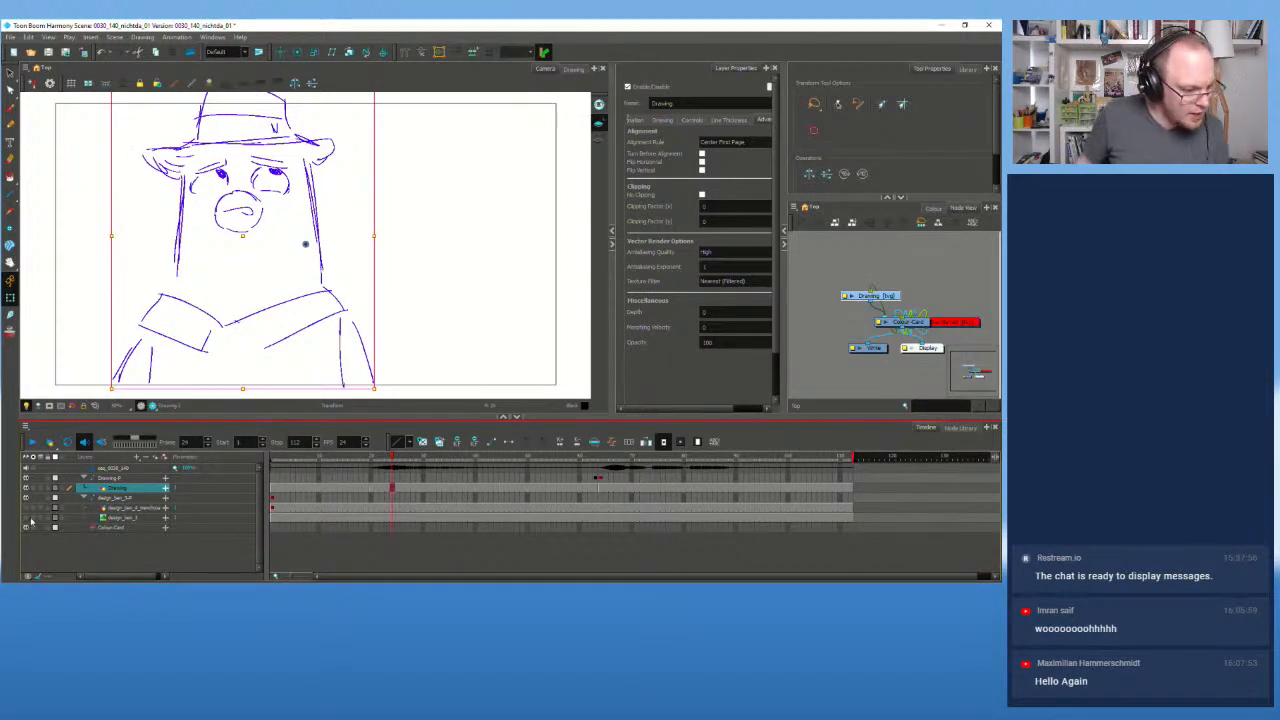
# Step: Toggle the grey colour reference and rough hat sketch, leaving the blue sketch hidden
pyautogui.click(26, 518)
pyautogui.click(26, 519)
pyautogui.click(27, 508)
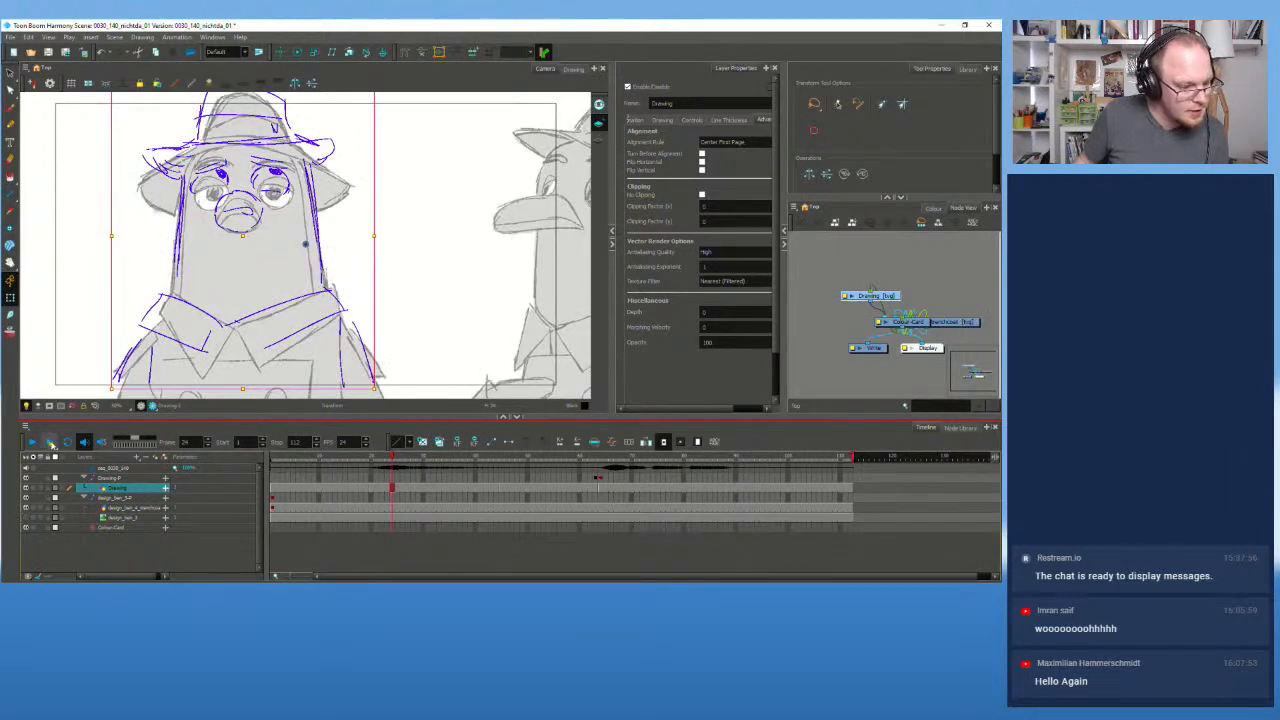
pyautogui.click(26, 489)
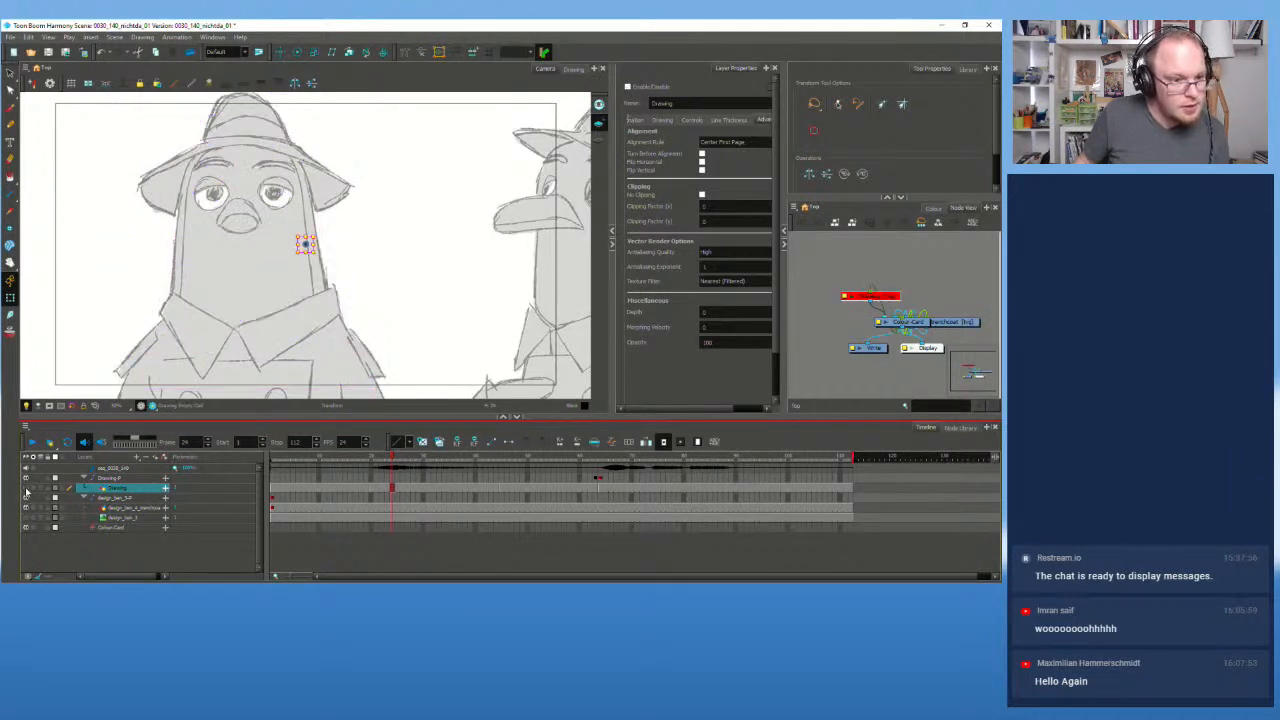
pyautogui.click(26, 490)
pyautogui.click(26, 490)
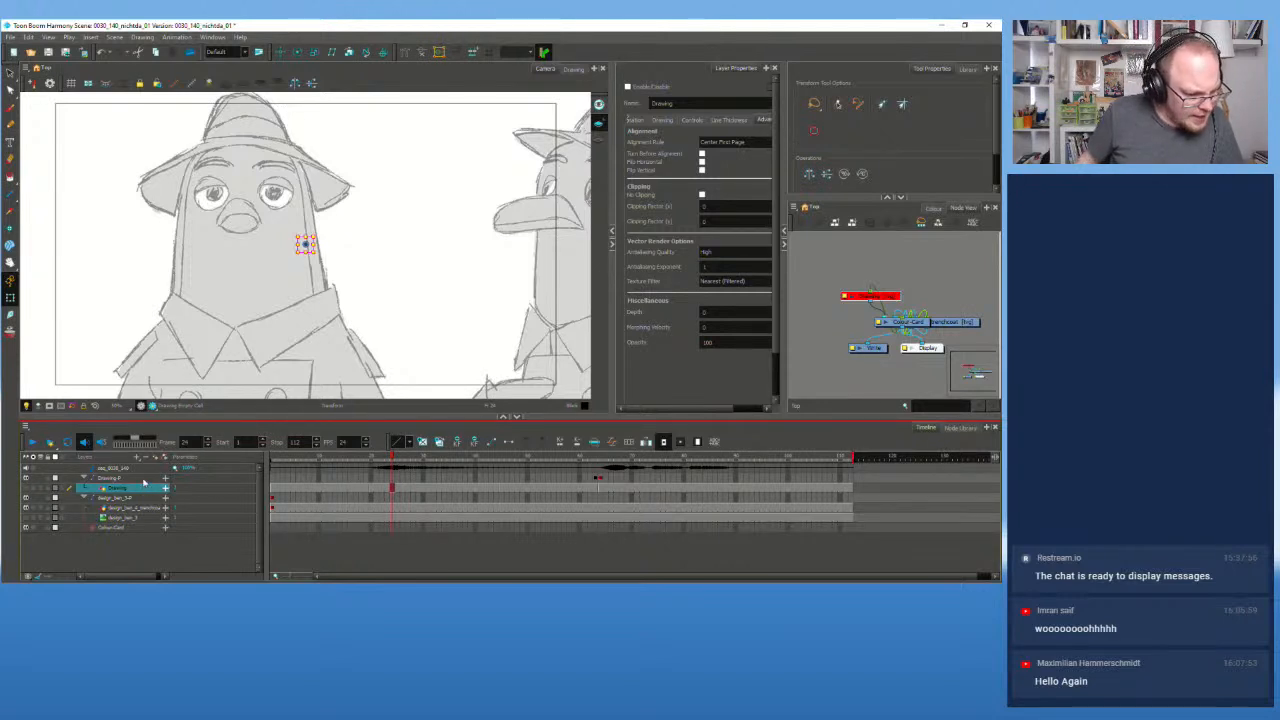
# Step: Rename the Drawing layer to Storyboard
pyautogui.click(134, 538)
pyautogui.click(120, 487)
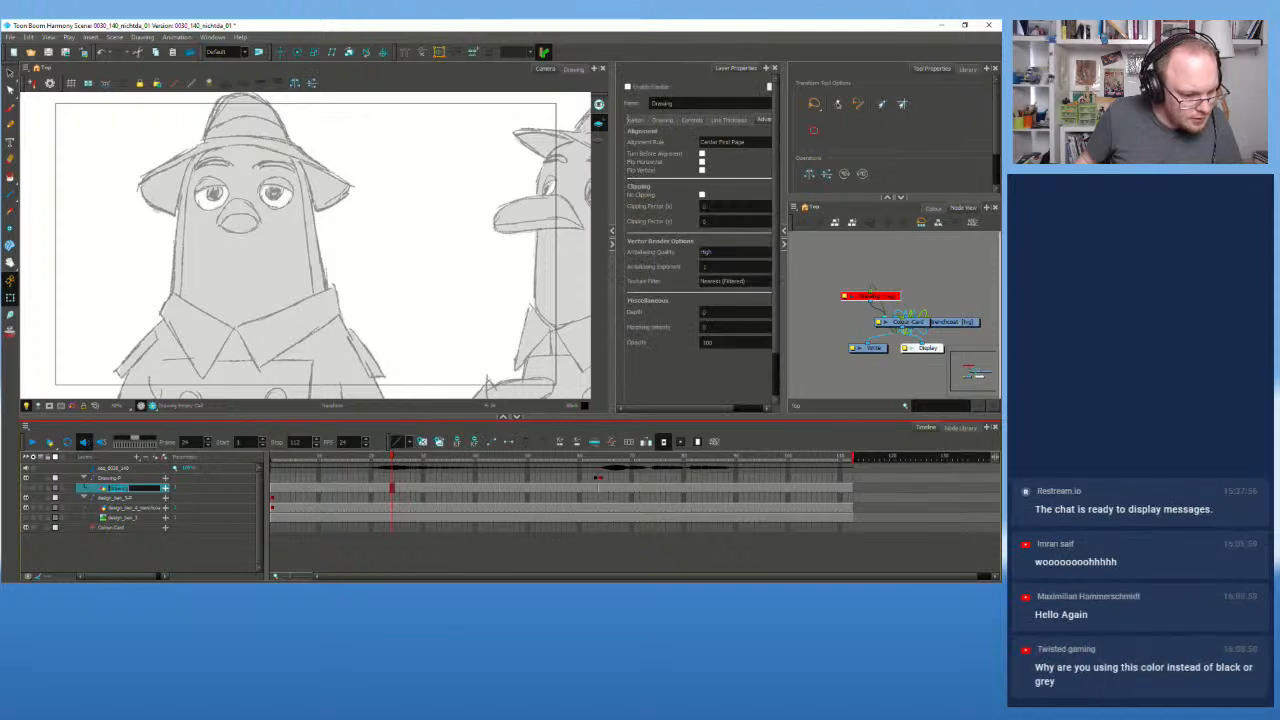
pyautogui.write('ro')
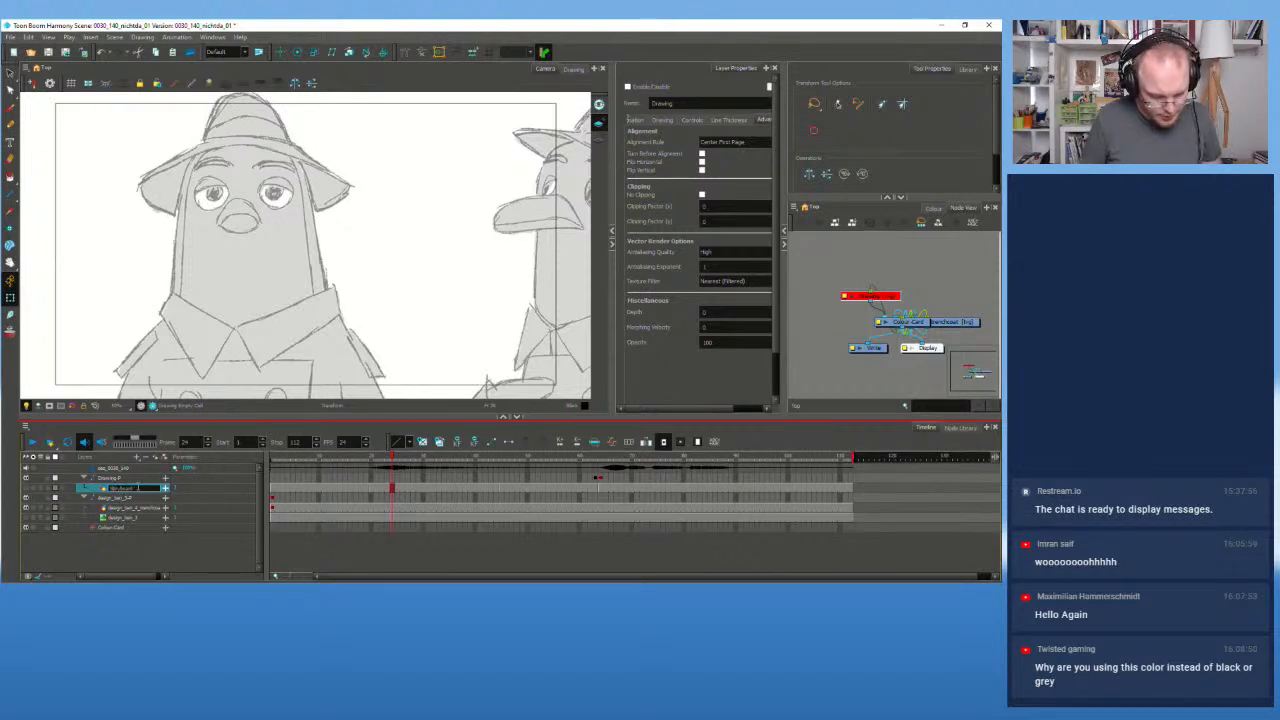
pyautogui.press('Return')
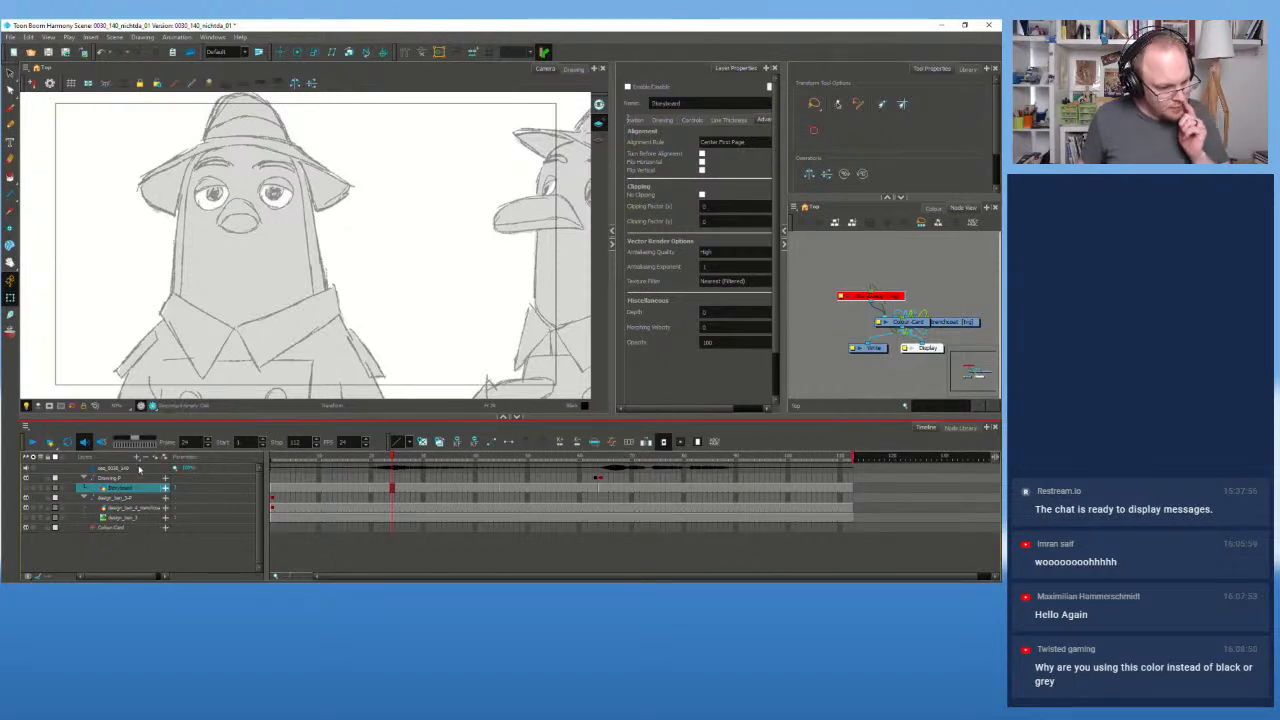
# Step: Add a new drawing layer named Scribble
pyautogui.click(157, 459)
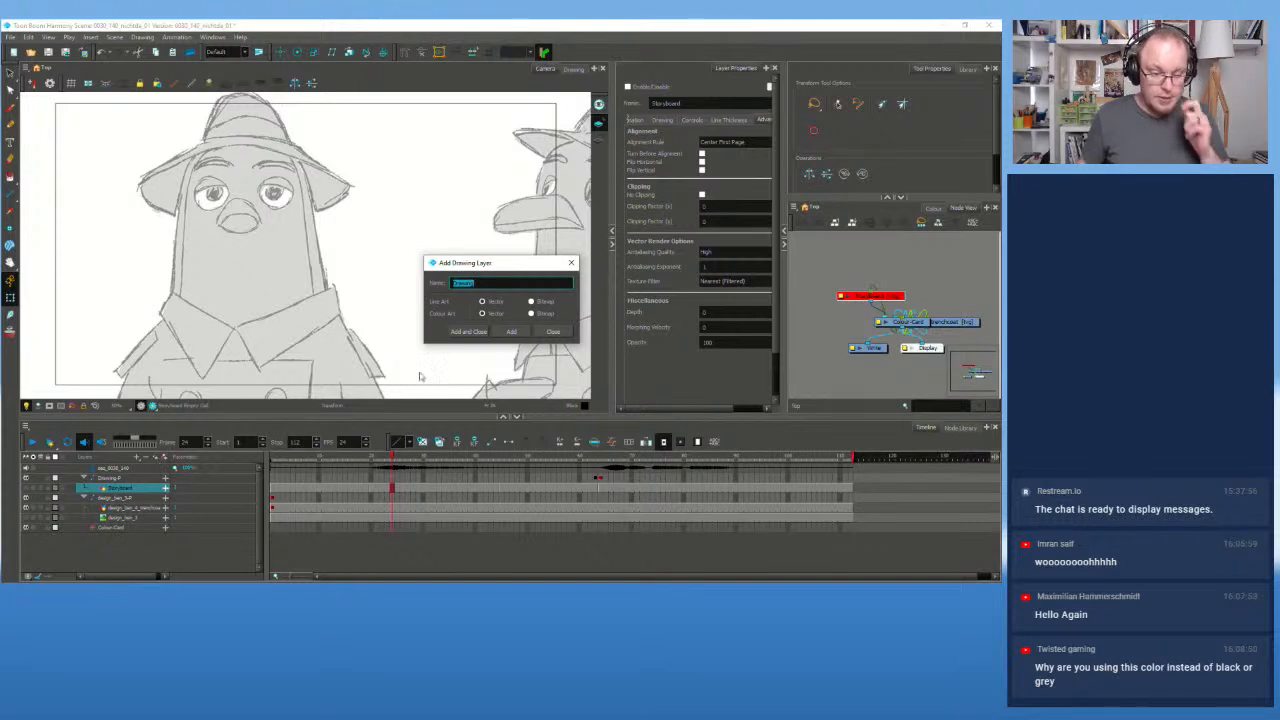
pyautogui.write('cribble')
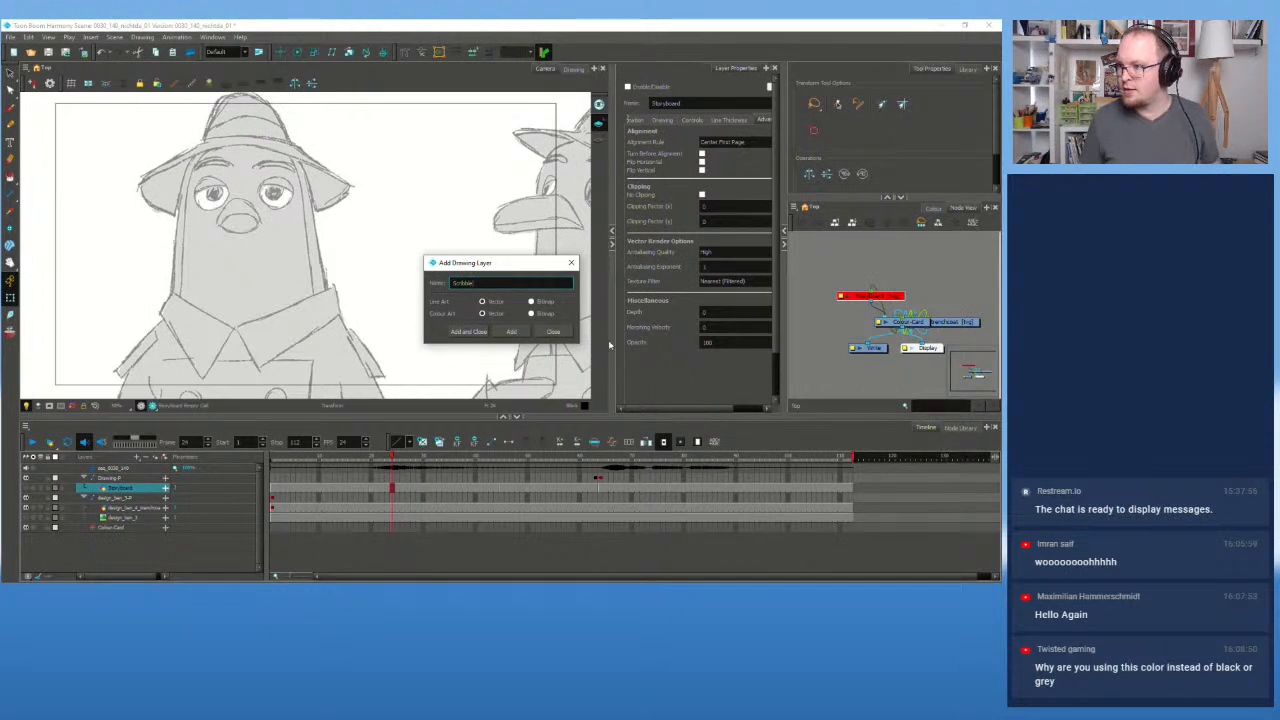
pyautogui.click(522, 331)
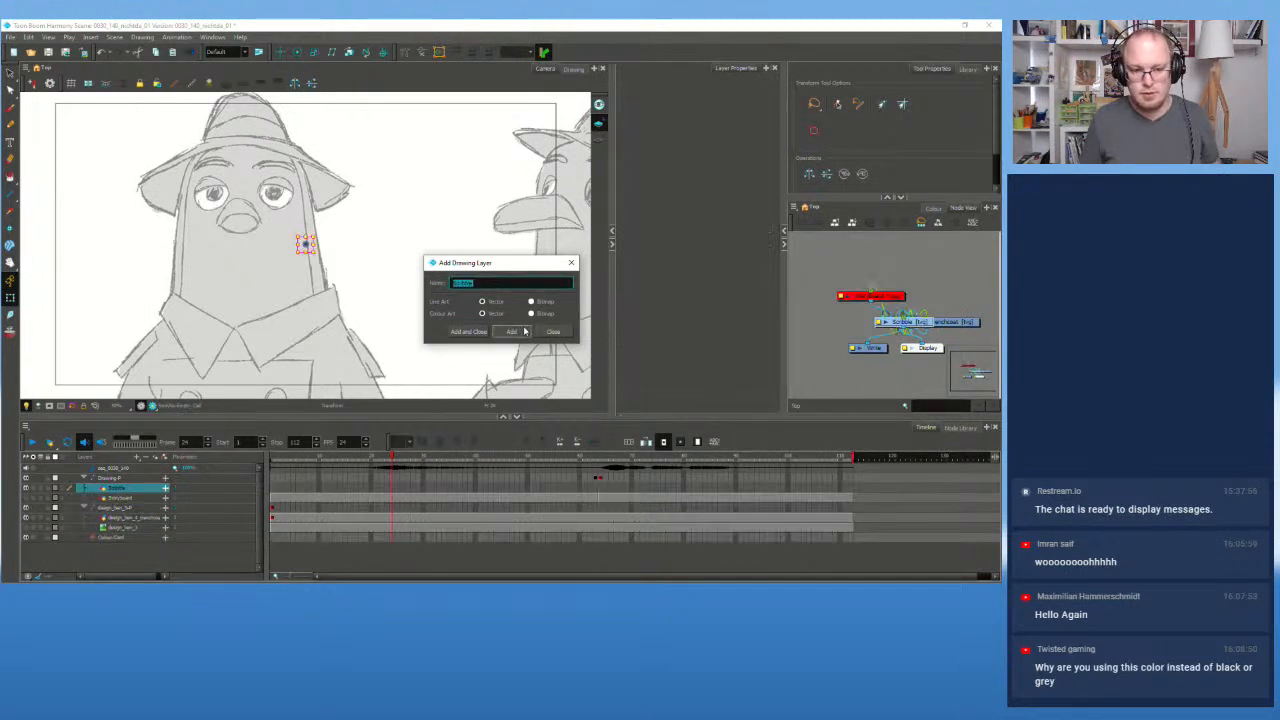
pyautogui.click(571, 262)
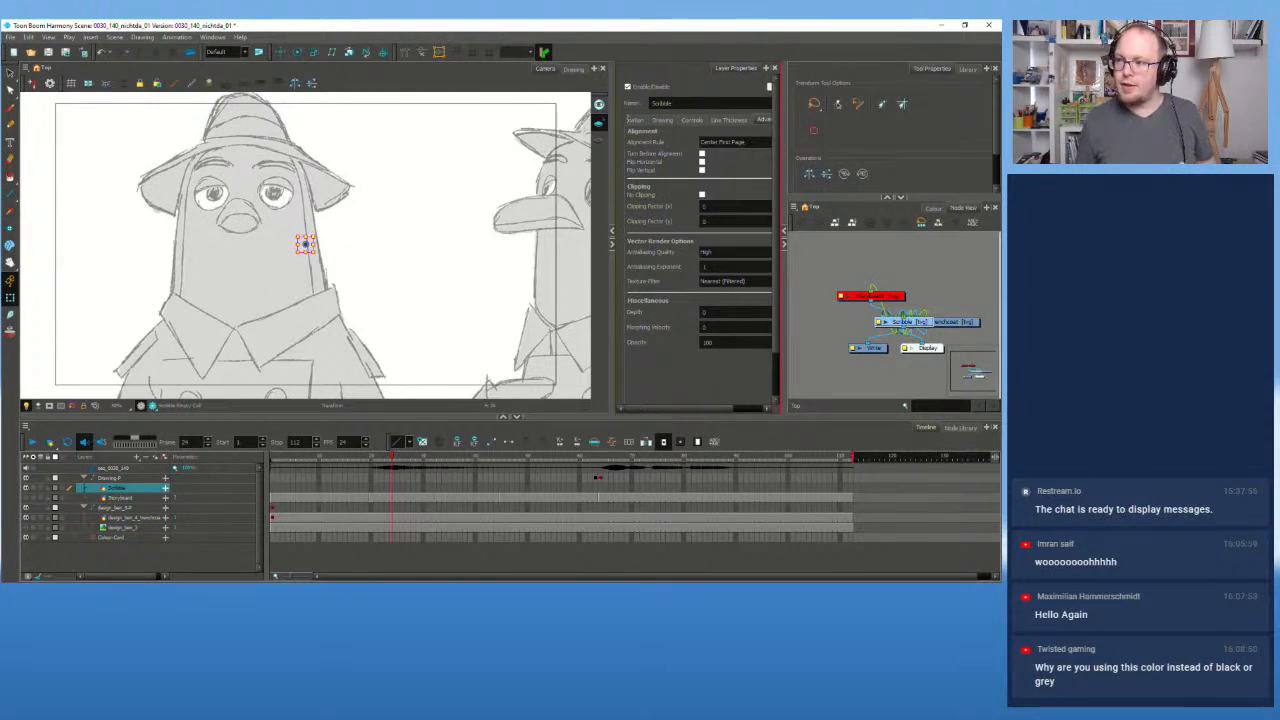
# Step: Briefly check the grey tone shading, return to frame 1, and select the Scribble layer
pyautogui.click(121, 498)
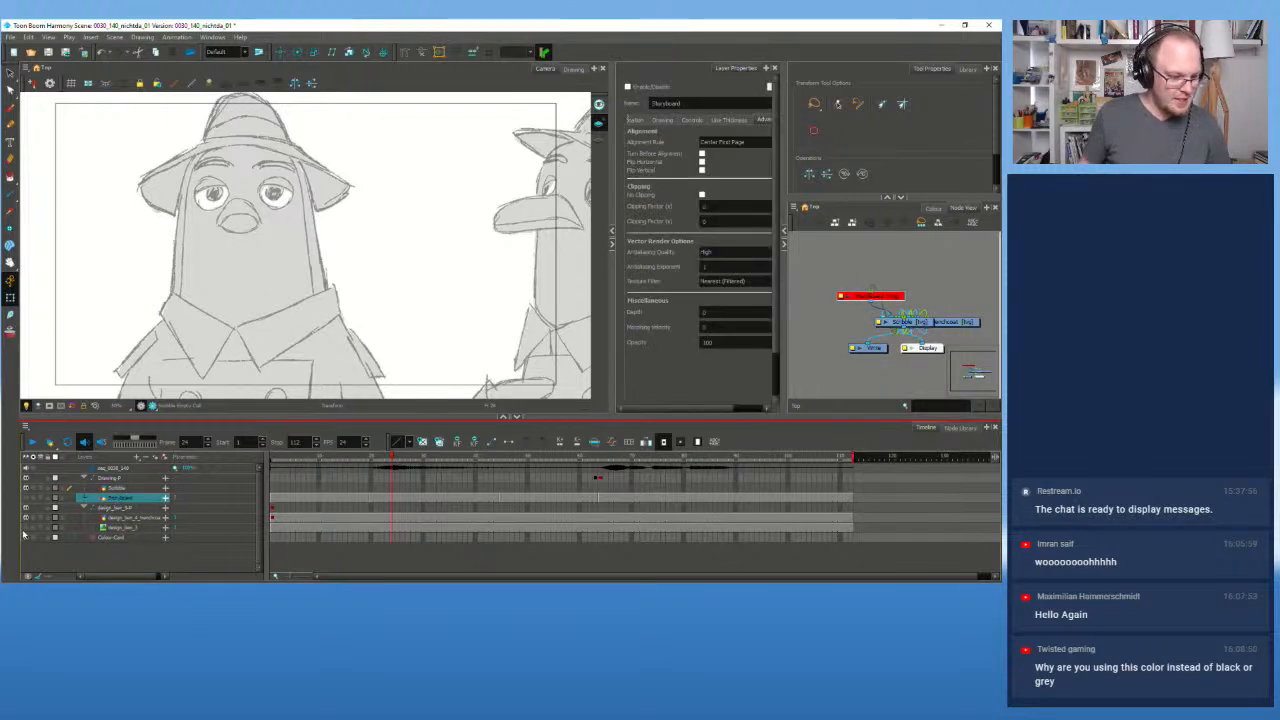
pyautogui.click(26, 527)
pyautogui.click(26, 527)
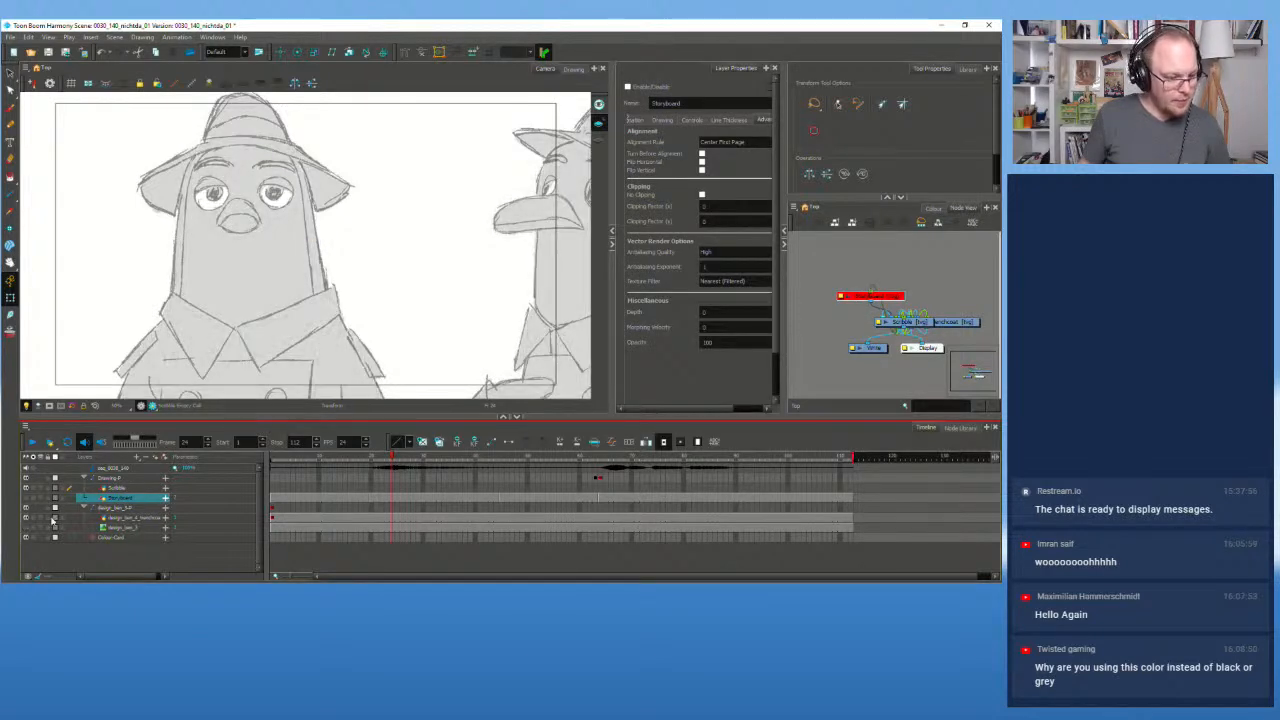
pyautogui.click(122, 527)
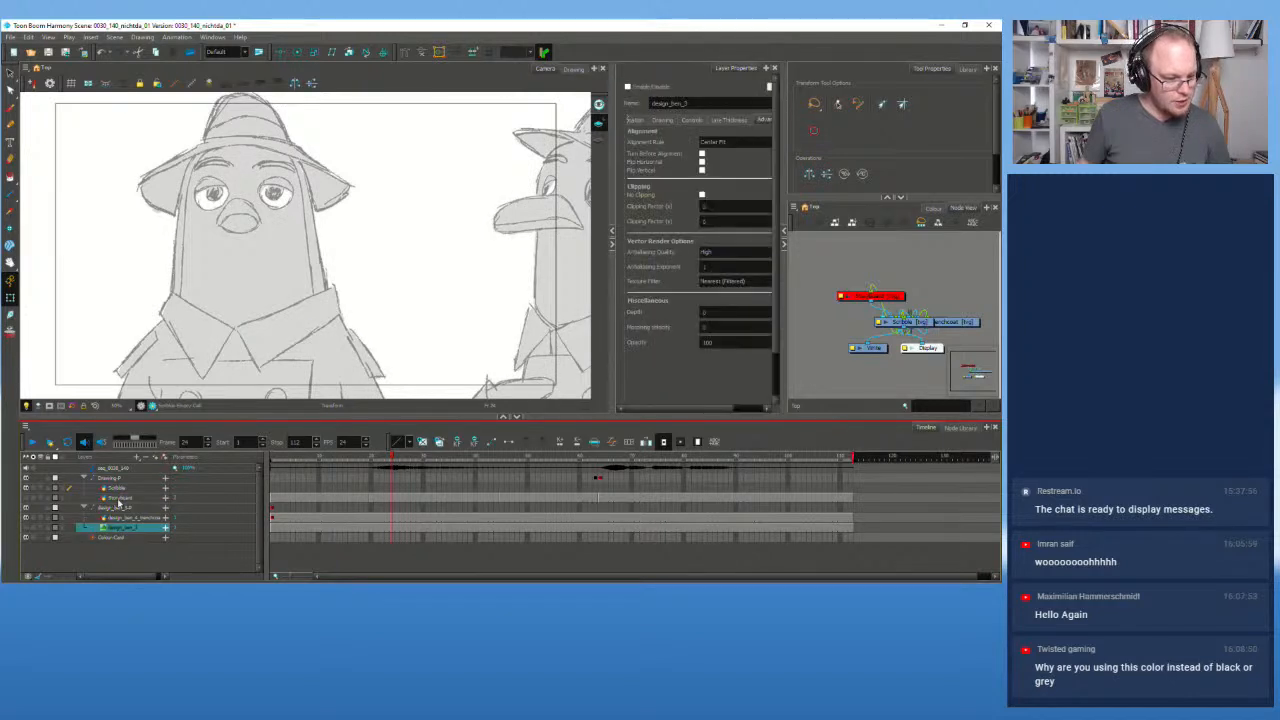
pyautogui.click(120, 497)
pyautogui.moveTo(358, 460); pyautogui.dragTo(288, 467)
pyautogui.click(280, 487)
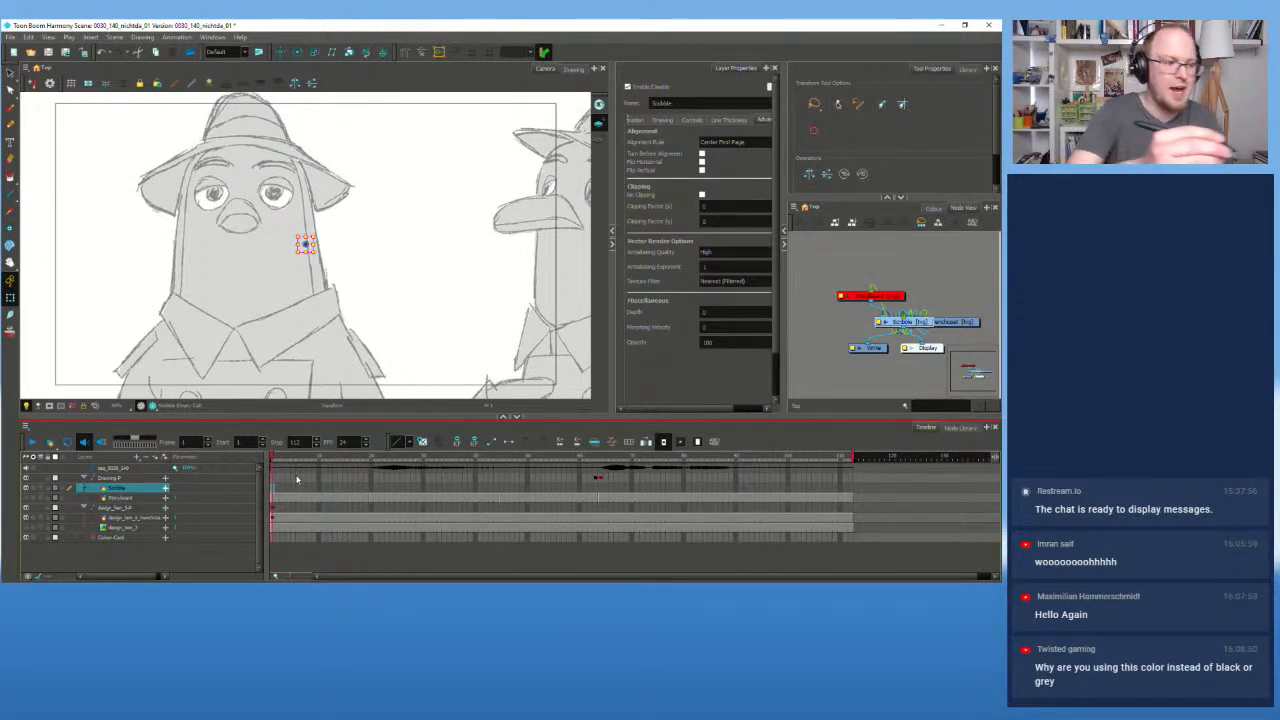
# Step: Choose the Pencil tool for drawing on the Scribble layer
pyautogui.click(11, 126)
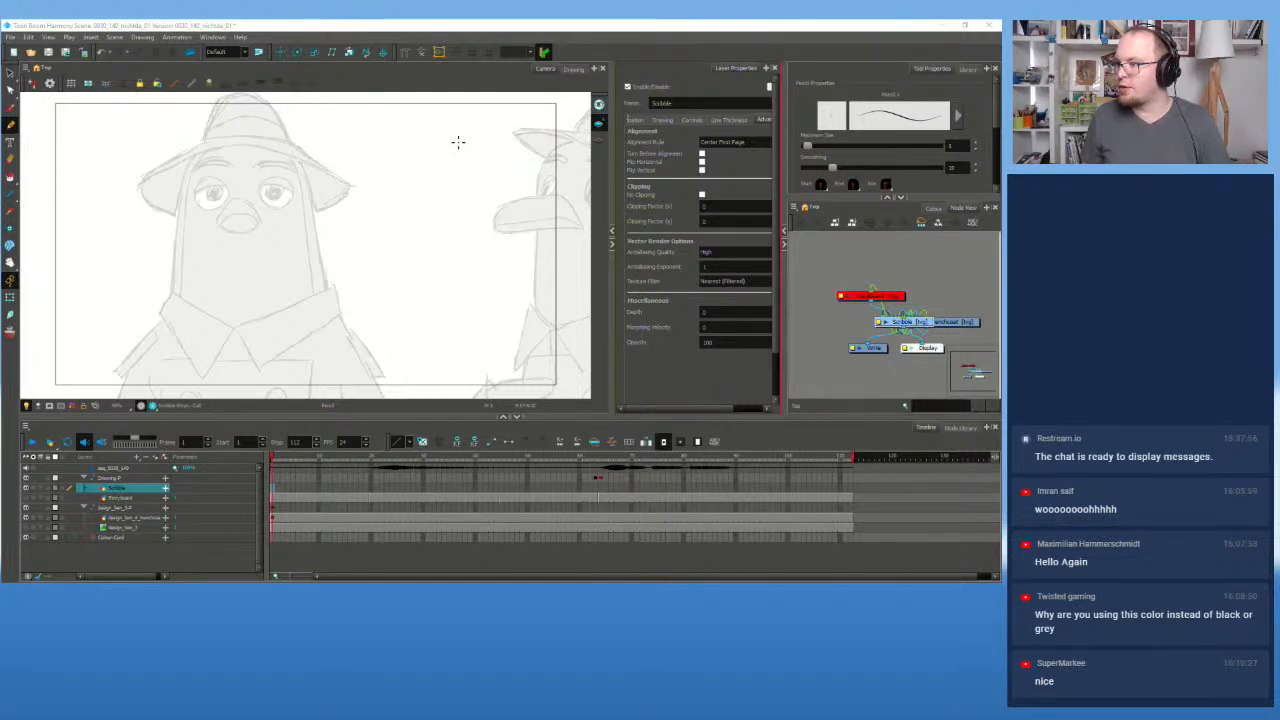
# Step: Pick the Brush tool, pan to the pigeon's face, and try then undo an eye circle
pyautogui.click(335, 28)
pyautogui.click(10, 107)
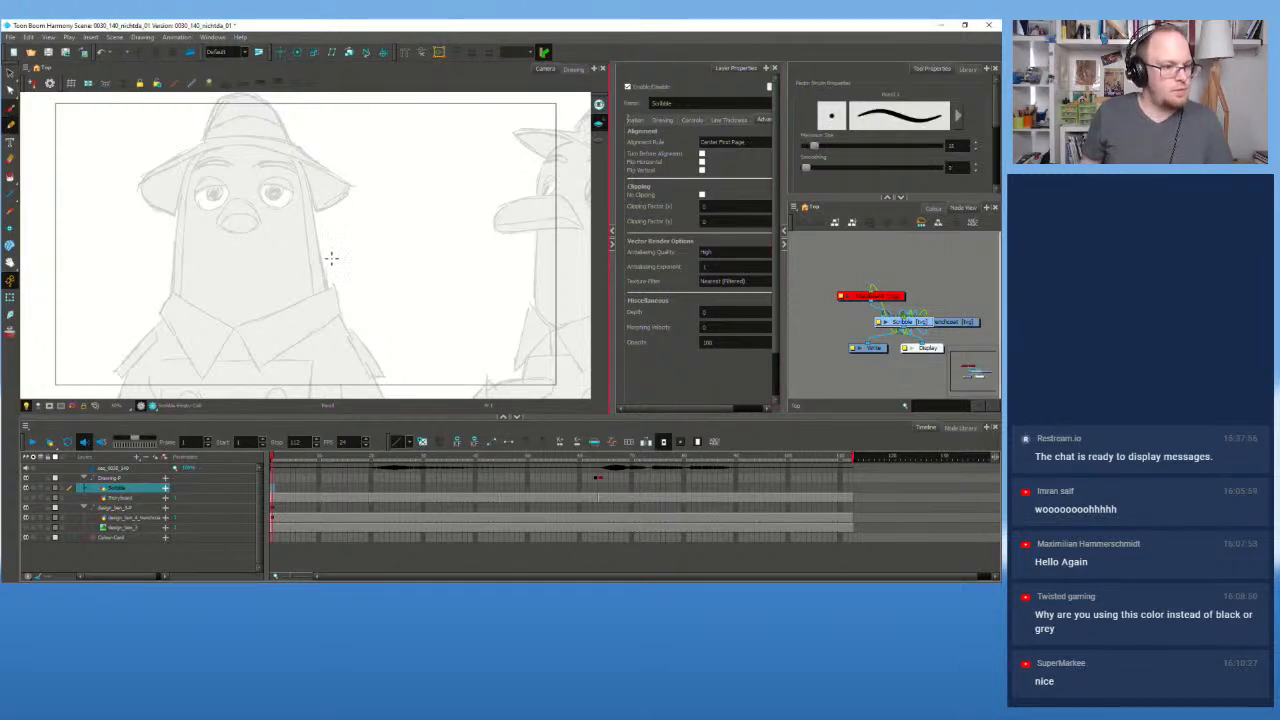
pyautogui.click(25, 498)
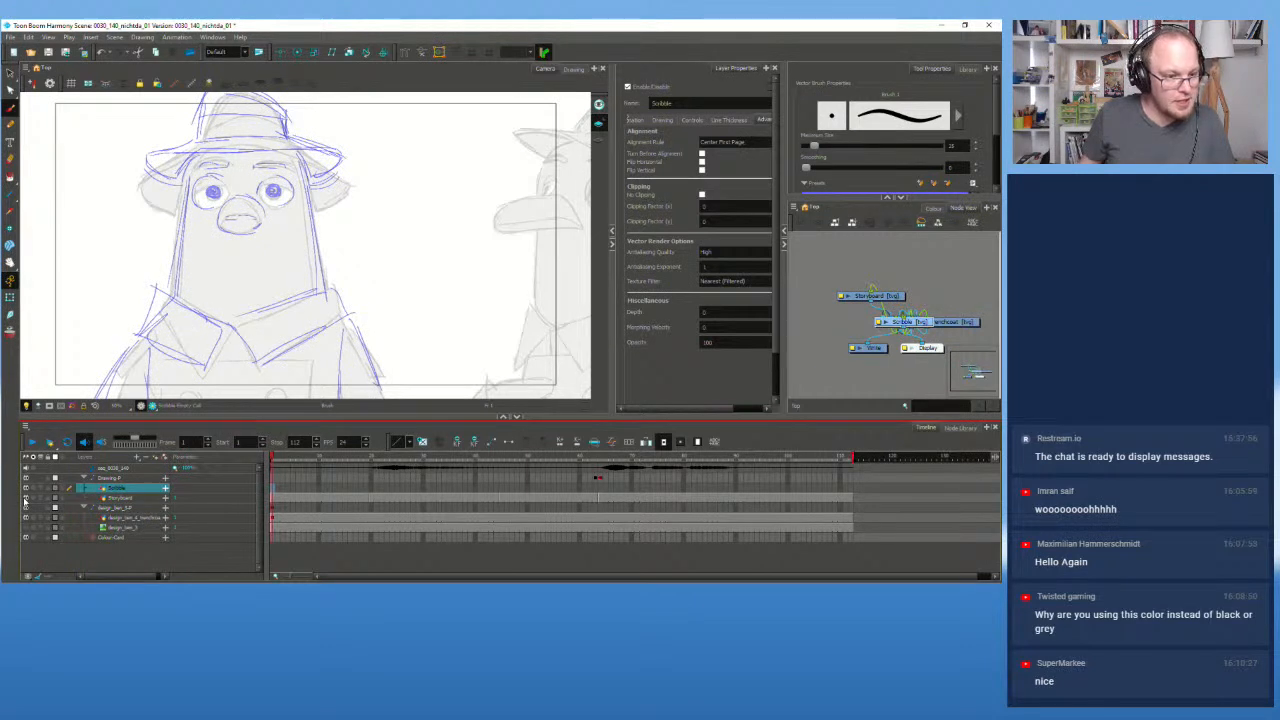
pyautogui.click(25, 498)
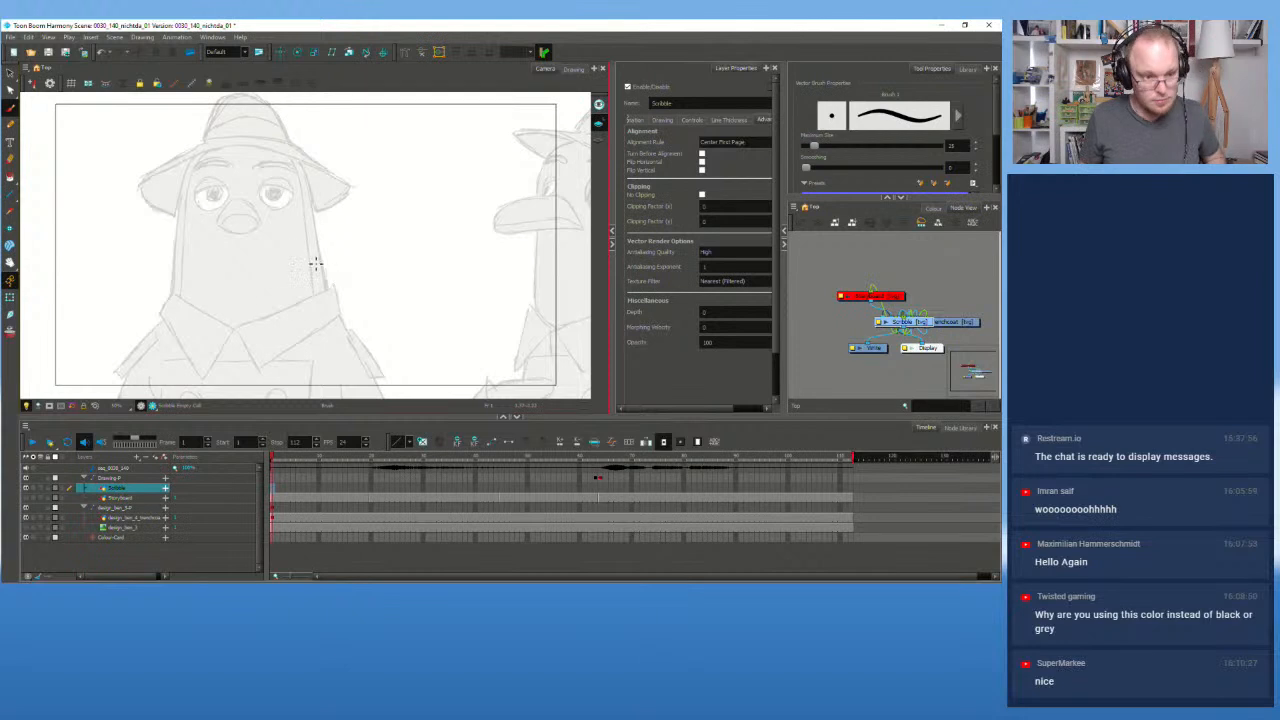
pyautogui.moveTo(270, 255); pyautogui.dragTo(366, 277)
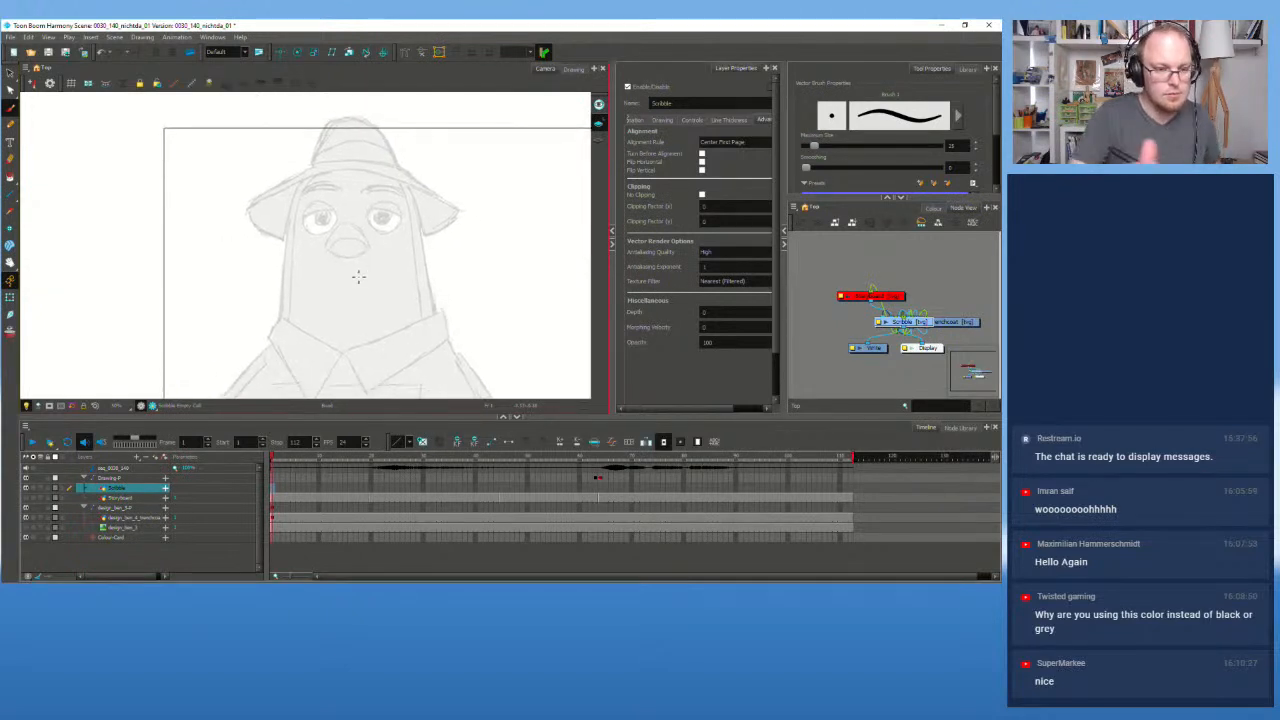
pyautogui.moveTo(314, 199)
pyautogui.mouseDown()
pyautogui.moveTo(322, 234)
pyautogui.moveTo(320, 198)
pyautogui.mouseUp()
pyautogui.hotkey('ctrl', 'z')
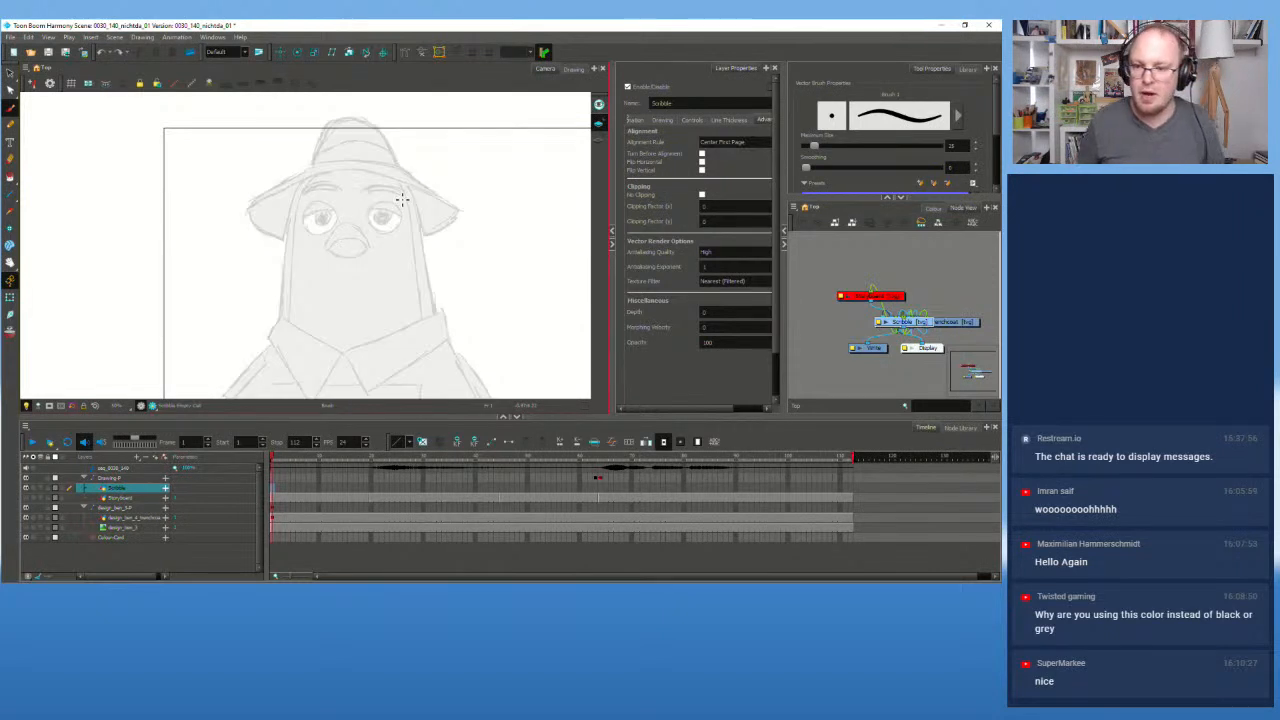
# Step: Set the brush maximum size to 3 and undo a test squiggle
pyautogui.click(955, 145)
pyautogui.moveTo(958, 145); pyautogui.dragTo(927, 147)
pyautogui.write('3')
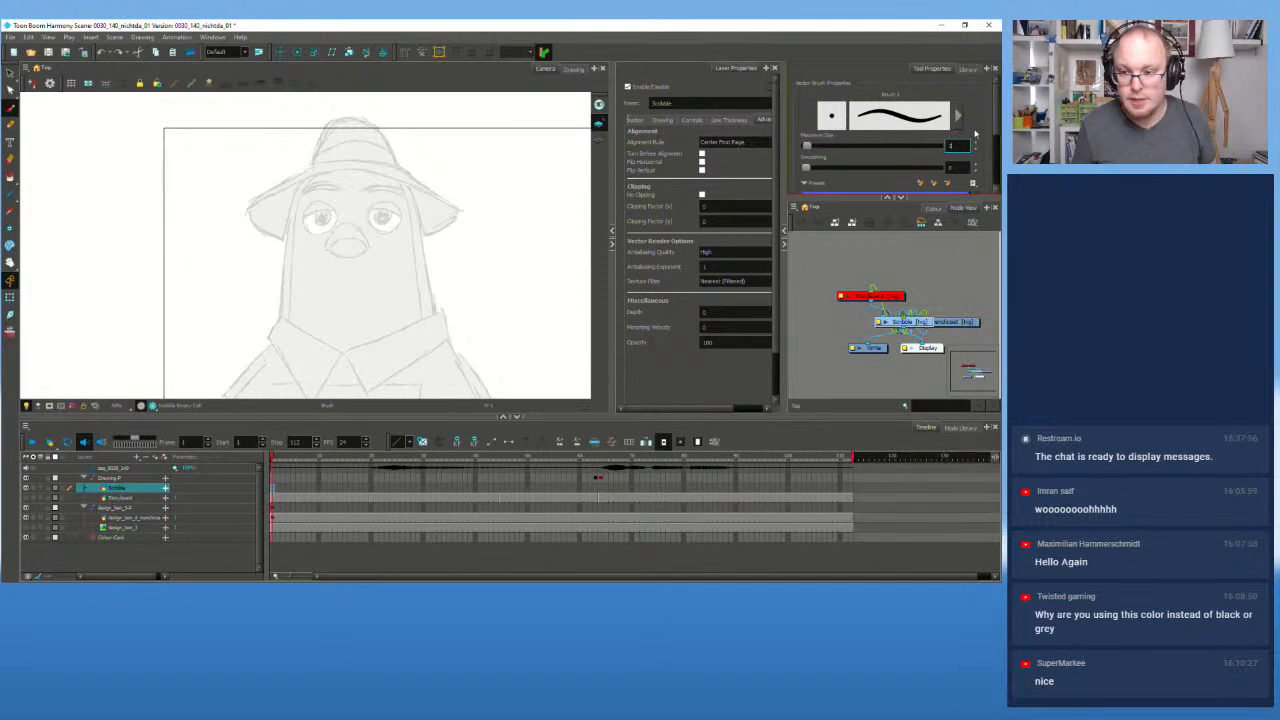
pyautogui.moveTo(430, 253); pyautogui.dragTo(543, 266)
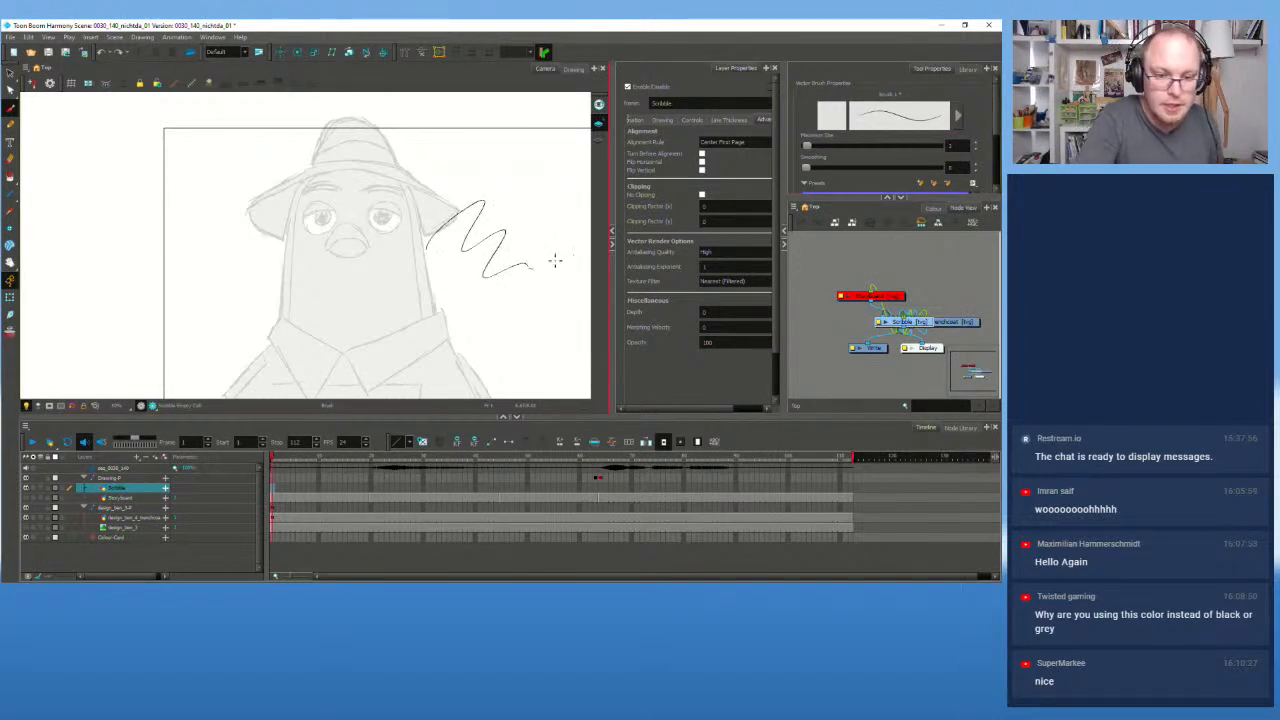
pyautogui.hotkey('ctrl', 'z')
# Step: Change the maximum size to 5 and undo the test strokes on the hat brim and body
pyautogui.click(955, 145)
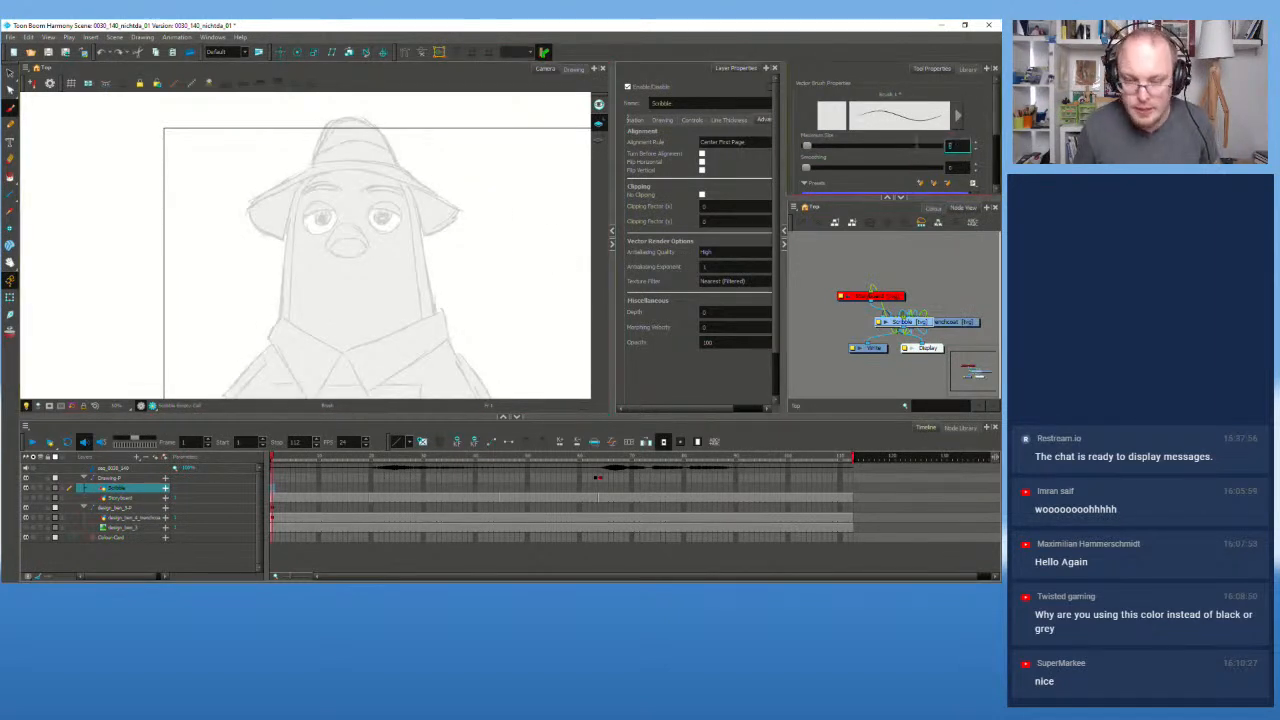
pyautogui.write('5')
pyautogui.press('Return')
pyautogui.moveTo(410, 238)
pyautogui.mouseDown()
pyautogui.moveTo(435, 259)
pyautogui.moveTo(527, 266)
pyautogui.mouseUp()
pyautogui.hotkey('ctrl', 'z')
pyautogui.moveTo(283, 320)
pyautogui.mouseDown()
pyautogui.moveTo(299, 210)
pyautogui.moveTo(332, 152)
pyautogui.moveTo(381, 124)
pyautogui.moveTo(287, 258)
pyautogui.moveTo(297, 201)
pyautogui.moveTo(332, 166)
pyautogui.moveTo(398, 181)
pyautogui.moveTo(443, 313)
pyautogui.mouseUp()
pyautogui.hotkey('ctrl', 'z')
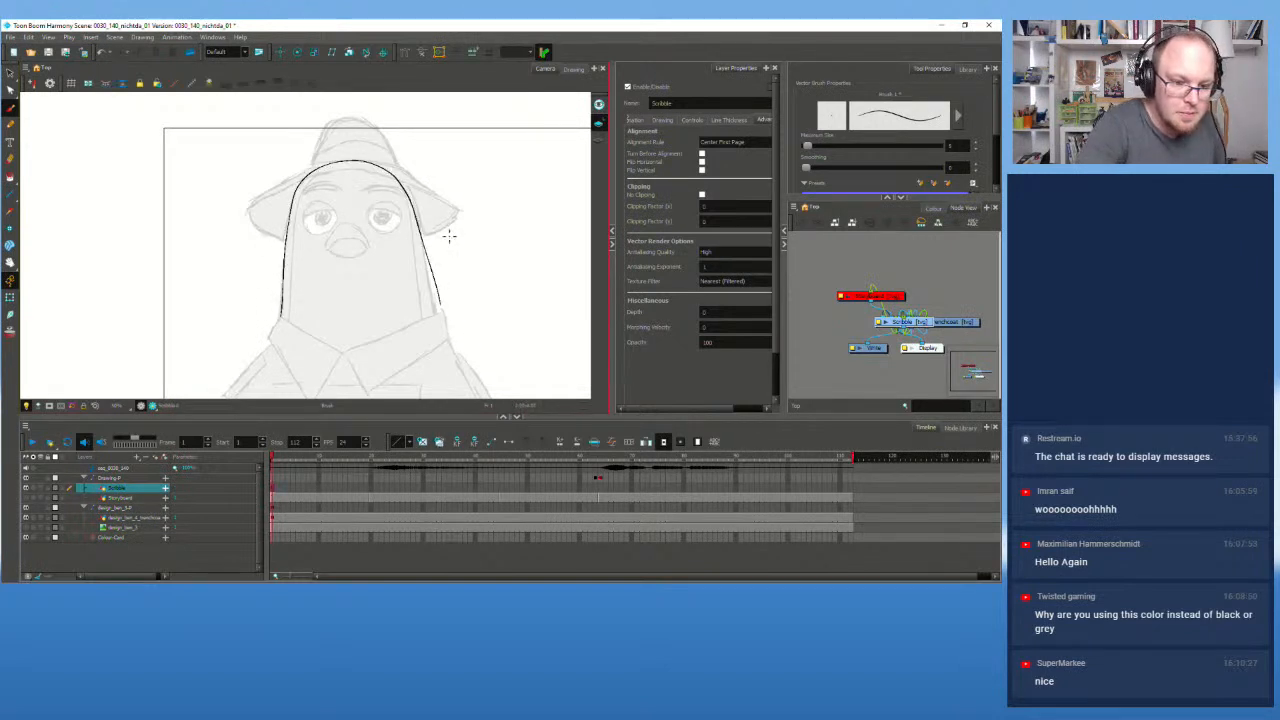
pyautogui.press('ctrl')
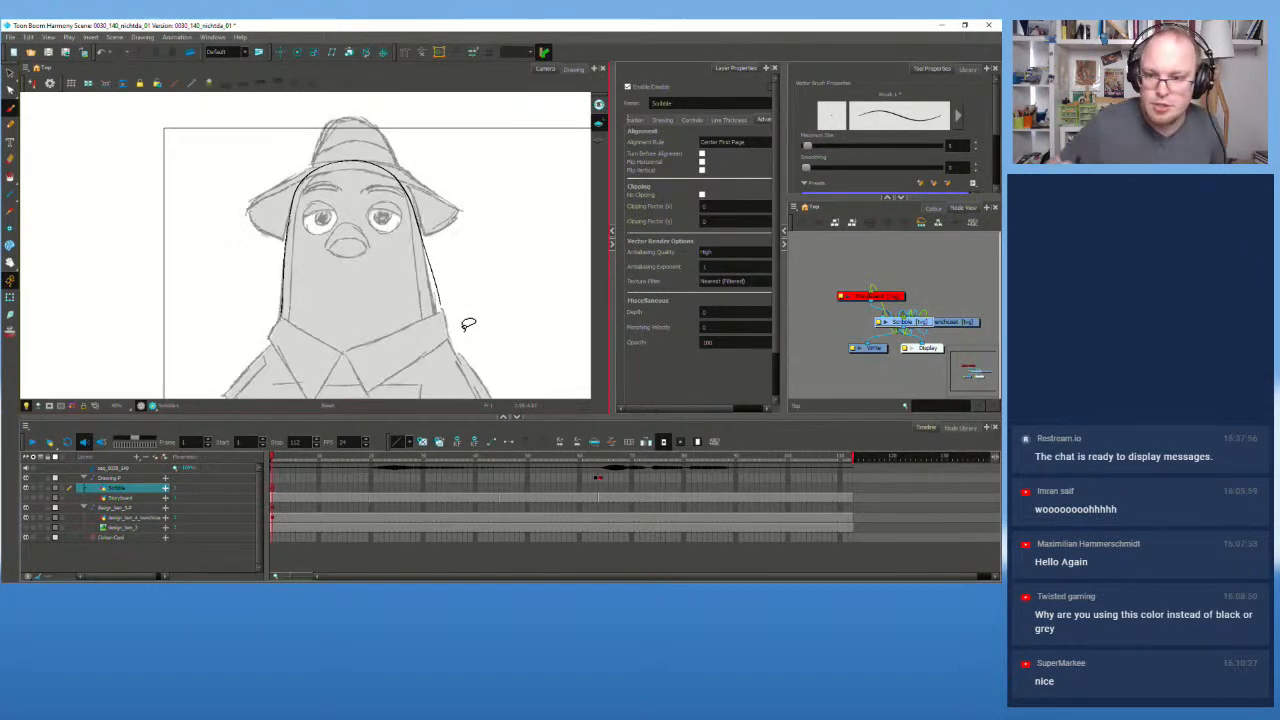
pyautogui.hotkey('ctrl', 'z')
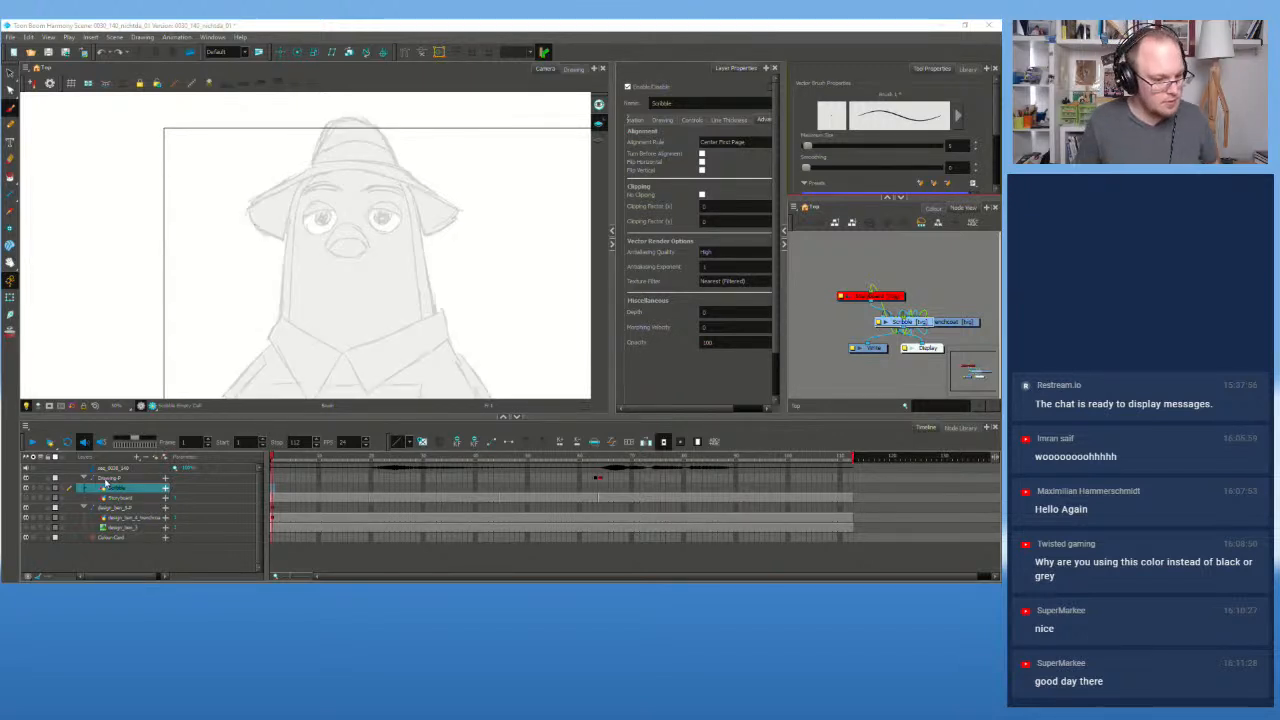
# Step: Move the Scribble layer out of the Drawing-P group, testing and undoing a stroke
pyautogui.click(108, 478)
pyautogui.click(139, 489)
pyautogui.click(121, 480)
pyautogui.click(156, 458)
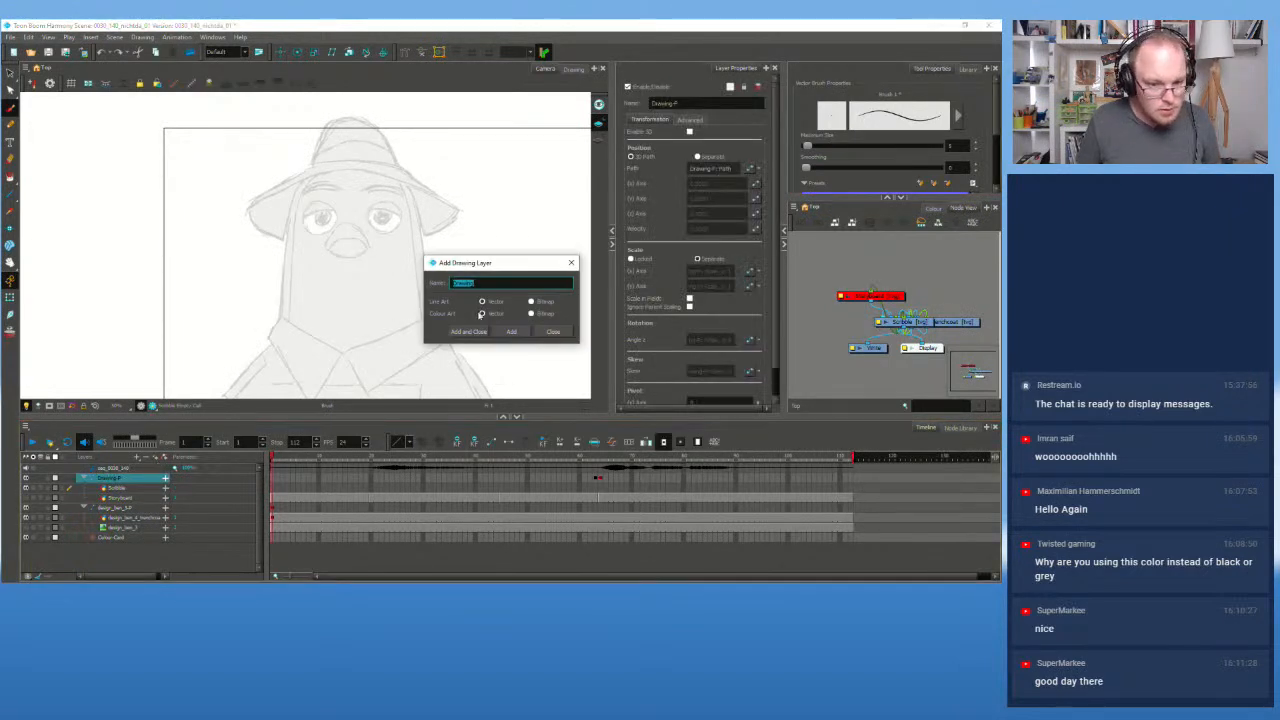
pyautogui.click(553, 331)
pyautogui.moveTo(122, 488); pyautogui.dragTo(133, 476)
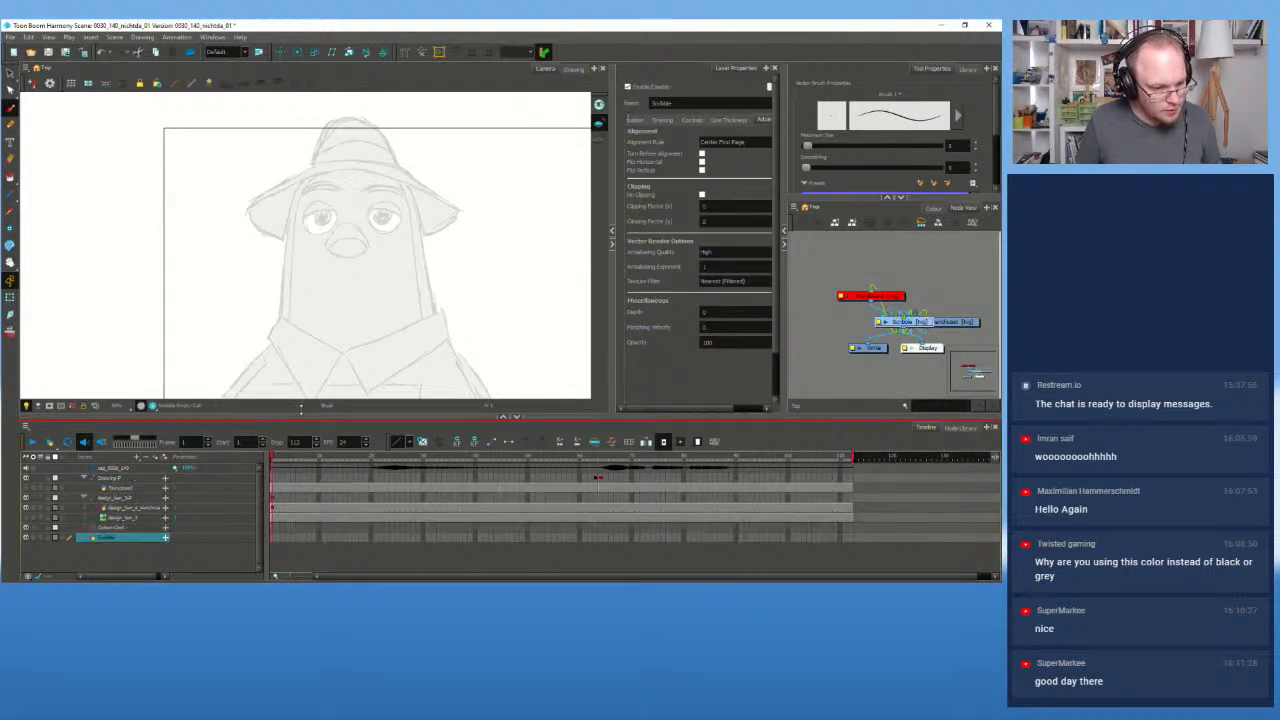
pyautogui.moveTo(340, 250)
pyautogui.mouseDown()
pyautogui.moveTo(370, 288)
pyautogui.moveTo(415, 298)
pyautogui.mouseUp()
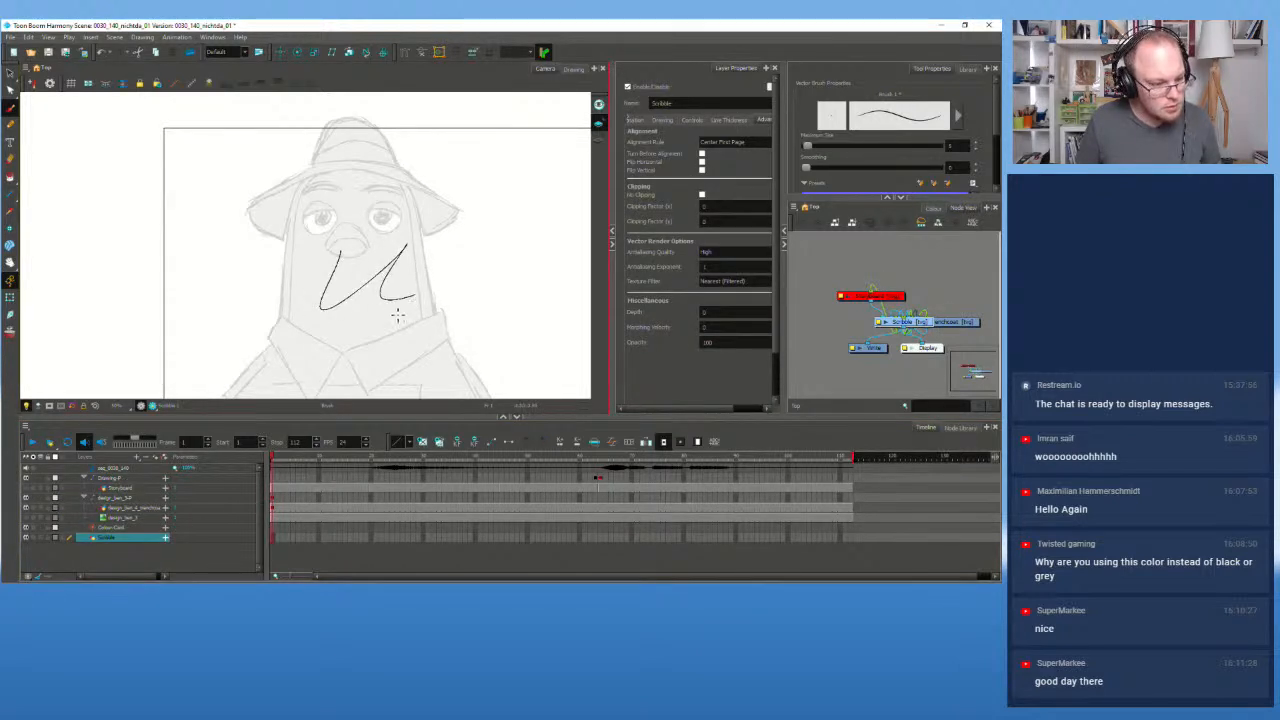
pyautogui.hotkey('ctrl', 'z')
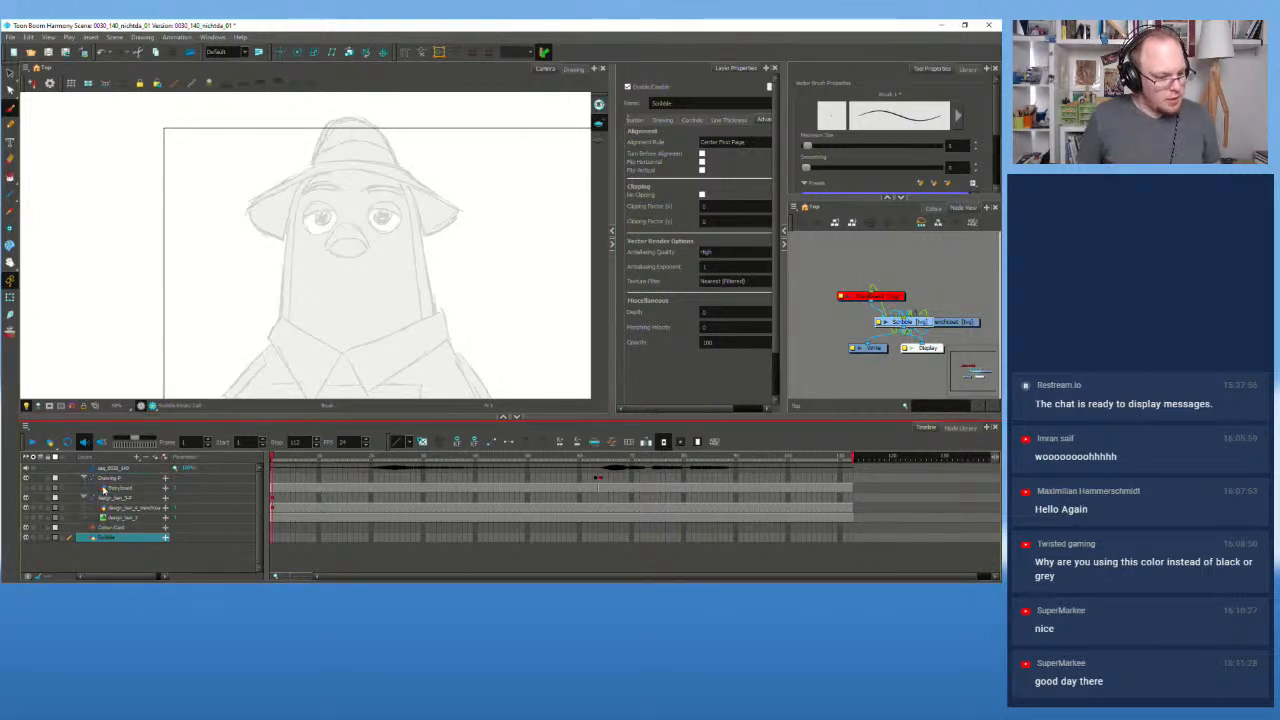
# Step: Put Scribble at the top of the layer list and open Vector Brush Properties
pyautogui.moveTo(75, 470); pyautogui.dragTo(80, 472)
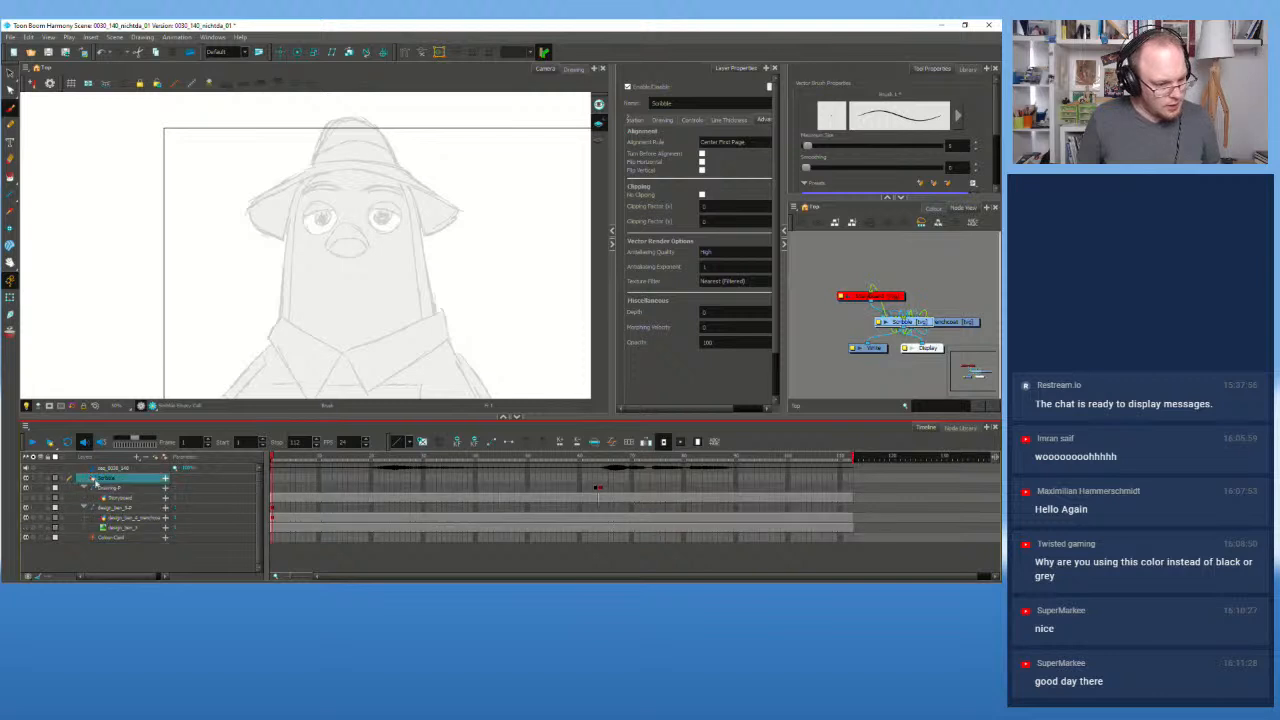
pyautogui.moveTo(354, 287)
pyautogui.mouseDown()
pyautogui.moveTo(409, 239)
pyautogui.moveTo(448, 305)
pyautogui.moveTo(472, 285)
pyautogui.mouseUp()
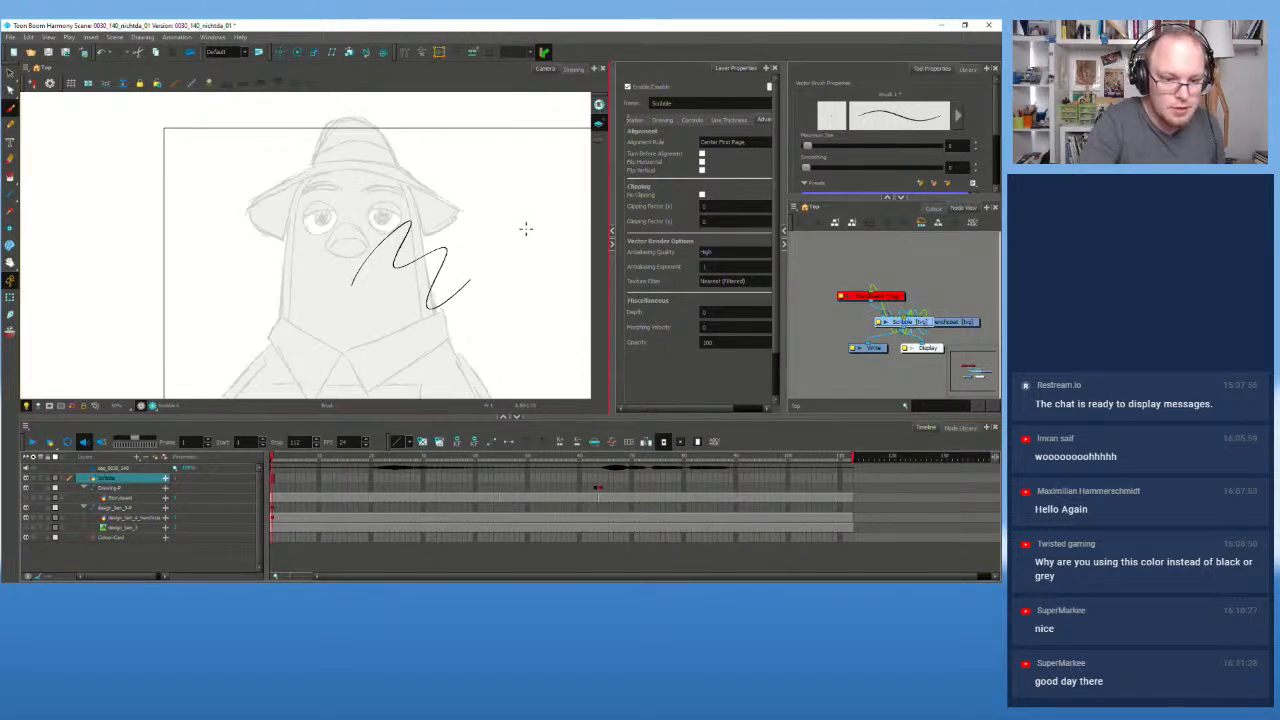
pyautogui.hotkey('ctrl', 'z')
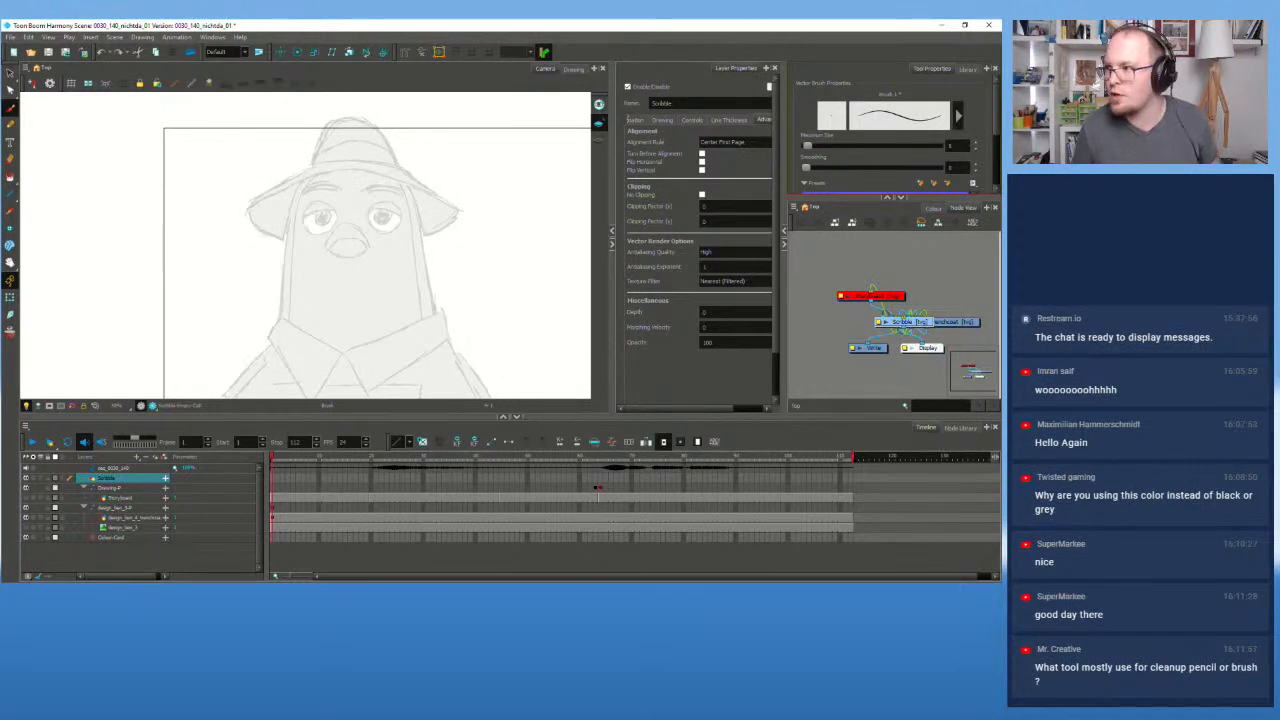
pyautogui.click(957, 116)
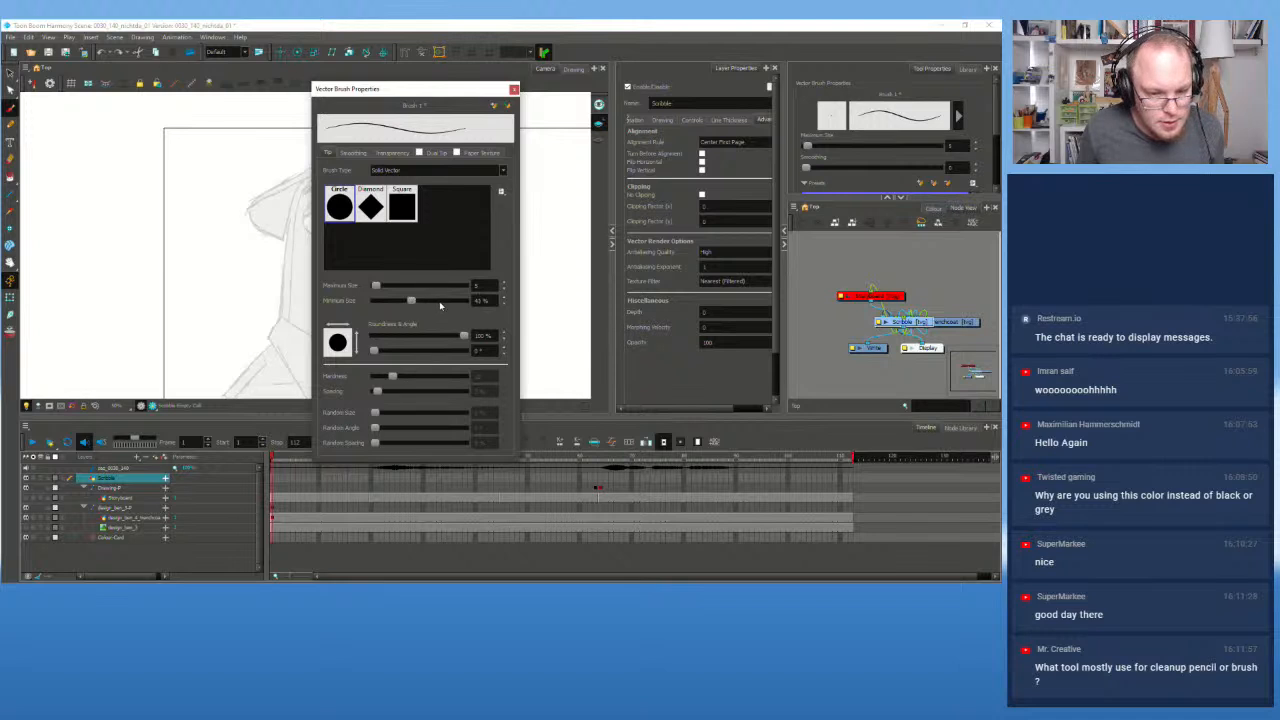
# Step: Drag the Minimum Size slider higher and close Vector Brush Properties
pyautogui.moveTo(416, 300); pyautogui.dragTo(445, 302)
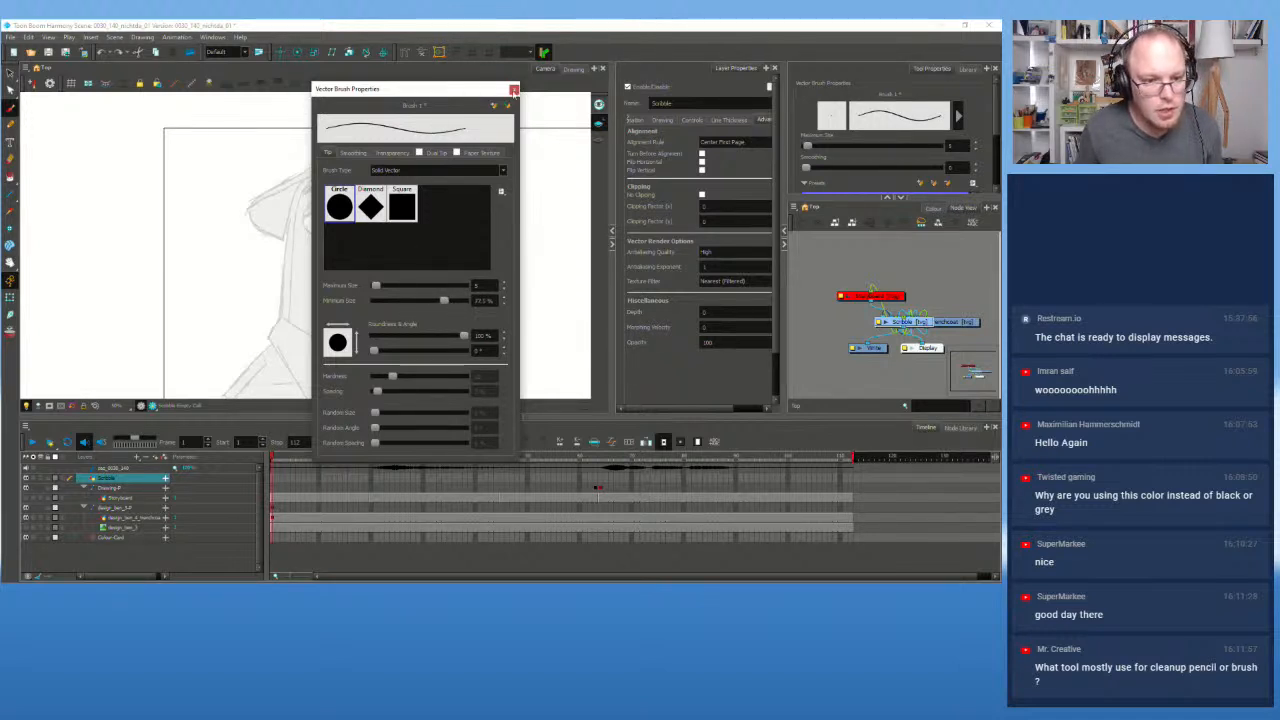
pyautogui.click(513, 91)
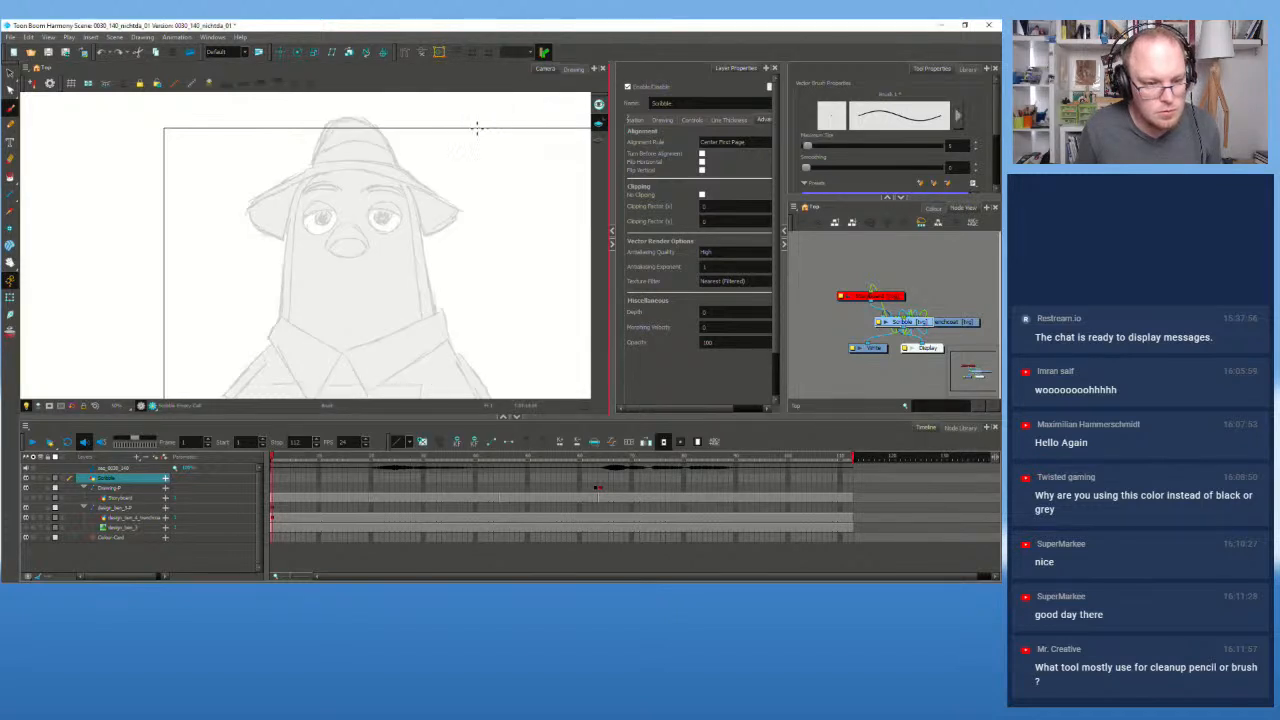
# Step: Try and undo strokes across the face and head, comparing against the Storyboard sketch
pyautogui.moveTo(286, 326); pyautogui.dragTo(343, 228)
pyautogui.hotkey('ctrl', 'z')
pyautogui.moveTo(280, 334); pyautogui.dragTo(410, 266)
pyautogui.hotkey('ctrl', 'z')
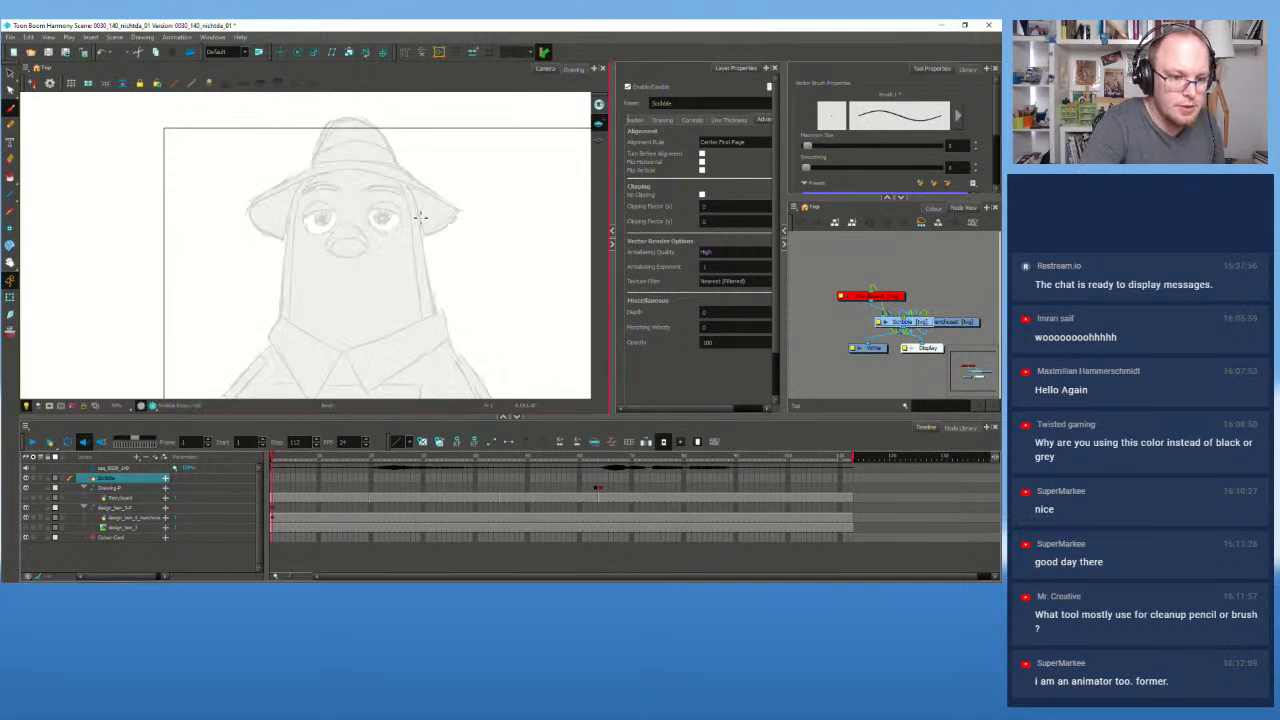
pyautogui.click(26, 500)
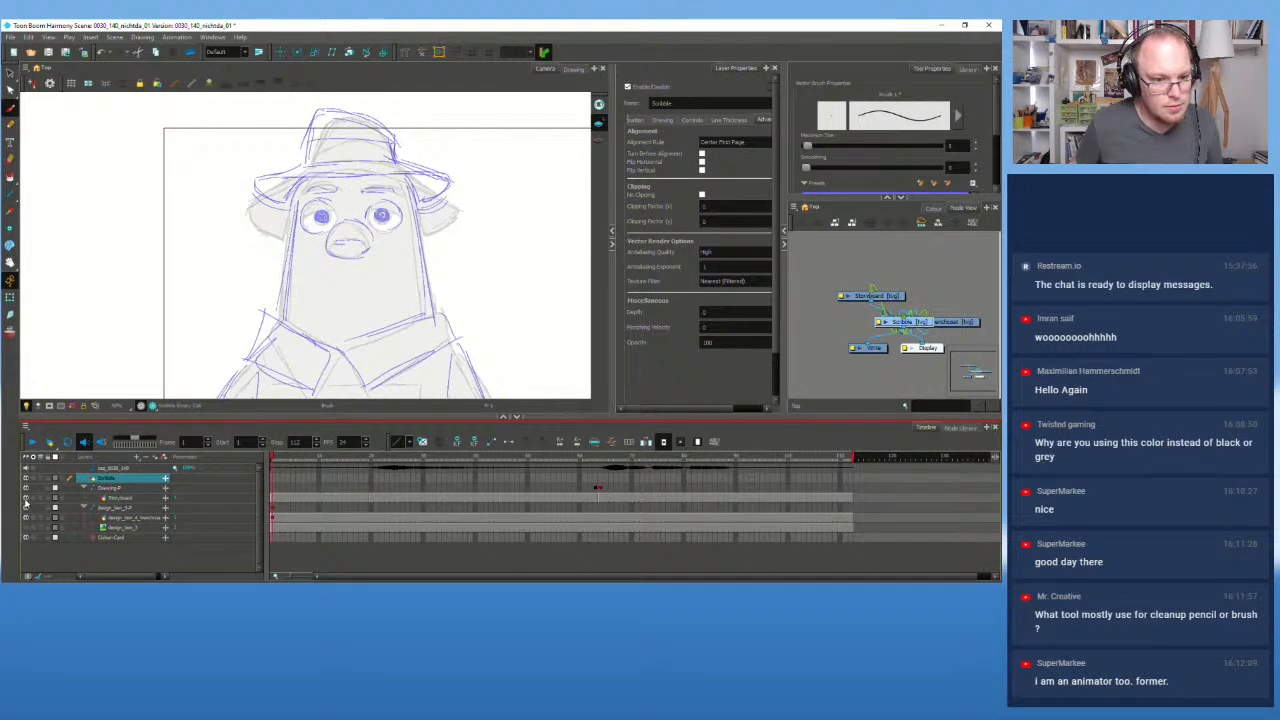
pyautogui.click(26, 500)
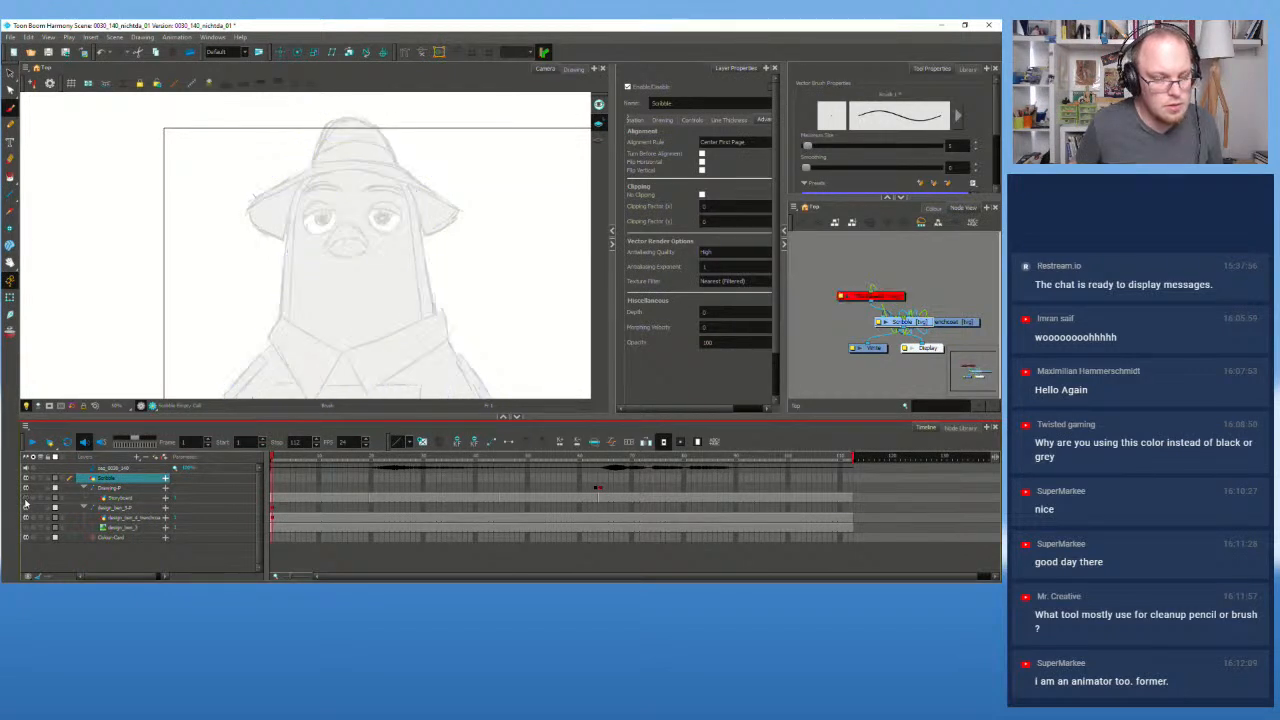
# Step: Pick an option from the canvas context menu, then draw a loop around the left eye
pyautogui.rightClick(300, 177)
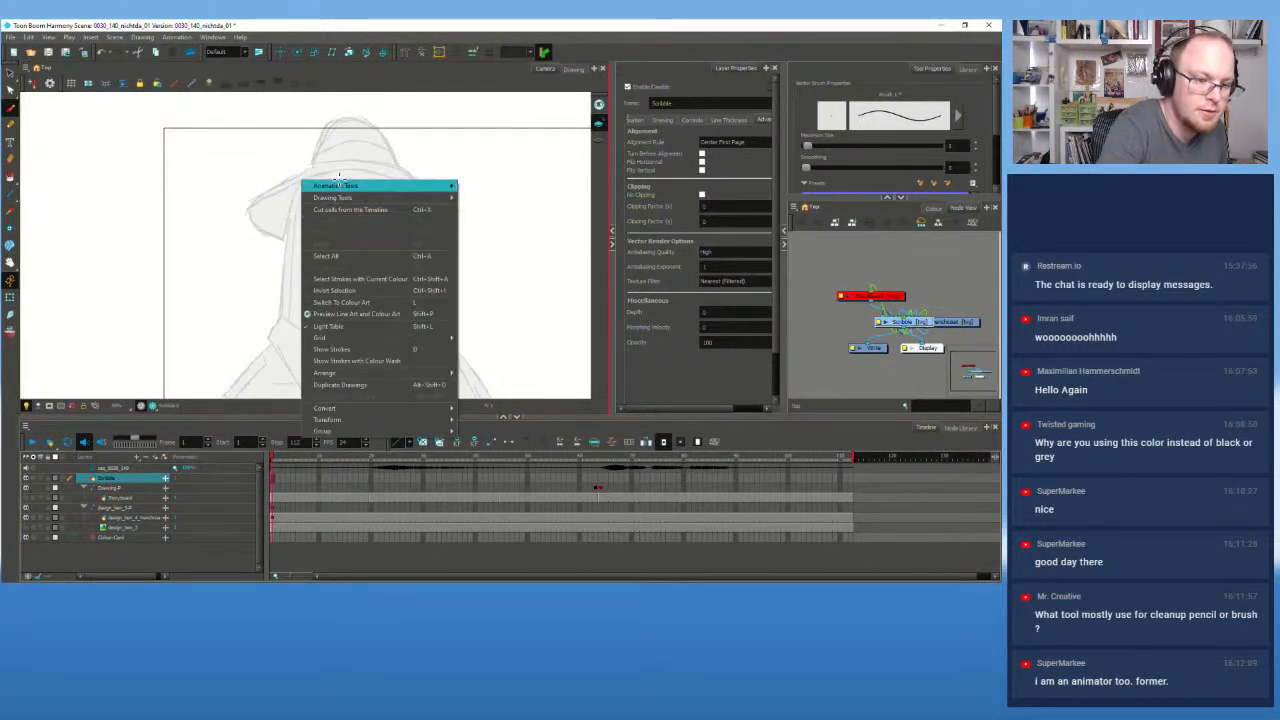
pyautogui.click(430, 111)
pyautogui.moveTo(306, 208)
pyautogui.mouseDown()
pyautogui.moveTo(335, 236)
pyautogui.moveTo(321, 241)
pyautogui.moveTo(335, 226)
pyautogui.moveTo(328, 240)
pyautogui.moveTo(314, 224)
pyautogui.moveTo(331, 216)
pyautogui.moveTo(322, 206)
pyautogui.moveTo(335, 224)
pyautogui.moveTo(338, 212)
pyautogui.moveTo(309, 226)
pyautogui.mouseUp()
pyautogui.hotkey('ctrl', 'z')
pyautogui.hotkey('ctrl', 'z')
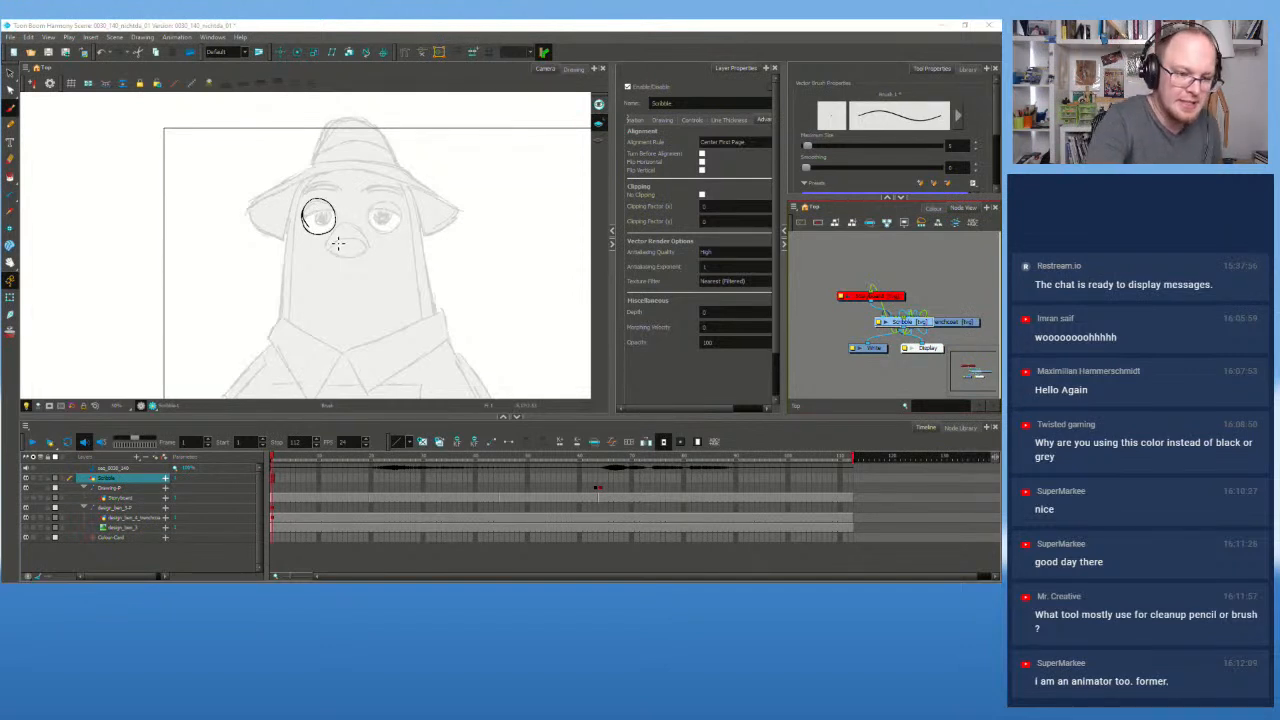
# Step: Undo the eye outline attempts, raise brush maximum size to about 100, and draw a thick N stroke
pyautogui.moveTo(423, 228); pyautogui.dragTo(426, 246)
pyautogui.hotkey('ctrl', 'z')
pyautogui.hotkey('ctrl', 'z')
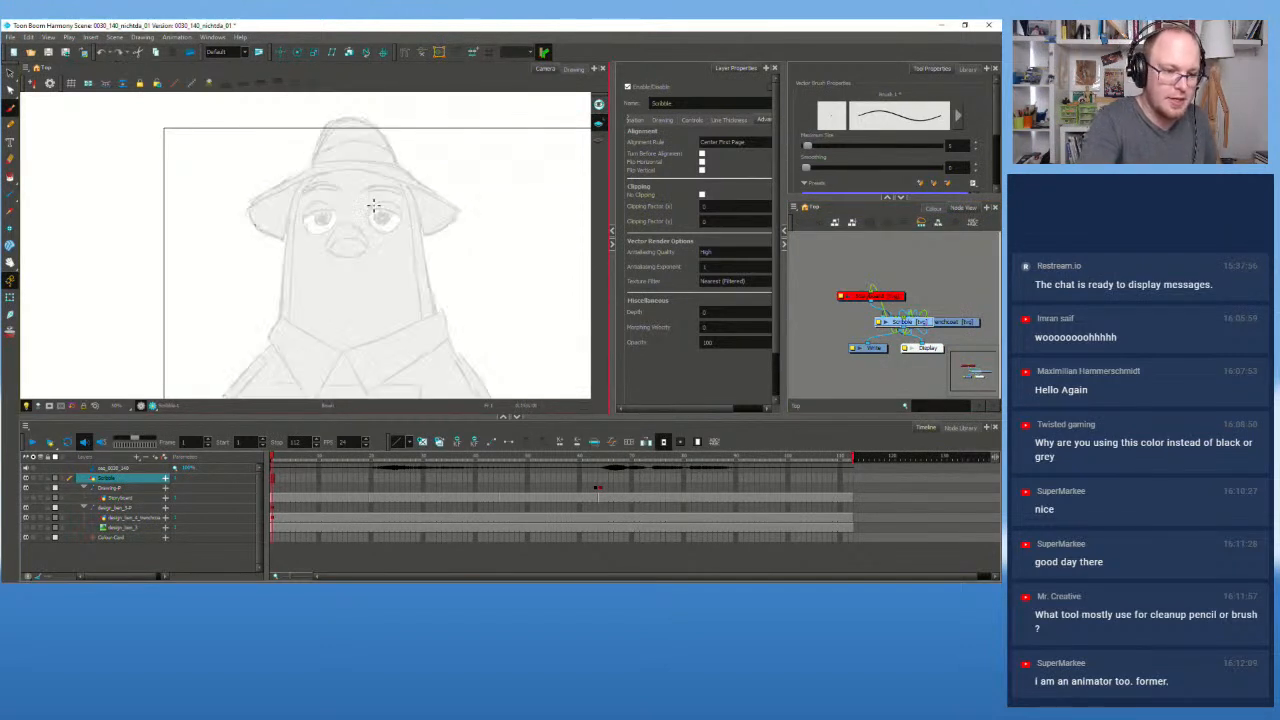
pyautogui.moveTo(304, 211)
pyautogui.mouseDown()
pyautogui.moveTo(317, 240)
pyautogui.moveTo(342, 224)
pyautogui.moveTo(320, 208)
pyautogui.moveTo(319, 238)
pyautogui.moveTo(334, 236)
pyautogui.moveTo(338, 217)
pyautogui.moveTo(319, 206)
pyautogui.moveTo(334, 232)
pyautogui.moveTo(311, 229)
pyautogui.moveTo(339, 226)
pyautogui.moveTo(334, 209)
pyautogui.moveTo(302, 214)
pyautogui.mouseUp()
pyautogui.hotkey('ctrl', 'z')
pyautogui.hotkey('ctrl', 'z')
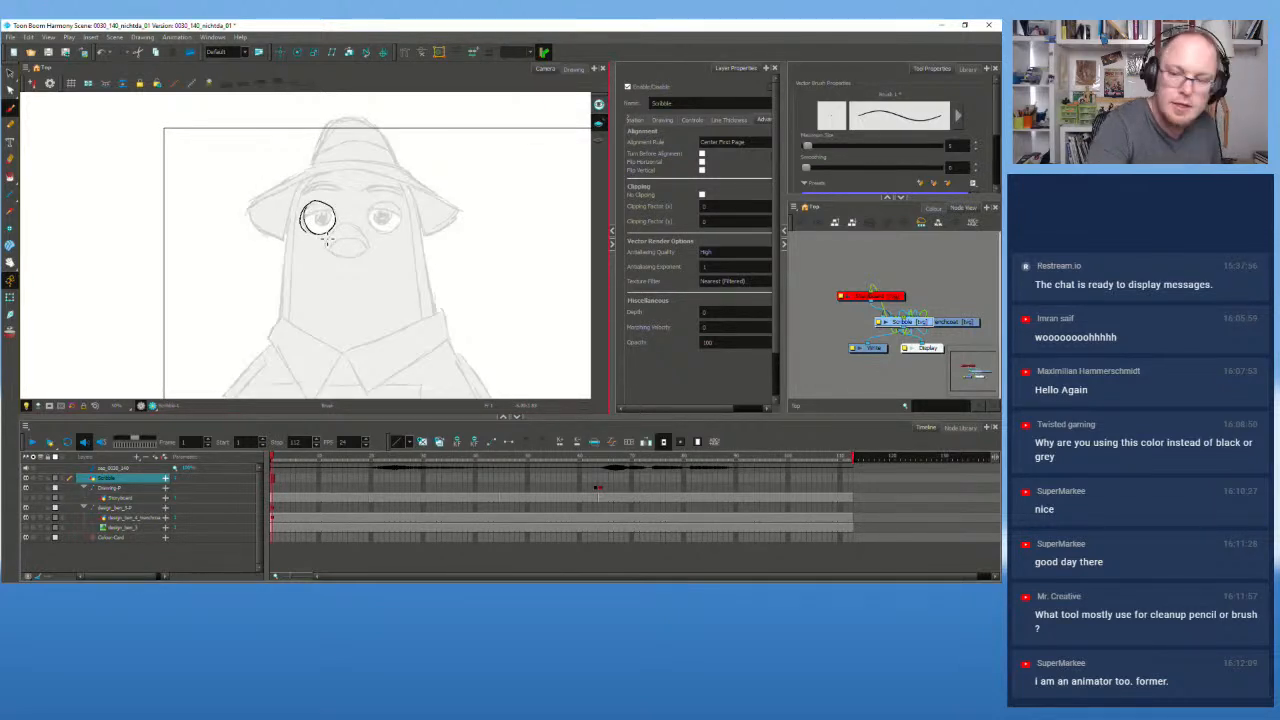
pyautogui.hotkey('ctrl', 'z')
pyautogui.moveTo(808, 147); pyautogui.dragTo(859, 148)
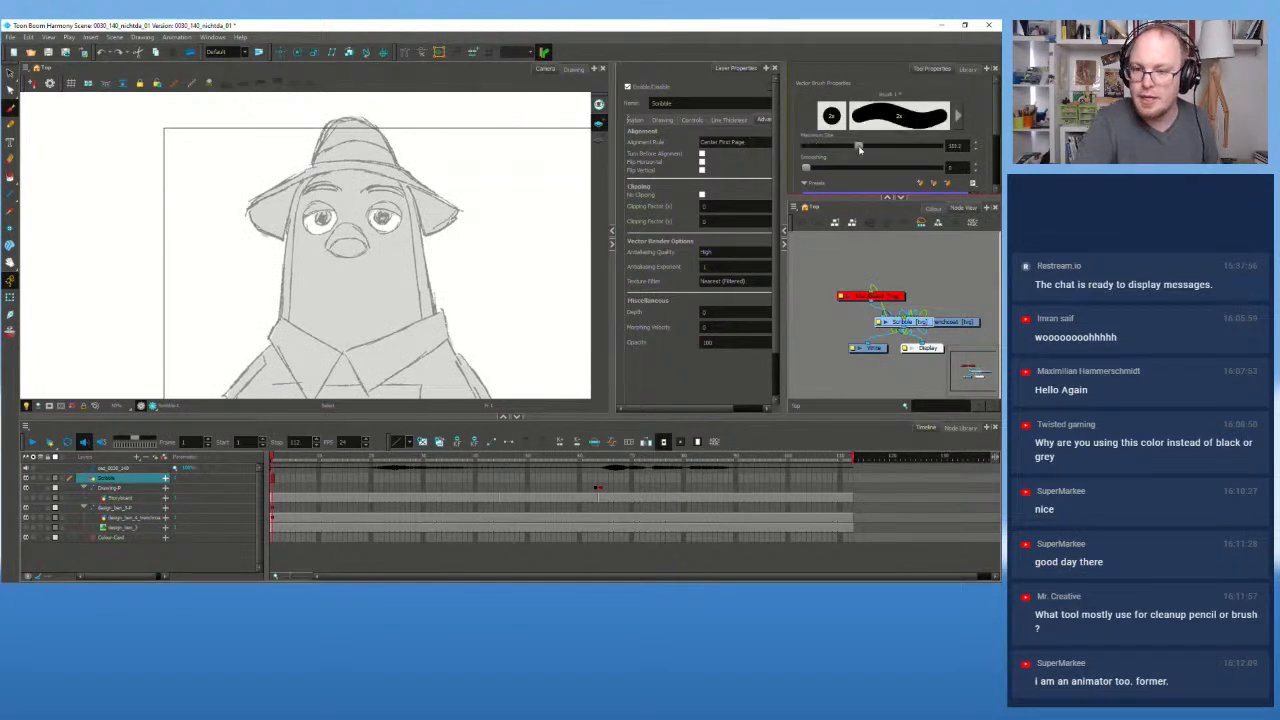
pyautogui.moveTo(393, 345)
pyautogui.mouseDown()
pyautogui.moveTo(468, 222)
pyautogui.moveTo(540, 148)
pyautogui.mouseUp()
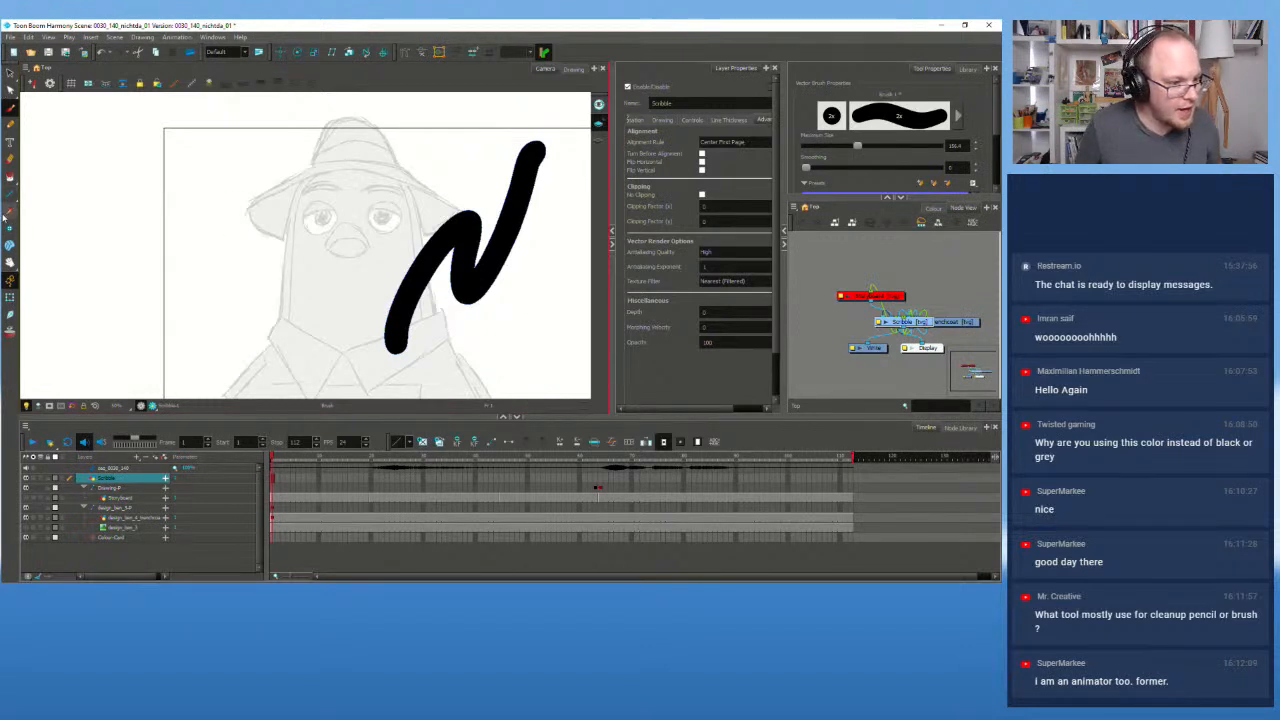
# Step: Select the N-shaped stroke and bulge its left edge outward
pyautogui.click(10, 89)
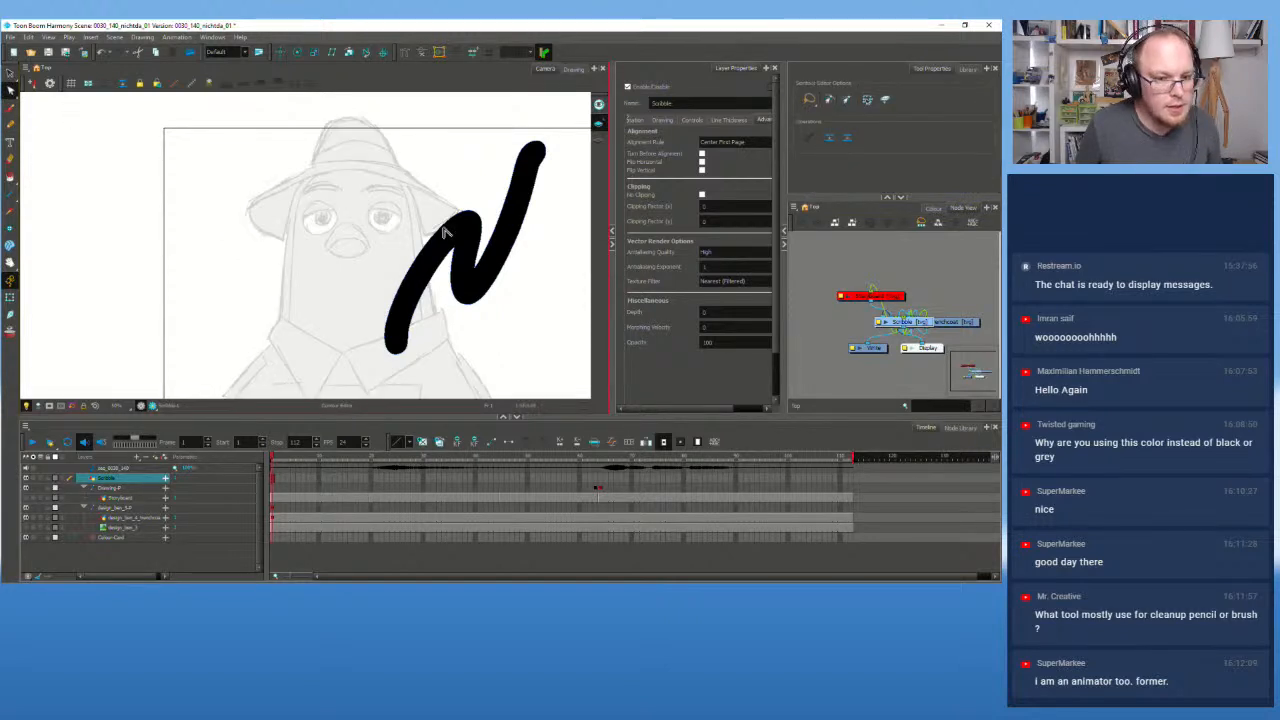
pyautogui.click(478, 222)
pyautogui.scroll(2, 478, 222)
pyautogui.moveTo(466, 214)
pyautogui.mouseDown()
pyautogui.moveTo(476, 162)
pyautogui.moveTo(465, 238)
pyautogui.mouseUp()
pyautogui.hotkey('ctrl', 'z')
pyautogui.moveTo(385, 272); pyautogui.dragTo(371, 263)
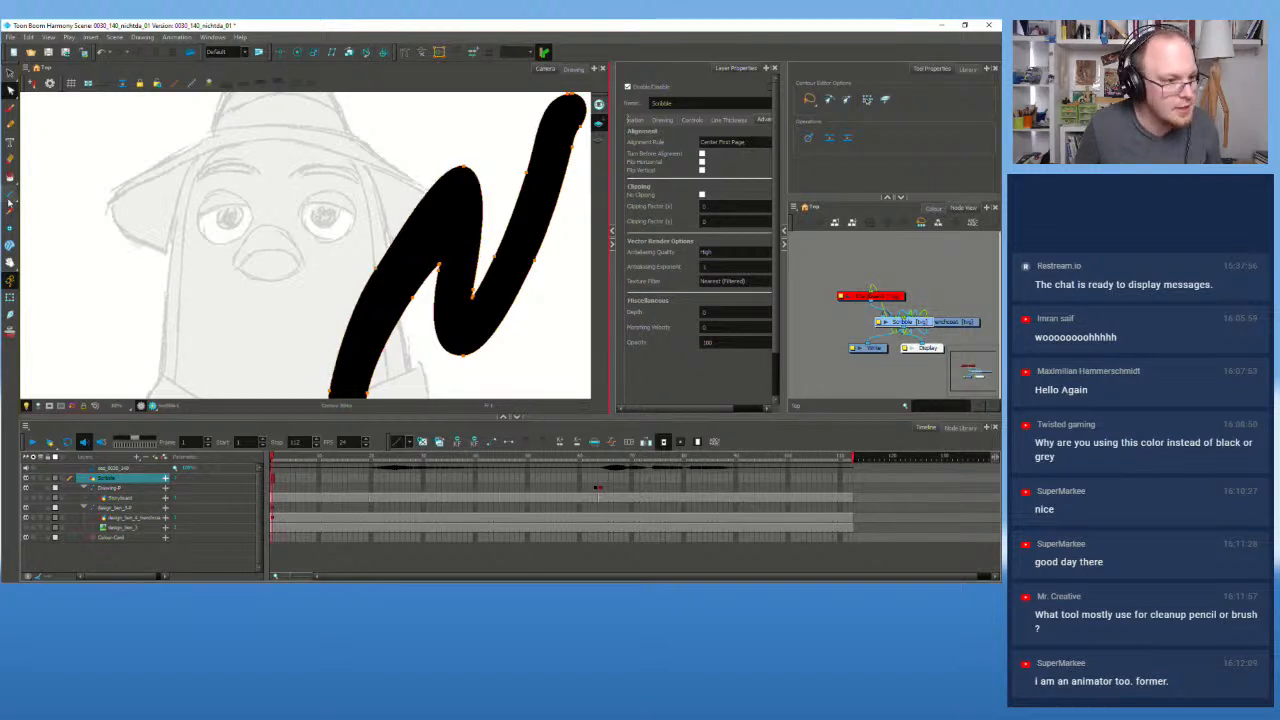
# Step: Thicken the Pencil line and draw a zigzag test stroke across the face
pyautogui.click(10, 125)
pyautogui.moveTo(815, 147); pyautogui.dragTo(842, 148)
pyautogui.moveTo(184, 352); pyautogui.dragTo(289, 191)
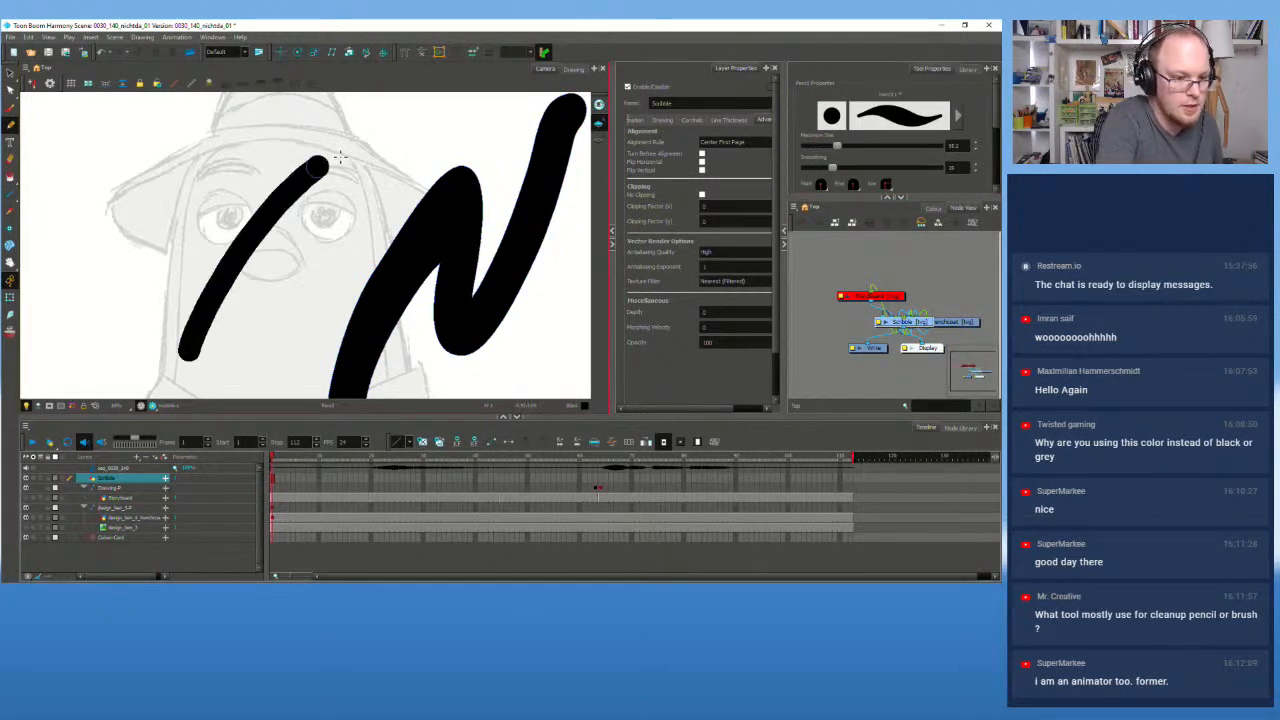
pyautogui.hotkey('ctrl', 'z')
pyautogui.moveTo(167, 296)
pyautogui.mouseDown()
pyautogui.moveTo(261, 258)
pyautogui.moveTo(356, 171)
pyautogui.mouseUp()
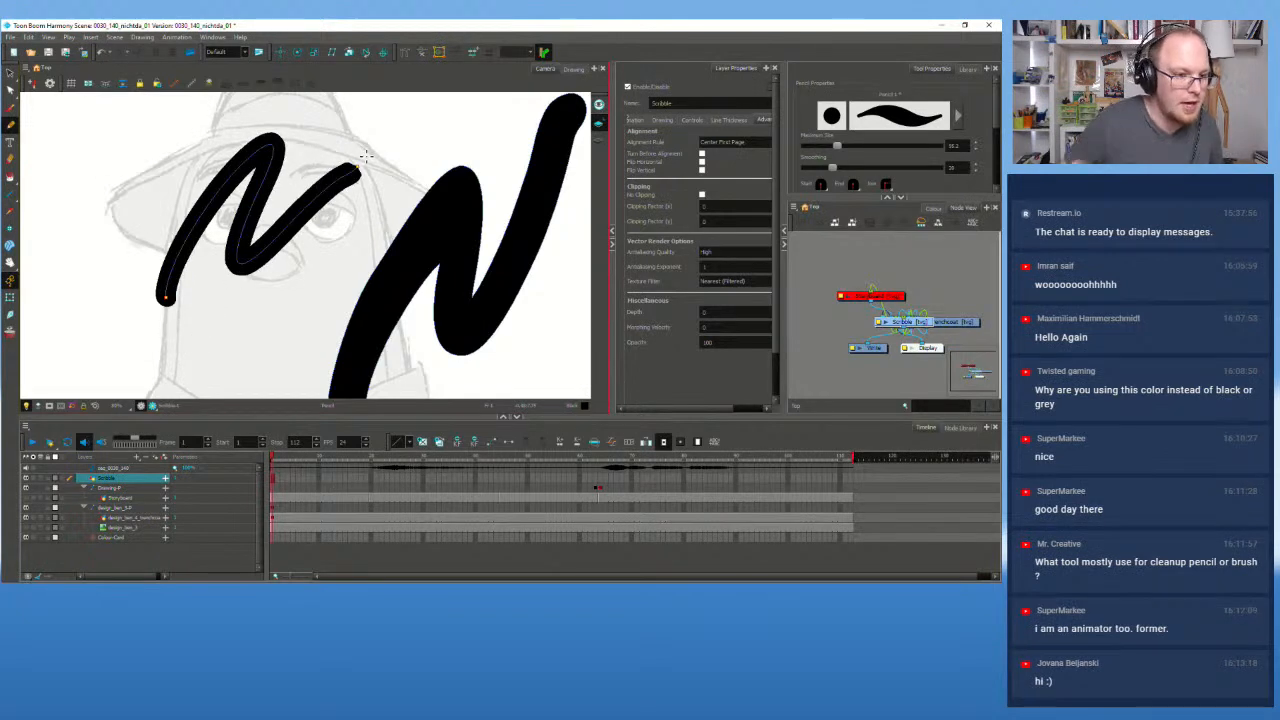
# Step: Reshape the big stroke's bend and the left zigzag's arm with the Contour Editor
pyautogui.click(10, 90)
pyautogui.click(471, 177)
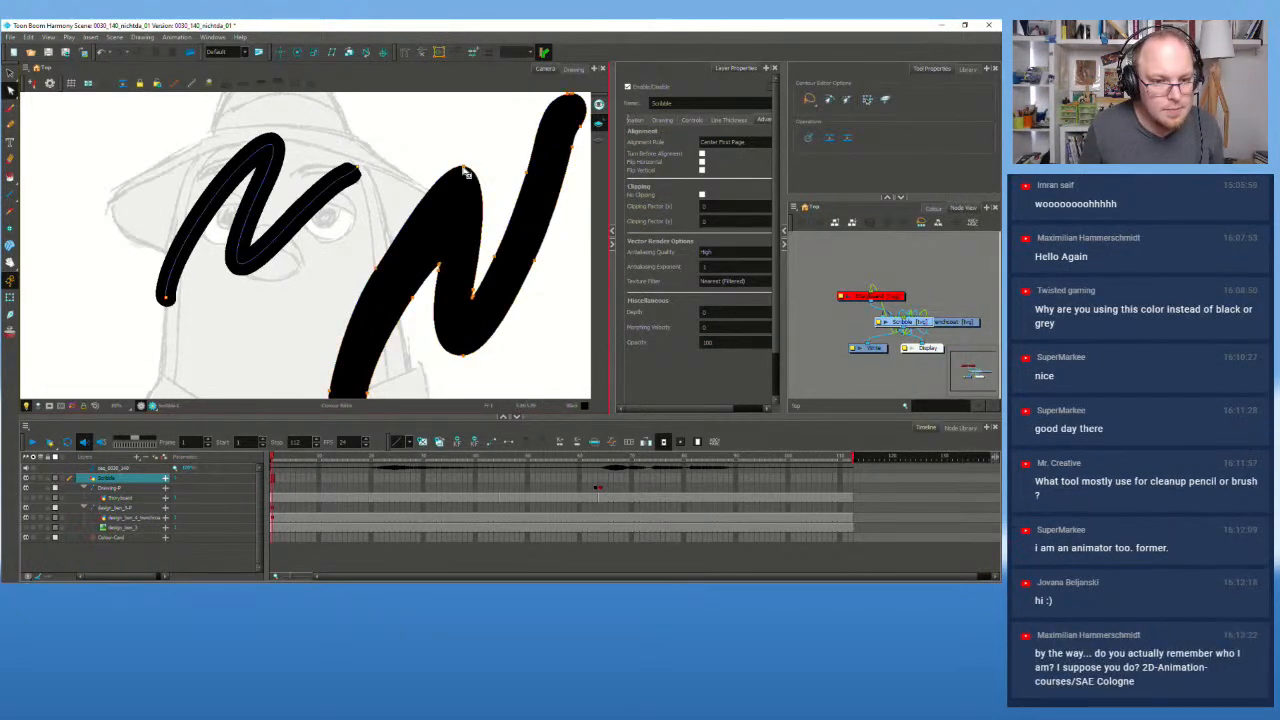
pyautogui.moveTo(465, 174); pyautogui.dragTo(467, 201)
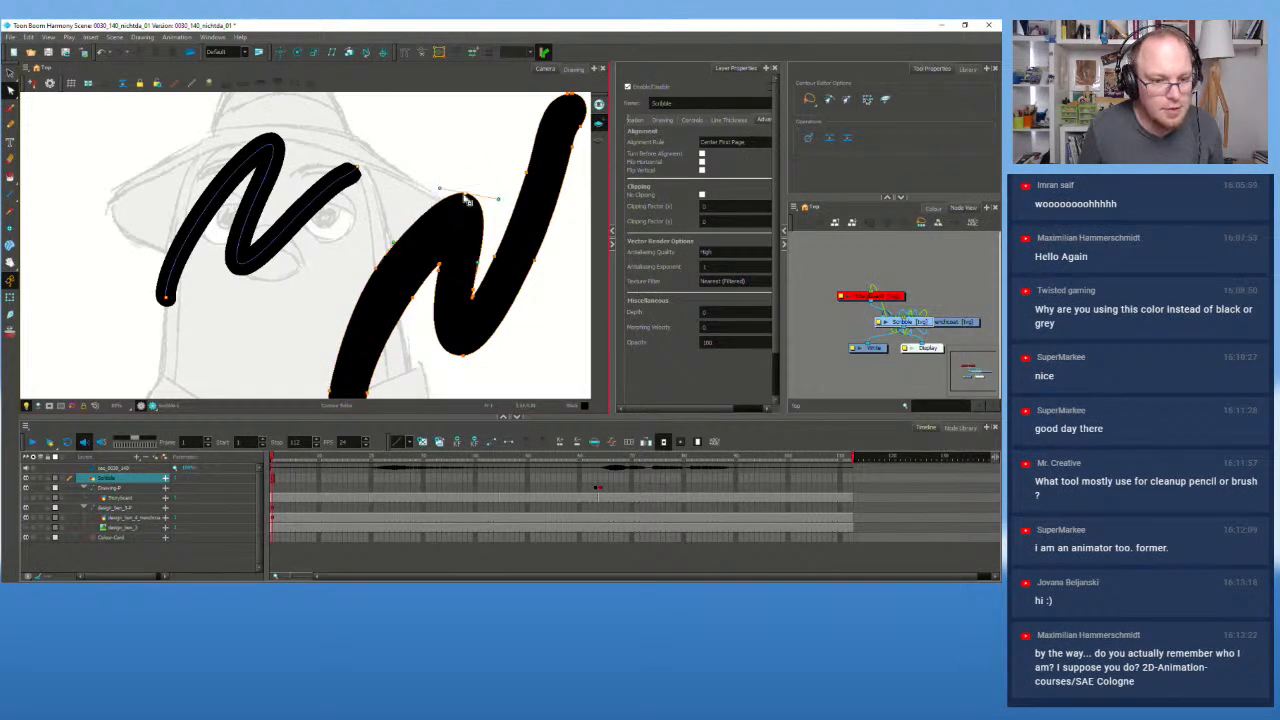
pyautogui.click(292, 216)
pyautogui.moveTo(307, 210); pyautogui.dragTo(327, 232)
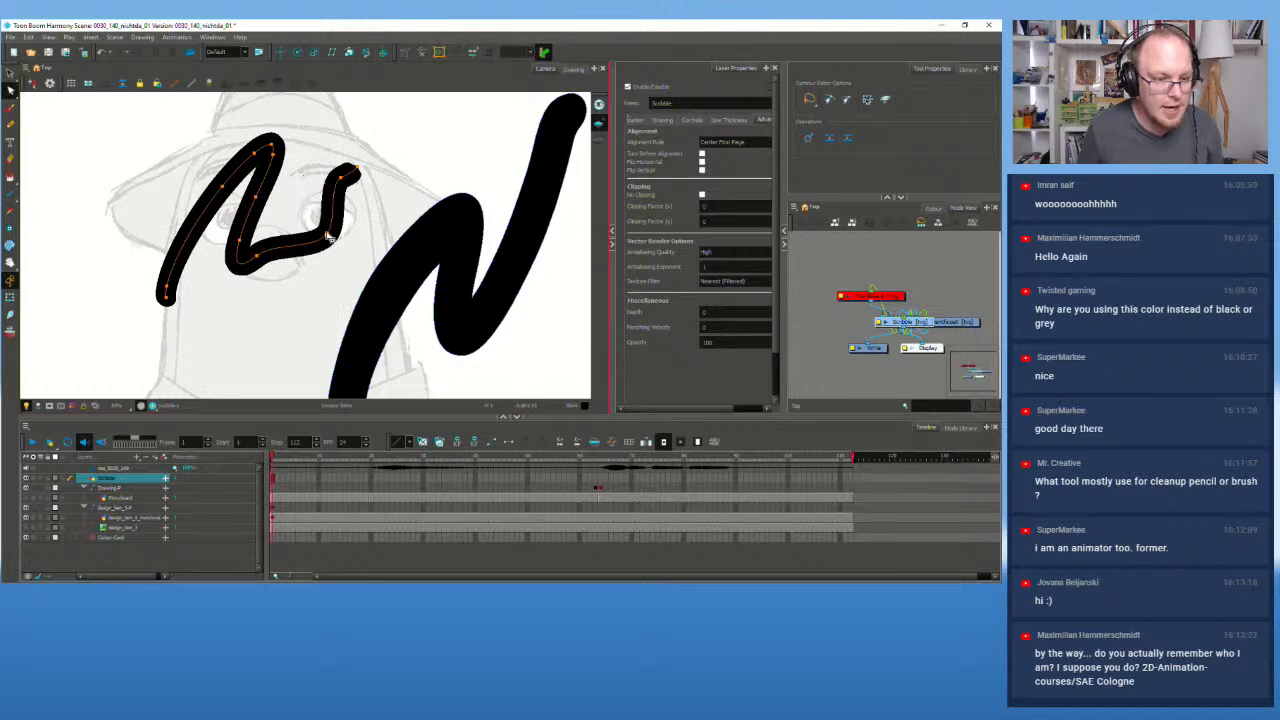
pyautogui.scroll(-3, 366, 264)
pyautogui.scroll(1, 360, 233)
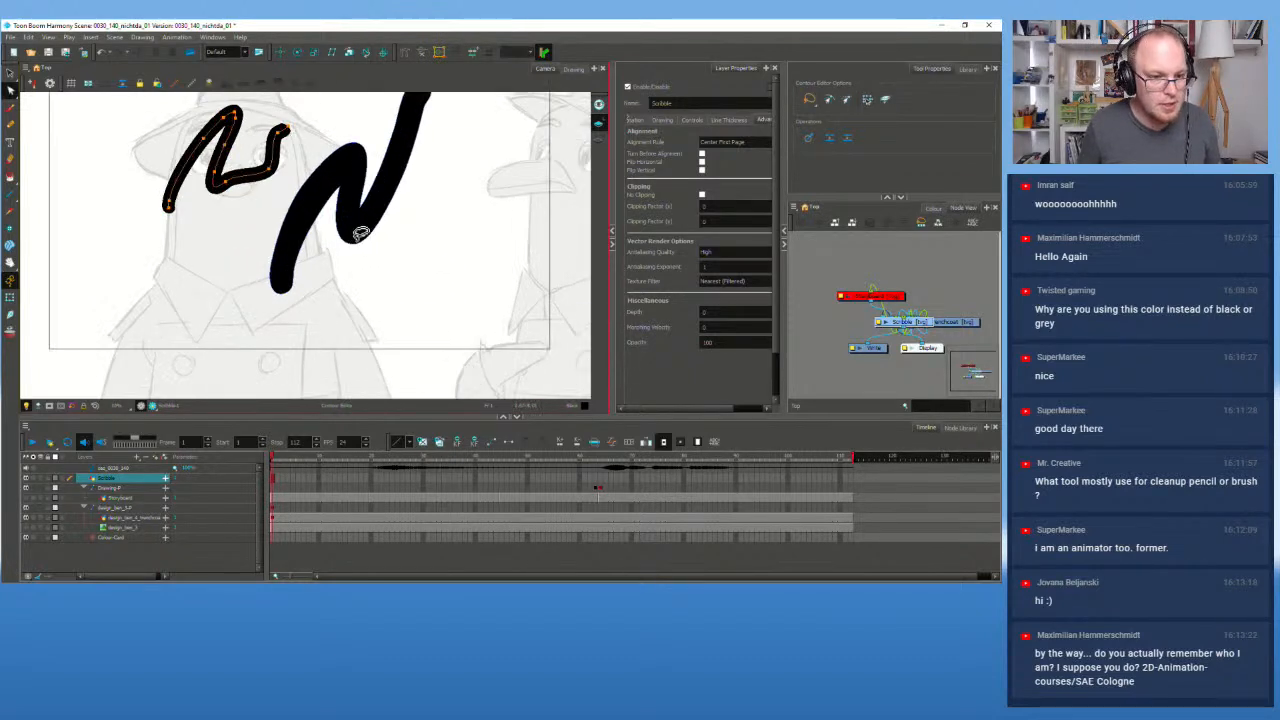
# Step: Select and delete both black test strokes
pyautogui.hotkey('alt', 's')
pyautogui.click(357, 176)
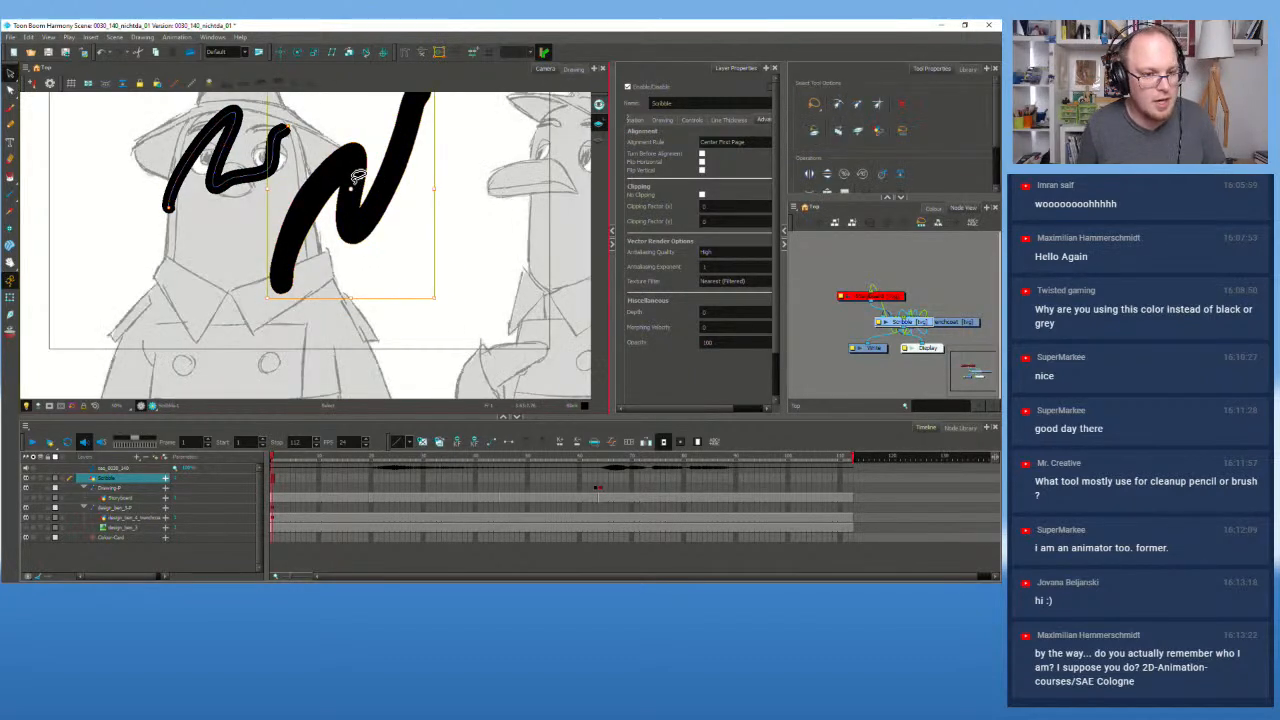
pyautogui.press('Delete')
pyautogui.click(282, 163)
pyautogui.press('Delete')
pyautogui.scroll(2, 295, 191)
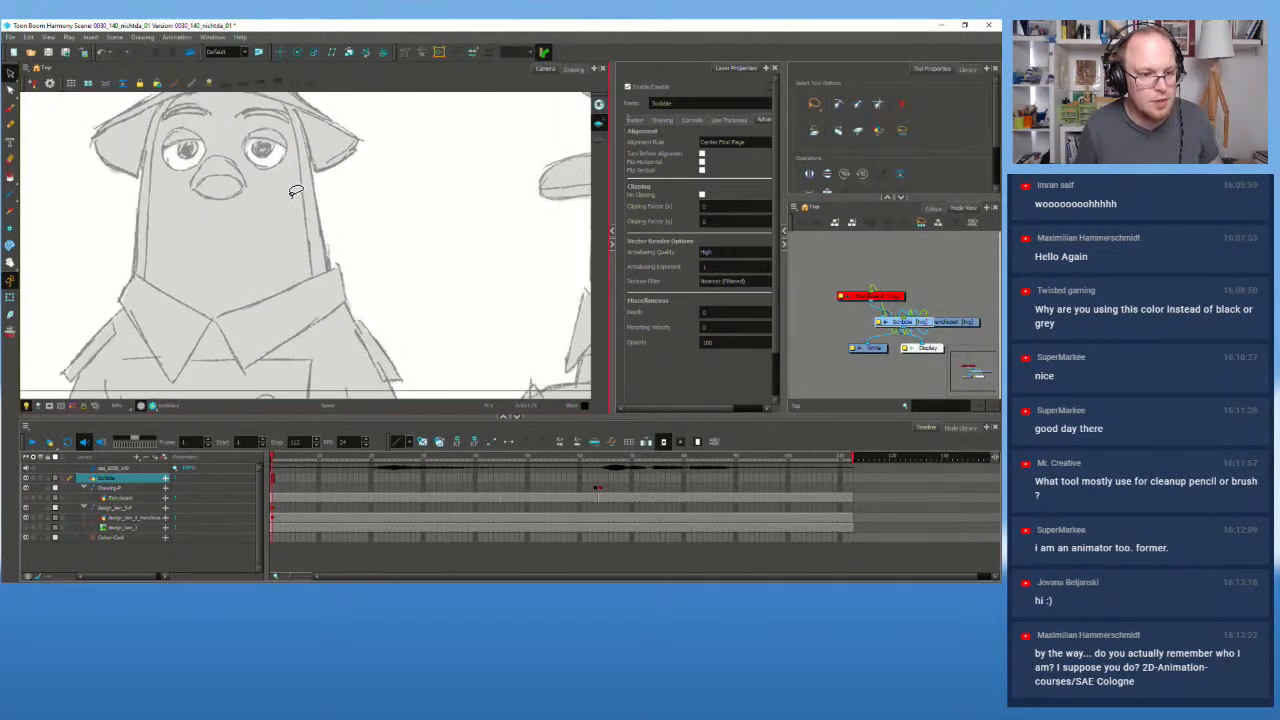
# Step: Switch back to the Brush and set its maximum size to 1
pyautogui.click(10, 107)
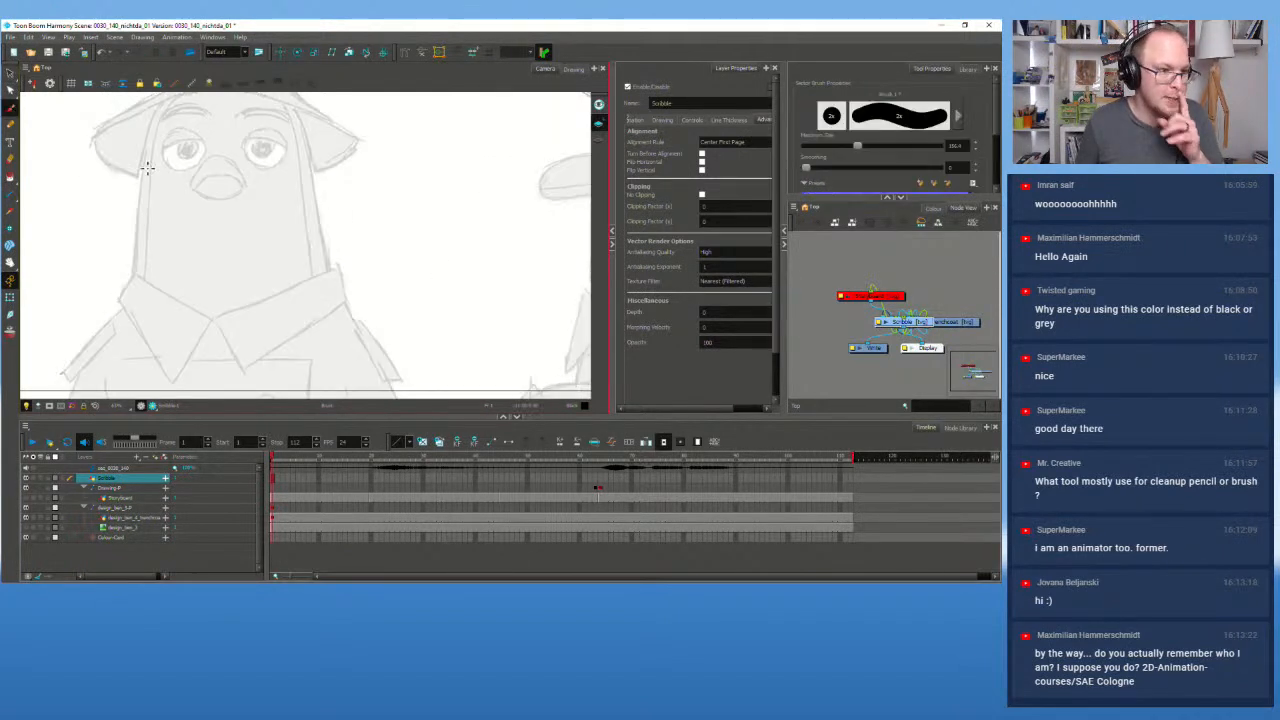
pyautogui.moveTo(312, 241); pyautogui.dragTo(318, 245)
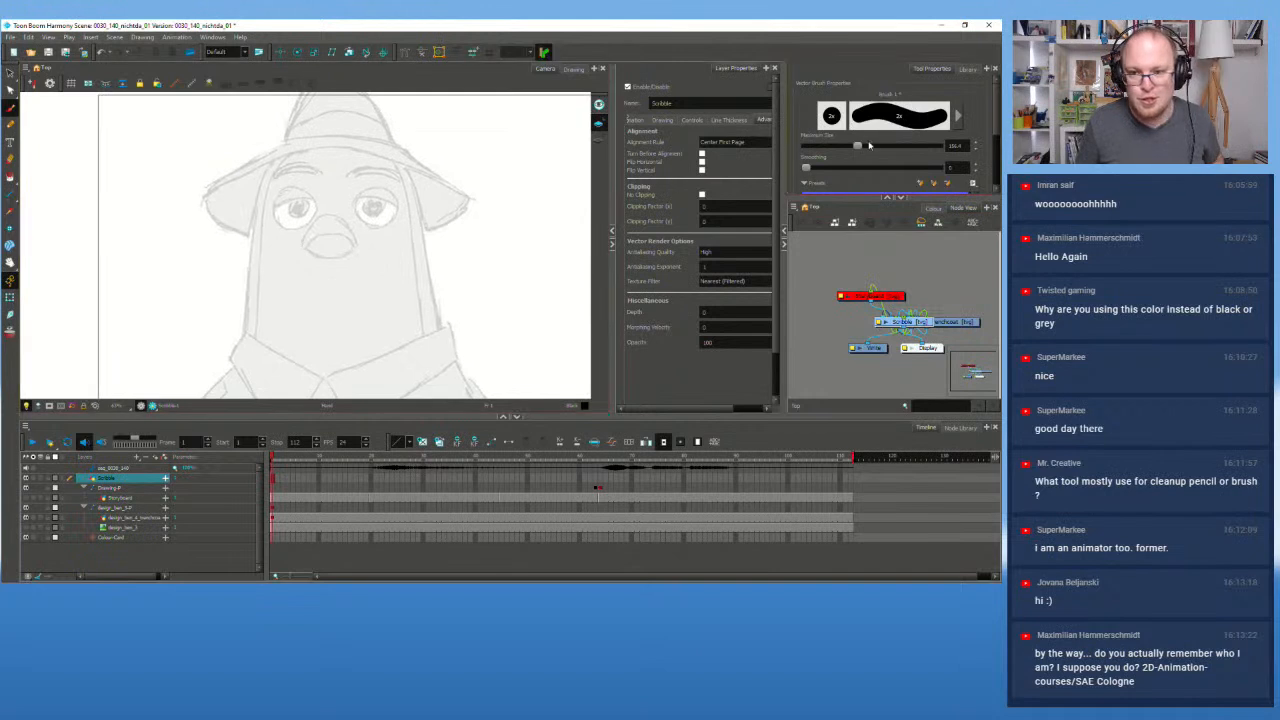
pyautogui.doubleClick(955, 145)
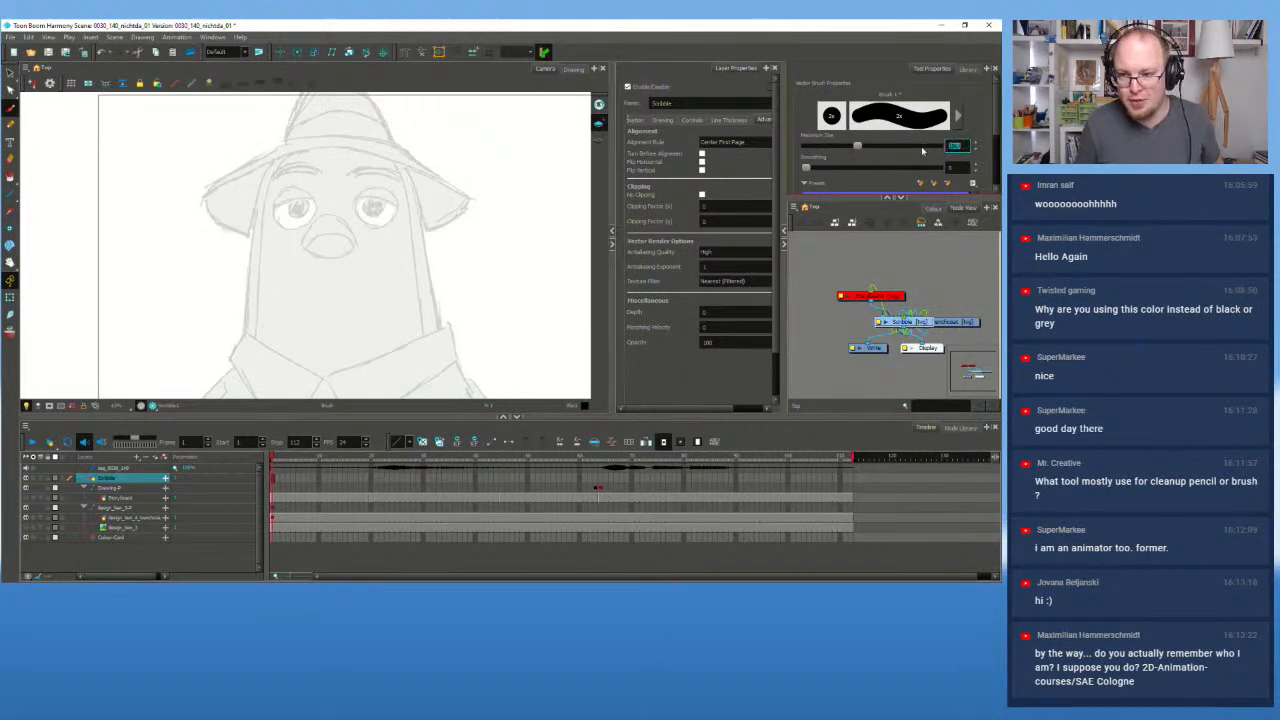
pyautogui.write('1')
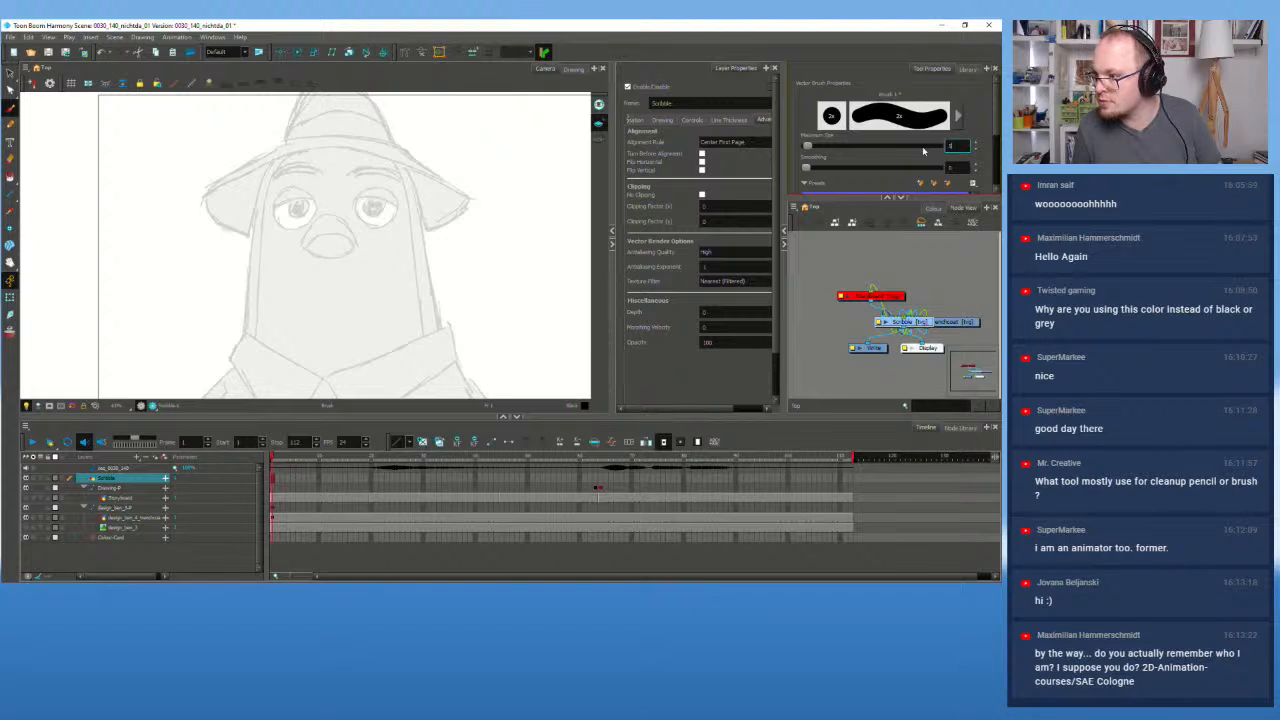
pyautogui.press('Return')
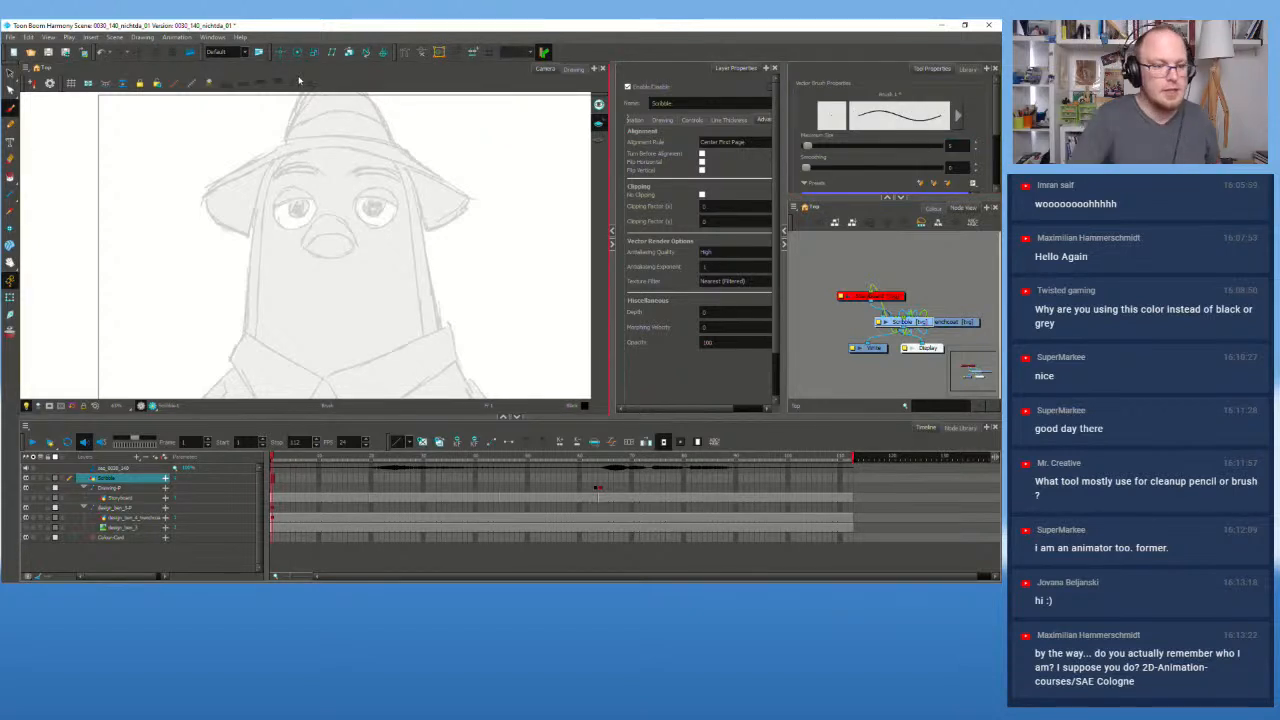
# Step: Try a loop around the left eye and pupils in both eyes, undoing the attempts
pyautogui.moveTo(278, 211)
pyautogui.mouseDown()
pyautogui.moveTo(313, 200)
pyautogui.moveTo(310, 230)
pyautogui.moveTo(332, 180)
pyautogui.moveTo(304, 201)
pyautogui.moveTo(303, 230)
pyautogui.moveTo(276, 214)
pyautogui.moveTo(324, 190)
pyautogui.moveTo(320, 211)
pyautogui.moveTo(289, 225)
pyautogui.moveTo(394, 191)
pyautogui.moveTo(385, 215)
pyautogui.moveTo(371, 202)
pyautogui.moveTo(403, 217)
pyautogui.moveTo(384, 232)
pyautogui.moveTo(396, 226)
pyautogui.moveTo(366, 224)
pyautogui.mouseUp()
pyautogui.hotkey('ctrl', 'z')
pyautogui.hotkey('ctrl', 'z')
pyautogui.hotkey('ctrl', 'z')
pyautogui.hotkey('ctrl', 'z')
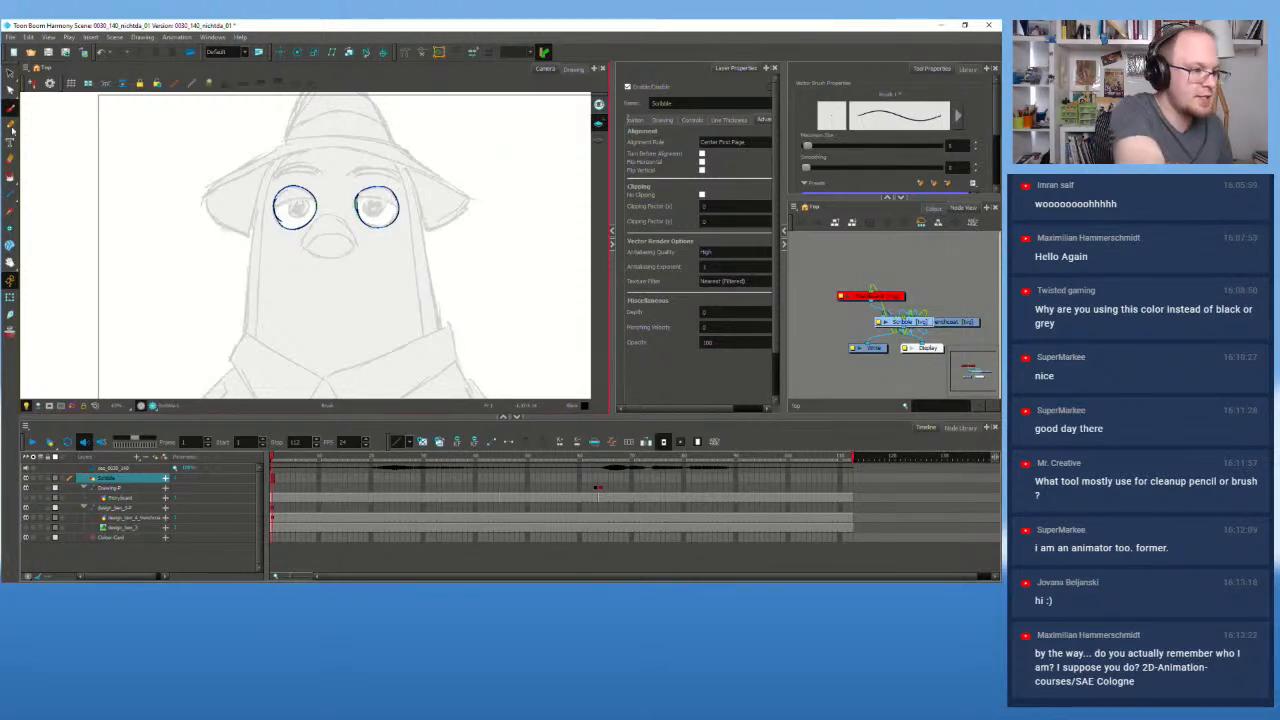
pyautogui.moveTo(297, 203); pyautogui.dragTo(296, 200)
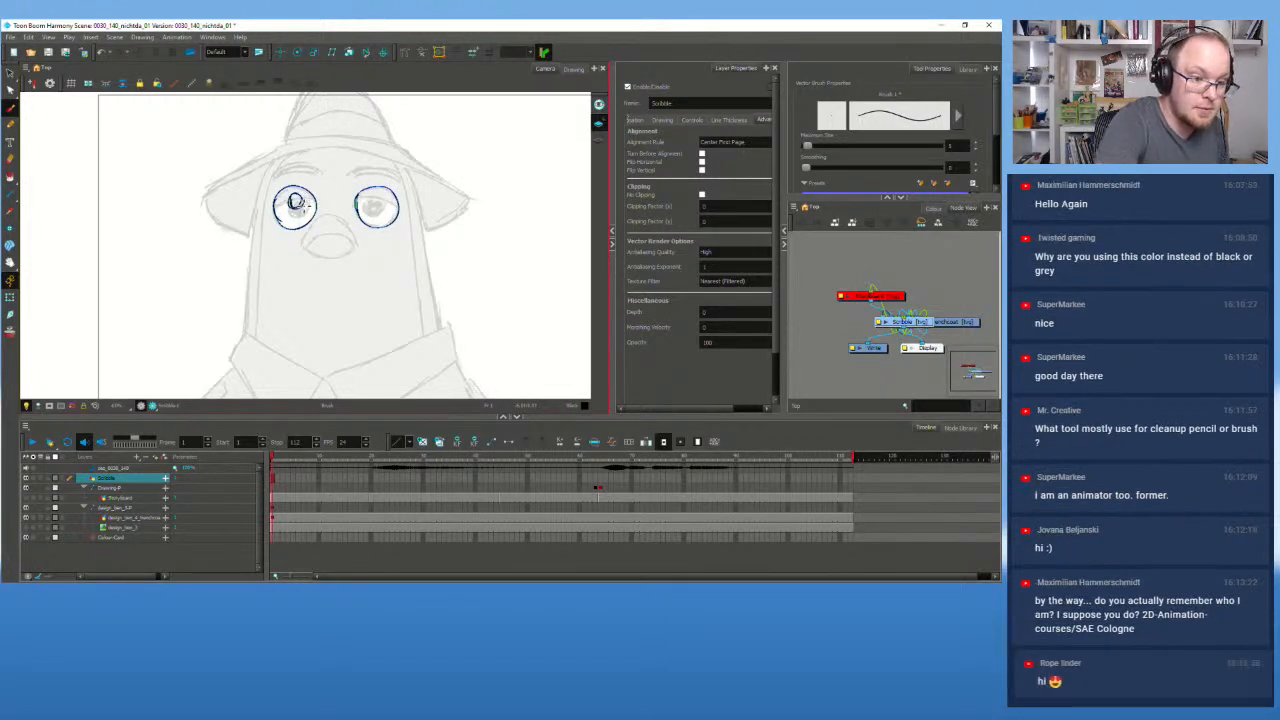
pyautogui.moveTo(378, 203)
pyautogui.mouseDown()
pyautogui.moveTo(370, 210)
pyautogui.moveTo(377, 202)
pyautogui.mouseUp()
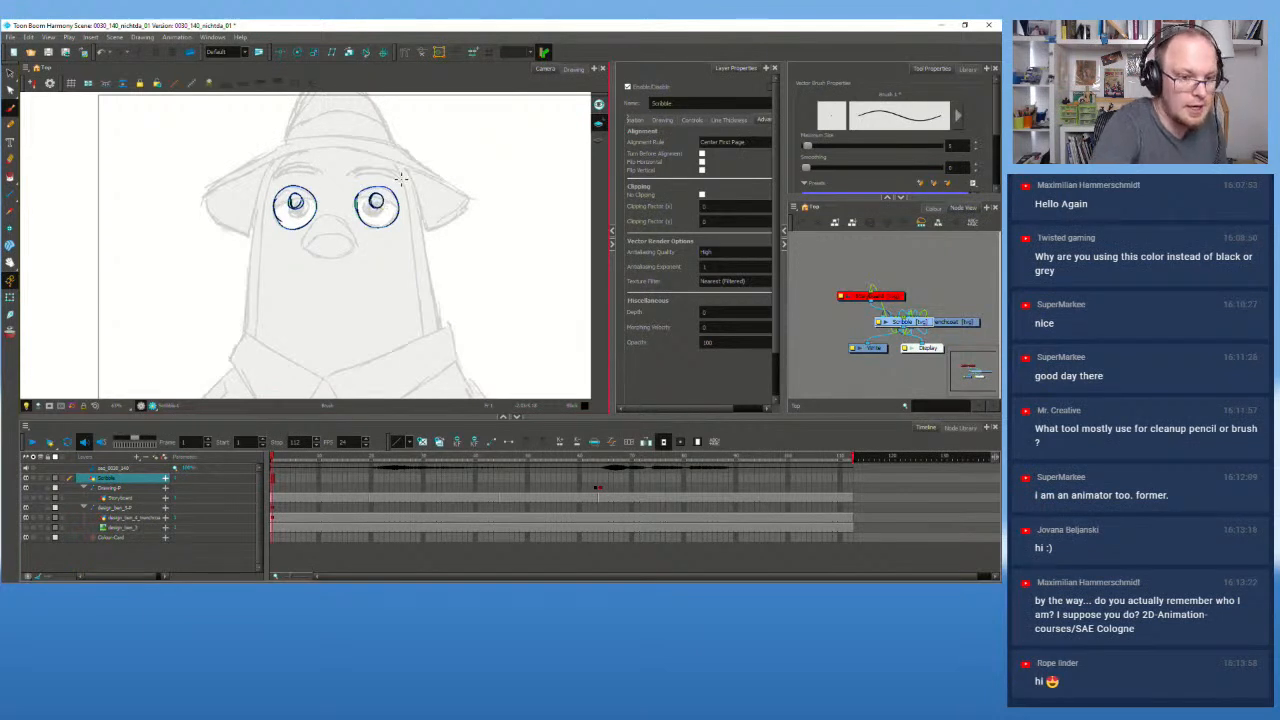
pyautogui.hotkey('ctrl', 'z')
pyautogui.hotkey('ctrl', 'z')
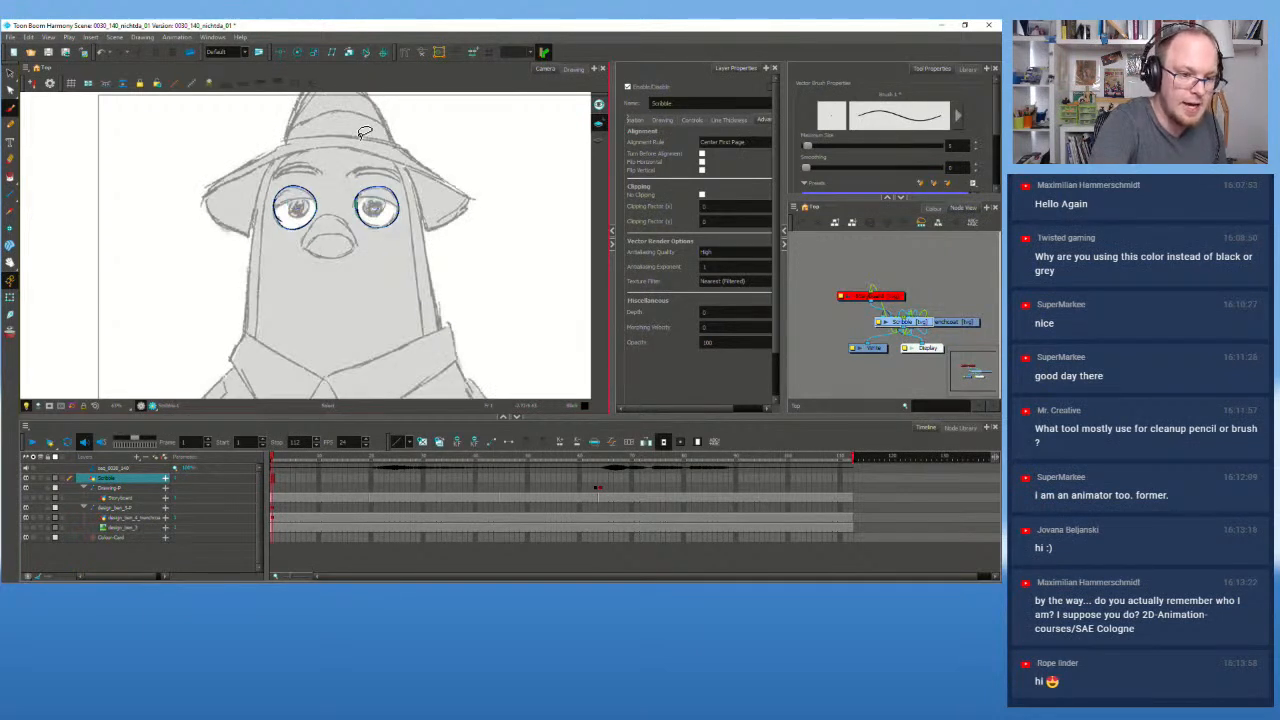
pyautogui.hotkey('ctrl', 'z')
# Step: Redraw the right-eye circle and small pupils in both eyes, undoing imperfect strokes
pyautogui.moveTo(360, 214)
pyautogui.mouseDown()
pyautogui.moveTo(401, 207)
pyautogui.moveTo(385, 231)
pyautogui.moveTo(372, 230)
pyautogui.moveTo(376, 195)
pyautogui.moveTo(385, 238)
pyautogui.moveTo(361, 216)
pyautogui.moveTo(394, 226)
pyautogui.moveTo(362, 190)
pyautogui.mouseUp()
pyautogui.hotkey('ctrl', 'z')
pyautogui.hotkey('ctrl', 'z')
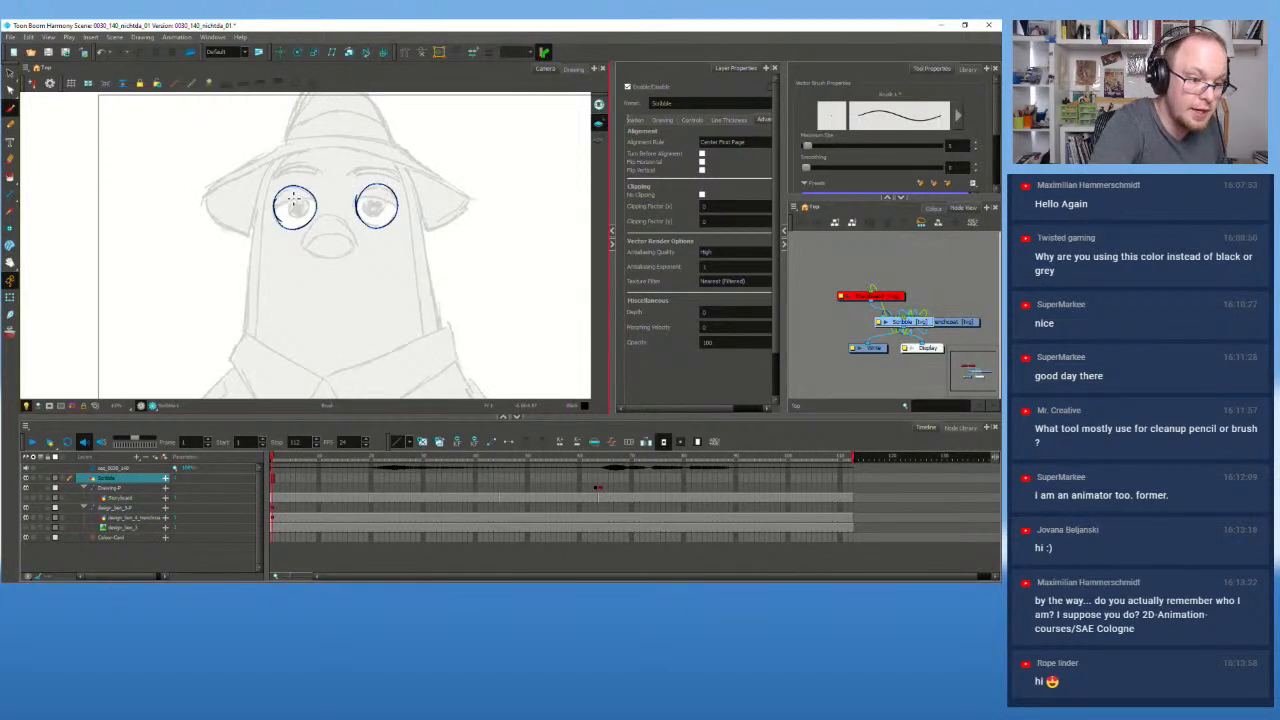
pyautogui.hotkey('ctrl', 'z')
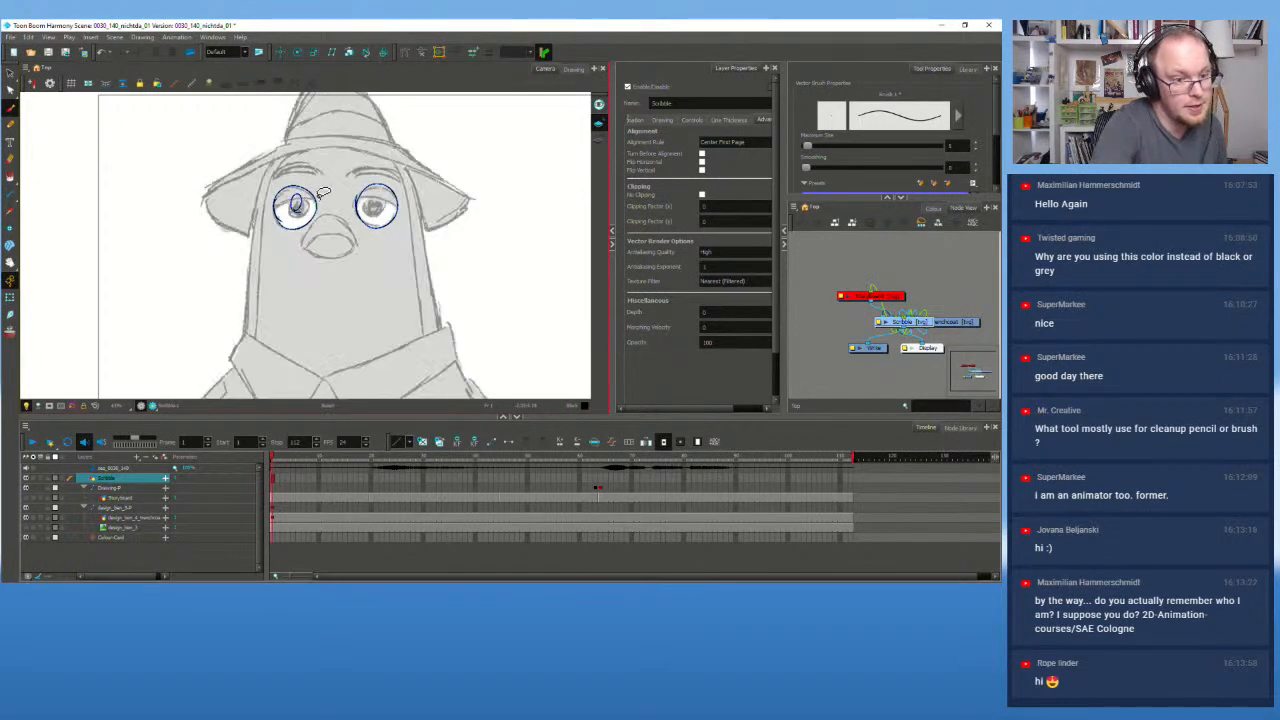
pyautogui.moveTo(297, 208)
pyautogui.mouseDown()
pyautogui.moveTo(289, 196)
pyautogui.moveTo(297, 207)
pyautogui.mouseUp()
pyautogui.hotkey('ctrl', 'z')
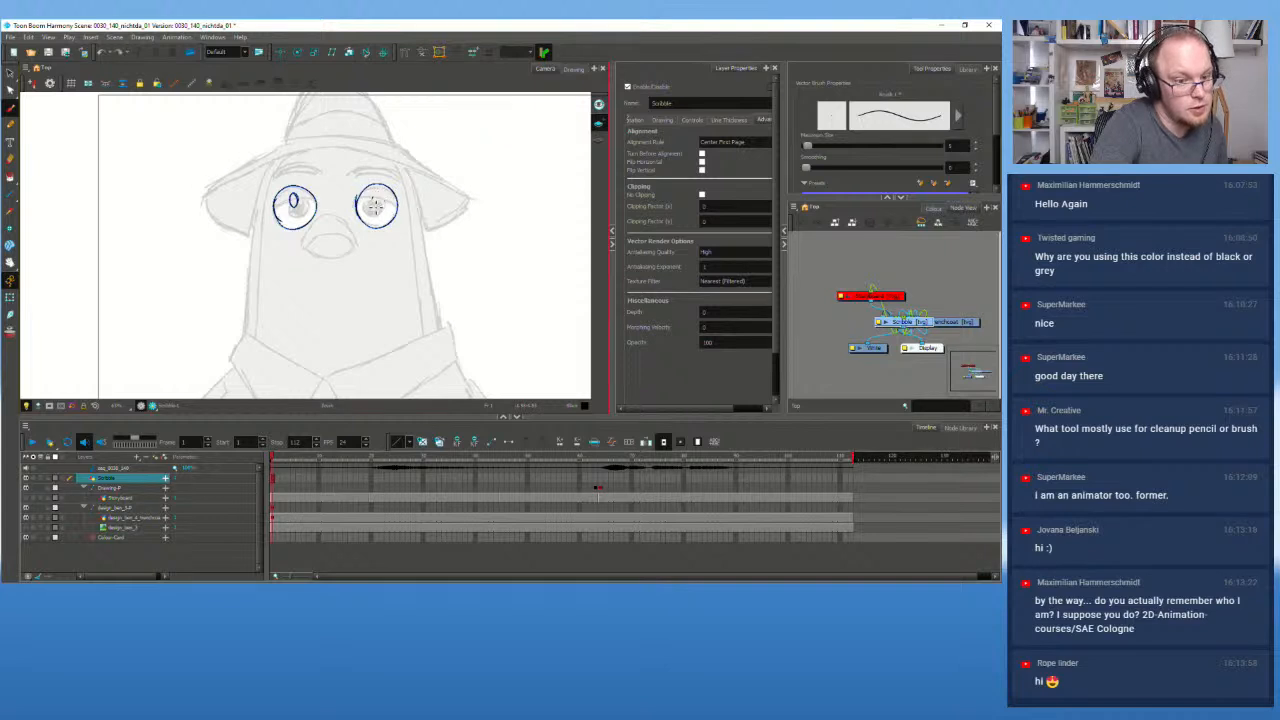
pyautogui.moveTo(377, 199); pyautogui.dragTo(379, 207)
pyautogui.hotkey('ctrl', 'z')
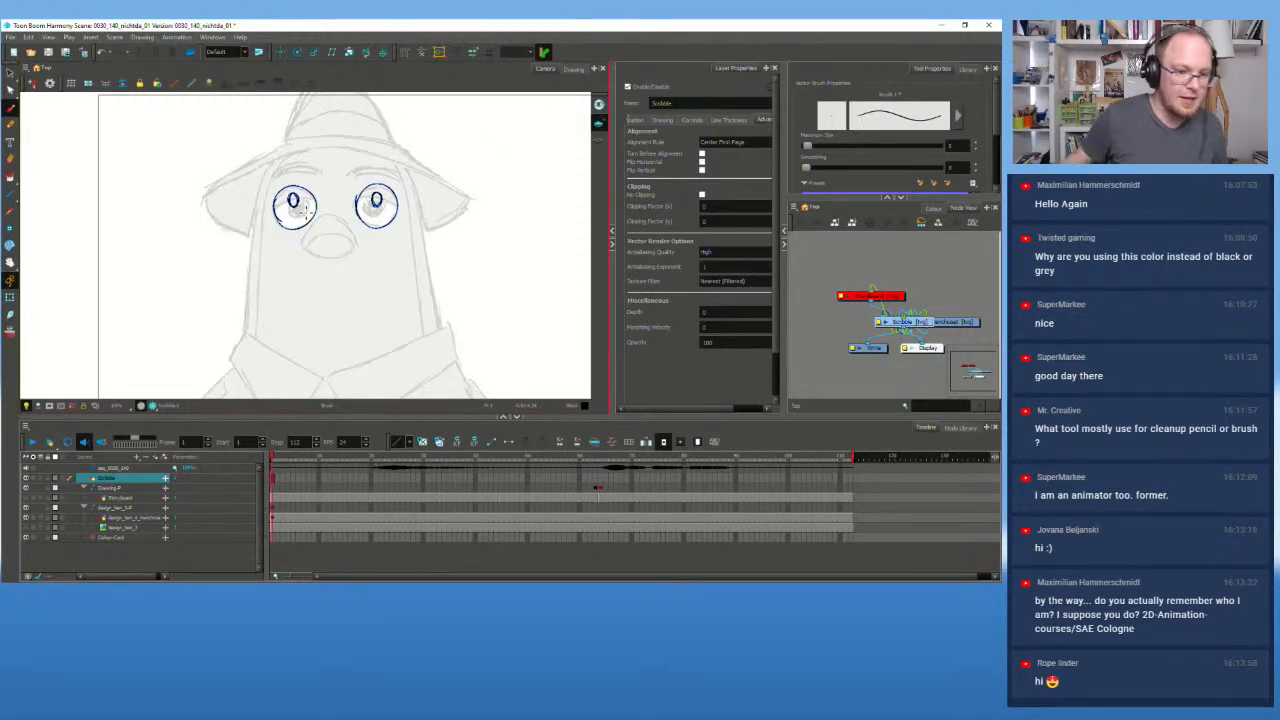
pyautogui.scroll(4, 298, 207)
pyautogui.scroll(8, 352, 258)
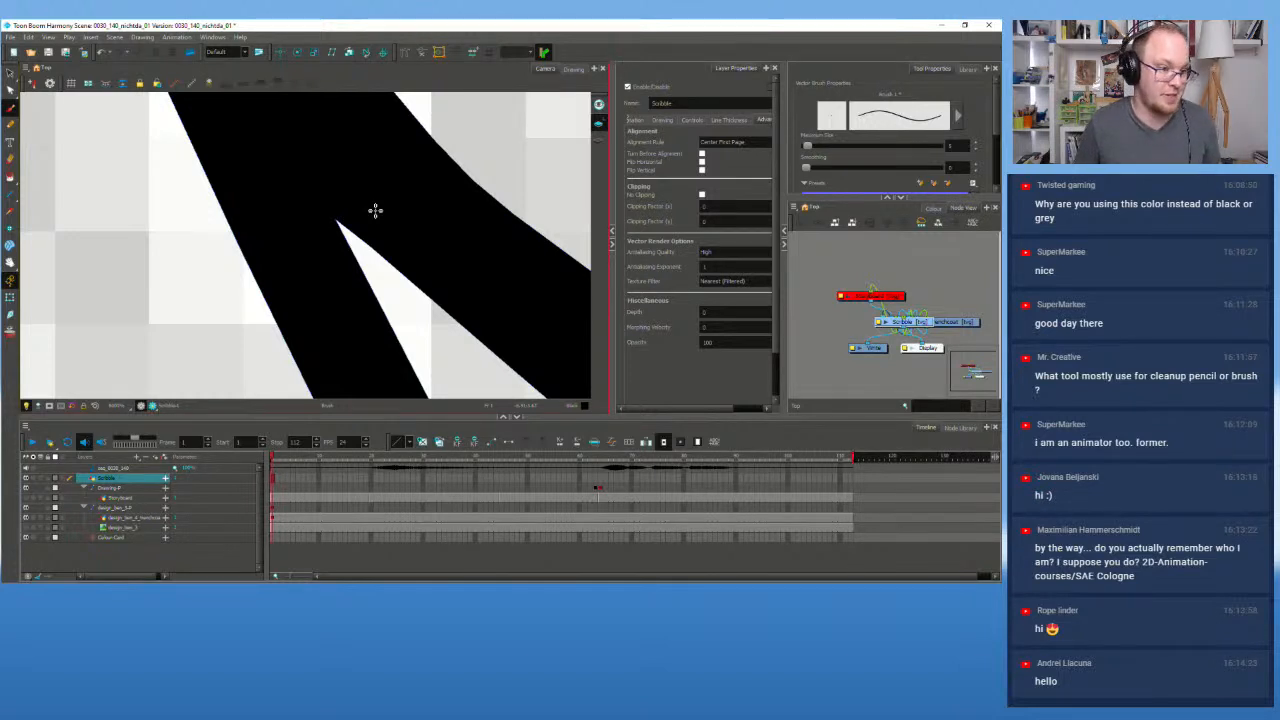
# Step: Draw an arched eyebrow above the left eye and start the right one
pyautogui.scroll(-8, 375, 209)
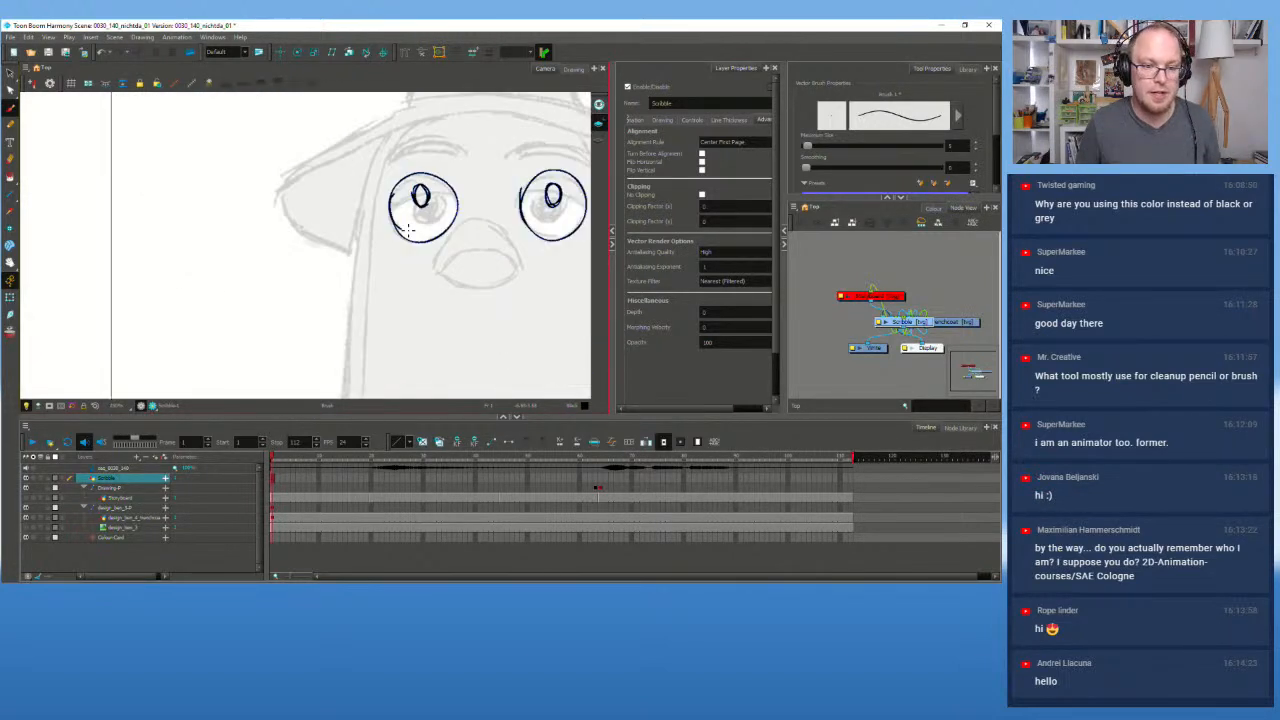
pyautogui.scroll(-2, 408, 231)
pyautogui.moveTo(474, 197)
pyautogui.mouseDown()
pyautogui.moveTo(291, 245)
pyautogui.moveTo(360, 200)
pyautogui.mouseUp()
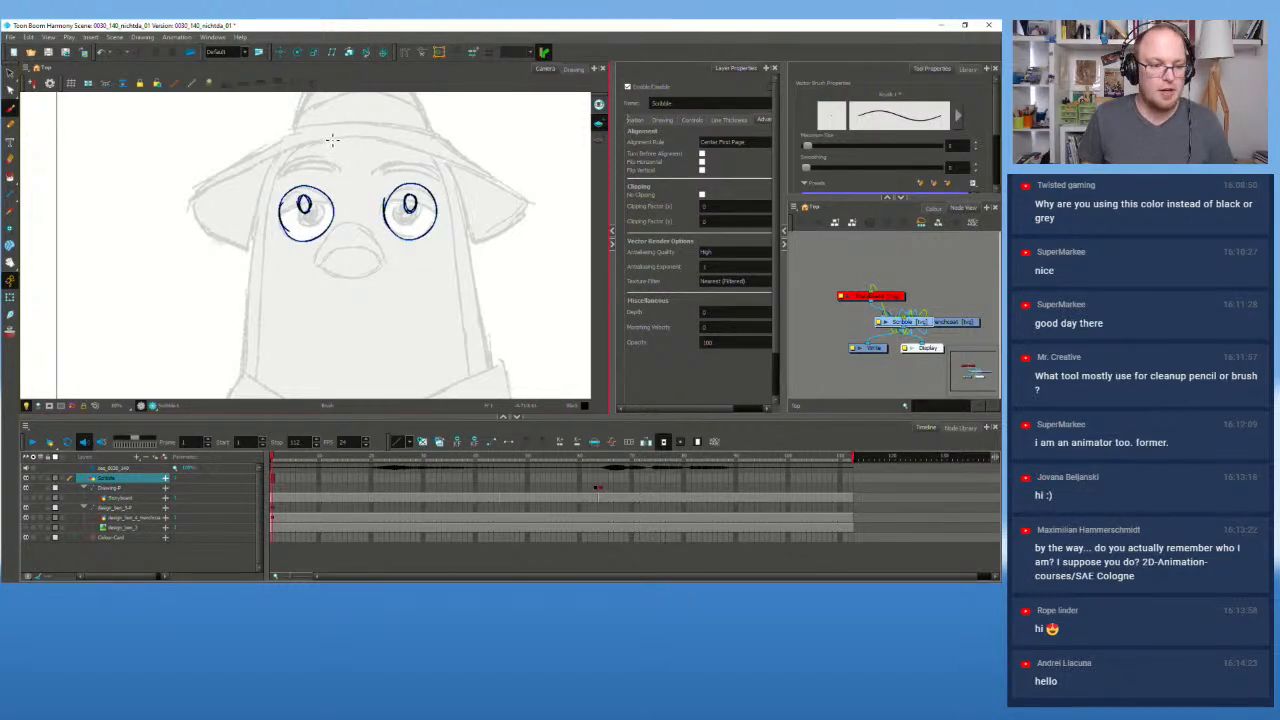
pyautogui.scroll(4, 332, 138)
pyautogui.scroll(-2, 322, 235)
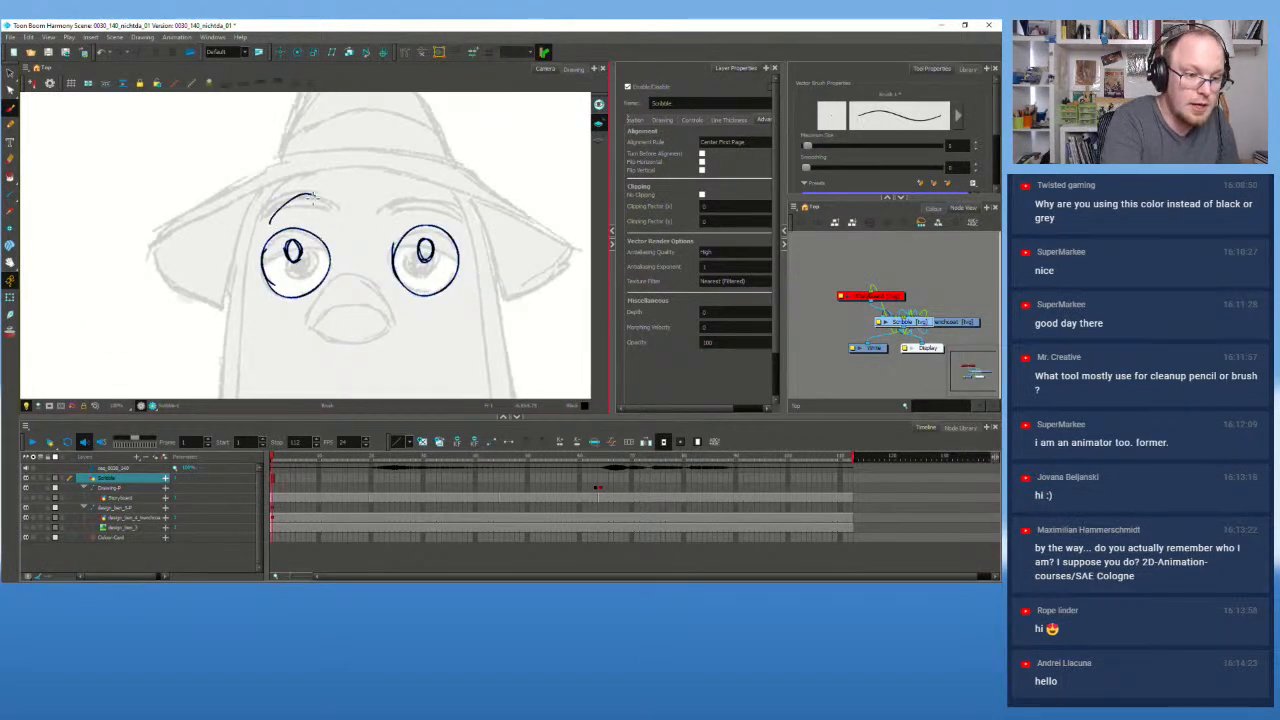
pyautogui.moveTo(264, 222)
pyautogui.mouseDown()
pyautogui.moveTo(317, 180)
pyautogui.moveTo(297, 205)
pyautogui.moveTo(330, 197)
pyautogui.moveTo(316, 199)
pyautogui.moveTo(326, 187)
pyautogui.moveTo(267, 222)
pyautogui.mouseUp()
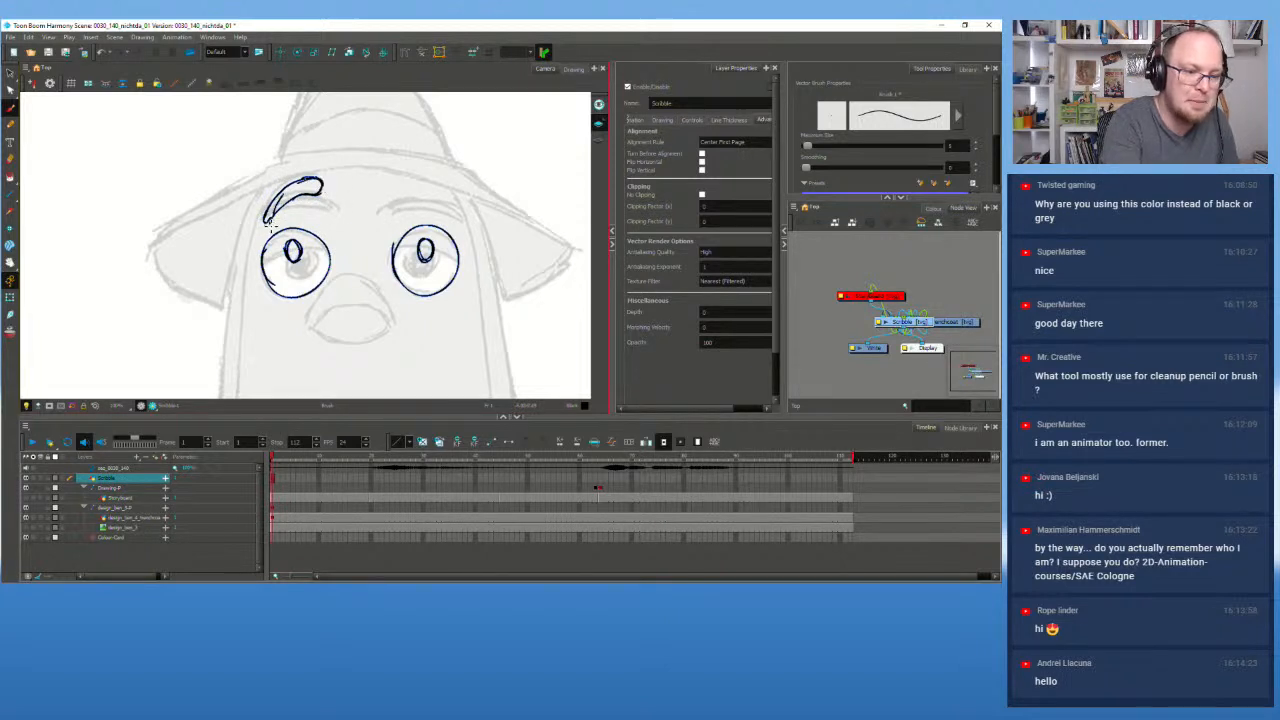
pyautogui.moveTo(405, 180)
pyautogui.mouseDown()
pyautogui.moveTo(401, 193)
pyautogui.moveTo(437, 202)
pyautogui.moveTo(455, 228)
pyautogui.moveTo(448, 208)
pyautogui.mouseUp()
pyautogui.hotkey('ctrl', 'z')
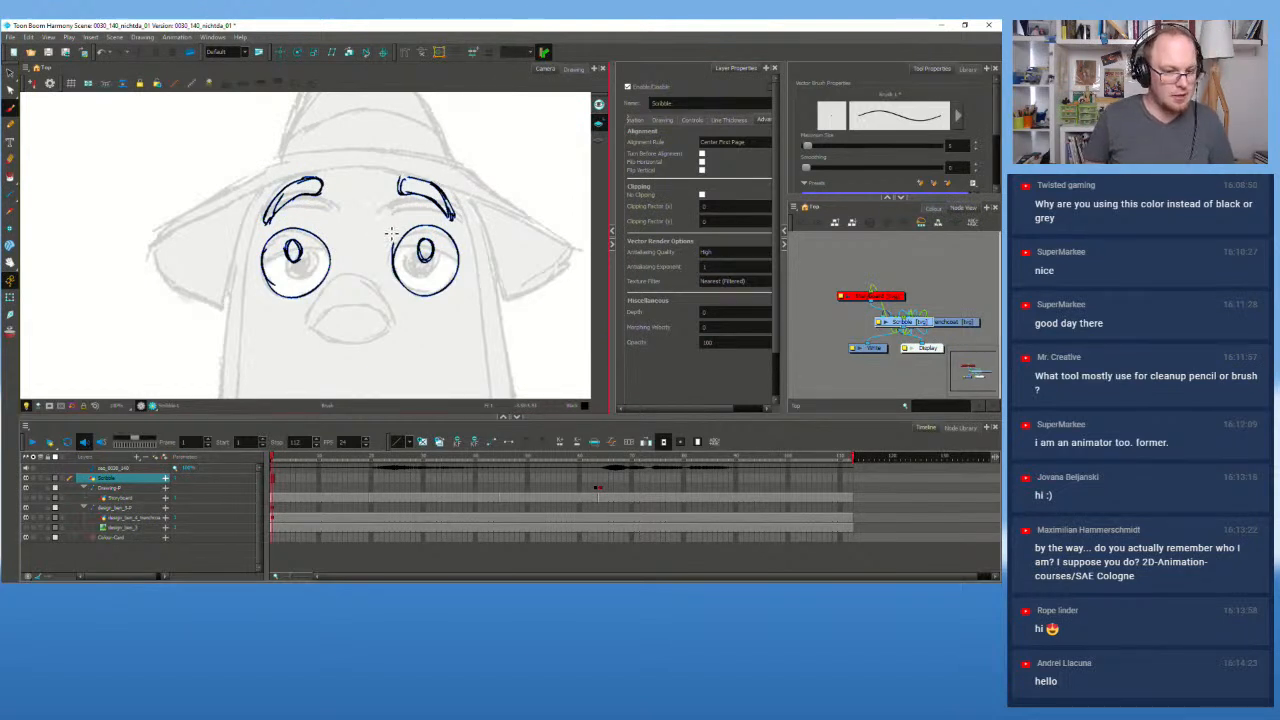
# Step: Jump to frame 60, the last frame and frame 1, then settle on frame 11
pyautogui.scroll(-3, 392, 230)
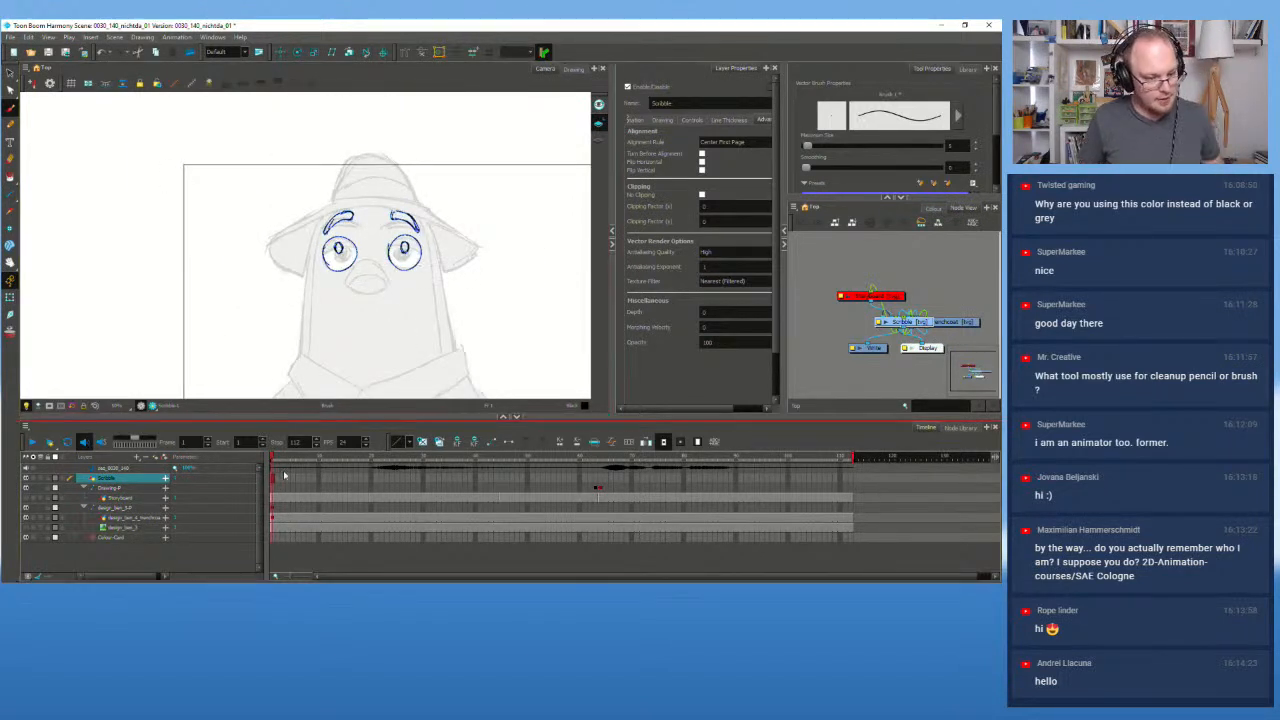
pyautogui.click(581, 479)
pyautogui.click(848, 479)
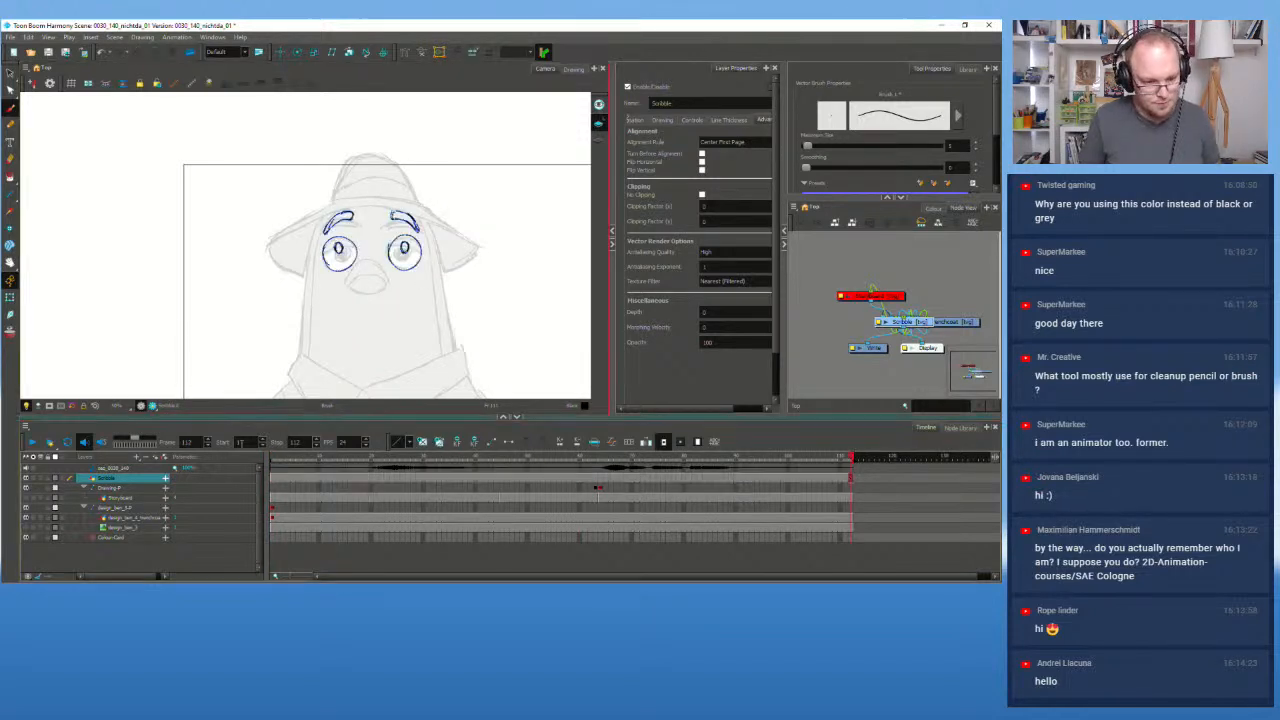
pyautogui.click(270, 457)
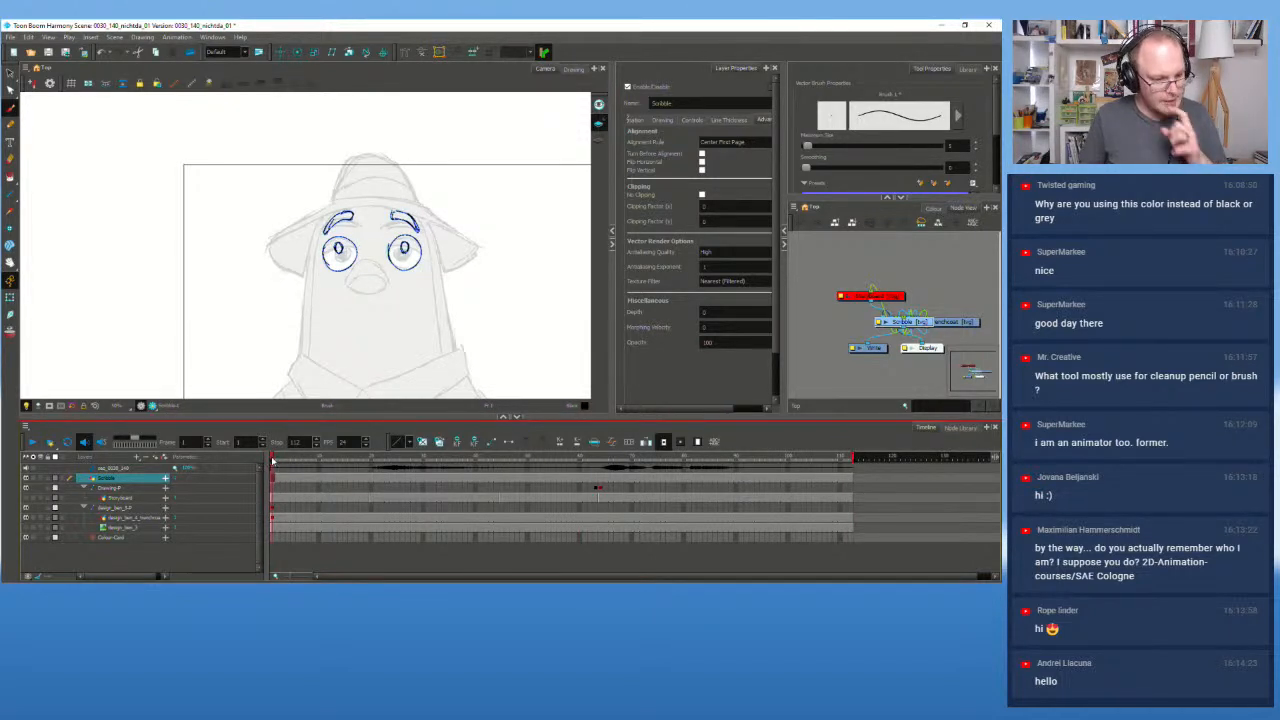
pyautogui.click(323, 477)
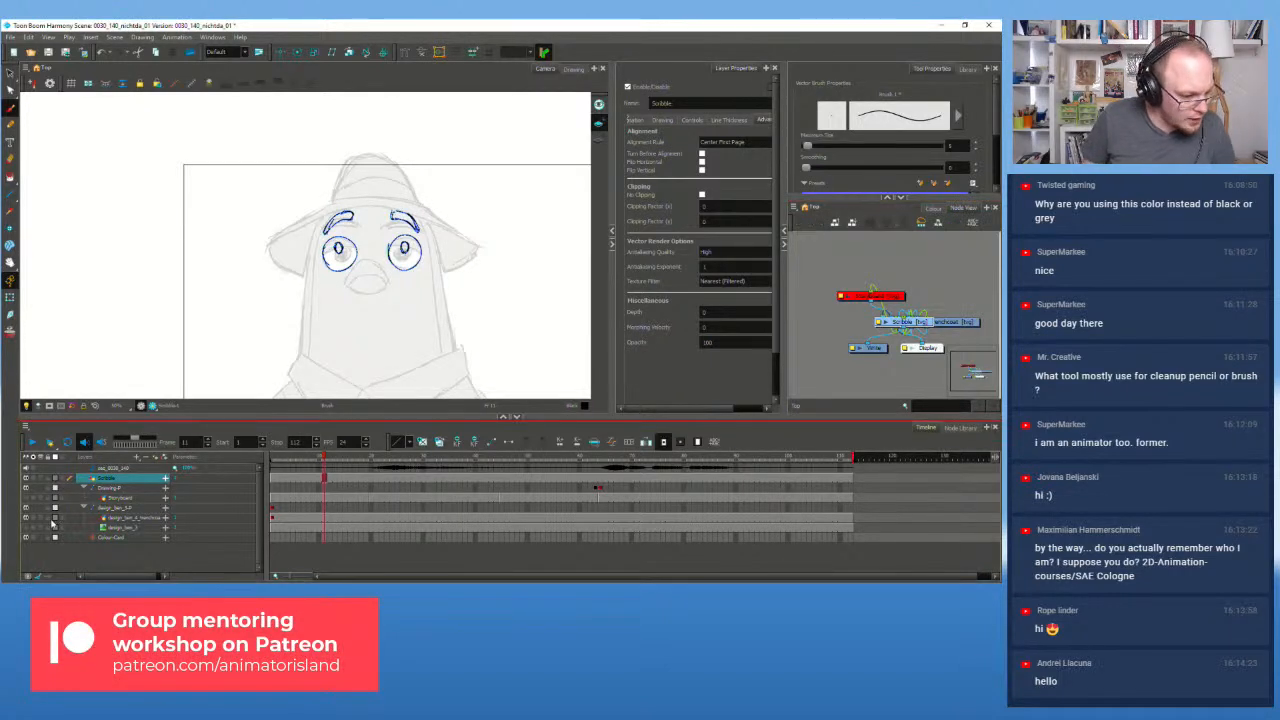
# Step: Toggle the design_ben_3 and Storyboard reference sketches on and off to compare
pyautogui.click(25, 529)
pyautogui.click(25, 529)
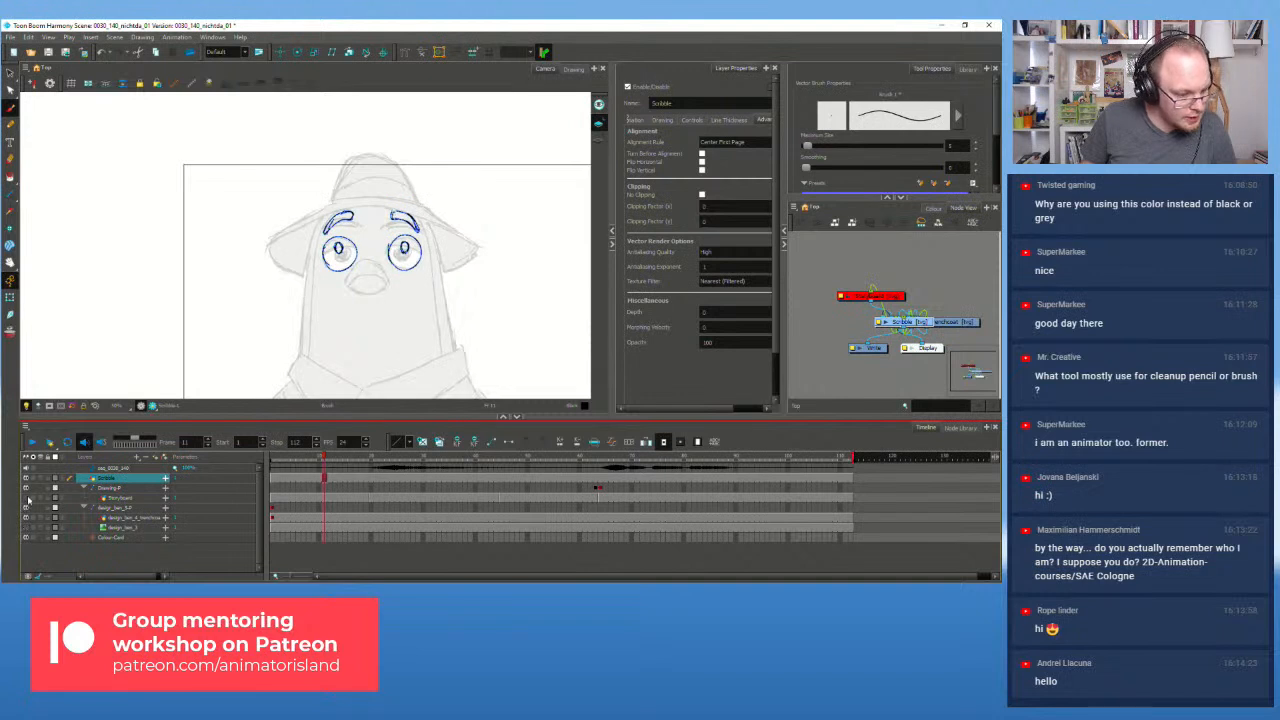
pyautogui.click(26, 498)
pyautogui.click(26, 498)
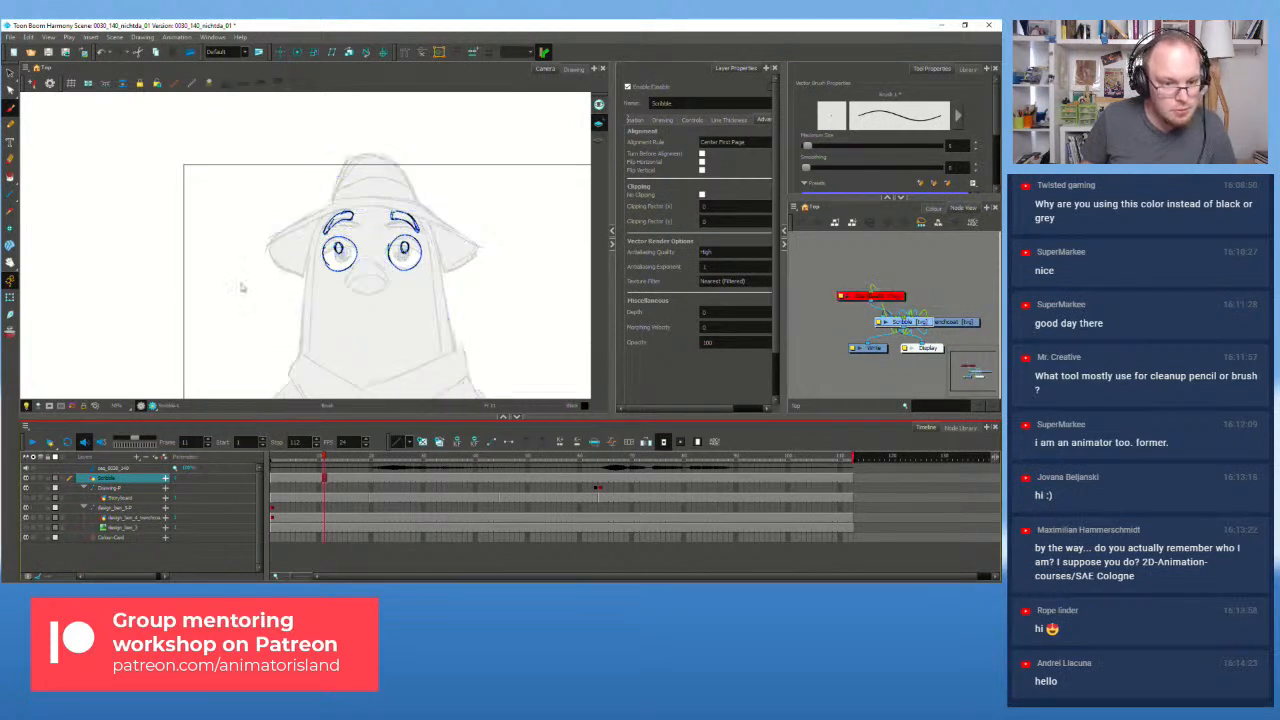
pyautogui.scroll(2, 357, 224)
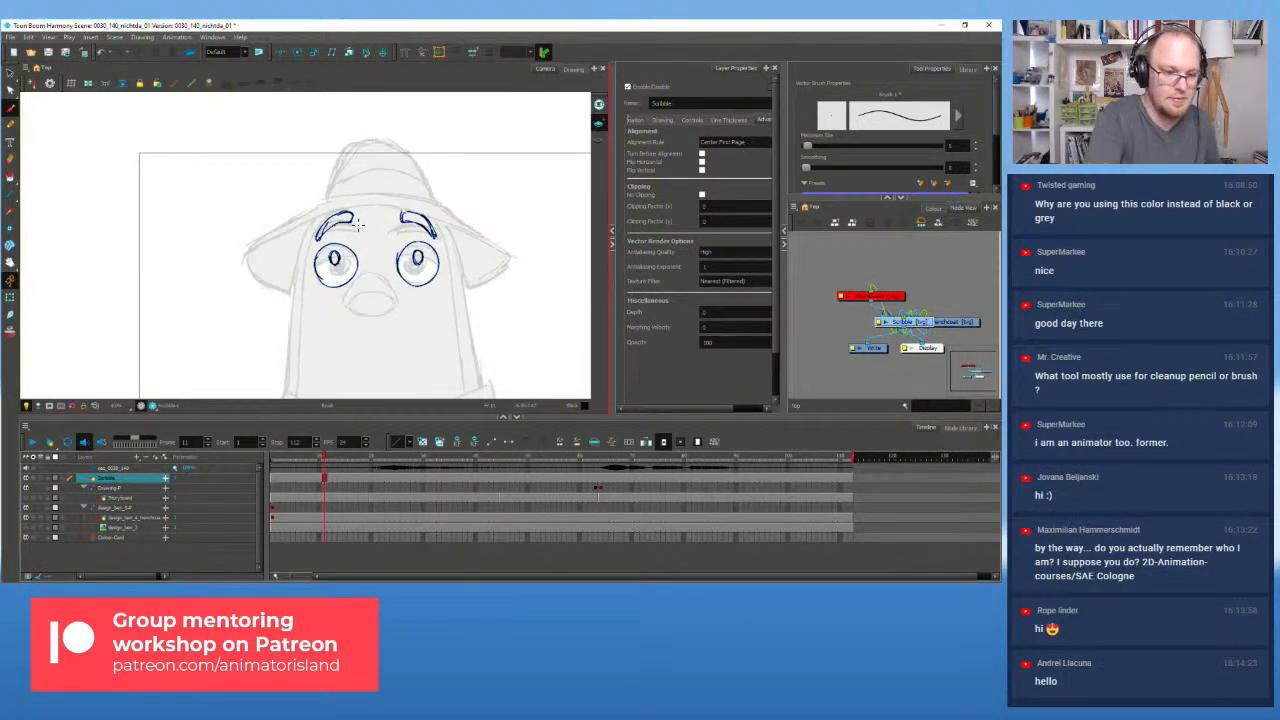
# Step: Lasso-select and delete both pupils, then draw small new pupils in each eye
pyautogui.hotkey('alt', 's')
pyautogui.moveTo(347, 274)
pyautogui.mouseDown()
pyautogui.moveTo(332, 249)
pyautogui.moveTo(346, 266)
pyautogui.mouseUp()
pyautogui.press('Delete')
pyautogui.moveTo(424, 262); pyautogui.dragTo(425, 269)
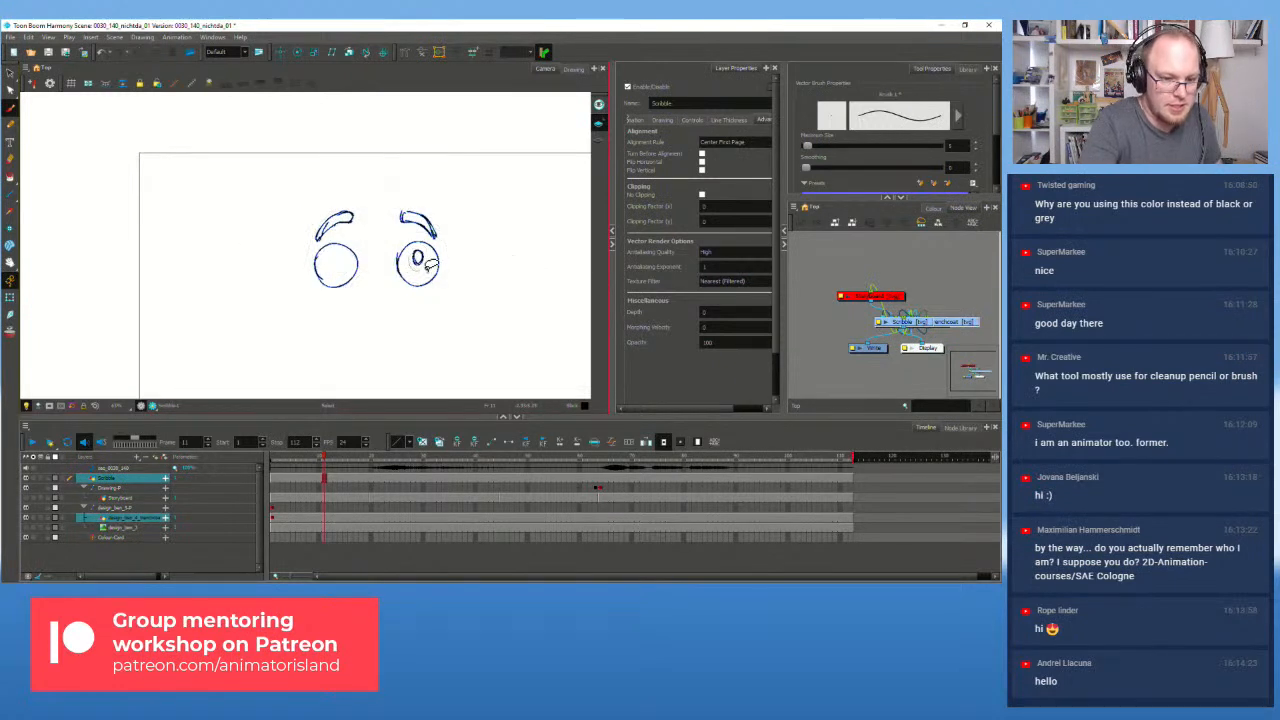
pyautogui.press('Delete')
pyautogui.moveTo(335, 264); pyautogui.dragTo(343, 258)
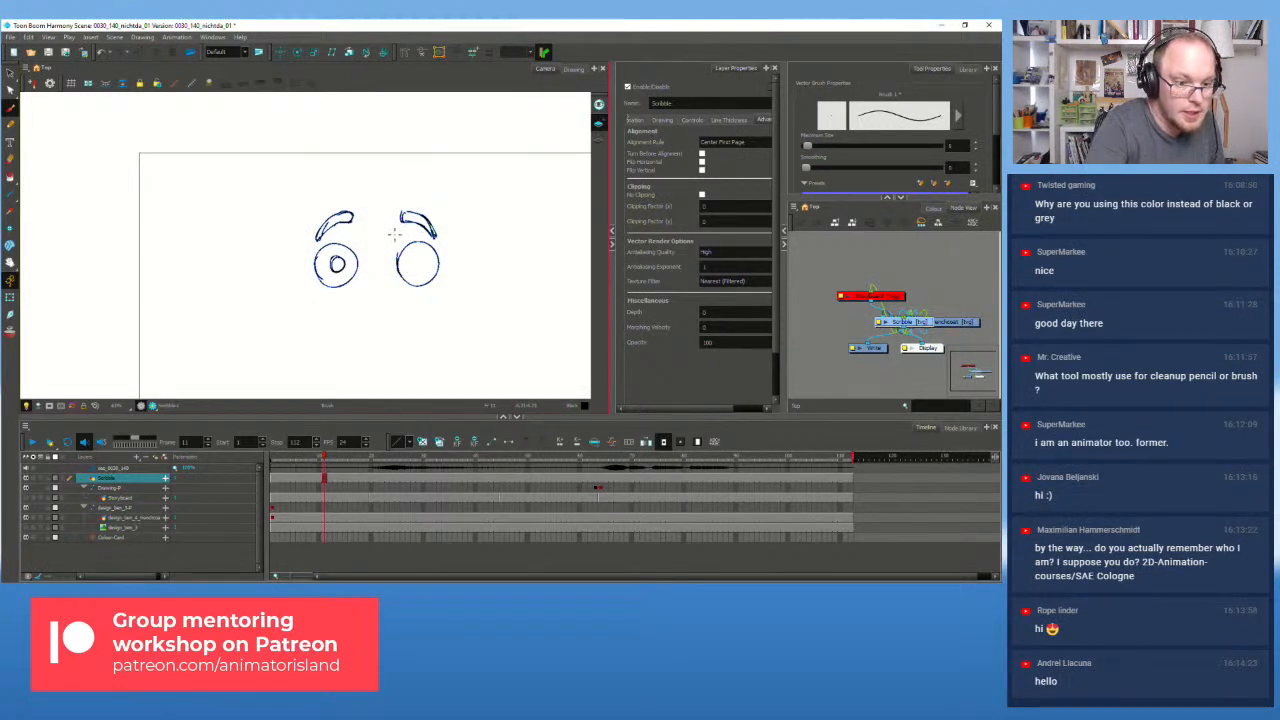
pyautogui.moveTo(421, 264)
pyautogui.mouseDown()
pyautogui.moveTo(410, 268)
pyautogui.moveTo(420, 258)
pyautogui.mouseUp()
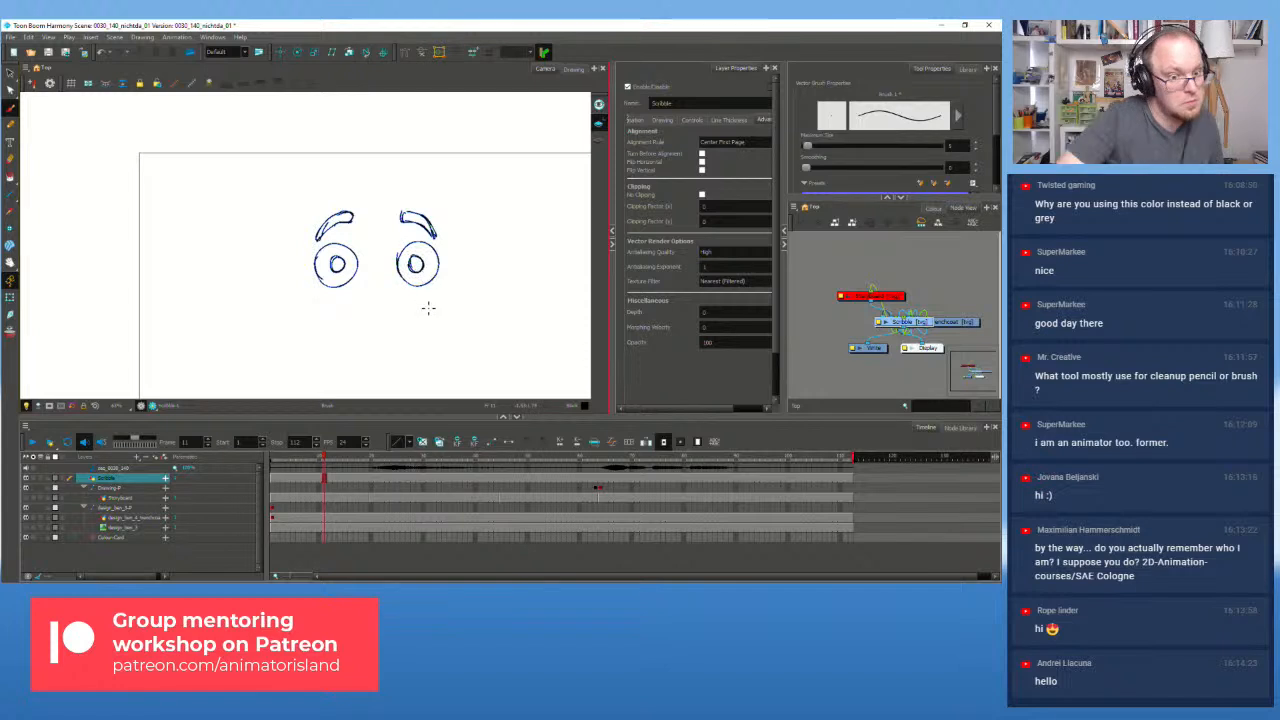
# Step: Zoom out to the camera frame, recentre on the eyes and check against the Storyboard hat sketch
pyautogui.press('2')
pyautogui.moveTo(391, 321); pyautogui.dragTo(369, 302)
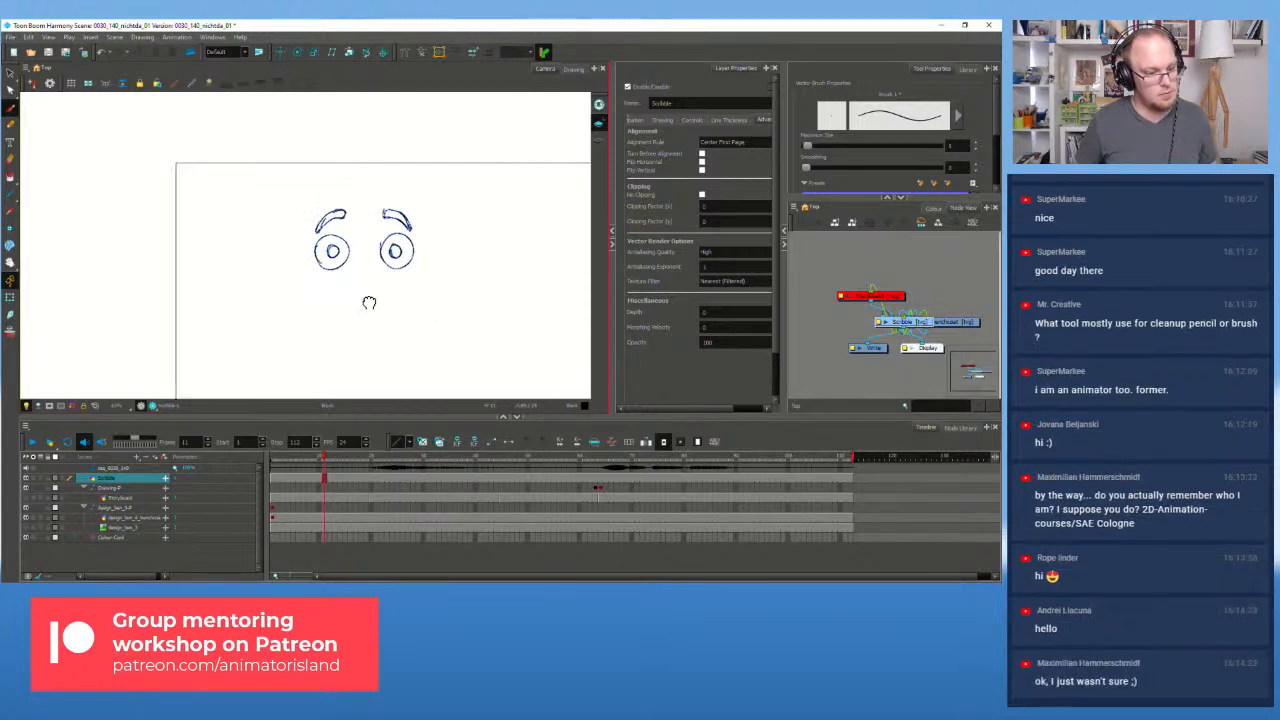
pyautogui.click(26, 497)
pyautogui.click(26, 497)
pyautogui.click(26, 497)
pyautogui.click(26, 497)
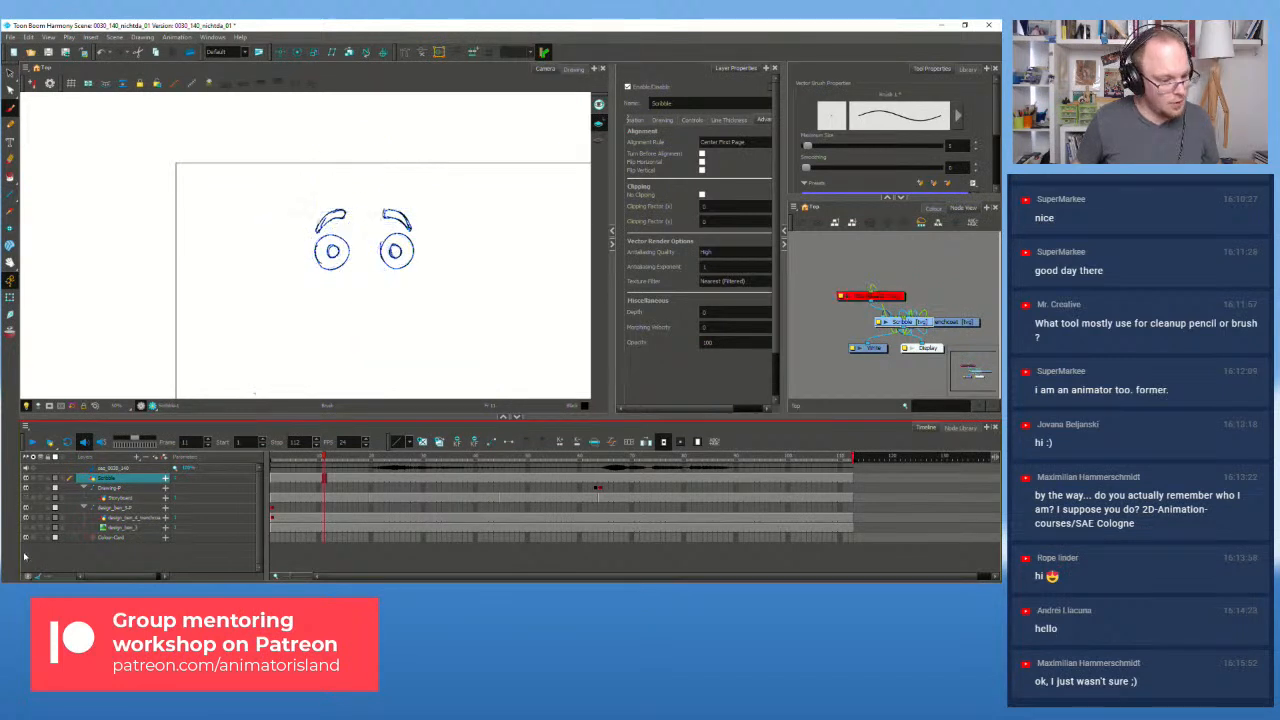
# Step: Toggle the grey body sketch, Storyboard and frenchcoat layers to check the inked face
pyautogui.click(26, 527)
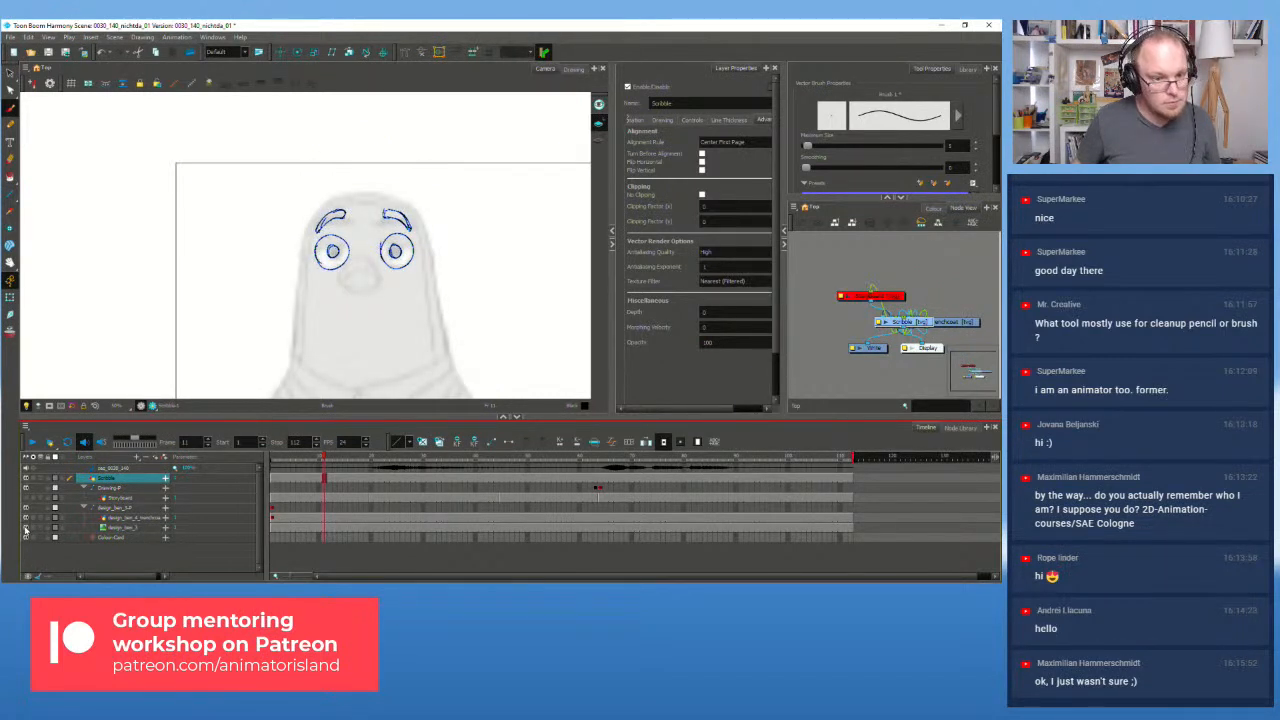
pyautogui.click(26, 527)
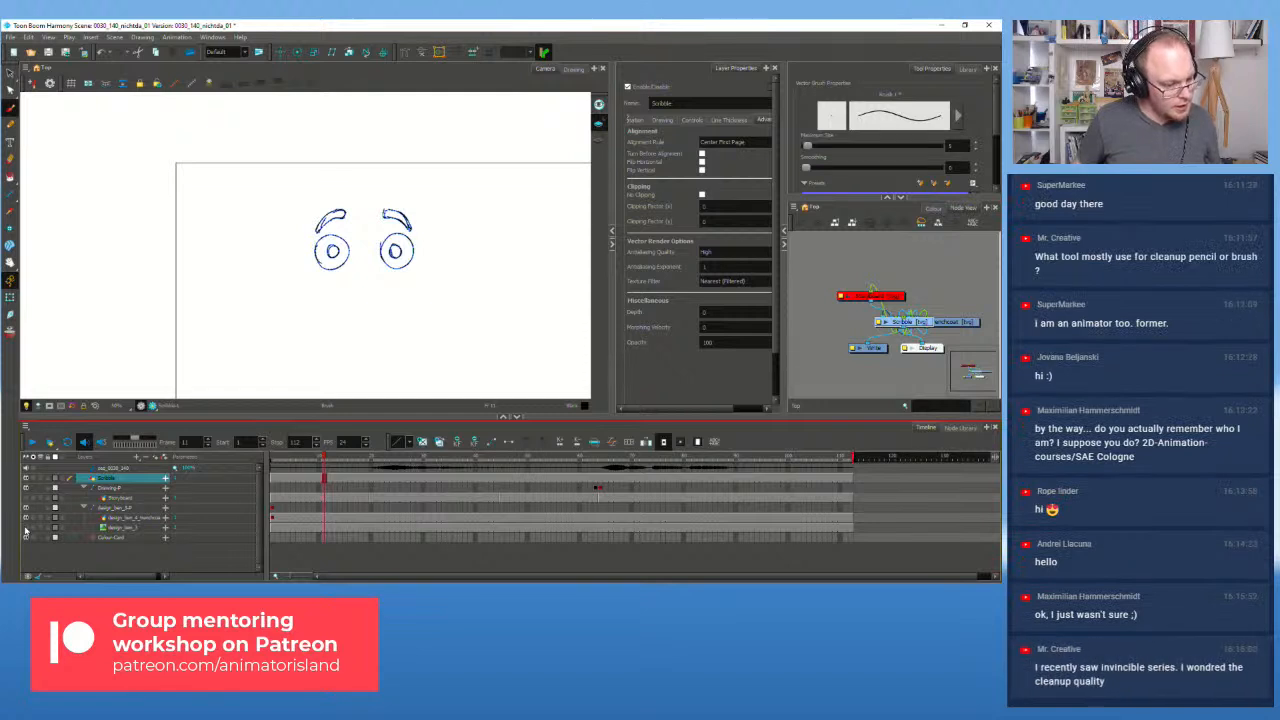
pyautogui.click(26, 497)
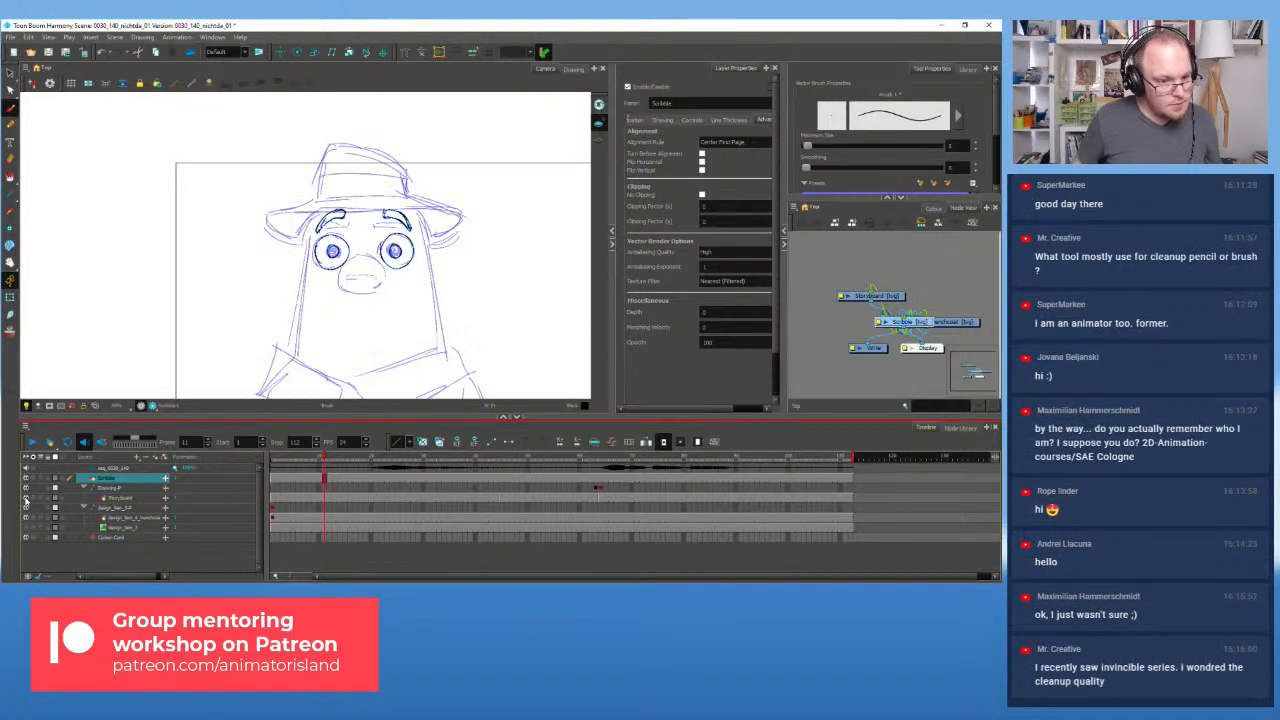
pyautogui.click(26, 497)
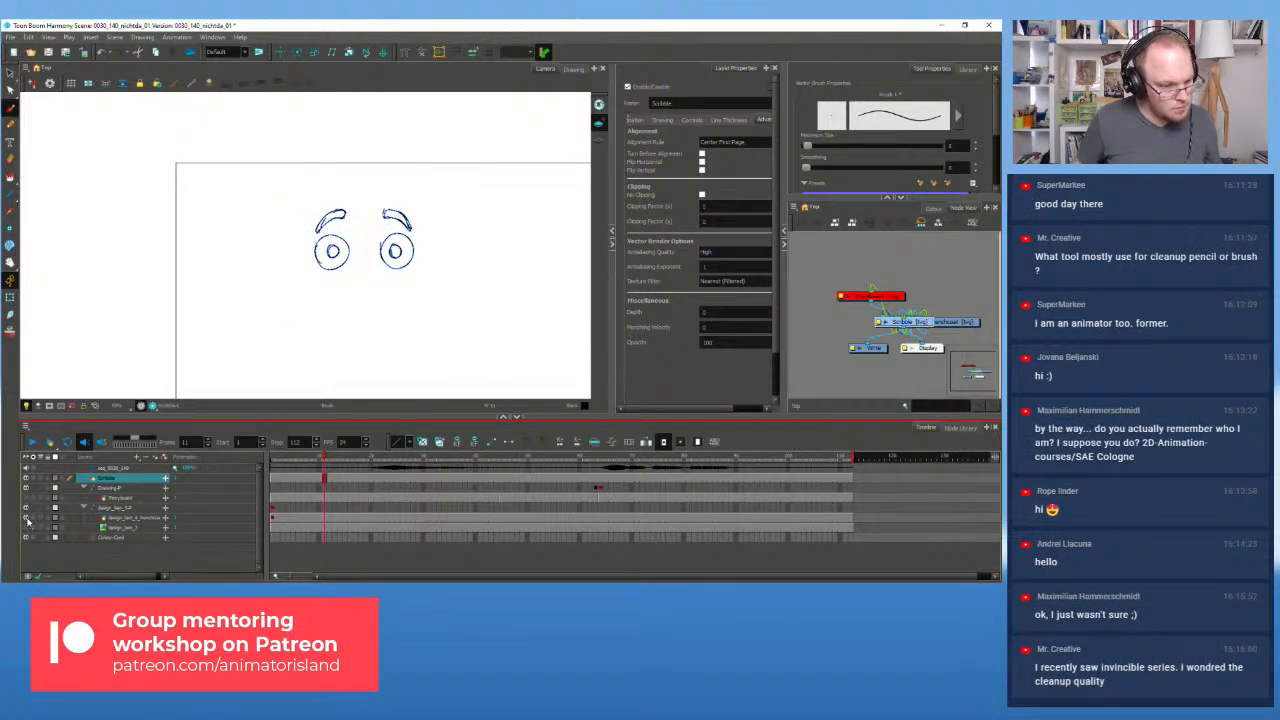
pyautogui.click(26, 518)
pyautogui.click(26, 518)
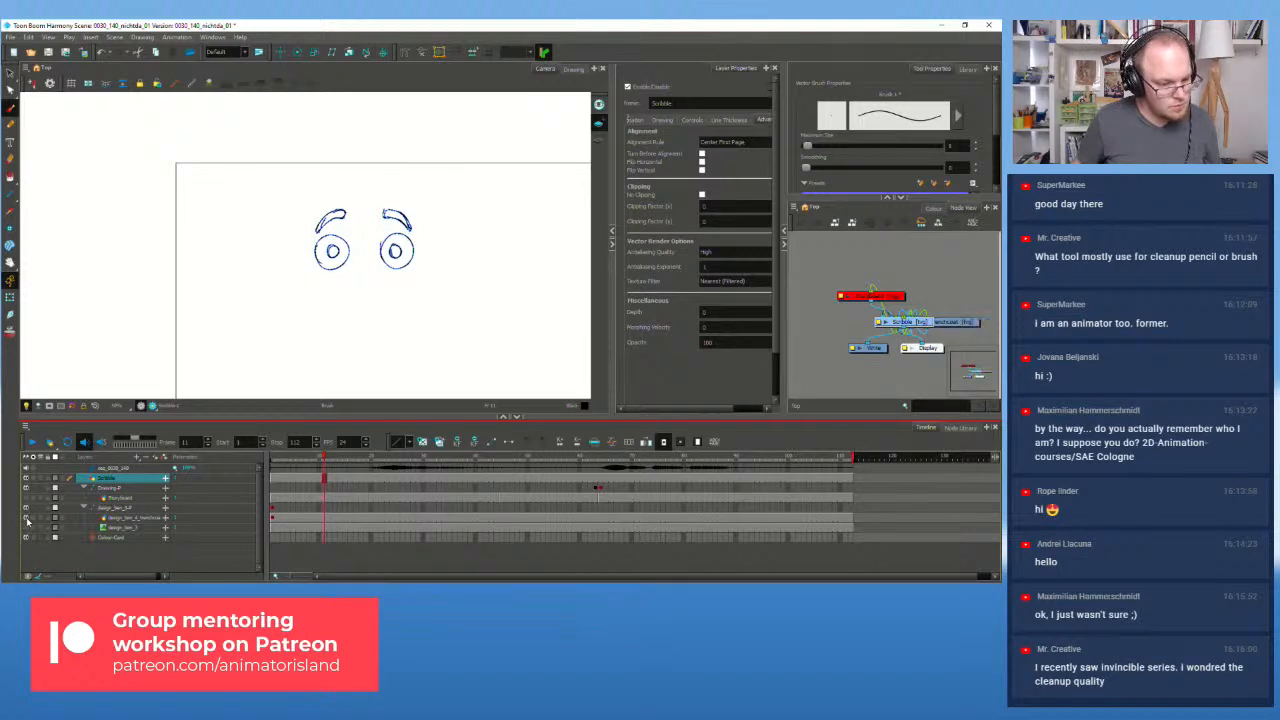
# Step: Scrub back to frame 11, check the grey body sketch, and select the trenchcoat layer at frame 8
pyautogui.moveTo(323, 458); pyautogui.dragTo(325, 458)
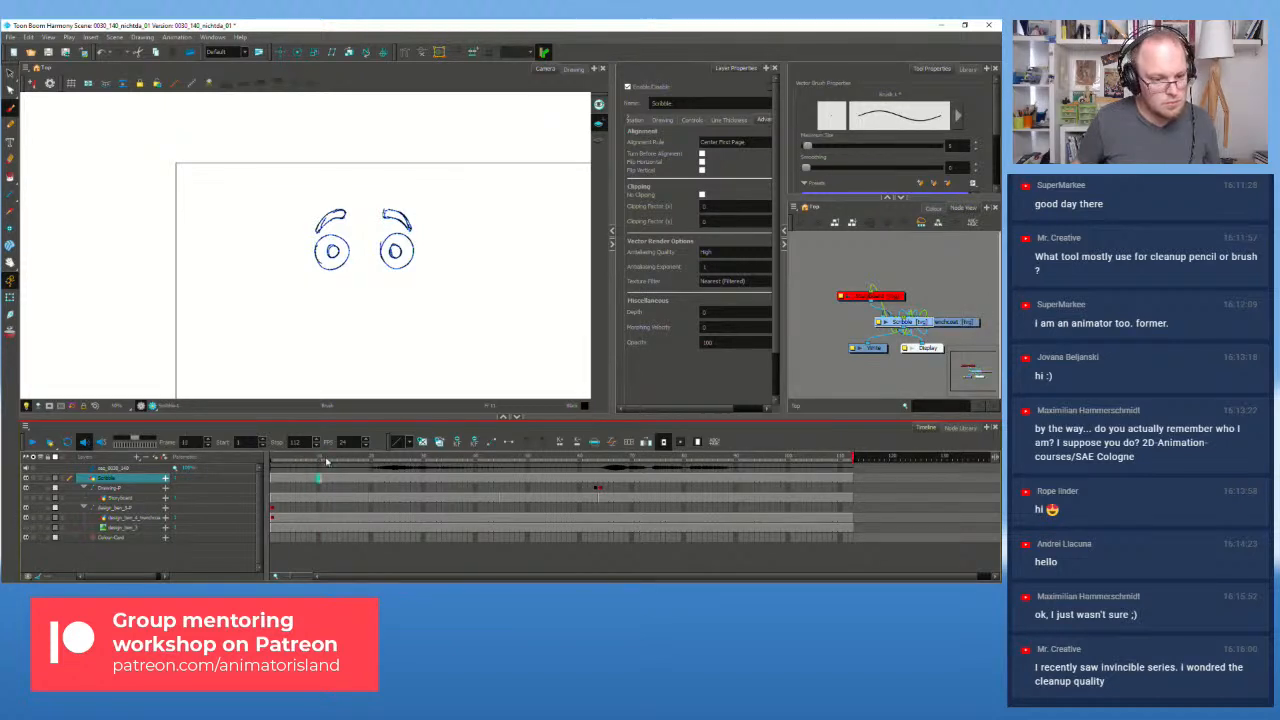
pyautogui.scroll(-1, 257, 330)
pyautogui.scroll(1, 257, 339)
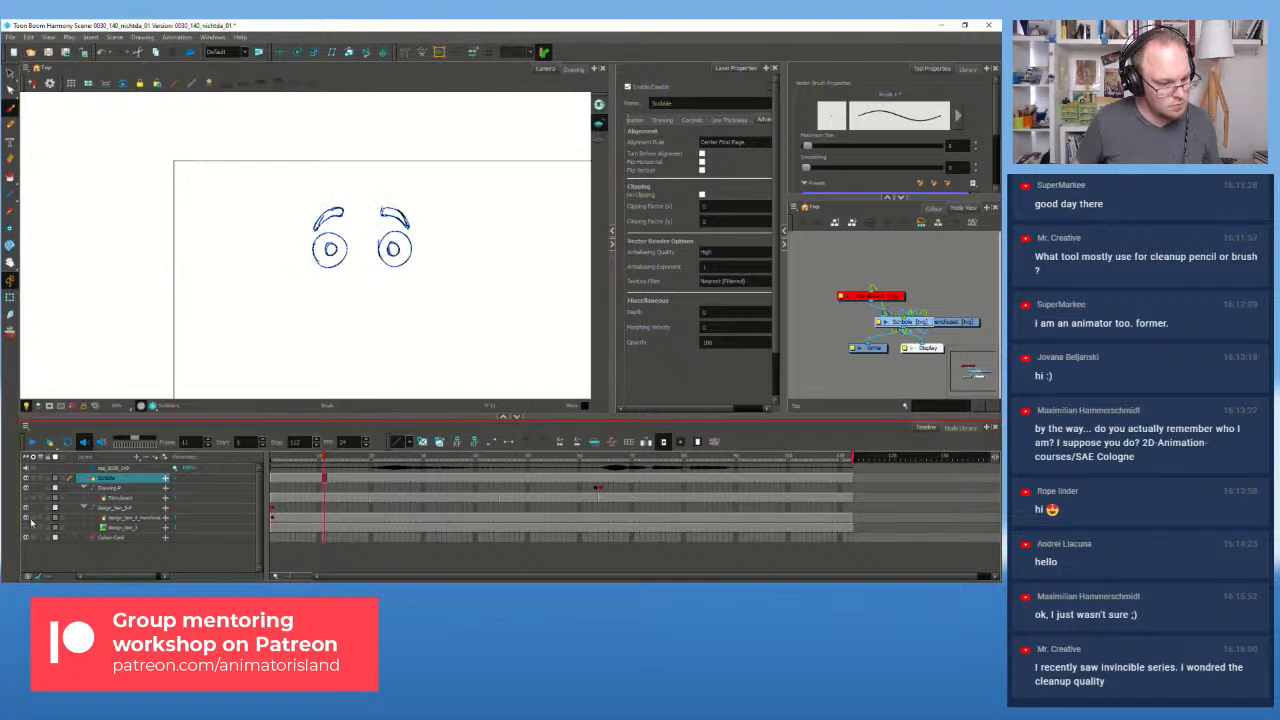
pyautogui.click(26, 530)
pyautogui.click(26, 531)
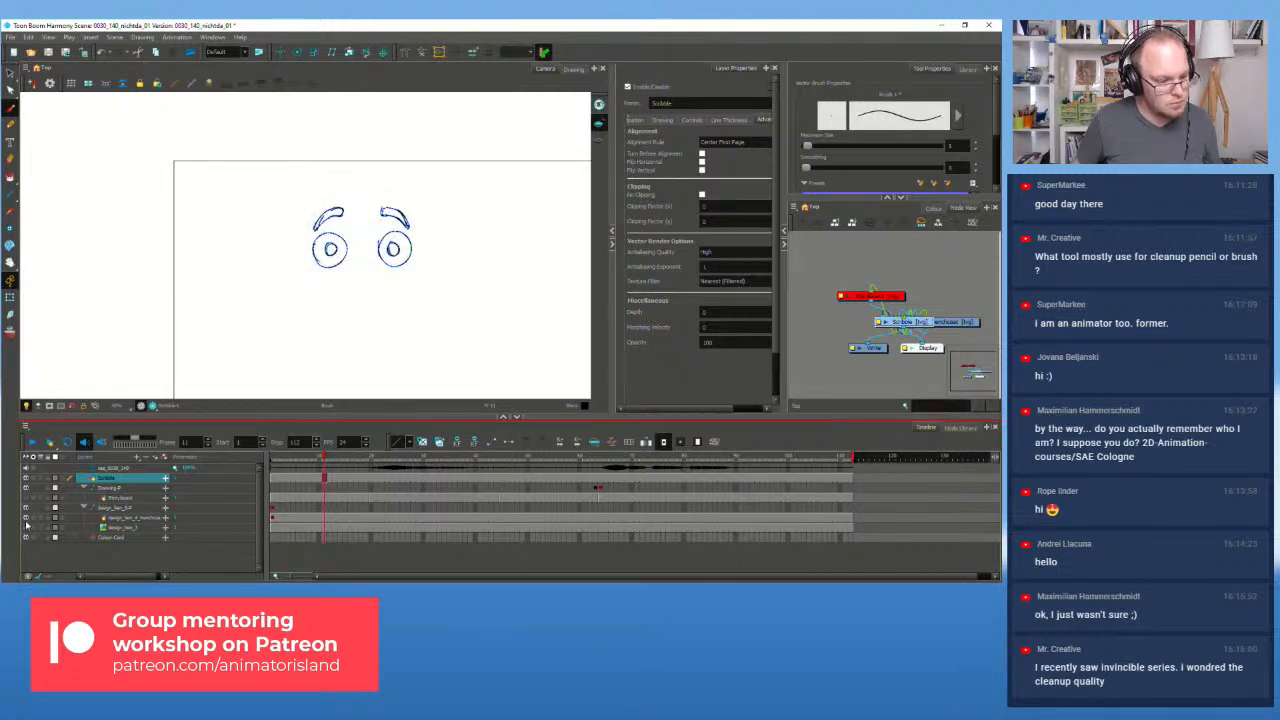
pyautogui.click(326, 519)
pyautogui.click(308, 519)
# Step: Undo five recent changes, removing the redrawn pupils from both eyes
pyautogui.hotkey('ctrl', 'z')
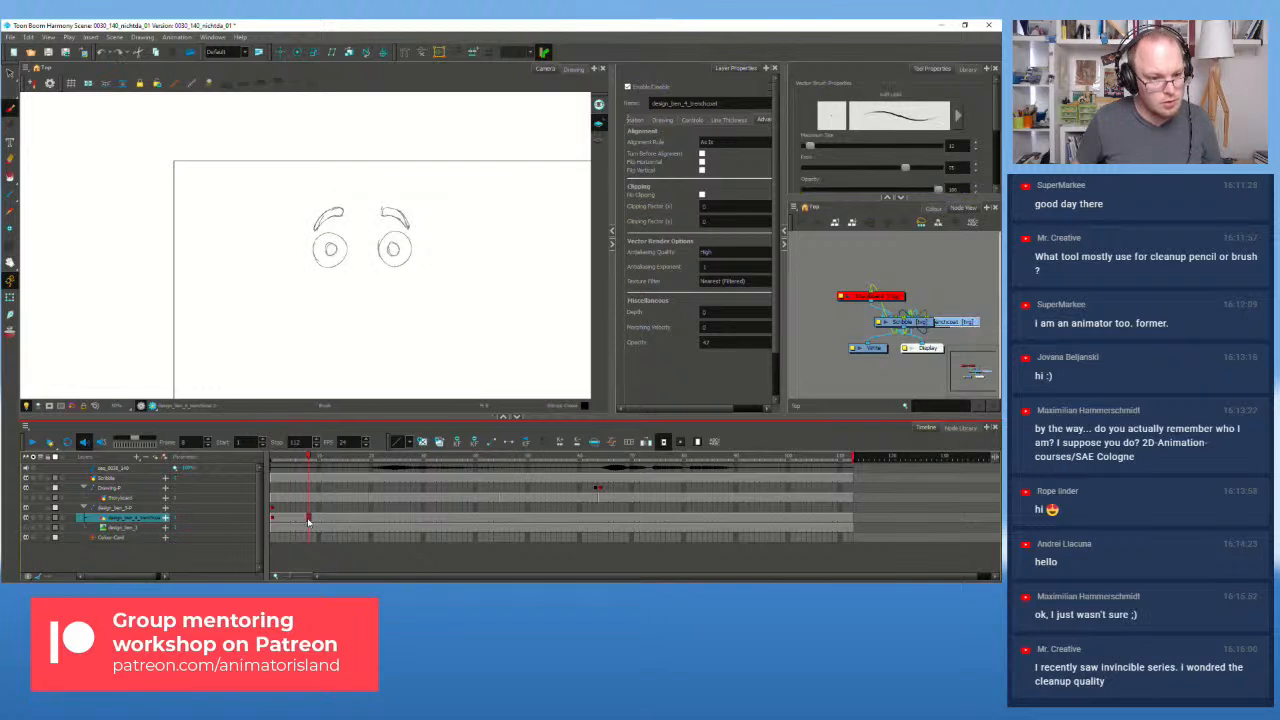
pyautogui.hotkey('ctrl', 'z')
pyautogui.hotkey('ctrl', 'z')
pyautogui.hotkey('ctrl', 'z')
pyautogui.hotkey('ctrl', 'z')
pyautogui.hotkey('ctrl', 'z')
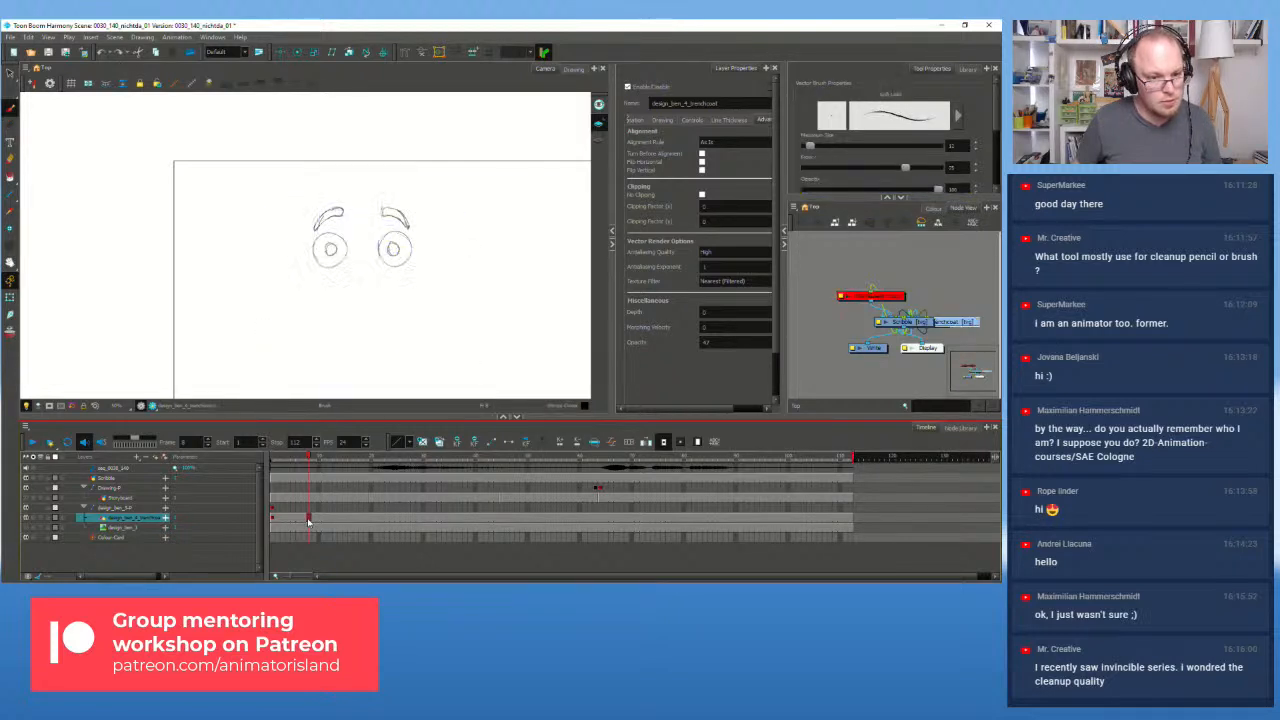
pyautogui.hotkey('ctrl', 'z')
pyautogui.hotkey('ctrl', 'z')
pyautogui.hotkey('ctrl', 'z')
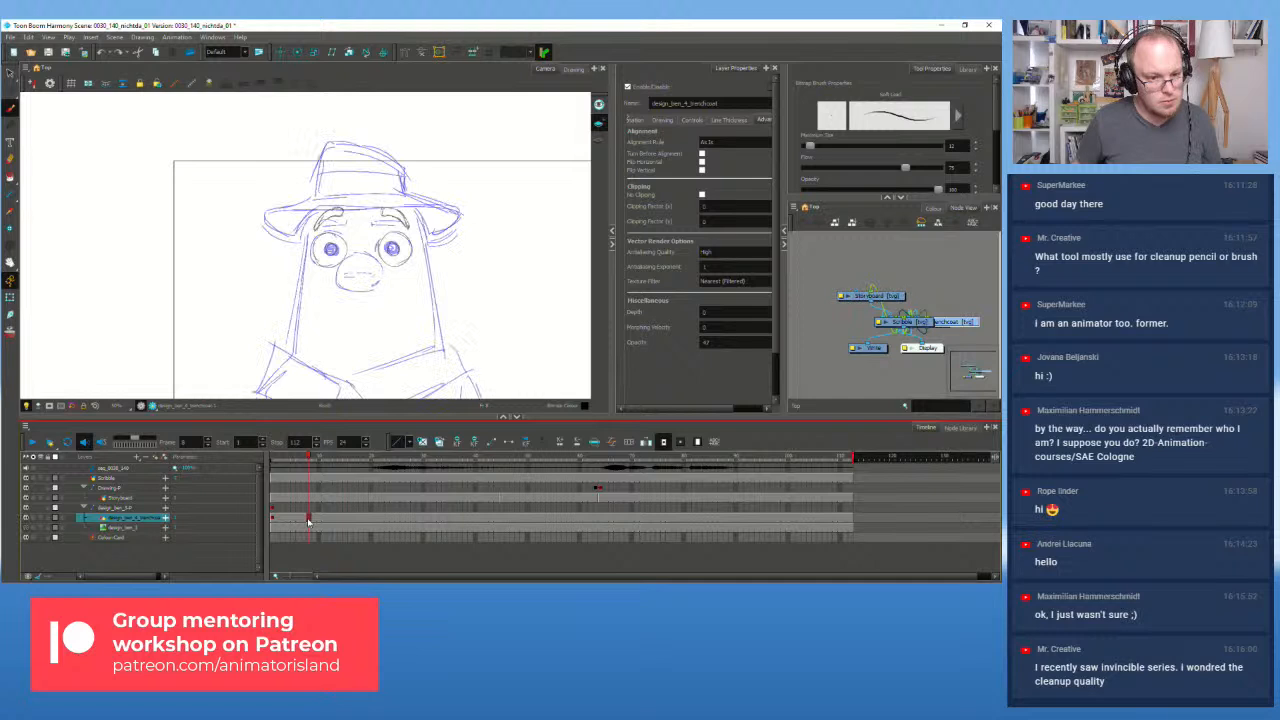
pyautogui.hotkey('ctrl', 'z')
pyautogui.hotkey('ctrl', 'z')
pyautogui.hotkey('ctrl', 'z')
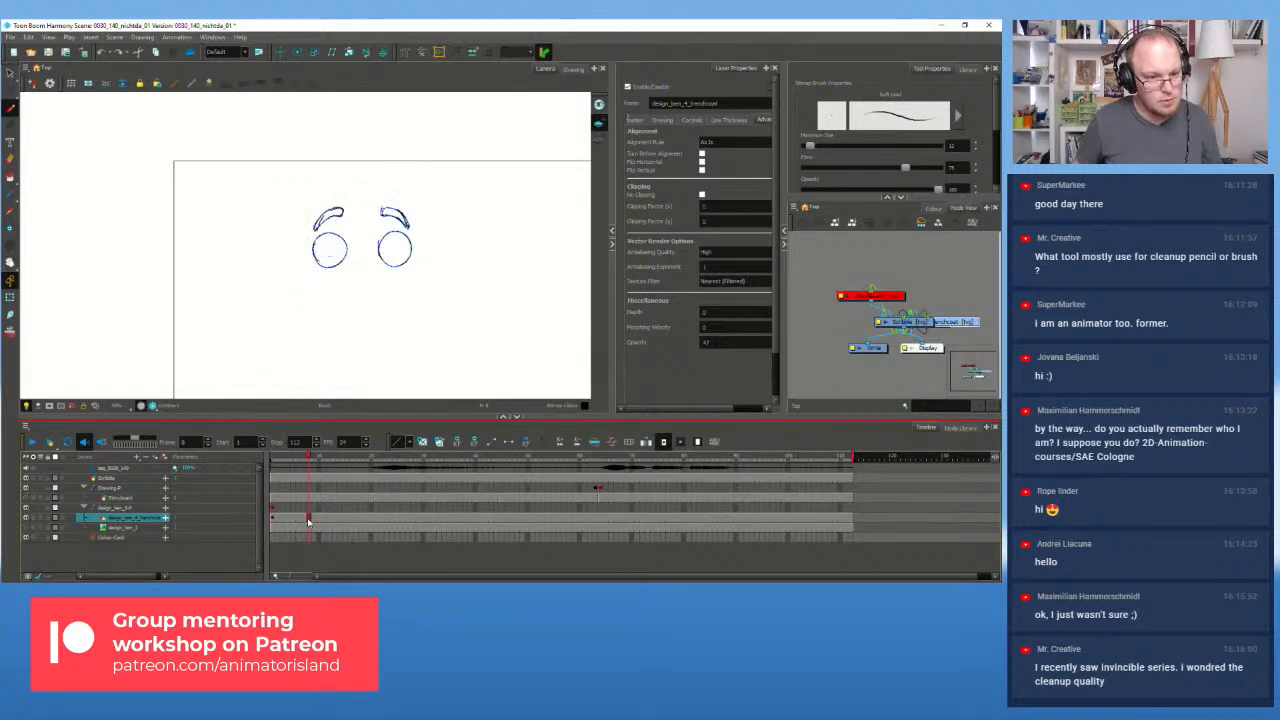
pyautogui.hotkey('ctrl', 'z')
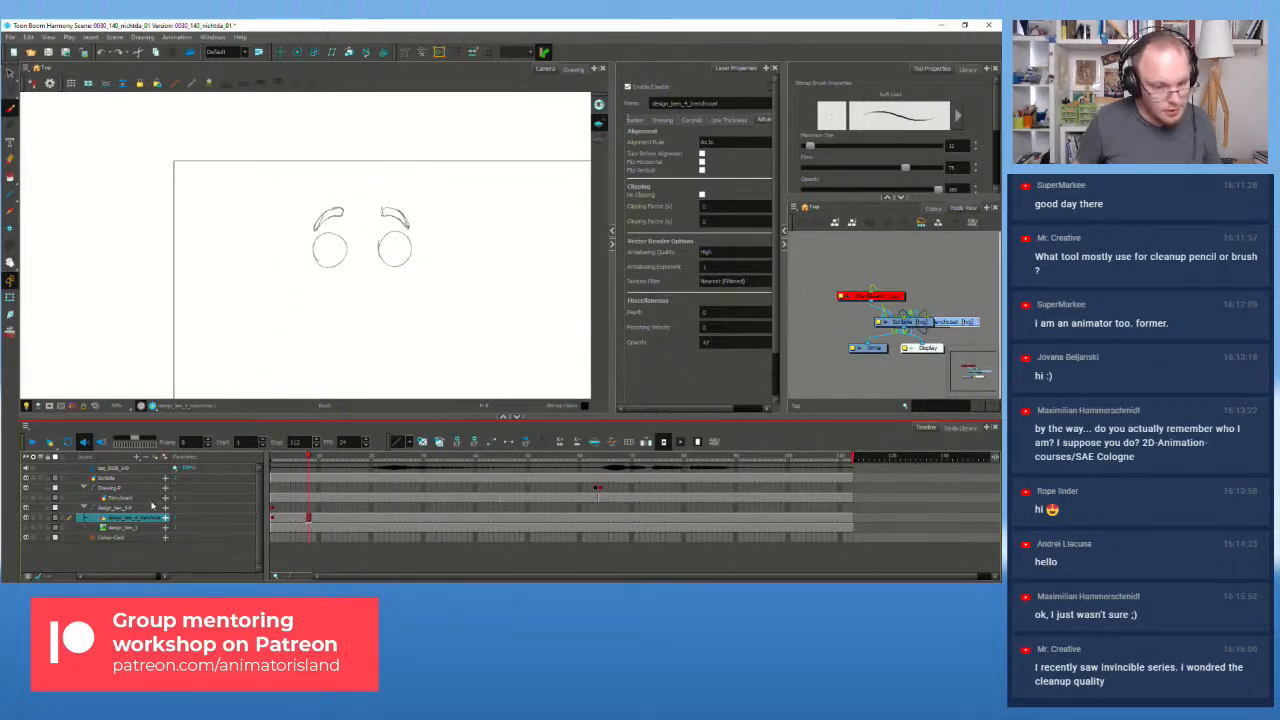
pyautogui.moveTo(677, 408); pyautogui.dragTo(738, 407)
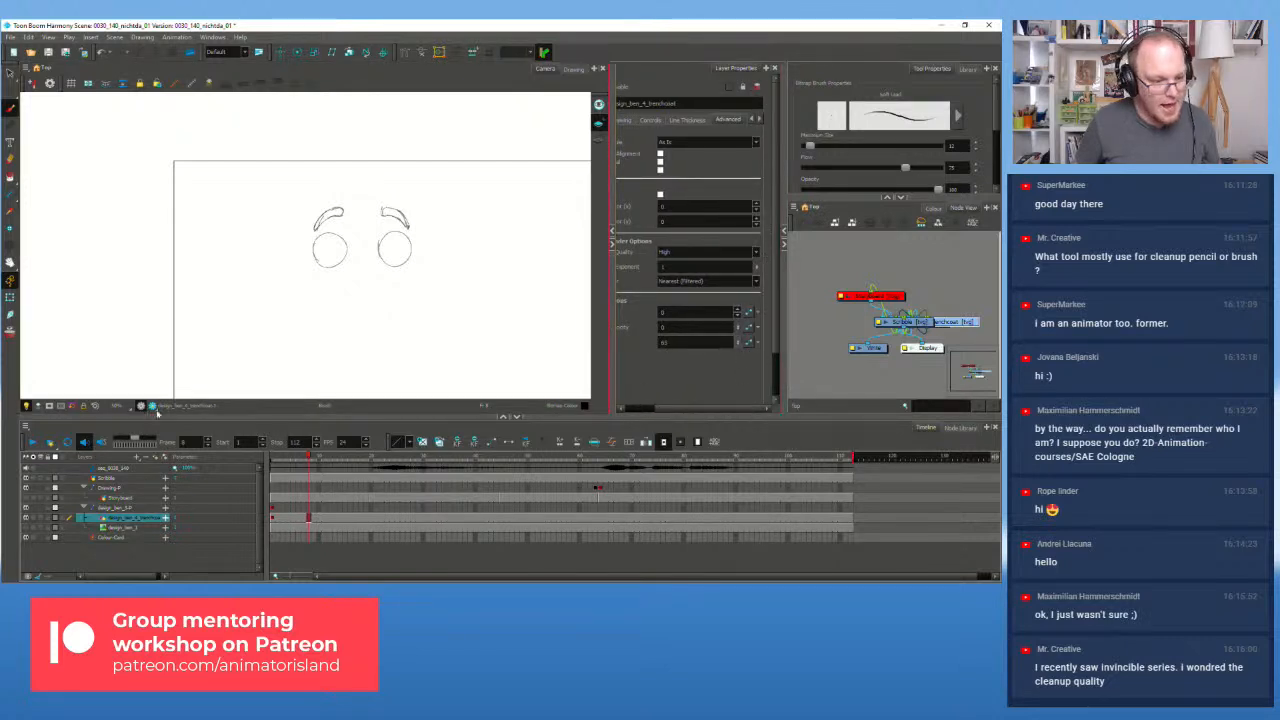
# Step: Compare the full character drawing with the eyes-and-brows drawing on frames 1 and 2
pyautogui.click(152, 406)
pyautogui.click(152, 406)
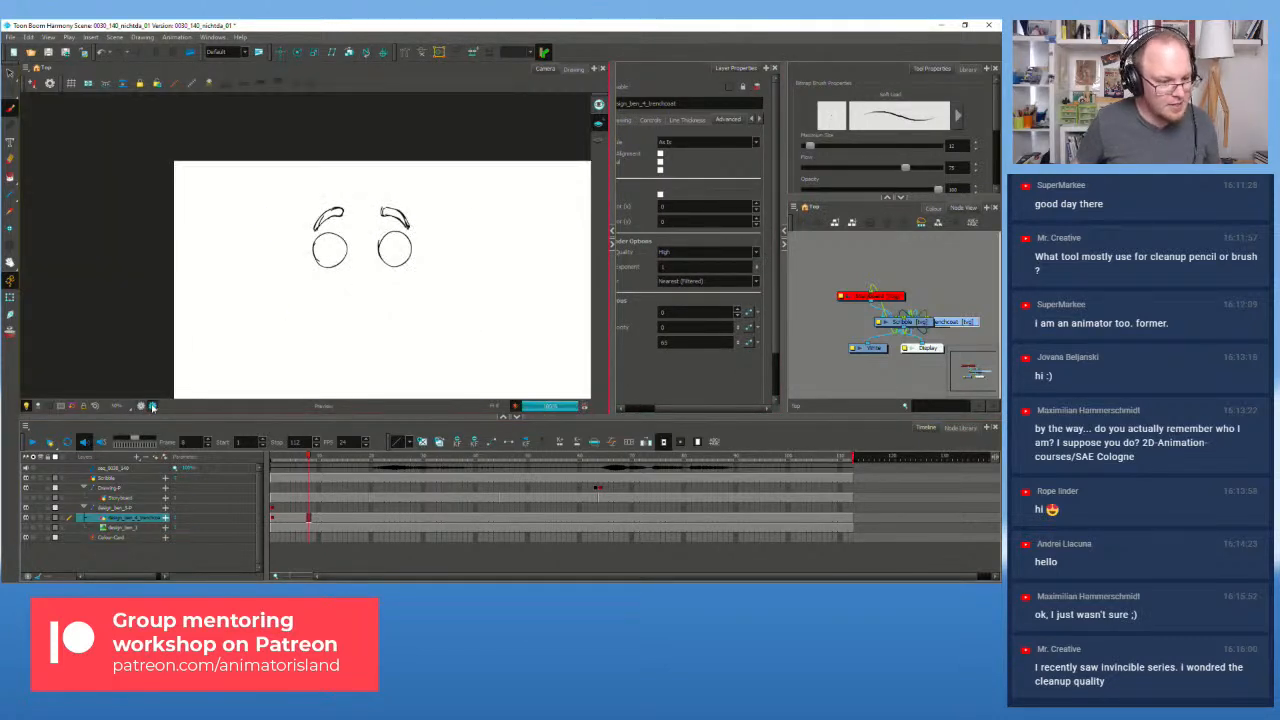
pyautogui.click(141, 406)
pyautogui.click(277, 519)
pyautogui.click(269, 515)
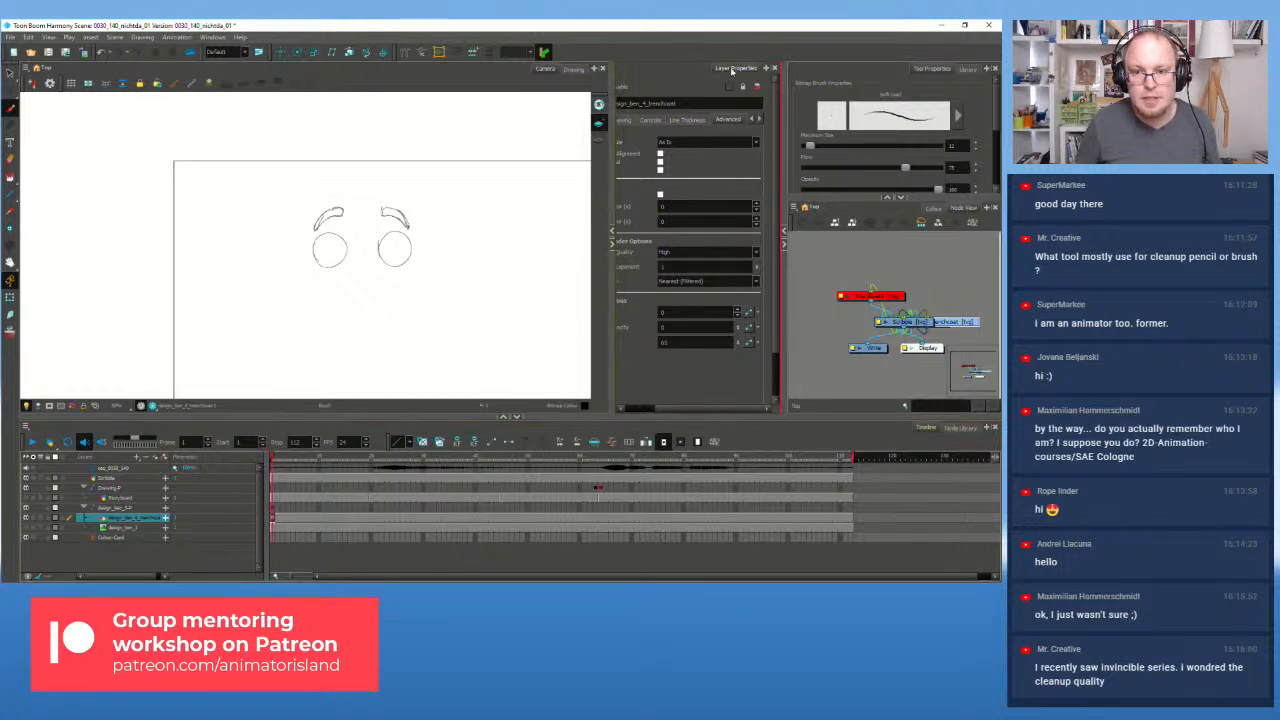
# Step: Review the layer's drawing and transformation properties, then browse its drawing substitutions in the Library
pyautogui.click(623, 121)
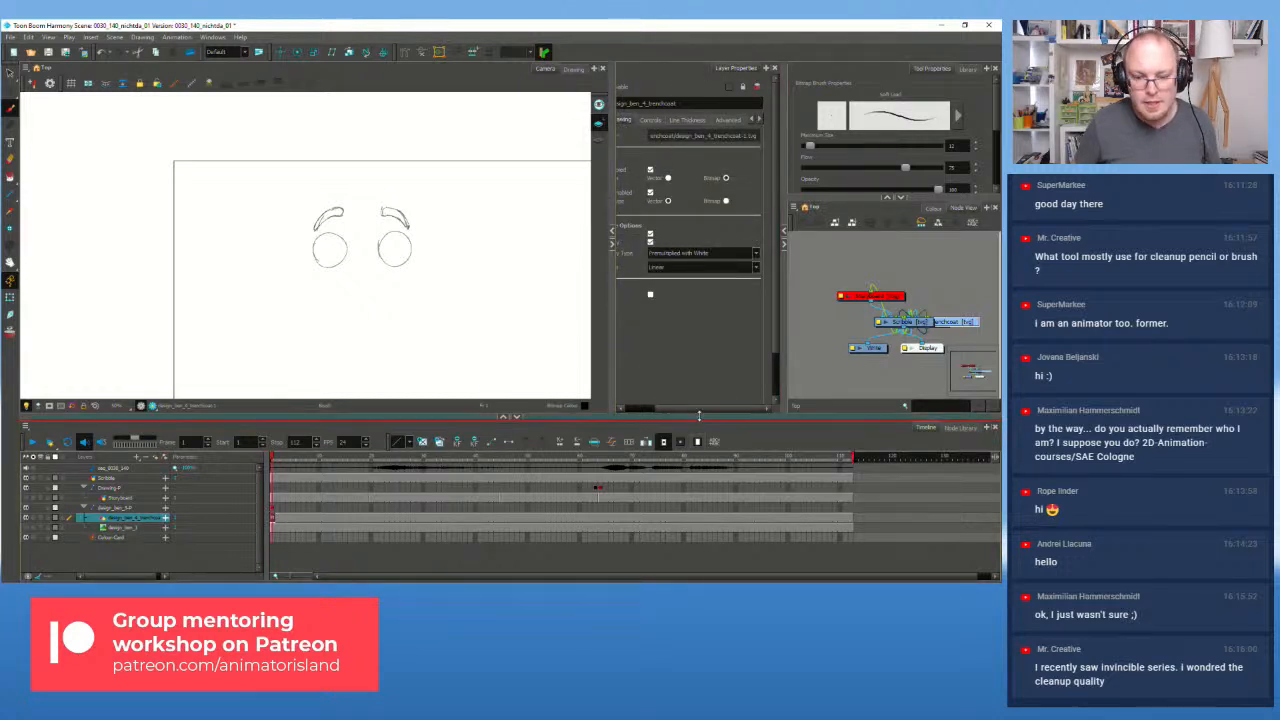
pyautogui.moveTo(698, 409); pyautogui.dragTo(640, 408)
pyautogui.click(640, 121)
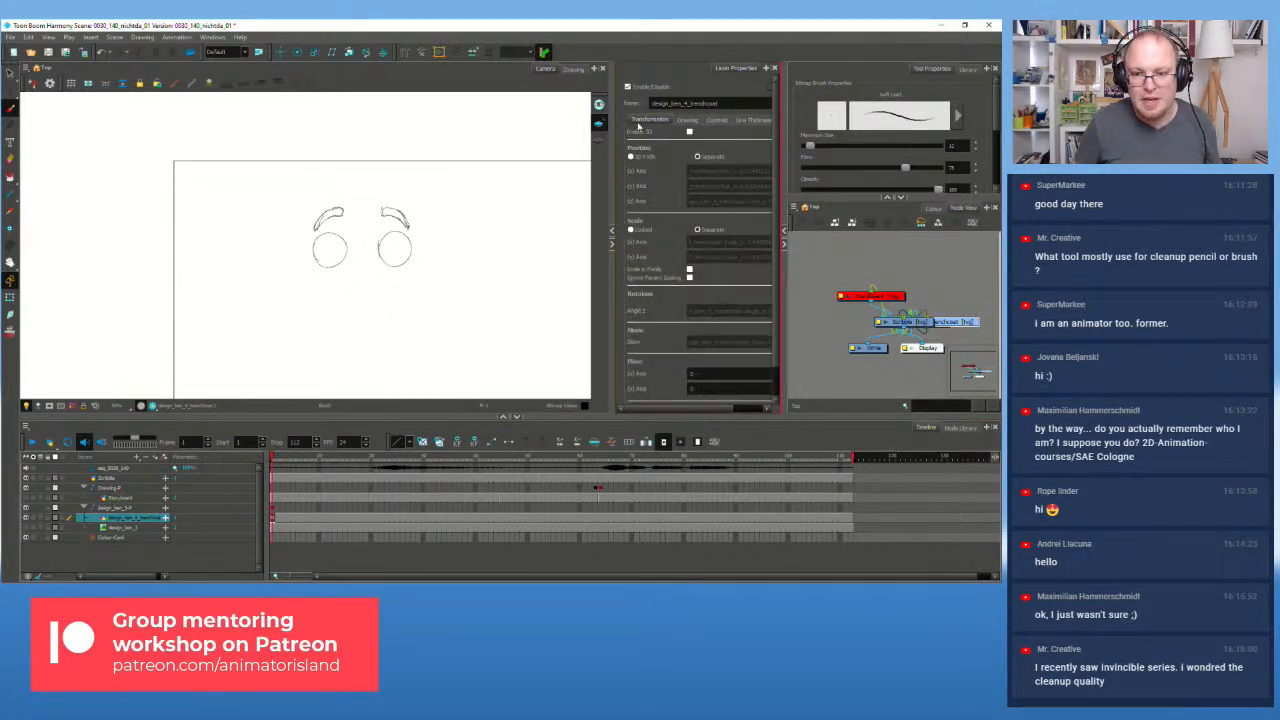
pyautogui.click(690, 120)
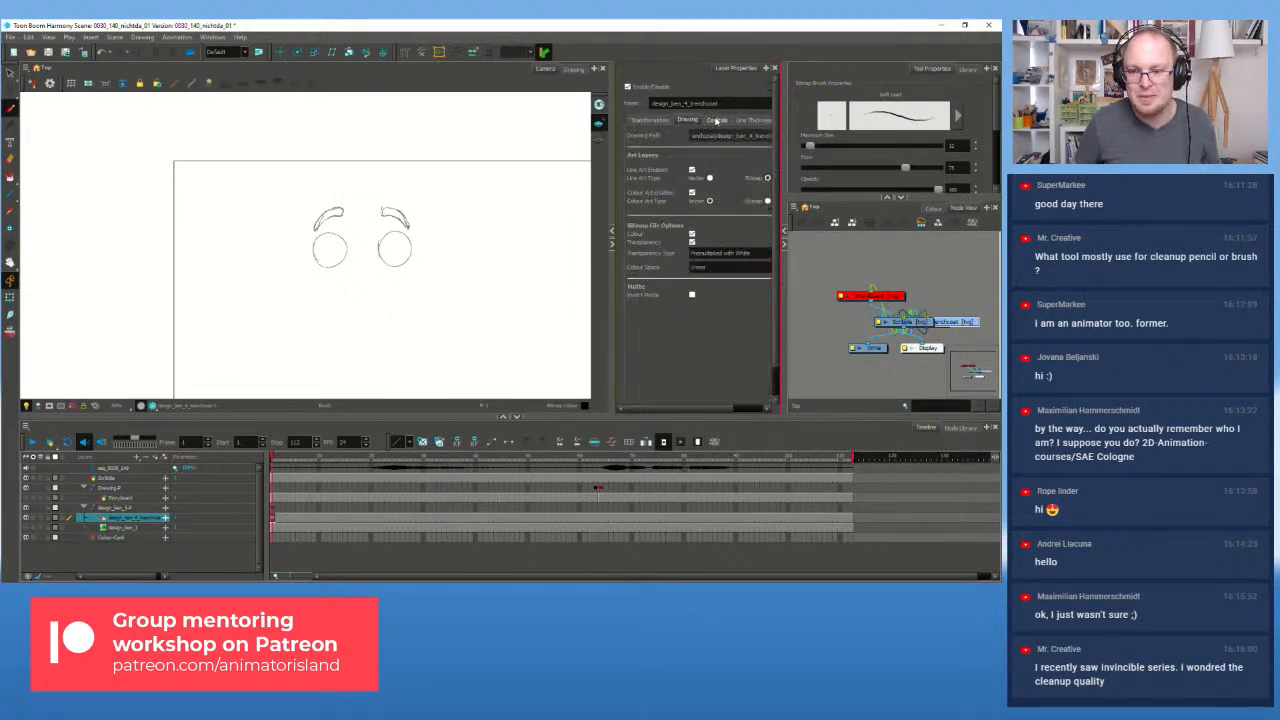
pyautogui.click(967, 69)
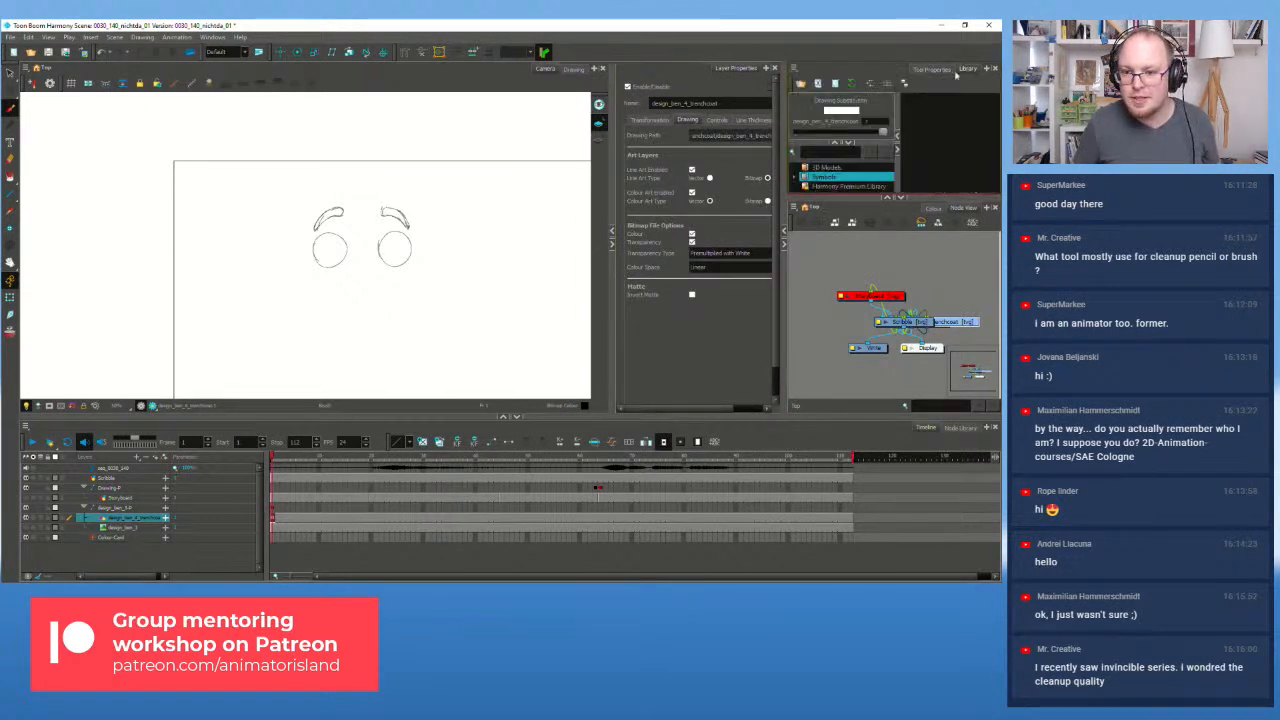
pyautogui.moveTo(854, 225); pyautogui.dragTo(850, 329)
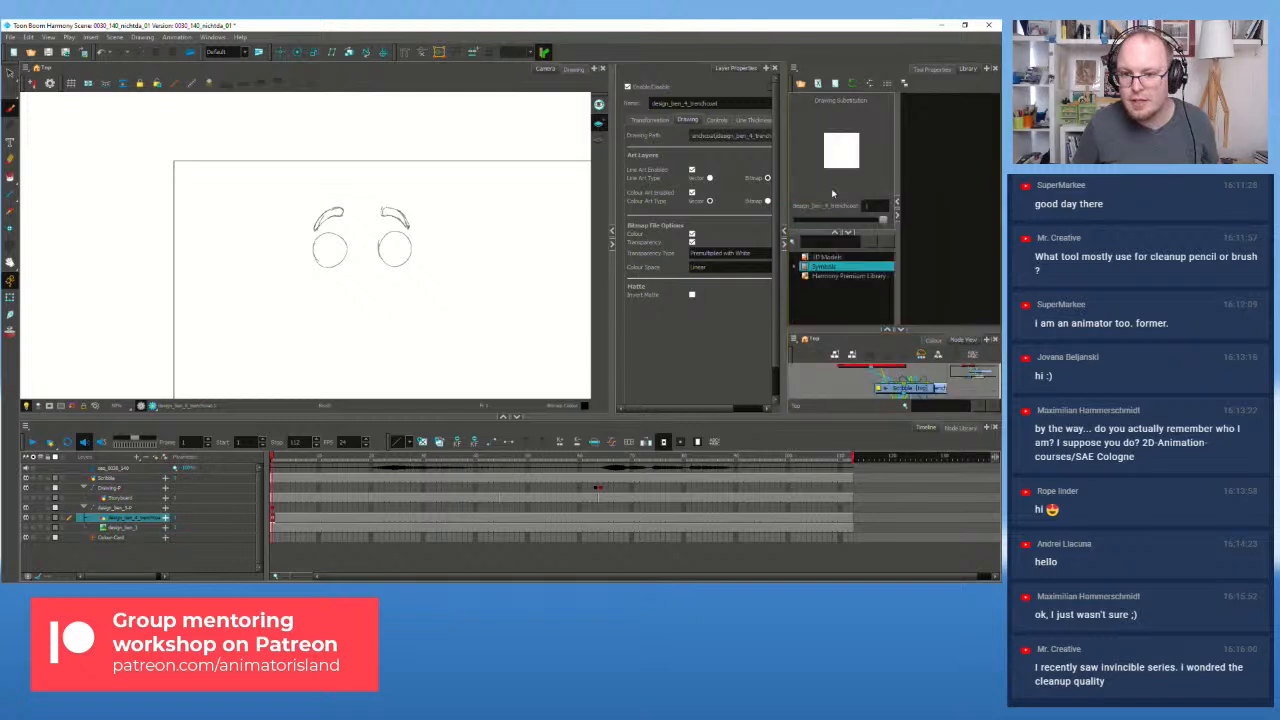
pyautogui.moveTo(882, 219)
pyautogui.mouseDown()
pyautogui.moveTo(806, 225)
pyautogui.moveTo(940, 227)
pyautogui.mouseUp()
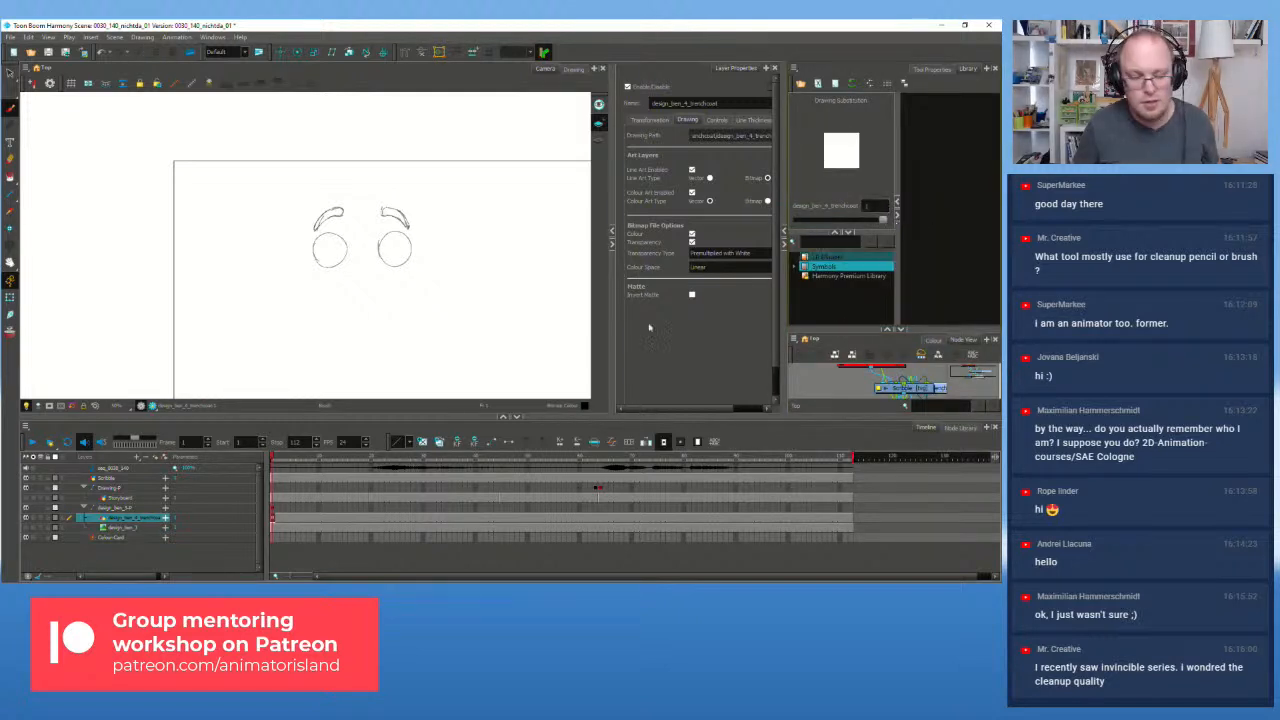
# Step: Switch between the Scribble and trenchcoat drawings, ending on the Scribble layer at frame 15
pyautogui.click(299, 522)
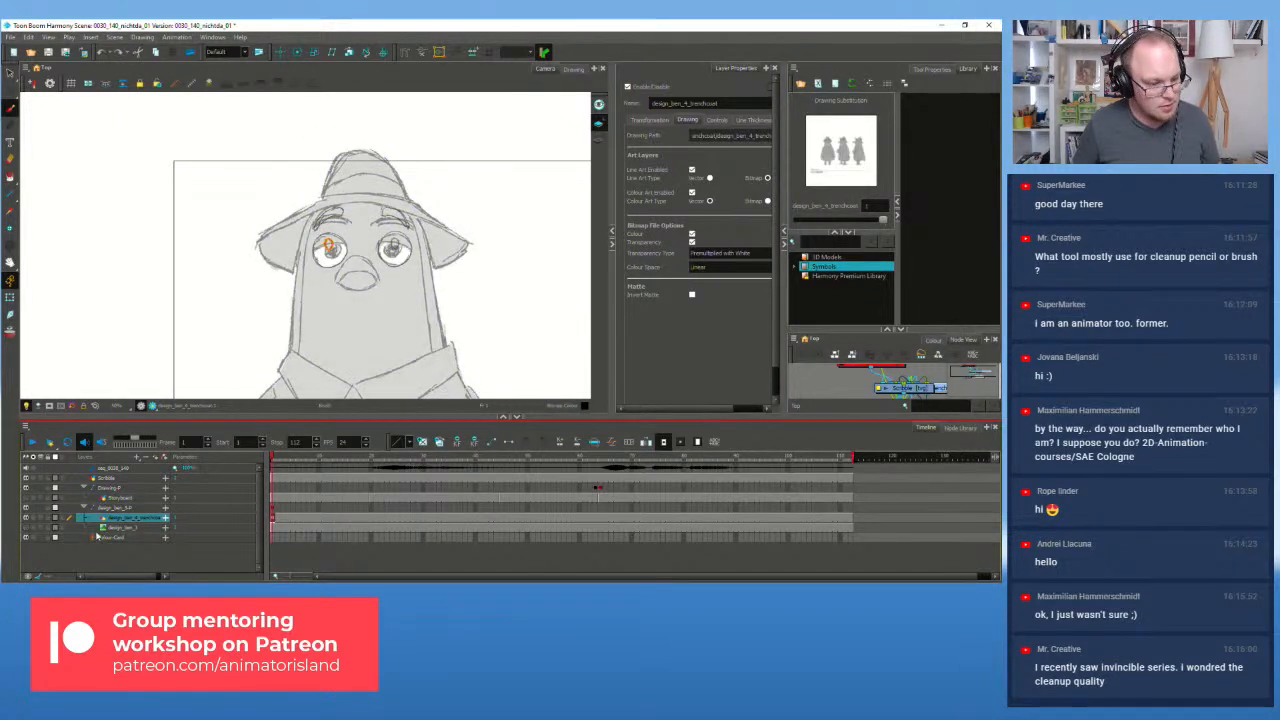
pyautogui.click(107, 478)
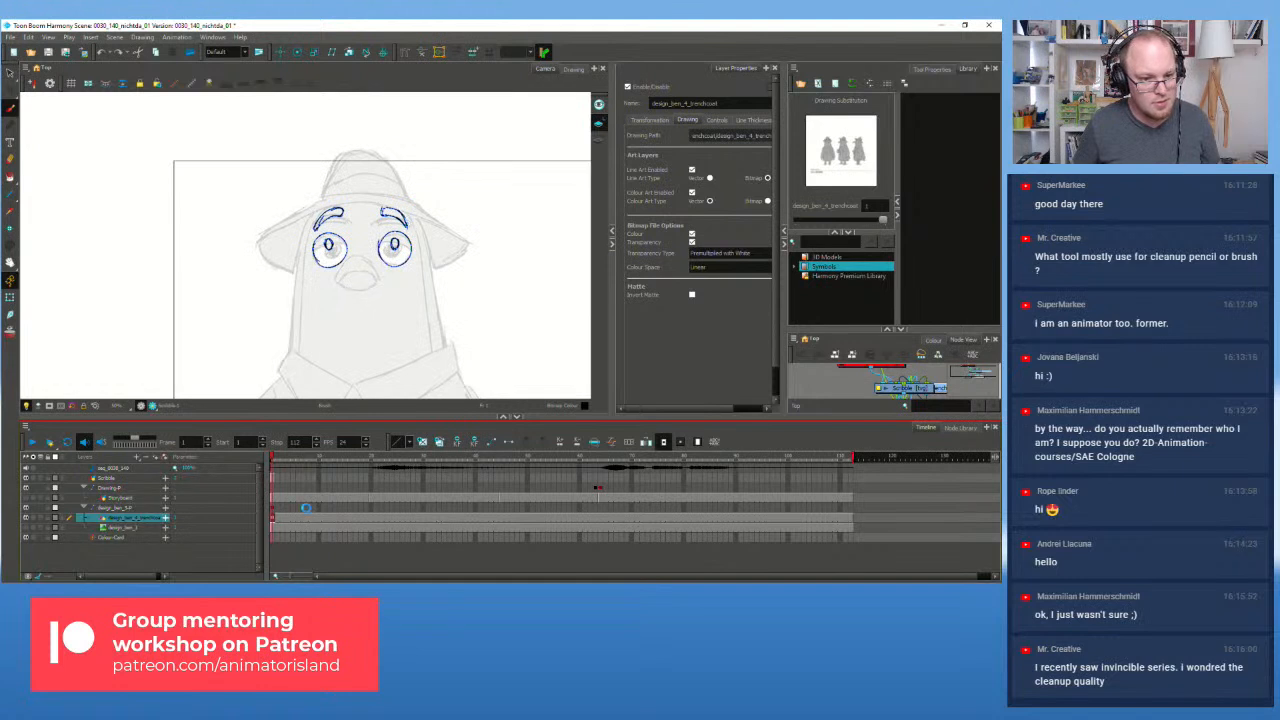
pyautogui.click(292, 519)
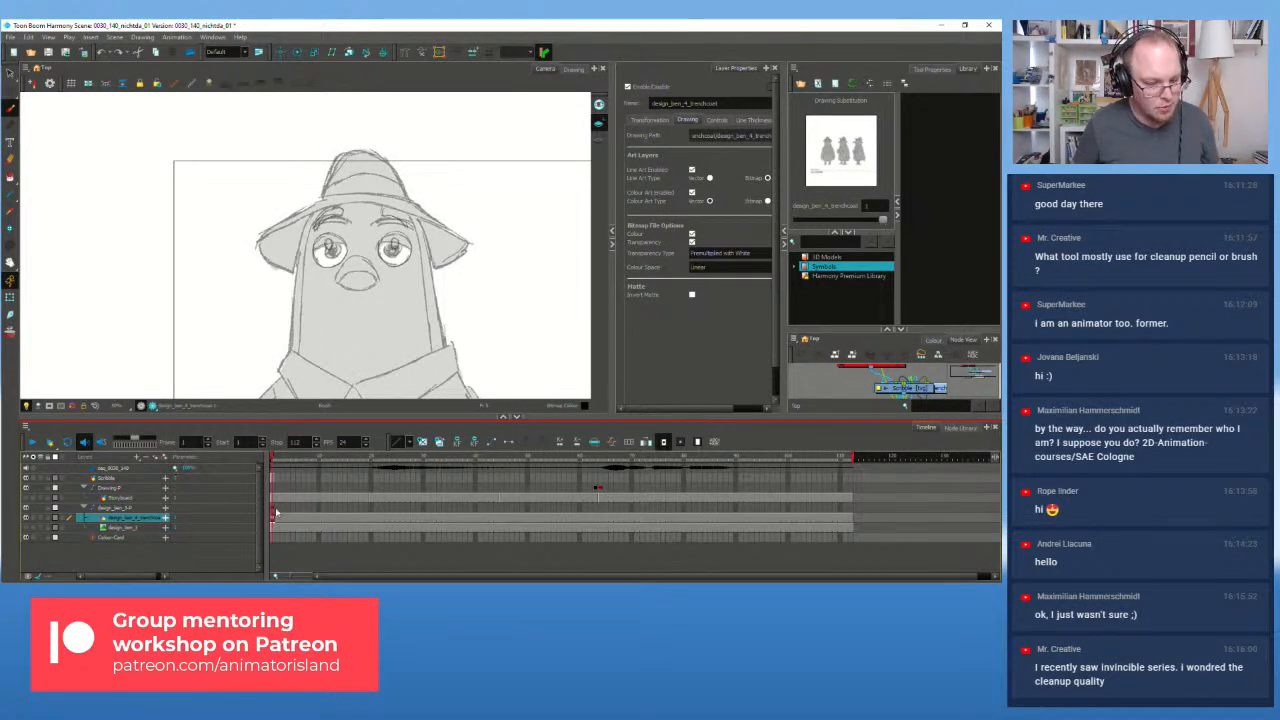
pyautogui.click(369, 484)
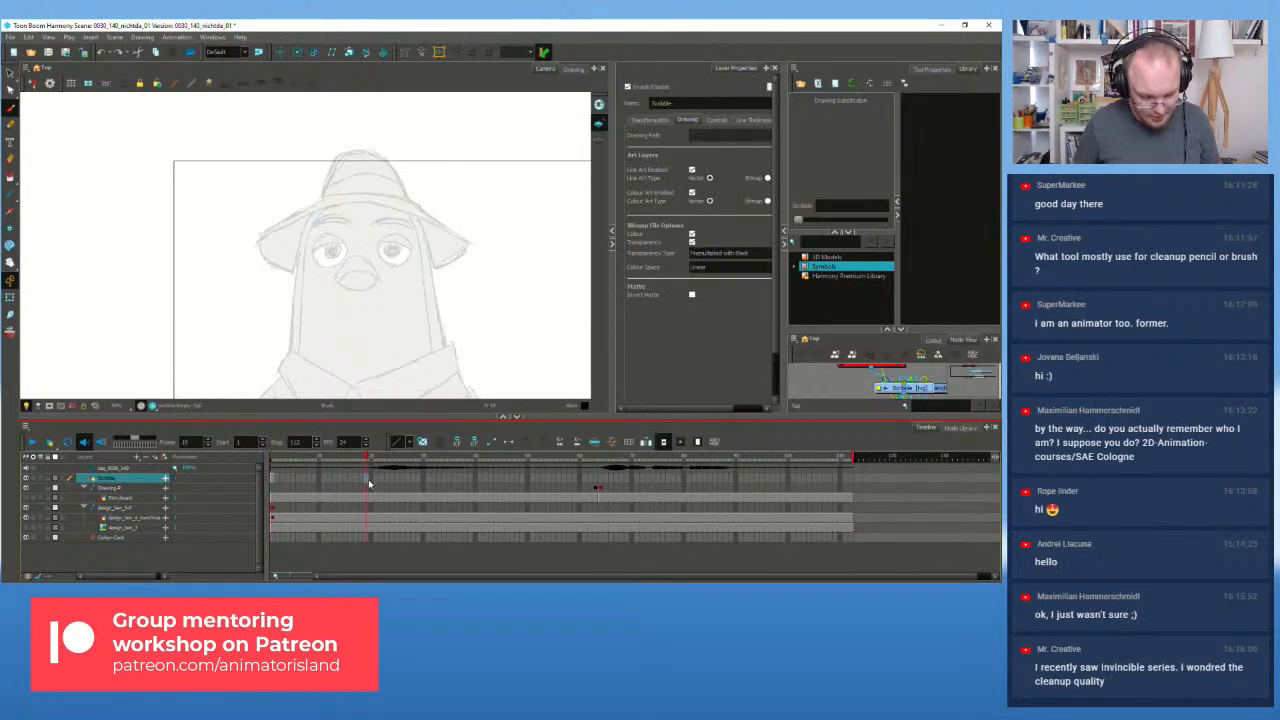
# Step: Select the Scribble cells from frame 15 back to 1 and test-stroke beside the right eye, then undo
pyautogui.moveTo(369, 484); pyautogui.dragTo(277, 484)
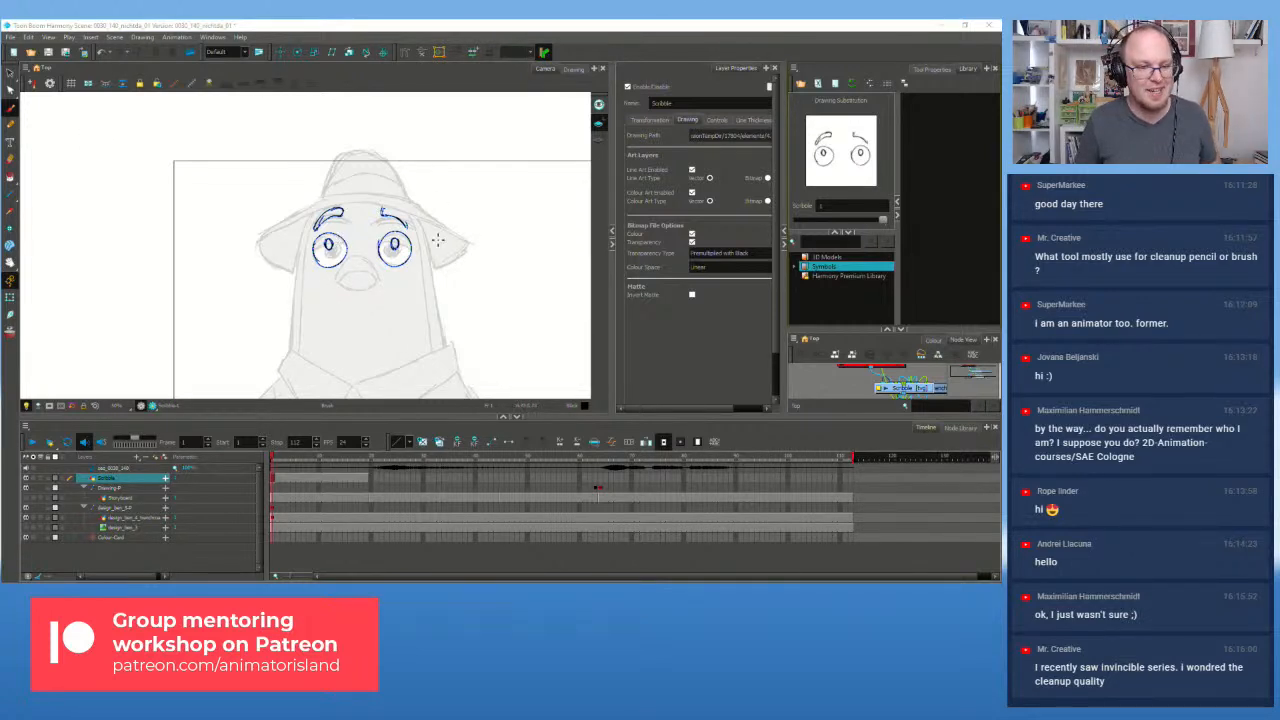
pyautogui.moveTo(427, 270); pyautogui.dragTo(416, 280)
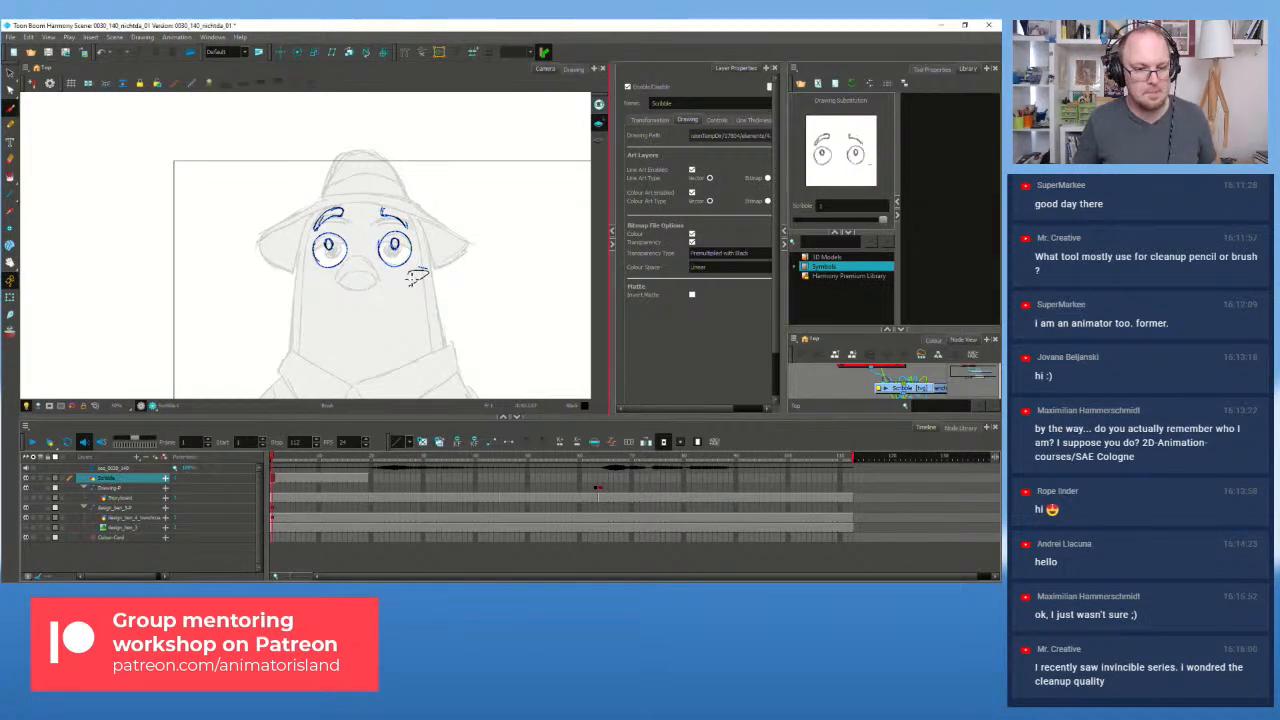
pyautogui.hotkey('ctrl', 'z')
pyautogui.scroll(2, 394, 242)
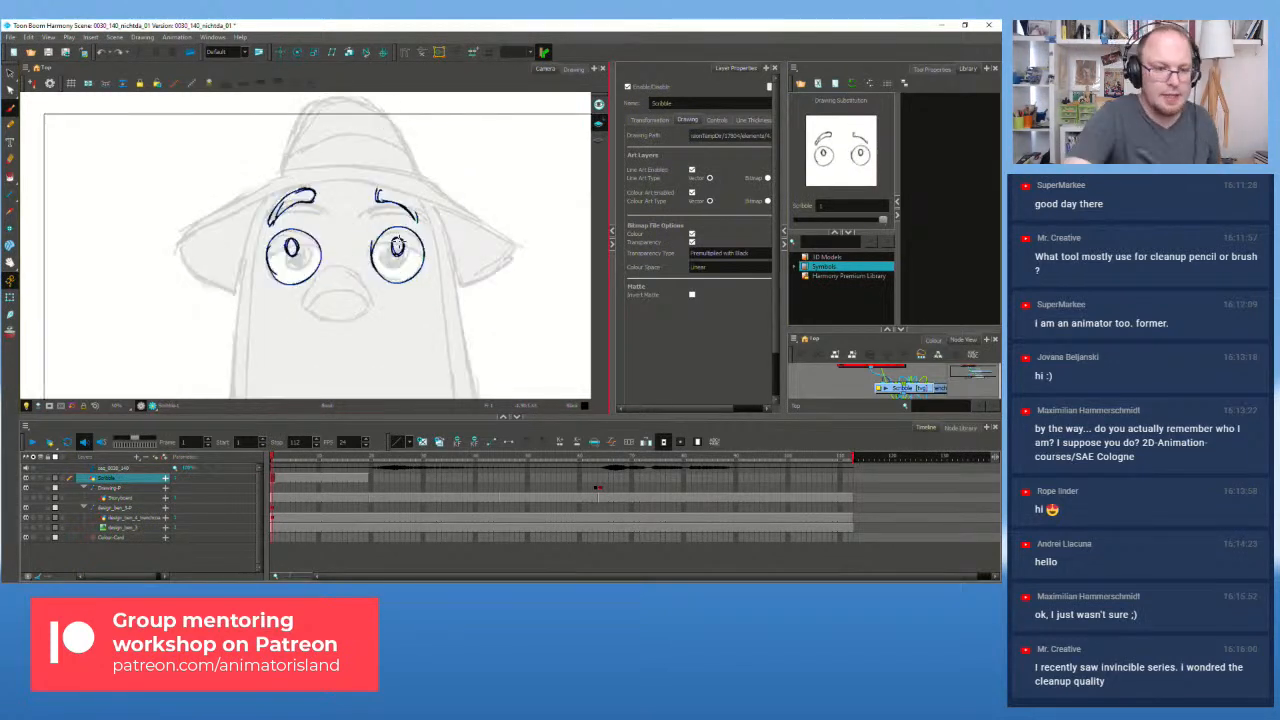
# Step: Extend the right eyebrow's upper edge, then undo that stroke
pyautogui.moveTo(382, 190); pyautogui.dragTo(420, 222)
pyautogui.hotkey('alt', 't')
pyautogui.hotkey('ctrl', 'z')
pyautogui.hotkey('ctrl', 'z')
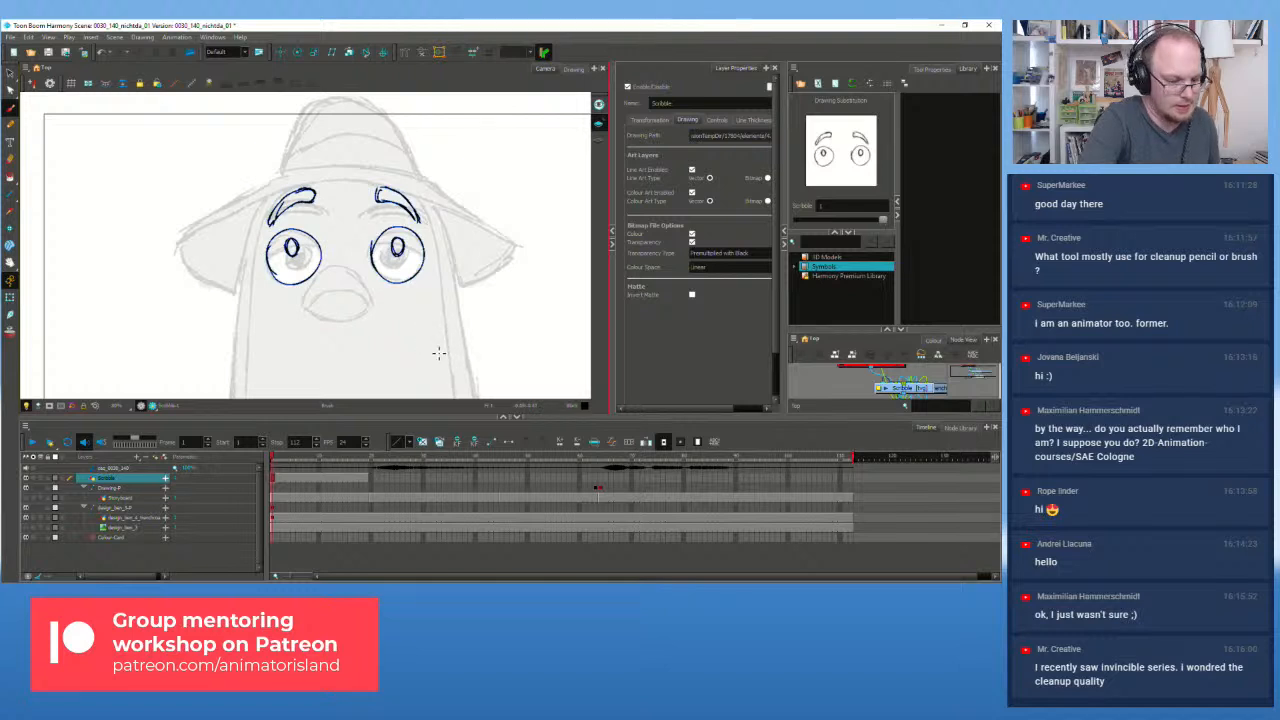
# Step: Check the Storyboard sketch and ink the pigeon's open beak with its diagonal edge
pyautogui.click(26, 499)
pyautogui.click(26, 499)
pyautogui.moveTo(314, 306)
pyautogui.mouseDown()
pyautogui.moveTo(360, 288)
pyautogui.moveTo(369, 303)
pyautogui.moveTo(316, 308)
pyautogui.moveTo(369, 309)
pyautogui.moveTo(339, 286)
pyautogui.moveTo(374, 303)
pyautogui.moveTo(341, 287)
pyautogui.moveTo(369, 307)
pyautogui.moveTo(327, 296)
pyautogui.mouseUp()
pyautogui.hotkey('ctrl', 'z')
pyautogui.hotkey('ctrl', 'z')
pyautogui.hotkey('ctrl', 'z')
pyautogui.hotkey('ctrl', 'z')
pyautogui.hotkey('ctrl', 'z')
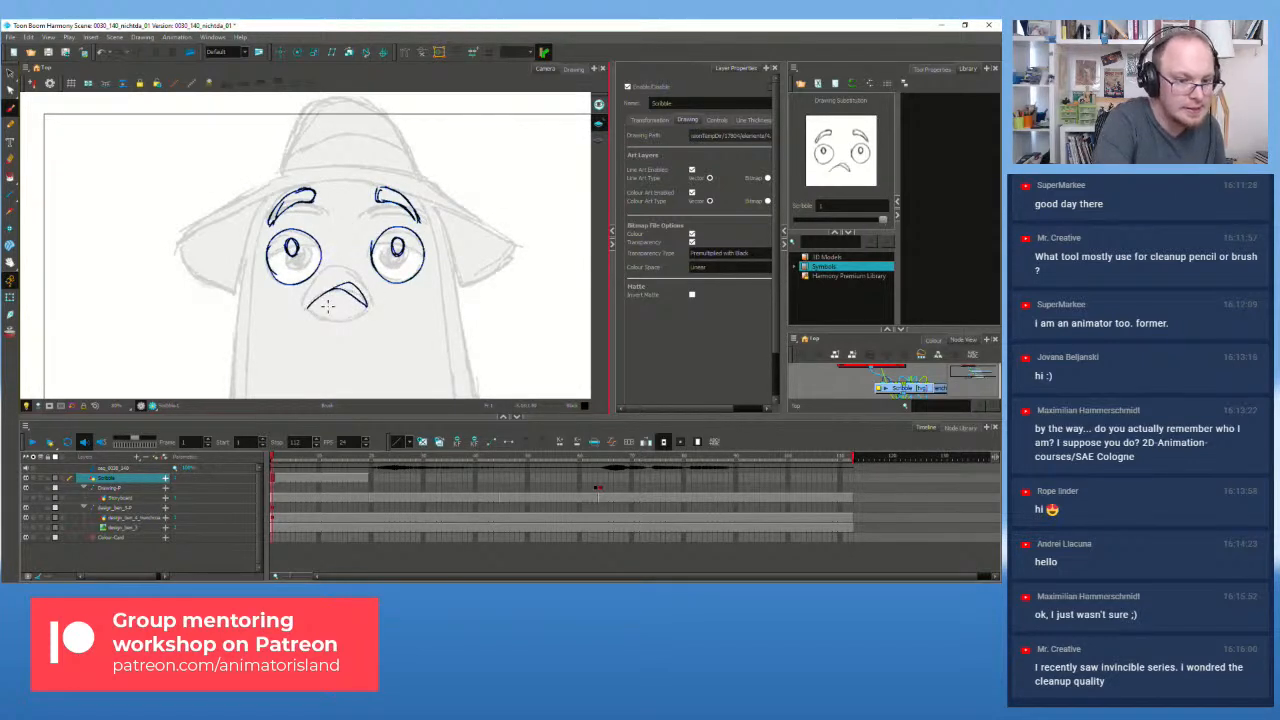
pyautogui.moveTo(325, 269)
pyautogui.mouseDown()
pyautogui.moveTo(305, 303)
pyautogui.moveTo(345, 321)
pyautogui.moveTo(328, 321)
pyautogui.moveTo(368, 307)
pyautogui.moveTo(359, 274)
pyautogui.mouseUp()
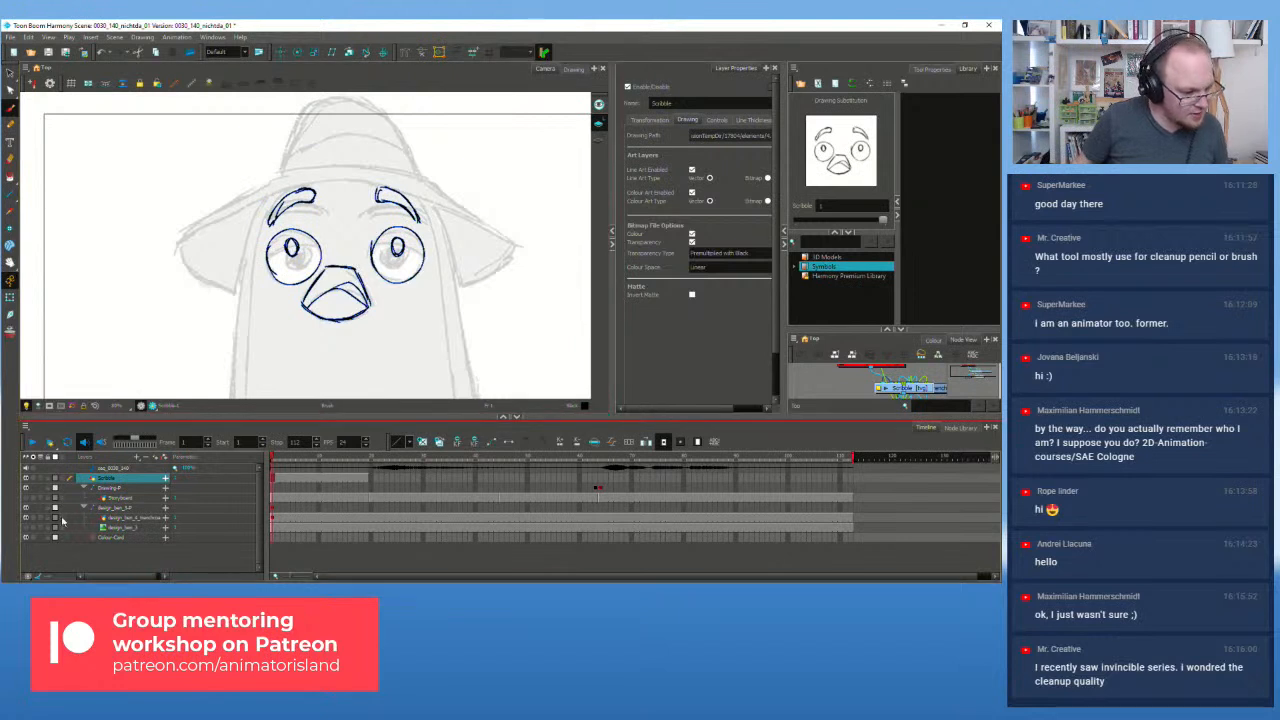
pyautogui.click(26, 502)
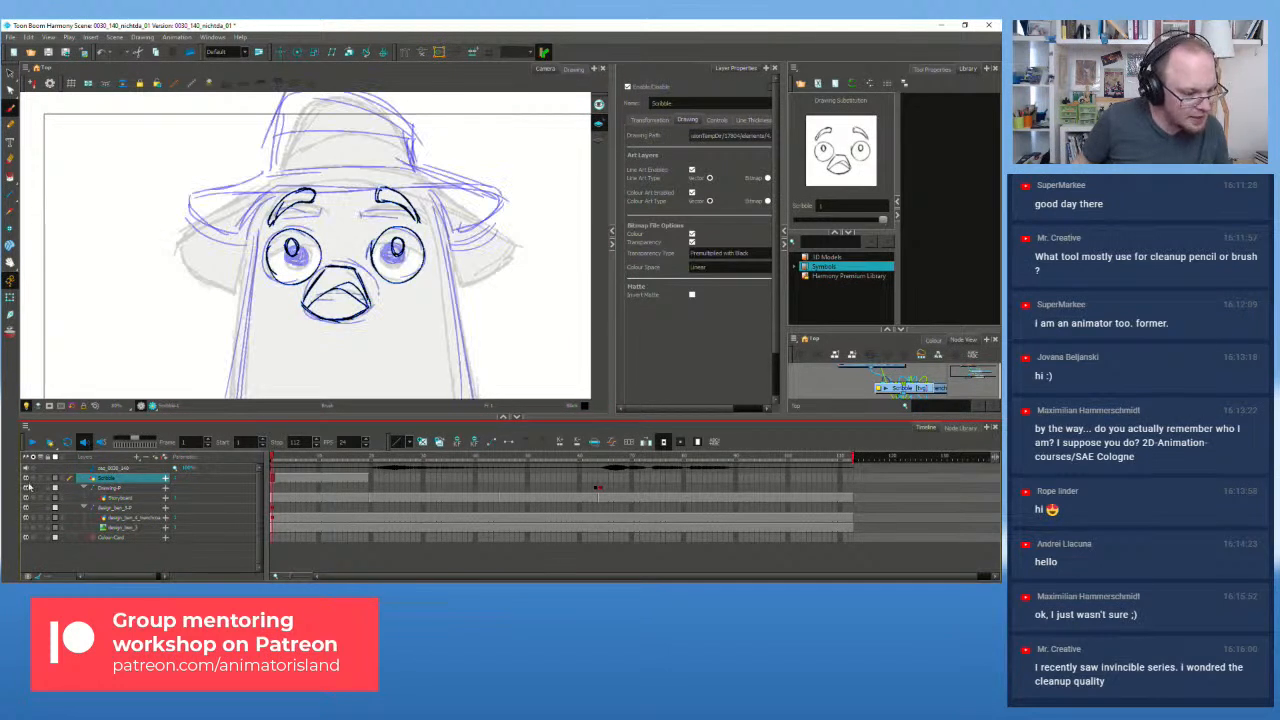
pyautogui.click(27, 479)
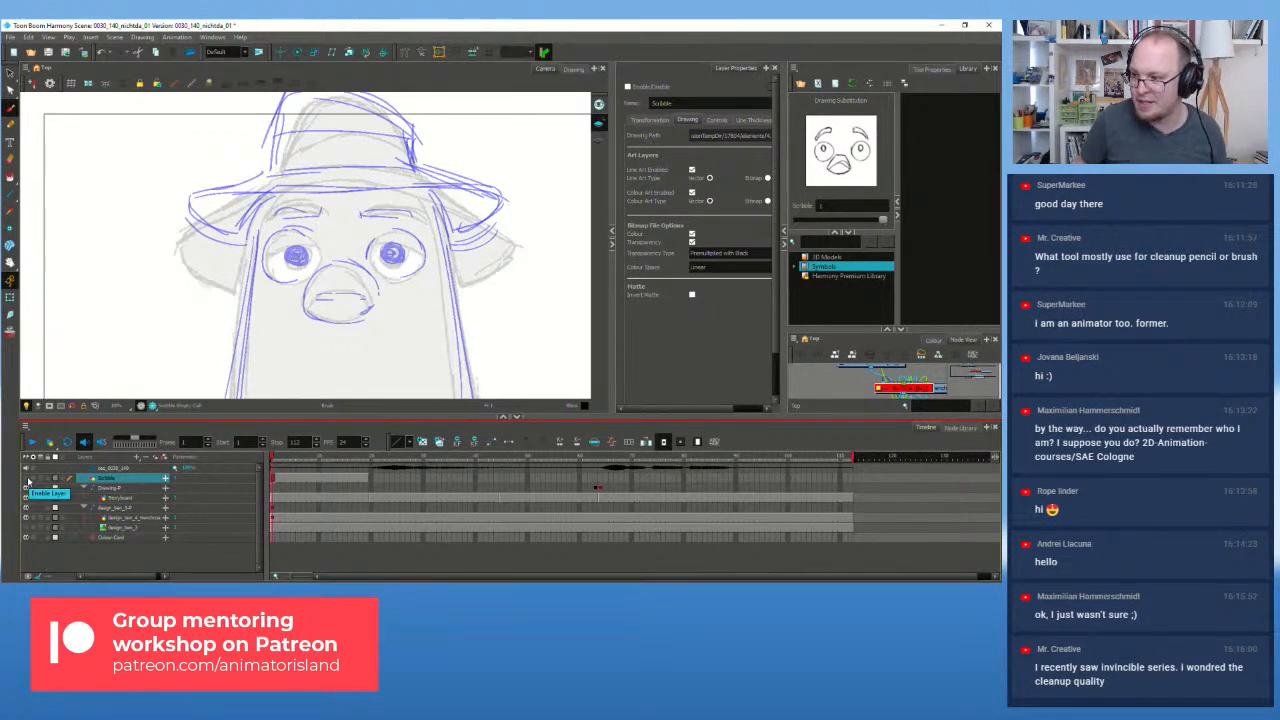
pyautogui.click(28, 480)
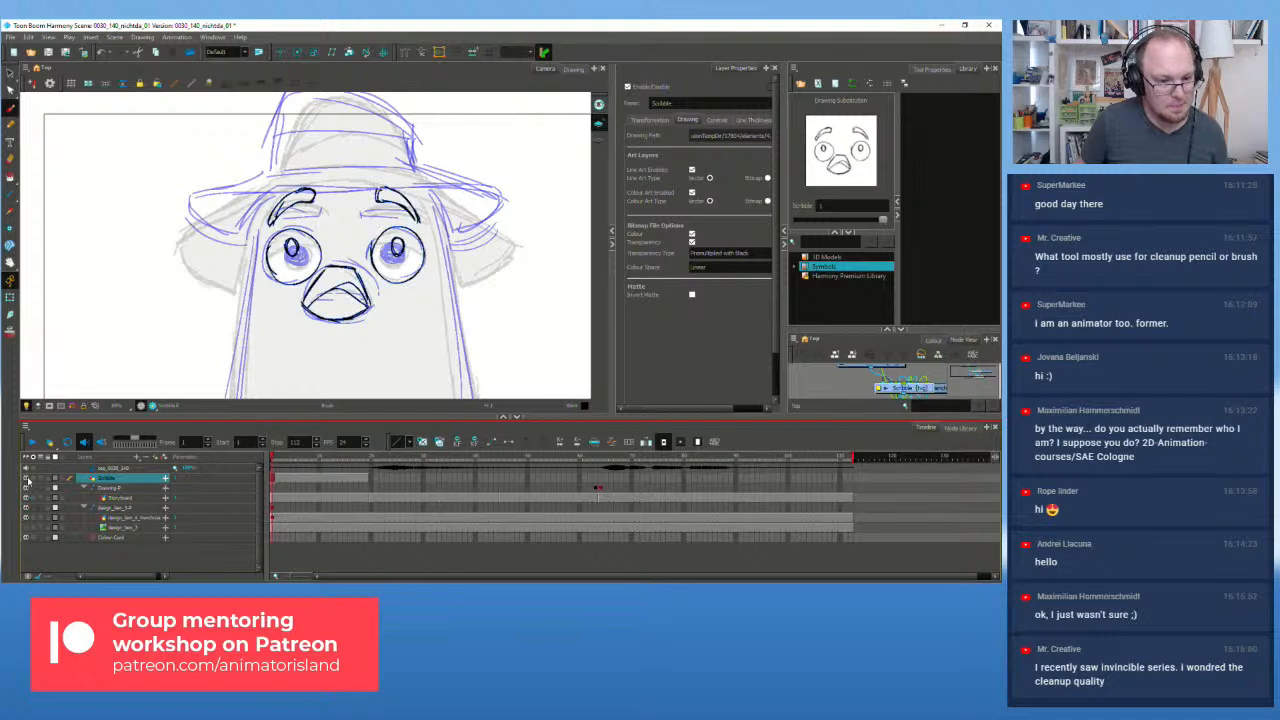
pyautogui.click(28, 507)
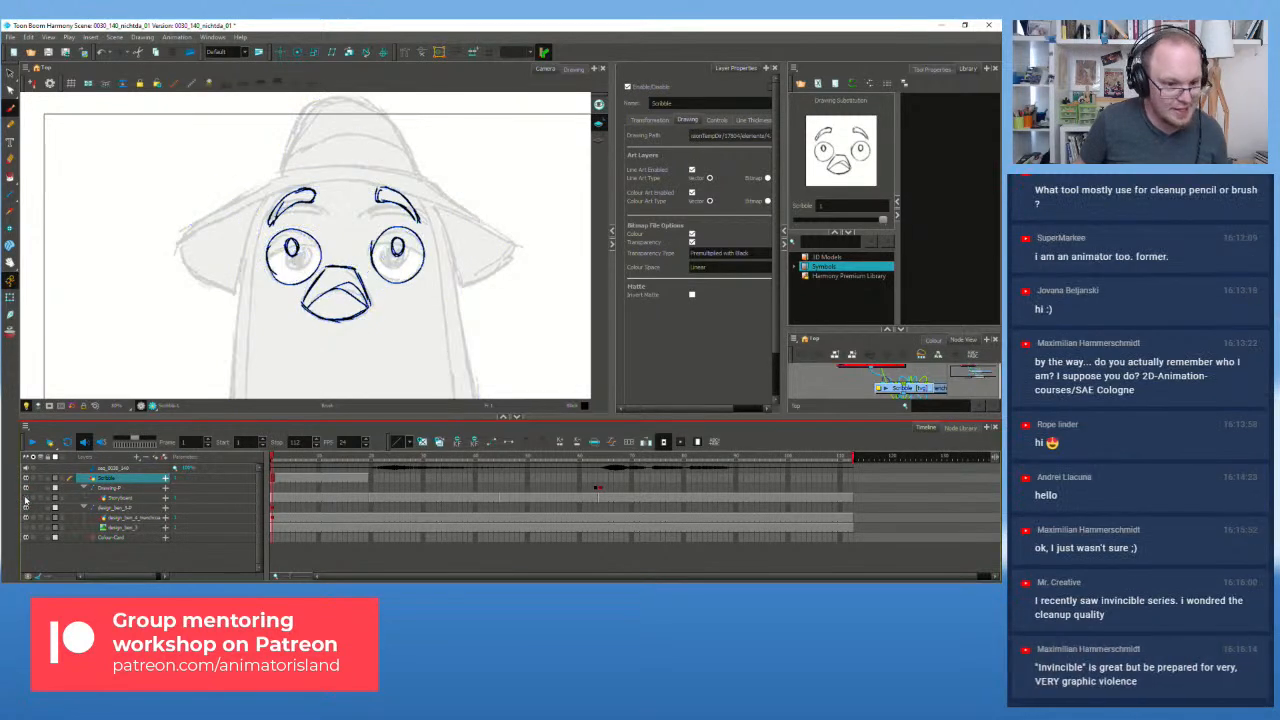
pyautogui.scroll(-2, 355, 320)
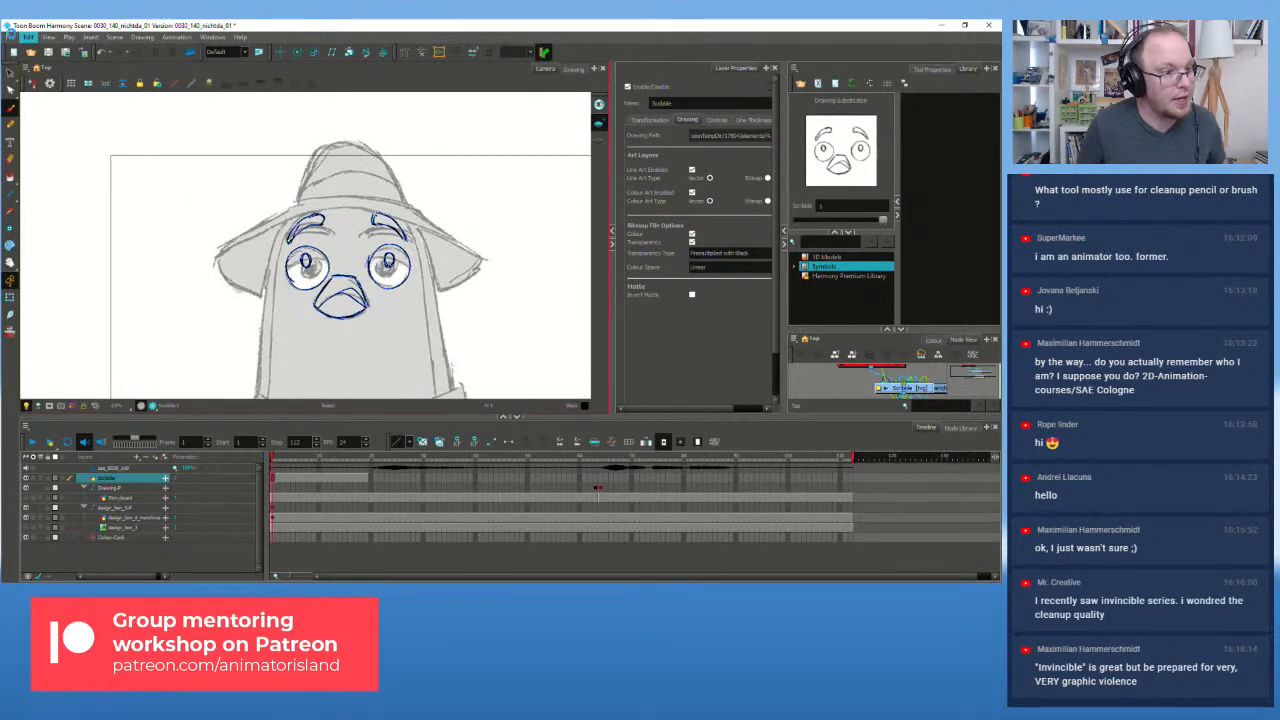
pyautogui.click(11, 37)
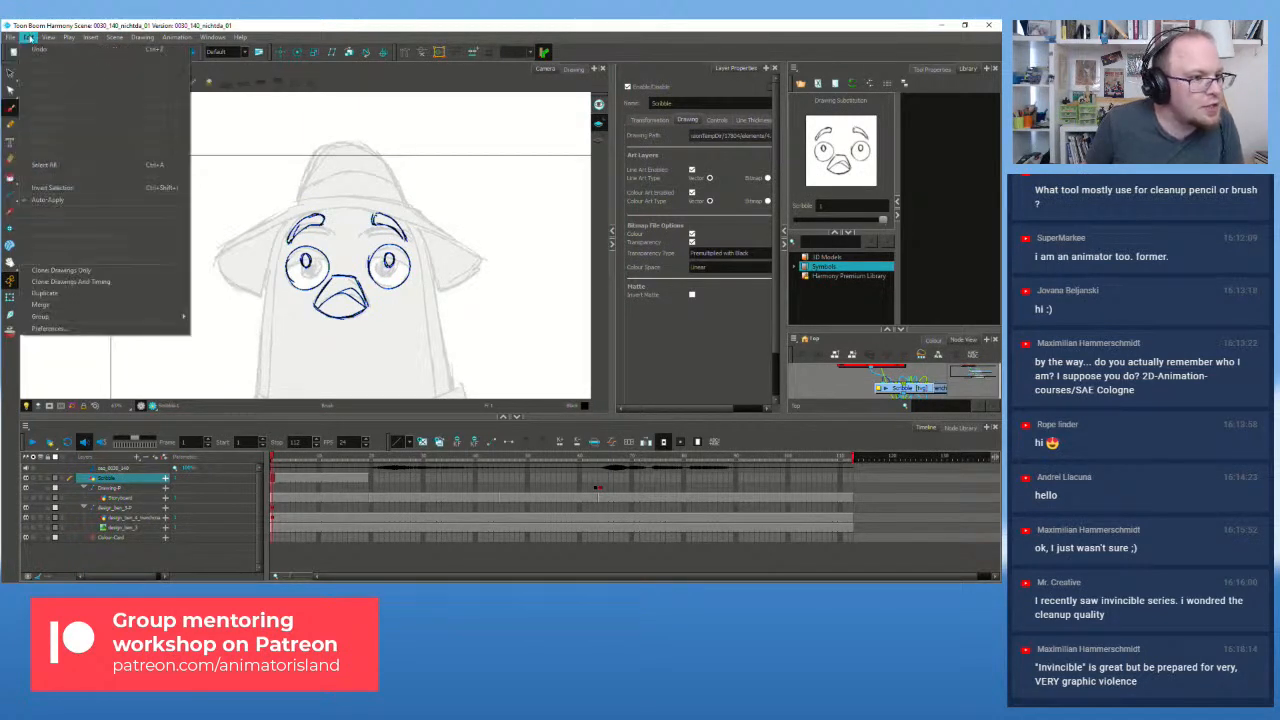
pyautogui.click(113, 327)
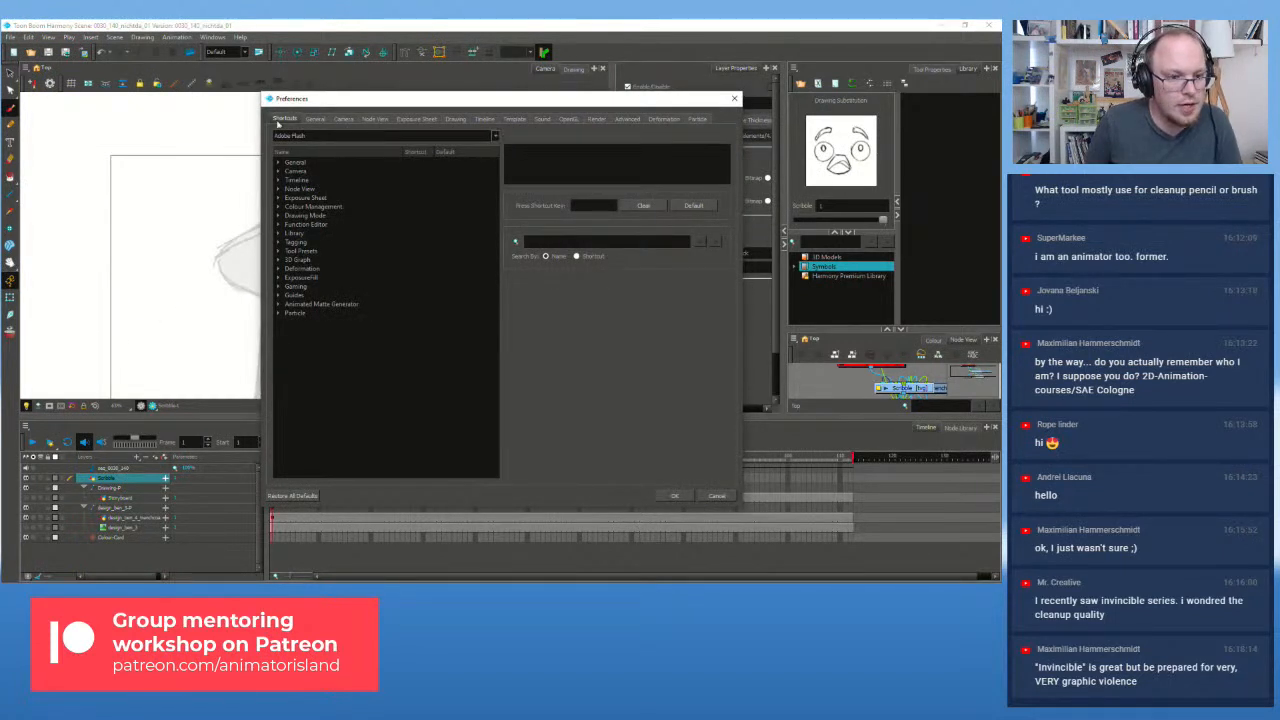
pyautogui.click(313, 119)
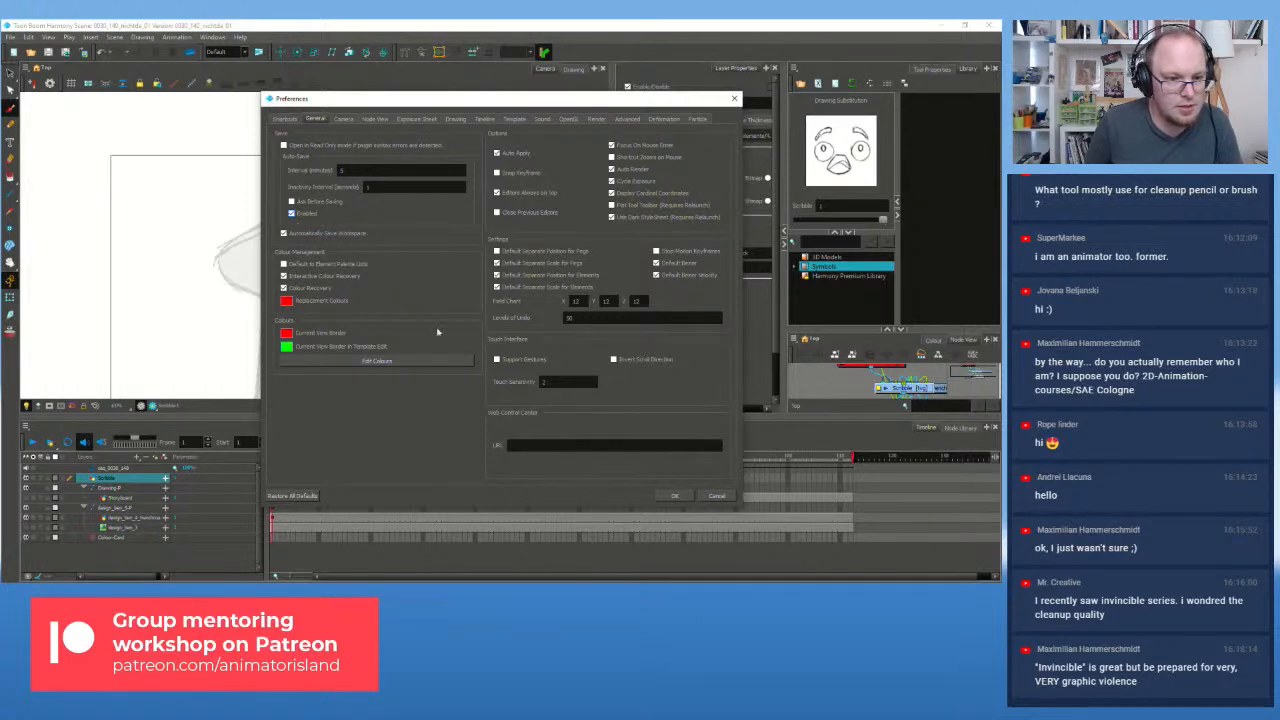
pyautogui.click(673, 496)
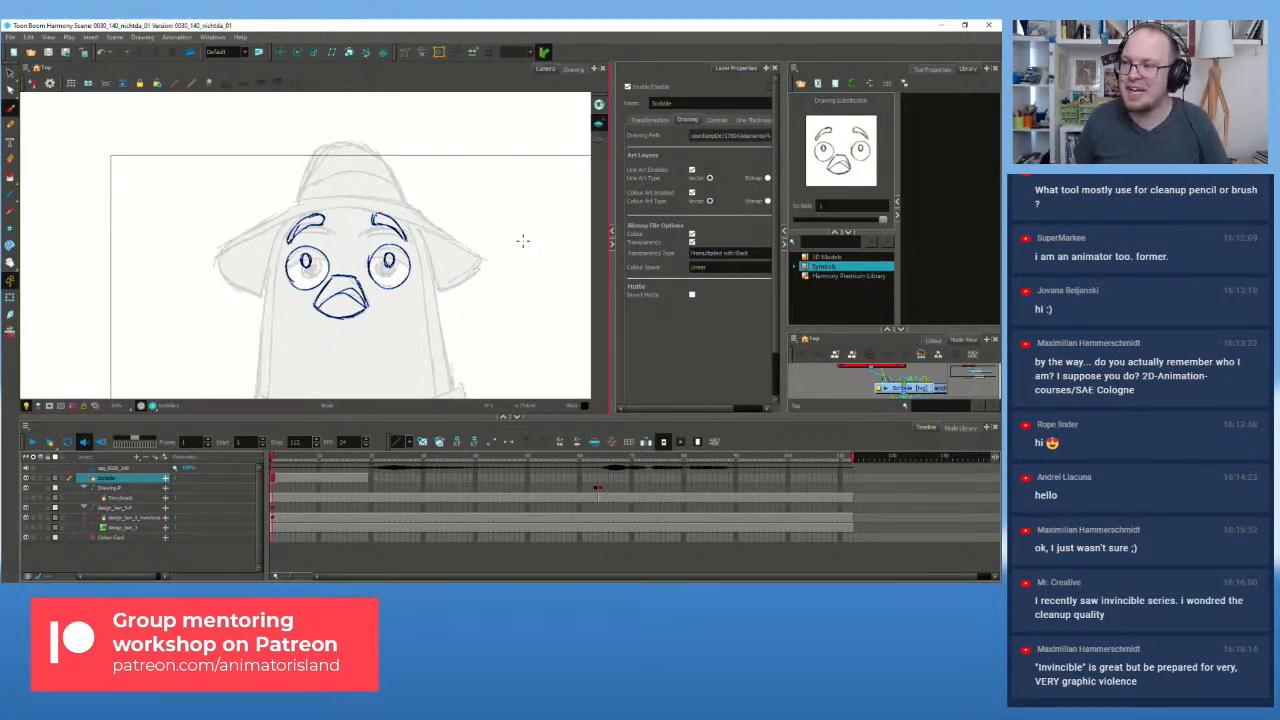
# Step: Draw the left hat brim line, undoing and retrying the strokes
pyautogui.scroll(2, 308, 214)
pyautogui.scroll(-2, 308, 214)
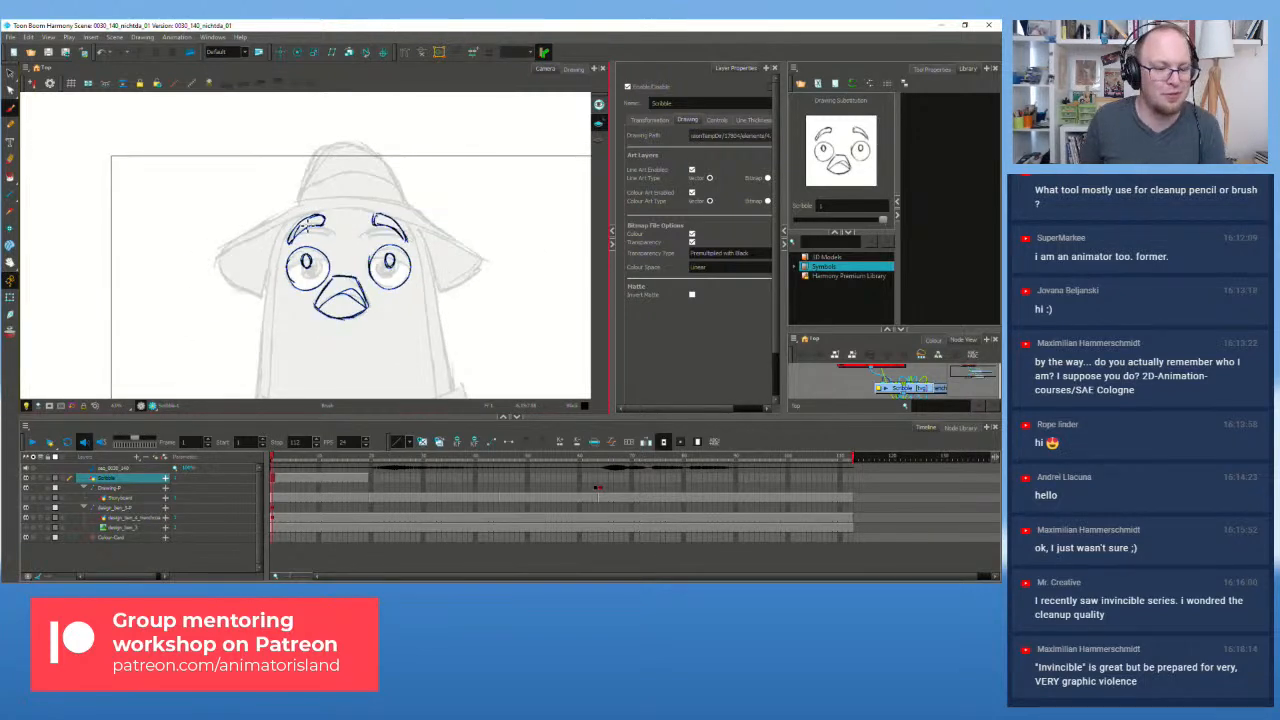
pyautogui.scroll(-1, 307, 225)
pyautogui.scroll(1, 388, 209)
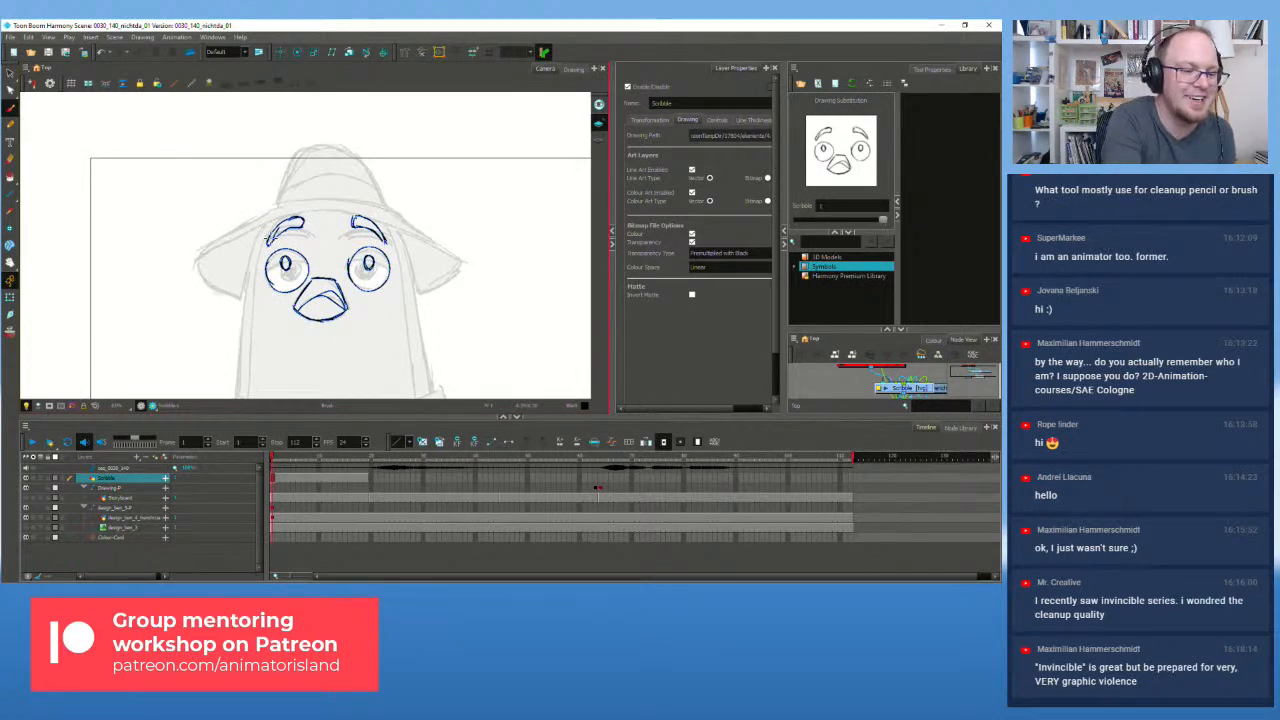
pyautogui.moveTo(194, 266); pyautogui.dragTo(316, 206)
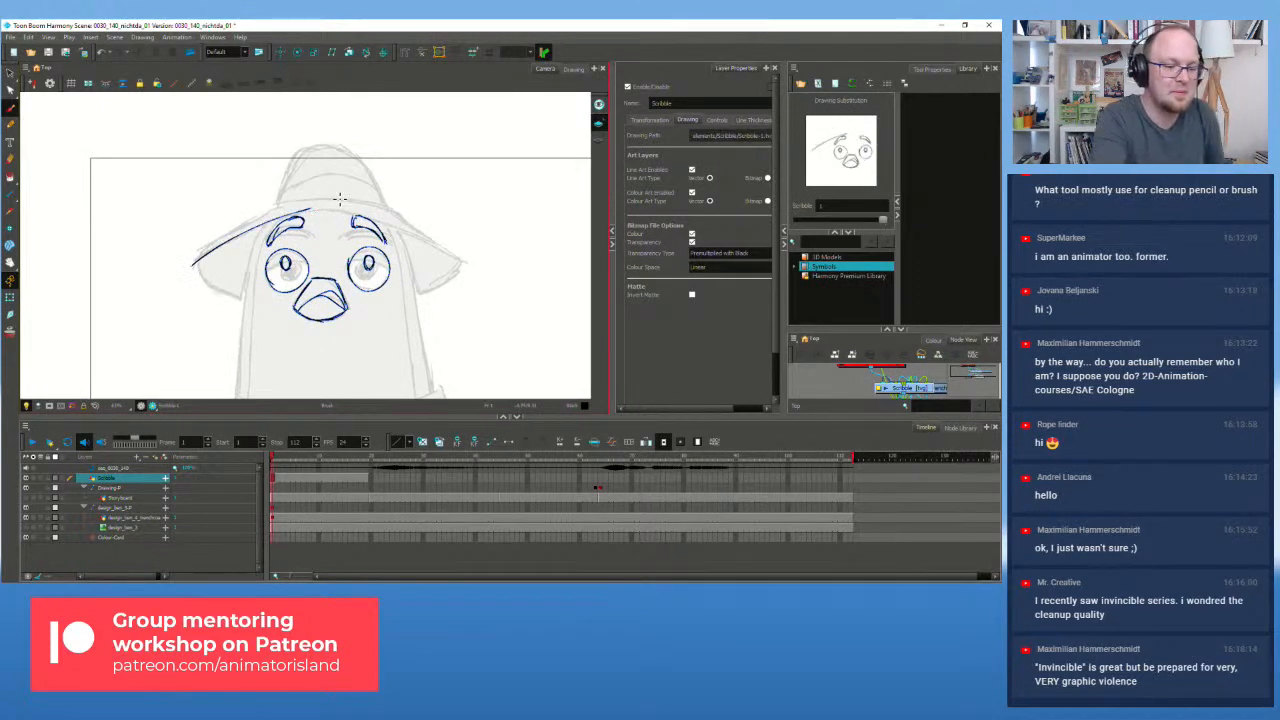
pyautogui.hotkey('ctrl', 'z')
pyautogui.moveTo(201, 258)
pyautogui.mouseDown()
pyautogui.moveTo(305, 213)
pyautogui.moveTo(215, 255)
pyautogui.mouseUp()
pyautogui.hotkey('ctrl', 'z')
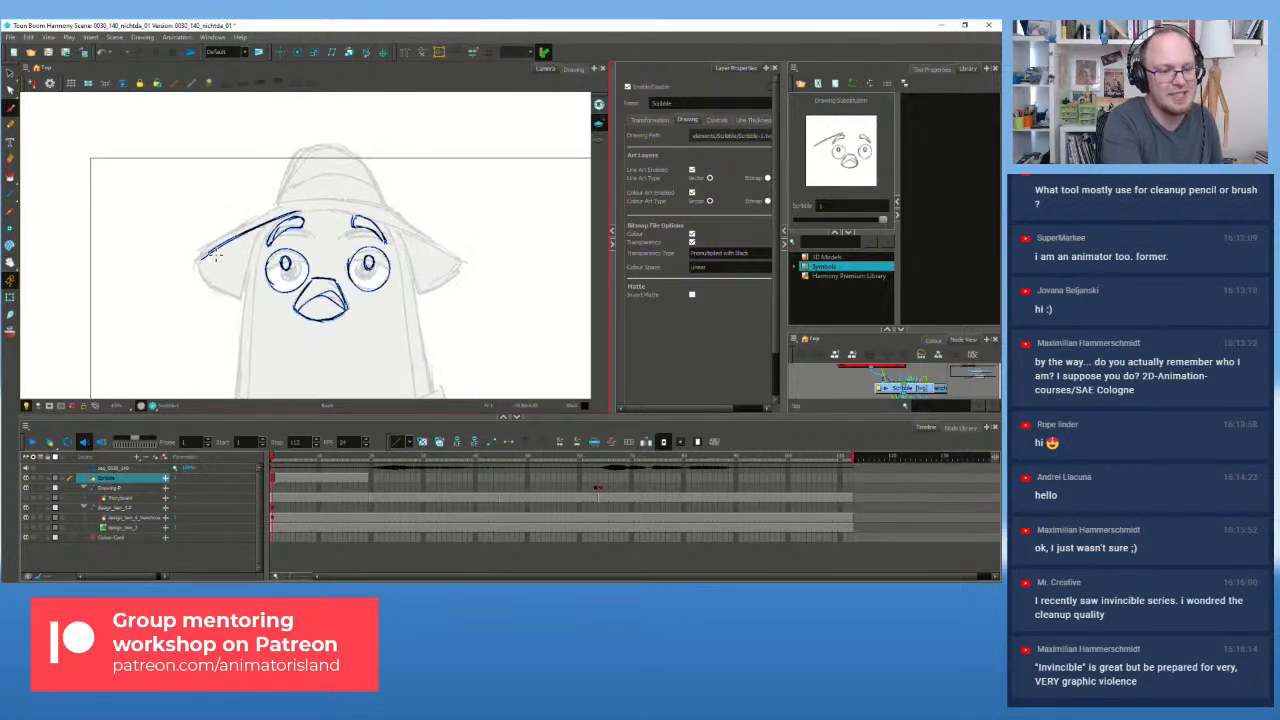
# Step: Draw the right brim line out to its tip, redoing unsatisfying strokes
pyautogui.moveTo(300, 213); pyautogui.dragTo(397, 222)
pyautogui.hotkey('ctrl', 'z')
pyautogui.moveTo(303, 213); pyautogui.dragTo(414, 231)
pyautogui.hotkey('ctrl', 'z')
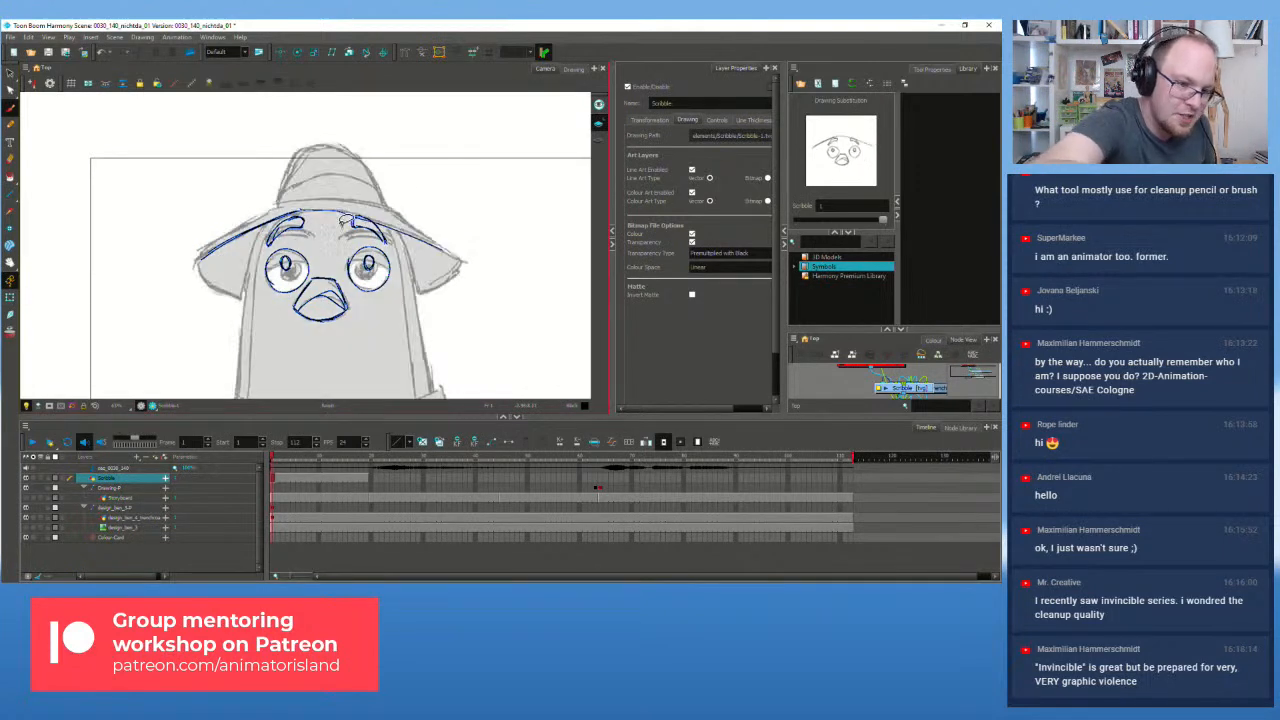
pyautogui.moveTo(305, 212)
pyautogui.mouseDown()
pyautogui.moveTo(378, 222)
pyautogui.moveTo(460, 258)
pyautogui.mouseUp()
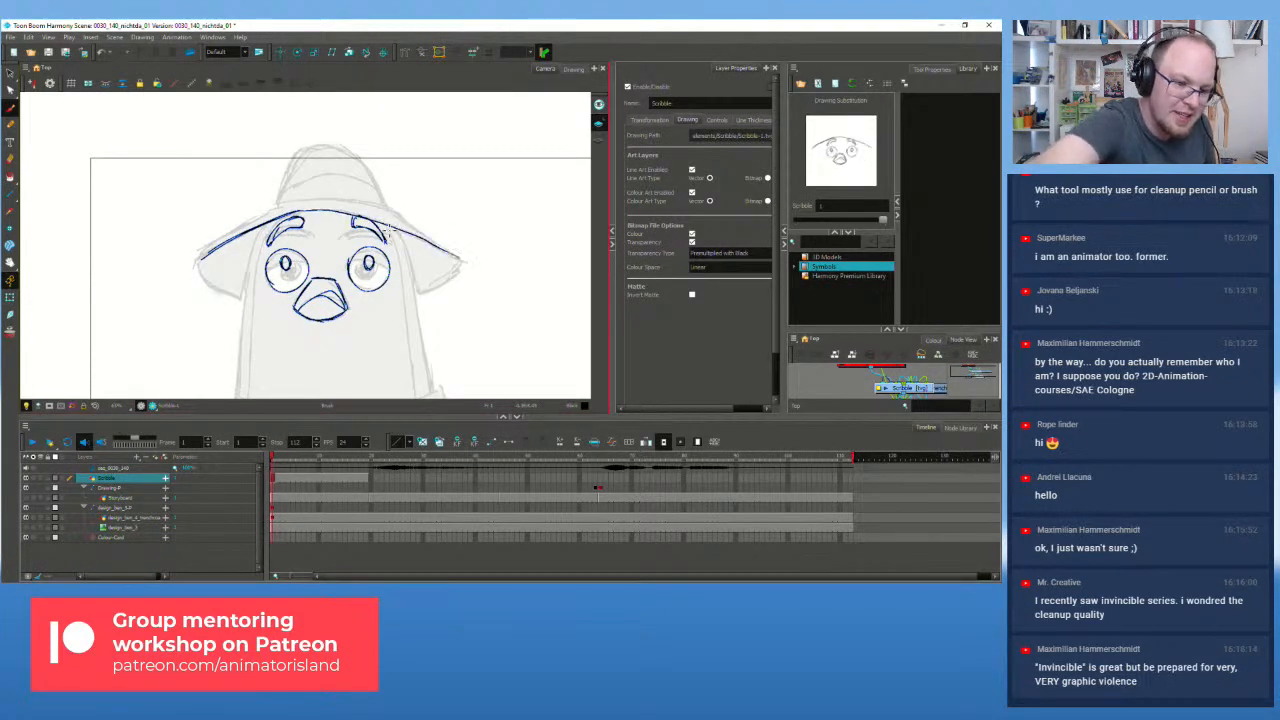
pyautogui.moveTo(311, 213)
pyautogui.mouseDown()
pyautogui.moveTo(422, 242)
pyautogui.moveTo(344, 212)
pyautogui.moveTo(459, 260)
pyautogui.mouseUp()
pyautogui.hotkey('ctrl', 'z')
# Step: Darken the brim along its top, both ends and upper-left and upper-right edges
pyautogui.moveTo(364, 217); pyautogui.dragTo(460, 260)
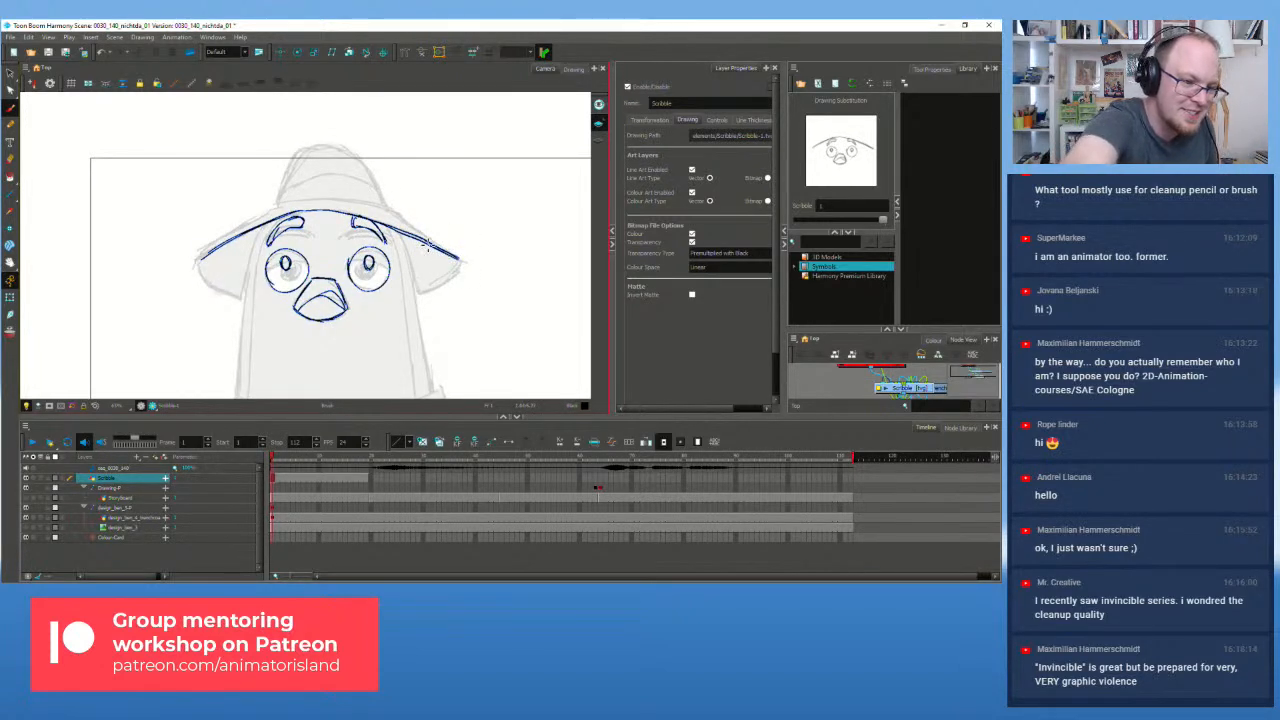
pyautogui.moveTo(300, 211); pyautogui.dragTo(356, 215)
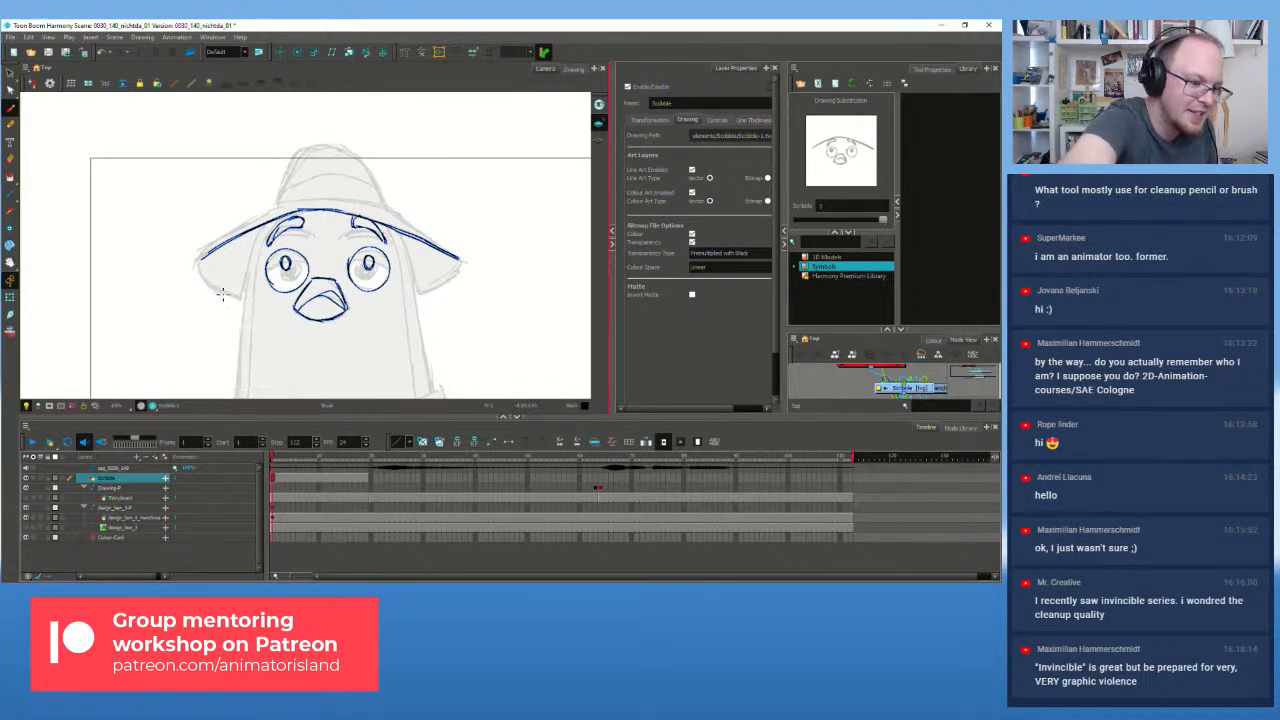
pyautogui.moveTo(202, 268); pyautogui.dragTo(242, 298)
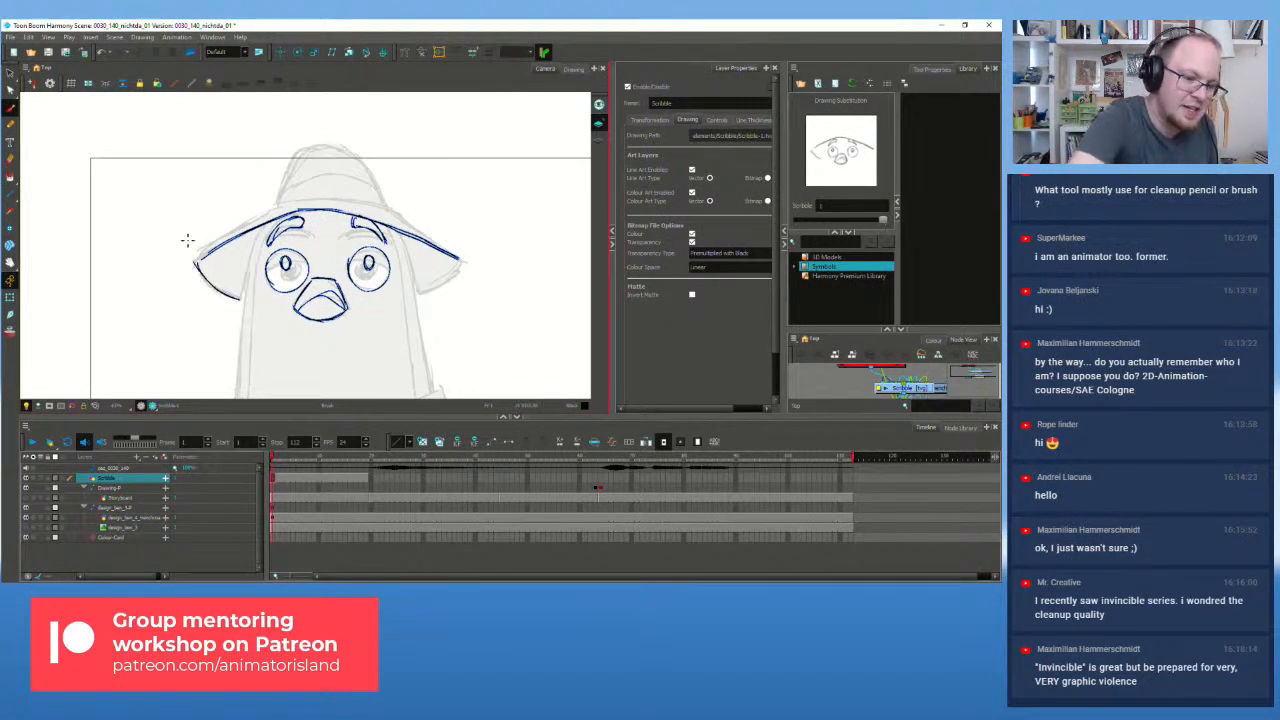
pyautogui.moveTo(417, 294); pyautogui.dragTo(465, 260)
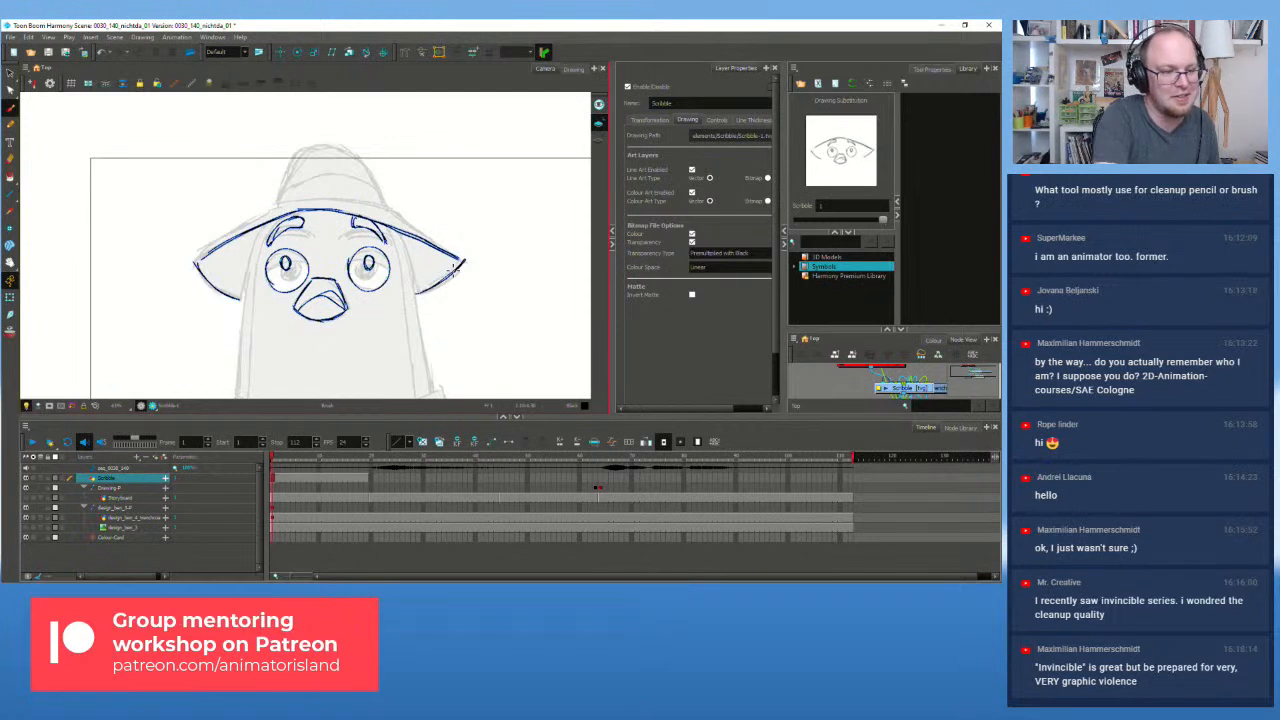
pyautogui.moveTo(202, 258); pyautogui.dragTo(273, 207)
pyautogui.moveTo(386, 210); pyautogui.dragTo(465, 259)
pyautogui.moveTo(386, 210)
pyautogui.mouseDown()
pyautogui.moveTo(467, 261)
pyautogui.moveTo(383, 208)
pyautogui.mouseUp()
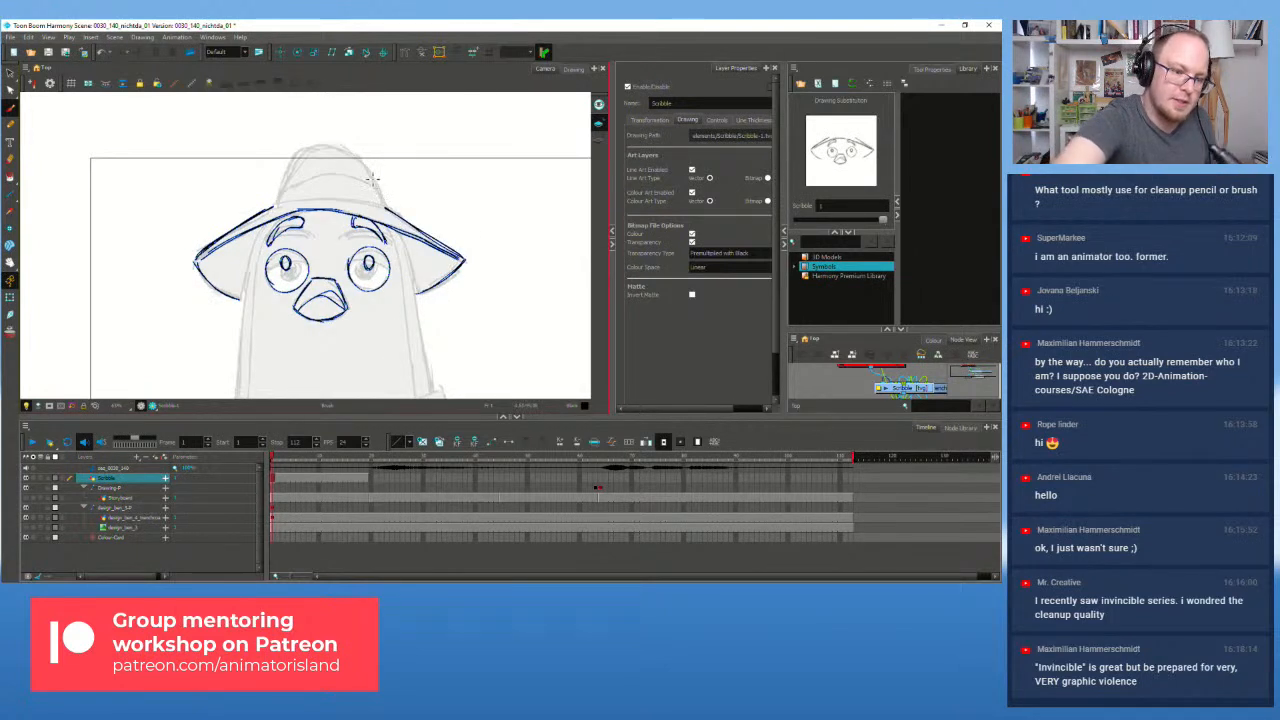
# Step: Ink the hat's base line and both sides of the crown
pyautogui.moveTo(277, 208)
pyautogui.mouseDown()
pyautogui.moveTo(349, 200)
pyautogui.moveTo(301, 199)
pyautogui.moveTo(362, 203)
pyautogui.moveTo(286, 204)
pyautogui.moveTo(396, 212)
pyautogui.mouseUp()
pyautogui.hotkey('ctrl', 'z')
pyautogui.hotkey('ctrl', 'z')
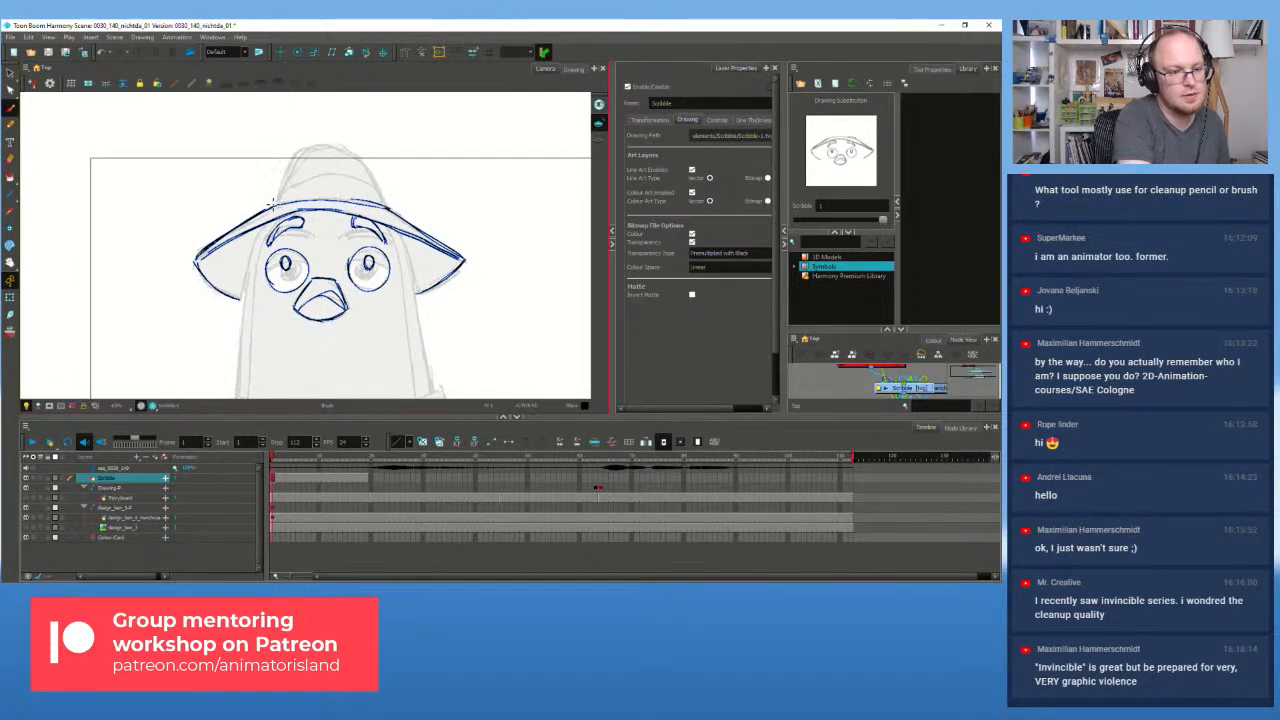
pyautogui.moveTo(276, 204)
pyautogui.mouseDown()
pyautogui.moveTo(341, 166)
pyautogui.moveTo(317, 163)
pyautogui.moveTo(384, 205)
pyautogui.mouseUp()
pyautogui.moveTo(276, 205)
pyautogui.mouseDown()
pyautogui.moveTo(302, 141)
pyautogui.moveTo(347, 146)
pyautogui.moveTo(381, 191)
pyautogui.mouseUp()
pyautogui.hotkey('ctrl', 'z')
pyautogui.hotkey('ctrl', 'z')
pyautogui.moveTo(347, 146); pyautogui.dragTo(381, 190)
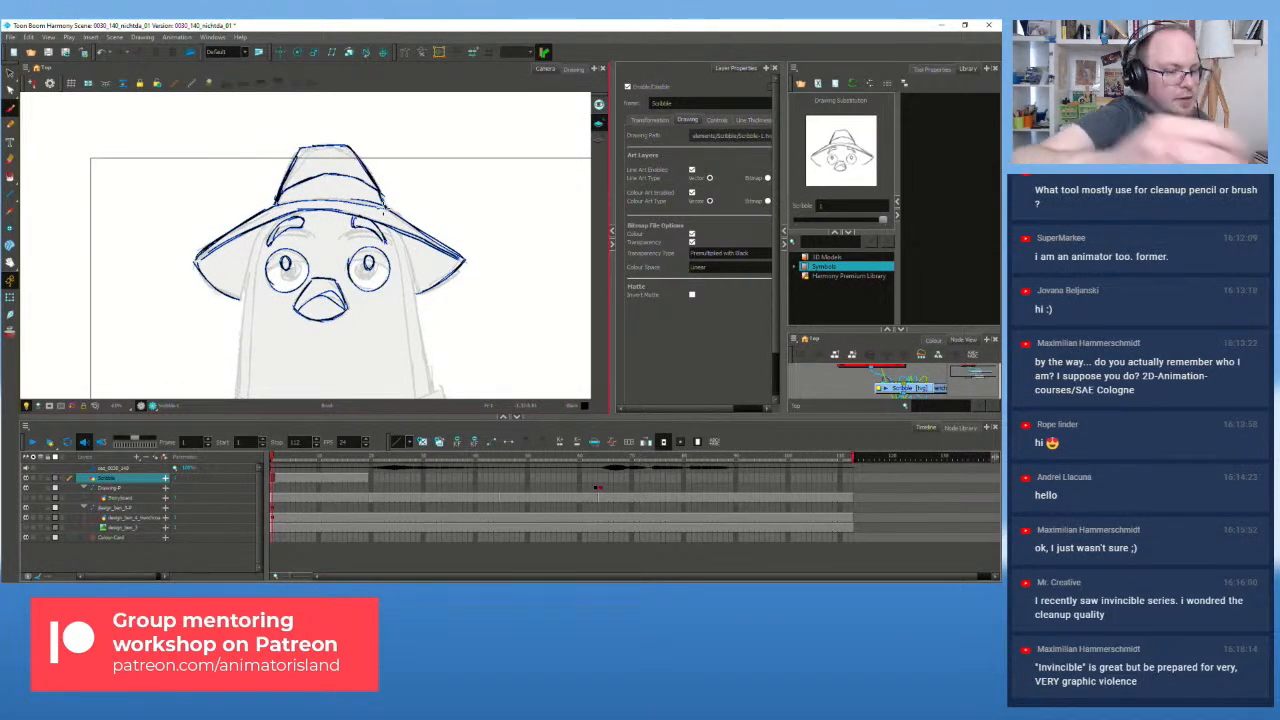
pyautogui.scroll(-2, 370, 228)
# Step: Trace the left and right sides of the pigeon's head in dark blue, redoing the left stroke
pyautogui.moveTo(343, 281); pyautogui.dragTo(349, 227)
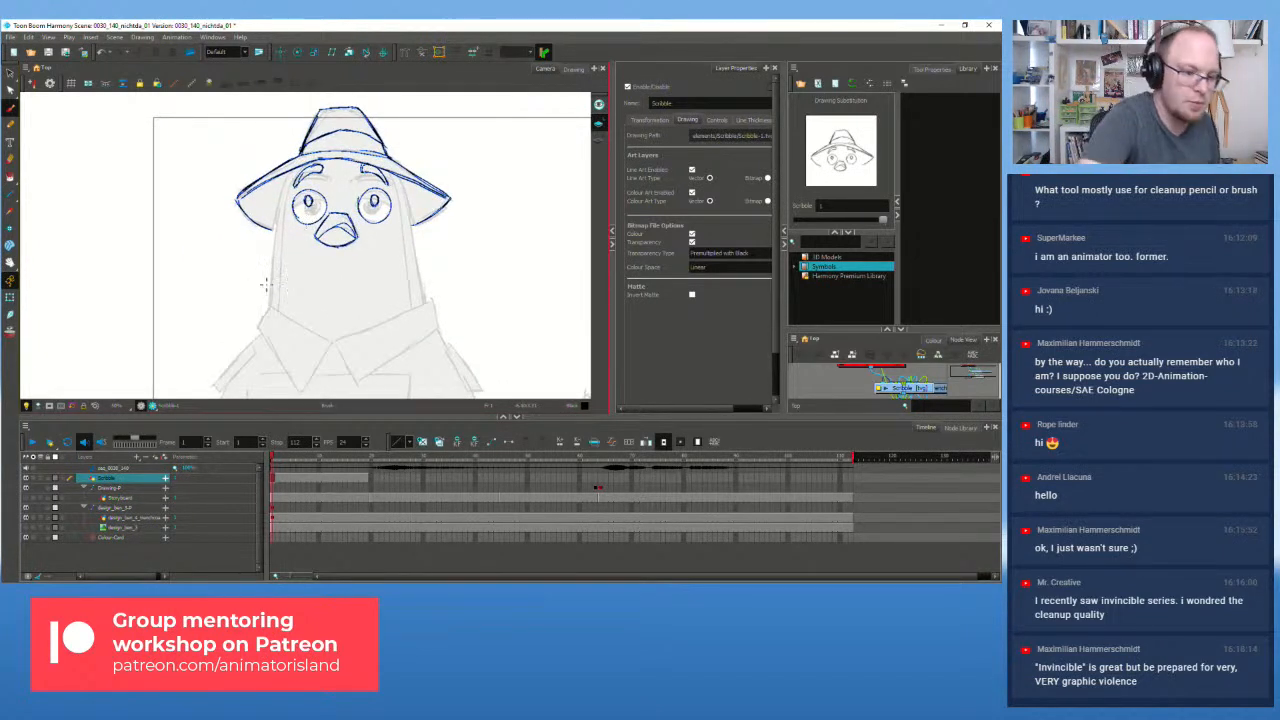
pyautogui.moveTo(270, 307); pyautogui.dragTo(285, 192)
pyautogui.hotkey('ctrl', 'z')
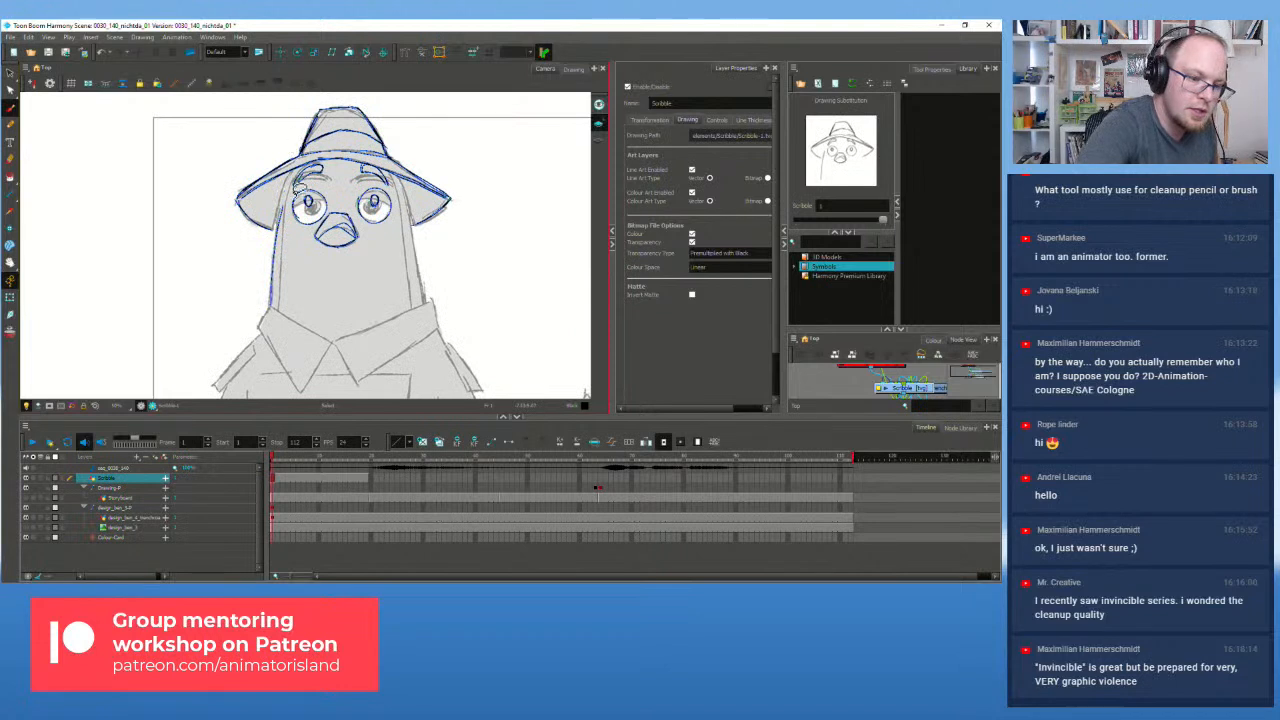
pyautogui.hotkey('ctrl', 'z')
pyautogui.moveTo(270, 305); pyautogui.dragTo(286, 194)
pyautogui.hotkey('ctrl', 'z')
pyautogui.moveTo(271, 304)
pyautogui.mouseDown()
pyautogui.moveTo(279, 219)
pyautogui.moveTo(275, 299)
pyautogui.moveTo(290, 175)
pyautogui.mouseUp()
pyautogui.moveTo(280, 309); pyautogui.dragTo(284, 216)
pyautogui.moveTo(282, 260); pyautogui.dragTo(304, 160)
pyautogui.moveTo(412, 307)
pyautogui.mouseDown()
pyautogui.moveTo(388, 162)
pyautogui.moveTo(422, 280)
pyautogui.mouseUp()
pyautogui.hotkey('ctrl', 'z')
pyautogui.moveTo(411, 230); pyautogui.dragTo(426, 304)
# Step: Ink the neck line and the pointed collar lines, retrying the upper collar stroke several times
pyautogui.moveTo(273, 309); pyautogui.dragTo(331, 342)
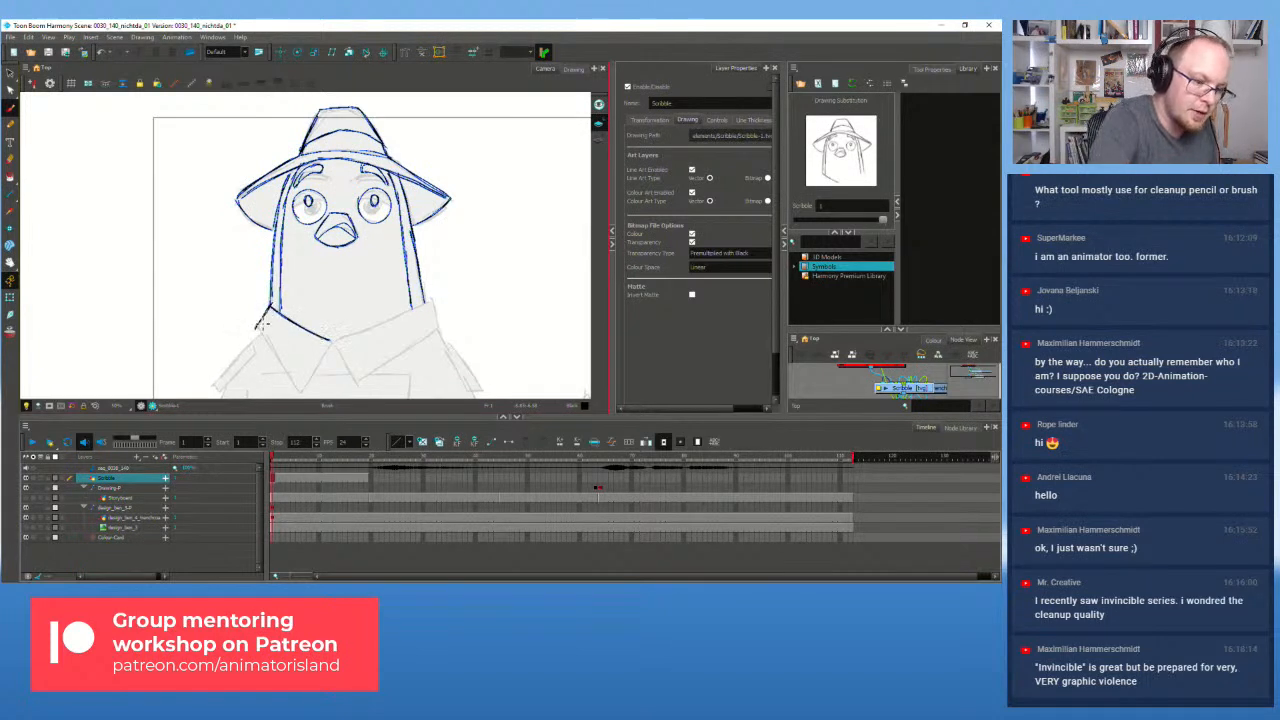
pyautogui.moveTo(257, 321)
pyautogui.mouseDown()
pyautogui.moveTo(298, 387)
pyautogui.moveTo(284, 372)
pyautogui.moveTo(314, 367)
pyautogui.moveTo(304, 394)
pyautogui.moveTo(335, 345)
pyautogui.moveTo(312, 384)
pyautogui.moveTo(343, 368)
pyautogui.moveTo(339, 349)
pyautogui.moveTo(366, 386)
pyautogui.moveTo(408, 350)
pyautogui.mouseUp()
pyautogui.hotkey('ctrl', 'z')
pyautogui.moveTo(358, 384); pyautogui.dragTo(438, 328)
pyautogui.moveTo(333, 342); pyautogui.dragTo(408, 313)
pyautogui.hotkey('ctrl', 'z')
pyautogui.moveTo(334, 341); pyautogui.dragTo(397, 315)
pyautogui.hotkey('ctrl', 'z')
pyautogui.moveTo(340, 345); pyautogui.dragTo(400, 316)
pyautogui.hotkey('ctrl', 'z')
pyautogui.moveTo(334, 341)
pyautogui.mouseDown()
pyautogui.moveTo(431, 304)
pyautogui.moveTo(330, 365)
pyautogui.moveTo(336, 342)
pyautogui.moveTo(433, 301)
pyautogui.moveTo(340, 344)
pyautogui.moveTo(431, 301)
pyautogui.mouseUp()
pyautogui.hotkey('ctrl', 'z')
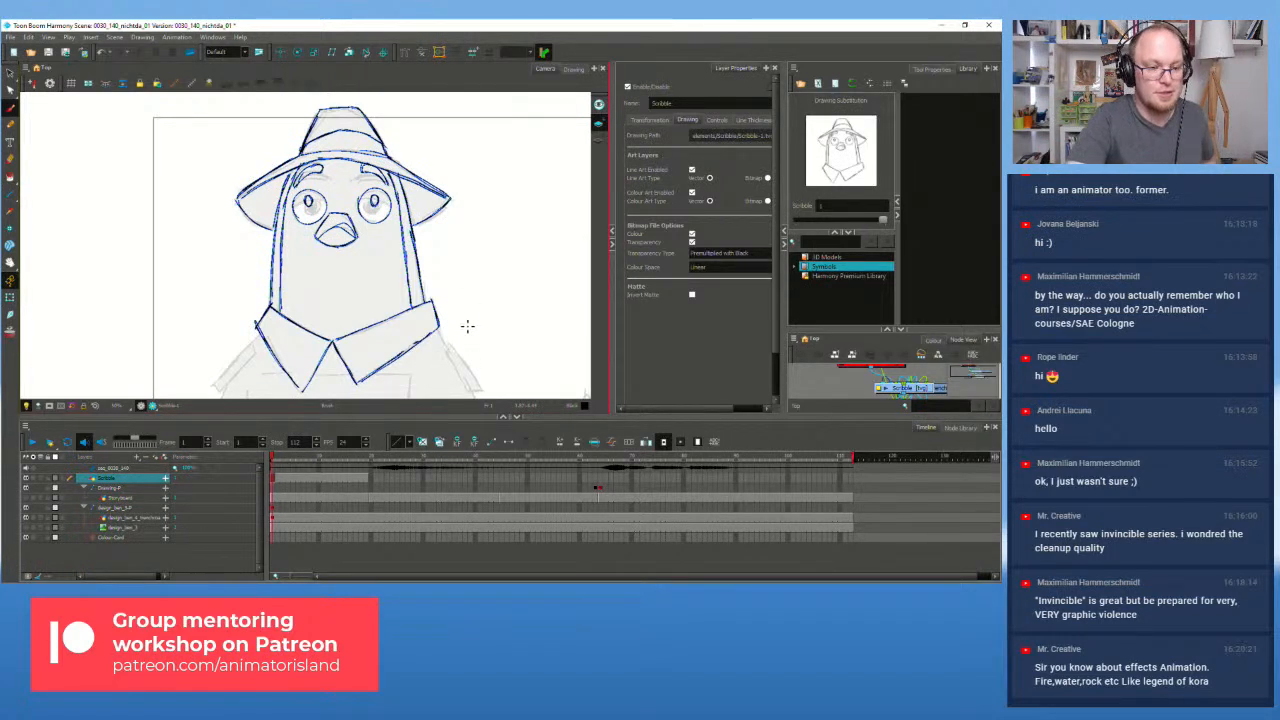
# Step: Ink the right shoulder strap edge, hem and coat side lines below it
pyautogui.moveTo(464, 325)
pyautogui.mouseDown()
pyautogui.moveTo(452, 278)
pyautogui.moveTo(438, 313)
pyautogui.moveTo(428, 291)
pyautogui.moveTo(469, 343)
pyautogui.mouseUp()
pyautogui.hotkey('ctrl', 'z')
pyautogui.moveTo(439, 299)
pyautogui.mouseDown()
pyautogui.moveTo(470, 345)
pyautogui.moveTo(452, 345)
pyautogui.moveTo(434, 301)
pyautogui.moveTo(453, 343)
pyautogui.mouseUp()
pyautogui.moveTo(431, 299); pyautogui.dragTo(432, 298)
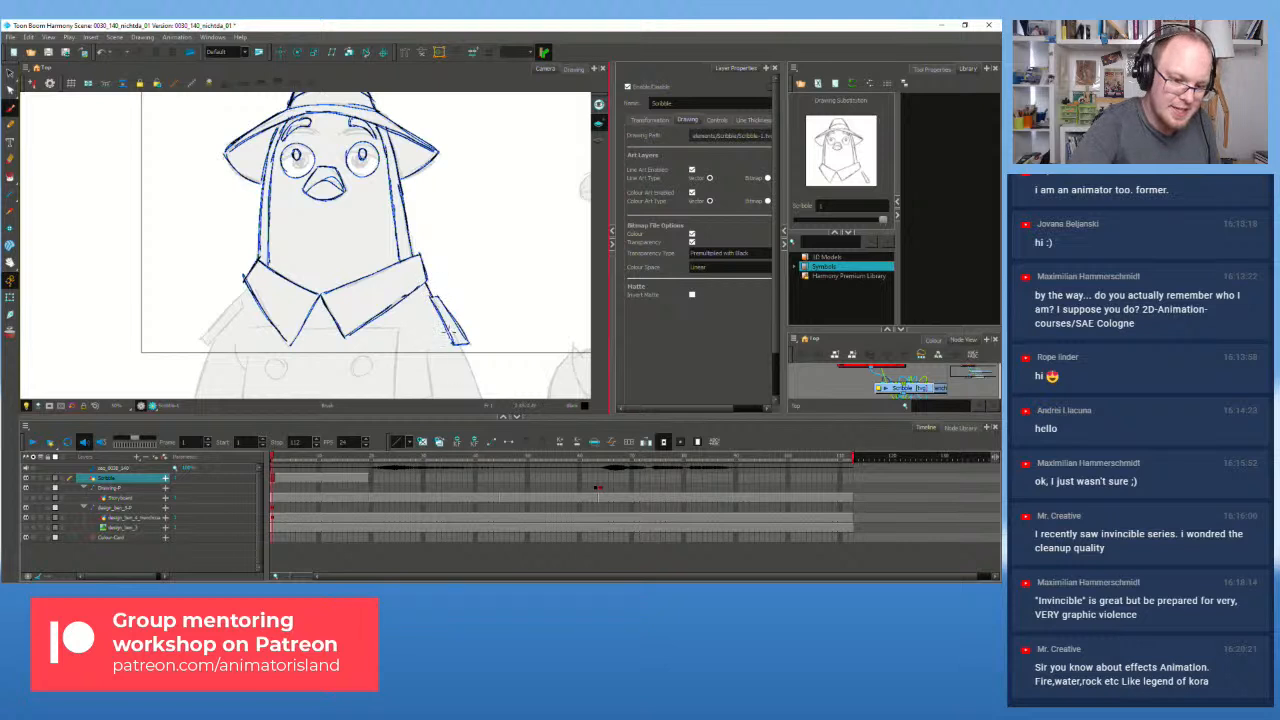
pyautogui.moveTo(462, 346)
pyautogui.mouseDown()
pyautogui.moveTo(473, 390)
pyautogui.moveTo(428, 350)
pyautogui.moveTo(433, 395)
pyautogui.mouseUp()
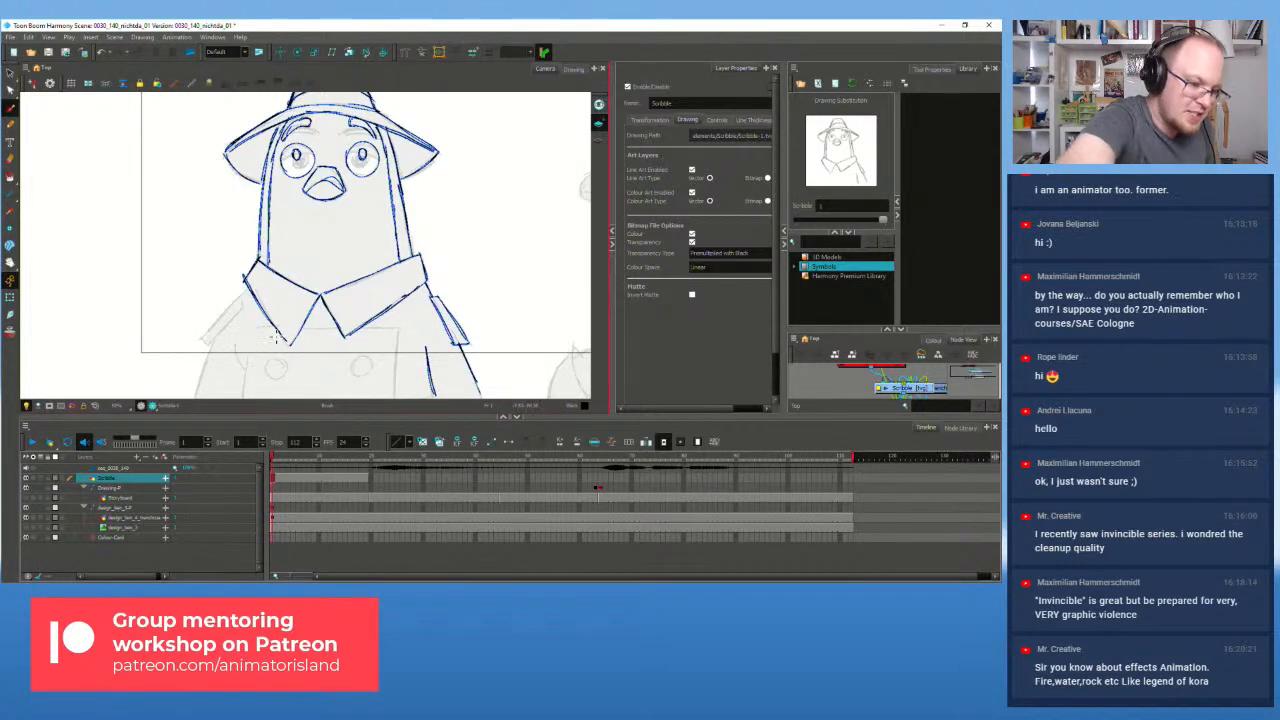
# Step: Ink under the collar's left end, try the coat buttons, and trace the left coat edge and shoulder strap
pyautogui.moveTo(251, 327)
pyautogui.mouseDown()
pyautogui.moveTo(394, 329)
pyautogui.moveTo(396, 398)
pyautogui.moveTo(368, 358)
pyautogui.moveTo(360, 376)
pyautogui.moveTo(366, 358)
pyautogui.mouseUp()
pyautogui.hotkey('ctrl', 'z')
pyautogui.moveTo(368, 368); pyautogui.dragTo(358, 376)
pyautogui.hotkey('ctrl', 'z')
pyautogui.hotkey('ctrl', 'z')
pyautogui.moveTo(265, 371)
pyautogui.mouseDown()
pyautogui.moveTo(284, 361)
pyautogui.moveTo(288, 375)
pyautogui.moveTo(270, 356)
pyautogui.moveTo(243, 397)
pyautogui.mouseUp()
pyautogui.hotkey('ctrl', 'z')
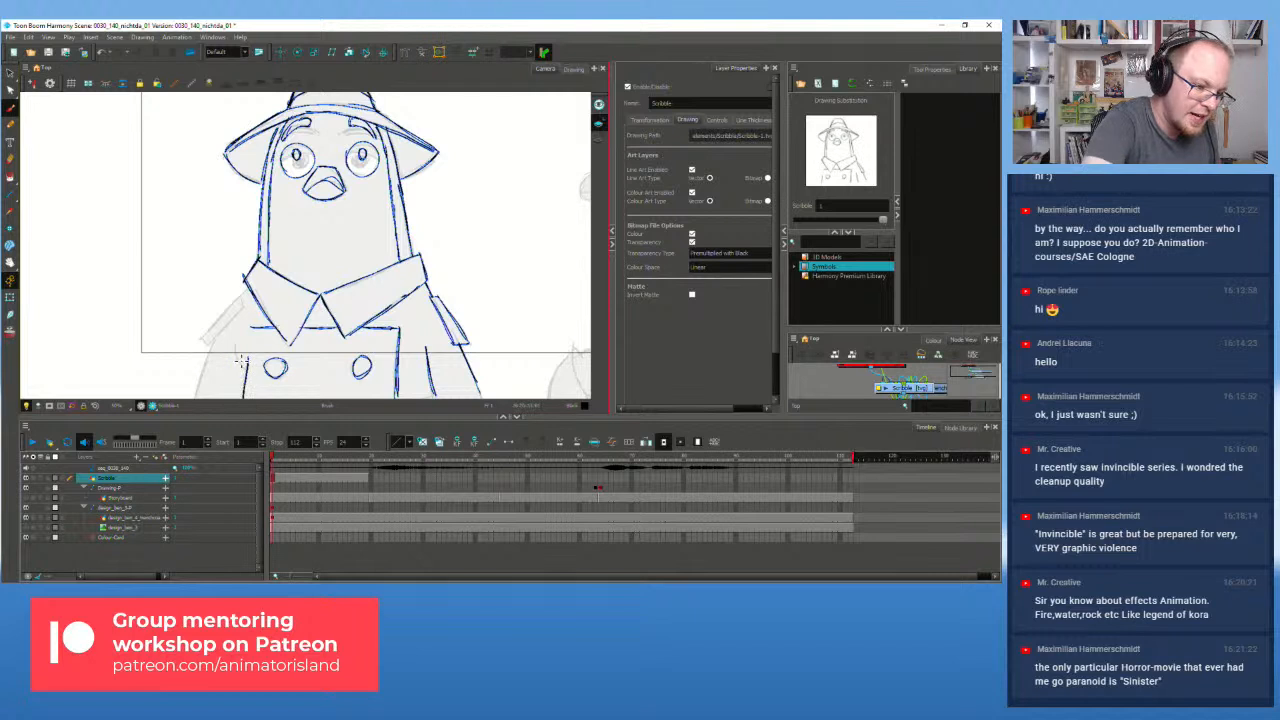
pyautogui.moveTo(235, 343)
pyautogui.mouseDown()
pyautogui.moveTo(243, 357)
pyautogui.moveTo(197, 398)
pyautogui.mouseUp()
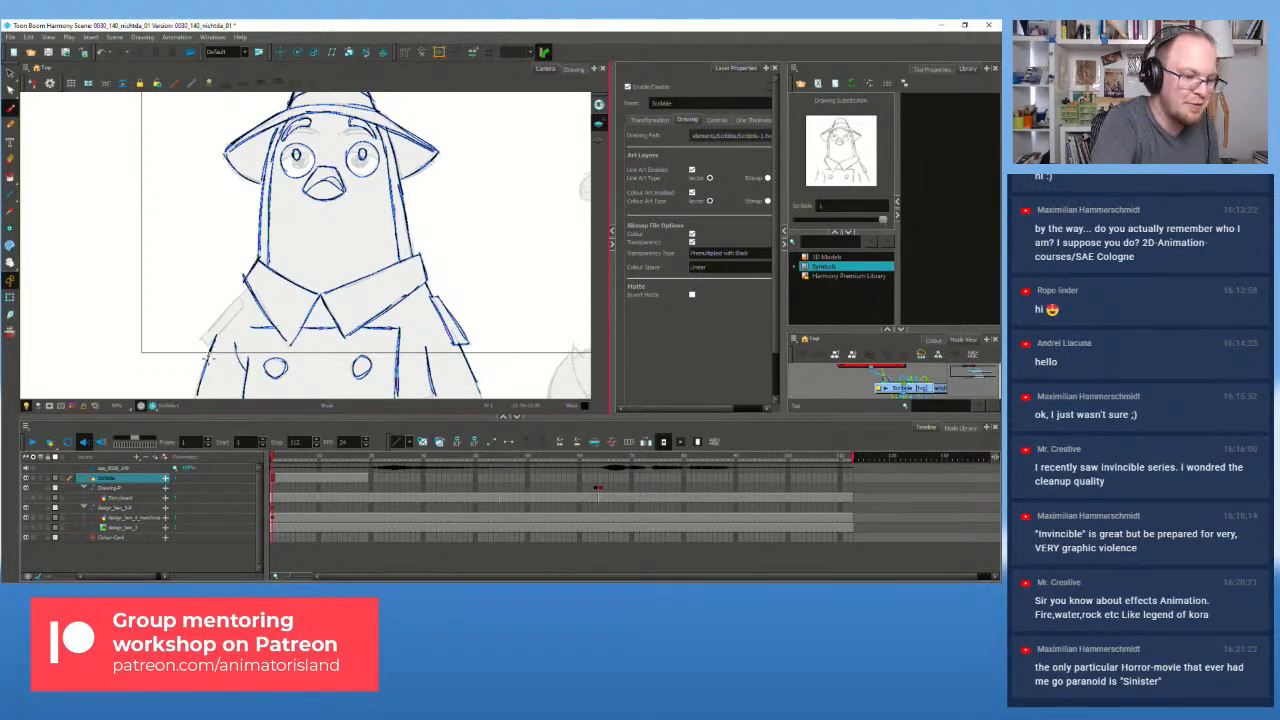
pyautogui.moveTo(204, 335)
pyautogui.mouseDown()
pyautogui.moveTo(207, 345)
pyautogui.moveTo(243, 310)
pyautogui.moveTo(243, 294)
pyautogui.mouseUp()
pyautogui.scroll(-1, 392, 210)
pyautogui.scroll(1, 390, 211)
pyautogui.moveTo(379, 216); pyautogui.dragTo(429, 278)
pyautogui.scroll(1, 340, 220)
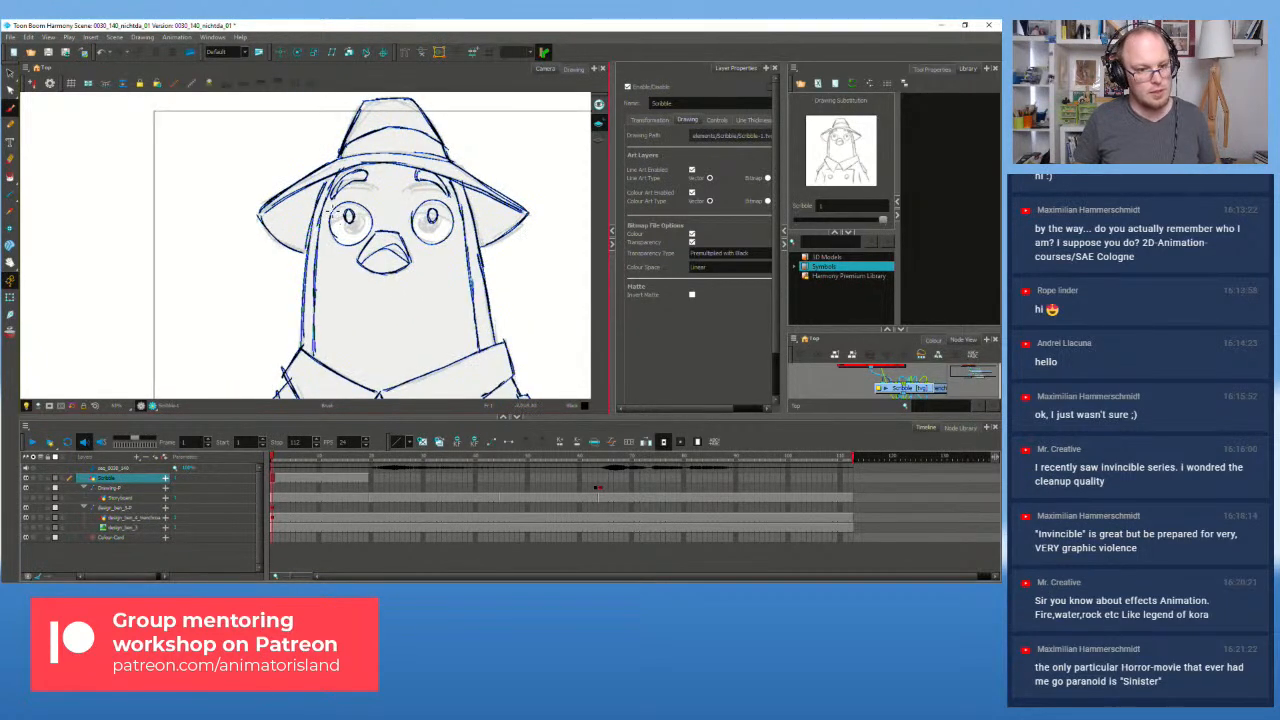
# Step: Toggle the blue rough sketch and line-art layers to compare the inking against the sketch
pyautogui.click(27, 505)
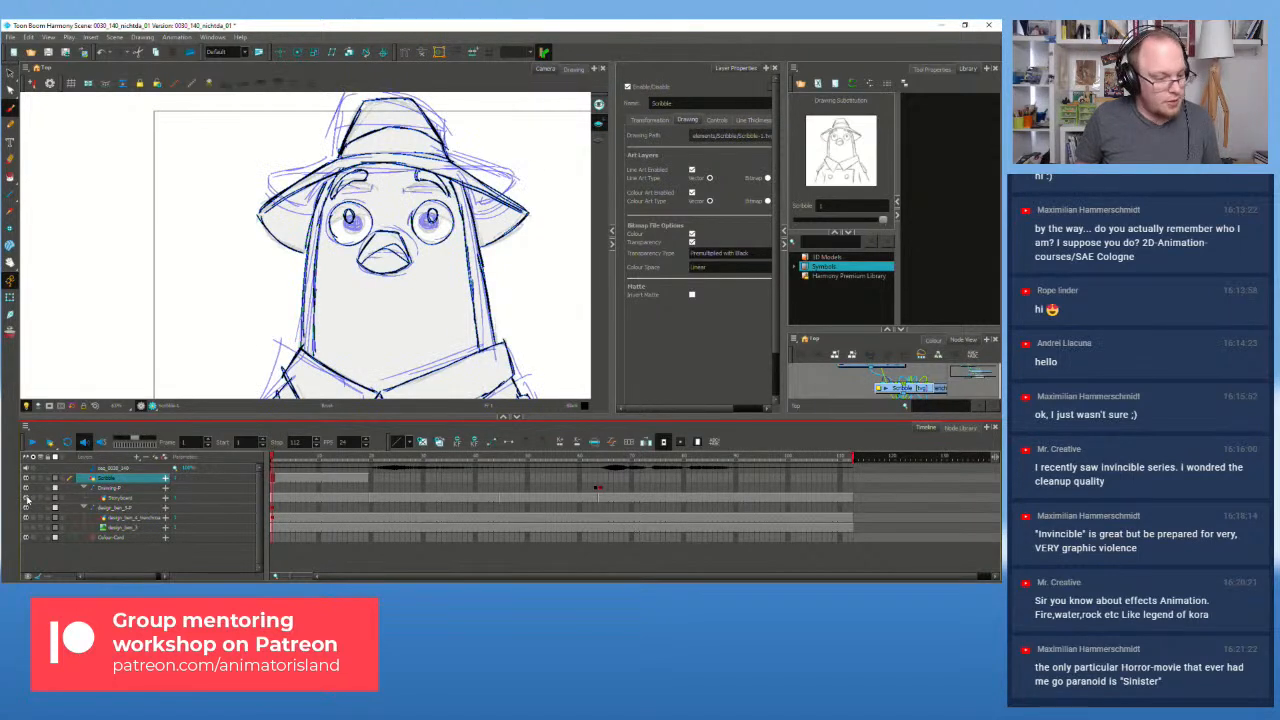
pyautogui.click(27, 480)
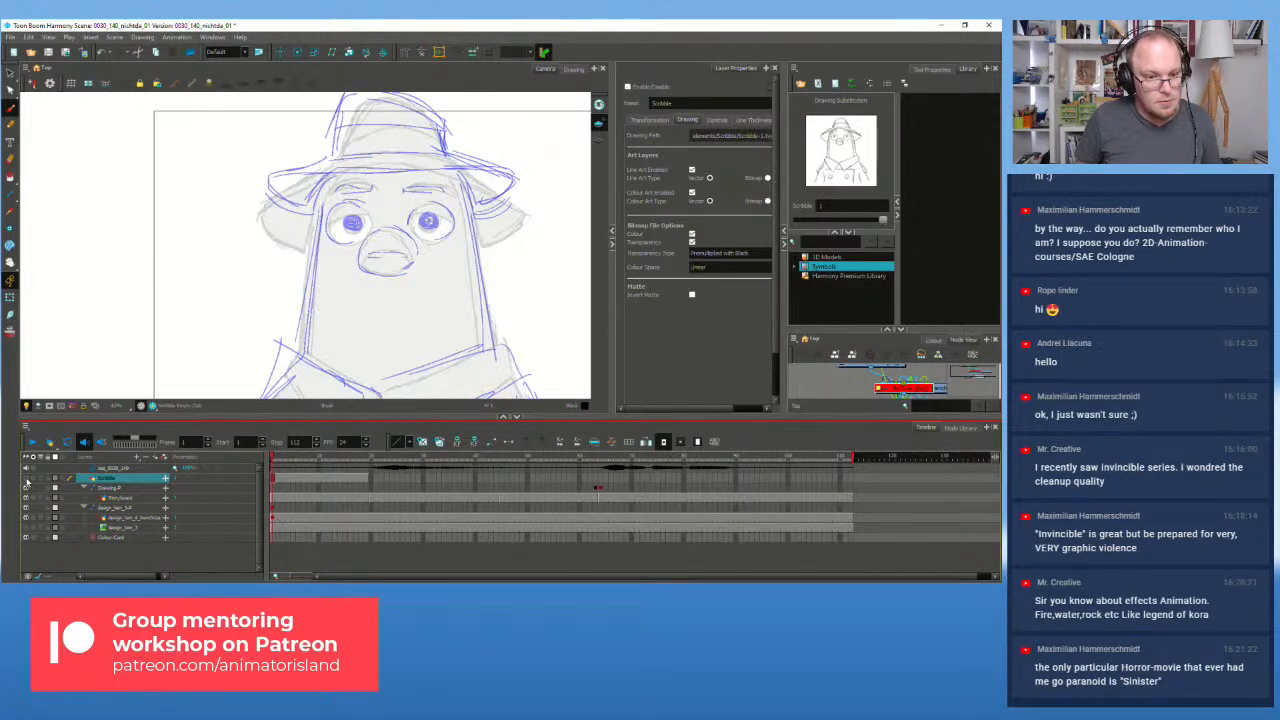
pyautogui.click(27, 480)
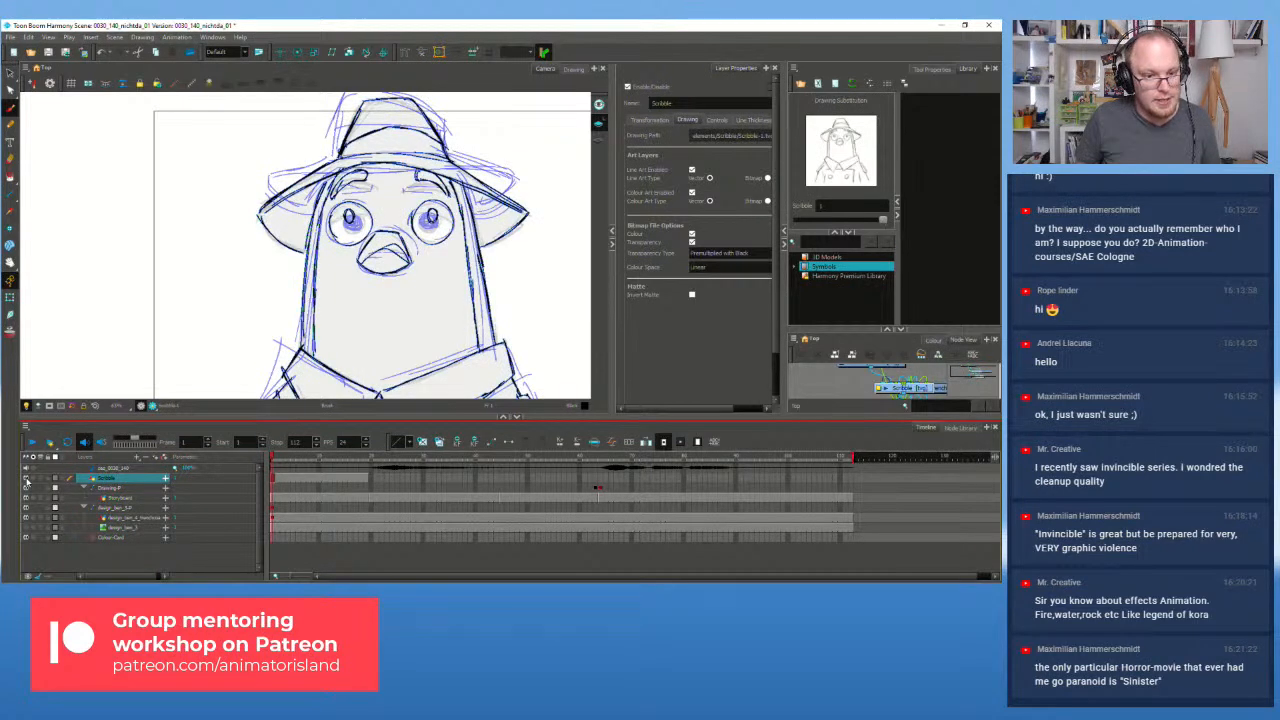
pyautogui.click(27, 480)
pyautogui.click(27, 480)
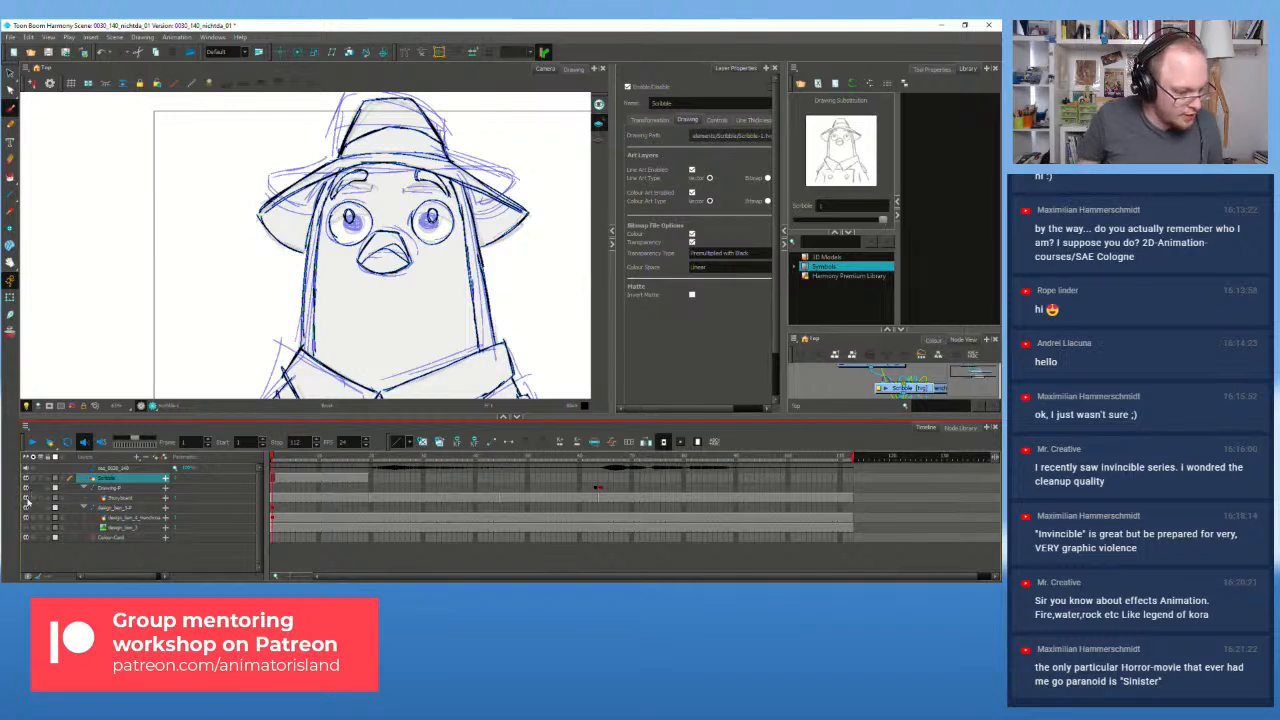
pyautogui.click(27, 507)
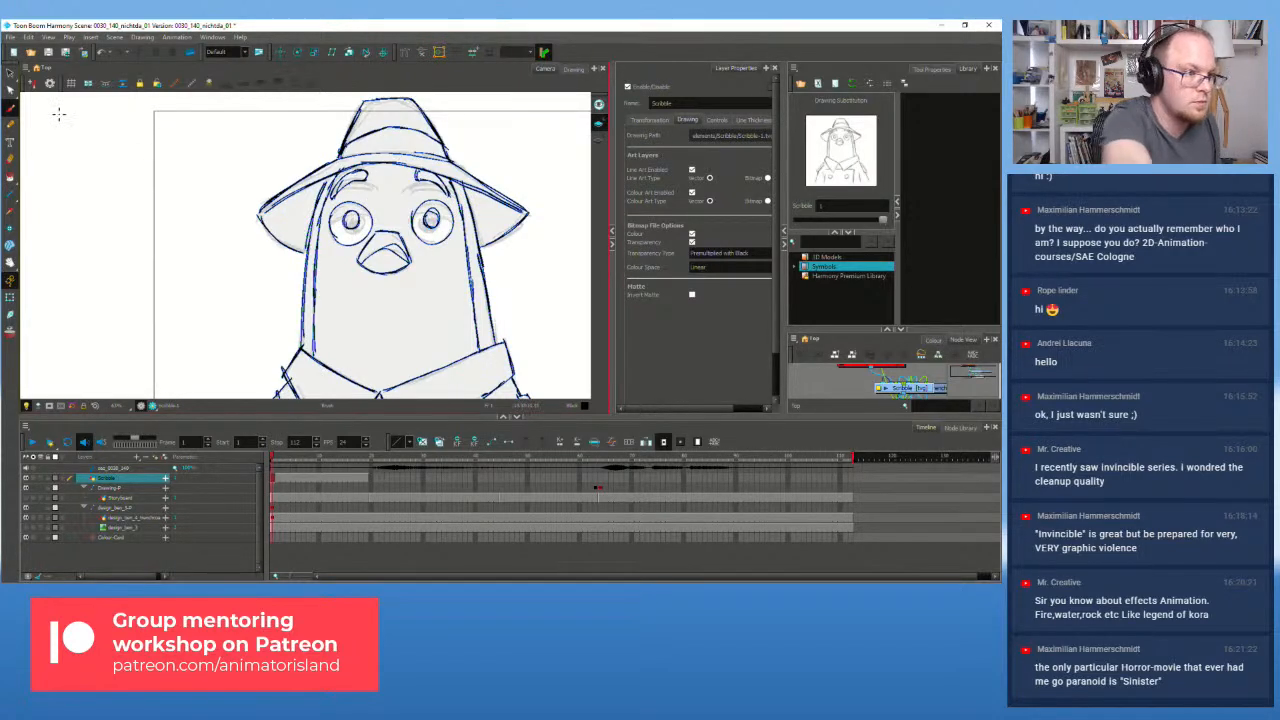
# Step: Select the eyebrow strokes on the grey design drawing and delete them
pyautogui.click(10, 74)
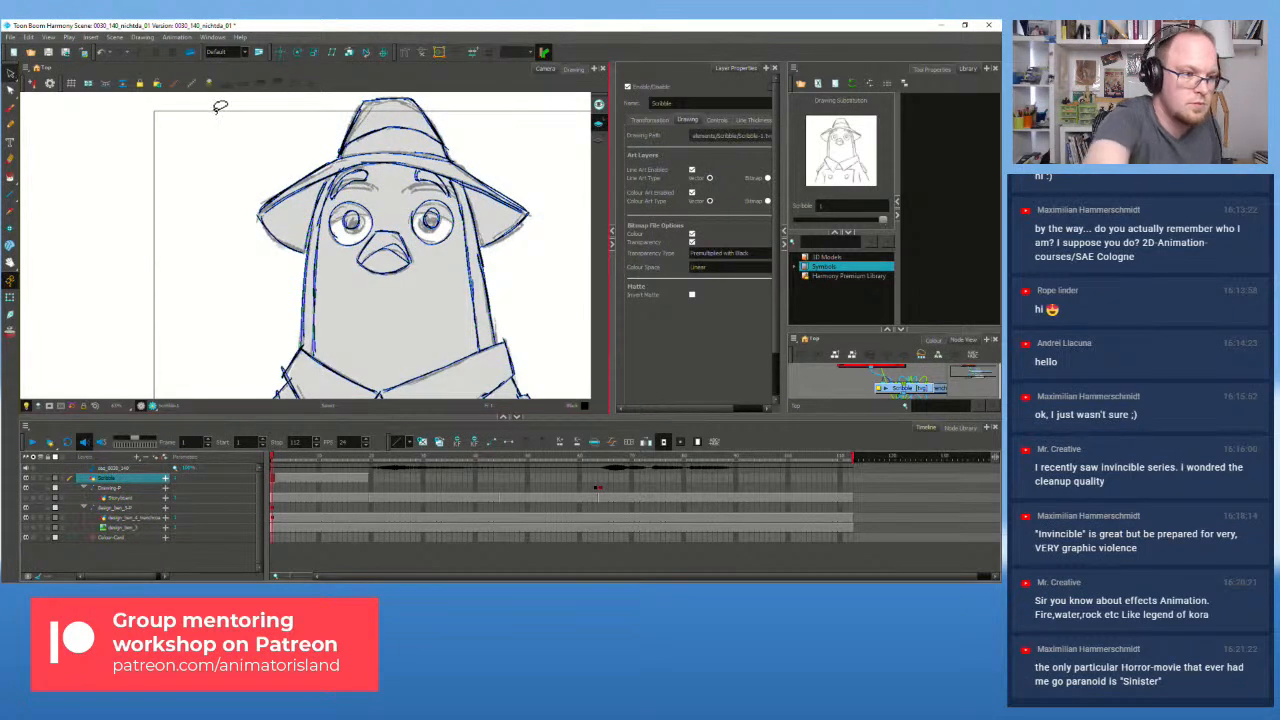
pyautogui.click(358, 178)
pyautogui.press('Delete')
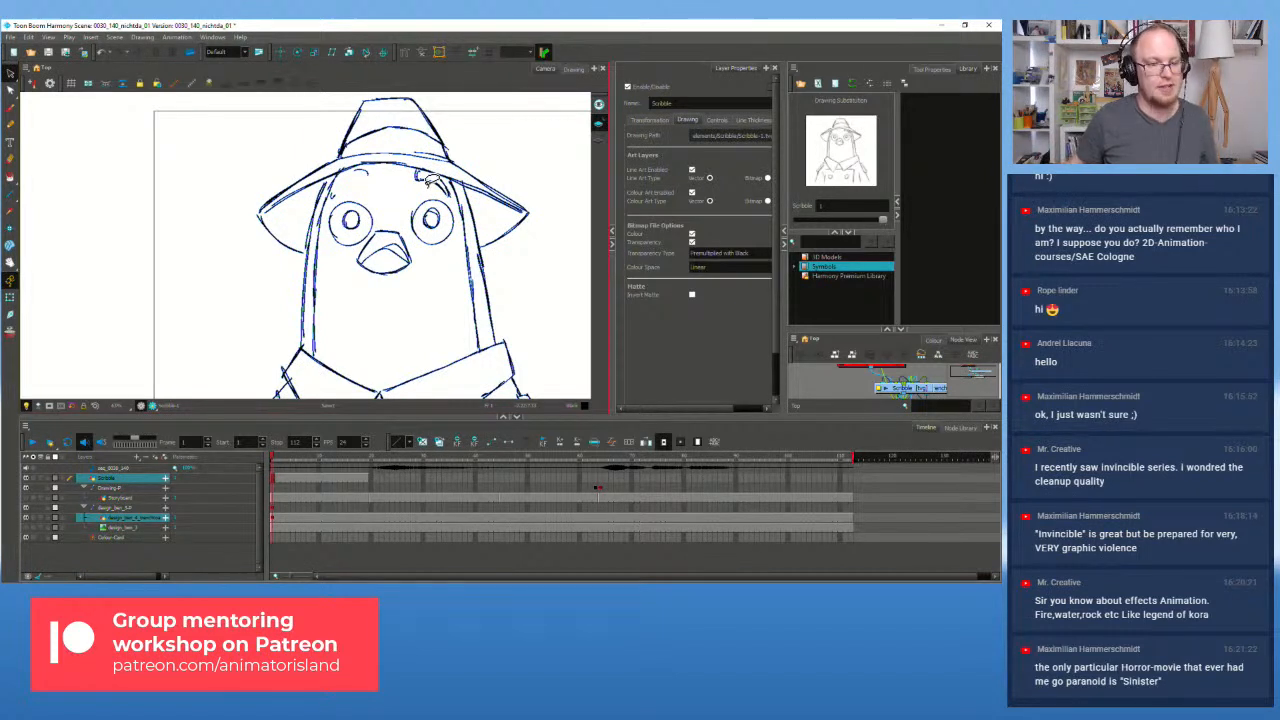
# Step: Restore the deleted reference strokes and undo an accidental move of the design drawing
pyautogui.hotkey('ctrl', 'z')
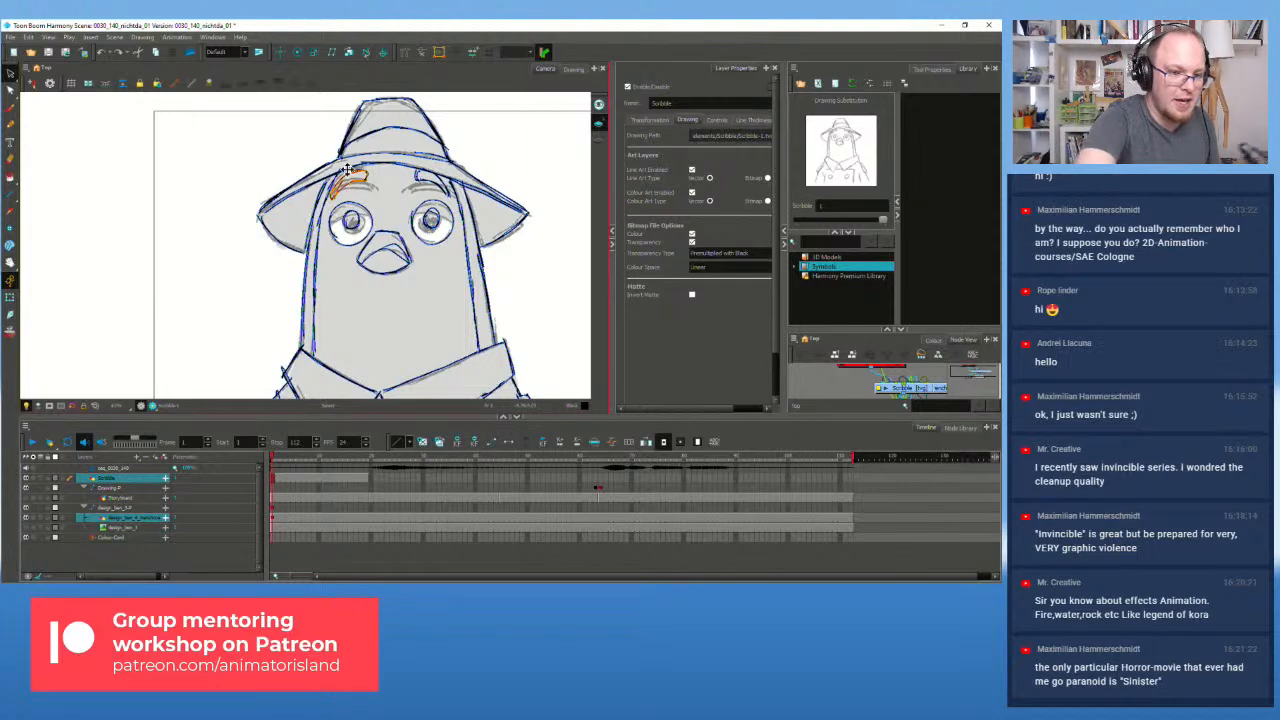
pyautogui.moveTo(411, 210); pyautogui.dragTo(500, 308)
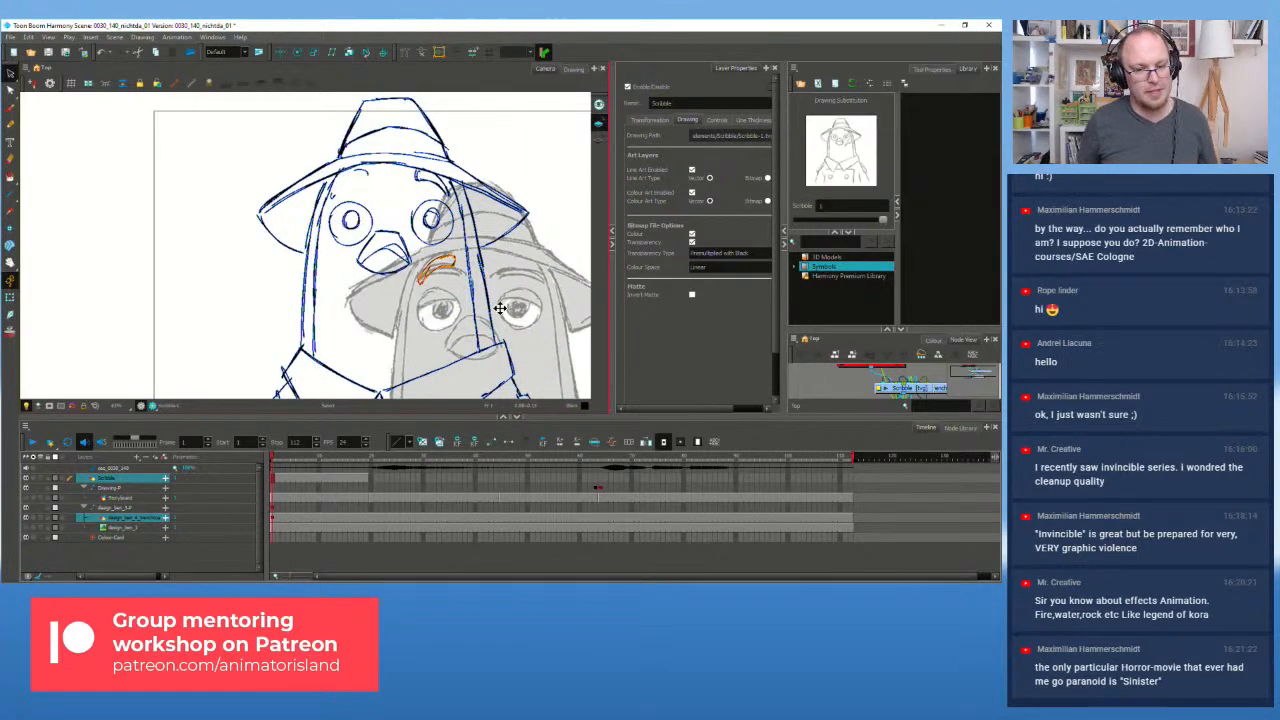
pyautogui.hotkey('ctrl', 'z')
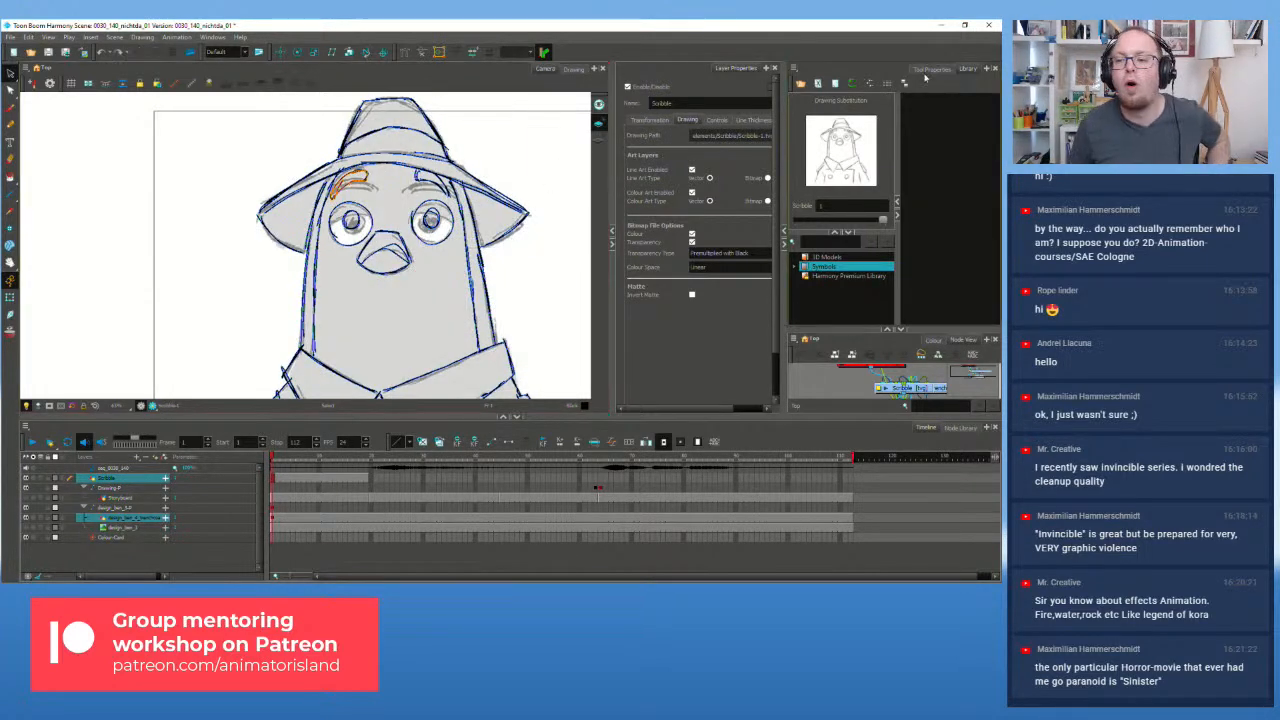
# Step: Limit selection to the current drawing, then select and delete the stray left eyebrow stroke
pyautogui.click(931, 69)
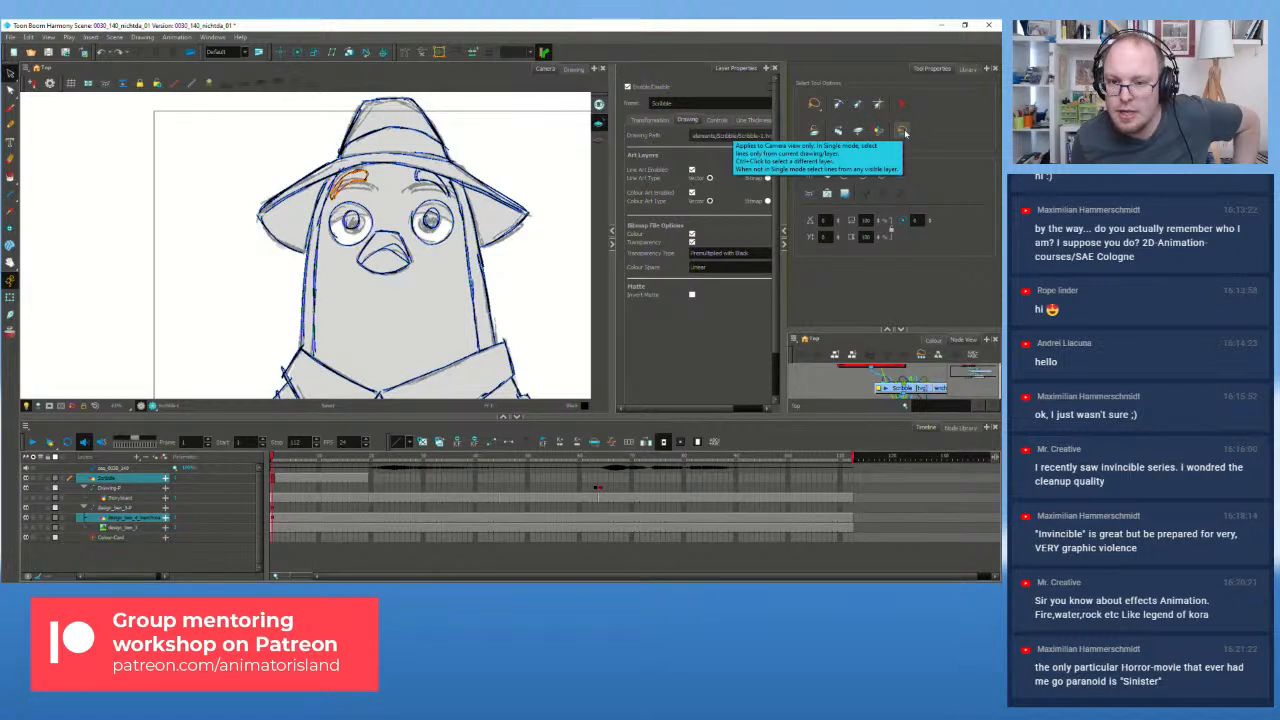
pyautogui.click(902, 130)
pyautogui.click(384, 176)
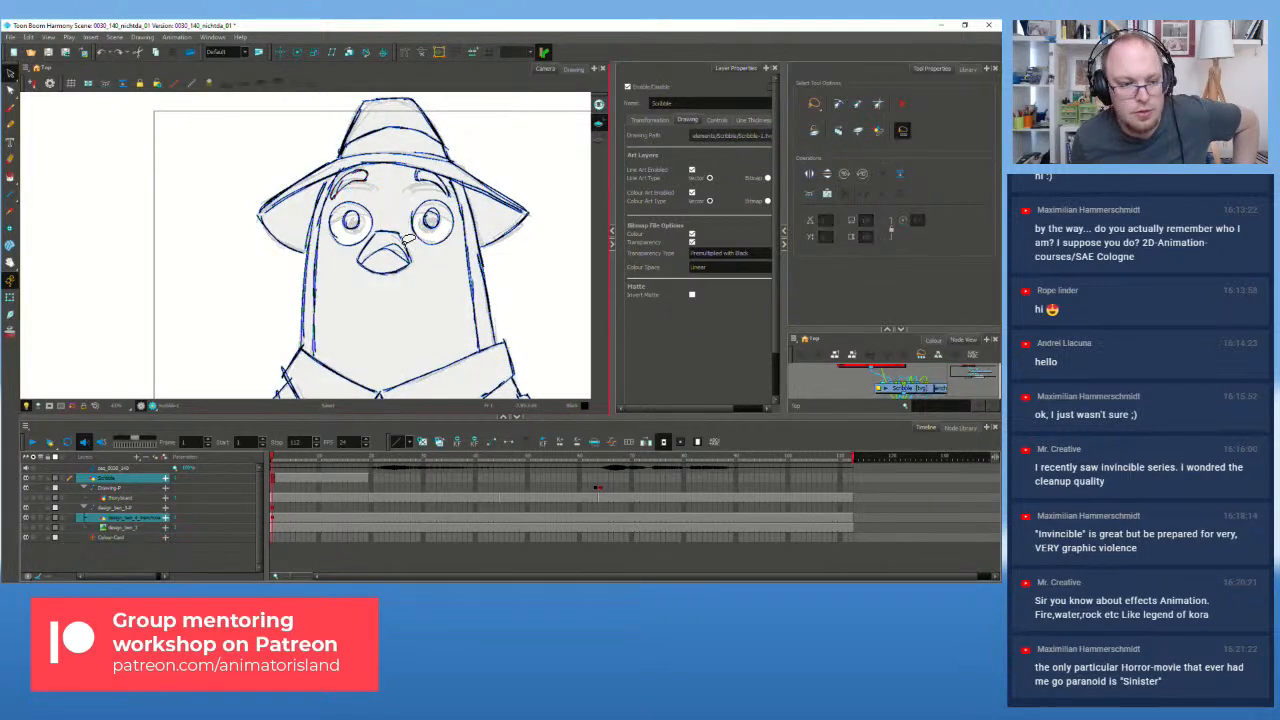
pyautogui.click(382, 176)
pyautogui.click(380, 176)
pyautogui.moveTo(380, 176)
pyautogui.mouseDown()
pyautogui.moveTo(345, 172)
pyautogui.moveTo(338, 196)
pyautogui.moveTo(405, 170)
pyautogui.moveTo(378, 172)
pyautogui.mouseUp()
pyautogui.press('Delete')
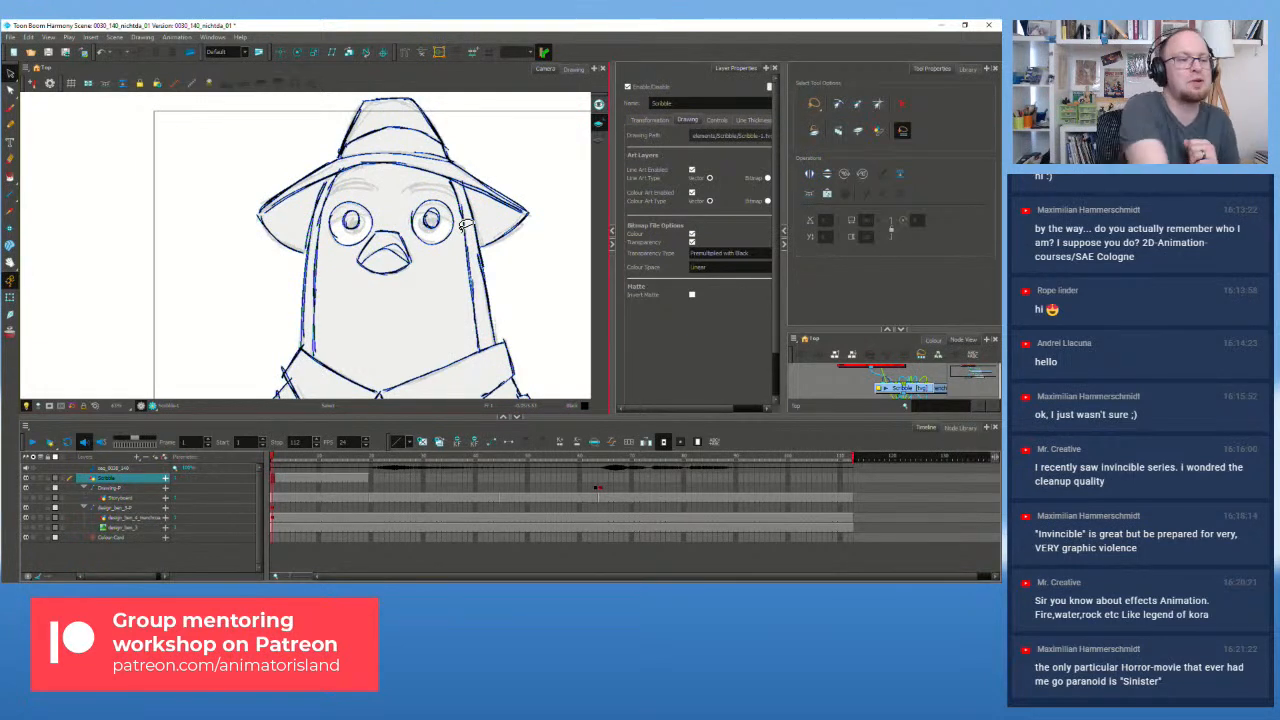
# Step: Switch to the vector Brush tool for drawing
pyautogui.click(10, 107)
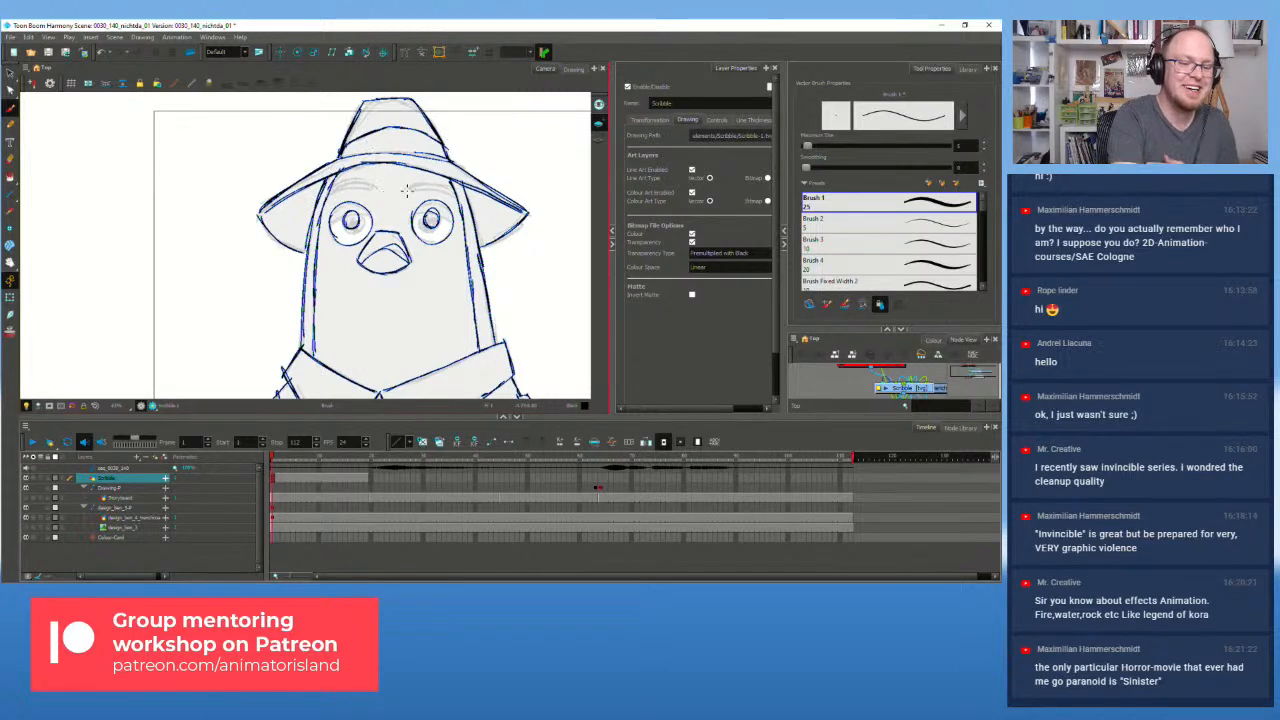
pyautogui.click(27, 500)
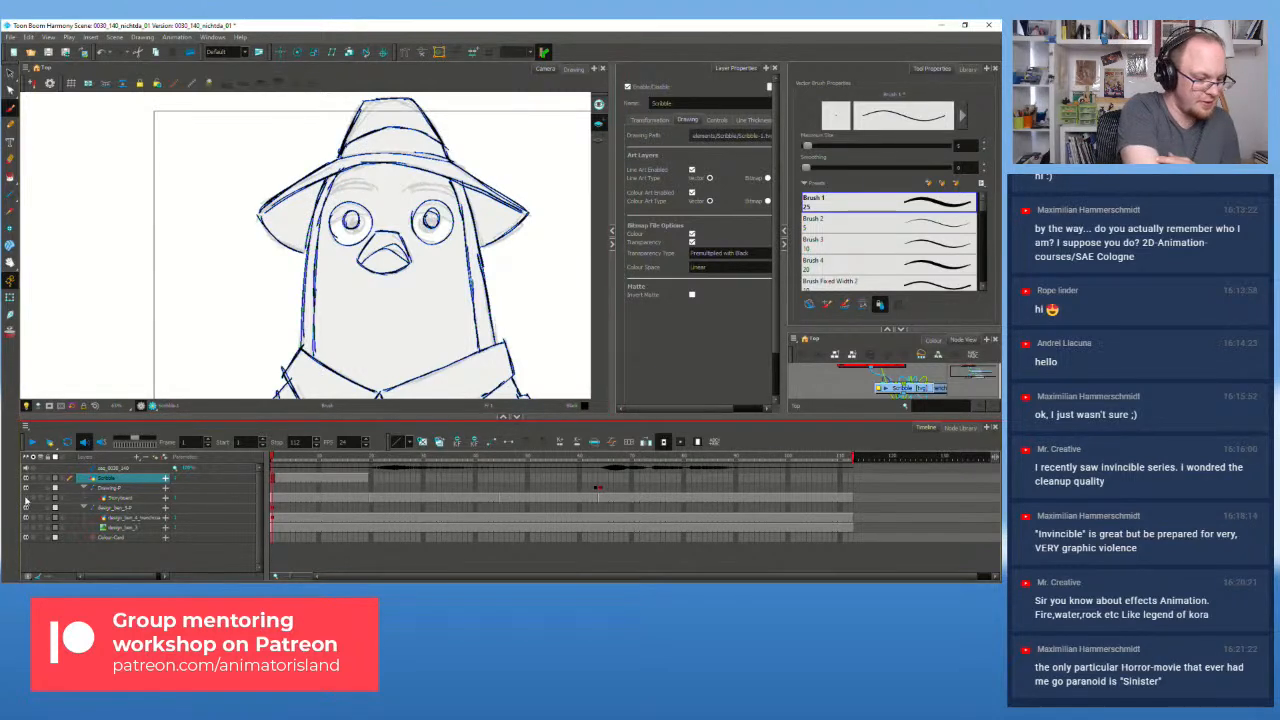
pyautogui.click(28, 505)
pyautogui.moveTo(335, 191)
pyautogui.mouseDown()
pyautogui.moveTo(416, 191)
pyautogui.moveTo(409, 182)
pyautogui.moveTo(455, 196)
pyautogui.moveTo(412, 187)
pyautogui.mouseUp()
pyautogui.hotkey('ctrl', 'z')
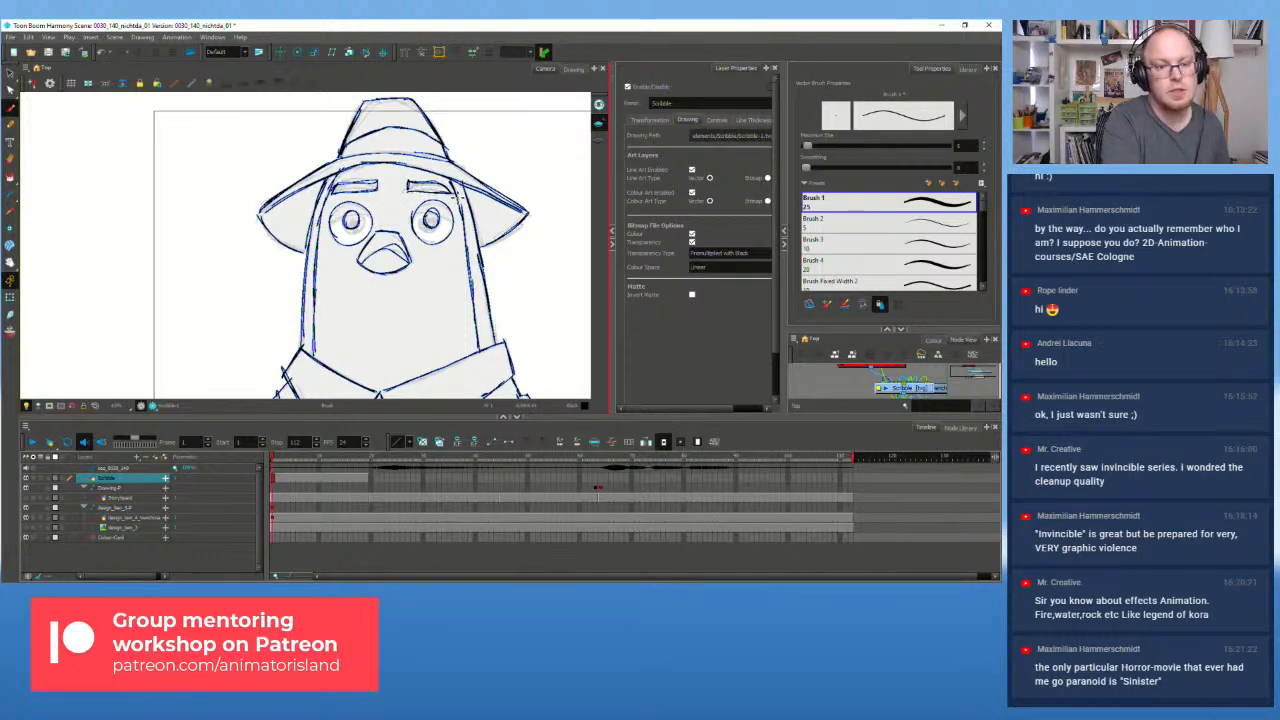
pyautogui.scroll(-5, 365, 288)
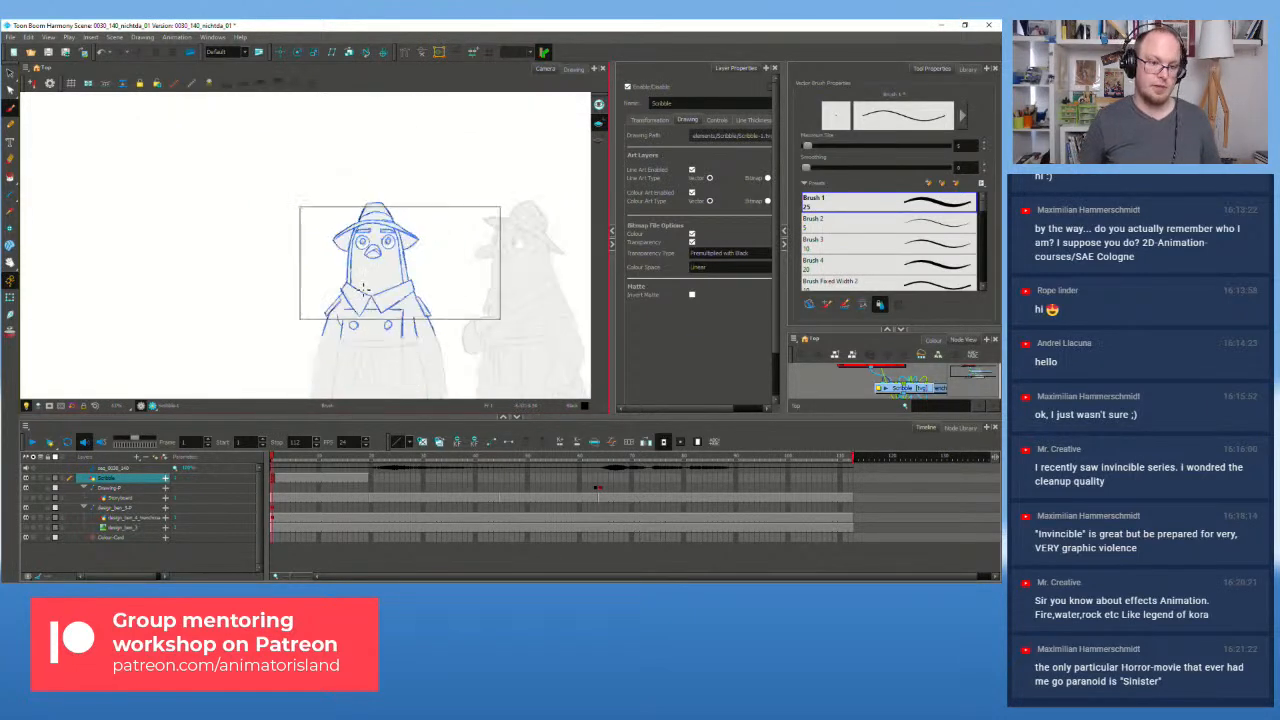
pyautogui.scroll(3, 365, 288)
pyautogui.scroll(-1, 370, 312)
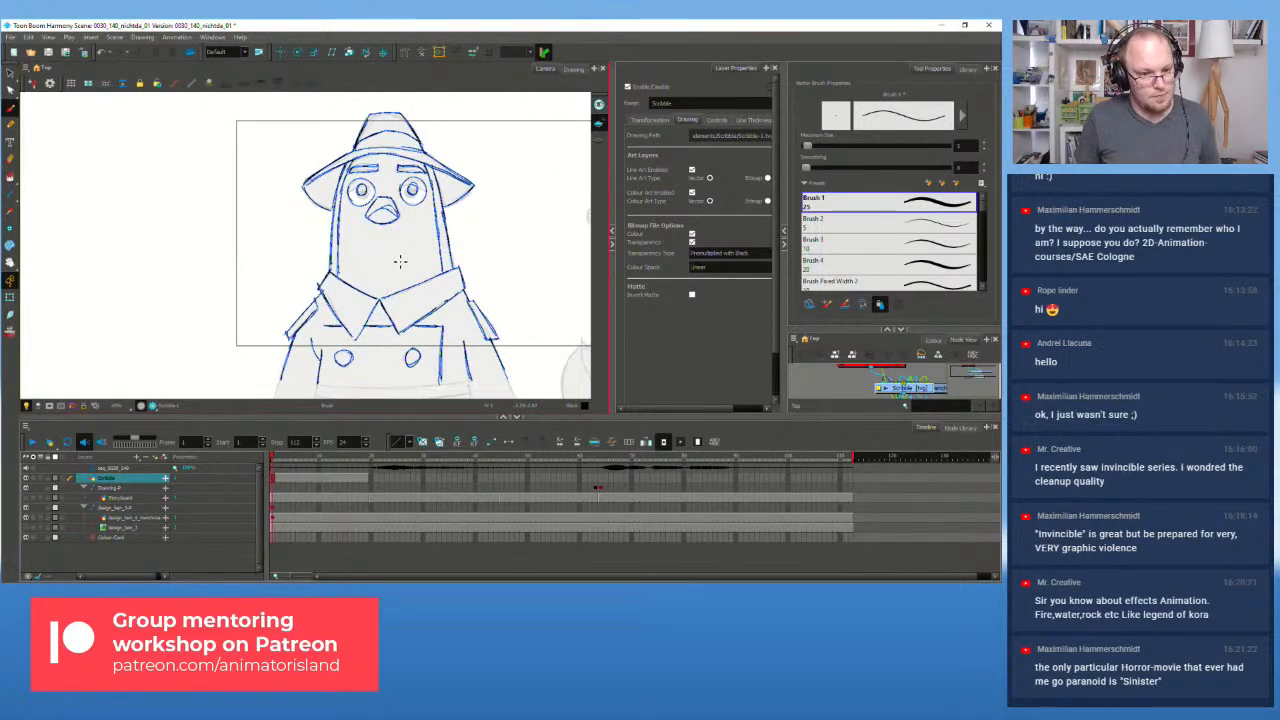
pyautogui.scroll(1, 405, 255)
pyautogui.scroll(1, 400, 278)
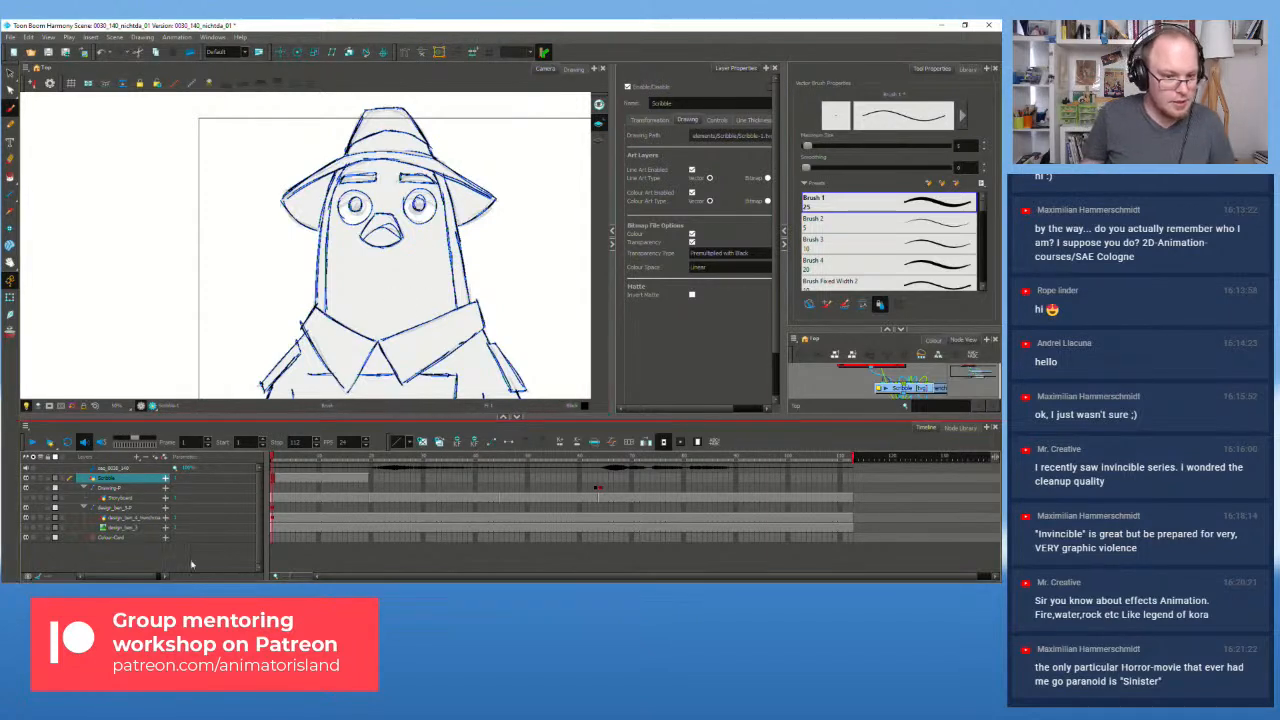
pyautogui.click(285, 480)
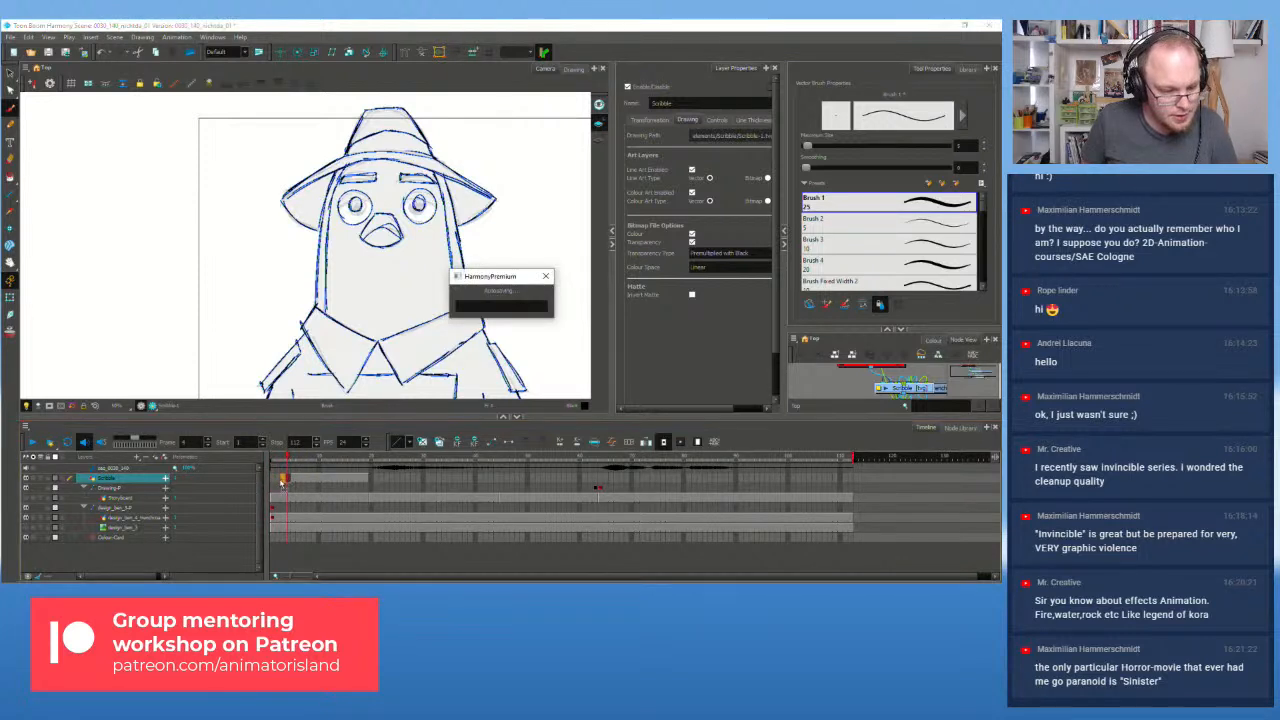
# Step: Move to an empty frame on the Scribble layer and turn on Onion Skin
pyautogui.click(278, 484)
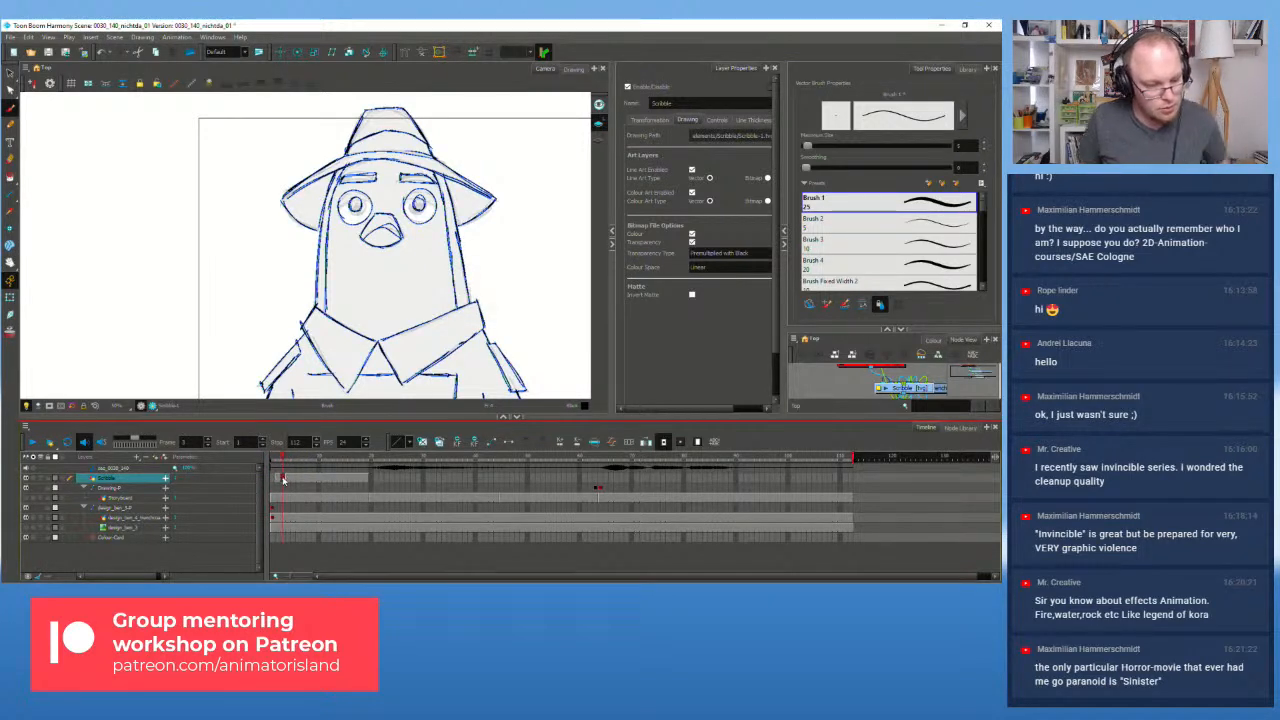
pyautogui.click(290, 481)
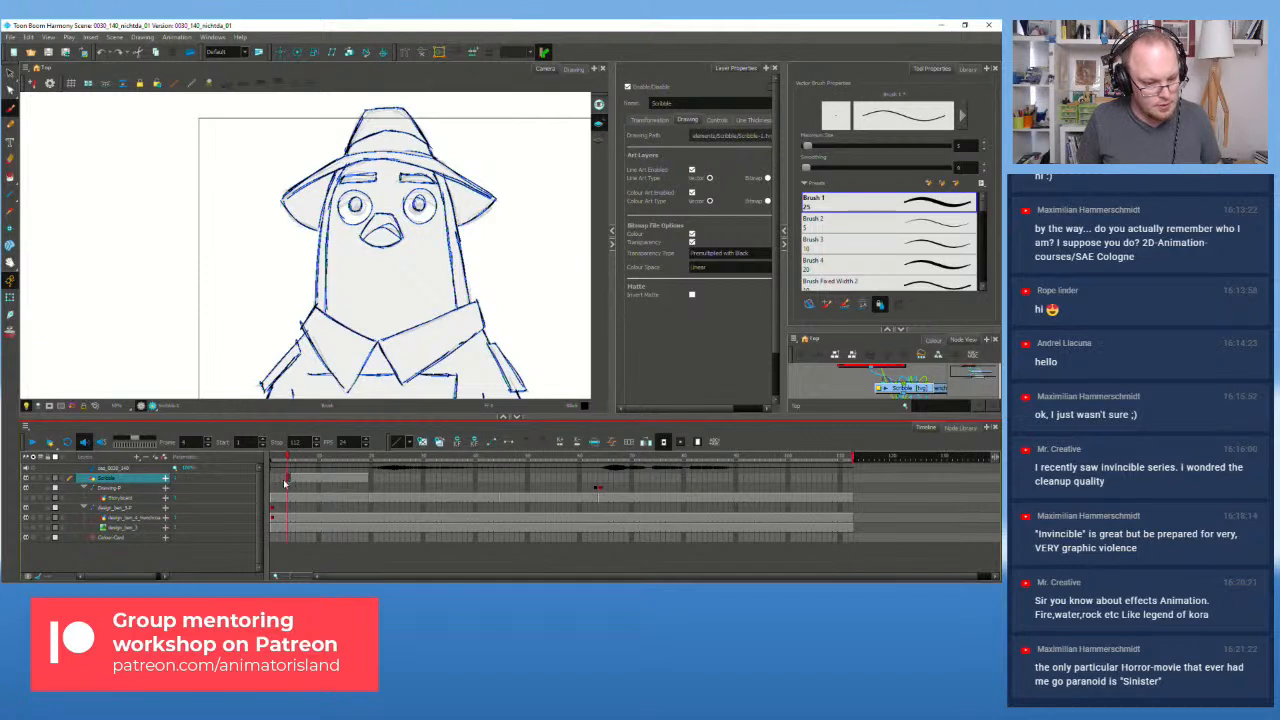
pyautogui.click(285, 482)
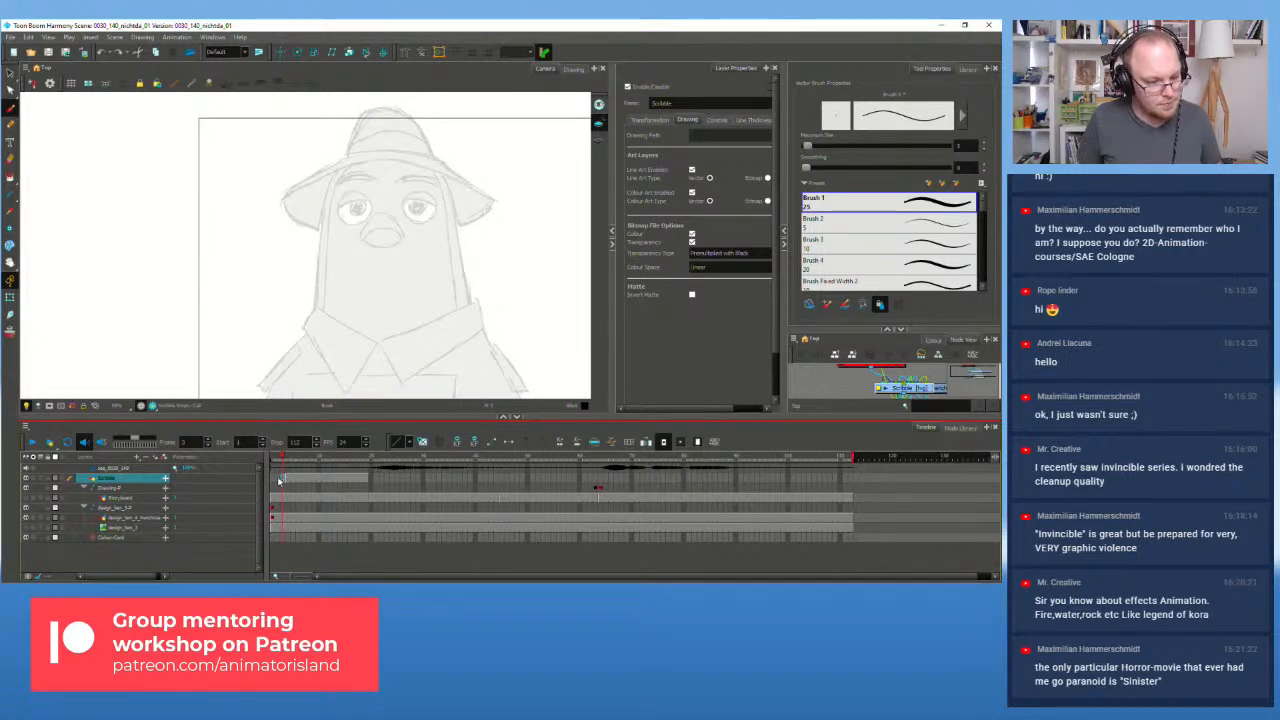
pyautogui.click(10, 332)
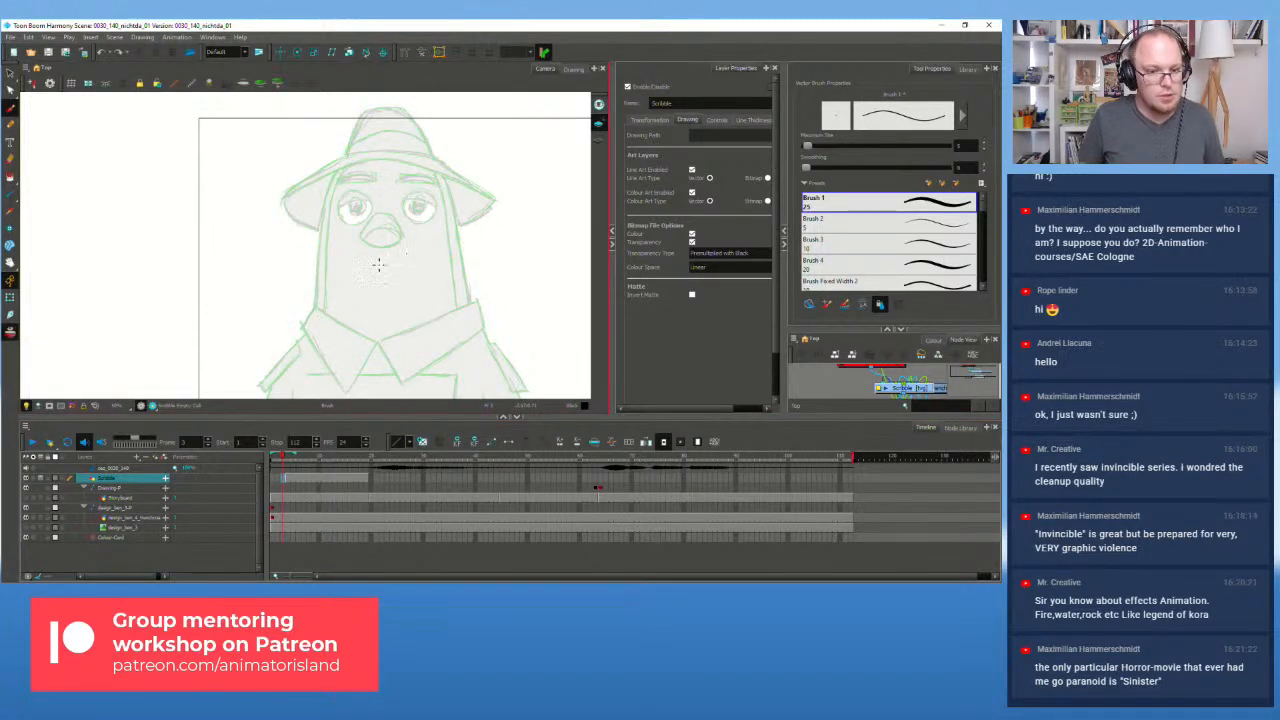
pyautogui.scroll(1, 345, 252)
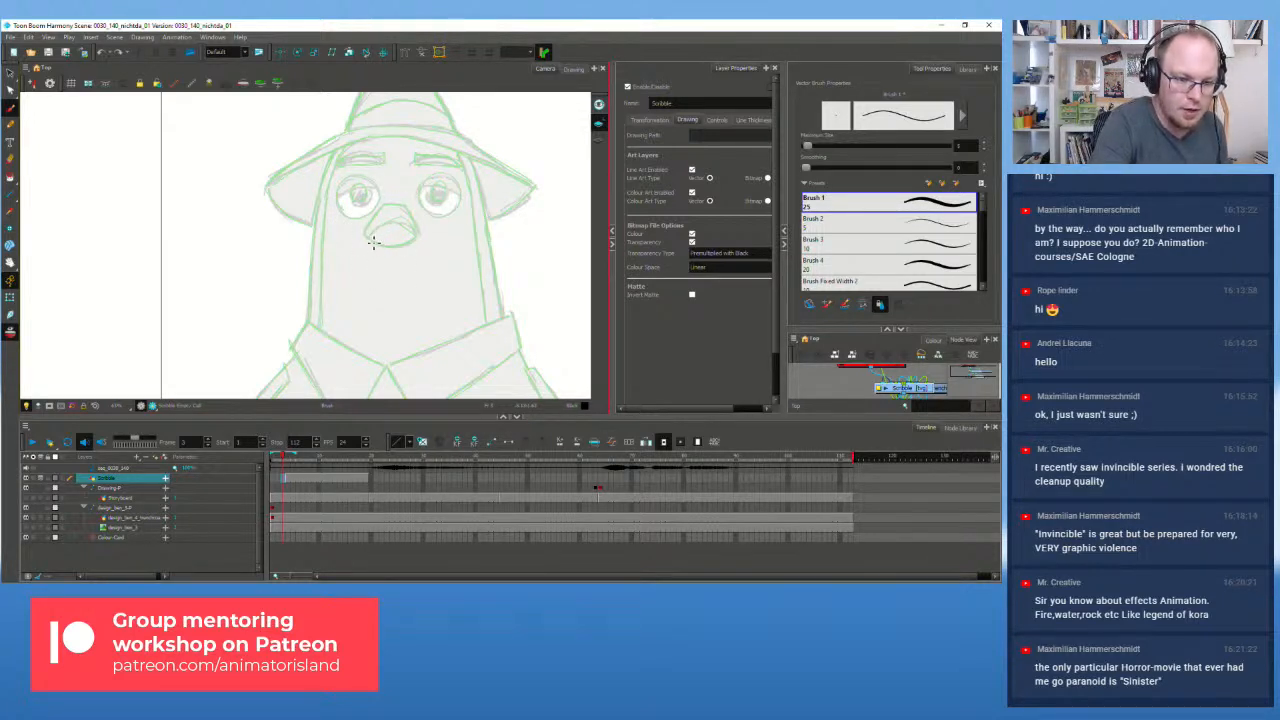
# Step: Sketch the beak line and both eye circles, undoing attempts to redraw them
pyautogui.moveTo(375, 226)
pyautogui.mouseDown()
pyautogui.moveTo(368, 261)
pyautogui.moveTo(424, 255)
pyautogui.moveTo(401, 219)
pyautogui.moveTo(382, 226)
pyautogui.moveTo(414, 225)
pyautogui.moveTo(384, 222)
pyautogui.moveTo(404, 226)
pyautogui.moveTo(374, 256)
pyautogui.moveTo(415, 248)
pyautogui.moveTo(384, 243)
pyautogui.moveTo(371, 258)
pyautogui.moveTo(415, 252)
pyautogui.mouseUp()
pyautogui.hotkey('ctrl', 'z')
pyautogui.hotkey('ctrl', 'z')
pyautogui.hotkey('ctrl', 'z')
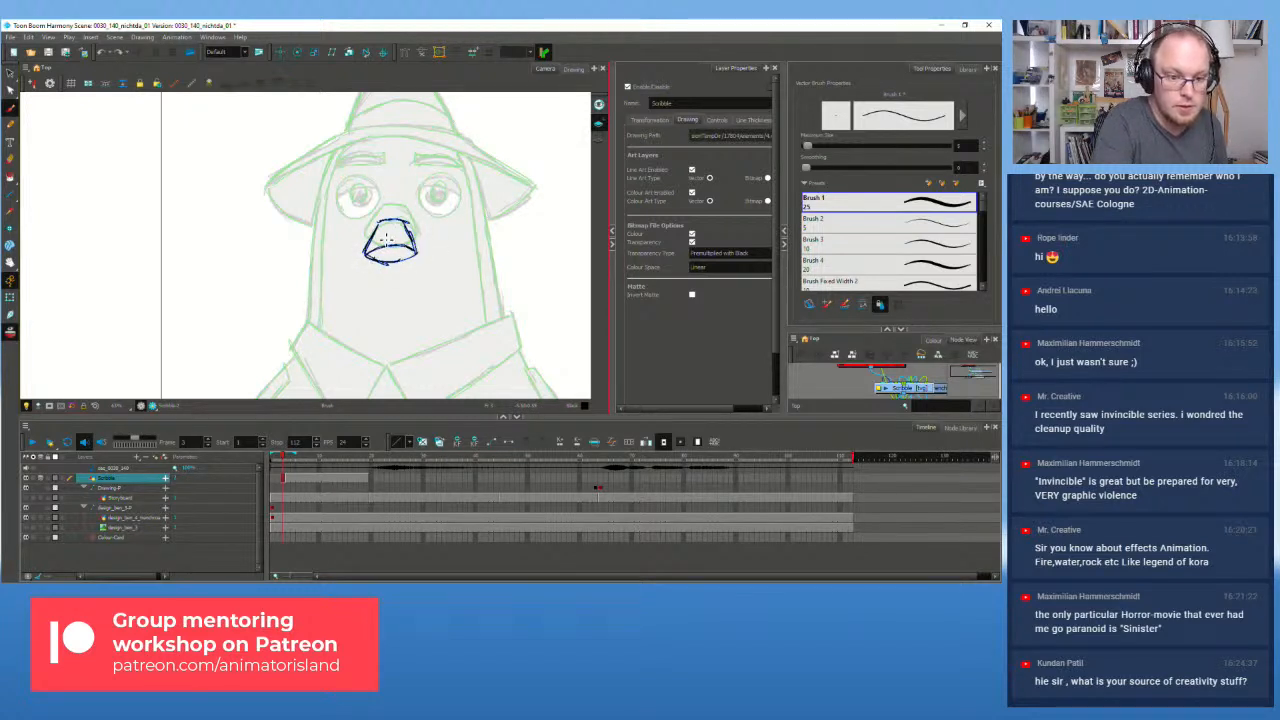
pyautogui.moveTo(336, 216)
pyautogui.mouseDown()
pyautogui.moveTo(378, 211)
pyautogui.moveTo(359, 230)
pyautogui.moveTo(370, 221)
pyautogui.moveTo(346, 210)
pyautogui.moveTo(368, 219)
pyautogui.moveTo(358, 192)
pyautogui.moveTo(362, 214)
pyautogui.moveTo(343, 208)
pyautogui.moveTo(369, 222)
pyautogui.moveTo(333, 205)
pyautogui.mouseUp()
pyautogui.hotkey('ctrl', 'z')
pyautogui.hotkey('ctrl', 'z')
pyautogui.hotkey('ctrl', 'z')
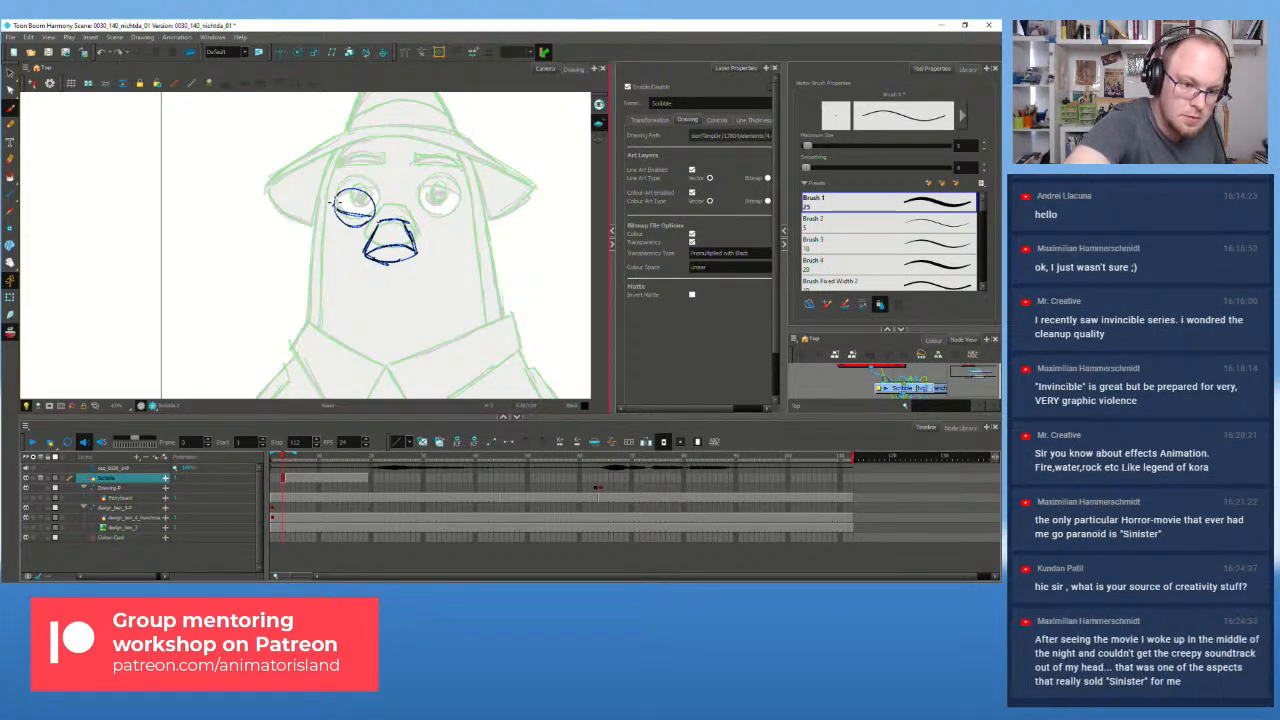
pyautogui.moveTo(420, 213); pyautogui.dragTo(465, 208)
pyautogui.hotkey('ctrl', 'z')
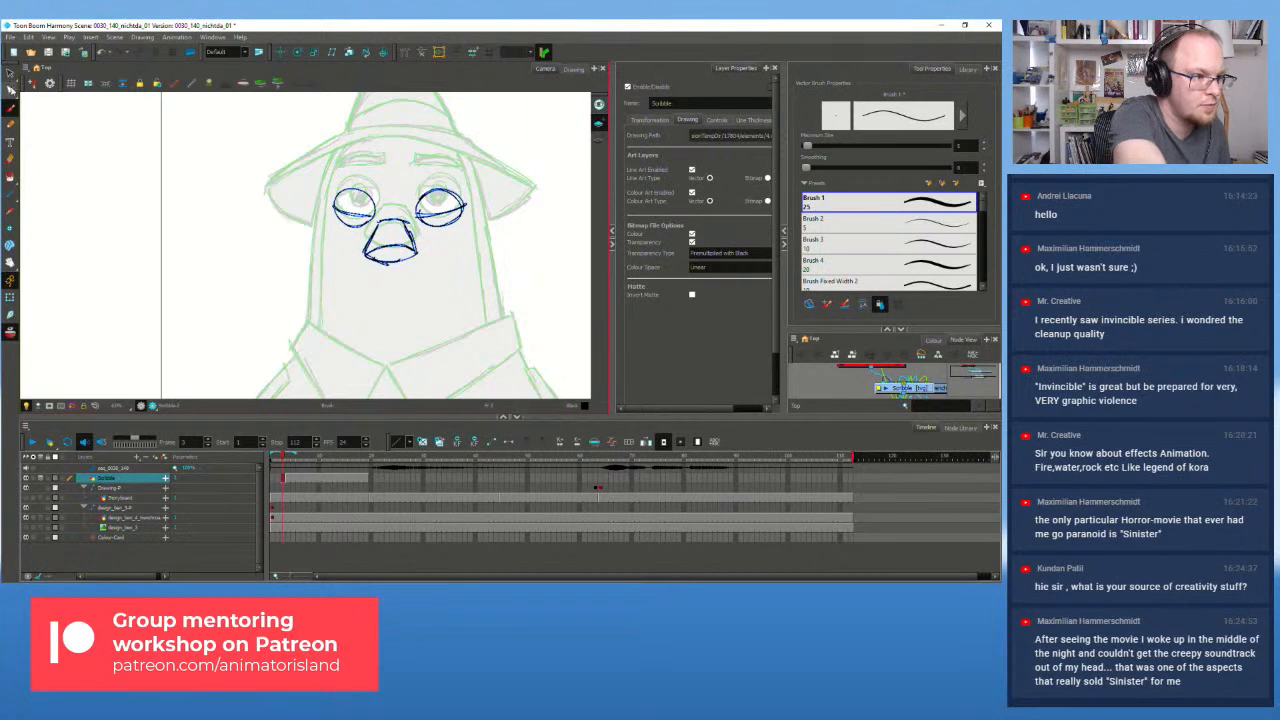
pyautogui.click(10, 73)
# Step: Select the beak, then widen the left eye by stretching its selected strokes
pyautogui.moveTo(399, 205)
pyautogui.mouseDown()
pyautogui.moveTo(405, 280)
pyautogui.moveTo(425, 222)
pyautogui.mouseUp()
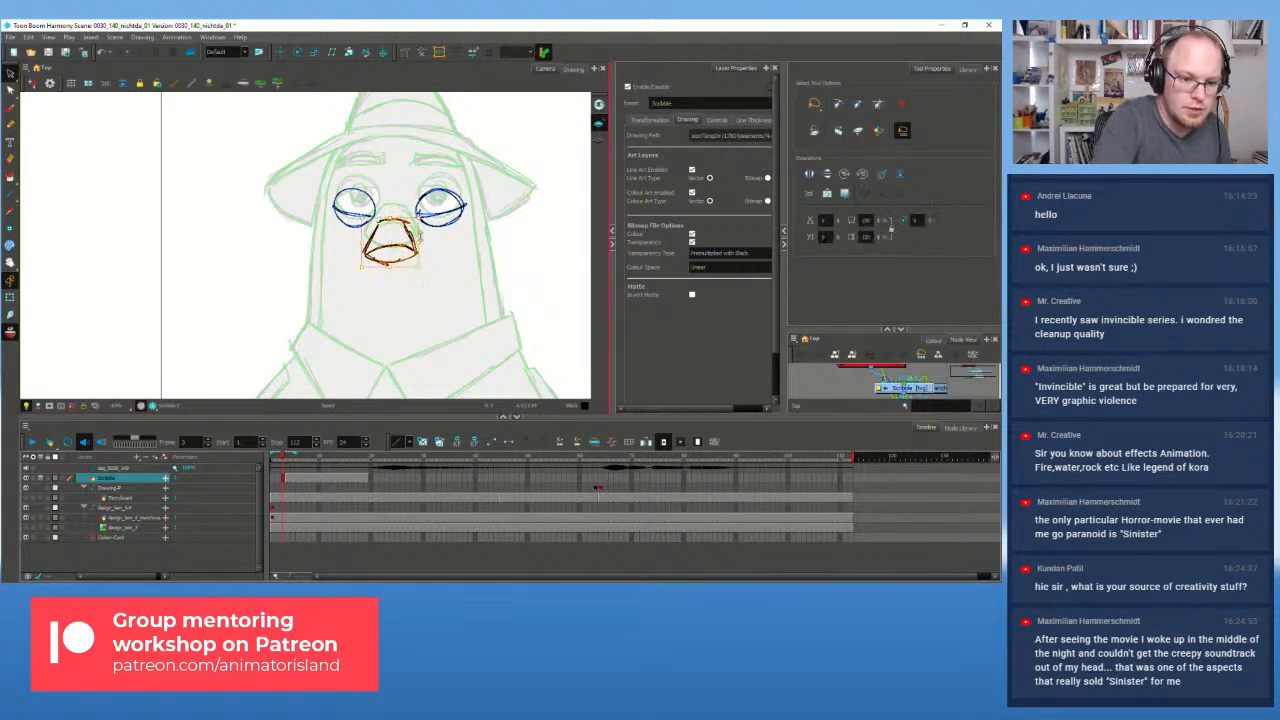
pyautogui.moveTo(376, 171)
pyautogui.mouseDown()
pyautogui.moveTo(381, 211)
pyautogui.moveTo(370, 176)
pyautogui.moveTo(325, 210)
pyautogui.moveTo(381, 209)
pyautogui.mouseUp()
pyautogui.click(461, 274)
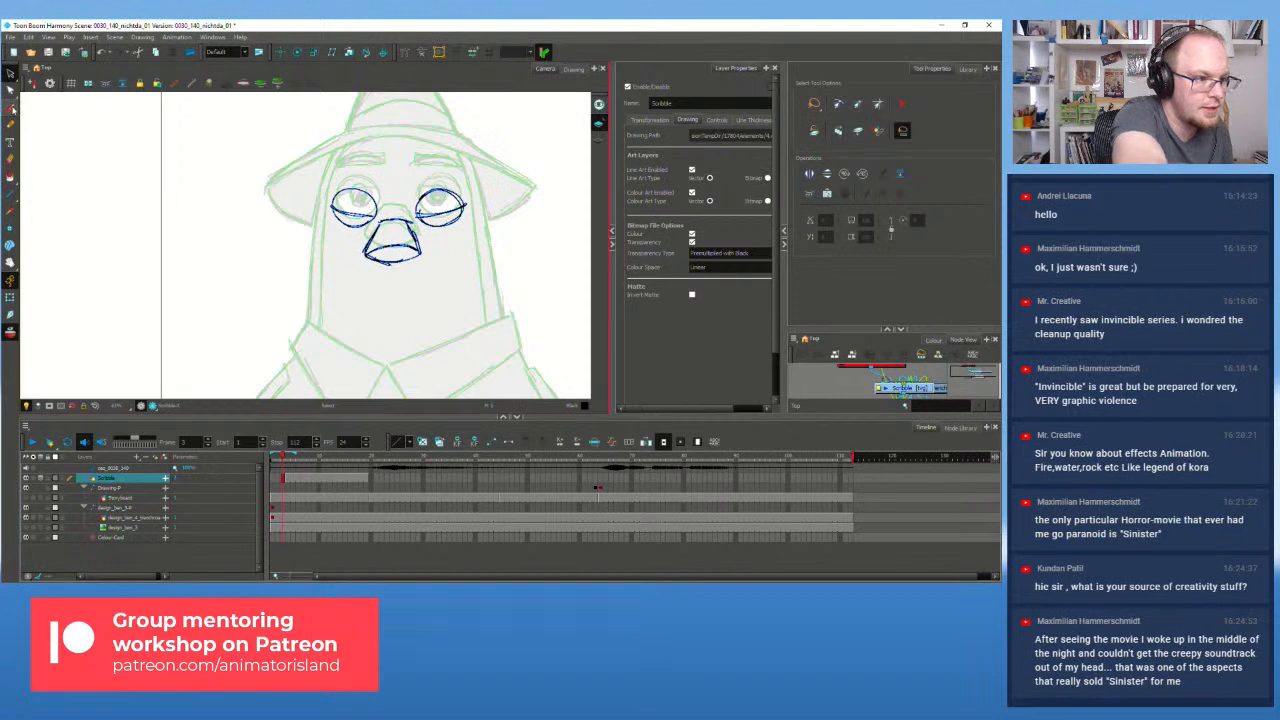
# Step: Try a lid line over the left eye and flip between frames to compare with the previous drawing
pyautogui.click(10, 107)
pyautogui.moveTo(339, 180)
pyautogui.mouseDown()
pyautogui.moveTo(392, 197)
pyautogui.moveTo(338, 177)
pyautogui.moveTo(360, 188)
pyautogui.moveTo(465, 181)
pyautogui.mouseUp()
pyautogui.hotkey('ctrl', 'z')
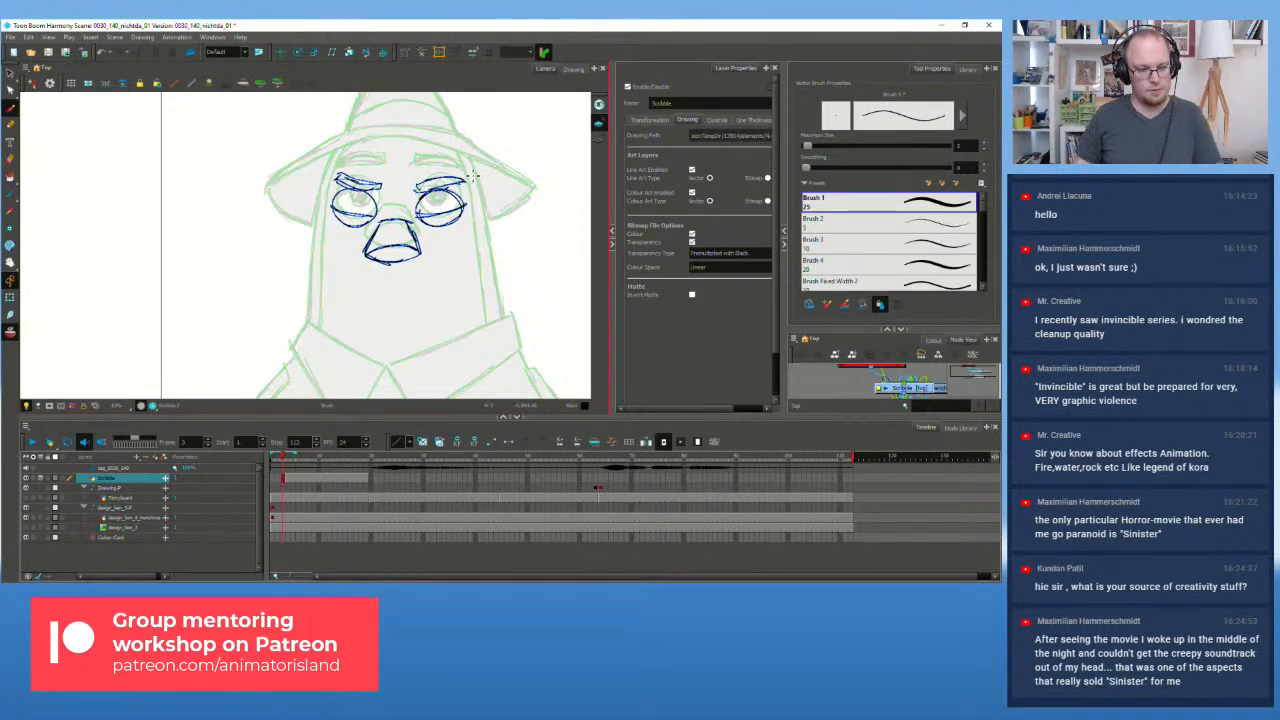
pyautogui.press('f')
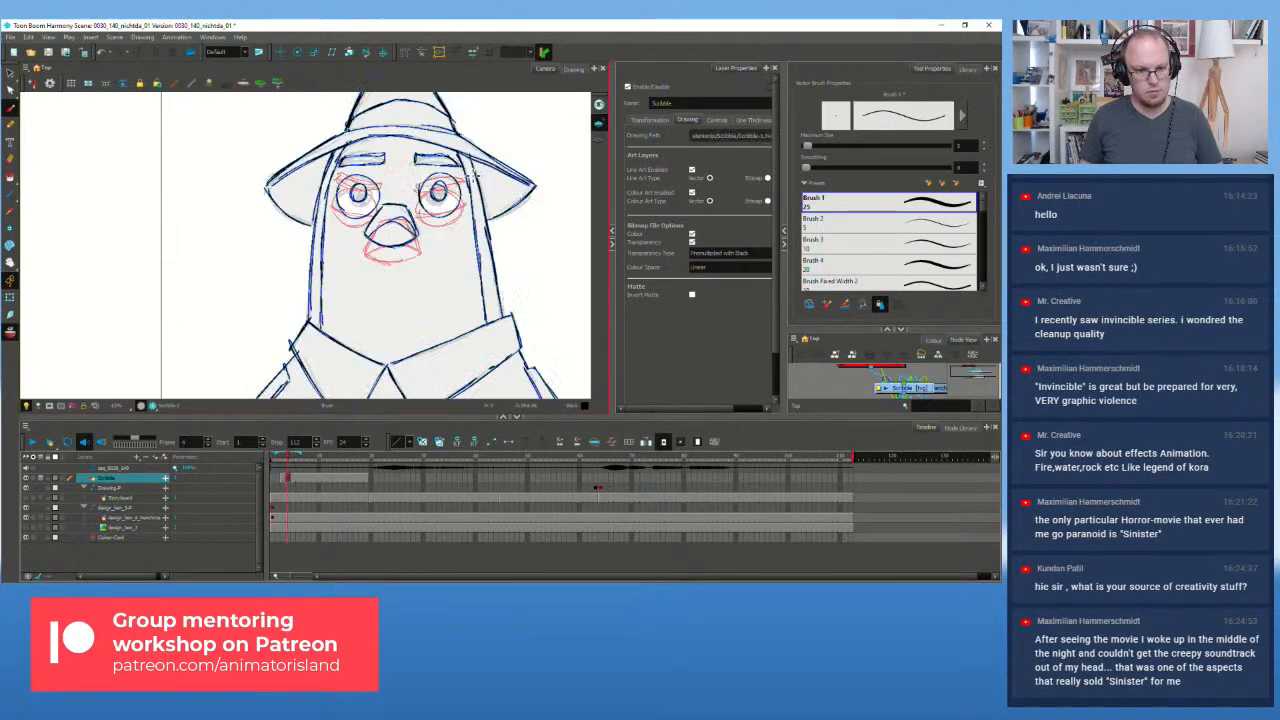
pyautogui.press('g')
pyautogui.press('f')
pyautogui.press('g')
pyautogui.press('f')
pyautogui.press('g')
pyautogui.press('f')
pyautogui.press('g')
pyautogui.press('f')
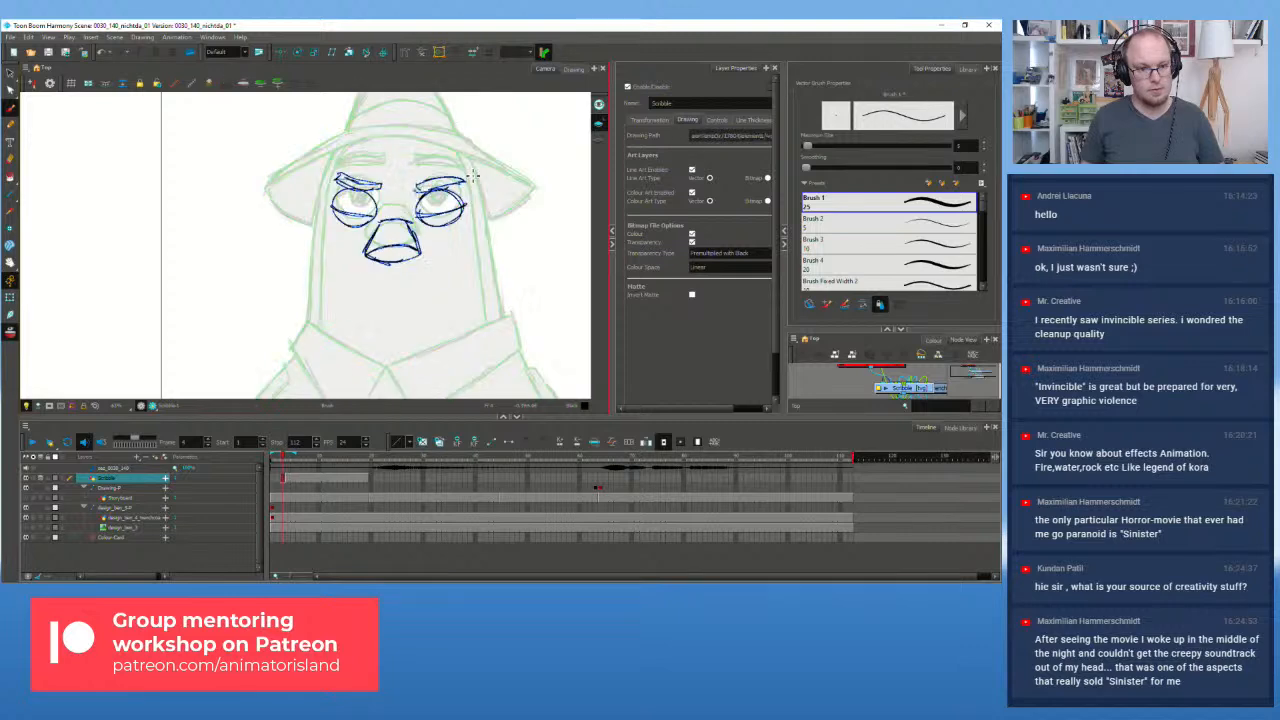
pyautogui.press('f')
pyautogui.press('g')
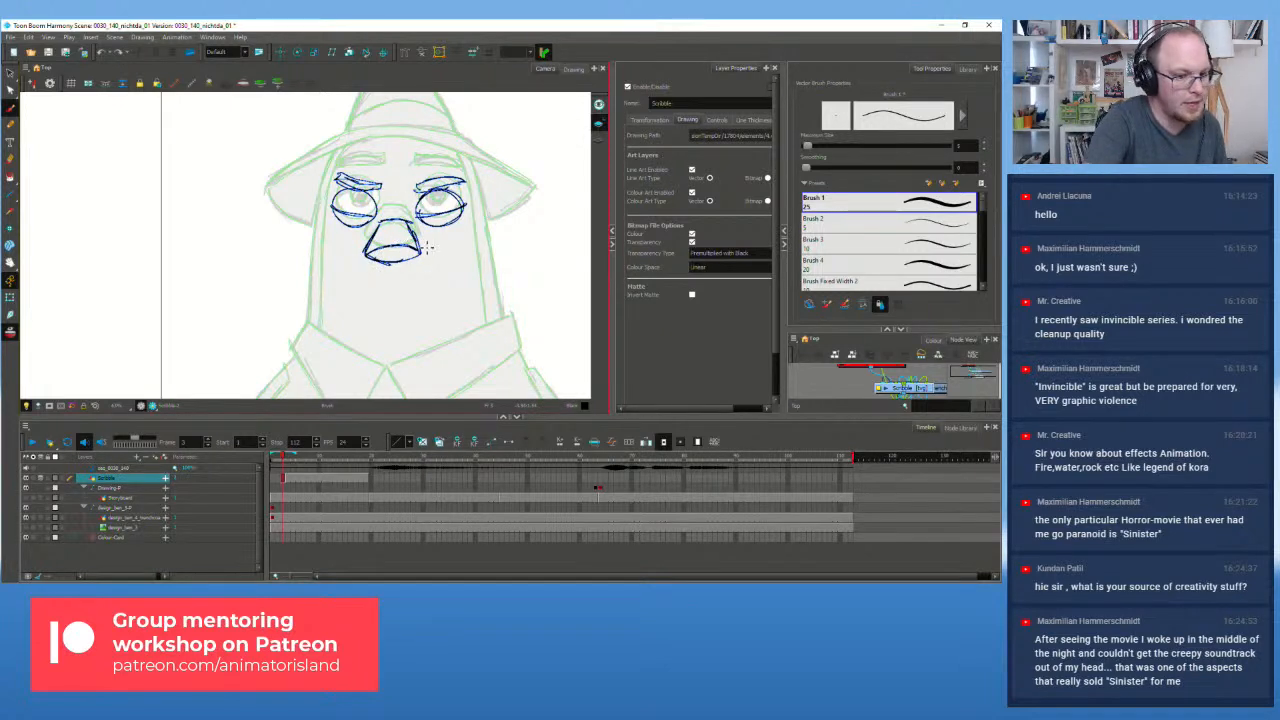
# Step: Select the old beak strokes and delete them
pyautogui.hotkey('alt', 's')
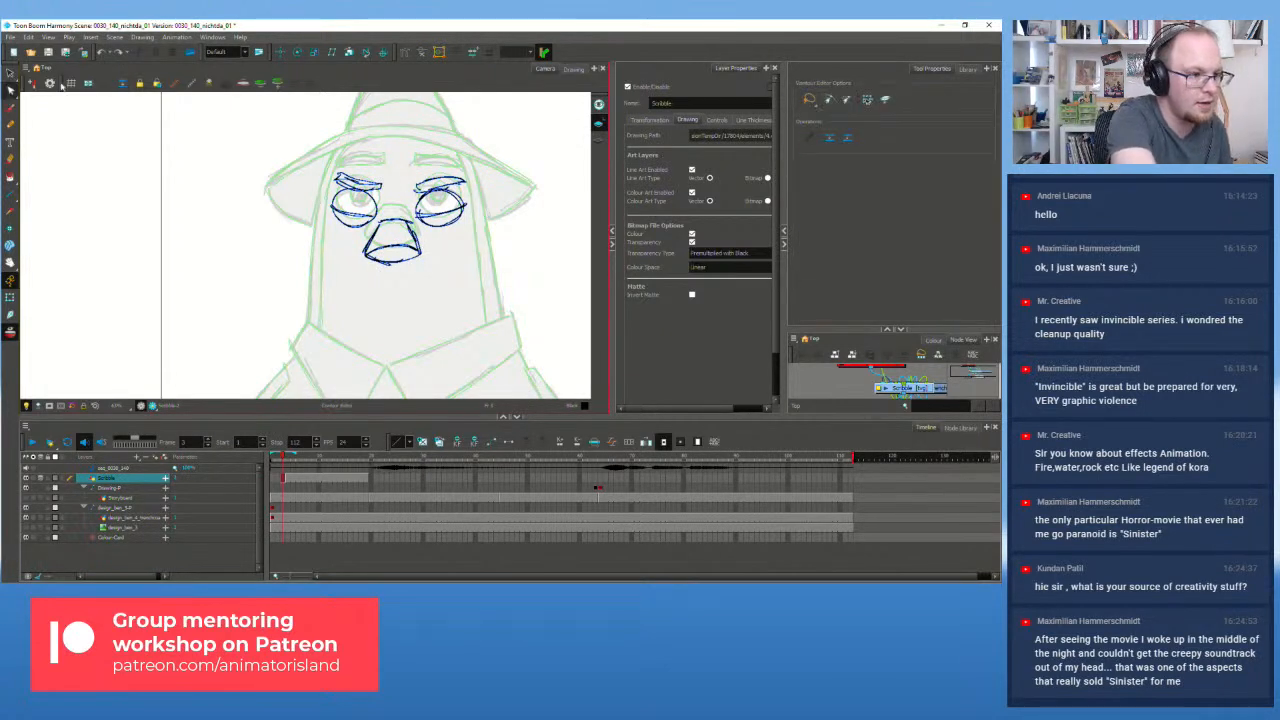
pyautogui.moveTo(422, 260)
pyautogui.mouseDown()
pyautogui.moveTo(405, 212)
pyautogui.moveTo(363, 258)
pyautogui.moveTo(442, 255)
pyautogui.mouseUp()
pyautogui.press('Delete')
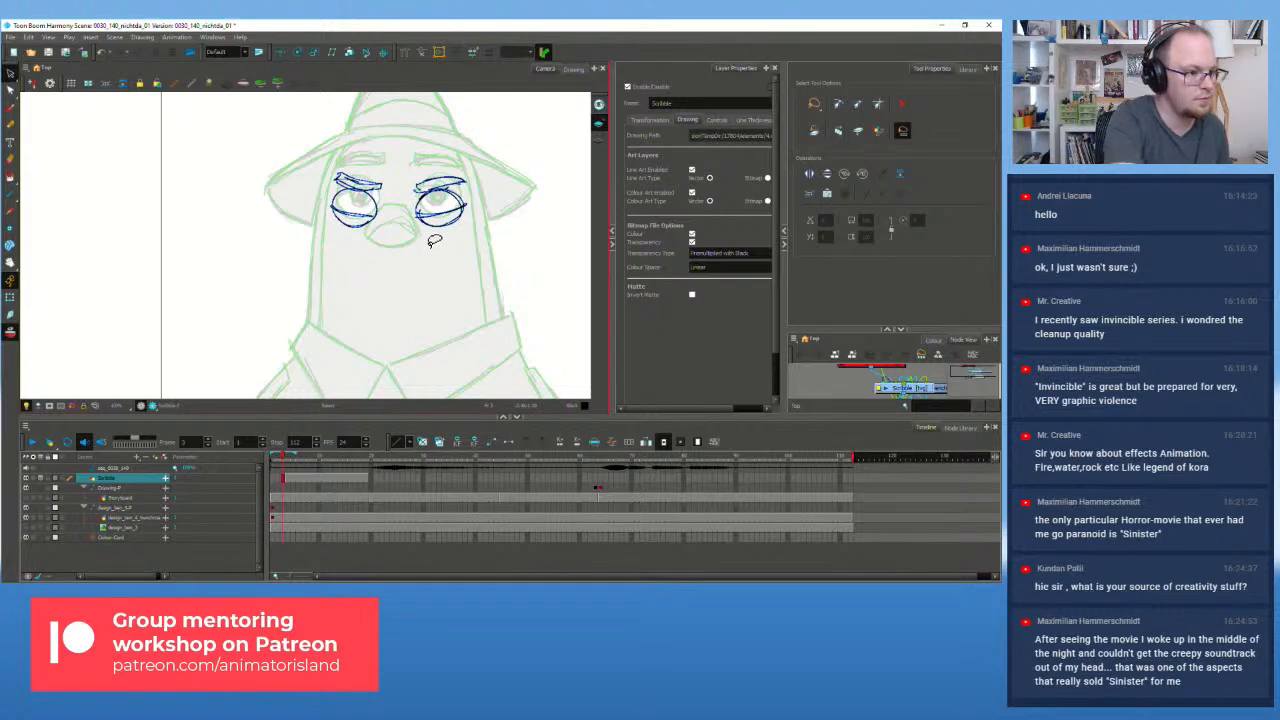
# Step: Redraw the beak's top, left side and lower-left edge with the Brush
pyautogui.click(12, 124)
pyautogui.moveTo(378, 220); pyautogui.dragTo(410, 228)
pyautogui.hotkey('ctrl', 'z')
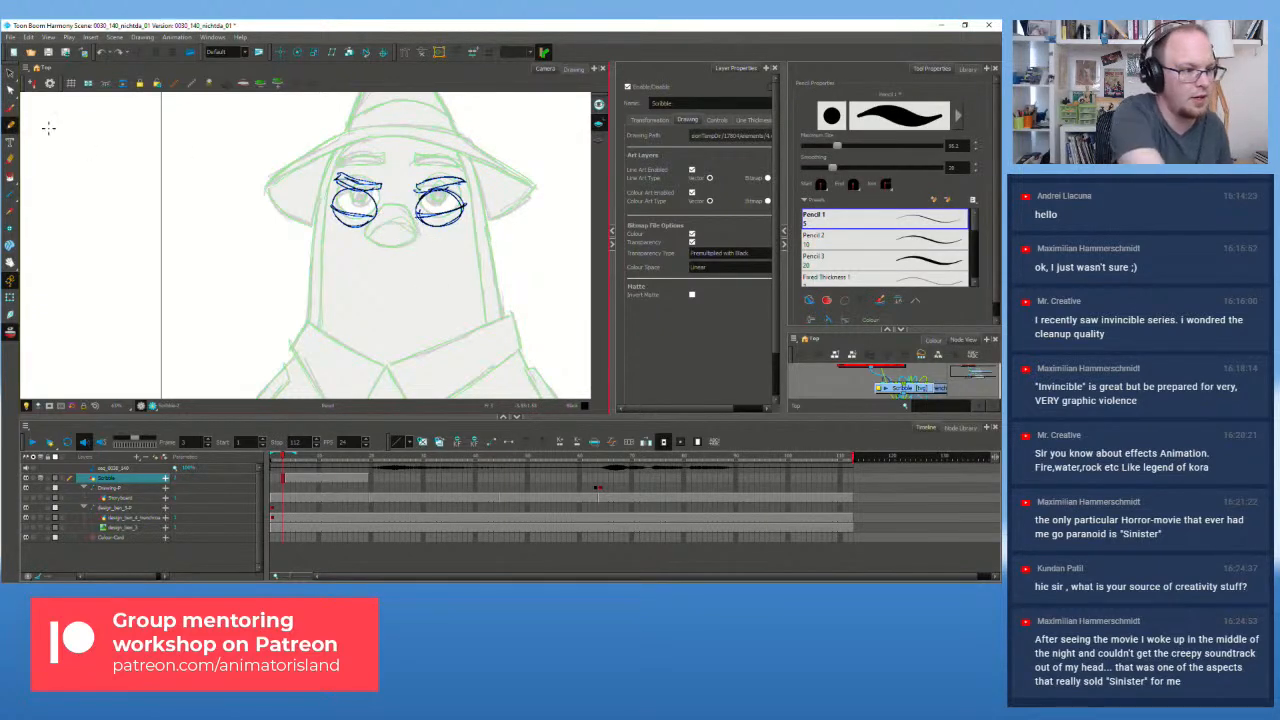
pyautogui.click(11, 108)
pyautogui.moveTo(379, 222); pyautogui.dragTo(410, 225)
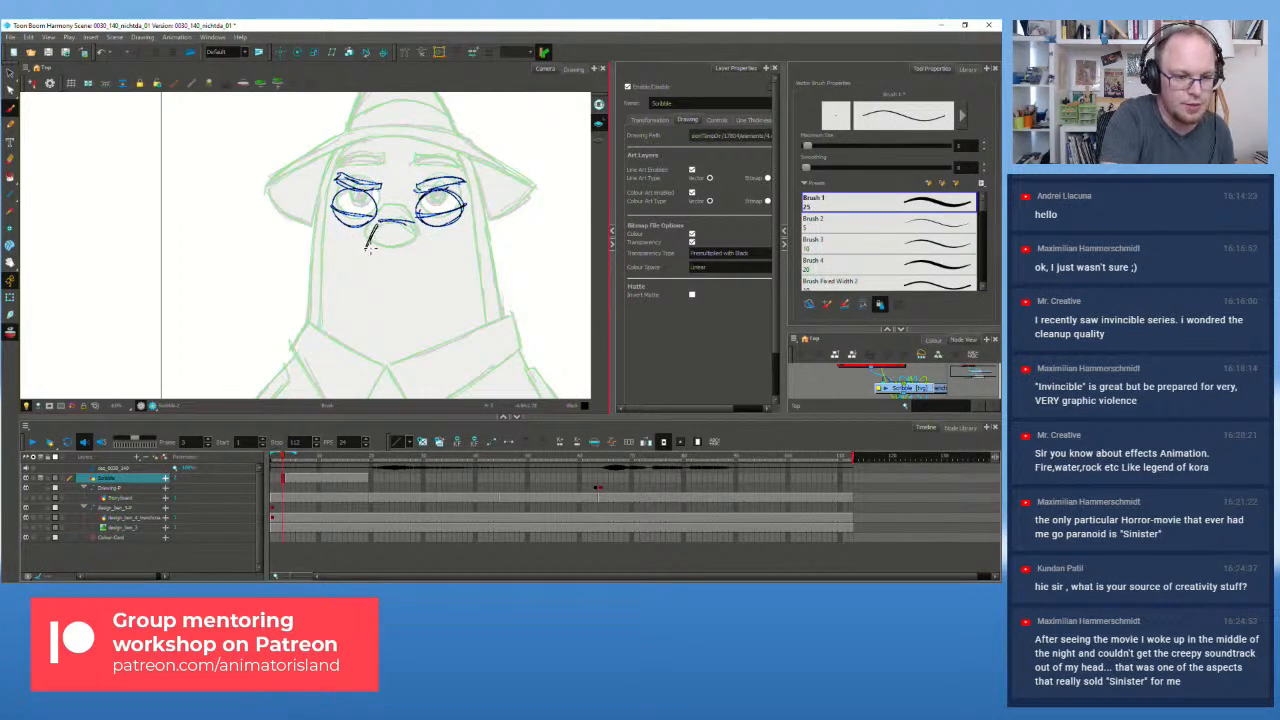
pyautogui.moveTo(382, 226)
pyautogui.mouseDown()
pyautogui.moveTo(370, 258)
pyautogui.moveTo(386, 228)
pyautogui.moveTo(386, 263)
pyautogui.moveTo(410, 264)
pyautogui.moveTo(424, 243)
pyautogui.moveTo(414, 229)
pyautogui.moveTo(369, 257)
pyautogui.moveTo(415, 261)
pyautogui.mouseUp()
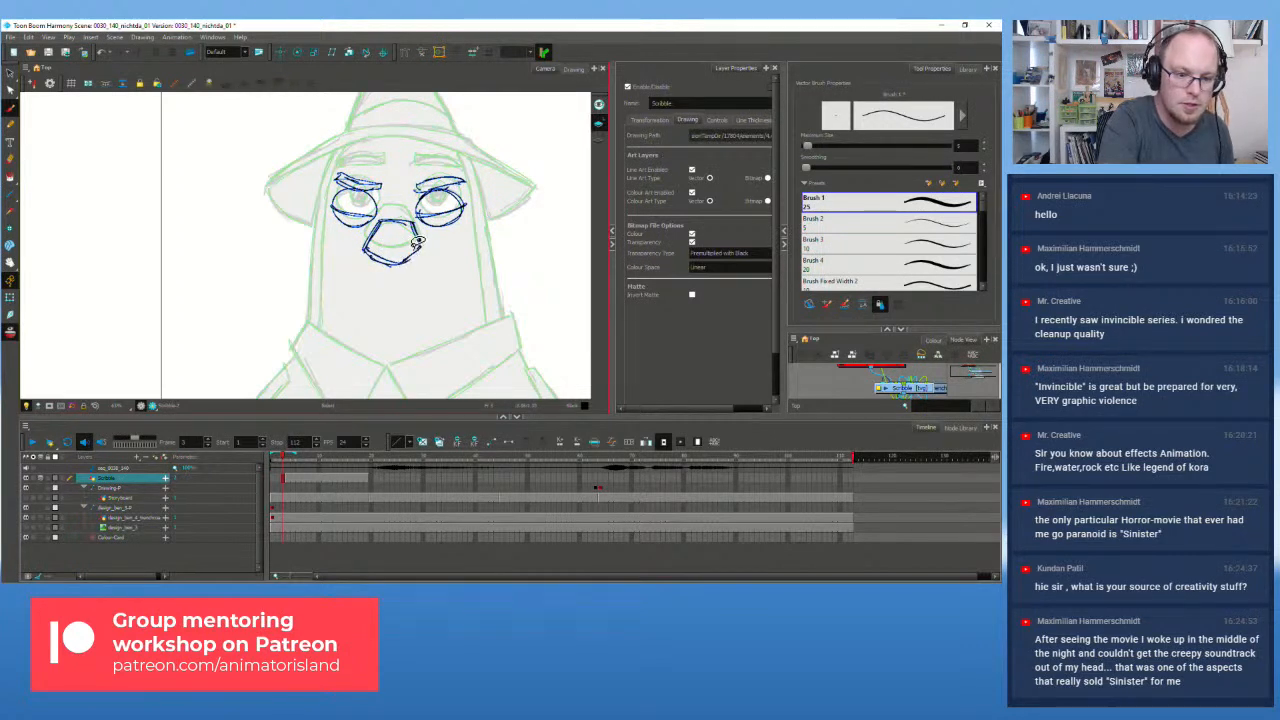
pyautogui.hotkey('ctrl', 'z')
pyautogui.hotkey('ctrl', 'z')
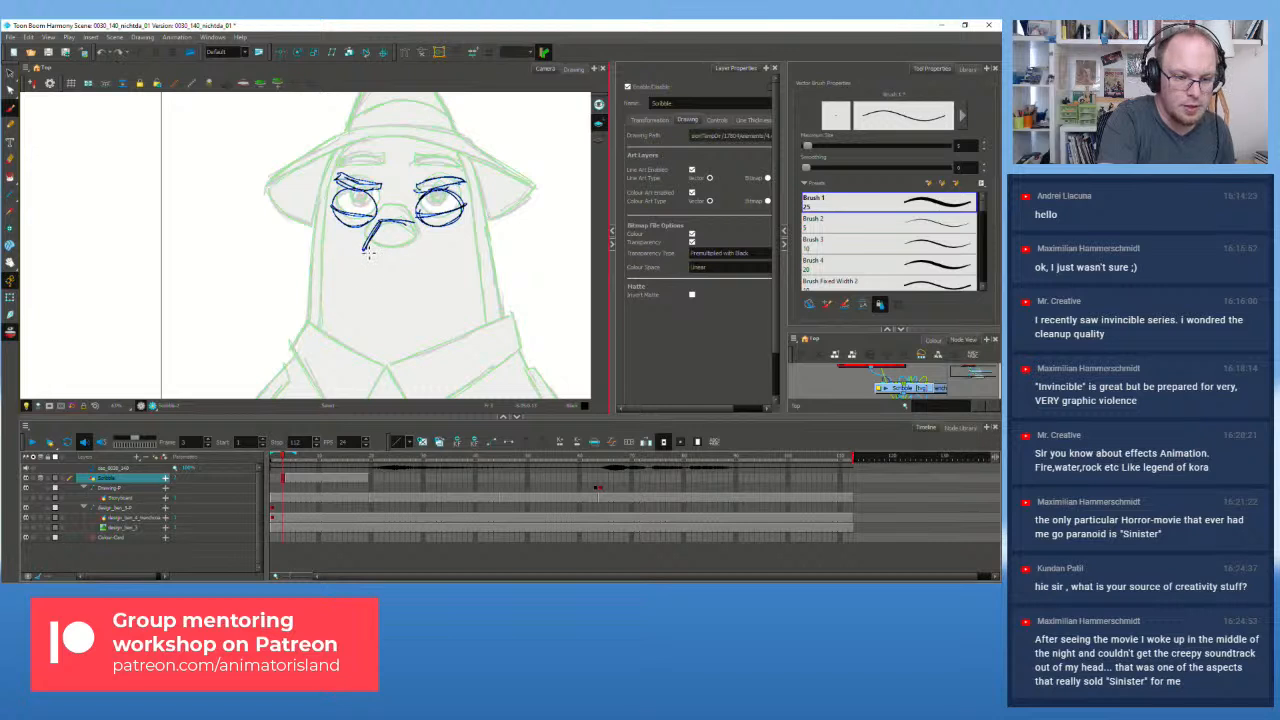
pyautogui.moveTo(367, 247)
pyautogui.mouseDown()
pyautogui.moveTo(399, 265)
pyautogui.moveTo(426, 253)
pyautogui.moveTo(415, 229)
pyautogui.moveTo(371, 253)
pyautogui.moveTo(400, 261)
pyautogui.mouseUp()
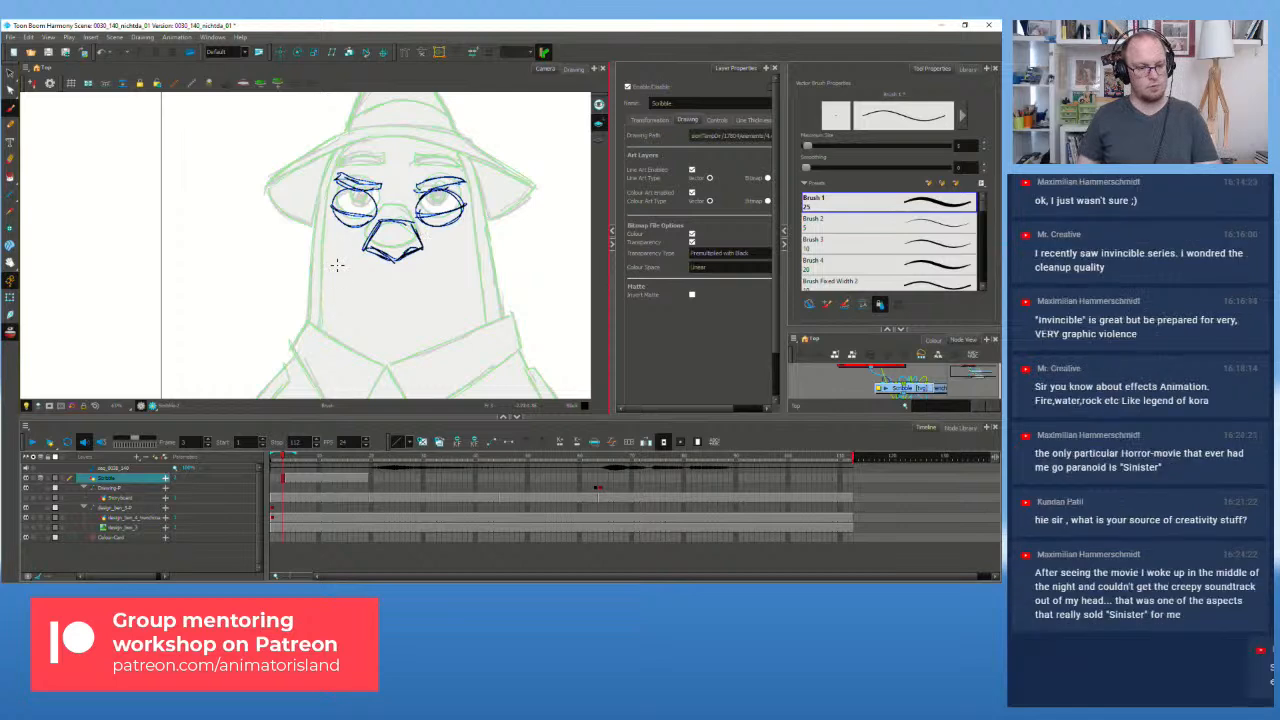
pyautogui.click(287, 479)
pyautogui.click(287, 481)
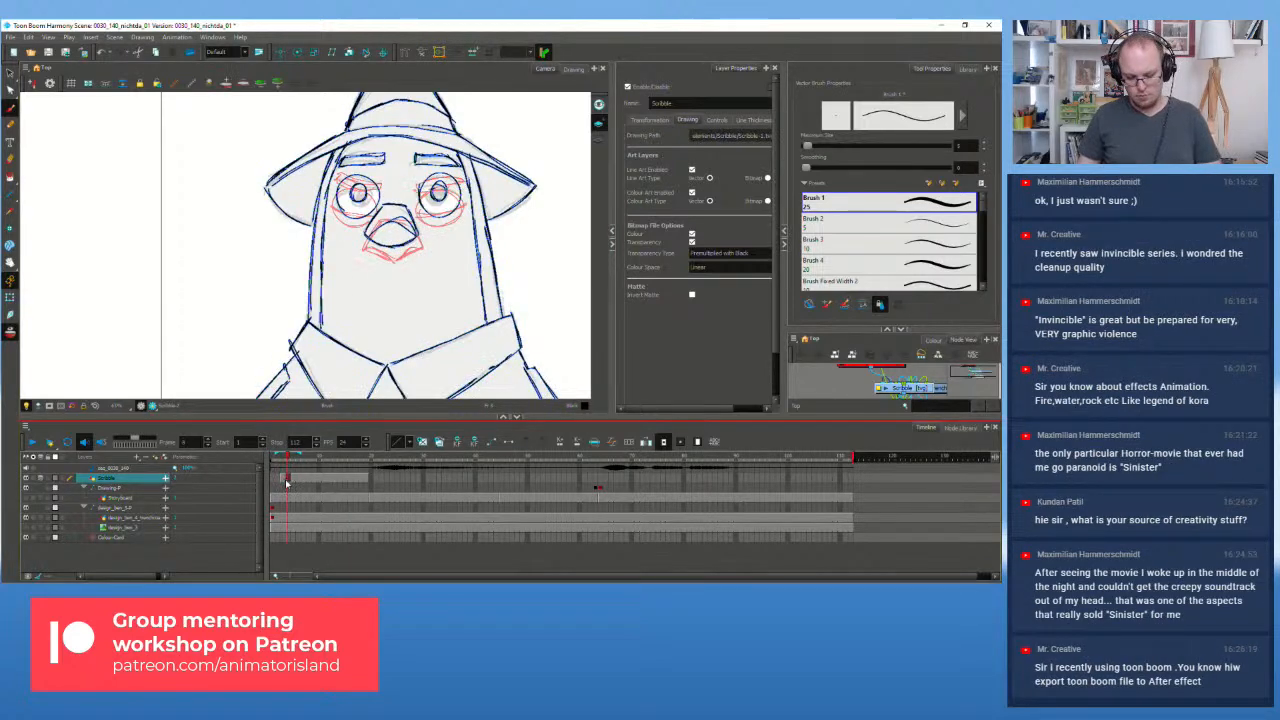
pyautogui.press('.')
pyautogui.click(283, 483)
pyautogui.click(287, 482)
pyautogui.click(283, 483)
pyautogui.click(287, 482)
pyautogui.click(283, 483)
pyautogui.click(287, 482)
pyautogui.click(283, 483)
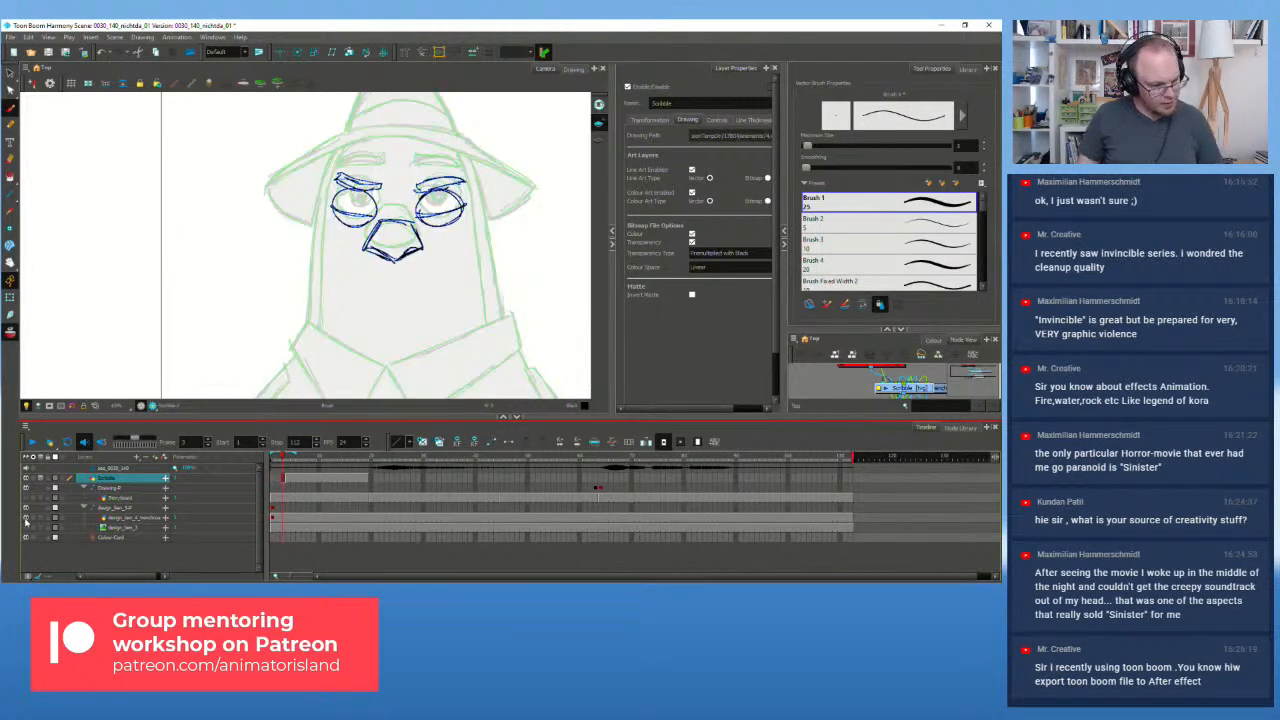
pyautogui.click(26, 519)
pyautogui.press('.')
pyautogui.press(',')
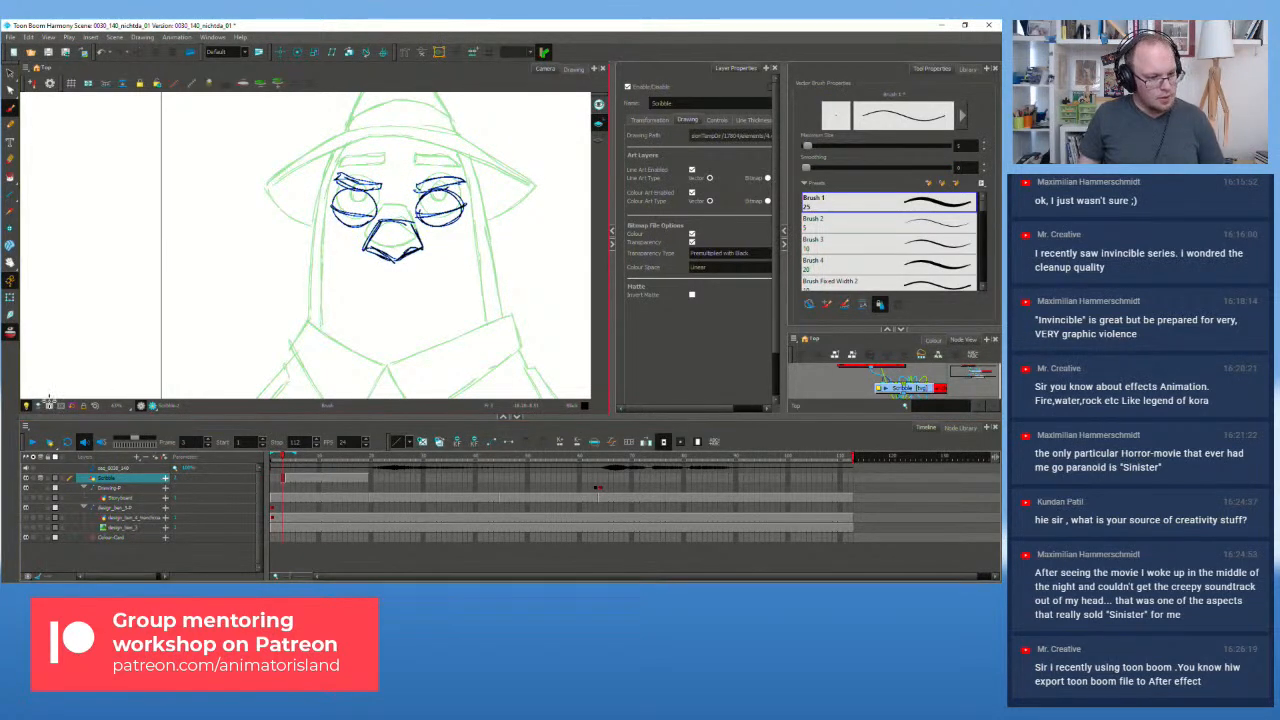
pyautogui.click(10, 333)
pyautogui.press('.')
pyautogui.press(',')
pyautogui.press('.')
pyautogui.press(',')
pyautogui.press('.')
pyautogui.press(',')
pyautogui.press('.')
pyautogui.press(',')
pyautogui.press('.')
pyautogui.press(',')
pyautogui.press('.')
pyautogui.press(',')
pyautogui.press('.')
pyautogui.press(',')
pyautogui.press('.')
pyautogui.press(',')
pyautogui.press('.')
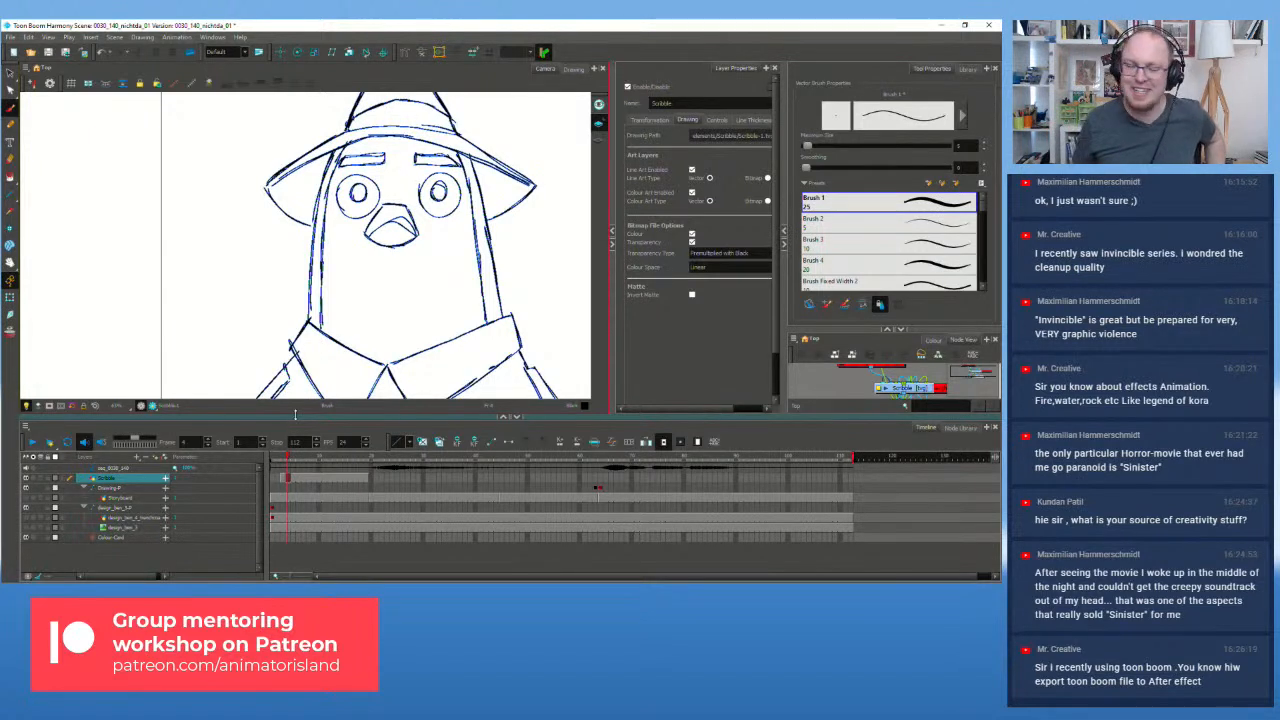
pyautogui.click(283, 481)
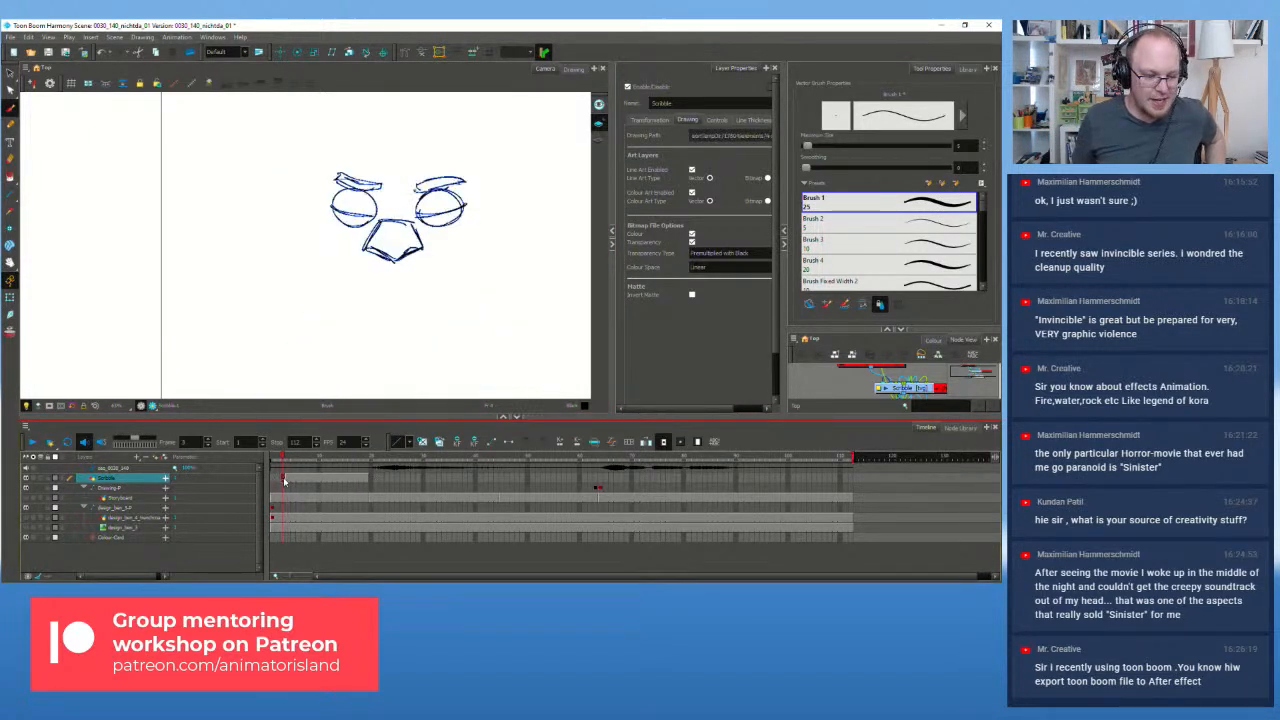
pyautogui.click(291, 481)
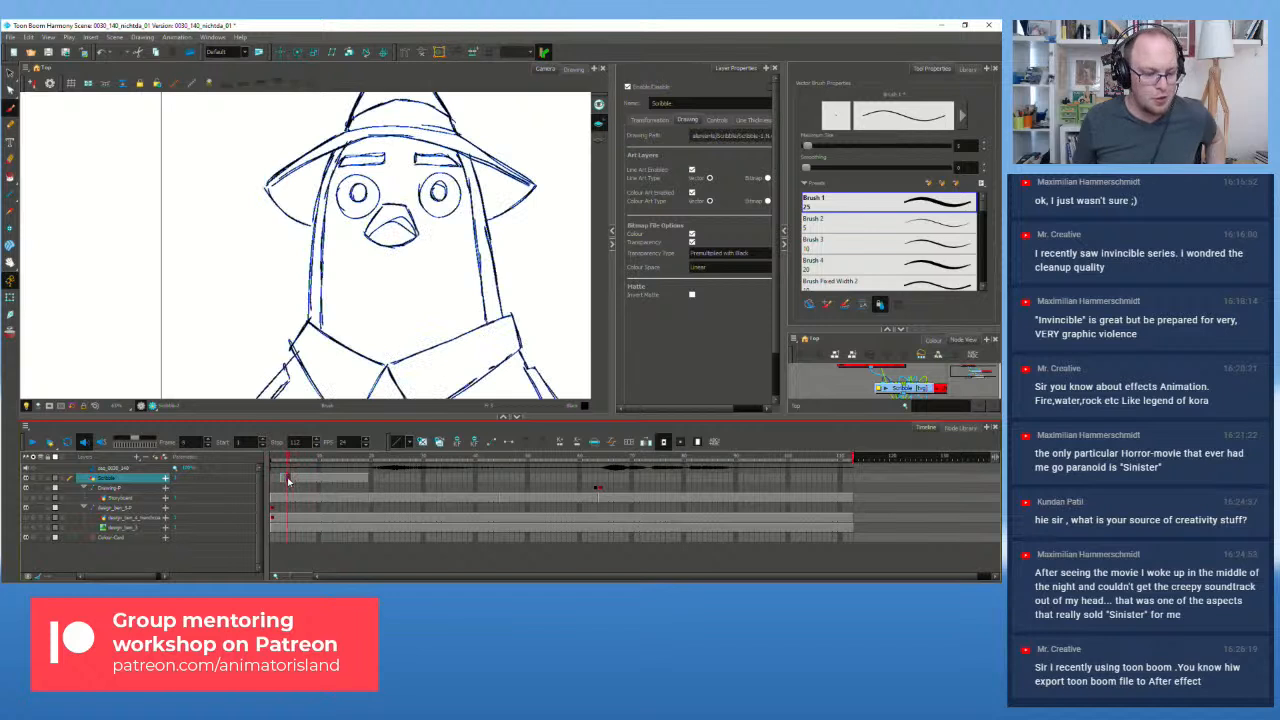
pyautogui.click(10, 332)
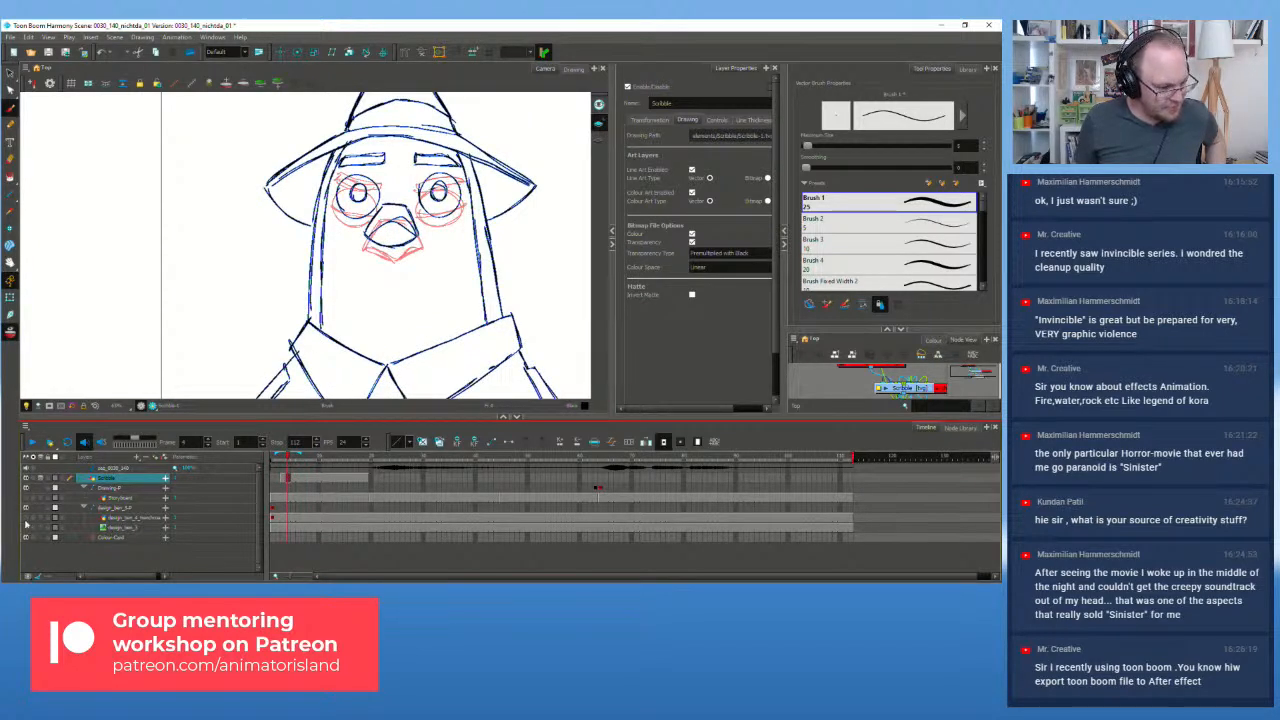
pyautogui.click(26, 519)
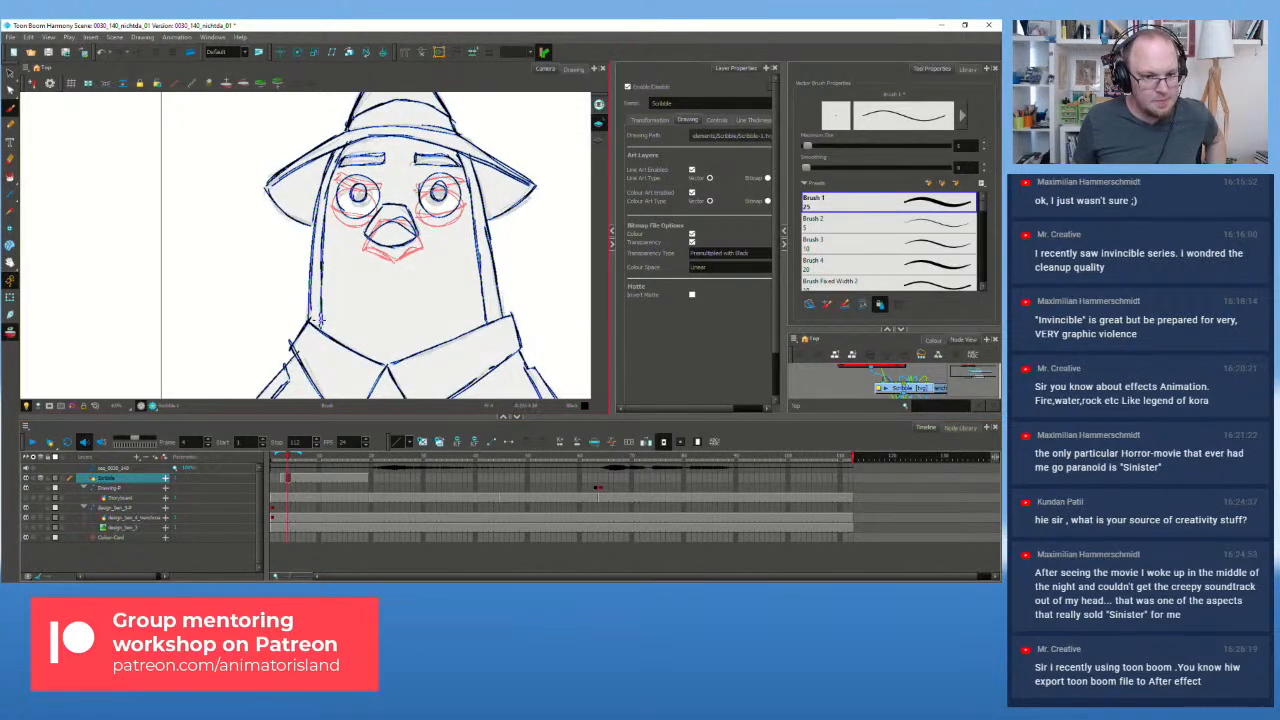
pyautogui.press(',')
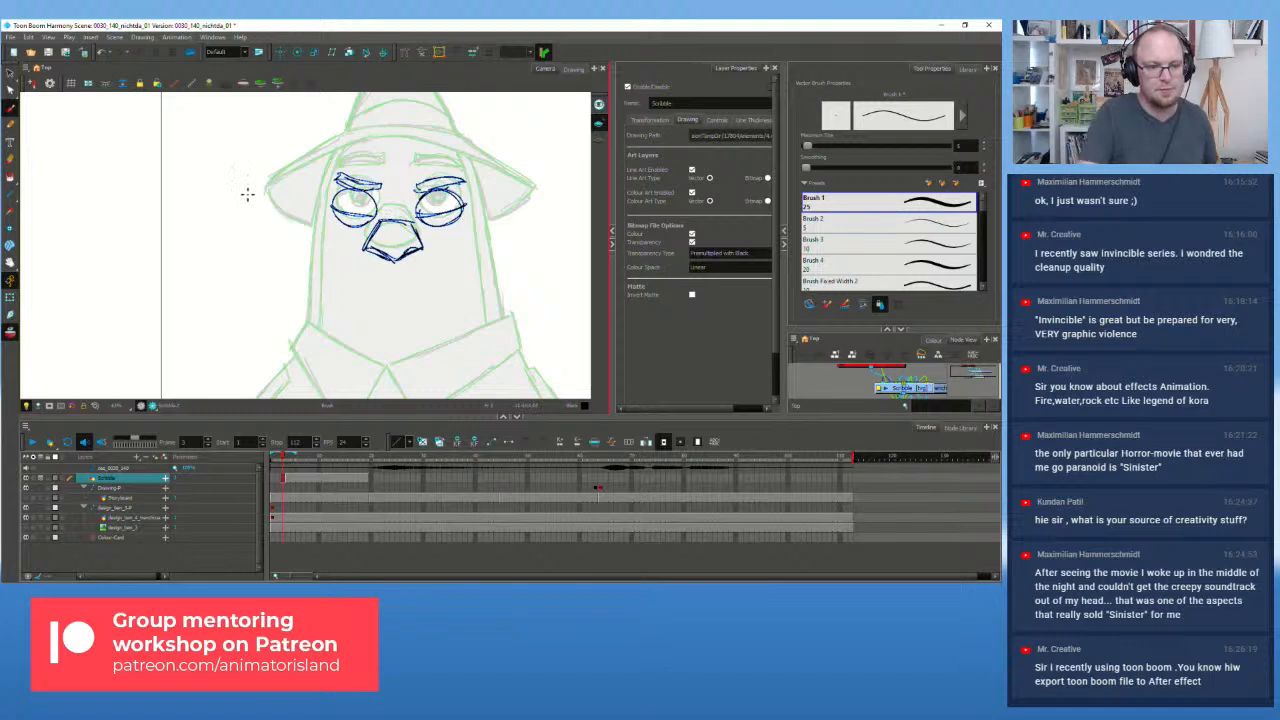
# Step: Ink the hat brim line from left to right above the face
pyautogui.moveTo(272, 189); pyautogui.dragTo(370, 158)
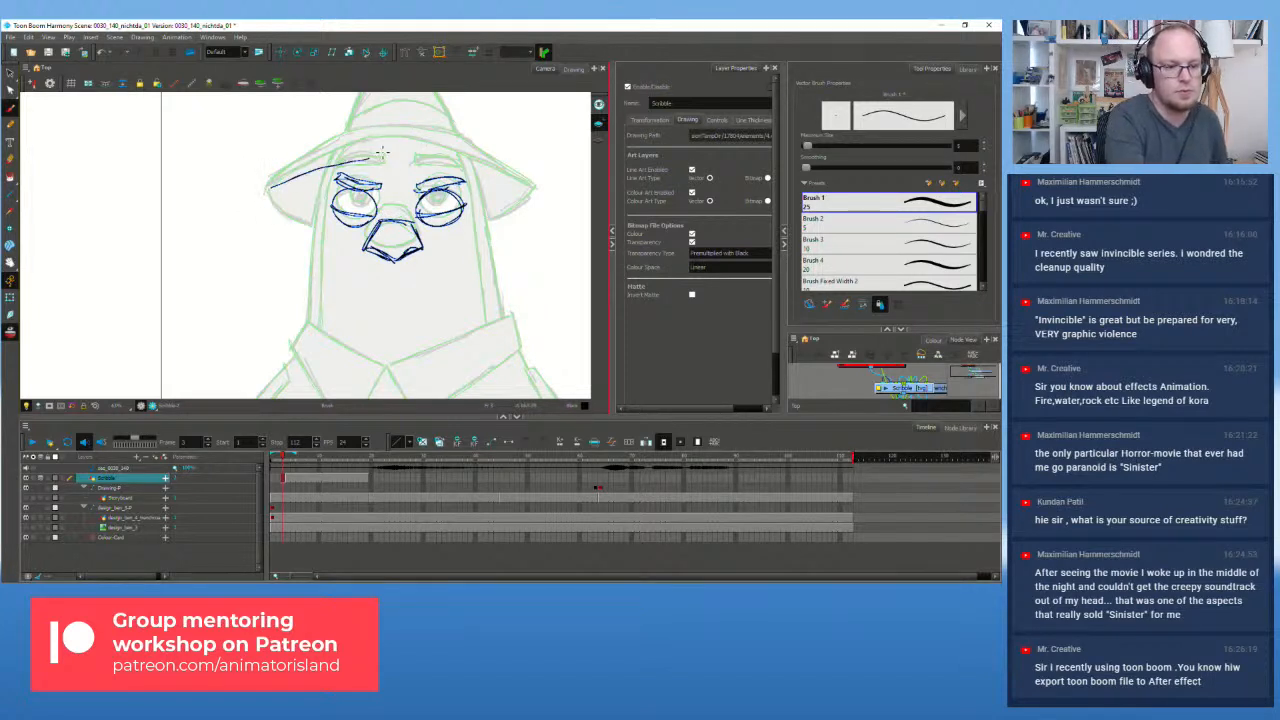
pyautogui.moveTo(268, 189); pyautogui.dragTo(380, 159)
pyautogui.moveTo(302, 178); pyautogui.dragTo(460, 167)
pyautogui.moveTo(372, 159); pyautogui.dragTo(532, 193)
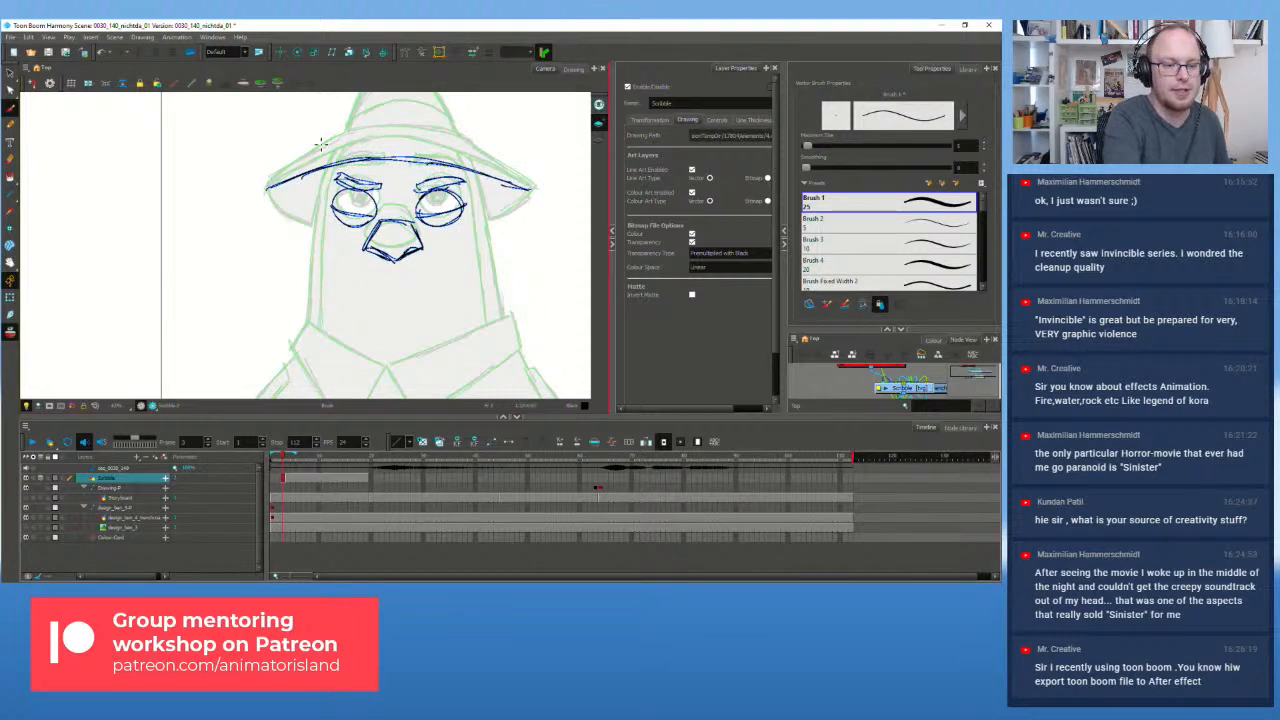
pyautogui.moveTo(267, 187); pyautogui.dragTo(346, 130)
pyautogui.hotkey('ctrl', 'z')
# Step: Ink the crown's base, the hat-top curve, the right brim slope and both brim undersides
pyautogui.hotkey('ctrl', 'z')
pyautogui.moveTo(434, 130); pyautogui.dragTo(453, 132)
pyautogui.hotkey('ctrl', 'z')
pyautogui.moveTo(343, 131); pyautogui.dragTo(456, 132)
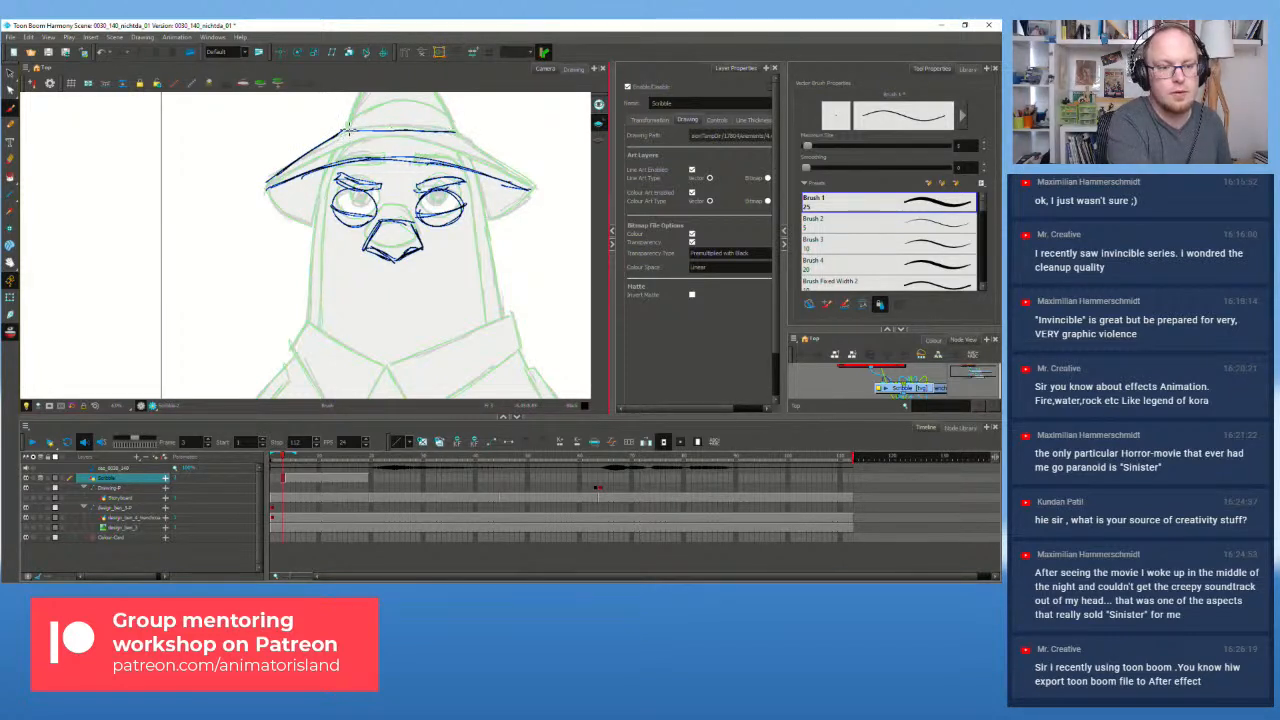
pyautogui.moveTo(357, 120)
pyautogui.mouseDown()
pyautogui.moveTo(413, 103)
pyautogui.moveTo(459, 133)
pyautogui.moveTo(465, 122)
pyautogui.moveTo(531, 188)
pyautogui.mouseUp()
pyautogui.moveTo(461, 135); pyautogui.dragTo(530, 188)
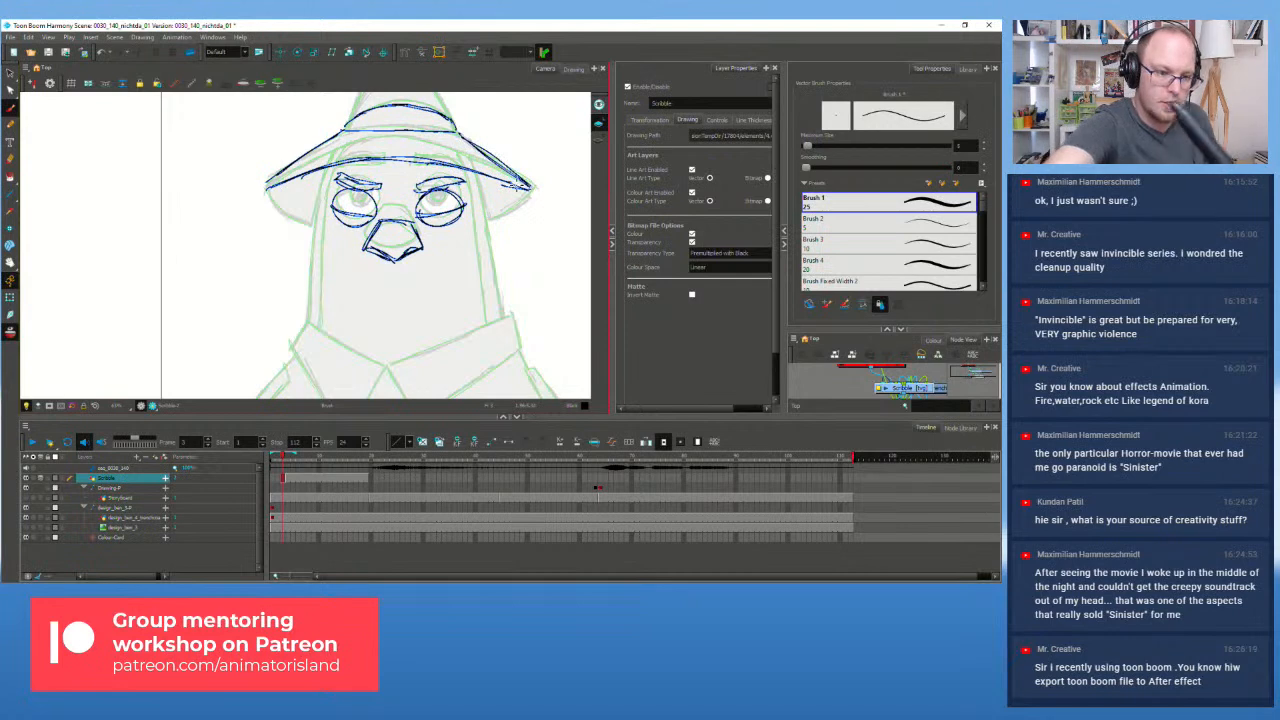
pyautogui.moveTo(265, 187); pyautogui.dragTo(312, 210)
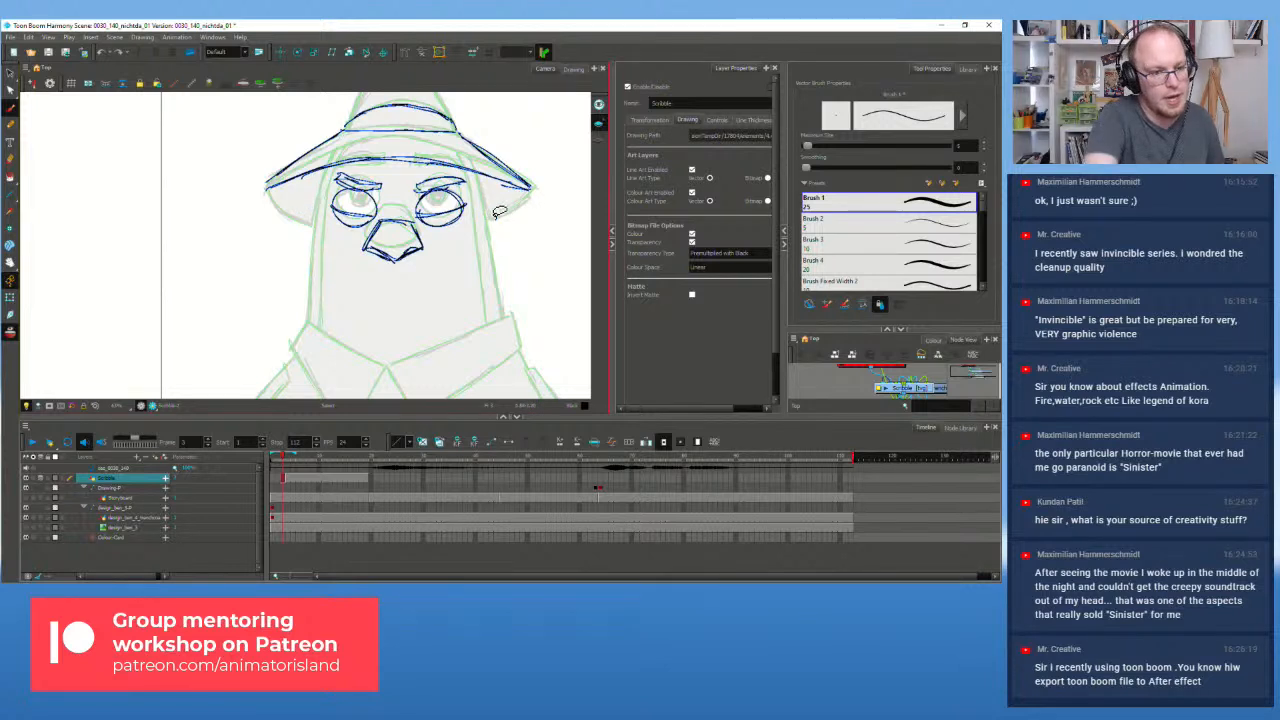
pyautogui.moveTo(265, 187); pyautogui.dragTo(318, 210)
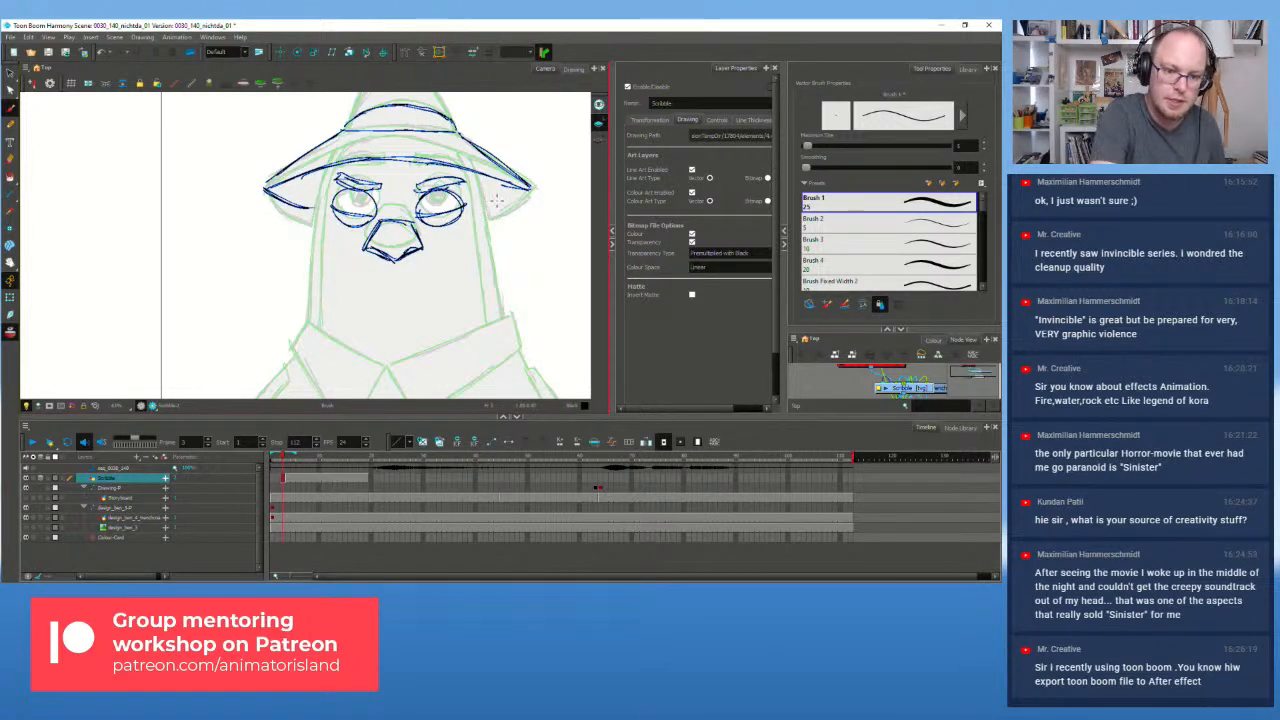
pyautogui.moveTo(528, 194)
pyautogui.mouseDown()
pyautogui.moveTo(531, 267)
pyautogui.moveTo(527, 256)
pyautogui.mouseUp()
pyautogui.press('space')
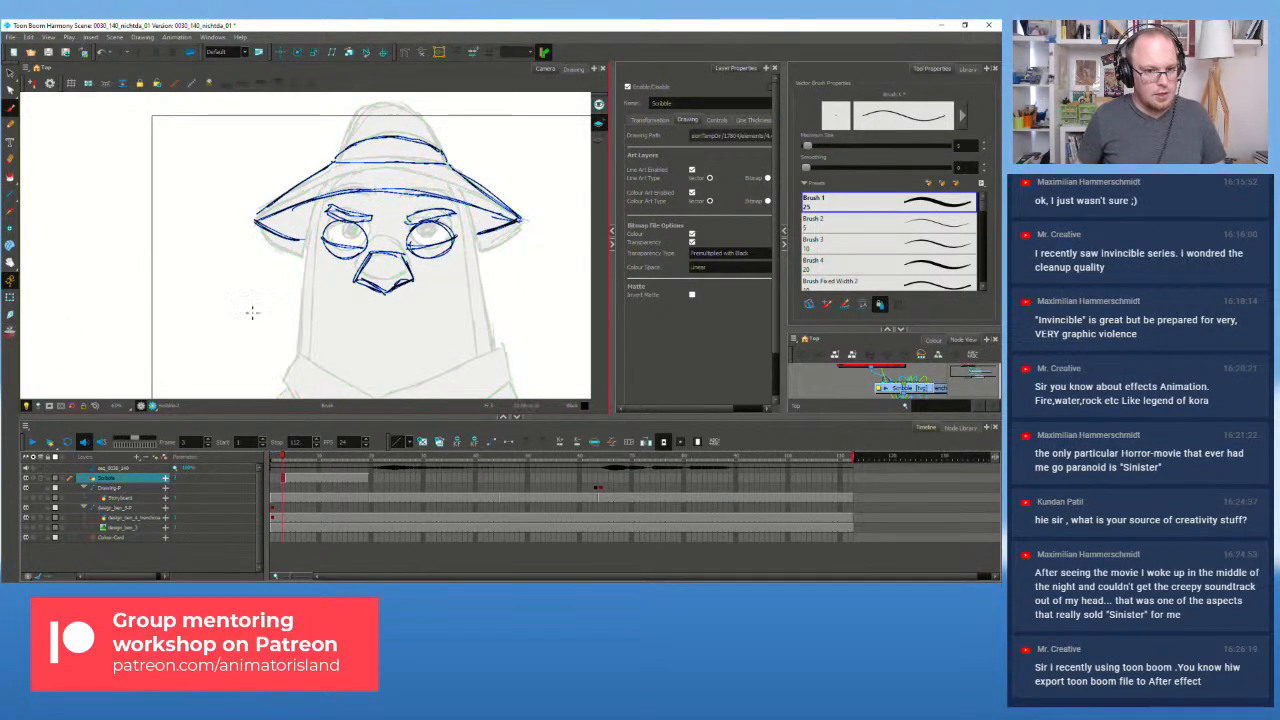
# Step: Flip back and forth between frames 3 and 4 to compare them, ending on frame 3
pyautogui.press('.')
pyautogui.press(',')
pyautogui.press('.')
pyautogui.press(',')
pyautogui.press('.')
pyautogui.press(',')
pyautogui.press('.')
pyautogui.press(',')
pyautogui.press('.')
pyautogui.press(',')
pyautogui.press('.')
pyautogui.press(',')
pyautogui.press('.')
pyautogui.press(',')
# Step: Ink the hat crown's top and right side, and the head's left side from collar to brim
pyautogui.moveTo(340, 152)
pyautogui.mouseDown()
pyautogui.moveTo(355, 117)
pyautogui.moveTo(405, 103)
pyautogui.moveTo(449, 160)
pyautogui.mouseUp()
pyautogui.moveTo(412, 105); pyautogui.dragTo(446, 161)
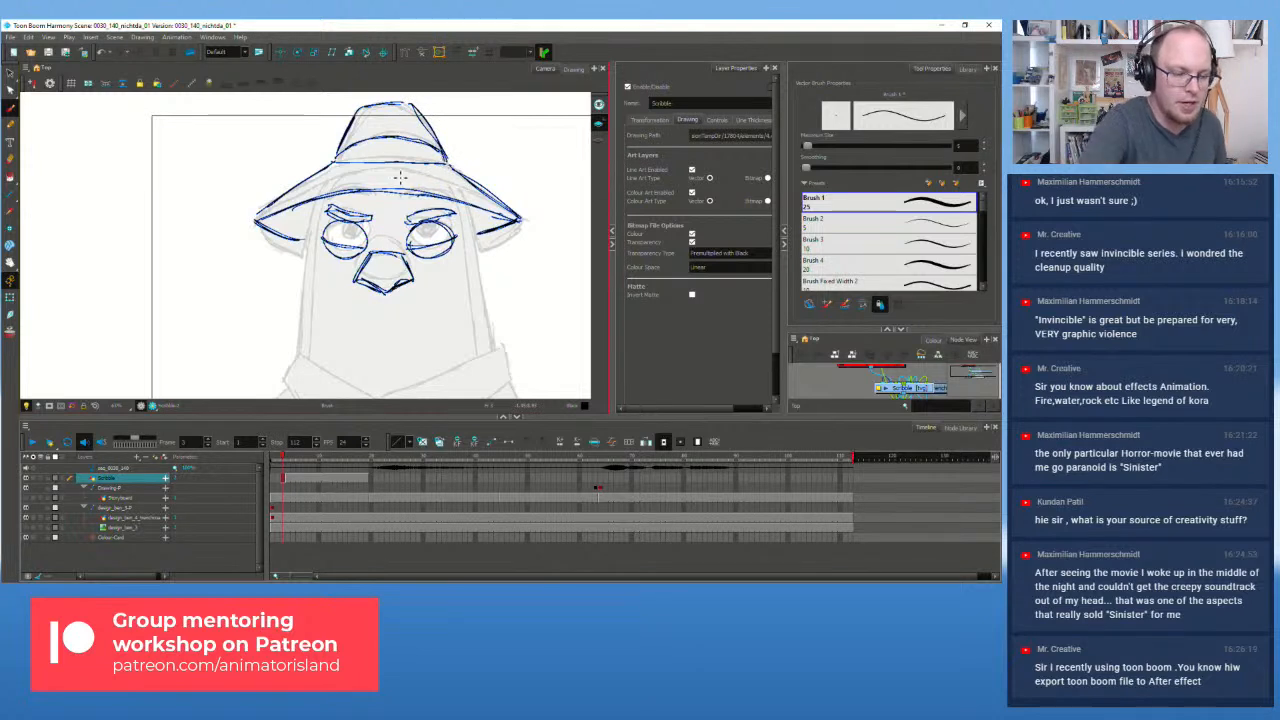
pyautogui.moveTo(300, 351); pyautogui.dragTo(316, 207)
pyautogui.moveTo(315, 208)
pyautogui.mouseDown()
pyautogui.moveTo(303, 361)
pyautogui.moveTo(303, 262)
pyautogui.moveTo(320, 222)
pyautogui.mouseUp()
pyautogui.hotkey('ctrl', 'z')
pyautogui.hotkey('ctrl', 'z')
pyautogui.hotkey('ctrl', 'z')
pyautogui.hotkey('ctrl', 'z')
pyautogui.moveTo(316, 360); pyautogui.dragTo(330, 186)
# Step: Ink the head's right outline from below the brim down to the collar
pyautogui.moveTo(458, 198); pyautogui.dragTo(472, 278)
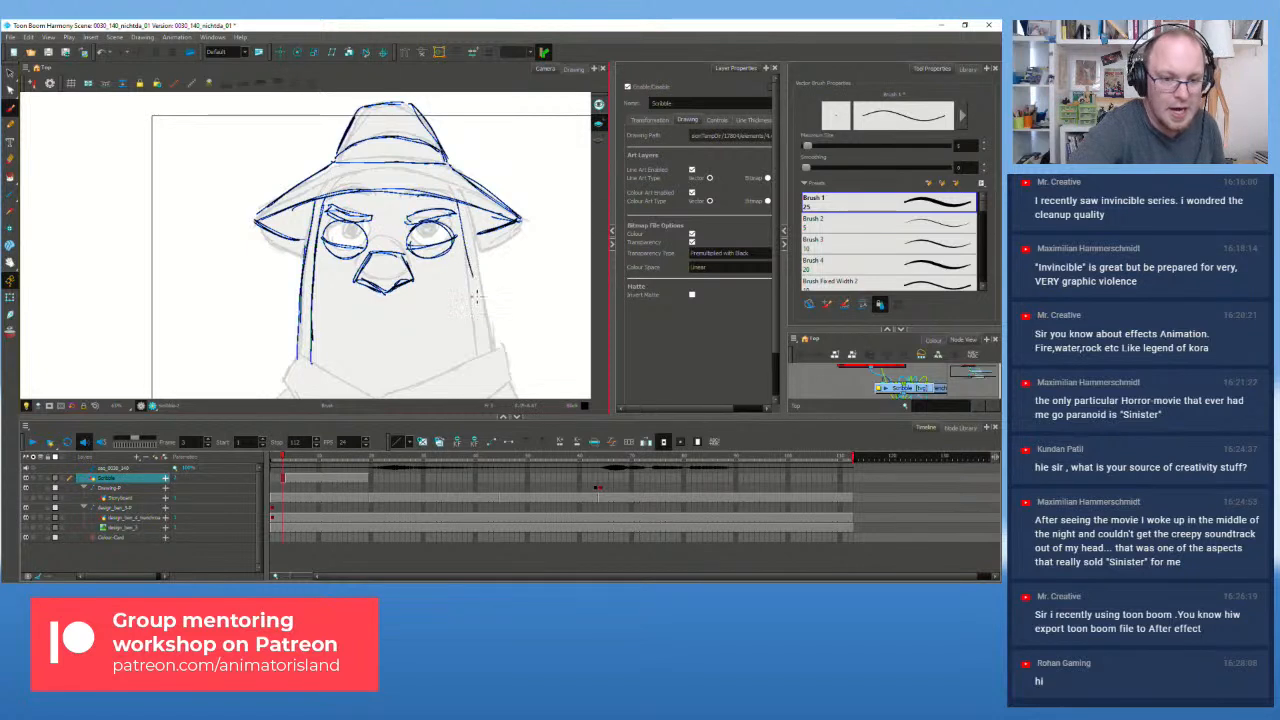
pyautogui.hotkey('ctrl', 'z')
pyautogui.moveTo(459, 202); pyautogui.dragTo(477, 342)
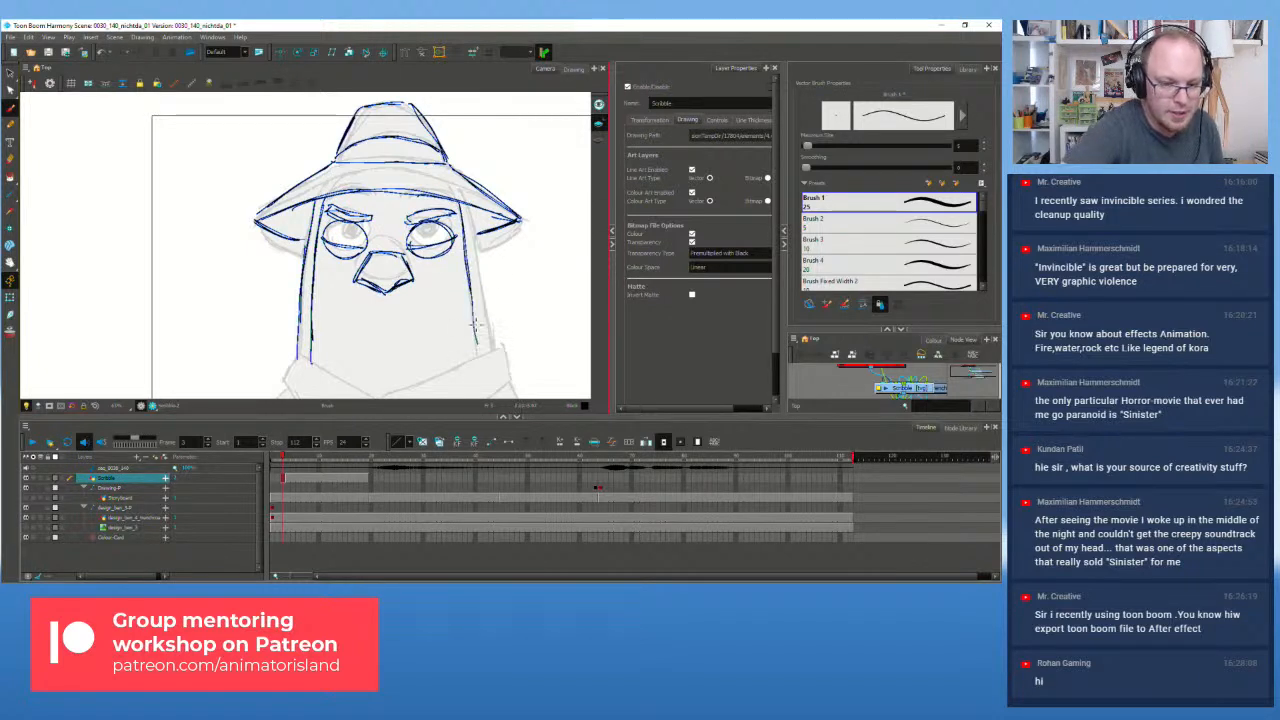
pyautogui.moveTo(465, 201); pyautogui.dragTo(495, 344)
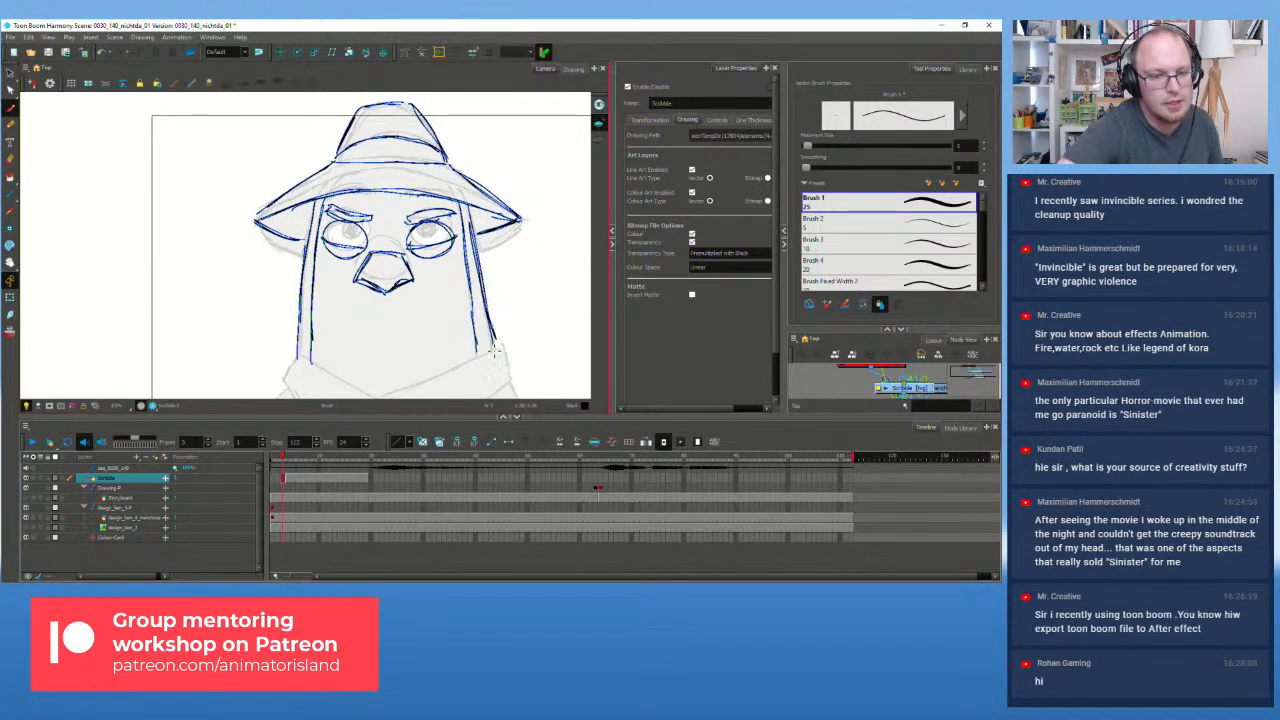
pyautogui.scroll(-1, 479, 311)
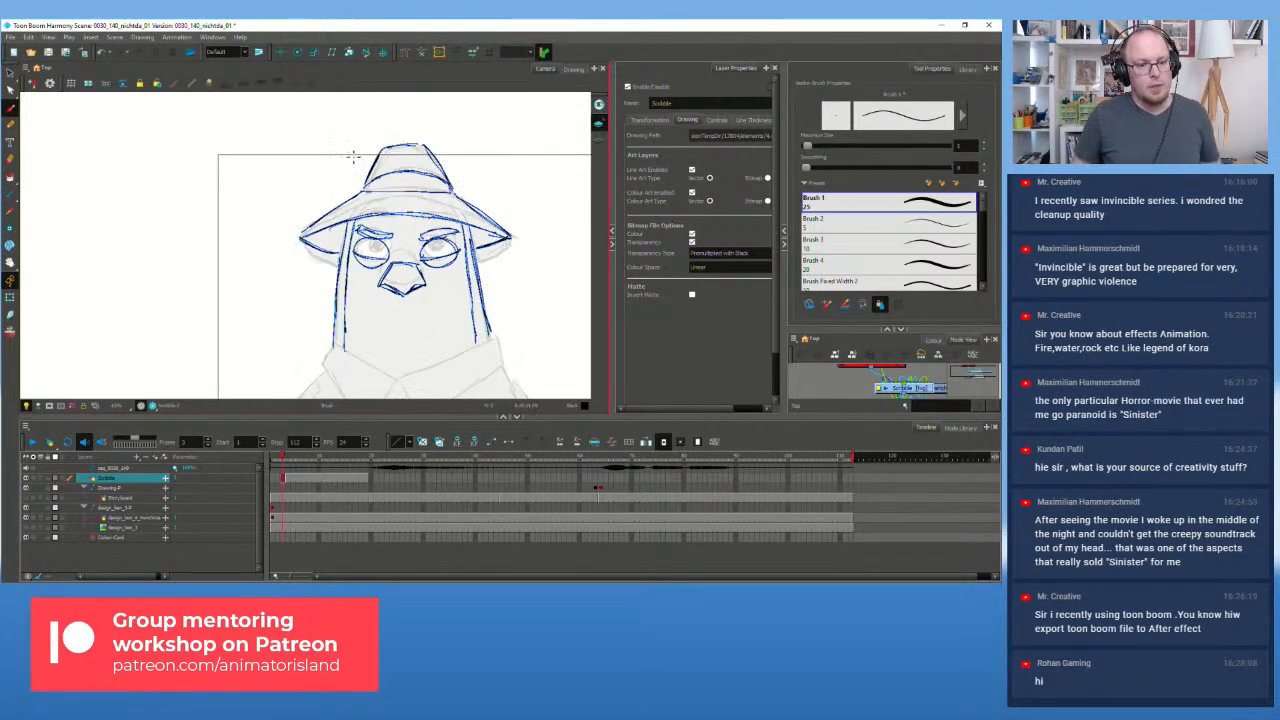
# Step: Lasso-select the inked head strokes with the Select tool, then clear the selection
pyautogui.click(10, 73)
pyautogui.moveTo(460, 120)
pyautogui.mouseDown()
pyautogui.moveTo(257, 146)
pyautogui.moveTo(608, 210)
pyautogui.moveTo(363, 109)
pyautogui.moveTo(410, 147)
pyautogui.mouseUp()
pyautogui.click(492, 195)
# Step: Compare neighbouring drawings and finish on frame 4's fully inked pigeon
pyautogui.press('g')
pyautogui.press('f')
pyautogui.press('g')
pyautogui.press('f')
pyautogui.press('g')
pyautogui.press('f')
pyautogui.press('g')
pyautogui.press('f')
pyautogui.press('g')
pyautogui.scroll(1, 452, 265)
pyautogui.scroll(1, 411, 293)
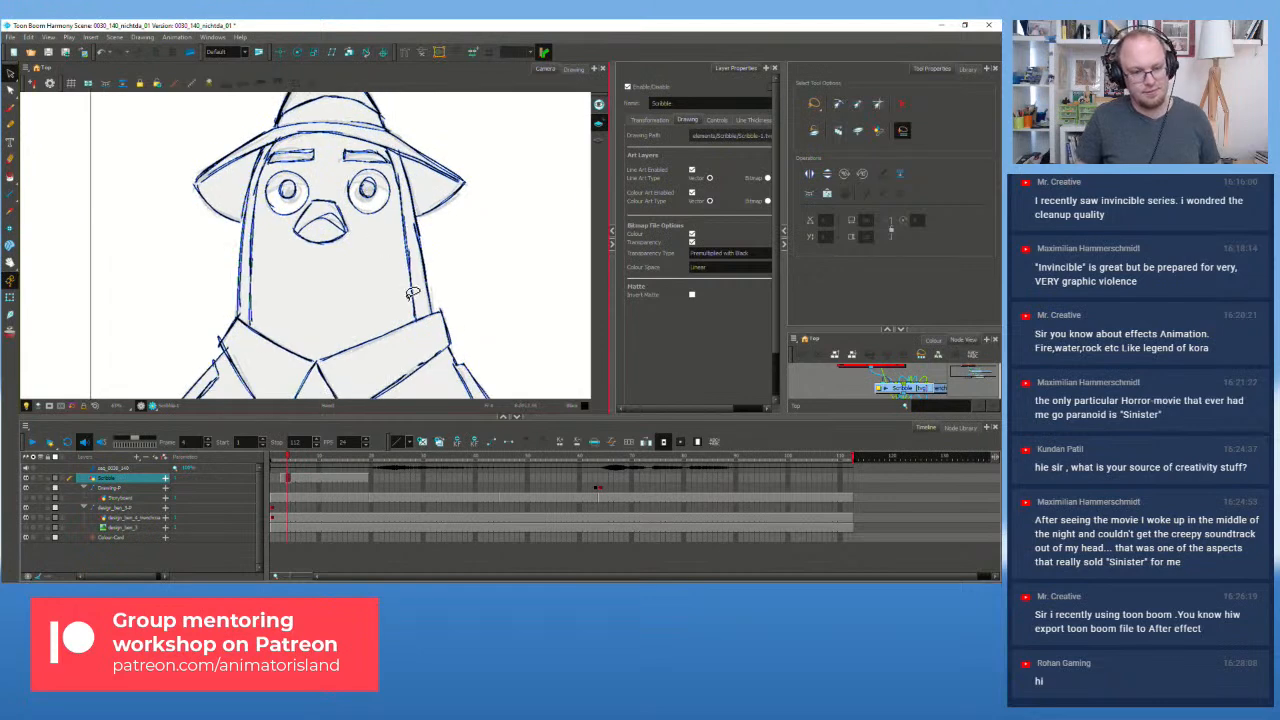
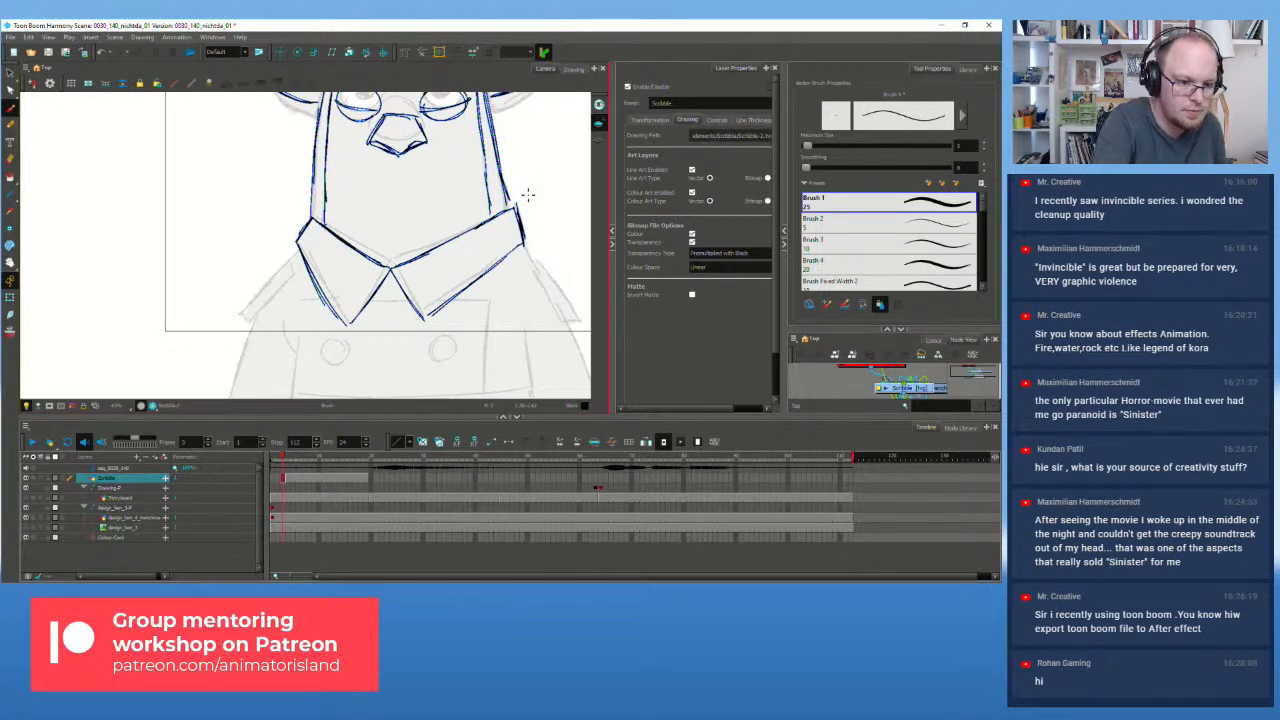
# Step: Ink the left shoulder, lapel, left sleeve and a vertical shirt line below the collar
pyautogui.moveTo(293, 257)
pyautogui.mouseDown()
pyautogui.moveTo(239, 309)
pyautogui.moveTo(286, 283)
pyautogui.moveTo(297, 257)
pyautogui.mouseUp()
pyautogui.moveTo(255, 306); pyautogui.dragTo(223, 390)
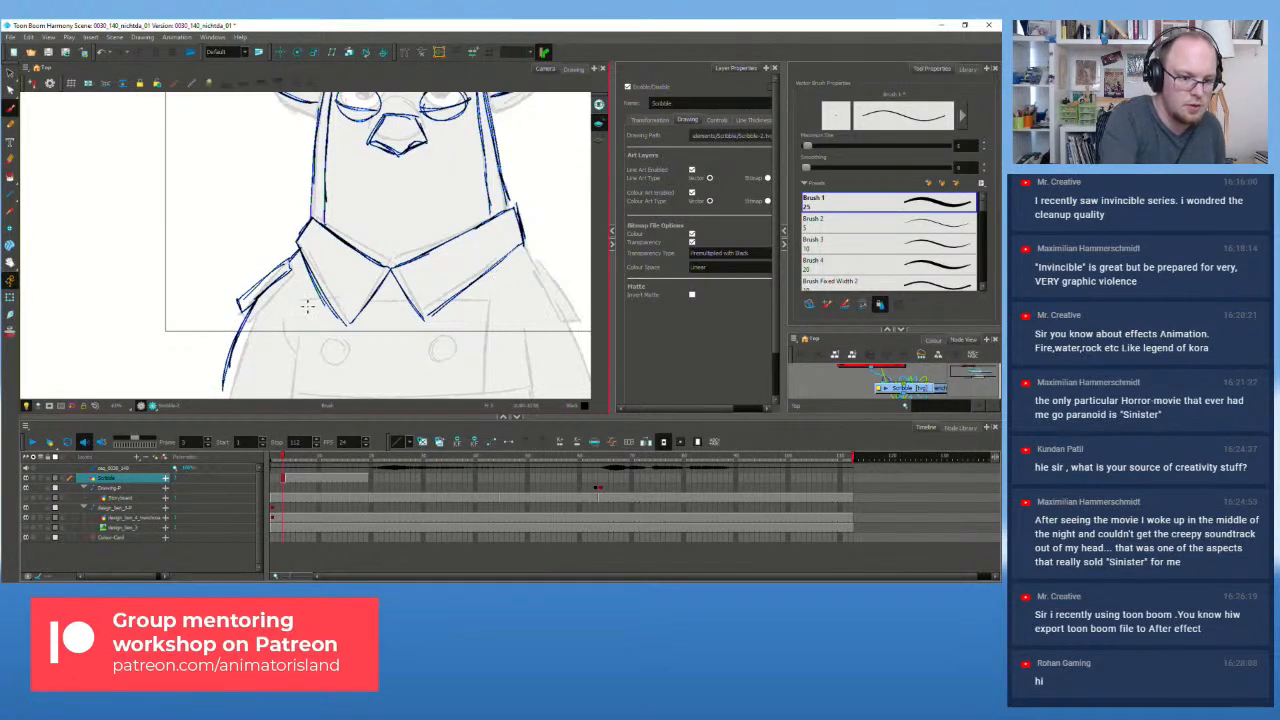
pyautogui.moveTo(333, 300)
pyautogui.mouseDown()
pyautogui.moveTo(491, 297)
pyautogui.moveTo(483, 394)
pyautogui.mouseUp()
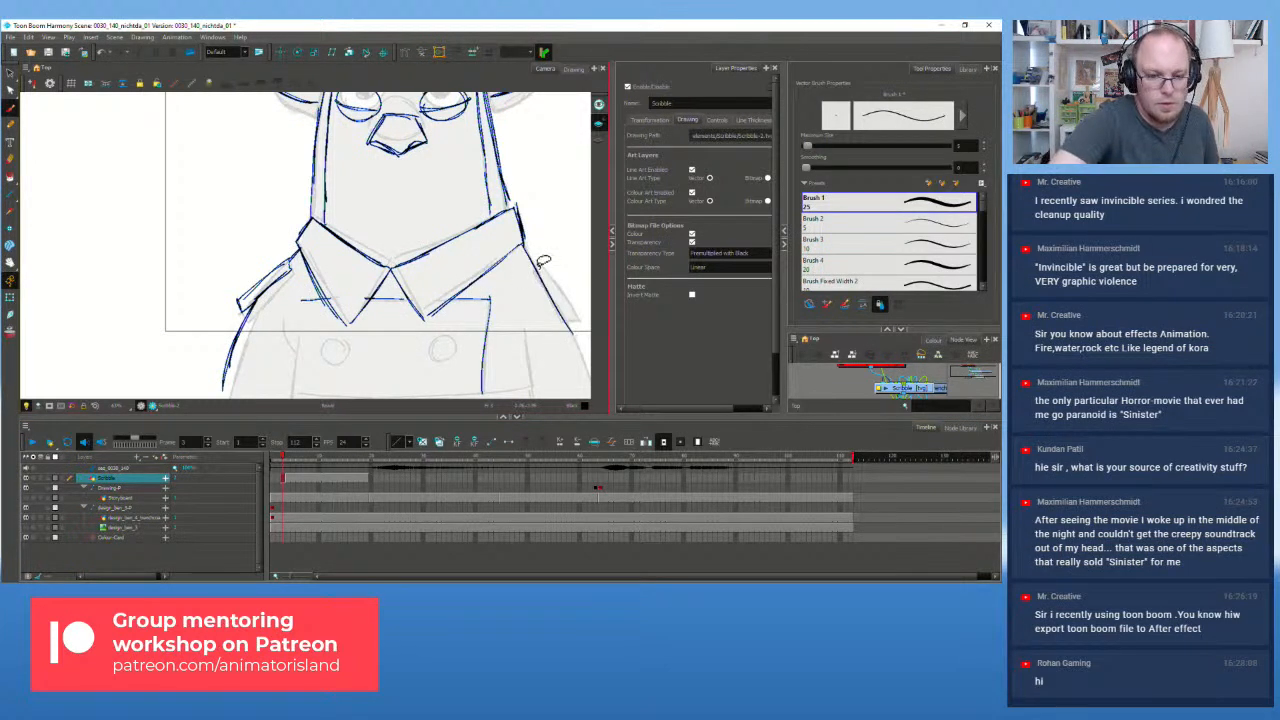
pyautogui.hotkey('ctrl', 'z')
pyautogui.moveTo(488, 300); pyautogui.dragTo(488, 394)
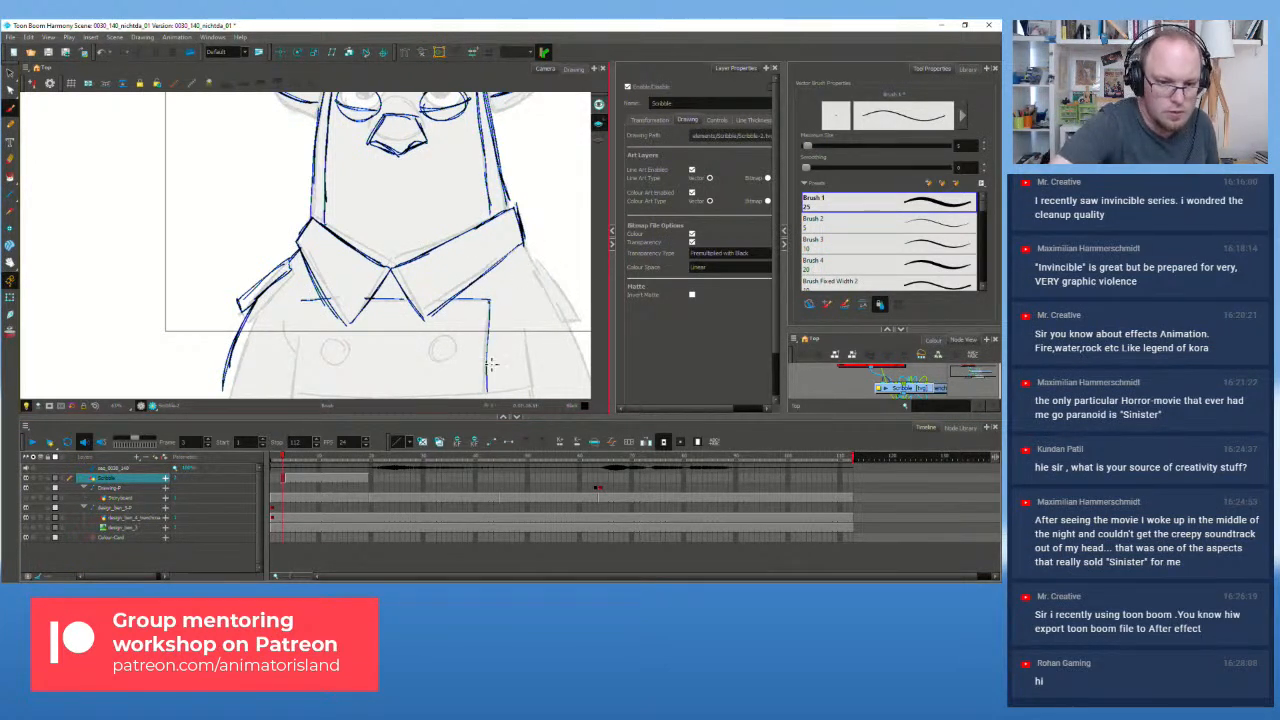
# Step: Ink the right shoulder and its strap line, undoing the extra stroke and rough arrow sketch
pyautogui.moveTo(524, 245); pyautogui.dragTo(592, 347)
pyautogui.moveTo(535, 262)
pyautogui.mouseDown()
pyautogui.moveTo(561, 317)
pyautogui.moveTo(582, 319)
pyautogui.mouseUp()
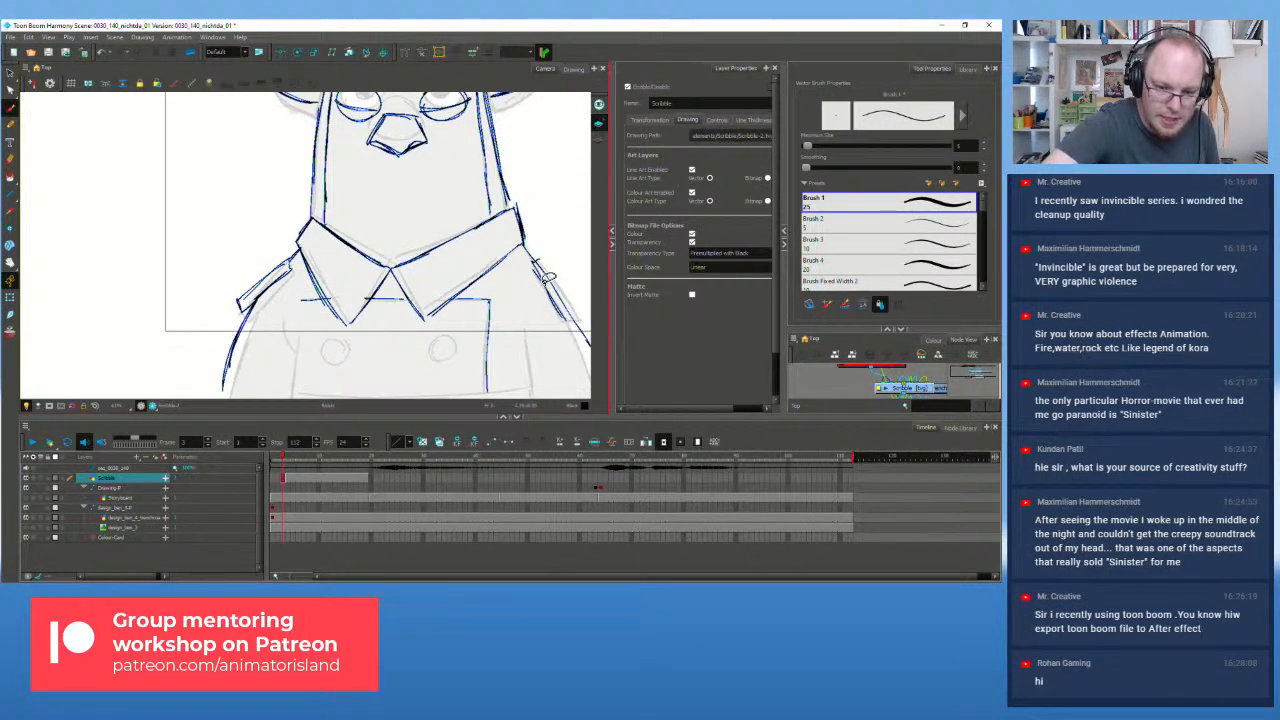
pyautogui.hotkey('ctrl', 'z')
pyautogui.moveTo(535, 262); pyautogui.dragTo(577, 322)
pyautogui.moveTo(541, 266)
pyautogui.mouseDown()
pyautogui.moveTo(582, 320)
pyautogui.moveTo(543, 266)
pyautogui.mouseUp()
pyautogui.hotkey('ctrl', 'z')
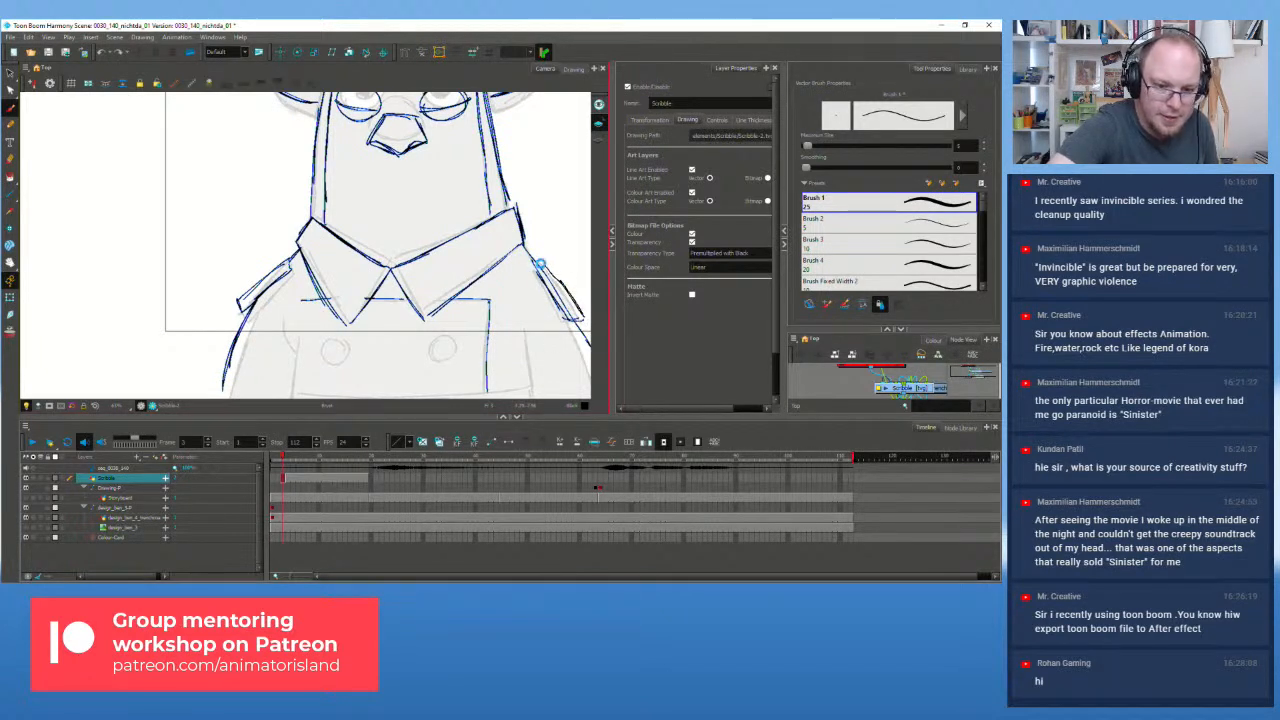
pyautogui.moveTo(542, 190)
pyautogui.mouseDown()
pyautogui.moveTo(553, 143)
pyautogui.moveTo(543, 176)
pyautogui.moveTo(561, 258)
pyautogui.moveTo(586, 236)
pyautogui.moveTo(421, 294)
pyautogui.mouseUp()
pyautogui.hotkey('ctrl', 'z')
pyautogui.hotkey('ctrl', 'z')
pyautogui.hotkey('ctrl', 'z')
pyautogui.hotkey('ctrl', 'z')
pyautogui.scroll(-4, 420, 293)
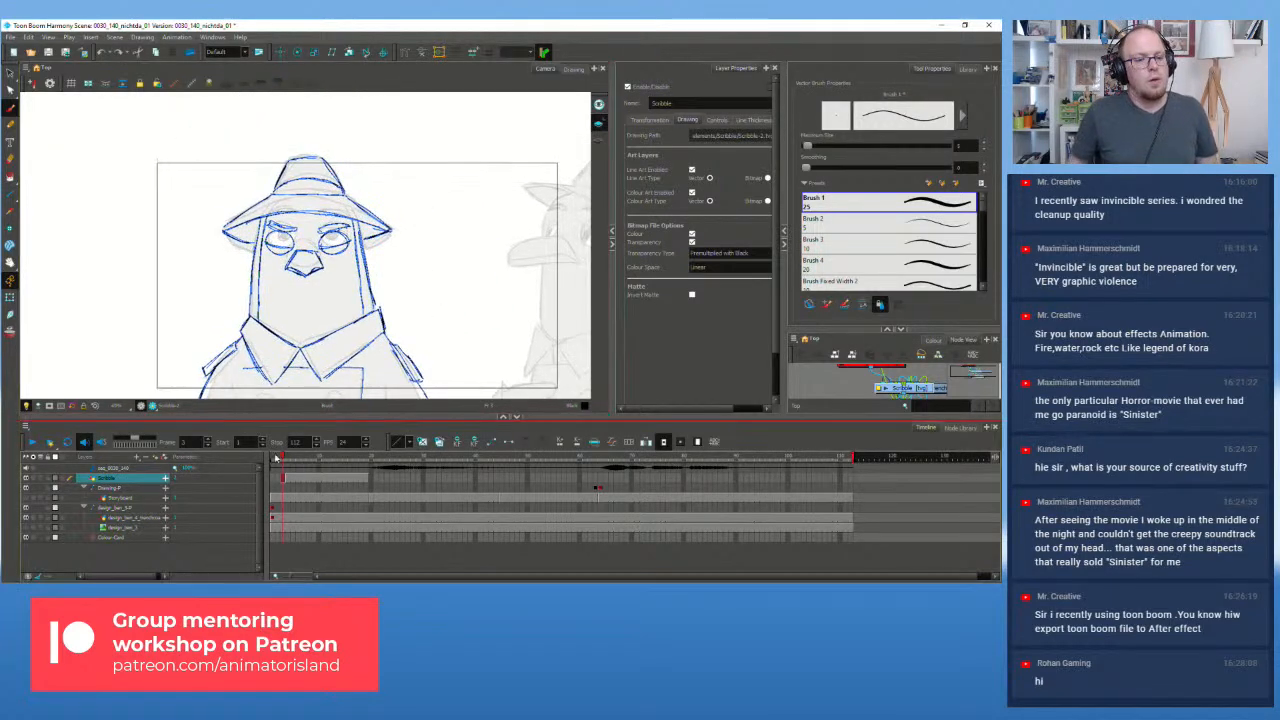
pyautogui.press(',')
pyautogui.press('.')
pyautogui.press(',')
pyautogui.press('.')
pyautogui.press('.')
pyautogui.press(',')
pyautogui.press('.')
pyautogui.press(',')
pyautogui.press('.')
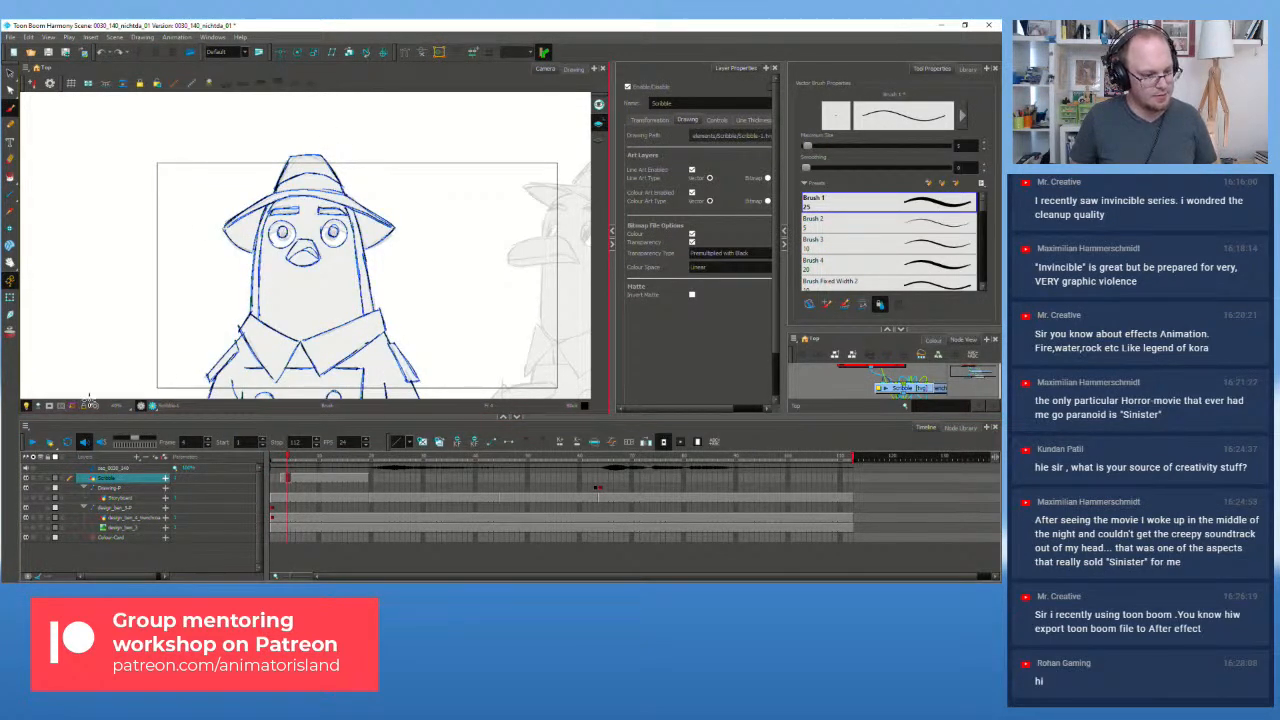
pyautogui.rightClick(251, 320)
pyautogui.rightClick(215, 245)
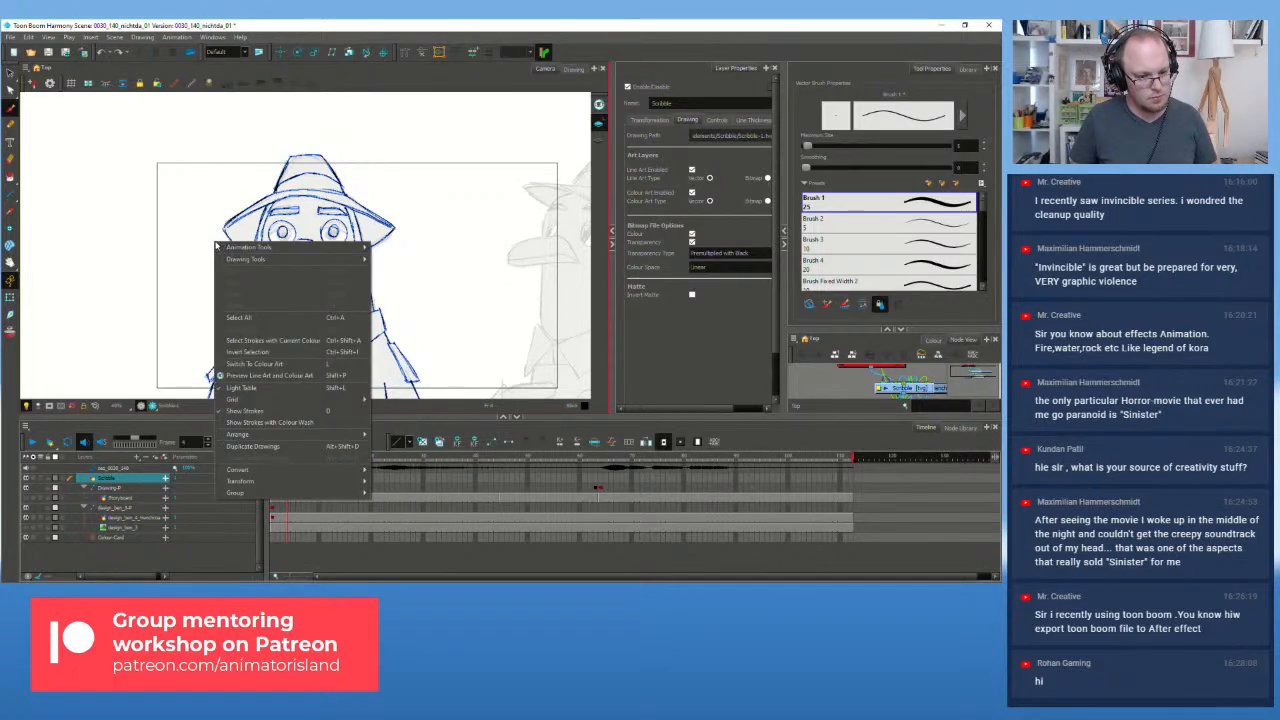
pyautogui.moveTo(258, 260)
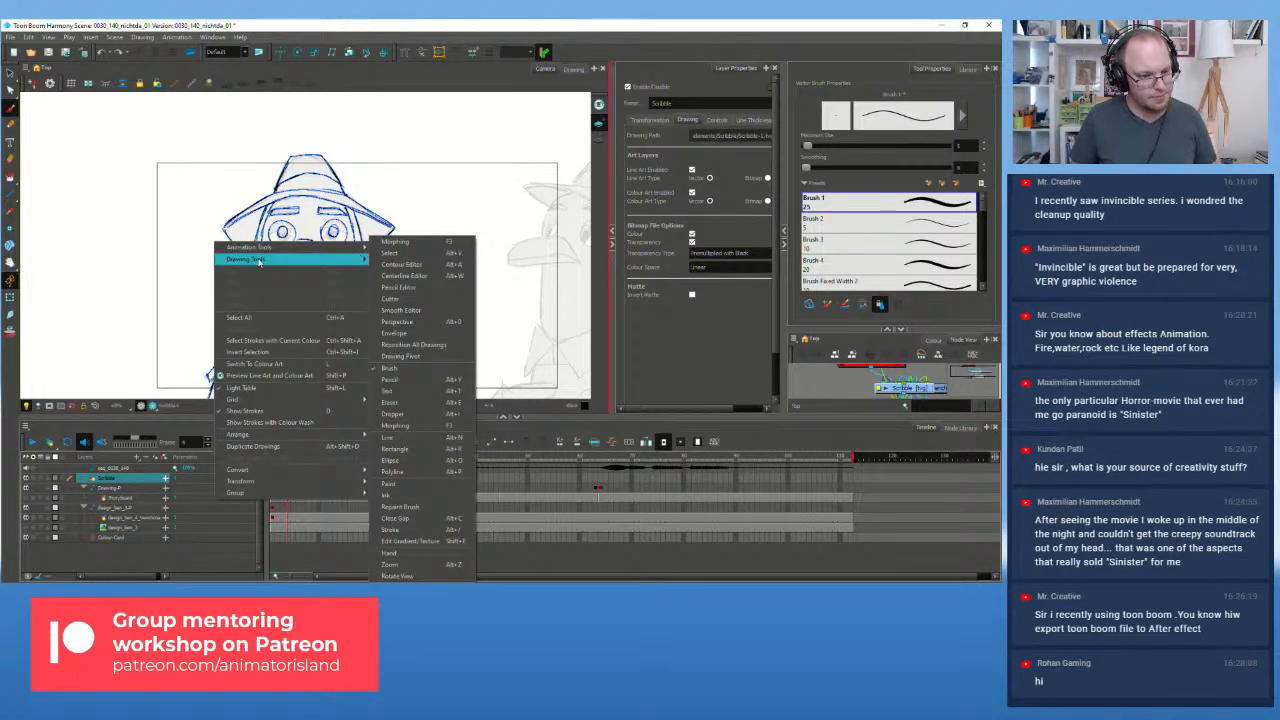
pyautogui.click(412, 25)
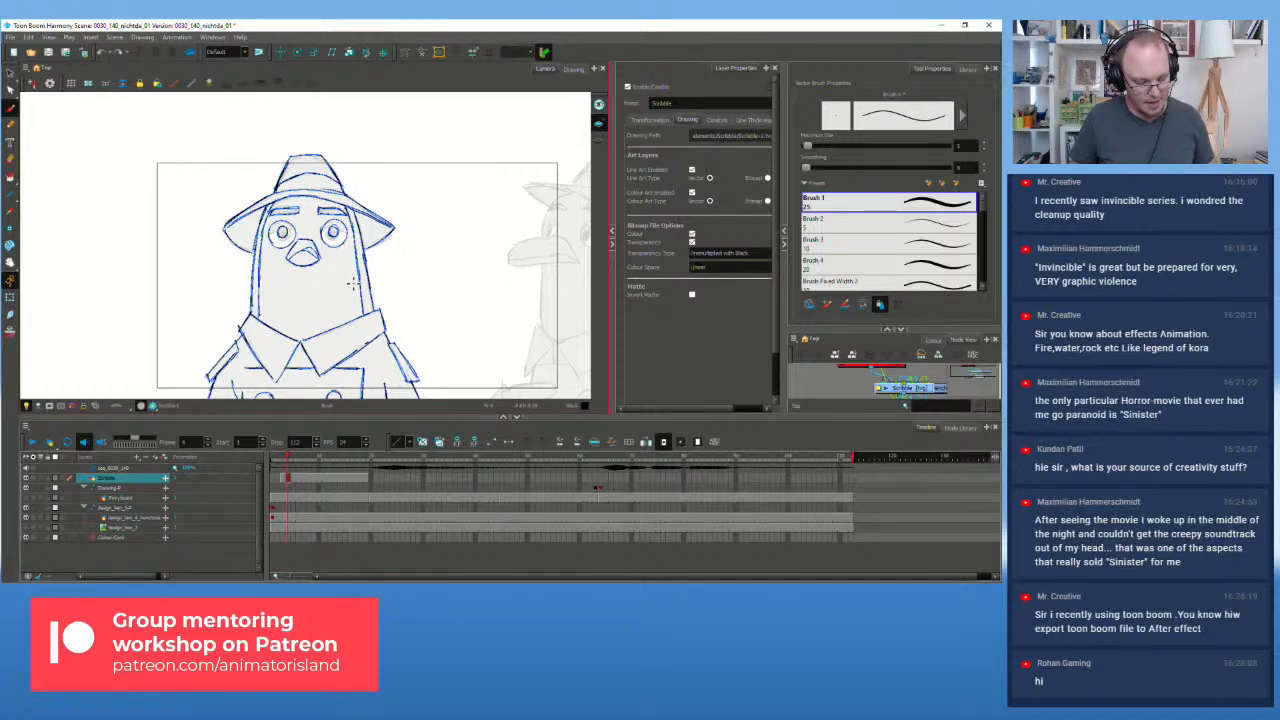
pyautogui.scroll(1, 352, 284)
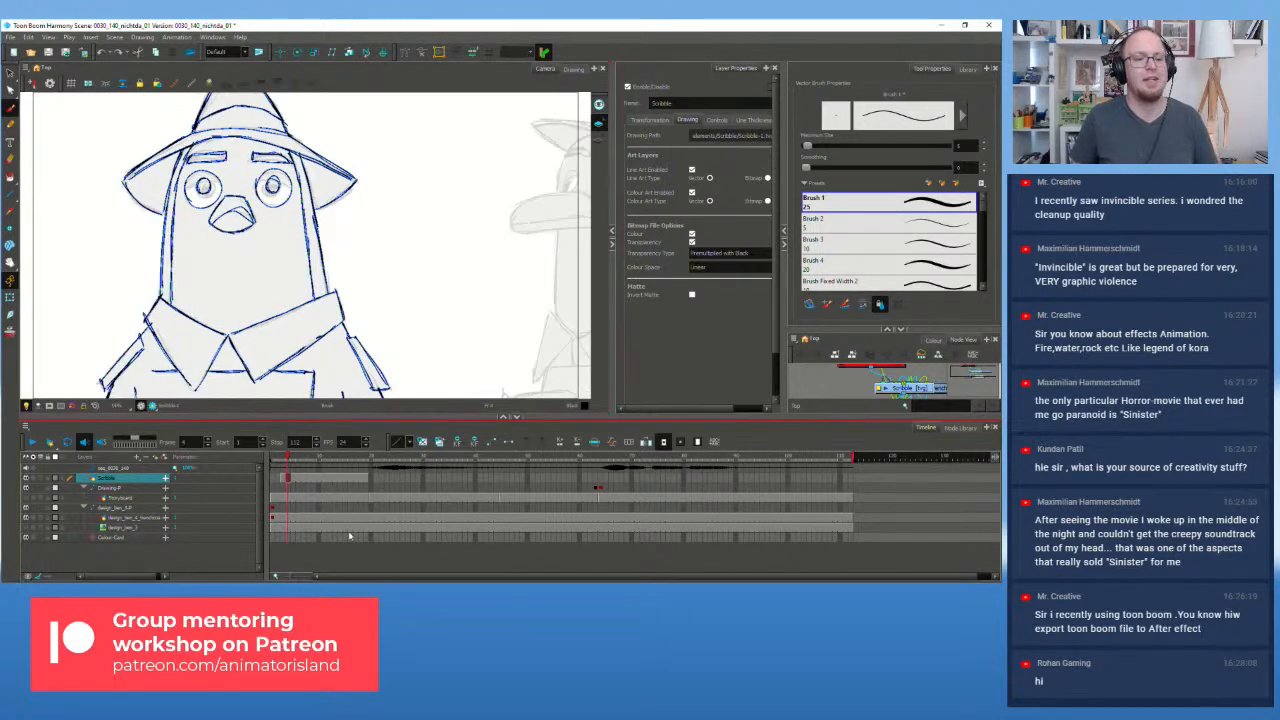
pyautogui.click(282, 459)
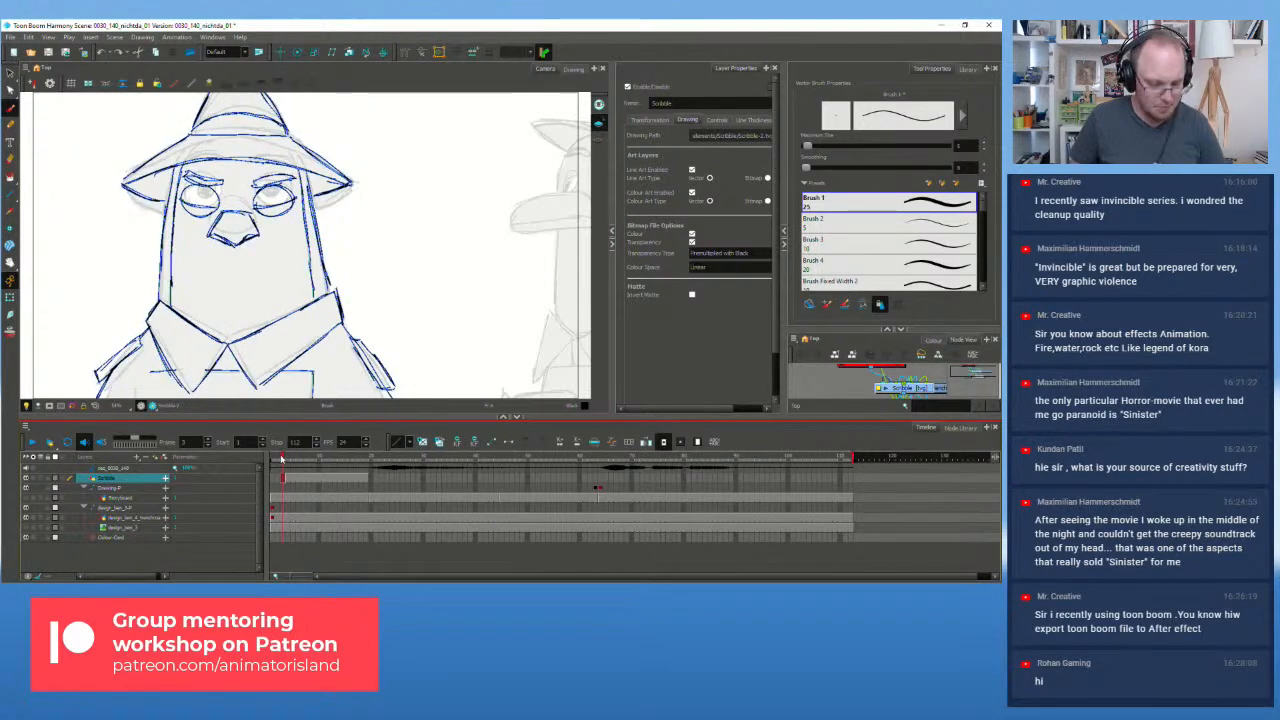
pyautogui.press('.')
pyautogui.press(',')
pyautogui.press('.')
pyautogui.press(',')
pyautogui.press('.')
pyautogui.press(',')
pyautogui.press('.')
pyautogui.press(',')
pyautogui.press('.')
pyautogui.press(',')
pyautogui.press('.')
pyautogui.press(',')
pyautogui.press('.')
pyautogui.press(',')
pyautogui.press('.')
pyautogui.press(',')
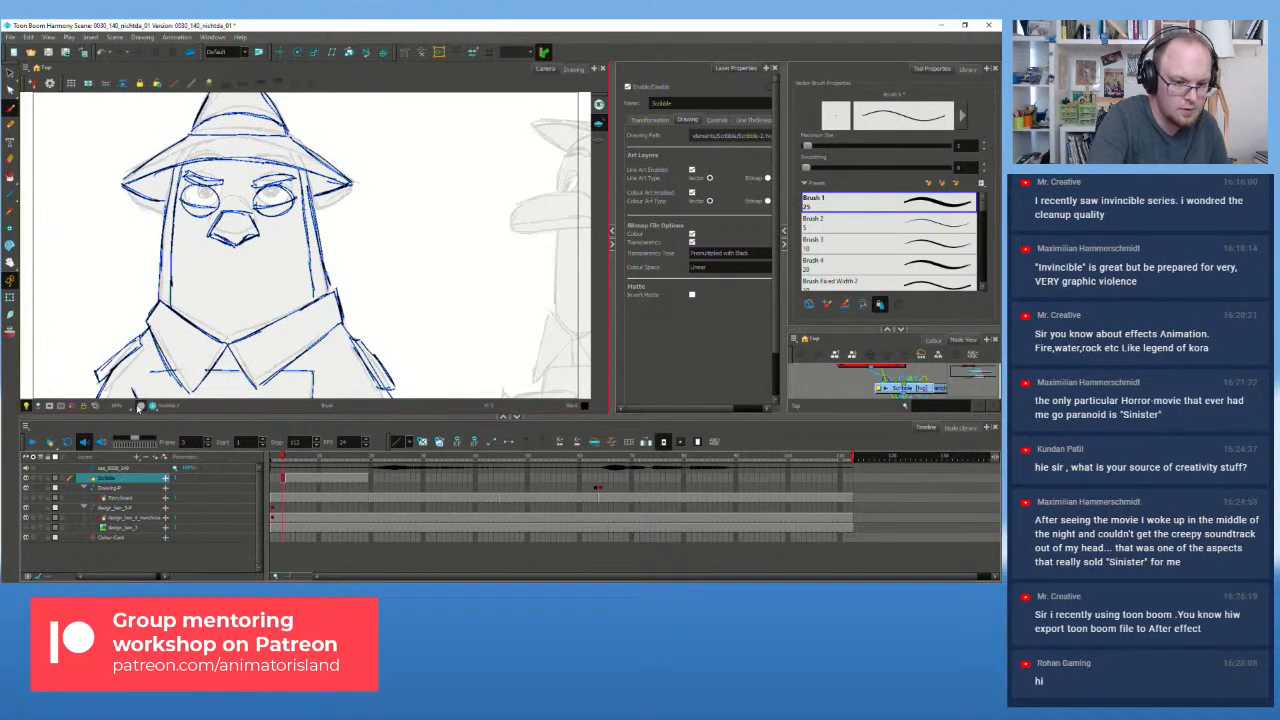
pyautogui.press(',')
pyautogui.press('.')
pyautogui.press(',')
pyautogui.press('.')
pyautogui.press(',')
pyautogui.press('.')
pyautogui.press(',')
pyautogui.press('.')
pyautogui.press(',')
pyautogui.press('.')
pyautogui.press(',')
pyautogui.press('.')
pyautogui.press(',')
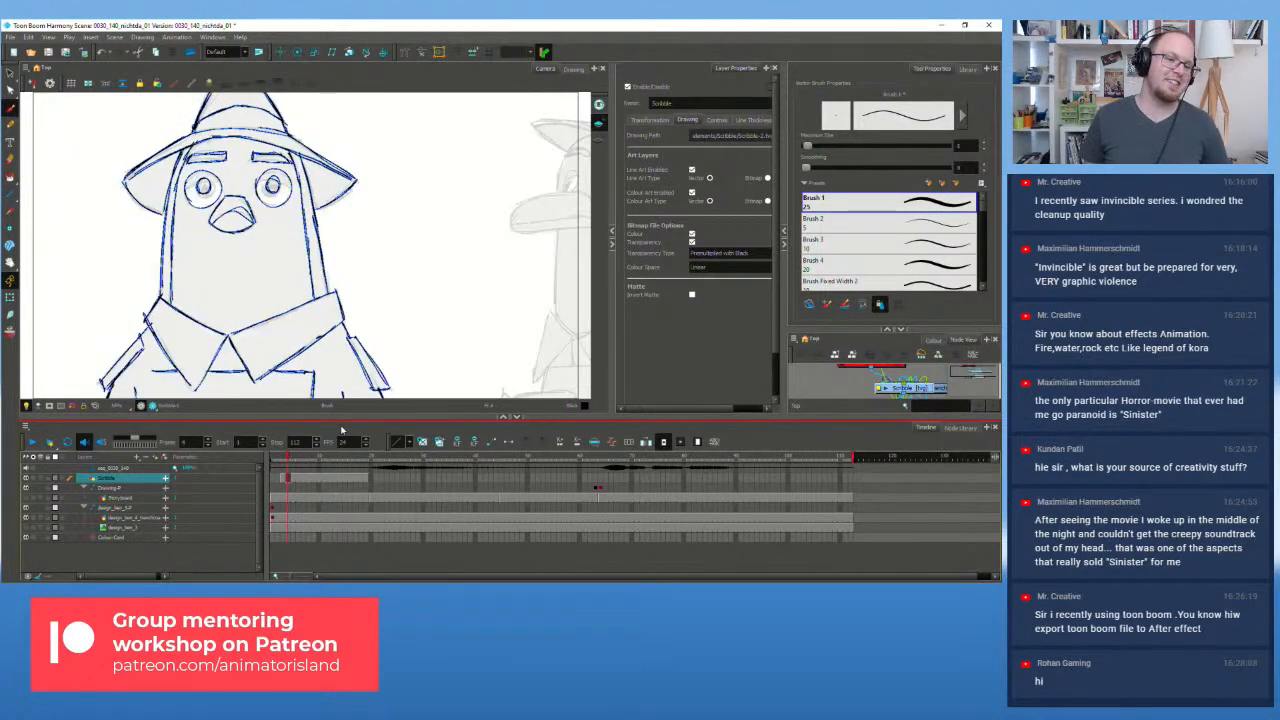
pyautogui.press('.')
pyautogui.press(',')
pyautogui.press('.')
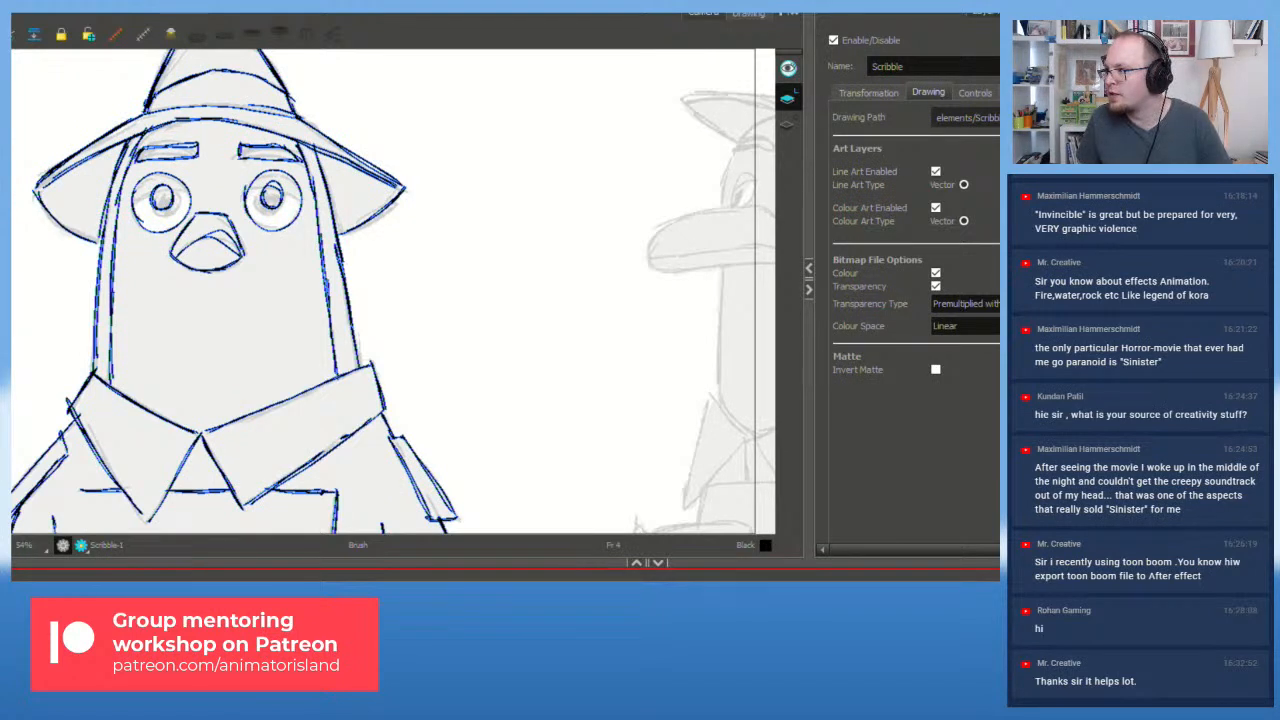
# Step: Drag the vMix 'Input: 9 Virtual - Screen Chat and Cam' settings window over the pigeon drawing
pyautogui.moveTo(995, 265); pyautogui.dragTo(555, 110)
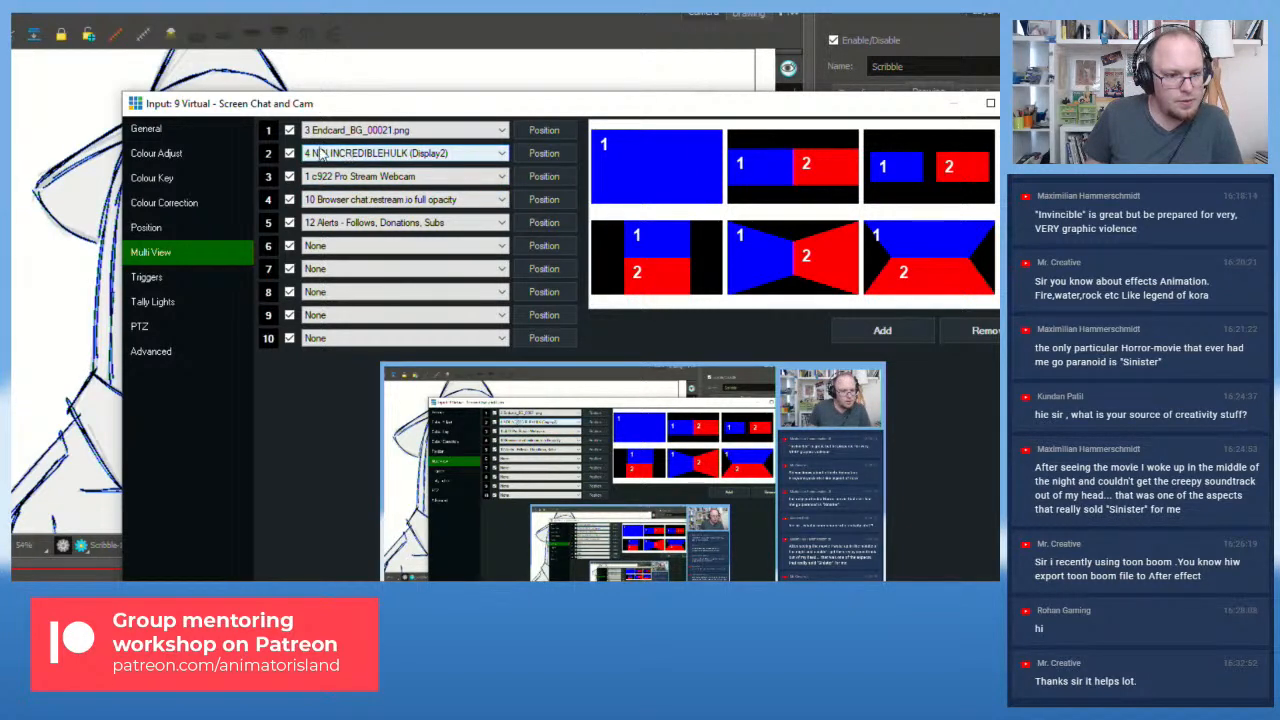
# Step: View the input's Colour Adjust settings, then move the settings window off the captured screen
pyautogui.click(168, 153)
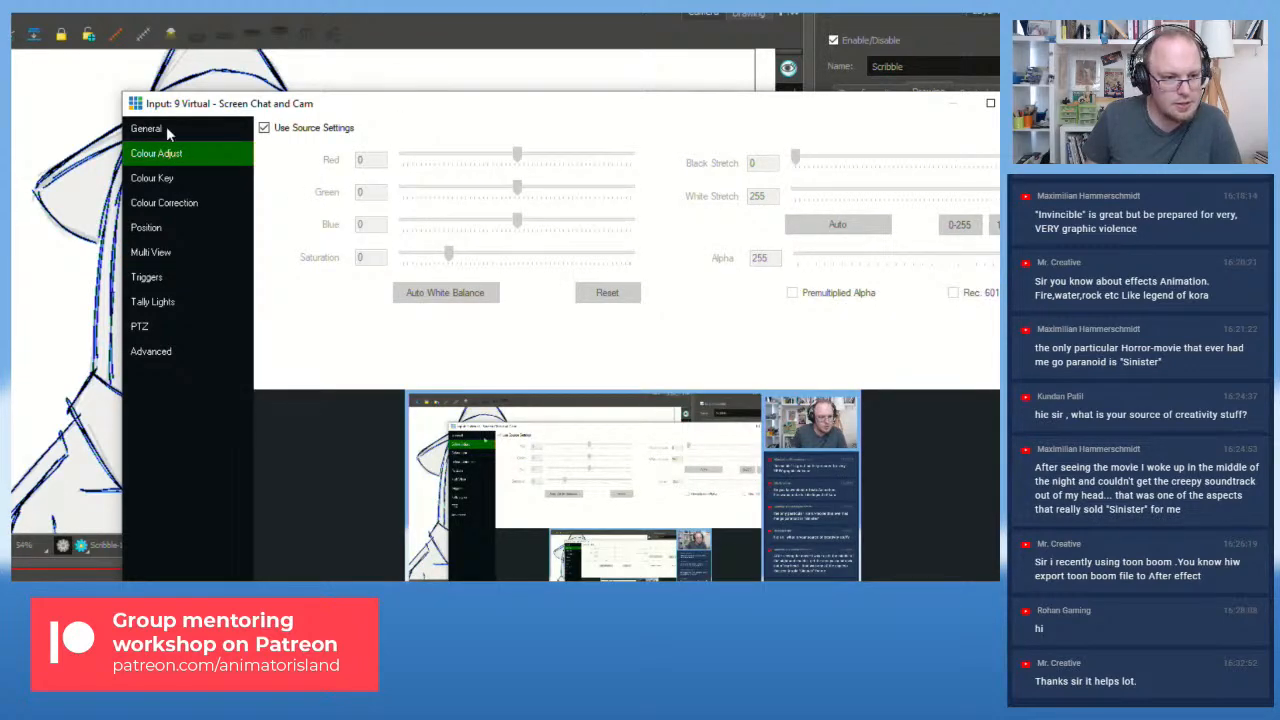
pyautogui.moveTo(288, 112); pyautogui.dragTo(998, 200)
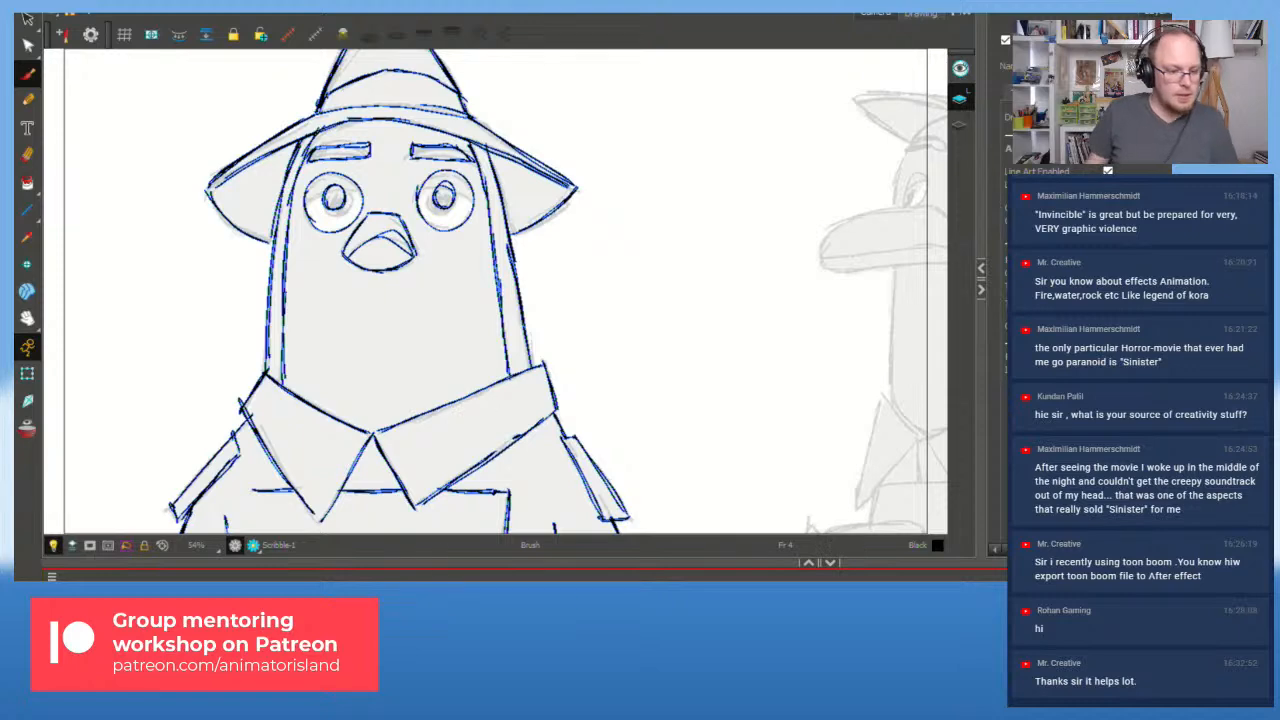
# Step: Flip between the angry-browed and round-eyed pigeon drawings, zooming out and back in
pyautogui.press(',')
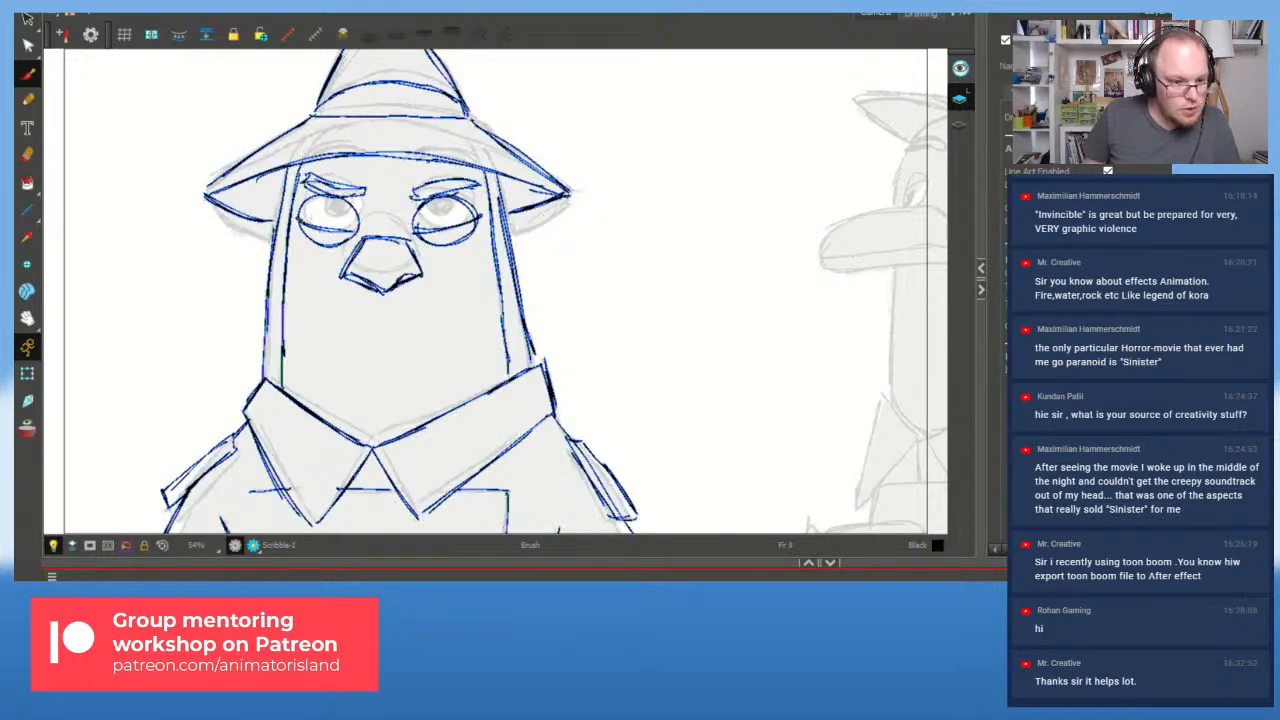
pyautogui.press('.')
pyautogui.press(',')
pyautogui.press('.')
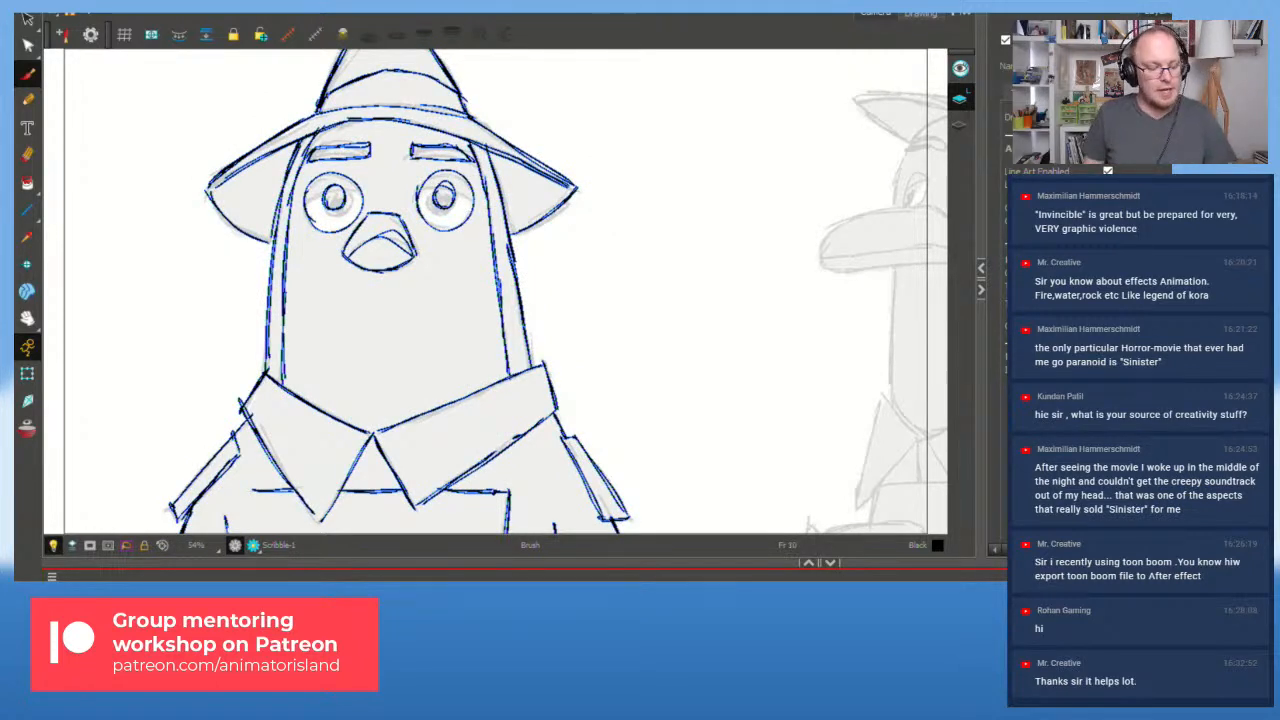
pyautogui.scroll(-2, 433, 295)
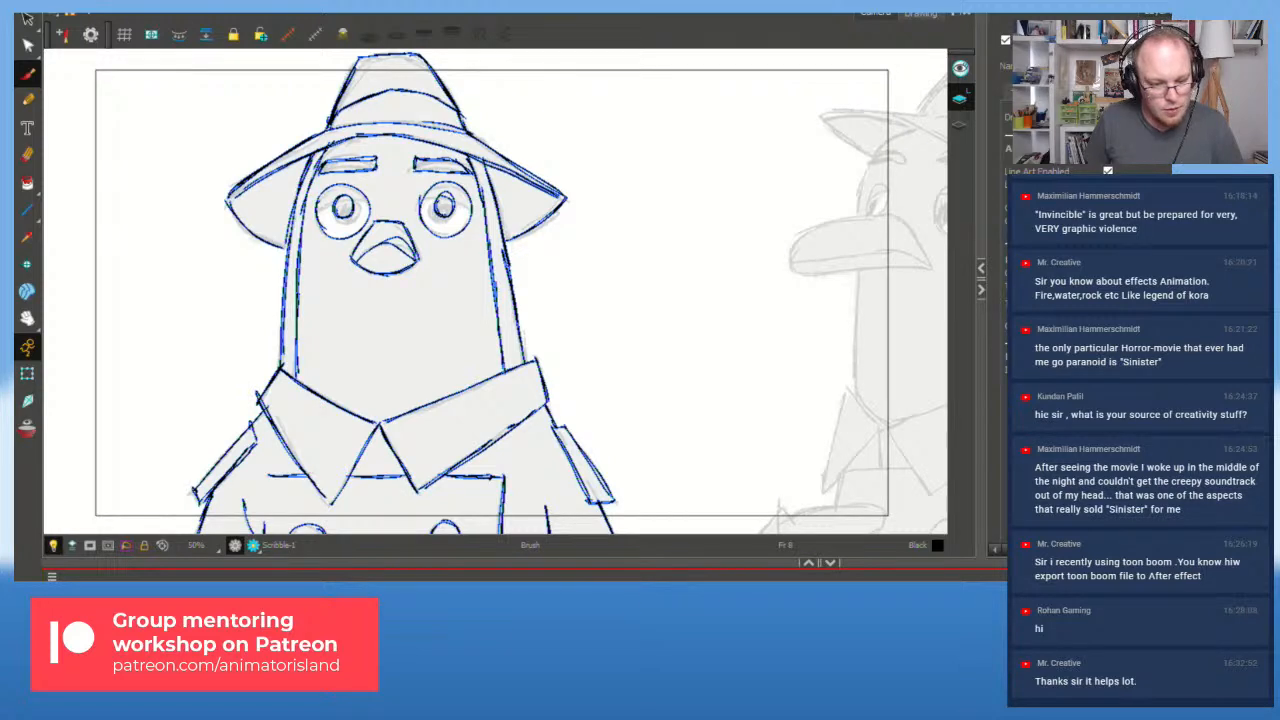
pyautogui.scroll(1, 301, 151)
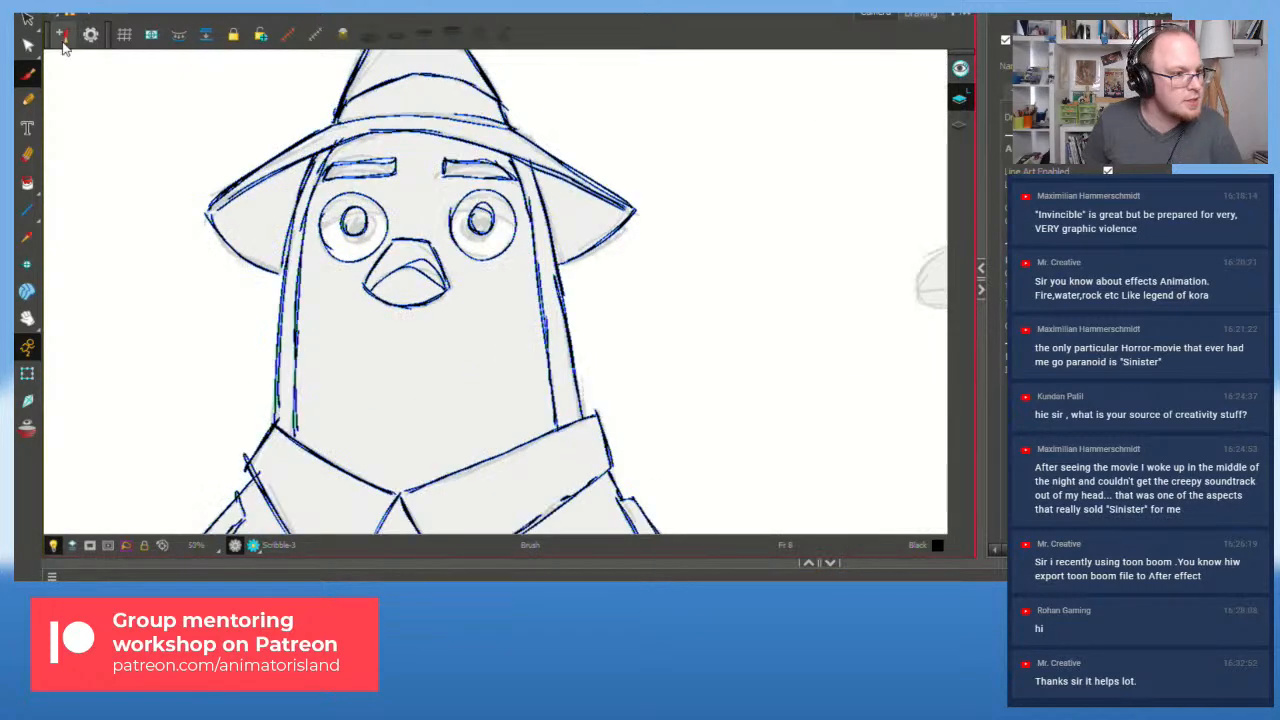
# Step: Delete the old eyebrow and eye strokes, then turn on onion skin for reference
pyautogui.click(30, 21)
pyautogui.moveTo(394, 155)
pyautogui.mouseDown()
pyautogui.moveTo(332, 172)
pyautogui.moveTo(358, 192)
pyautogui.moveTo(412, 159)
pyautogui.mouseUp()
pyautogui.press('Delete')
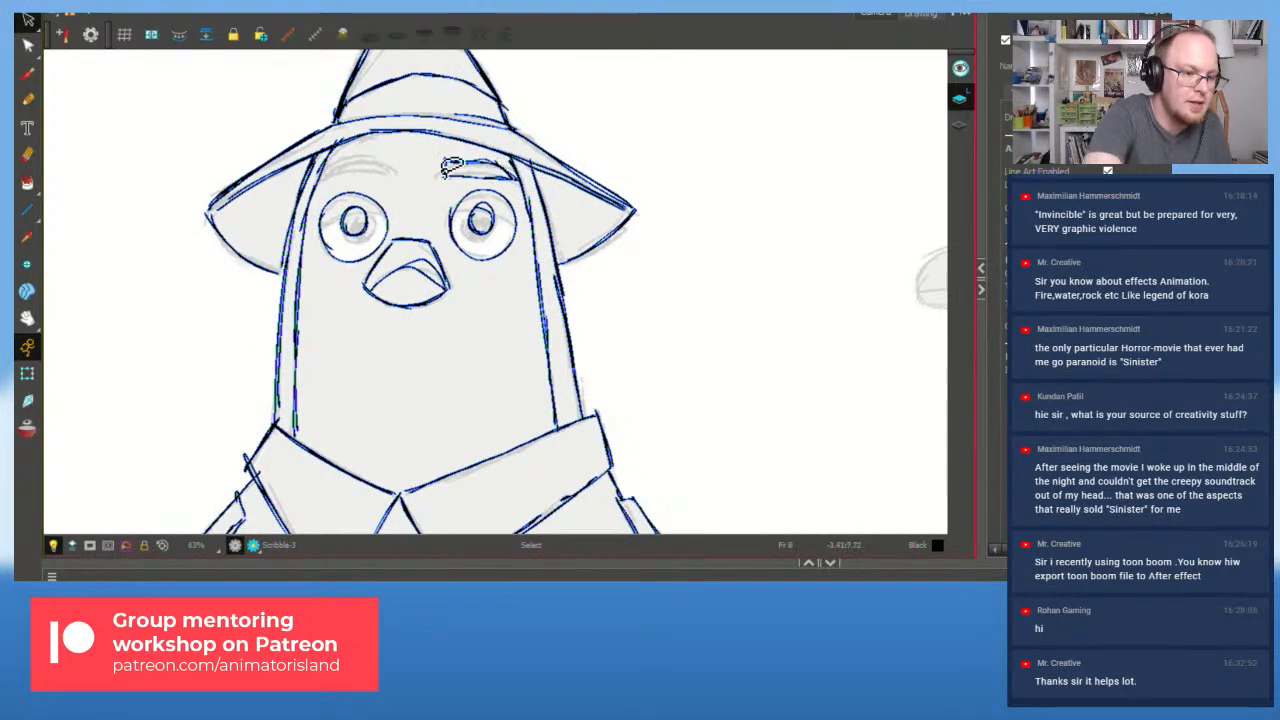
pyautogui.moveTo(485, 200)
pyautogui.mouseDown()
pyautogui.moveTo(488, 168)
pyautogui.moveTo(460, 243)
pyautogui.moveTo(500, 180)
pyautogui.mouseUp()
pyautogui.press('Delete')
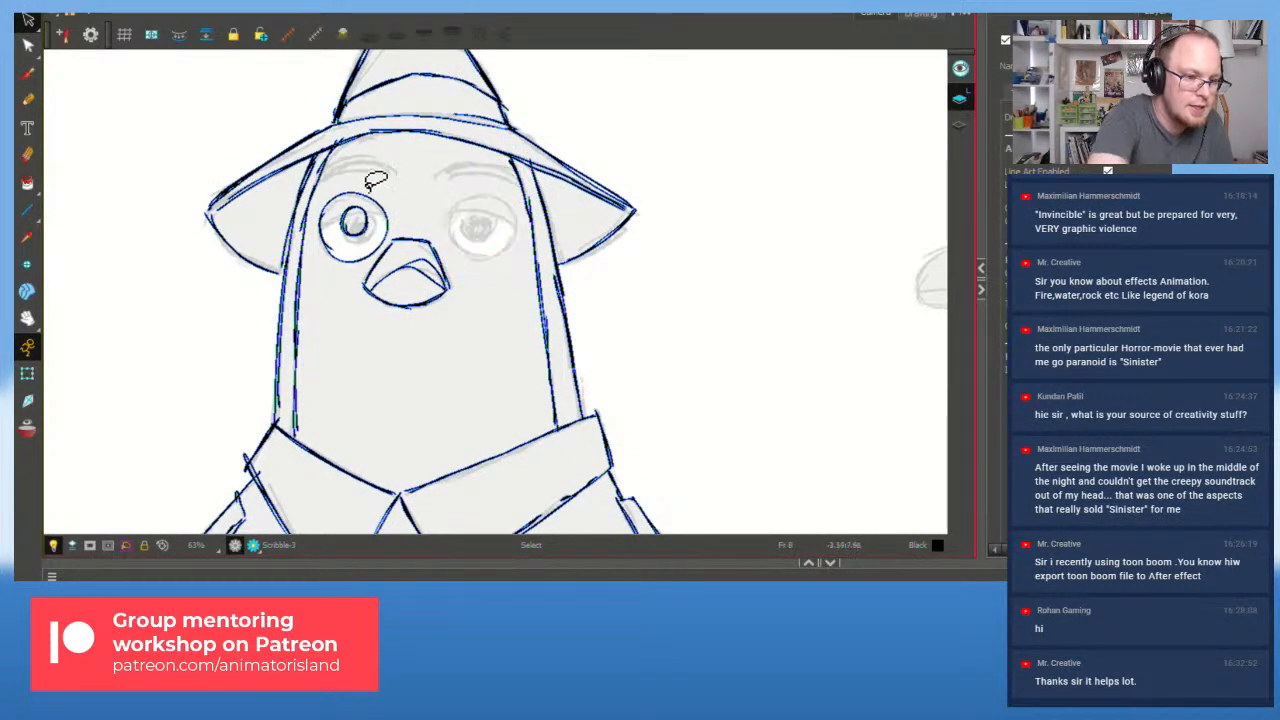
pyautogui.moveTo(352, 272); pyautogui.dragTo(348, 266)
pyautogui.press('Delete')
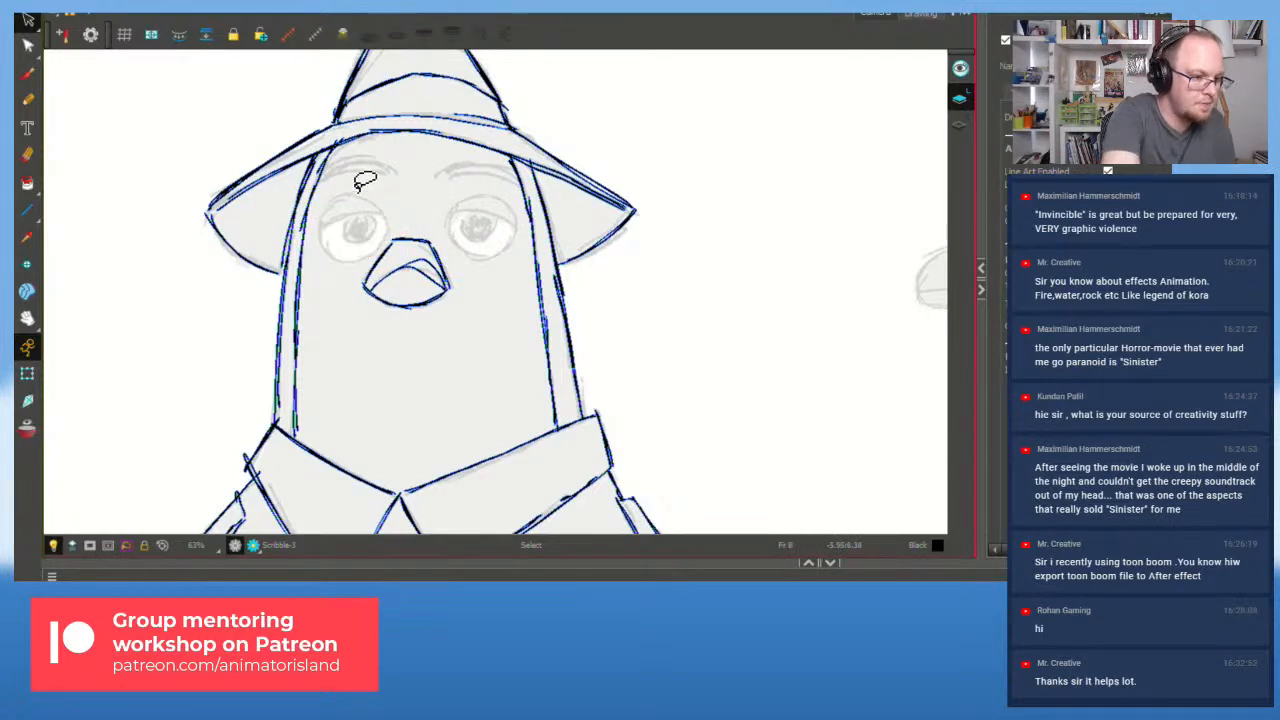
pyautogui.click(27, 428)
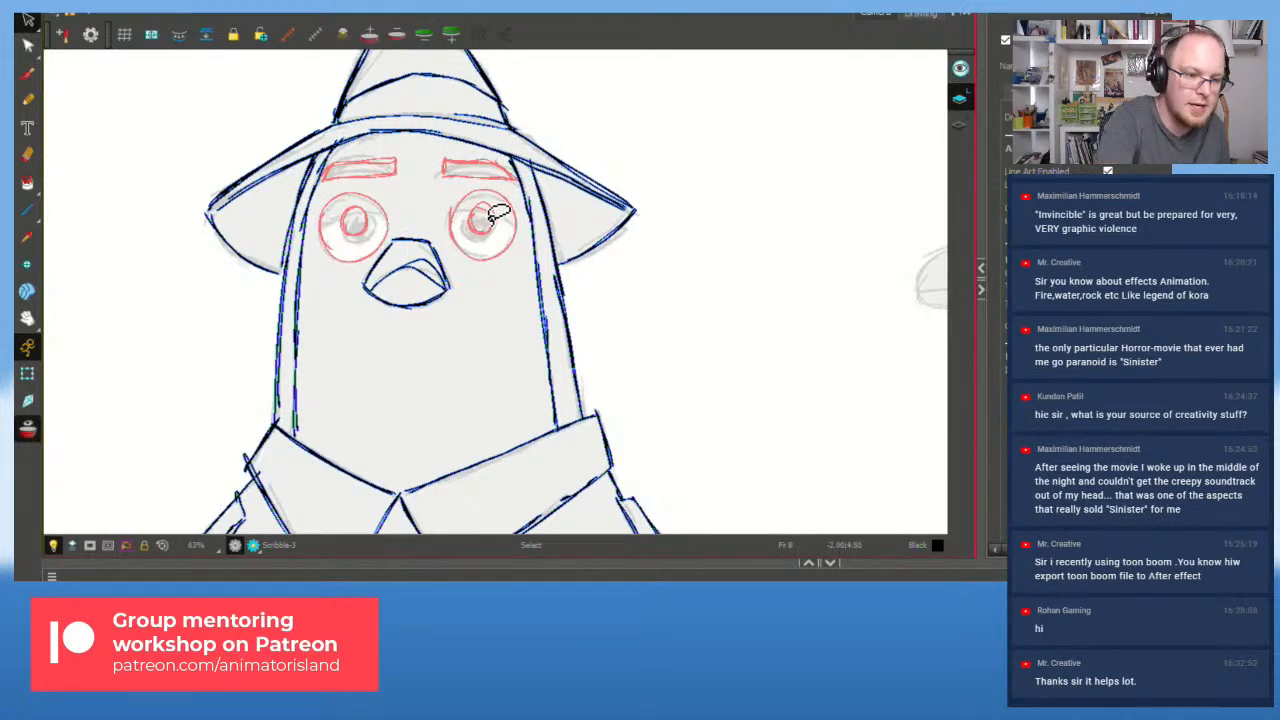
pyautogui.scroll(1, 405, 279)
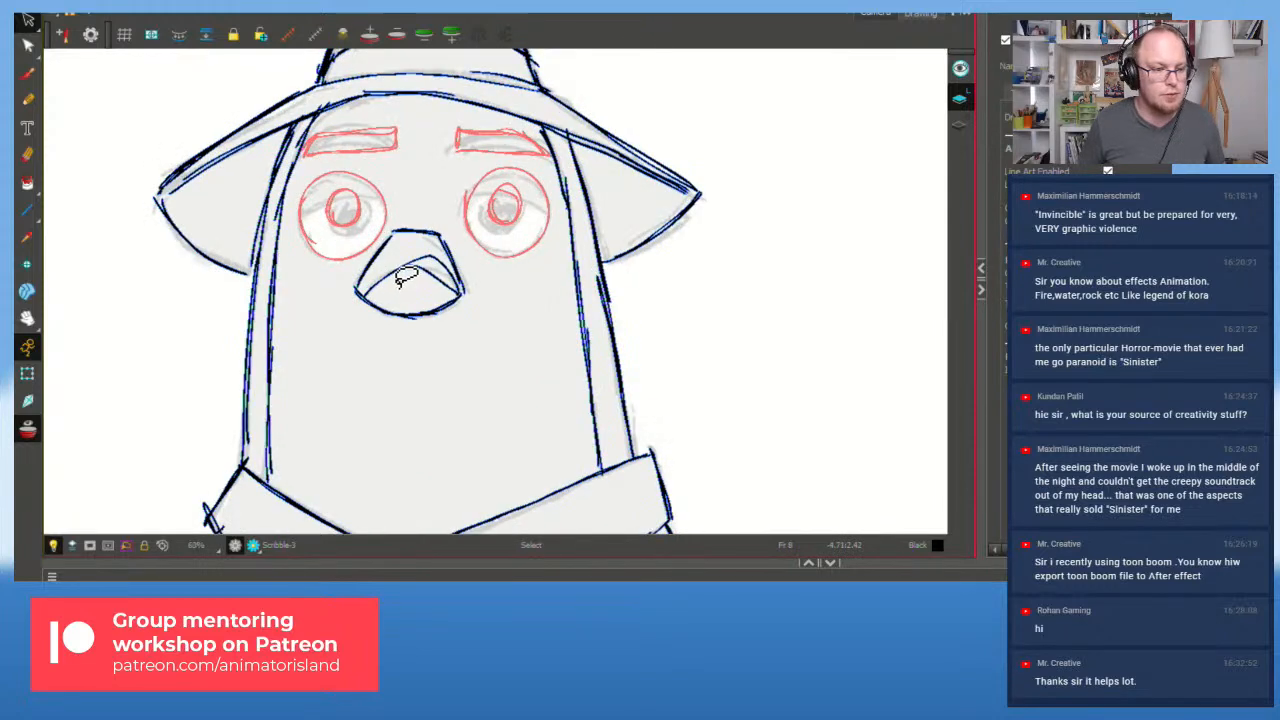
# Step: Ink a clean outline around the left eye with the Brush
pyautogui.hotkey('alt', 'b')
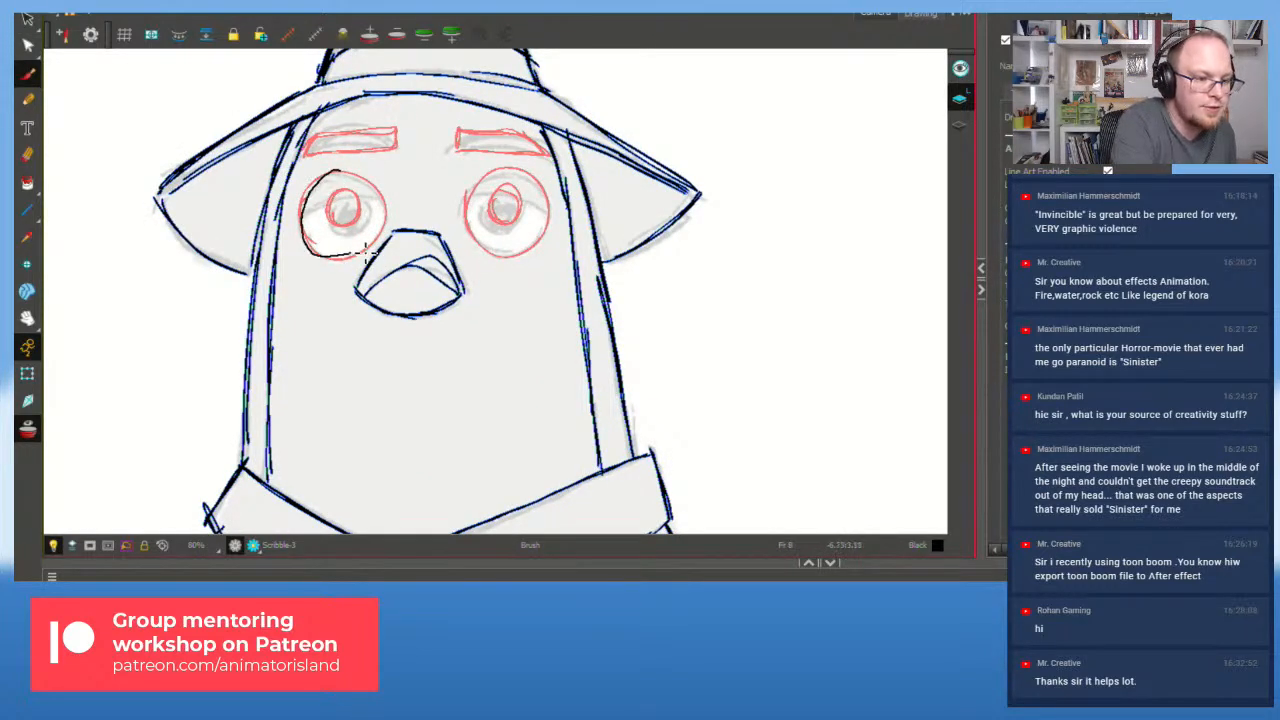
pyautogui.hotkey('ctrl', 'z')
pyautogui.moveTo(332, 172); pyautogui.dragTo(310, 222)
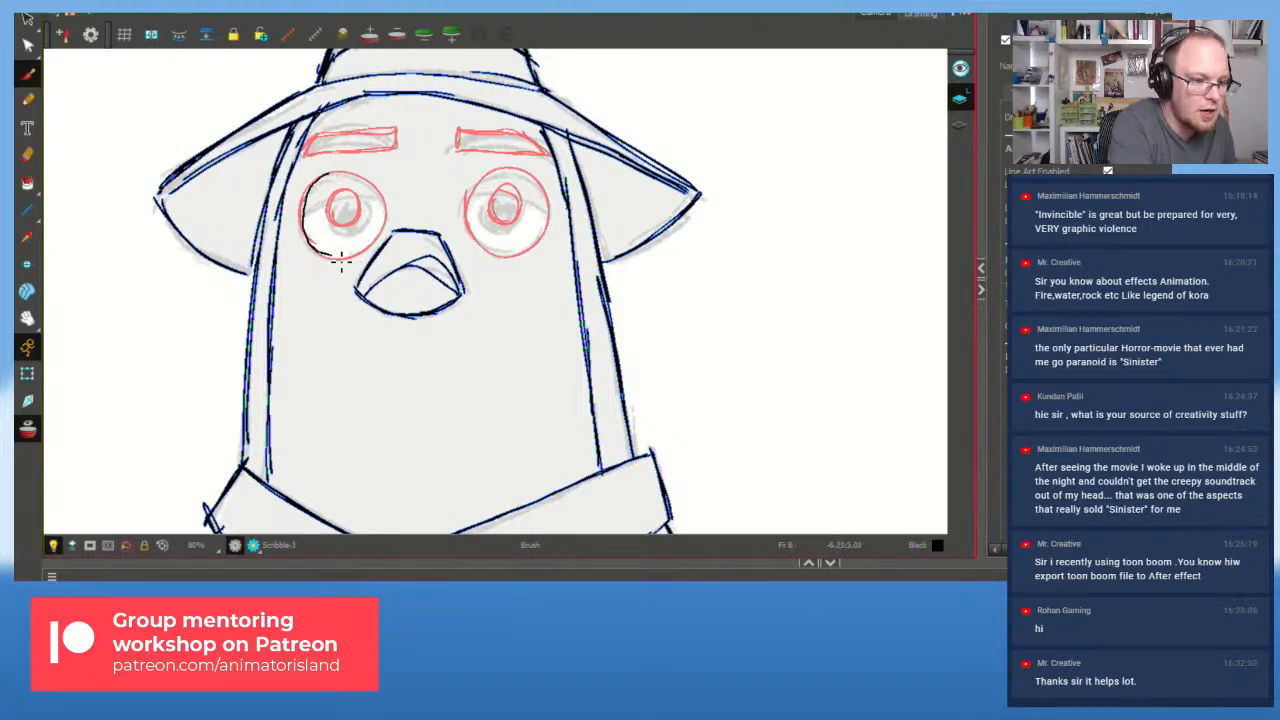
pyautogui.moveTo(370, 254)
pyautogui.mouseDown()
pyautogui.moveTo(391, 220)
pyautogui.moveTo(373, 185)
pyautogui.moveTo(326, 175)
pyautogui.mouseUp()
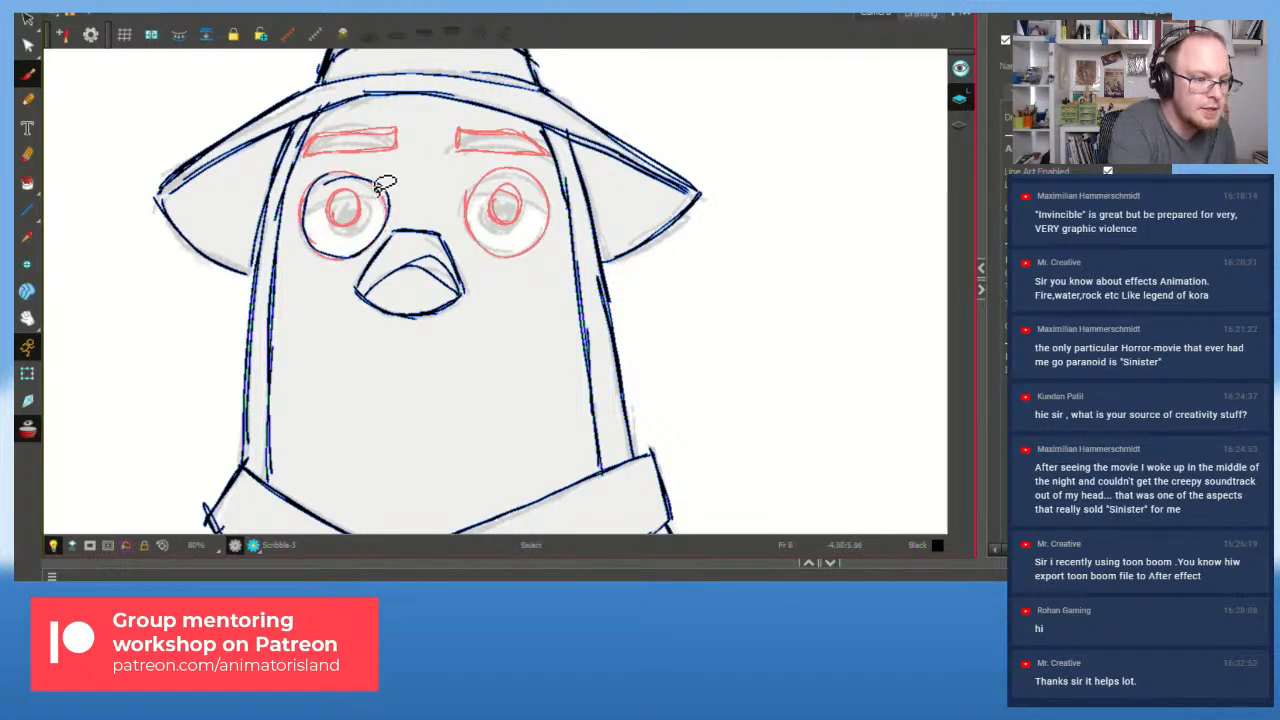
pyautogui.hotkey('ctrl', 'z')
pyautogui.moveTo(352, 260)
pyautogui.mouseDown()
pyautogui.moveTo(387, 207)
pyautogui.moveTo(364, 173)
pyautogui.mouseUp()
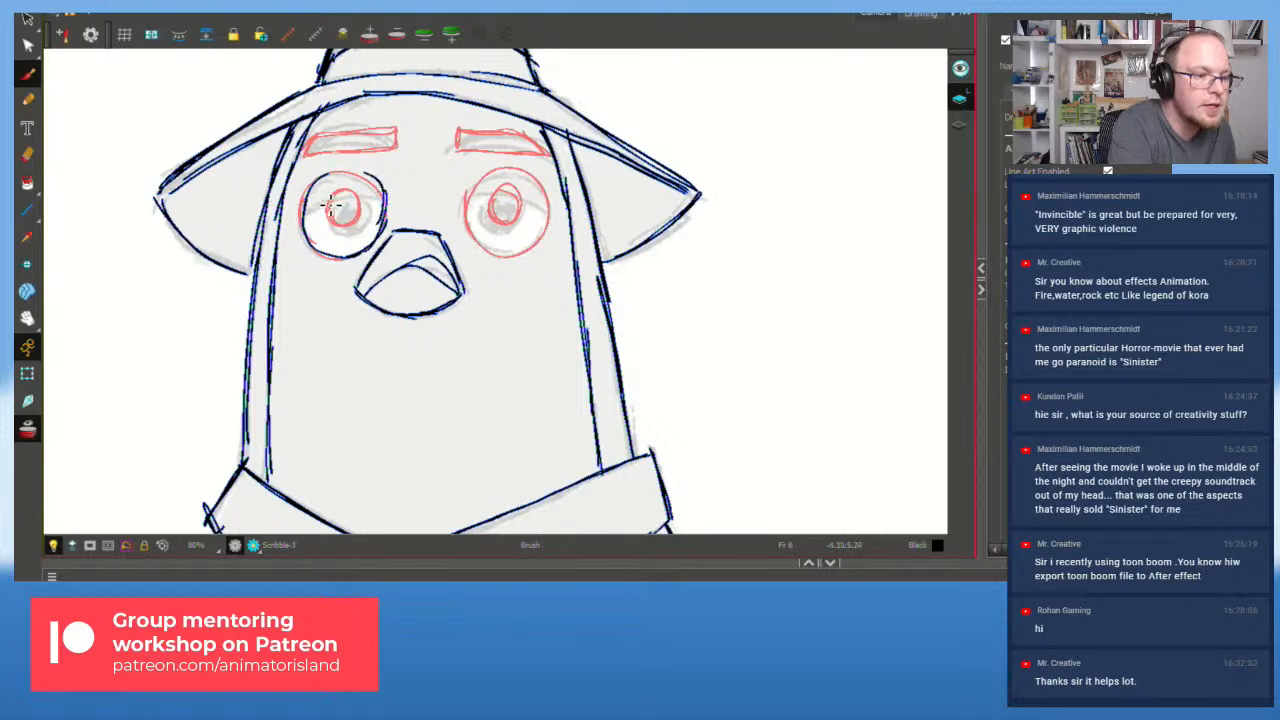
pyautogui.moveTo(300, 212)
pyautogui.mouseDown()
pyautogui.moveTo(363, 174)
pyautogui.moveTo(390, 222)
pyautogui.moveTo(376, 214)
pyautogui.moveTo(384, 197)
pyautogui.mouseUp()
pyautogui.hotkey('ctrl', 'z')
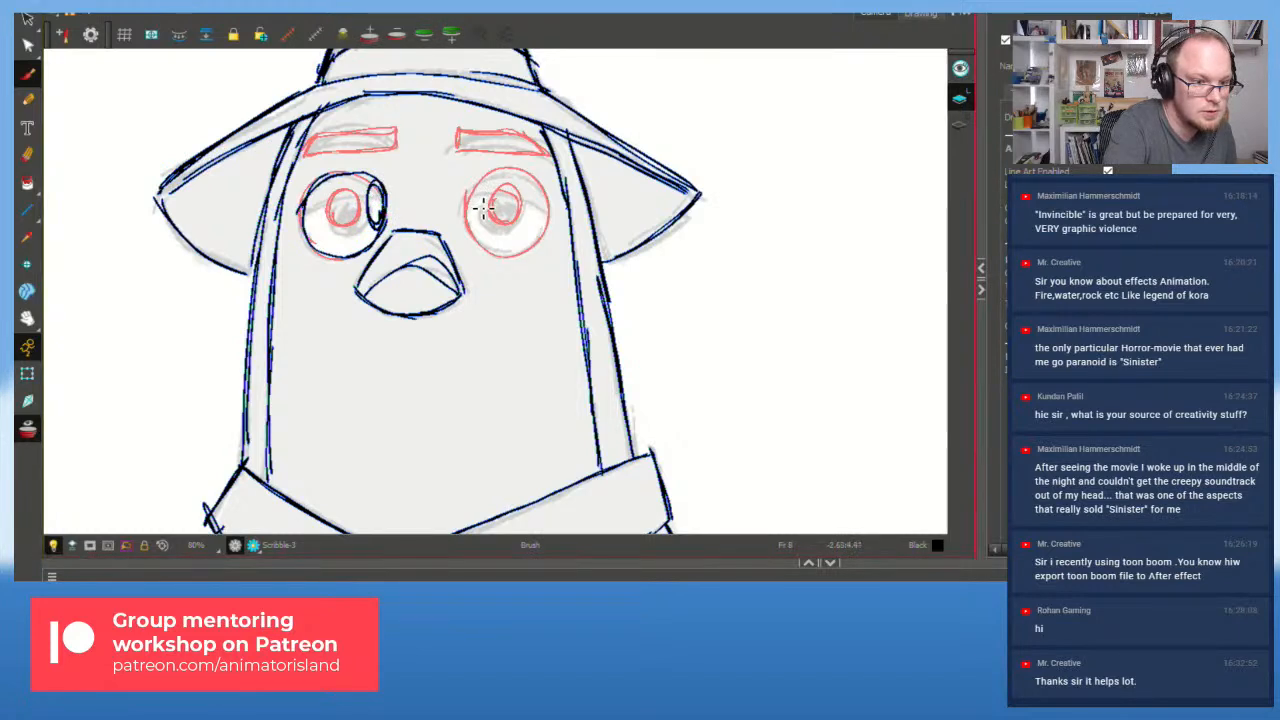
# Step: Ink the right eye's outline along its lower-left edge and over the top
pyautogui.moveTo(520, 258)
pyautogui.mouseDown()
pyautogui.moveTo(521, 173)
pyautogui.moveTo(473, 244)
pyautogui.moveTo(494, 267)
pyautogui.moveTo(547, 223)
pyautogui.mouseUp()
pyautogui.hotkey('ctrl', 'z')
pyautogui.hotkey('ctrl', 'z')
pyautogui.moveTo(468, 218)
pyautogui.mouseDown()
pyautogui.moveTo(480, 245)
pyautogui.moveTo(516, 265)
pyautogui.mouseUp()
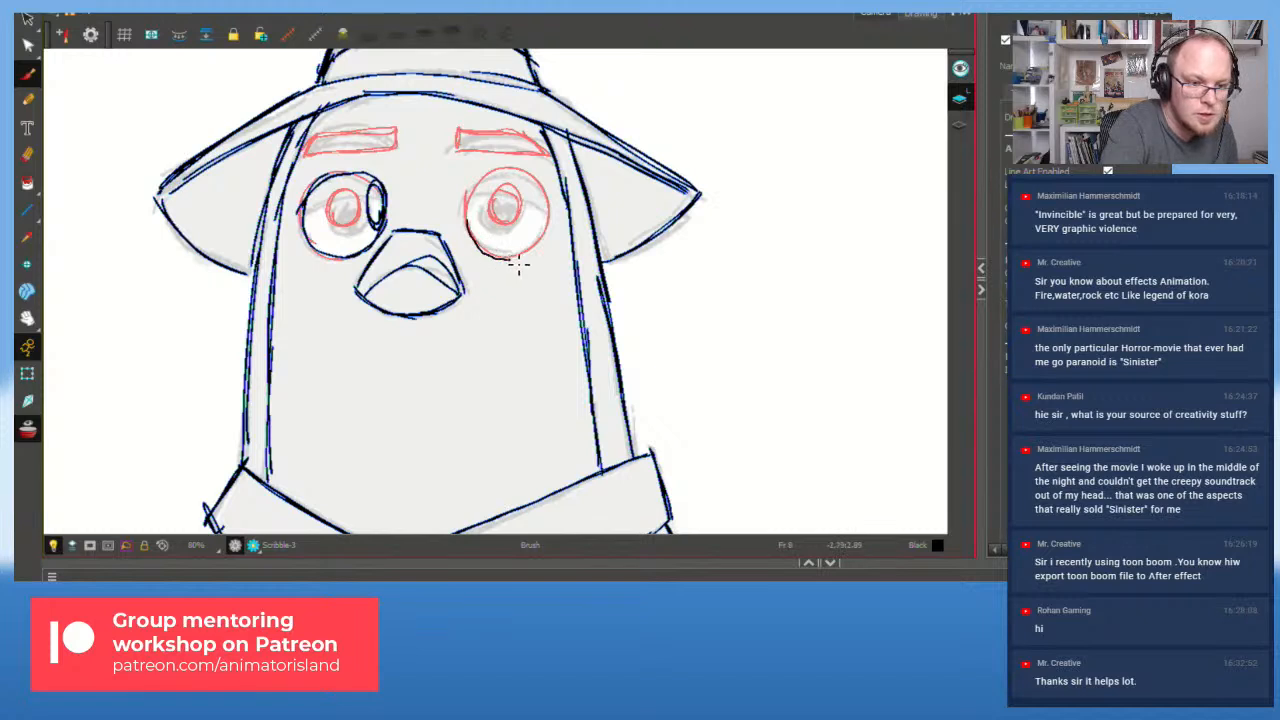
pyautogui.moveTo(553, 196)
pyautogui.mouseDown()
pyautogui.moveTo(484, 178)
pyautogui.moveTo(470, 222)
pyautogui.moveTo(538, 175)
pyautogui.moveTo(532, 215)
pyautogui.moveTo(552, 212)
pyautogui.moveTo(546, 222)
pyautogui.moveTo(535, 184)
pyautogui.mouseUp()
pyautogui.hotkey('ctrl', 'z')
# Step: Ink both eyebrow arcs, then zoom out and centre the character
pyautogui.moveTo(309, 165); pyautogui.dragTo(382, 112)
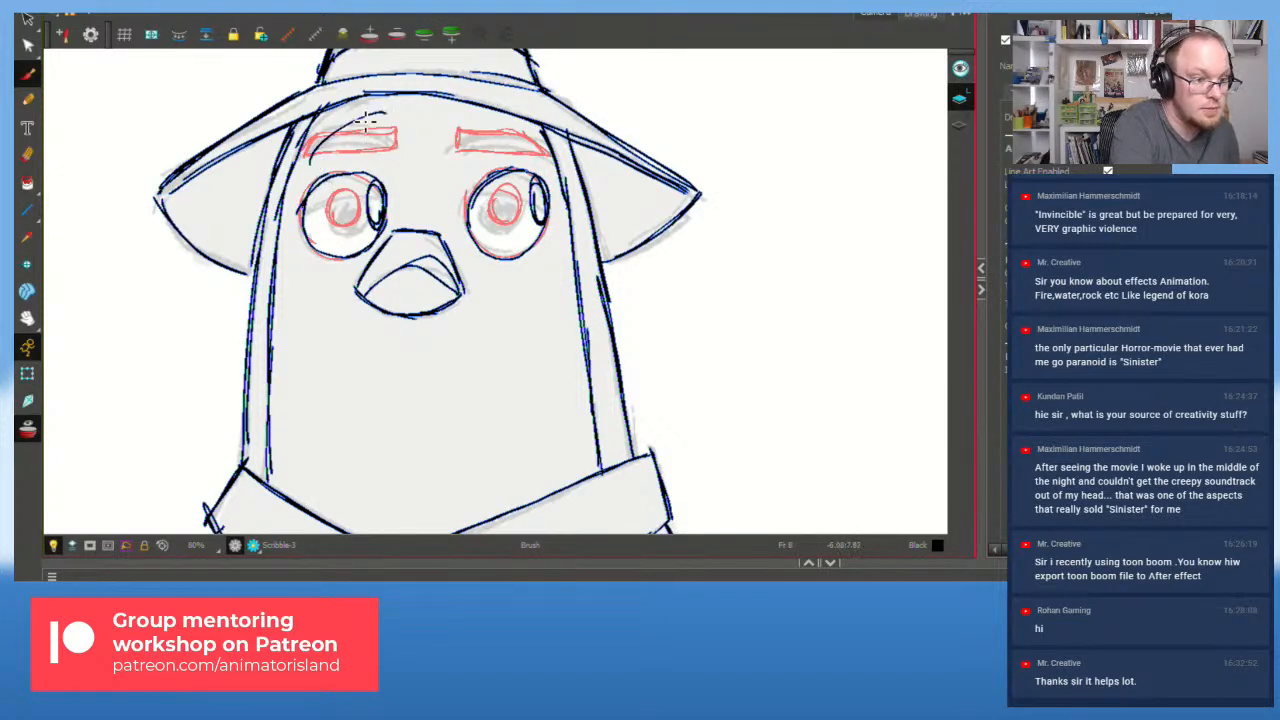
pyautogui.hotkey('ctrl', 'z')
pyautogui.moveTo(308, 165); pyautogui.dragTo(376, 118)
pyautogui.moveTo(309, 163)
pyautogui.mouseDown()
pyautogui.moveTo(323, 121)
pyautogui.moveTo(374, 100)
pyautogui.moveTo(377, 115)
pyautogui.mouseUp()
pyautogui.hotkey('ctrl', 'z')
pyautogui.moveTo(468, 123)
pyautogui.mouseDown()
pyautogui.moveTo(543, 160)
pyautogui.moveTo(533, 150)
pyautogui.mouseUp()
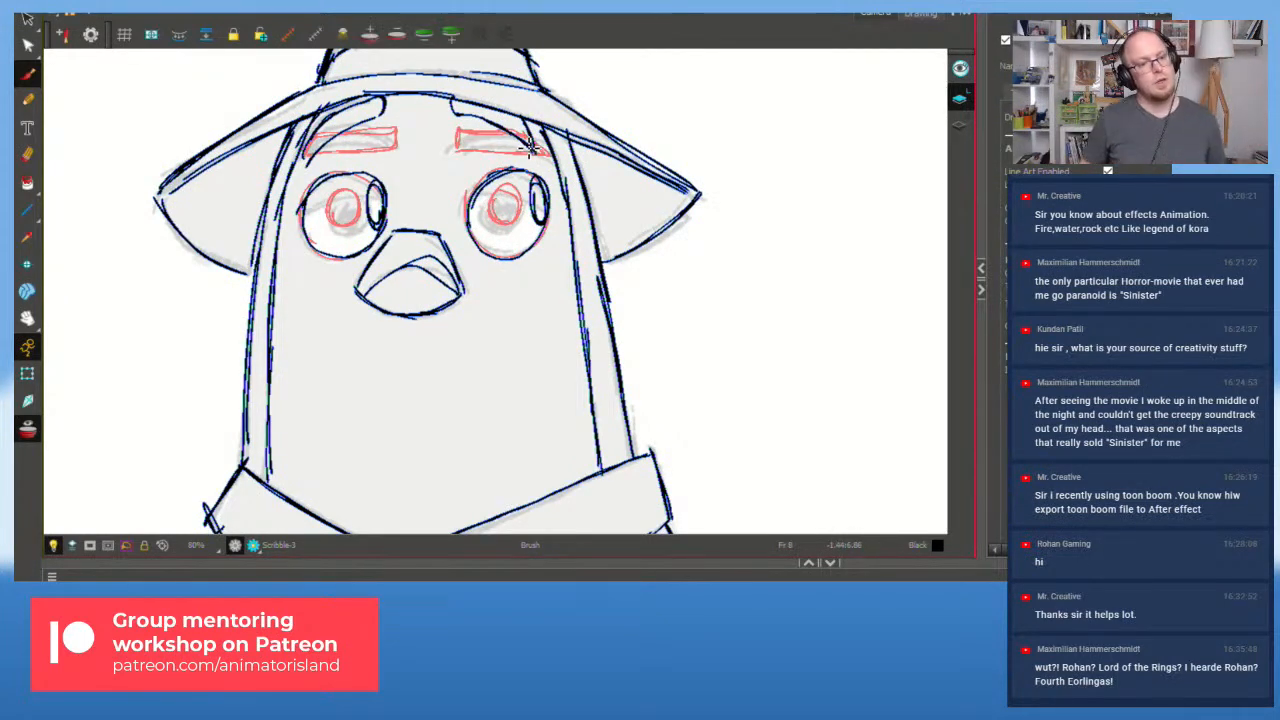
pyautogui.scroll(-2, 540, 240)
pyautogui.moveTo(627, 340); pyautogui.dragTo(618, 378)
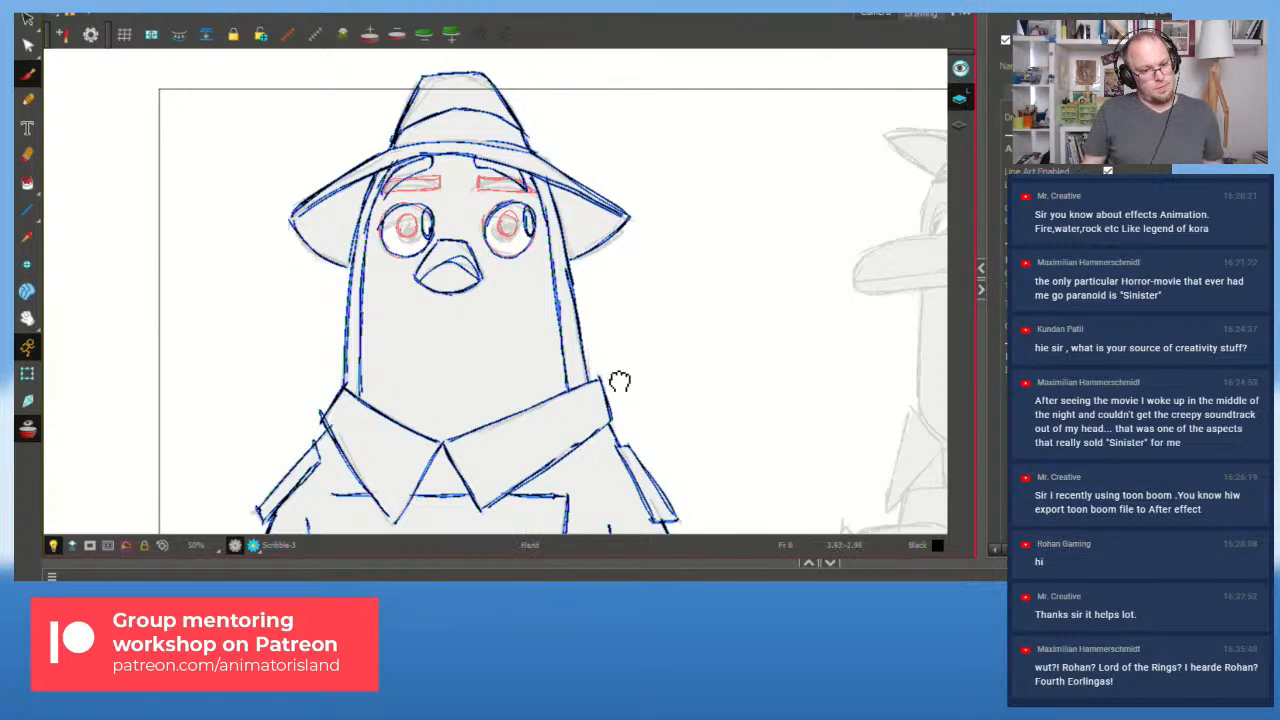
# Step: Hide the red onion-skin lines and step through neighbouring frames to compare drawings
pyautogui.click(28, 430)
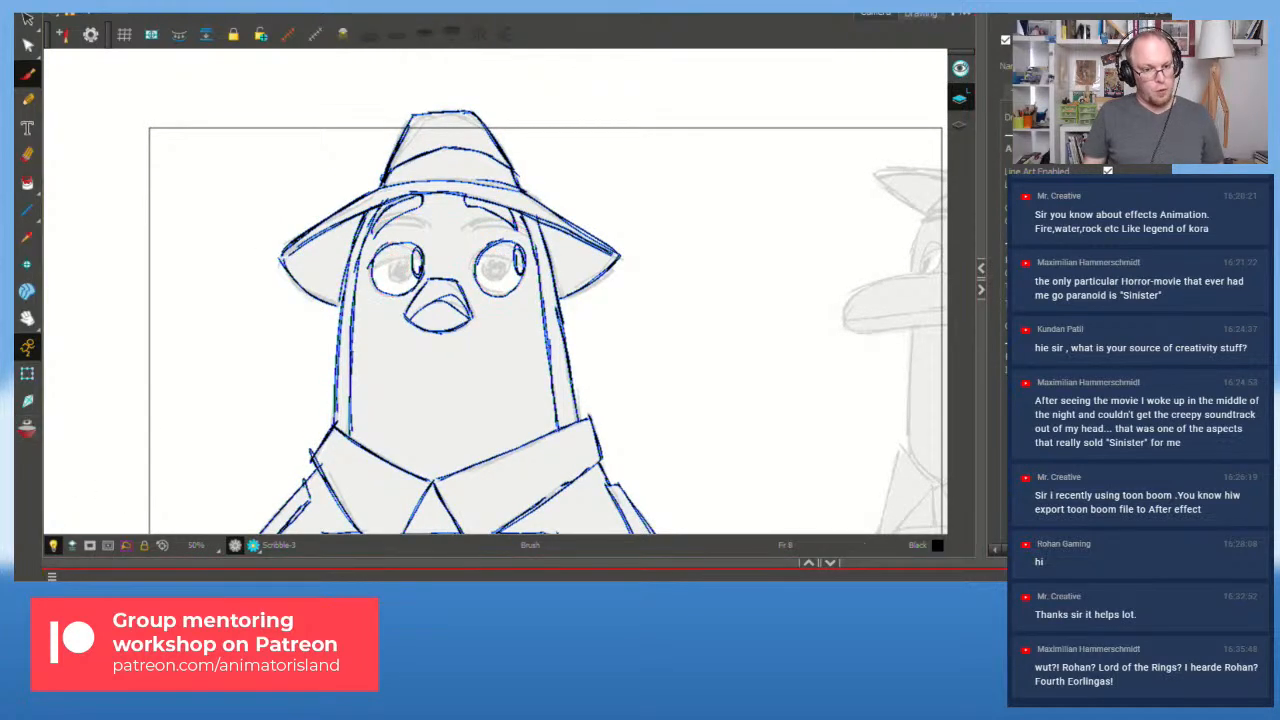
pyautogui.press('f')
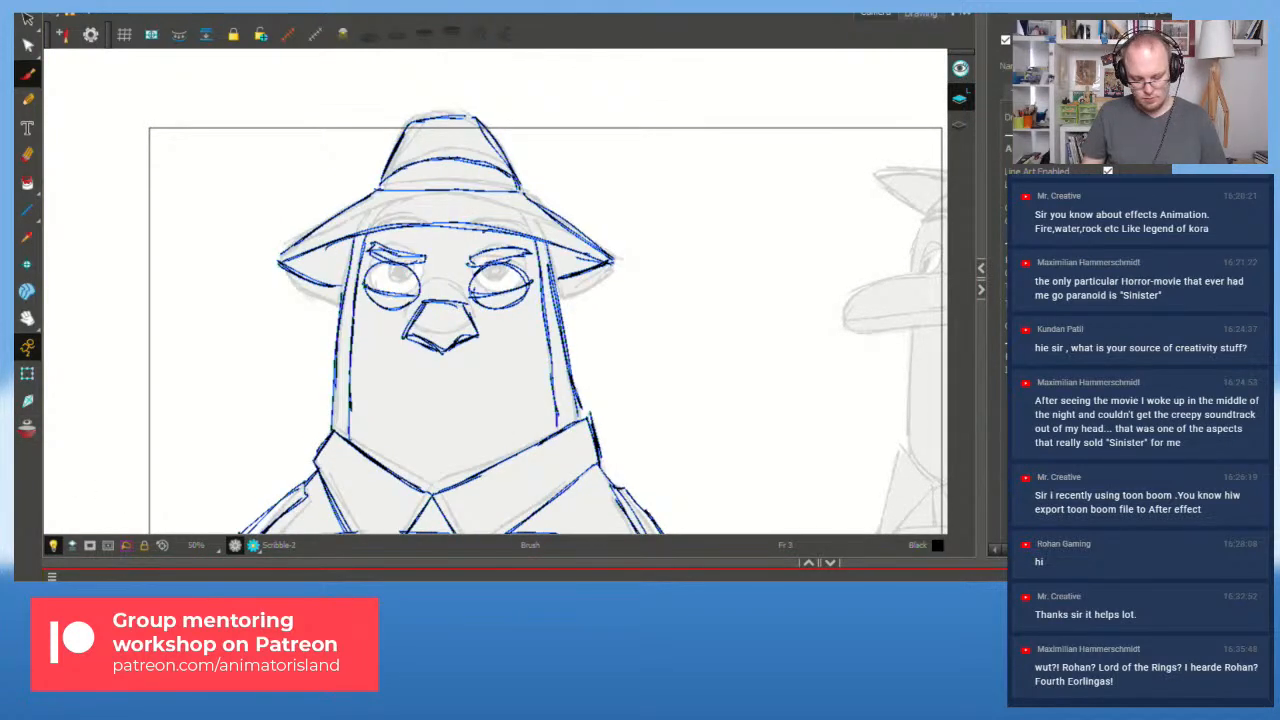
pyautogui.press('.')
pyautogui.press('.')
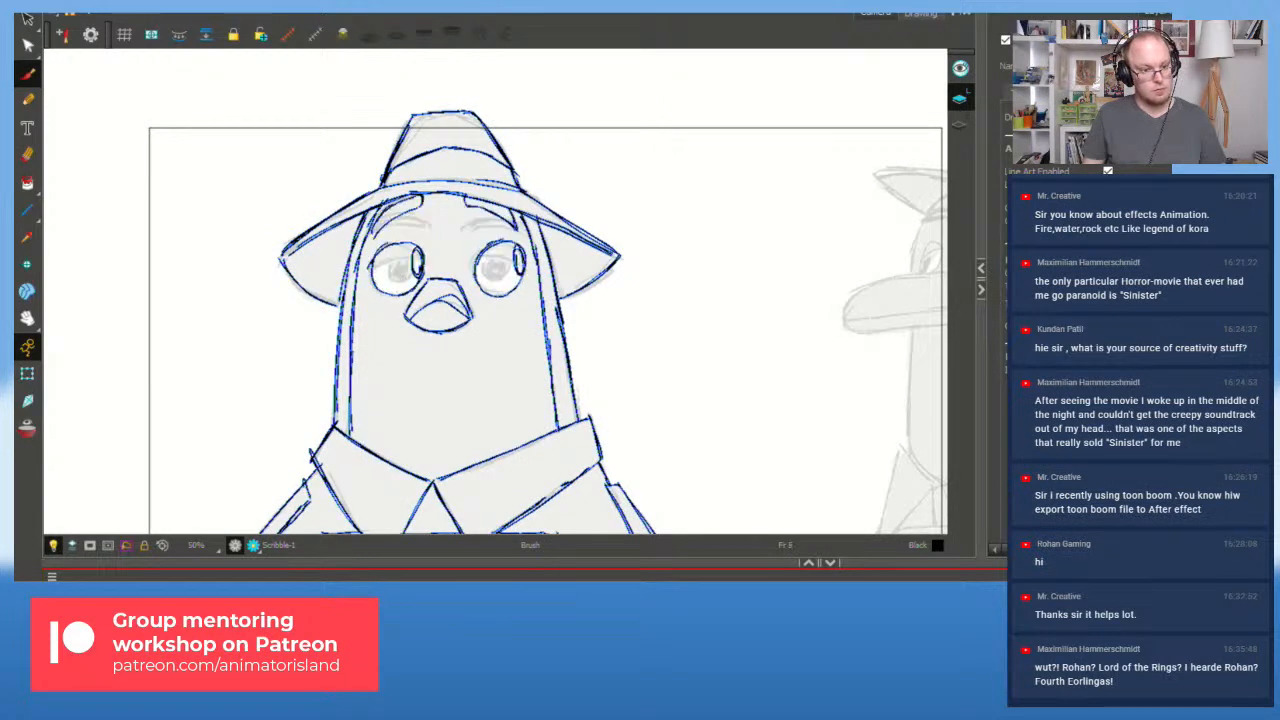
pyautogui.press('.')
pyautogui.press('.')
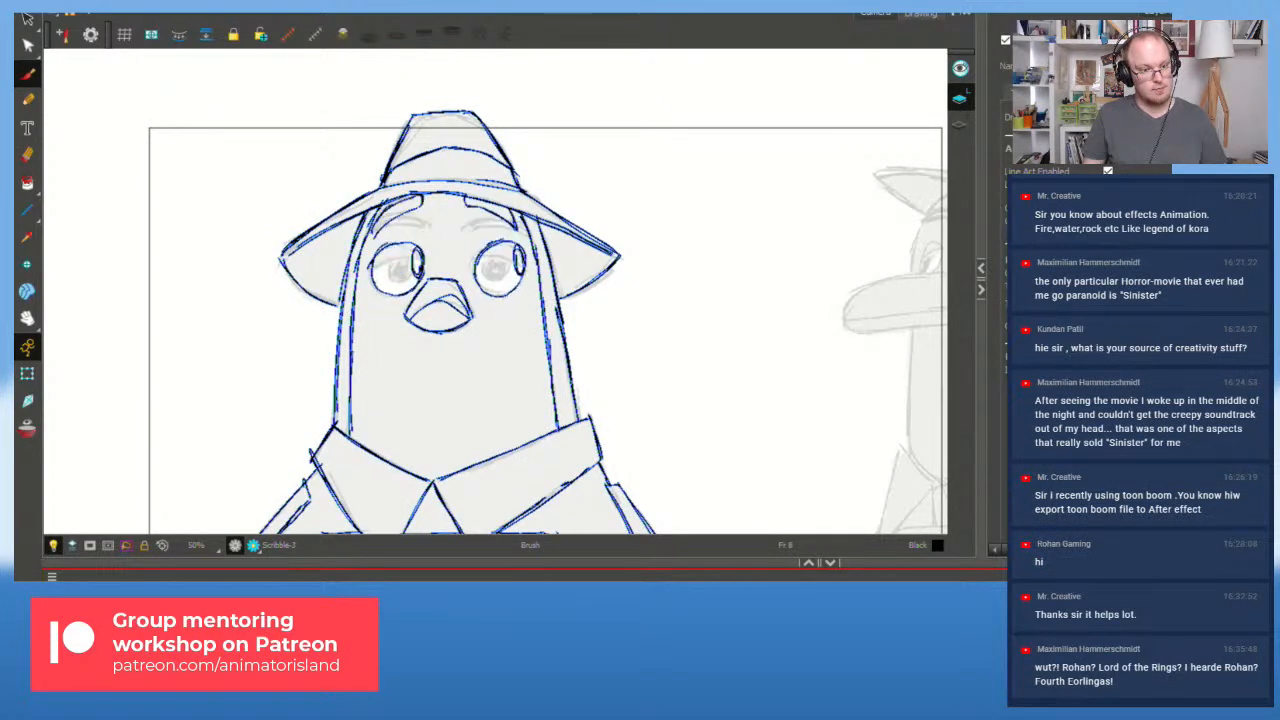
pyautogui.press(',')
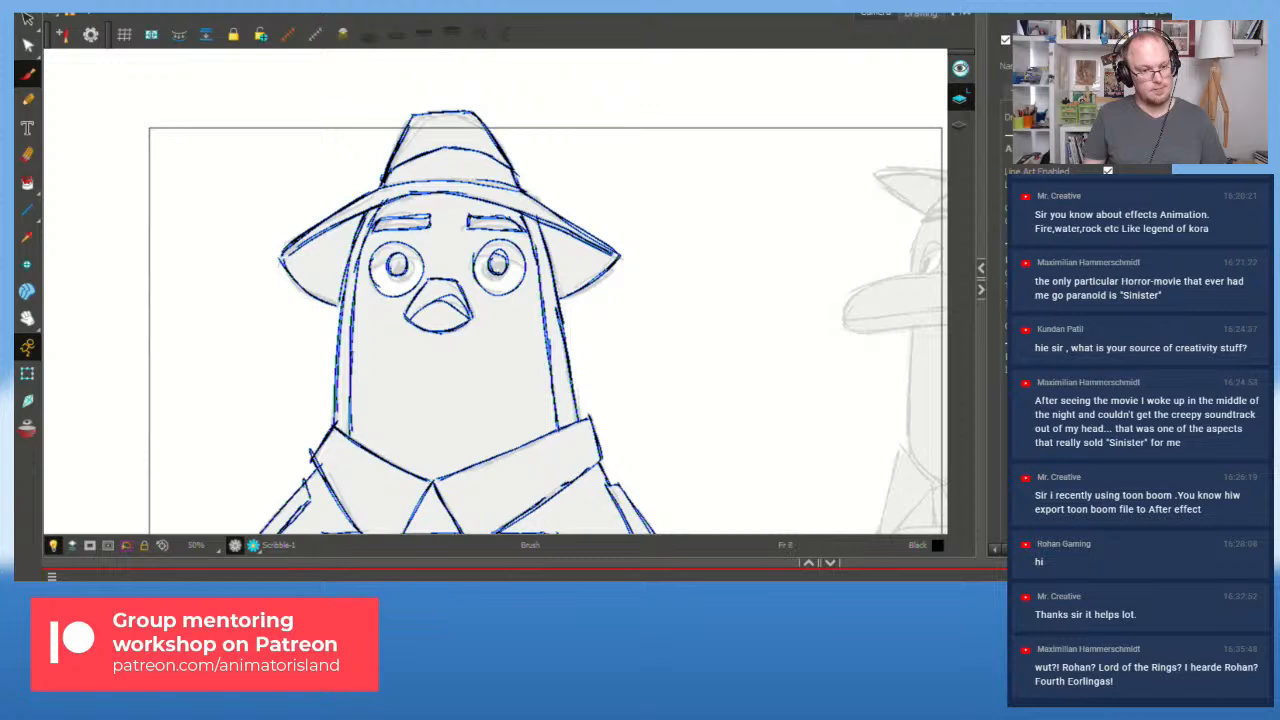
pyautogui.press('.')
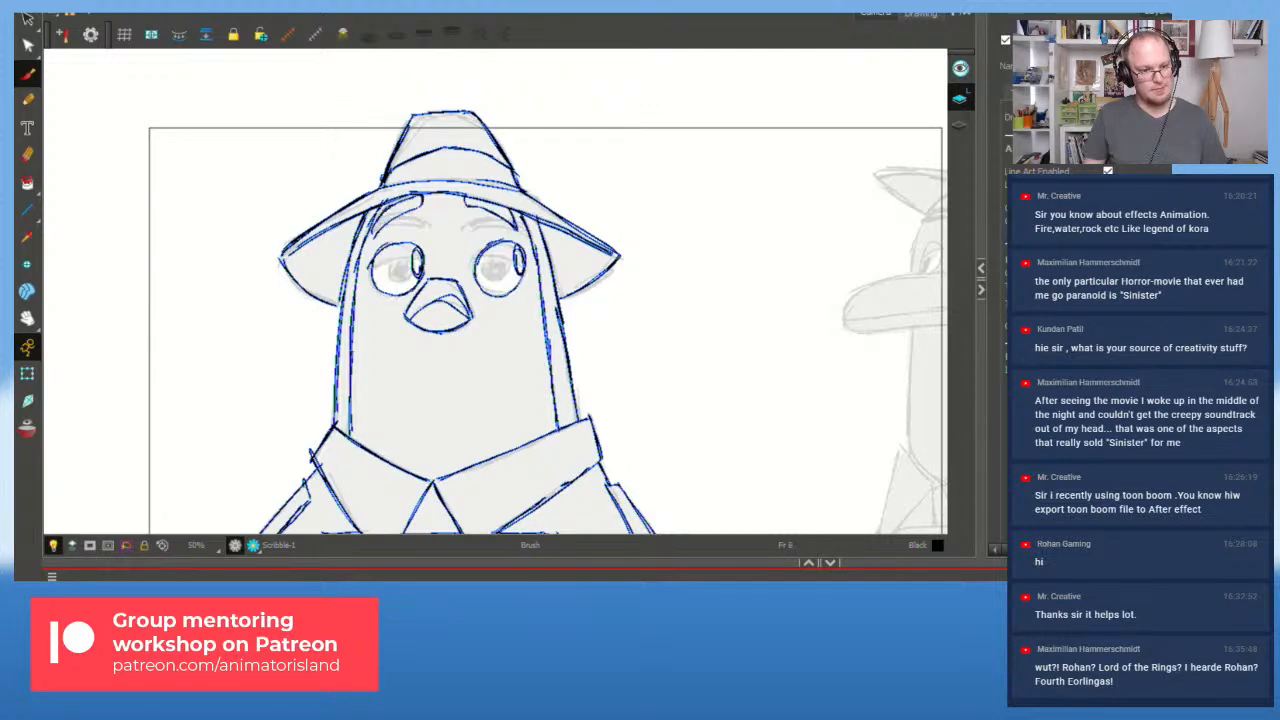
pyautogui.press(',')
pyautogui.scroll(2, 454, 334)
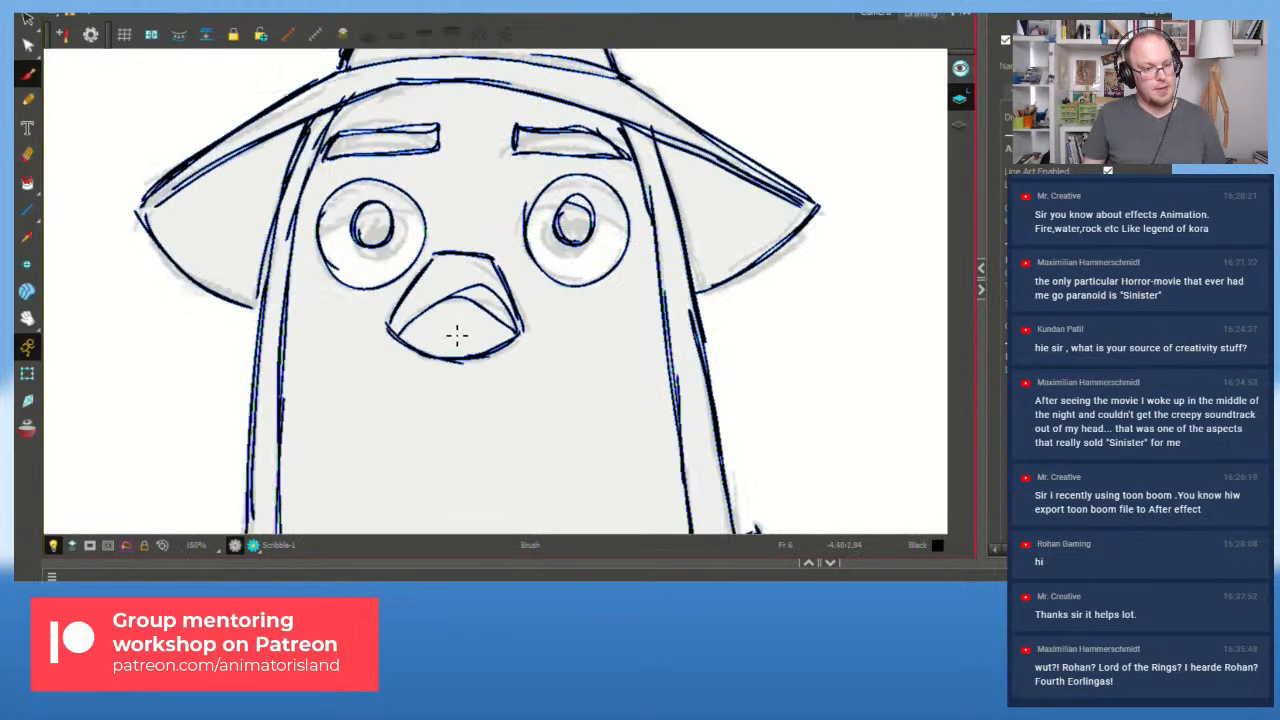
pyautogui.click(28, 78)
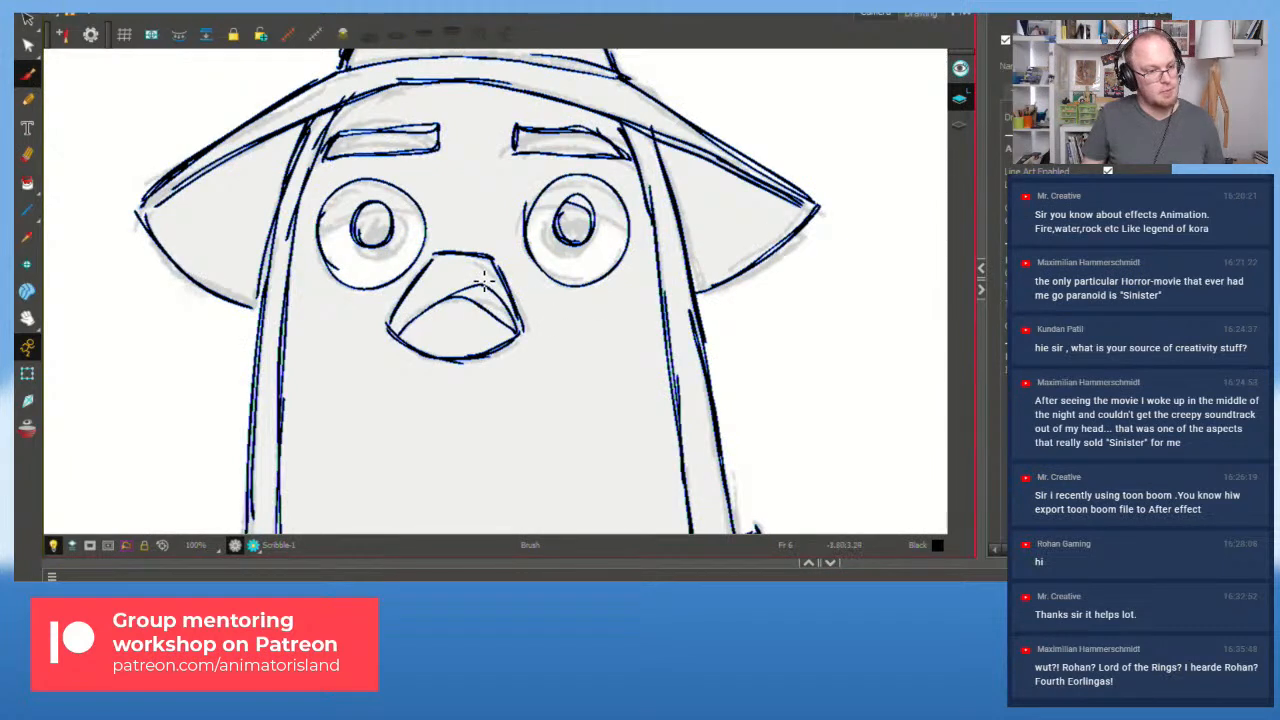
# Step: Lasso and delete the beak's inner mouth curve, then redraw it to the beak's right corner
pyautogui.click(28, 22)
pyautogui.moveTo(467, 270)
pyautogui.mouseDown()
pyautogui.moveTo(513, 318)
pyautogui.moveTo(478, 289)
pyautogui.mouseUp()
pyautogui.moveTo(458, 336); pyautogui.dragTo(473, 272)
pyautogui.press('Delete')
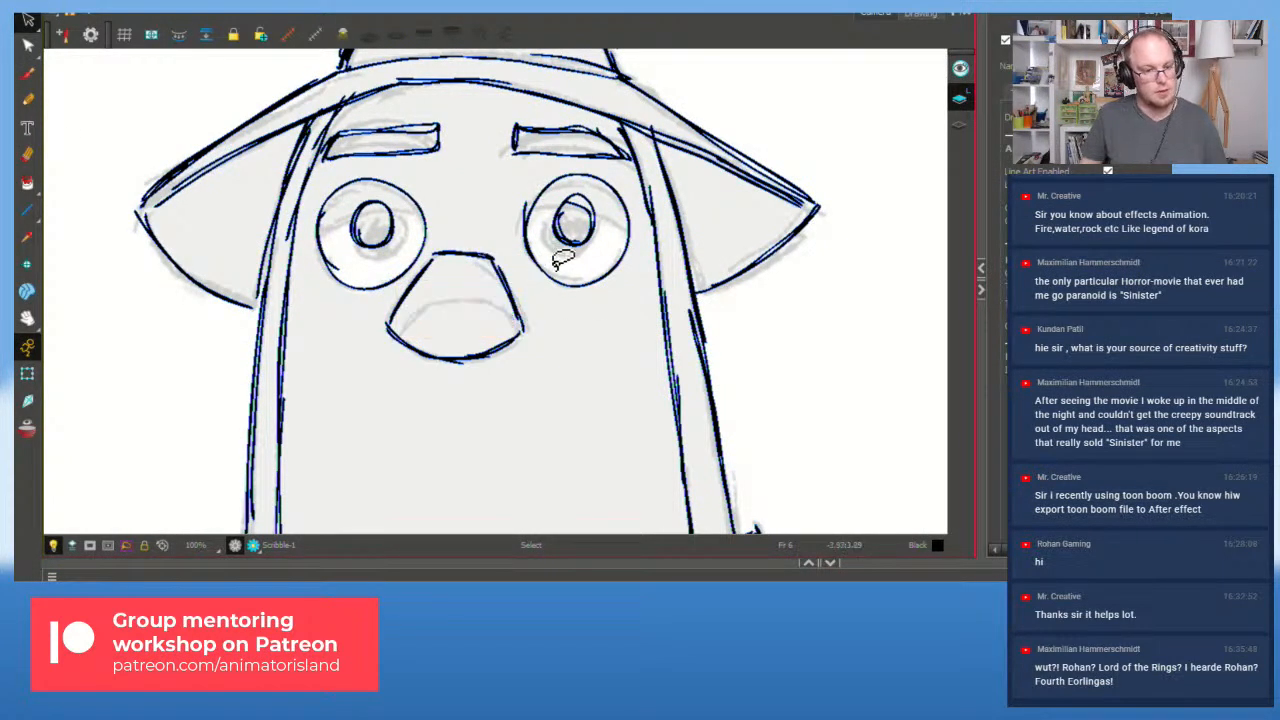
pyautogui.hotkey('alt', 'b')
pyautogui.moveTo(400, 334)
pyautogui.mouseDown()
pyautogui.moveTo(484, 292)
pyautogui.moveTo(419, 321)
pyautogui.moveTo(473, 299)
pyautogui.moveTo(501, 310)
pyautogui.moveTo(443, 300)
pyautogui.moveTo(523, 338)
pyautogui.mouseUp()
pyautogui.hotkey('ctrl', 'z')
pyautogui.hotkey('ctrl', 'z')
pyautogui.click(760, 577)
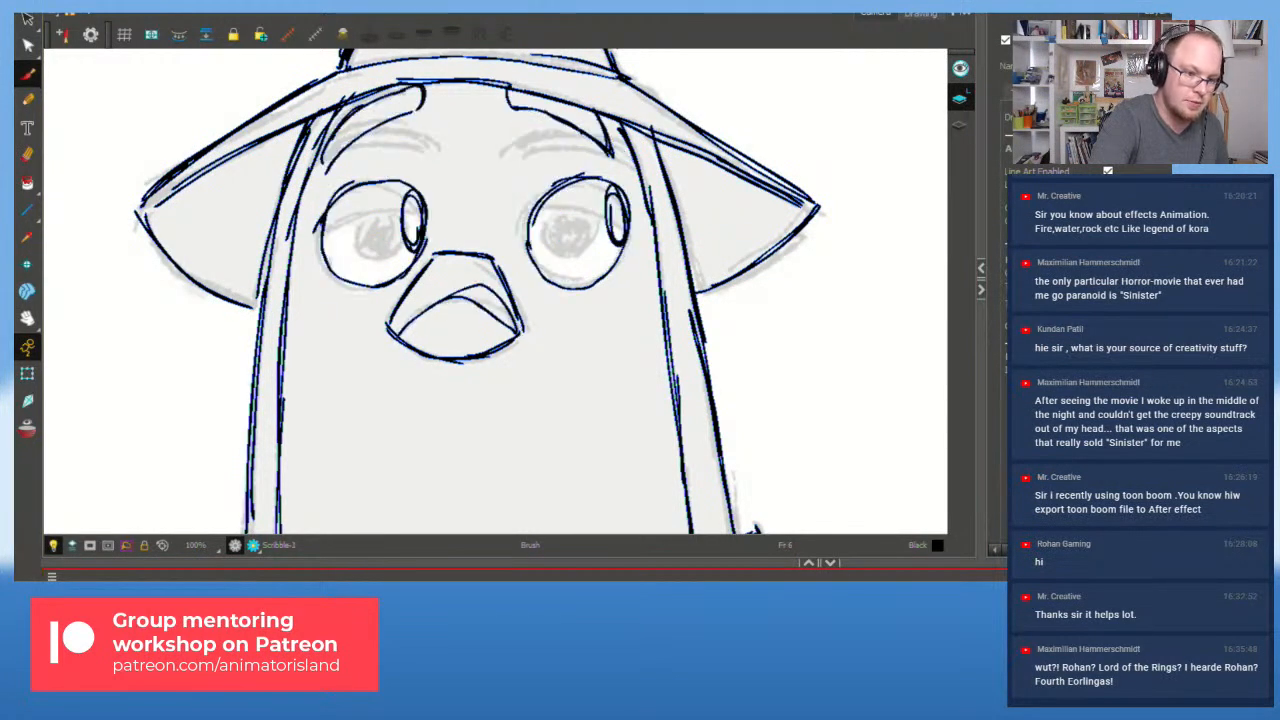
pyautogui.moveTo(456, 297); pyautogui.dragTo(520, 332)
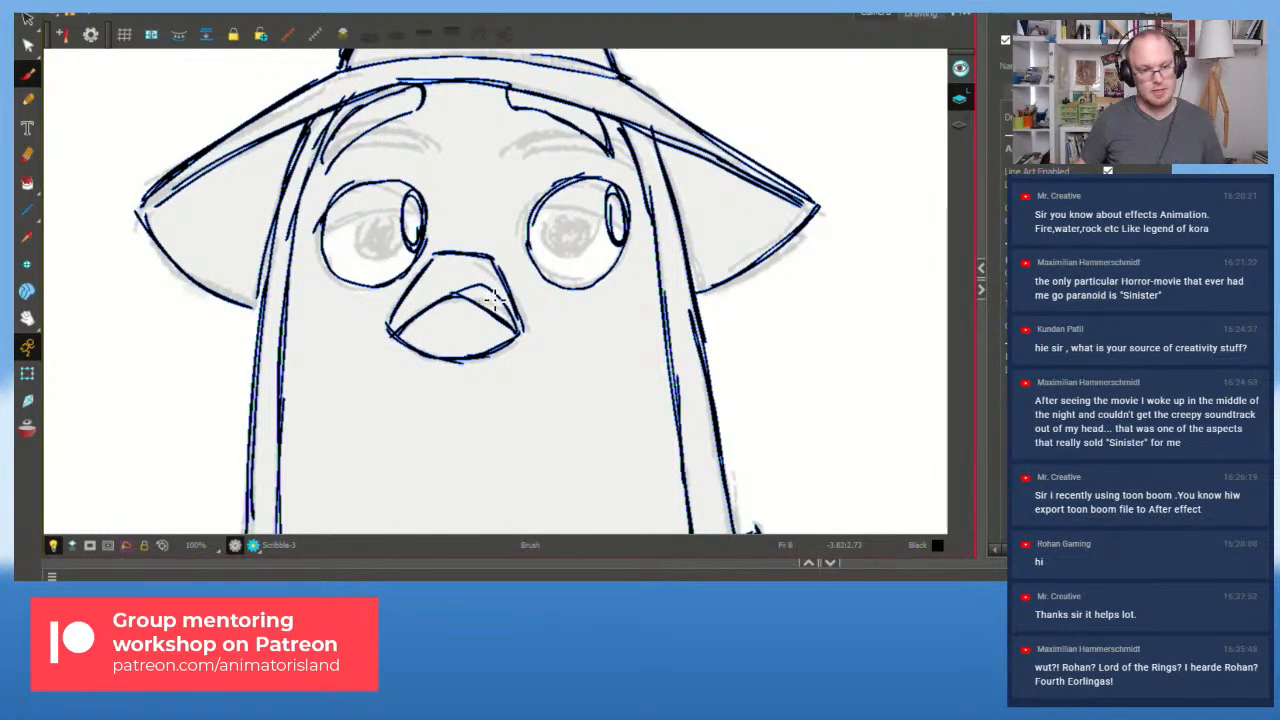
# Step: Flip back and forth between frames 7 and 8 to compare the inked drawings
pyautogui.scroll(-2, 712, 280)
pyautogui.press('g')
pyautogui.press('f')
pyautogui.press('g')
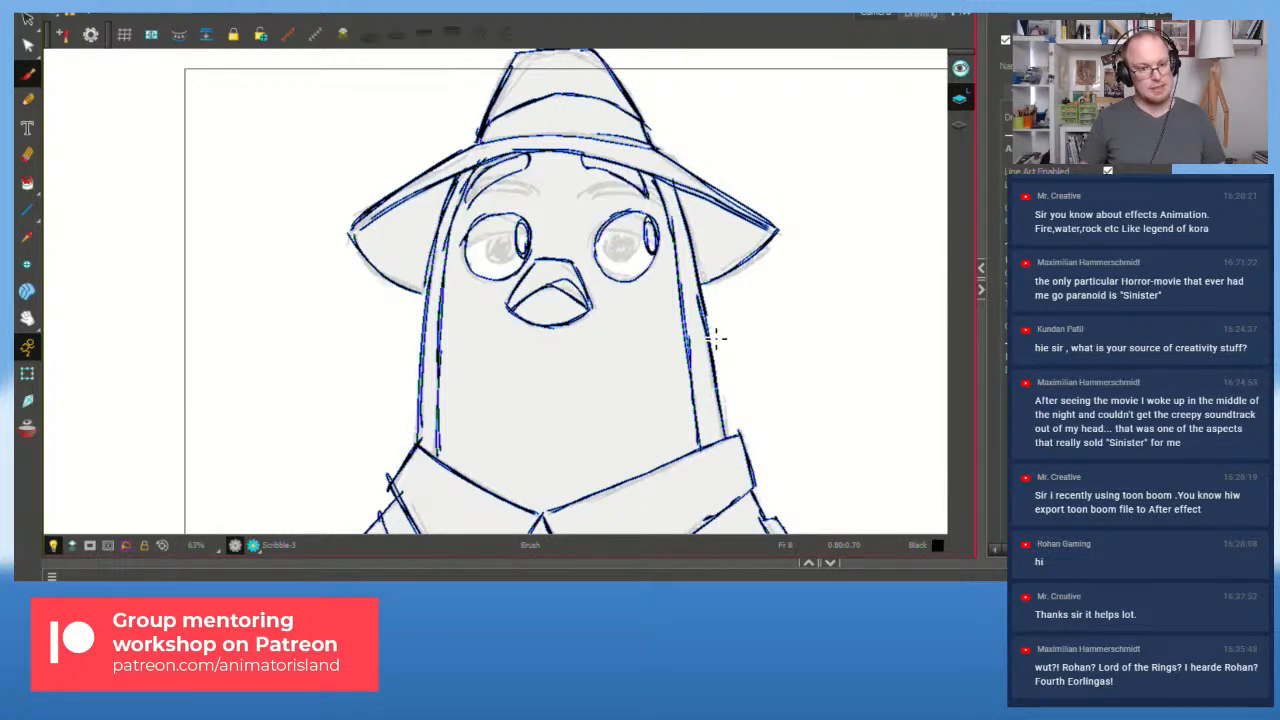
pyautogui.press('f')
pyautogui.press('g')
pyautogui.press('f')
pyautogui.press('g')
pyautogui.press('f')
pyautogui.press('g')
pyautogui.press('f')
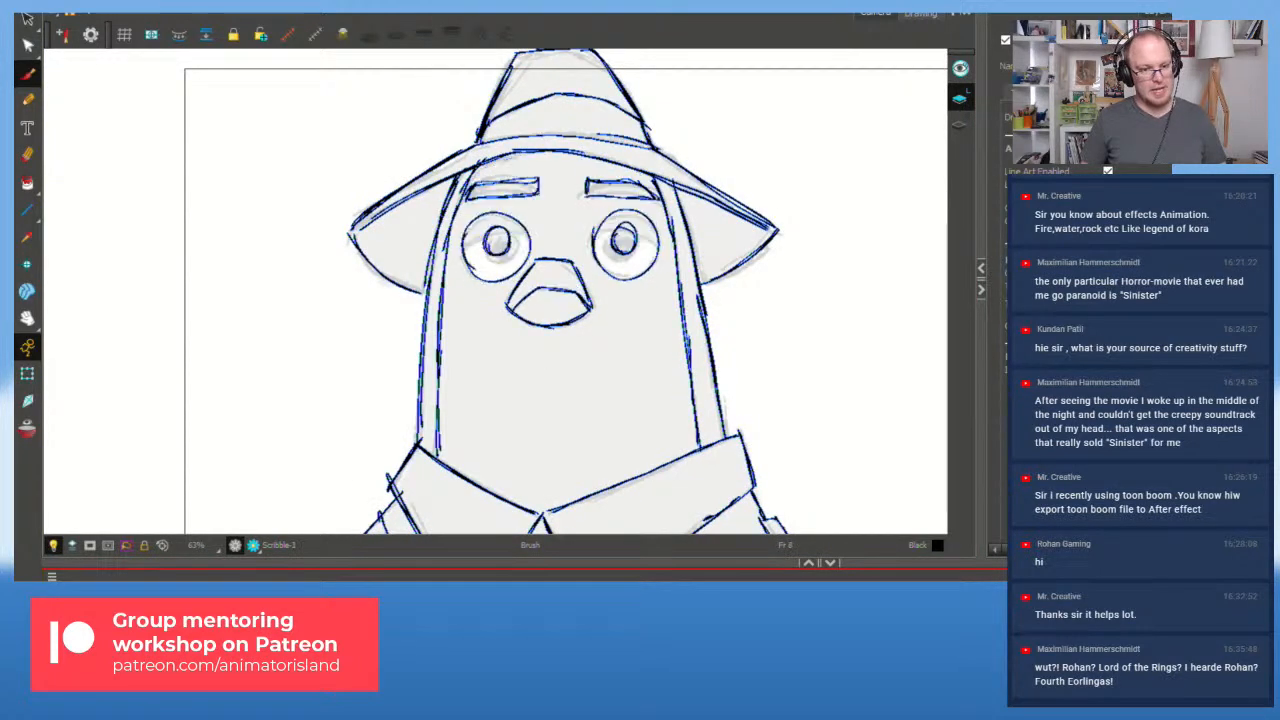
pyautogui.press('g')
pyautogui.press('g')
pyautogui.press('g')
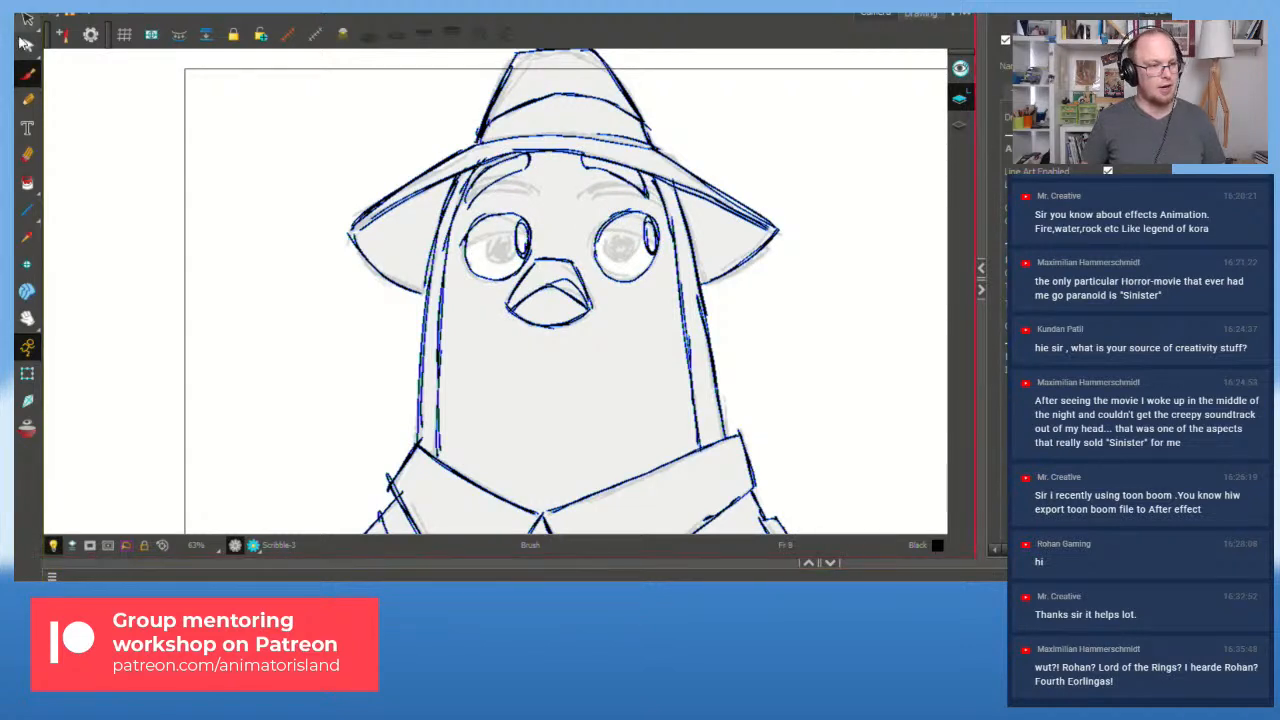
pyautogui.click(29, 21)
# Step: Delete the old inner beak stroke and show the red onion-skin reference
pyautogui.click(556, 282)
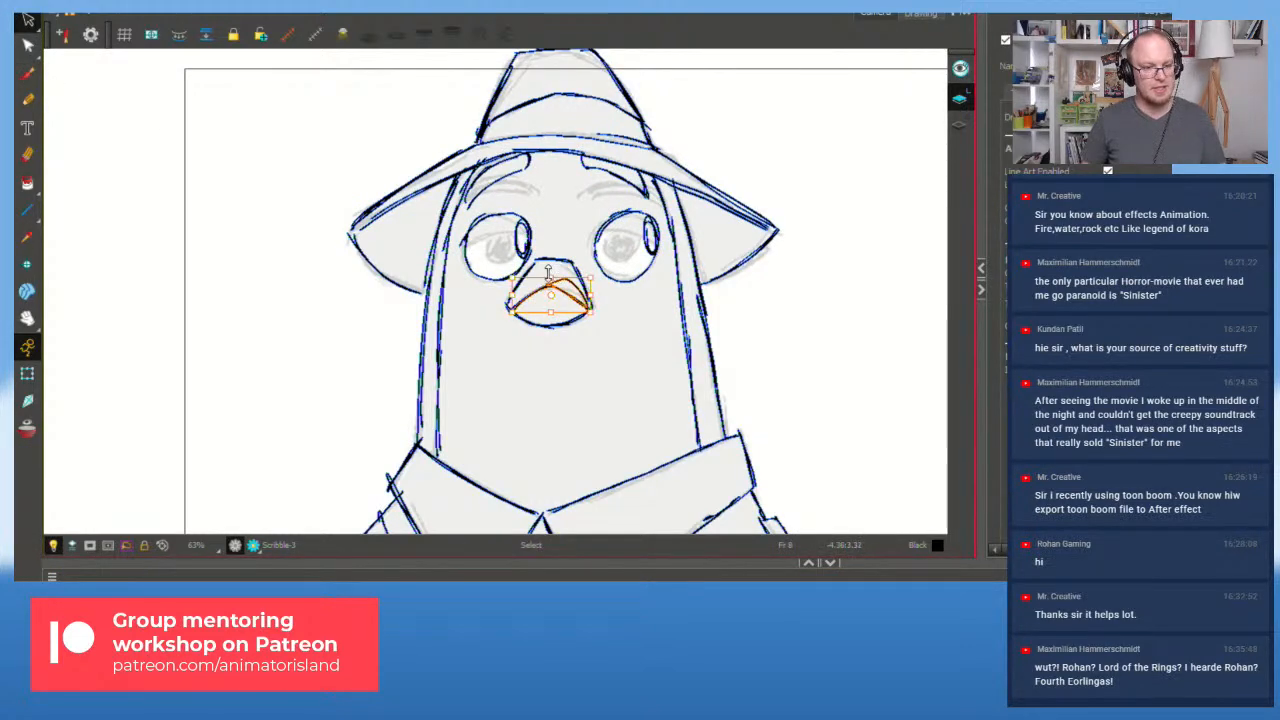
pyautogui.press('Delete')
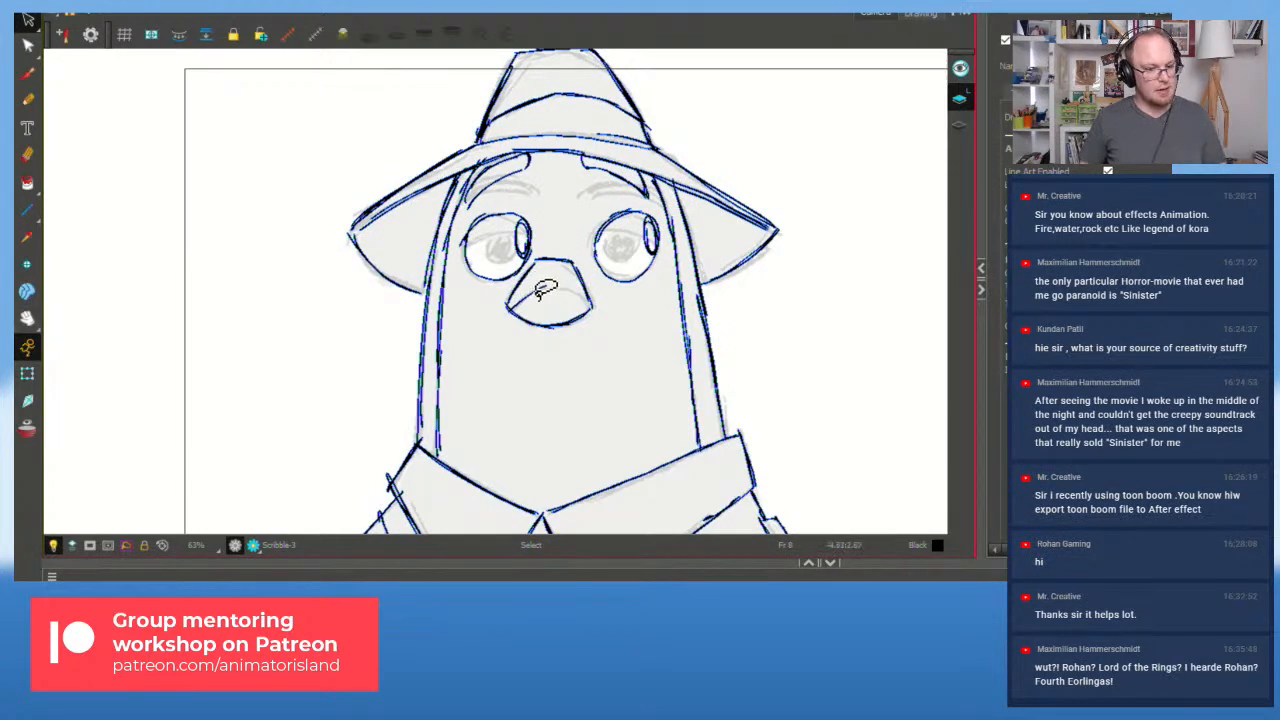
pyautogui.click(27, 427)
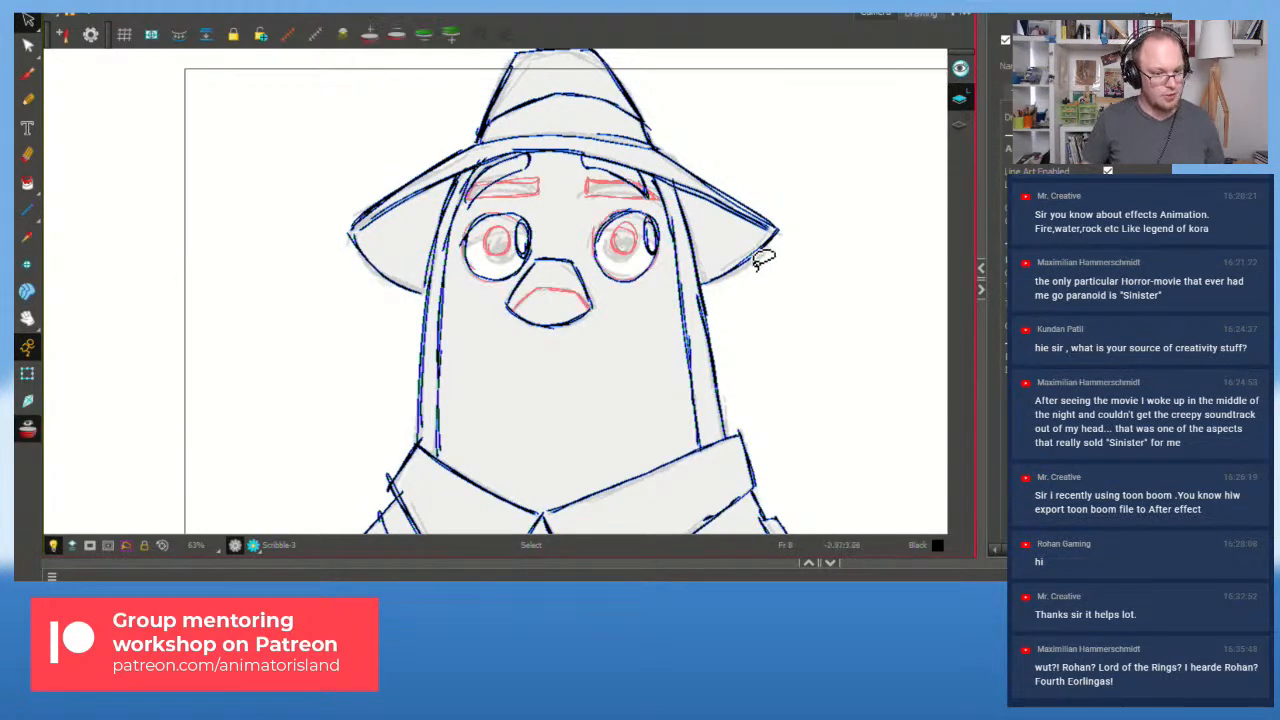
pyautogui.scroll(2, 590, 296)
# Step: Trace a new dark mouth line along the red reference, then hide onion skin
pyautogui.click(27, 72)
pyautogui.moveTo(469, 320)
pyautogui.mouseDown()
pyautogui.moveTo(518, 289)
pyautogui.moveTo(586, 318)
pyautogui.moveTo(588, 323)
pyautogui.mouseUp()
pyautogui.moveTo(523, 289)
pyautogui.mouseDown()
pyautogui.moveTo(572, 283)
pyautogui.moveTo(527, 291)
pyautogui.moveTo(591, 307)
pyautogui.mouseUp()
pyautogui.hotkey('ctrl', 'z')
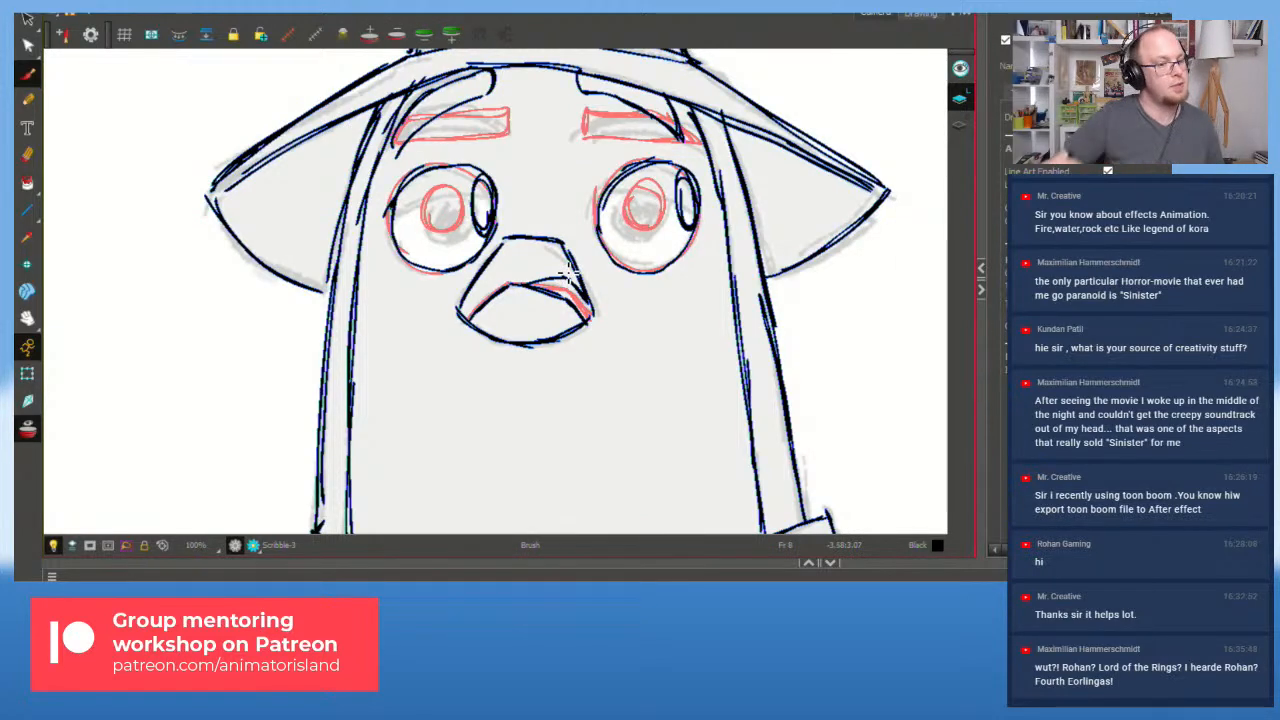
pyautogui.scroll(-2, 366, 280)
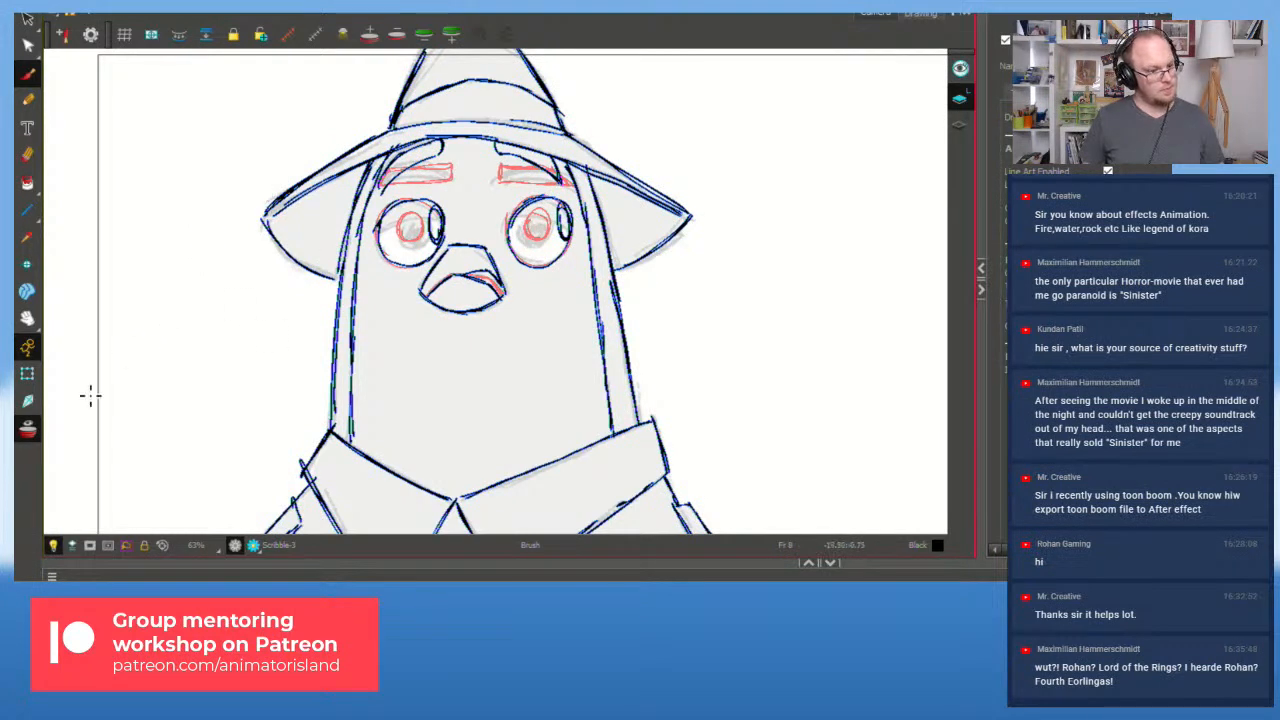
pyautogui.click(28, 429)
# Step: Flip to the previous drawing and back, then select the short brow stroke near the hat brim
pyautogui.press(',')
pyautogui.press('.')
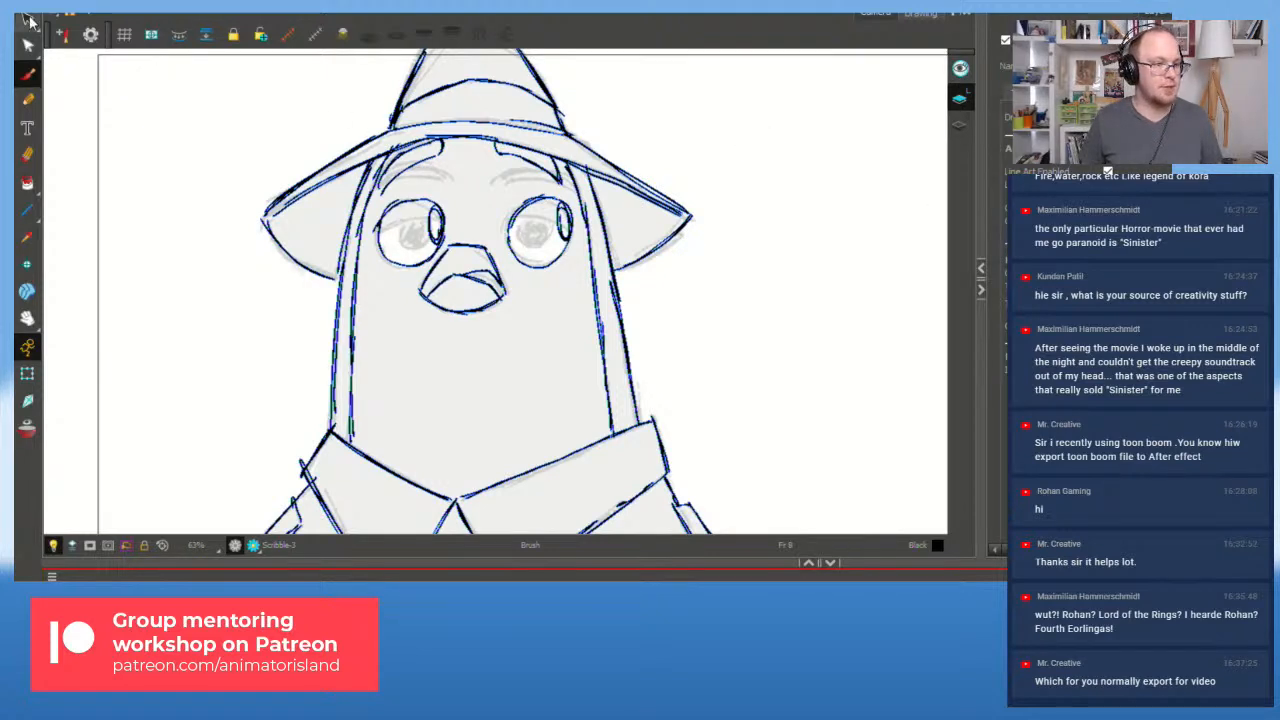
pyautogui.hotkey('alt', 's')
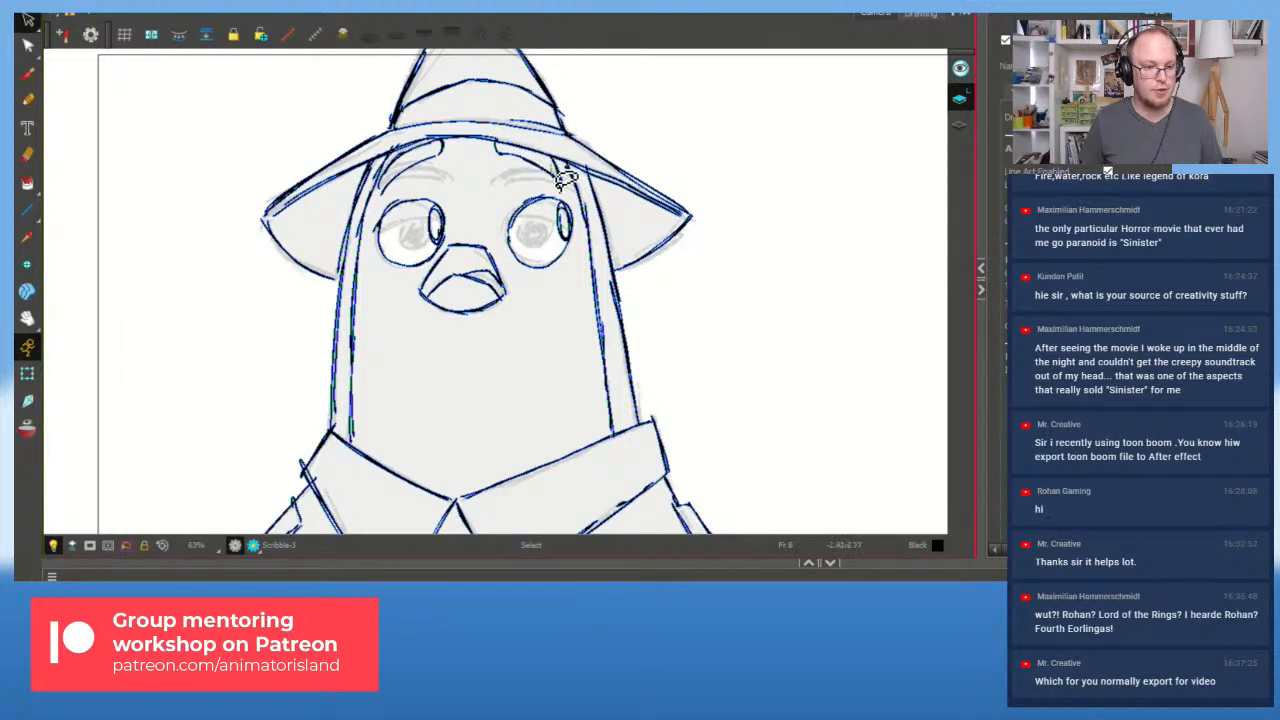
pyautogui.click(563, 176)
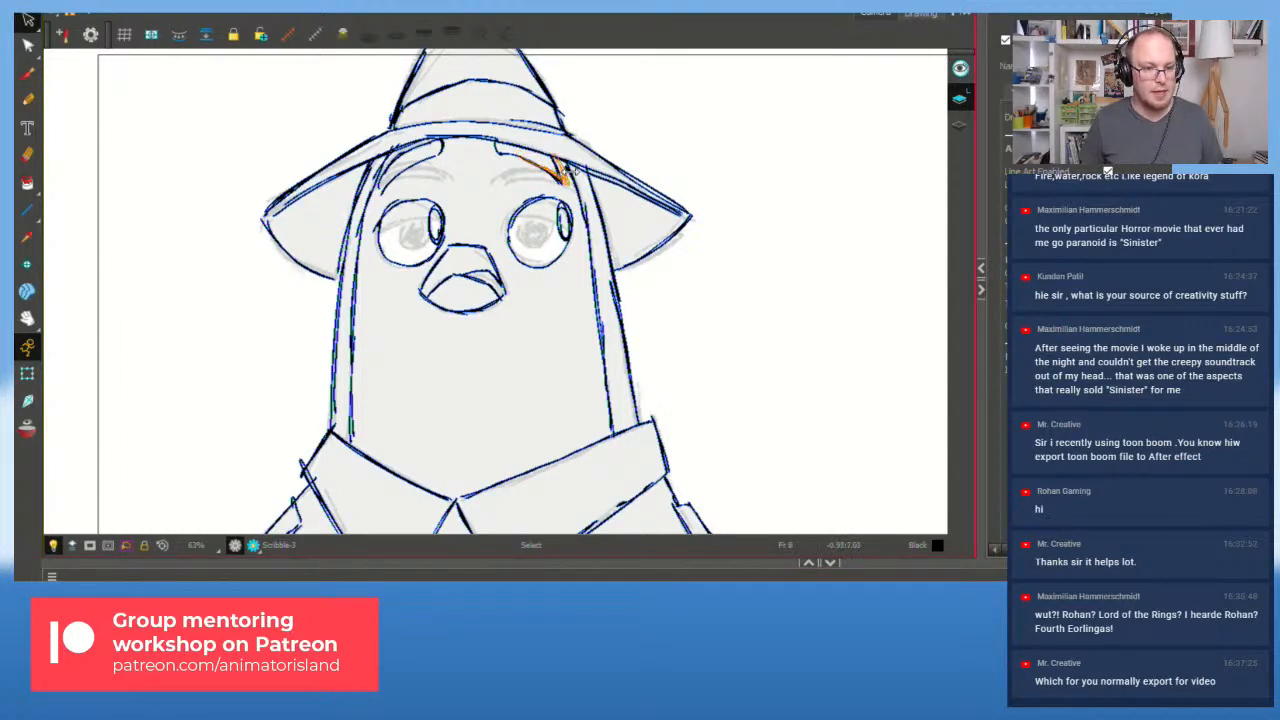
pyautogui.scroll(-2, 494, 217)
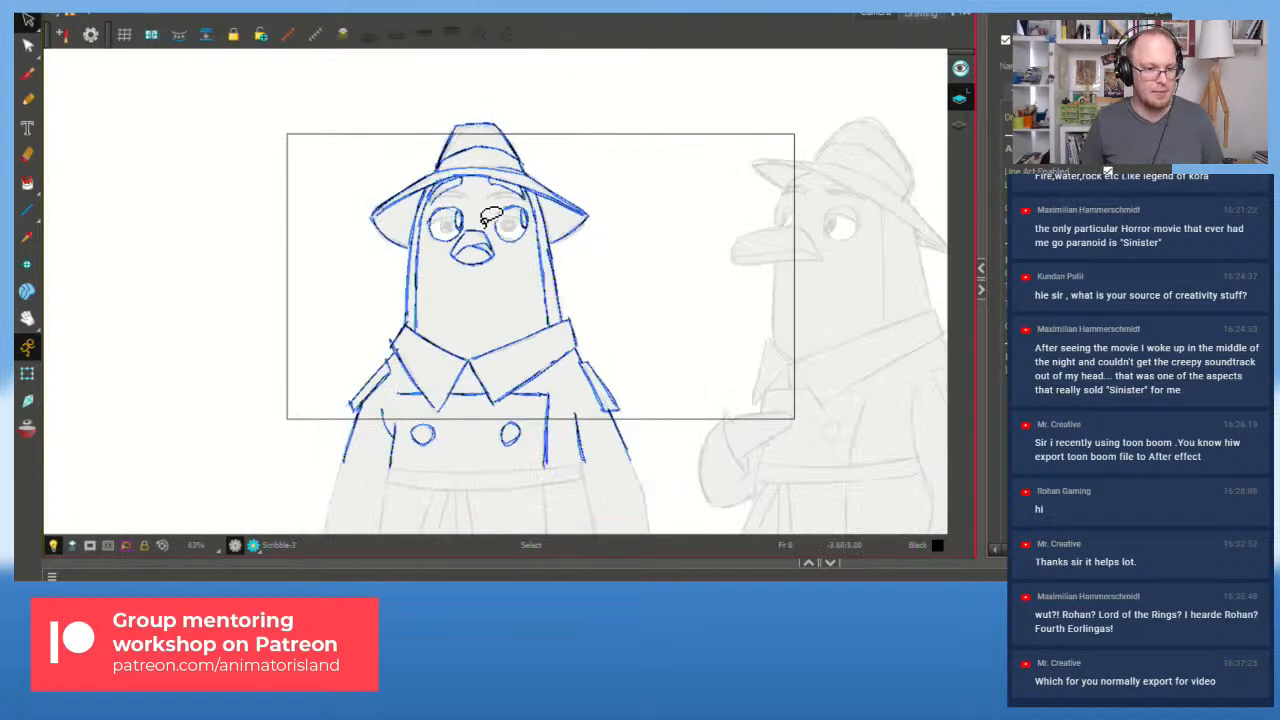
pyautogui.scroll(1, 490, 216)
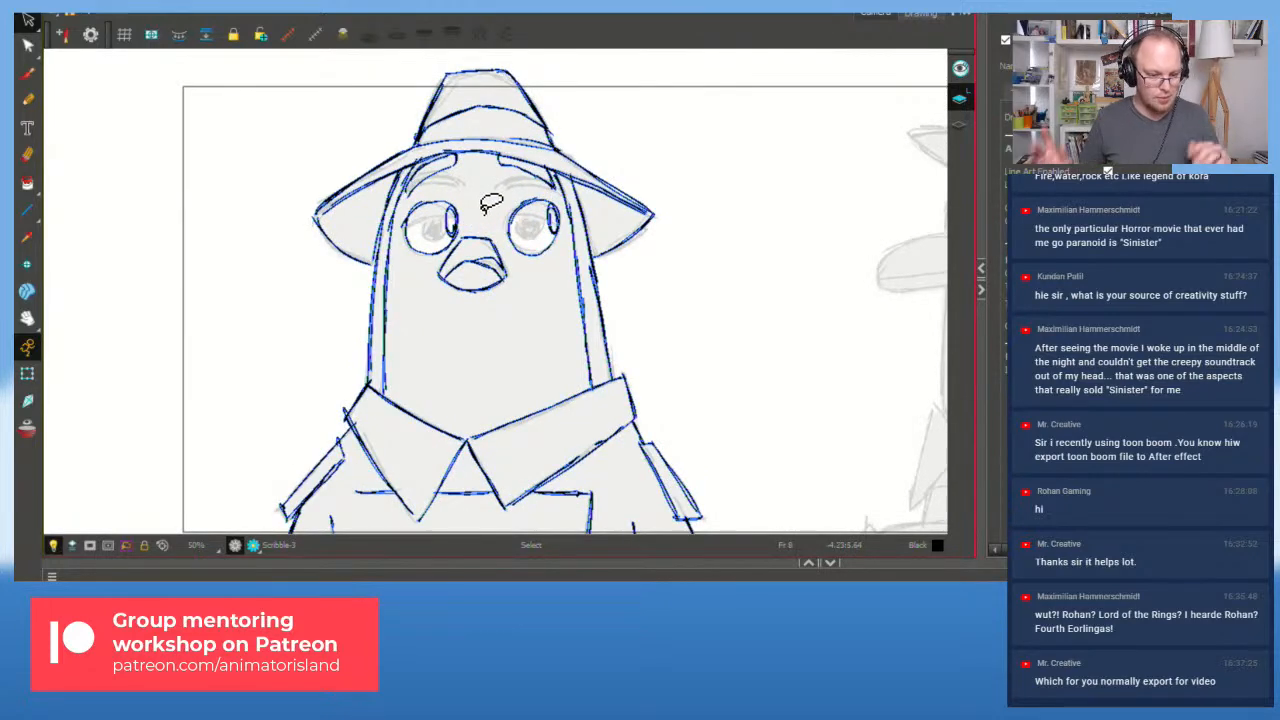
pyautogui.click(545, 604)
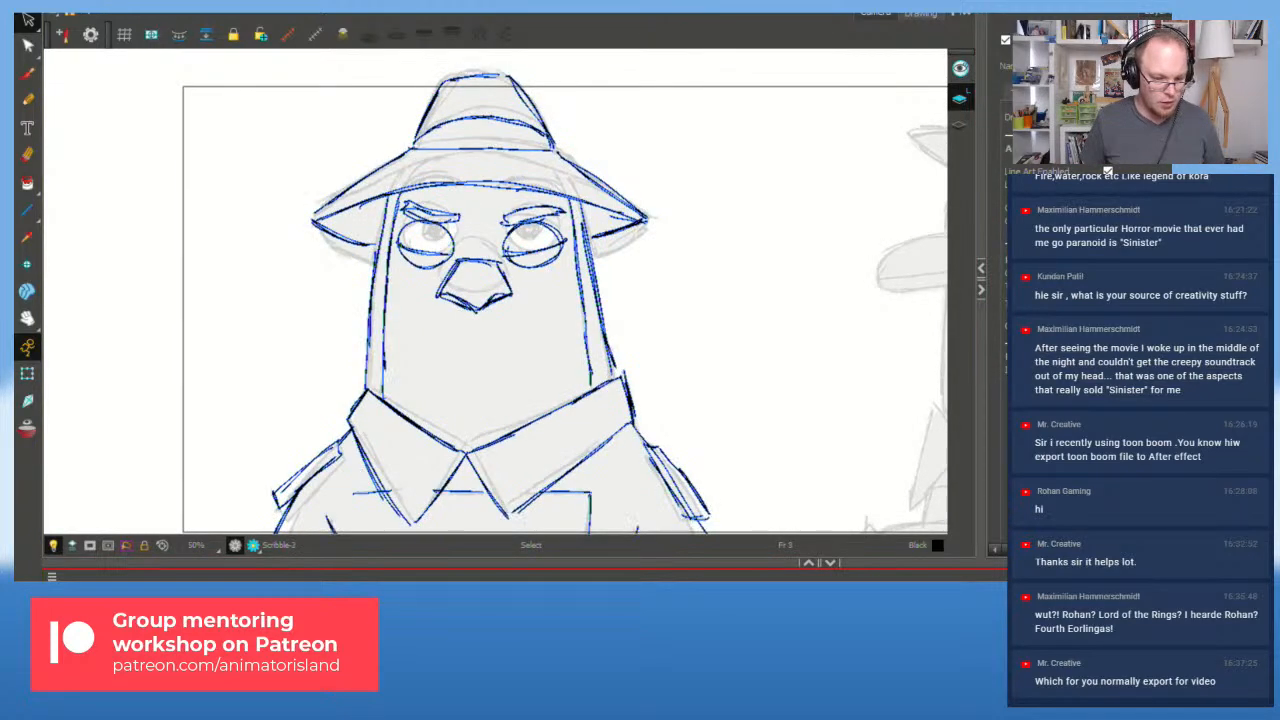
pyautogui.press('g')
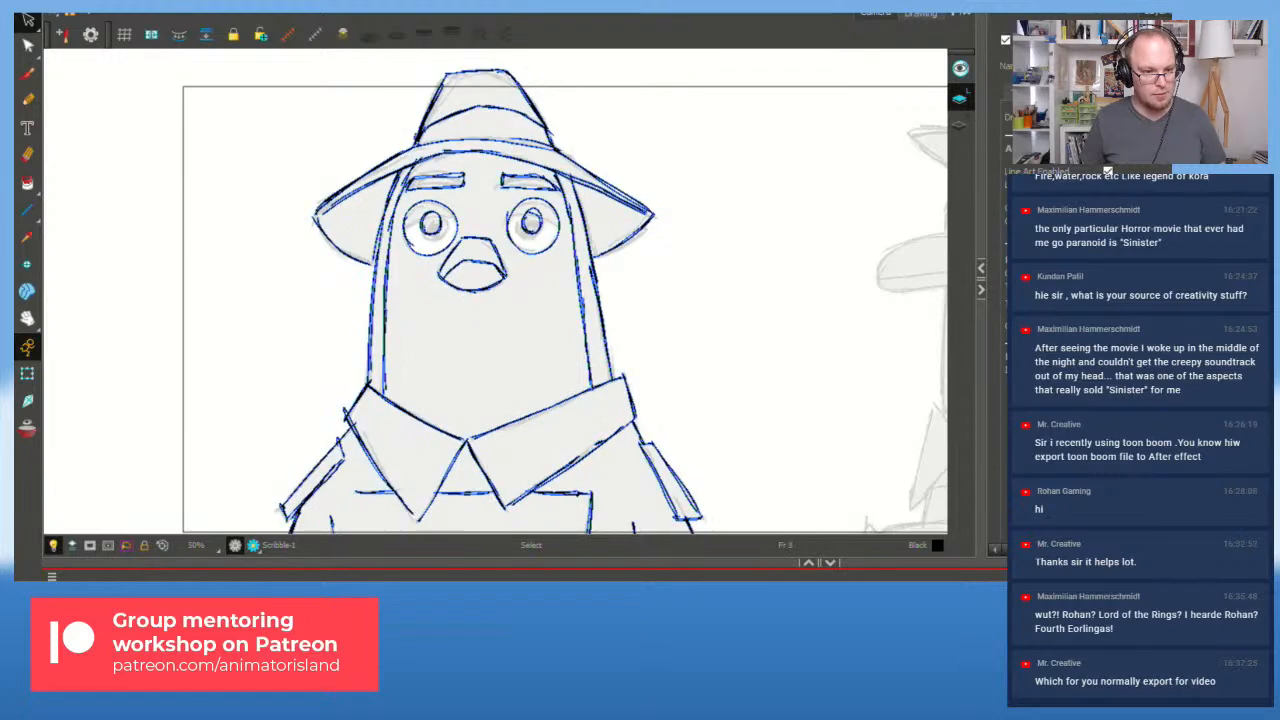
pyautogui.press('f')
pyautogui.press('g')
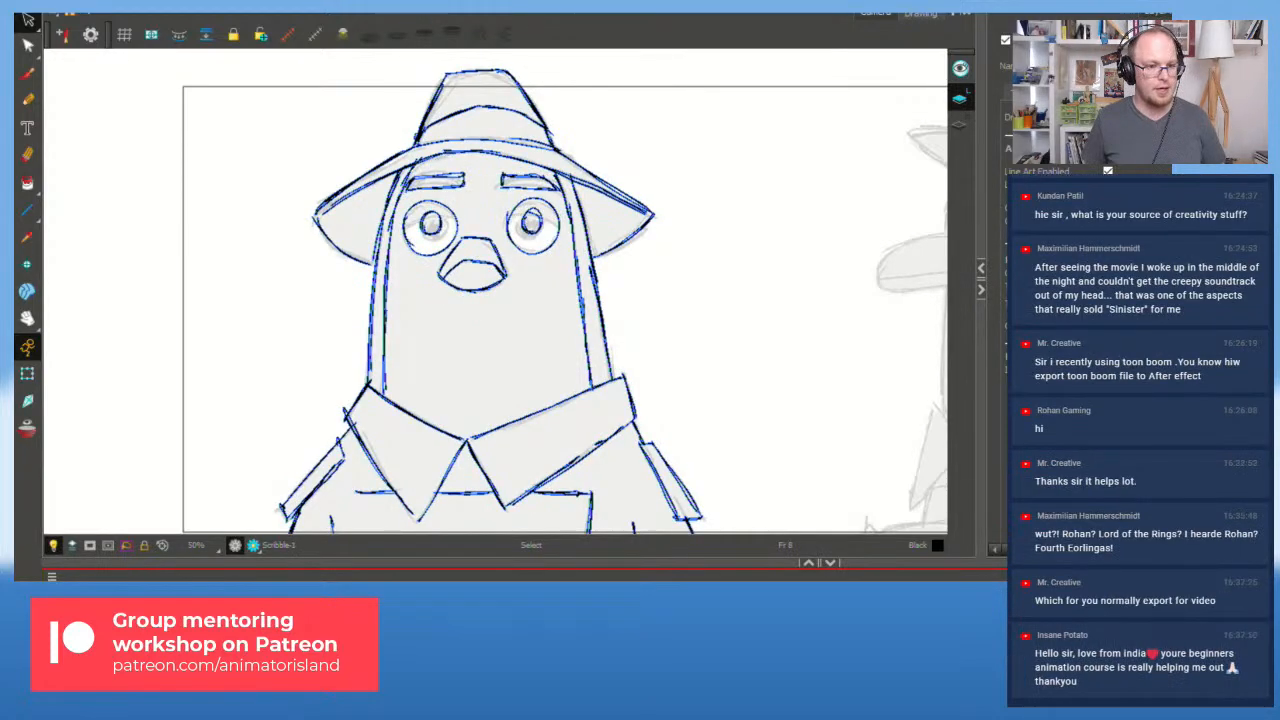
pyautogui.press('g')
pyautogui.press('g')
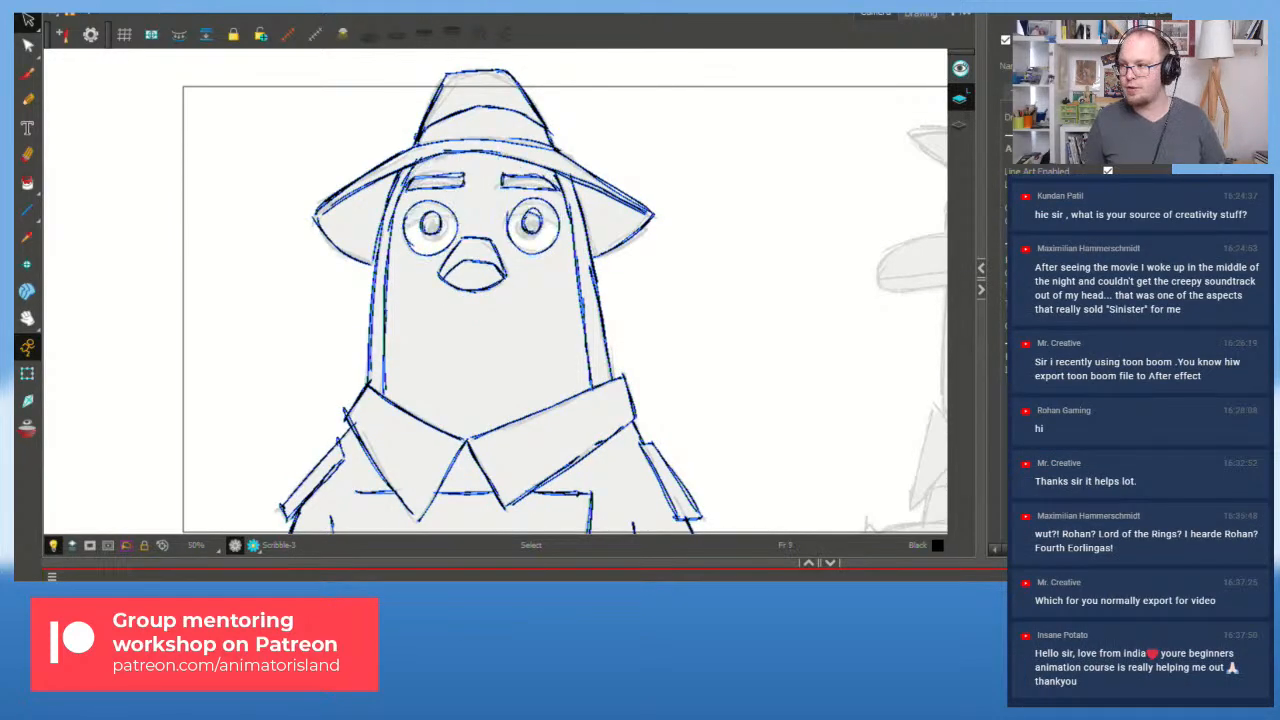
pyautogui.press('f')
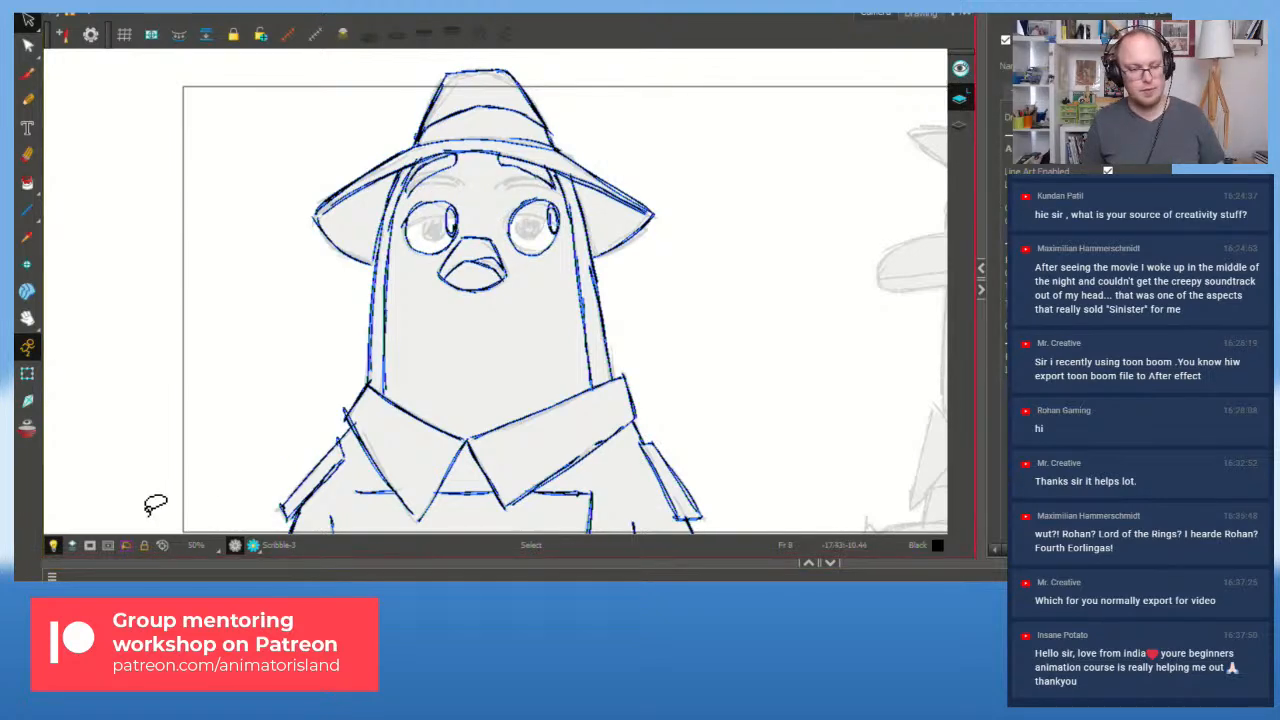
pyautogui.press('f')
pyautogui.press('f')
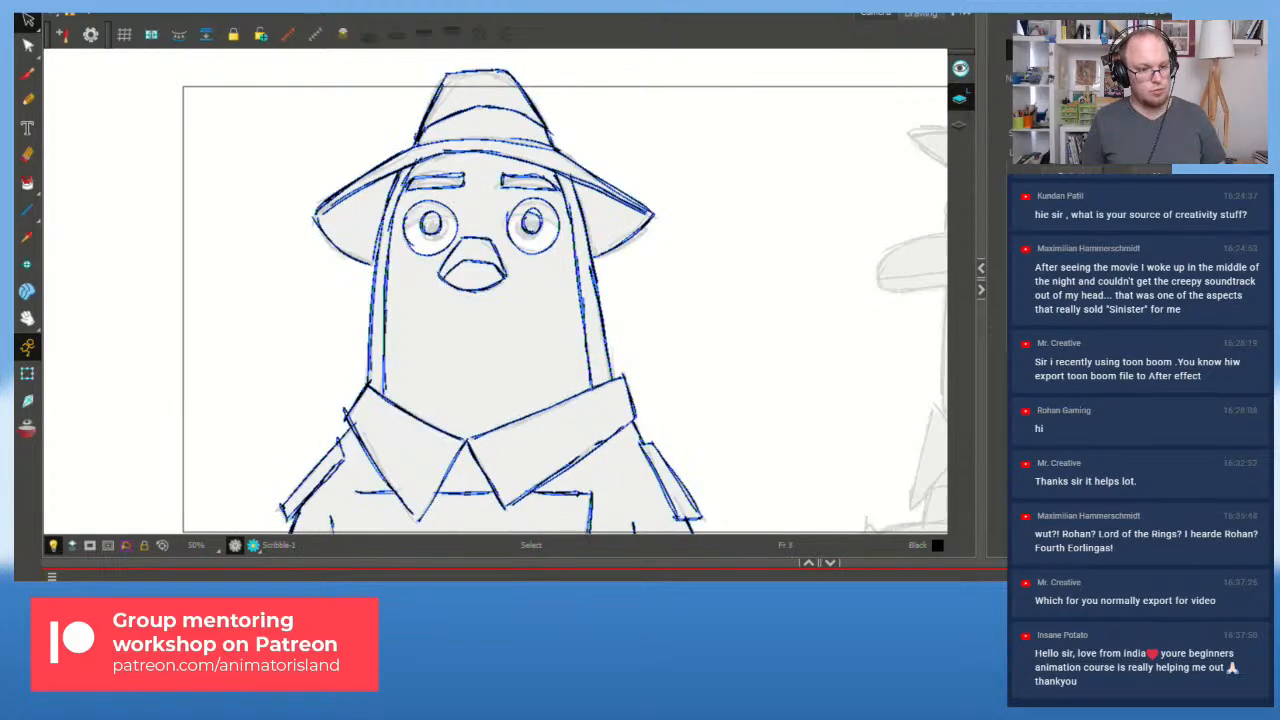
pyautogui.press('f')
pyautogui.press('g')
pyautogui.scroll(1, 553, 288)
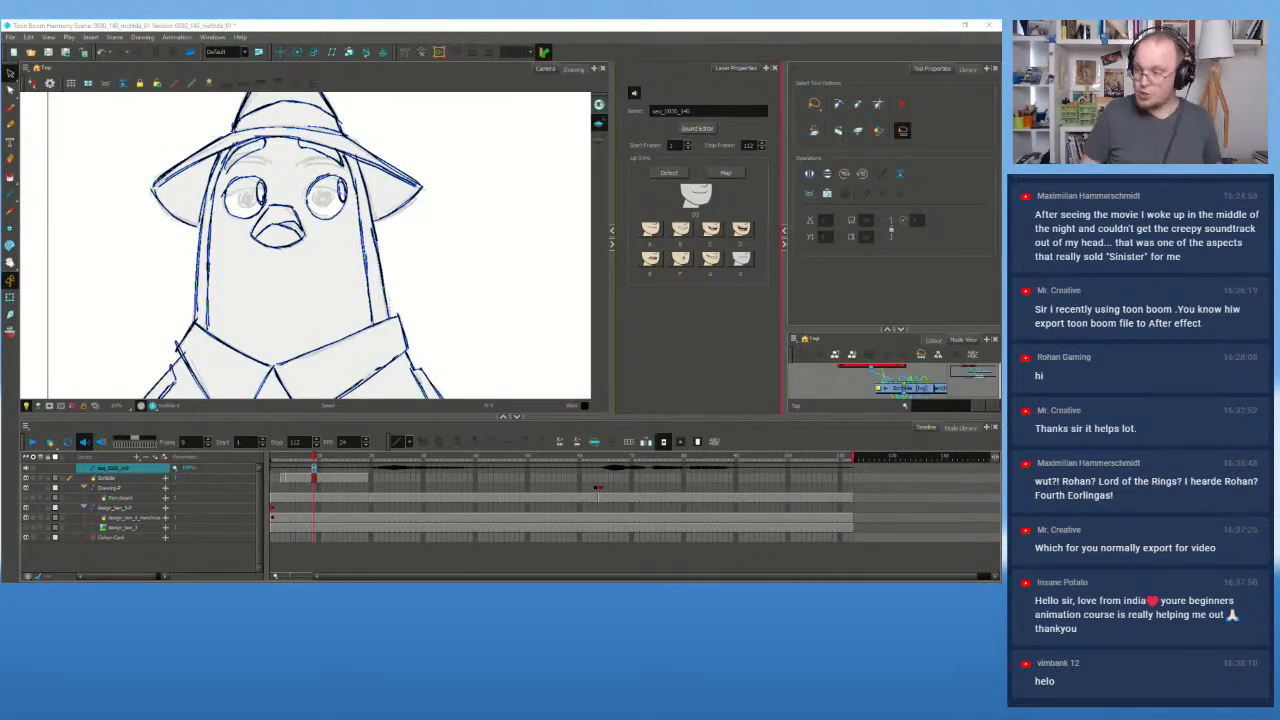
# Step: Maximize Chrome, open Filmstro's Browse Music library, then bring the Filmstro Pro window forward
pyautogui.moveTo(1230, 224); pyautogui.dragTo(373, 119)
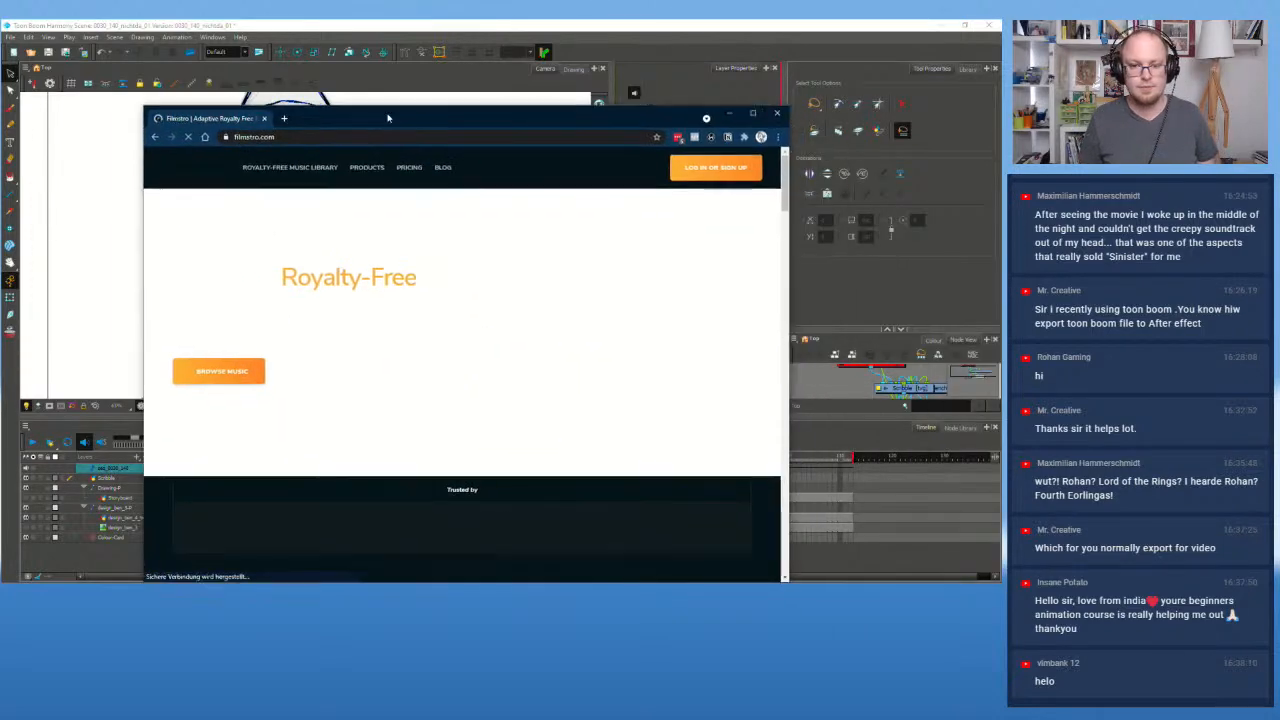
pyautogui.click(757, 118)
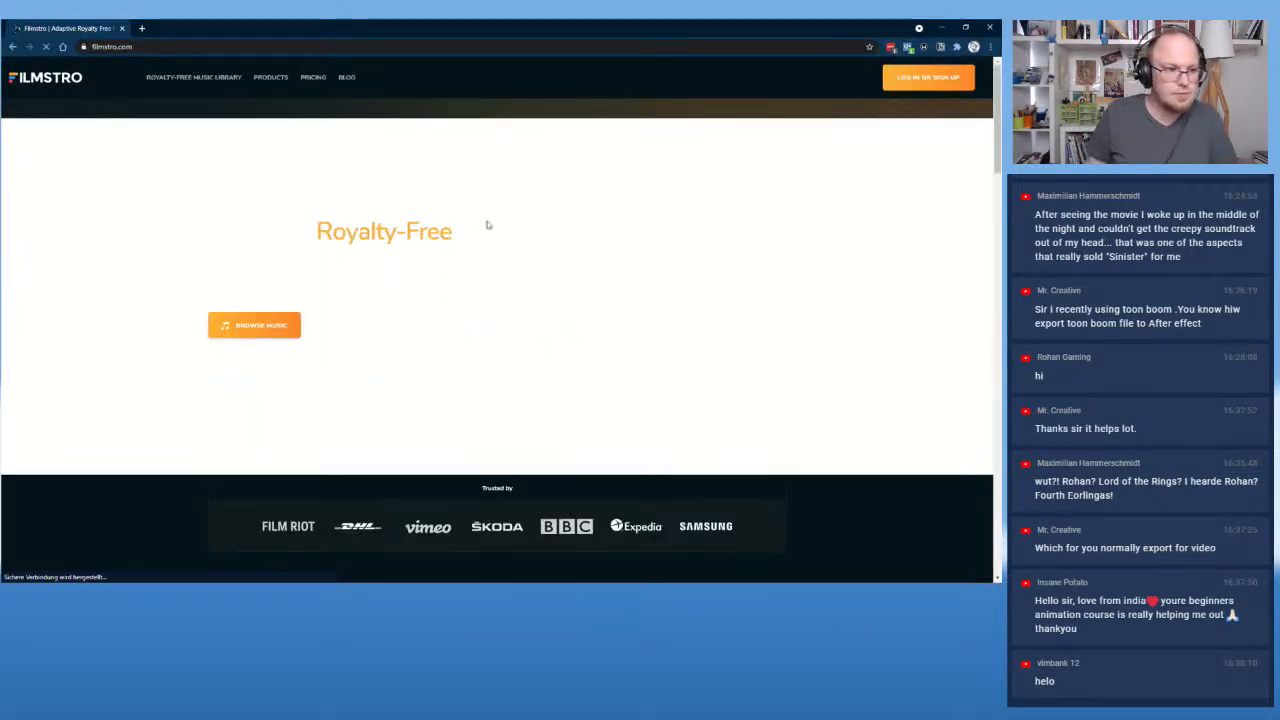
pyautogui.scroll(-2, 418, 240)
pyautogui.scroll(2, 414, 254)
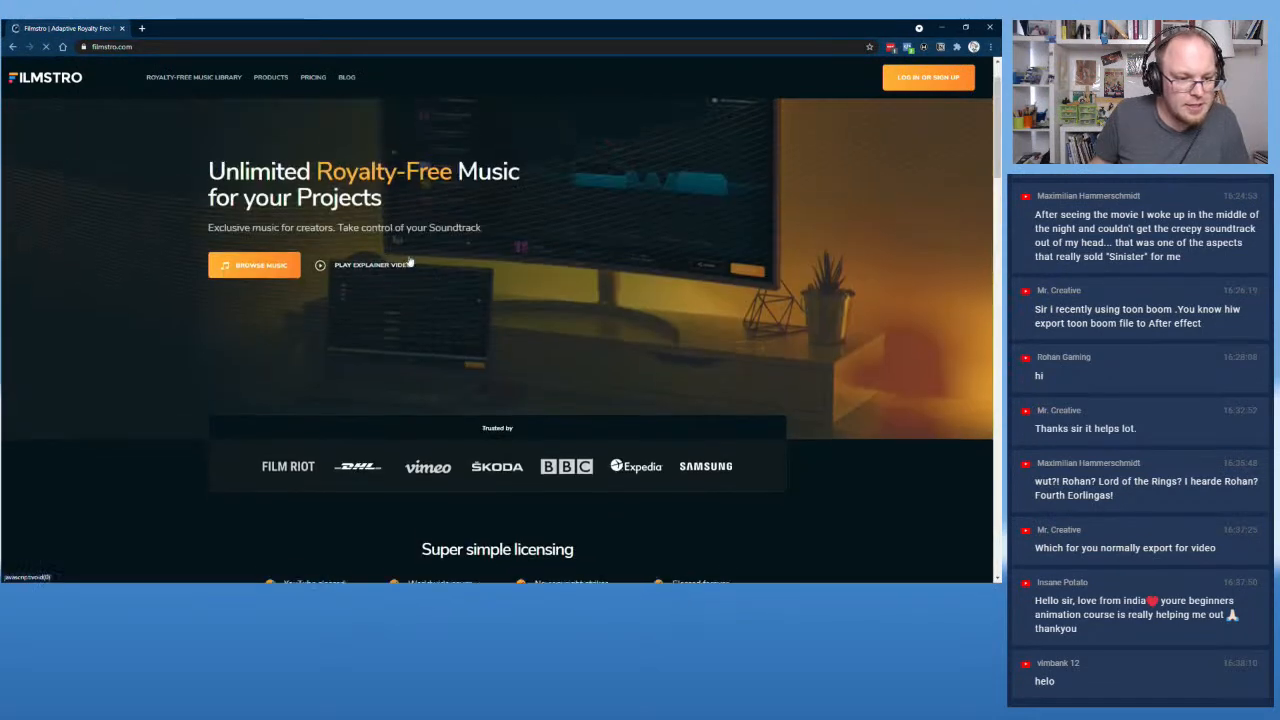
pyautogui.click(268, 281)
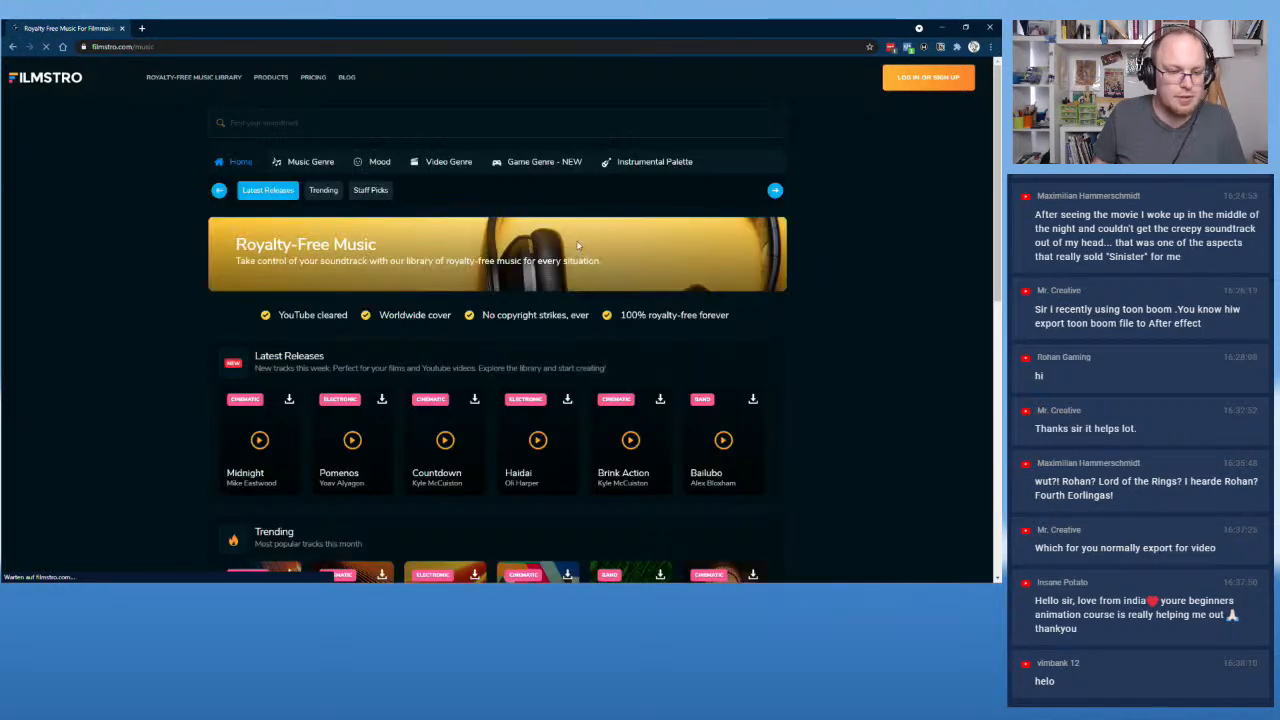
pyautogui.scroll(-1, 577, 245)
pyautogui.scroll(-5, 577, 245)
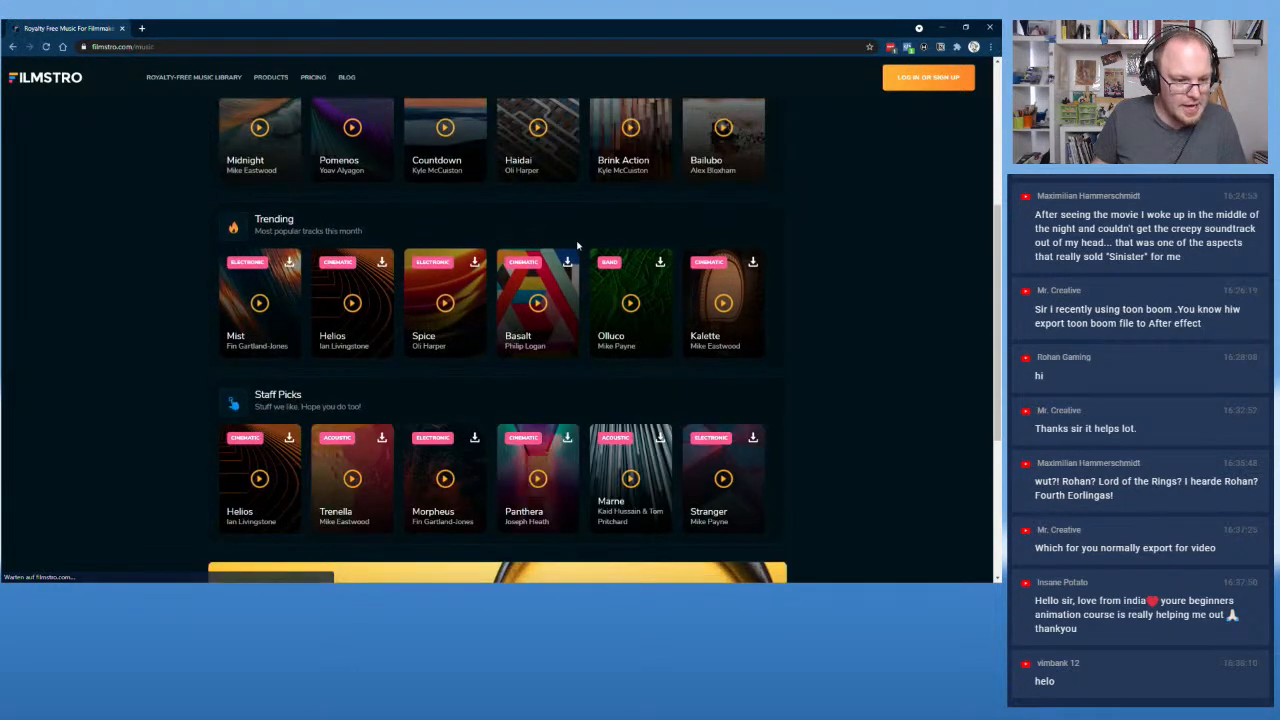
pyautogui.scroll(6, 575, 260)
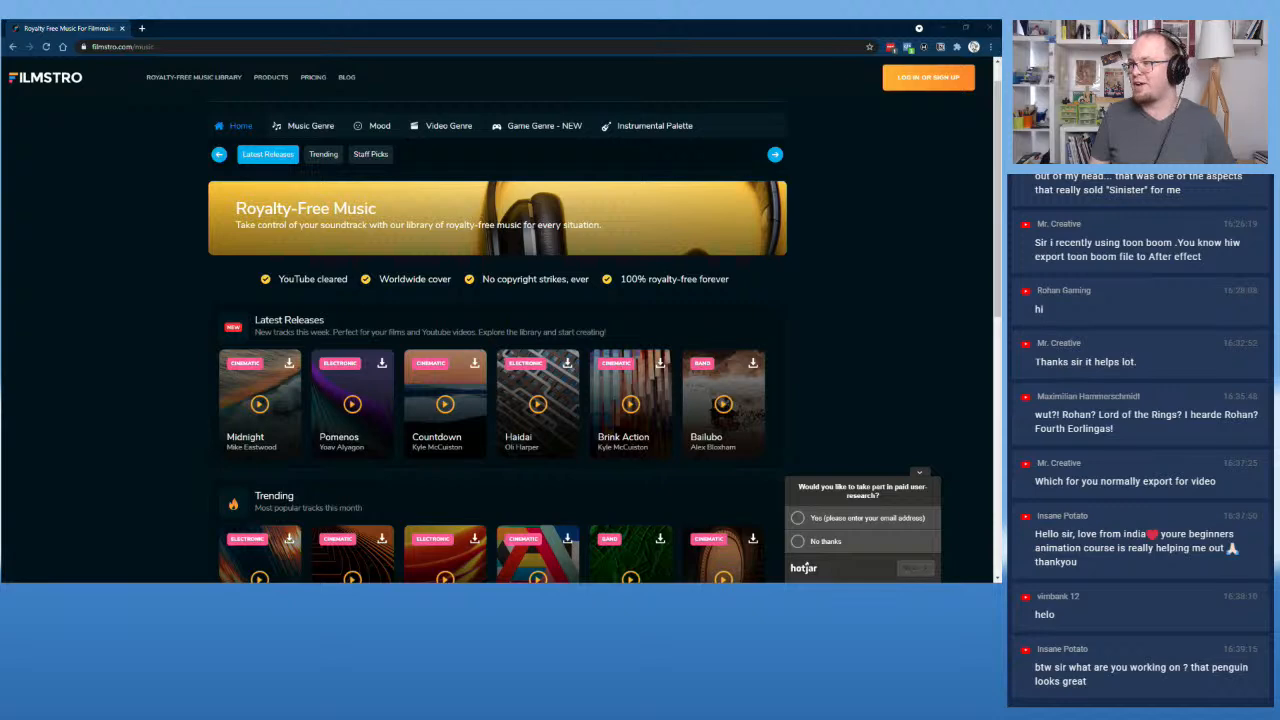
pyautogui.moveTo(1279, 40); pyautogui.dragTo(343, 85)
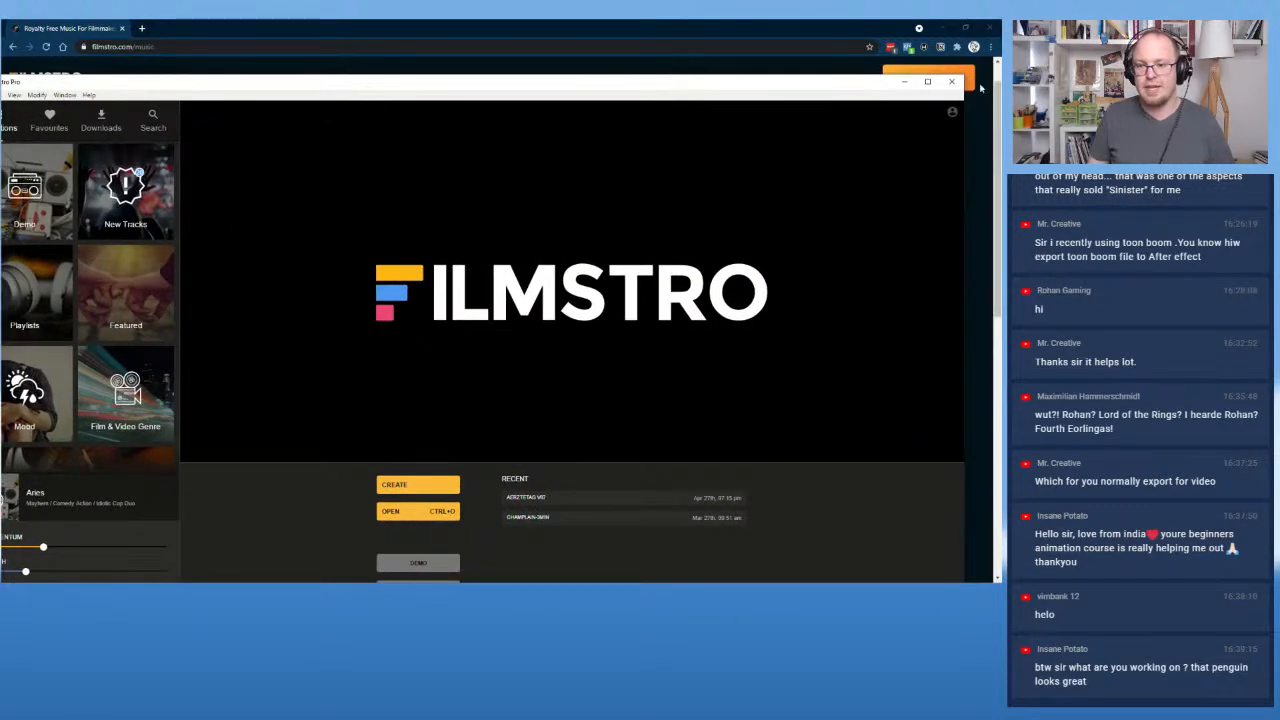
# Step: Maximize Filmstro Pro, list Film & Video Genre's Action & Conflict tracks, and click CREATE
pyautogui.click(927, 81)
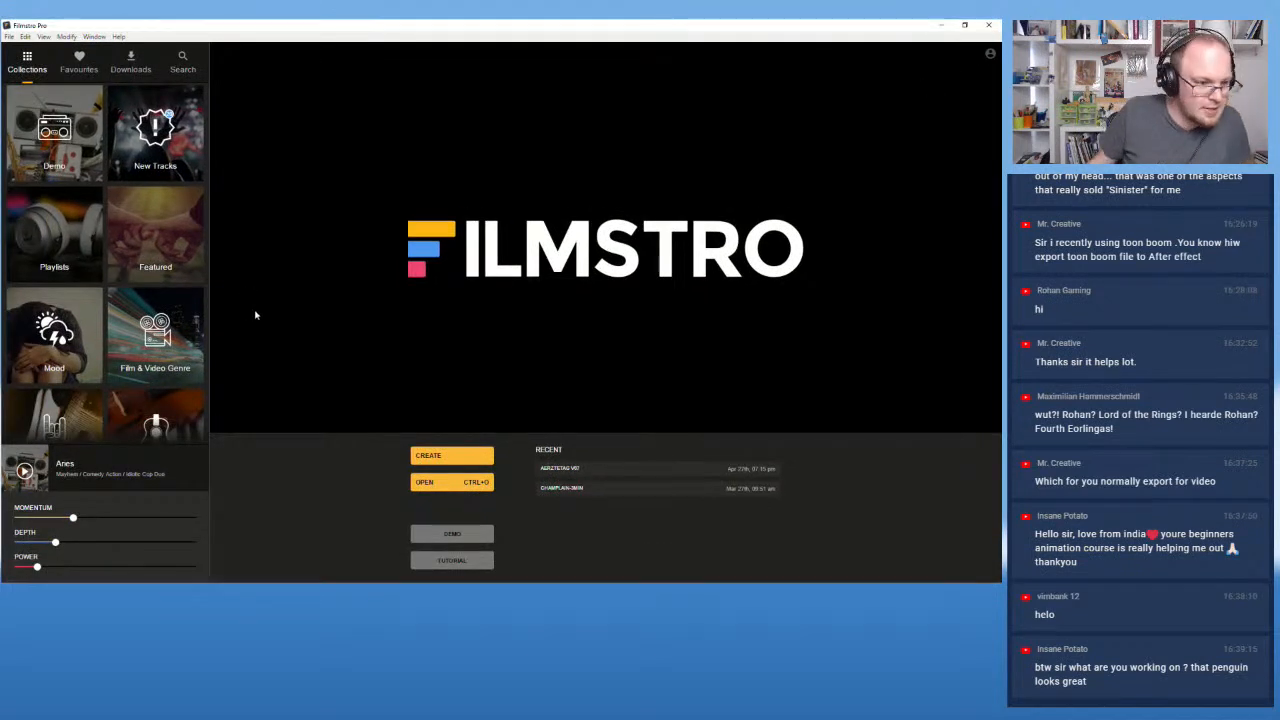
pyautogui.scroll(-1, 62, 391)
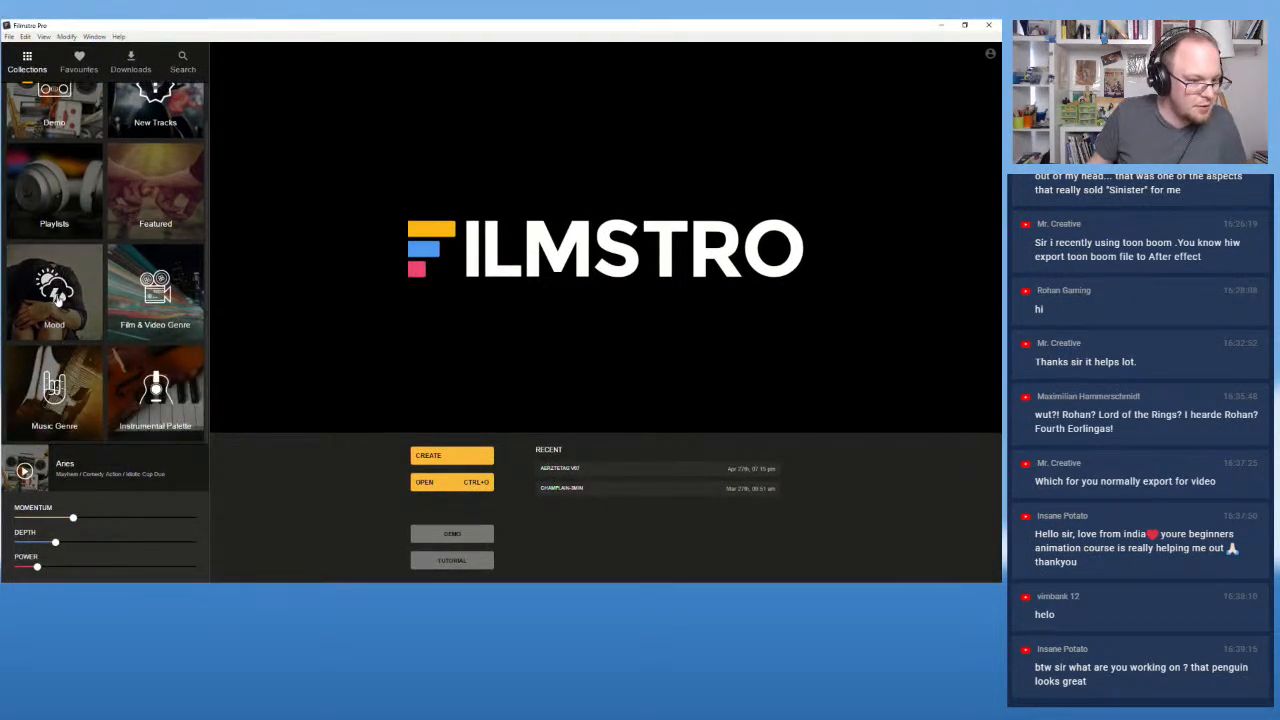
pyautogui.scroll(1, 58, 306)
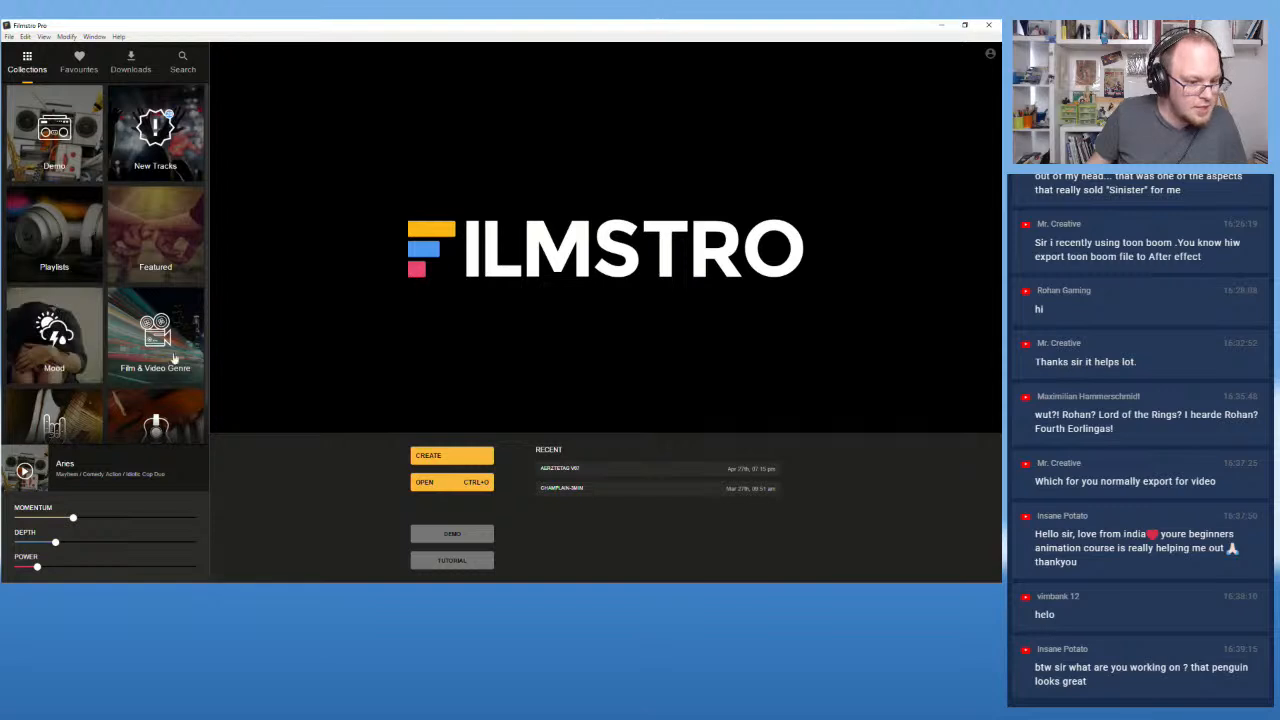
pyautogui.click(157, 342)
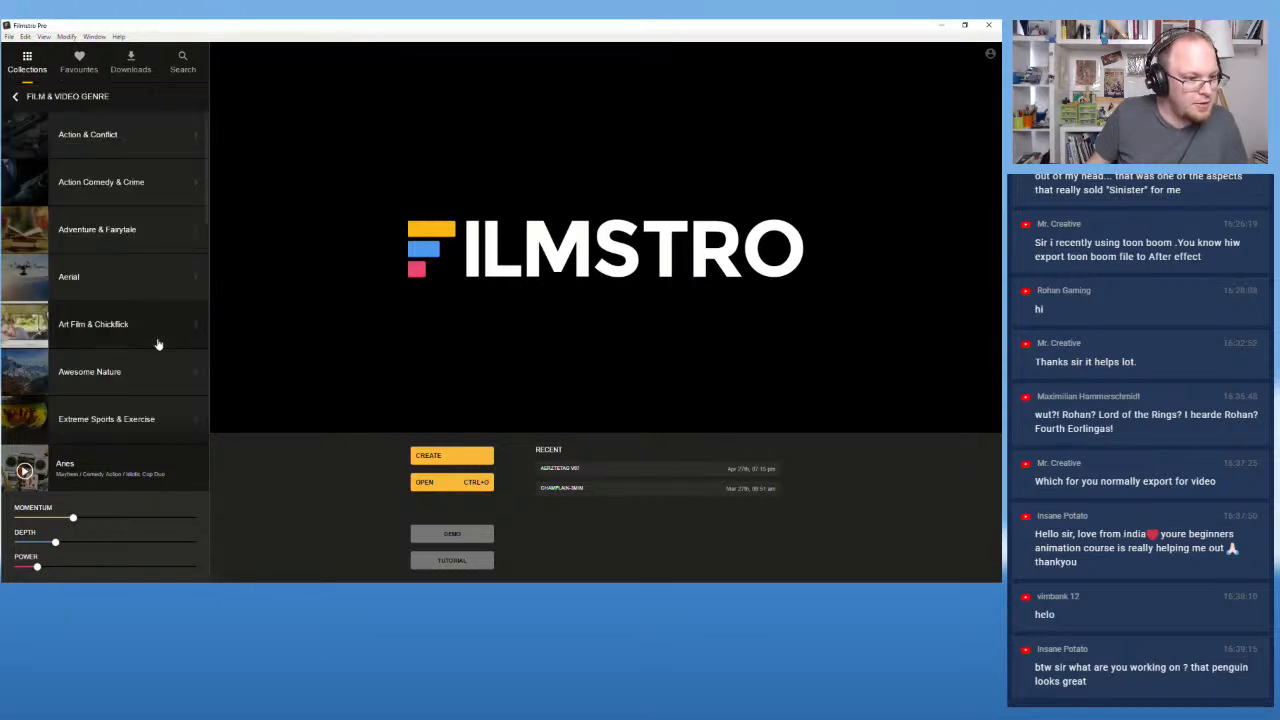
pyautogui.click(84, 145)
pyautogui.scroll(-10, 132, 300)
pyautogui.scroll(-10, 128, 330)
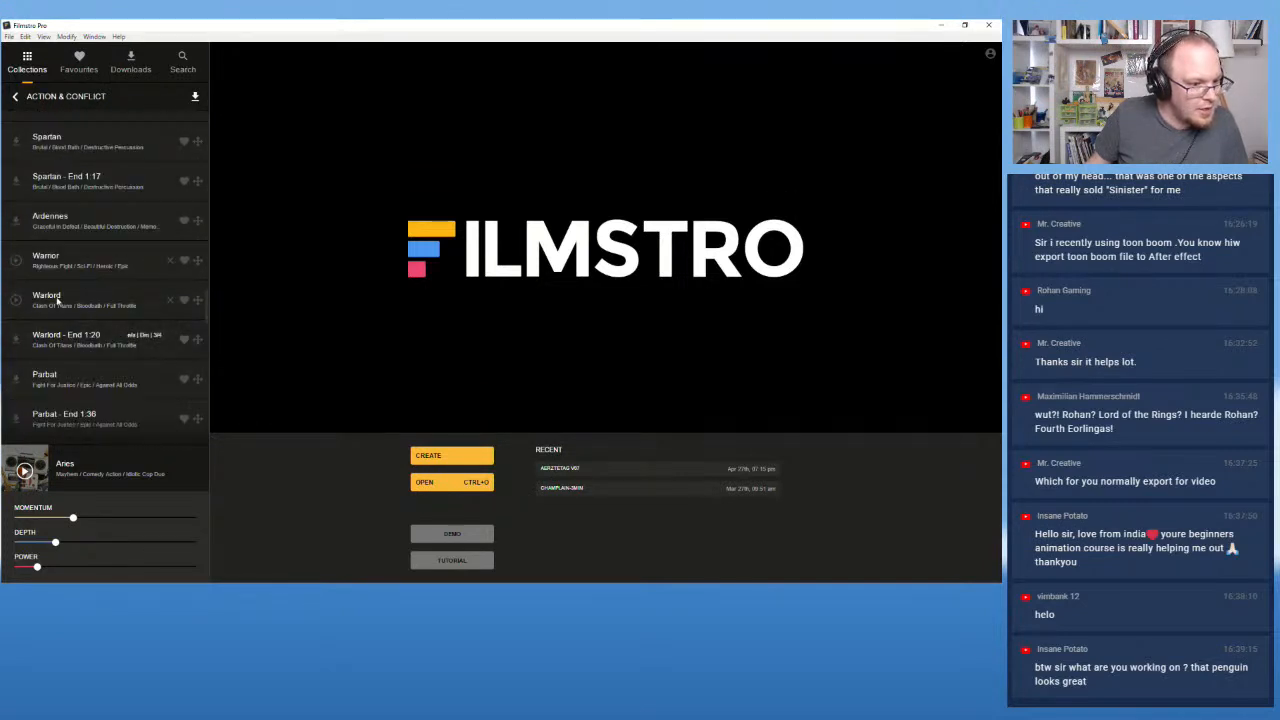
pyautogui.click(443, 462)
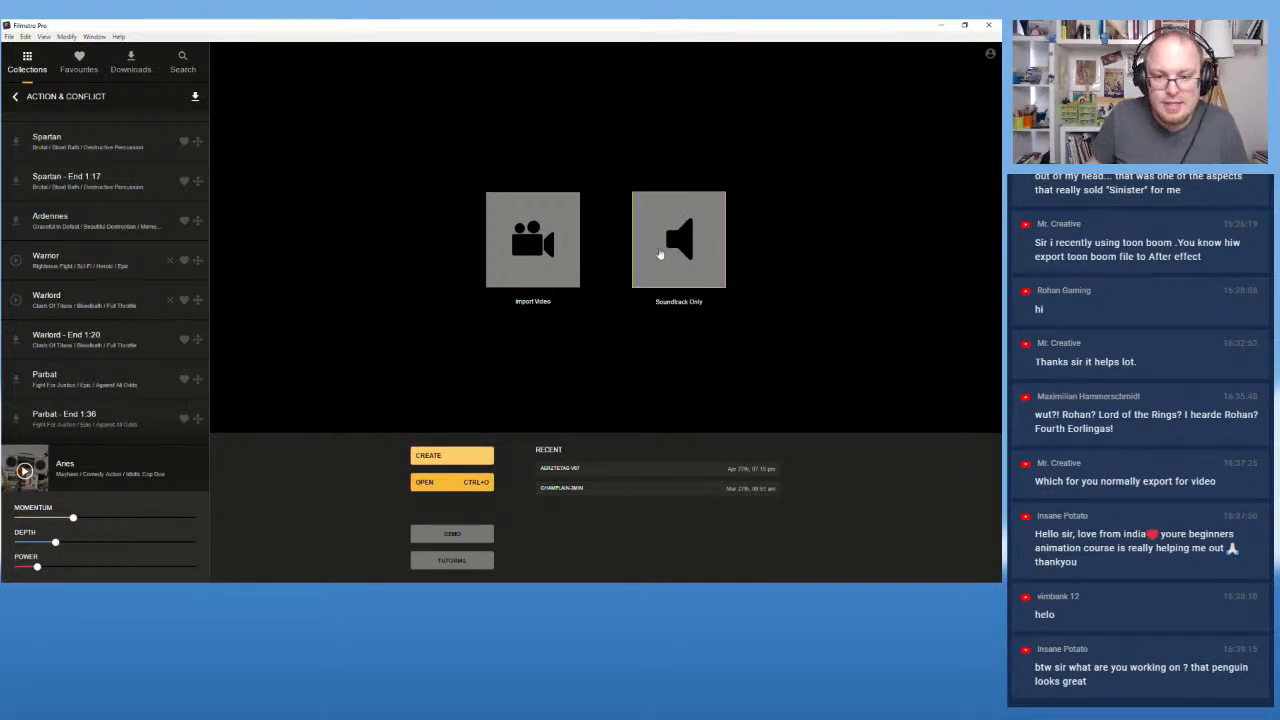
# Step: Create a Soundtrack Only project with a 2-minute duration
pyautogui.click(660, 254)
pyautogui.doubleClick(461, 326)
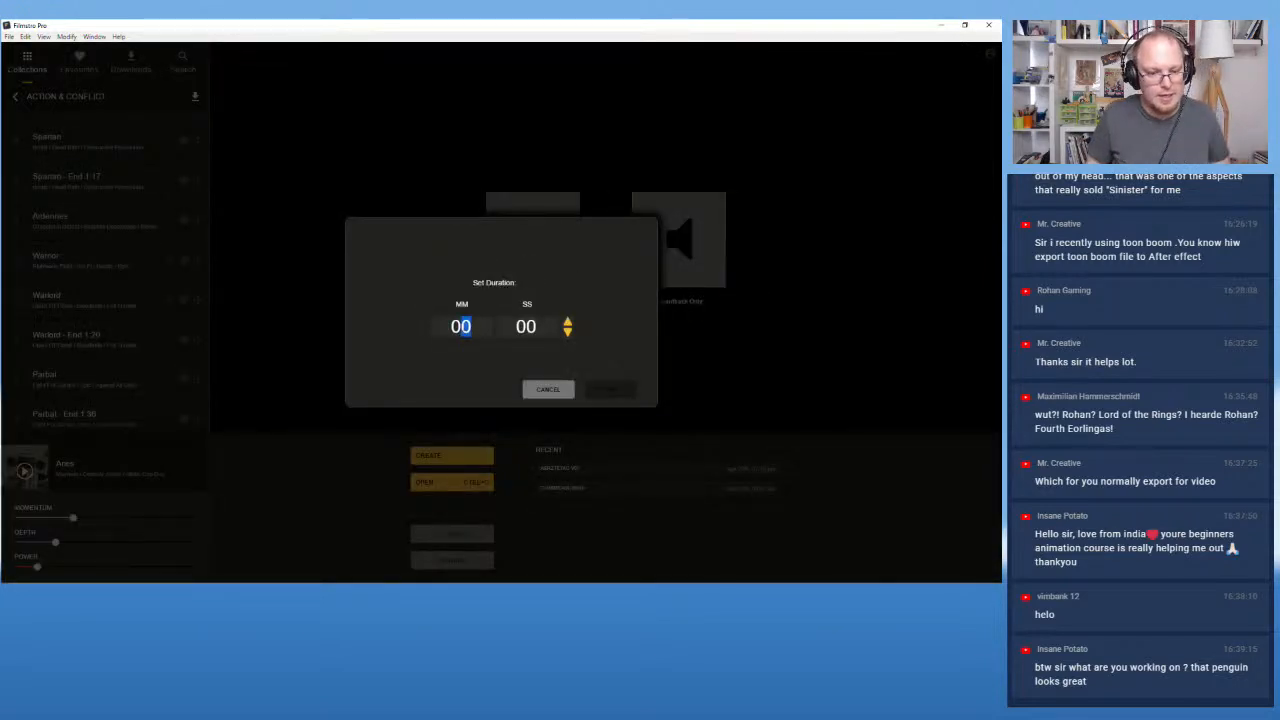
pyautogui.write('2')
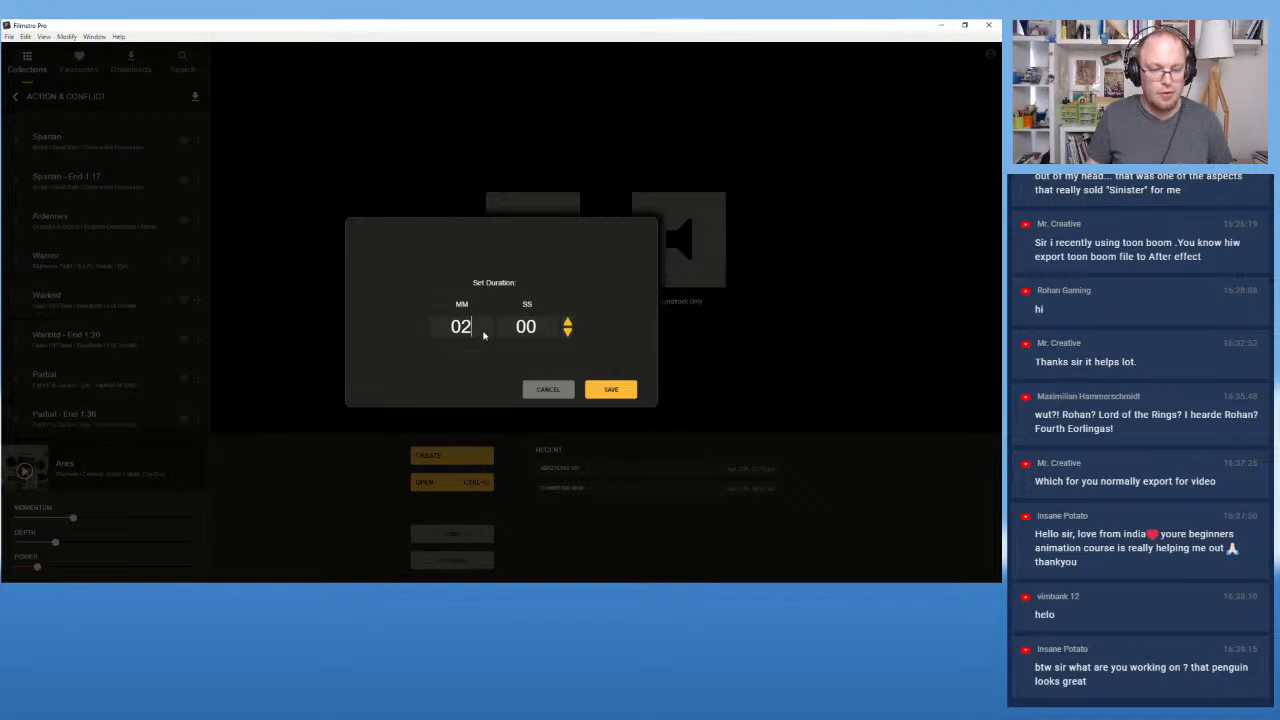
pyautogui.click(611, 389)
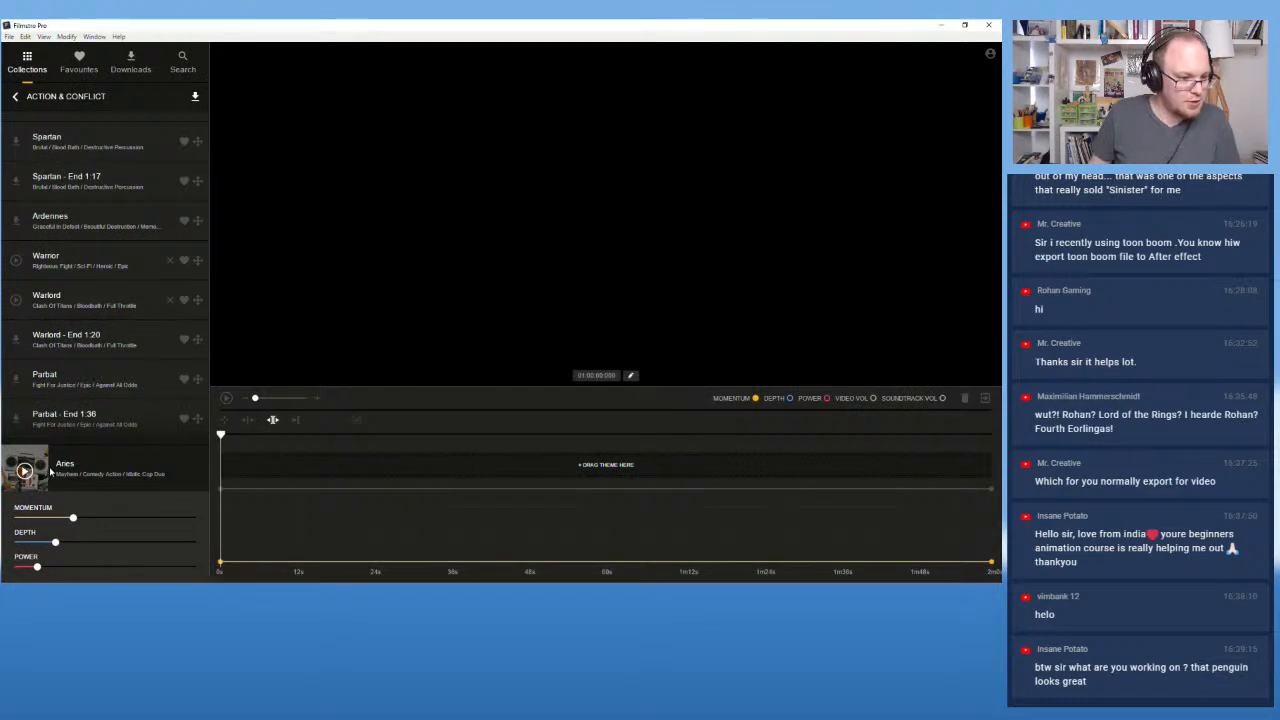
# Step: Add the Warlord track to the timeline's theme row and play it back
pyautogui.moveTo(42, 298); pyautogui.dragTo(264, 465)
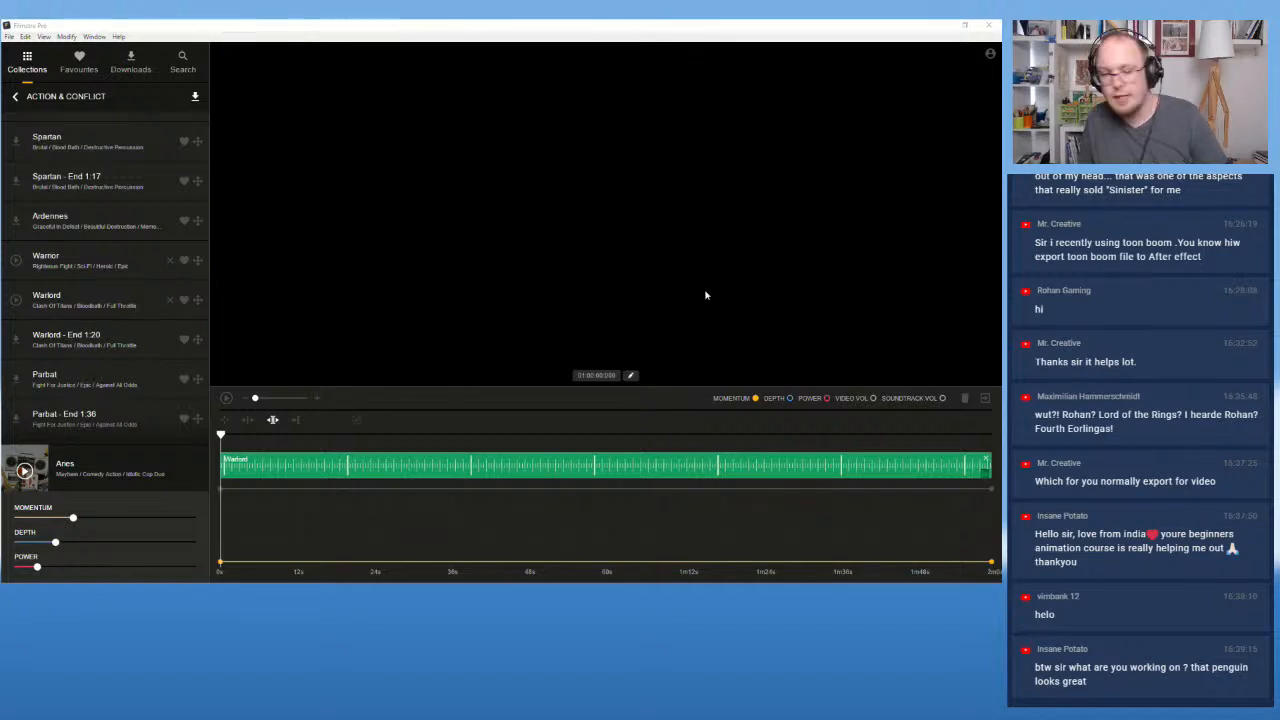
pyautogui.click(226, 400)
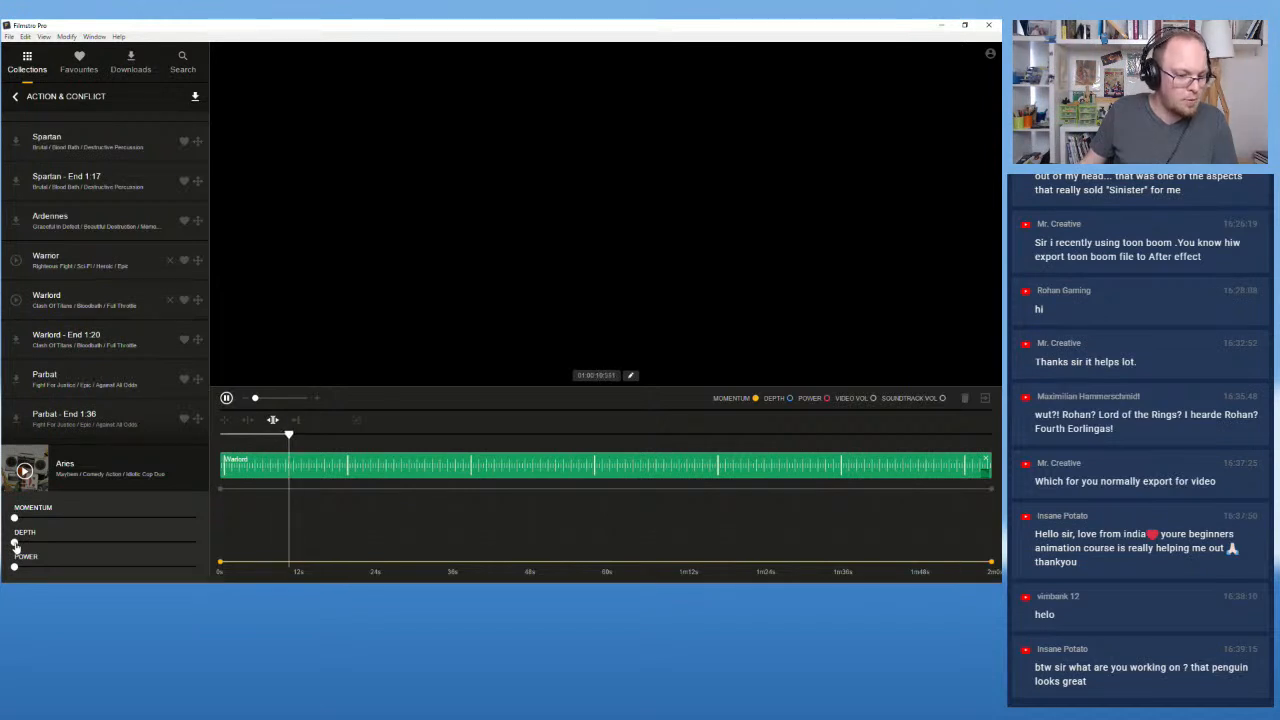
# Step: Ramp depth and momentum to full, then start raising power, during Warlord playback
pyautogui.moveTo(15, 545); pyautogui.dragTo(114, 548)
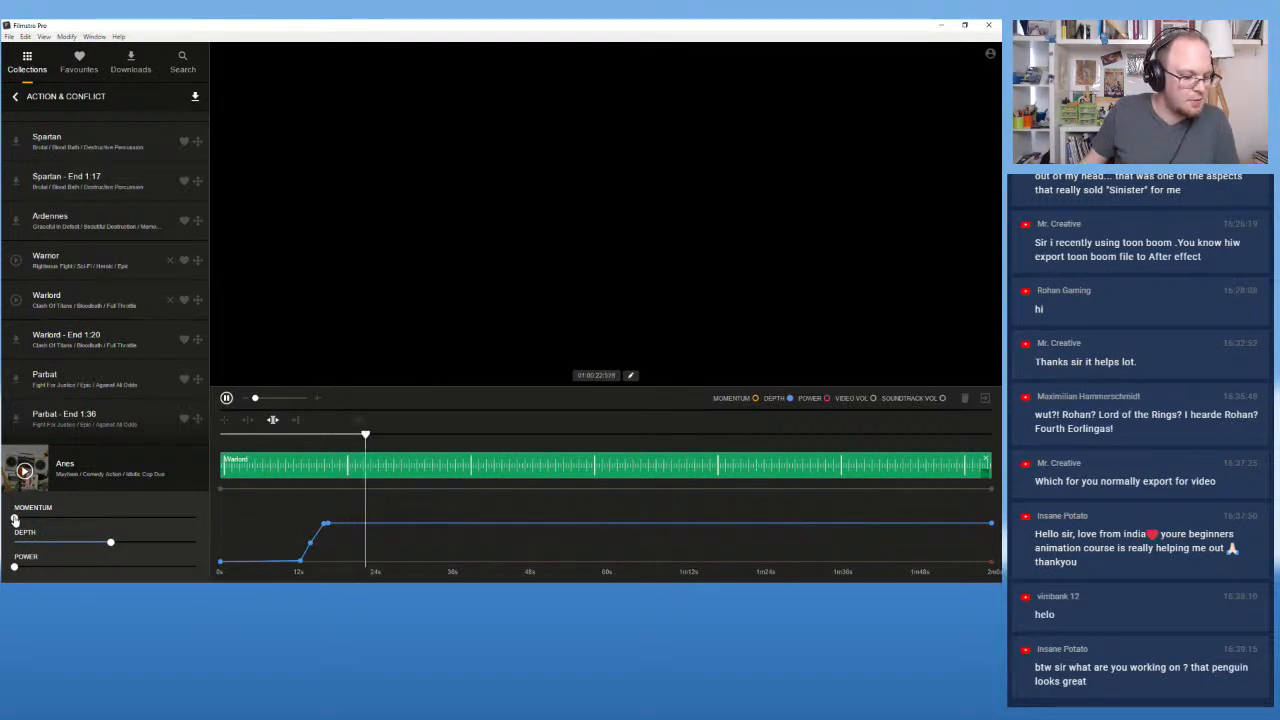
pyautogui.moveTo(14, 520); pyautogui.dragTo(114, 524)
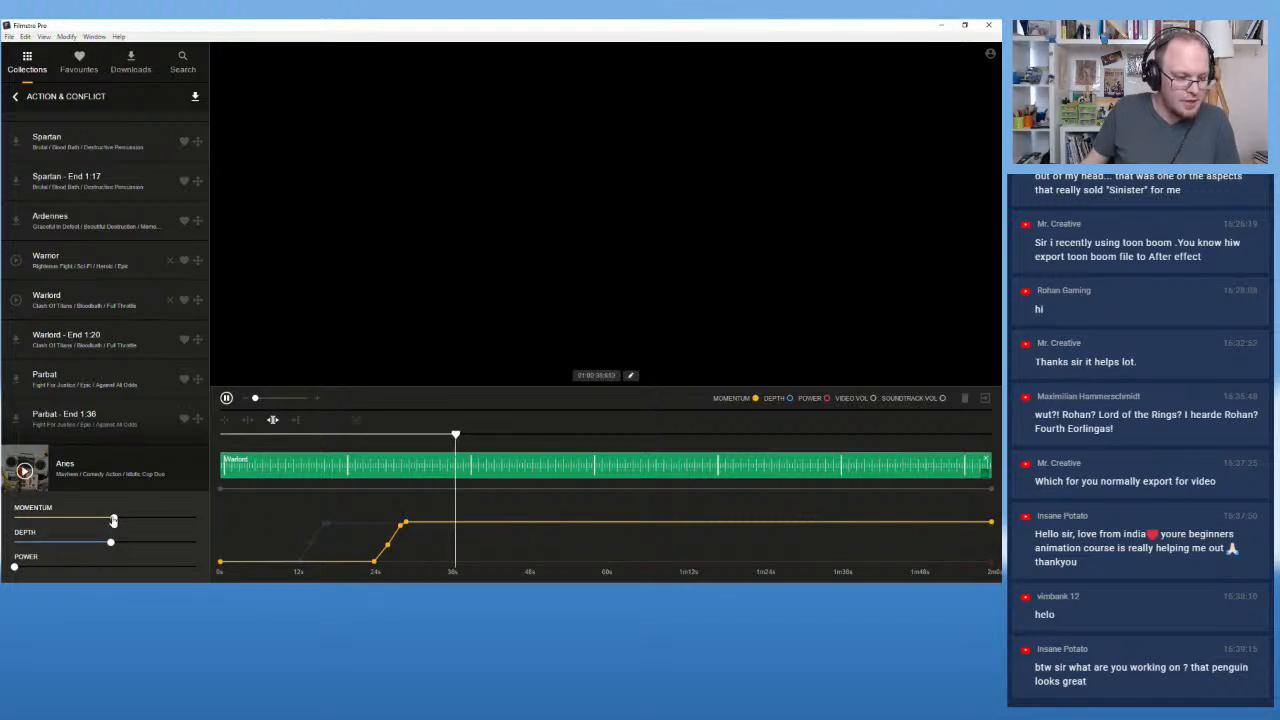
pyautogui.moveTo(113, 521); pyautogui.dragTo(208, 536)
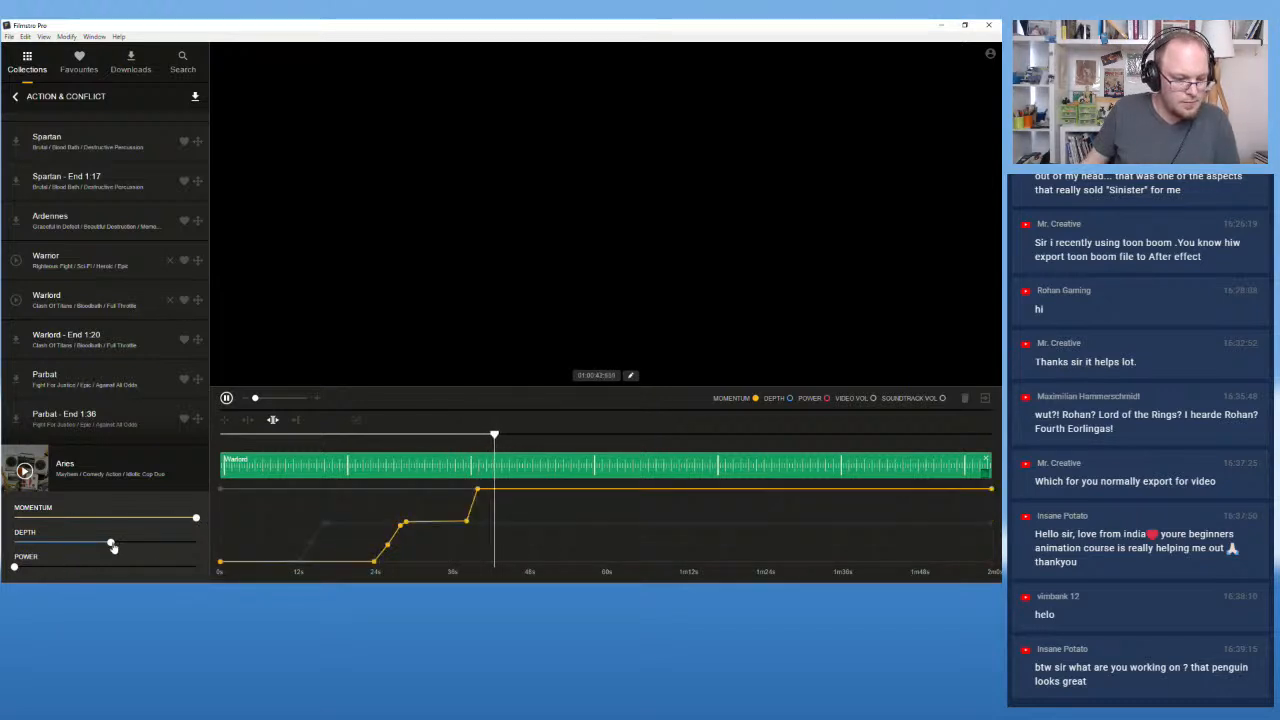
pyautogui.moveTo(112, 544); pyautogui.dragTo(216, 548)
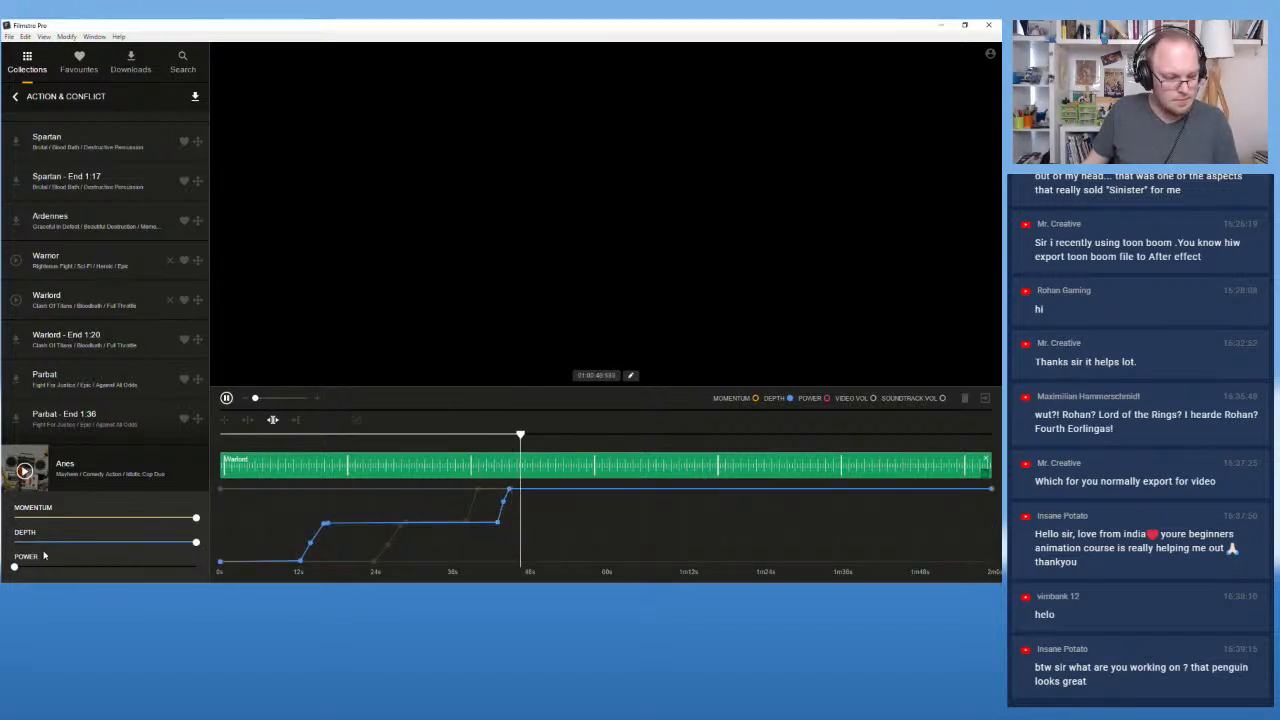
pyautogui.moveTo(14, 568); pyautogui.dragTo(205, 570)
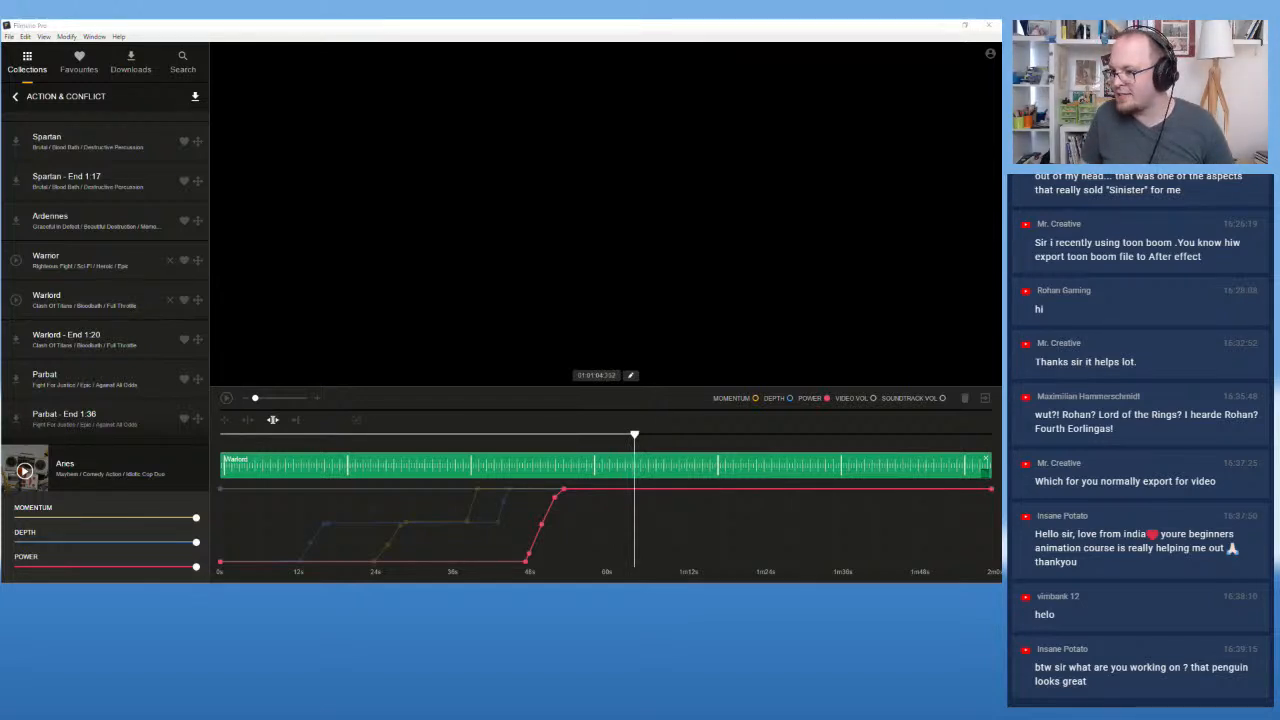
# Step: Switch back to Chrome and scroll the filmstro.com/music page to the Trending and Staff Picks tracks
pyautogui.hotkey('alt', 'Tab')
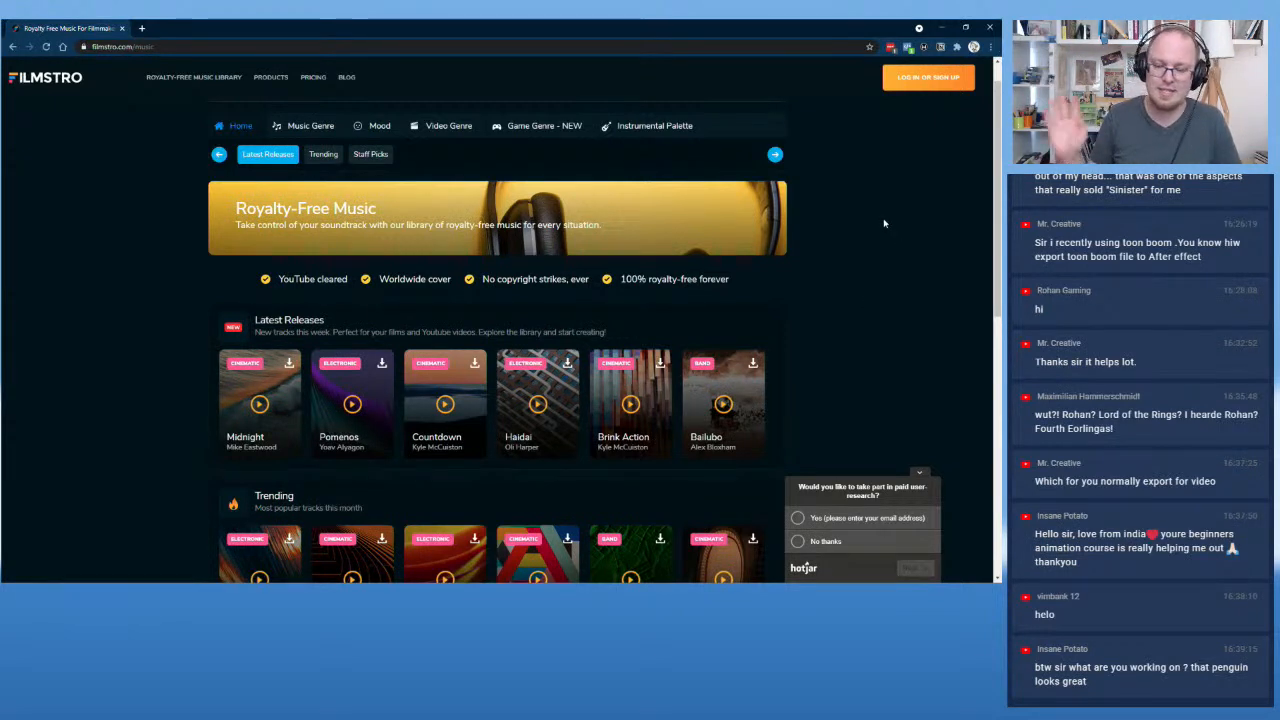
pyautogui.scroll(-6, 870, 220)
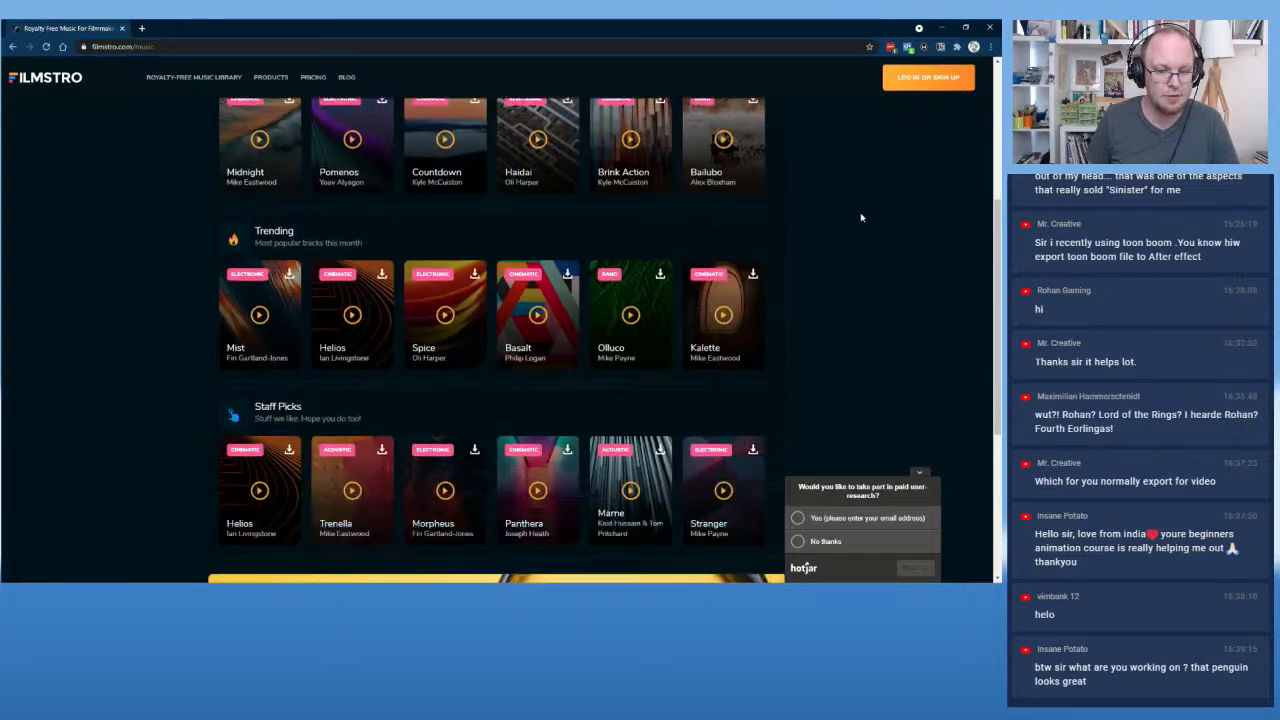
pyautogui.scroll(8, 869, 253)
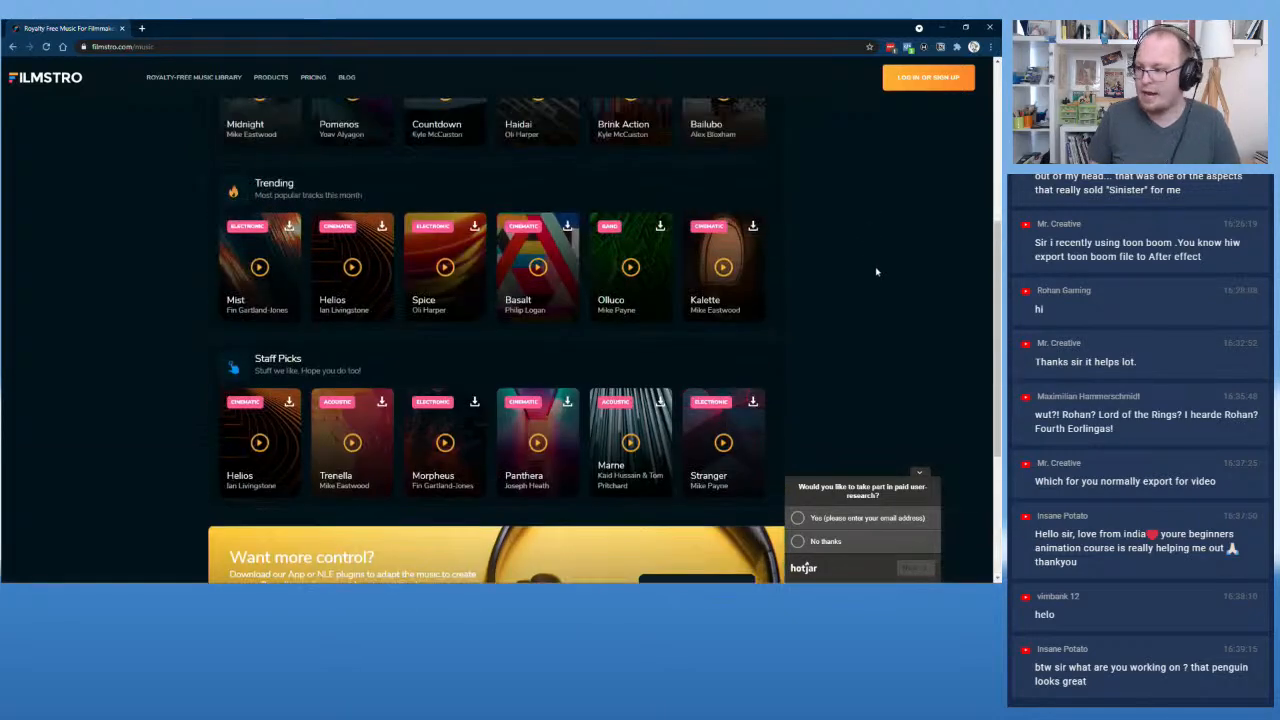
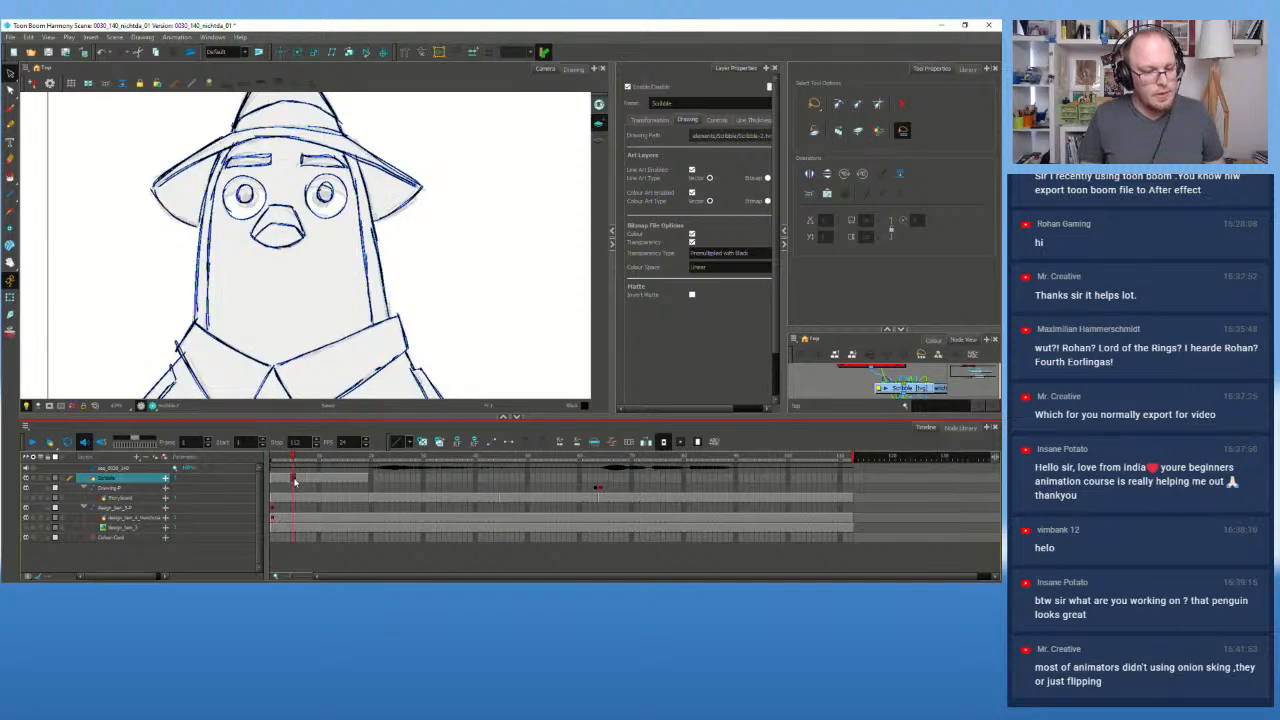
# Step: Scrub the early frames to compare the drawings at frames 1, 9 and 16
pyautogui.moveTo(290, 461)
pyautogui.mouseDown()
pyautogui.moveTo(269, 461)
pyautogui.moveTo(288, 462)
pyautogui.mouseUp()
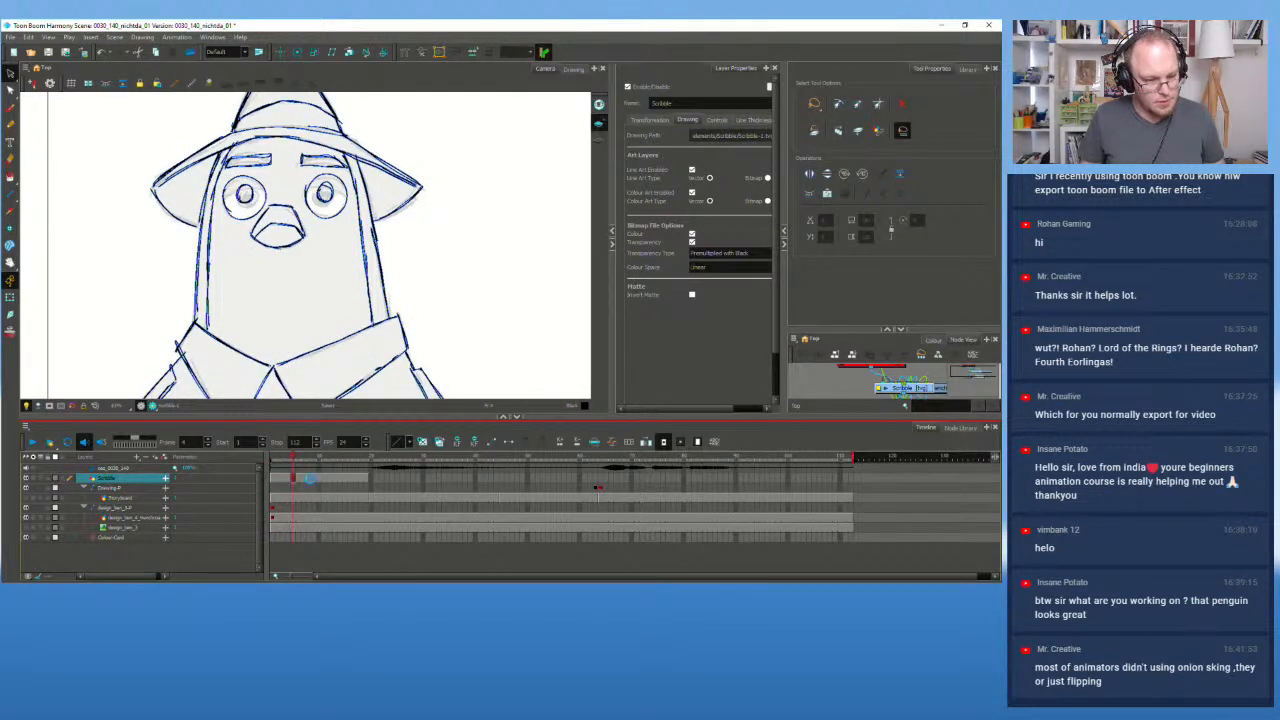
pyautogui.click(309, 484)
pyautogui.moveTo(289, 457); pyautogui.dragTo(243, 468)
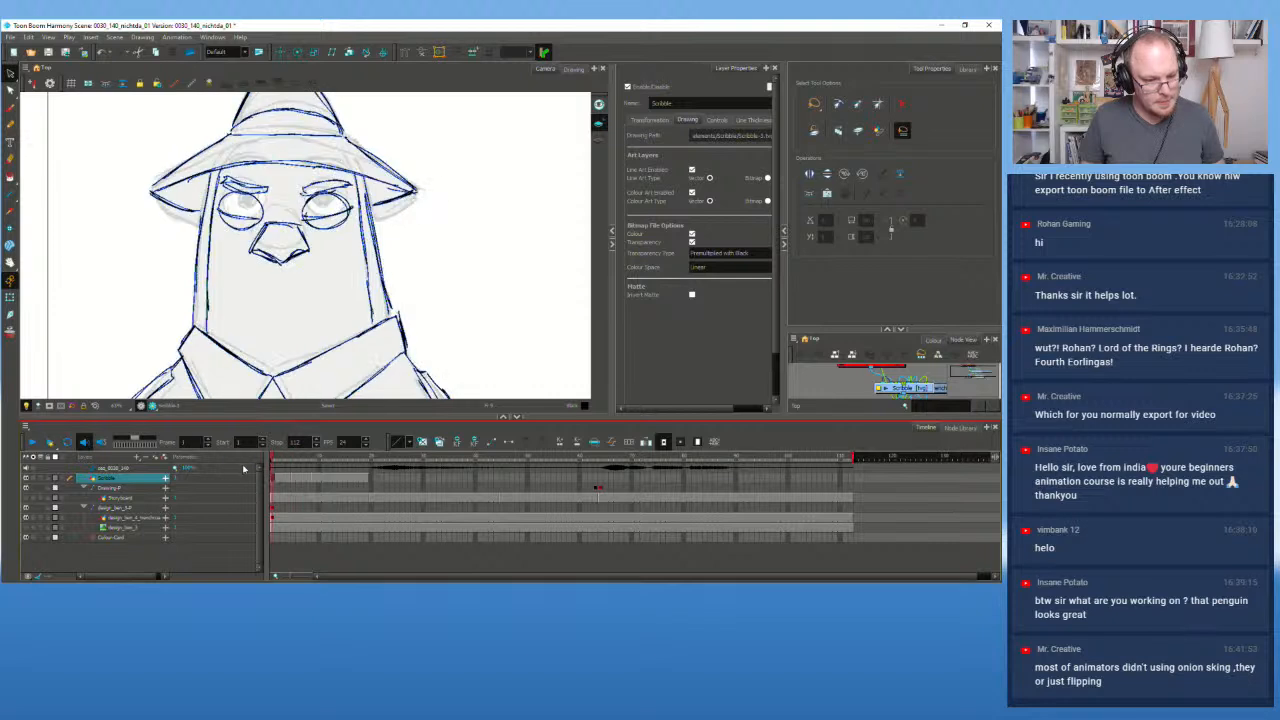
pyautogui.click(313, 481)
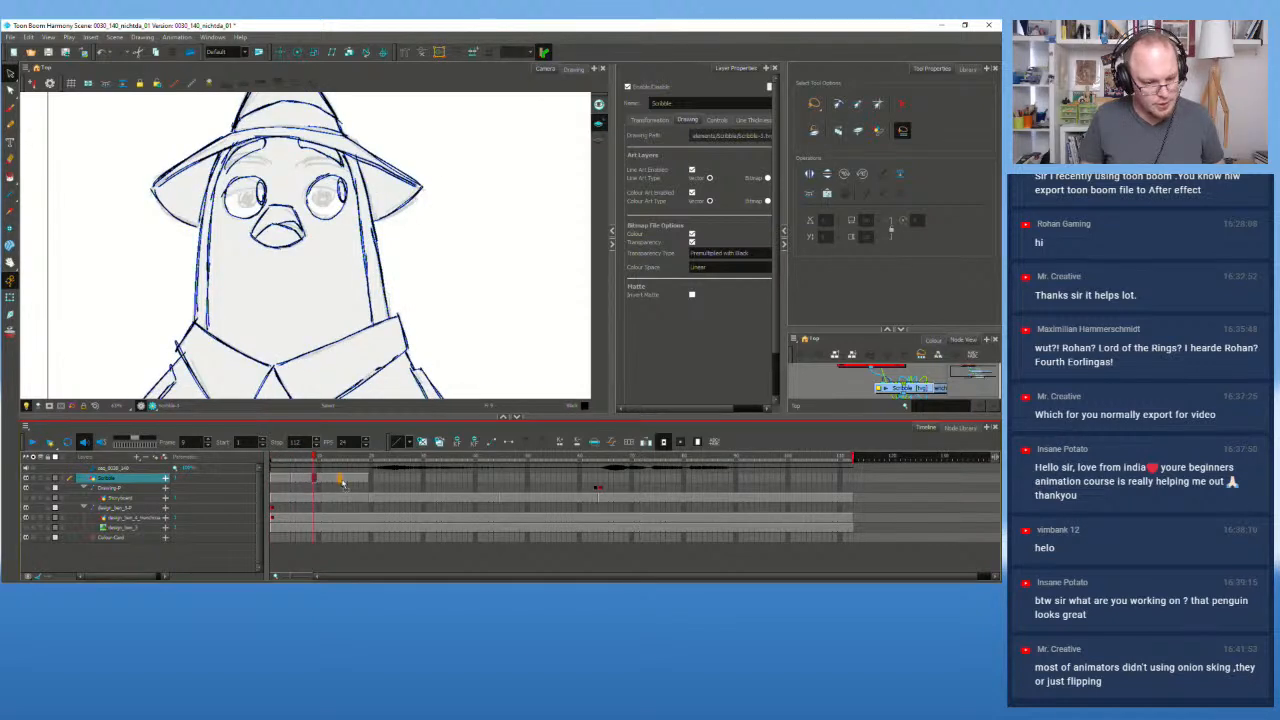
pyautogui.click(345, 482)
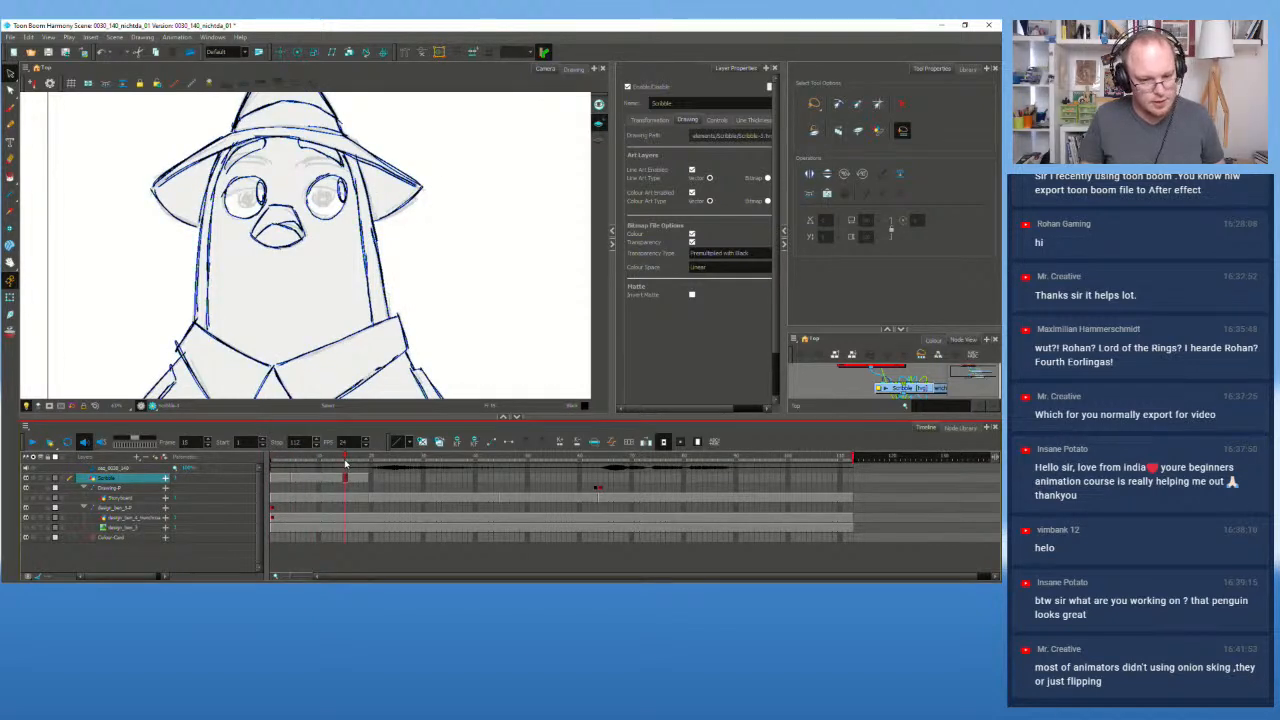
pyautogui.moveTo(345, 463); pyautogui.dragTo(270, 460)
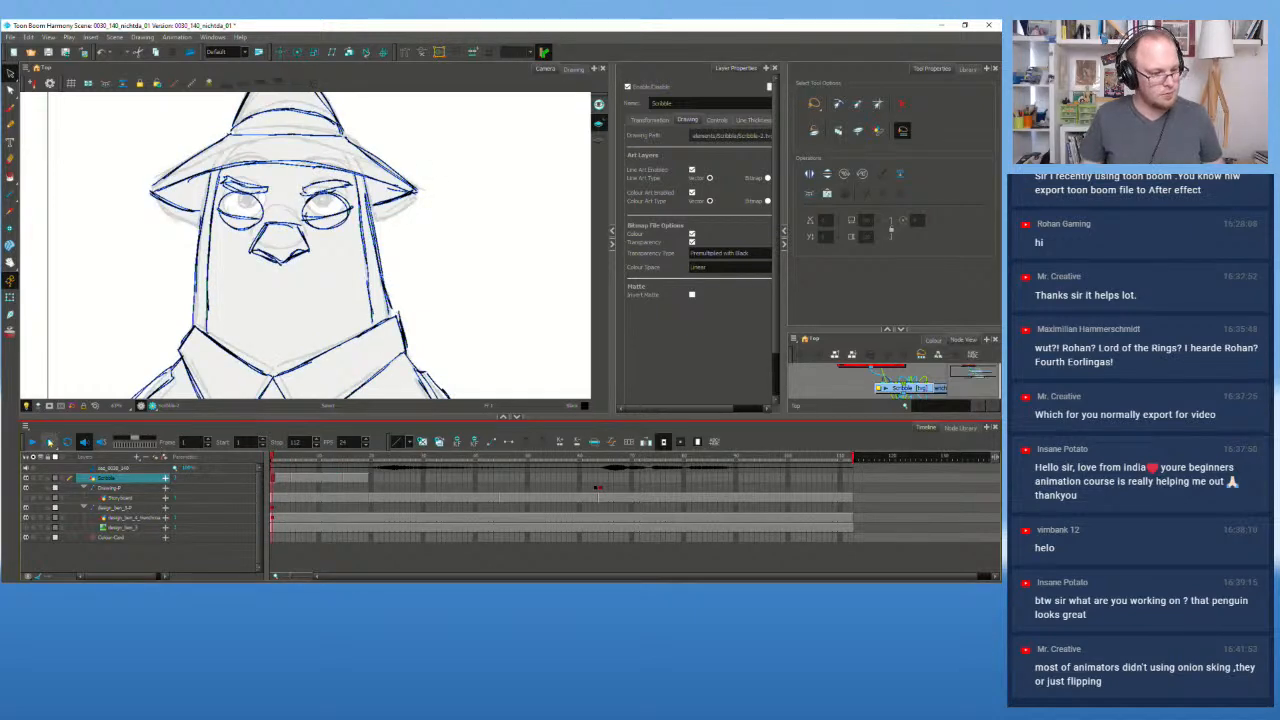
# Step: Play the animation, then check frames 49, 53 and 54 before returning to frame 1
pyautogui.click(49, 442)
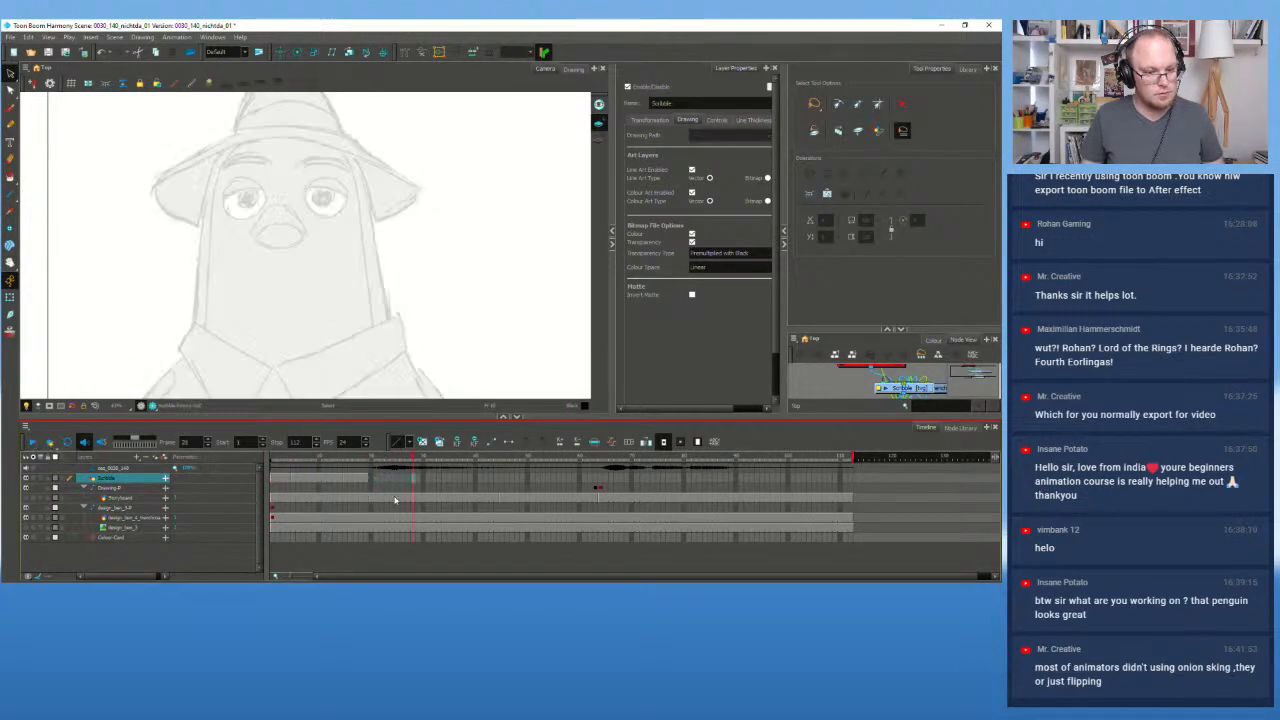
pyautogui.click(368, 479)
pyautogui.click(520, 479)
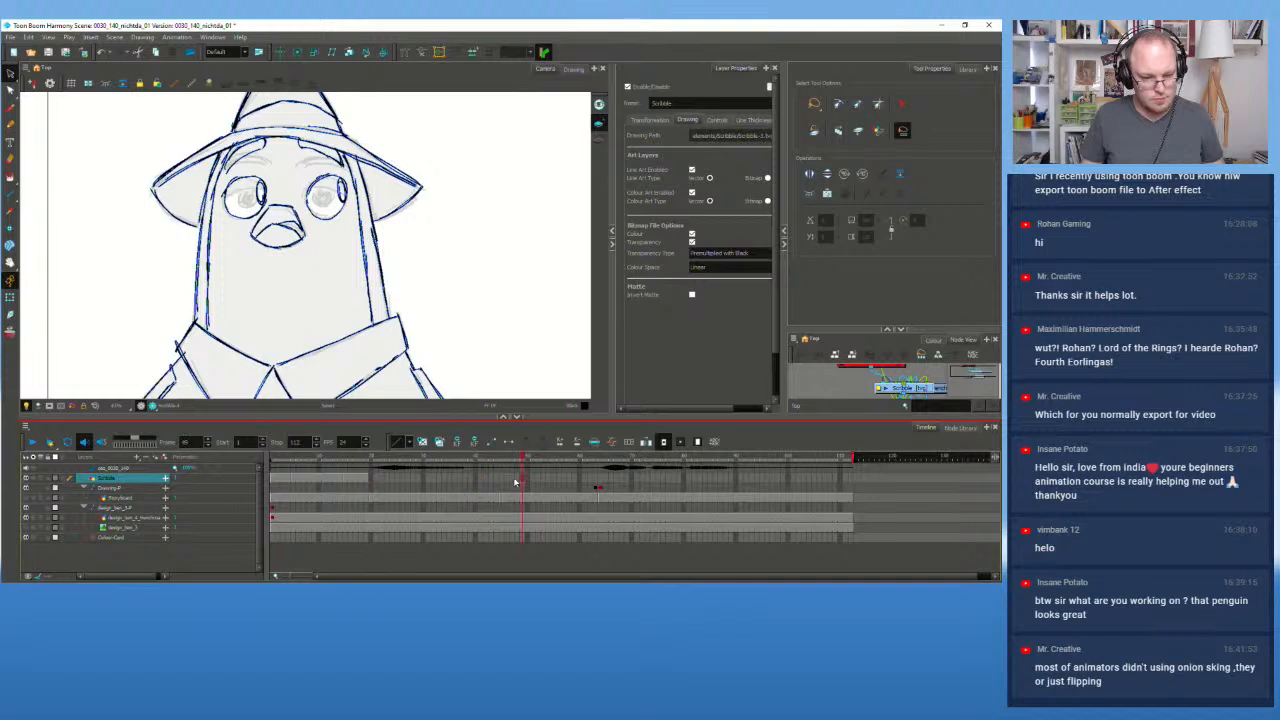
pyautogui.click(543, 481)
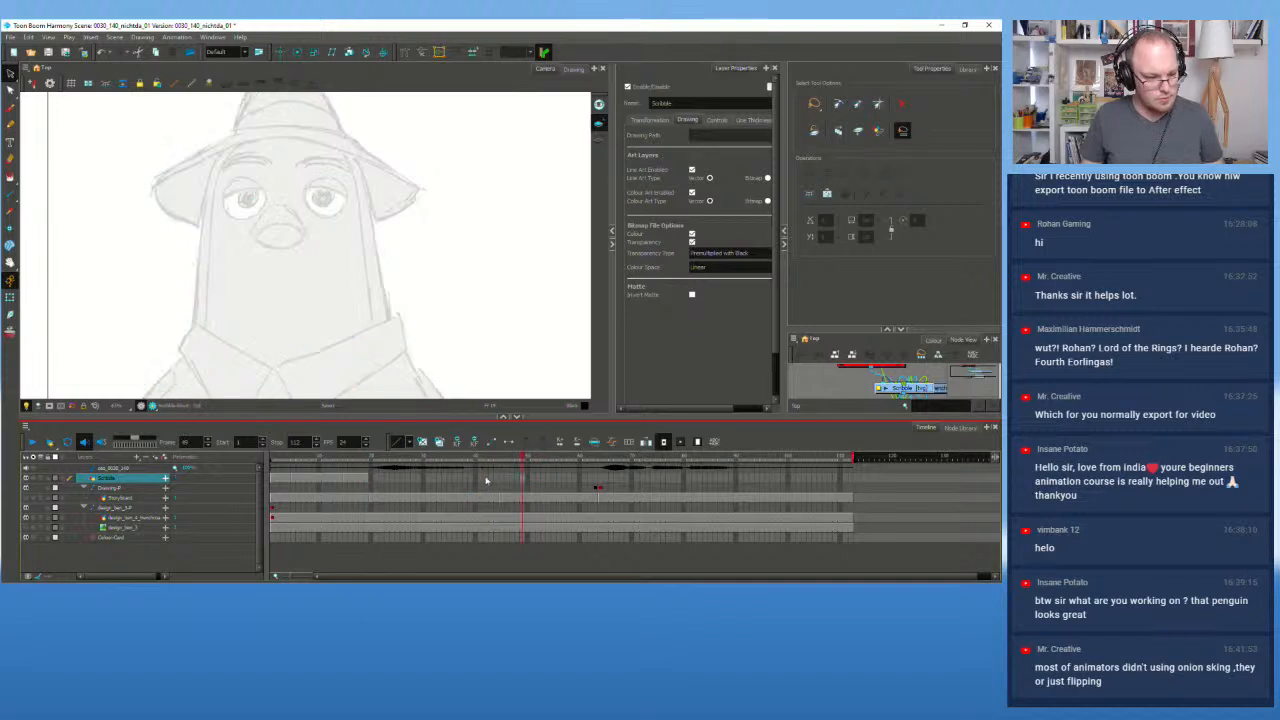
pyautogui.click(550, 481)
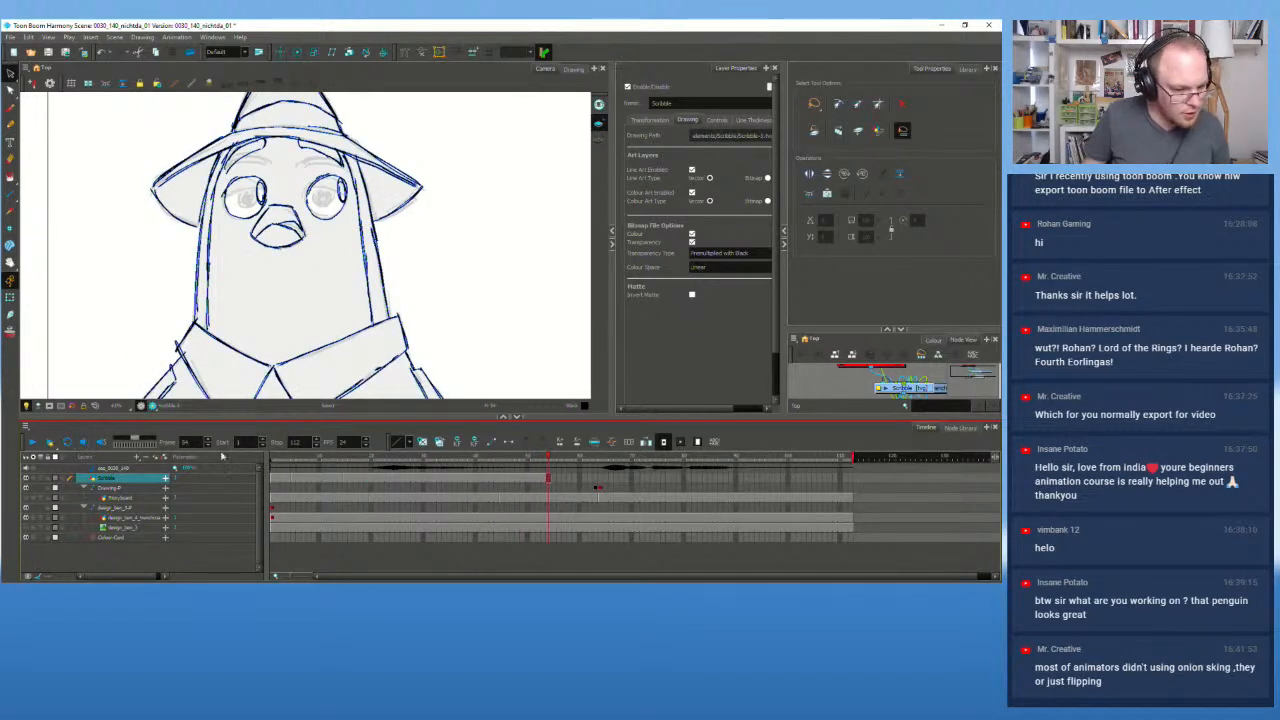
pyautogui.click(273, 468)
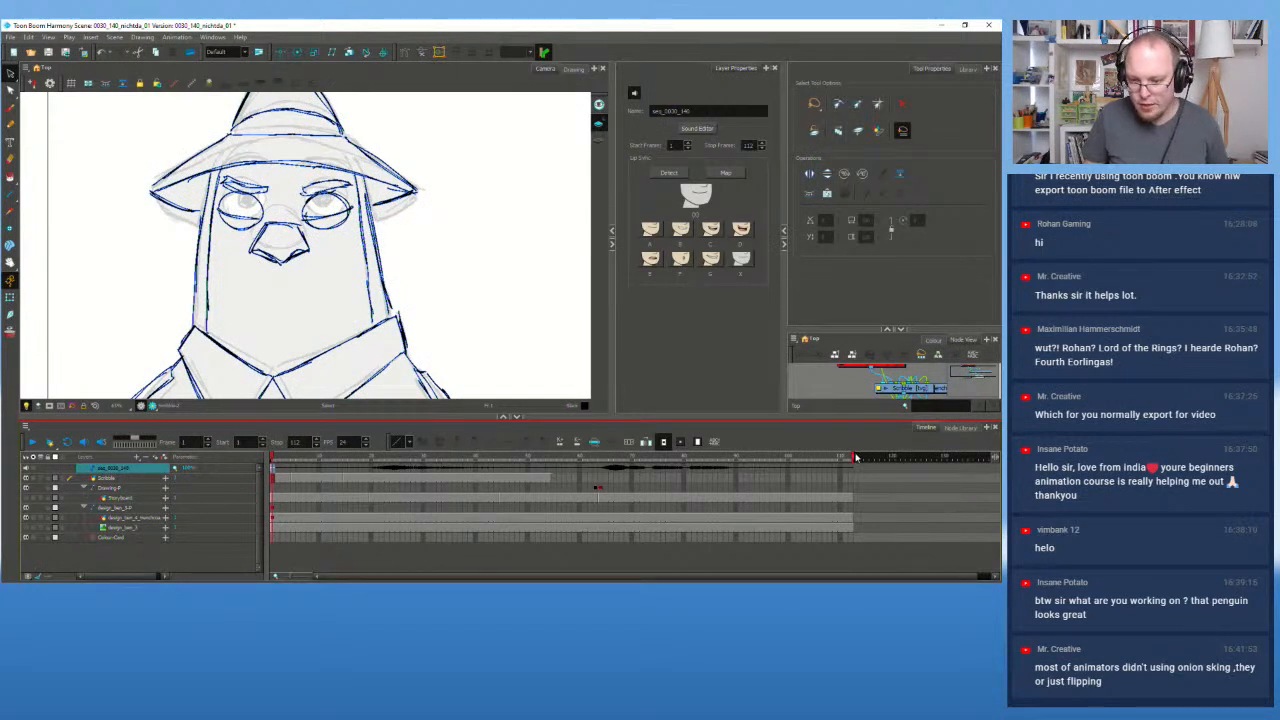
# Step: Extend the scene to 143 frames and move the sound clip to start at frame 24
pyautogui.moveTo(856, 457); pyautogui.dragTo(990, 457)
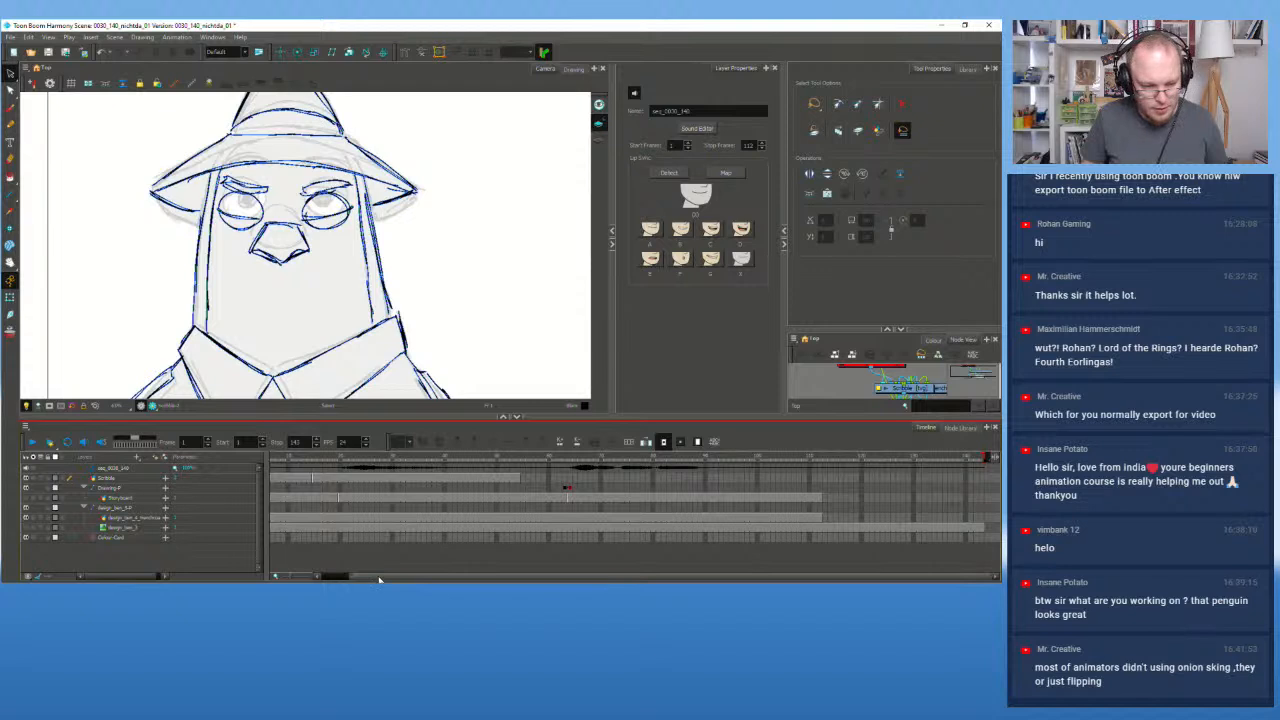
pyautogui.moveTo(379, 579); pyautogui.dragTo(349, 579)
pyautogui.click(273, 468)
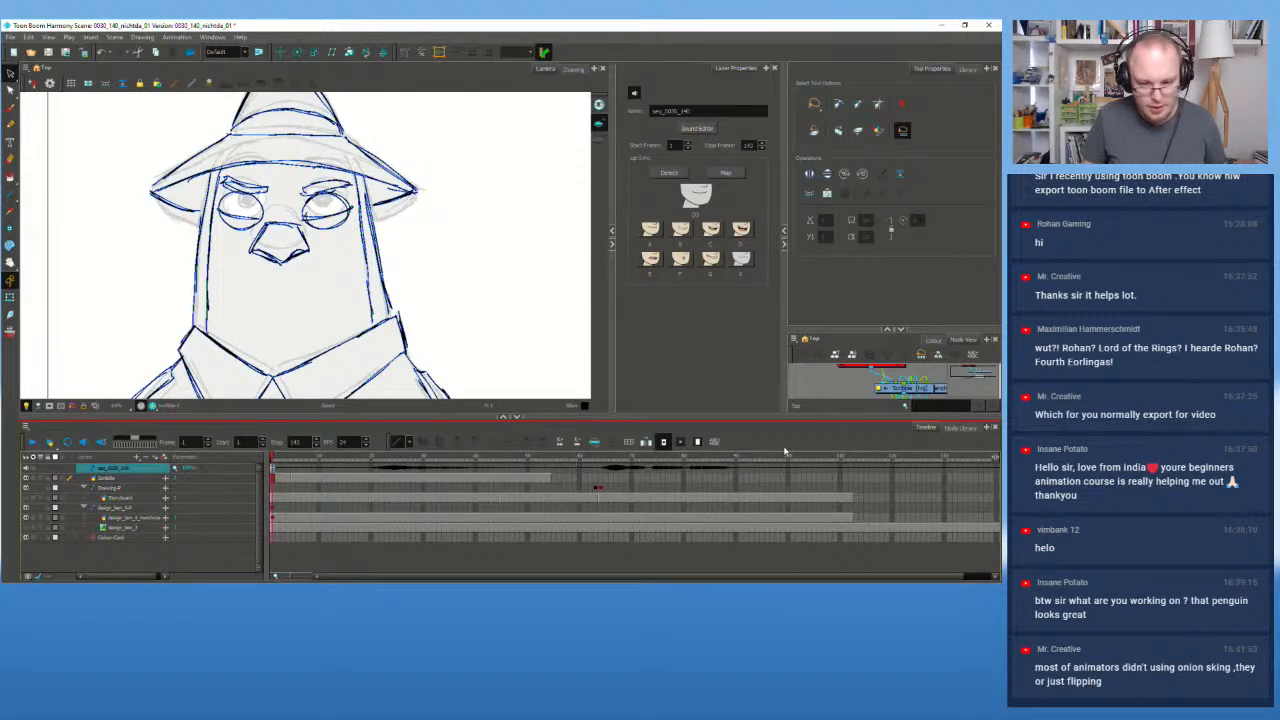
pyautogui.keyDown('shift'); pyautogui.click(852, 470); pyautogui.keyUp('shift')
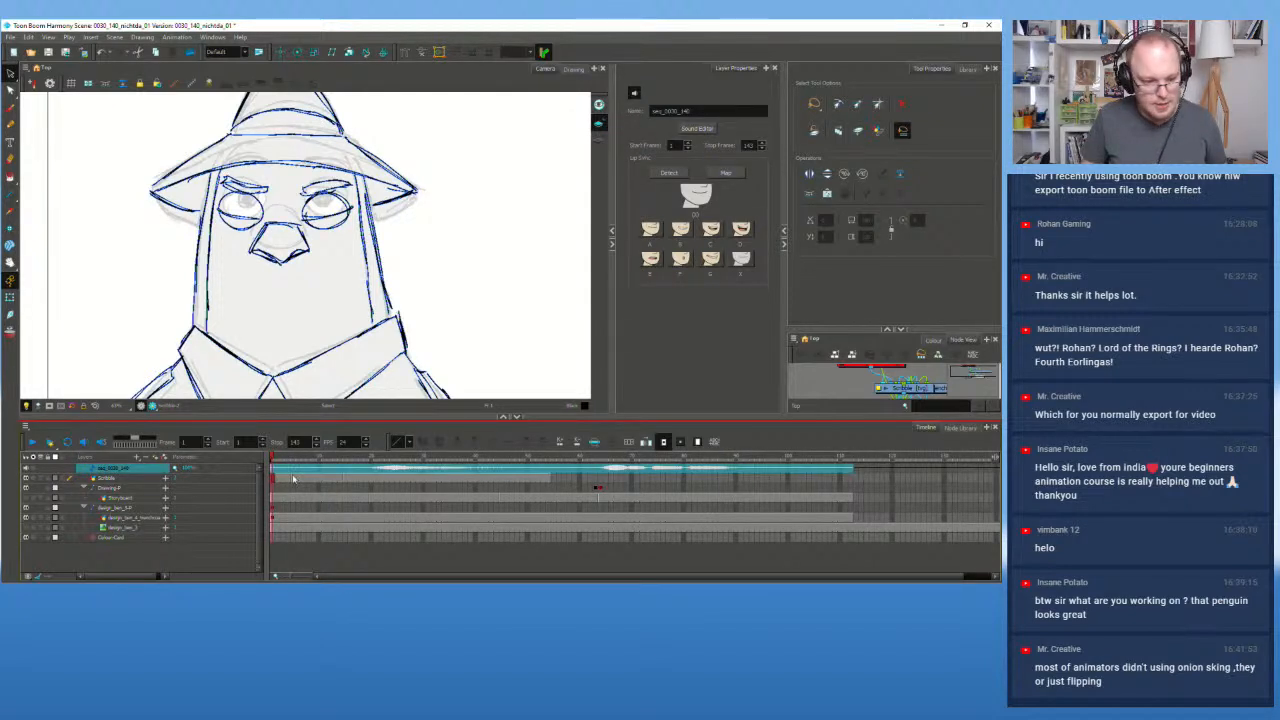
pyautogui.moveTo(271, 470); pyautogui.dragTo(354, 467)
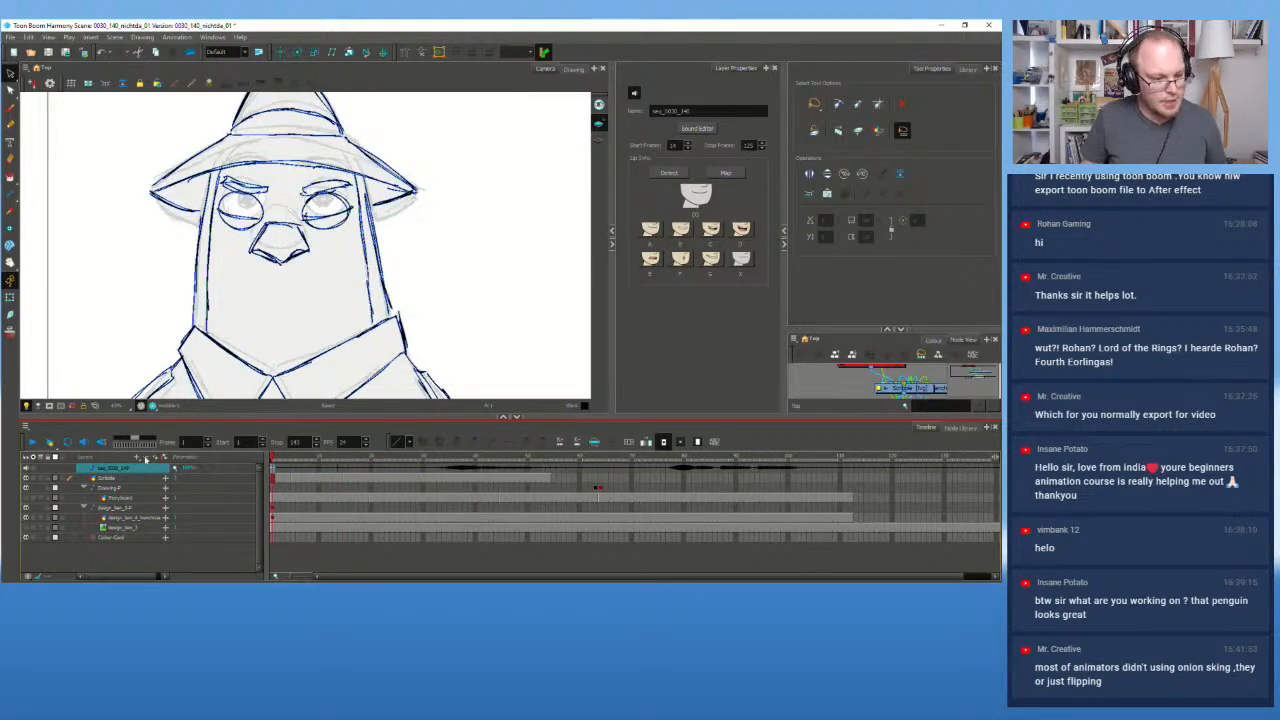
# Step: Play the scene with the shifted sound, then stop at frame 10 on the Scribble layer
pyautogui.click(33, 441)
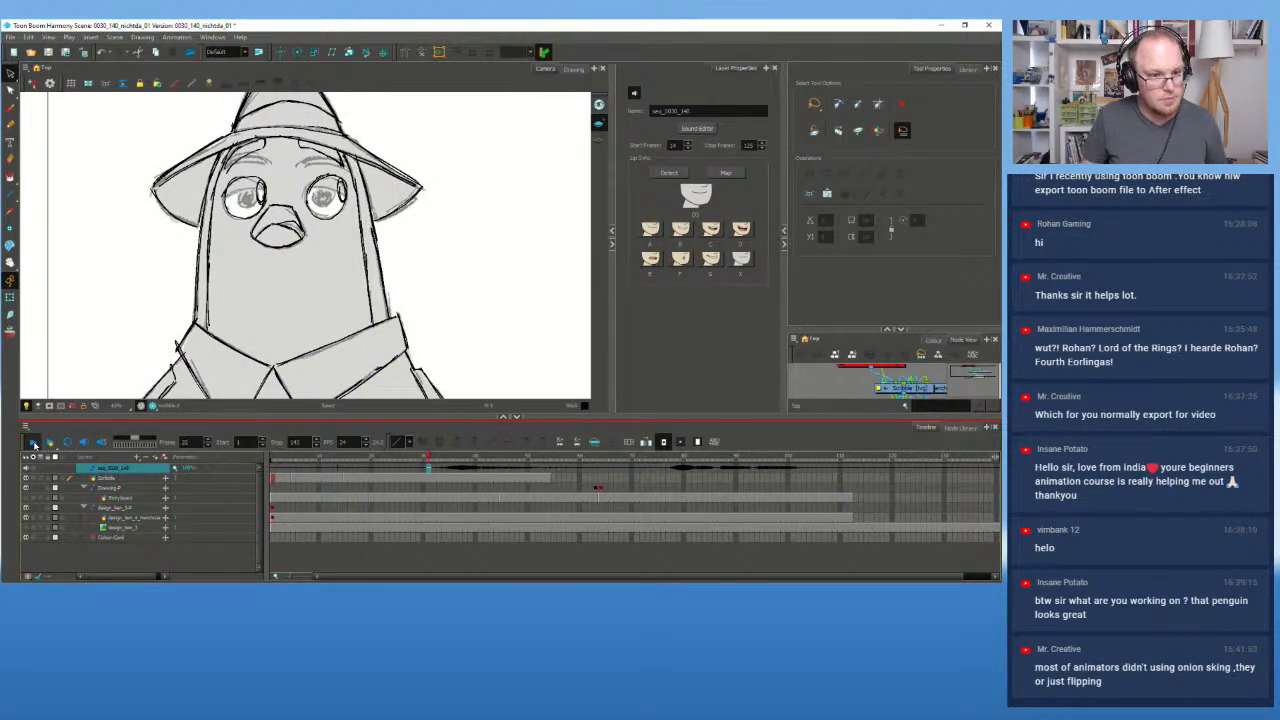
pyautogui.click(33, 441)
pyautogui.click(348, 481)
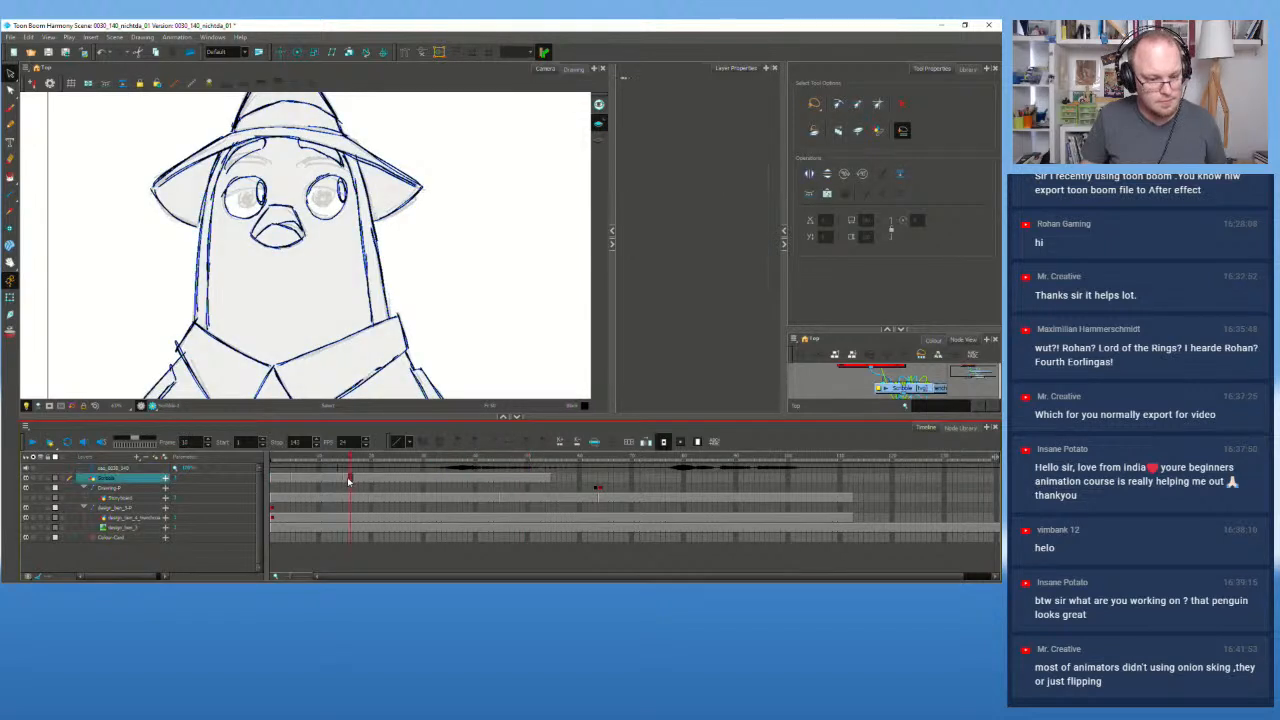
pyautogui.moveTo(348, 481)
pyautogui.mouseDown()
pyautogui.moveTo(363, 483)
pyautogui.moveTo(188, 471)
pyautogui.mouseUp()
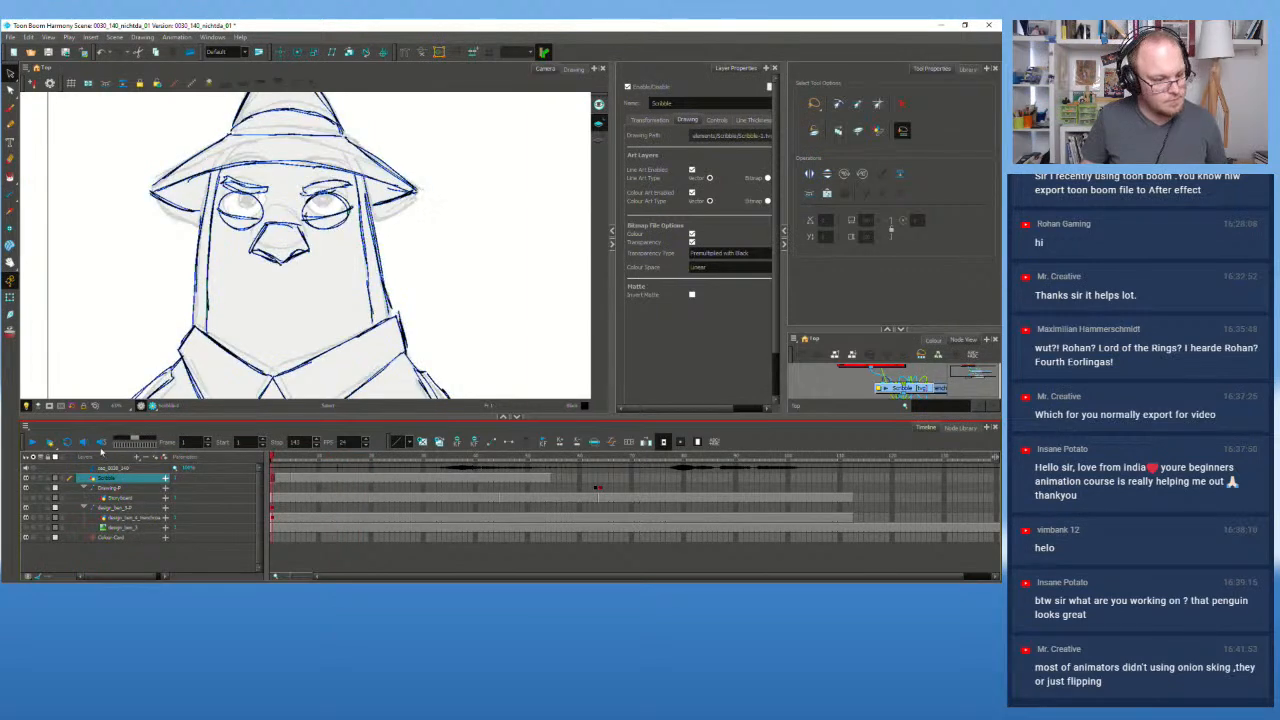
pyautogui.click(33, 441)
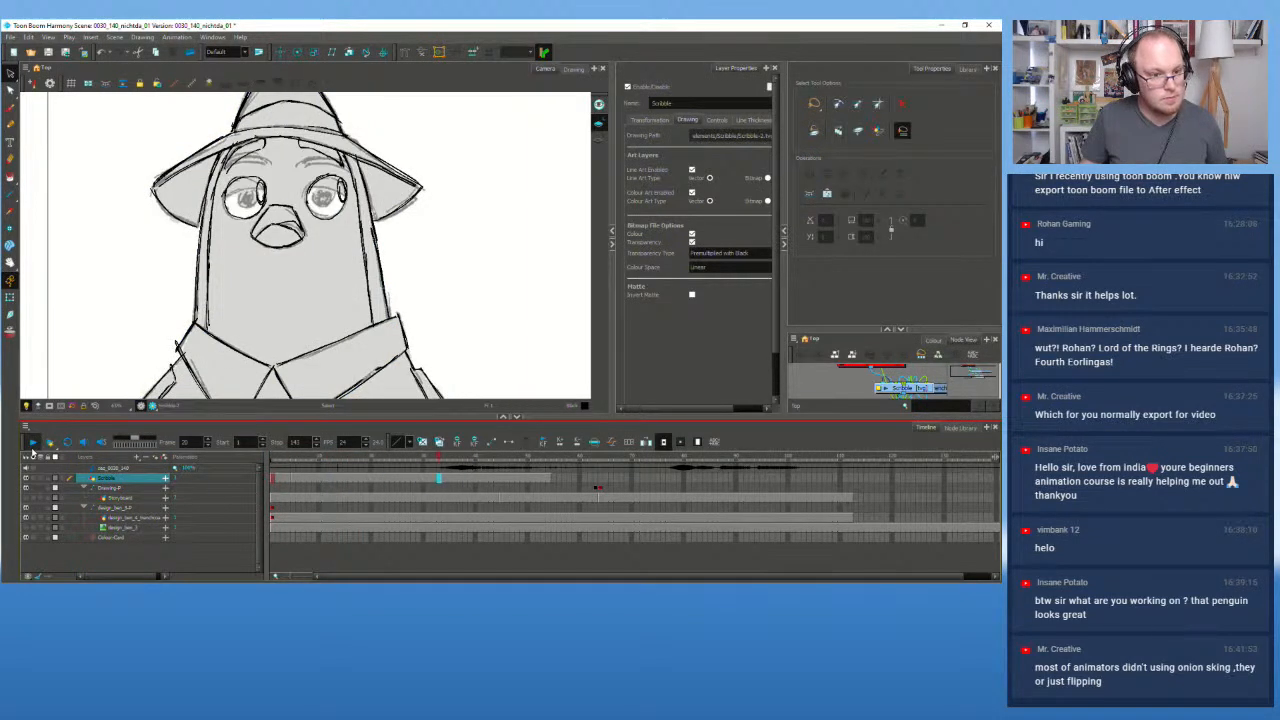
pyautogui.click(32, 445)
pyautogui.moveTo(318, 457); pyautogui.dragTo(161, 474)
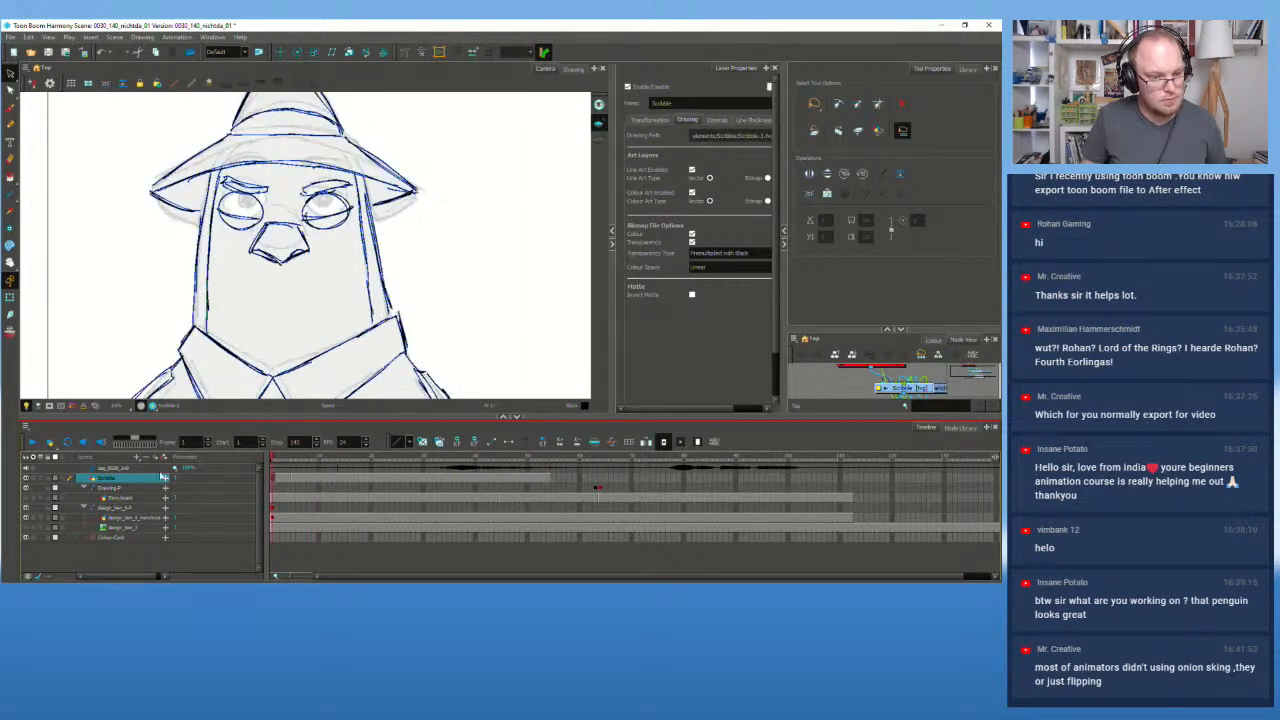
pyautogui.click(33, 441)
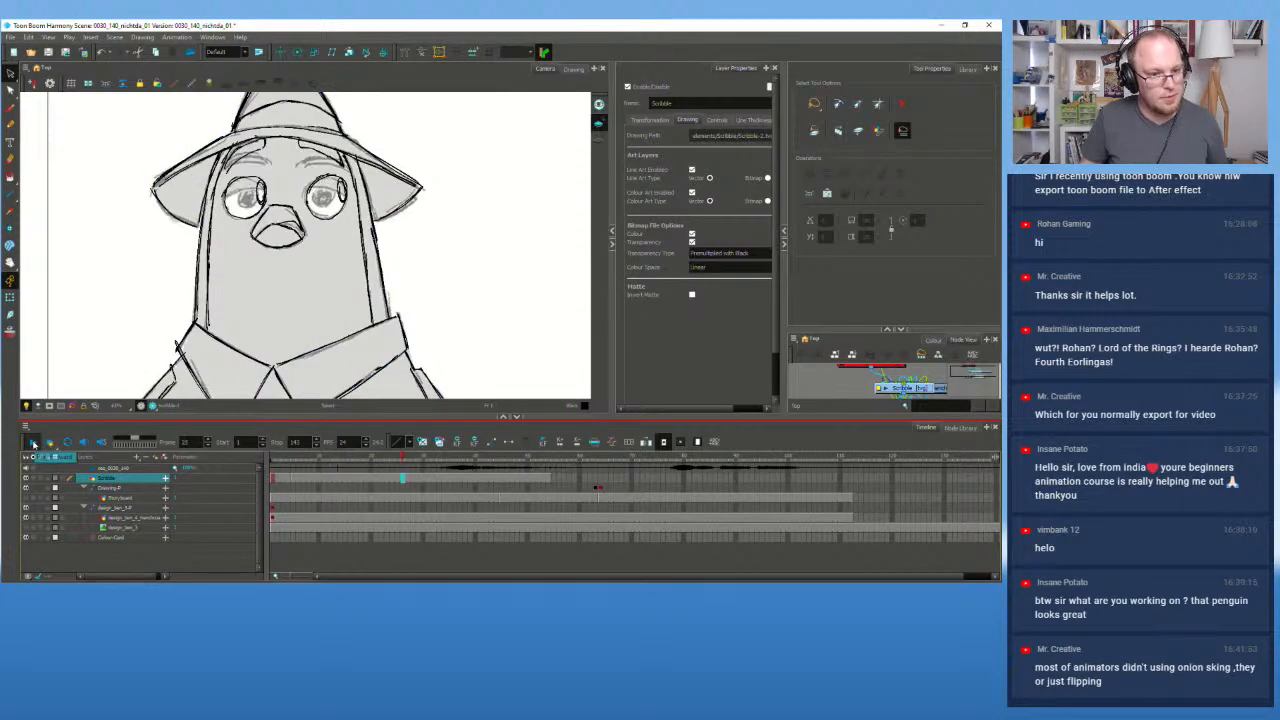
pyautogui.click(33, 443)
pyautogui.click(419, 480)
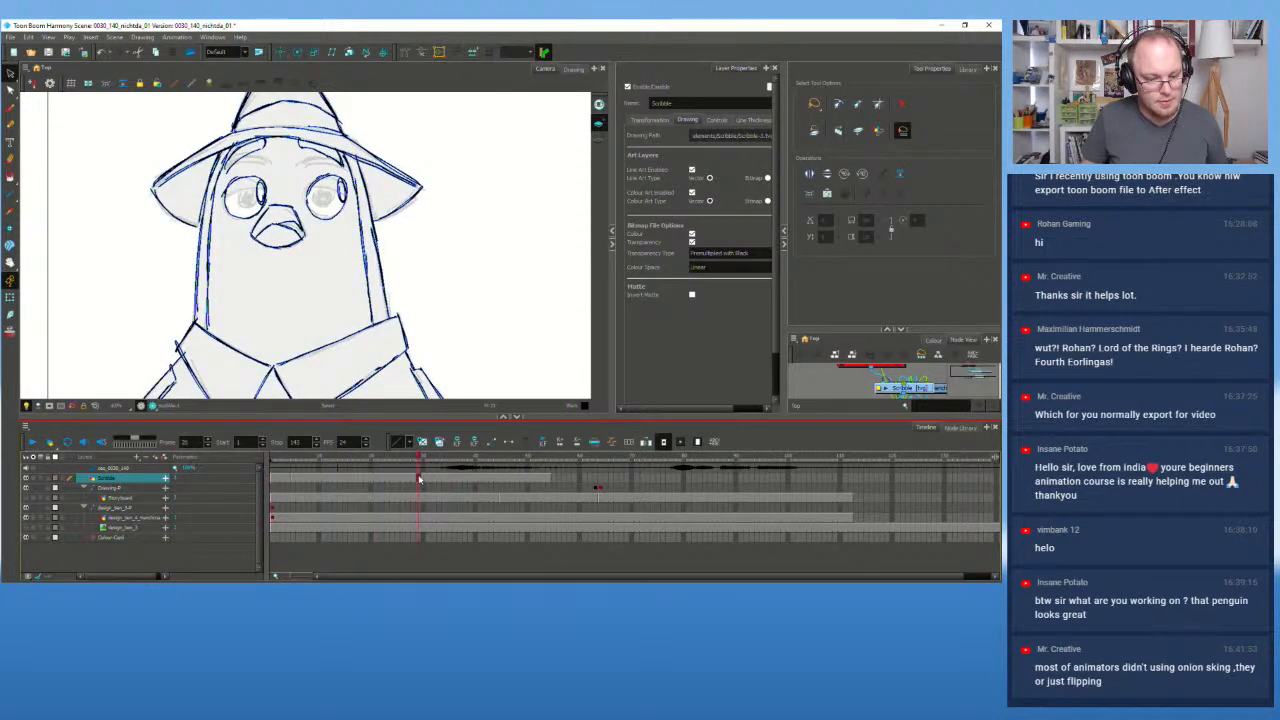
pyautogui.click(402, 479)
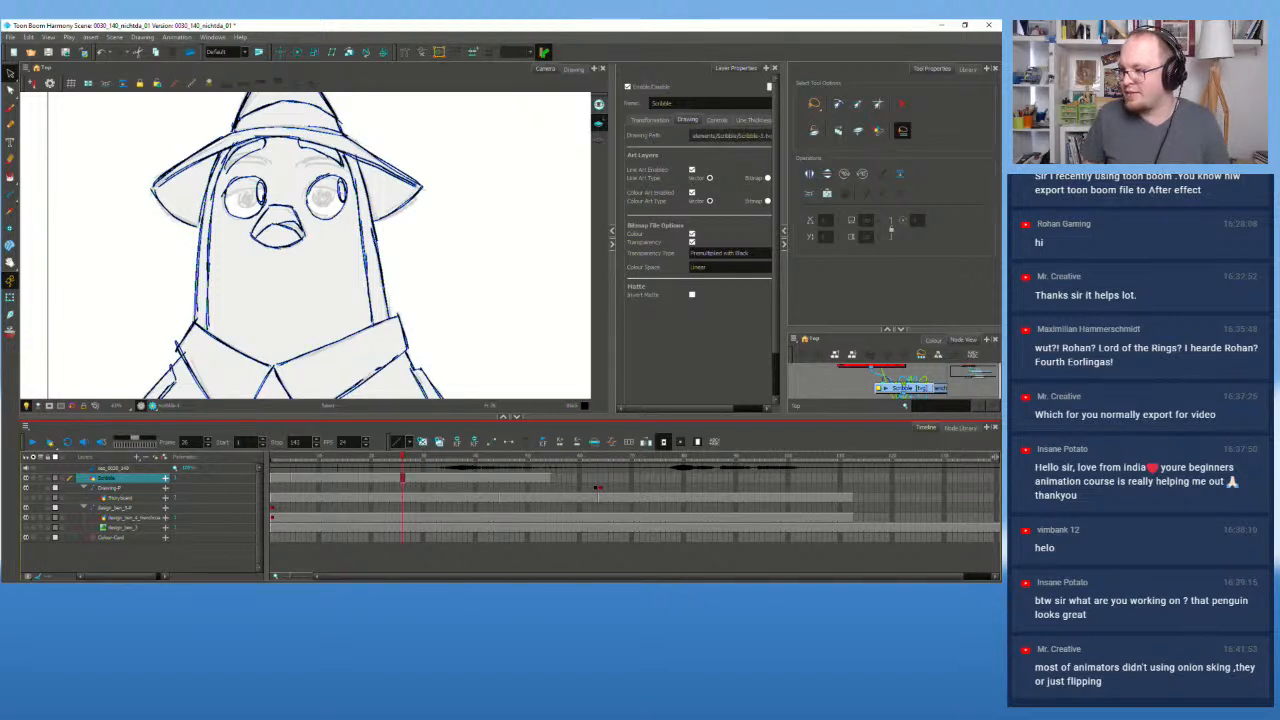
pyautogui.click(397, 479)
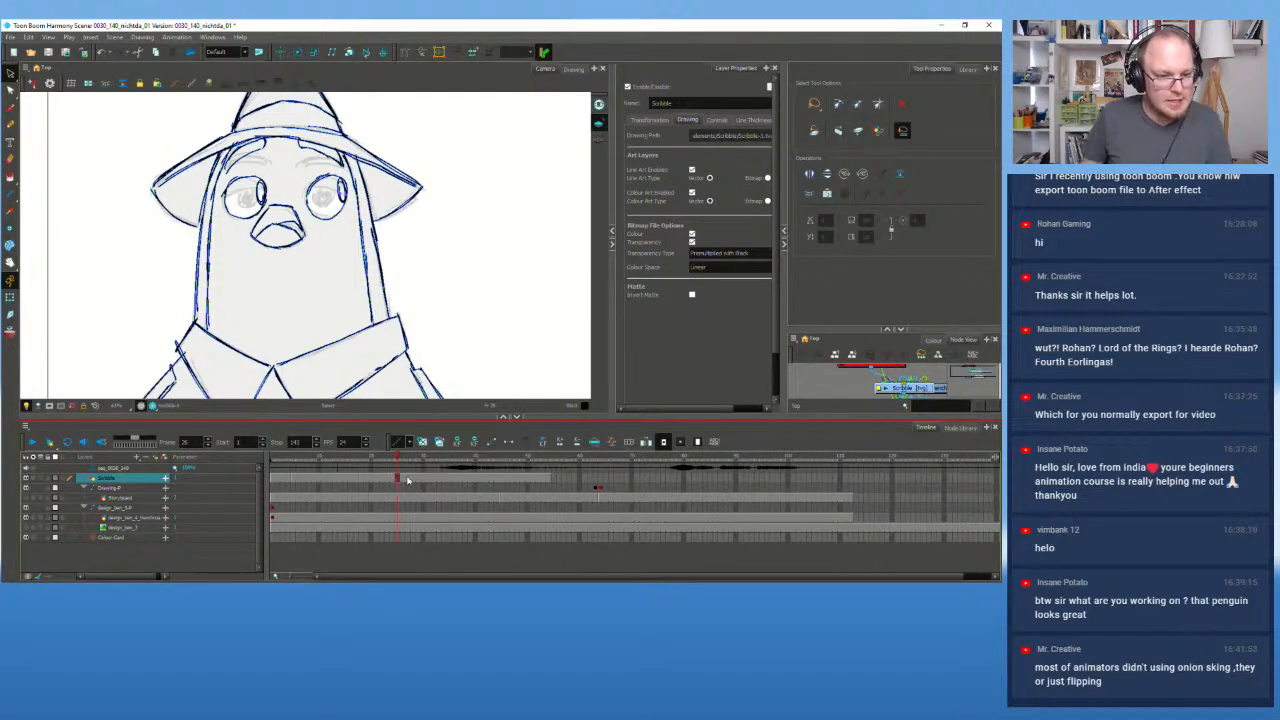
pyautogui.moveTo(407, 481)
pyautogui.mouseDown()
pyautogui.moveTo(293, 481)
pyautogui.moveTo(388, 481)
pyautogui.mouseUp()
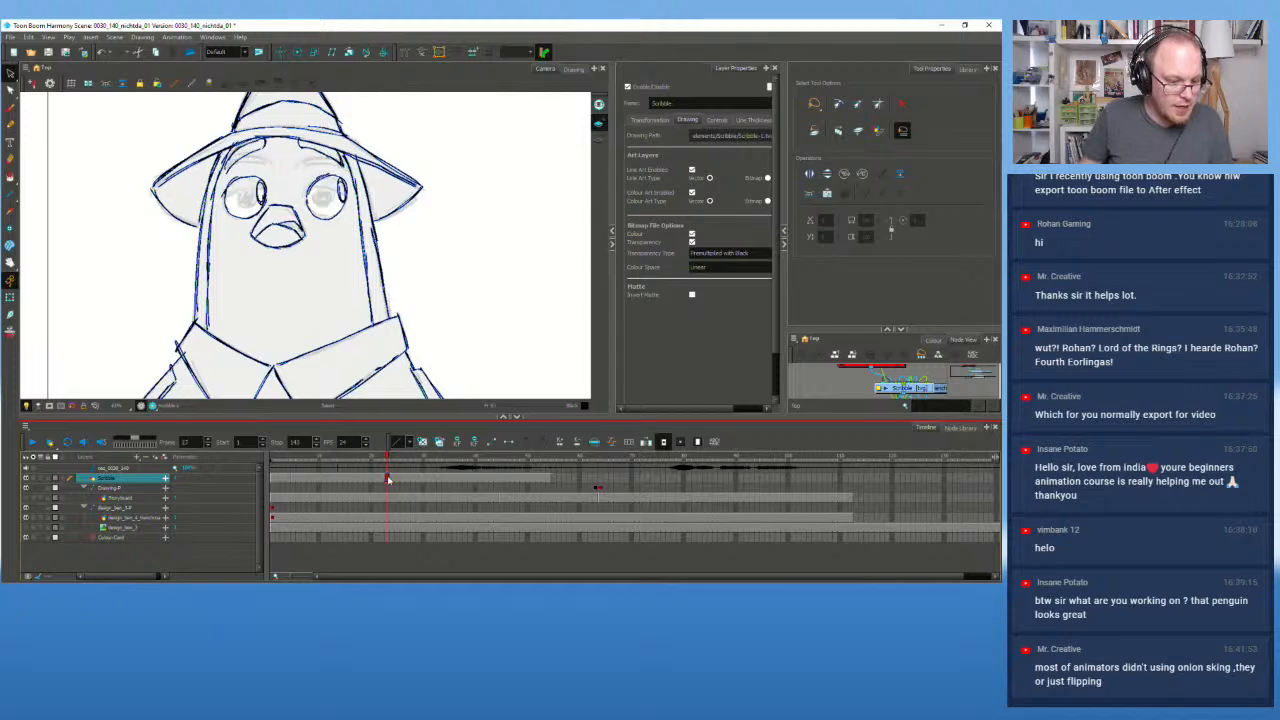
pyautogui.moveTo(295, 465)
pyautogui.mouseDown()
pyautogui.moveTo(275, 469)
pyautogui.moveTo(437, 470)
pyautogui.moveTo(272, 481)
pyautogui.moveTo(404, 482)
pyautogui.mouseUp()
pyautogui.click(400, 483)
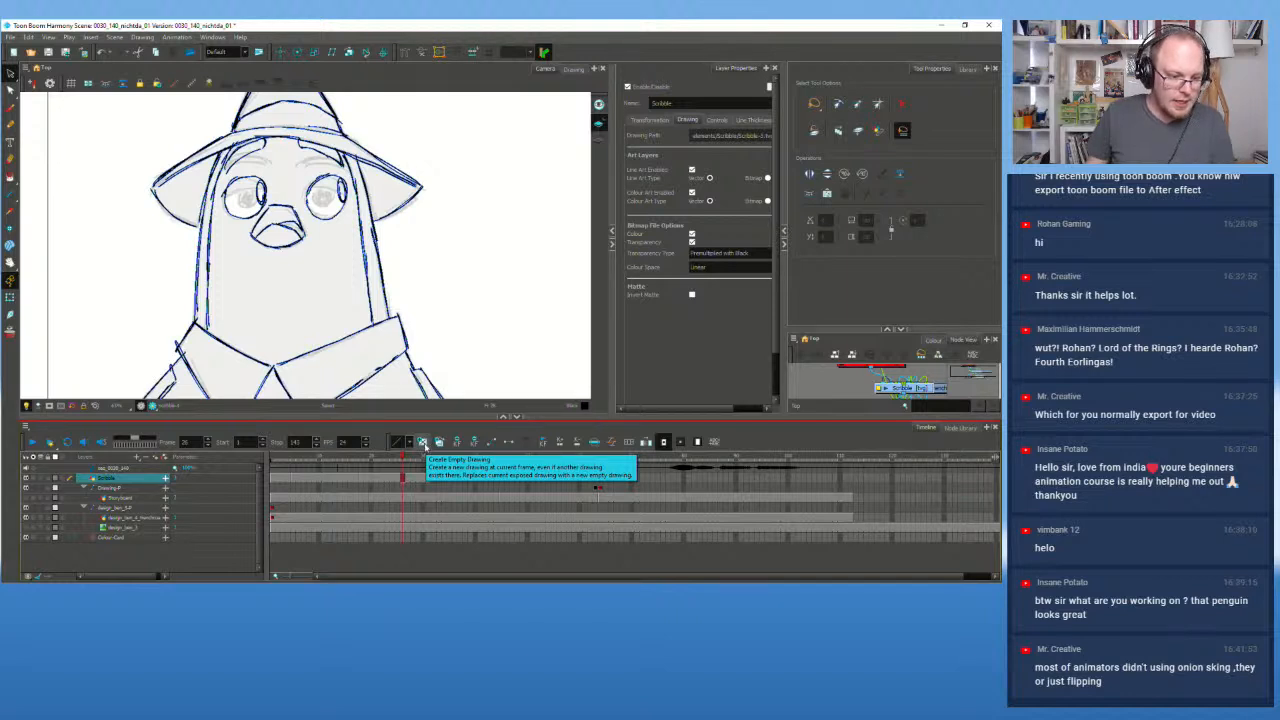
# Step: Scrub around frame 27 to inspect the neighbouring drawings
pyautogui.moveTo(402, 460)
pyautogui.mouseDown()
pyautogui.moveTo(381, 461)
pyautogui.moveTo(407, 462)
pyautogui.mouseUp()
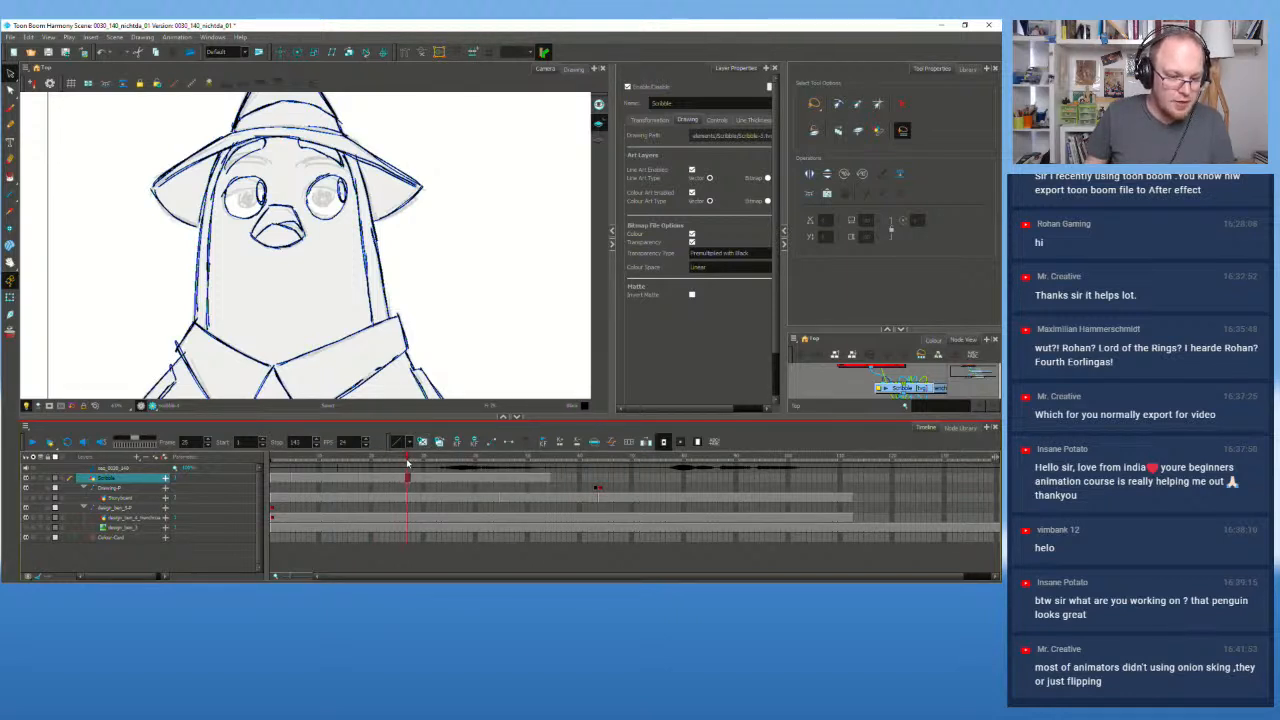
pyautogui.scroll(-2, 383, 360)
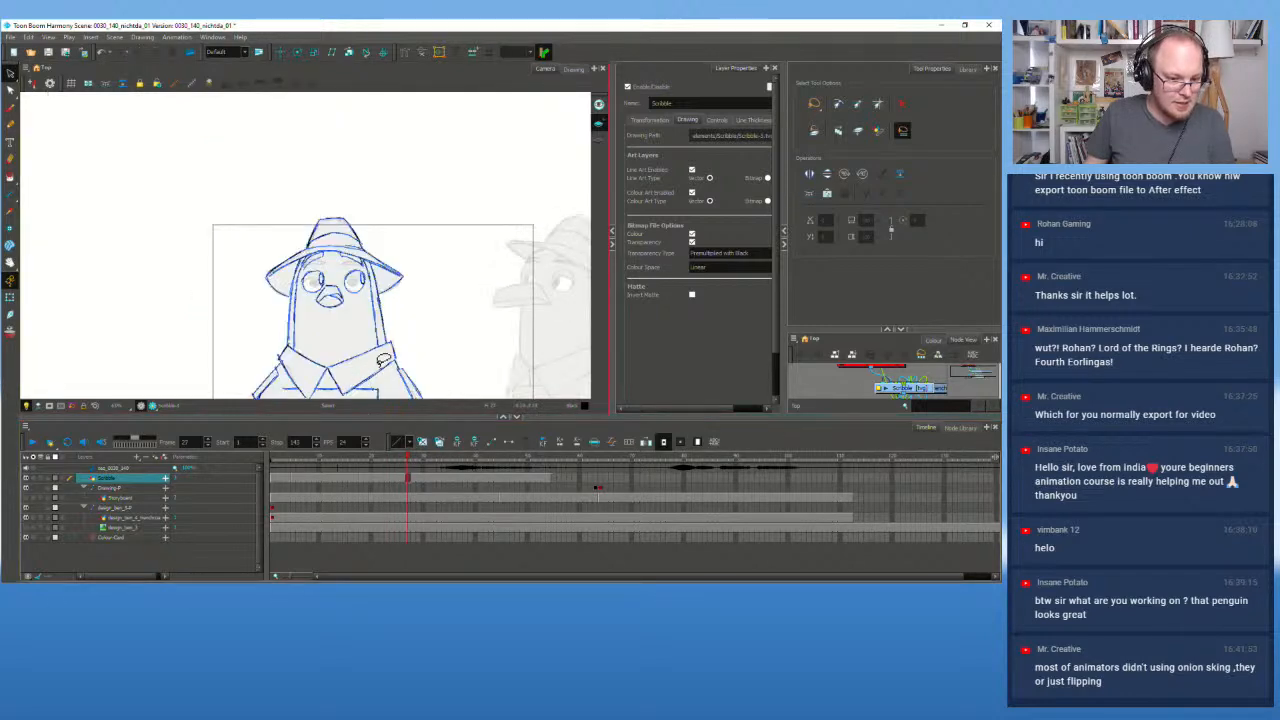
pyautogui.scroll(3, 383, 360)
pyautogui.scroll(-1, 383, 360)
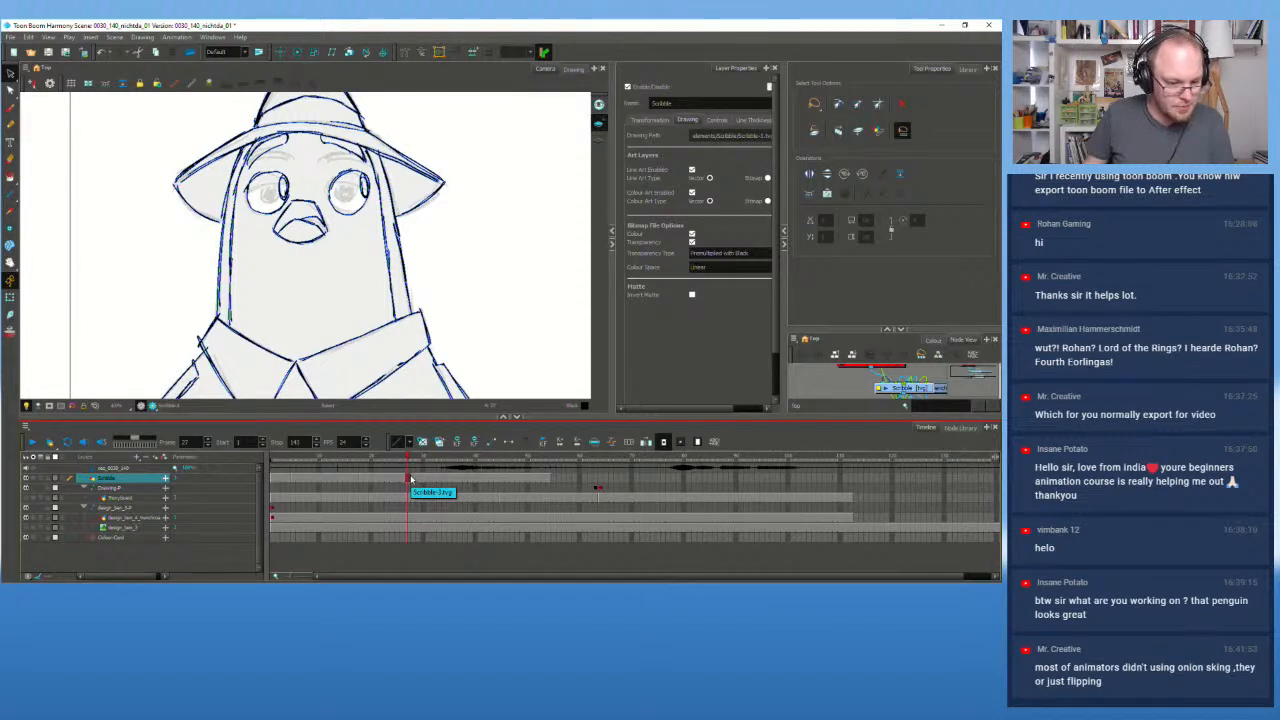
pyautogui.click(405, 480)
pyautogui.click(406, 481)
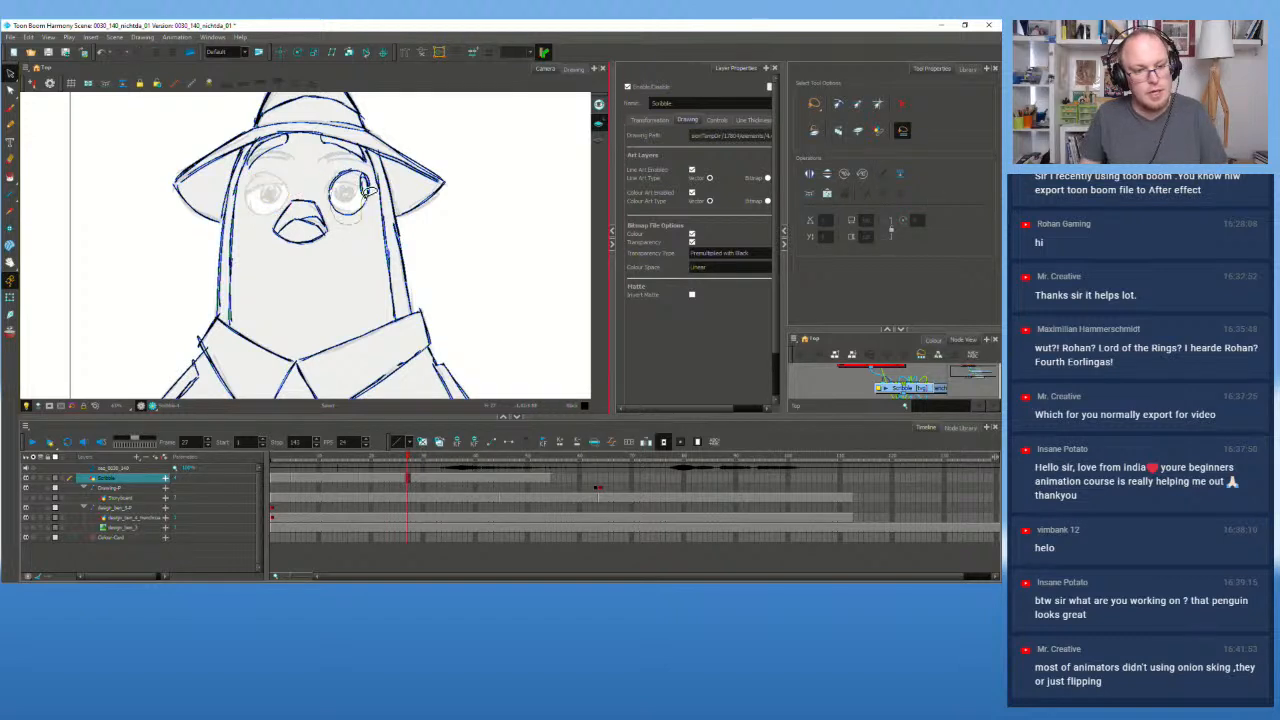
# Step: Delete the stray right-eye outline and check the glasses at frames 15 and 27, then rewind to frame 1
pyautogui.moveTo(369, 190); pyautogui.dragTo(364, 180)
pyautogui.press('Delete')
pyautogui.click(346, 480)
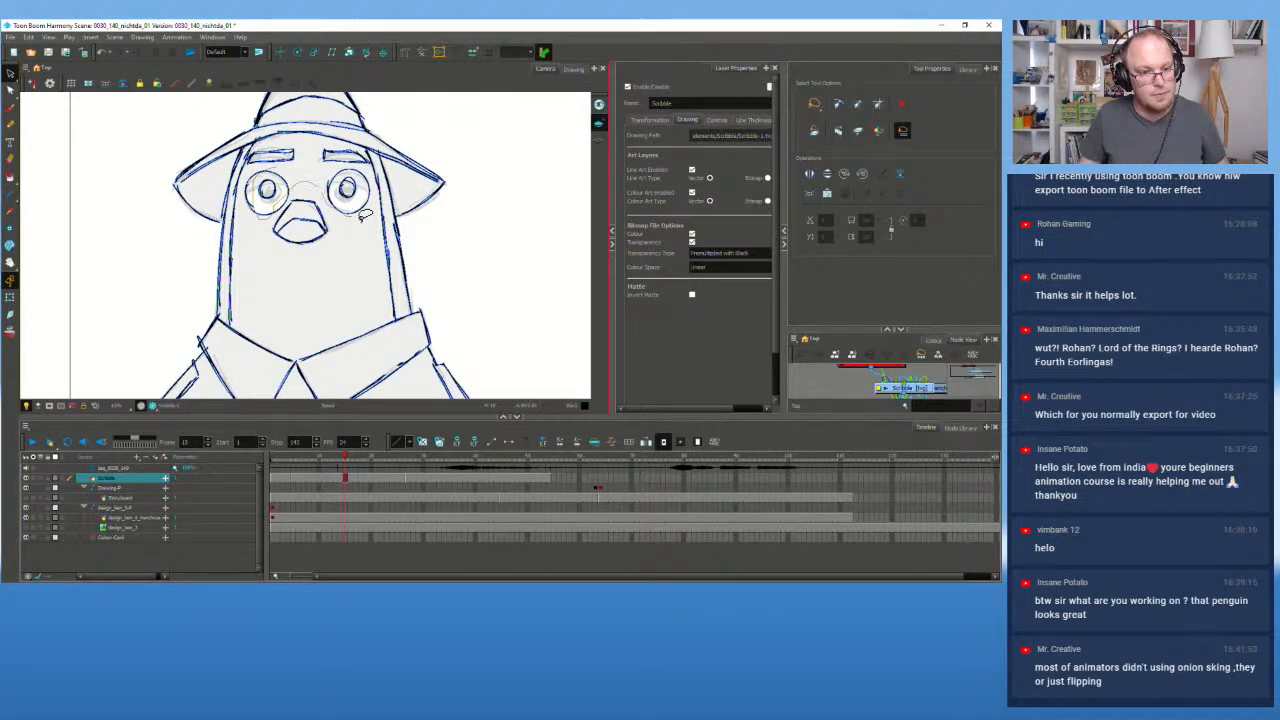
pyautogui.click(301, 176)
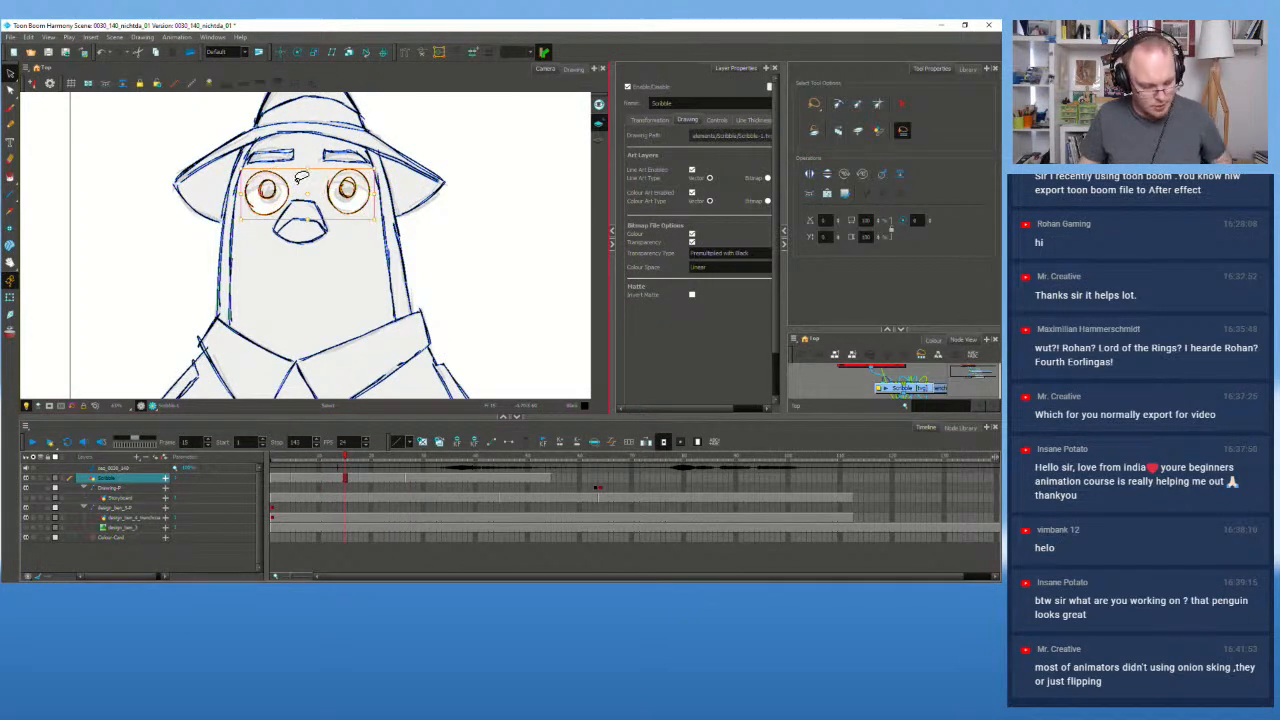
pyautogui.click(409, 458)
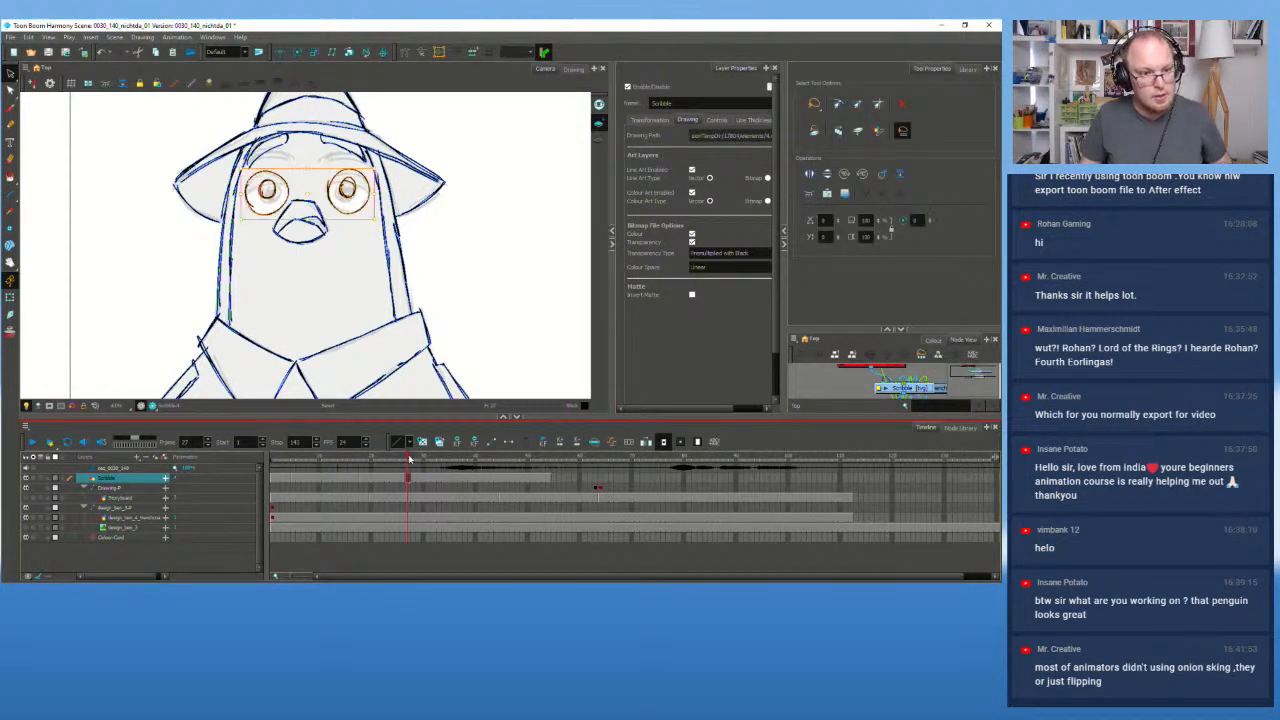
pyautogui.moveTo(372, 460); pyautogui.dragTo(272, 459)
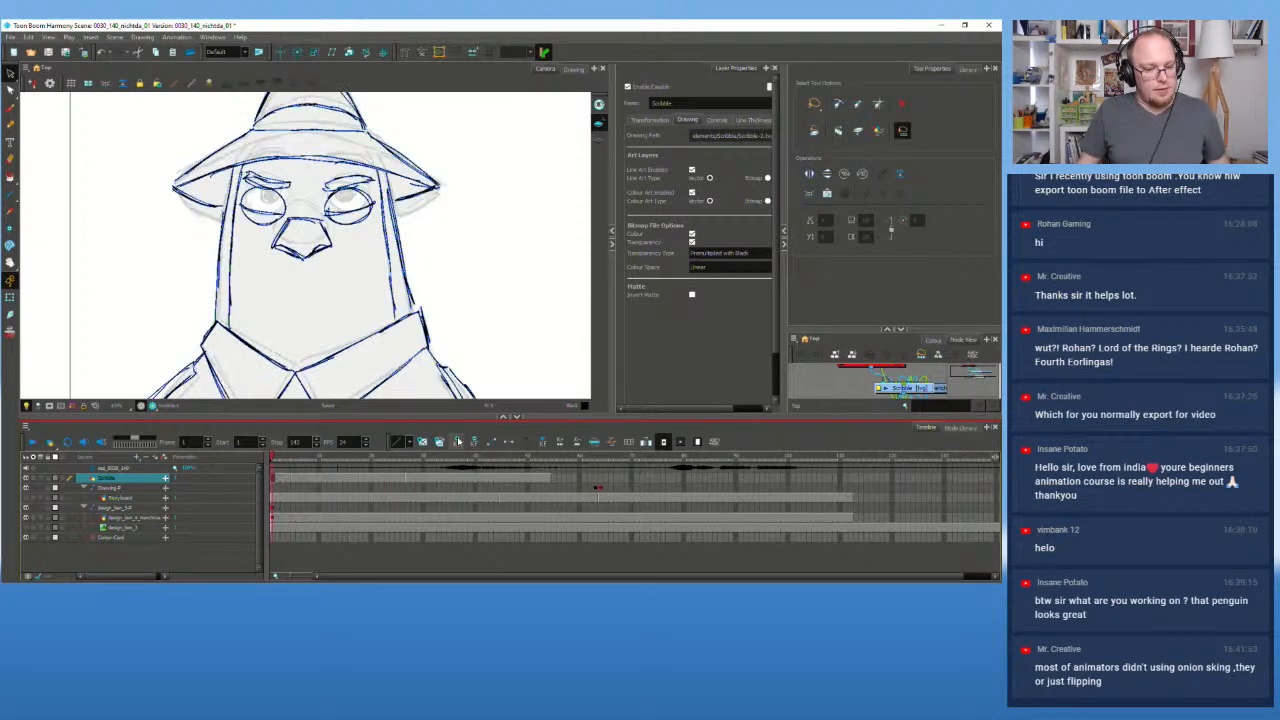
# Step: Play the animation and stop to inspect the frames up to frame 30
pyautogui.click(33, 441)
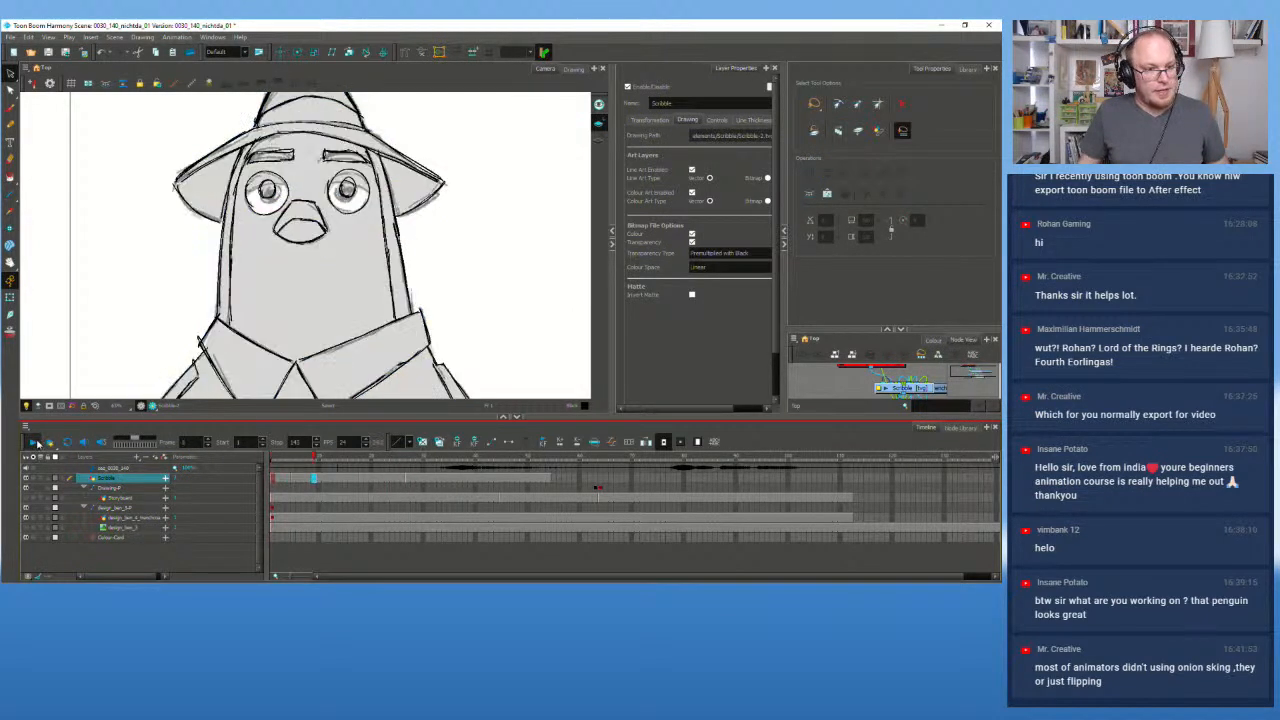
pyautogui.click(405, 483)
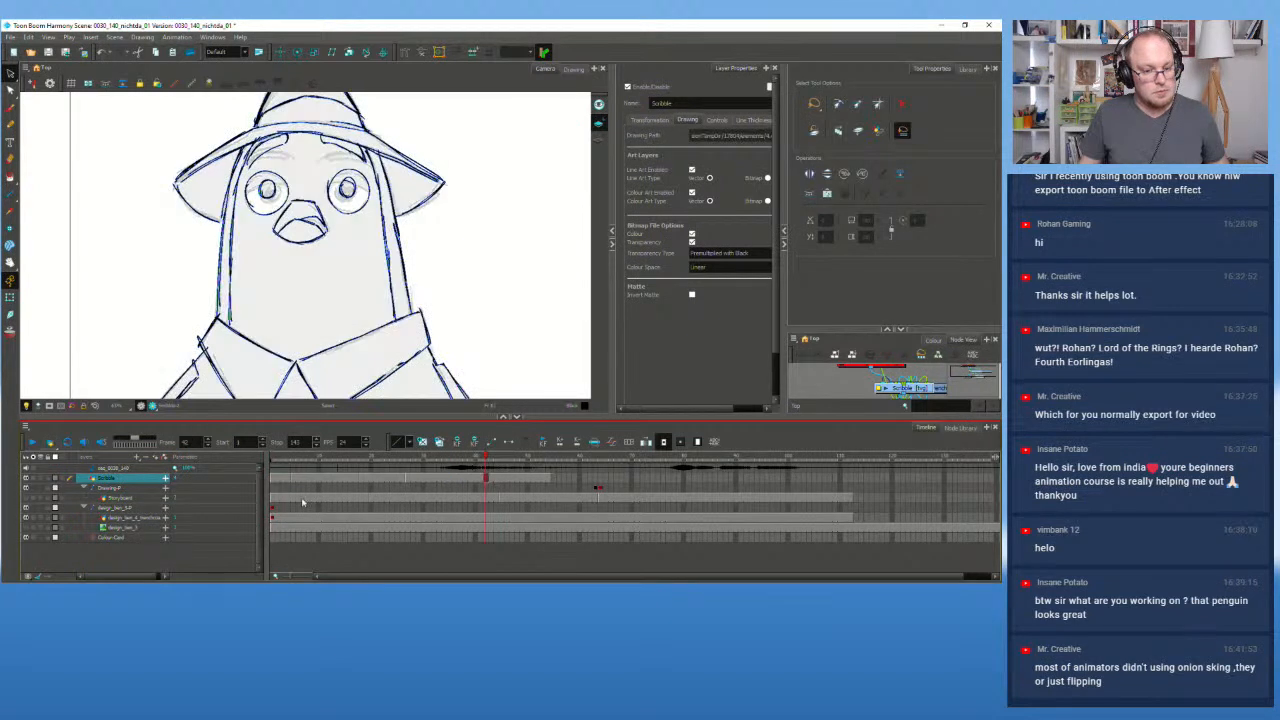
pyautogui.click(408, 482)
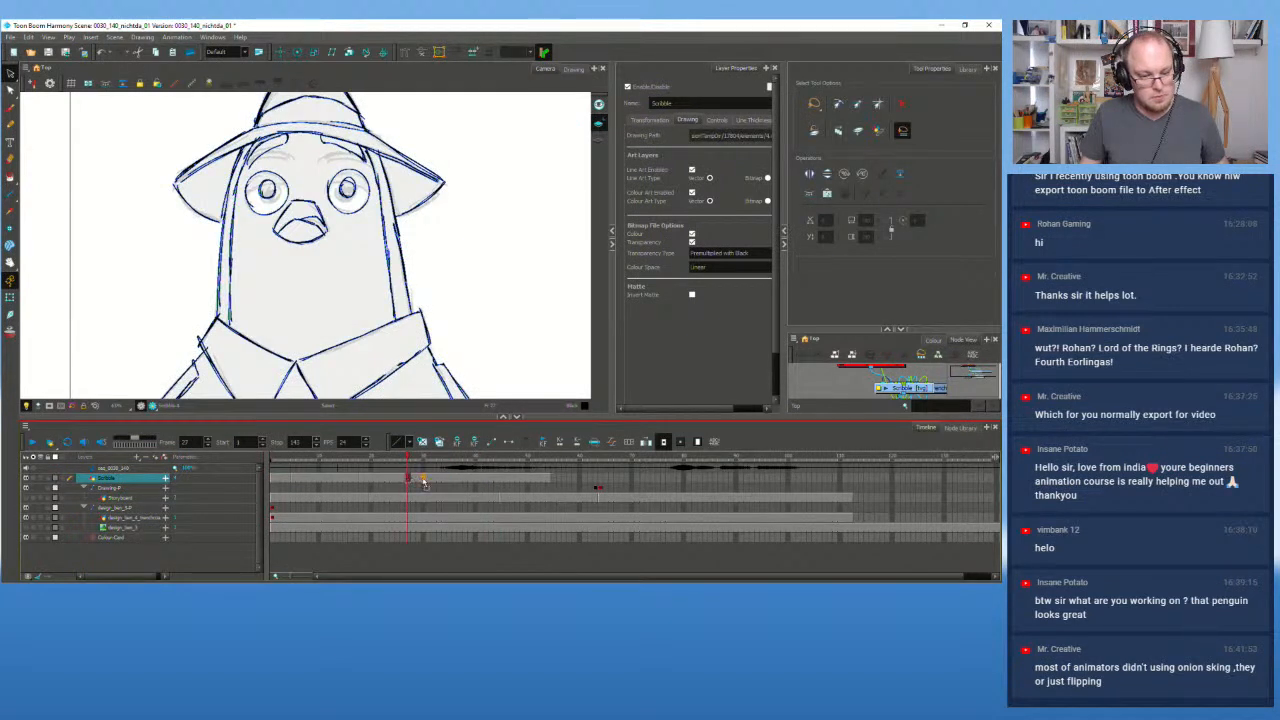
pyautogui.click(423, 481)
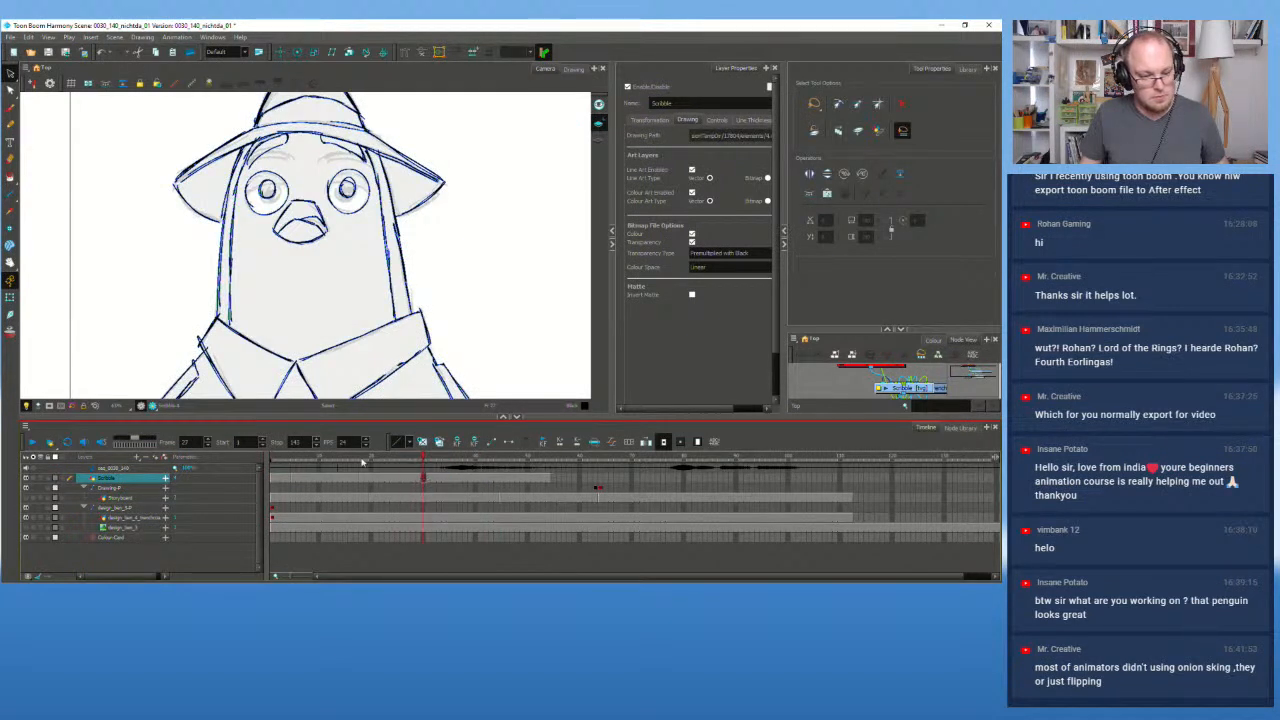
# Step: Replay, check frames 13 and 11, then move the frame-30 drawing to frame 21
pyautogui.click(33, 442)
pyautogui.click(357, 481)
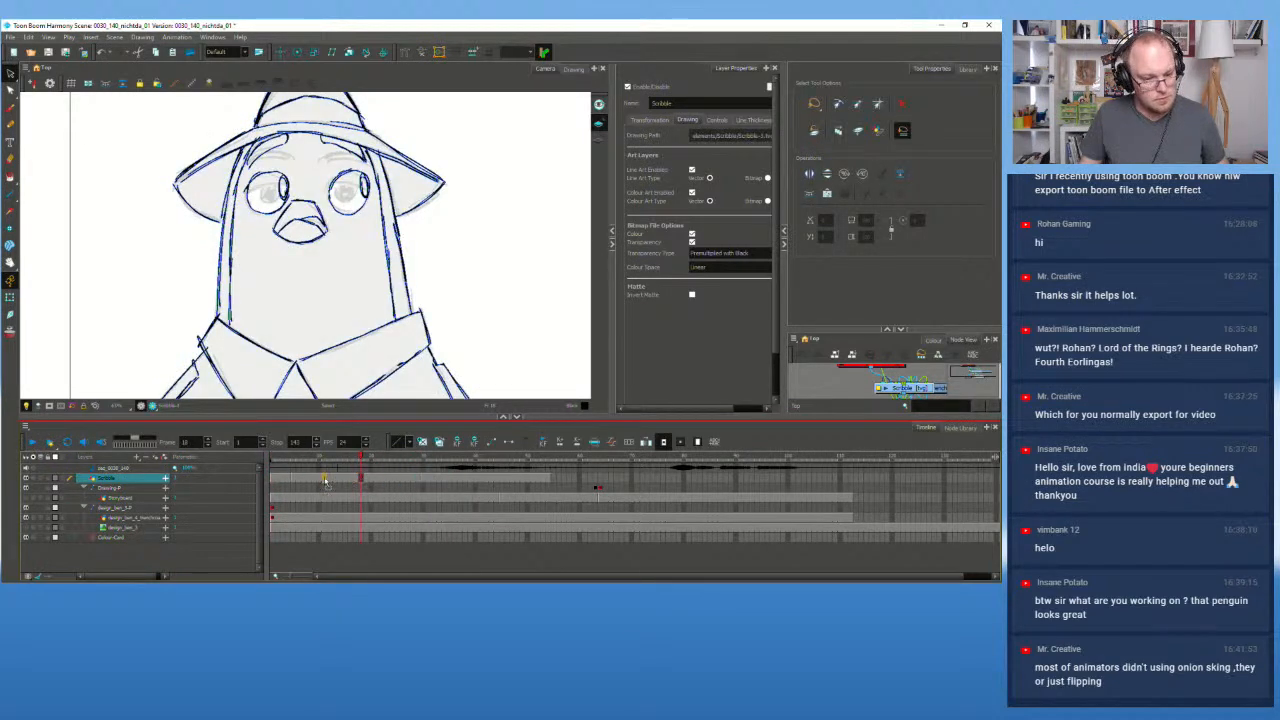
pyautogui.click(324, 461)
pyautogui.click(423, 483)
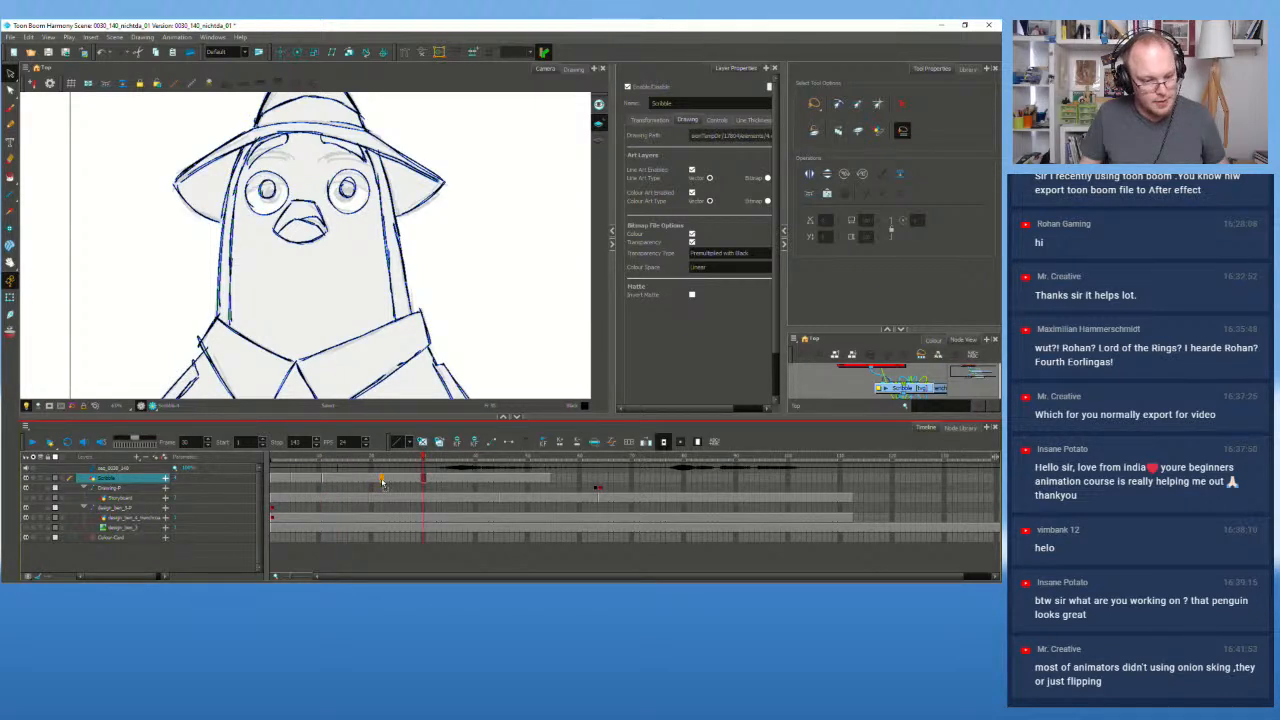
pyautogui.moveTo(382, 483); pyautogui.dragTo(252, 462)
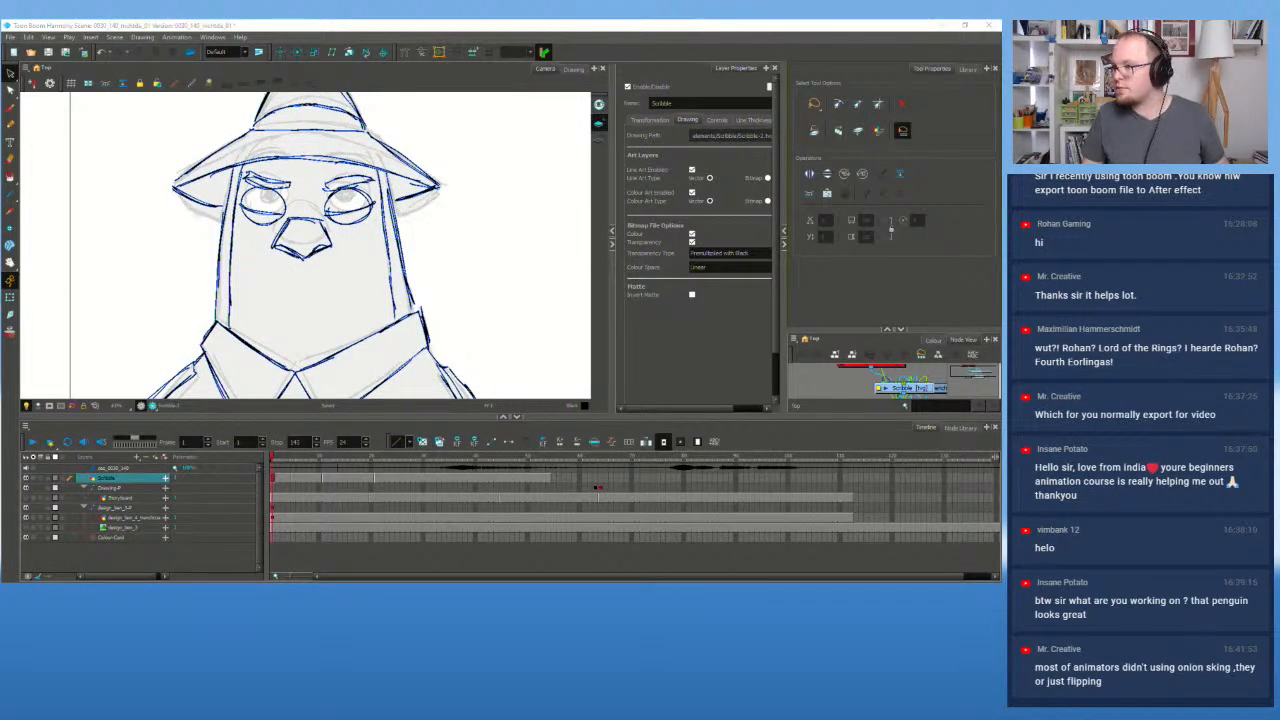
# Step: Maximize the drawing view, play the animation and flip between drawings
pyautogui.press('`')
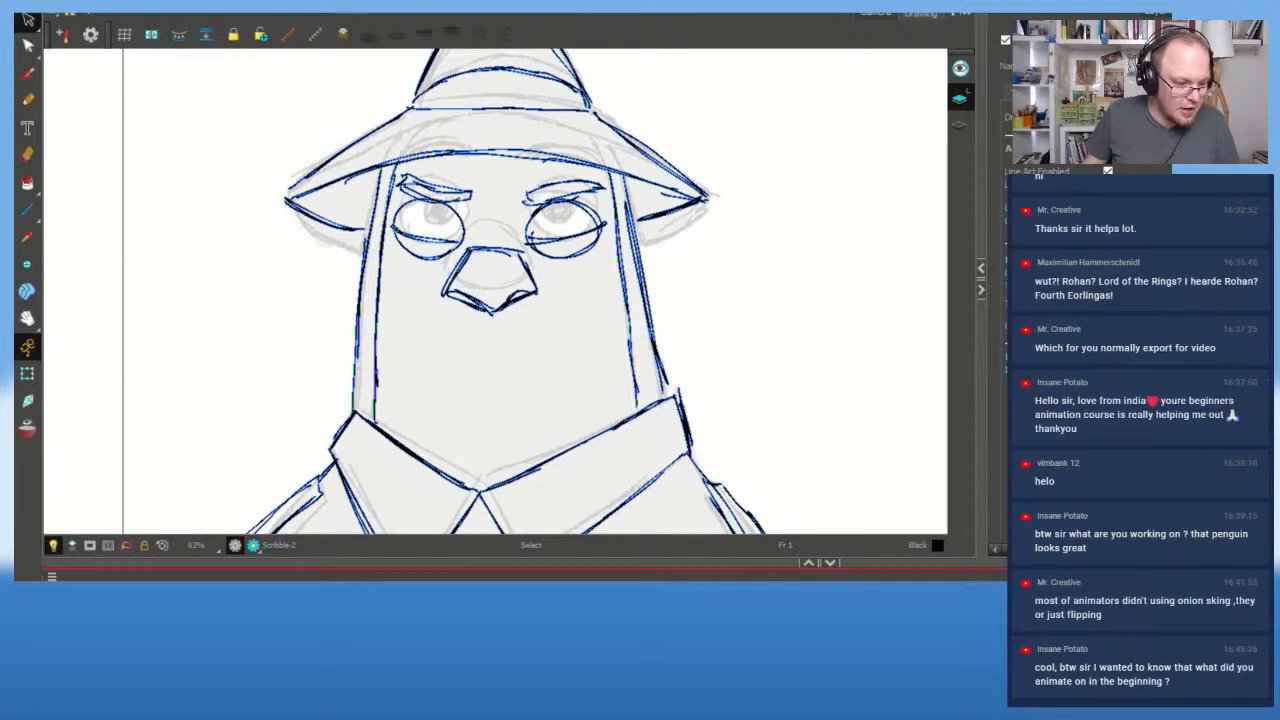
pyautogui.hotkey('shift', 'Return')
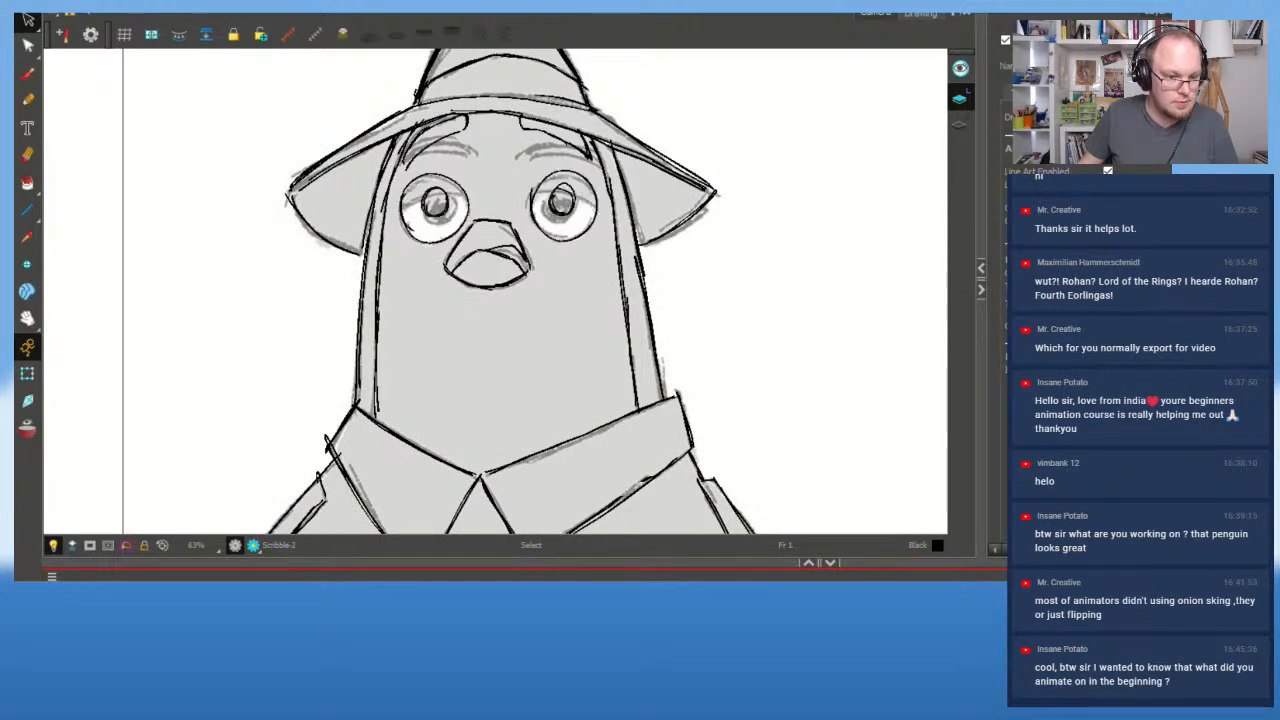
pyautogui.press('g')
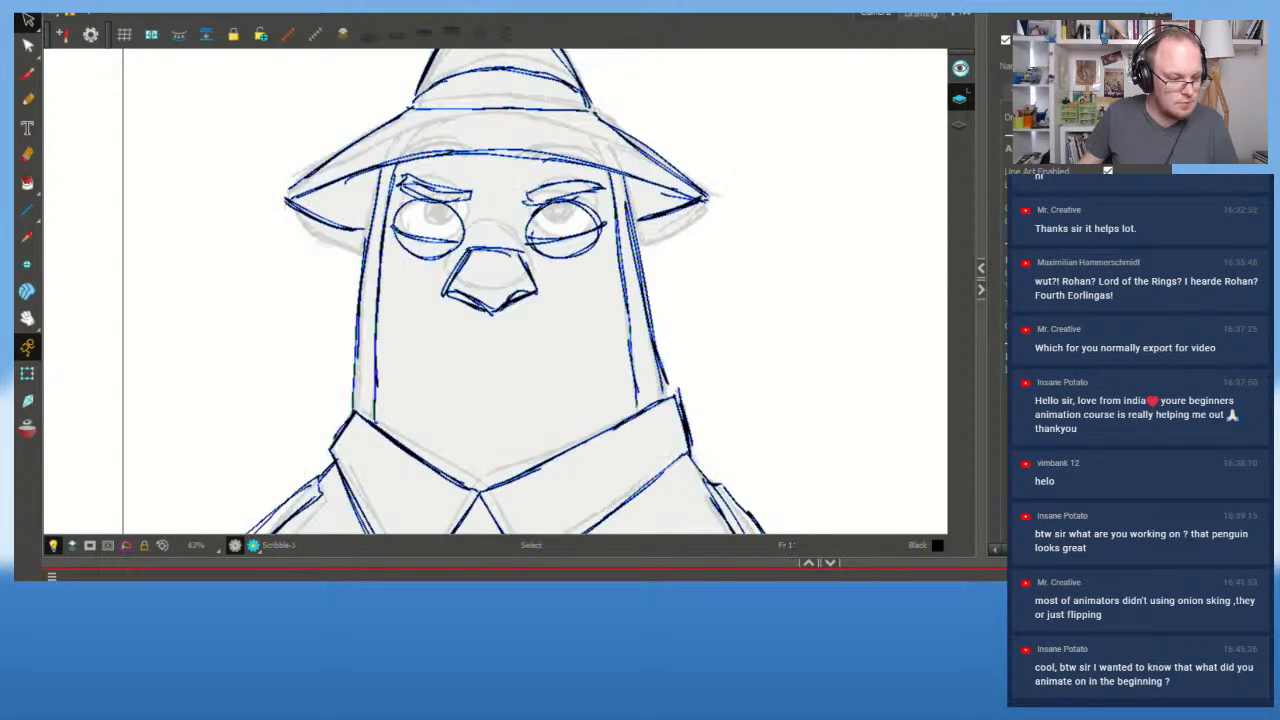
pyautogui.press('g')
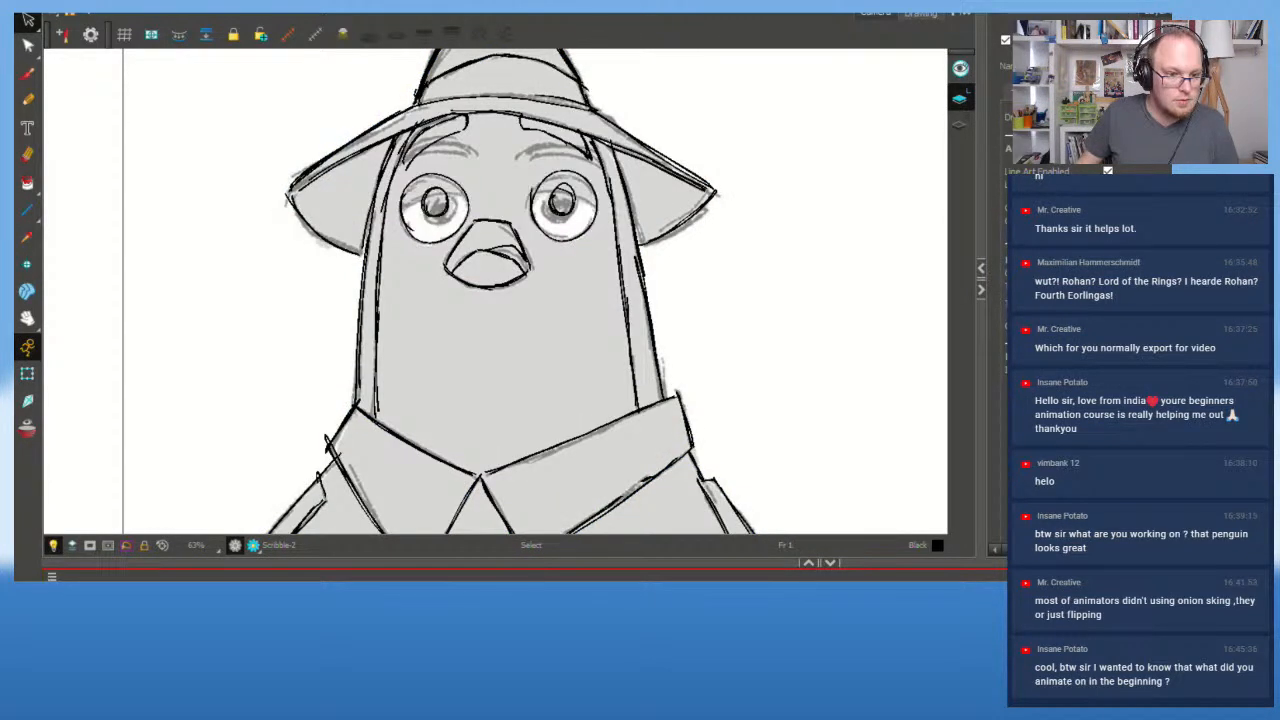
pyautogui.press('g')
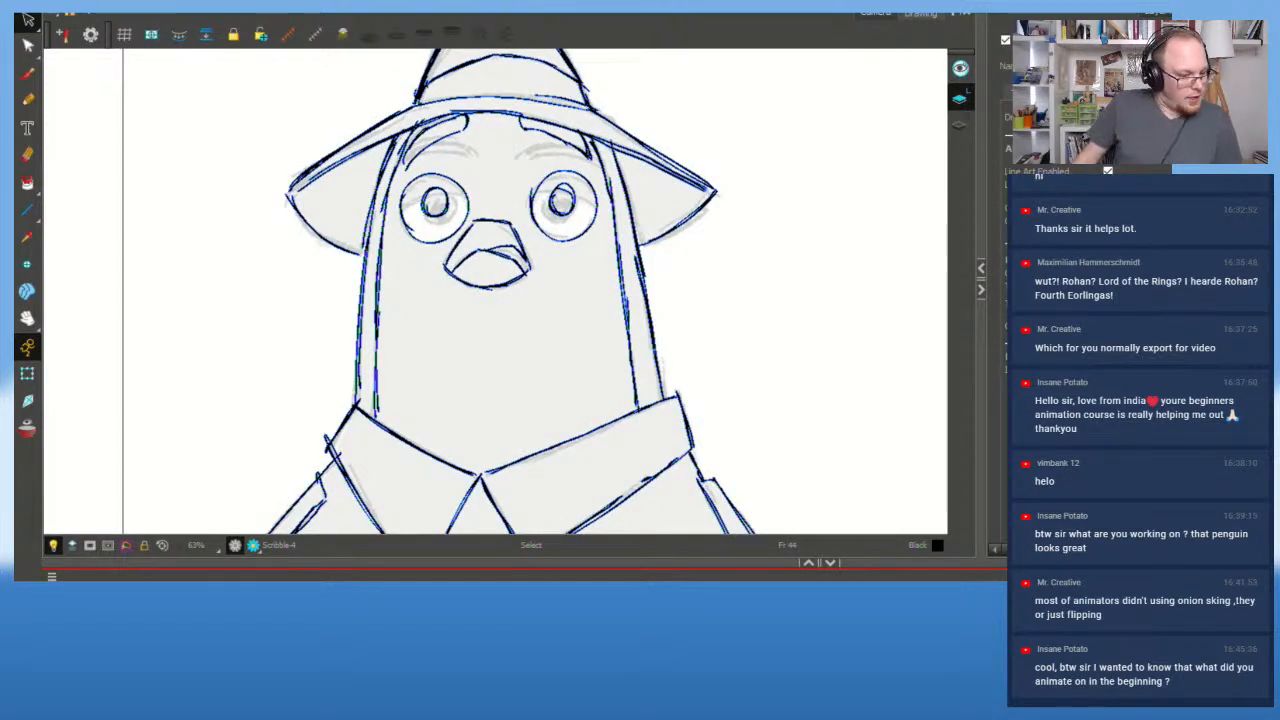
pyautogui.press('f')
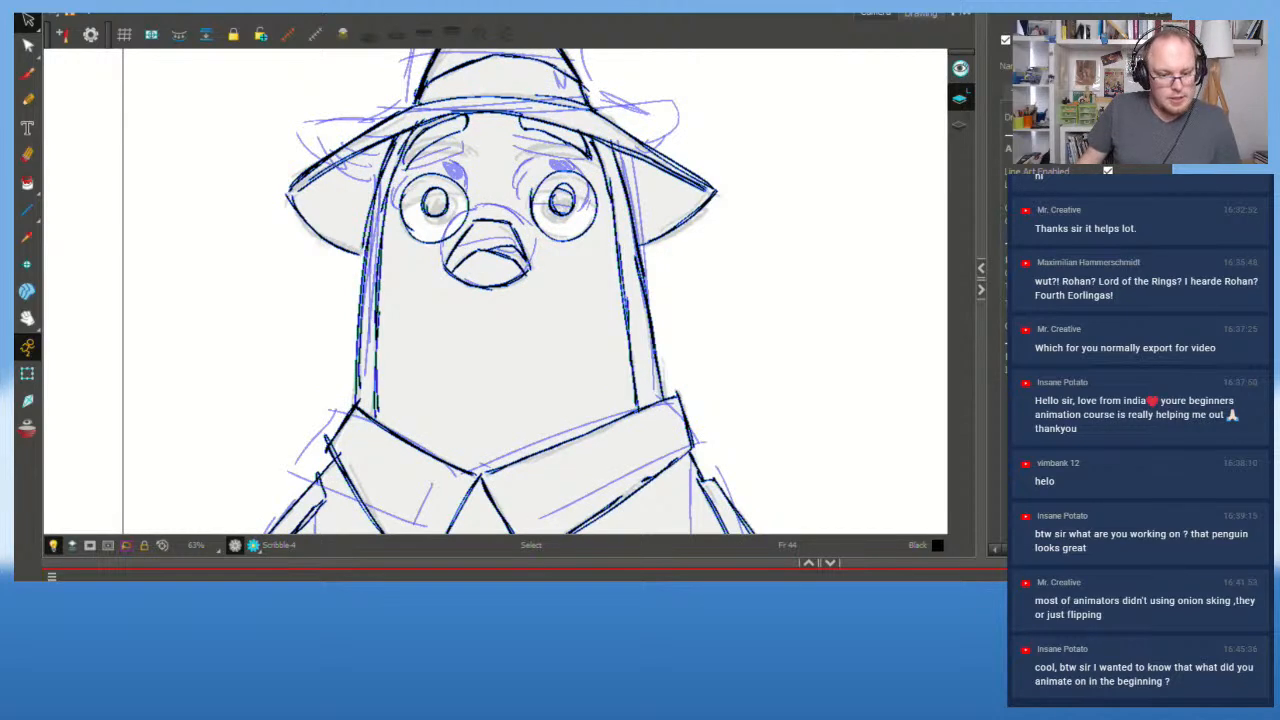
# Step: Step through frames, flipping between neighbouring poses to compare the eyes
pyautogui.press('.')
pyautogui.press('.')
pyautogui.press('.')
pyautogui.press('.')
pyautogui.press('.')
pyautogui.press('.')
pyautogui.press('.')
pyautogui.press('.')
pyautogui.press('.')
pyautogui.press('.')
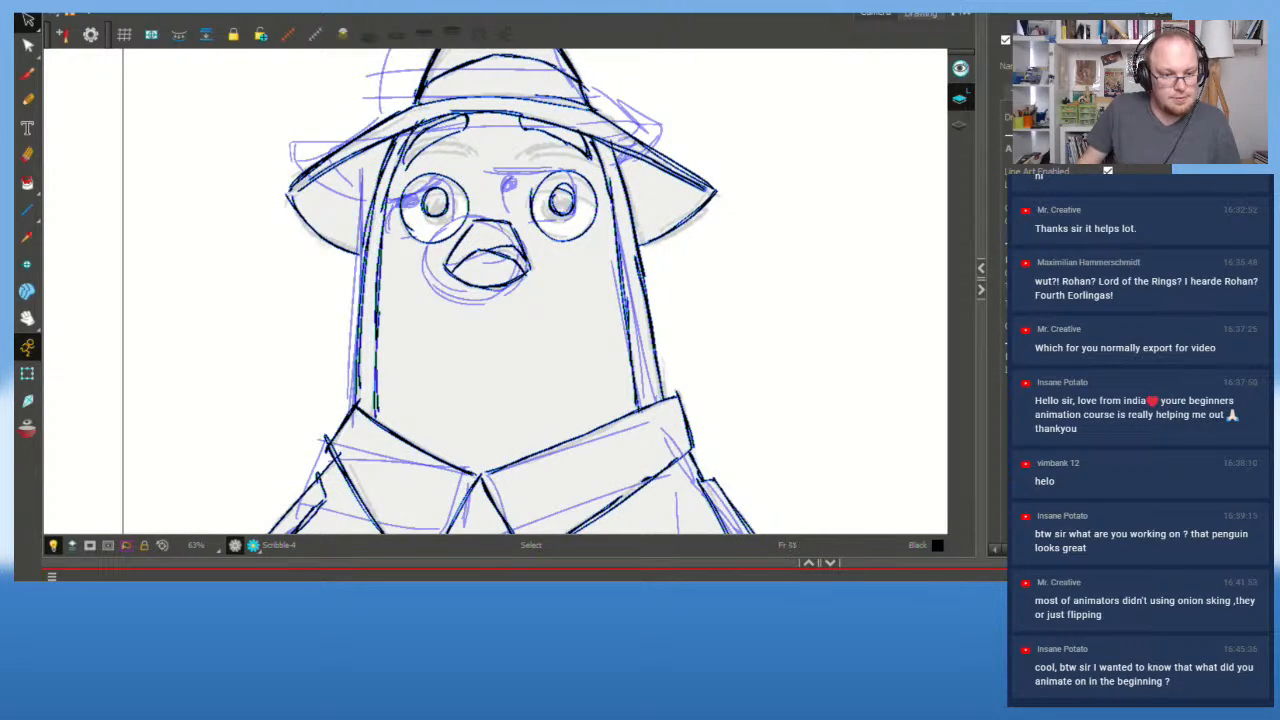
pyautogui.press('.')
pyautogui.press('.')
pyautogui.press('.')
pyautogui.press('.')
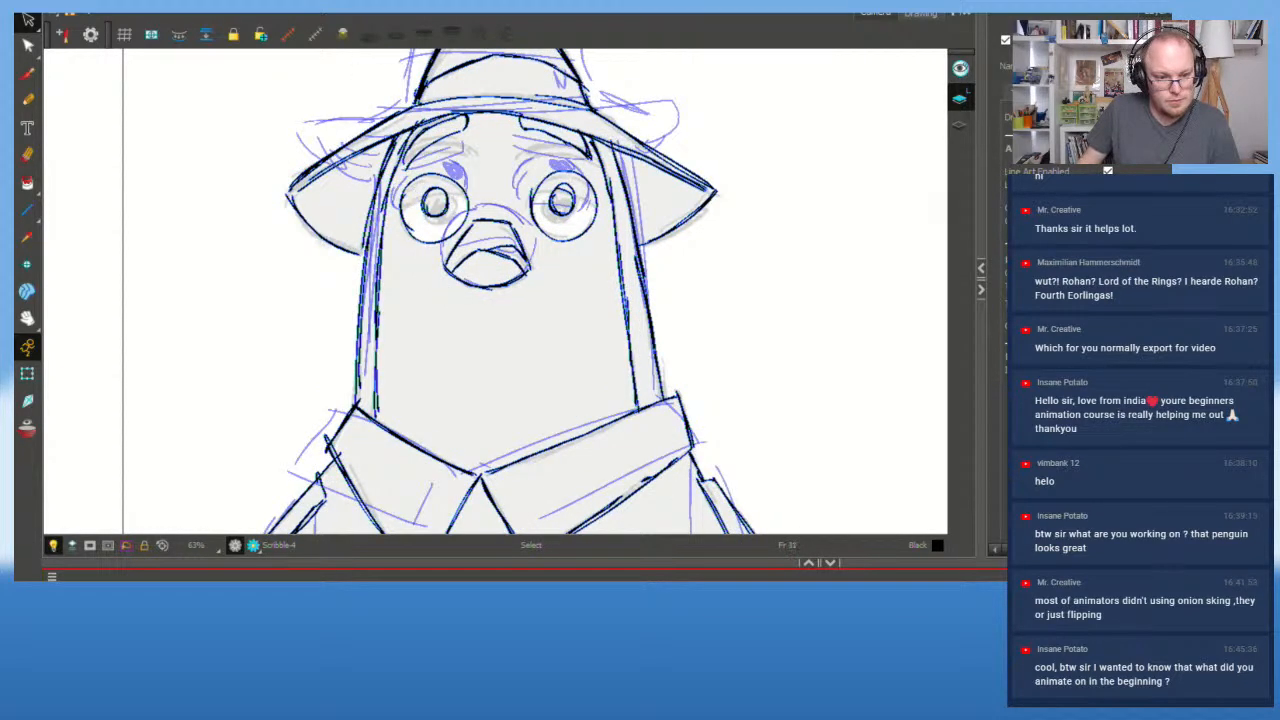
pyautogui.press('.')
pyautogui.press('f')
pyautogui.press('g')
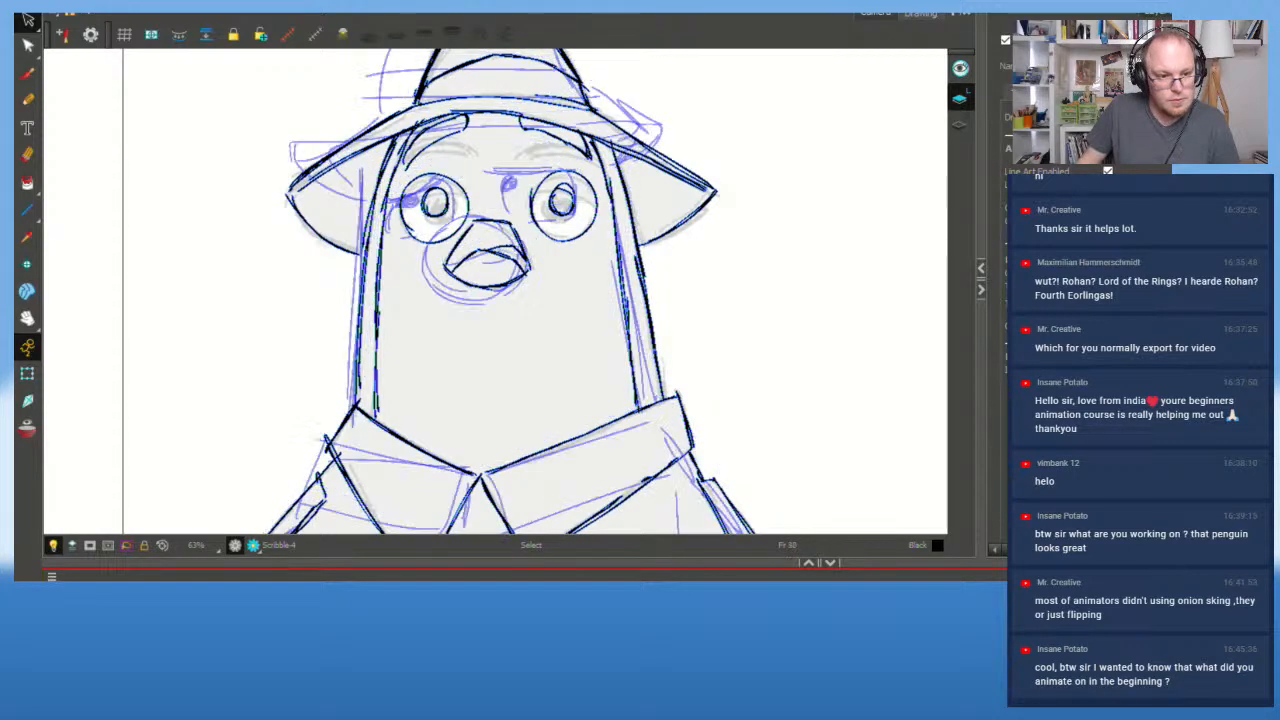
pyautogui.press('f')
pyautogui.press('g')
pyautogui.press('f')
pyautogui.press('f')
pyautogui.press('f')
pyautogui.press('f')
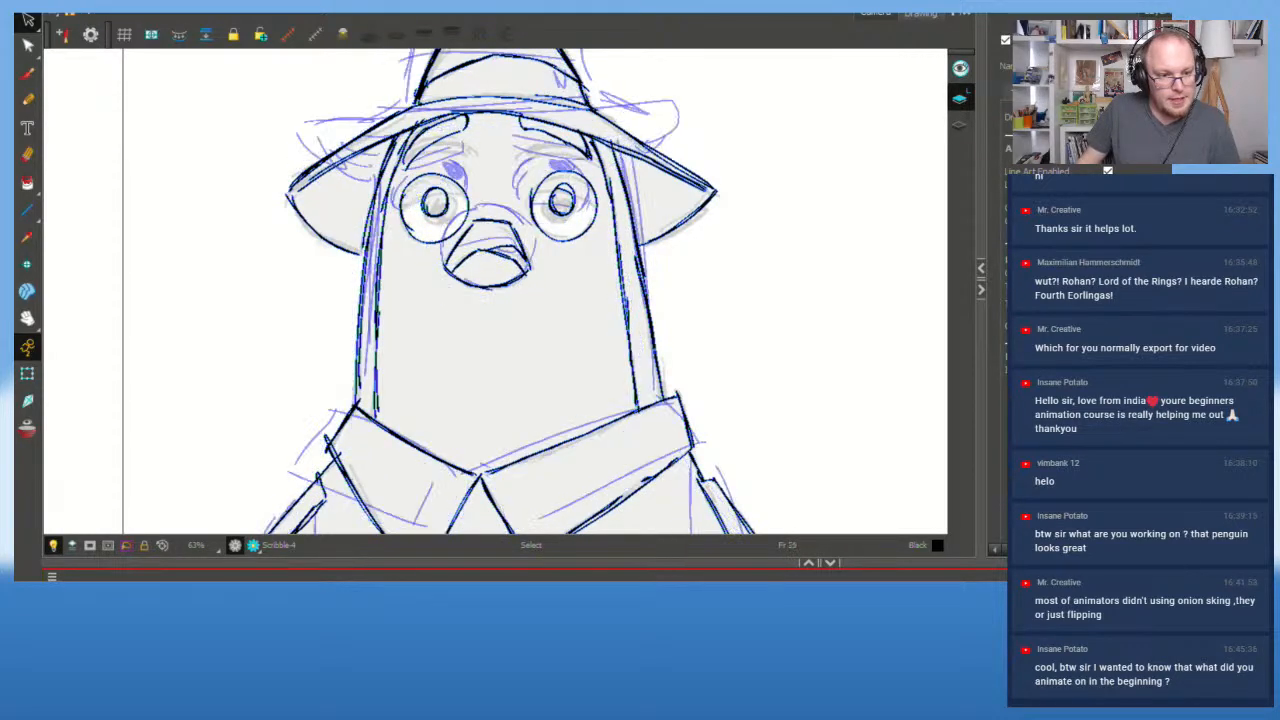
pyautogui.press('f')
pyautogui.press('f')
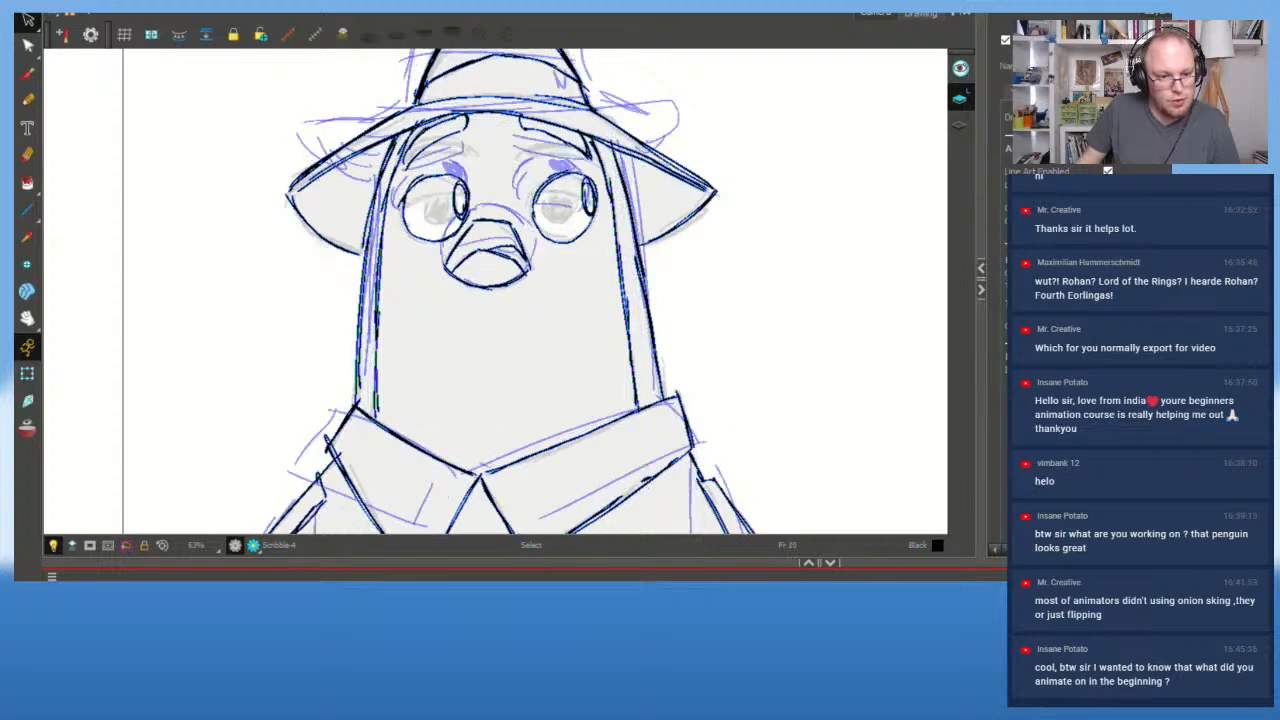
pyautogui.press('g')
pyautogui.press('g')
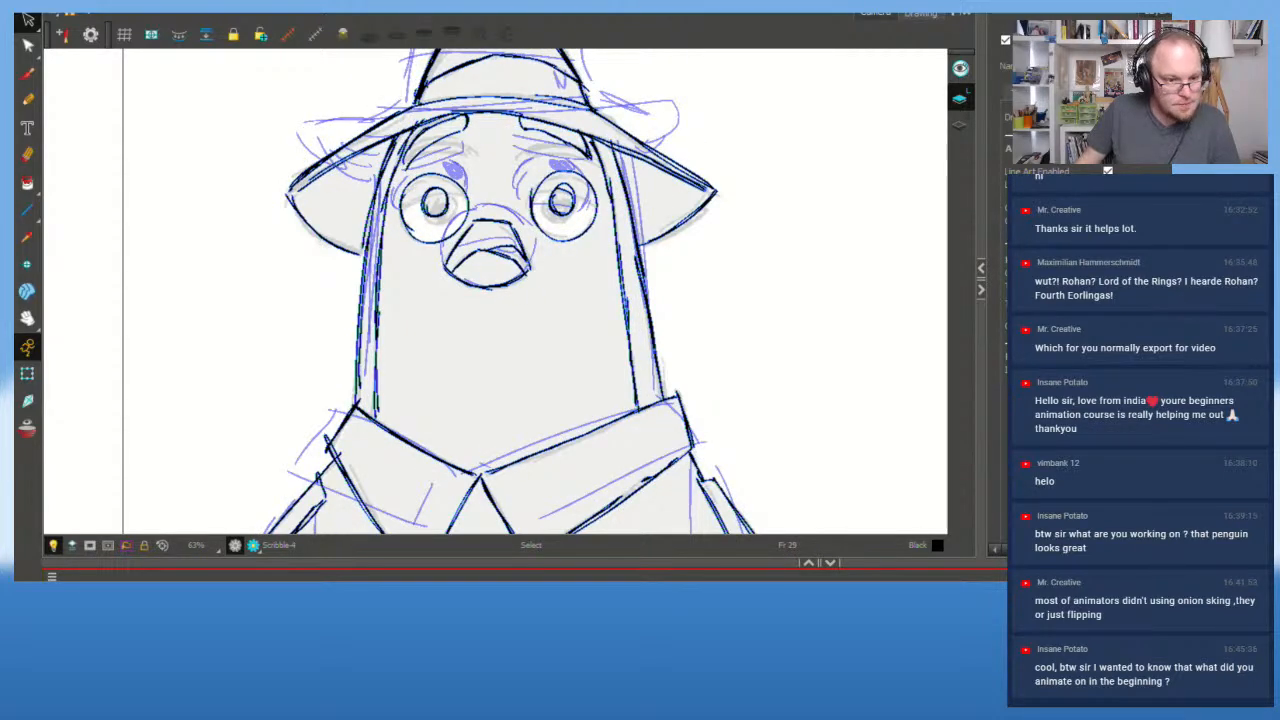
# Step: Hide the sketch onion skin, step to frame 35, undo an accidental new drawing, and zoom out
pyautogui.hotkey('alt', 'o')
pyautogui.press('g')
pyautogui.press('g')
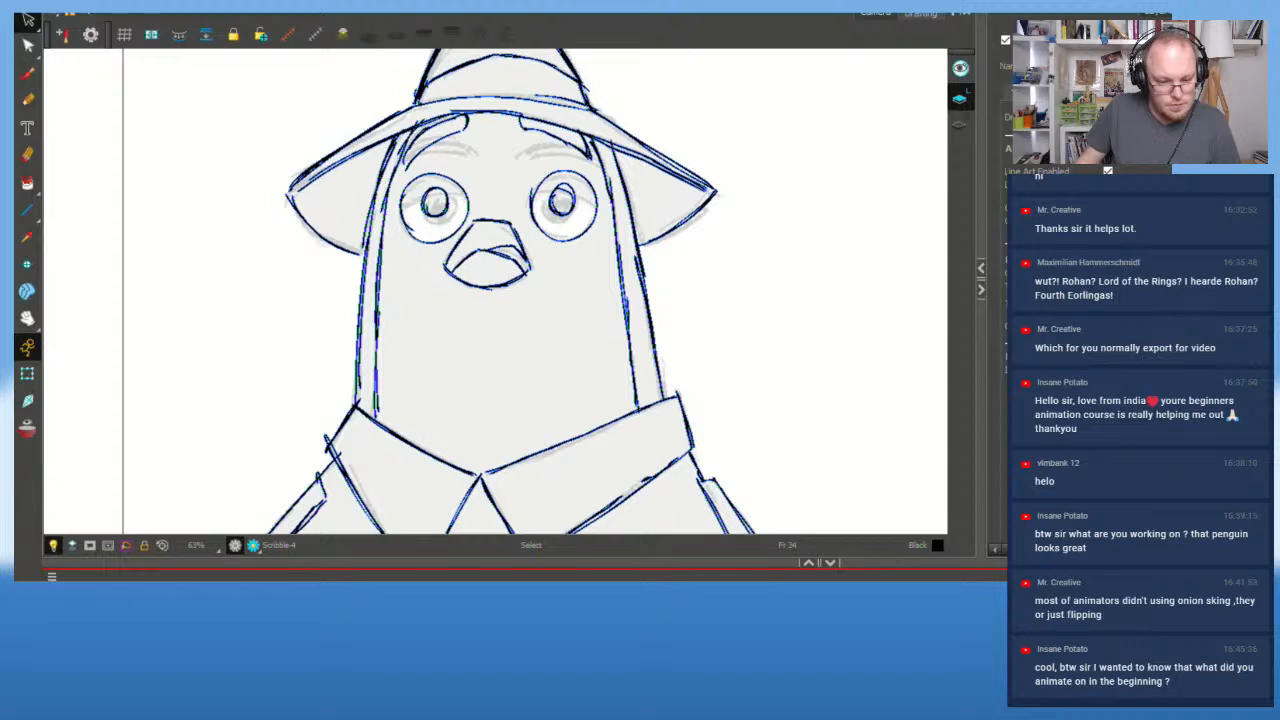
pyautogui.hotkey('alt', 'shift', 'r')
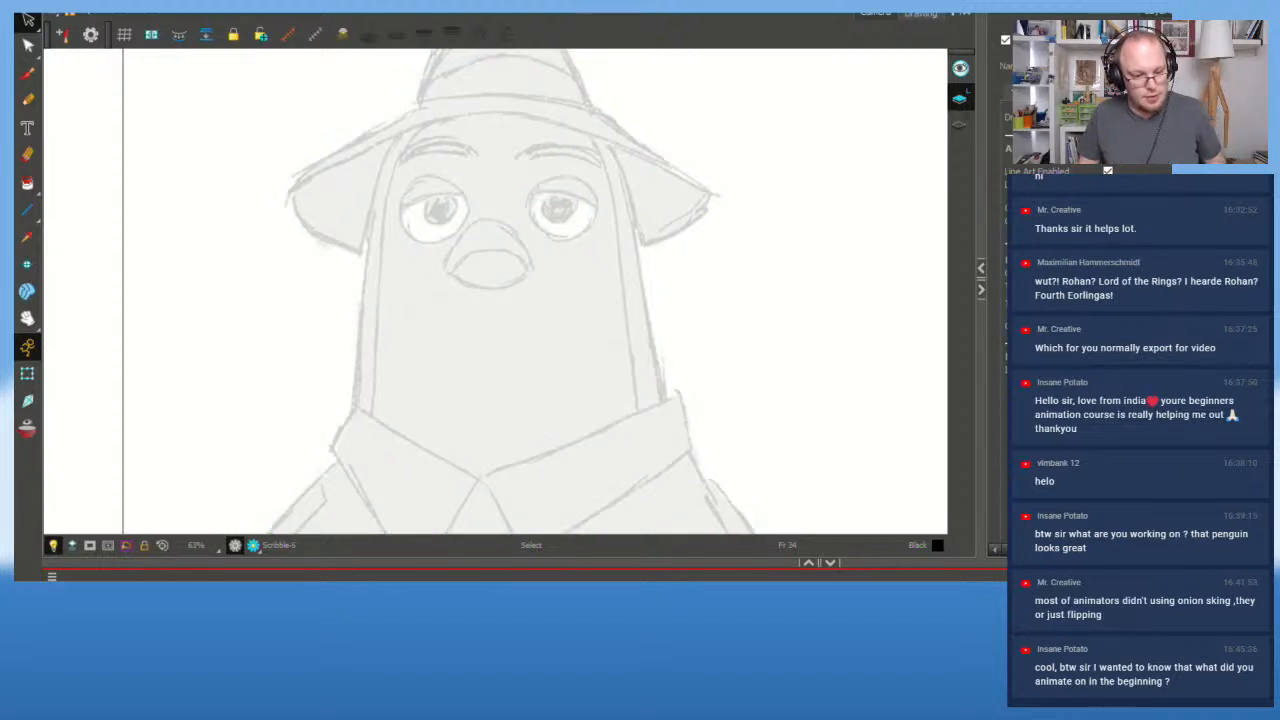
pyautogui.hotkey('ctrl', 'z')
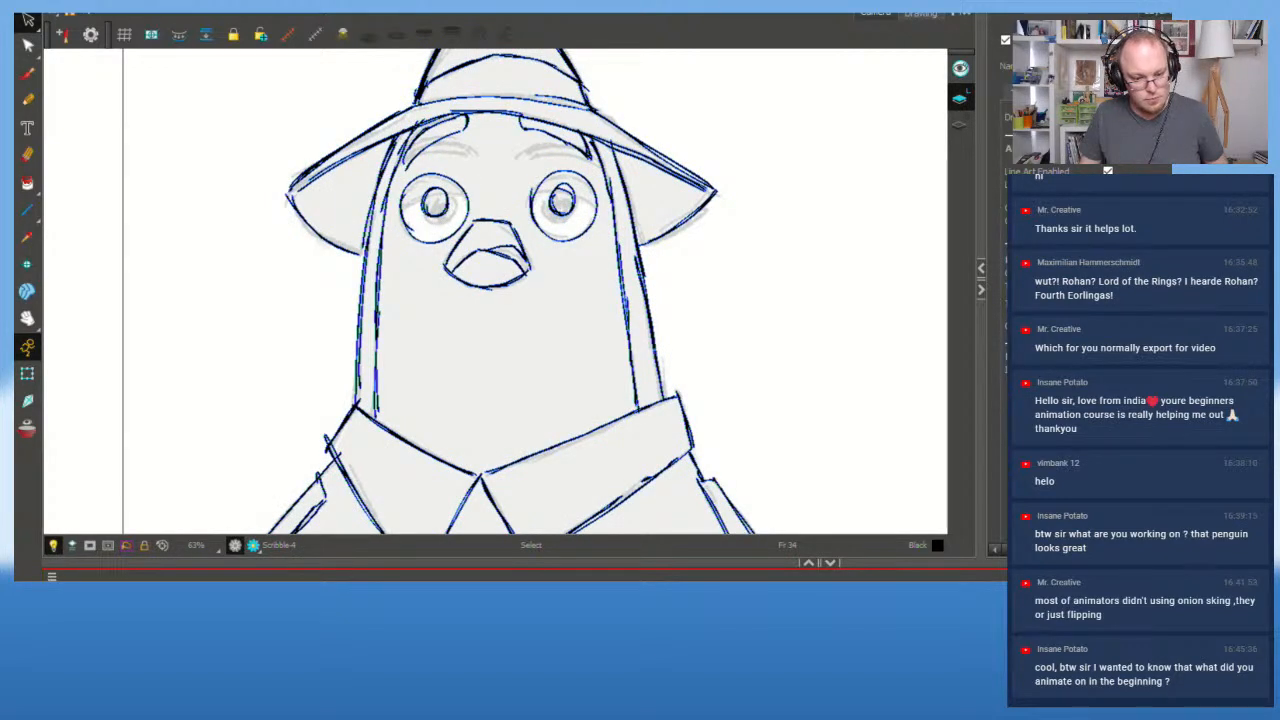
pyautogui.scroll(-2, 600, 370)
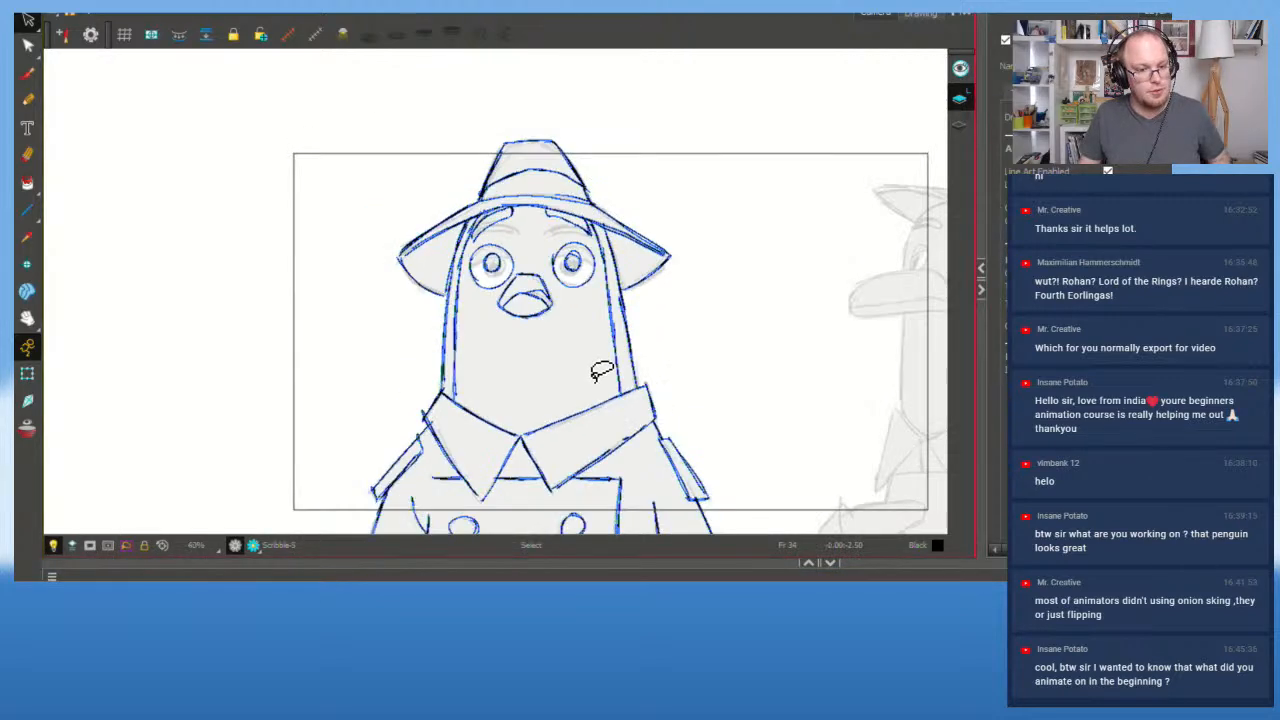
# Step: Select all the pigeon linework, skew it slightly right and stretch it taller
pyautogui.hotkey('ctrl', 'a')
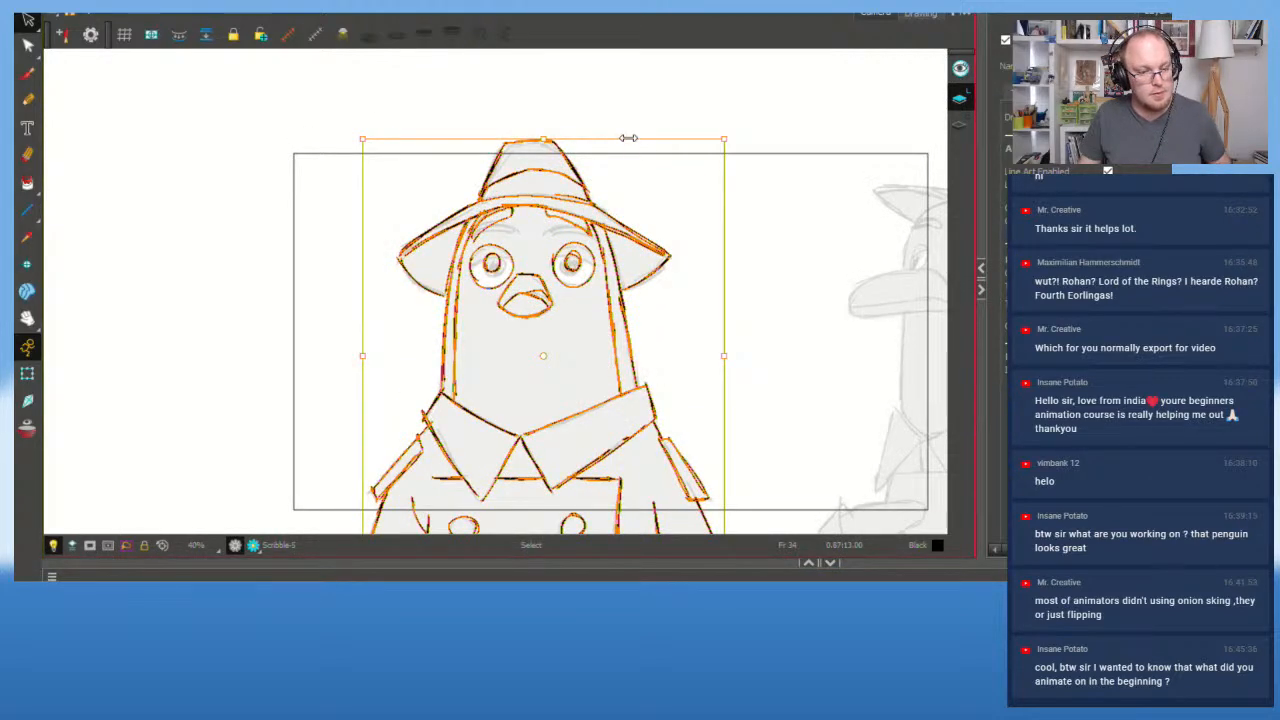
pyautogui.moveTo(628, 138); pyautogui.dragTo(633, 138)
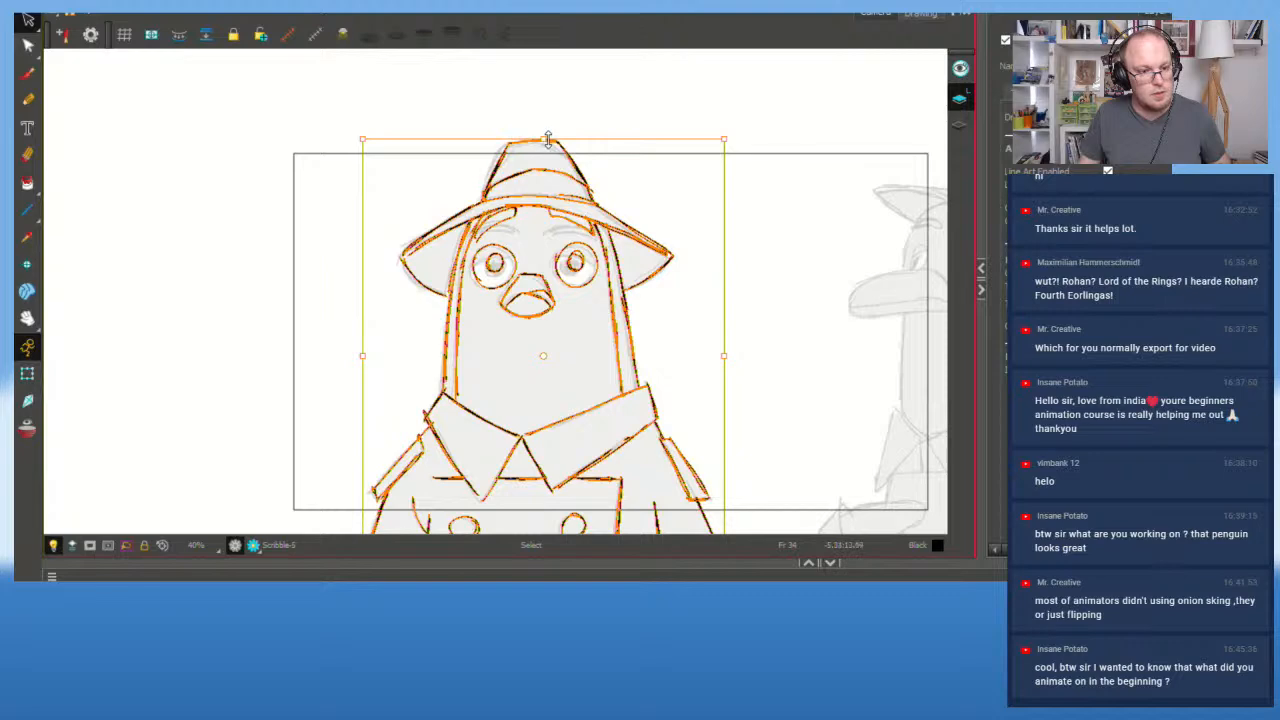
pyautogui.moveTo(548, 140); pyautogui.dragTo(591, 136)
pyautogui.click(671, 288)
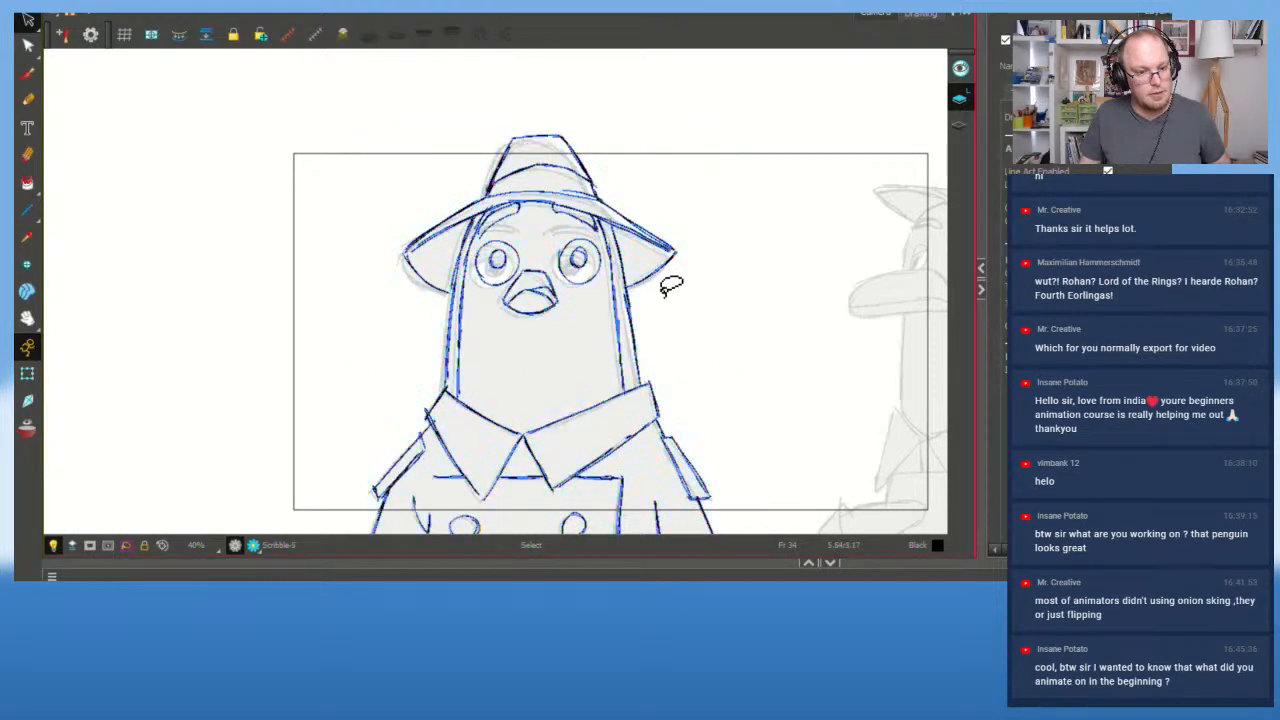
# Step: Select the hat brim strokes and squash them slightly flatter
pyautogui.moveTo(671, 288)
pyautogui.mouseDown()
pyautogui.moveTo(440, 302)
pyautogui.moveTo(418, 268)
pyautogui.moveTo(437, 265)
pyautogui.mouseUp()
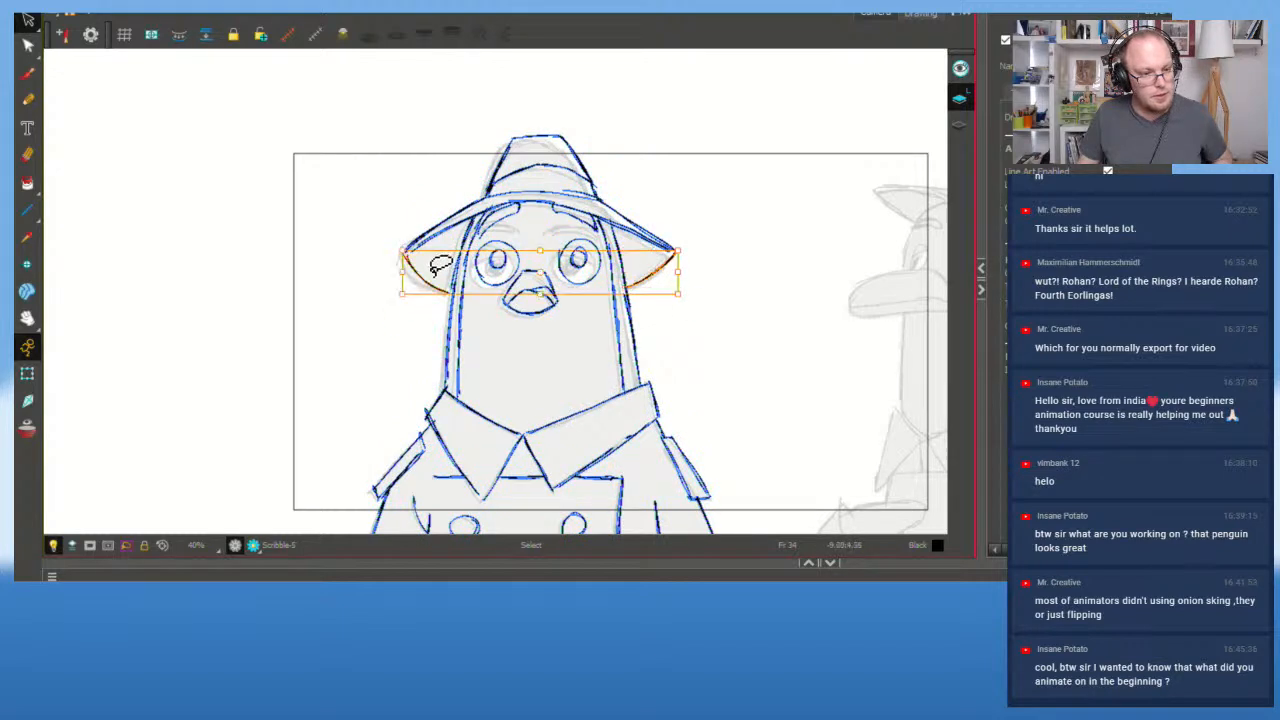
pyautogui.moveTo(540, 296); pyautogui.dragTo(540, 299)
pyautogui.click(417, 192)
pyautogui.moveTo(564, 191)
pyautogui.mouseDown()
pyautogui.moveTo(540, 204)
pyautogui.moveTo(560, 240)
pyautogui.moveTo(478, 243)
pyautogui.moveTo(452, 200)
pyautogui.mouseUp()
pyautogui.moveTo(538, 253); pyautogui.dragTo(538, 250)
pyautogui.click(734, 215)
# Step: Zoom in on the face and delete both inked eyes
pyautogui.press('2')
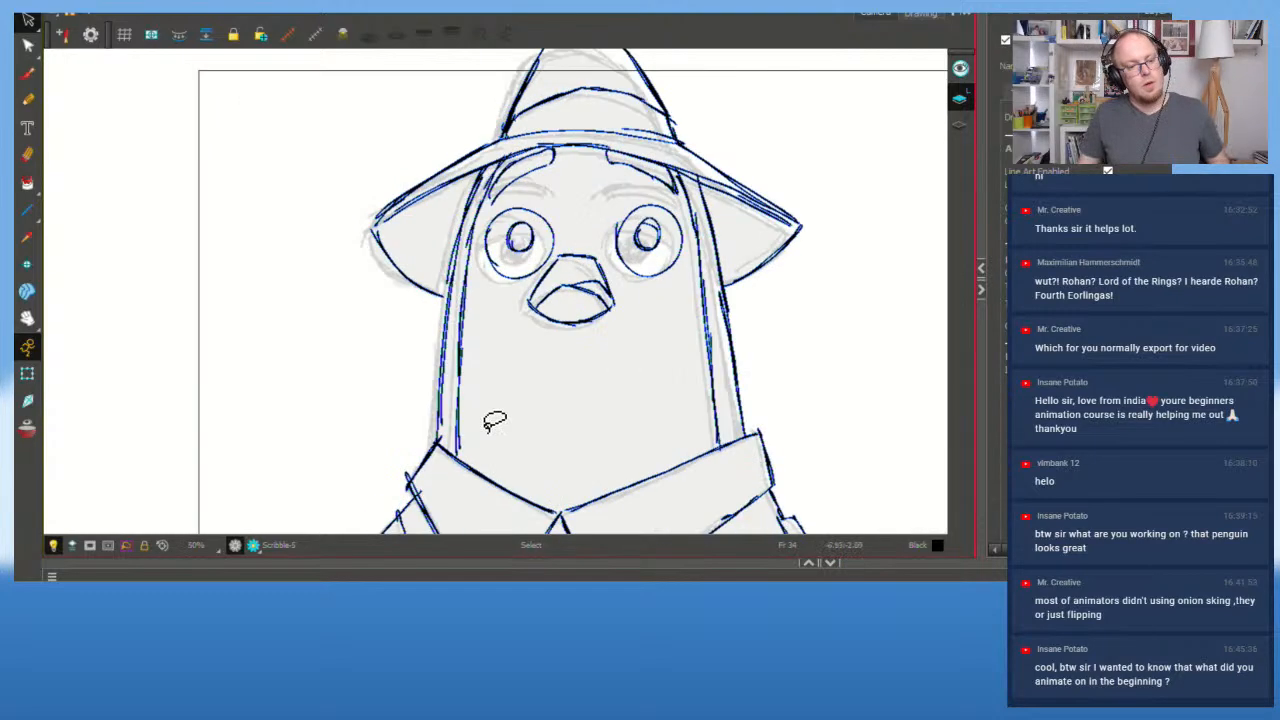
pyautogui.press('f')
pyautogui.press('g')
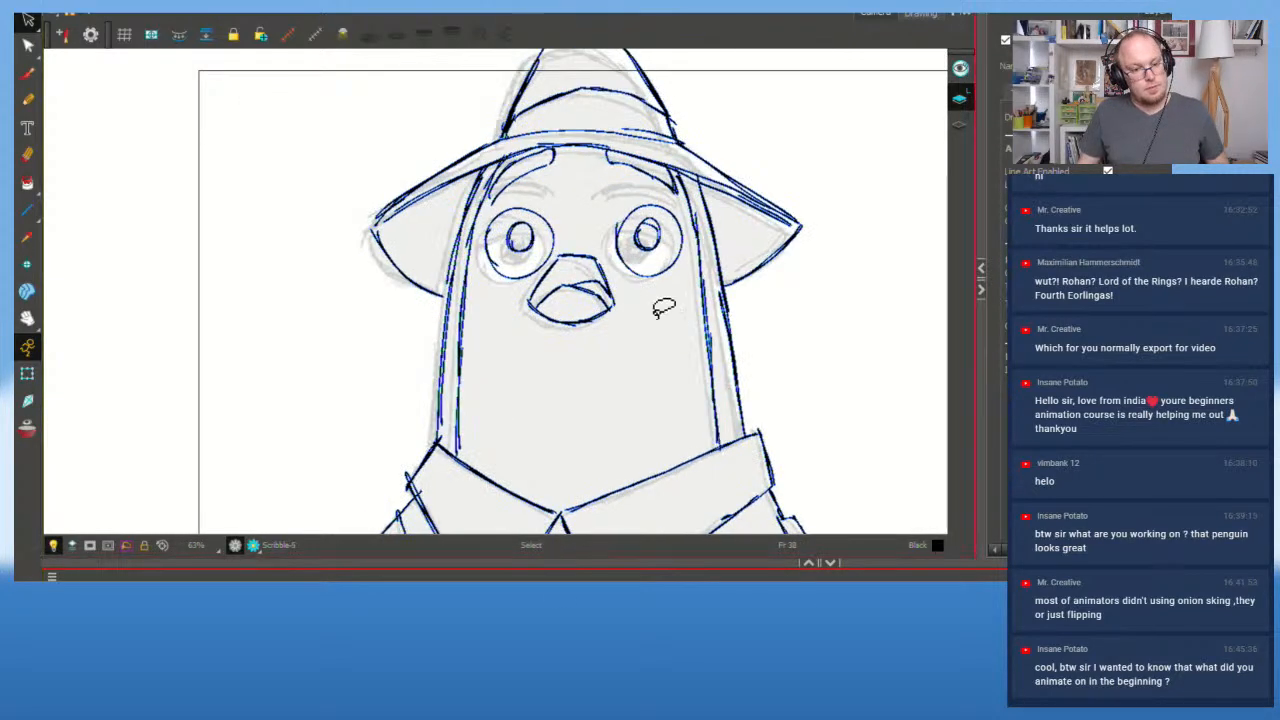
pyautogui.moveTo(647, 210)
pyautogui.mouseDown()
pyautogui.moveTo(612, 195)
pyautogui.moveTo(660, 318)
pyautogui.moveTo(668, 192)
pyautogui.mouseUp()
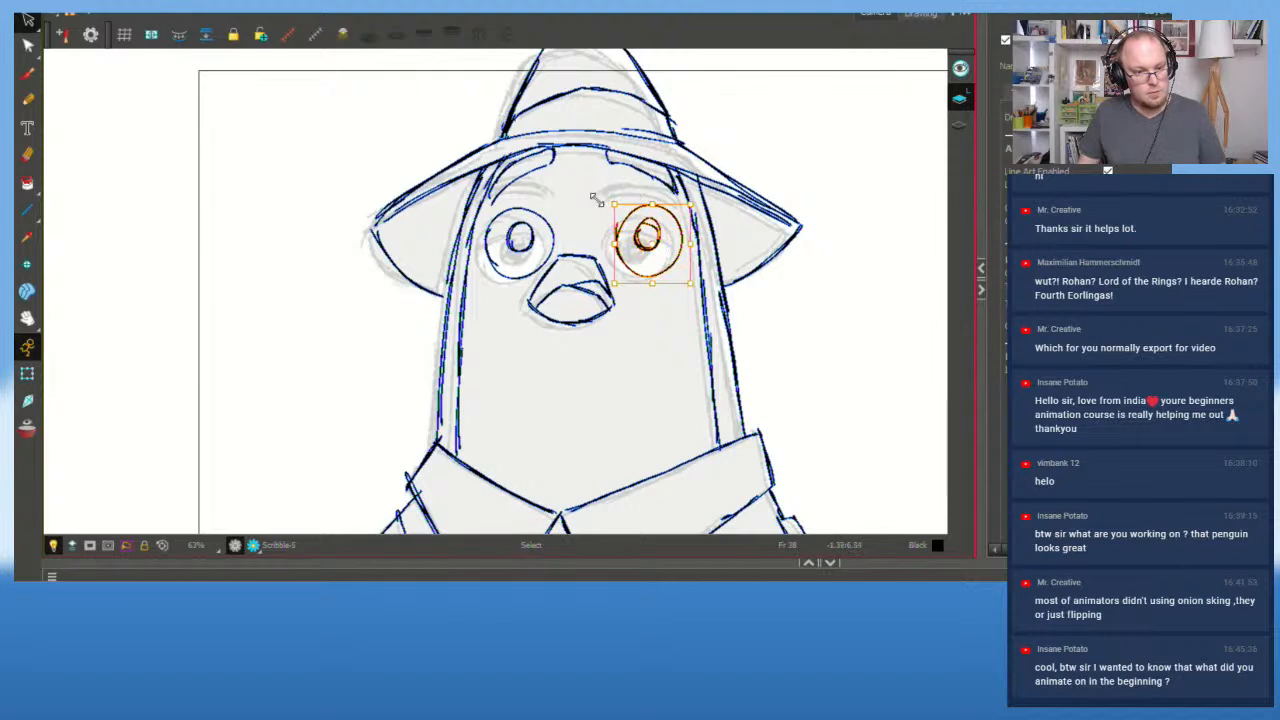
pyautogui.press('Delete')
pyautogui.moveTo(544, 203)
pyautogui.mouseDown()
pyautogui.moveTo(501, 289)
pyautogui.moveTo(548, 200)
pyautogui.mouseUp()
pyautogui.press('Delete')
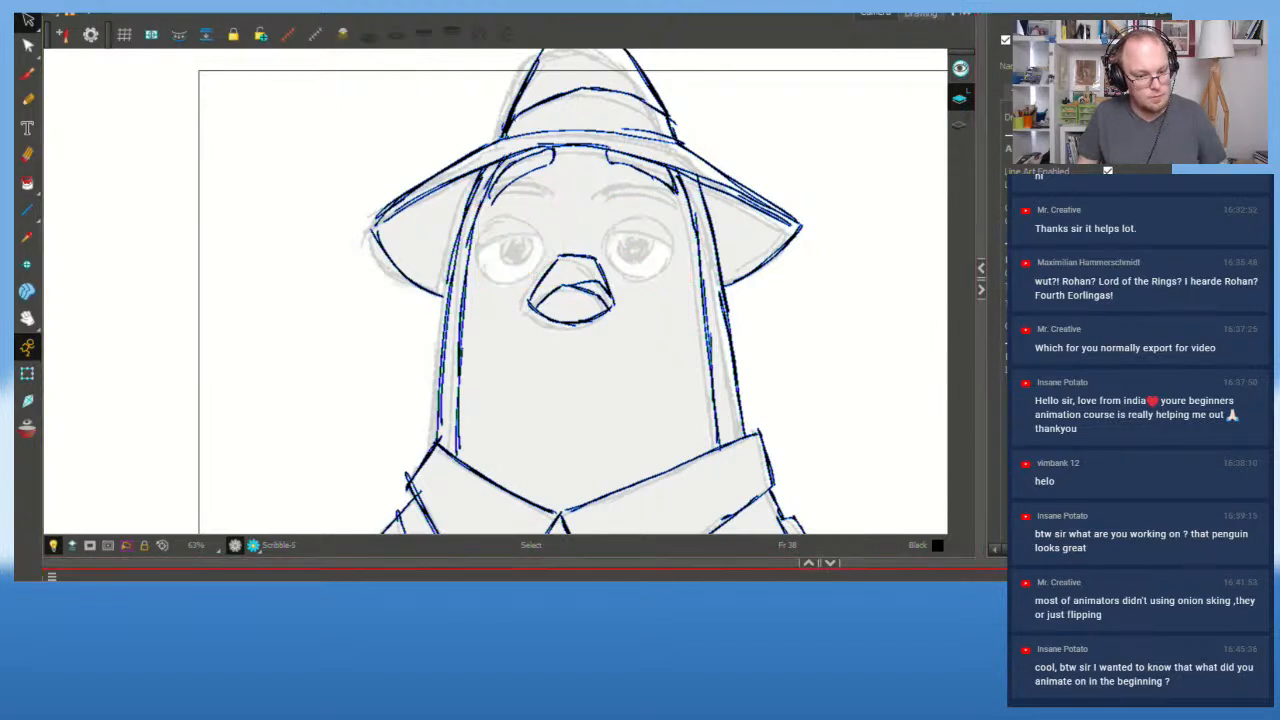
# Step: Delete the stray strokes above the left eye and under the brim over the right eye
pyautogui.hotkey('alt', 'o')
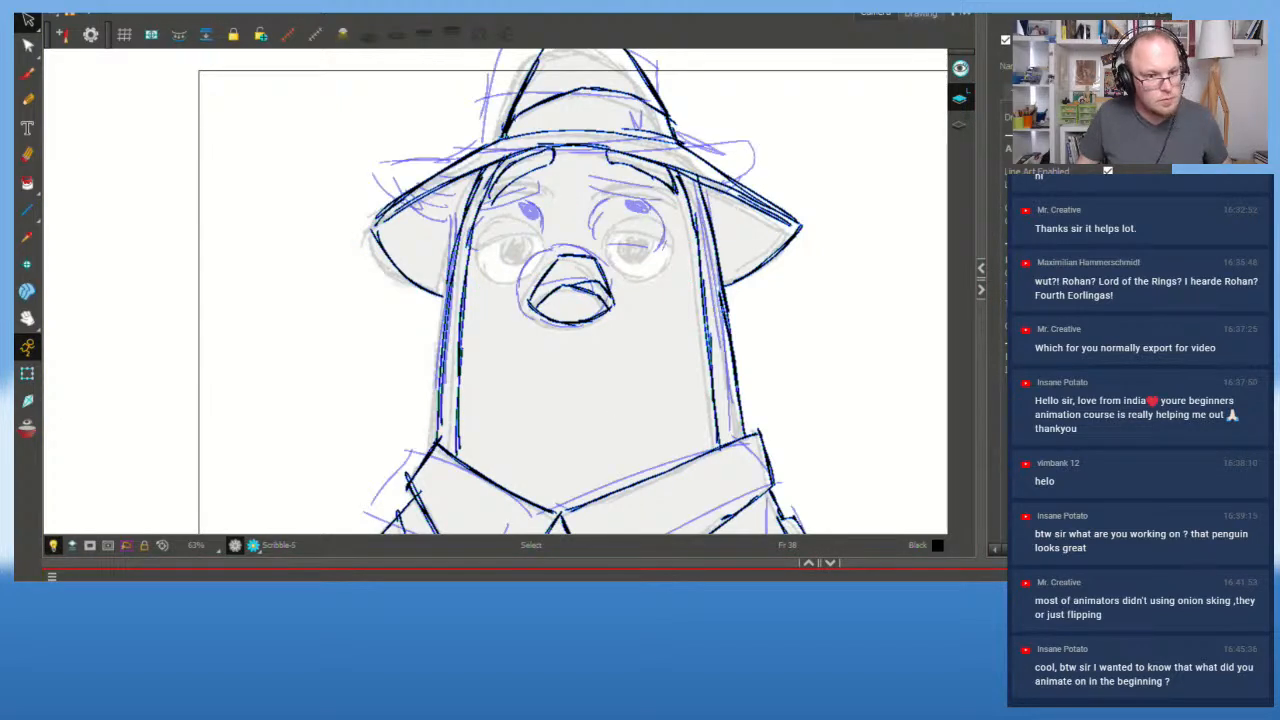
pyautogui.hotkey('alt', 'o')
pyautogui.moveTo(556, 165)
pyautogui.mouseDown()
pyautogui.moveTo(502, 192)
pyautogui.moveTo(550, 162)
pyautogui.mouseUp()
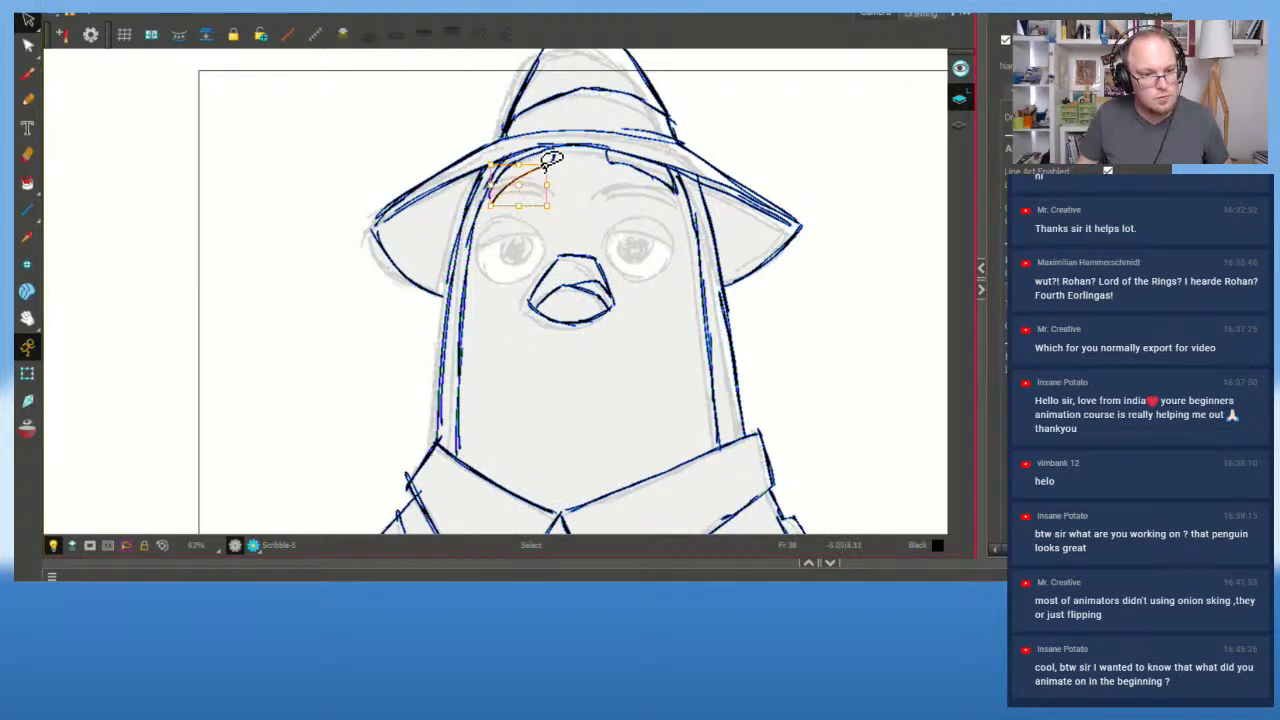
pyautogui.press('Delete')
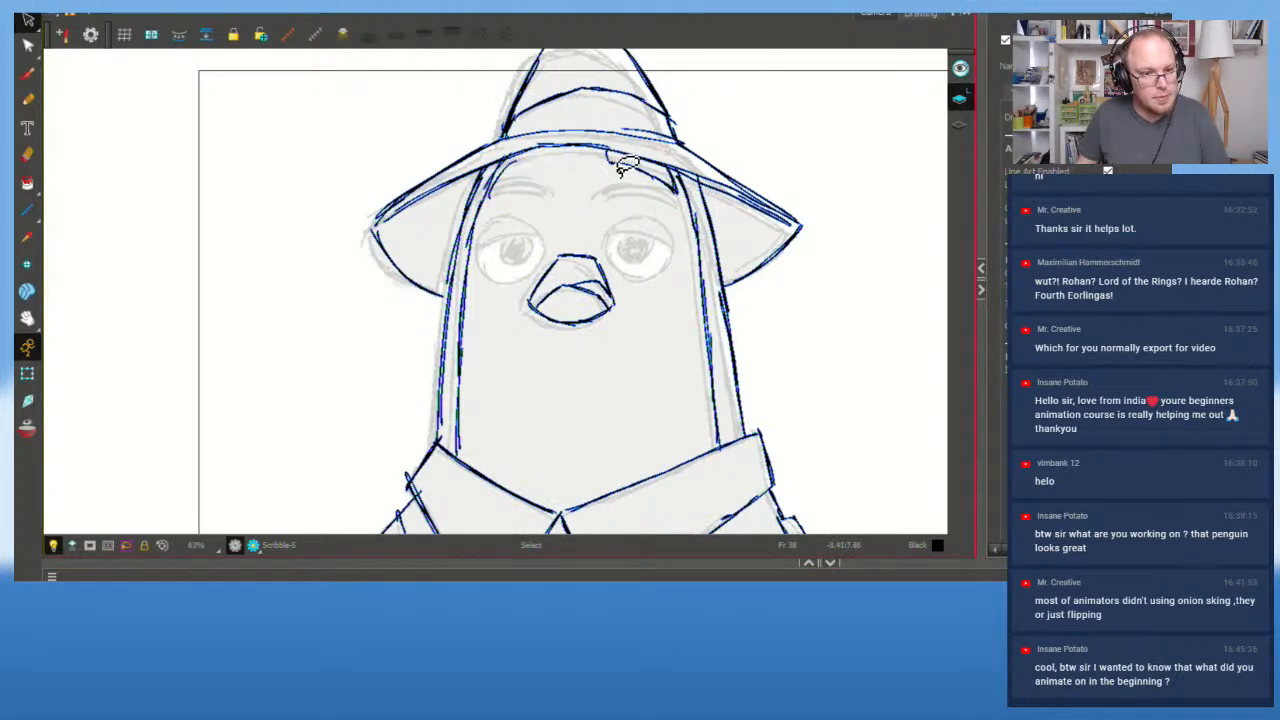
pyautogui.moveTo(670, 192)
pyautogui.mouseDown()
pyautogui.moveTo(682, 188)
pyautogui.moveTo(662, 188)
pyautogui.mouseUp()
pyautogui.press('Delete')
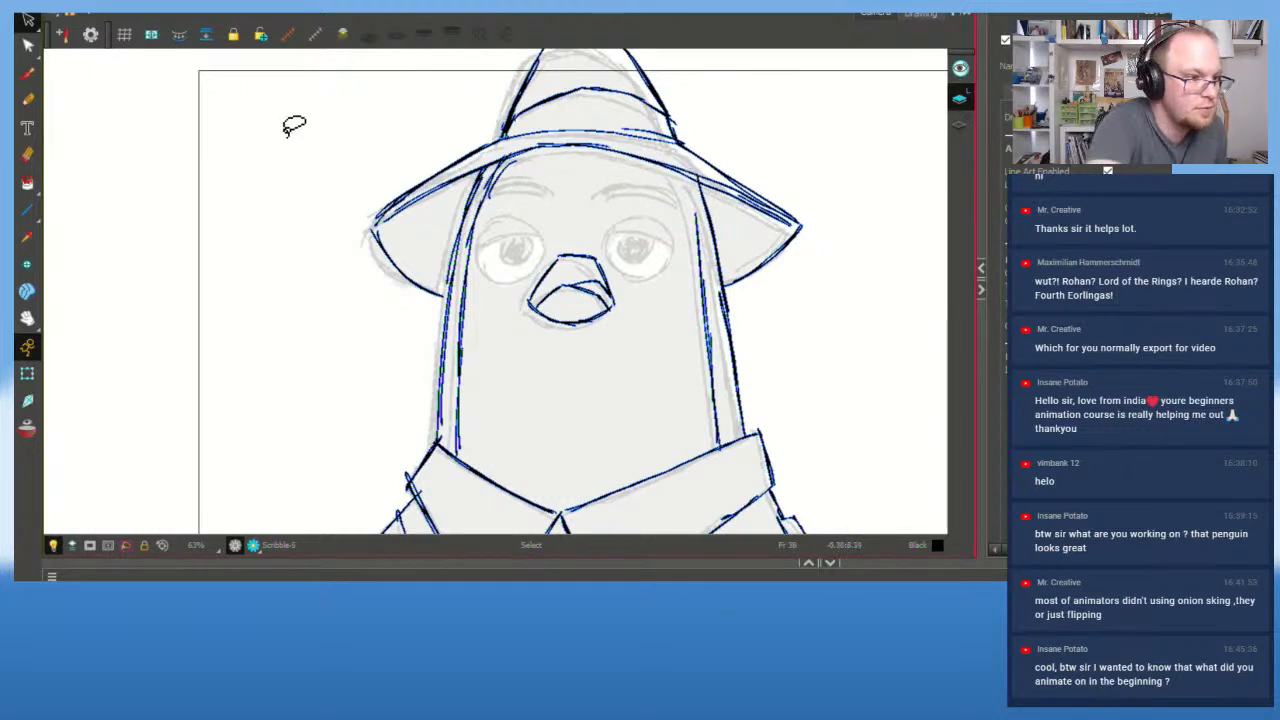
pyautogui.click(29, 76)
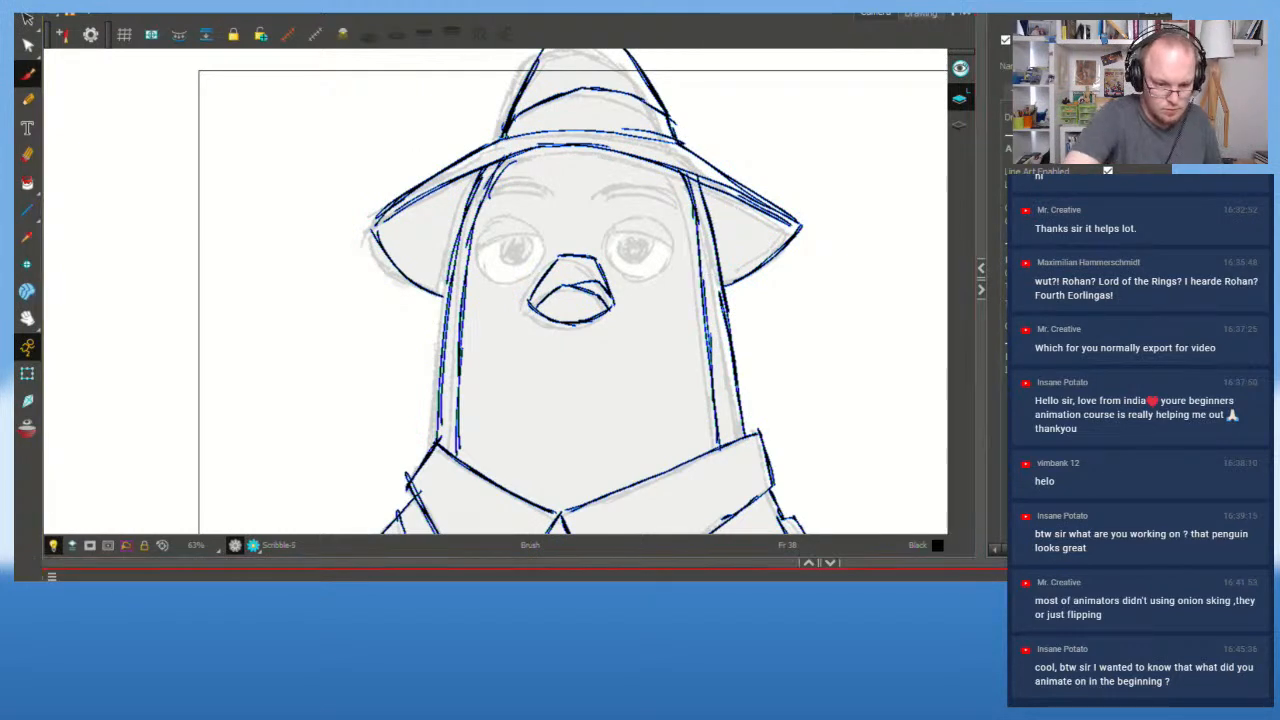
# Step: Ink a round right eye with a highlight, redrawing the first outline
pyautogui.press('f')
pyautogui.press('g')
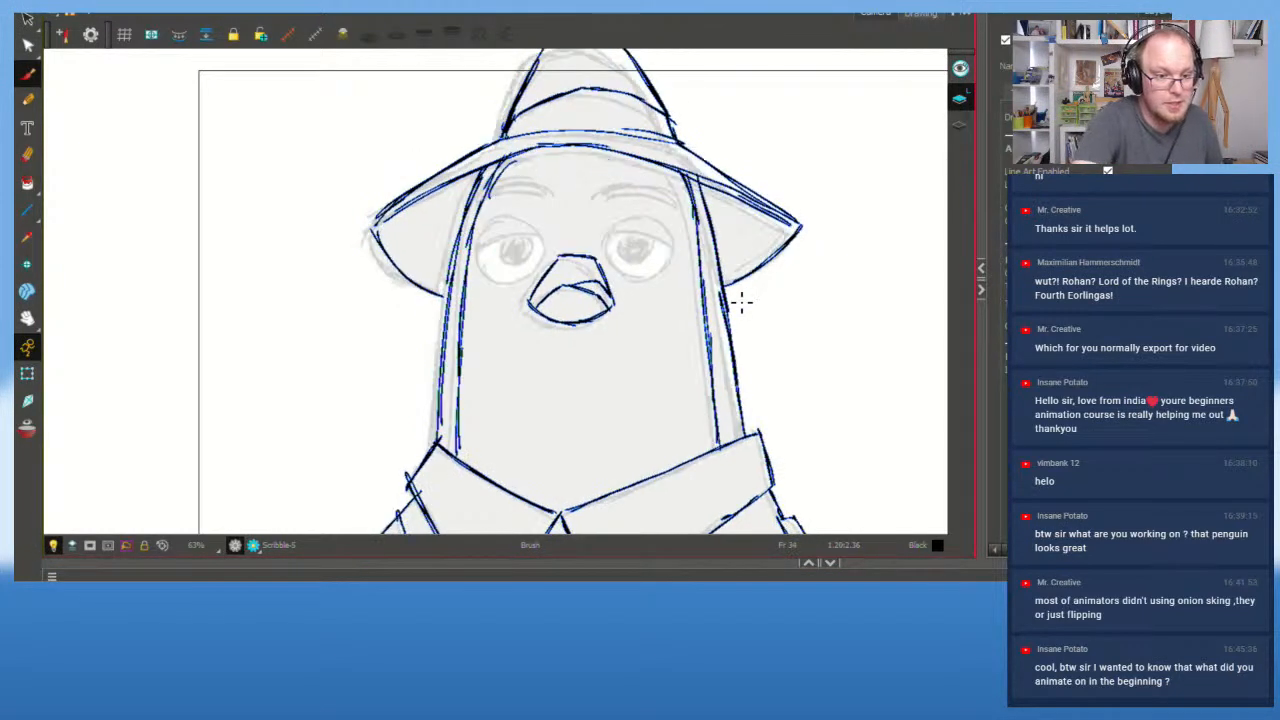
pyautogui.press('f')
pyautogui.press('g')
pyautogui.moveTo(609, 236)
pyautogui.mouseDown()
pyautogui.moveTo(652, 265)
pyautogui.moveTo(653, 211)
pyautogui.moveTo(670, 241)
pyautogui.moveTo(612, 258)
pyautogui.moveTo(651, 203)
pyautogui.moveTo(631, 236)
pyautogui.moveTo(668, 210)
pyautogui.moveTo(647, 273)
pyautogui.moveTo(623, 267)
pyautogui.moveTo(658, 211)
pyautogui.moveTo(651, 271)
pyautogui.mouseUp()
pyautogui.hotkey('ctrl', 'z')
pyautogui.hotkey('ctrl', 'z')
pyautogui.hotkey('ctrl', 'z')
pyautogui.hotkey('ctrl', 'z')
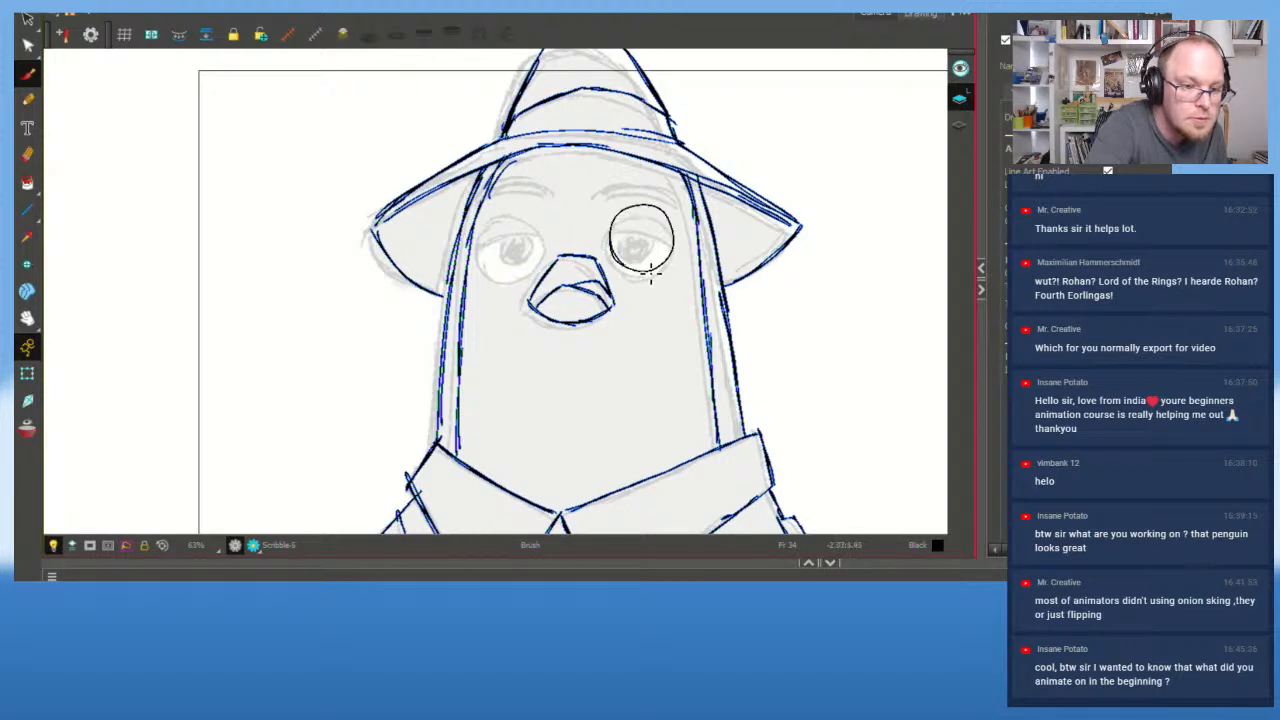
pyautogui.moveTo(648, 209); pyautogui.dragTo(649, 207)
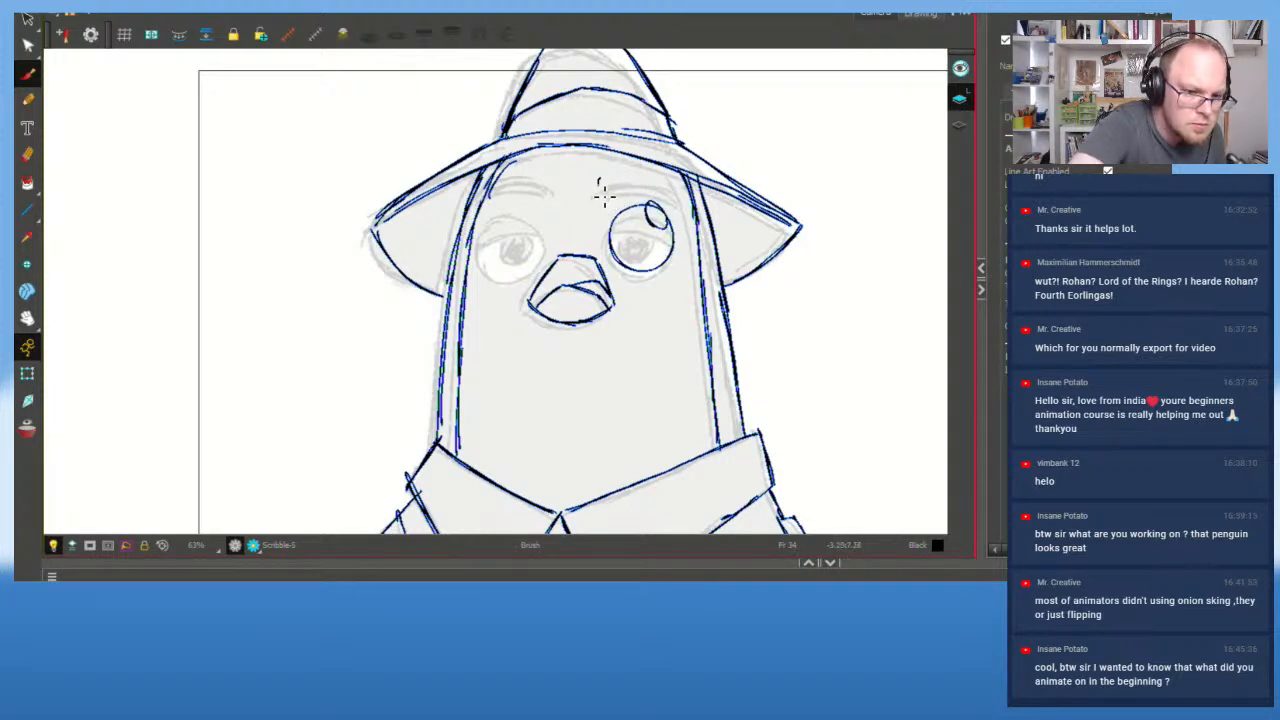
# Step: Try right eyebrow and left-eye strokes, undoing them, and save the scene
pyautogui.moveTo(604, 197)
pyautogui.mouseDown()
pyautogui.moveTo(669, 203)
pyautogui.moveTo(637, 190)
pyautogui.moveTo(606, 200)
pyautogui.moveTo(626, 210)
pyautogui.moveTo(665, 198)
pyautogui.mouseUp()
pyautogui.hotkey('ctrl', 'z')
pyautogui.hotkey('ctrl', 'z')
pyautogui.moveTo(630, 200)
pyautogui.mouseDown()
pyautogui.moveTo(675, 199)
pyautogui.moveTo(604, 185)
pyautogui.moveTo(677, 189)
pyautogui.mouseUp()
pyautogui.hotkey('ctrl', 'z')
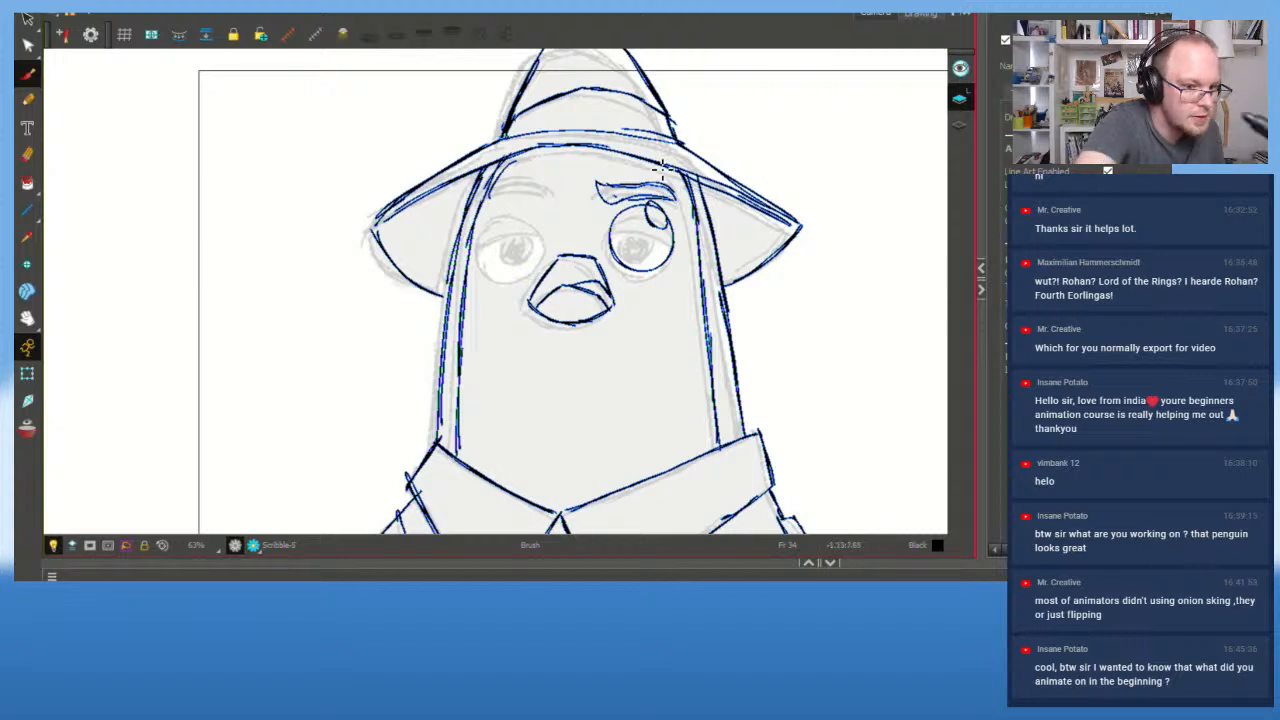
pyautogui.hotkey('ctrl', 's')
pyautogui.moveTo(498, 217)
pyautogui.mouseDown()
pyautogui.moveTo(517, 277)
pyautogui.moveTo(531, 271)
pyautogui.moveTo(507, 282)
pyautogui.moveTo(546, 258)
pyautogui.moveTo(484, 258)
pyautogui.moveTo(518, 214)
pyautogui.moveTo(540, 225)
pyautogui.moveTo(558, 187)
pyautogui.moveTo(508, 180)
pyautogui.moveTo(488, 198)
pyautogui.moveTo(547, 201)
pyautogui.mouseUp()
pyautogui.hotkey('ctrl', 'z')
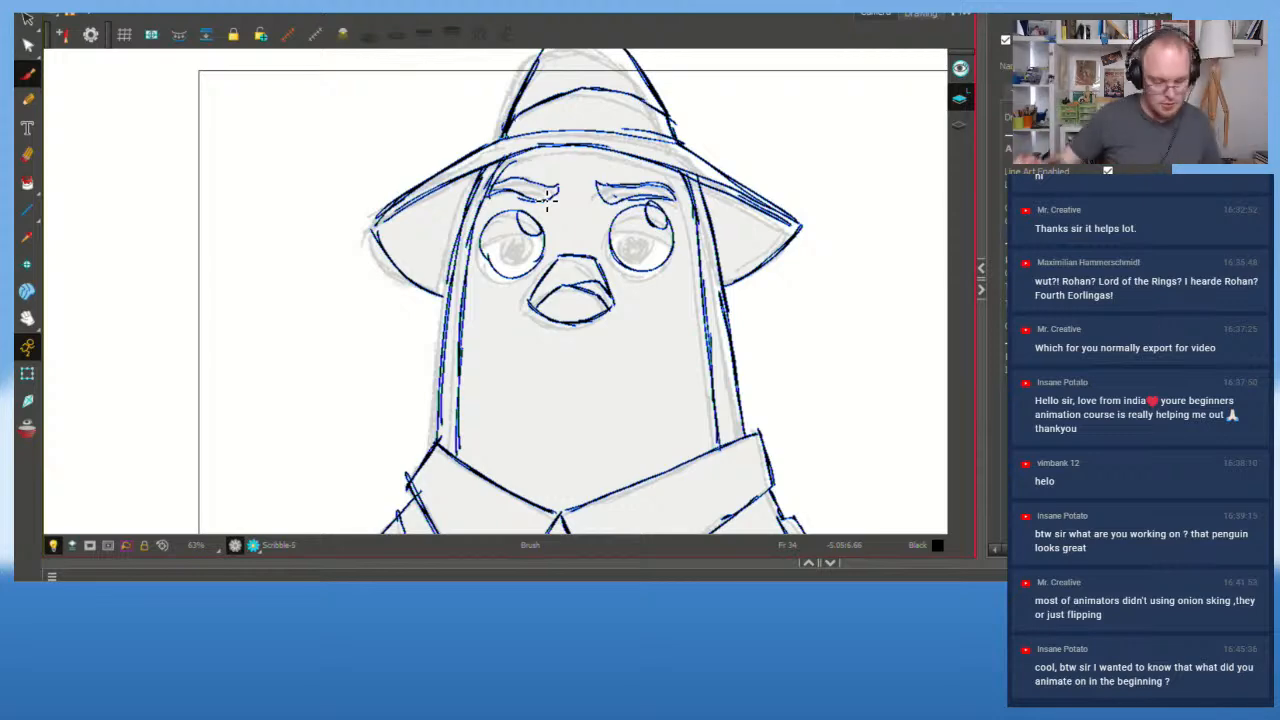
# Step: Flip between the frowning drawing and its raised-brow neighbour to compare eyebrows
pyautogui.press('f')
pyautogui.press('g')
pyautogui.press('f')
pyautogui.press('g')
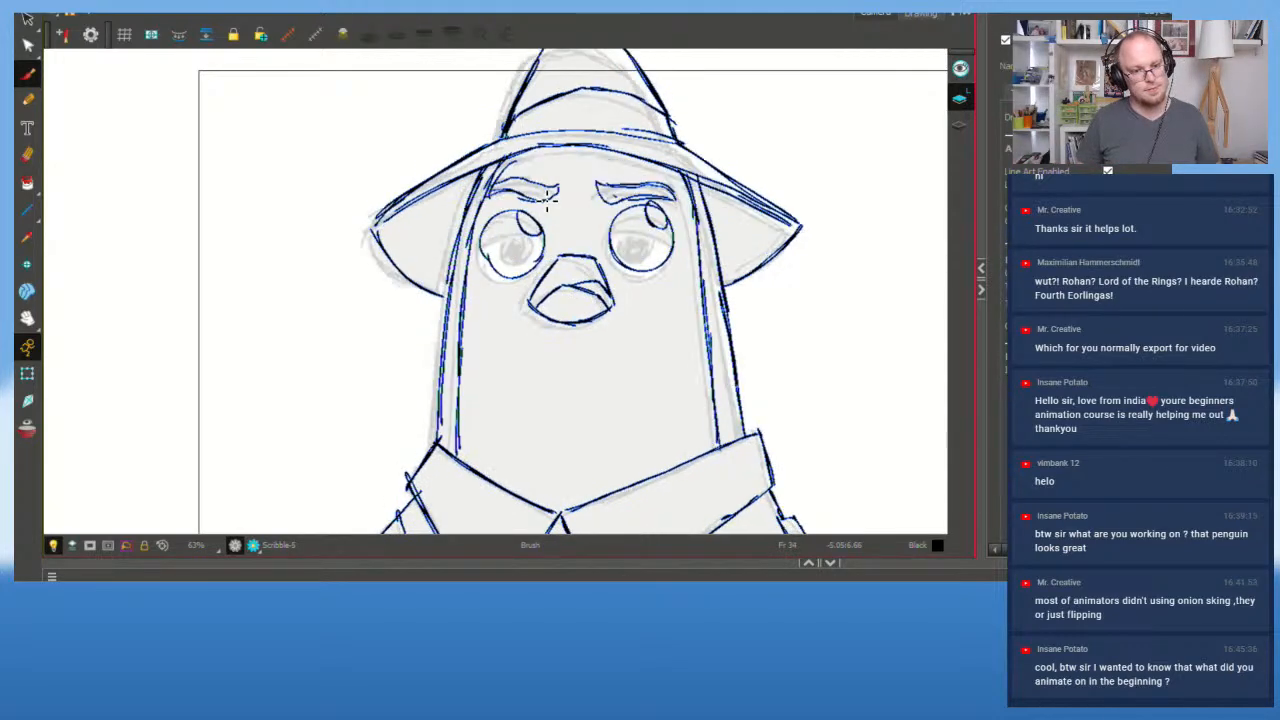
pyautogui.press('f')
pyautogui.press('g')
pyautogui.press('f')
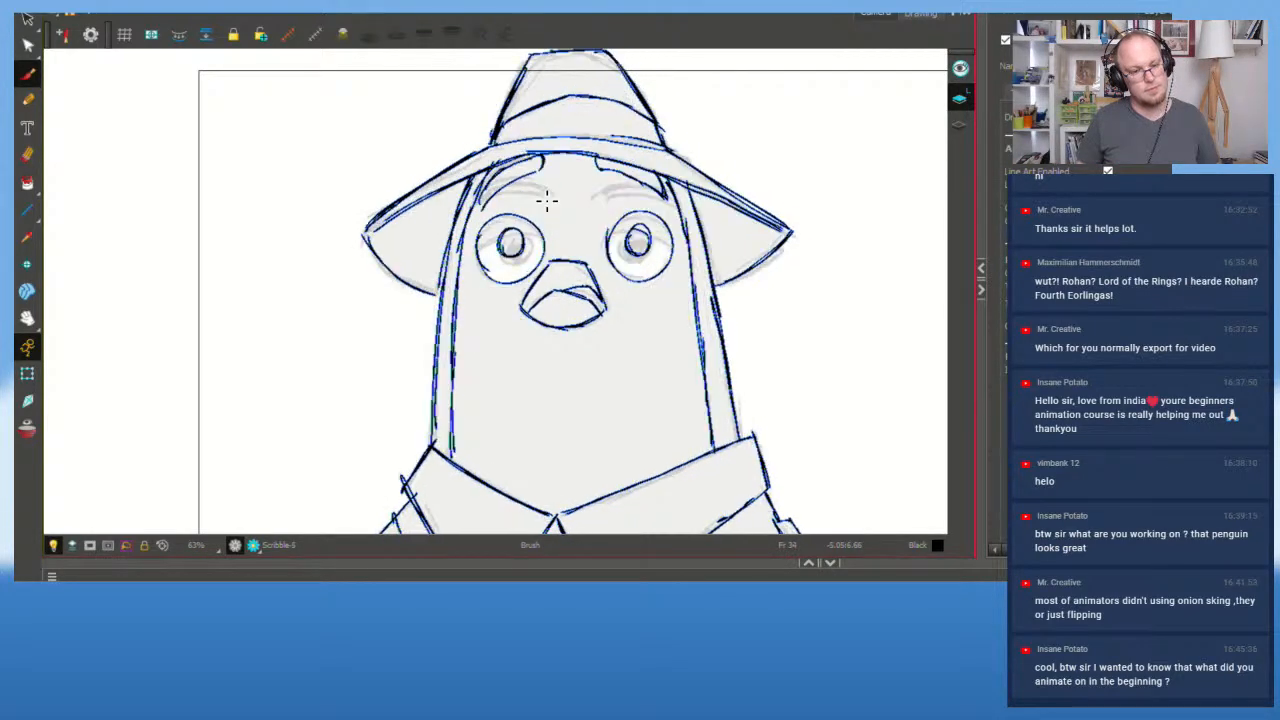
pyautogui.press('g')
# Step: Toggle onion skin and flip between neighbouring drawings to compare the eyes
pyautogui.hotkey('alt', 'o')
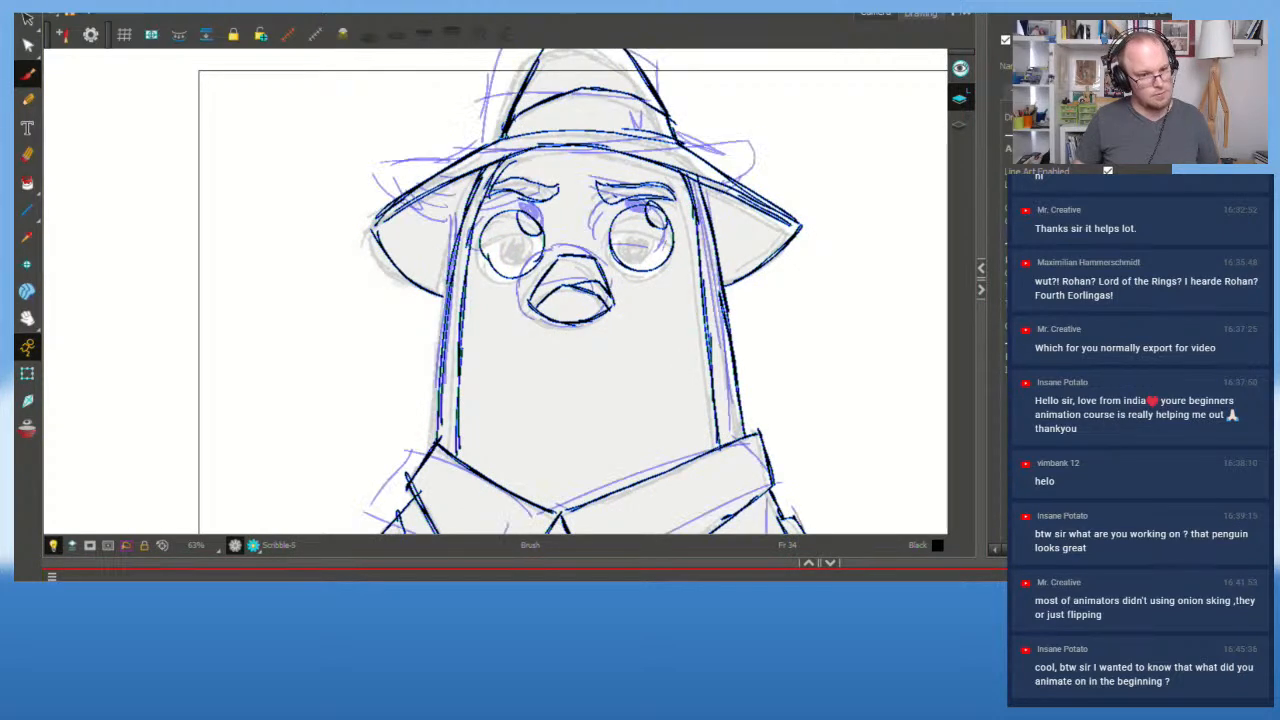
pyautogui.hotkey('alt', 'o')
pyautogui.press('f')
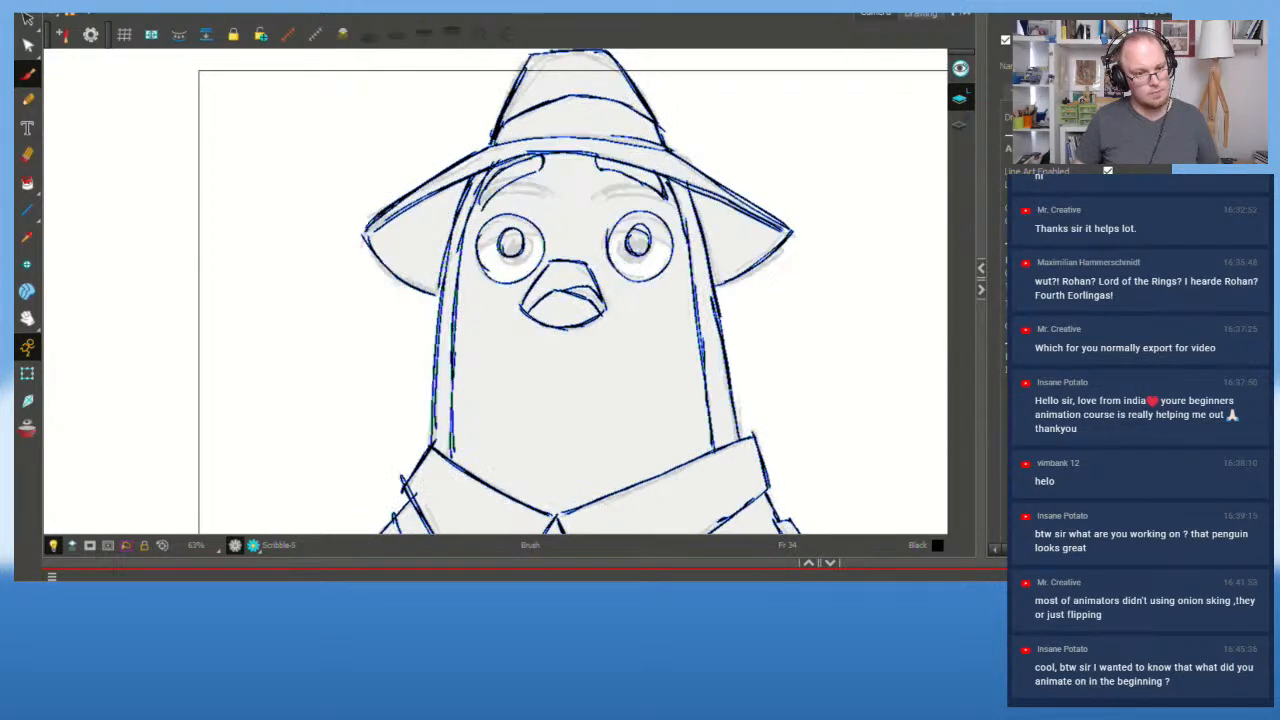
pyautogui.press('g')
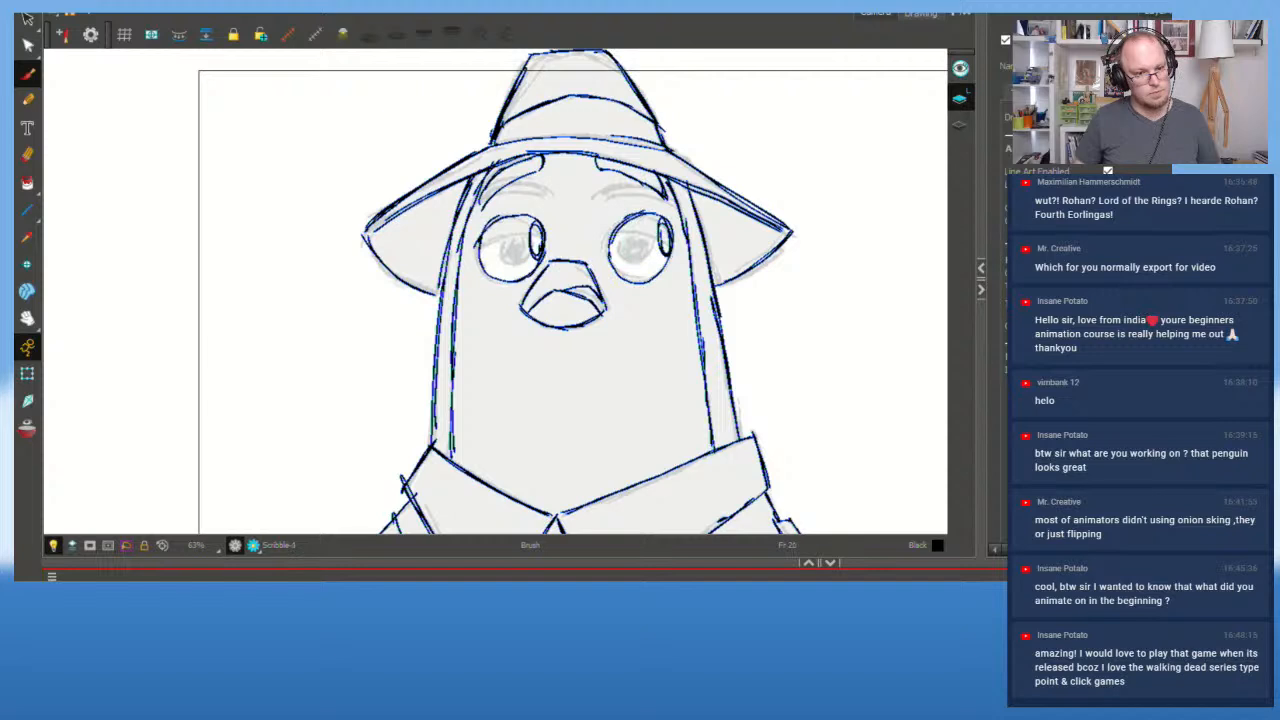
pyautogui.press('f')
pyautogui.press('g')
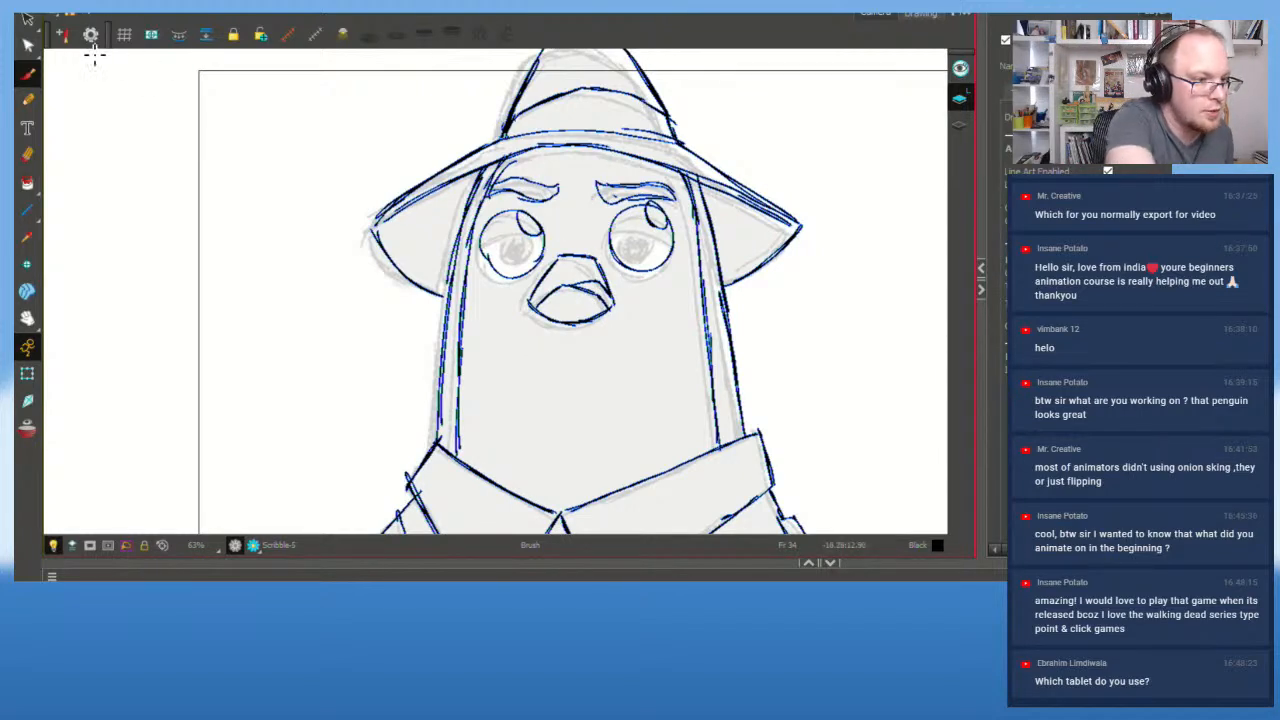
# Step: Delete the beak's inner mouth strokes and redraw a single mouth line inside the beak
pyautogui.hotkey('alt', 's')
pyautogui.moveTo(557, 295); pyautogui.dragTo(594, 280)
pyautogui.press('Delete')
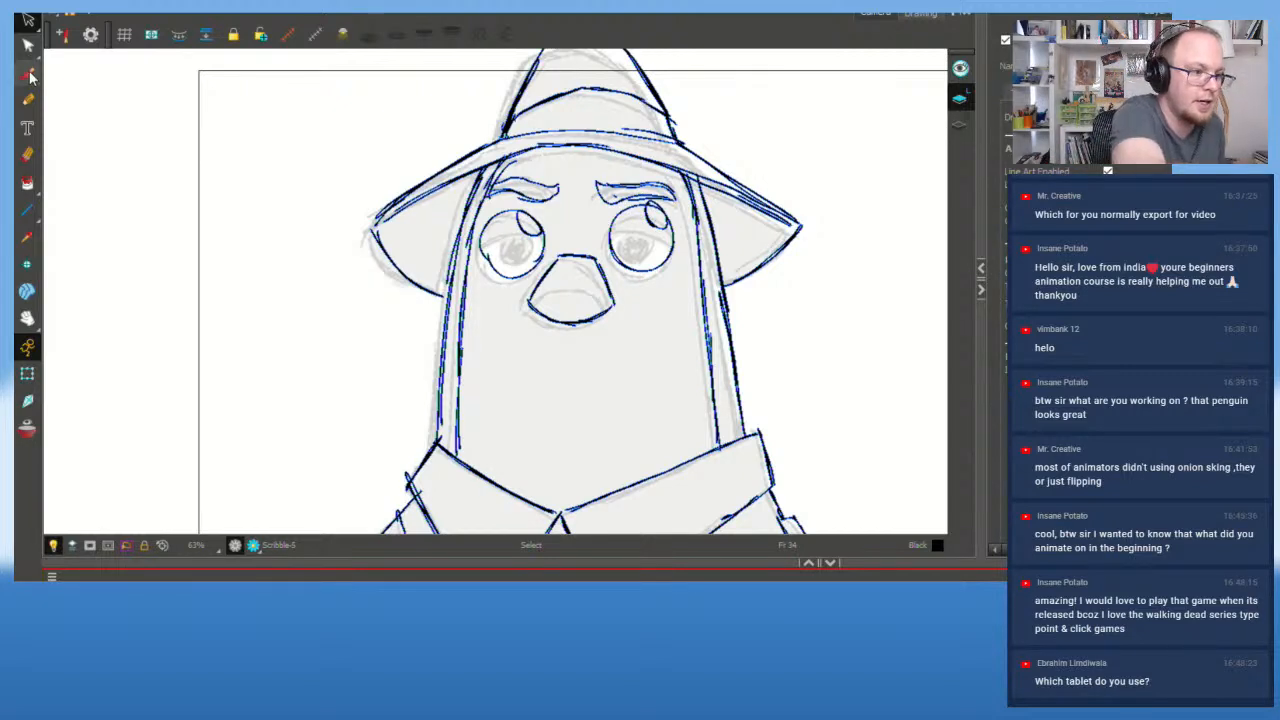
pyautogui.hotkey('alt', 'b')
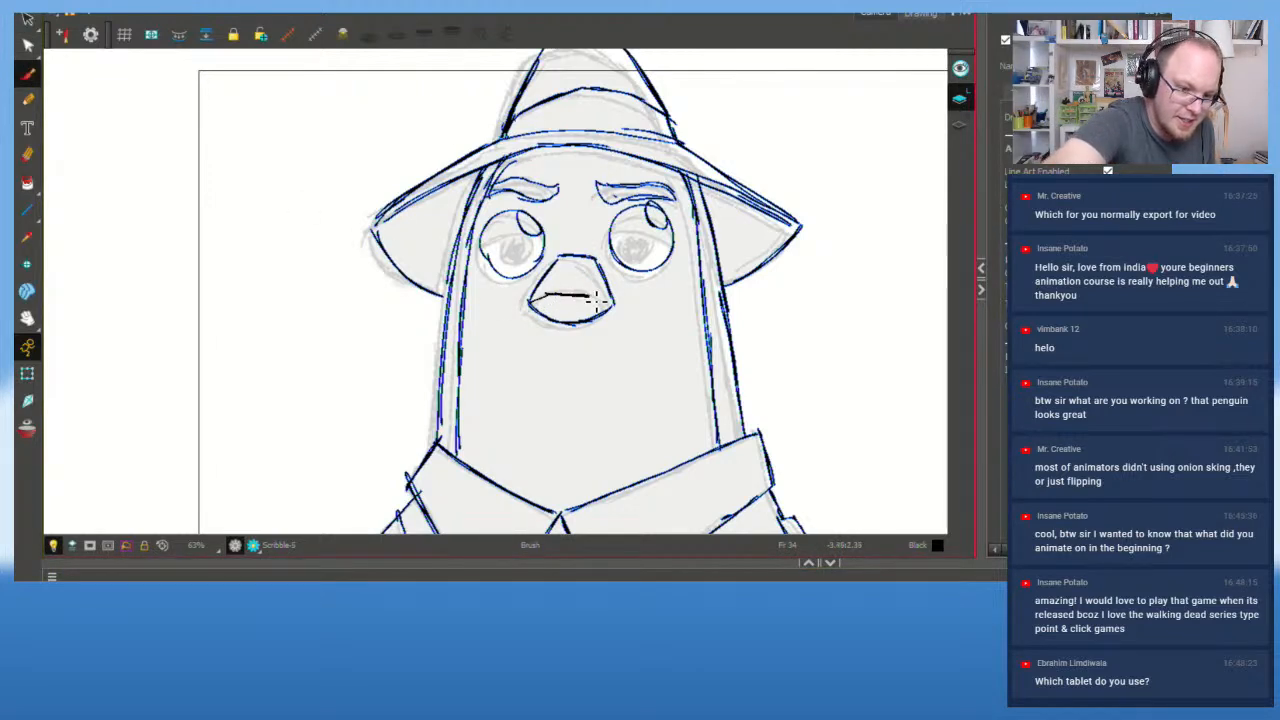
pyautogui.hotkey('ctrl', 'z')
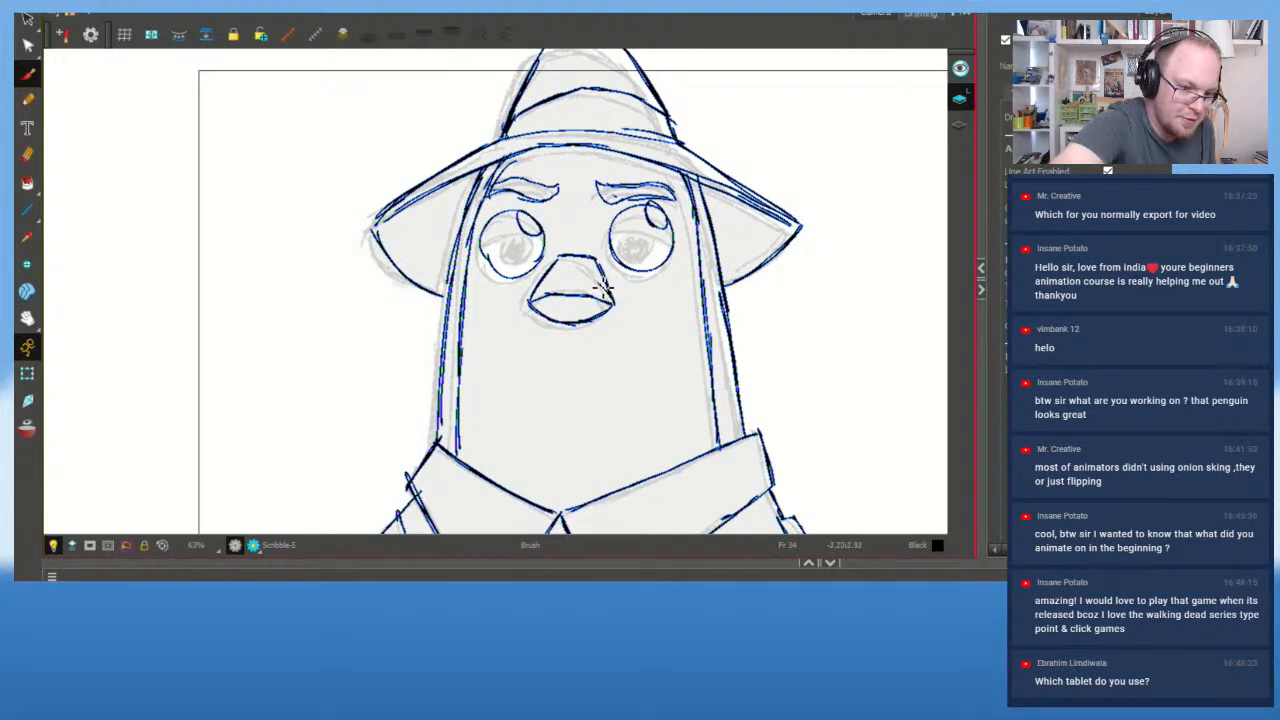
pyautogui.moveTo(574, 288)
pyautogui.mouseDown()
pyautogui.moveTo(547, 297)
pyautogui.moveTo(578, 284)
pyautogui.moveTo(610, 293)
pyautogui.mouseUp()
pyautogui.hotkey('ctrl', 'z')
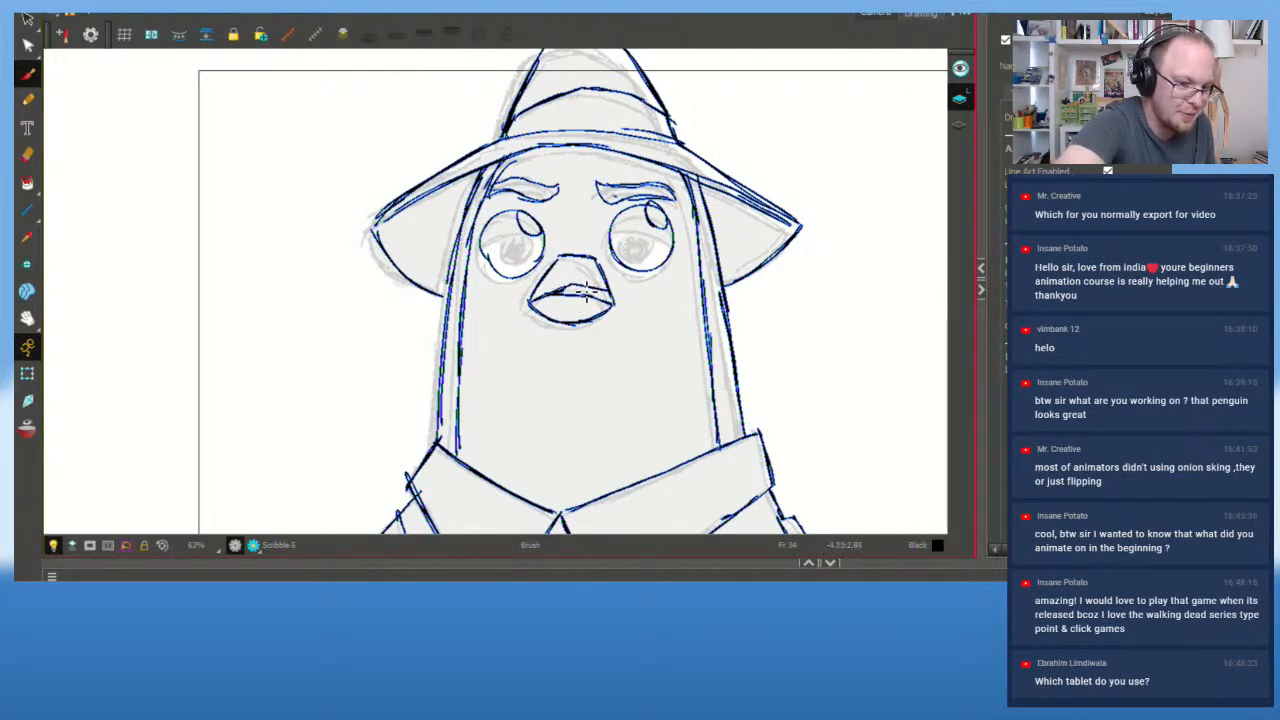
pyautogui.hotkey('ctrl', 'z')
pyautogui.hotkey('ctrl', 'z')
pyautogui.moveTo(530, 303)
pyautogui.mouseDown()
pyautogui.moveTo(595, 281)
pyautogui.moveTo(607, 307)
pyautogui.mouseUp()
pyautogui.hotkey('ctrl', 'z')
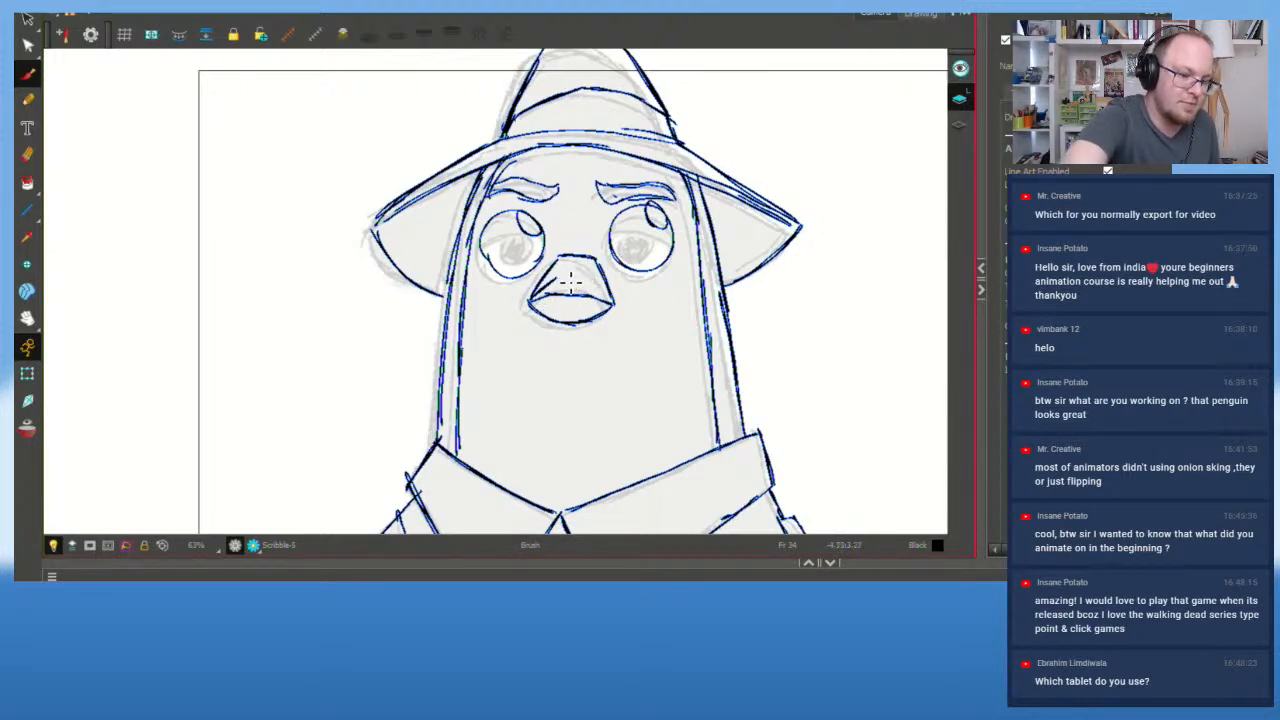
pyautogui.moveTo(571, 283)
pyautogui.mouseDown()
pyautogui.moveTo(594, 281)
pyautogui.moveTo(612, 304)
pyautogui.mouseUp()
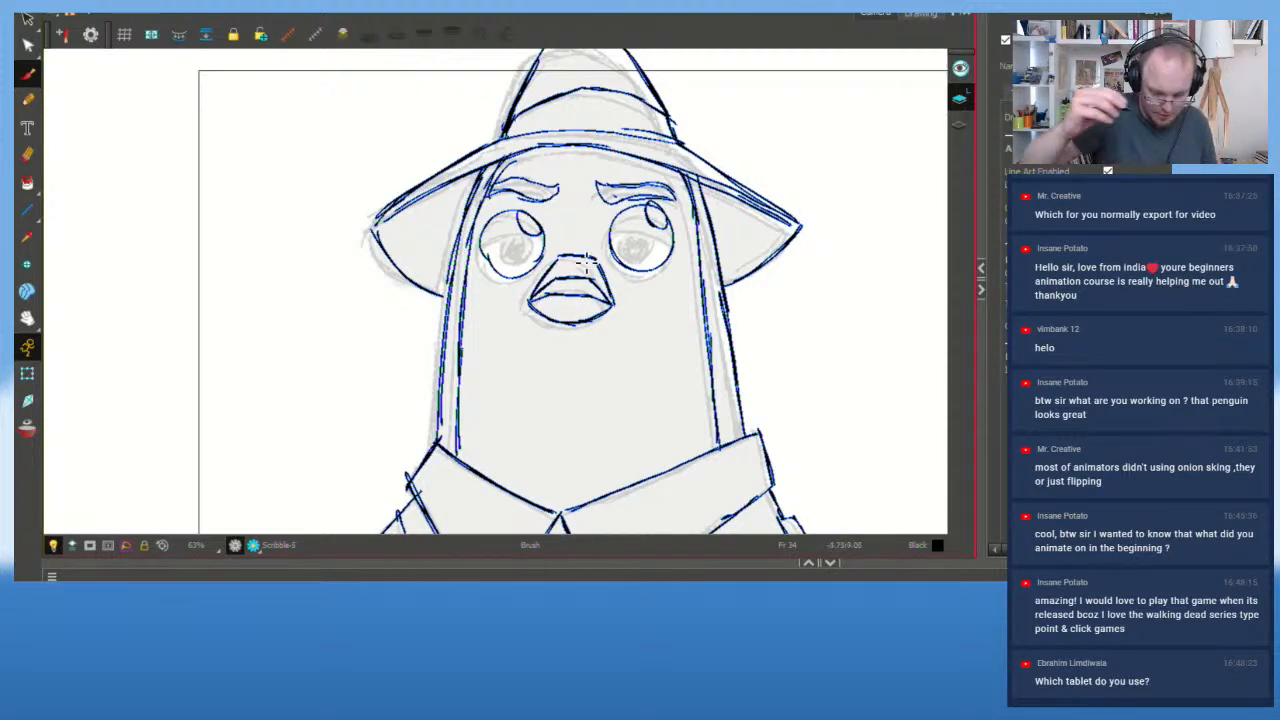
# Step: Flip between the current and neighbouring drawing several times to compare the linework
pyautogui.press('f')
pyautogui.press('g')
pyautogui.press('f')
pyautogui.press('g')
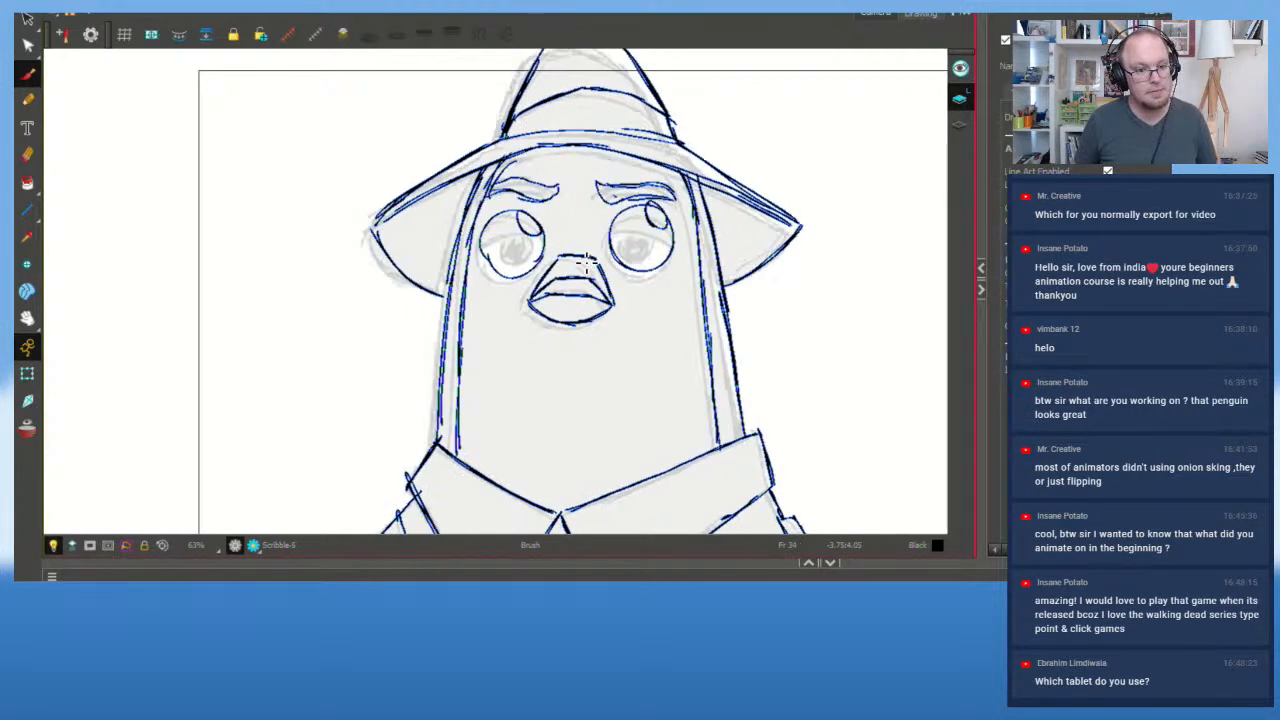
pyautogui.press('f')
pyautogui.press('g')
pyautogui.press('f')
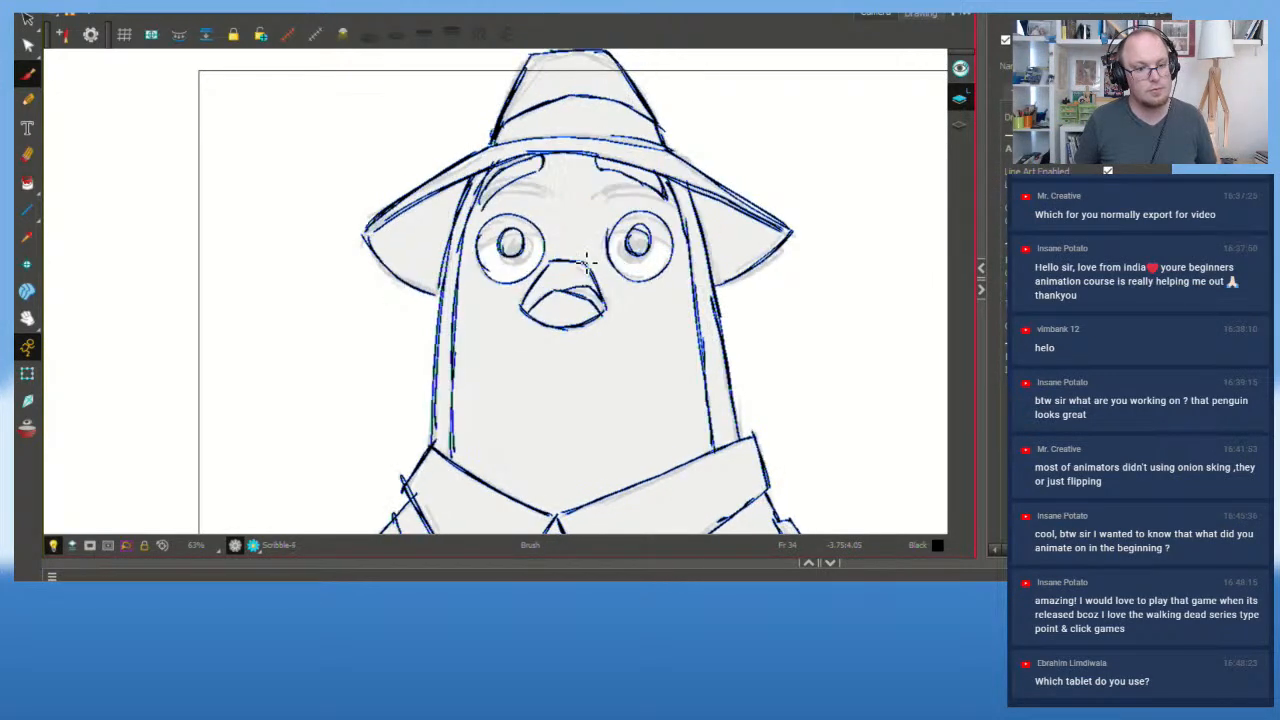
pyautogui.press('g')
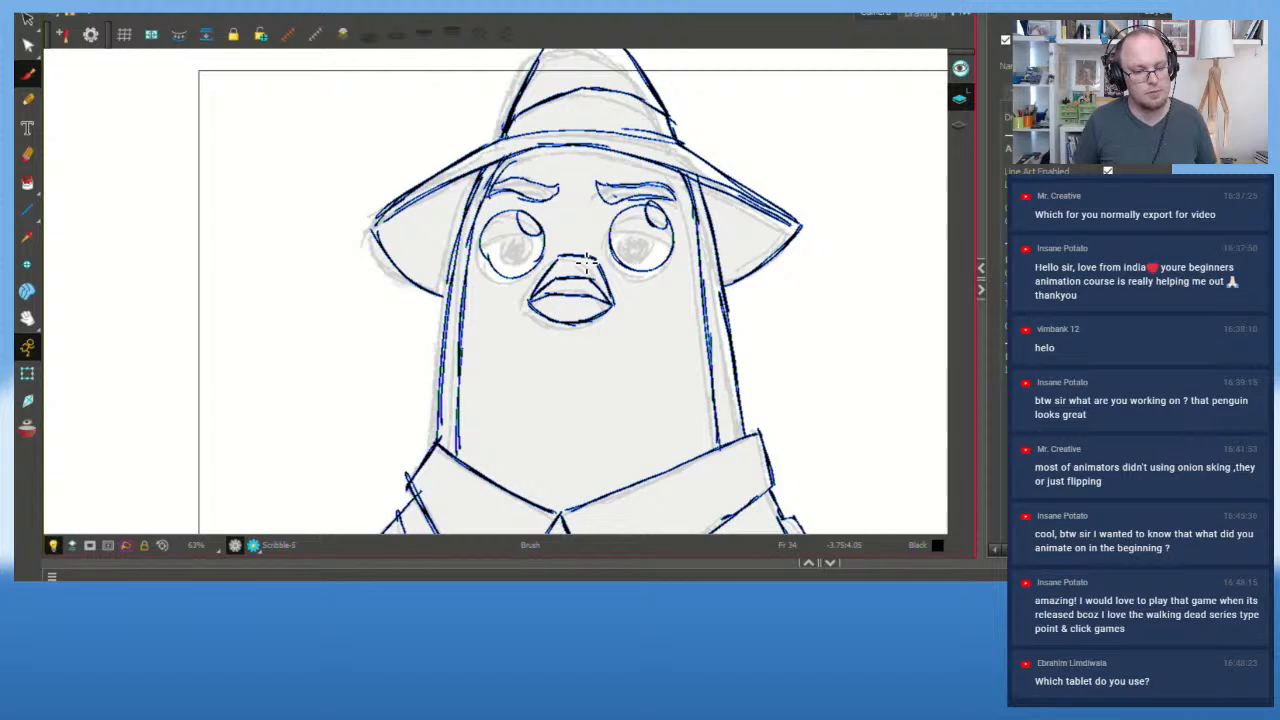
pyautogui.press('f')
pyautogui.press('g')
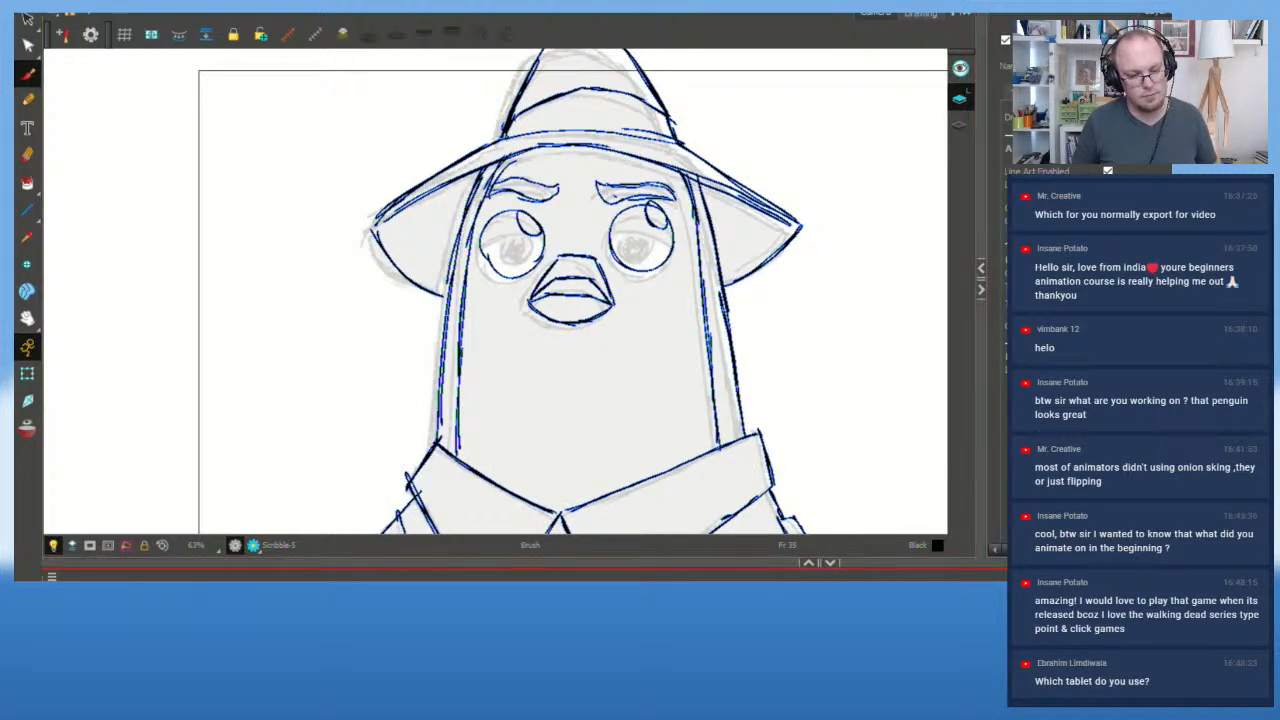
# Step: Zoom out, review other frames' pigeon drawings, then select every stroke on frame 39
pyautogui.press('1')
pyautogui.press('1')
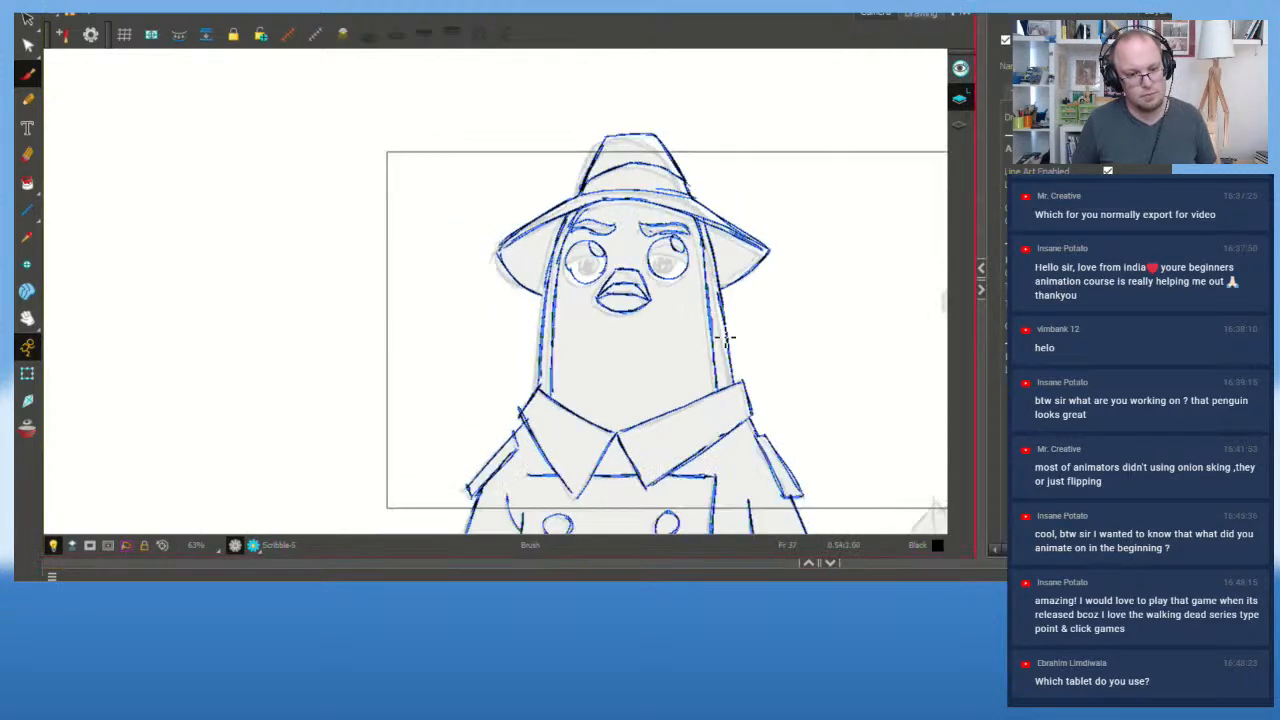
pyautogui.press('g')
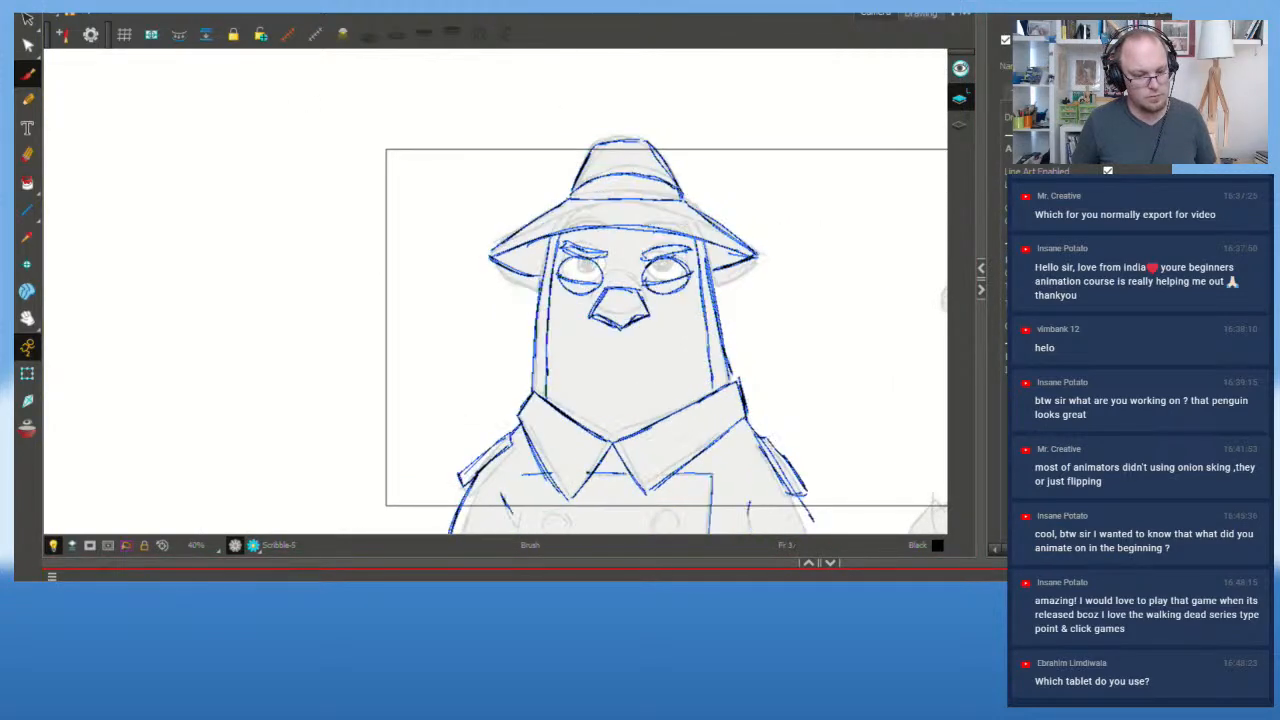
pyautogui.click(60, 580)
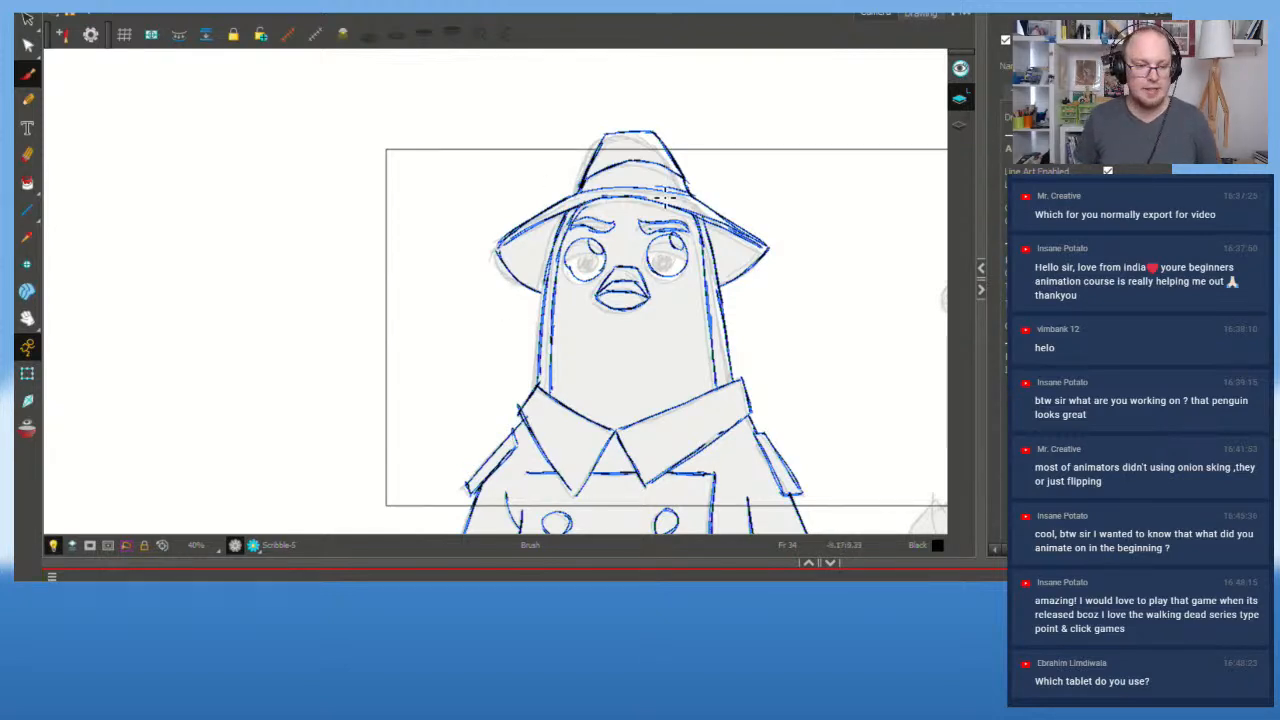
pyautogui.press('2')
pyautogui.press('2')
pyautogui.press('1')
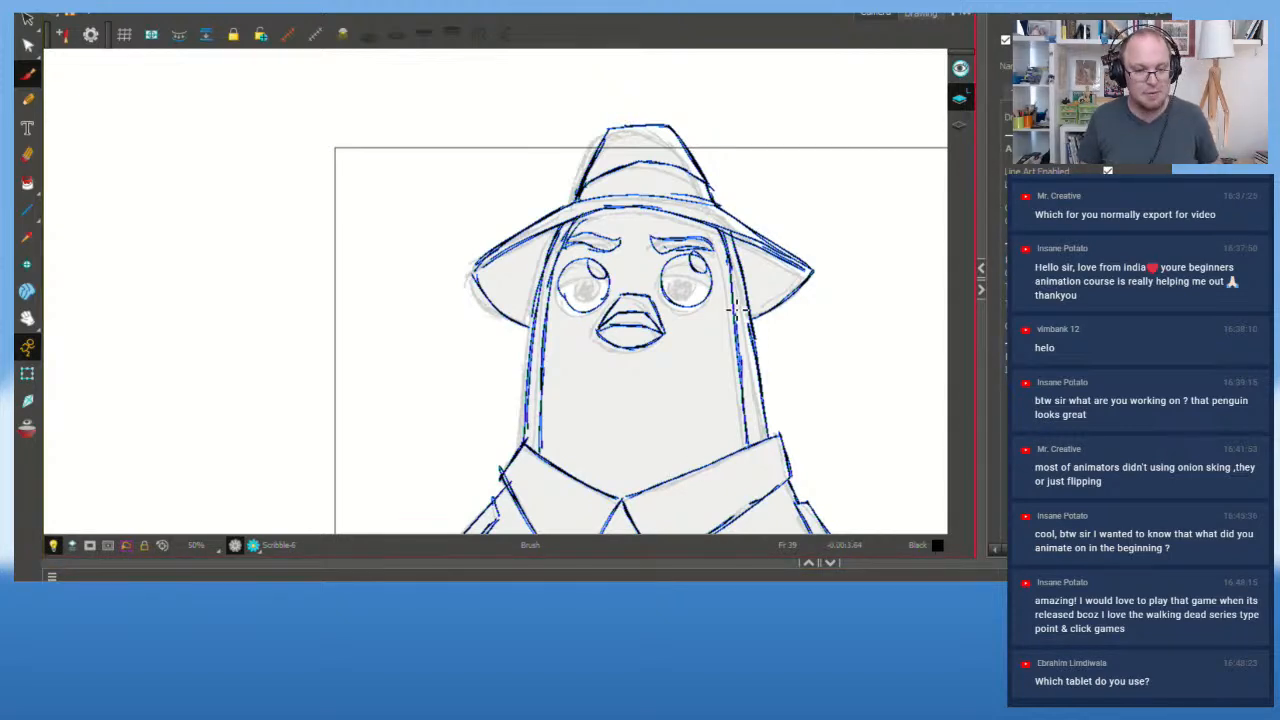
pyautogui.hotkey('ctrl', 'a')
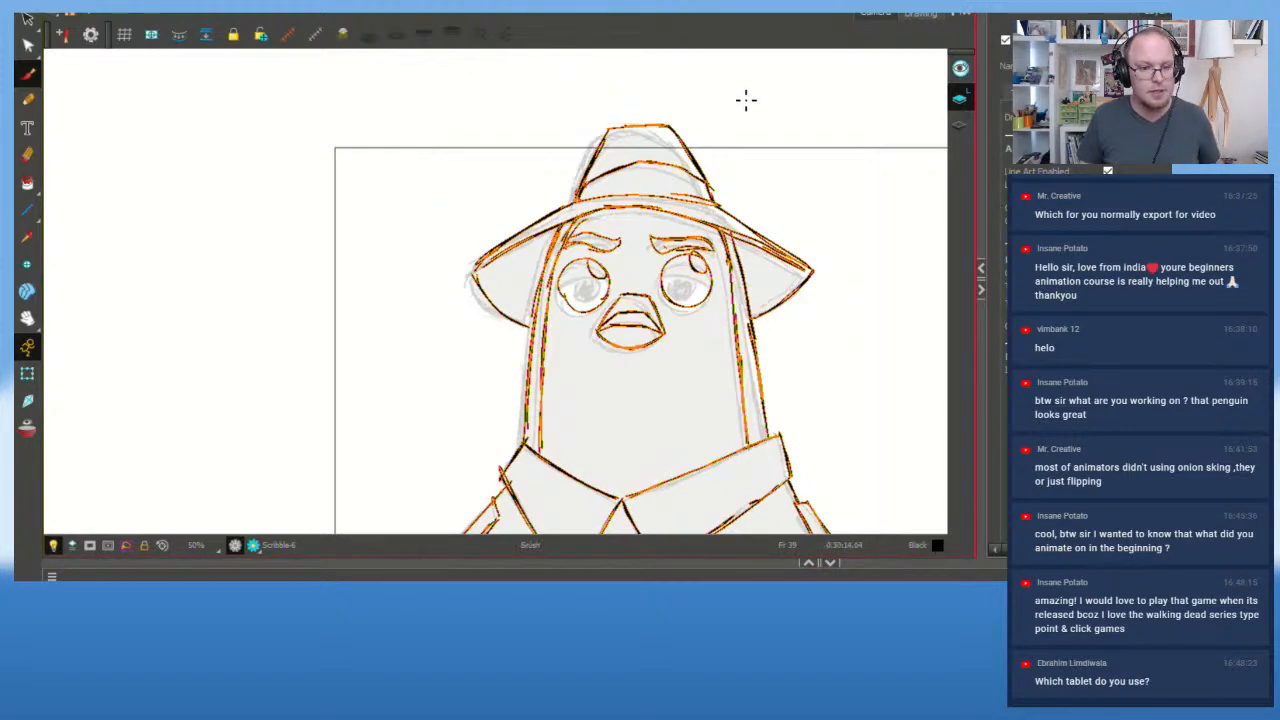
# Step: Skew the pigeon's top leftward and delete the old eye and eyebrow strokes
pyautogui.moveTo(738, 123); pyautogui.dragTo(719, 125)
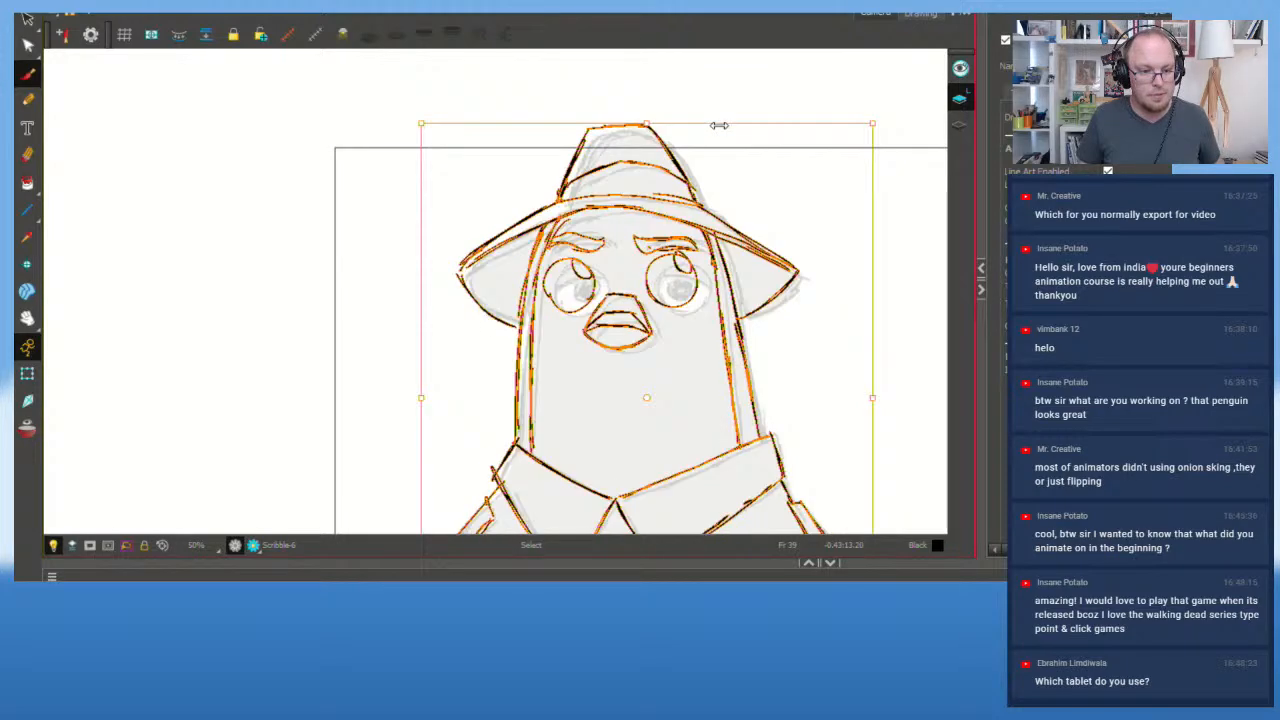
pyautogui.hotkey('alt', 'b')
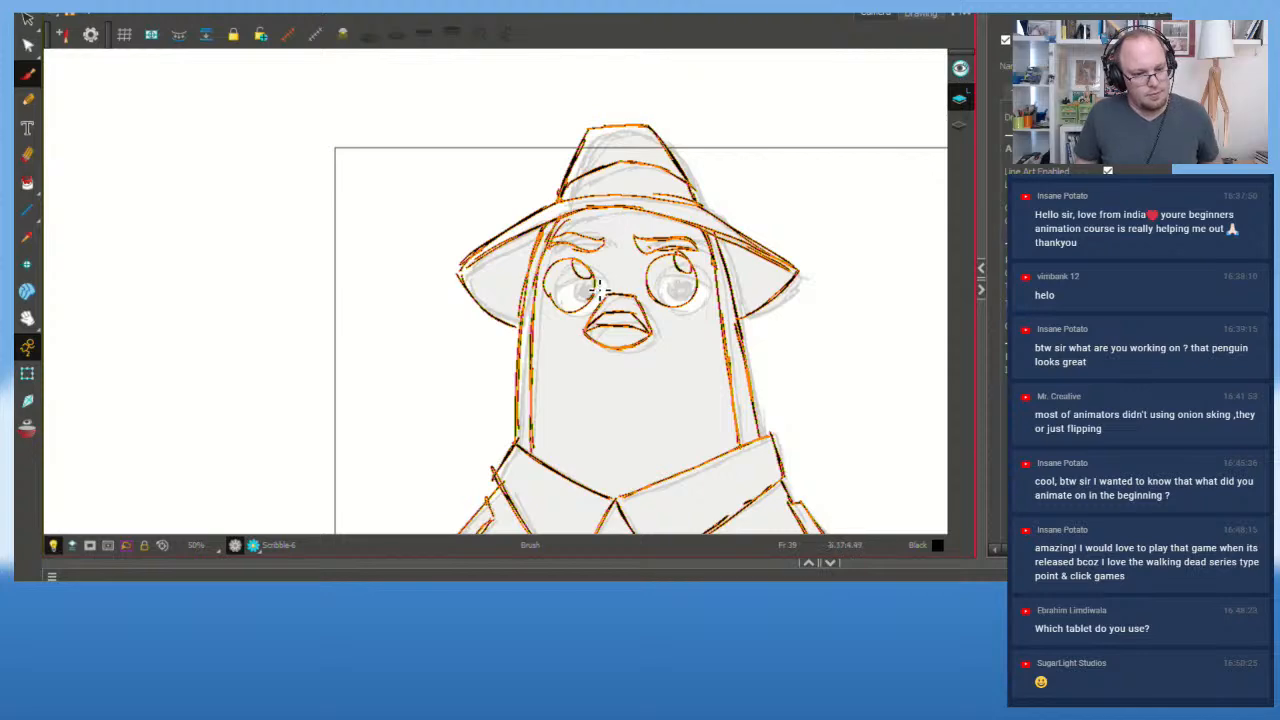
pyautogui.scroll(2, 598, 290)
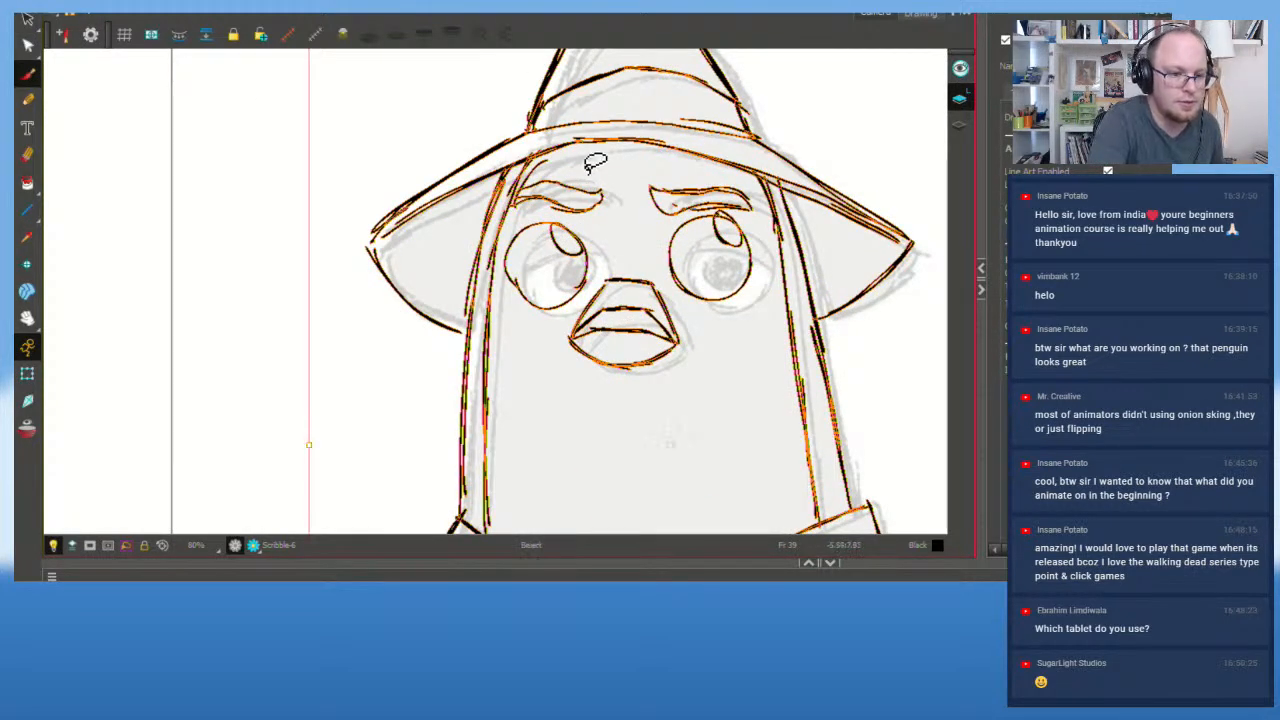
pyautogui.moveTo(590, 170)
pyautogui.mouseDown()
pyautogui.moveTo(590, 252)
pyautogui.moveTo(588, 175)
pyautogui.mouseUp()
pyautogui.press('Delete')
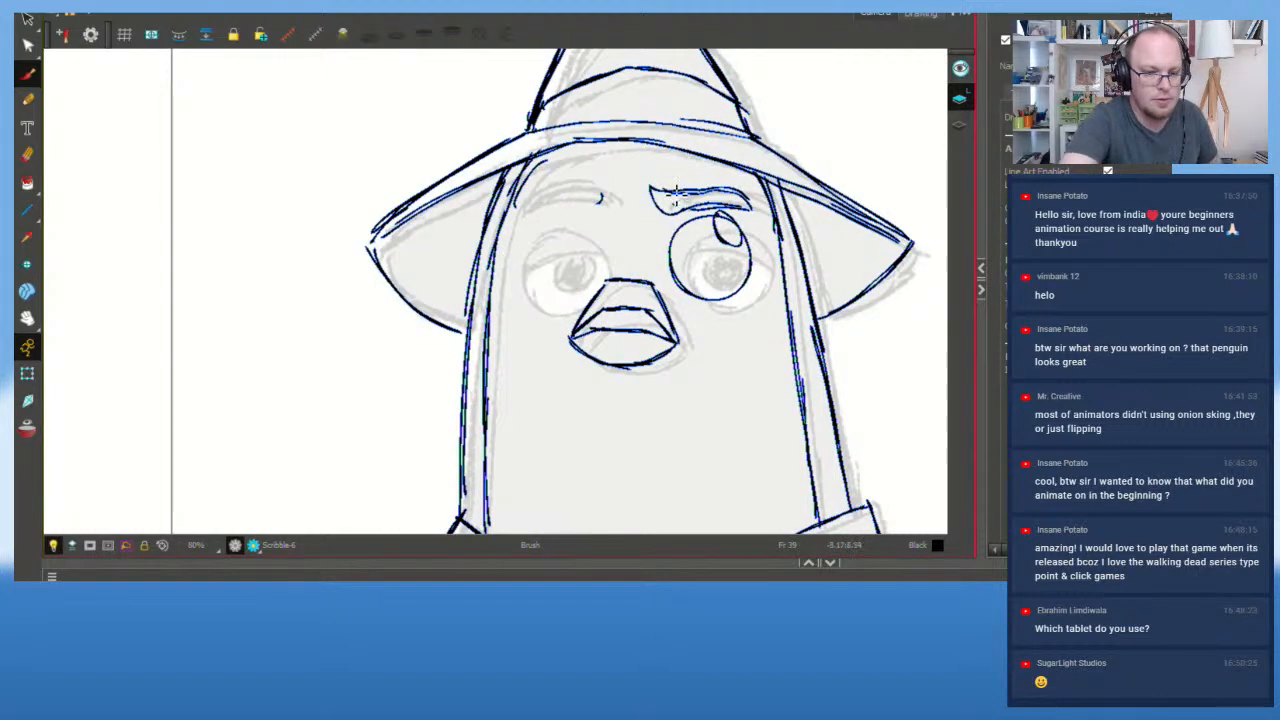
pyautogui.moveTo(676, 192)
pyautogui.mouseDown()
pyautogui.moveTo(737, 249)
pyautogui.moveTo(680, 168)
pyautogui.mouseUp()
pyautogui.press('Delete')
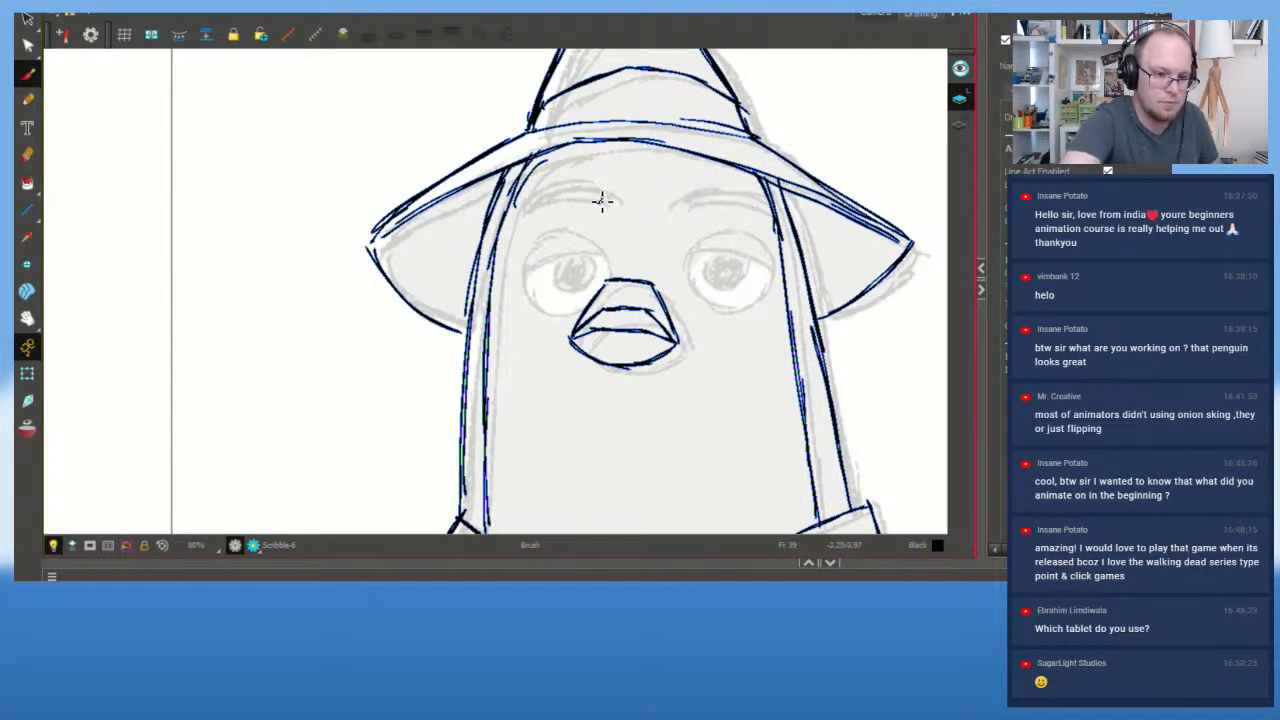
pyautogui.moveTo(601, 201)
pyautogui.mouseDown()
pyautogui.moveTo(591, 186)
pyautogui.moveTo(607, 169)
pyautogui.mouseUp()
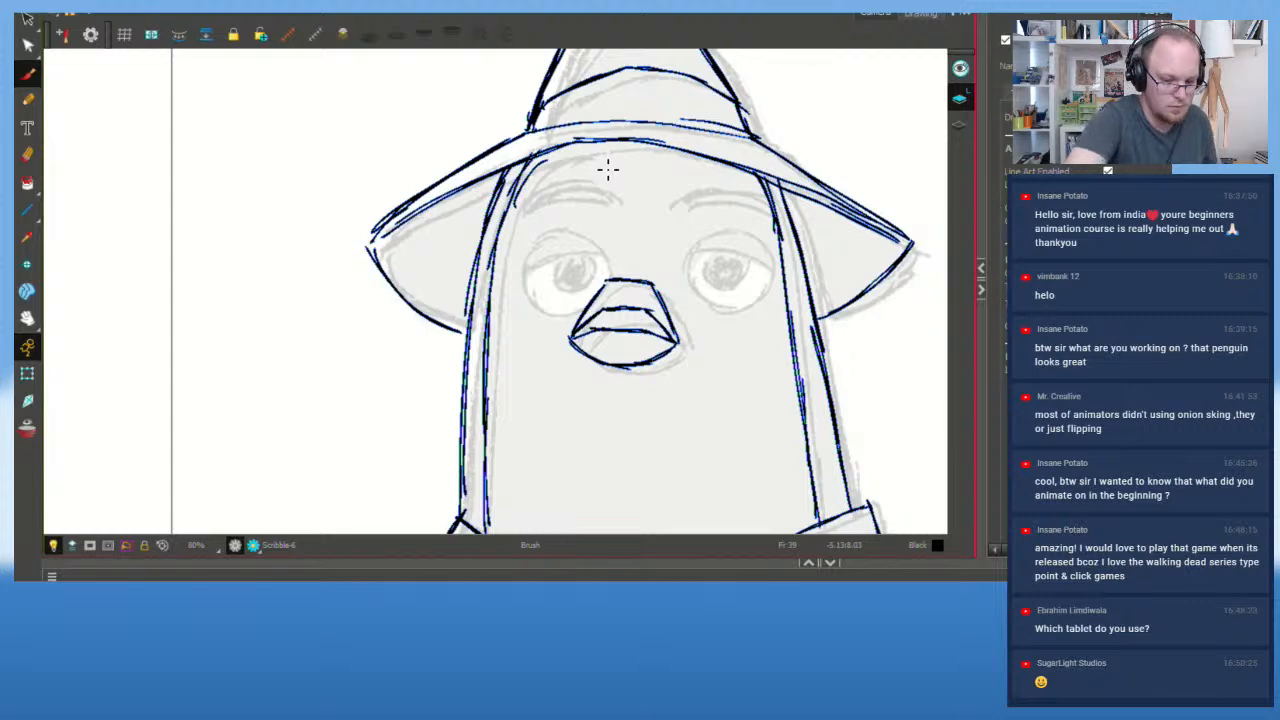
# Step: Redraw the left eye outline and brow, discarding the trial right-eye and right-brow strokes
pyautogui.press(',')
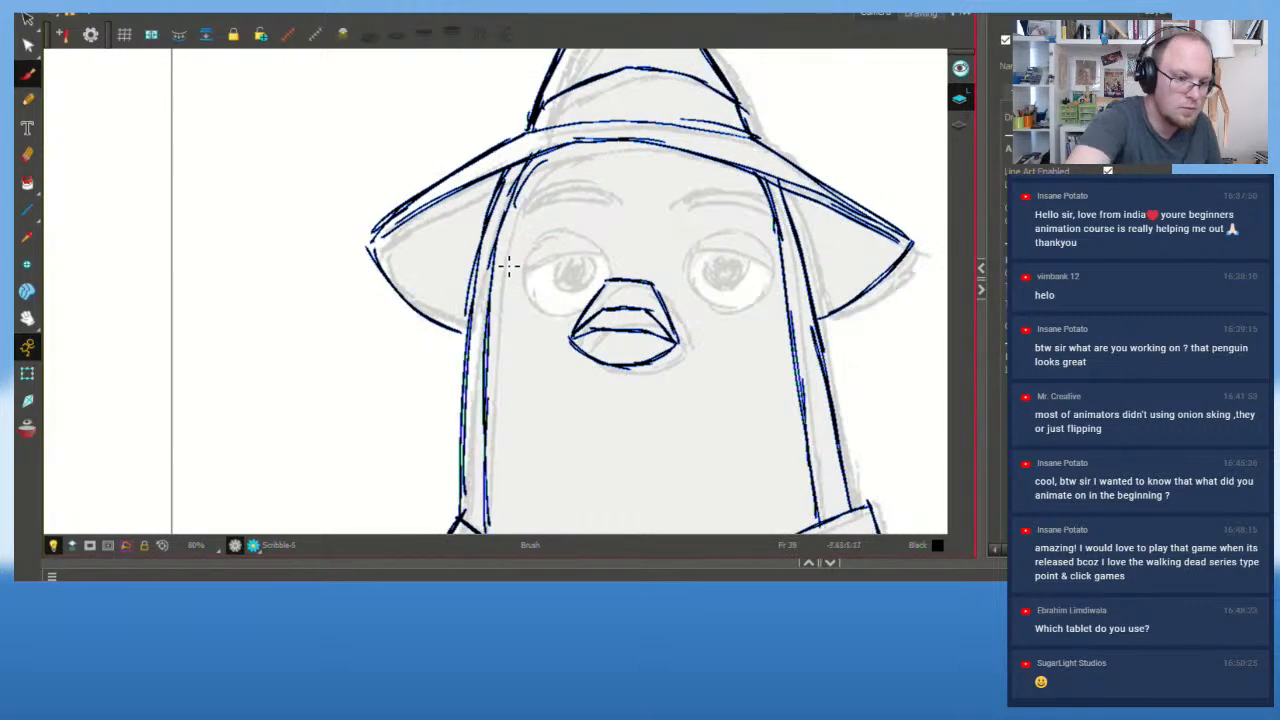
pyautogui.press('.')
pyautogui.moveTo(590, 280)
pyautogui.mouseDown()
pyautogui.moveTo(600, 295)
pyautogui.moveTo(530, 227)
pyautogui.moveTo(524, 236)
pyautogui.mouseUp()
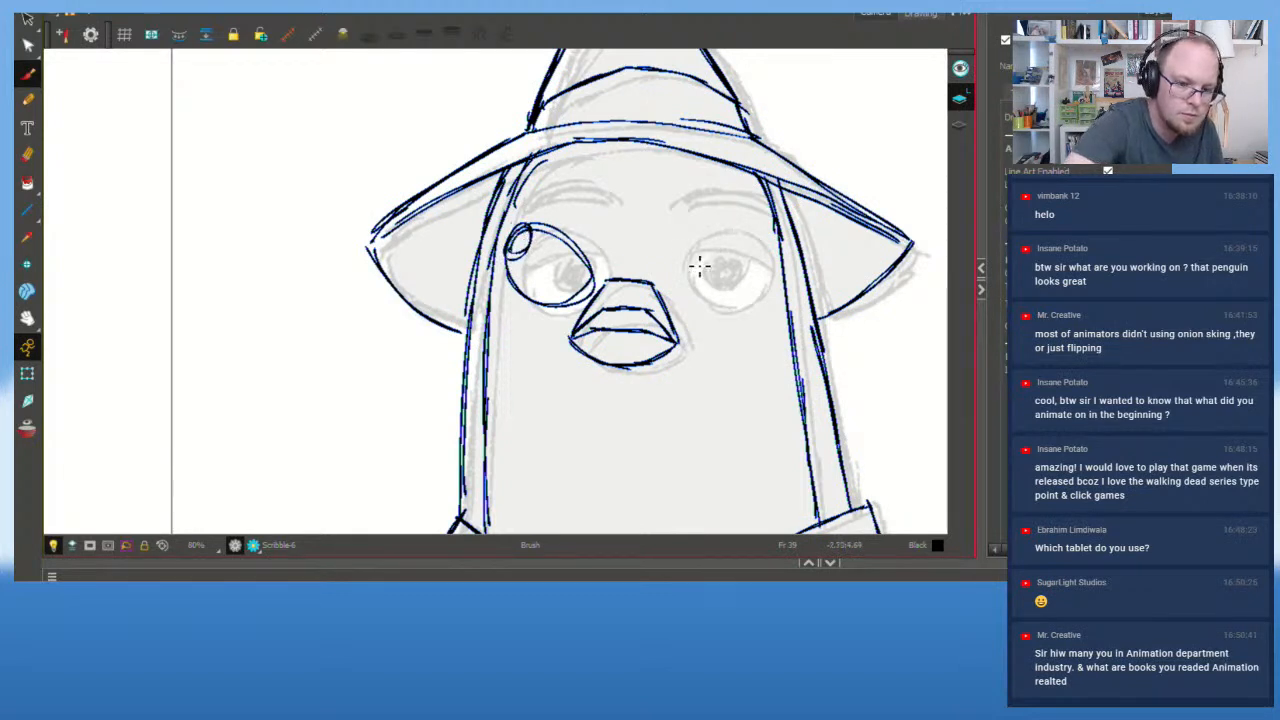
pyautogui.moveTo(690, 270)
pyautogui.mouseDown()
pyautogui.moveTo(743, 234)
pyautogui.moveTo(757, 272)
pyautogui.moveTo(702, 261)
pyautogui.moveTo(686, 277)
pyautogui.moveTo(686, 224)
pyautogui.moveTo(676, 232)
pyautogui.moveTo(677, 245)
pyautogui.moveTo(690, 222)
pyautogui.mouseUp()
pyautogui.hotkey('ctrl', 'z')
pyautogui.hotkey('ctrl', 'z')
pyautogui.moveTo(510, 208)
pyautogui.mouseDown()
pyautogui.moveTo(605, 222)
pyautogui.moveTo(534, 206)
pyautogui.moveTo(512, 222)
pyautogui.moveTo(556, 236)
pyautogui.mouseUp()
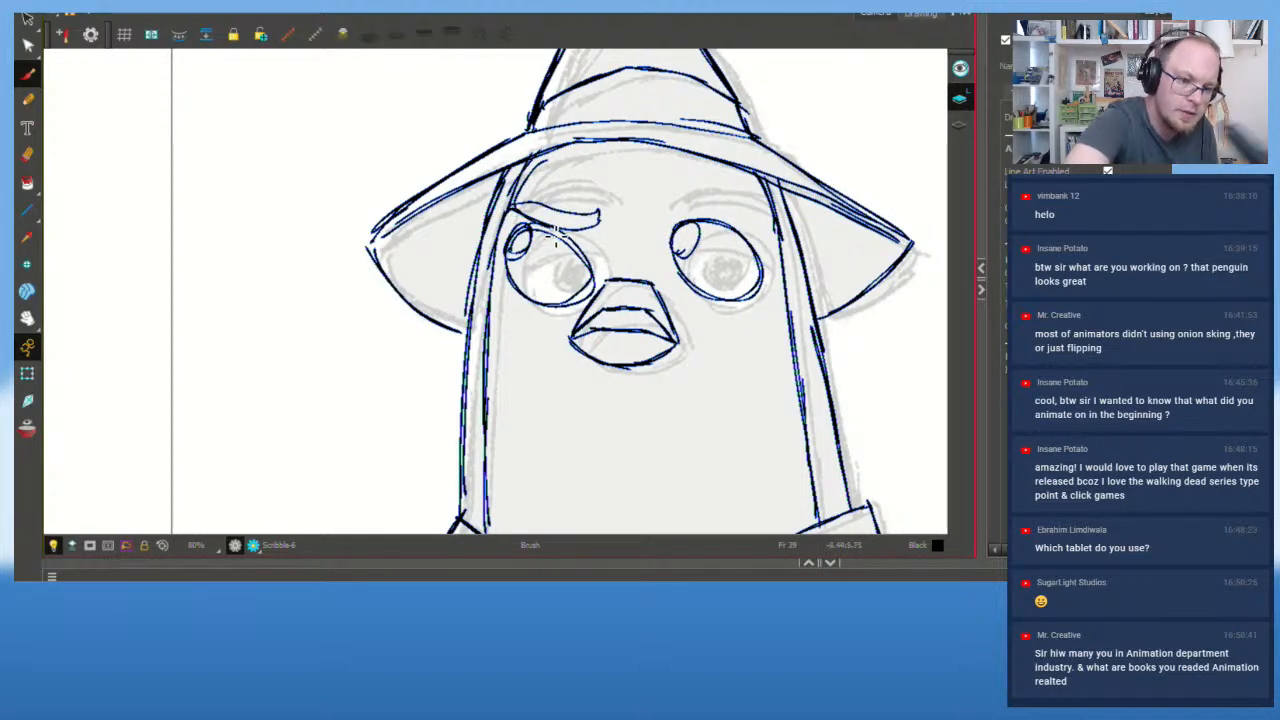
pyautogui.moveTo(657, 210)
pyautogui.mouseDown()
pyautogui.moveTo(715, 212)
pyautogui.moveTo(663, 220)
pyautogui.moveTo(692, 230)
pyautogui.moveTo(770, 218)
pyautogui.moveTo(657, 203)
pyautogui.mouseUp()
pyautogui.hotkey('ctrl', 'z')
pyautogui.hotkey('ctrl', 'z')
# Step: Compare frames 38 and 39, then replace the beak's middle stroke with a new brushed line
pyautogui.press(',')
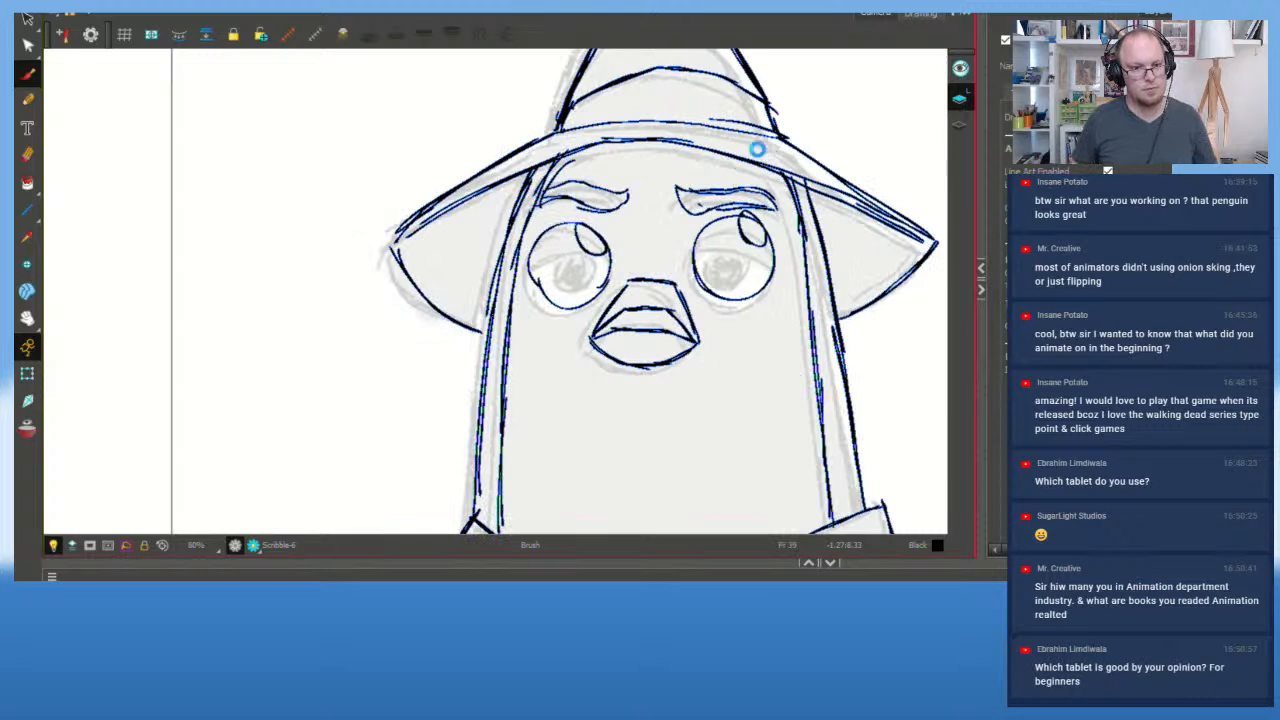
pyautogui.press('.')
pyautogui.press(',')
pyautogui.press('.')
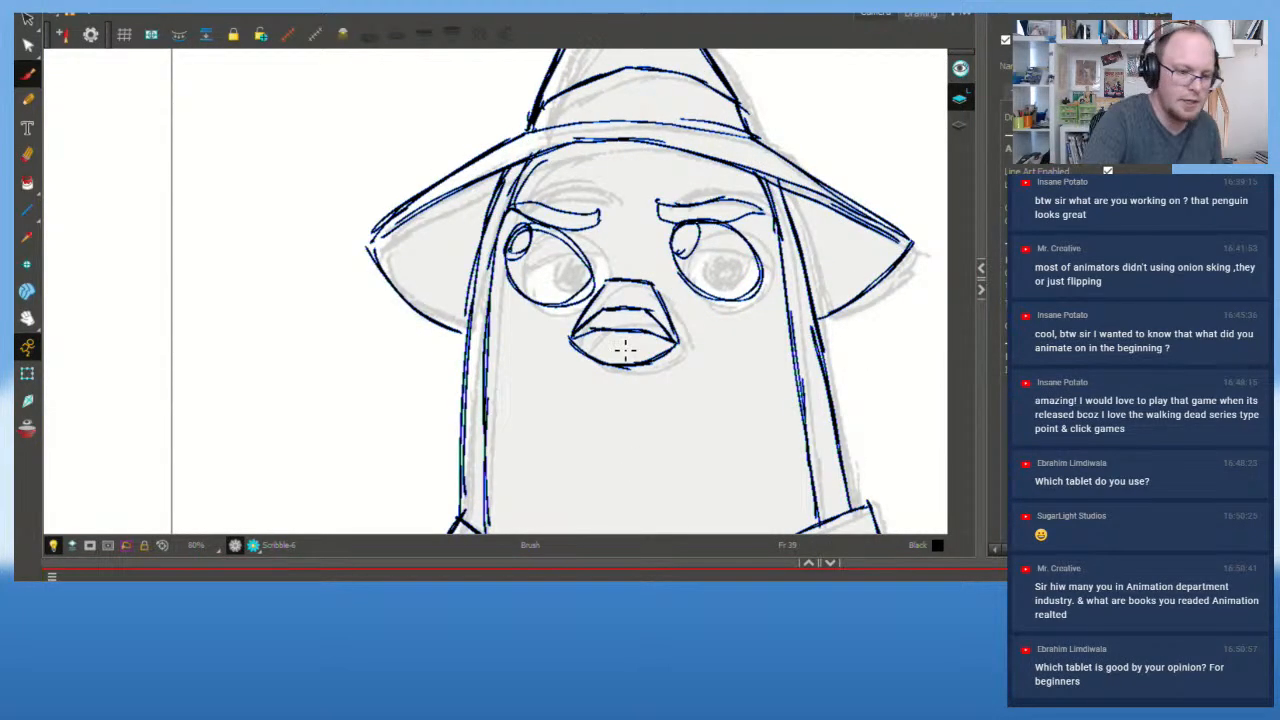
pyautogui.hotkey('alt', 's')
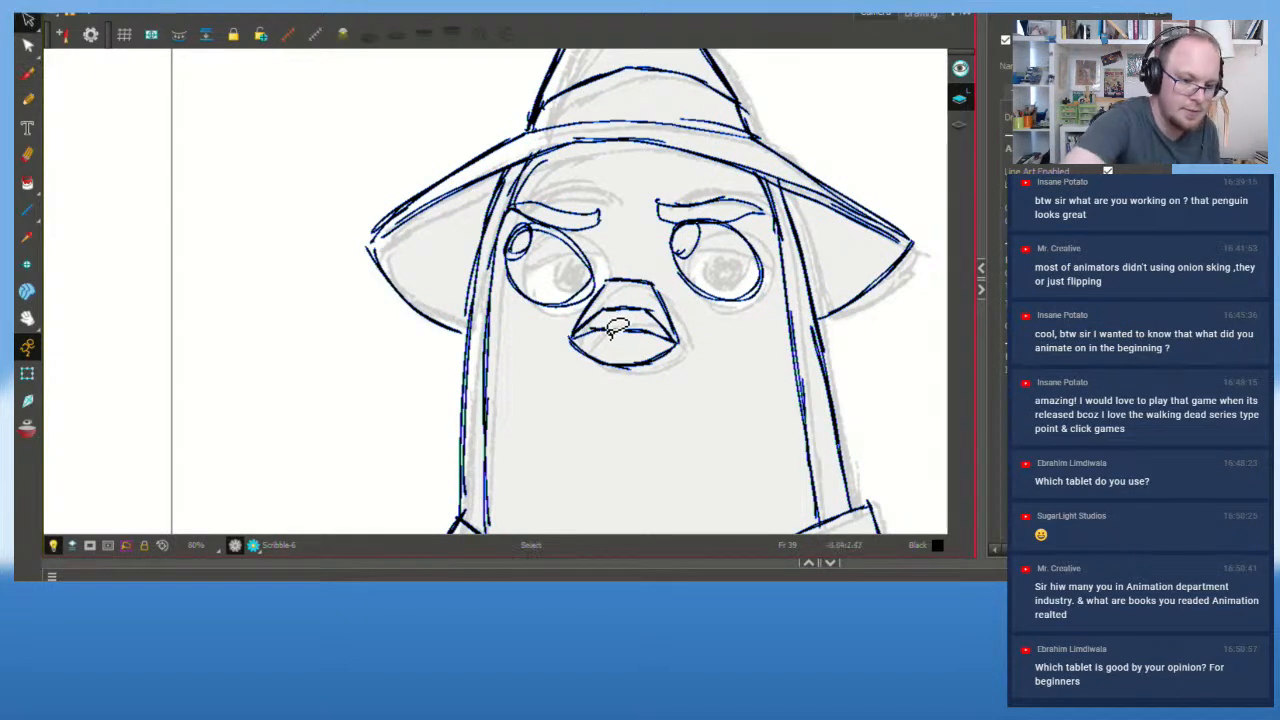
pyautogui.click(625, 334)
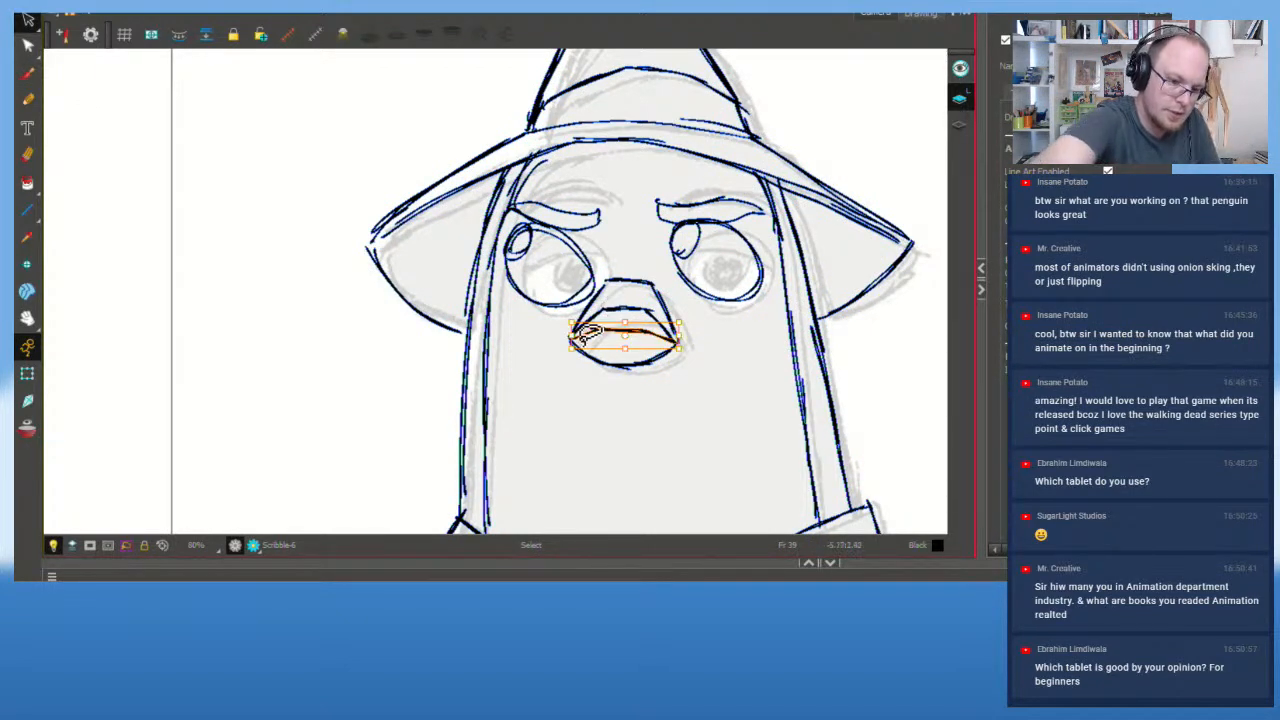
pyautogui.press('Delete')
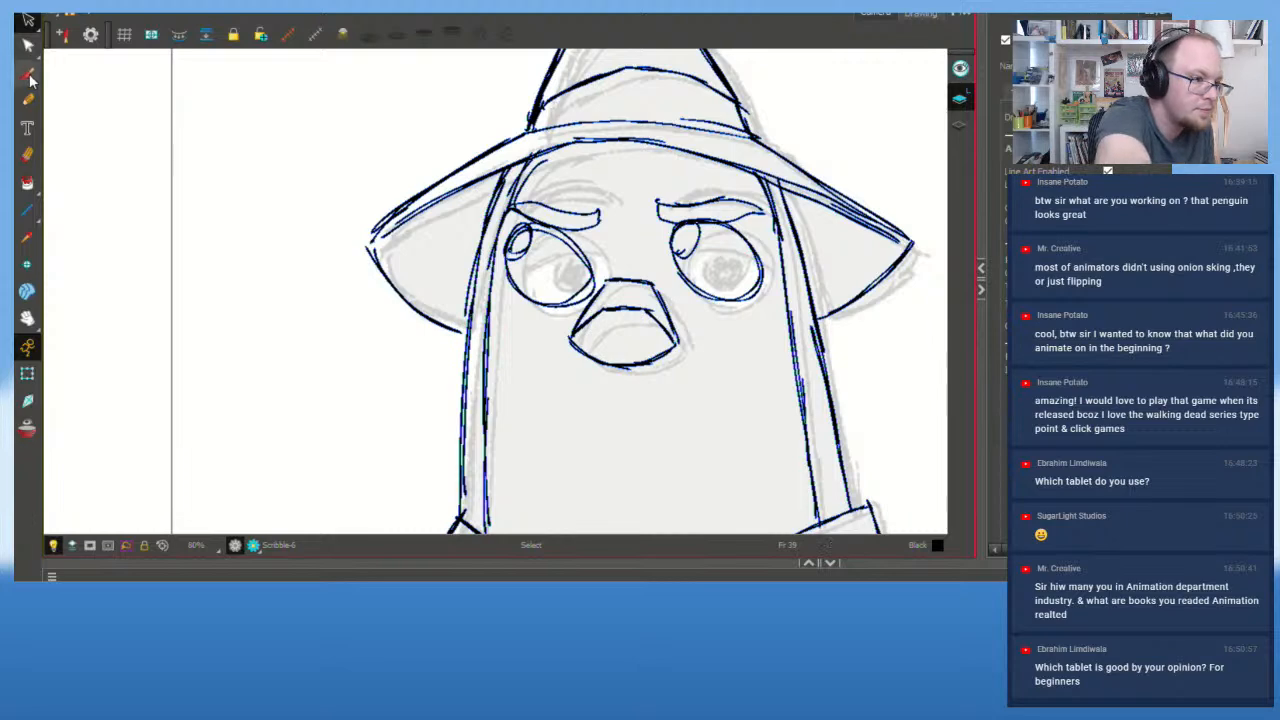
pyautogui.click(28, 75)
pyautogui.moveTo(572, 336)
pyautogui.mouseDown()
pyautogui.moveTo(610, 360)
pyautogui.moveTo(669, 350)
pyautogui.moveTo(611, 360)
pyautogui.moveTo(632, 362)
pyautogui.moveTo(676, 340)
pyautogui.mouseUp()
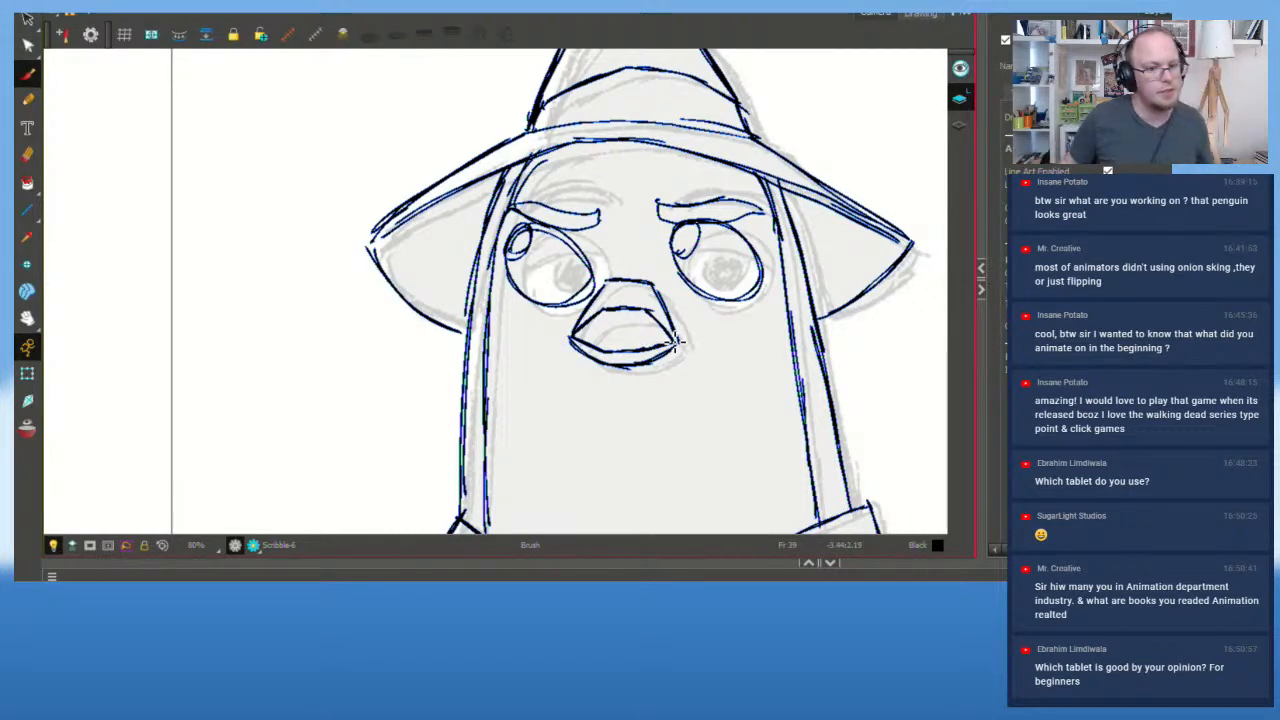
pyautogui.scroll(-2, 676, 340)
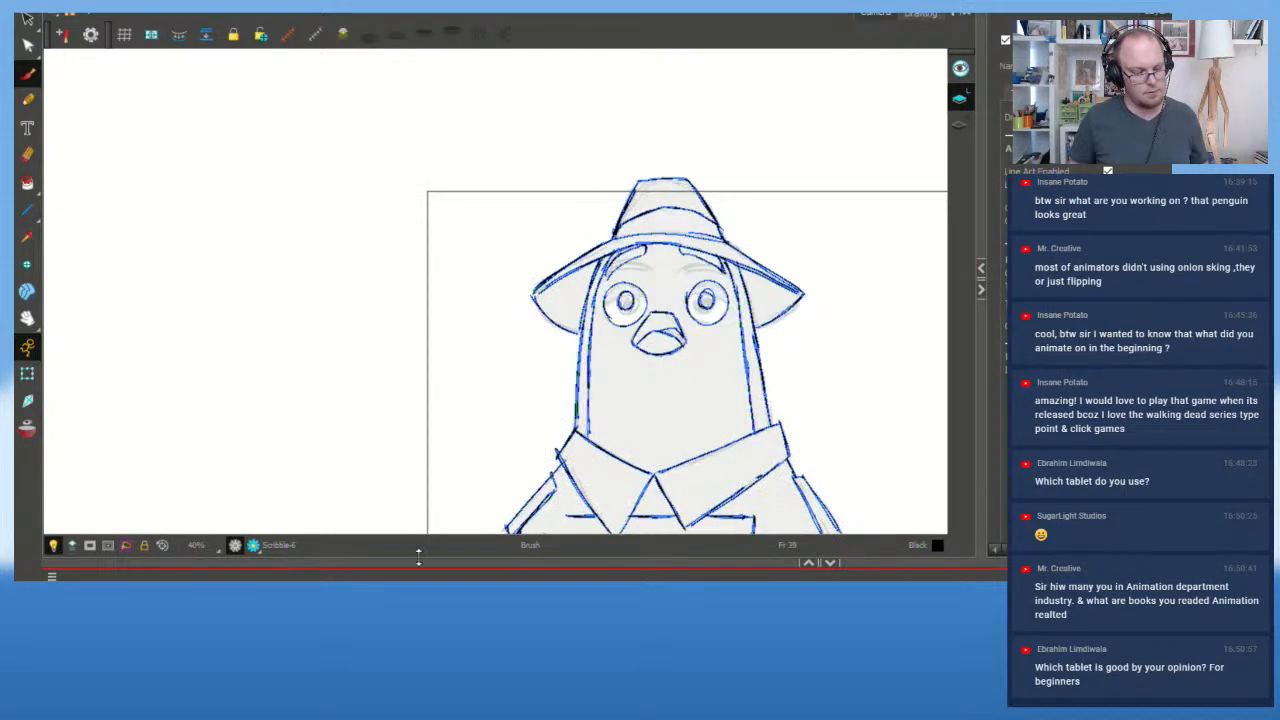
# Step: Step through the neighbouring frames and turn on onion skin to compare poses
pyautogui.press(',')
pyautogui.press('.')
pyautogui.press('.')
pyautogui.press('.')
pyautogui.press('.')
pyautogui.press('.')
pyautogui.press('.')
pyautogui.press('.')
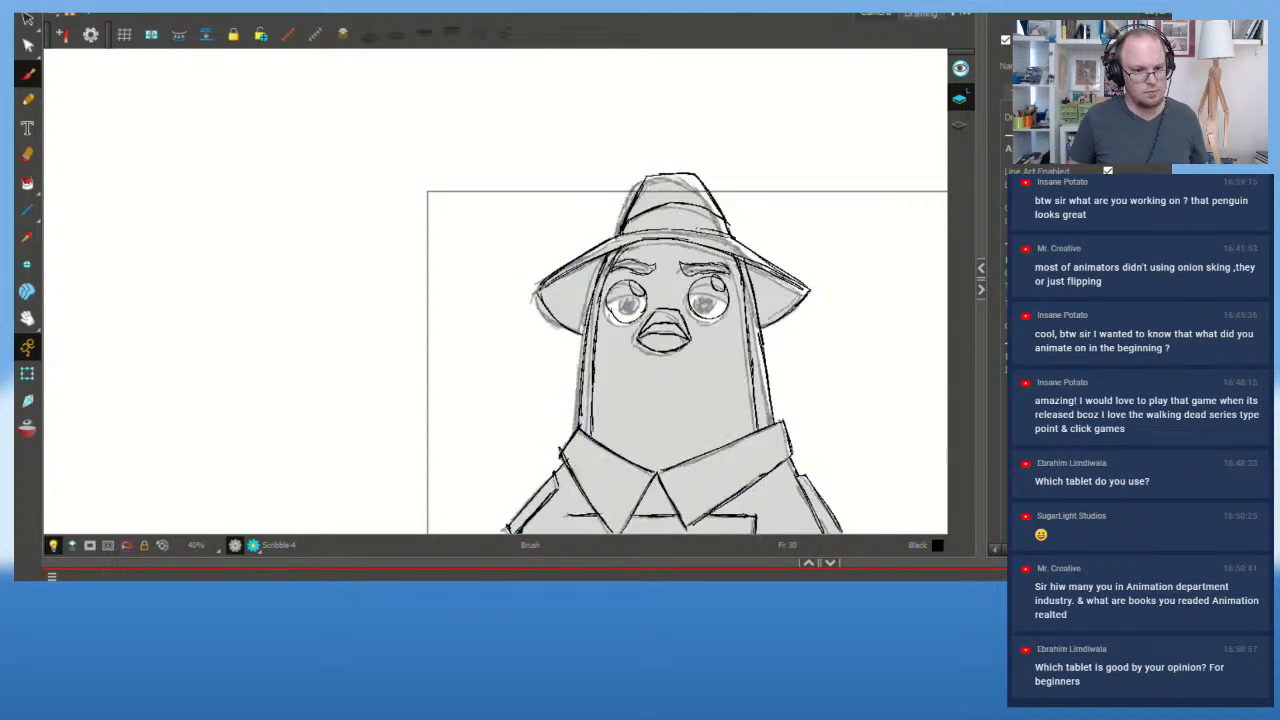
pyautogui.press('.')
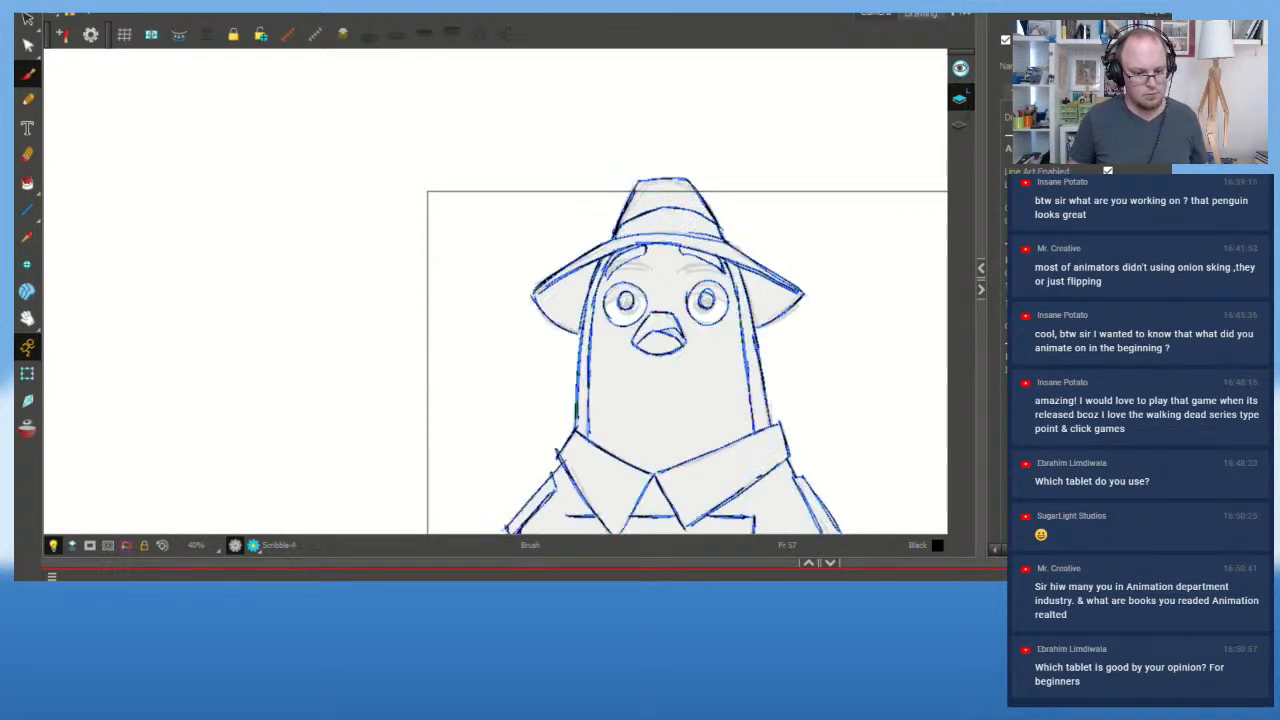
pyautogui.press('.')
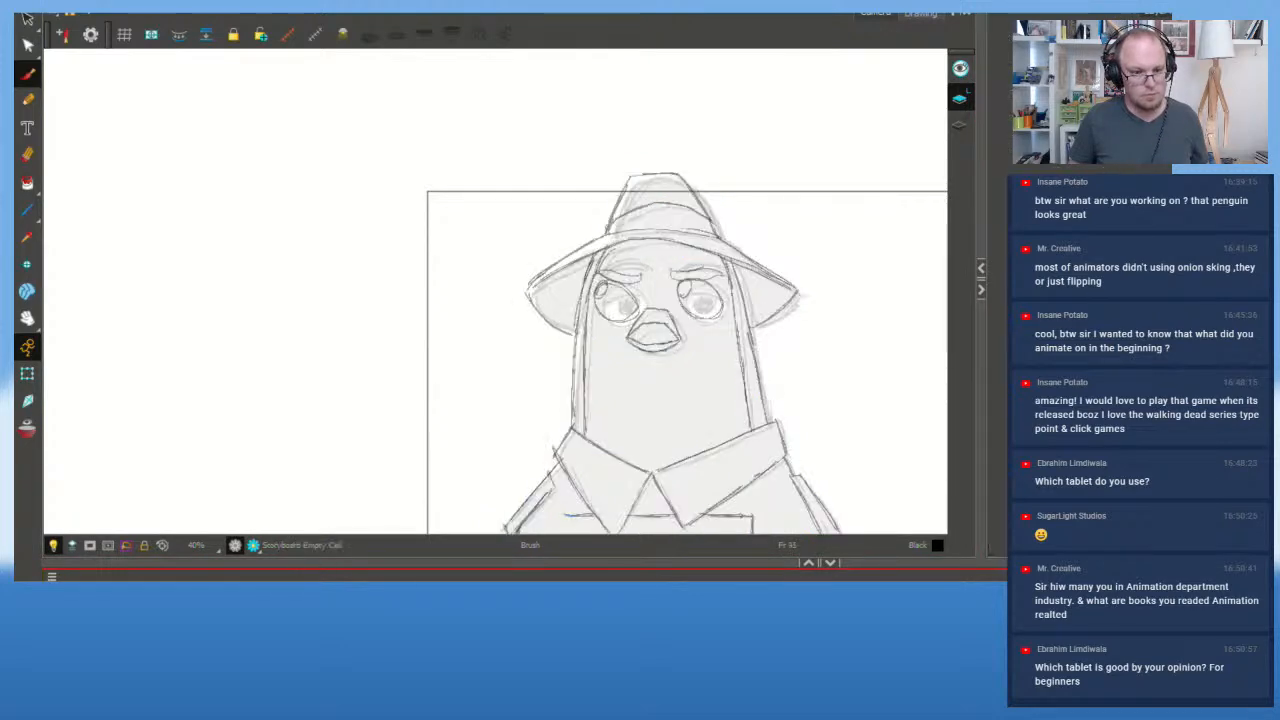
pyautogui.press('2')
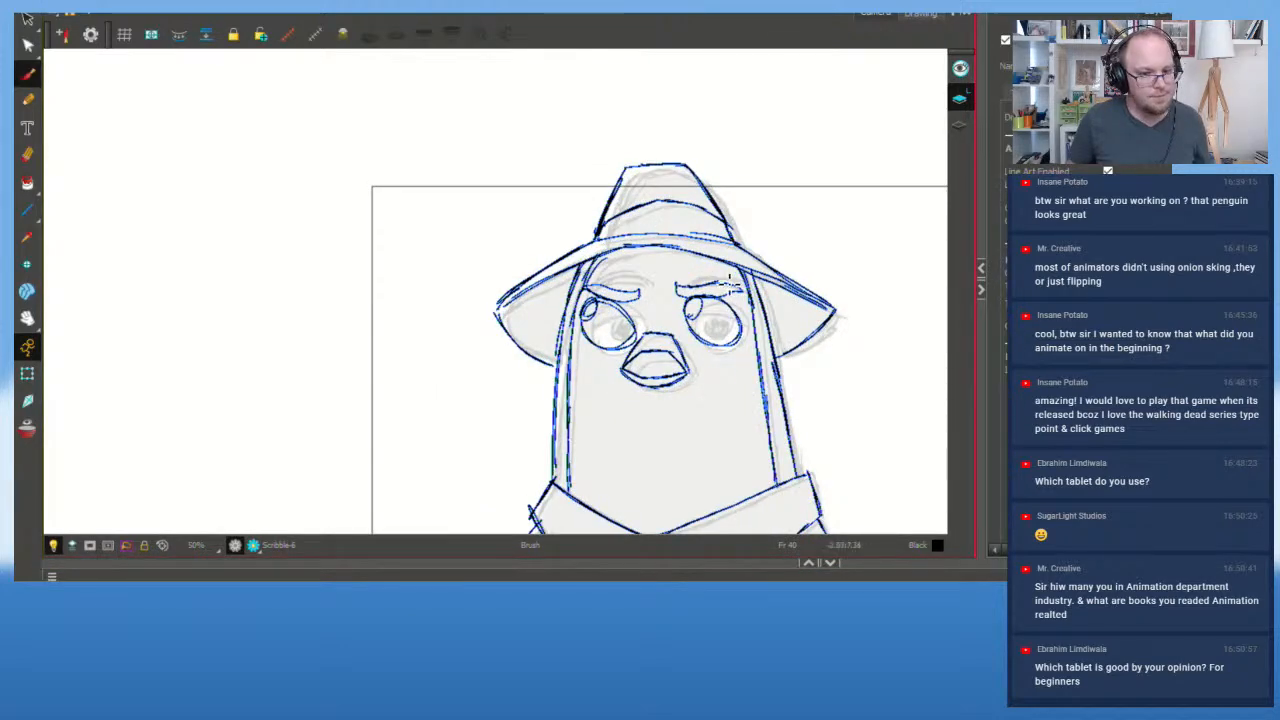
pyautogui.press('1')
pyautogui.press('1')
pyautogui.press('2')
pyautogui.press('2')
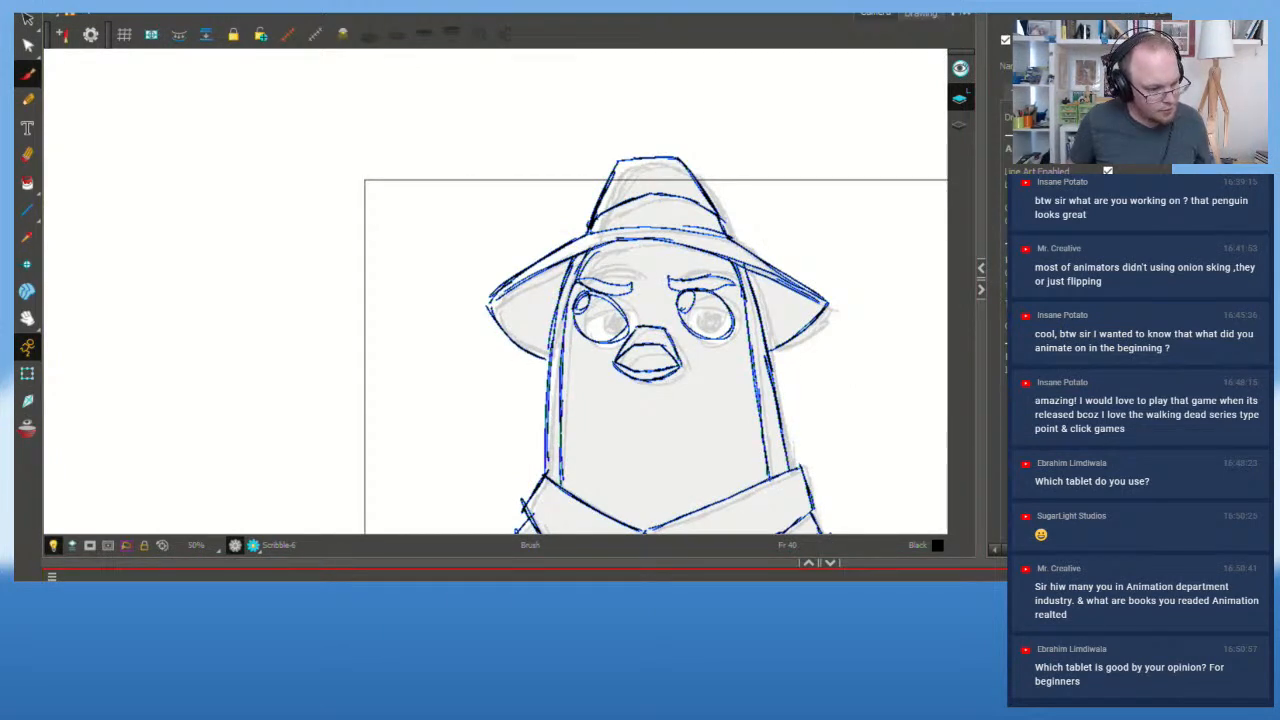
pyautogui.hotkey('alt', 'o')
# Step: Check the Storyboard sketches, return to Scribble-6 frame 39, and hide the purple rough layer
pyautogui.press('Down')
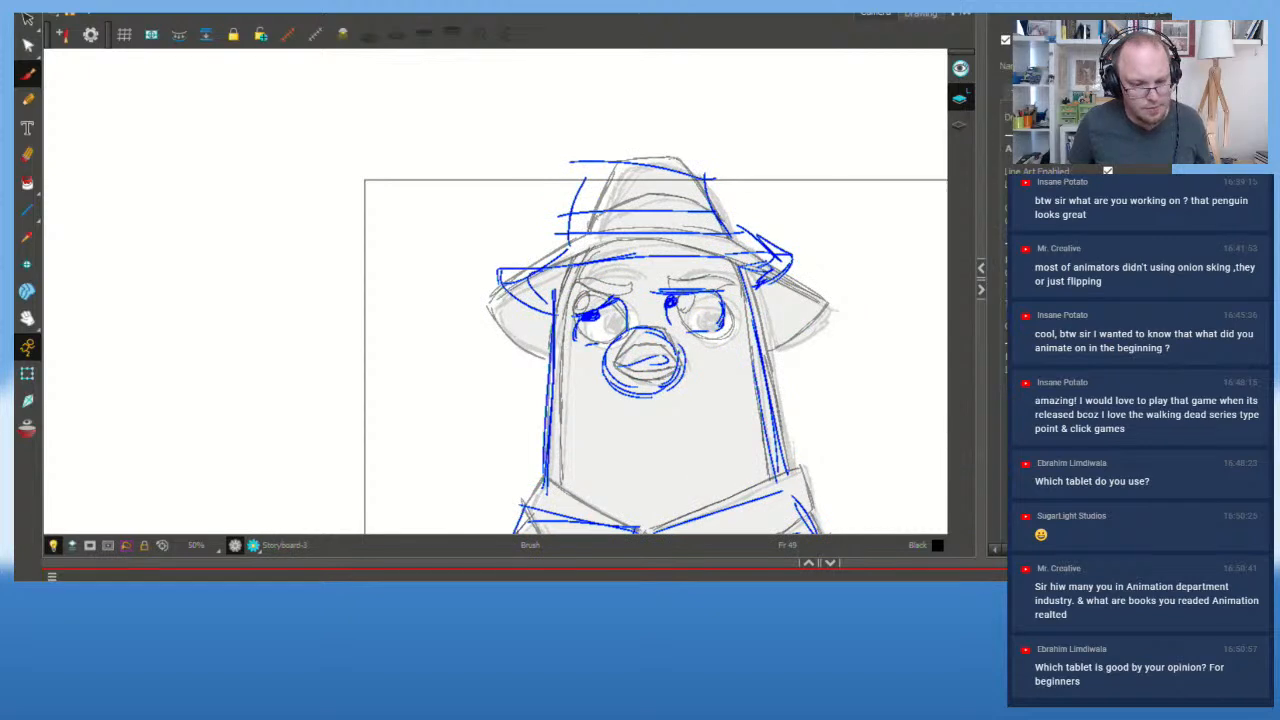
pyautogui.press('Down')
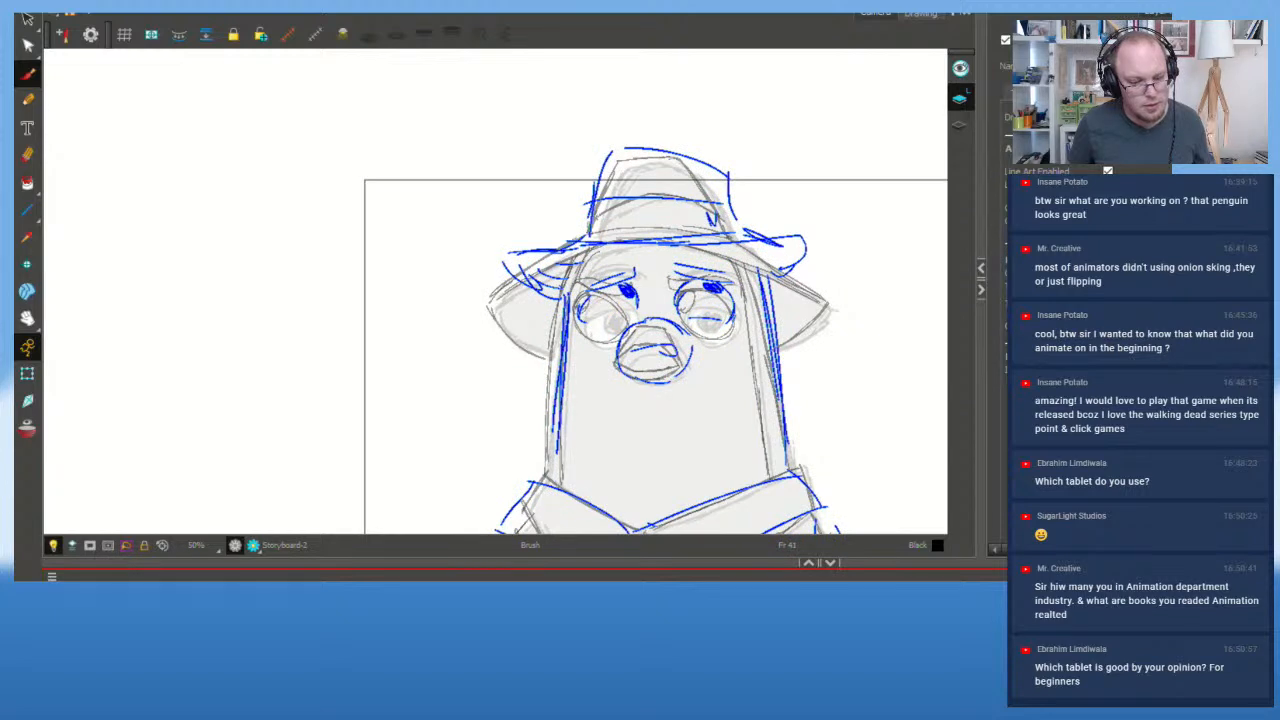
pyautogui.press('Up')
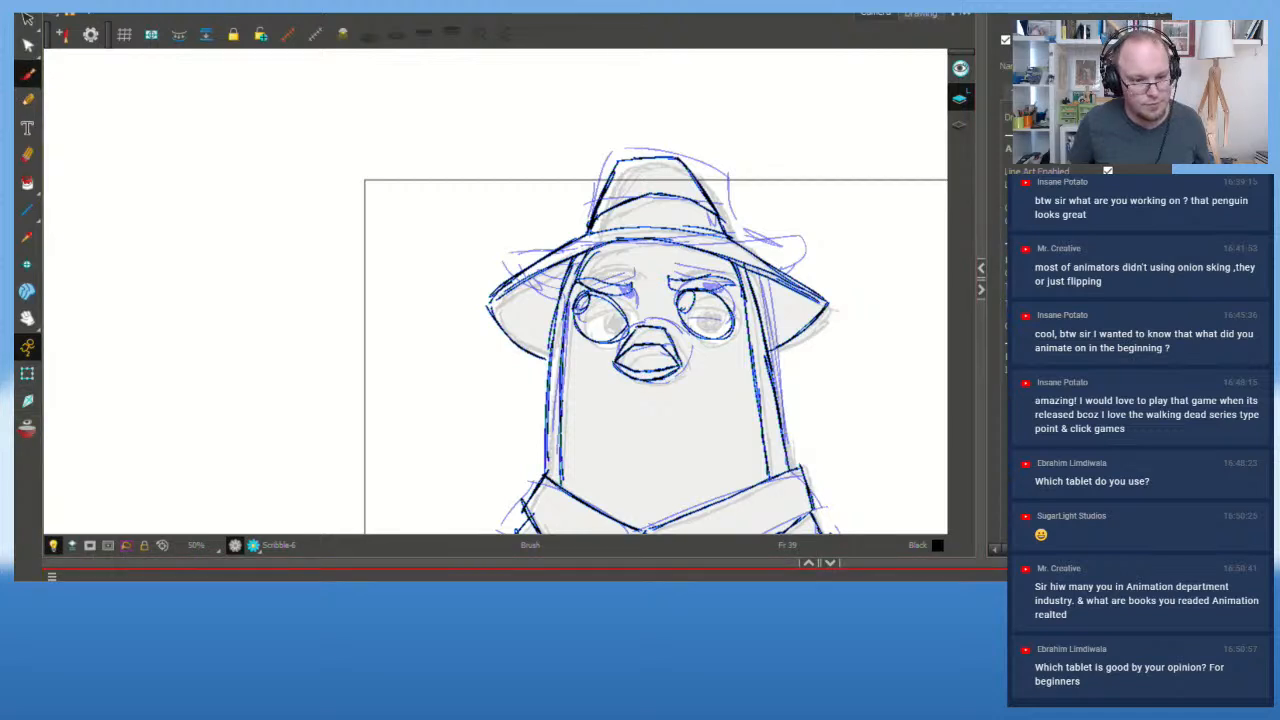
pyautogui.click(560, 640)
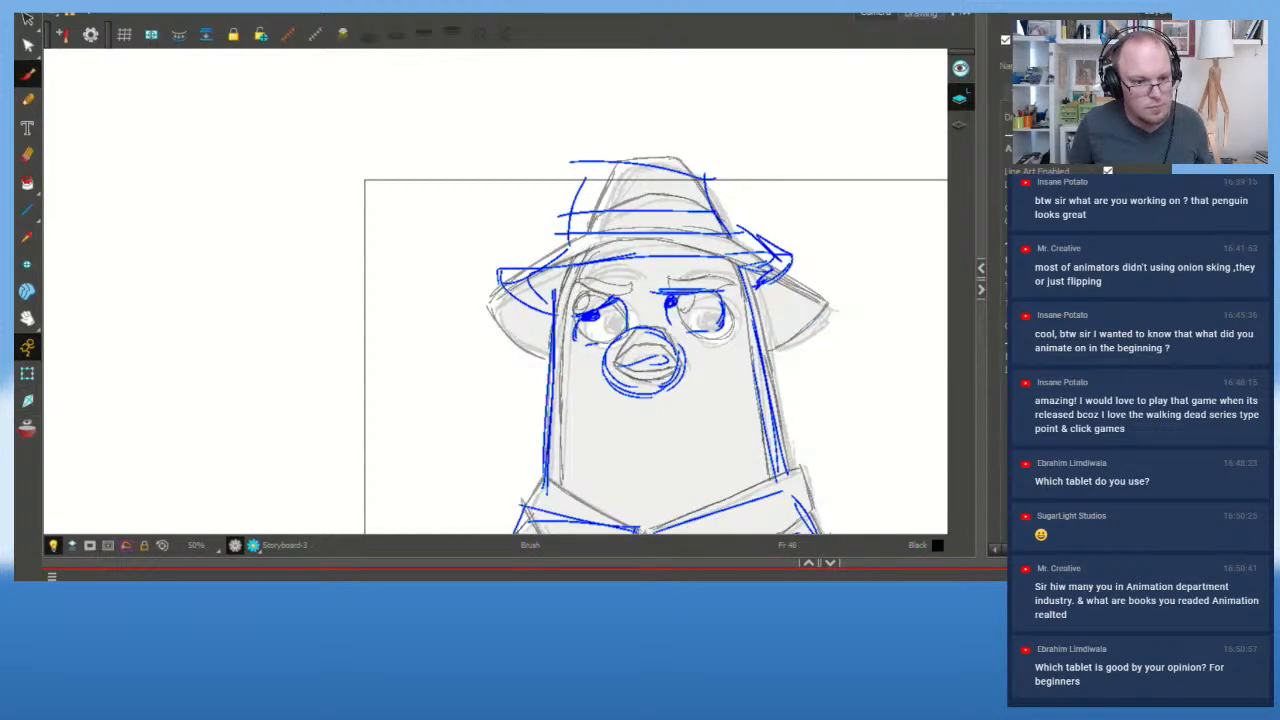
pyautogui.press(']')
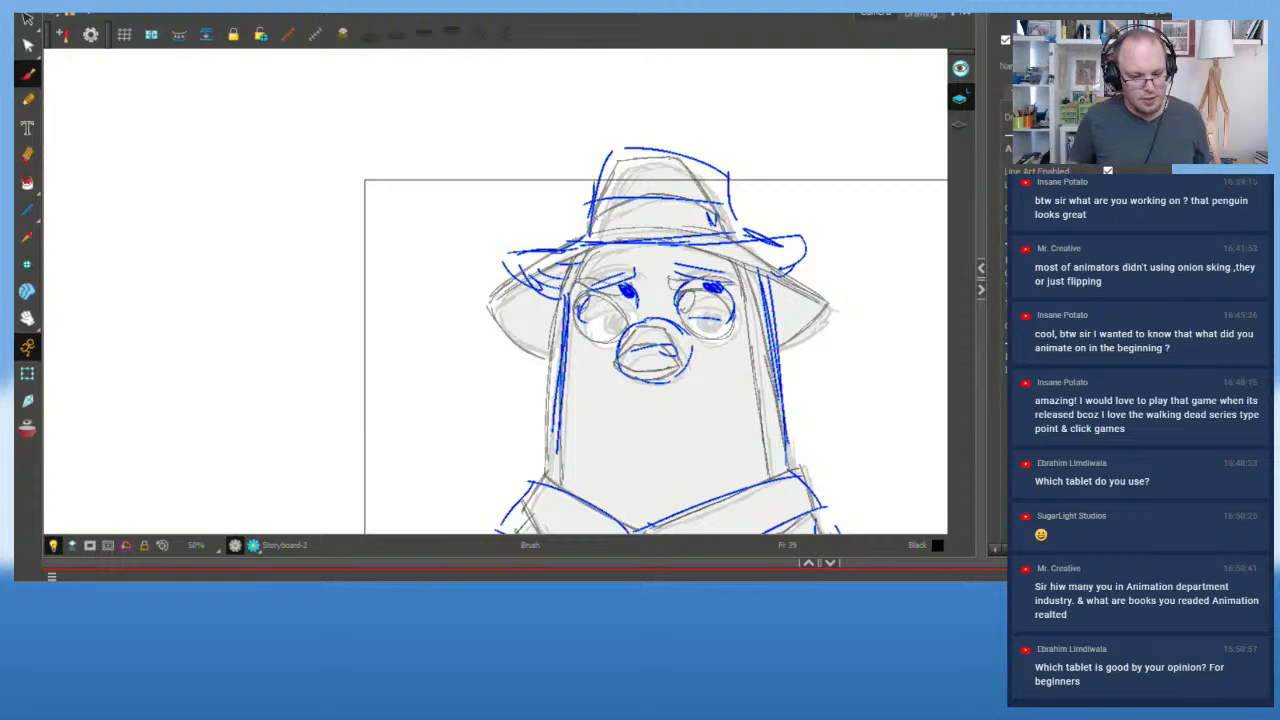
pyautogui.click(110, 640)
pyautogui.press('f')
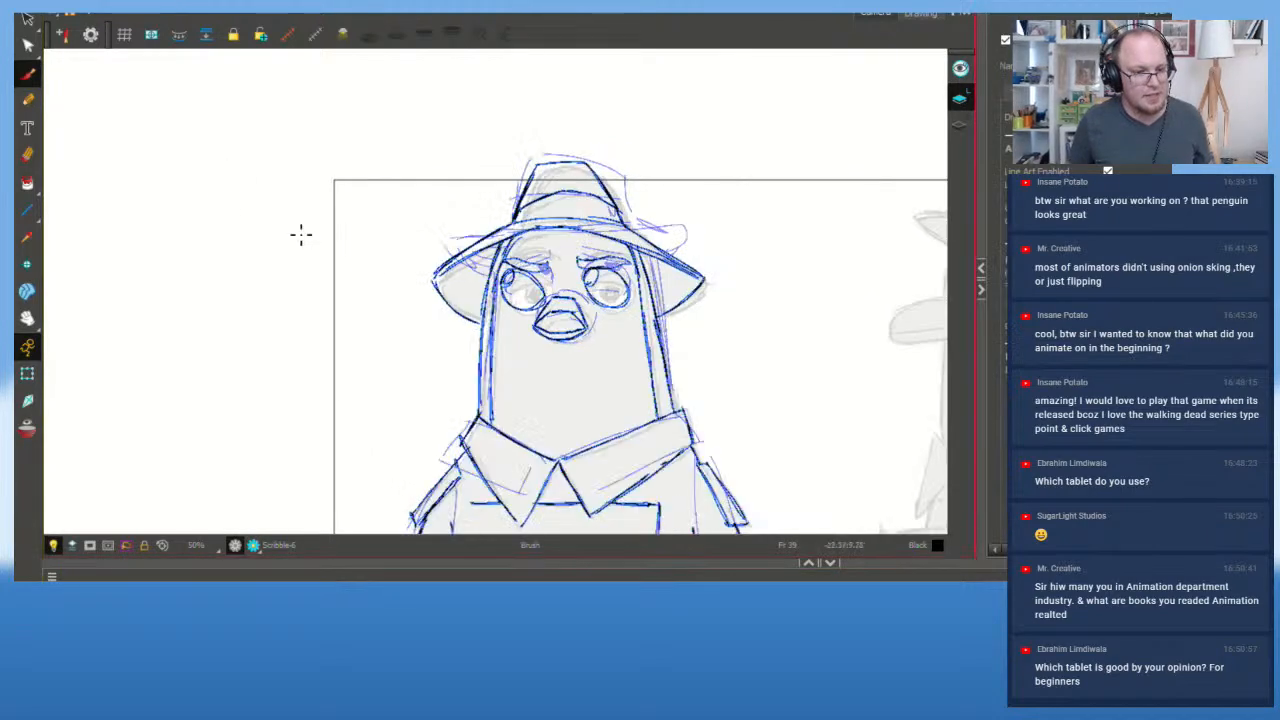
pyautogui.scroll(1, 377, 303)
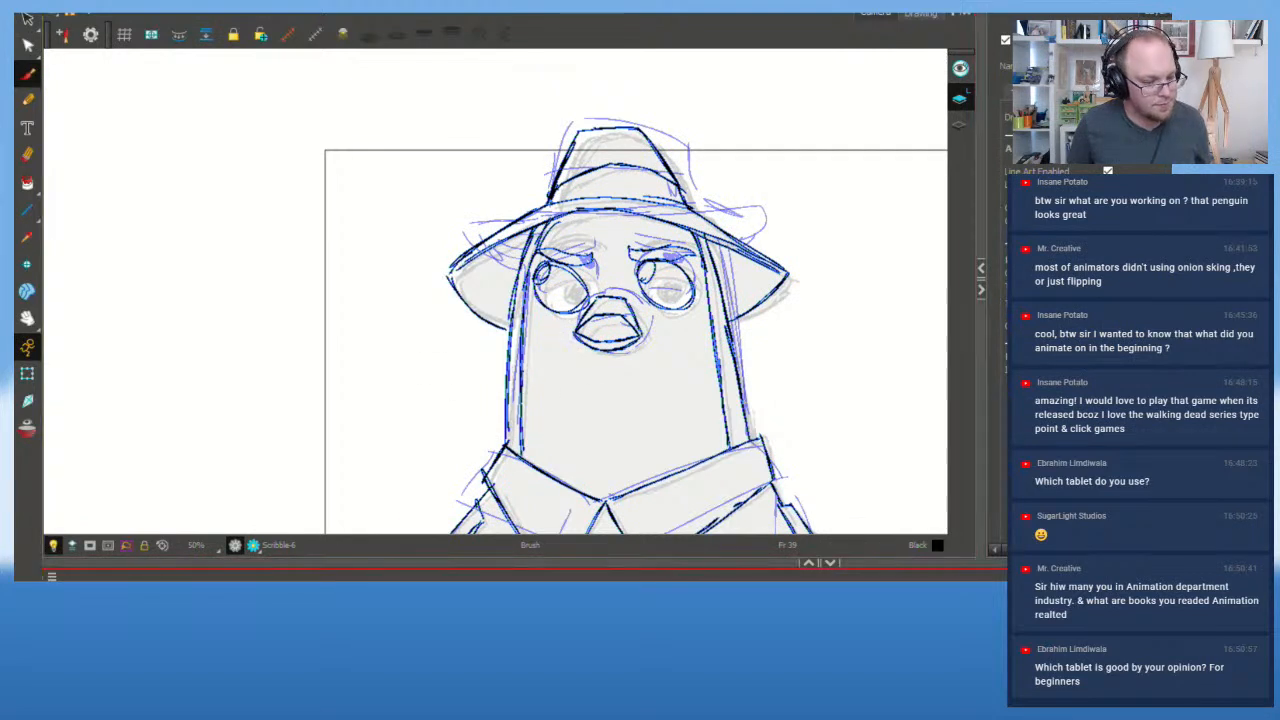
pyautogui.click(54, 655)
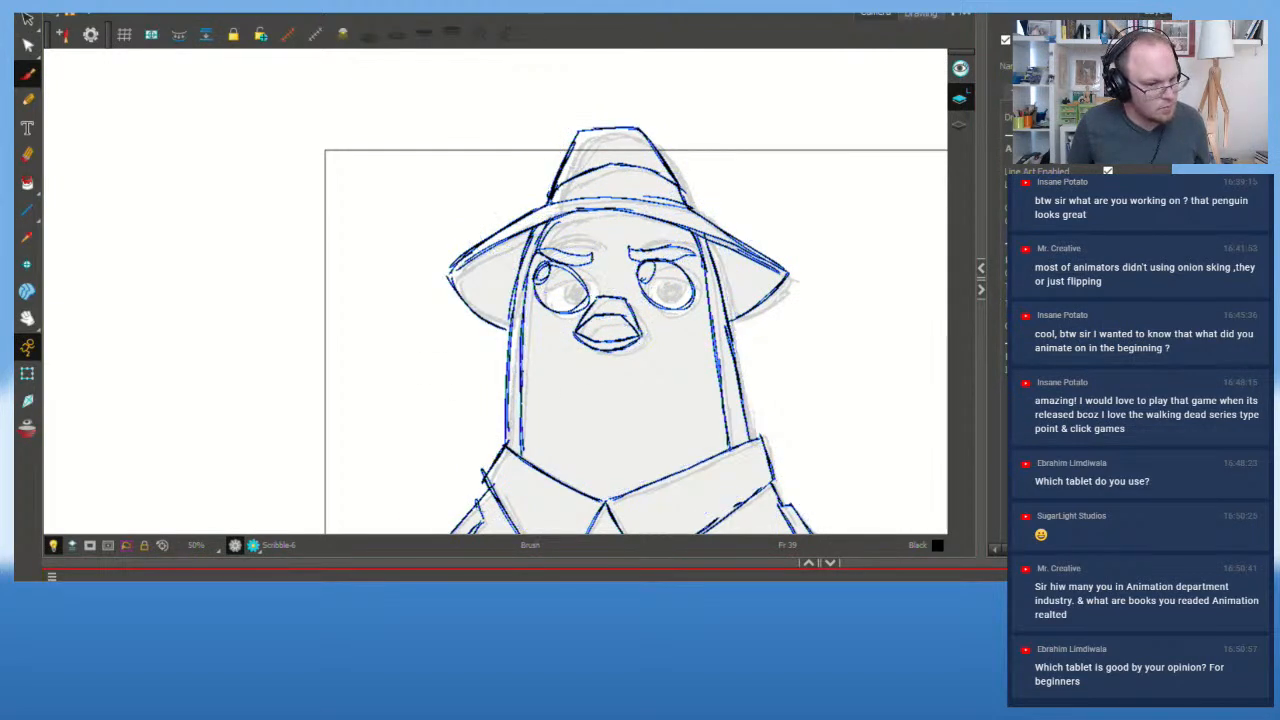
pyautogui.hotkey('alt', 's')
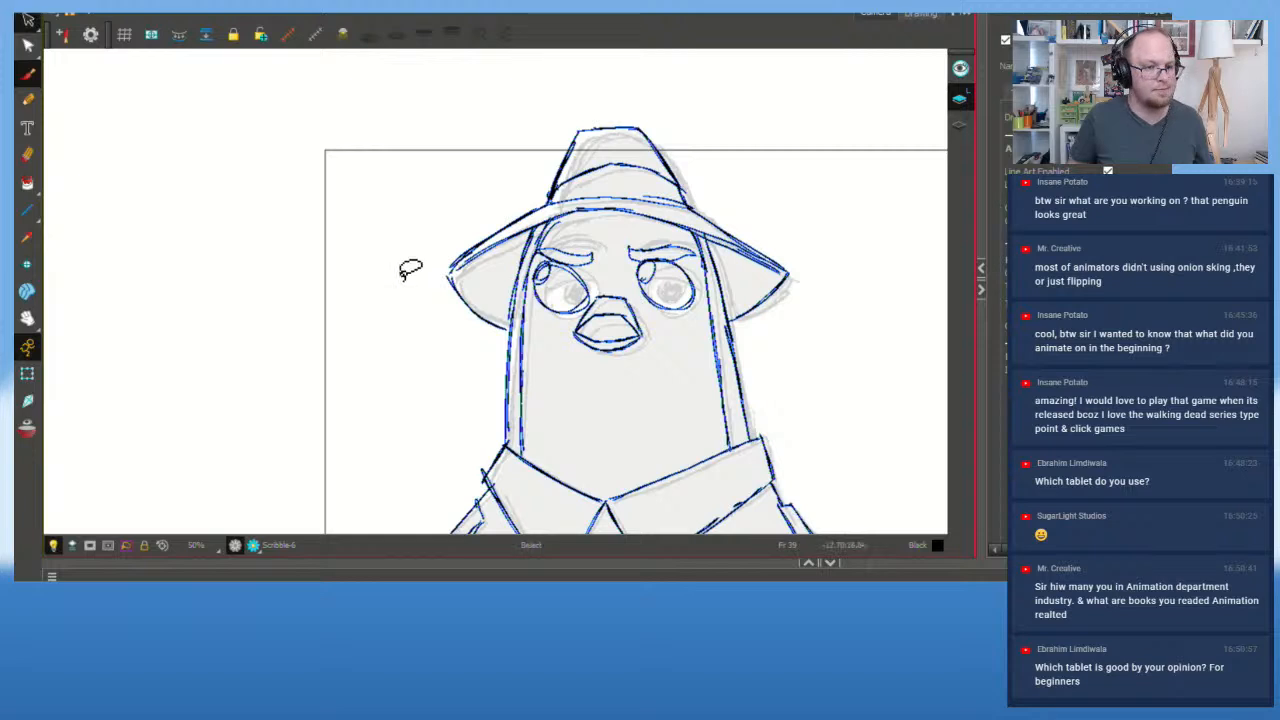
# Step: Delete the old hat and body outlines and the old brow strokes
pyautogui.moveTo(427, 246)
pyautogui.mouseDown()
pyautogui.moveTo(522, 418)
pyautogui.moveTo(531, 354)
pyautogui.moveTo(504, 230)
pyautogui.moveTo(591, 184)
pyautogui.moveTo(711, 256)
pyautogui.moveTo(713, 322)
pyautogui.moveTo(799, 377)
pyautogui.moveTo(633, 87)
pyautogui.moveTo(430, 250)
pyautogui.mouseUp()
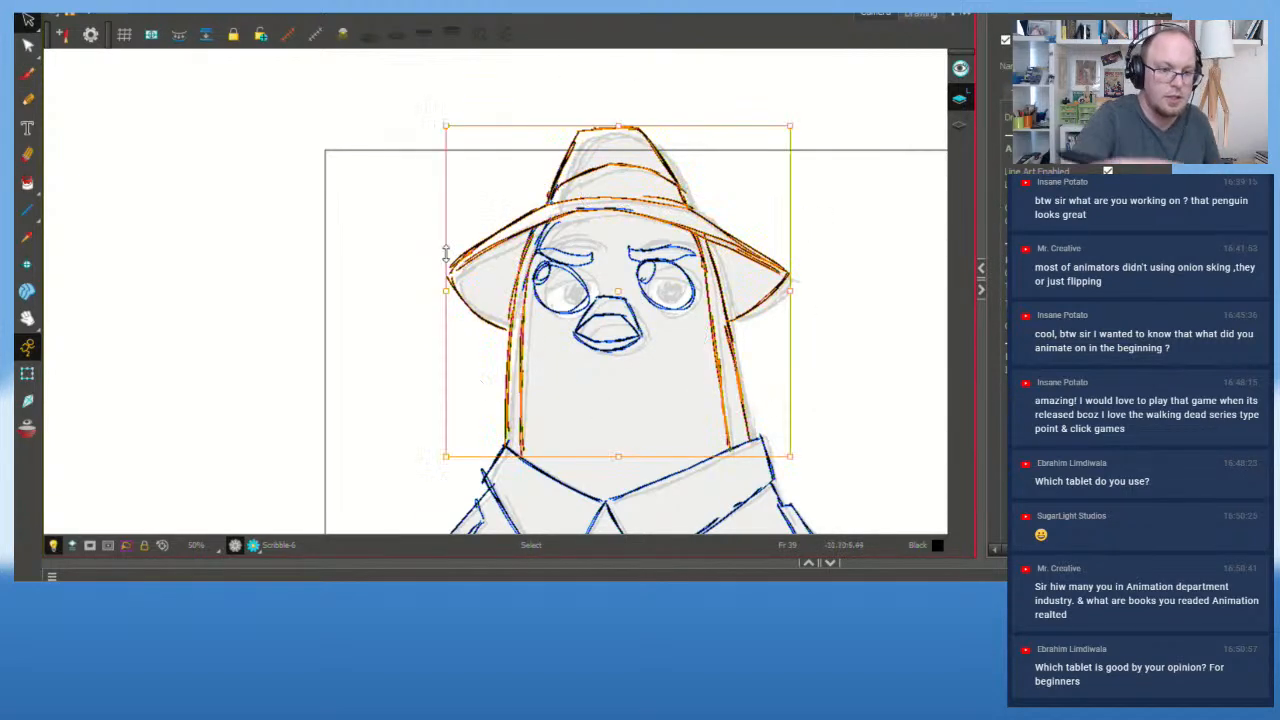
pyautogui.press('Delete')
pyautogui.moveTo(530, 160)
pyautogui.mouseDown()
pyautogui.moveTo(537, 242)
pyautogui.moveTo(620, 234)
pyautogui.moveTo(541, 160)
pyautogui.mouseUp()
pyautogui.press('Delete')
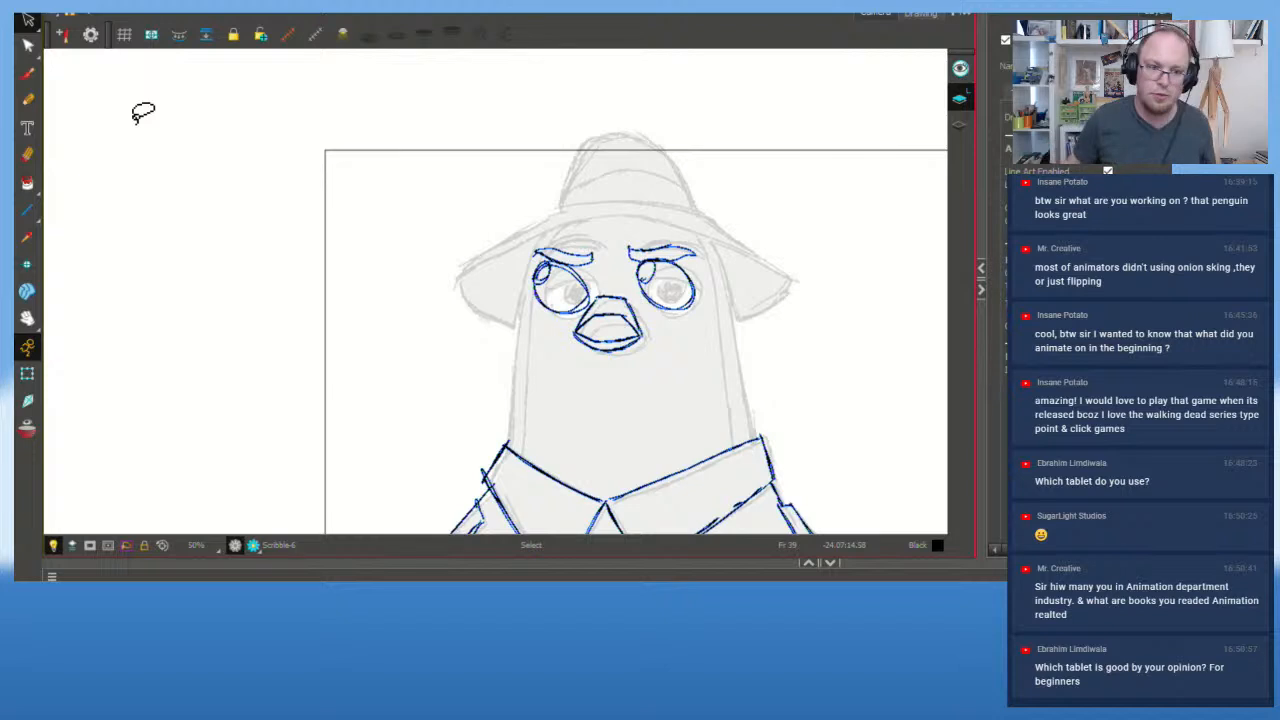
pyautogui.scroll(1, 605, 325)
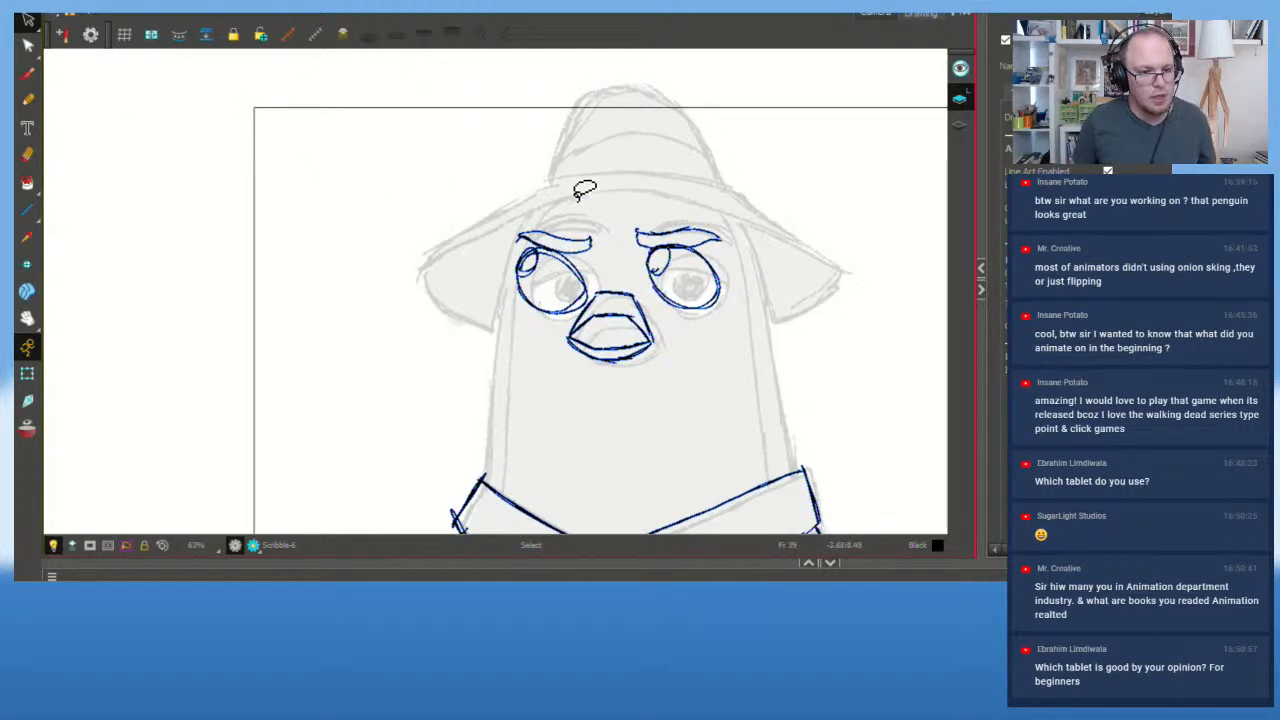
pyautogui.moveTo(585, 190)
pyautogui.mouseDown()
pyautogui.moveTo(535, 443)
pyautogui.moveTo(901, 332)
pyautogui.moveTo(672, 200)
pyautogui.mouseUp()
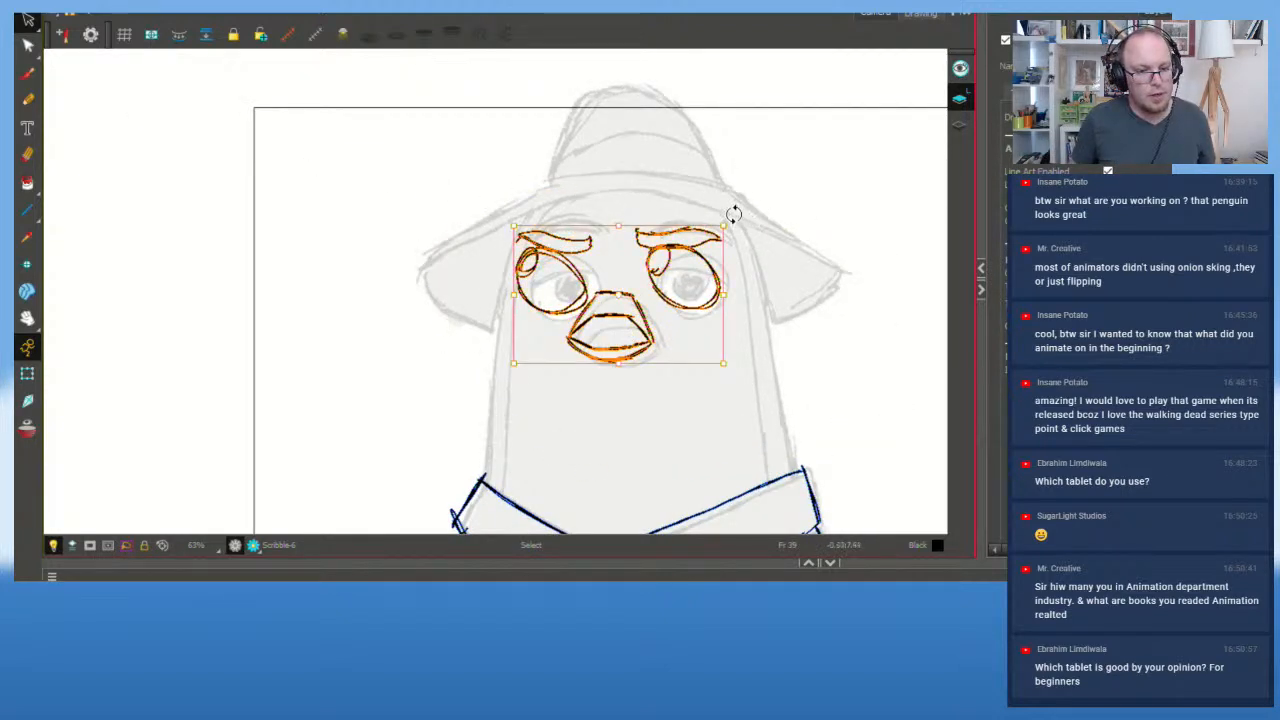
pyautogui.press('Escape')
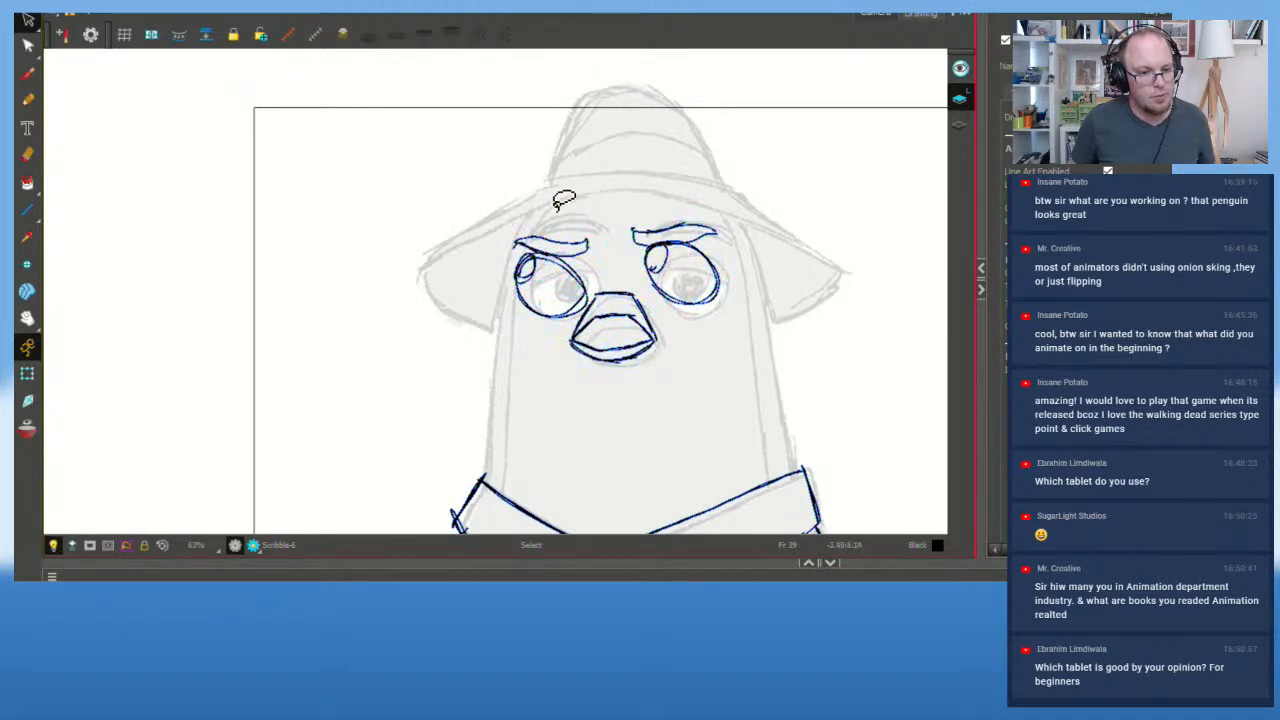
pyautogui.moveTo(560, 224)
pyautogui.mouseDown()
pyautogui.moveTo(618, 266)
pyautogui.moveTo(686, 238)
pyautogui.moveTo(594, 233)
pyautogui.mouseUp()
pyautogui.press('Delete')
# Step: Draw new brows over the left and right eyes
pyautogui.moveTo(540, 272)
pyautogui.mouseDown()
pyautogui.moveTo(518, 250)
pyautogui.moveTo(579, 266)
pyautogui.moveTo(519, 247)
pyautogui.moveTo(590, 262)
pyautogui.mouseUp()
pyautogui.click(27, 73)
pyautogui.hotkey('ctrl', 'z')
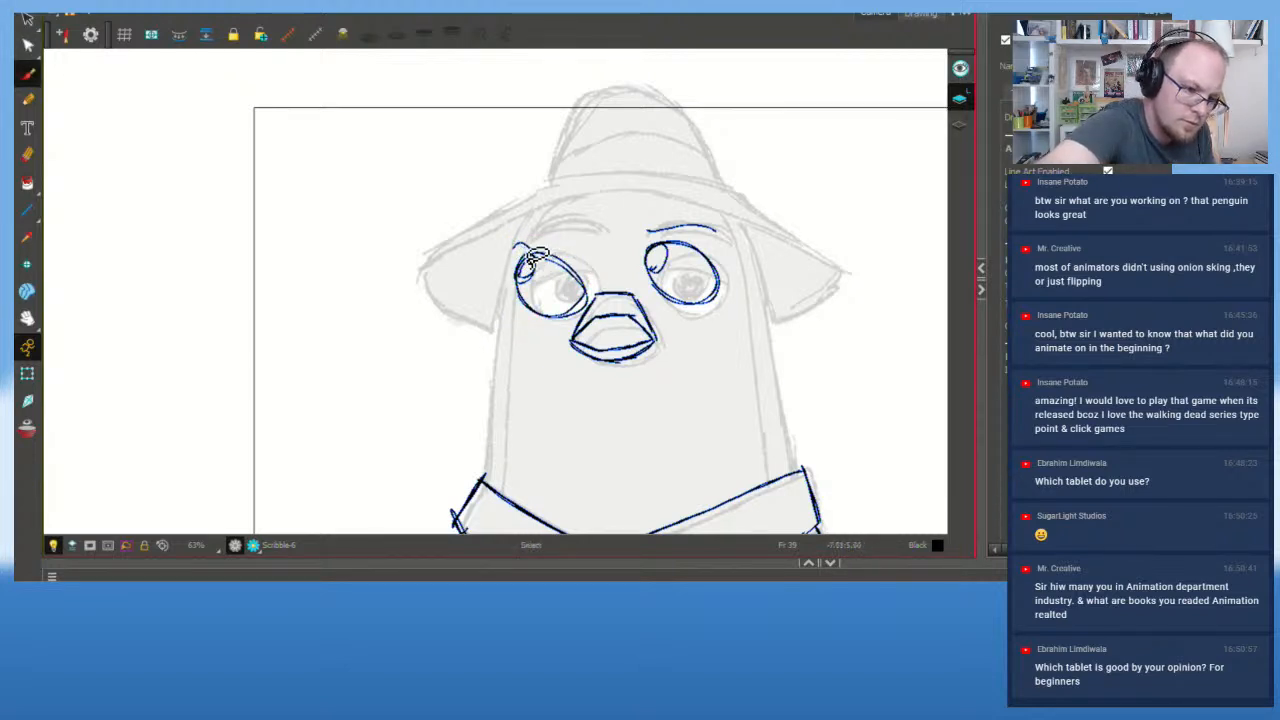
pyautogui.moveTo(513, 244)
pyautogui.mouseDown()
pyautogui.moveTo(595, 262)
pyautogui.moveTo(510, 244)
pyautogui.mouseUp()
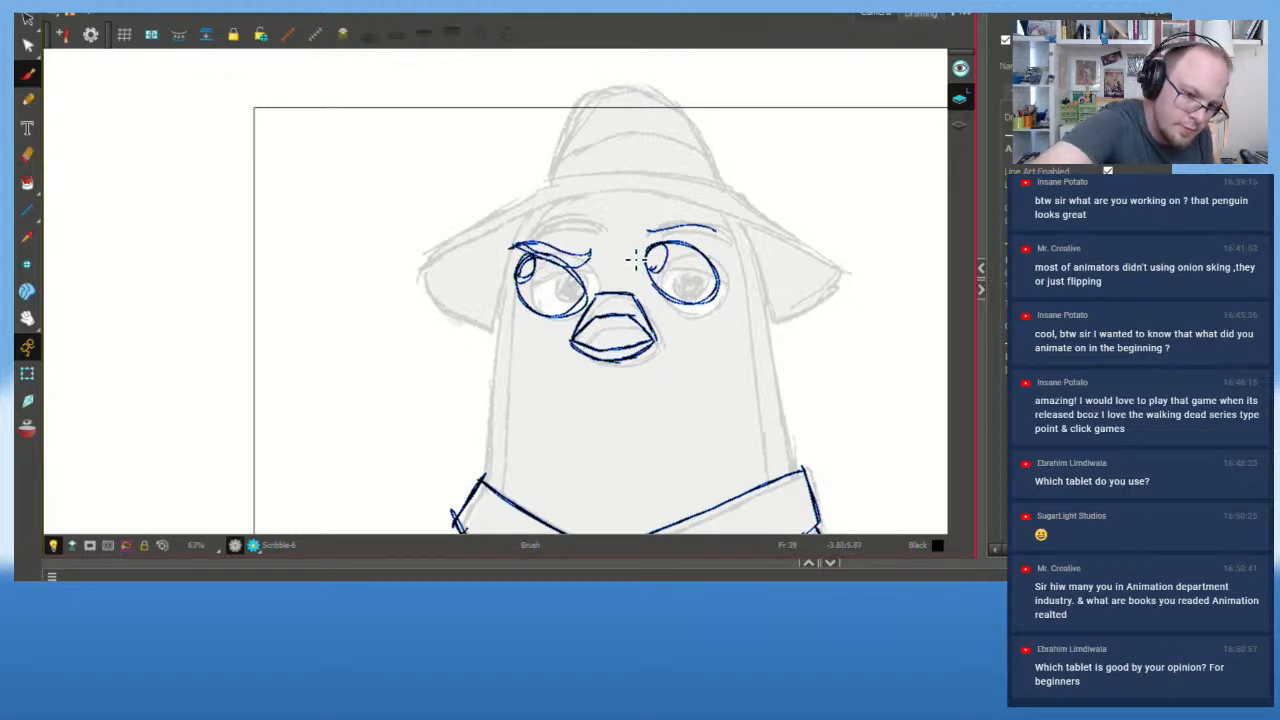
pyautogui.moveTo(632, 254); pyautogui.dragTo(720, 252)
pyautogui.hotkey('ctrl', 'z')
pyautogui.moveTo(638, 251)
pyautogui.mouseDown()
pyautogui.moveTo(698, 243)
pyautogui.moveTo(734, 259)
pyautogui.moveTo(709, 236)
pyautogui.moveTo(648, 251)
pyautogui.mouseUp()
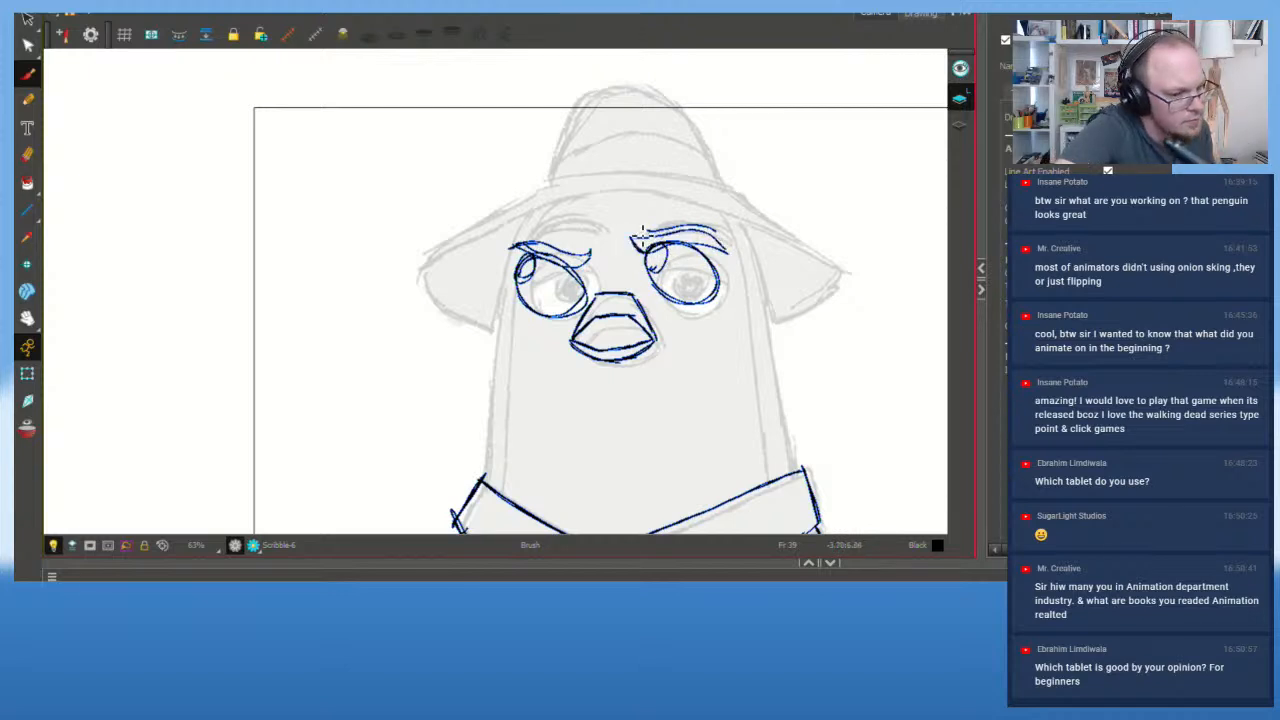
# Step: Redraw the left eye's rounded pupil and erase the lower-lid arcs under both eyes
pyautogui.hotkey('ctrl', 'z')
pyautogui.moveTo(534, 256)
pyautogui.mouseDown()
pyautogui.moveTo(519, 278)
pyautogui.moveTo(578, 318)
pyautogui.mouseUp()
pyautogui.hotkey('ctrl', 'z')
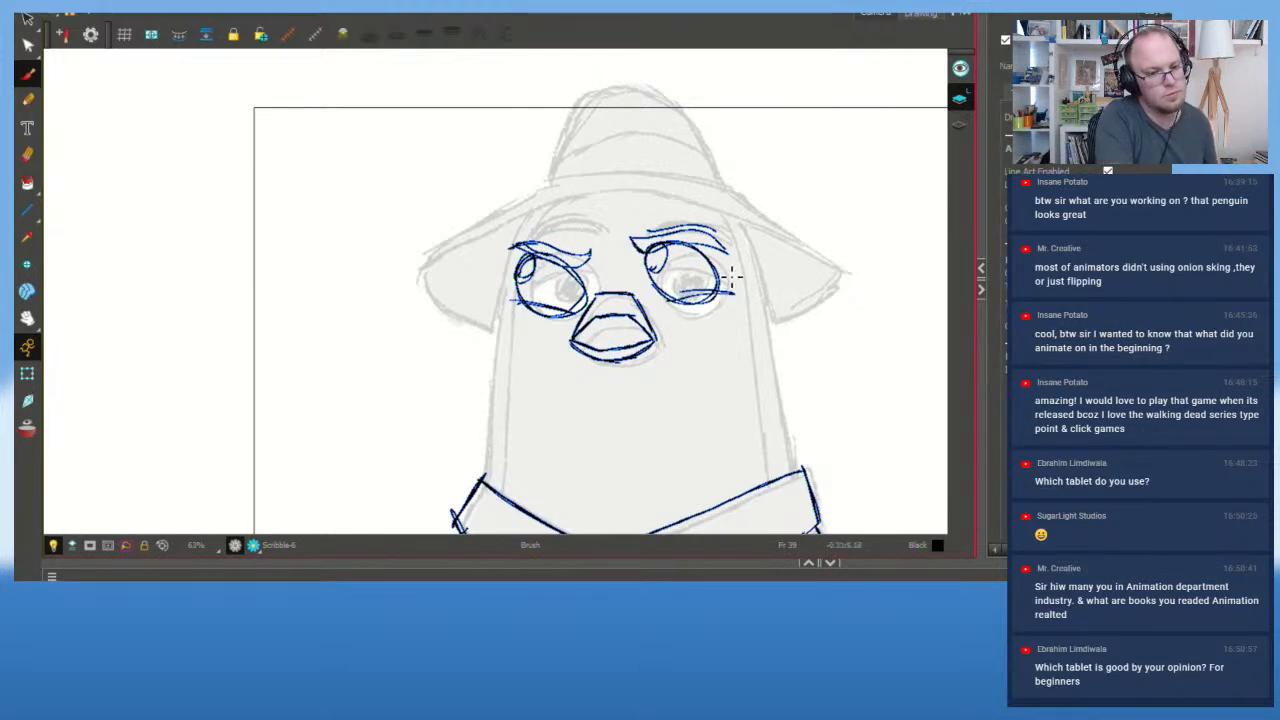
pyautogui.moveTo(528, 317)
pyautogui.mouseDown()
pyautogui.moveTo(557, 328)
pyautogui.moveTo(522, 314)
pyautogui.moveTo(572, 322)
pyautogui.moveTo(528, 322)
pyautogui.mouseUp()
pyautogui.moveTo(676, 303); pyautogui.dragTo(718, 300)
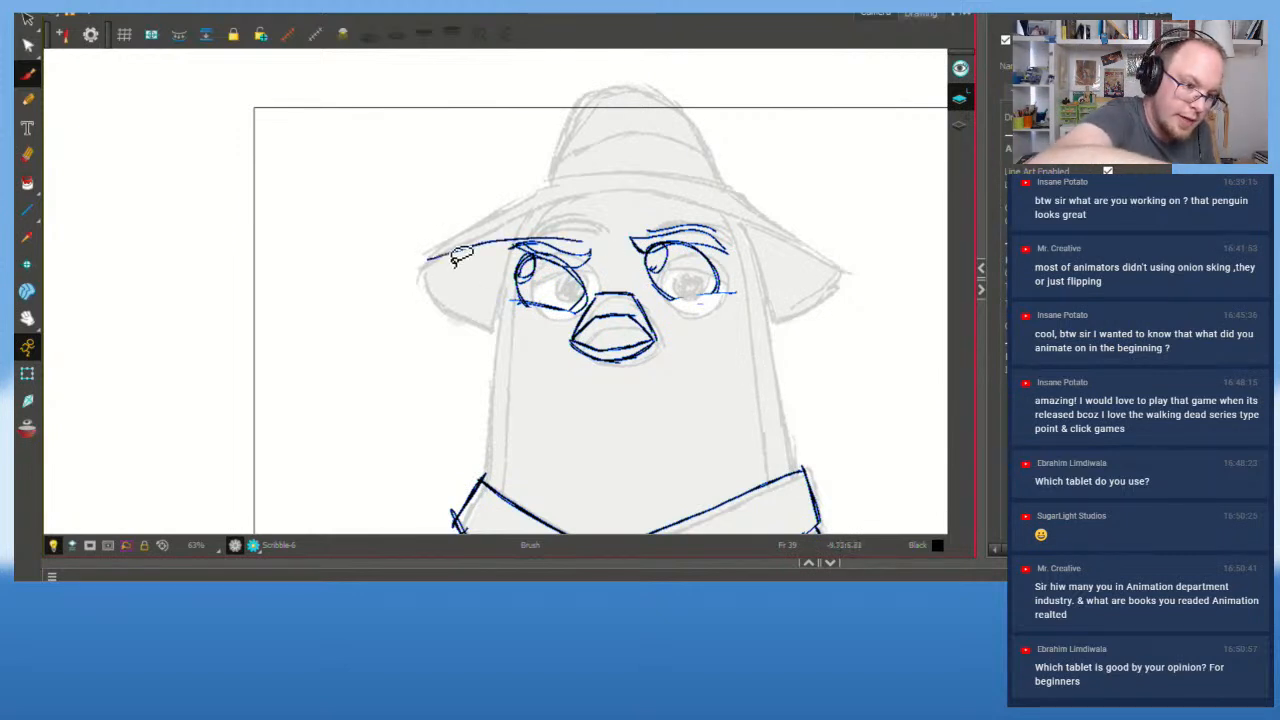
# Step: Trace the hat brim's upper and lower edges on both sides, plus the hat-band line
pyautogui.moveTo(430, 265)
pyautogui.mouseDown()
pyautogui.moveTo(580, 218)
pyautogui.moveTo(557, 225)
pyautogui.moveTo(733, 227)
pyautogui.mouseUp()
pyautogui.moveTo(624, 216); pyautogui.dragTo(804, 262)
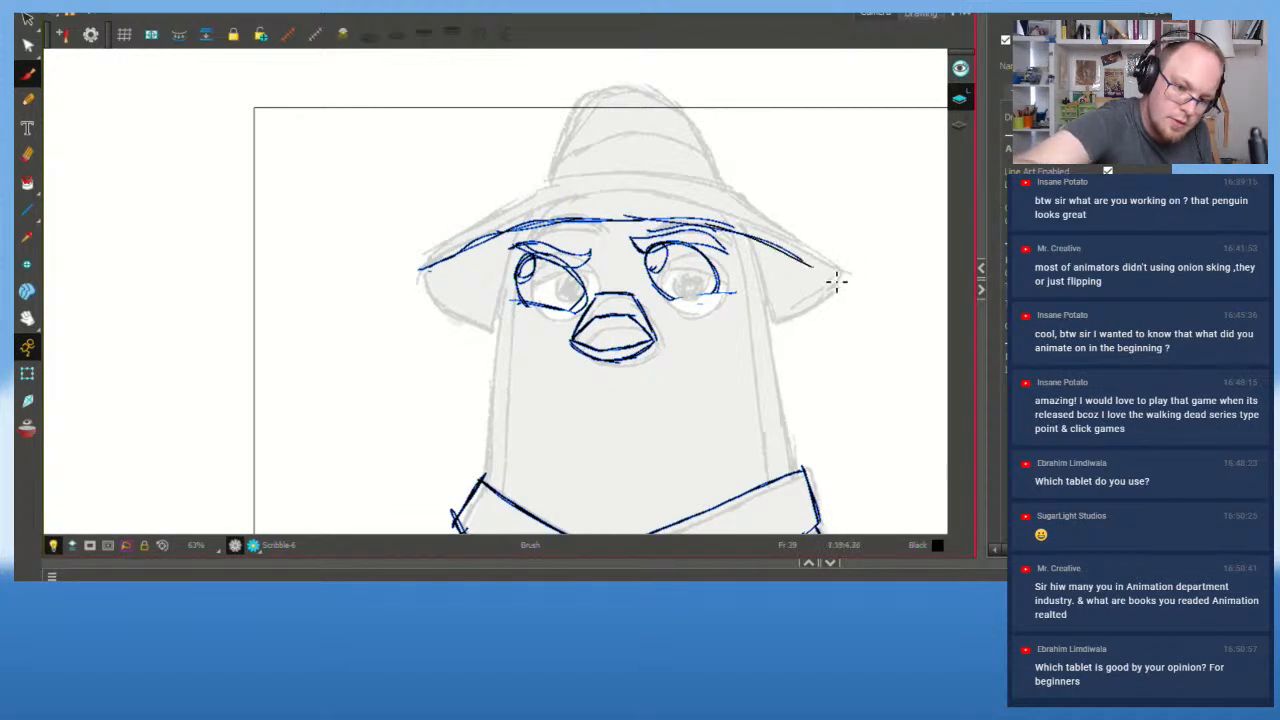
pyautogui.moveTo(744, 234)
pyautogui.mouseDown()
pyautogui.moveTo(841, 278)
pyautogui.moveTo(721, 183)
pyautogui.moveTo(838, 268)
pyautogui.mouseUp()
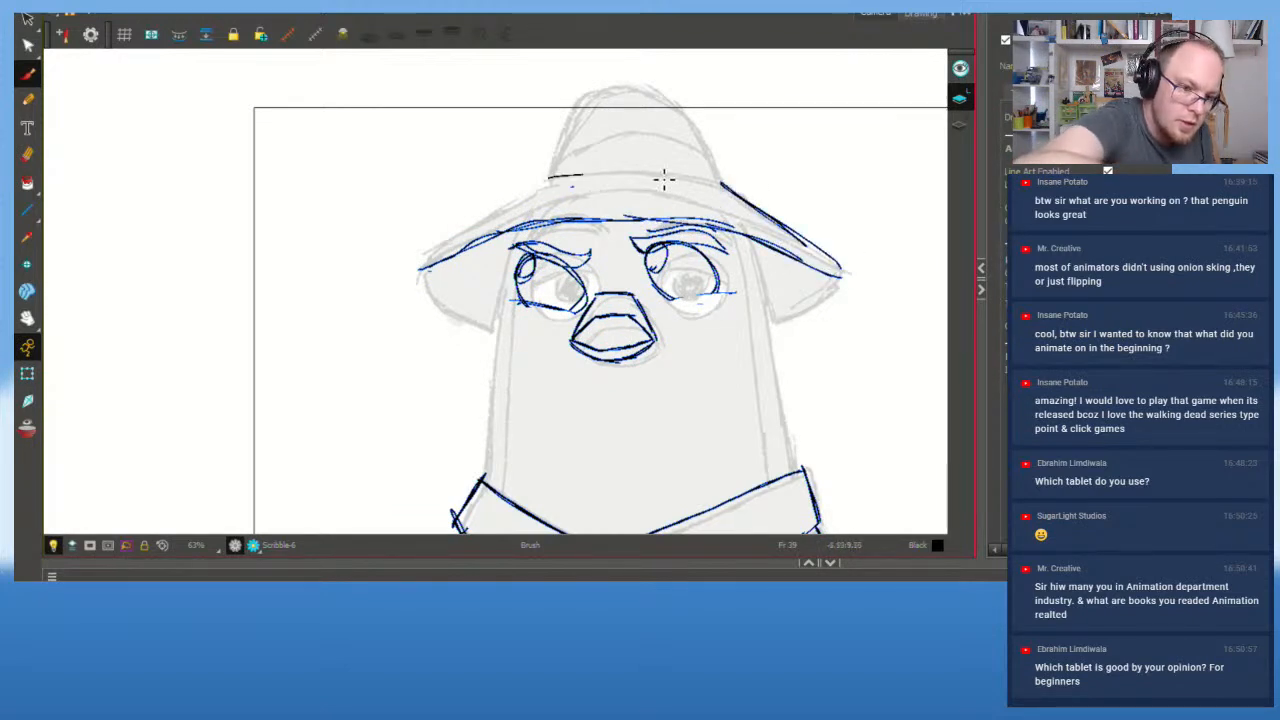
pyautogui.moveTo(578, 176); pyautogui.dragTo(706, 172)
pyautogui.moveTo(426, 278); pyautogui.dragTo(561, 170)
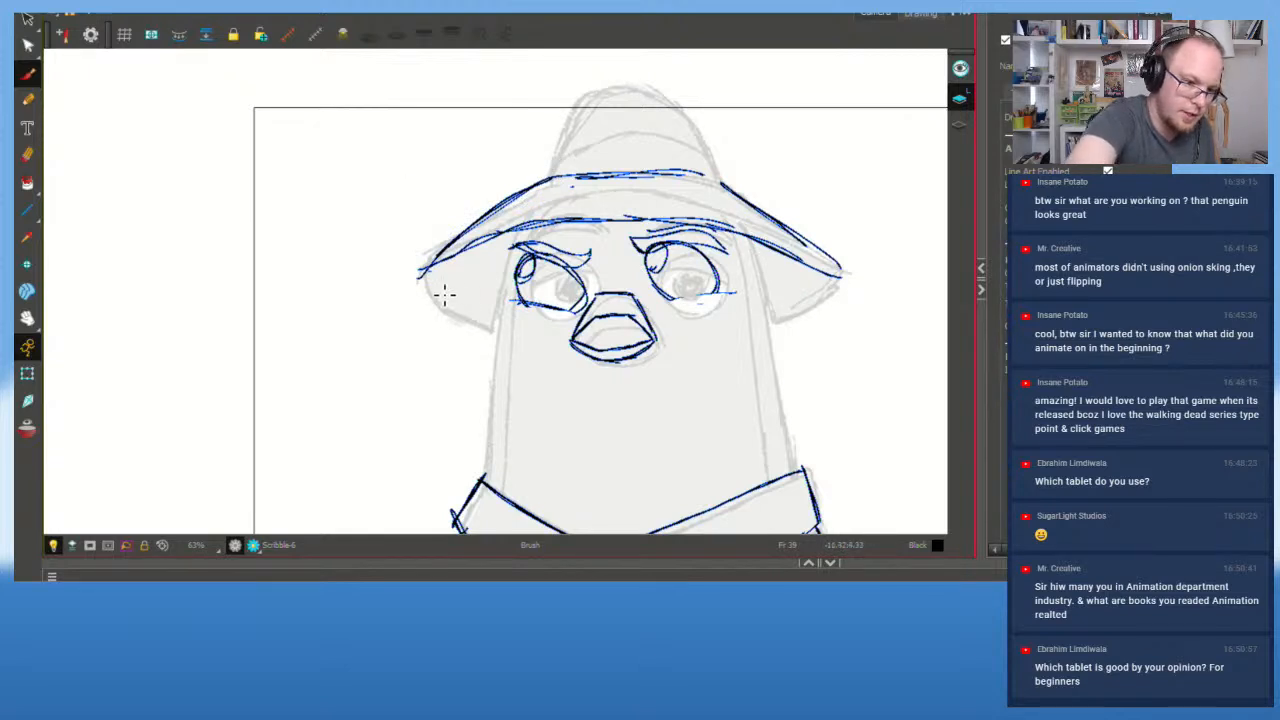
pyautogui.moveTo(420, 272); pyautogui.dragTo(498, 310)
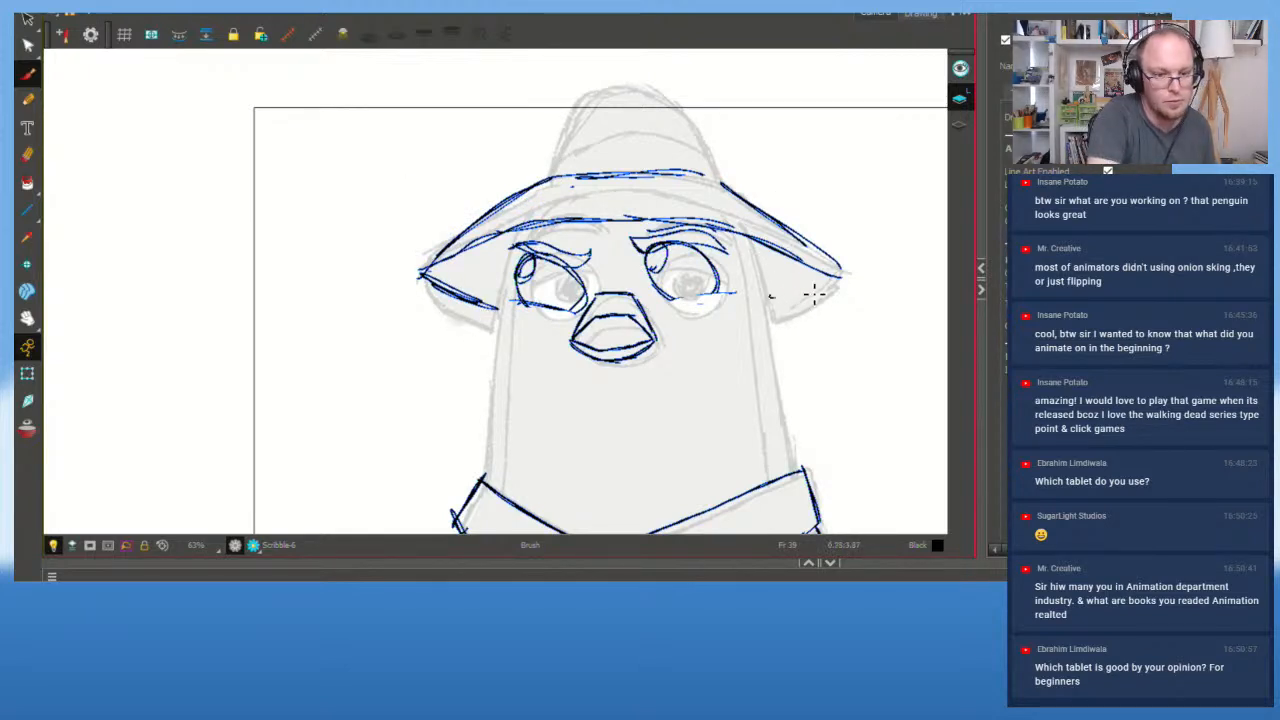
pyautogui.moveTo(842, 270); pyautogui.dragTo(762, 296)
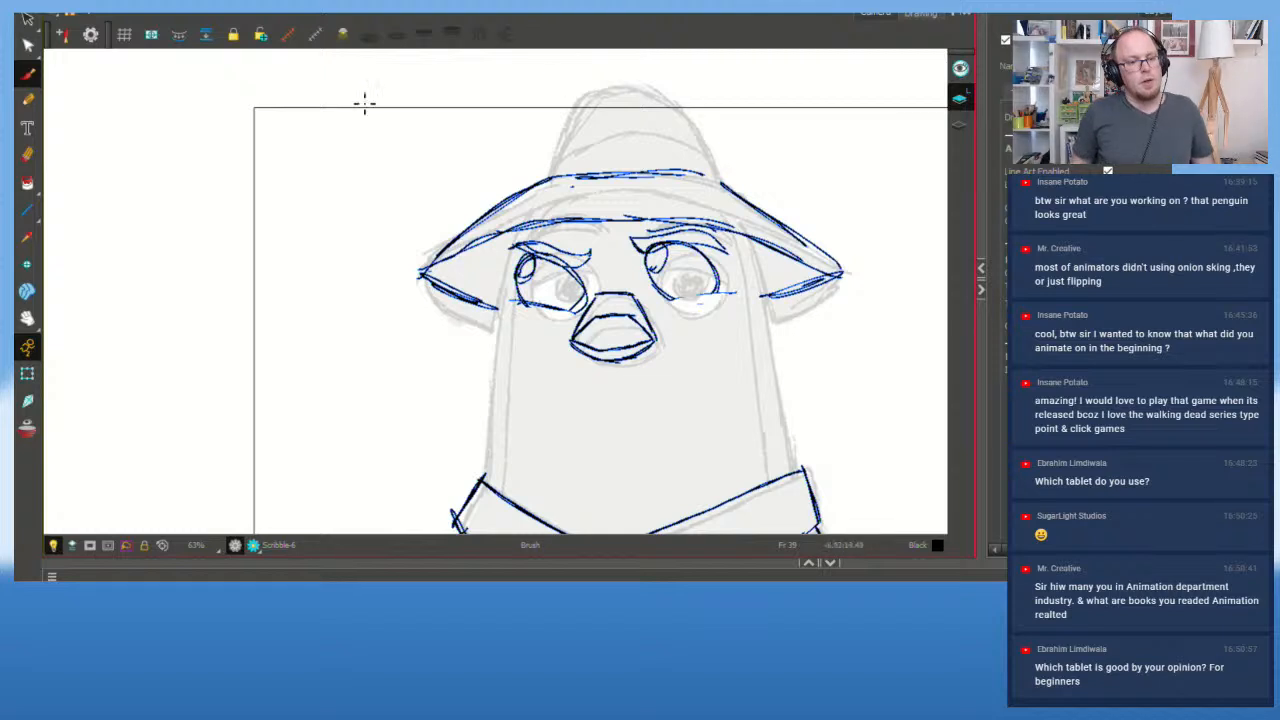
pyautogui.moveTo(605, 113)
pyautogui.mouseDown()
pyautogui.moveTo(270, 385)
pyautogui.moveTo(835, 197)
pyautogui.moveTo(347, 308)
pyautogui.moveTo(860, 240)
pyautogui.moveTo(812, 298)
pyautogui.mouseUp()
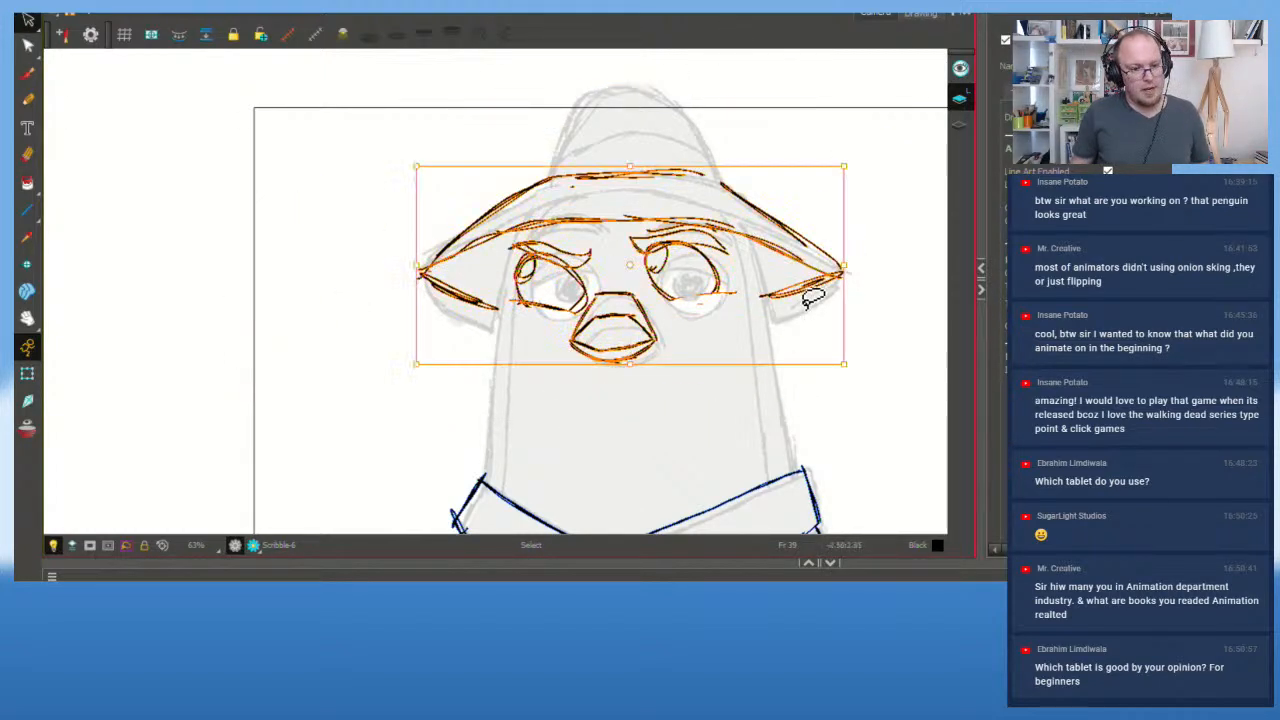
# Step: Move the frame 48 hat and face strokes left and tilt them to fit the rough pose
pyautogui.moveTo(855, 166); pyautogui.dragTo(848, 152)
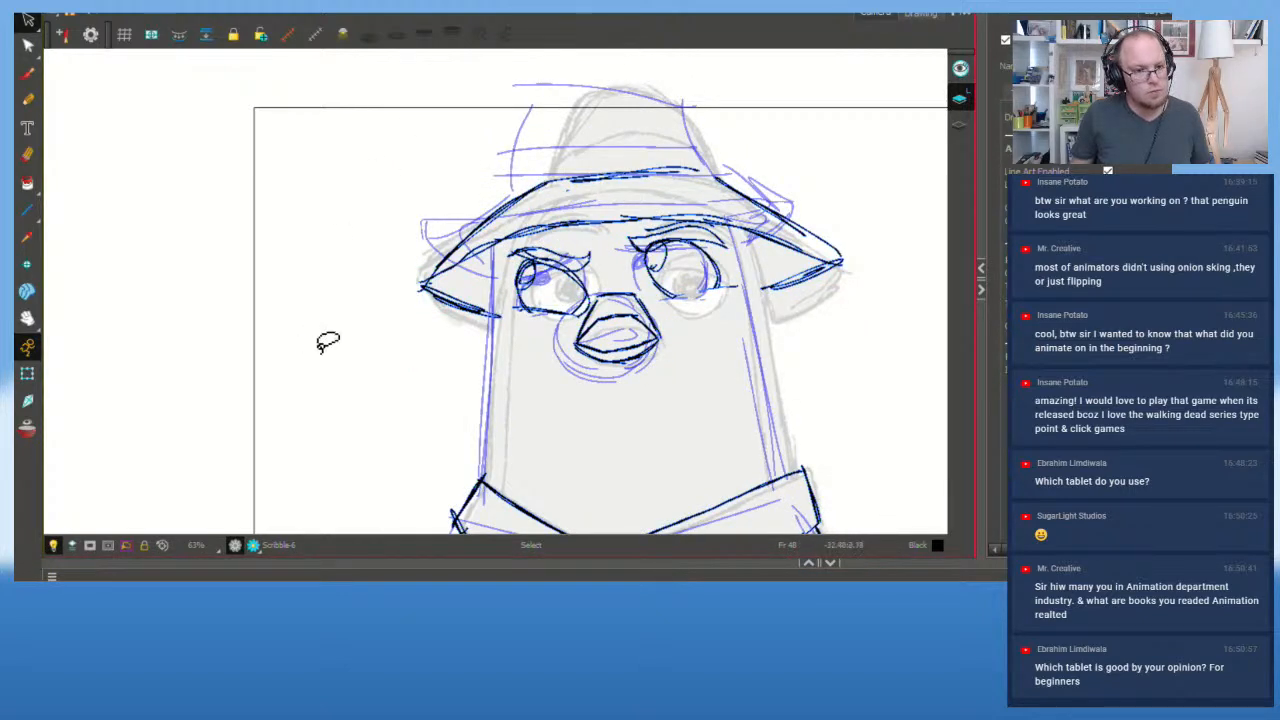
pyautogui.moveTo(326, 340)
pyautogui.mouseDown()
pyautogui.moveTo(949, 294)
pyautogui.moveTo(500, 80)
pyautogui.mouseUp()
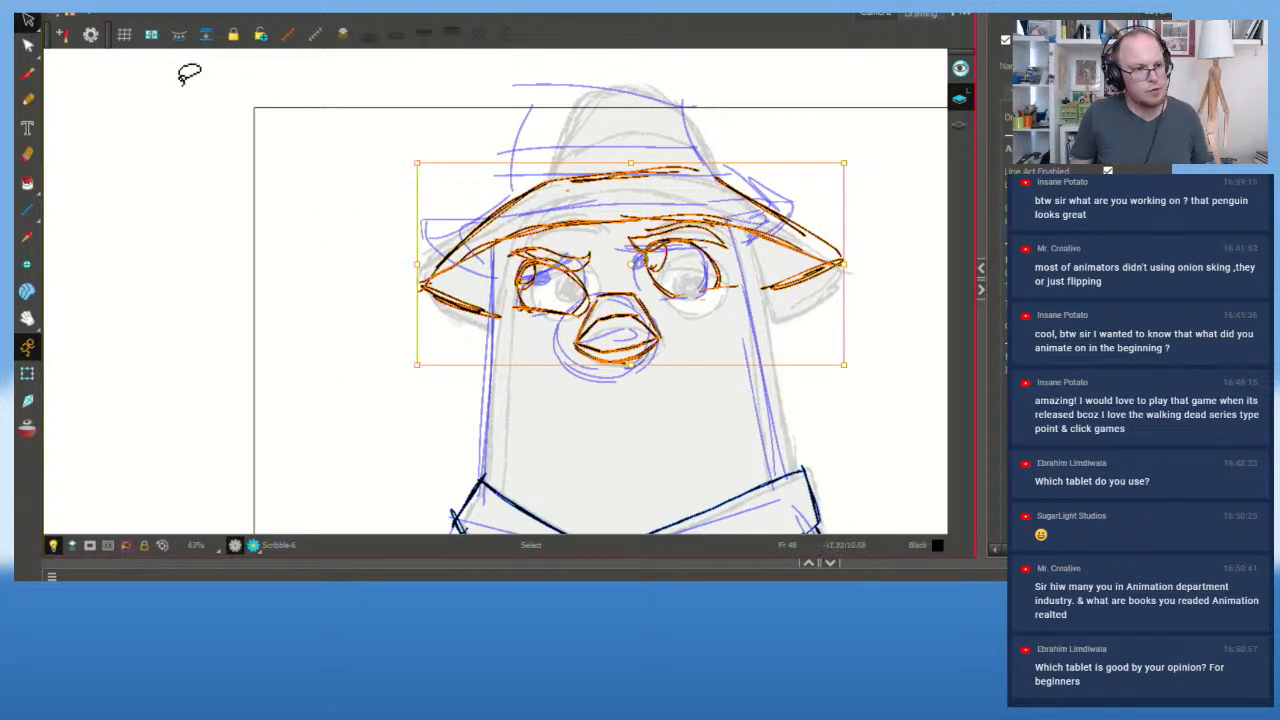
pyautogui.click(28, 20)
pyautogui.click(746, 228)
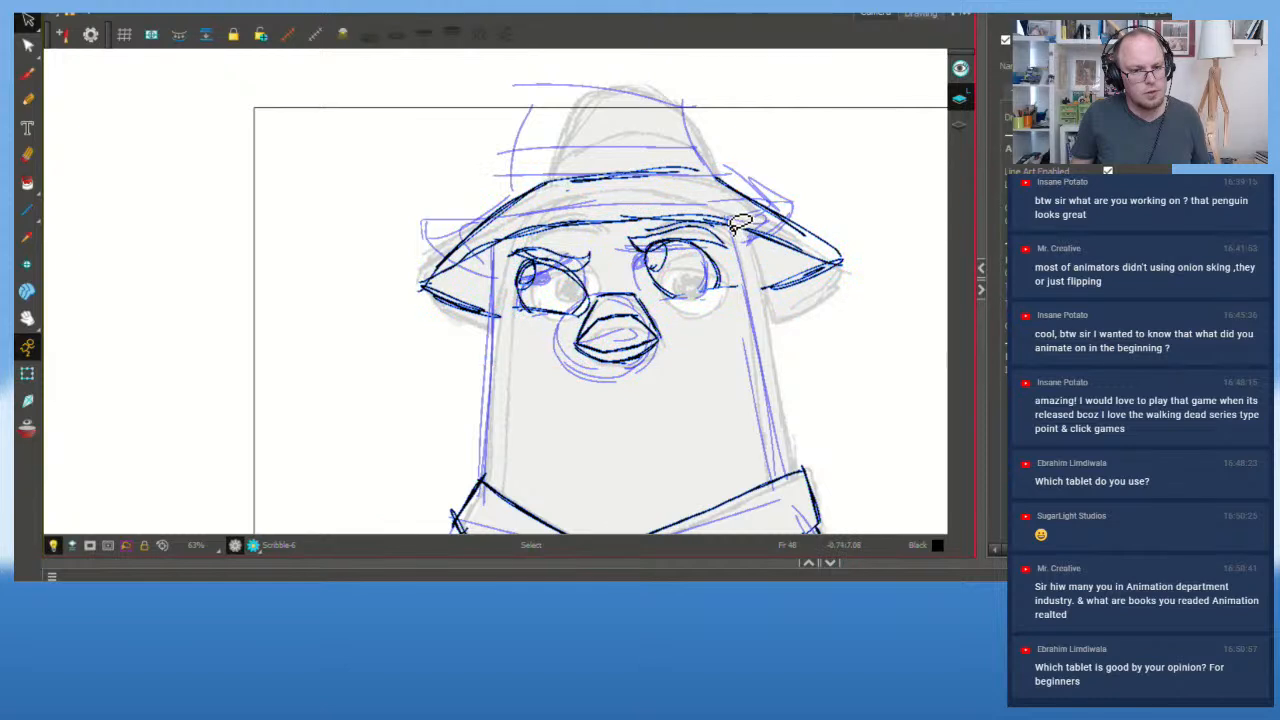
pyautogui.hotkey('ctrl', 'a')
pyautogui.click(772, 338)
pyautogui.moveTo(779, 331)
pyautogui.mouseDown()
pyautogui.moveTo(300, 163)
pyautogui.moveTo(883, 263)
pyautogui.moveTo(785, 335)
pyautogui.mouseUp()
pyautogui.click(621, 274)
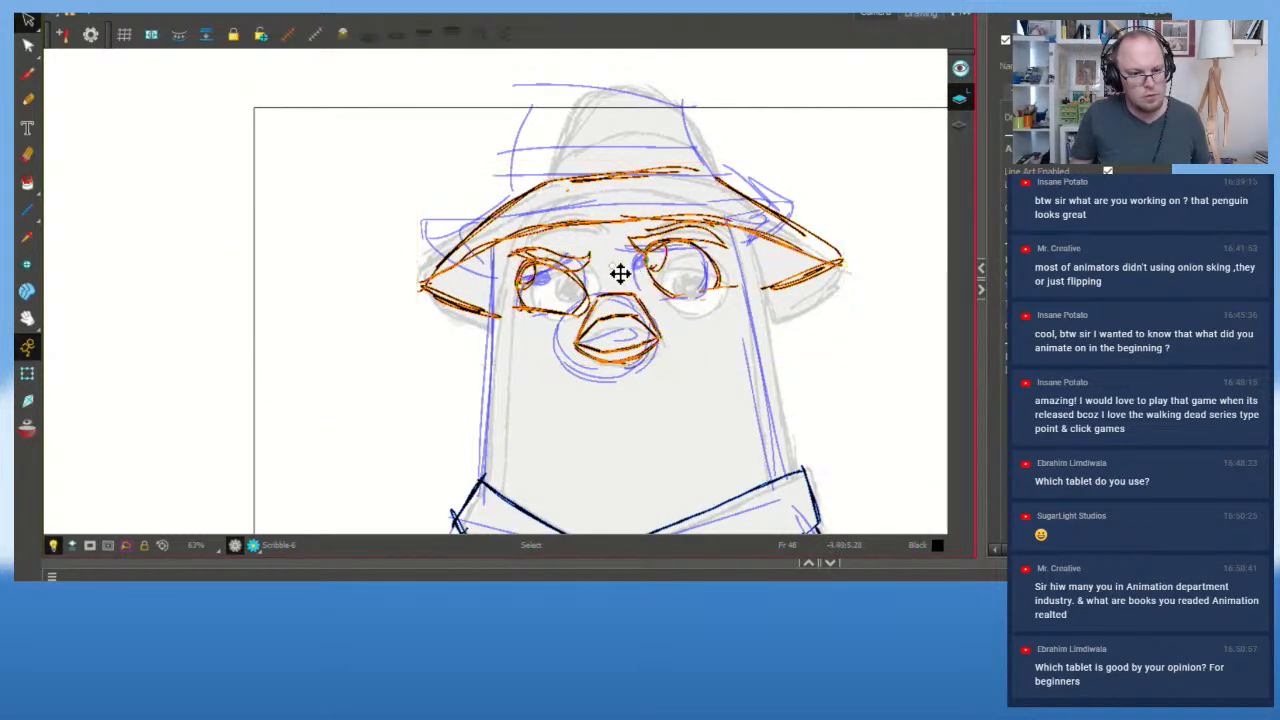
pyautogui.moveTo(637, 270); pyautogui.dragTo(615, 266)
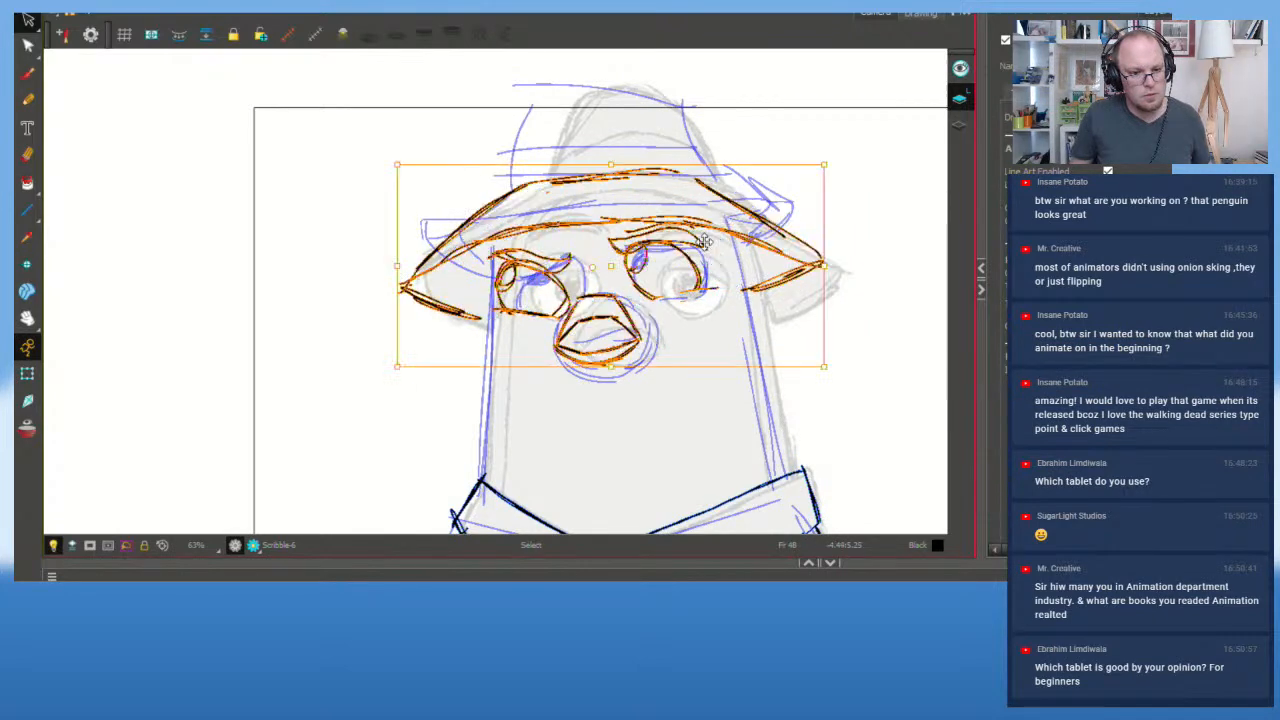
pyautogui.click(836, 158)
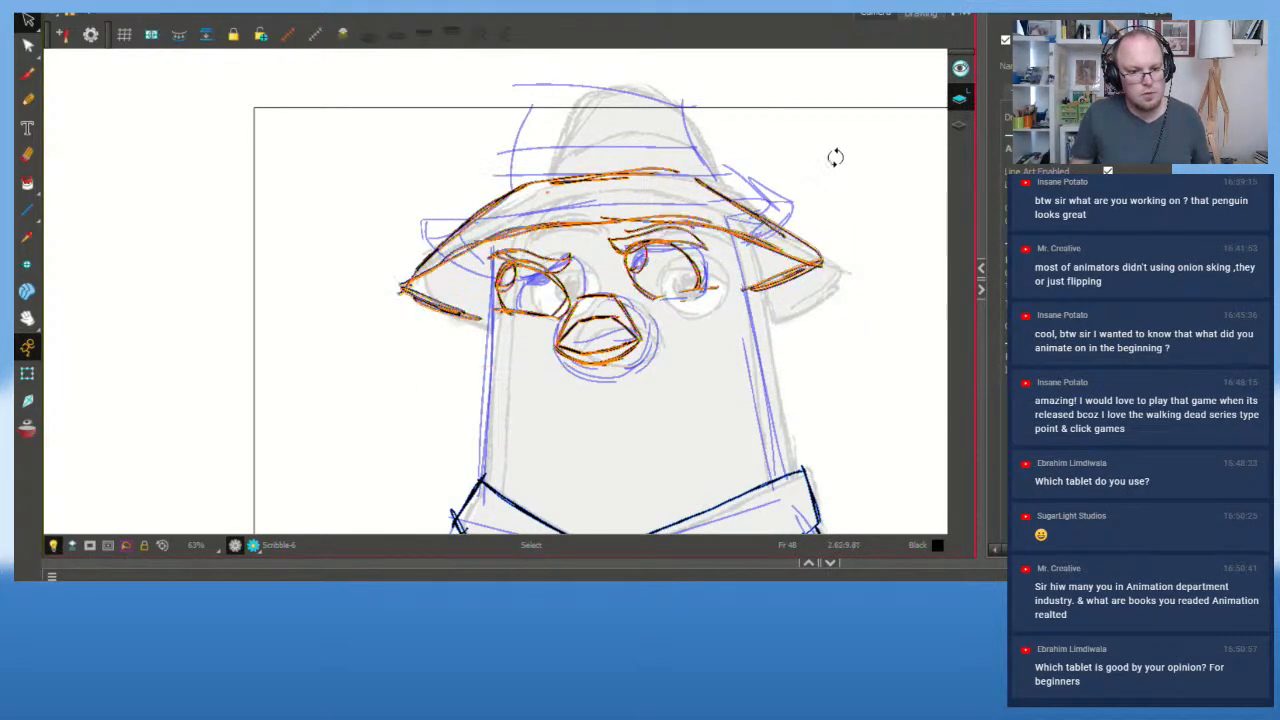
pyautogui.click(673, 400)
# Step: Narrow the beak by squeezing it from its left side
pyautogui.moveTo(673, 400)
pyautogui.mouseDown()
pyautogui.moveTo(655, 310)
pyautogui.moveTo(585, 295)
pyautogui.moveTo(599, 375)
pyautogui.mouseUp()
pyautogui.moveTo(556, 332); pyautogui.dragTo(559, 333)
pyautogui.click(689, 358)
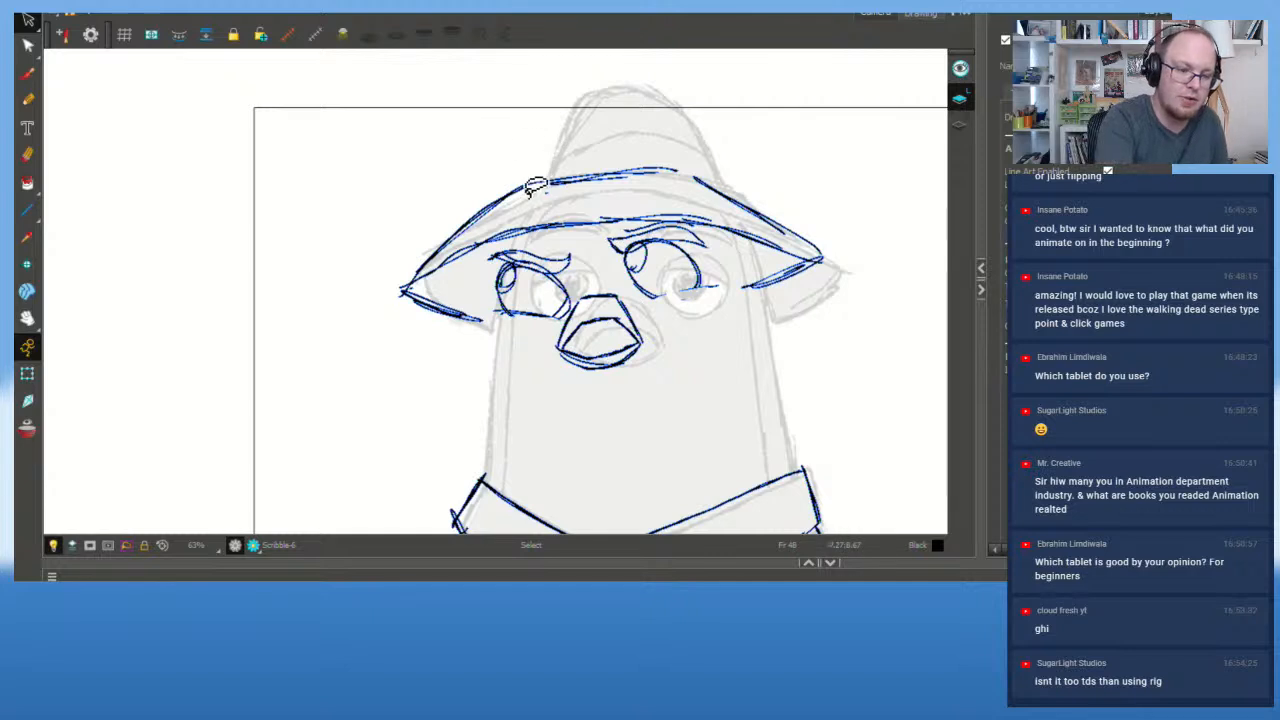
# Step: Ink the top of the hat brim and the hat's left and right sides
pyautogui.click(27, 73)
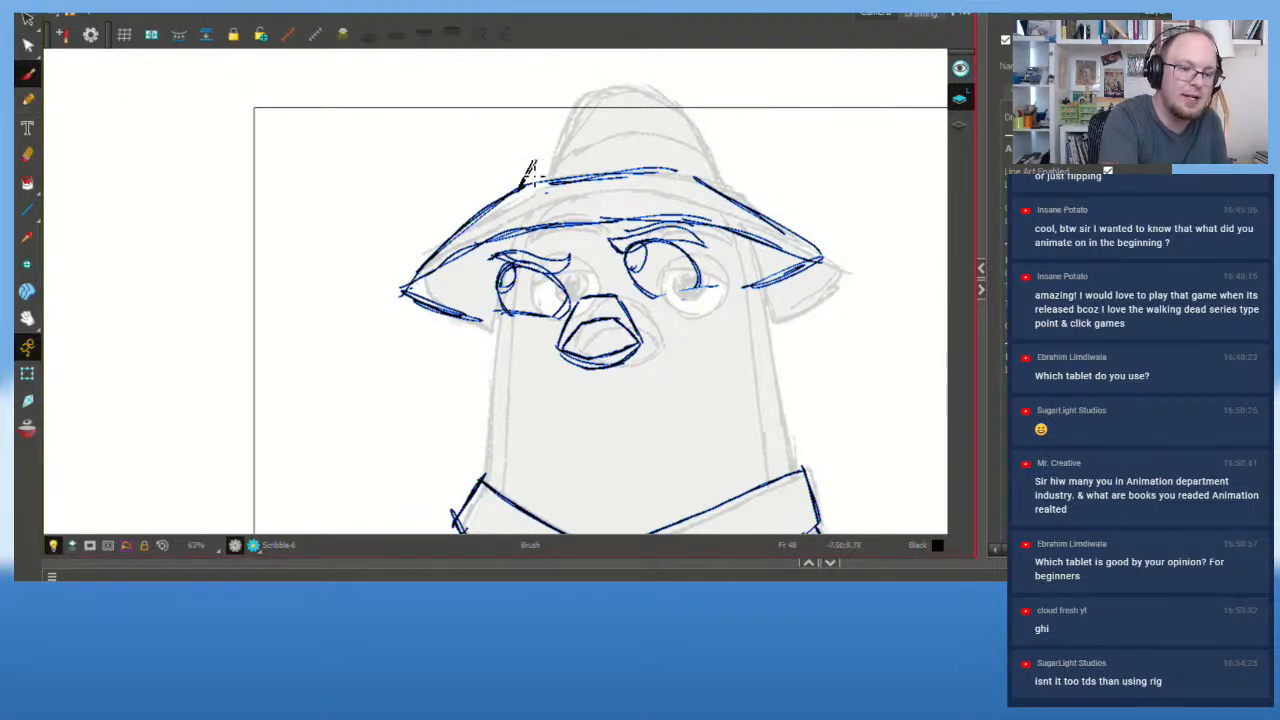
pyautogui.moveTo(530, 162)
pyautogui.mouseDown()
pyautogui.moveTo(606, 140)
pyautogui.moveTo(571, 143)
pyautogui.moveTo(690, 151)
pyautogui.moveTo(717, 190)
pyautogui.mouseUp()
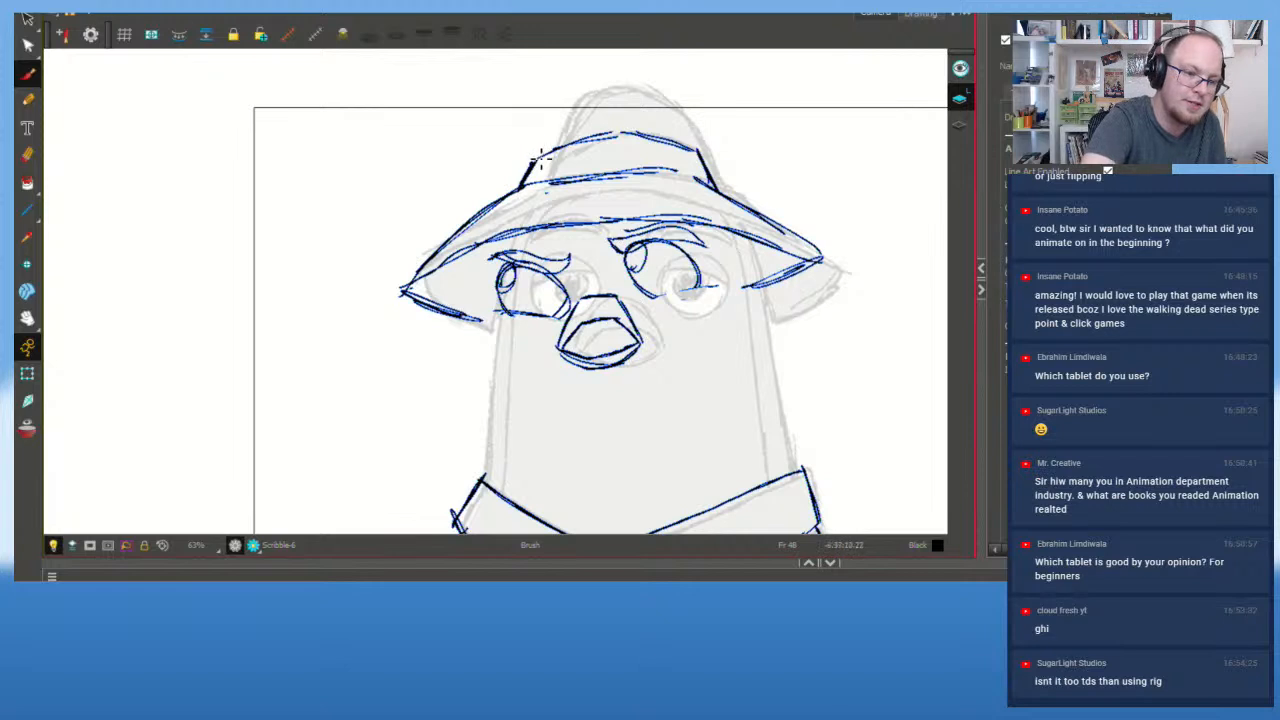
pyautogui.moveTo(522, 185)
pyautogui.mouseDown()
pyautogui.moveTo(558, 106)
pyautogui.moveTo(625, 82)
pyautogui.mouseUp()
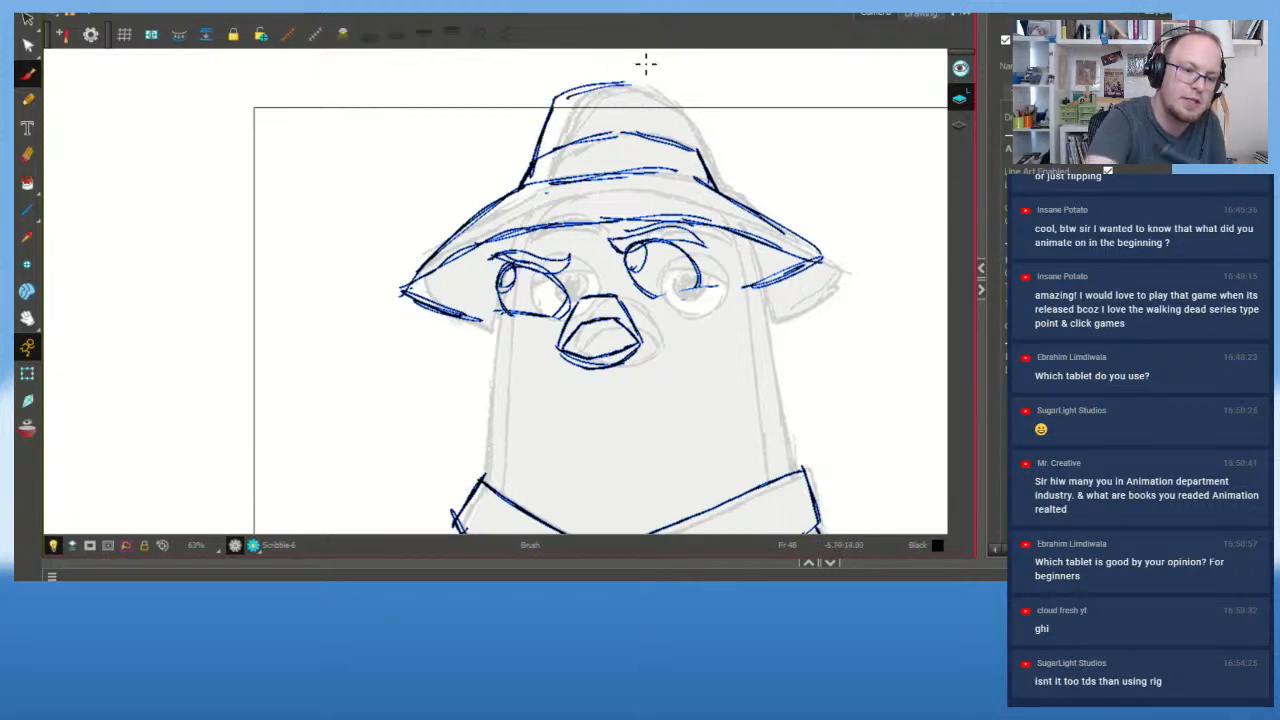
pyautogui.moveTo(698, 152); pyautogui.dragTo(665, 97)
pyautogui.moveTo(702, 160); pyautogui.dragTo(648, 82)
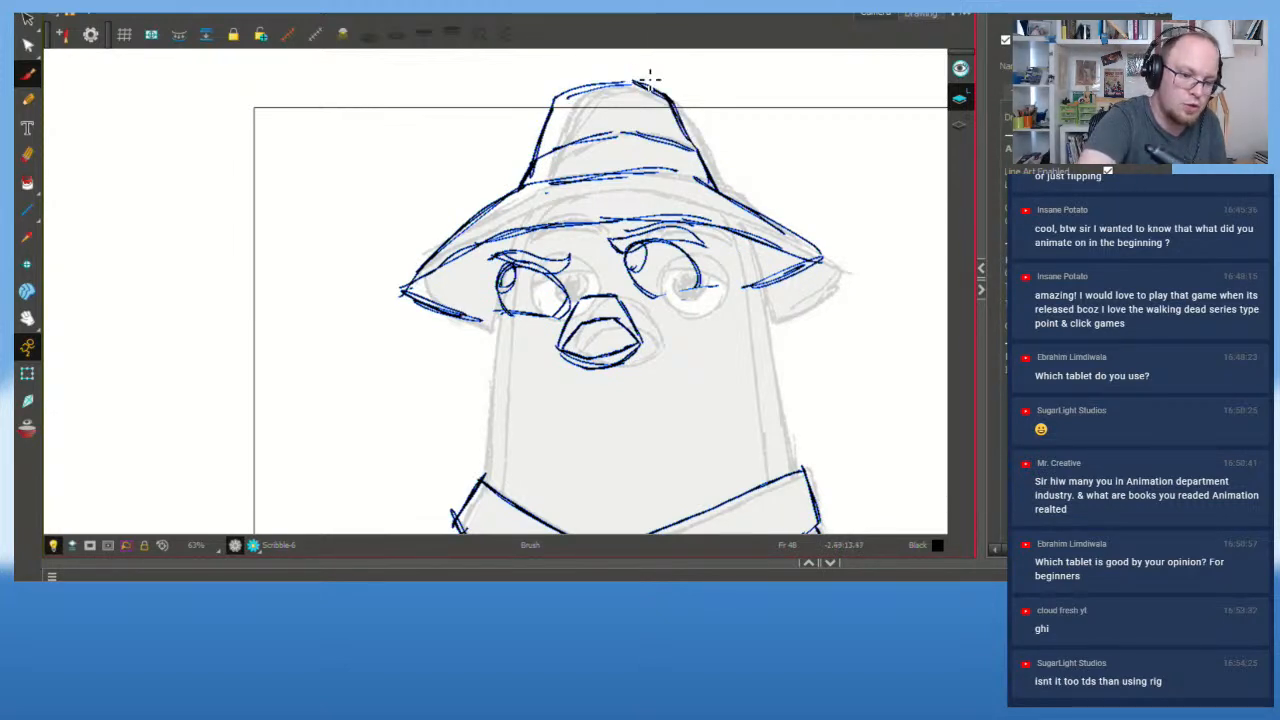
# Step: Ink the body's left and right edges from the brim down to the collar
pyautogui.moveTo(488, 484)
pyautogui.mouseDown()
pyautogui.moveTo(503, 392)
pyautogui.moveTo(493, 317)
pyautogui.moveTo(504, 419)
pyautogui.moveTo(487, 247)
pyautogui.mouseUp()
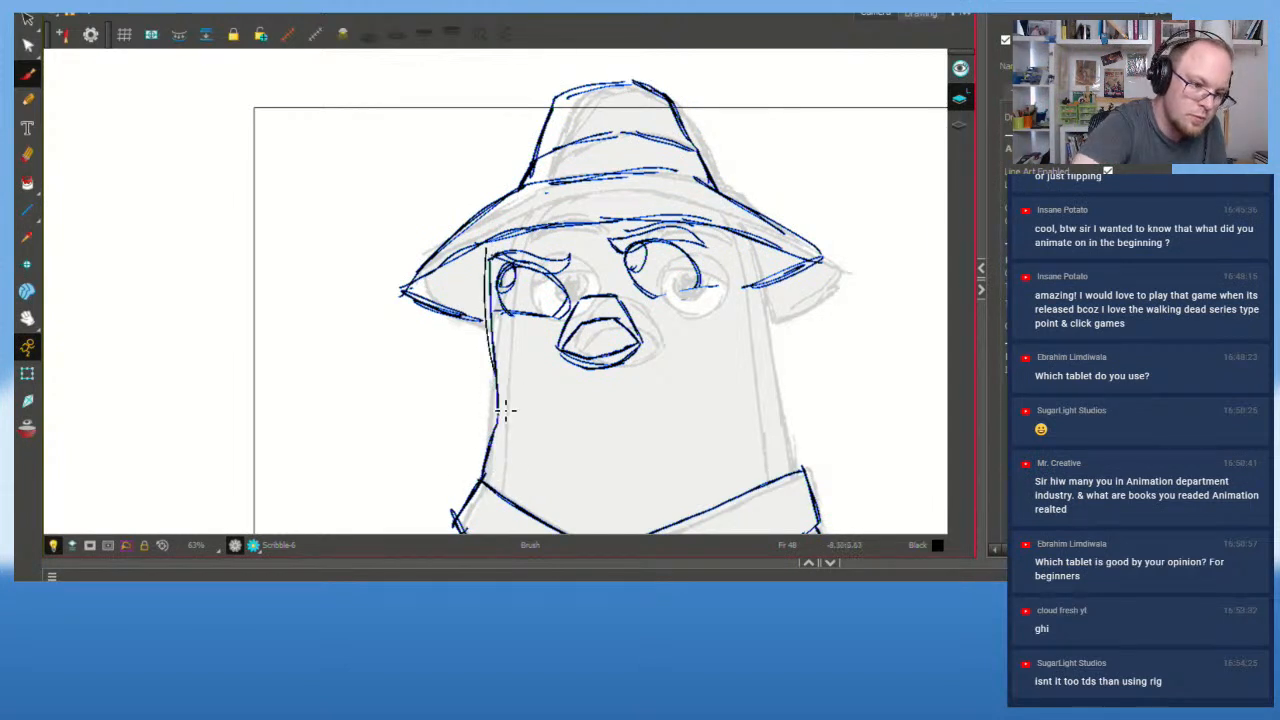
pyautogui.moveTo(499, 411)
pyautogui.mouseDown()
pyautogui.moveTo(505, 360)
pyautogui.moveTo(516, 460)
pyautogui.moveTo(500, 505)
pyautogui.moveTo(515, 458)
pyautogui.moveTo(496, 352)
pyautogui.mouseUp()
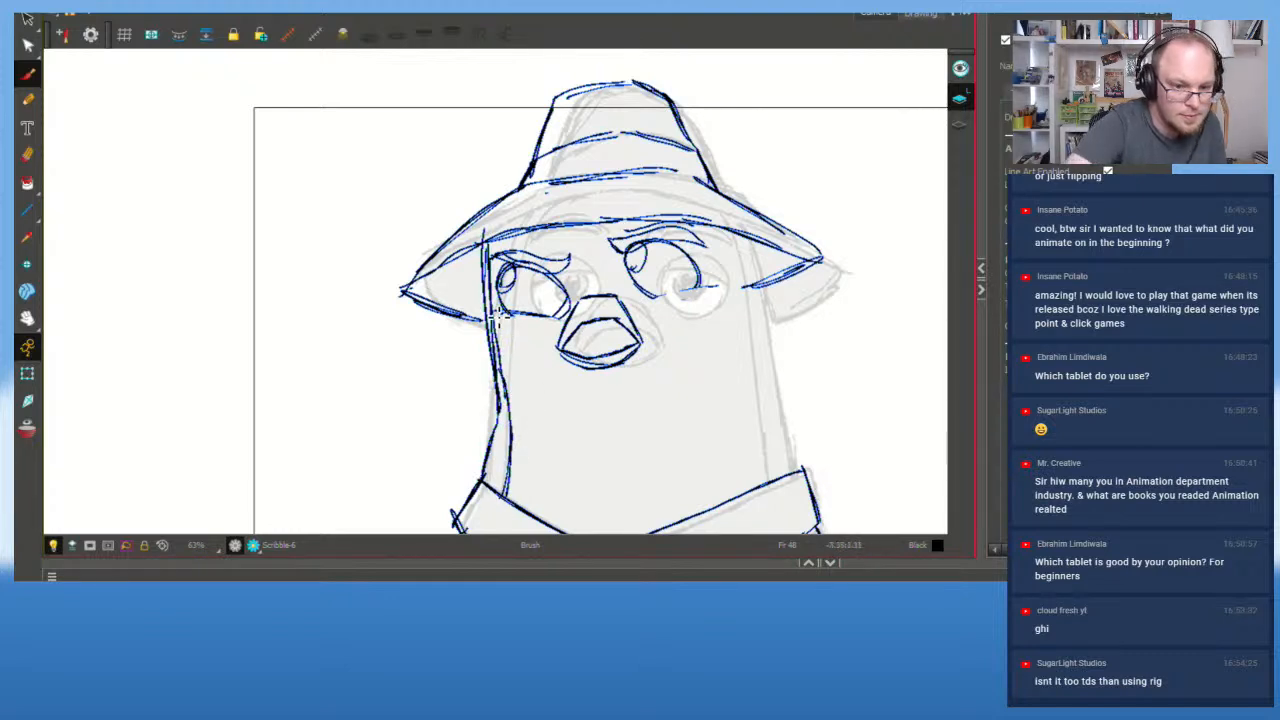
pyautogui.moveTo(706, 224); pyautogui.dragTo(733, 321)
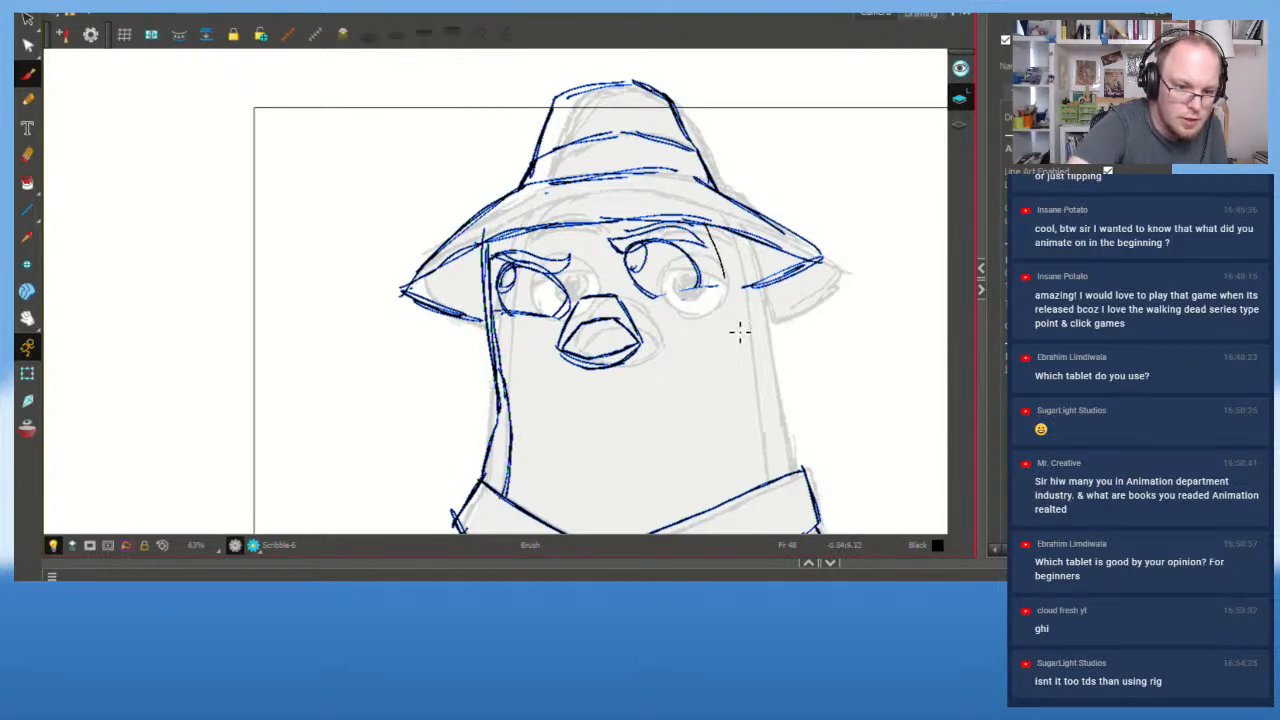
pyautogui.moveTo(710, 232); pyautogui.dragTo(749, 402)
pyautogui.moveTo(725, 286); pyautogui.dragTo(761, 440)
pyautogui.moveTo(748, 394); pyautogui.dragTo(767, 488)
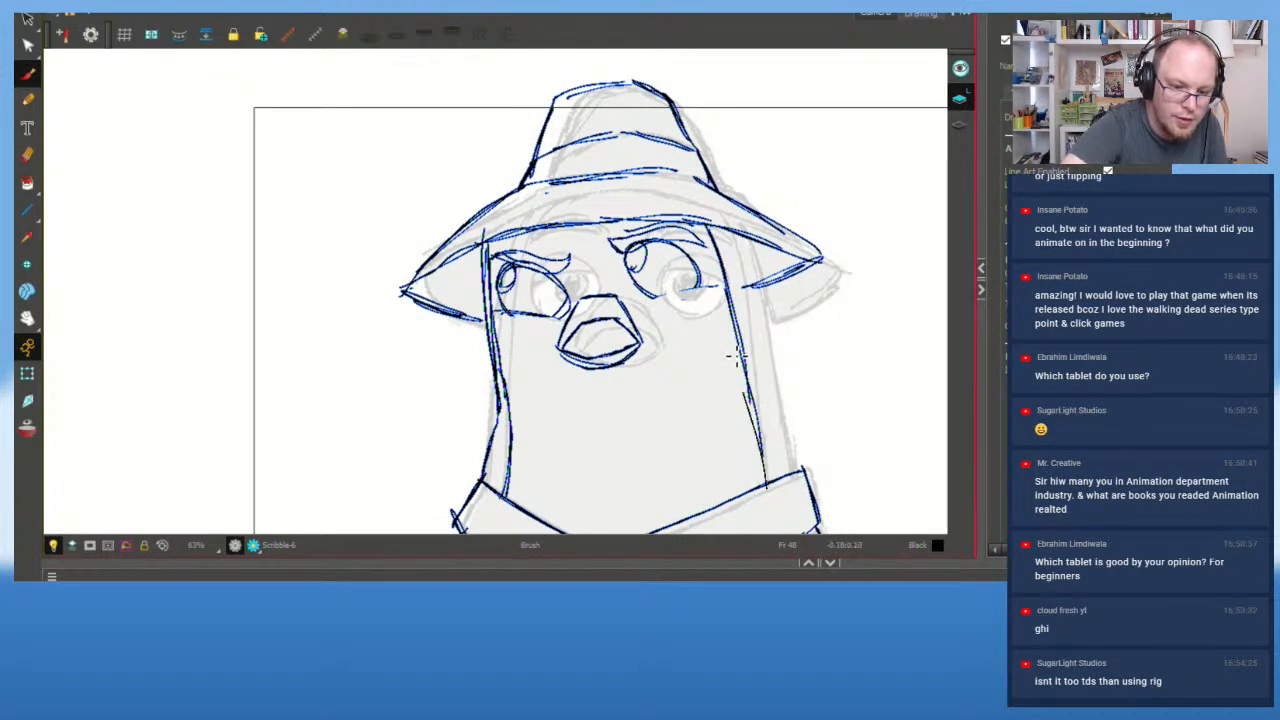
pyautogui.moveTo(727, 325); pyautogui.dragTo(747, 396)
pyautogui.hotkey('ctrl', 'z')
pyautogui.hotkey('ctrl', 'z')
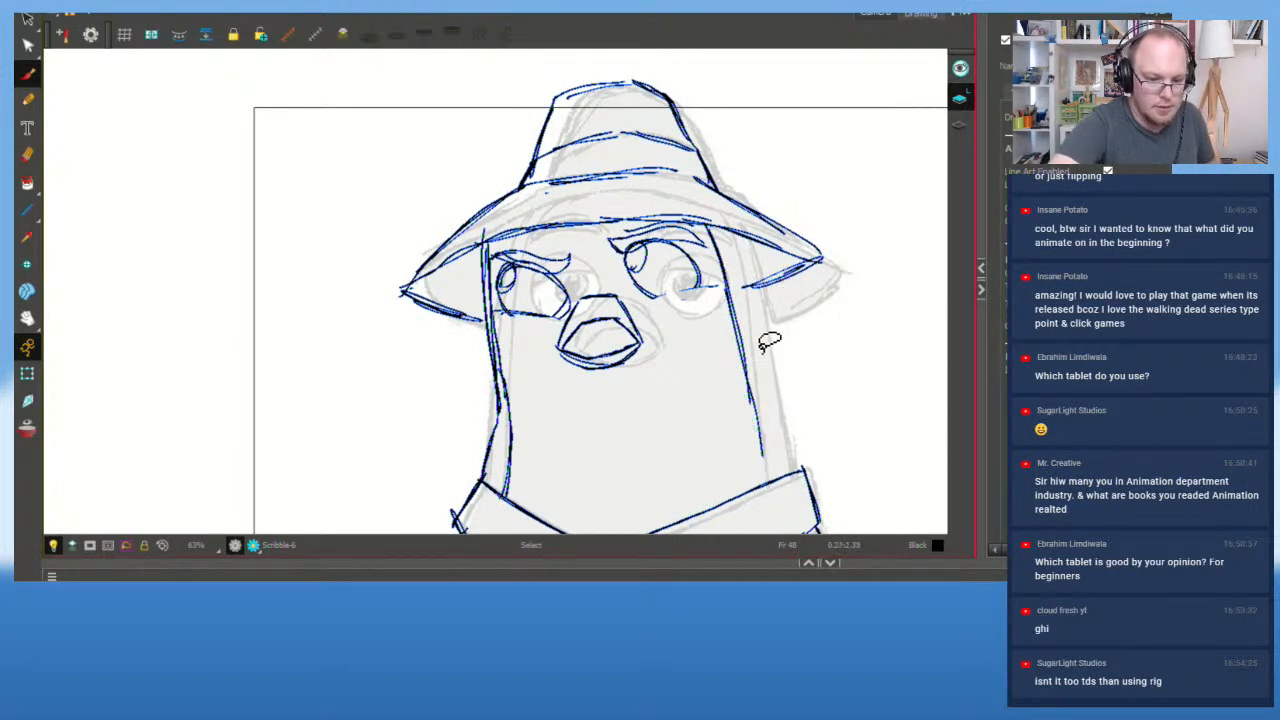
pyautogui.moveTo(767, 481); pyautogui.dragTo(731, 324)
pyautogui.moveTo(800, 478); pyautogui.dragTo(735, 226)
# Step: Flip through neighbouring drawings, including frame 29 and the front-facing pose, to check the ink
pyautogui.scroll(-2, 737, 210)
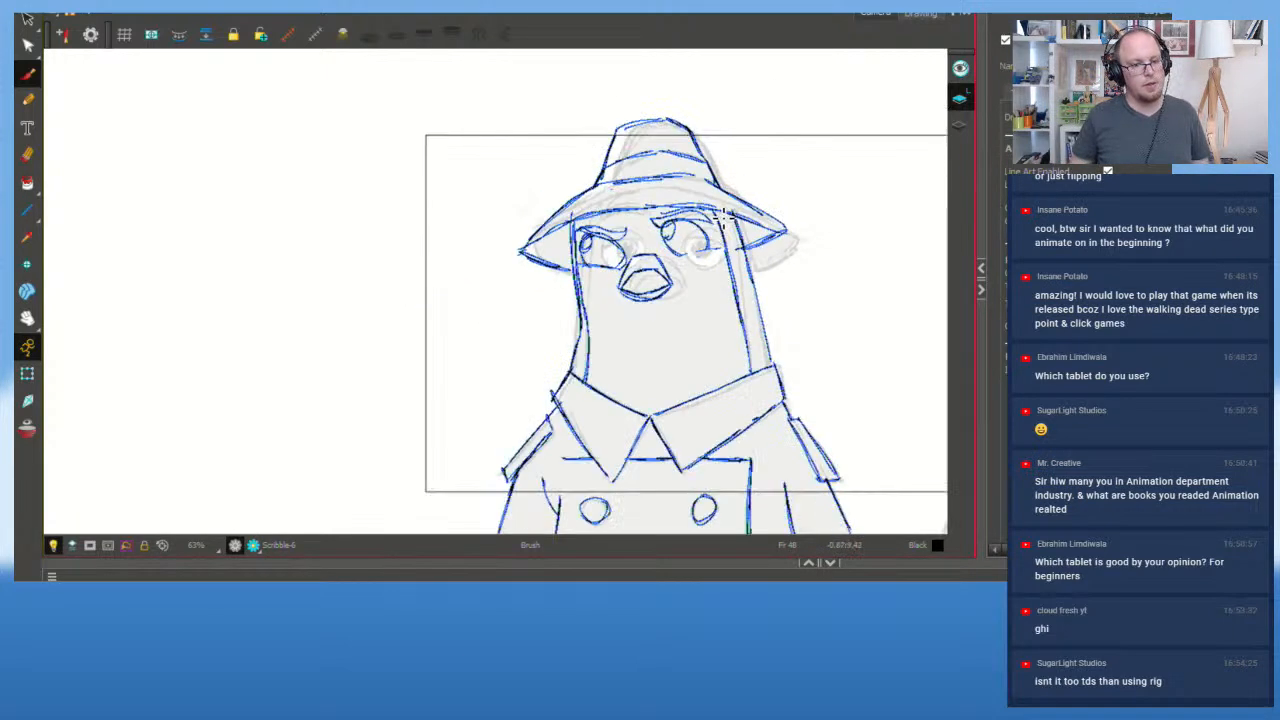
pyautogui.scroll(1, 657, 470)
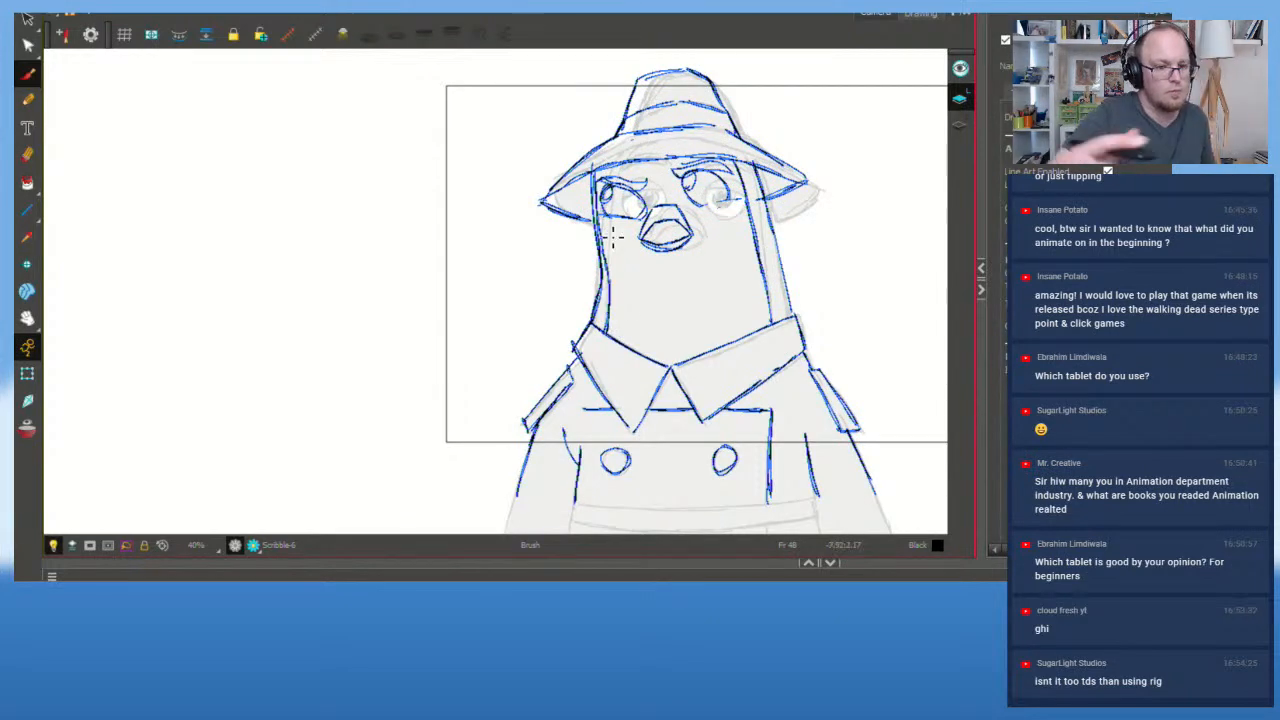
pyautogui.press('g')
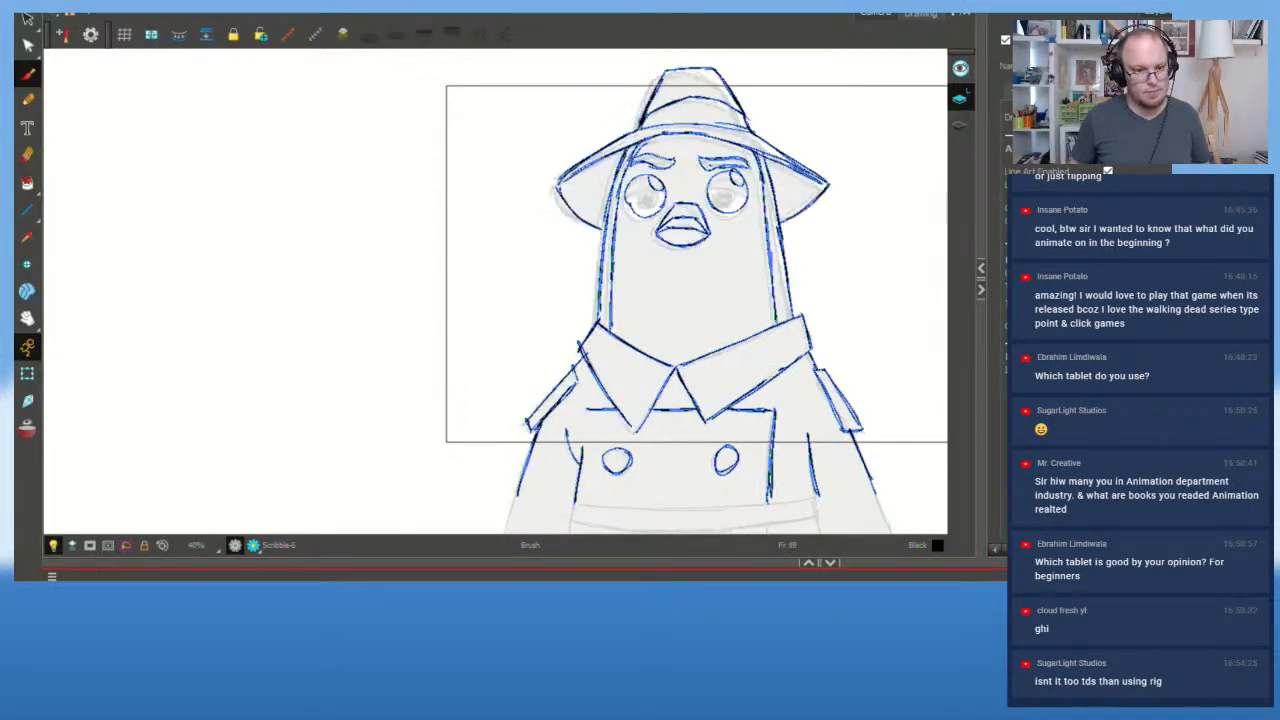
pyautogui.press('f')
pyautogui.press('f')
pyautogui.press('f')
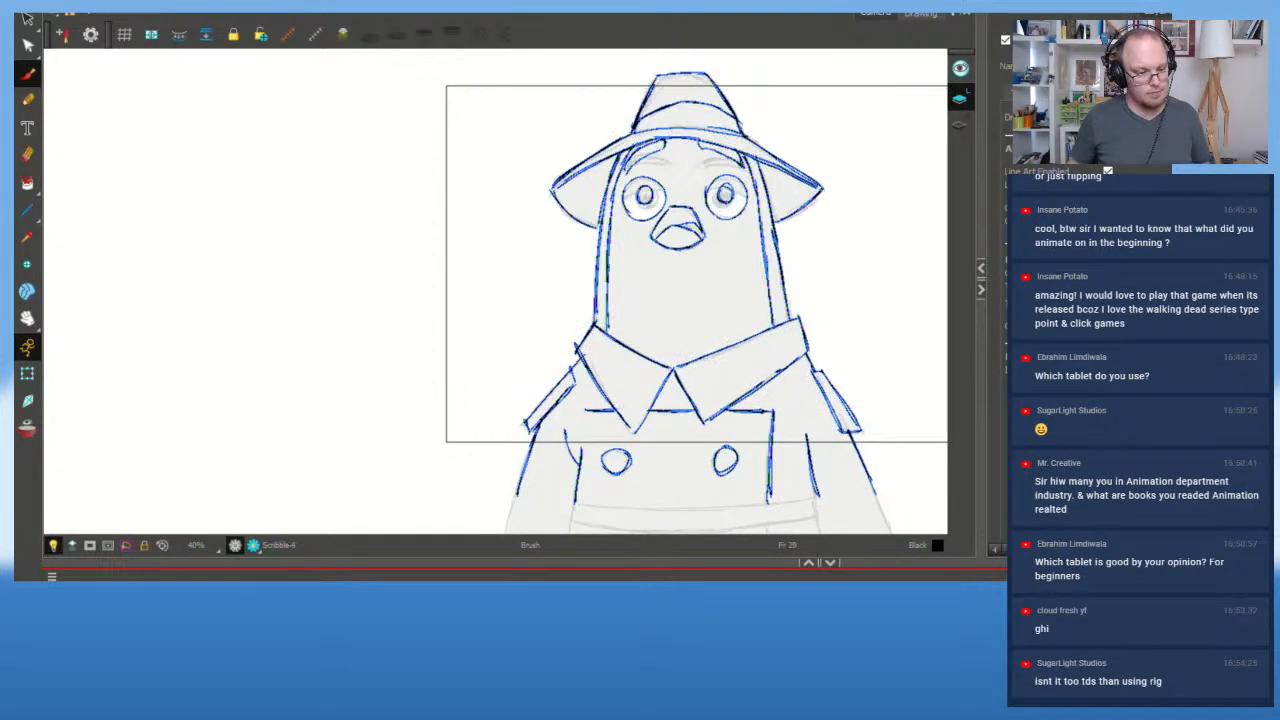
pyautogui.press('f')
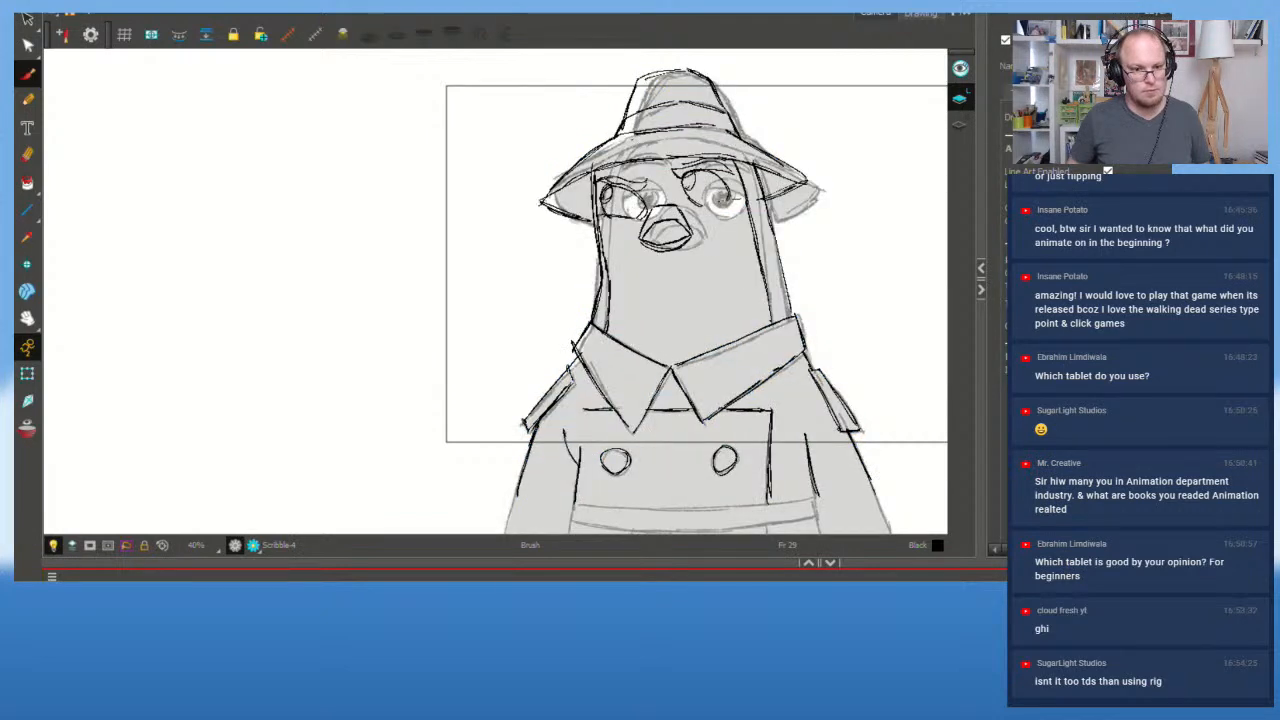
pyautogui.press('g')
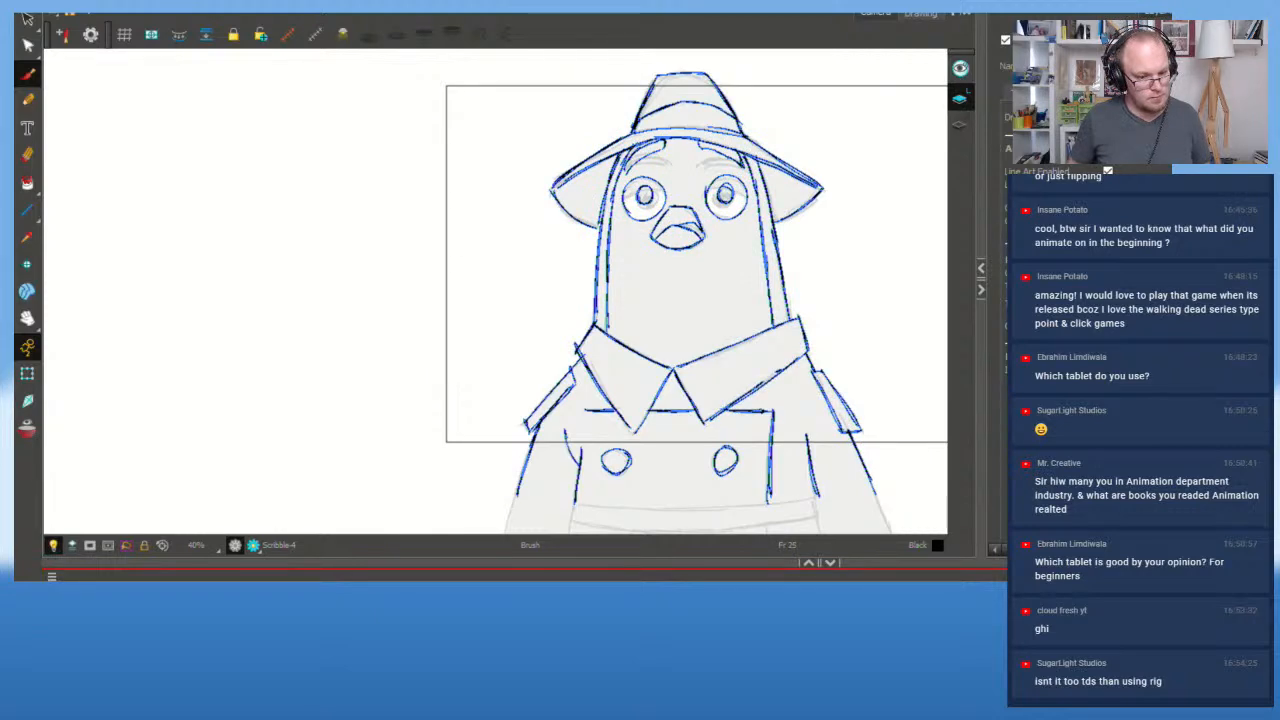
# Step: Jump to frame 1, recentre and zoom on the pigeon, and play the animation through twice
pyautogui.hotkey('shift', ',')
pyautogui.moveTo(726, 311); pyautogui.dragTo(451, 351)
pyautogui.press('2')
pyautogui.moveTo(561, 366); pyautogui.dragTo(604, 352)
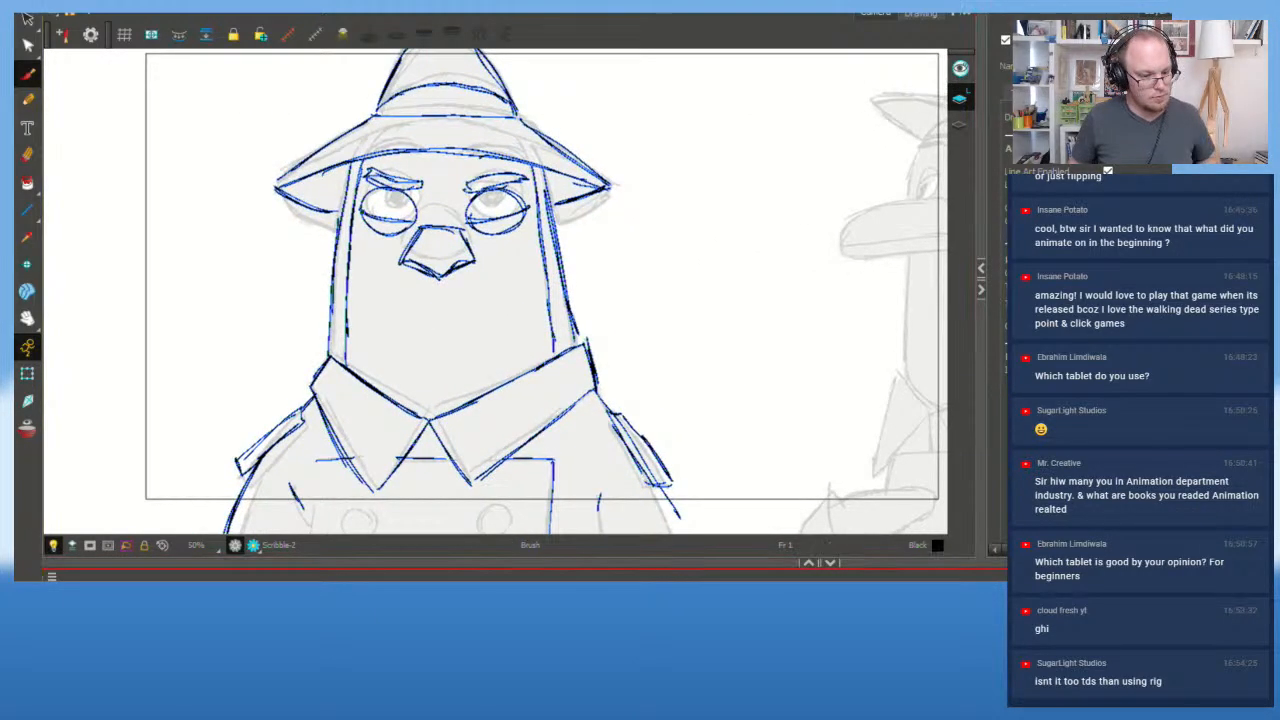
pyautogui.hotkey('shift', 'Return')
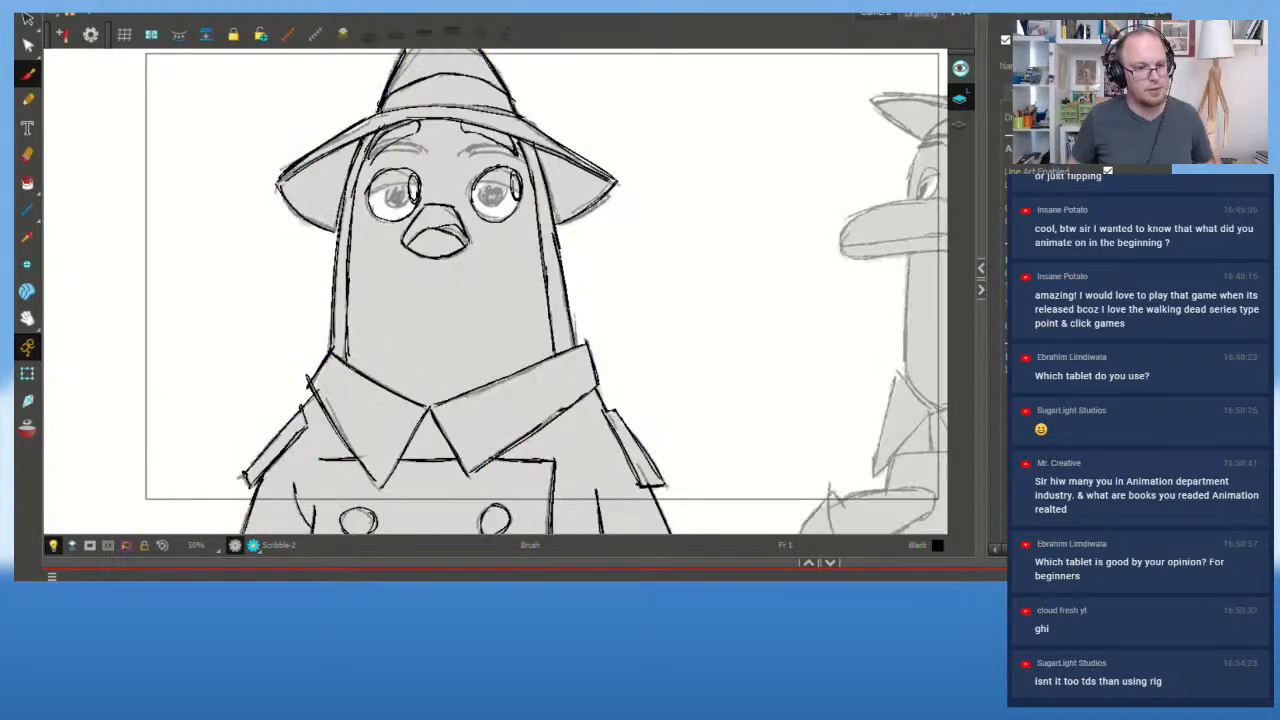
pyautogui.hotkey('shift', 'Return')
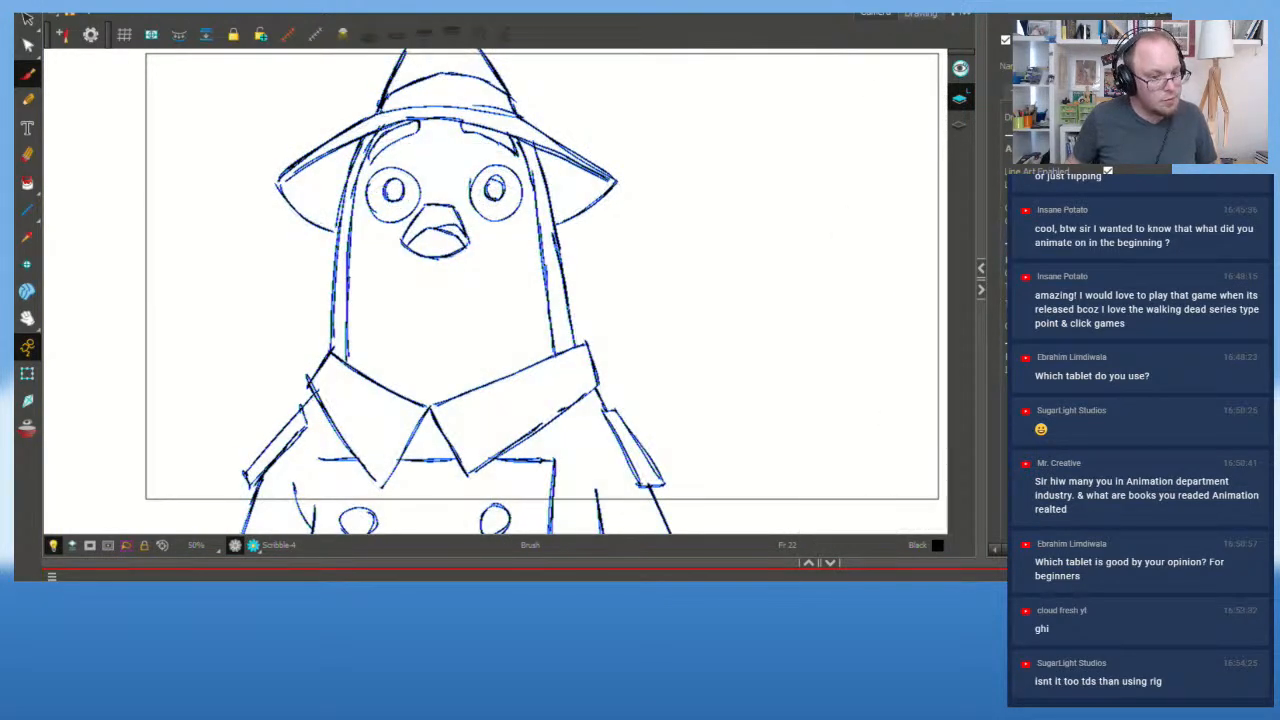
pyautogui.hotkey('shift', ',')
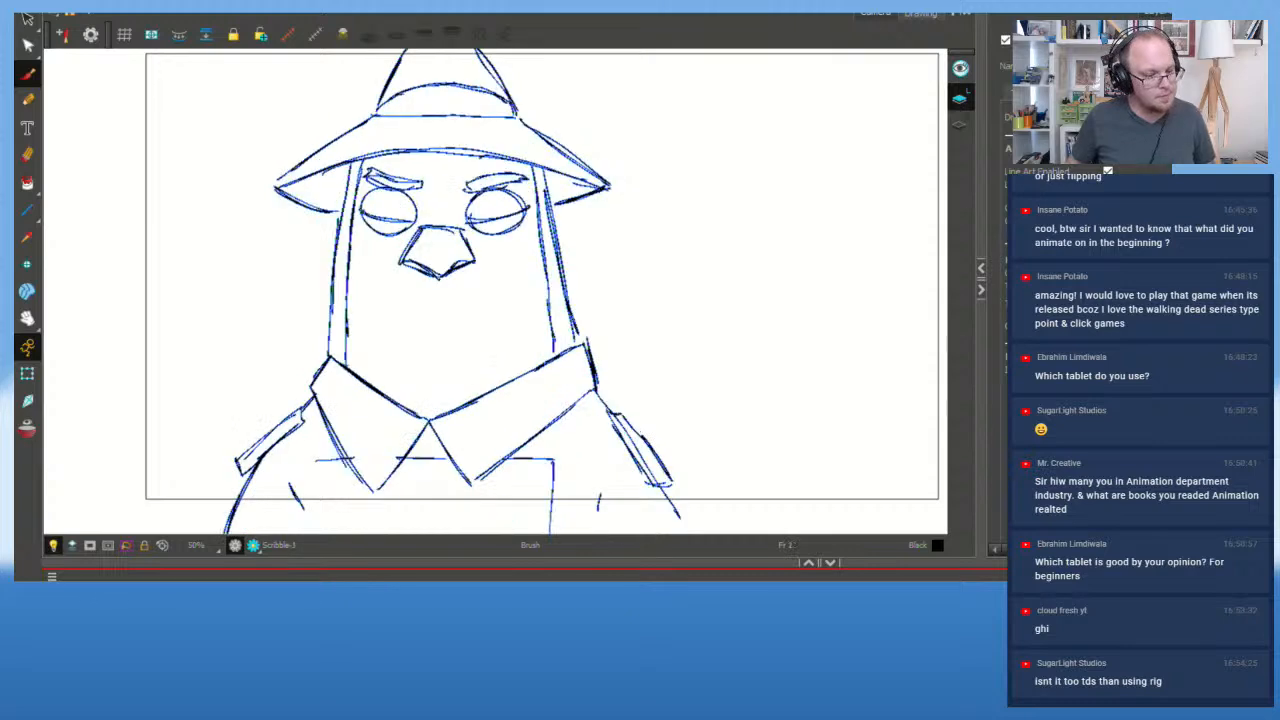
pyautogui.hotkey('shift', 'Return')
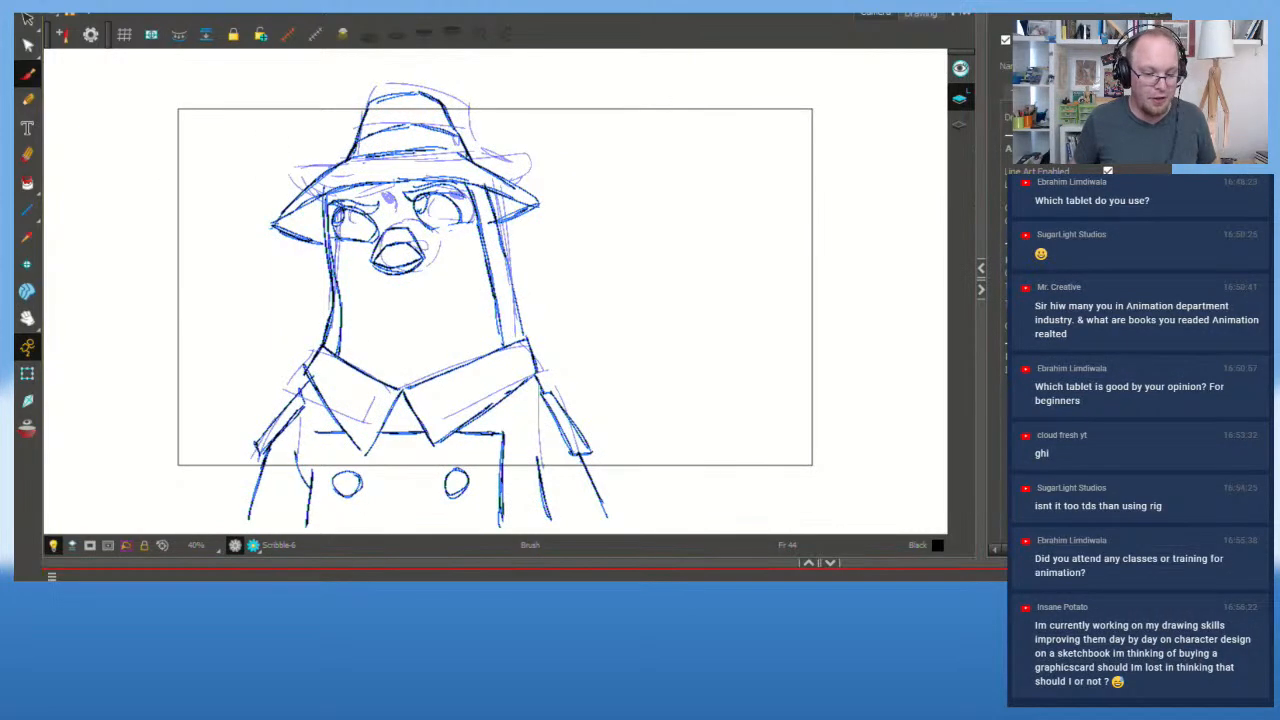
# Step: Flip back and forth between neighbouring drawings to compare the pigeon's poses
pyautogui.press('g')
pyautogui.press('g')
pyautogui.press('g')
pyautogui.press('f')
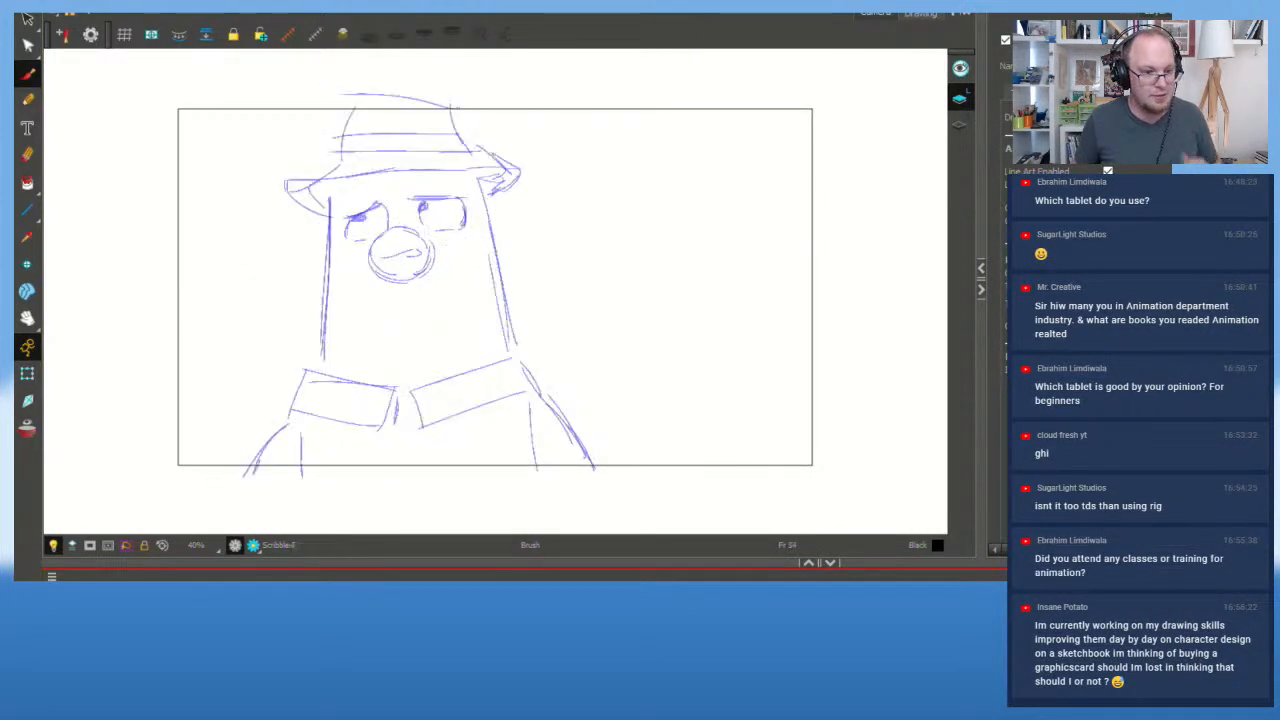
pyautogui.press('g')
pyautogui.press('f')
pyautogui.press('g')
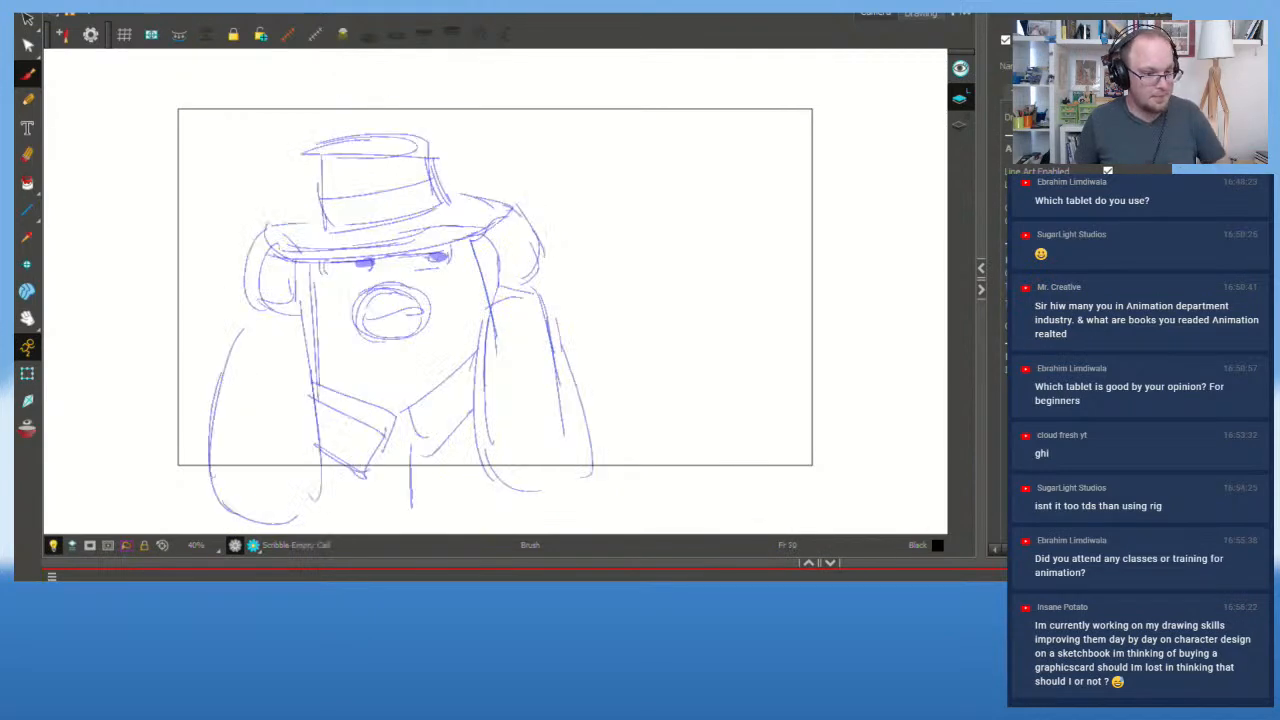
pyautogui.press('f')
pyautogui.press('g')
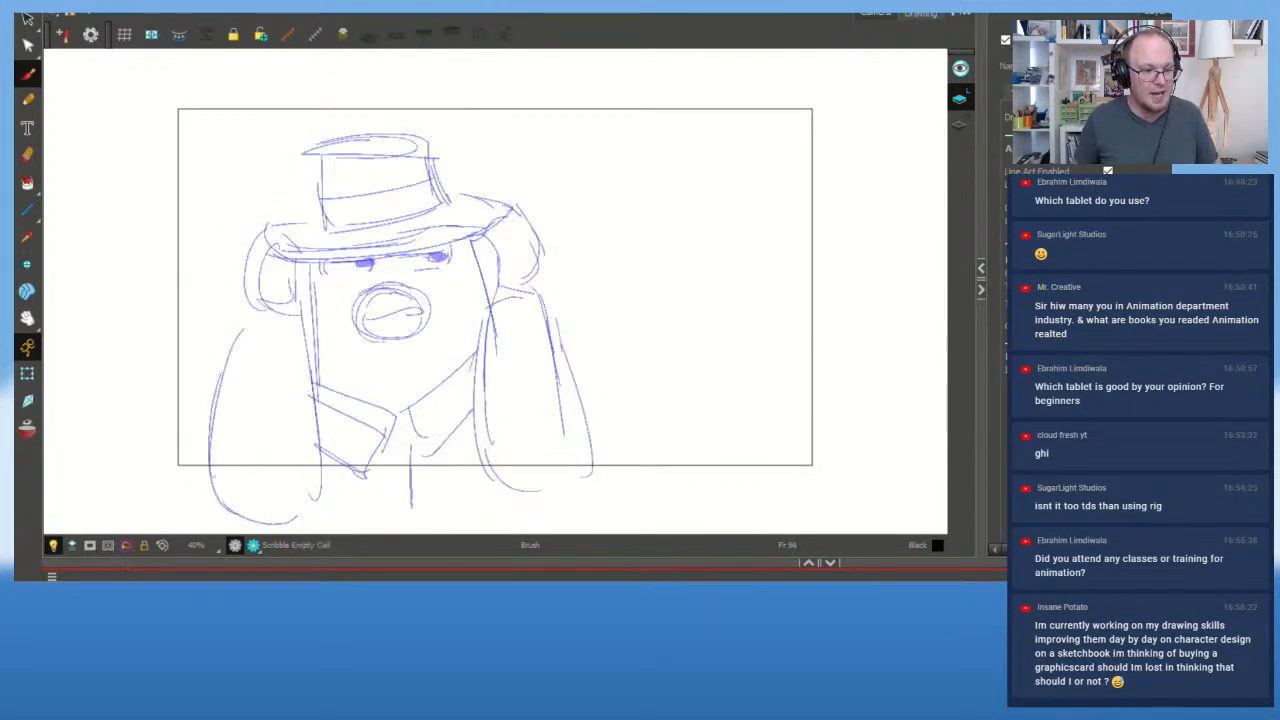
pyautogui.press('f')
pyautogui.press('g')
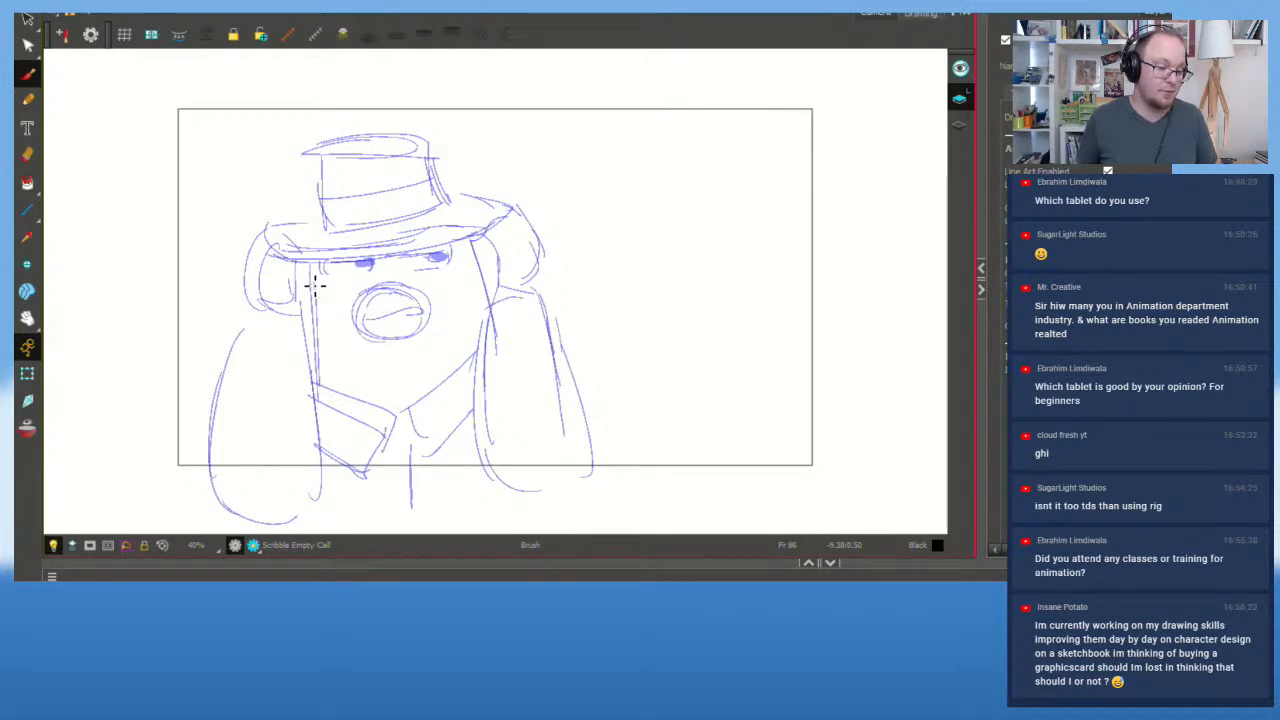
# Step: Return to frame 1, hide the purple and blue sketch layers, and play the inked animation
pyautogui.moveTo(508, 596); pyautogui.dragTo(385, 596)
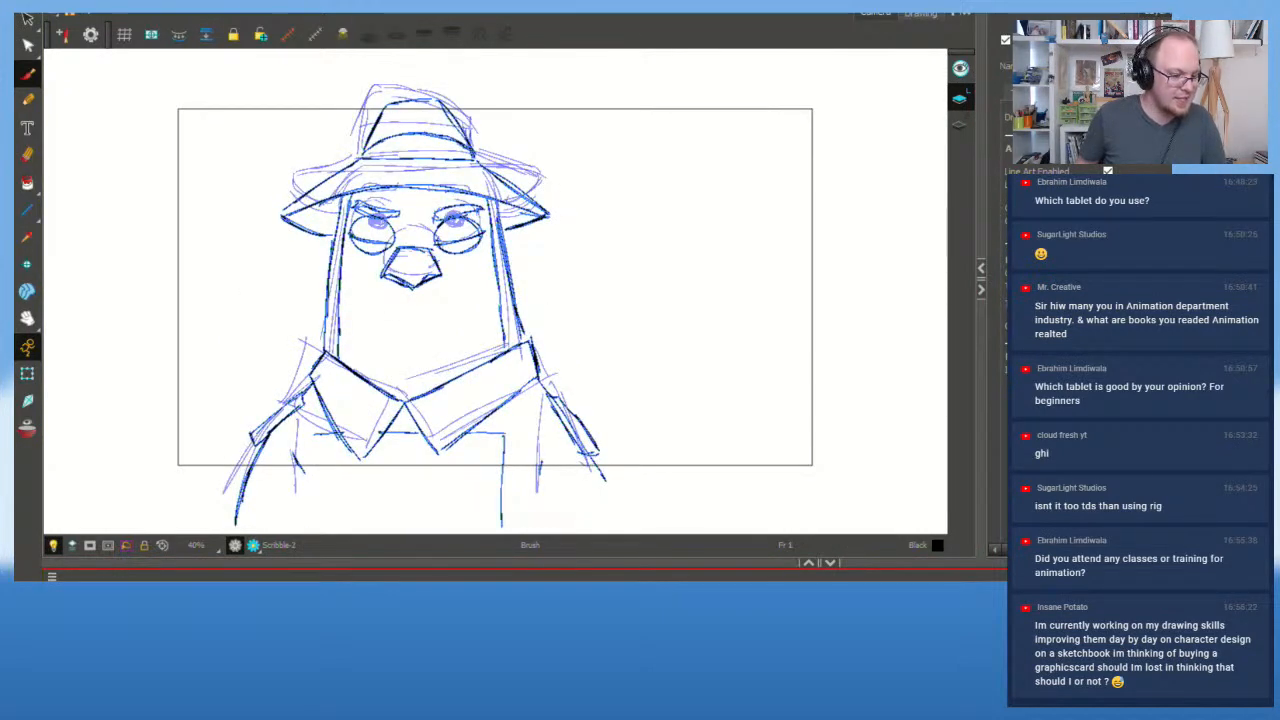
pyautogui.click(62, 640)
pyautogui.click(62, 625)
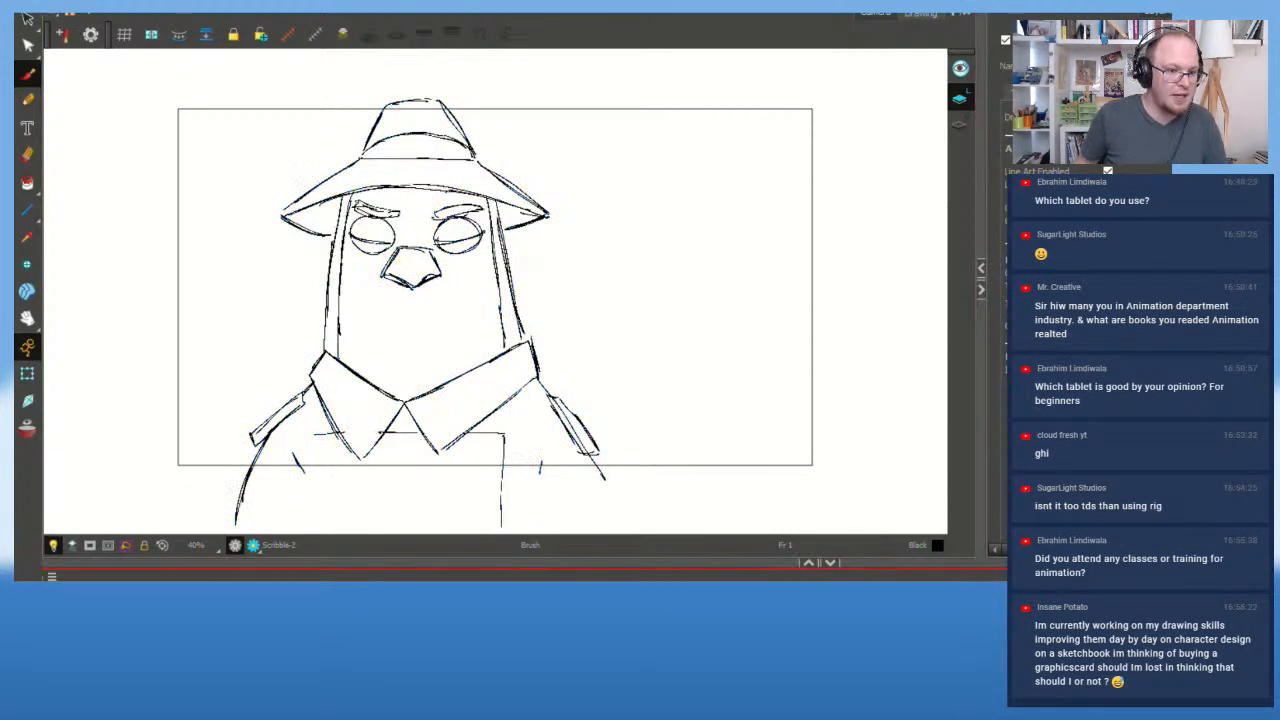
pyautogui.hotkey('shift', 'Return')
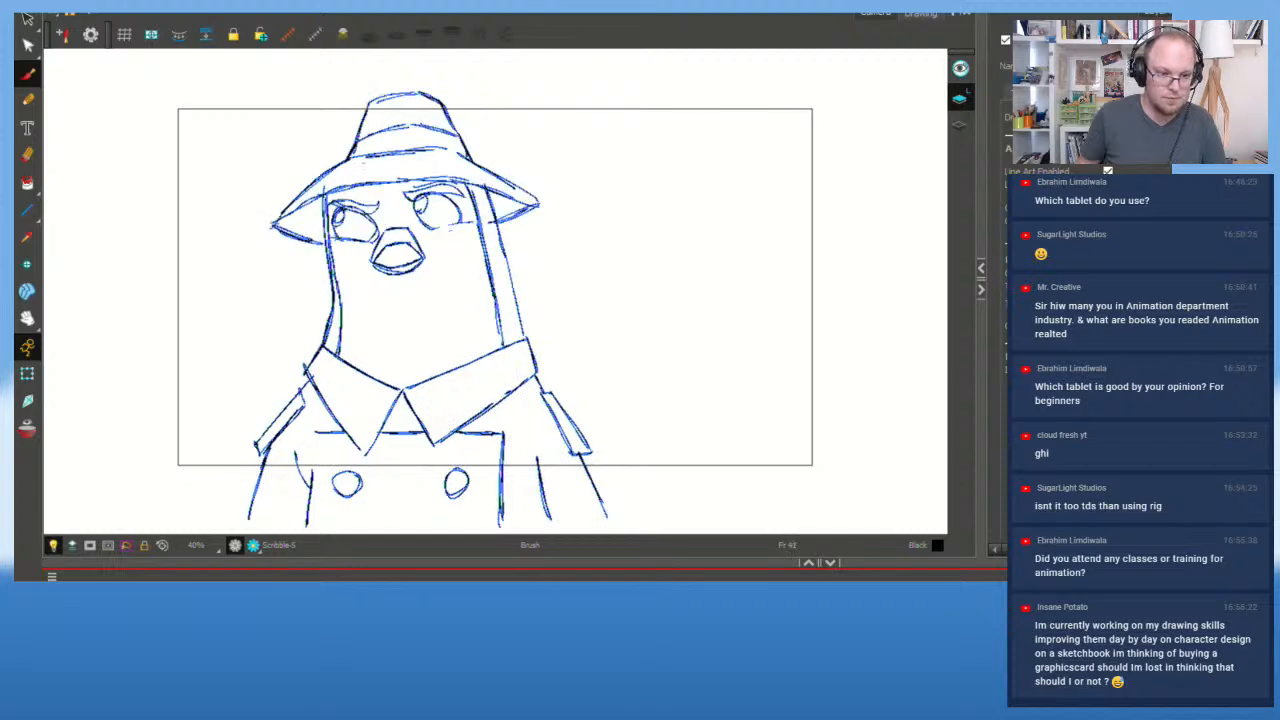
# Step: Delete the old beak strokes and brush a new top edge and V-shaped lower jaw
pyautogui.scroll(3, 398, 225)
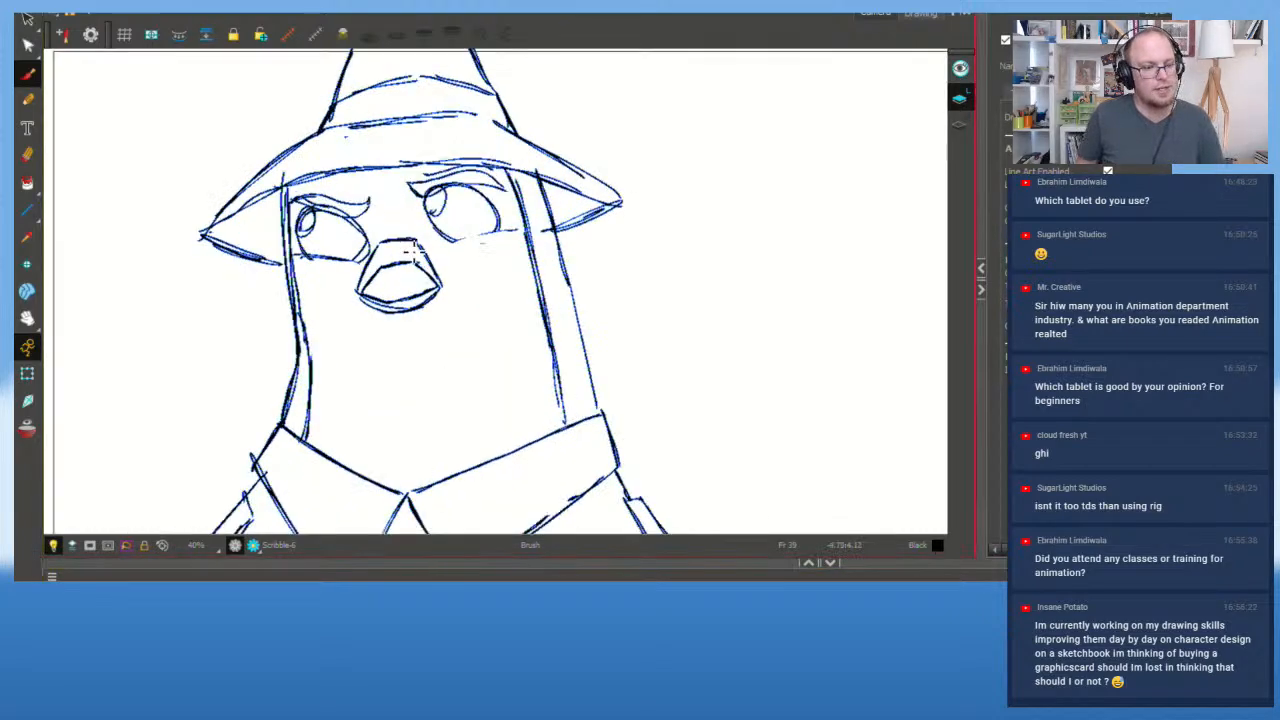
pyautogui.click(27, 18)
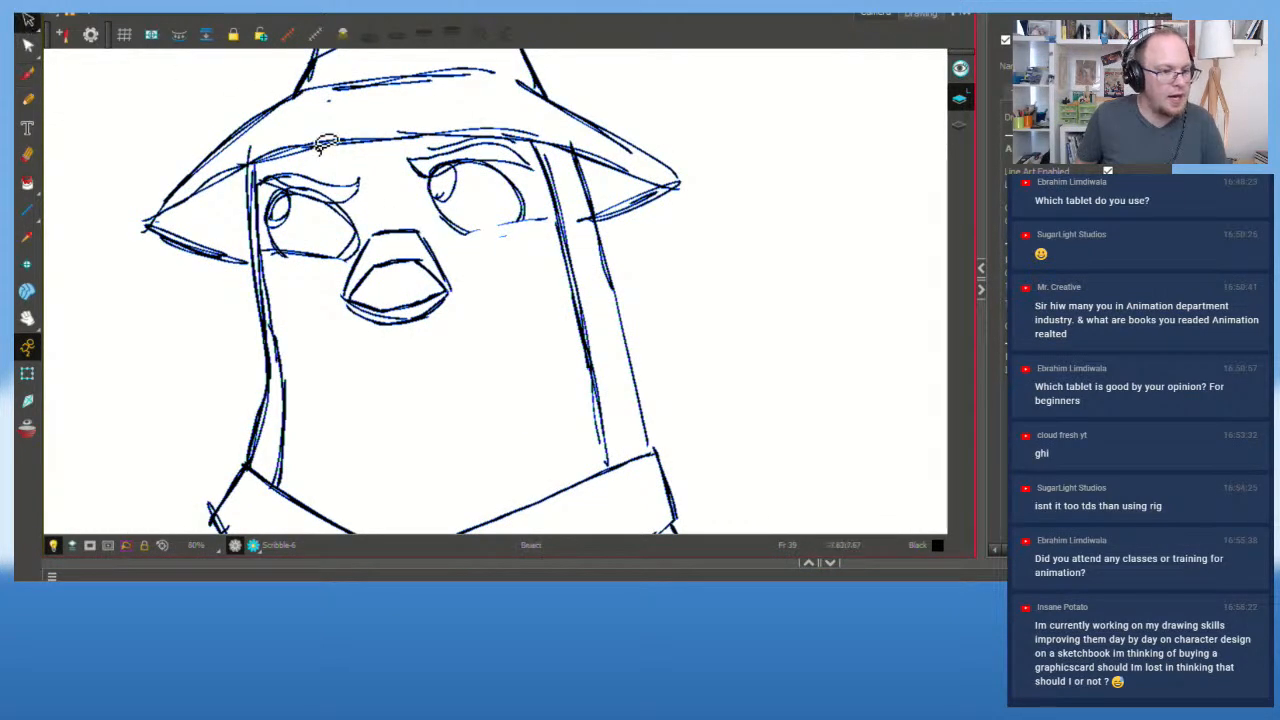
pyautogui.moveTo(350, 275)
pyautogui.mouseDown()
pyautogui.moveTo(495, 320)
pyautogui.moveTo(415, 230)
pyautogui.mouseUp()
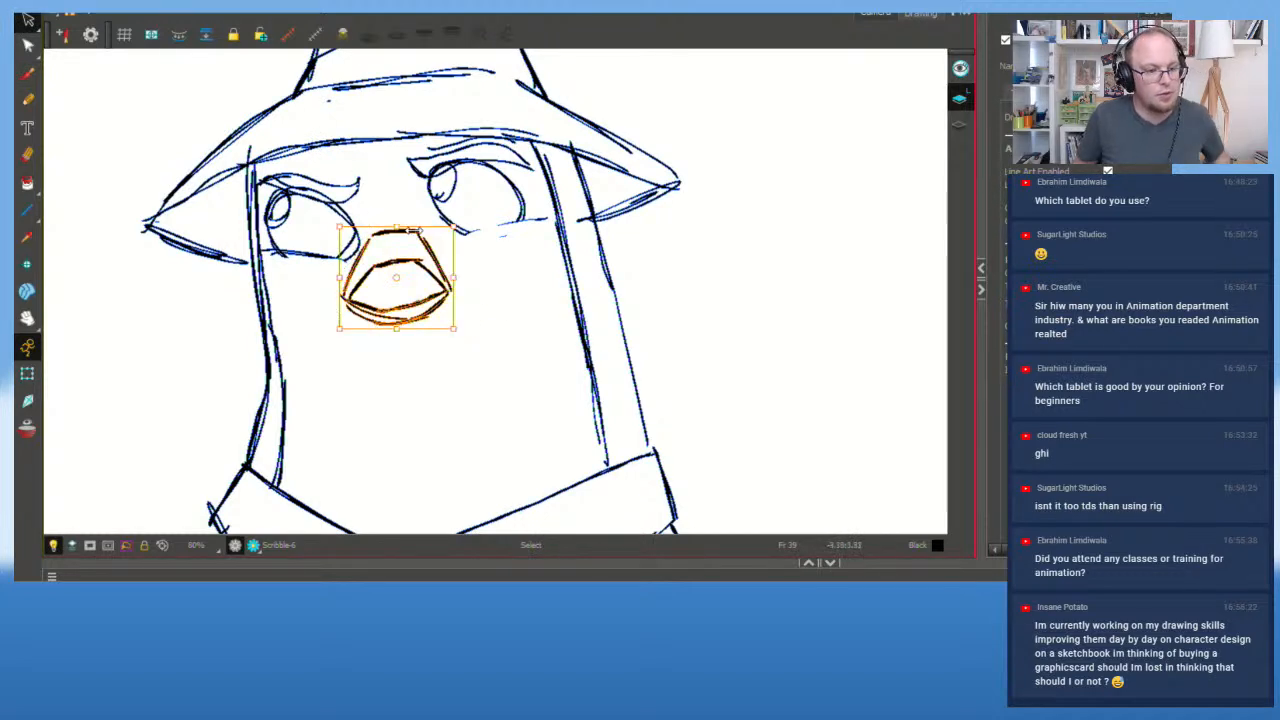
pyautogui.press('Delete')
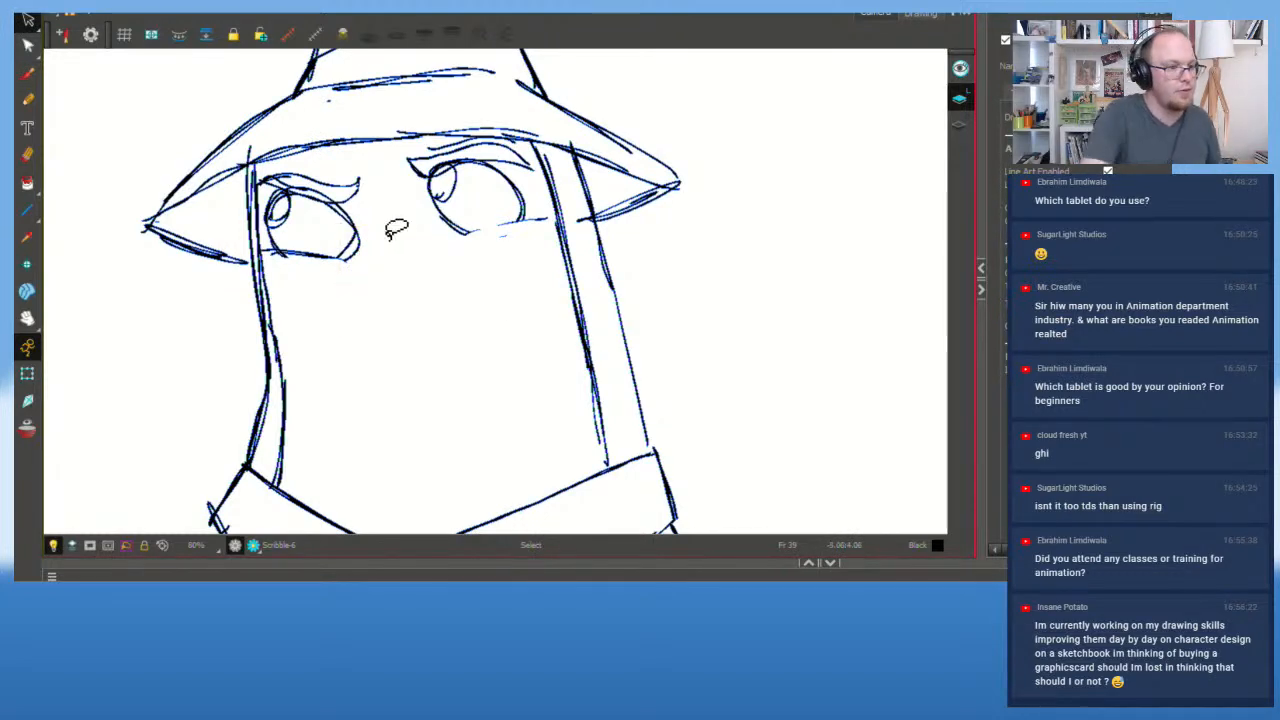
pyautogui.hotkey('alt', 'b')
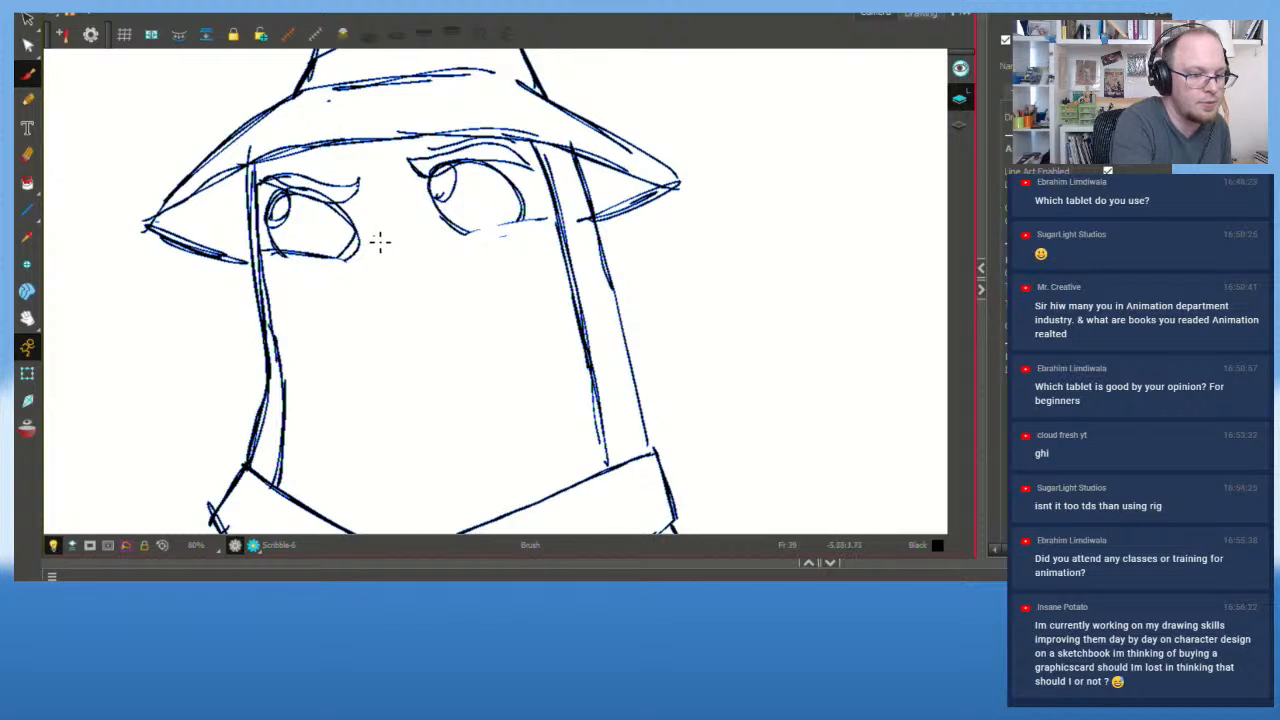
pyautogui.moveTo(370, 240)
pyautogui.mouseDown()
pyautogui.moveTo(346, 315)
pyautogui.moveTo(419, 285)
pyautogui.mouseUp()
pyautogui.hotkey('ctrl', 'z')
pyautogui.hotkey('ctrl', 'z')
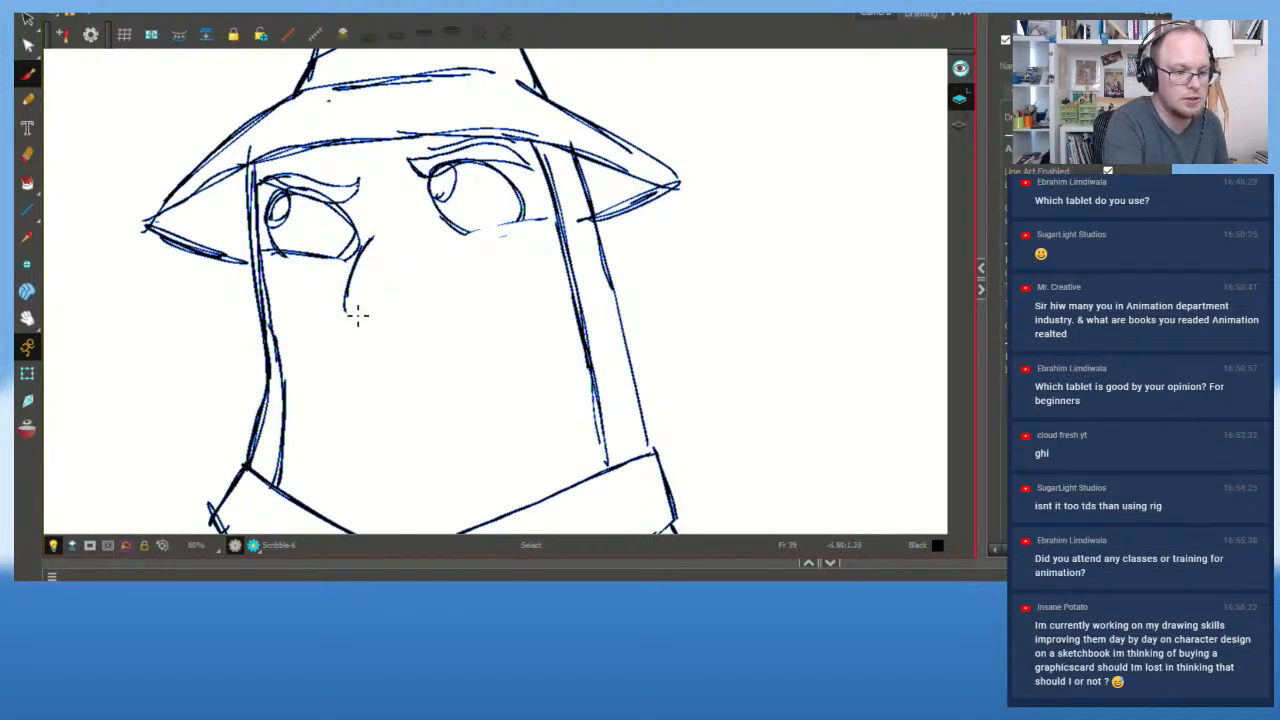
pyautogui.moveTo(342, 298)
pyautogui.mouseDown()
pyautogui.moveTo(416, 290)
pyautogui.moveTo(420, 240)
pyautogui.moveTo(397, 231)
pyautogui.moveTo(419, 233)
pyautogui.mouseUp()
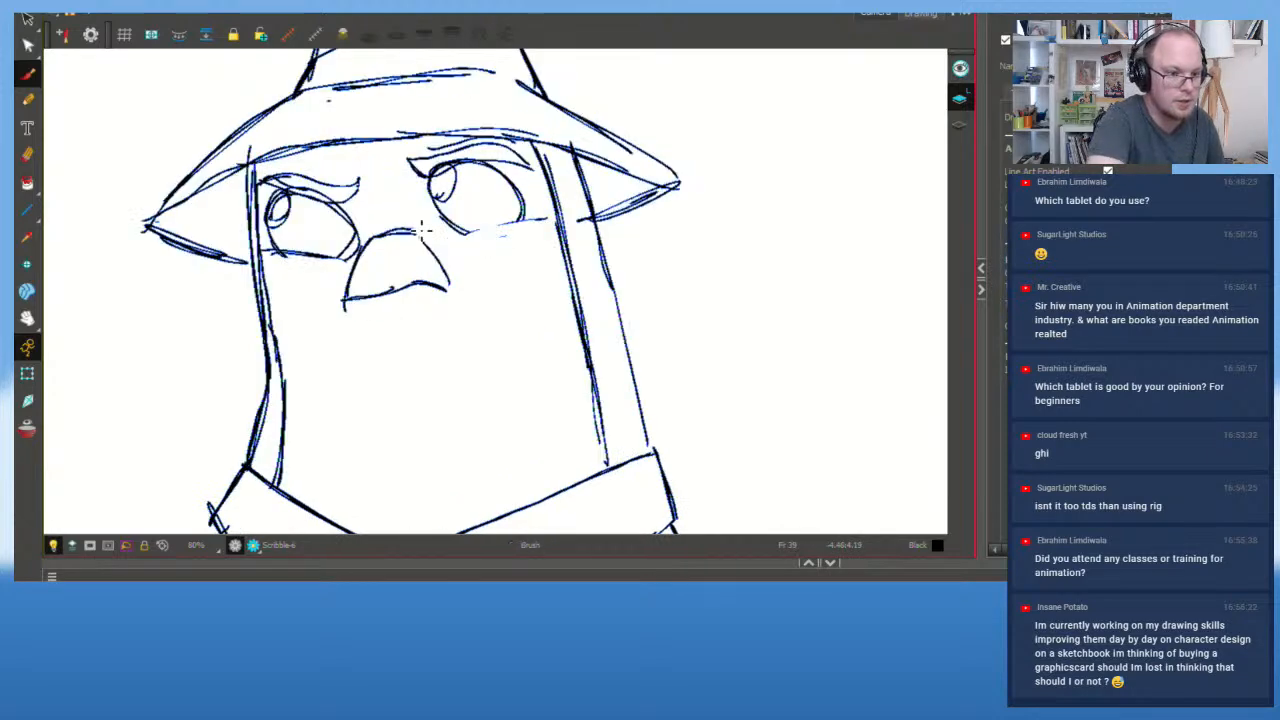
pyautogui.moveTo(378, 296)
pyautogui.mouseDown()
pyautogui.moveTo(396, 336)
pyautogui.moveTo(444, 291)
pyautogui.mouseUp()
pyautogui.moveTo(402, 337)
pyautogui.mouseDown()
pyautogui.moveTo(354, 348)
pyautogui.moveTo(394, 353)
pyautogui.moveTo(449, 294)
pyautogui.mouseUp()
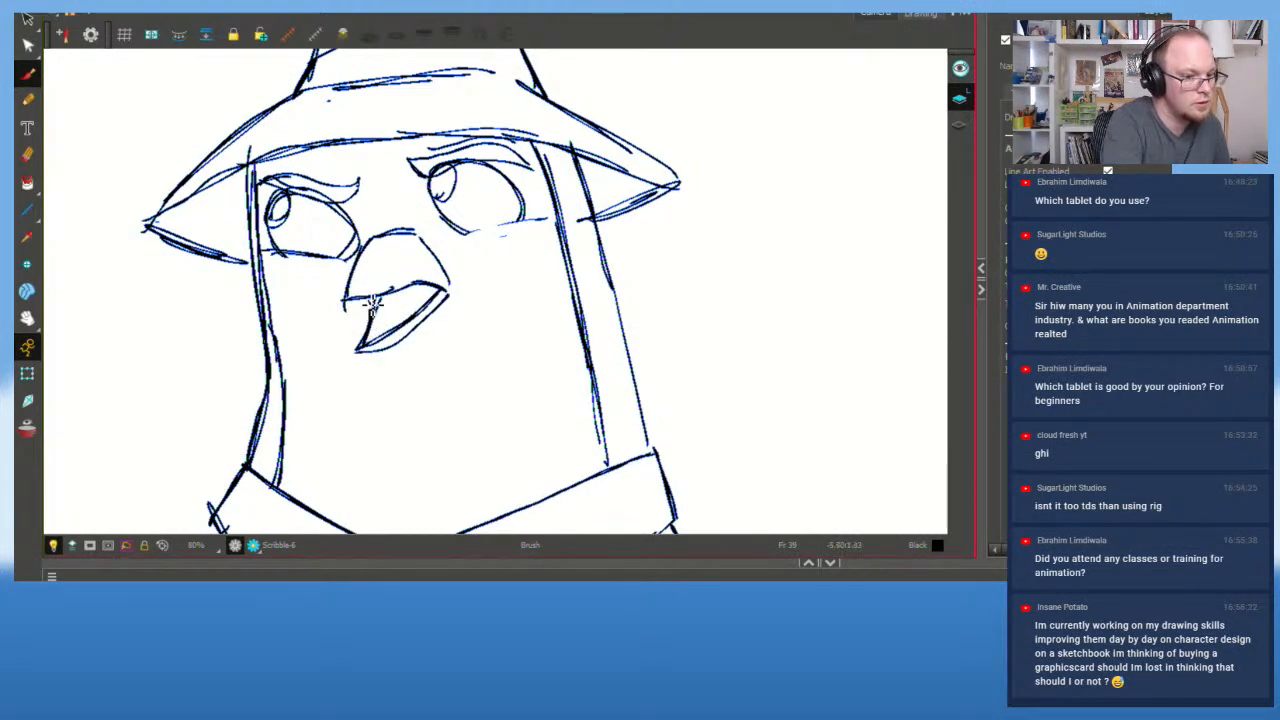
# Step: Compare against the previous drawing, then erase the beak's left corner
pyautogui.press('f')
pyautogui.press('g')
pyautogui.press('f')
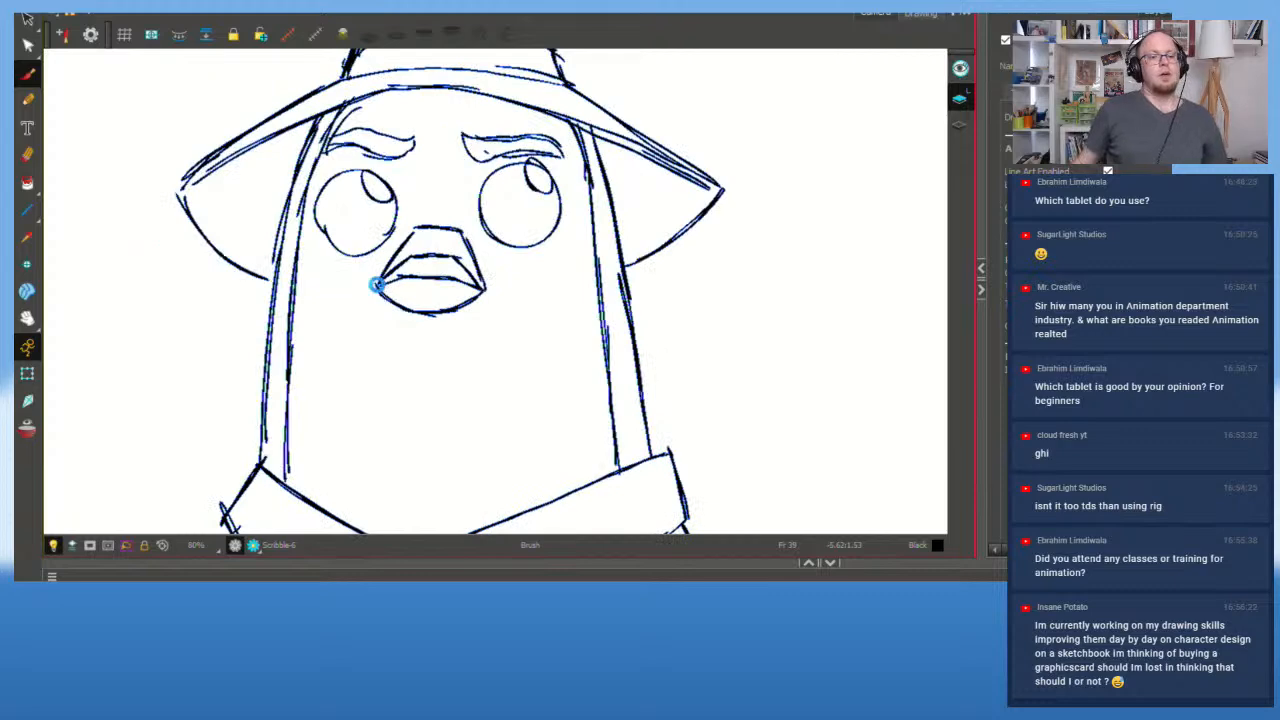
pyautogui.press('g')
pyautogui.press('f')
pyautogui.press('g')
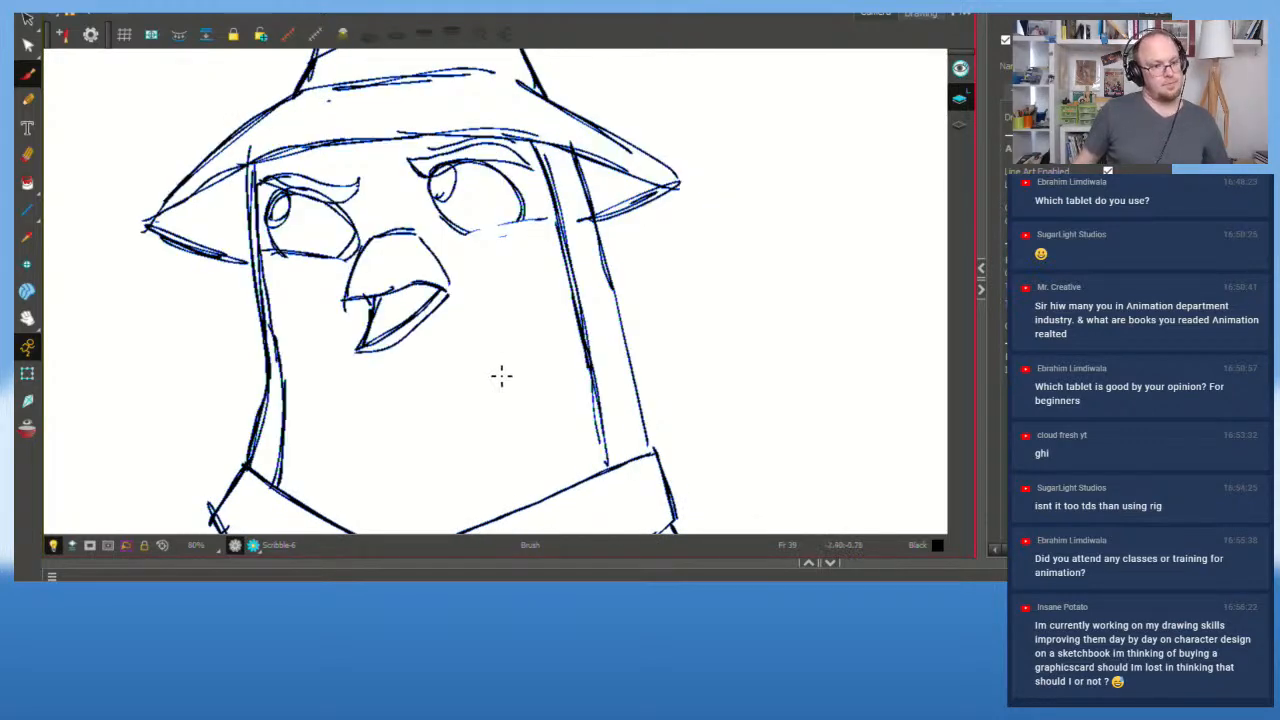
pyautogui.moveTo(437, 287)
pyautogui.mouseDown()
pyautogui.moveTo(366, 279)
pyautogui.moveTo(404, 283)
pyautogui.moveTo(348, 305)
pyautogui.moveTo(380, 284)
pyautogui.moveTo(370, 279)
pyautogui.moveTo(436, 287)
pyautogui.mouseUp()
pyautogui.hotkey('ctrl', 'z')
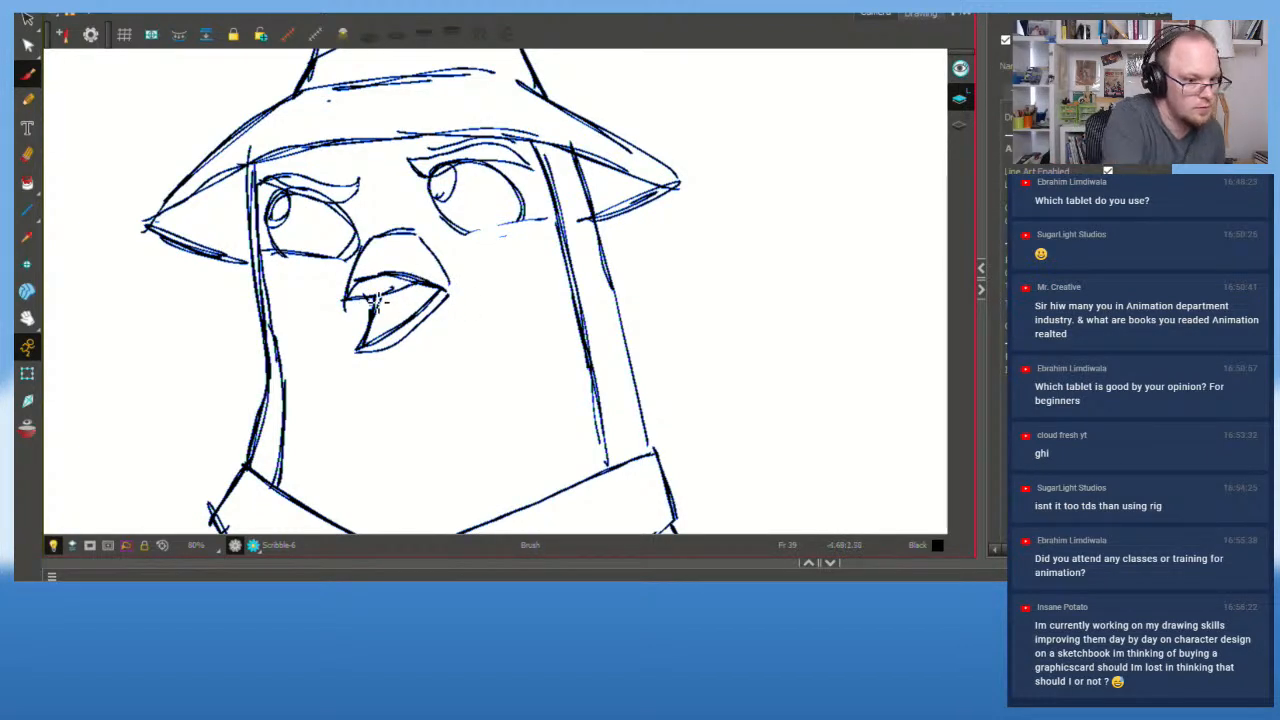
pyautogui.press('e')
pyautogui.moveTo(352, 315); pyautogui.dragTo(418, 286)
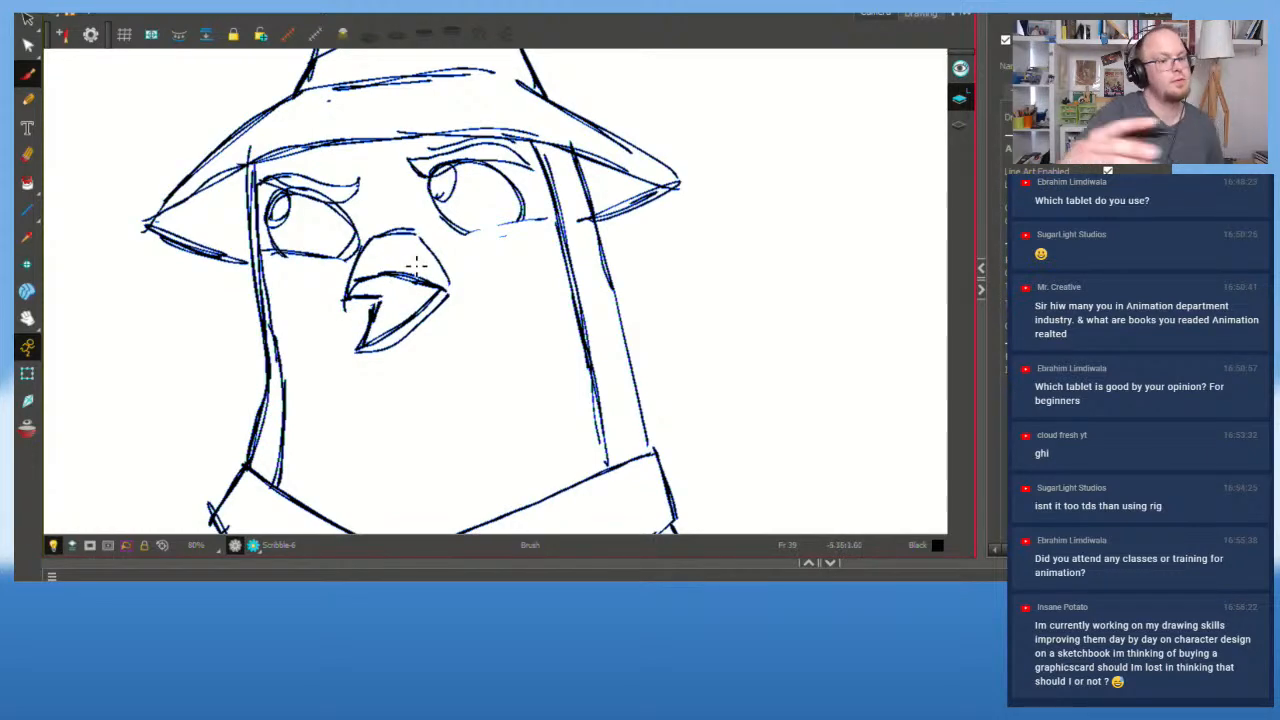
# Step: Compare the front-facing and three-quarter drawings, then zoom in on the pigeon's head
pyautogui.press('1')
pyautogui.press('1')
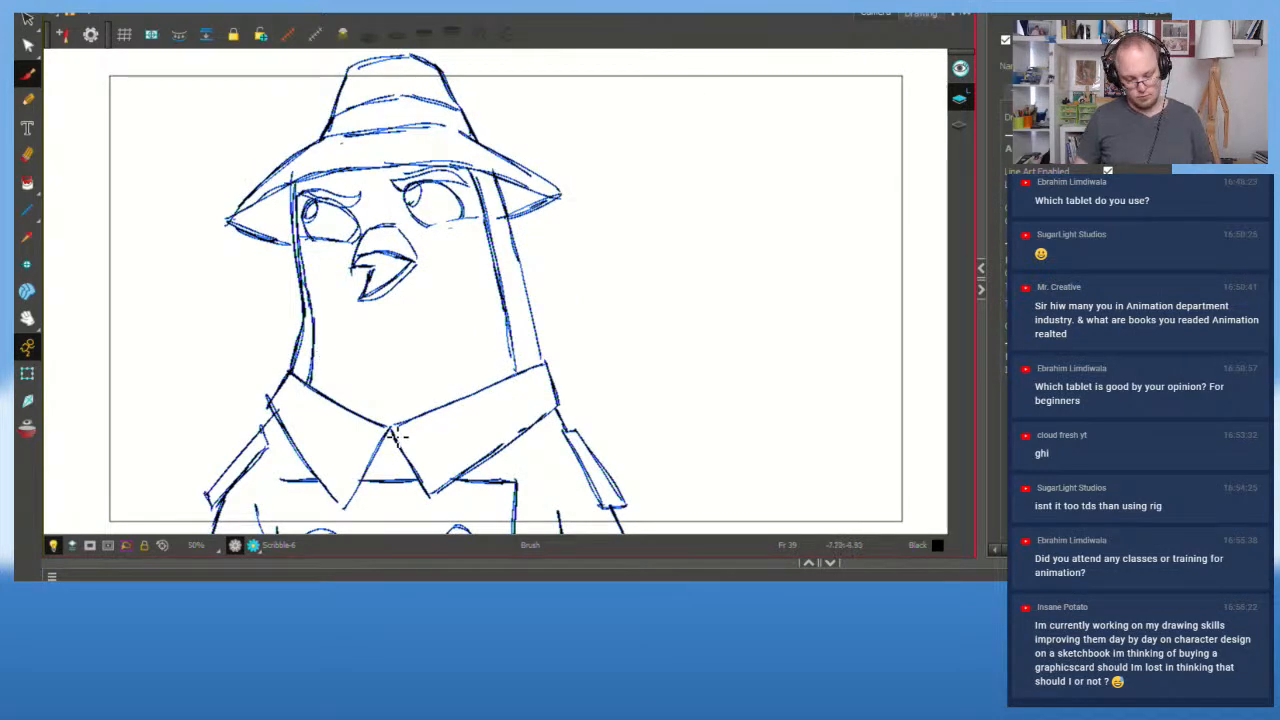
pyautogui.press('f')
pyautogui.press('g')
pyautogui.press('f')
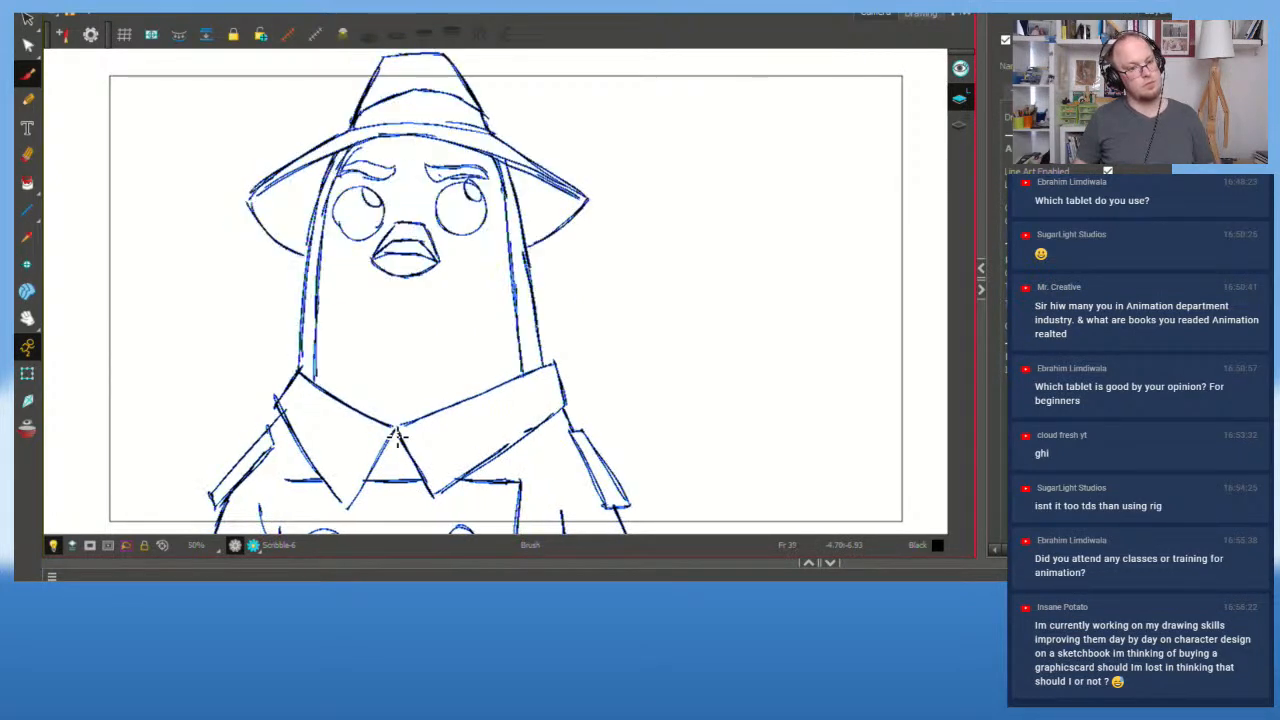
pyautogui.press('g')
pyautogui.press('2')
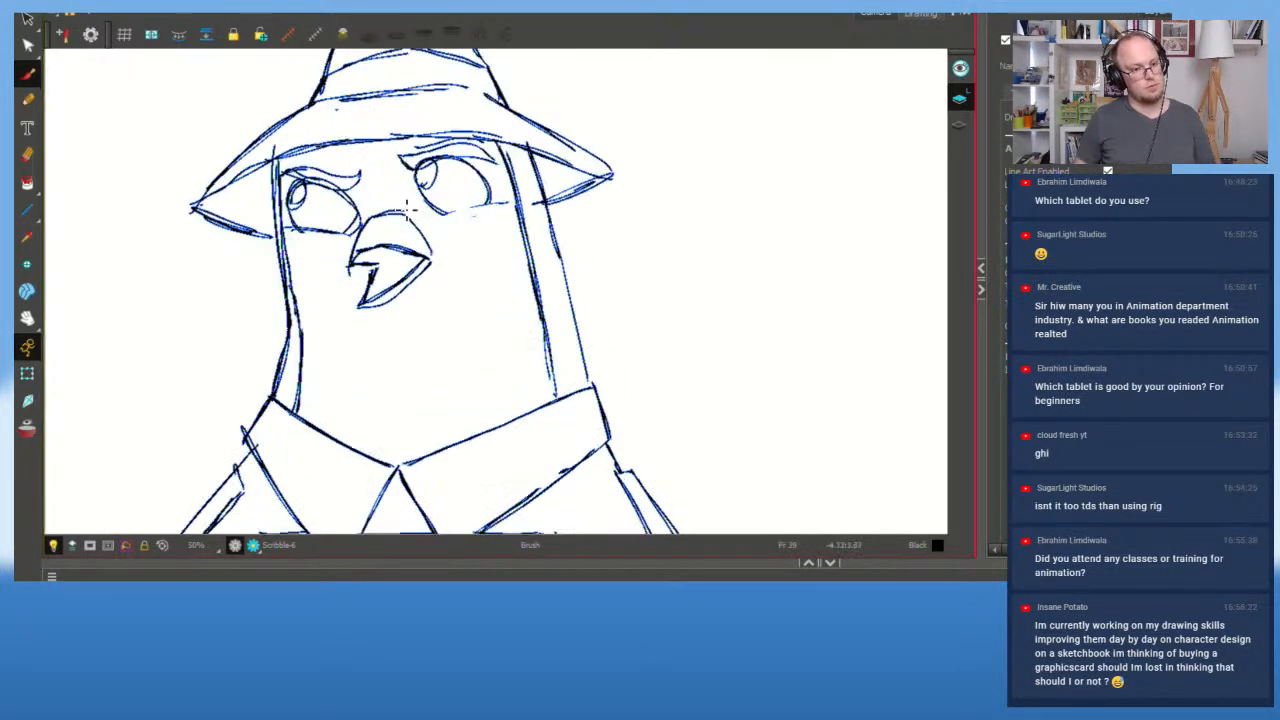
# Step: Select the whole beak, stretch it from its bottom edge, deselect, and recentre the character
pyautogui.moveTo(404, 207)
pyautogui.mouseDown()
pyautogui.moveTo(348, 306)
pyautogui.moveTo(432, 238)
pyautogui.mouseUp()
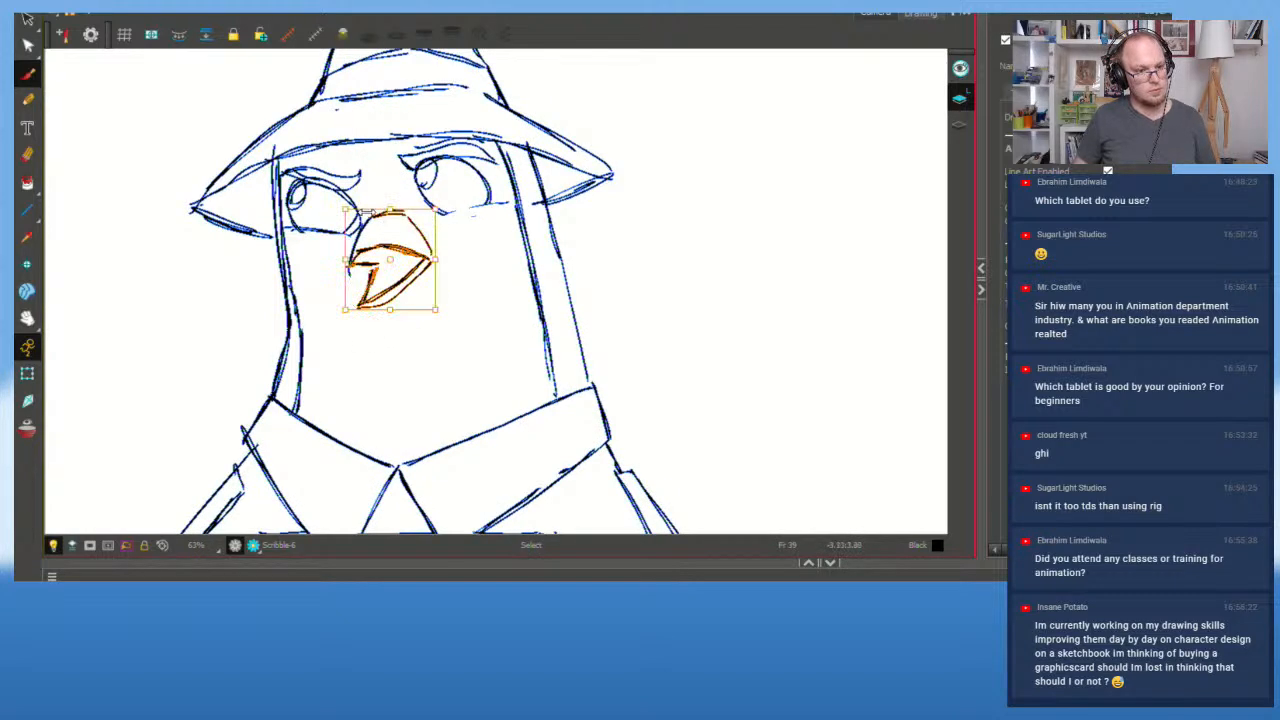
pyautogui.click(399, 197)
pyautogui.moveTo(400, 188)
pyautogui.mouseDown()
pyautogui.moveTo(352, 262)
pyautogui.moveTo(455, 240)
pyautogui.moveTo(394, 203)
pyautogui.mouseUp()
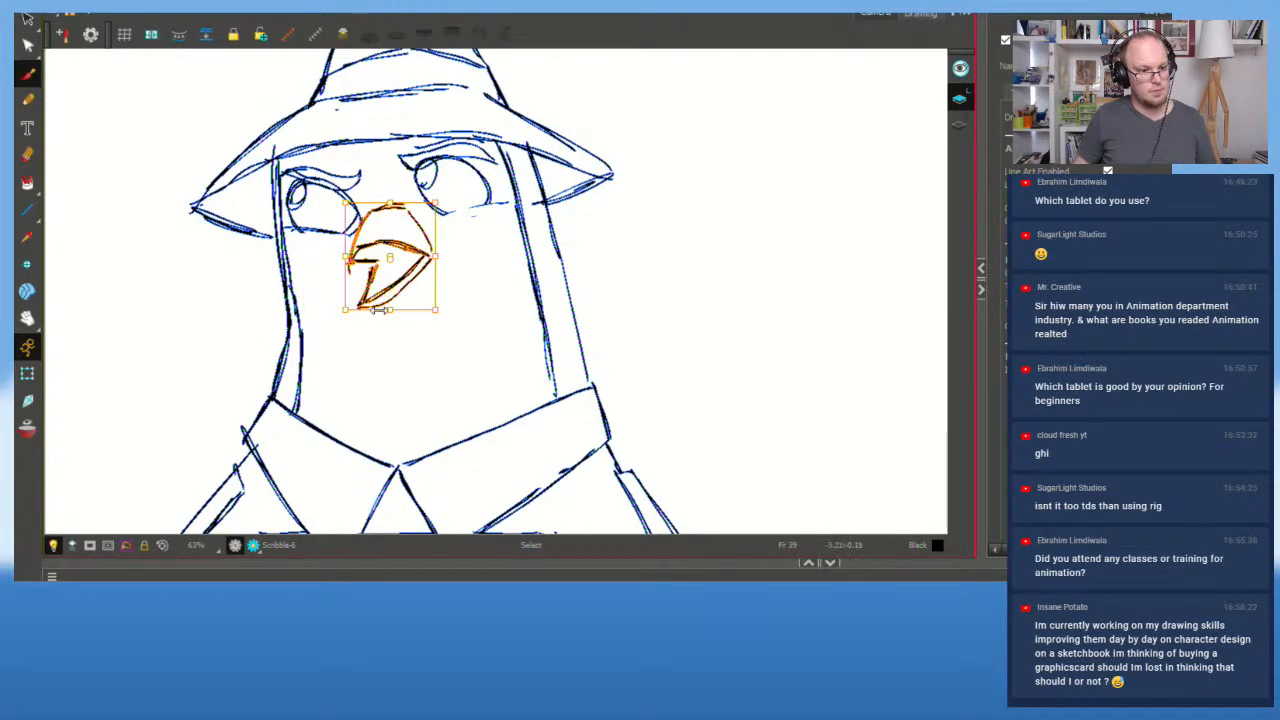
pyautogui.moveTo(381, 312); pyautogui.dragTo(389, 312)
pyautogui.click(472, 283)
pyautogui.press('1')
pyautogui.press('space')
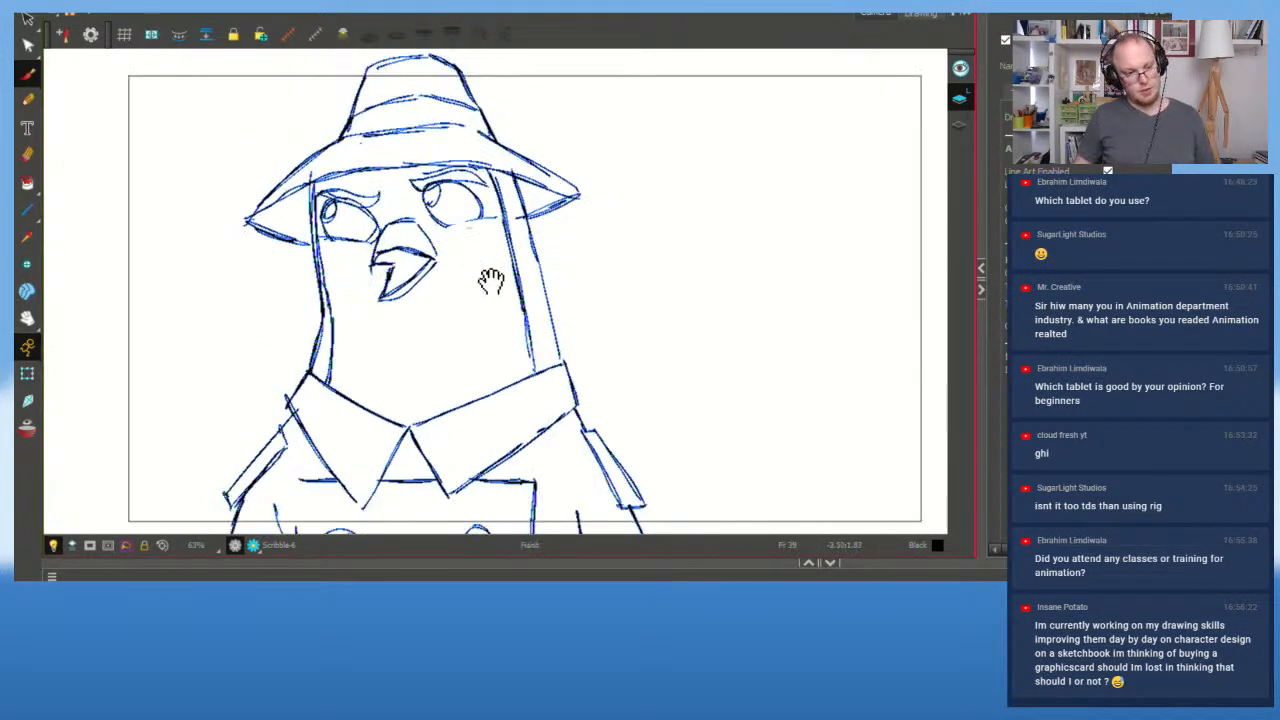
pyautogui.moveTo(493, 283); pyautogui.dragTo(541, 362)
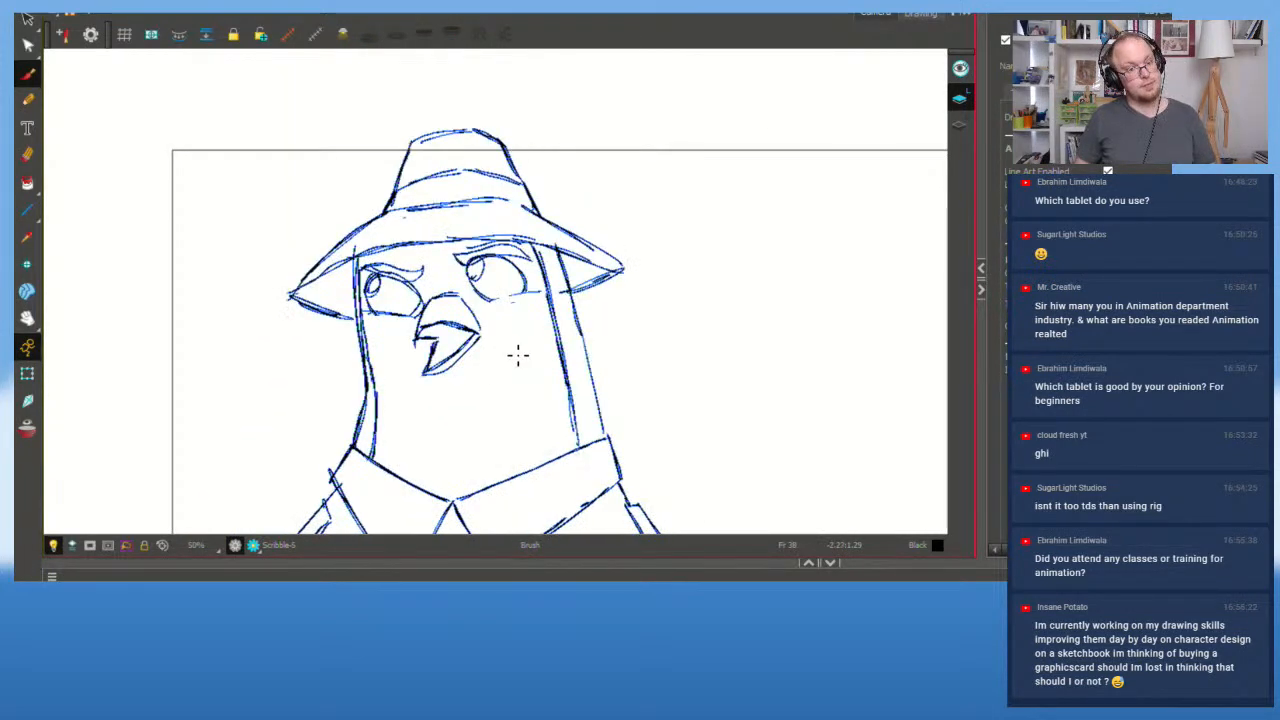
# Step: Flip between frames 38 and 39 to check the stretched beak
pyautogui.press('.')
pyautogui.press(',')
pyautogui.press('.')
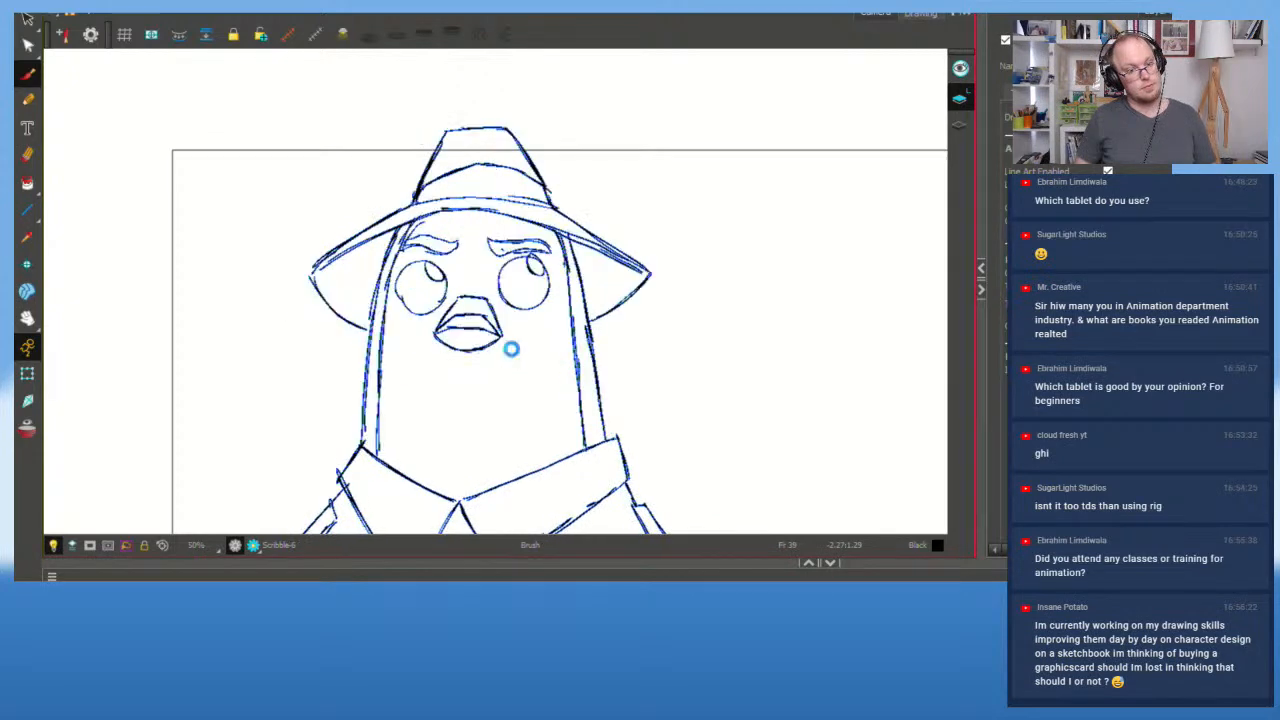
pyautogui.press(',')
pyautogui.press('.')
pyautogui.press(',')
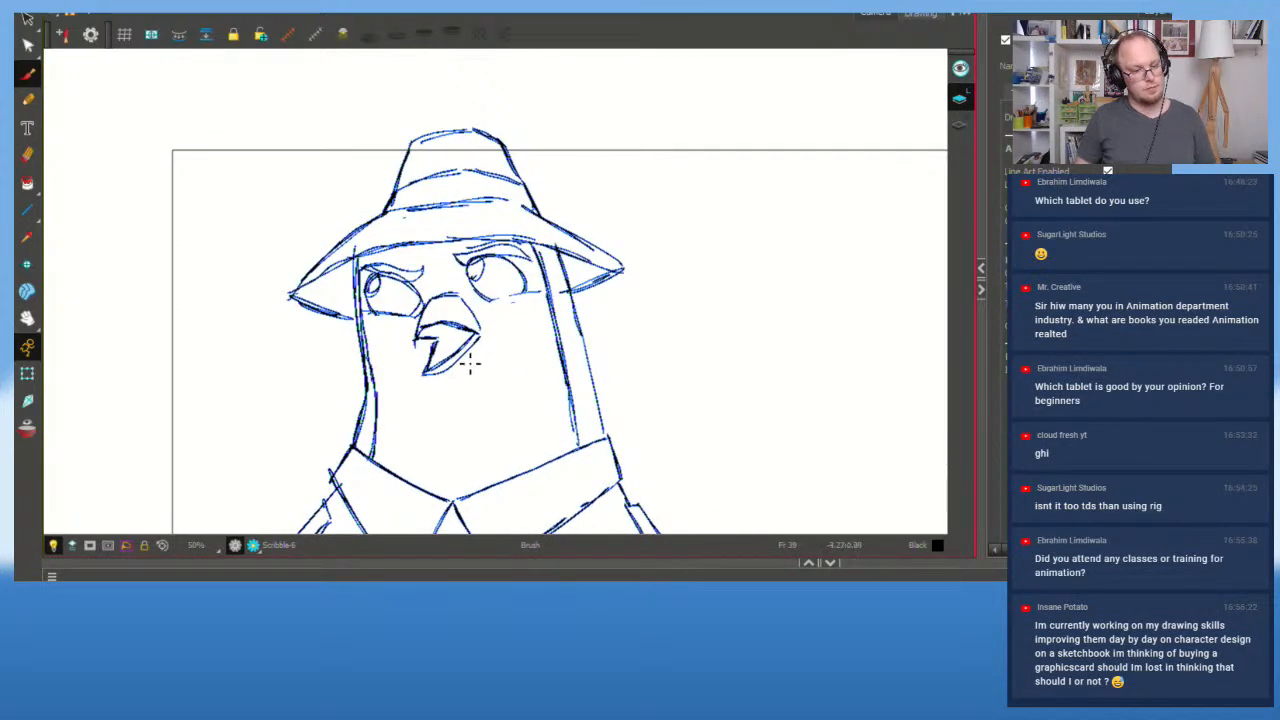
# Step: Try deleting and redrawing the lower beak stroke, then undo to restore it
pyautogui.keyDown('ctrl'); pyautogui.click(462, 354); pyautogui.keyUp('ctrl')
pyautogui.press('Delete')
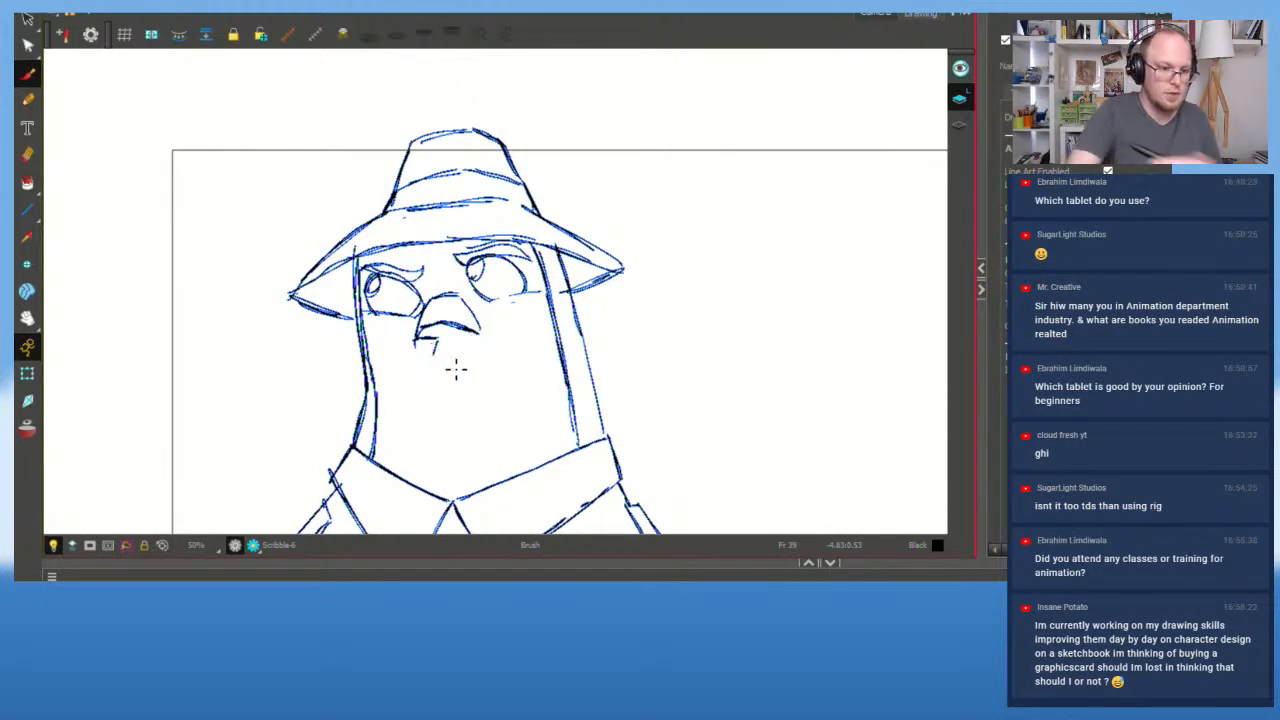
pyautogui.moveTo(434, 340); pyautogui.dragTo(445, 382)
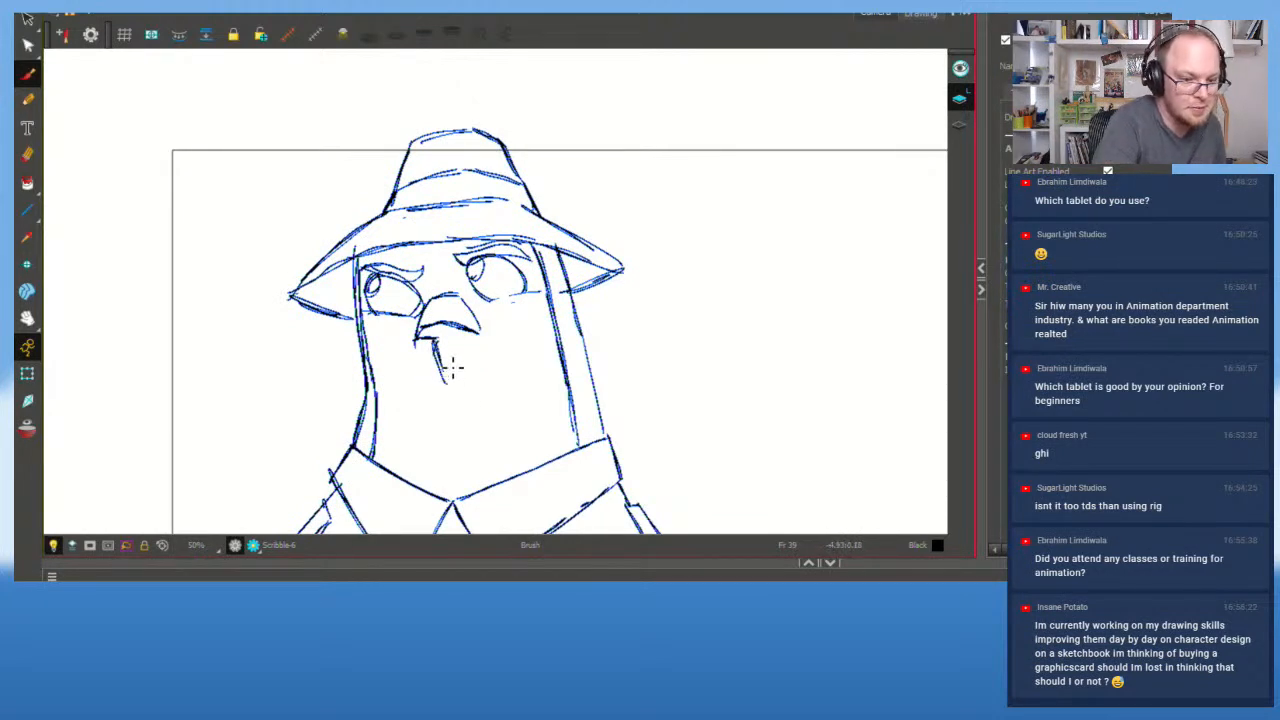
pyautogui.hotkey('ctrl', 'z')
pyautogui.hotkey('ctrl', 'z')
pyautogui.hotkey('ctrl', 'z')
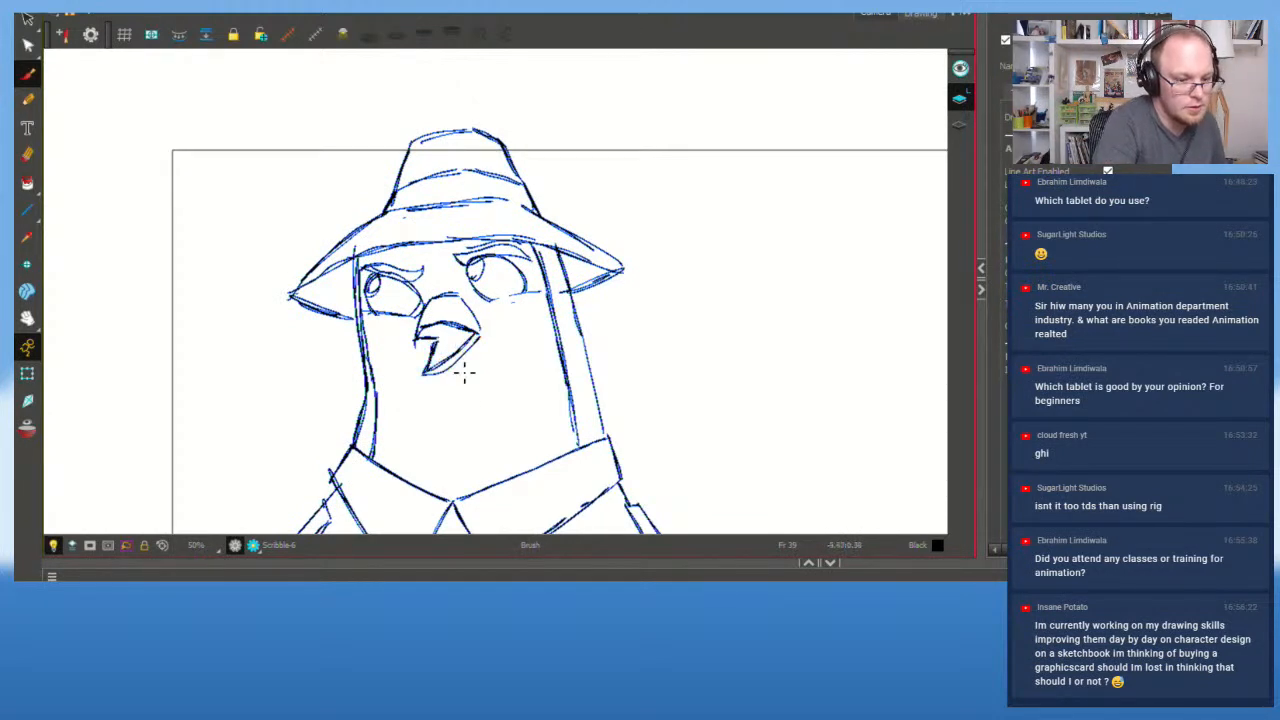
pyautogui.hotkey('alt', 's')
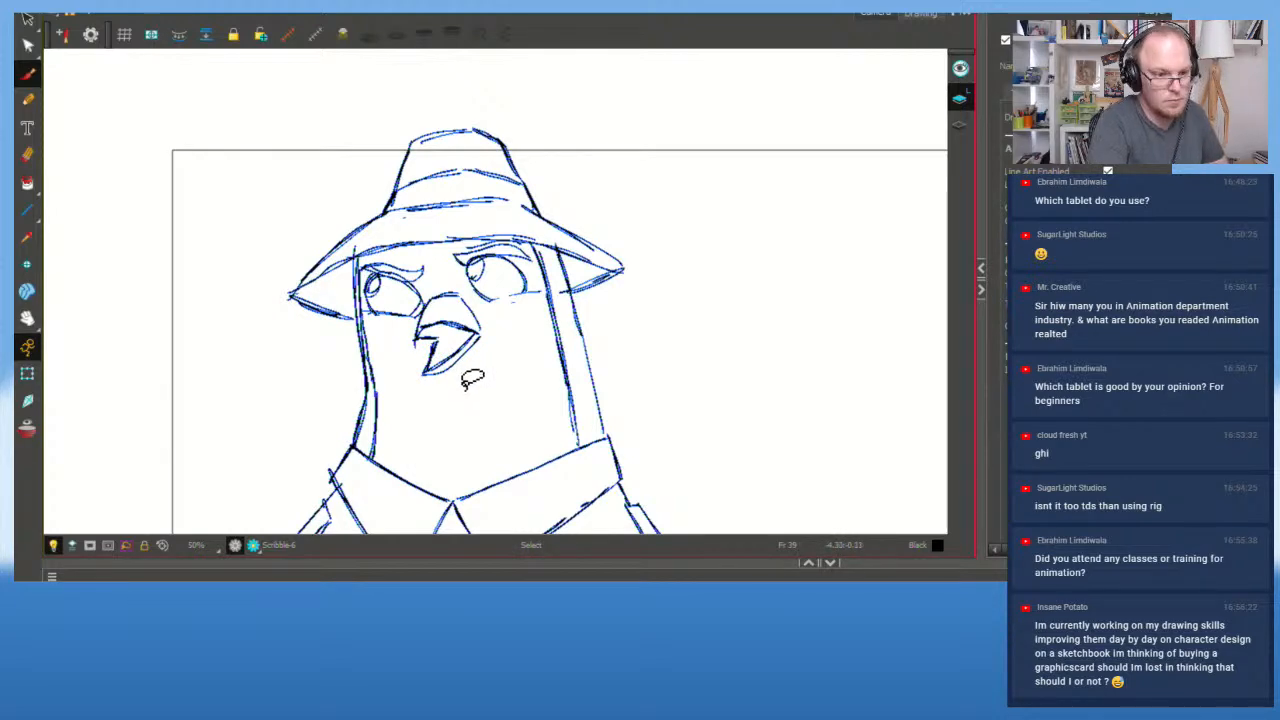
pyautogui.hotkey('alt', 'b')
pyautogui.scroll(2, 472, 380)
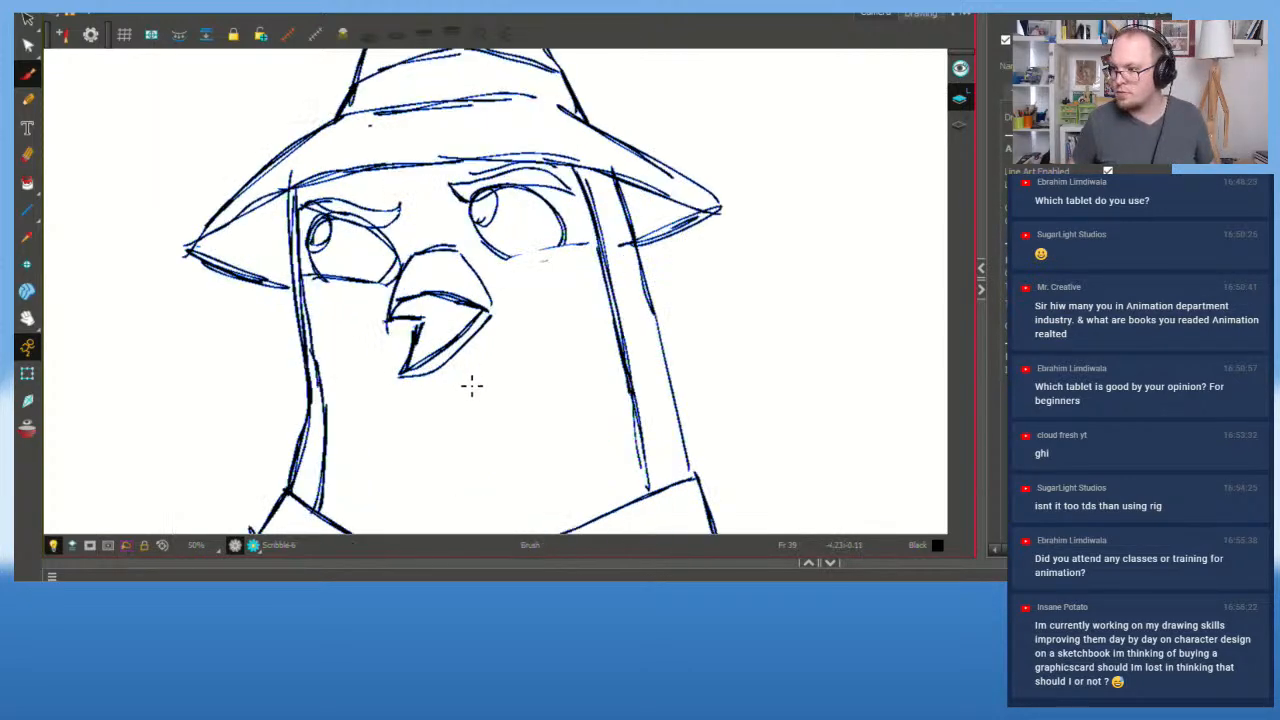
# Step: Select only the lower beak and delete it
pyautogui.moveTo(480, 409); pyautogui.dragTo(489, 374)
pyautogui.hotkey('alt', 's')
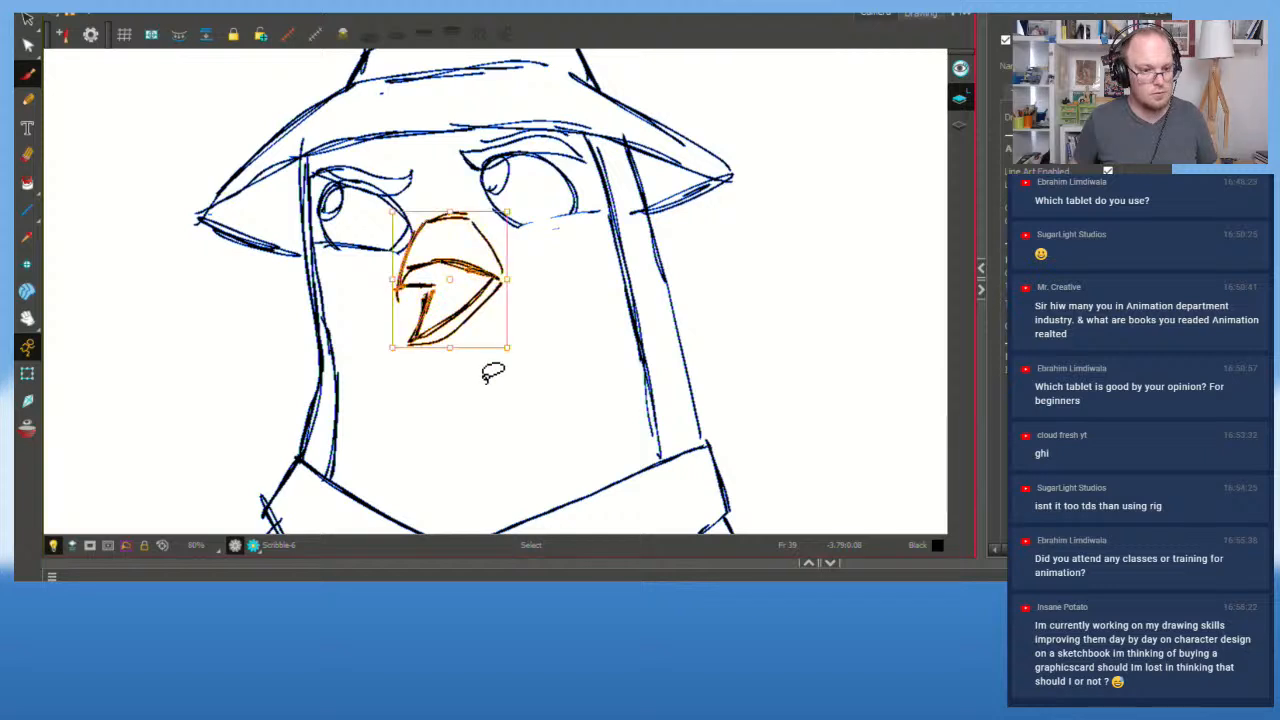
pyautogui.hotkey('alt', 'b')
pyautogui.hotkey('alt', 's')
pyautogui.click(556, 391)
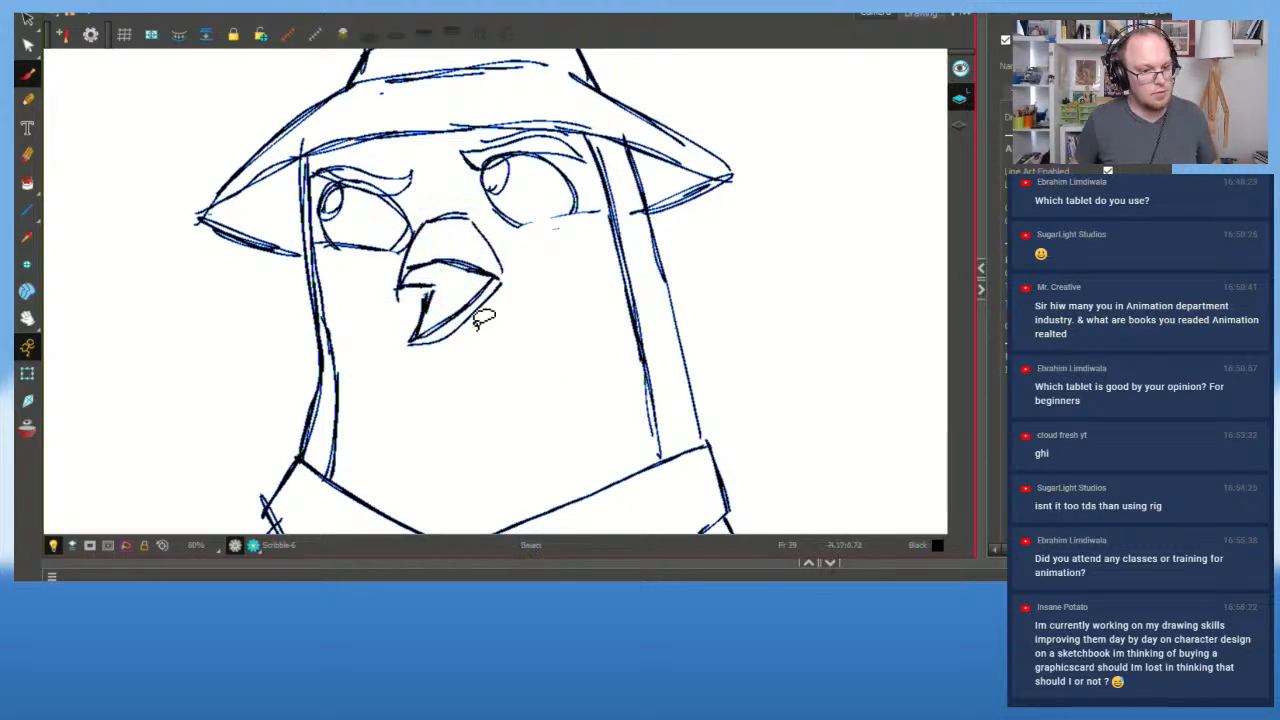
pyautogui.moveTo(518, 328)
pyautogui.mouseDown()
pyautogui.moveTo(506, 288)
pyautogui.moveTo(438, 333)
pyautogui.mouseUp()
pyautogui.hotkey('alt', 'b')
pyautogui.press('Delete')
pyautogui.hotkey('alt', 's')
pyautogui.hotkey('ctrl', 'z')
# Step: Redraw the lower beak's curve, tip and right edge with fresh brush strokes
pyautogui.moveTo(432, 287)
pyautogui.mouseDown()
pyautogui.moveTo(497, 297)
pyautogui.moveTo(432, 340)
pyautogui.moveTo(436, 351)
pyautogui.moveTo(502, 314)
pyautogui.moveTo(492, 320)
pyautogui.moveTo(514, 268)
pyautogui.mouseUp()
pyautogui.hotkey('ctrl', 'z')
pyautogui.hotkey('ctrl', 'z')
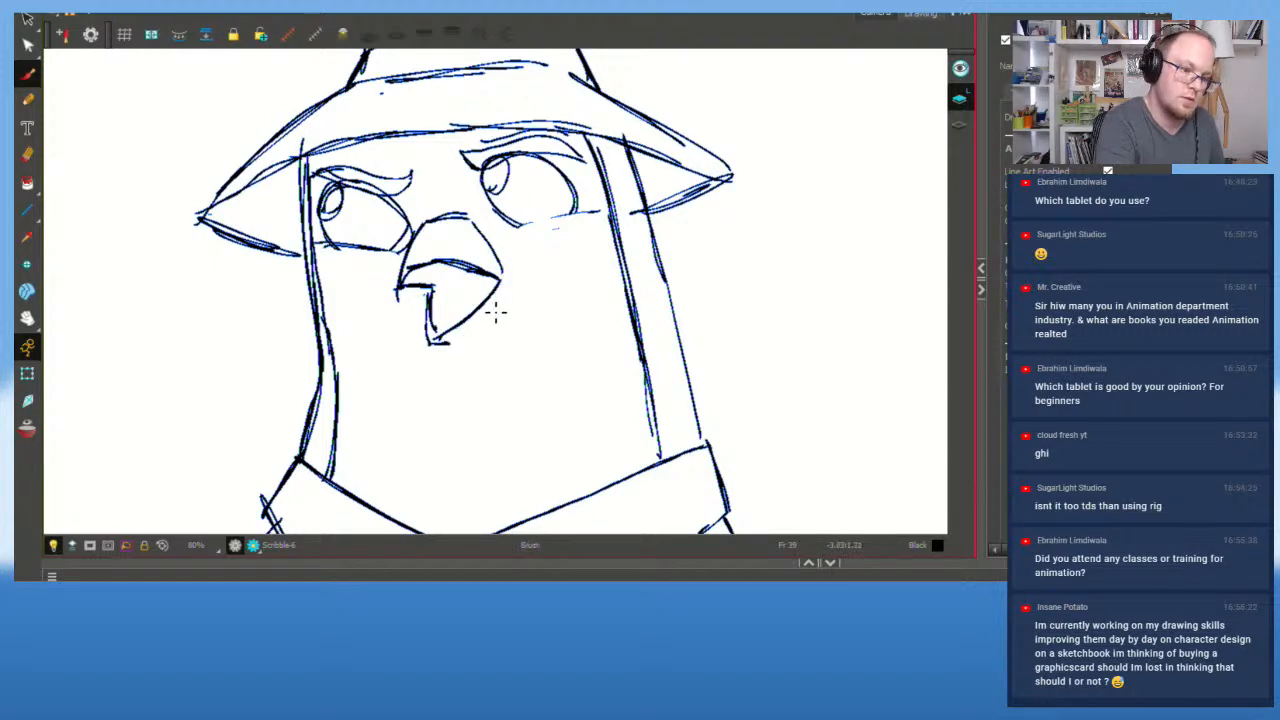
pyautogui.hotkey('ctrl', 'z')
pyautogui.moveTo(429, 344)
pyautogui.mouseDown()
pyautogui.moveTo(503, 303)
pyautogui.moveTo(505, 262)
pyautogui.mouseUp()
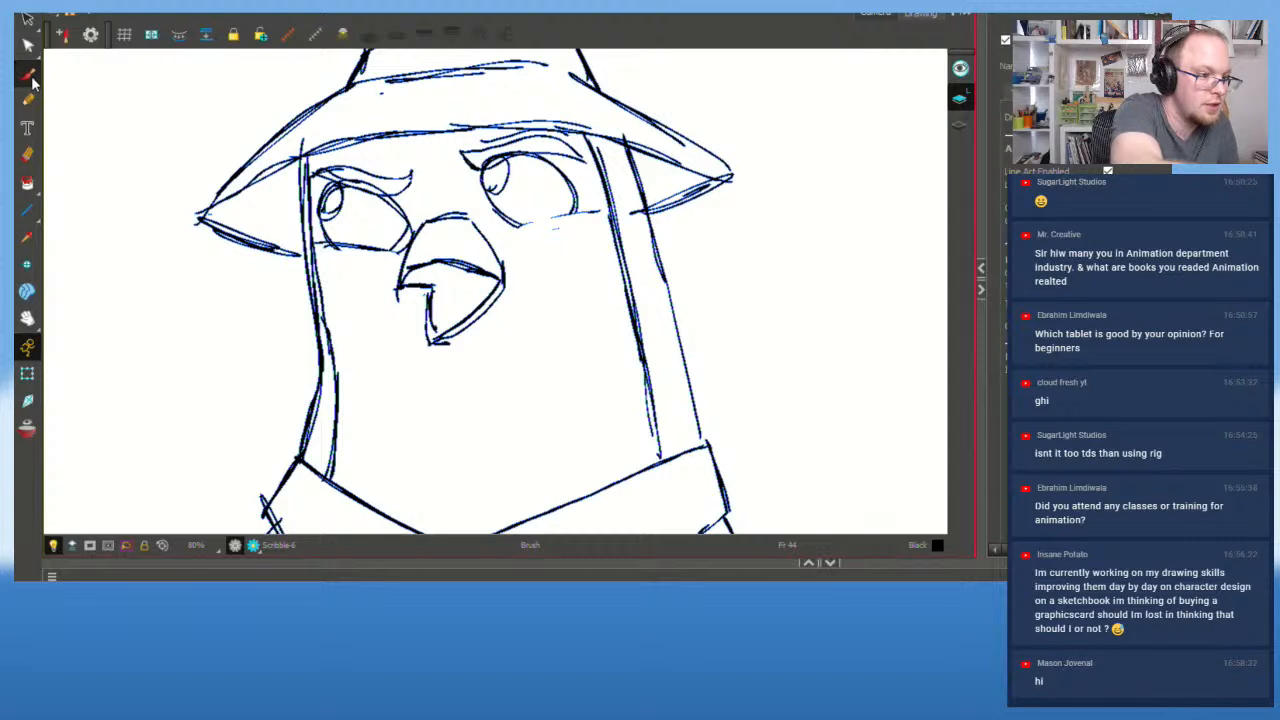
# Step: Delete the upper beak stroke, try a new curve on the beak's left side, then undo it
pyautogui.click(28, 20)
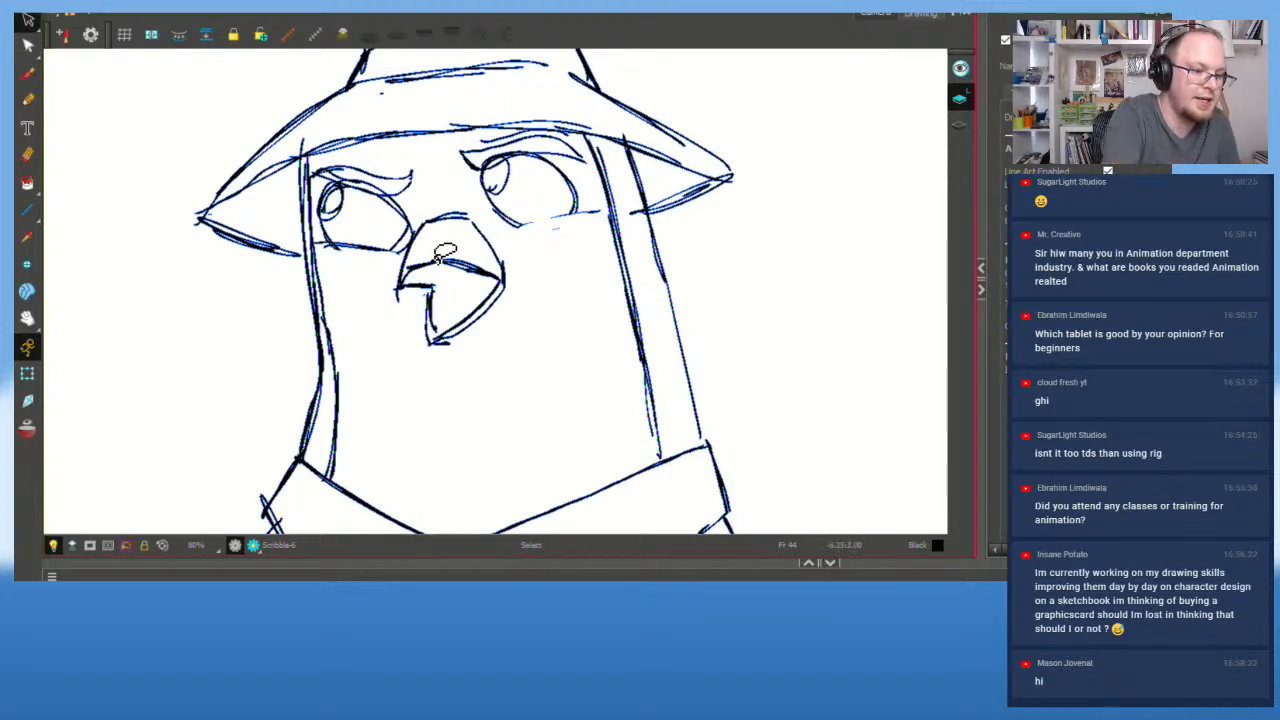
pyautogui.click(488, 266)
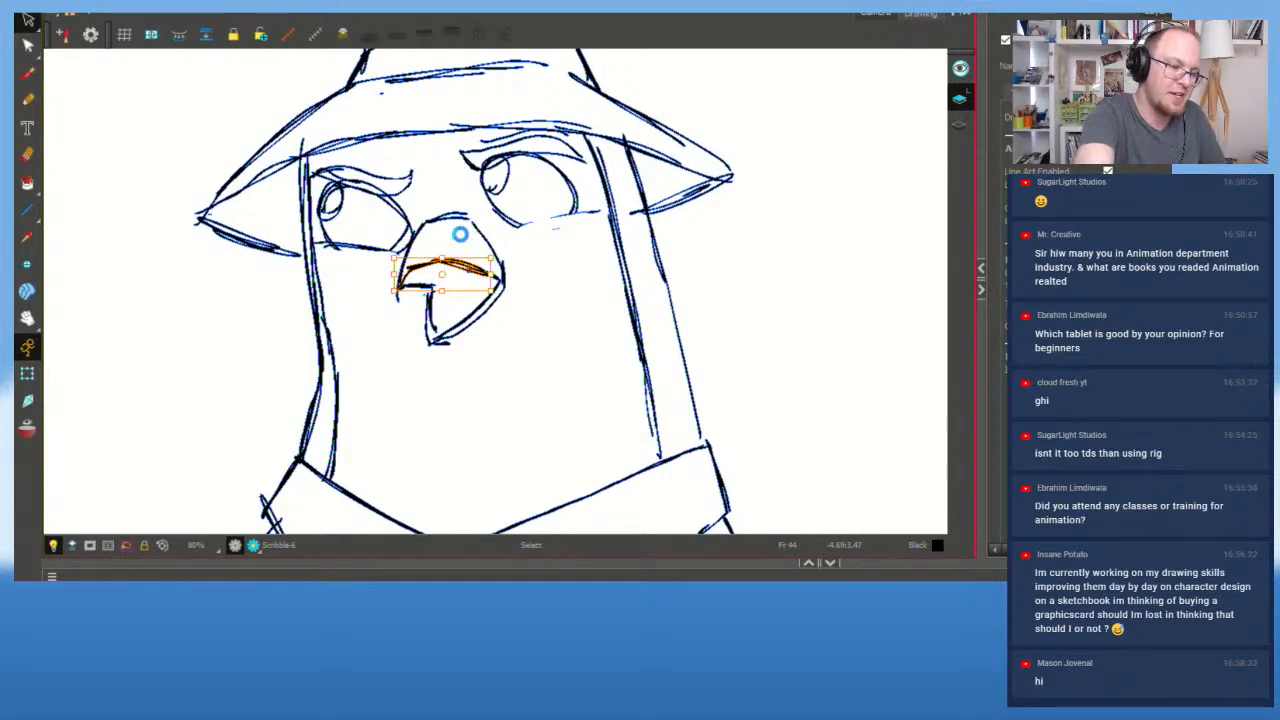
pyautogui.press('Delete')
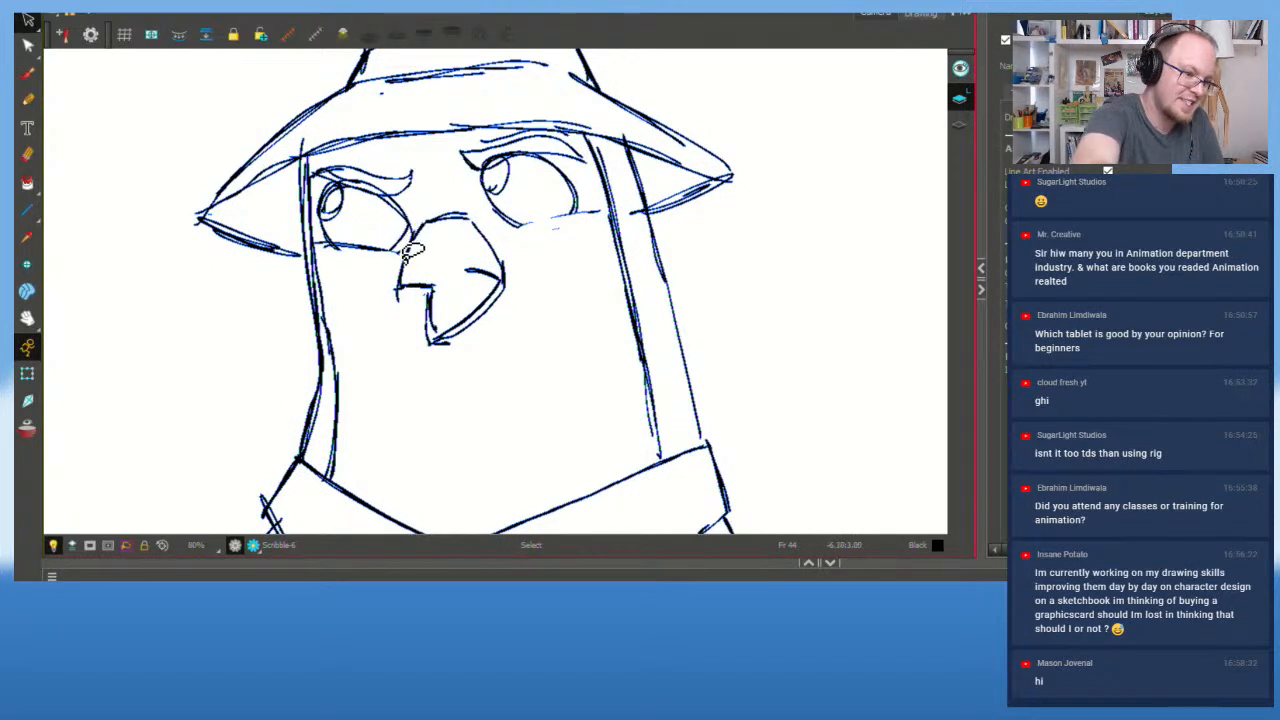
pyautogui.click(30, 72)
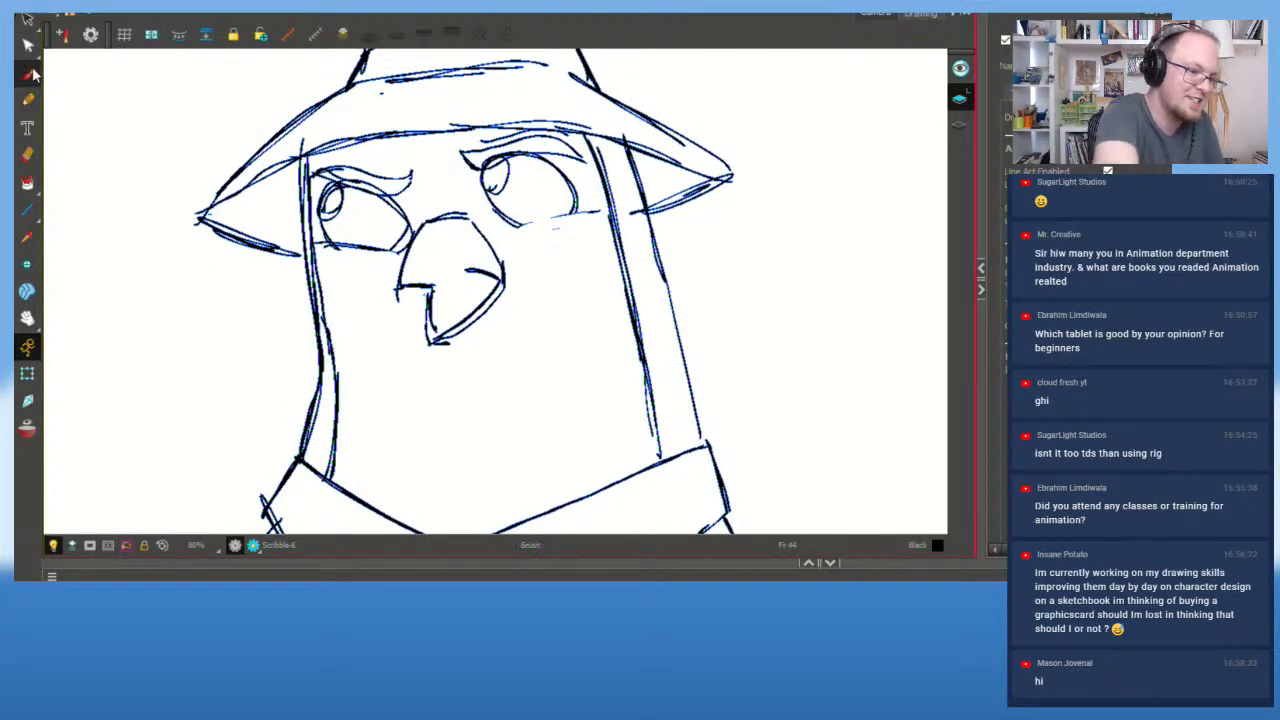
pyautogui.moveTo(401, 284)
pyautogui.mouseDown()
pyautogui.moveTo(440, 258)
pyautogui.moveTo(505, 279)
pyautogui.moveTo(433, 257)
pyautogui.mouseUp()
pyautogui.hotkey('ctrl', 'z')
pyautogui.hotkey('ctrl', 'z')
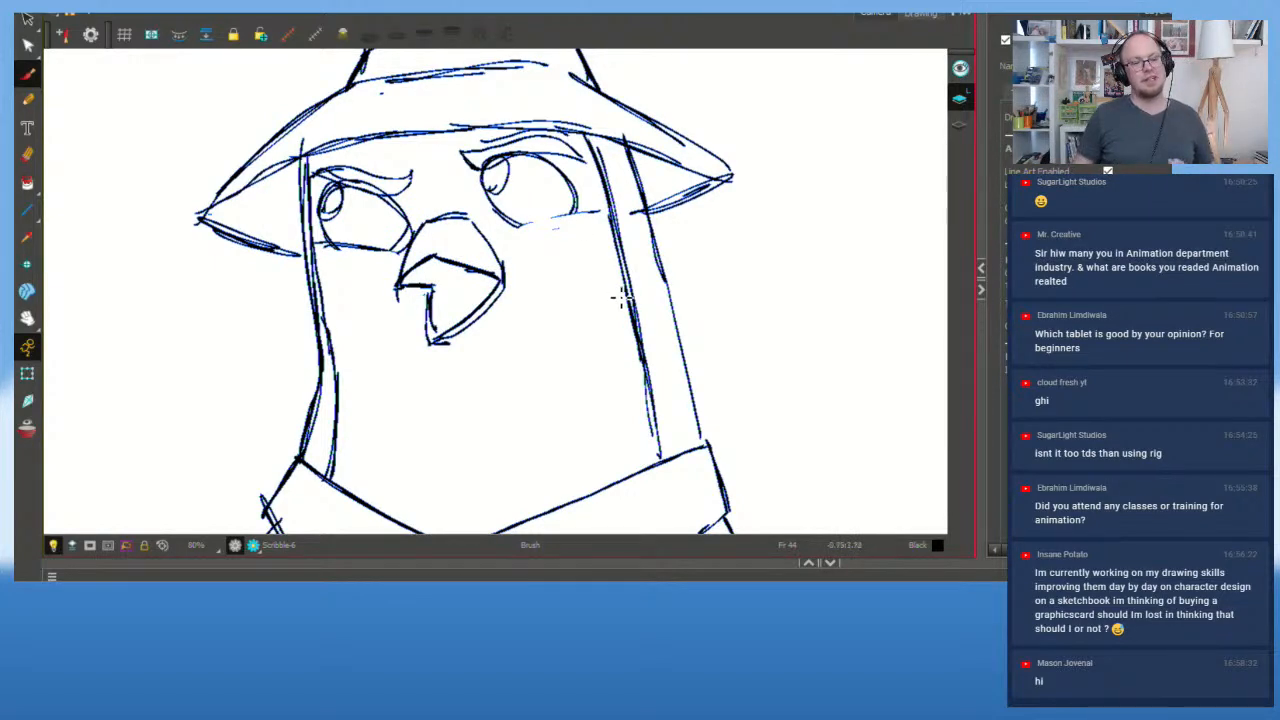
pyautogui.scroll(-1, 620, 296)
# Step: Centre the pigeon's head and flip to the front-facing drawing three times to compare poses
pyautogui.moveTo(551, 357); pyautogui.dragTo(633, 350)
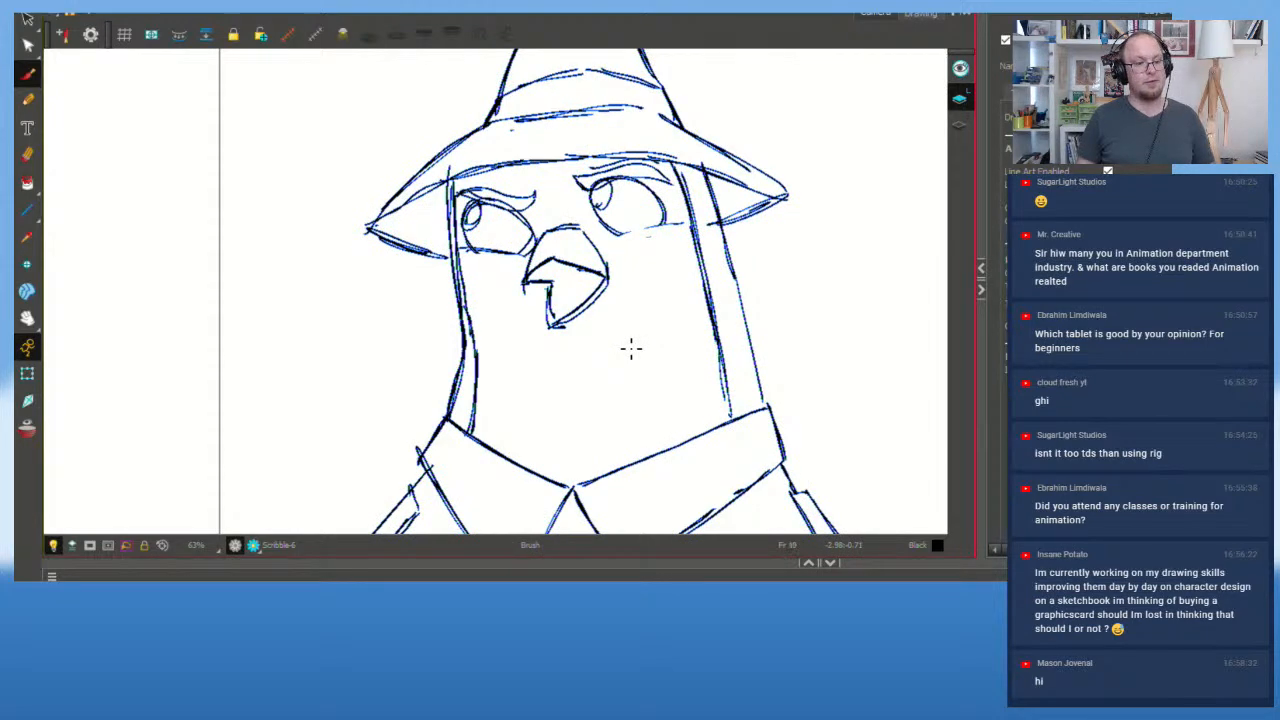
pyautogui.press('.')
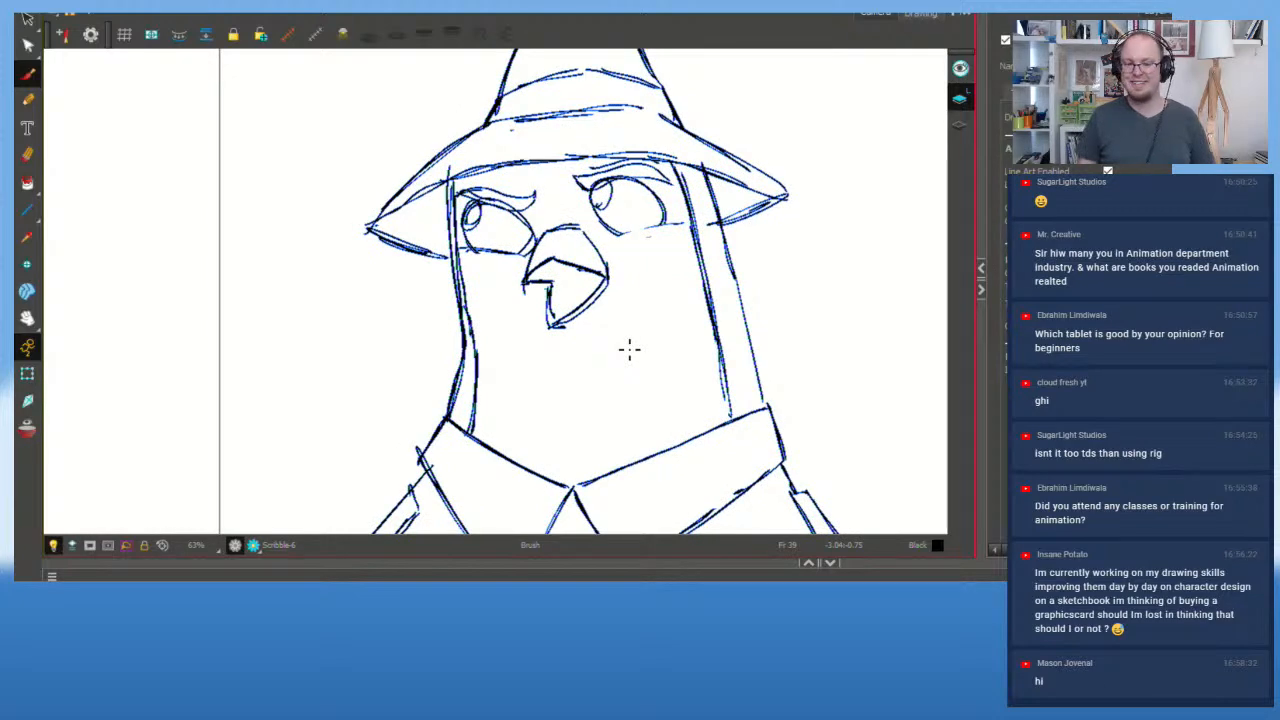
pyautogui.press('.')
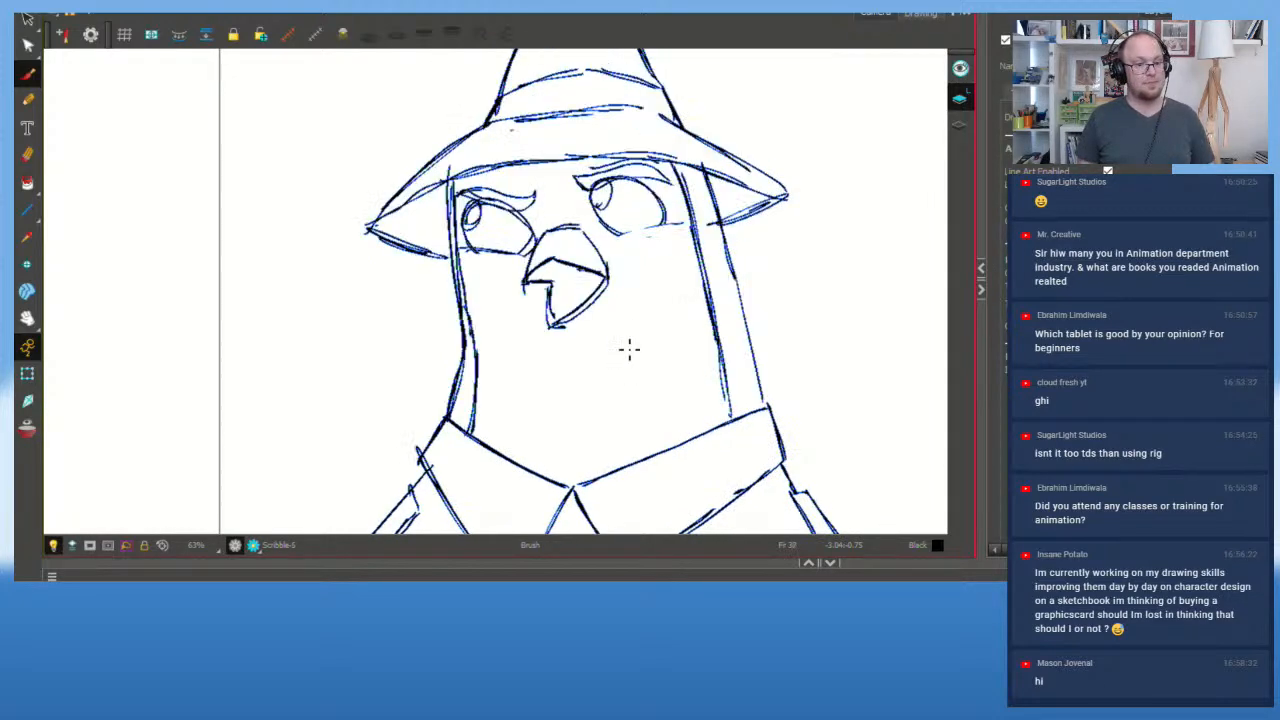
pyautogui.press('.')
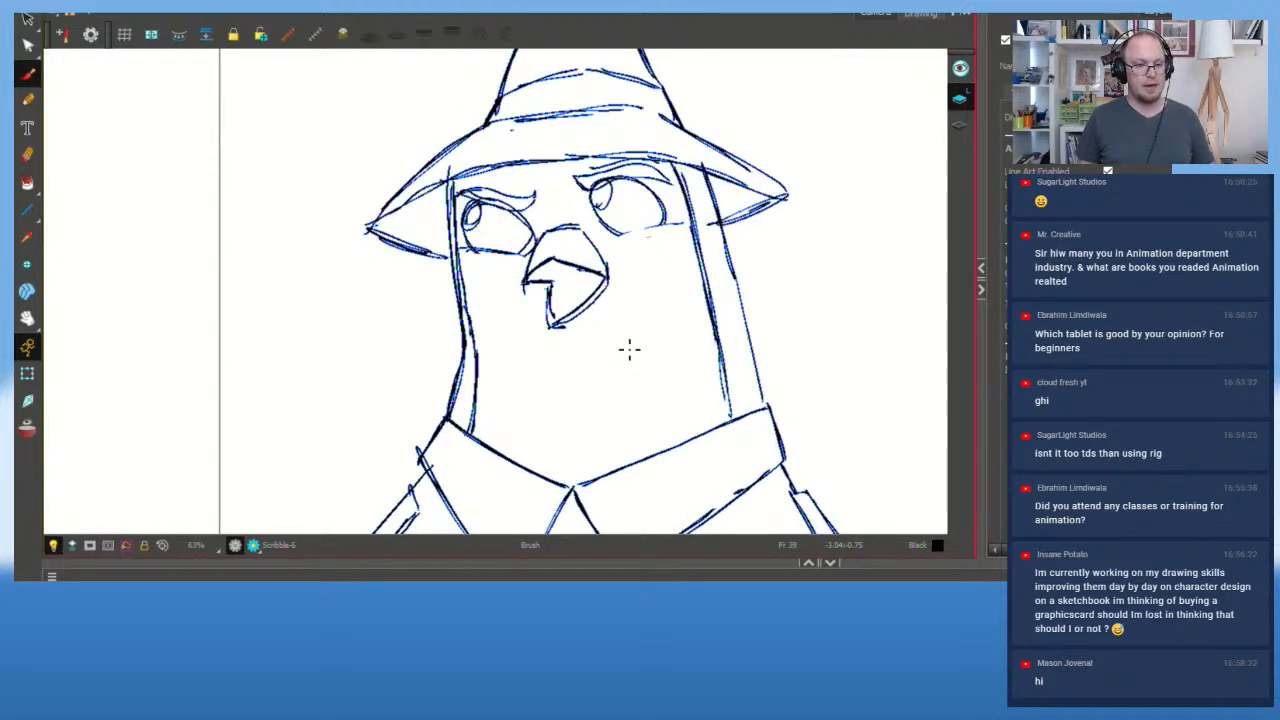
pyautogui.scroll(-2, 625, 355)
pyautogui.scroll(1, 580, 431)
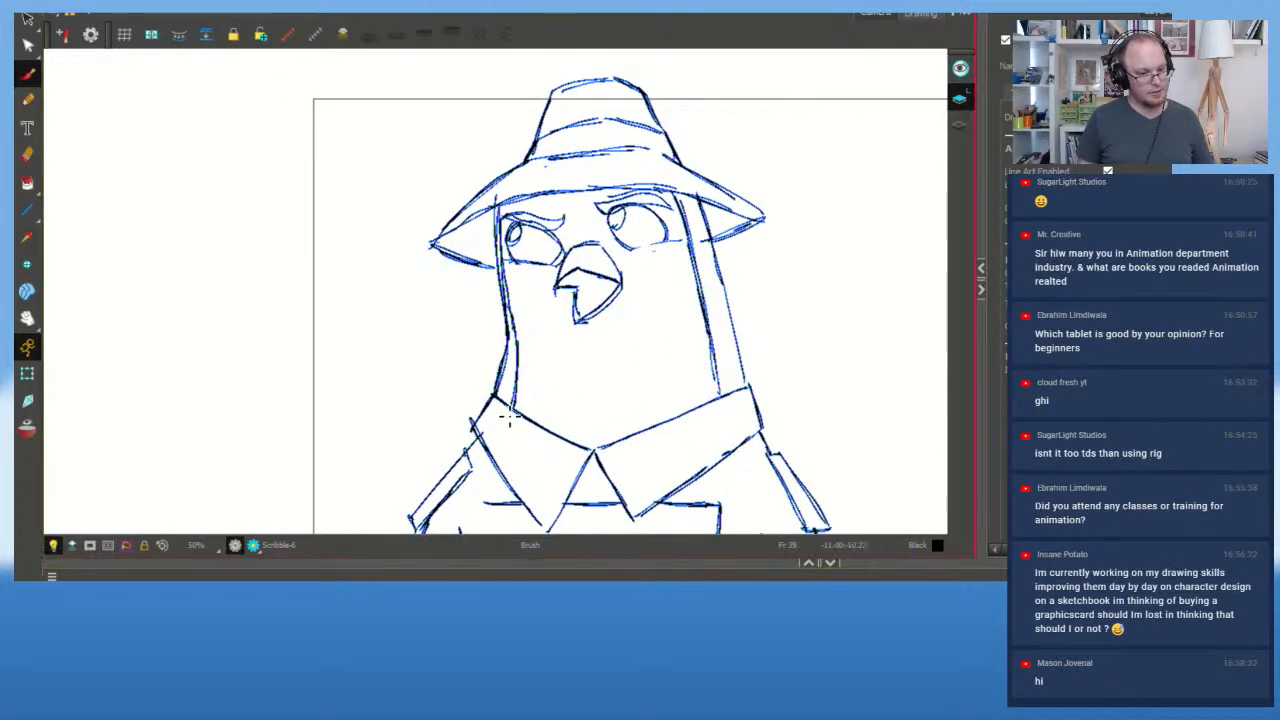
pyautogui.scroll(-2, 582, 401)
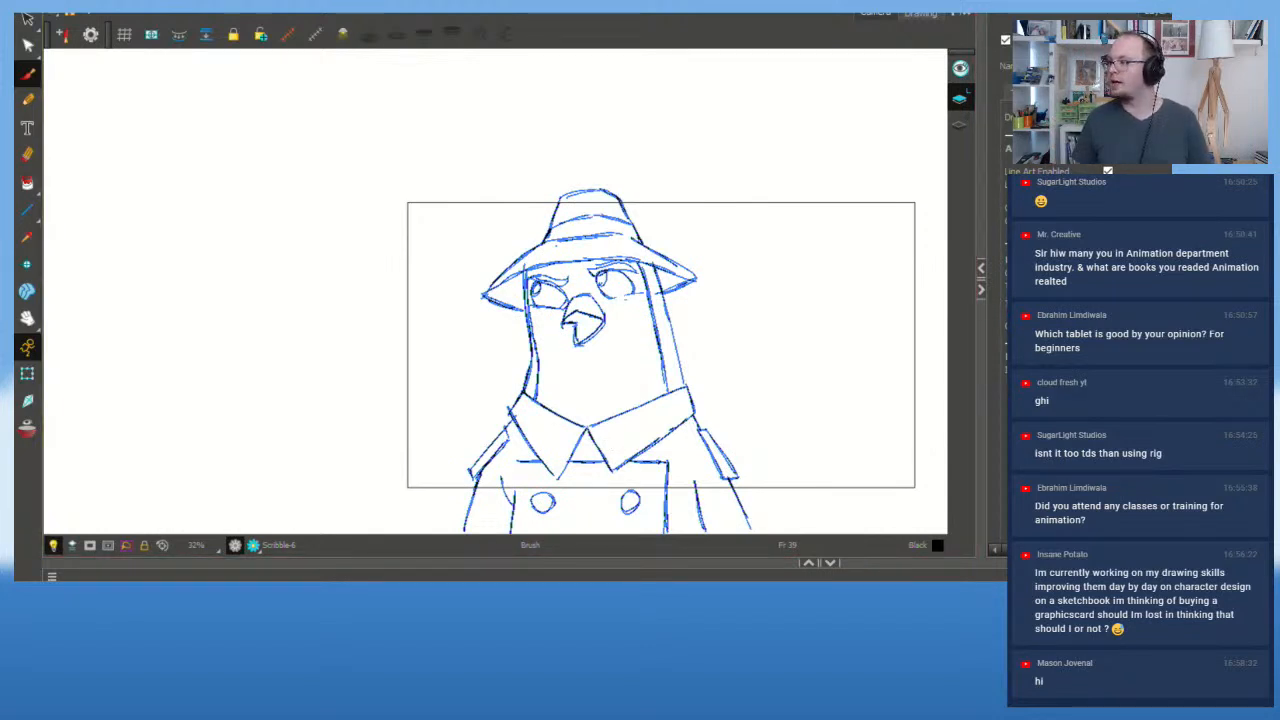
pyautogui.scroll(2, 734, 238)
# Step: Try darkening the left eye's upper lid, then undo the stroke
pyautogui.scroll(-1, 626, 394)
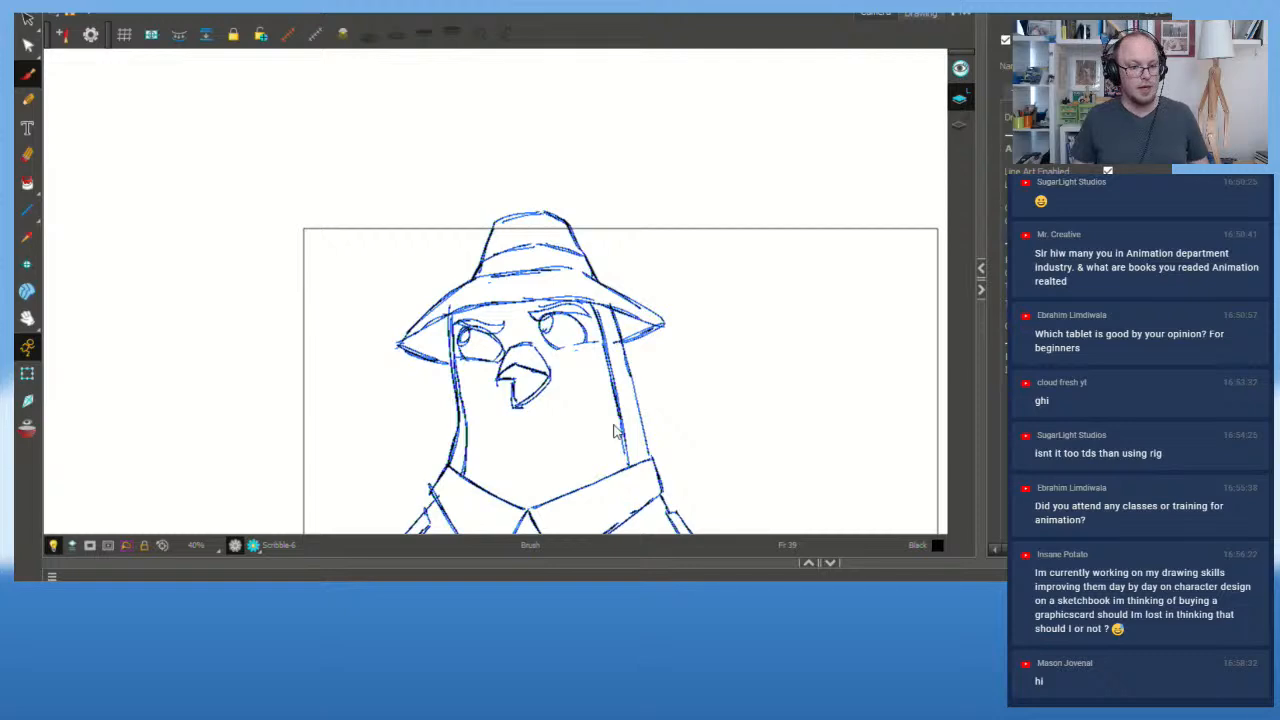
pyautogui.moveTo(610, 420)
pyautogui.mouseDown()
pyautogui.moveTo(586, 371)
pyautogui.moveTo(551, 343)
pyautogui.mouseUp()
pyautogui.scroll(2, 551, 343)
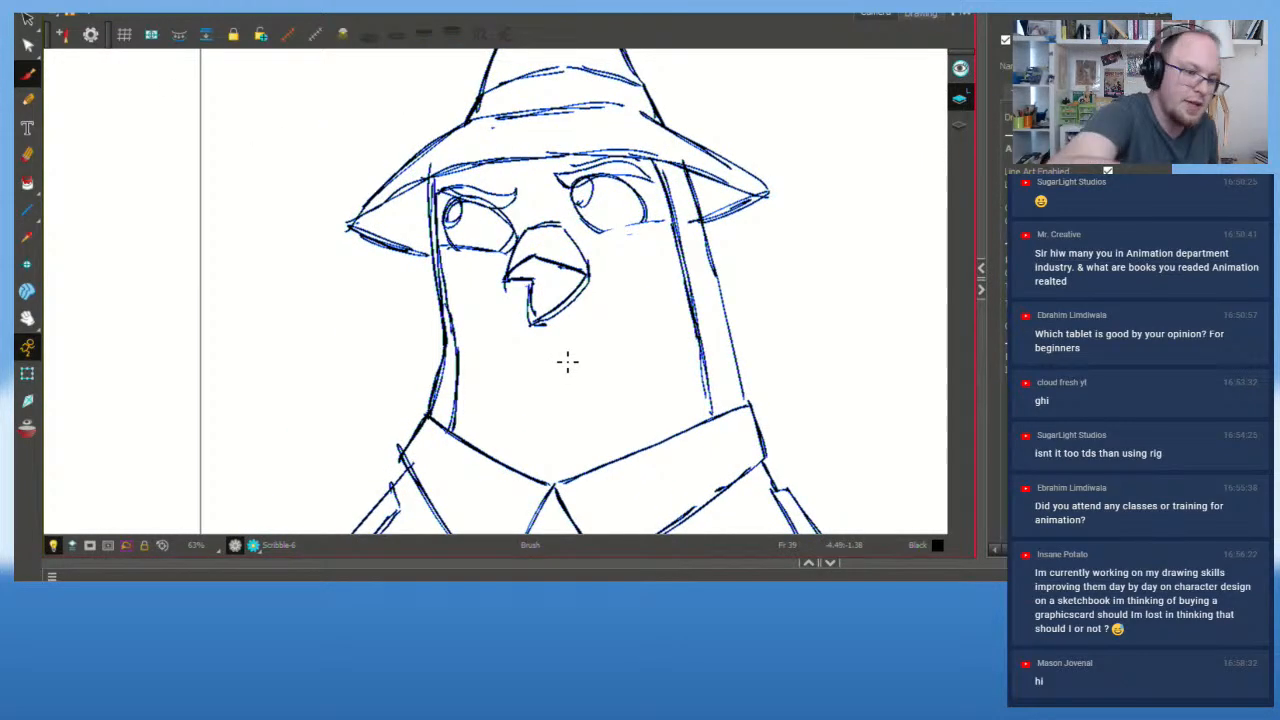
pyautogui.moveTo(452, 205); pyautogui.dragTo(504, 212)
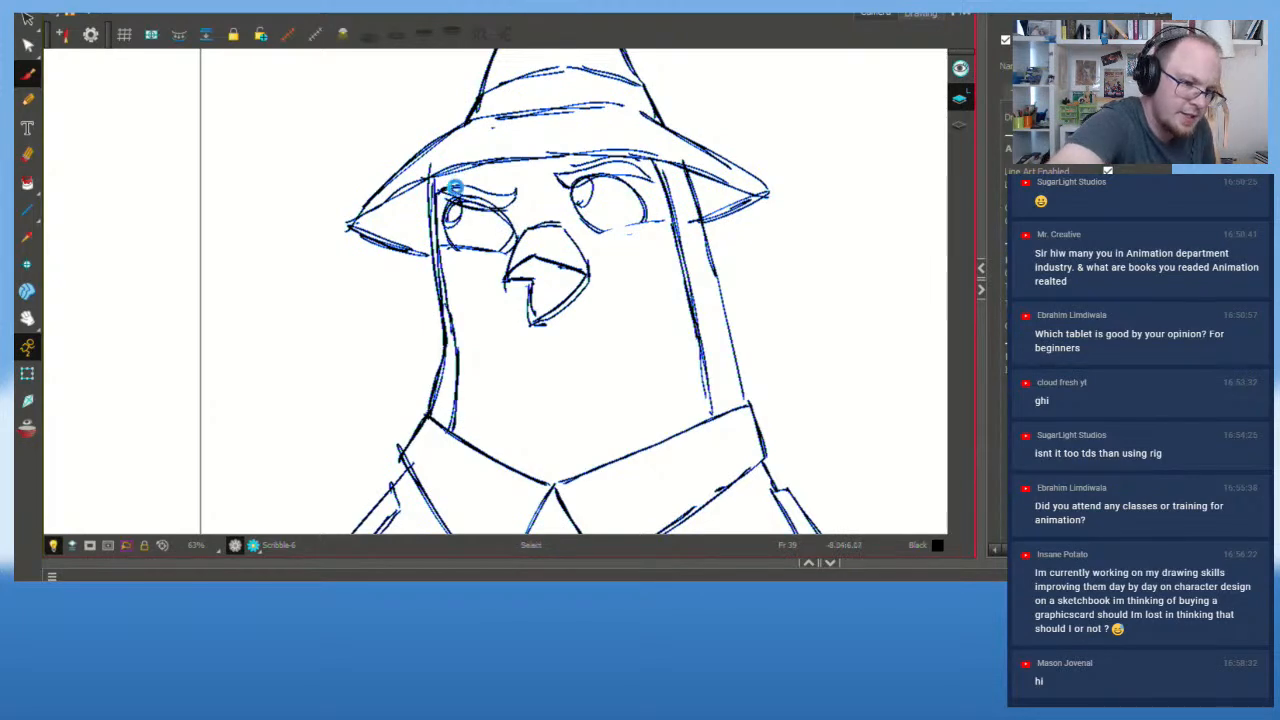
pyautogui.hotkey('ctrl', 'z')
# Step: Scrub to frames 42 and 51, paste the bird drawing into an empty frame, and play from the start
pyautogui.scroll(-1, 399, 292)
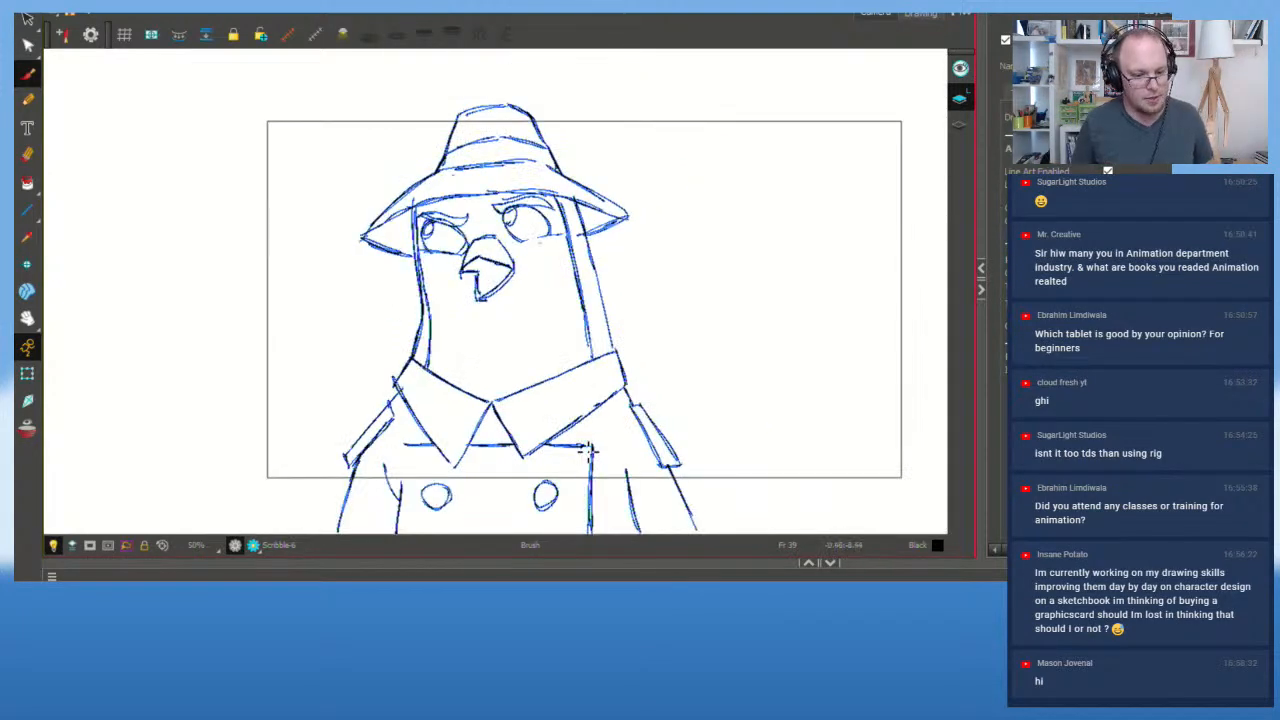
pyautogui.moveTo(588, 640)
pyautogui.mouseDown()
pyautogui.moveTo(440, 640)
pyautogui.moveTo(600, 640)
pyautogui.mouseUp()
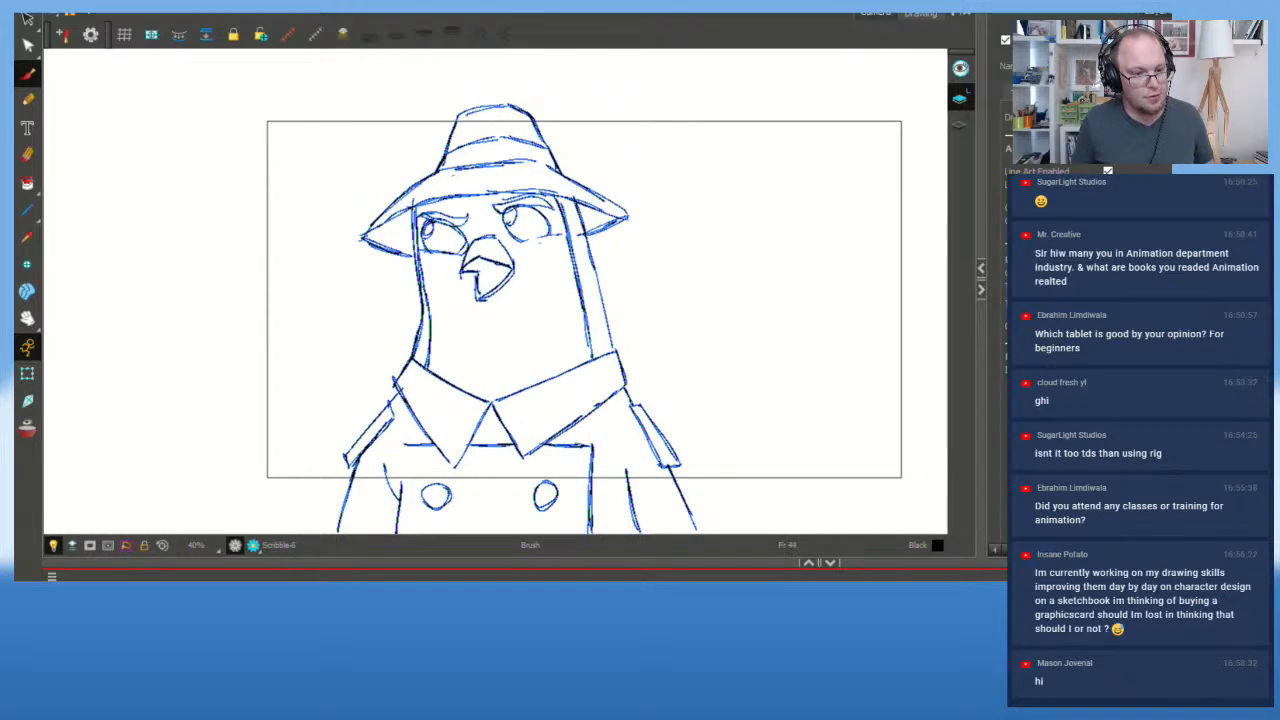
pyautogui.scroll(2, 467, 233)
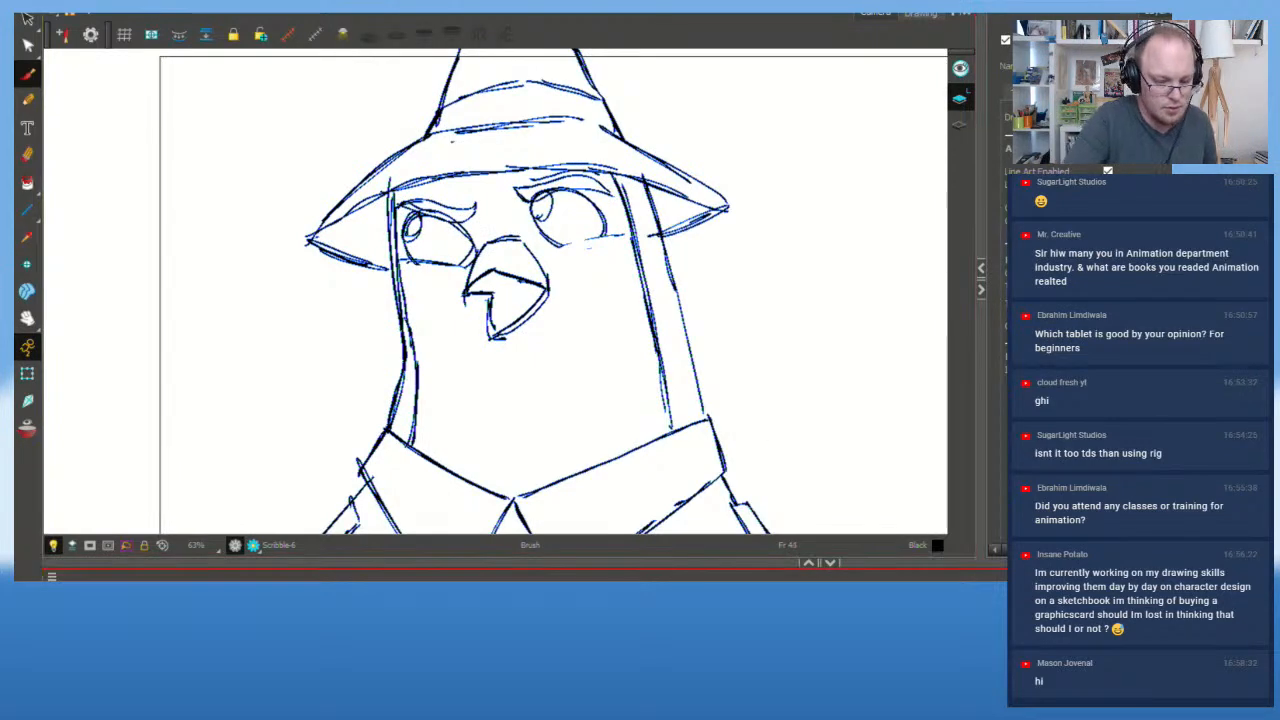
pyautogui.moveTo(600, 640)
pyautogui.mouseDown()
pyautogui.moveTo(440, 640)
pyautogui.moveTo(620, 640)
pyautogui.mouseUp()
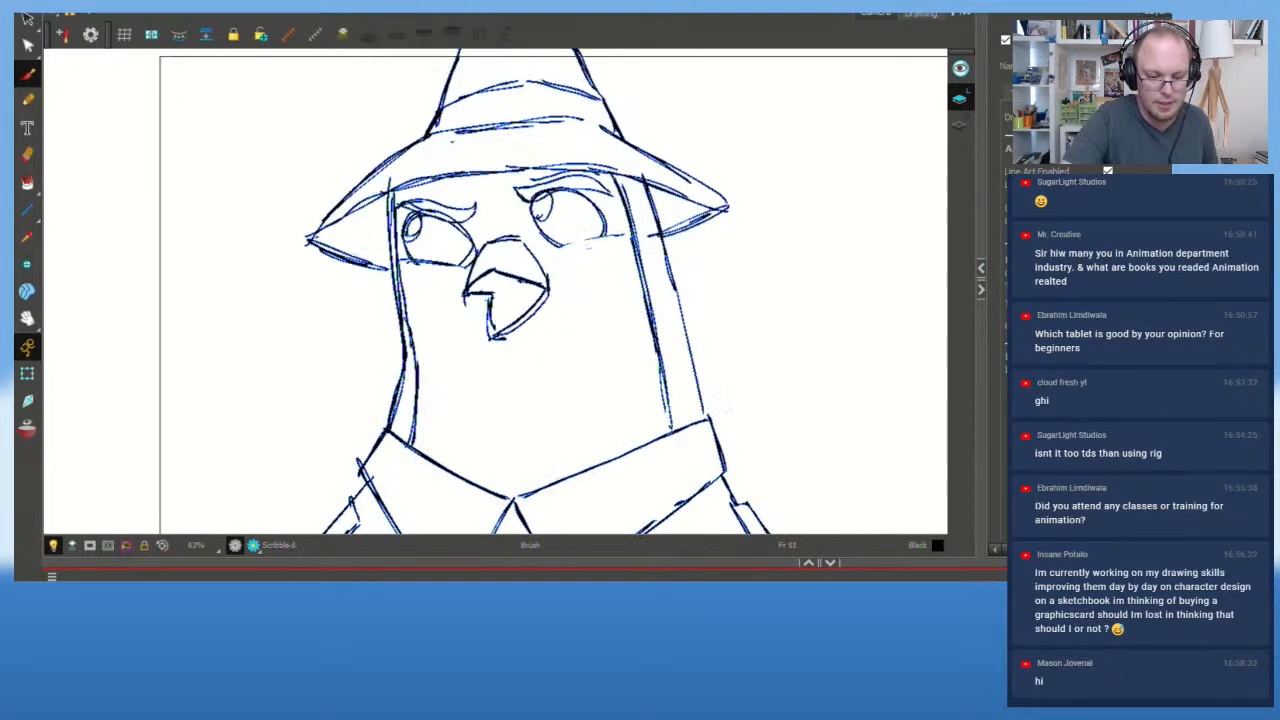
pyautogui.press('.')
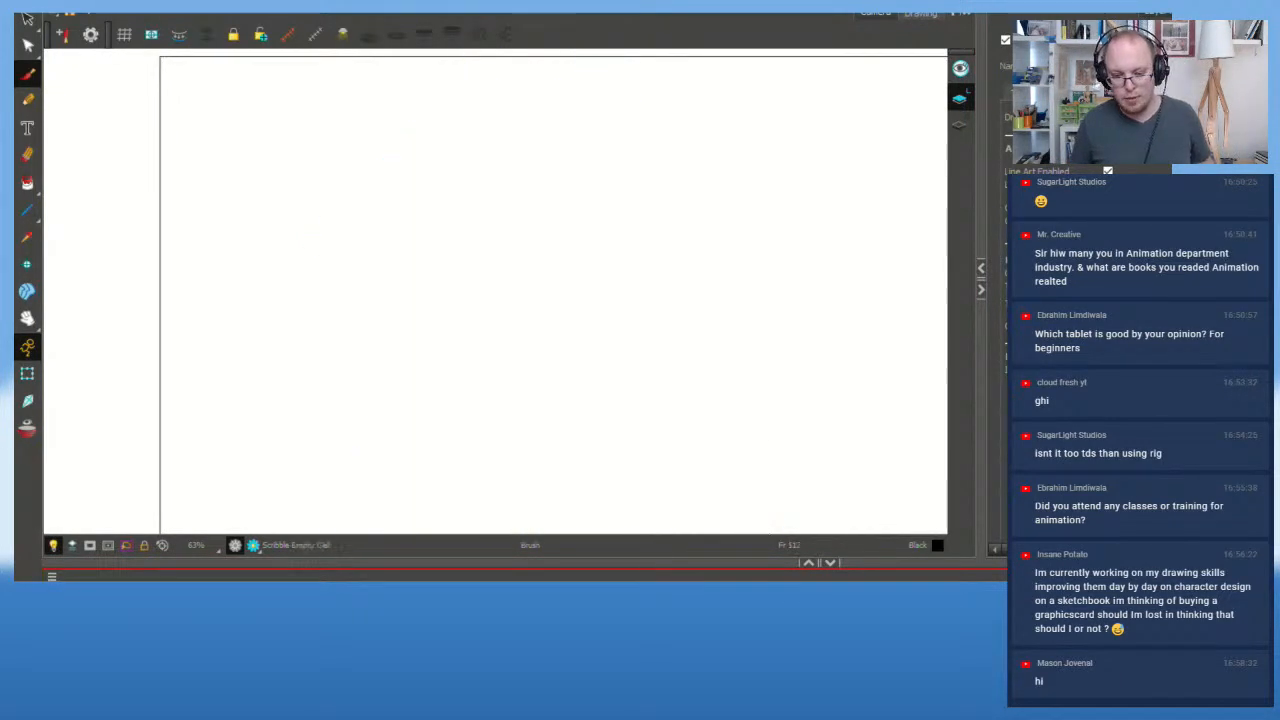
pyautogui.hotkey('ctrl', 'v')
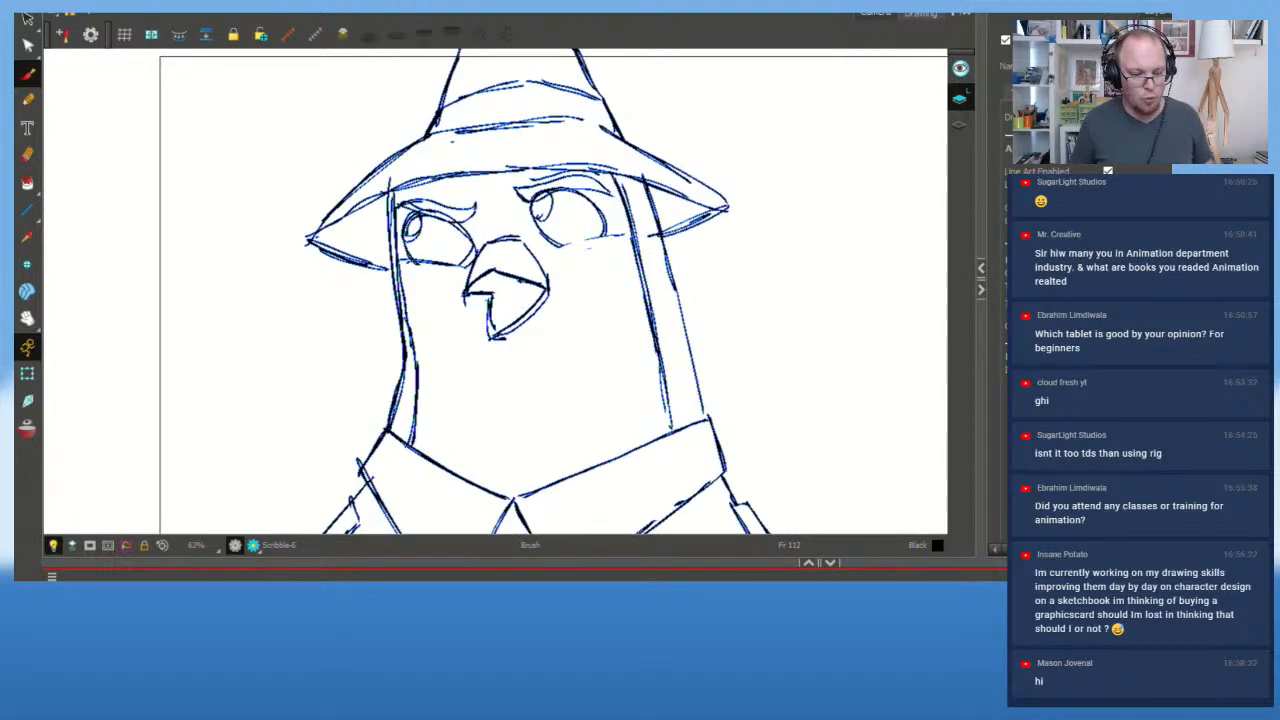
pyautogui.hotkey('shift', ',')
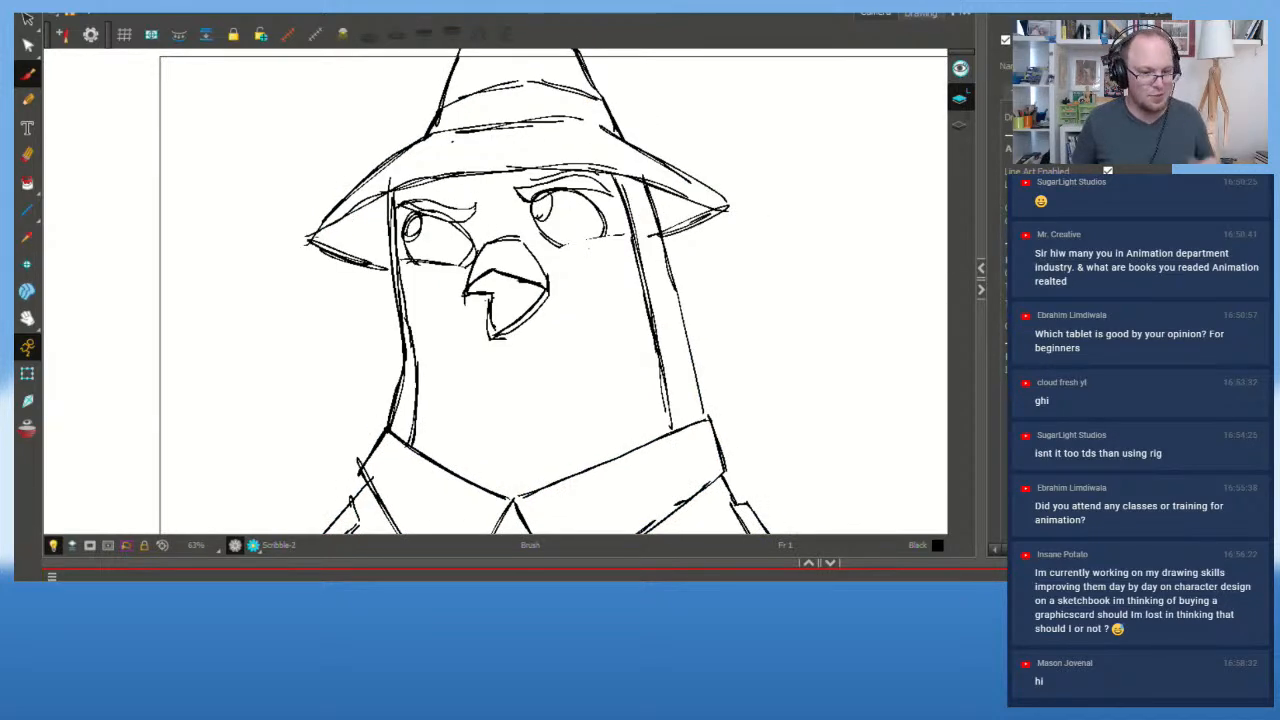
pyautogui.hotkey('shift', 'Return')
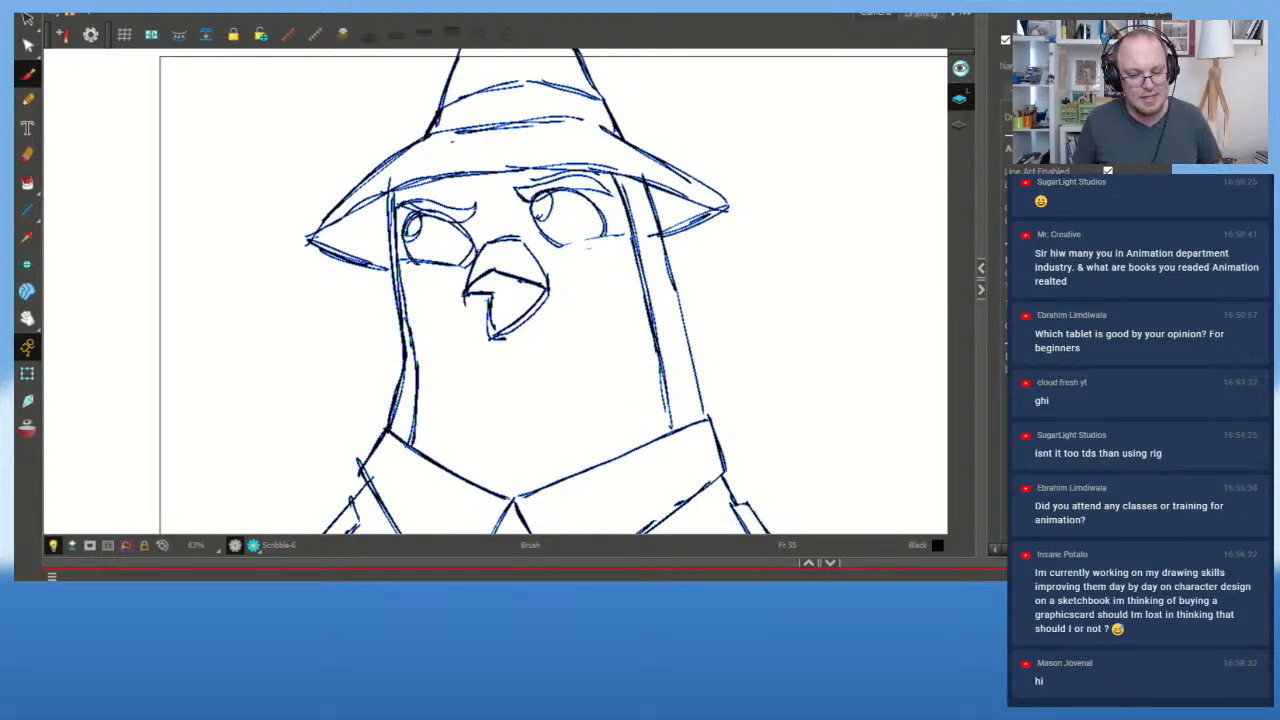
# Step: Step between frames 38, 55 and 48 to compare the front and turned poses
pyautogui.press('f')
pyautogui.press('g')
pyautogui.press('f')
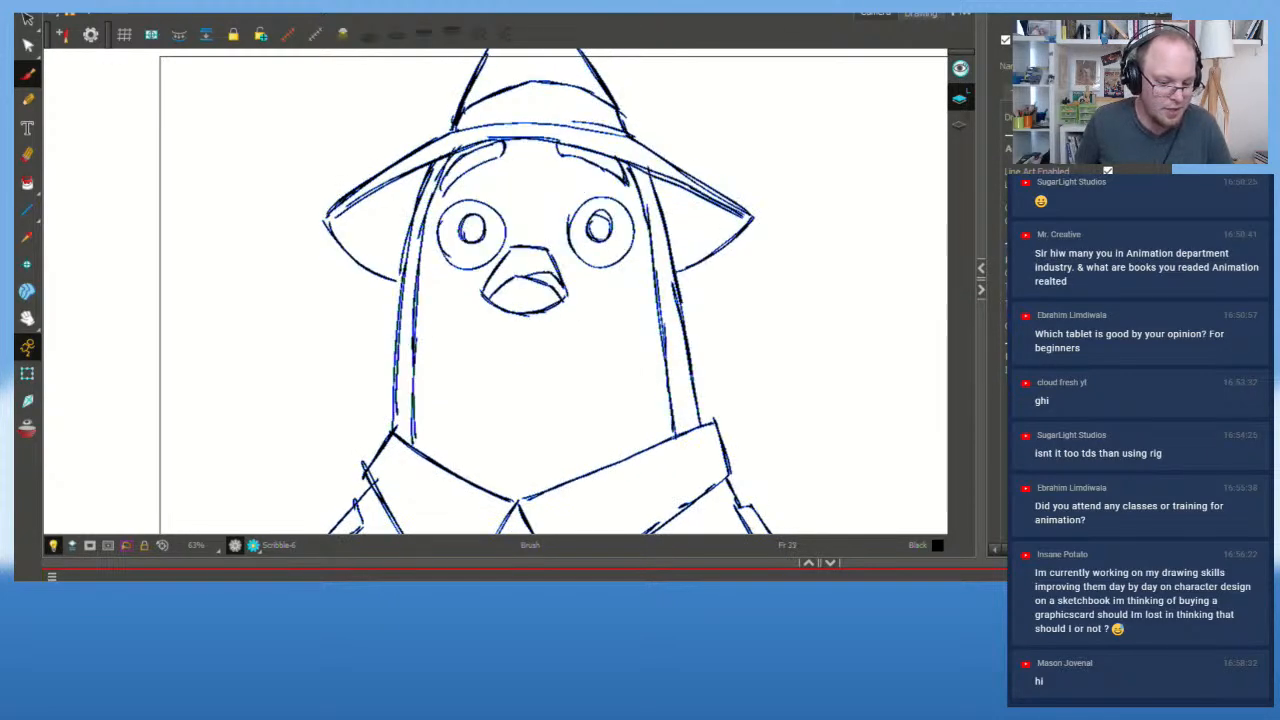
pyautogui.press('f')
pyautogui.press('f')
pyautogui.press('f')
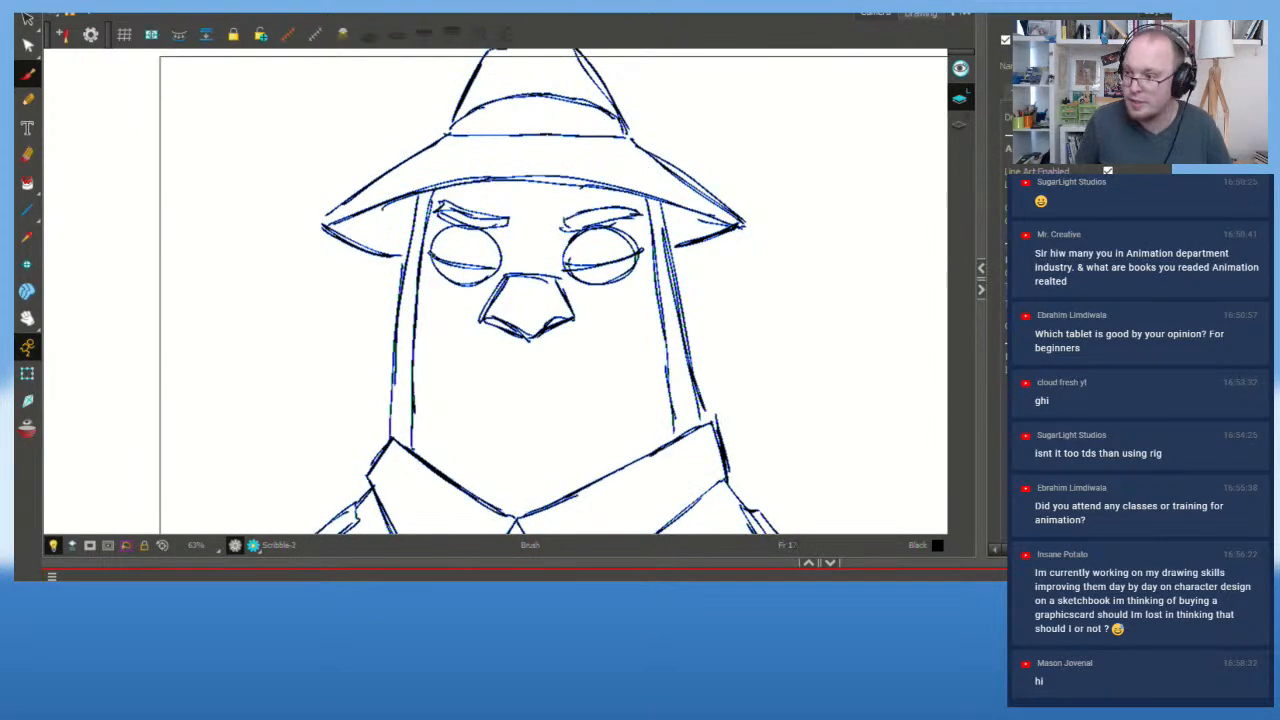
pyautogui.press('f')
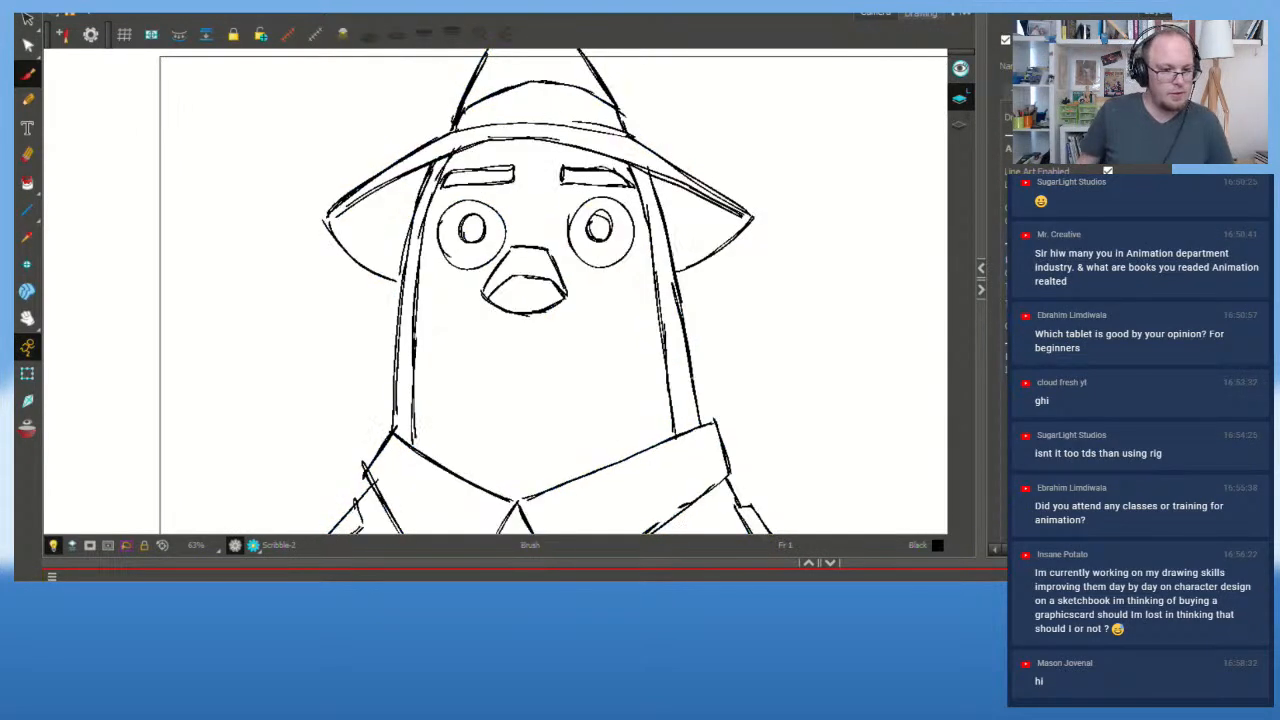
pyautogui.press('g')
pyautogui.press('g')
pyautogui.press('g')
pyautogui.press('g')
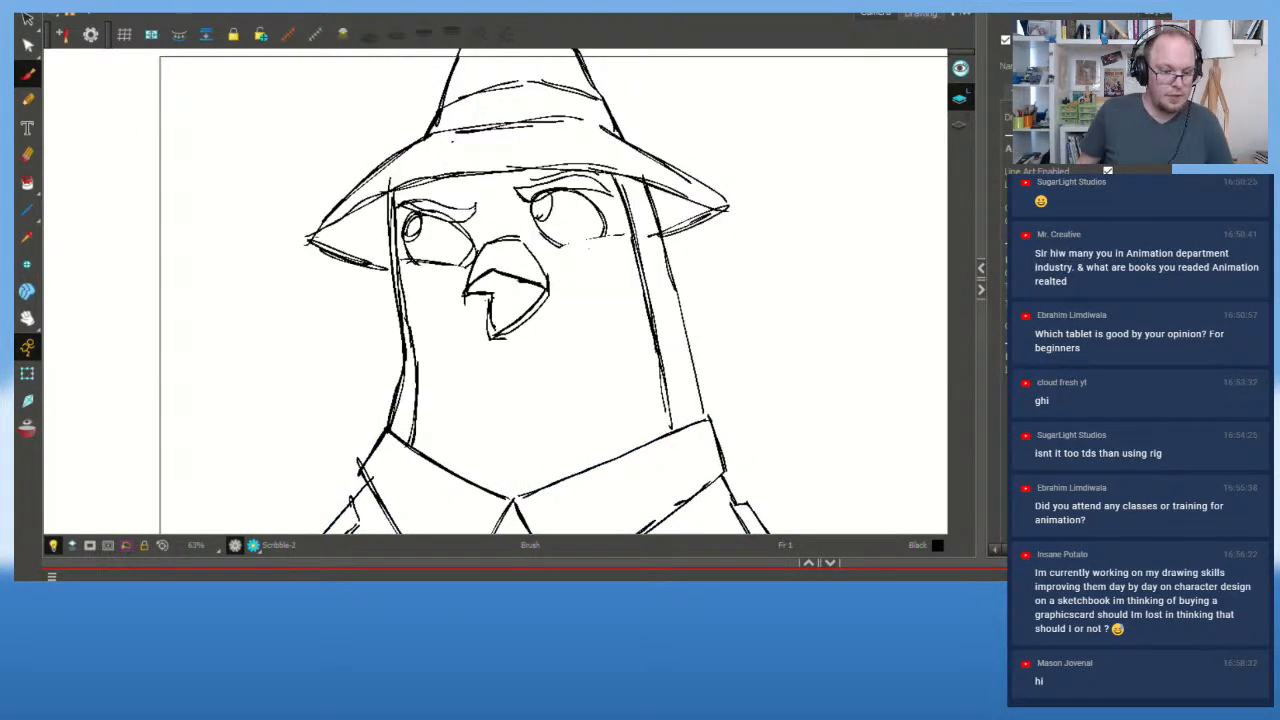
pyautogui.press('f')
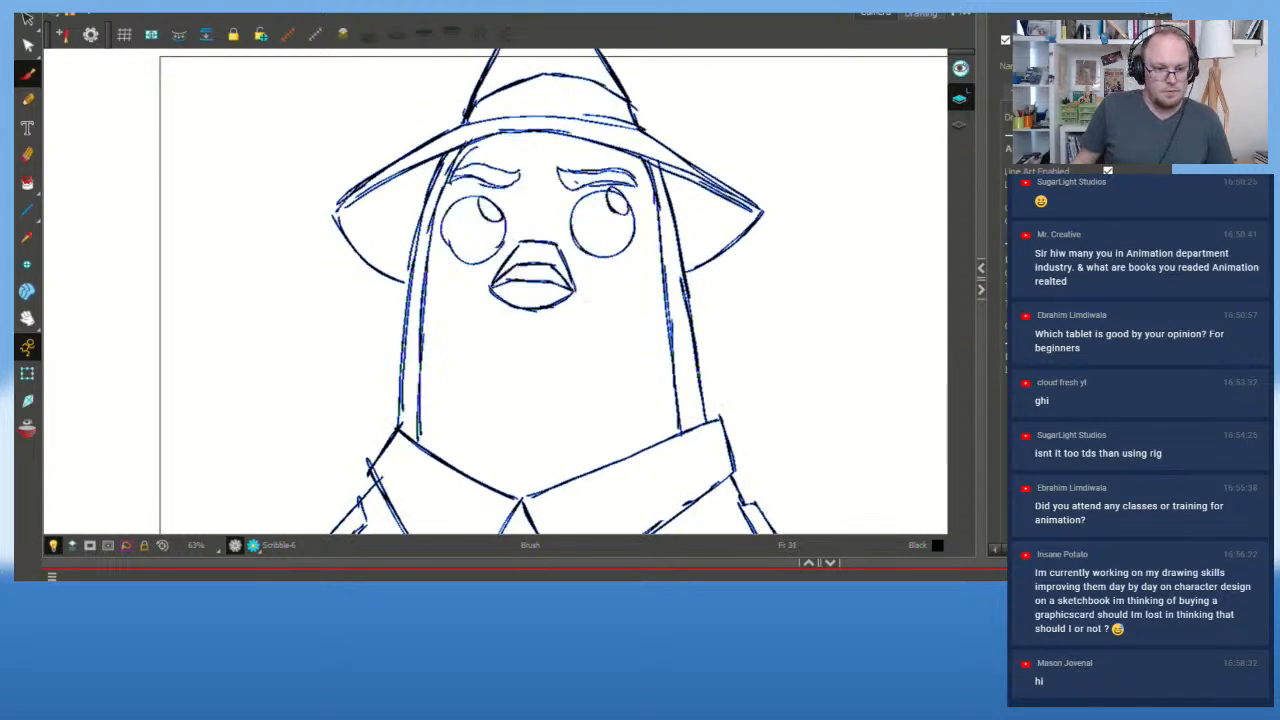
pyautogui.press('g')
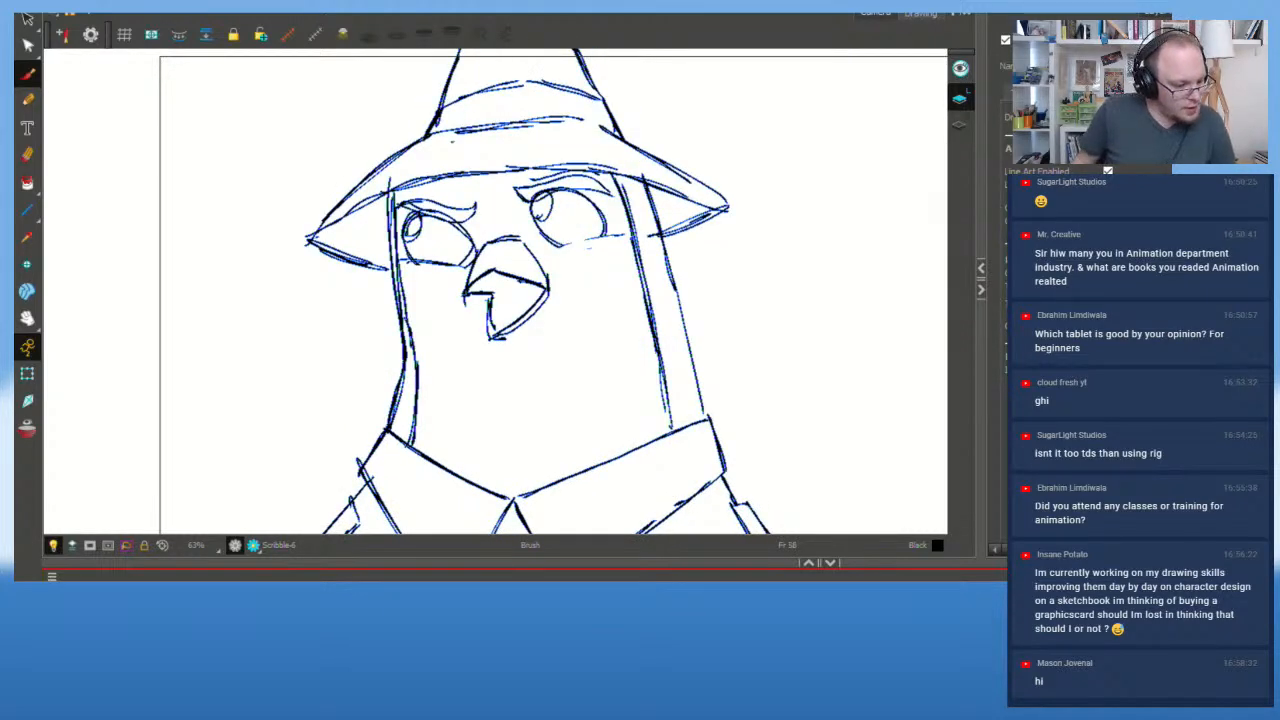
# Step: Turn on Onion Skin to show the purple rough, zoom out, and step through poses to frame 45
pyautogui.hotkey('ctrl', 's')
pyautogui.hotkey('alt', 'o')
pyautogui.hotkey('alt', 'o')
pyautogui.hotkey('alt', 'o')
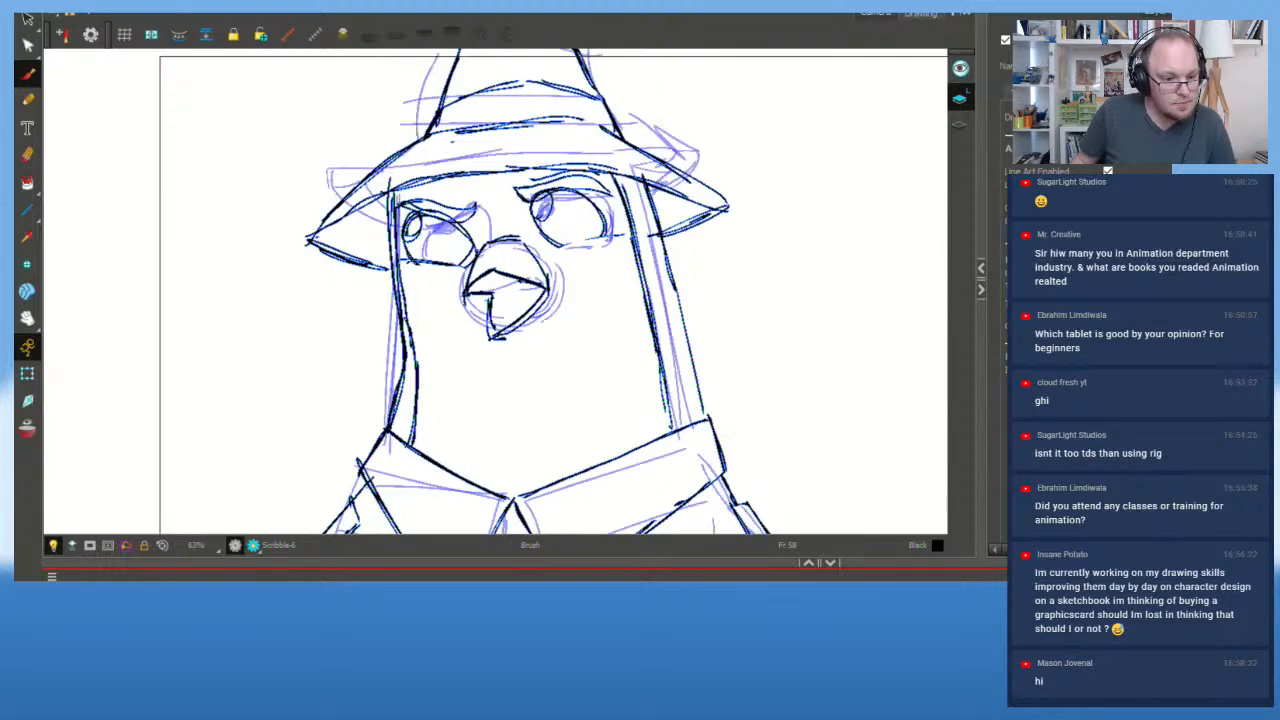
pyautogui.press('1')
pyautogui.press('1')
pyautogui.press('f')
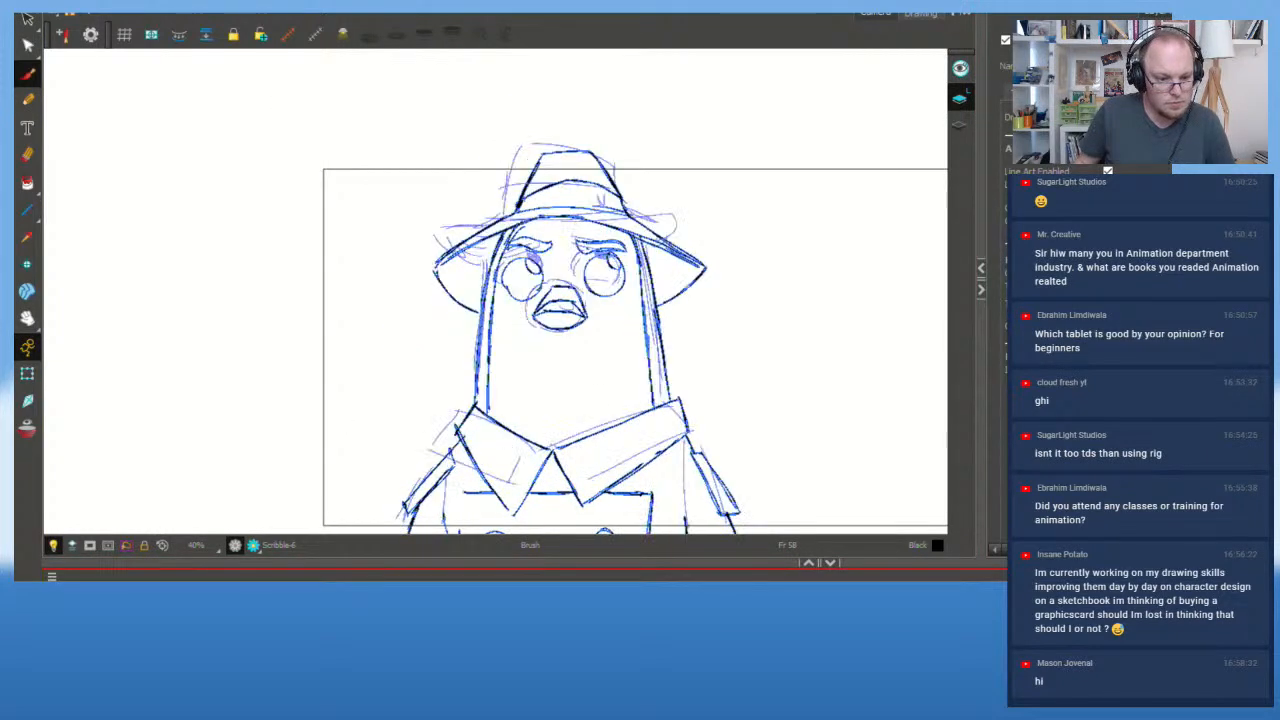
pyautogui.press('g')
pyautogui.press('f')
pyautogui.press('g')
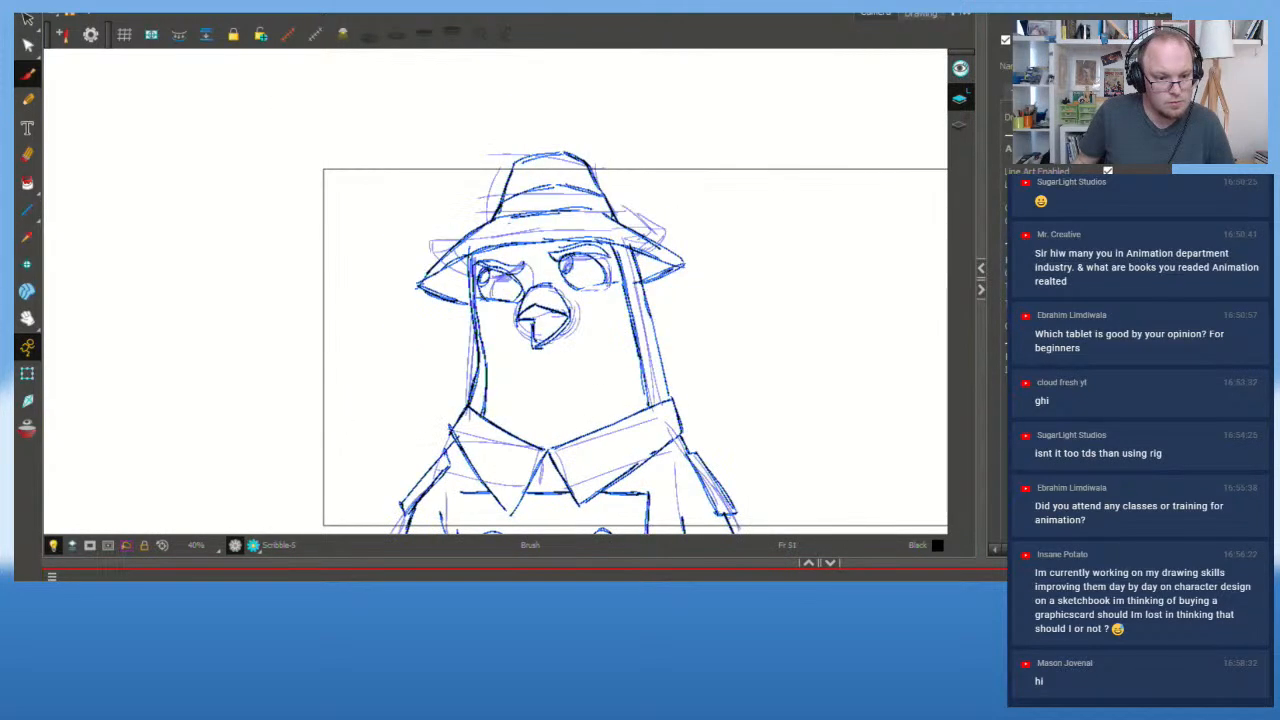
pyautogui.press('g')
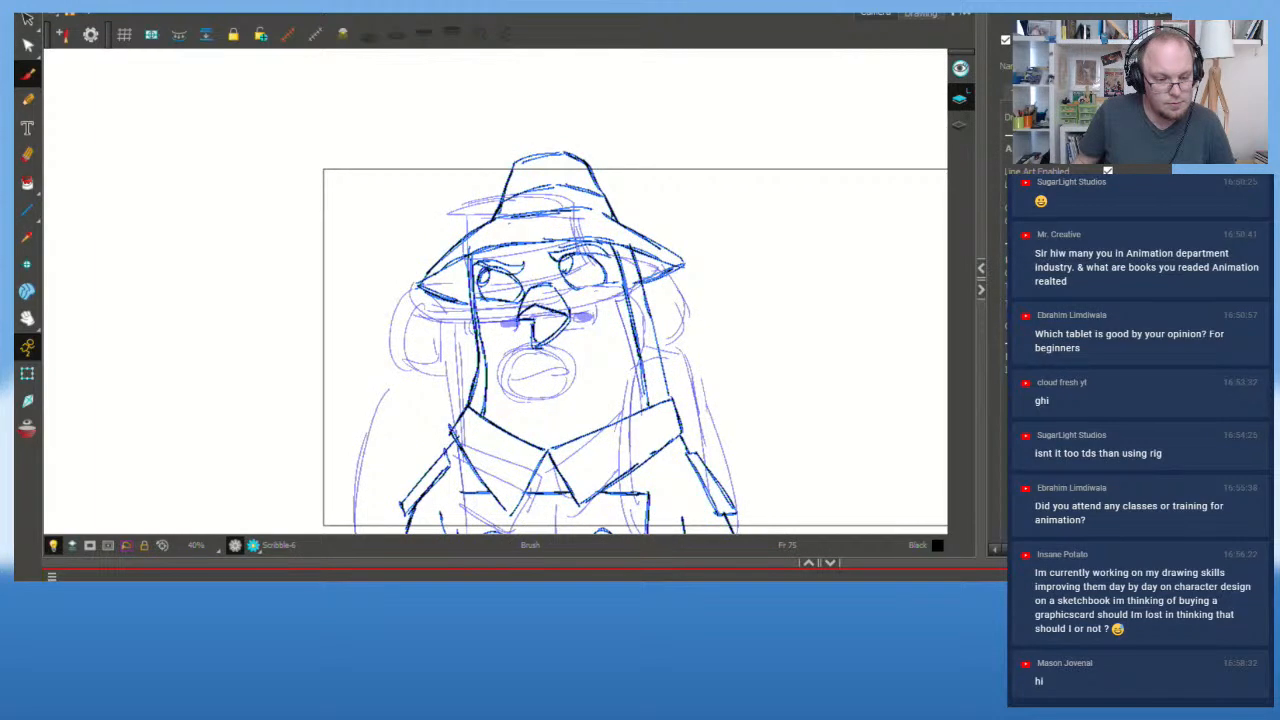
pyautogui.press('f')
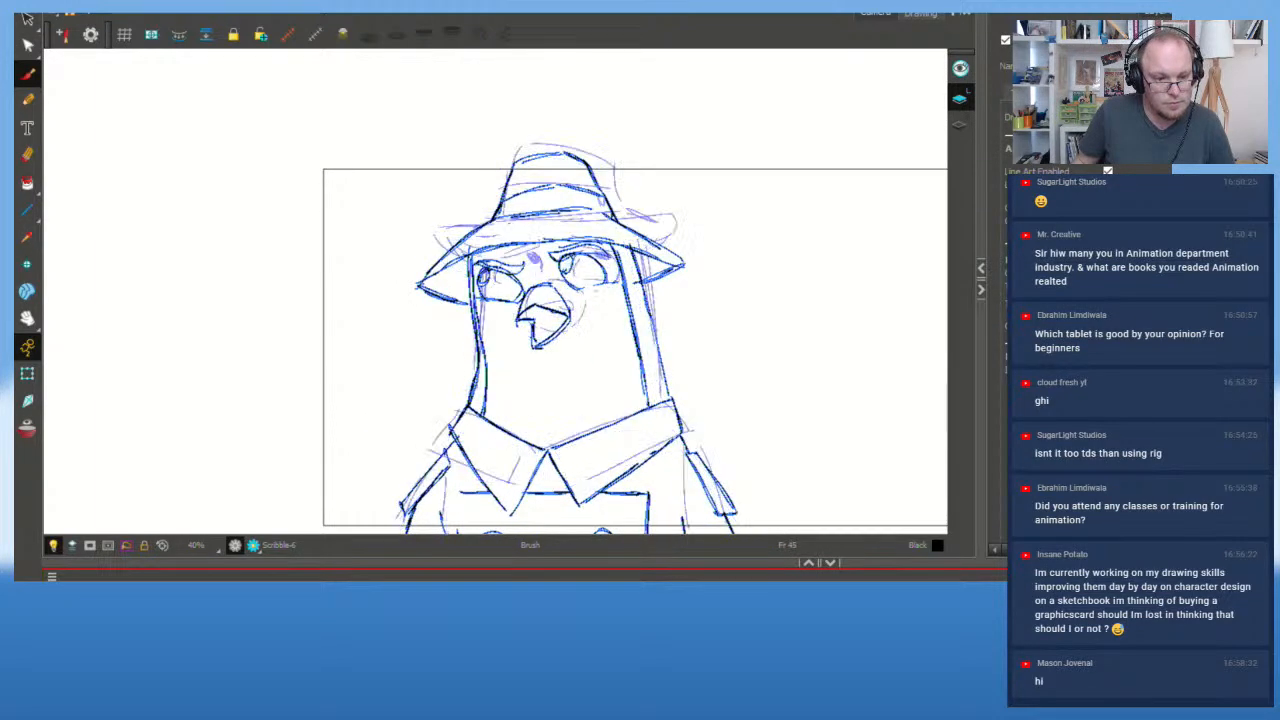
pyautogui.press('g')
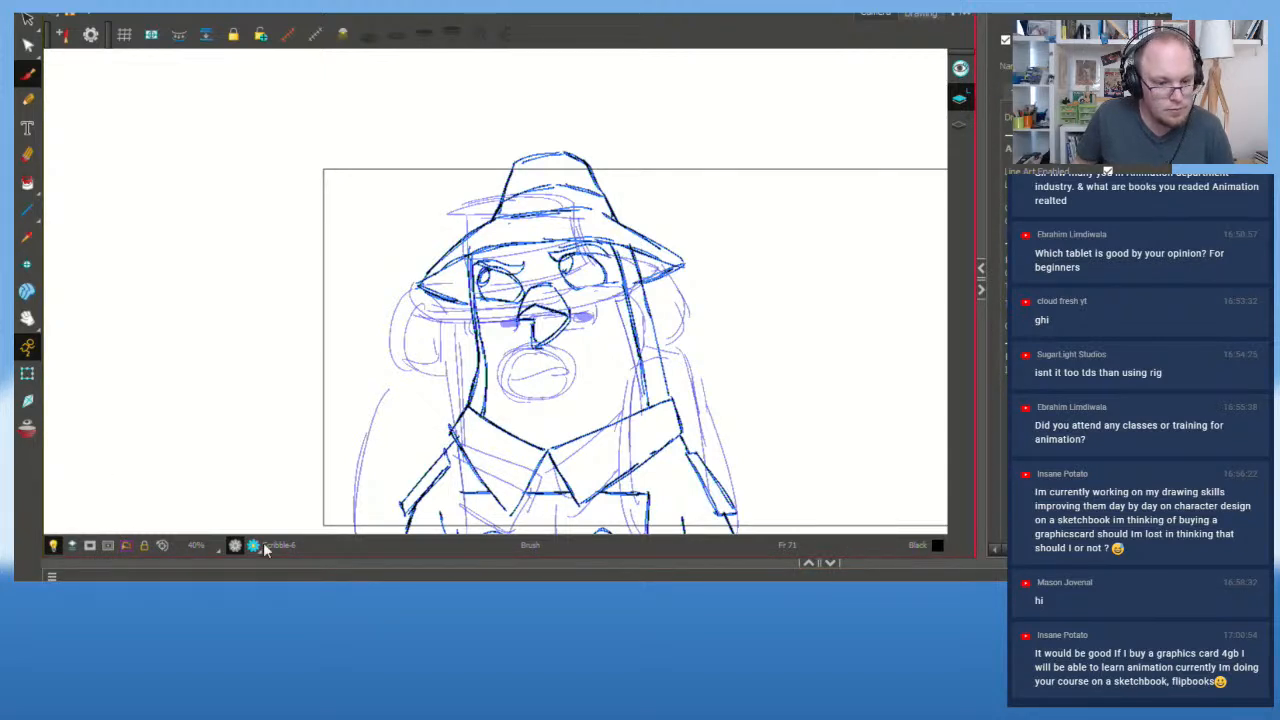
# Step: Zoom in on the canvas and step to the un-inked Scribble-7 drawing
pyautogui.scroll(1, 437, 398)
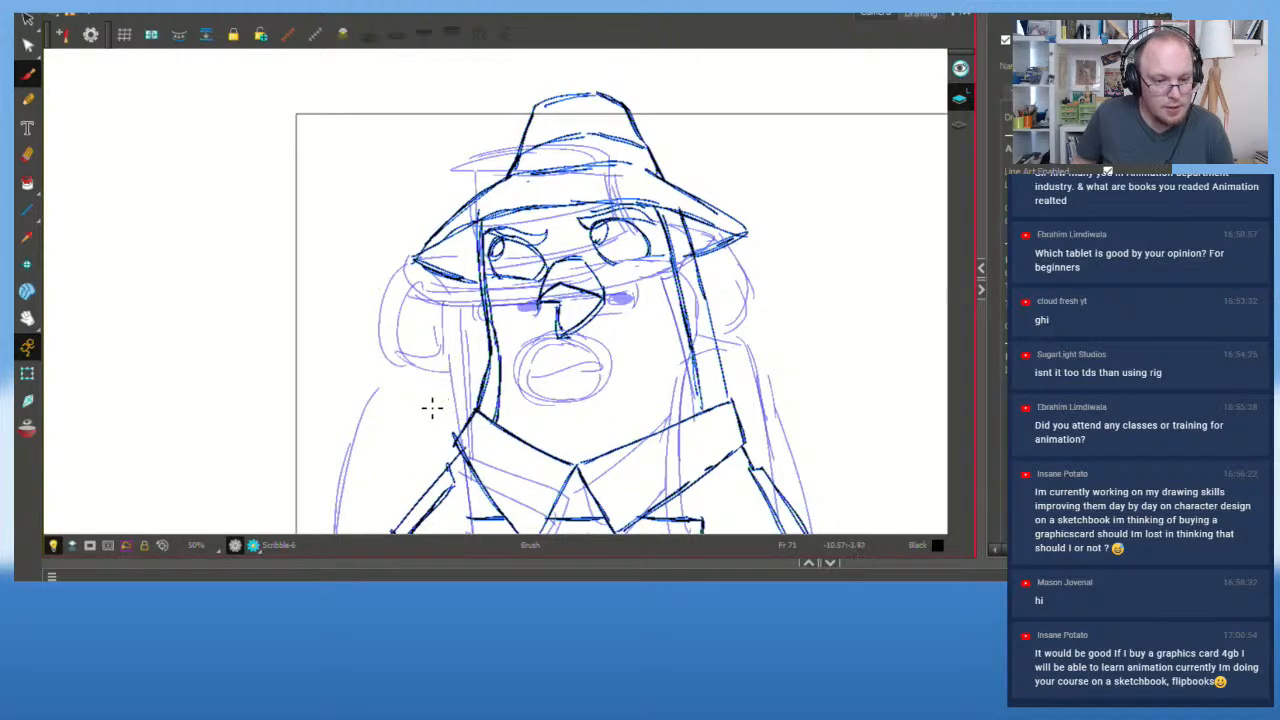
pyautogui.scroll(1, 450, 340)
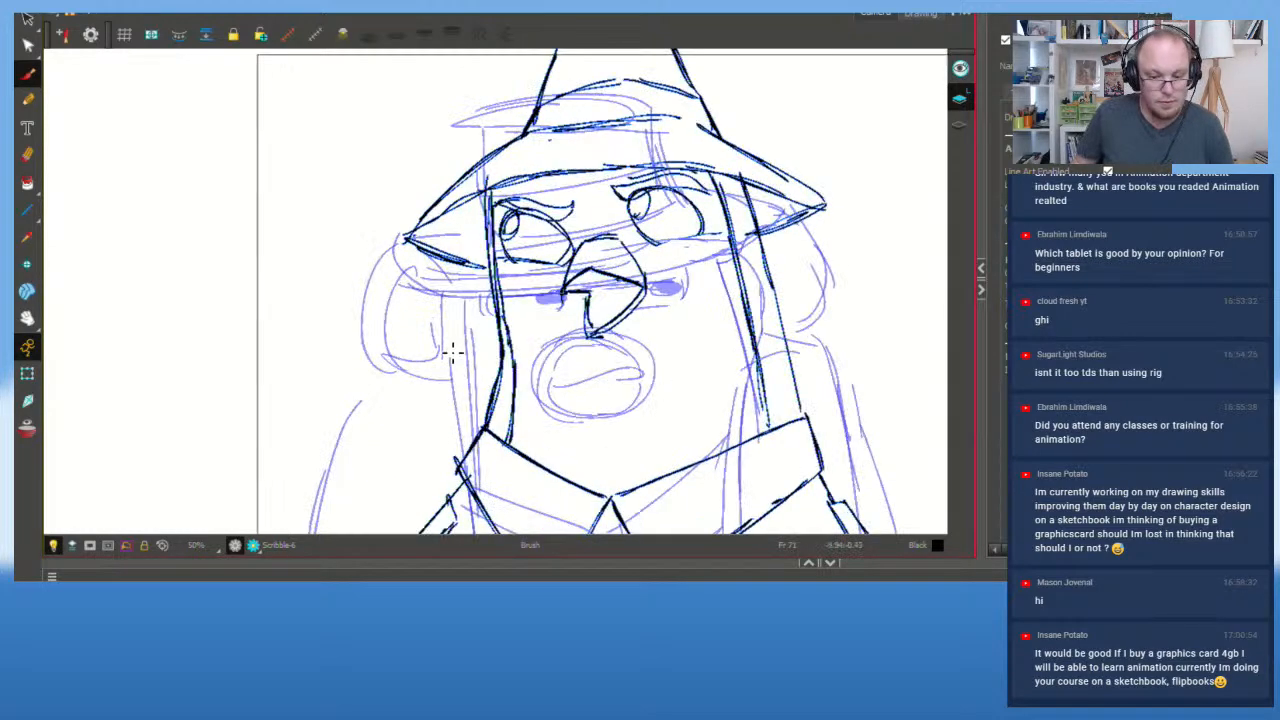
pyautogui.press('Delete')
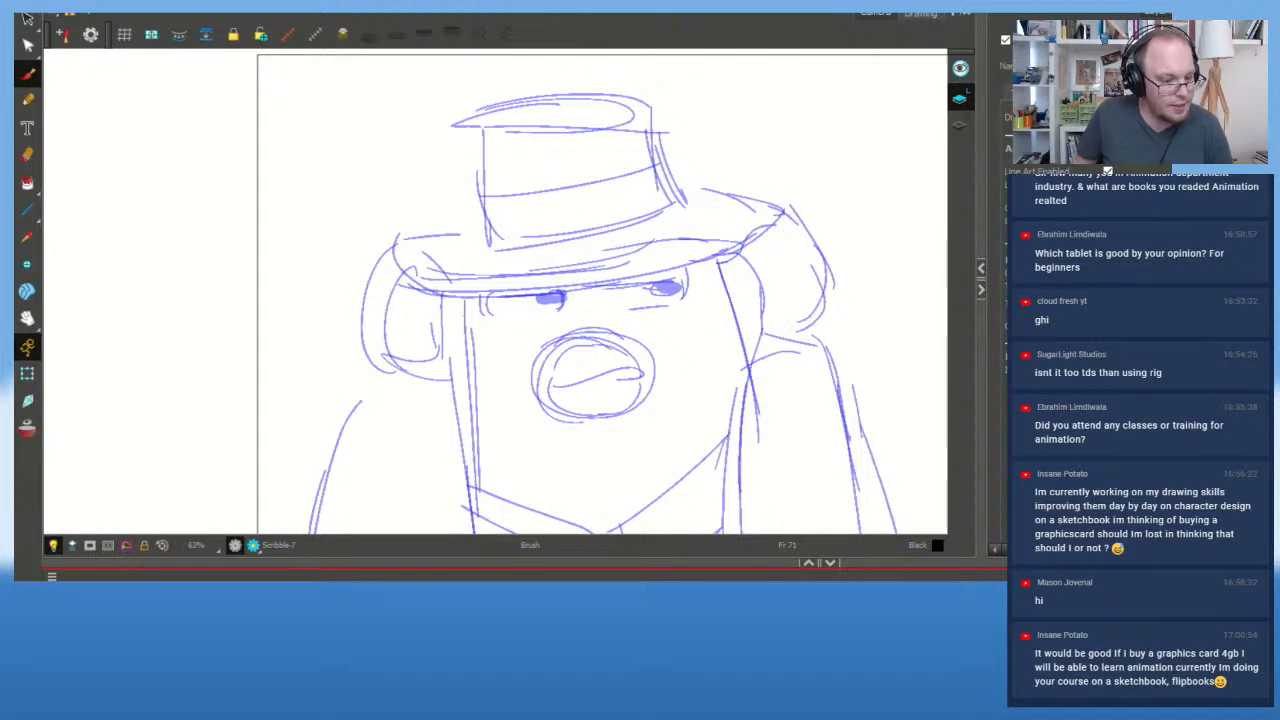
# Step: Turn on the red onion skin and ink both round lenses of the glasses in dark blue
pyautogui.click(27, 428)
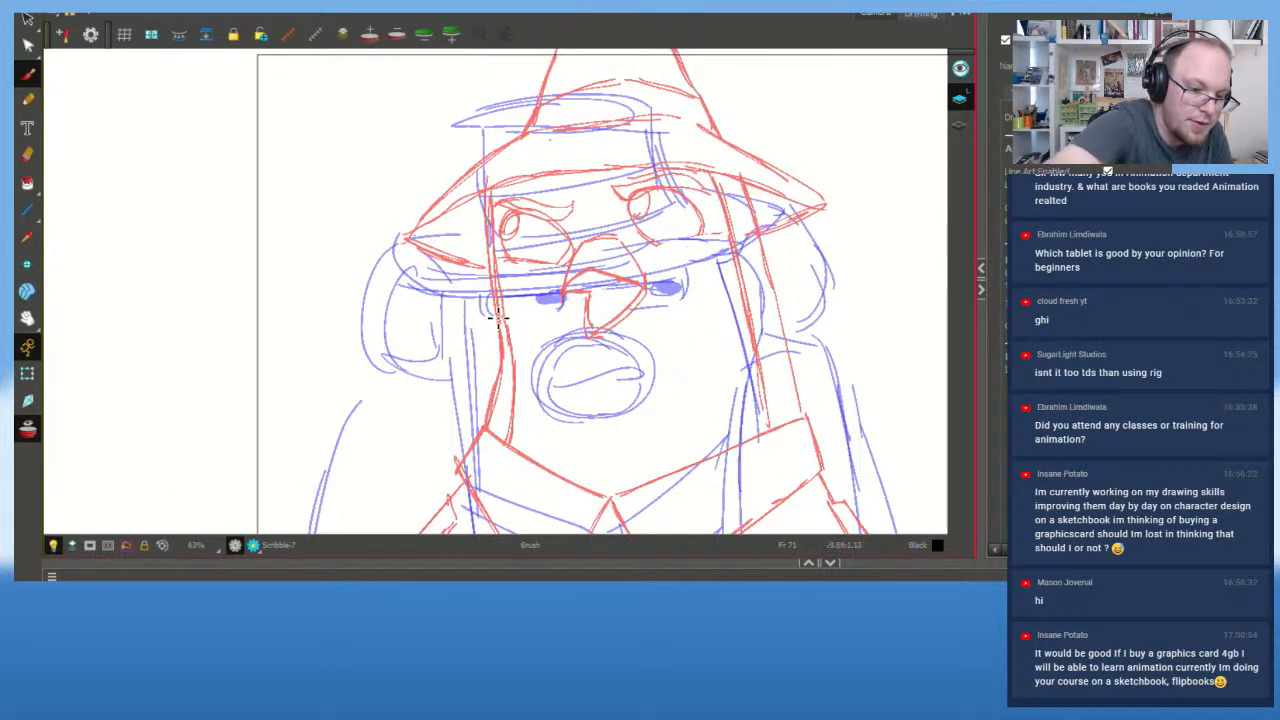
pyautogui.moveTo(476, 298); pyautogui.dragTo(530, 315)
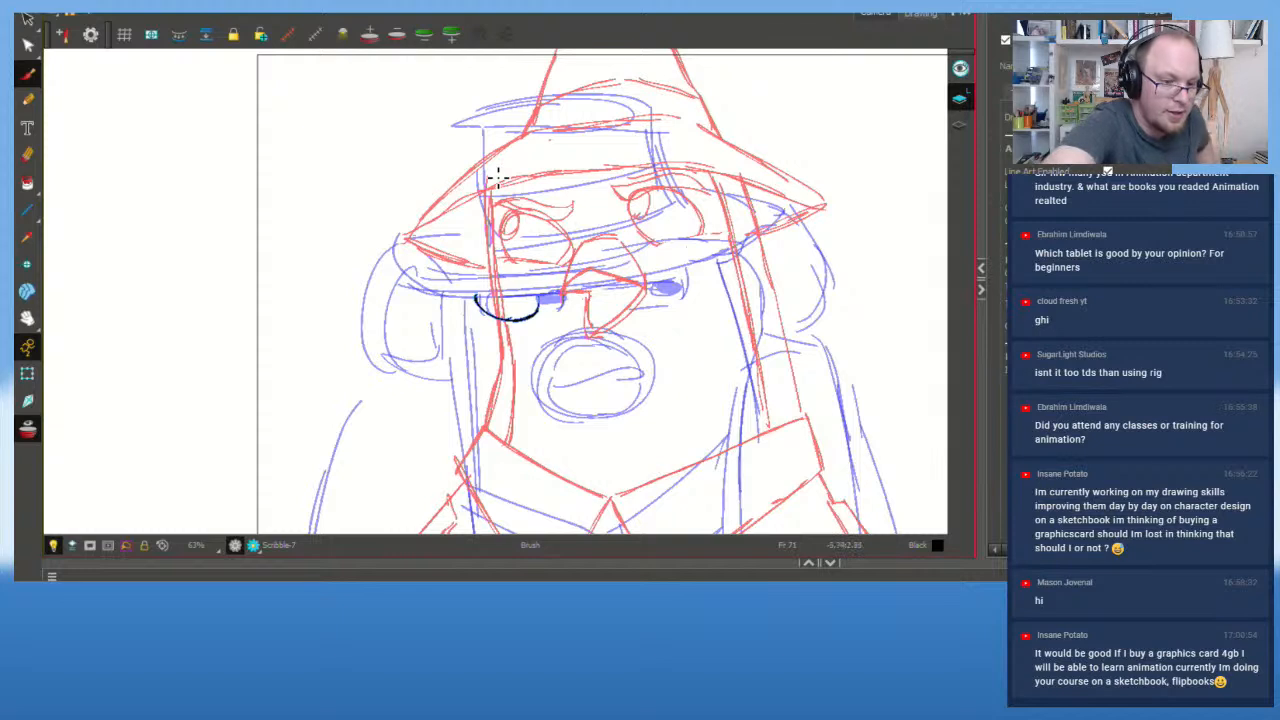
pyautogui.hotkey('ctrl', 'z')
pyautogui.hotkey('ctrl', 'z')
pyautogui.moveTo(477, 297)
pyautogui.mouseDown()
pyautogui.moveTo(548, 311)
pyautogui.moveTo(477, 301)
pyautogui.moveTo(554, 300)
pyautogui.moveTo(523, 320)
pyautogui.moveTo(550, 298)
pyautogui.moveTo(530, 292)
pyautogui.moveTo(549, 312)
pyautogui.moveTo(537, 305)
pyautogui.moveTo(675, 288)
pyautogui.mouseUp()
pyautogui.hotkey('ctrl', 'z')
pyautogui.moveTo(596, 286); pyautogui.dragTo(680, 286)
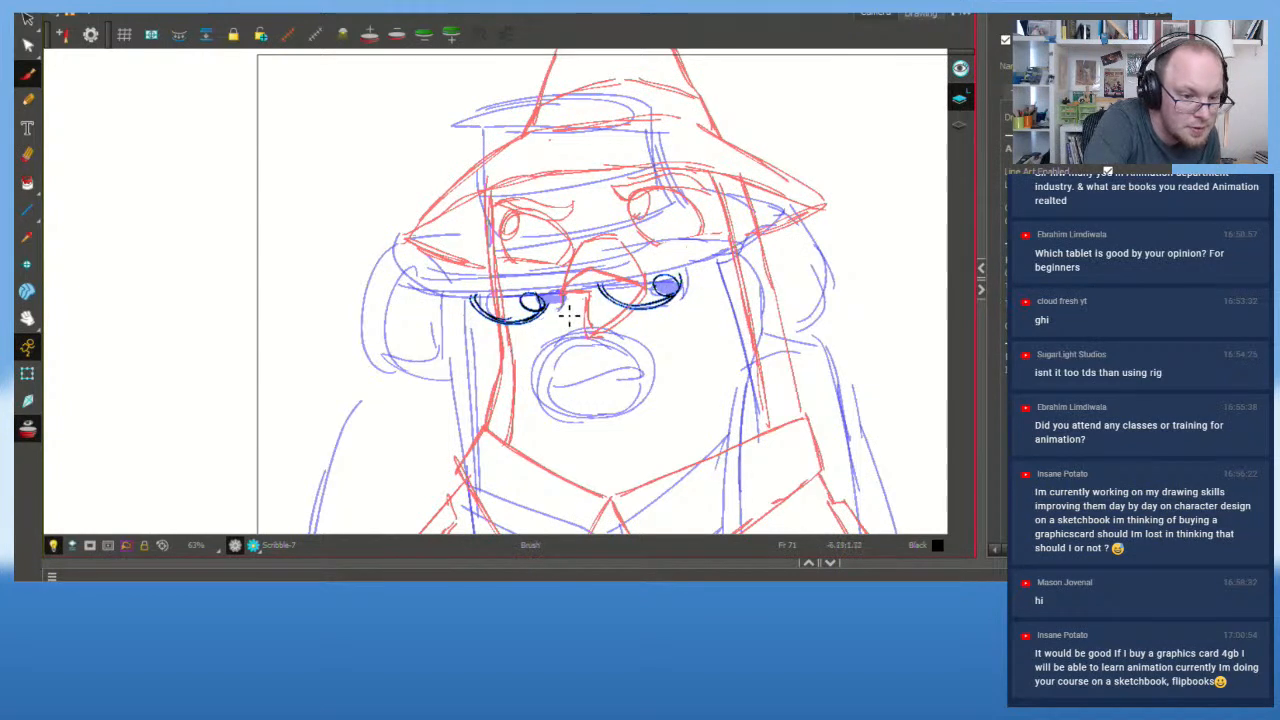
# Step: Ink the open V-shaped beak's left and lower edges
pyautogui.moveTo(556, 306)
pyautogui.mouseDown()
pyautogui.moveTo(511, 372)
pyautogui.moveTo(518, 358)
pyautogui.moveTo(507, 394)
pyautogui.mouseUp()
pyautogui.moveTo(510, 350)
pyautogui.mouseDown()
pyautogui.moveTo(509, 402)
pyautogui.moveTo(569, 377)
pyautogui.moveTo(650, 307)
pyautogui.moveTo(568, 305)
pyautogui.mouseUp()
pyautogui.hotkey('ctrl', 'z')
pyautogui.hotkey('ctrl', 'z')
pyautogui.hotkey('ctrl', 'z')
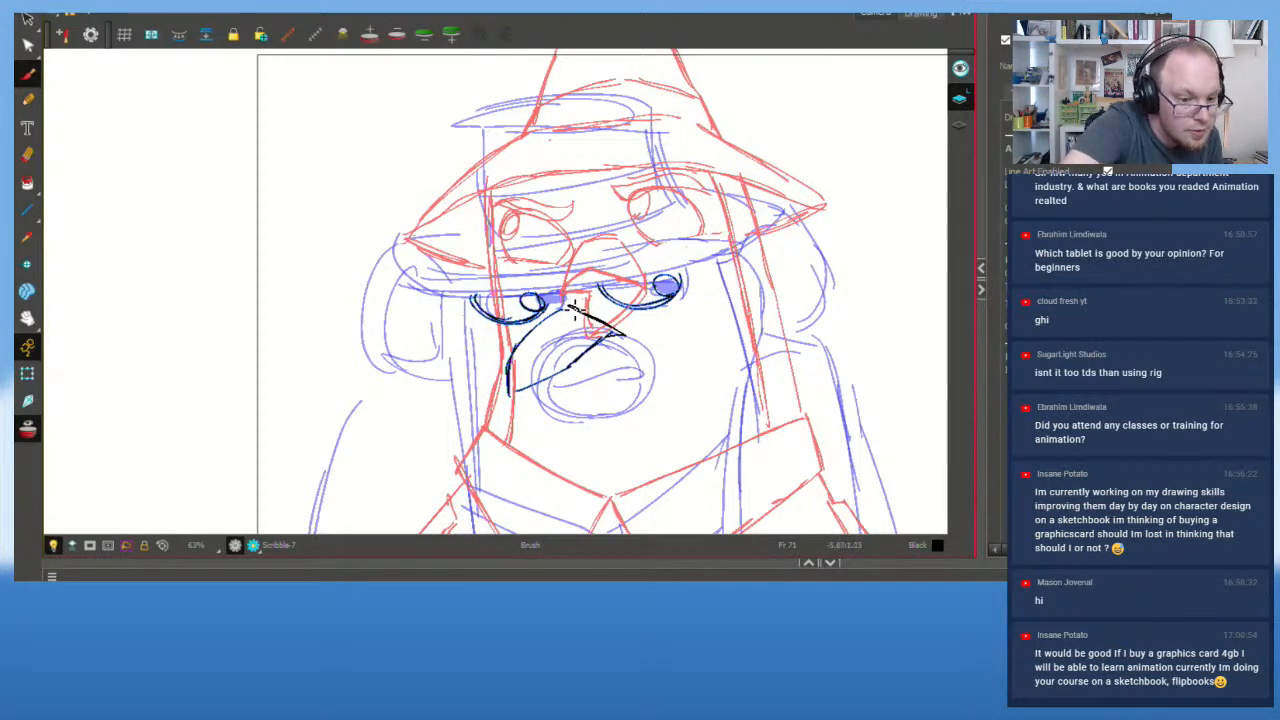
pyautogui.moveTo(528, 396); pyautogui.dragTo(634, 334)
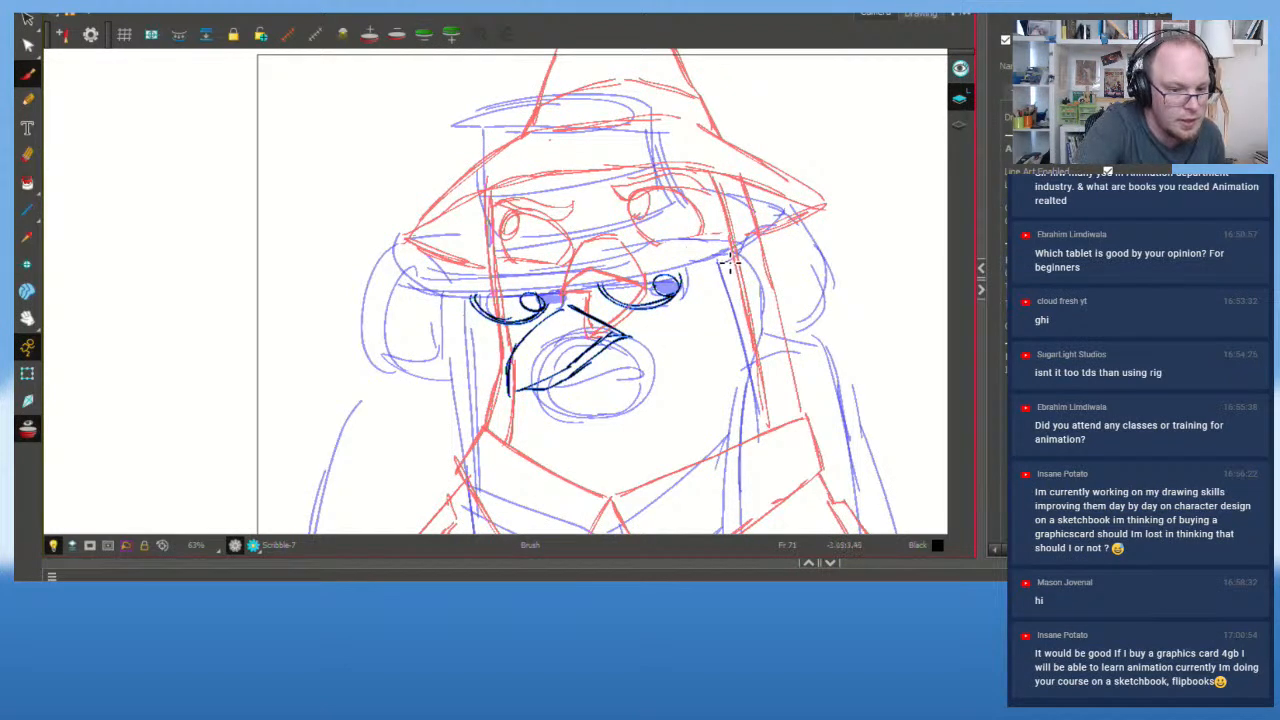
# Step: Ink the hat brim line above the eyes, extending right, then try a collar stroke
pyautogui.moveTo(432, 293); pyautogui.dragTo(656, 268)
pyautogui.hotkey('ctrl', 'z')
pyautogui.moveTo(562, 286)
pyautogui.mouseDown()
pyautogui.moveTo(738, 262)
pyautogui.moveTo(806, 377)
pyautogui.moveTo(809, 432)
pyautogui.mouseUp()
pyautogui.moveTo(748, 236)
pyautogui.mouseDown()
pyautogui.moveTo(774, 274)
pyautogui.moveTo(809, 438)
pyautogui.mouseUp()
pyautogui.hotkey('ctrl', 'z')
pyautogui.hotkey('ctrl', 'z')
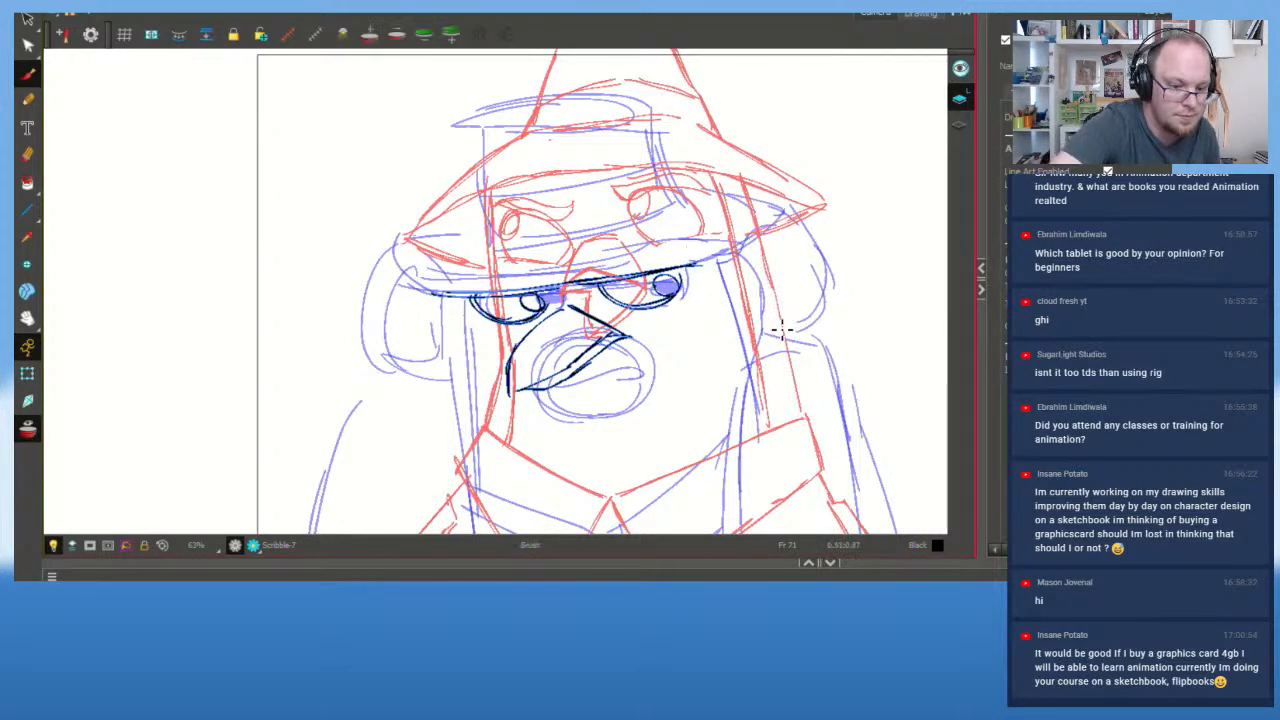
pyautogui.moveTo(782, 330); pyautogui.dragTo(777, 243)
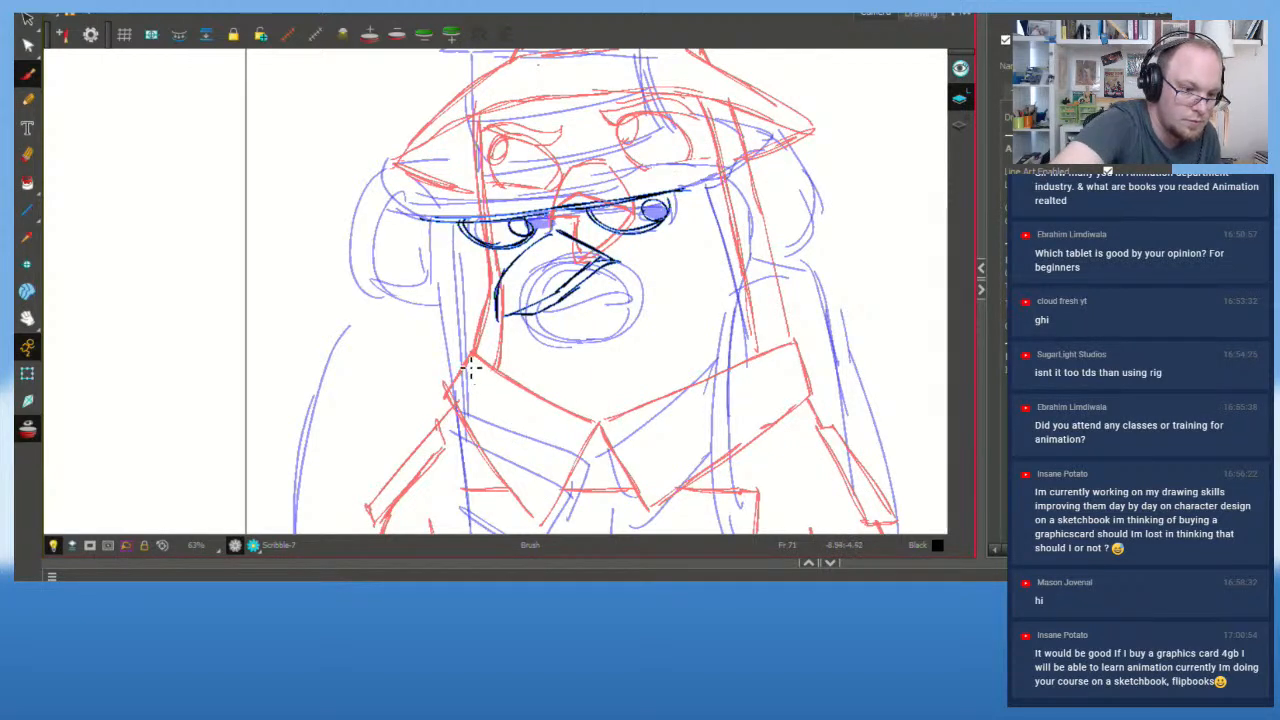
pyautogui.moveTo(472, 368)
pyautogui.mouseDown()
pyautogui.moveTo(599, 491)
pyautogui.moveTo(560, 470)
pyautogui.mouseUp()
# Step: Replace the trial stroke with the collar's centre fold lines below the neck
pyautogui.hotkey('ctrl', 'z')
pyautogui.hotkey('ctrl', 'z')
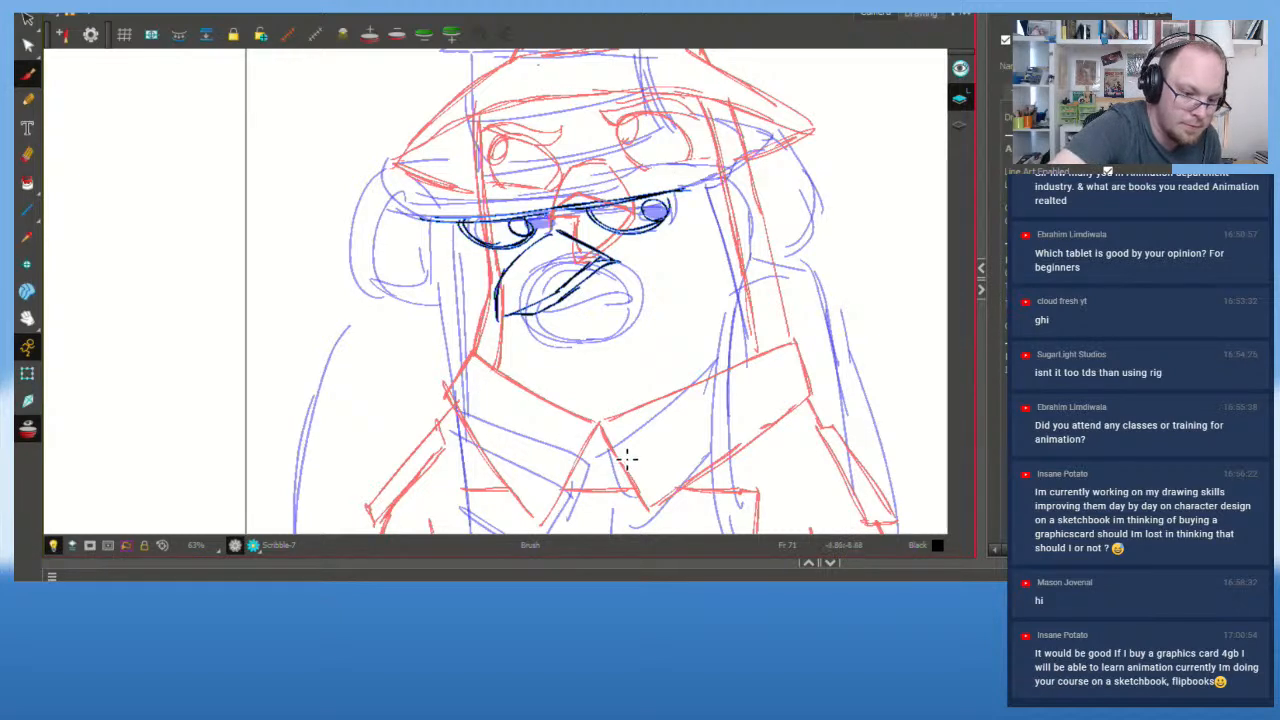
pyautogui.moveTo(606, 520); pyautogui.dragTo(615, 442)
pyautogui.hotkey('ctrl', 'z')
pyautogui.moveTo(597, 524)
pyautogui.mouseDown()
pyautogui.moveTo(619, 460)
pyautogui.moveTo(689, 504)
pyautogui.mouseUp()
pyautogui.moveTo(619, 445); pyautogui.dragTo(680, 494)
pyautogui.moveTo(597, 518); pyautogui.dragTo(608, 450)
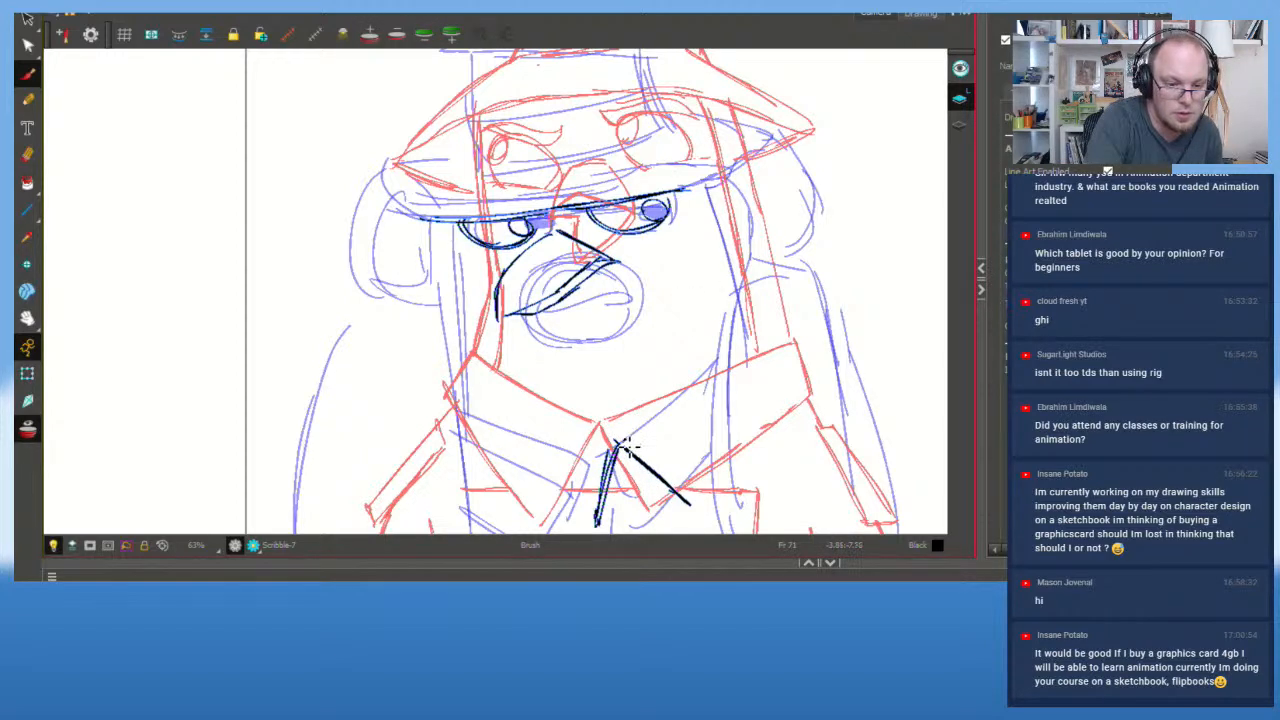
# Step: Ink the right and left V-neck collar edges up to the shoulders, with the left tip
pyautogui.moveTo(618, 443); pyautogui.dragTo(782, 329)
pyautogui.hotkey('ctrl', 'z')
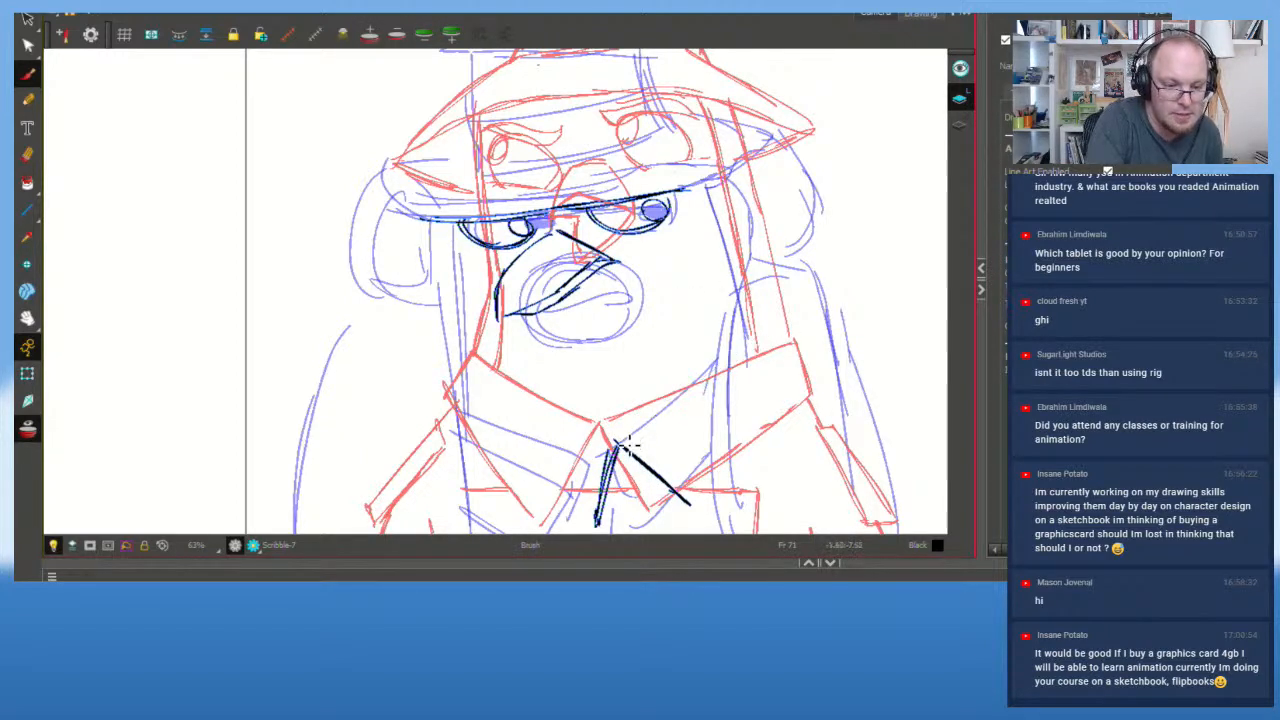
pyautogui.moveTo(617, 444)
pyautogui.mouseDown()
pyautogui.moveTo(799, 317)
pyautogui.moveTo(766, 337)
pyautogui.mouseUp()
pyautogui.moveTo(610, 446); pyautogui.dragTo(474, 339)
pyautogui.moveTo(478, 343); pyautogui.dragTo(610, 446)
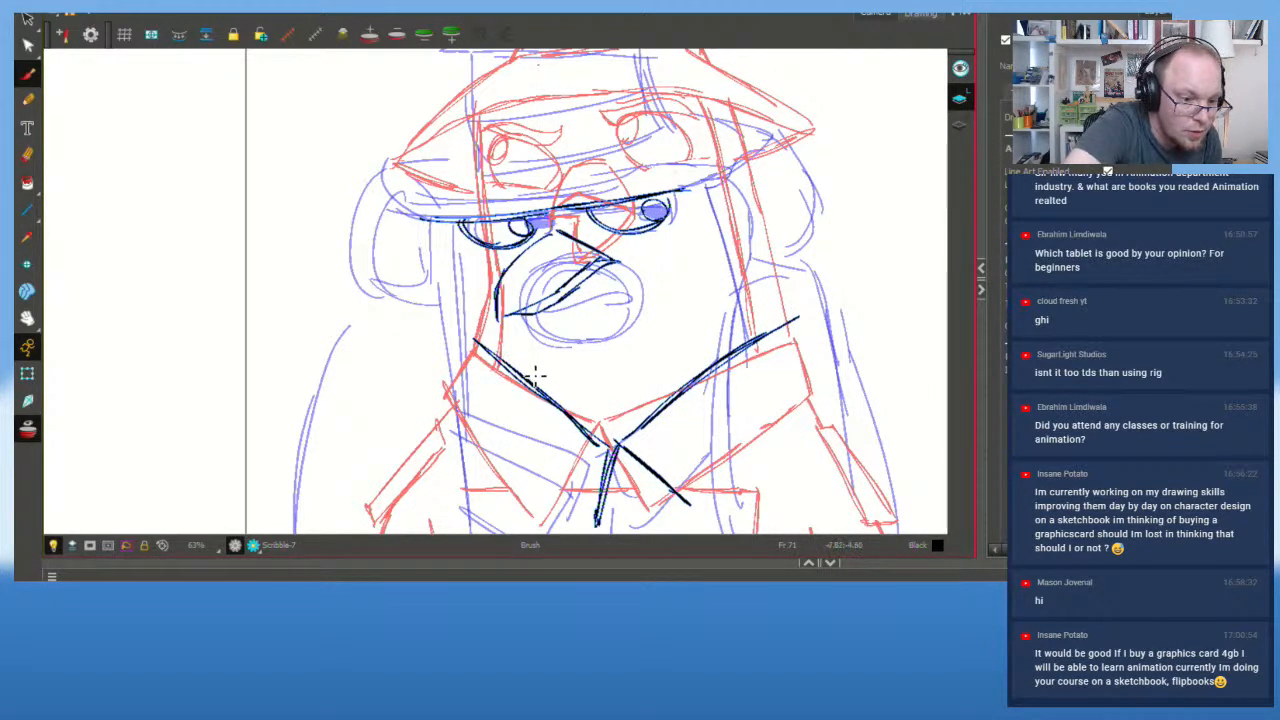
pyautogui.moveTo(473, 340)
pyautogui.mouseDown()
pyautogui.moveTo(457, 381)
pyautogui.moveTo(470, 343)
pyautogui.mouseUp()
# Step: Outline the right and left collar flaps, then zoom out
pyautogui.moveTo(794, 318)
pyautogui.mouseDown()
pyautogui.moveTo(815, 367)
pyautogui.moveTo(884, 447)
pyautogui.moveTo(900, 431)
pyautogui.moveTo(819, 392)
pyautogui.moveTo(844, 422)
pyautogui.moveTo(819, 390)
pyautogui.moveTo(895, 428)
pyautogui.mouseUp()
pyautogui.hotkey('ctrl', 'z')
pyautogui.hotkey('ctrl', 'z')
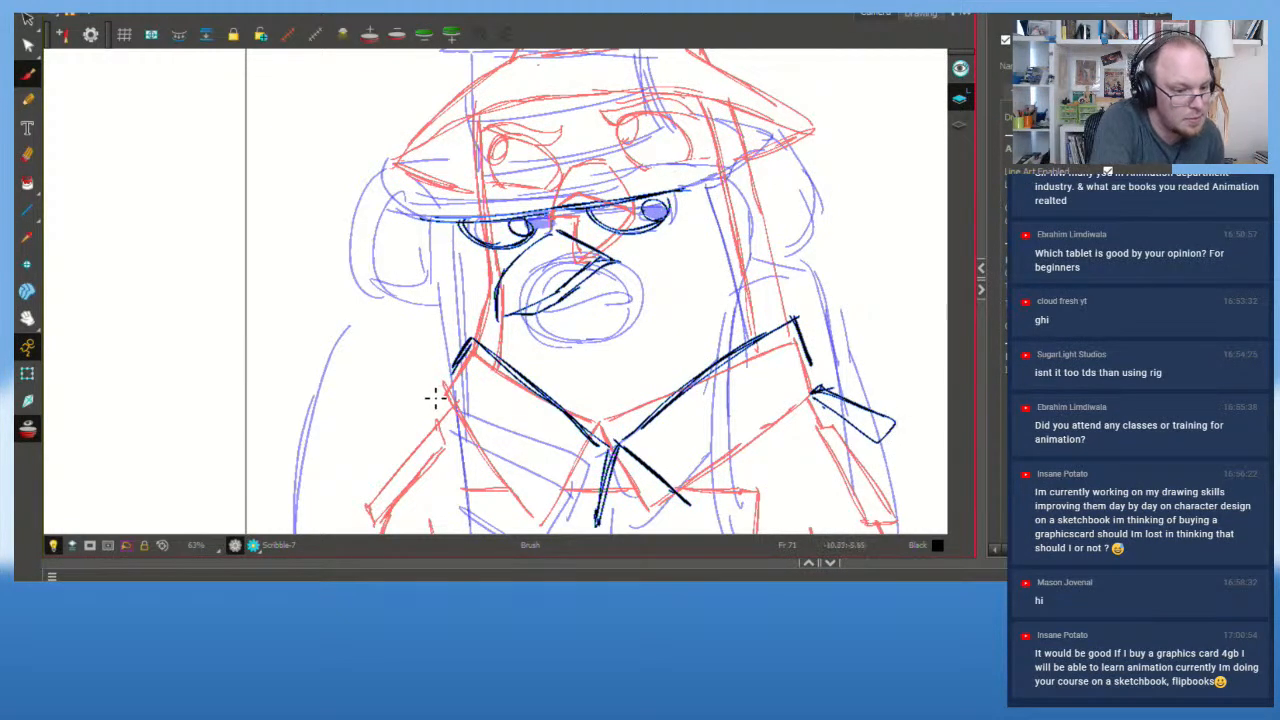
pyautogui.moveTo(435, 397)
pyautogui.mouseDown()
pyautogui.moveTo(375, 434)
pyautogui.moveTo(378, 458)
pyautogui.moveTo(450, 403)
pyautogui.moveTo(424, 401)
pyautogui.moveTo(374, 433)
pyautogui.moveTo(403, 414)
pyautogui.moveTo(372, 428)
pyautogui.mouseUp()
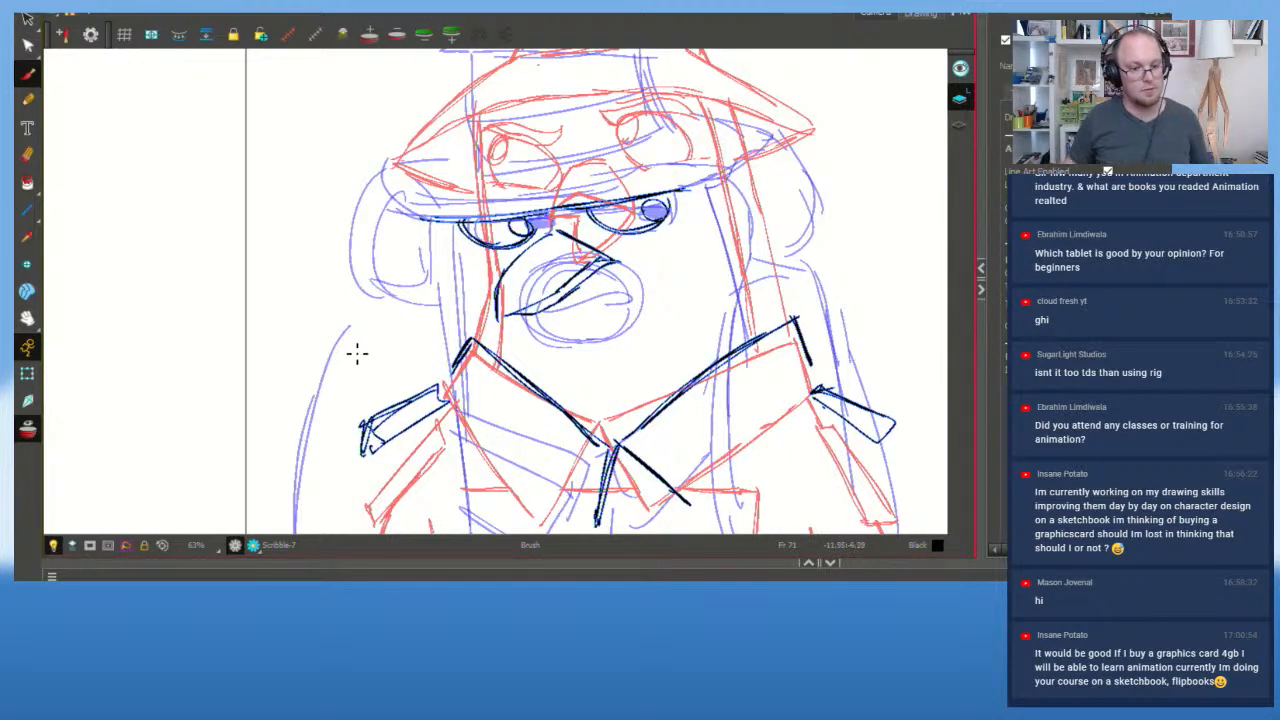
pyautogui.scroll(-2, 357, 353)
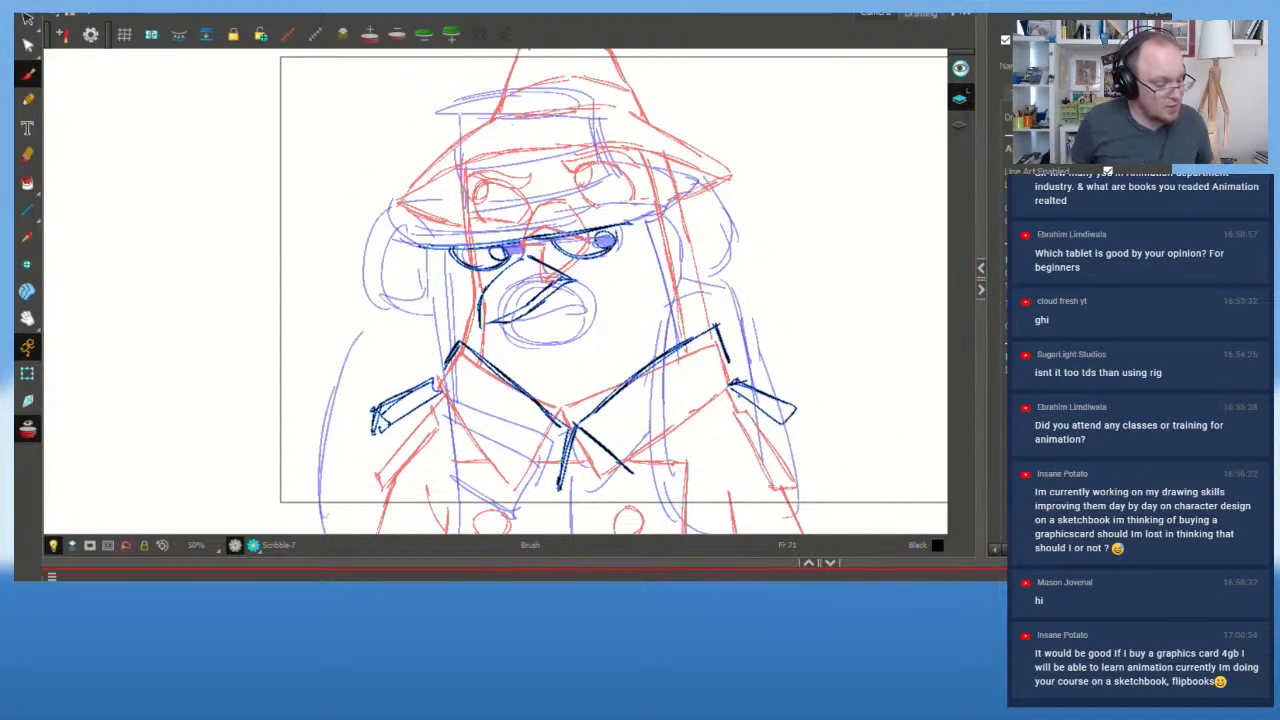
# Step: Hide the purple rough sketch and the red onion skin
pyautogui.hotkey('shift', '4')
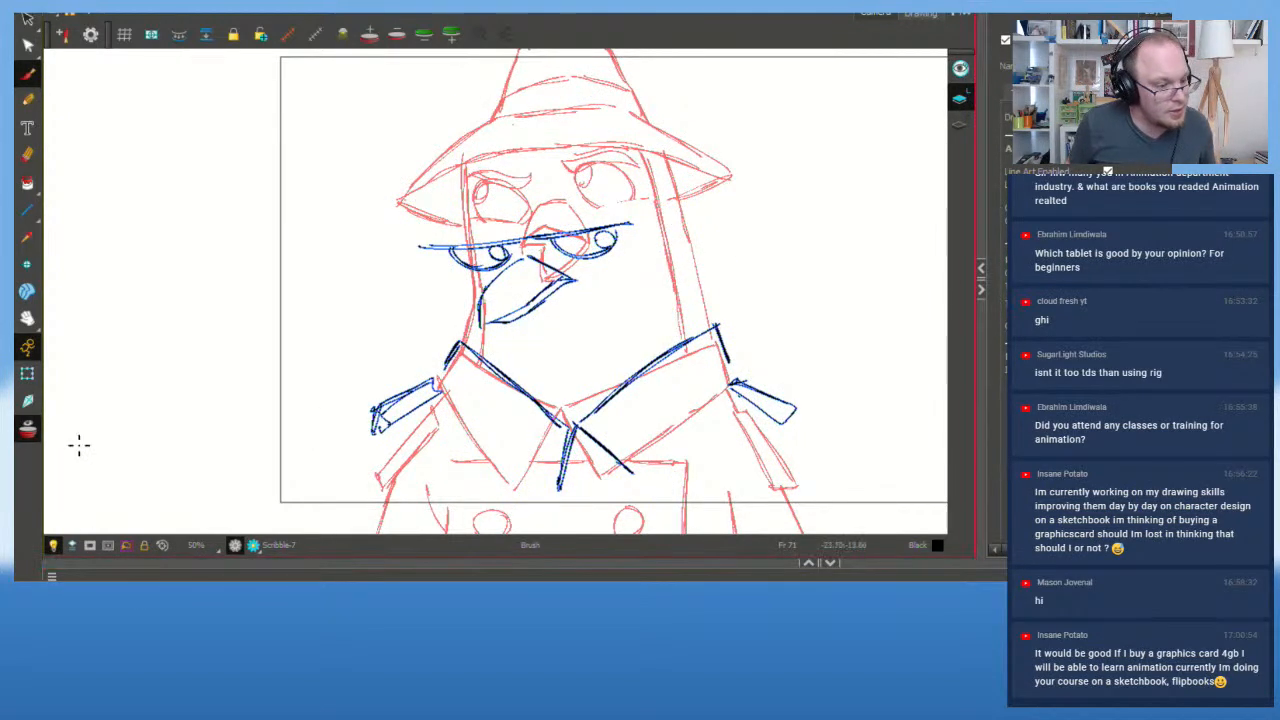
pyautogui.hotkey('alt', 'o')
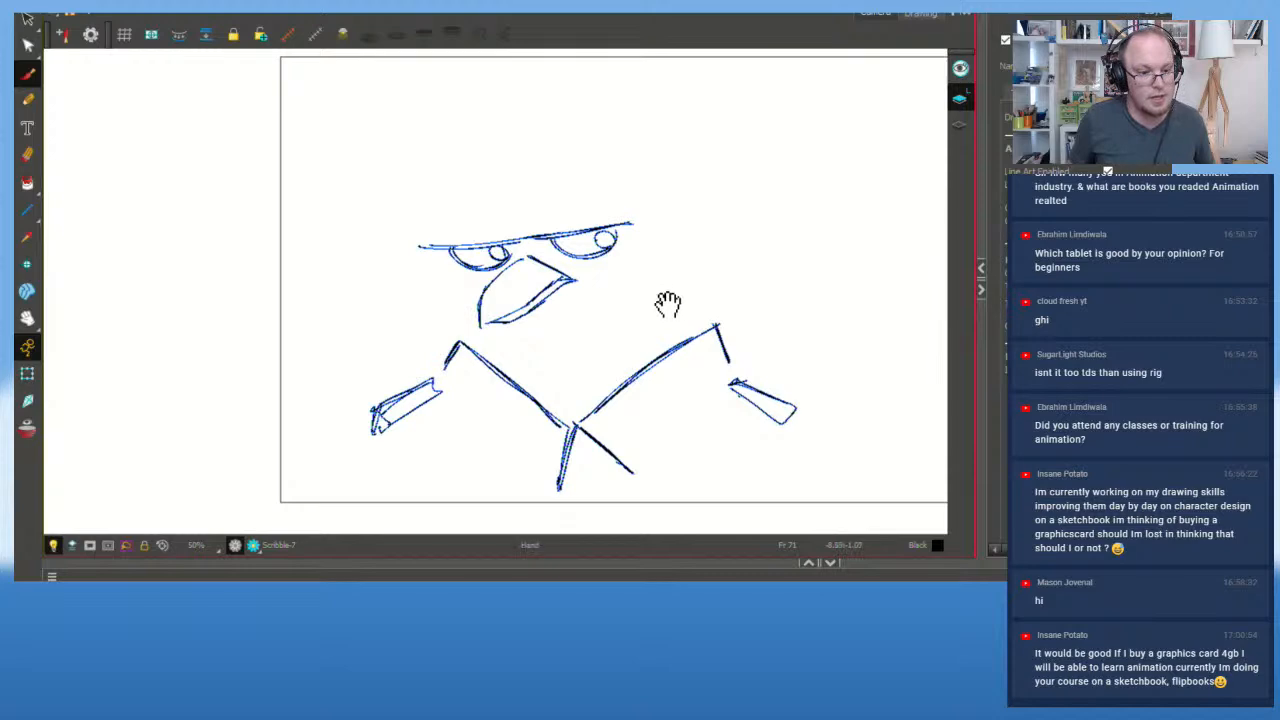
pyautogui.moveTo(666, 297)
pyautogui.mouseDown()
pyautogui.moveTo(689, 357)
pyautogui.moveTo(677, 338)
pyautogui.mouseUp()
# Step: Flip repeatedly between the previous finished drawing and the new linework to compare them
pyautogui.press('f')
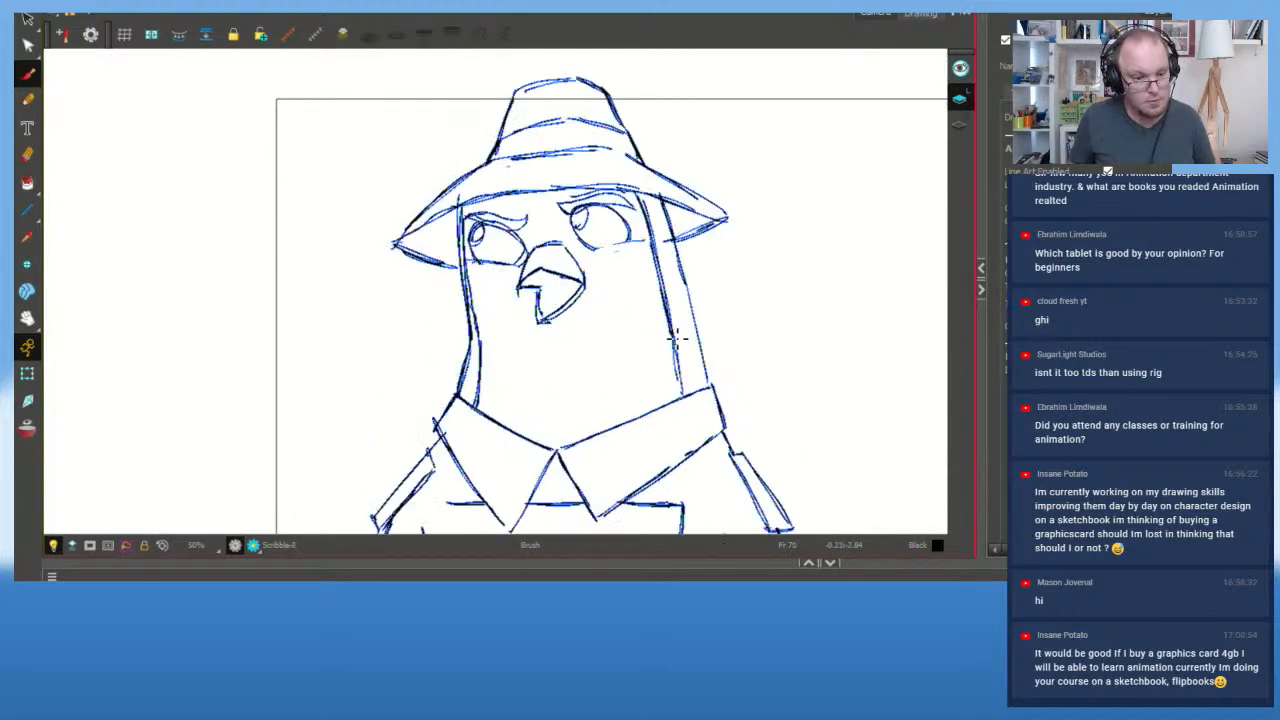
pyautogui.press('g')
pyautogui.press('f')
pyautogui.press('g')
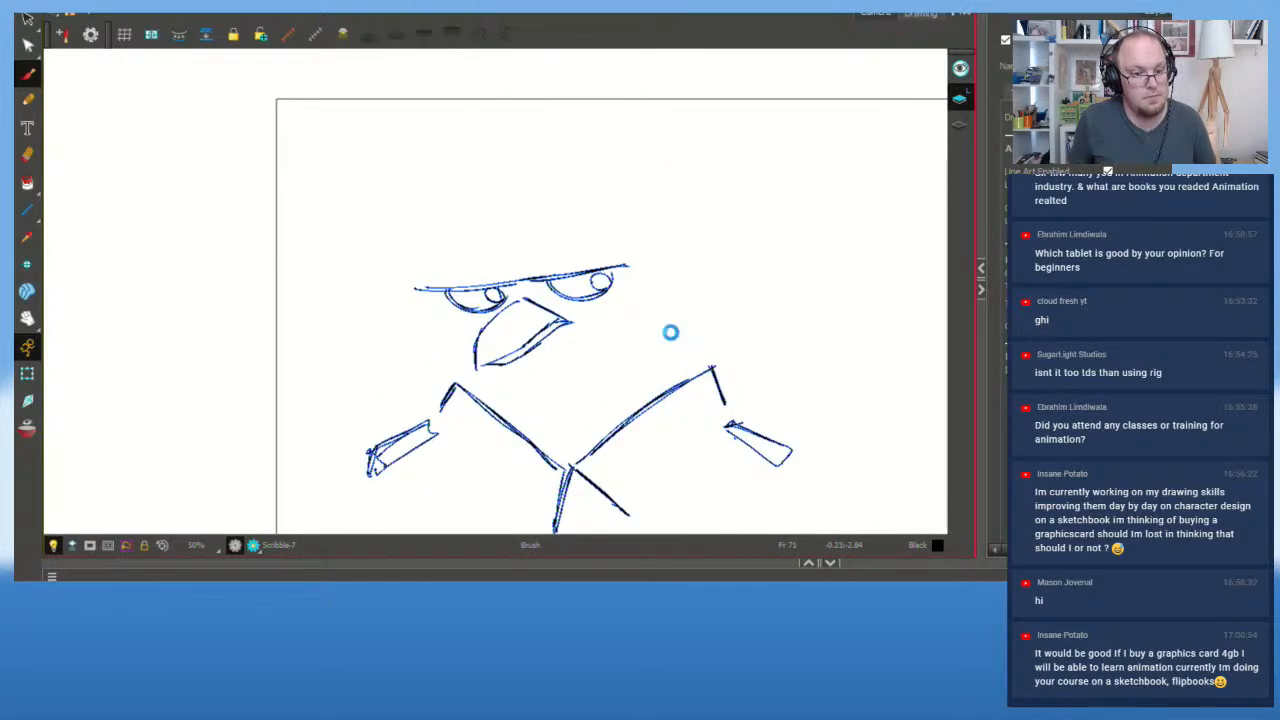
pyautogui.press('f')
pyautogui.press('g')
pyautogui.press('f')
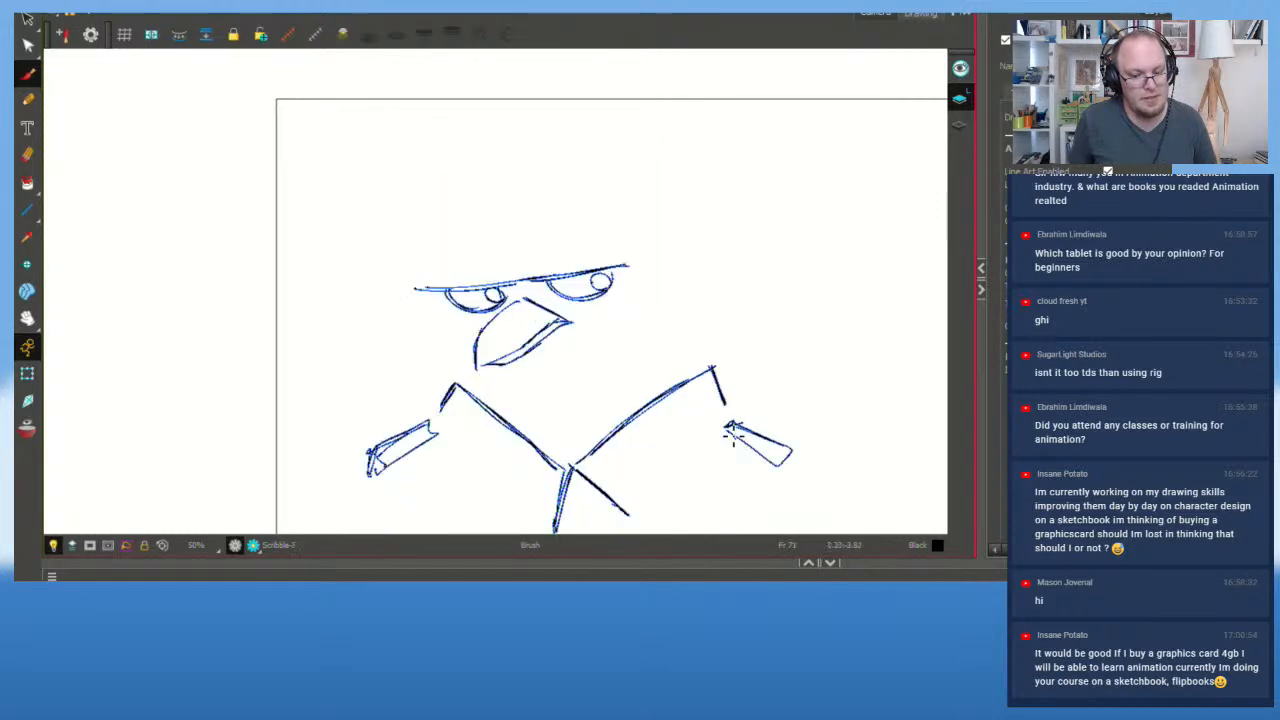
pyautogui.press('f')
pyautogui.press('g')
pyautogui.press('f')
pyautogui.press('g')
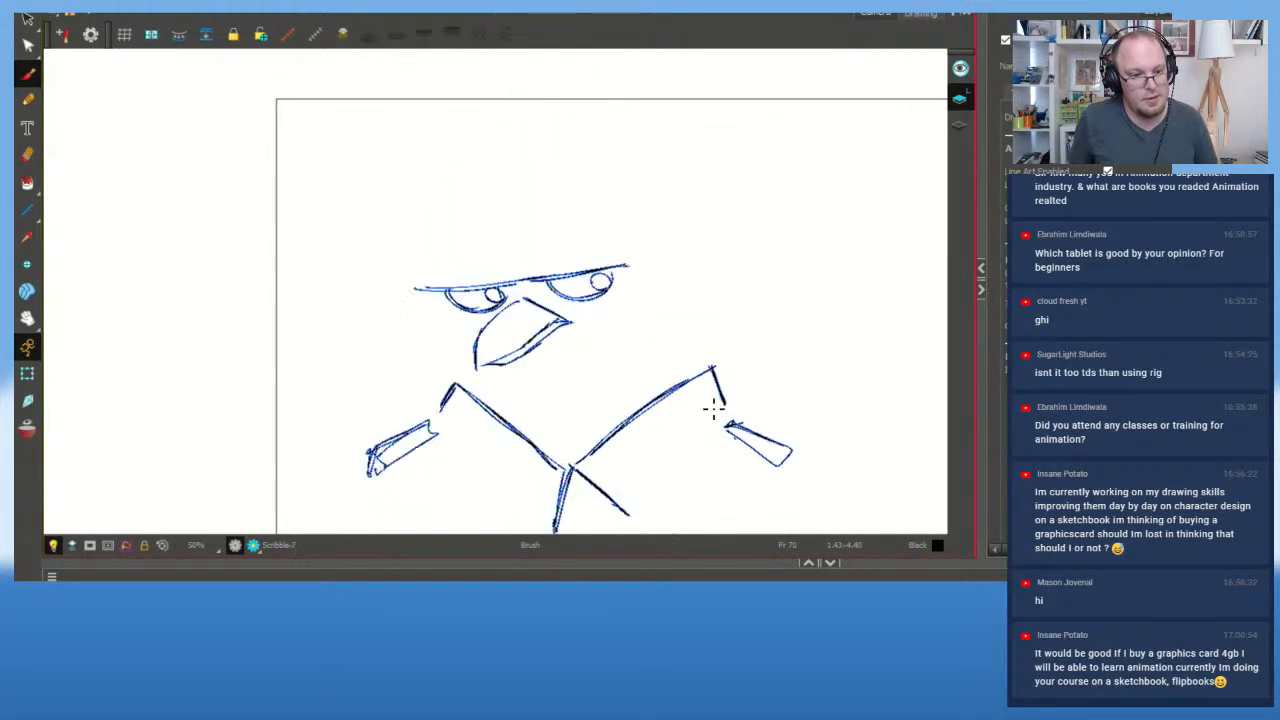
pyautogui.press('f')
pyautogui.press('g')
pyautogui.press('f')
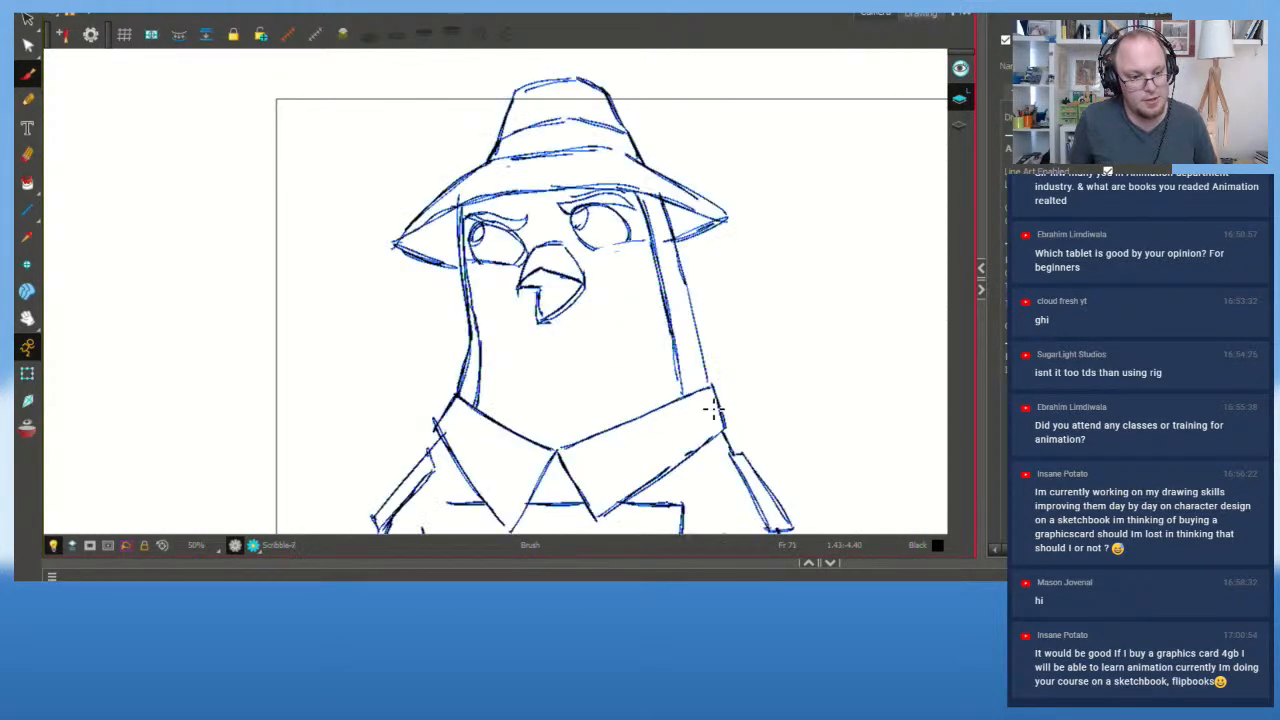
pyautogui.press('g')
pyautogui.press('f')
pyautogui.press('g')
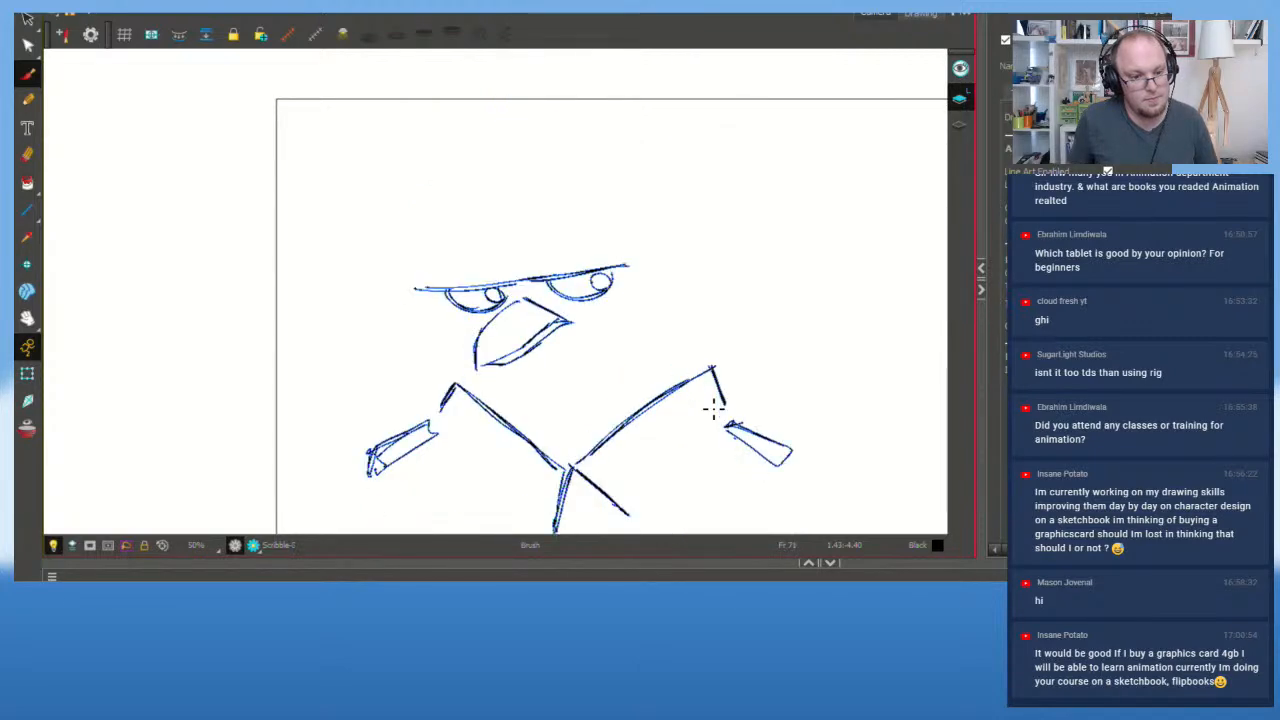
pyautogui.press('f')
pyautogui.press('g')
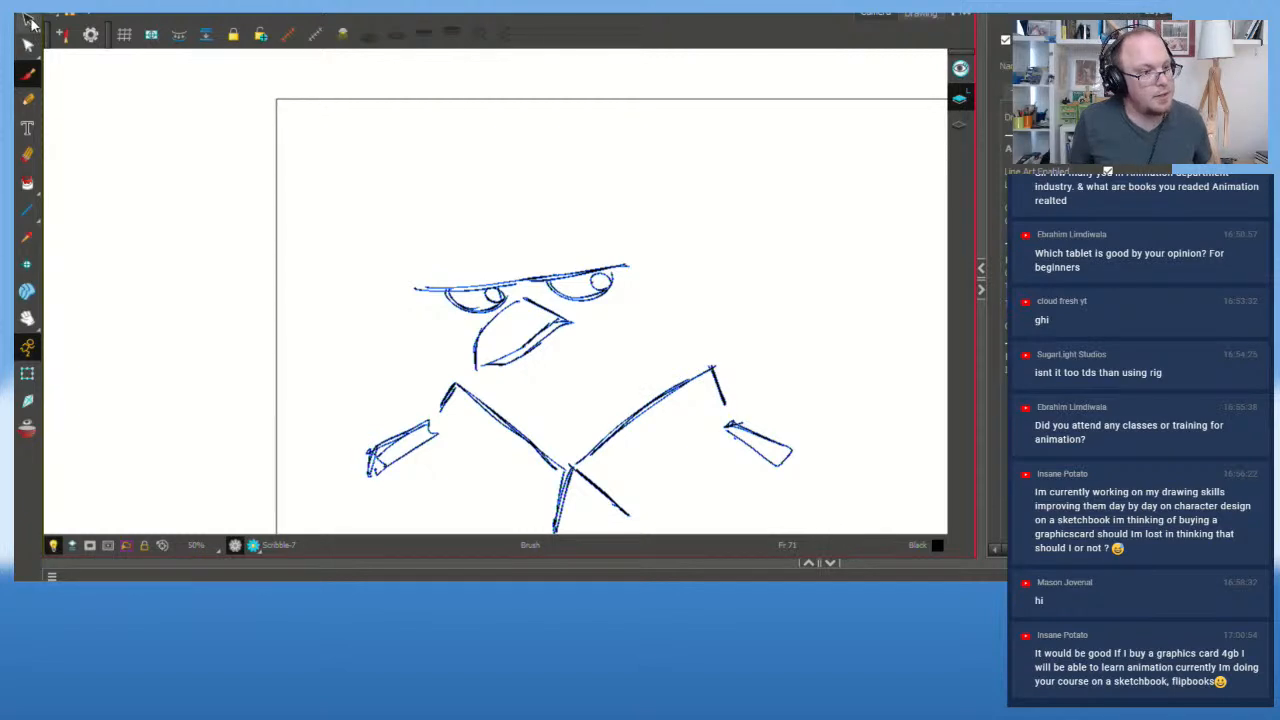
# Step: Lasso all of frame 71's inked strokes, nudge them slightly left, and deselect
pyautogui.click(29, 21)
pyautogui.moveTo(580, 187)
pyautogui.mouseDown()
pyautogui.moveTo(232, 327)
pyautogui.moveTo(850, 283)
pyautogui.moveTo(420, 202)
pyautogui.mouseUp()
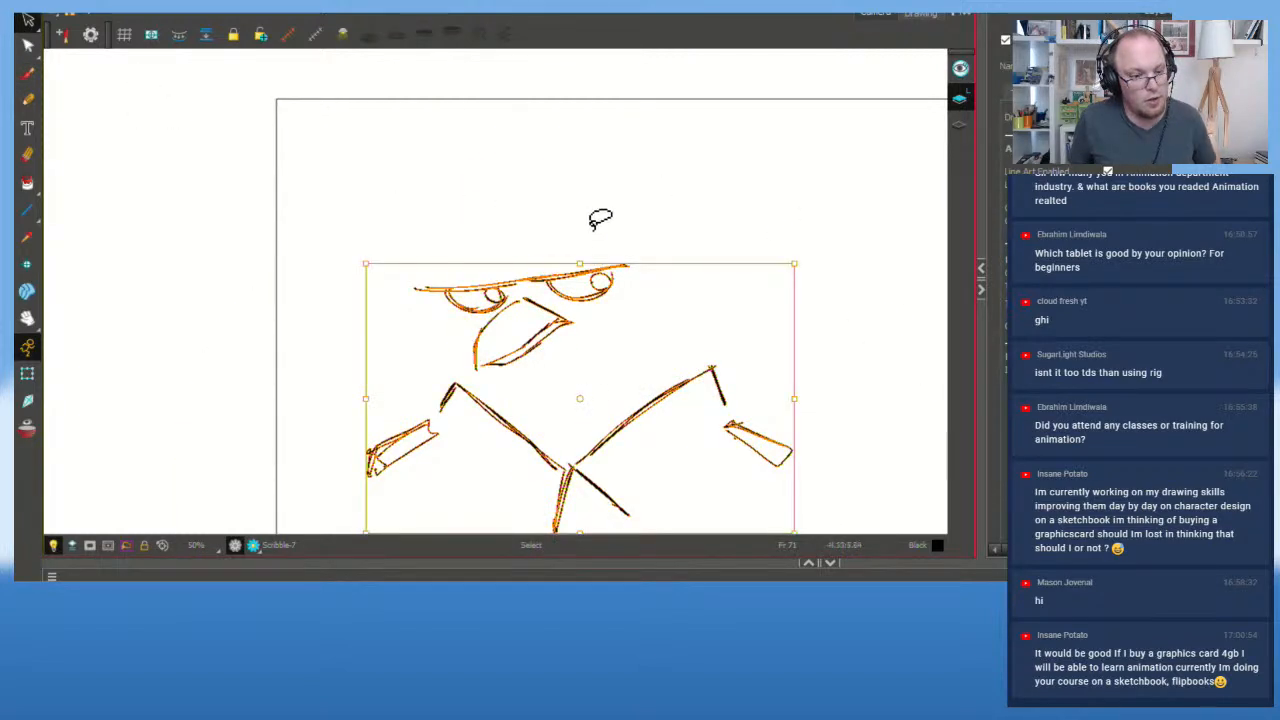
pyautogui.click(545, 344)
pyautogui.moveTo(583, 211)
pyautogui.mouseDown()
pyautogui.moveTo(300, 600)
pyautogui.moveTo(580, 211)
pyautogui.mouseUp()
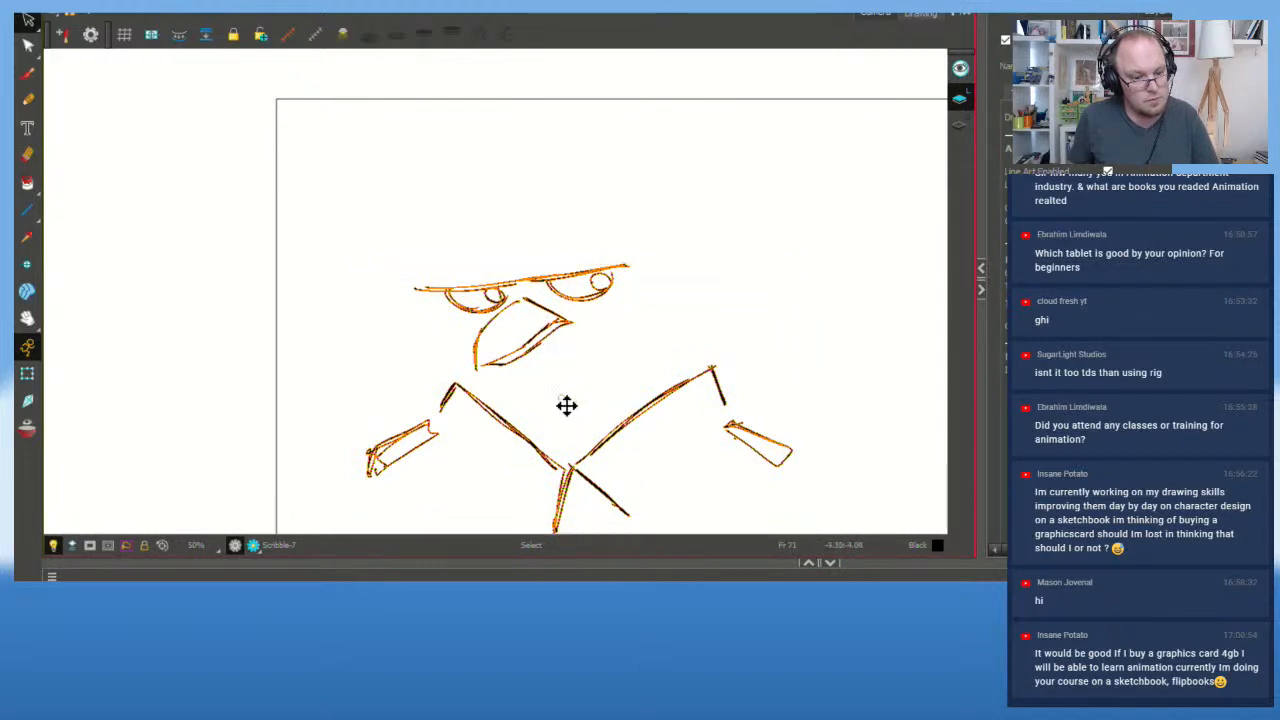
pyautogui.moveTo(586, 403); pyautogui.dragTo(563, 397)
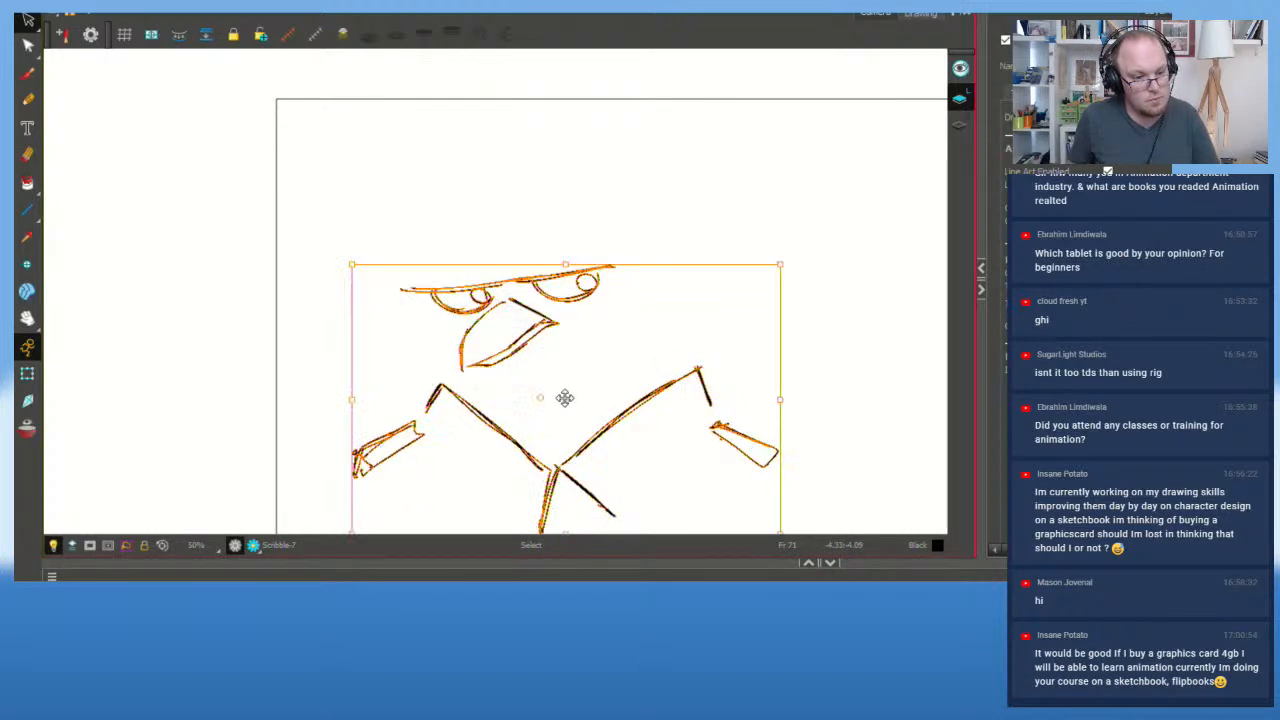
pyautogui.click(922, 372)
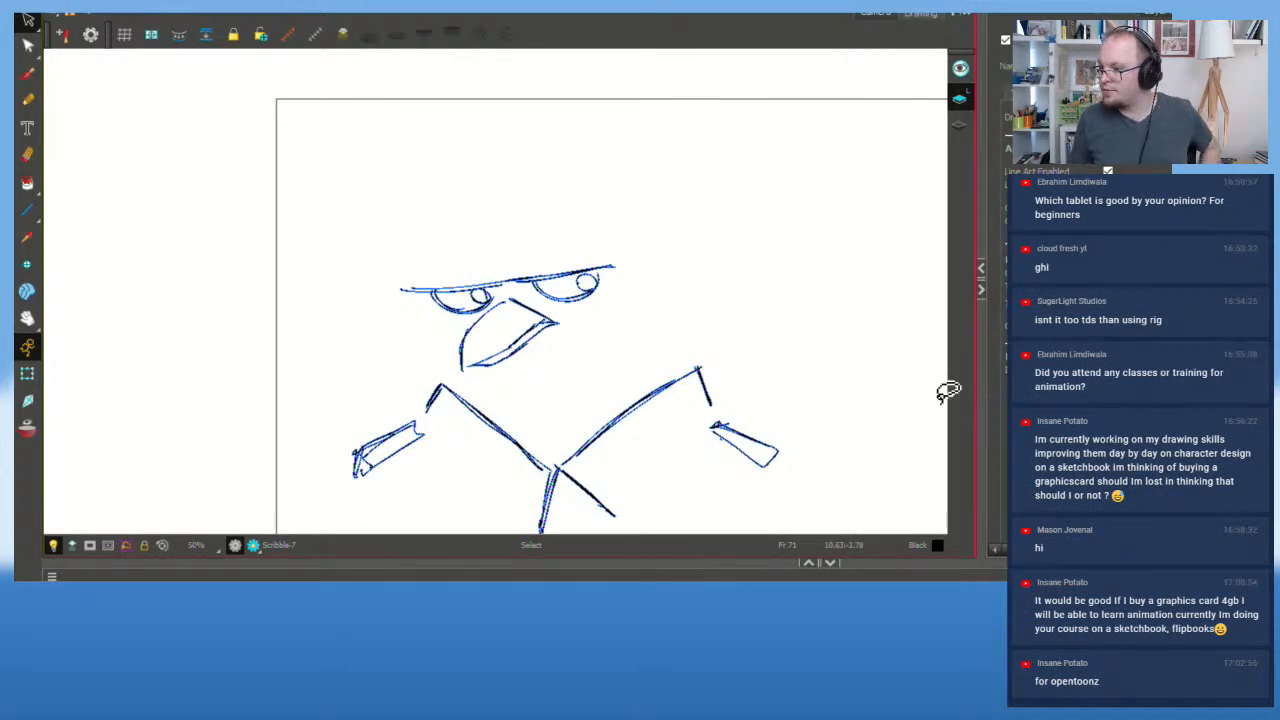
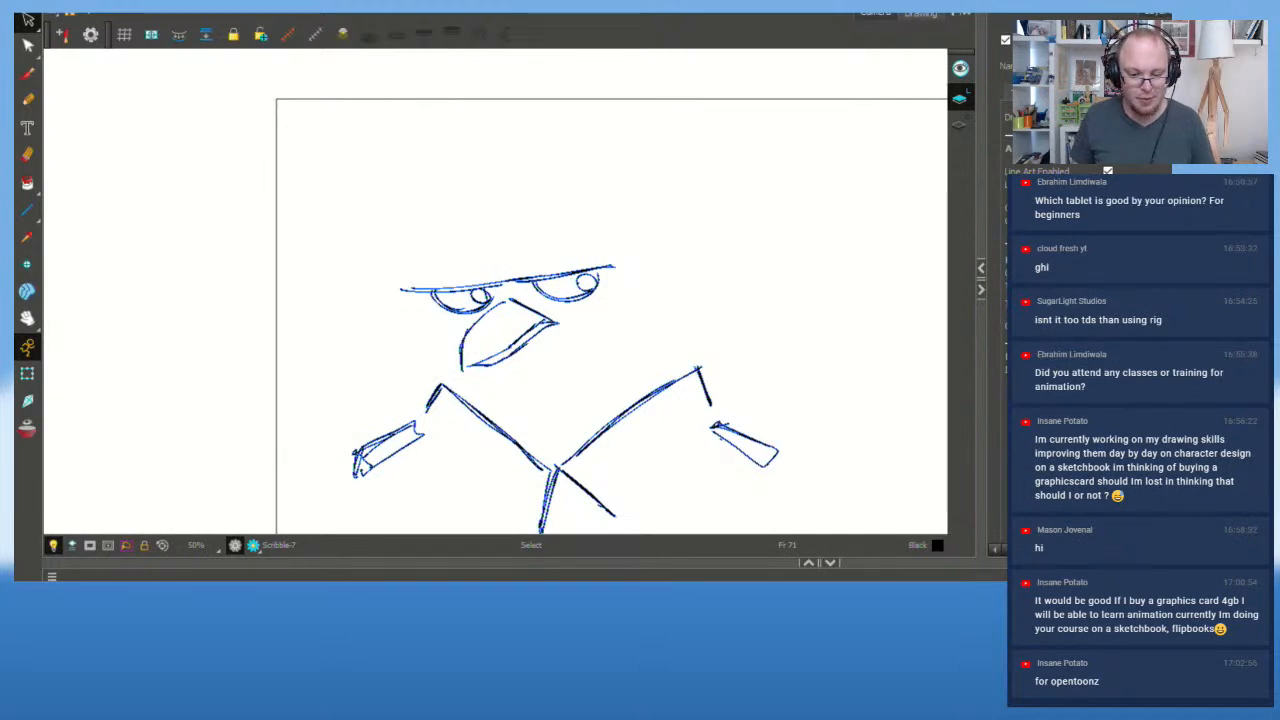
# Step: Flip between the earlier hat drawing and the current rough sketch to compare them
pyautogui.press('f')
pyautogui.press('g')
pyautogui.press('f')
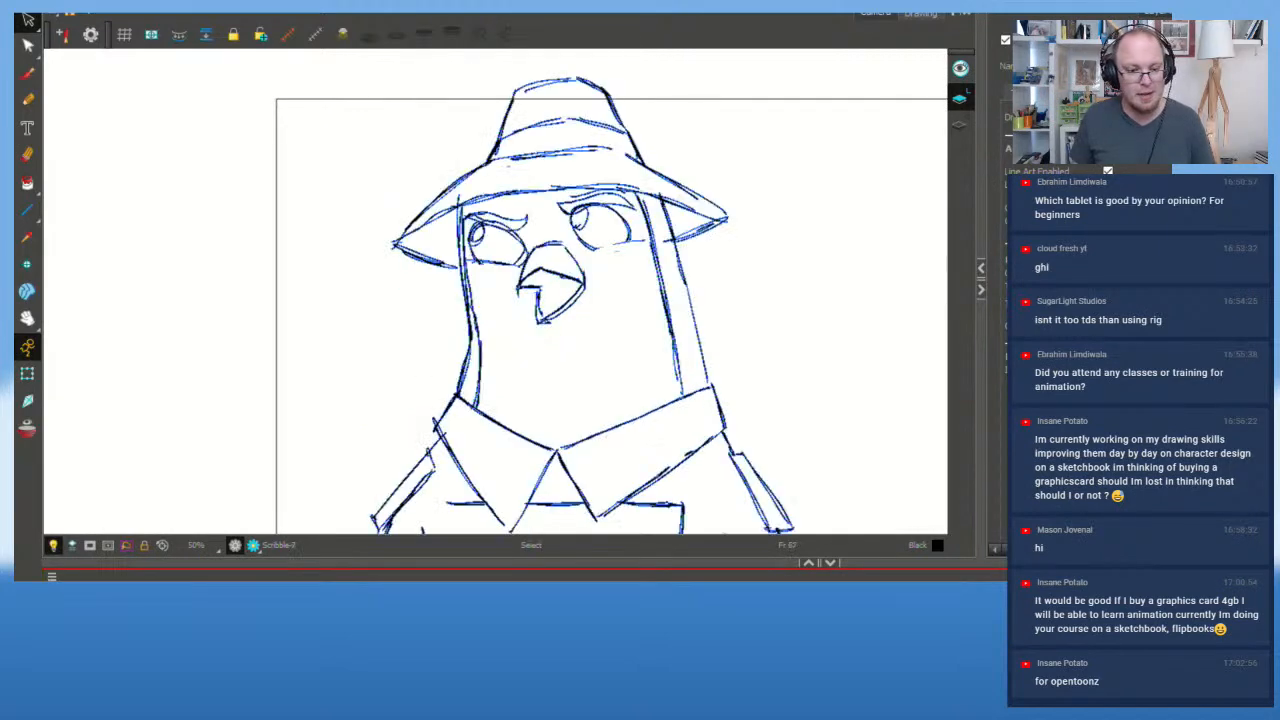
pyautogui.press('g')
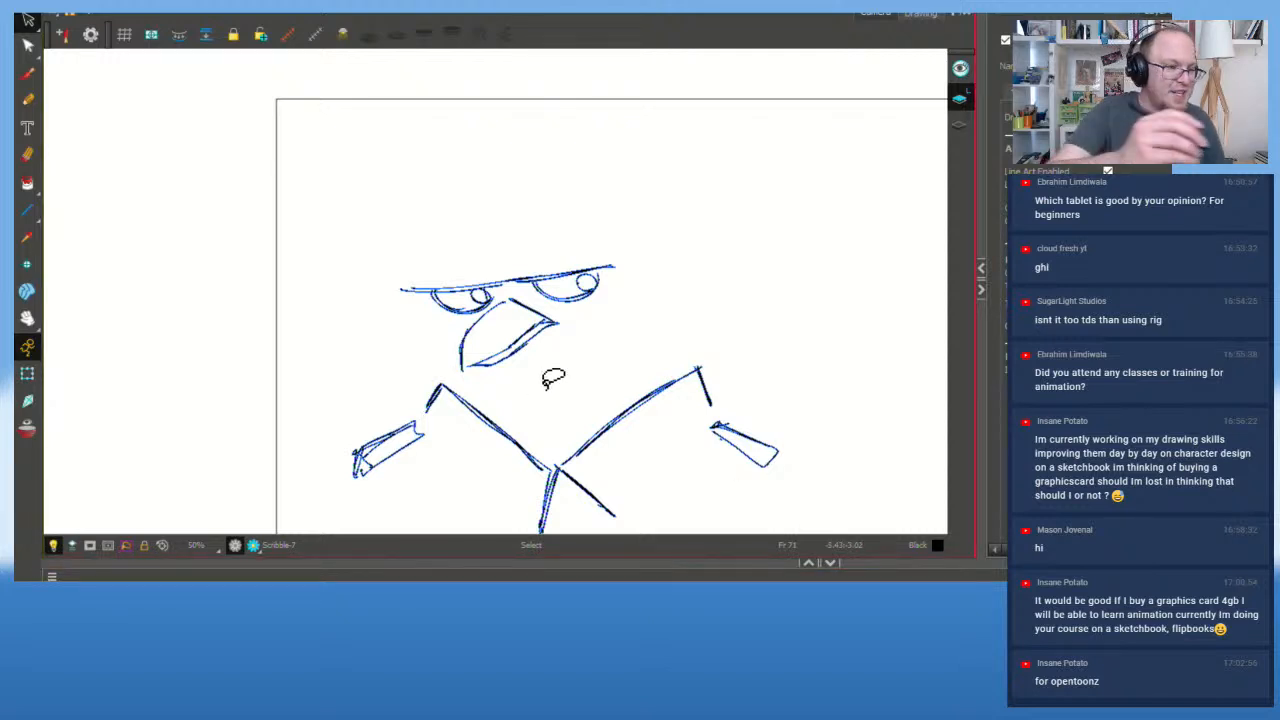
# Step: Redraw the left and right outlines of the pigeon's head with the brush
pyautogui.click(27, 72)
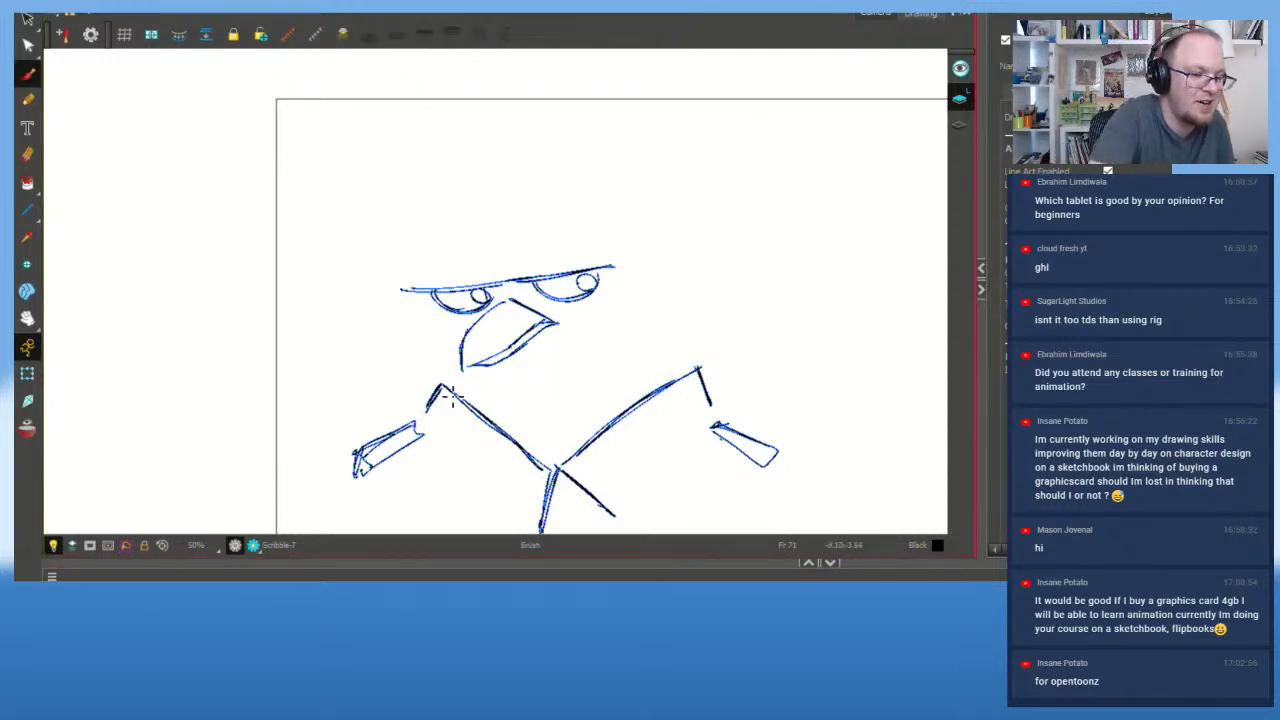
pyautogui.moveTo(444, 386); pyautogui.dragTo(420, 290)
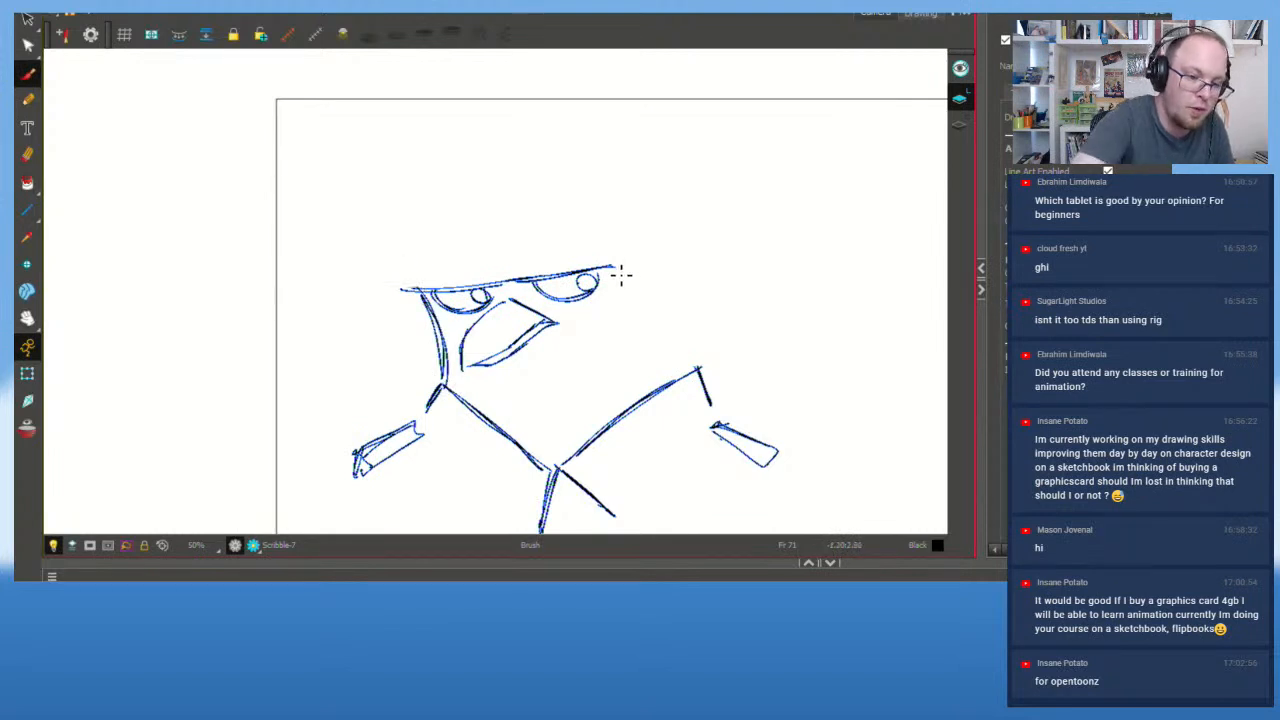
pyautogui.moveTo(621, 273)
pyautogui.mouseDown()
pyautogui.moveTo(690, 360)
pyautogui.moveTo(676, 323)
pyautogui.mouseUp()
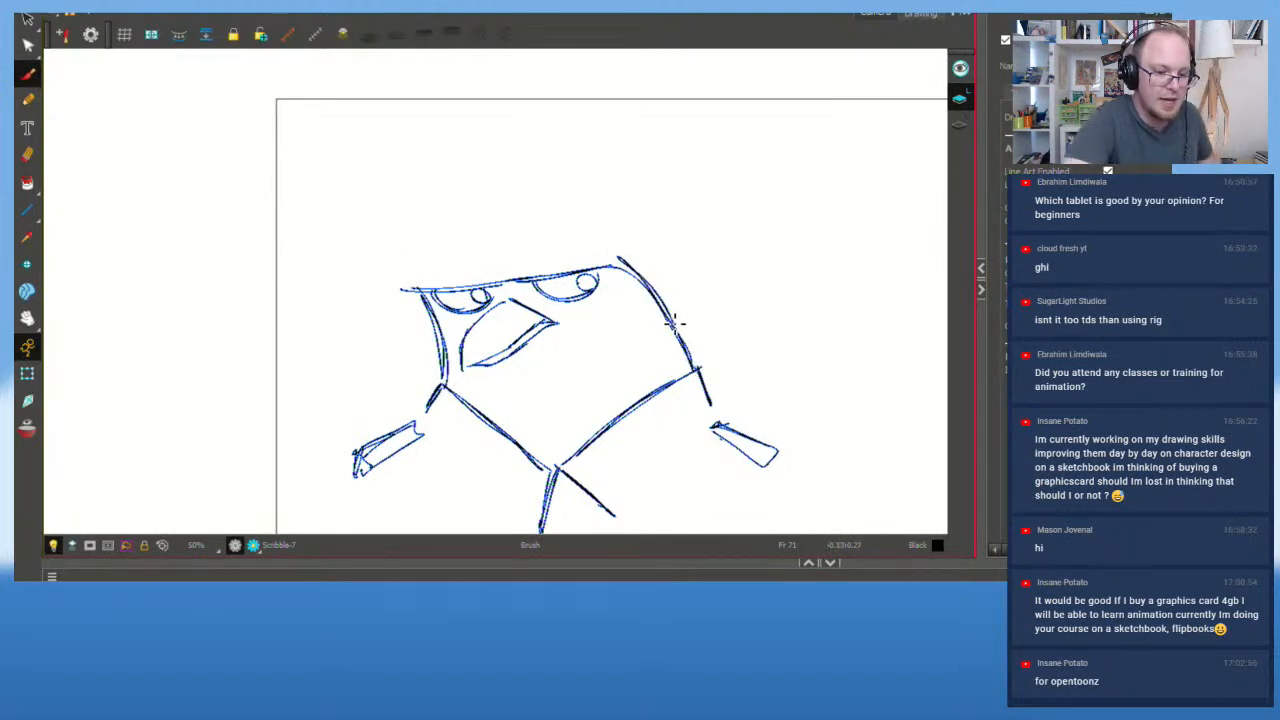
pyautogui.hotkey('ctrl', 'z')
pyautogui.moveTo(698, 367)
pyautogui.mouseDown()
pyautogui.moveTo(635, 250)
pyautogui.moveTo(660, 289)
pyautogui.moveTo(643, 260)
pyautogui.mouseUp()
pyautogui.hotkey('ctrl', 'z')
pyautogui.press('b')
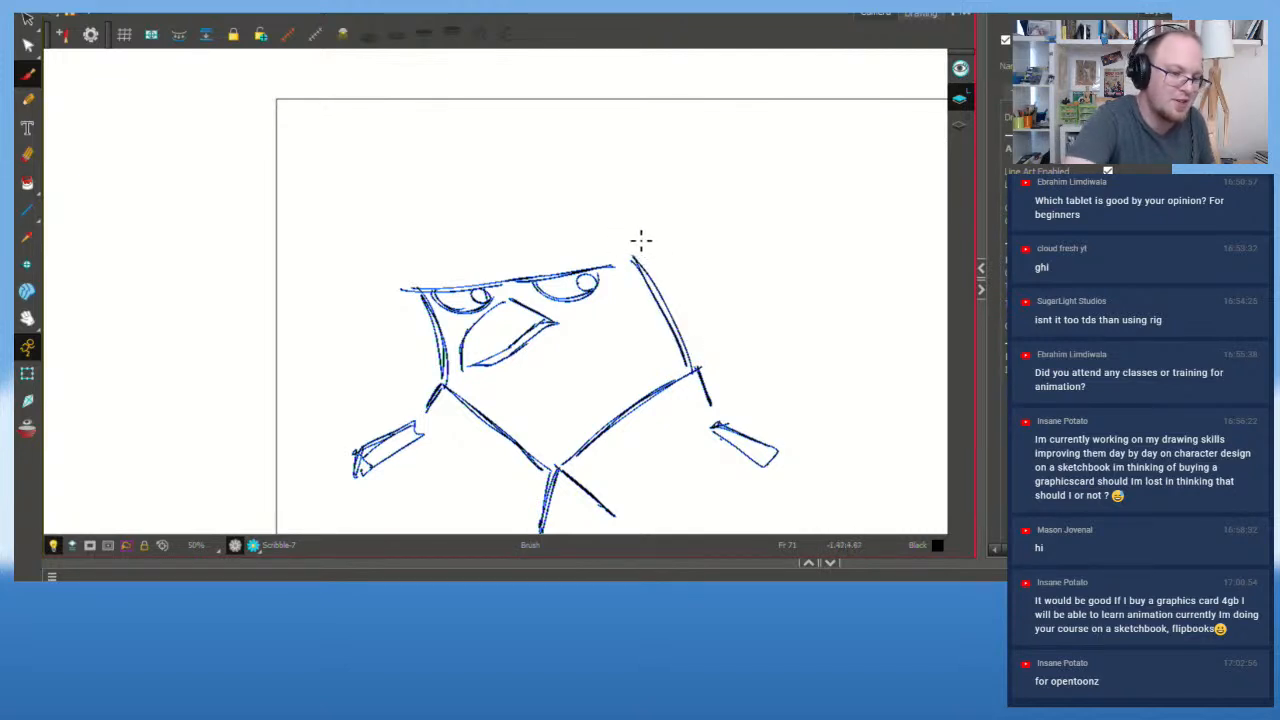
pyautogui.moveTo(447, 397); pyautogui.dragTo(441, 368)
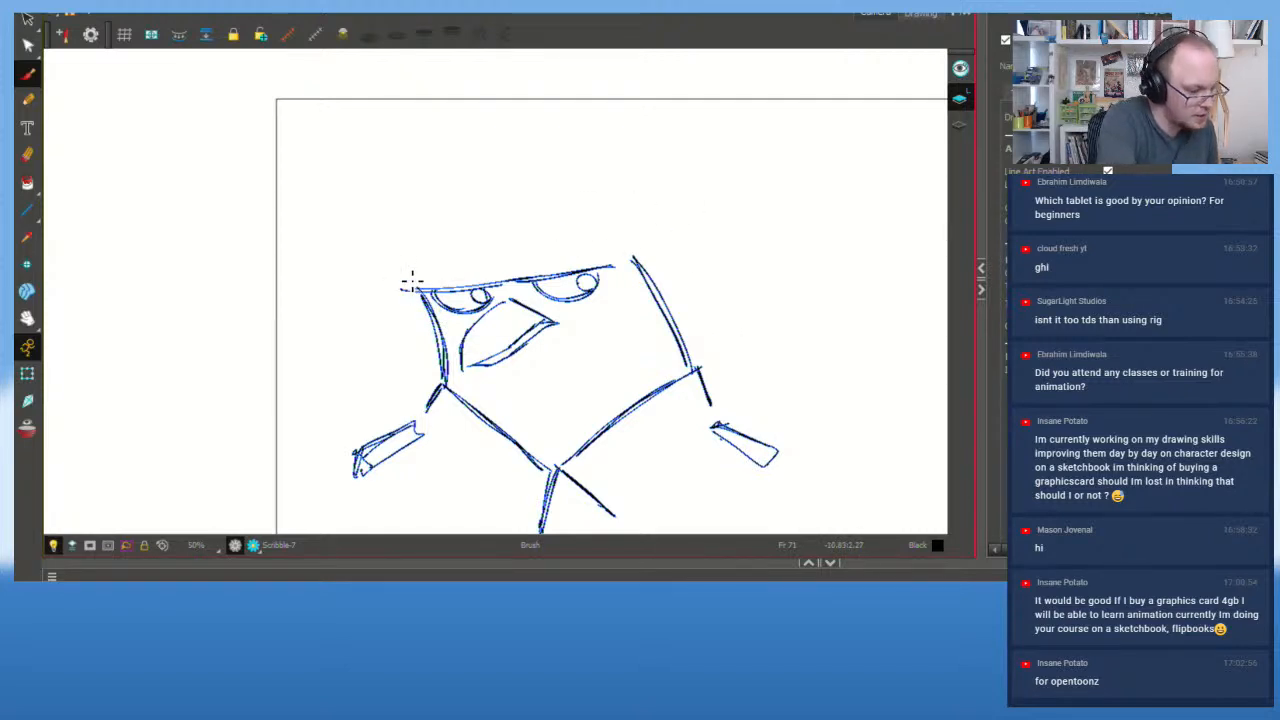
# Step: Show the grey reference sketch, then draw the hat brim's left edge and the hat band
pyautogui.click(62, 610)
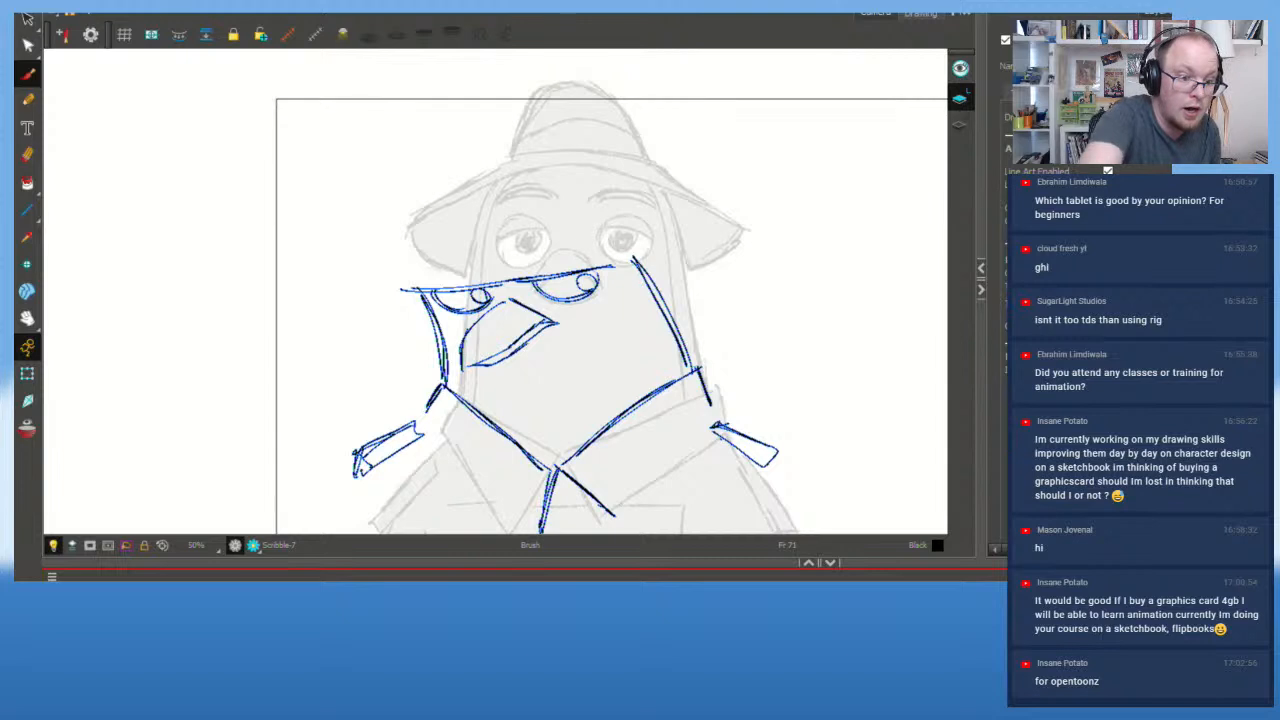
pyautogui.moveTo(384, 271); pyautogui.dragTo(477, 187)
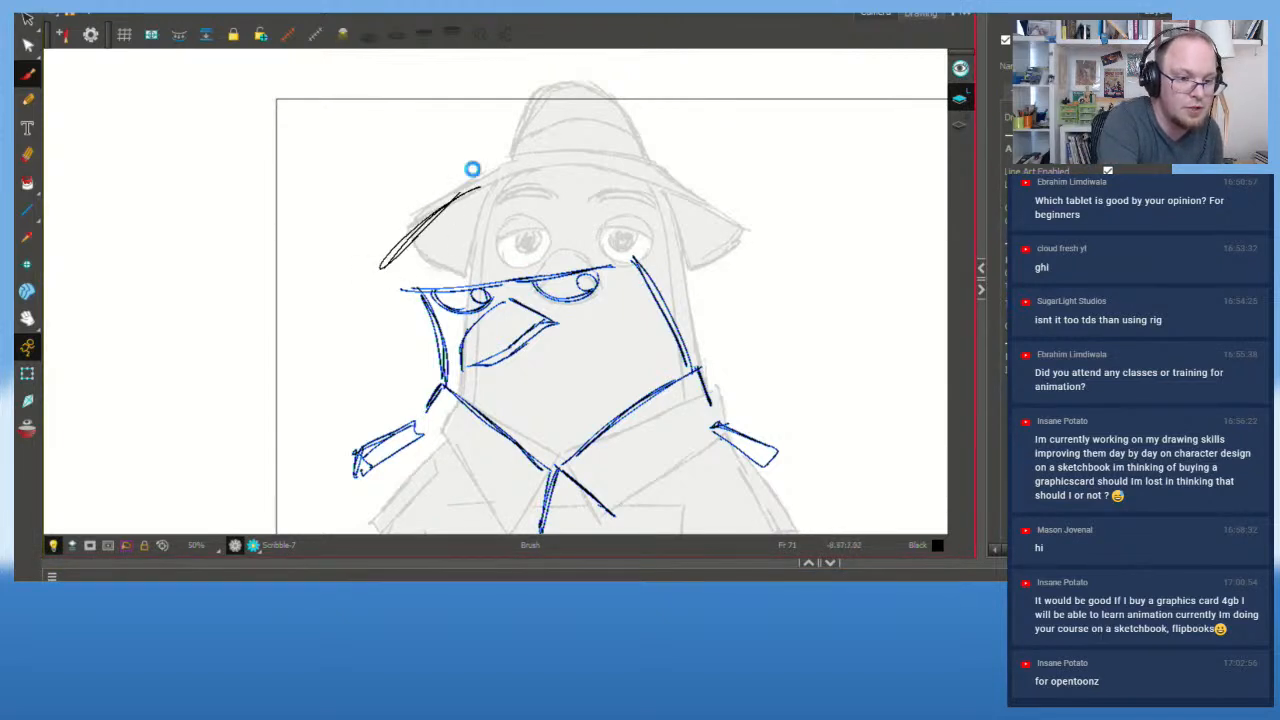
pyautogui.hotkey('ctrl', 'z')
pyautogui.press('b')
pyautogui.moveTo(384, 280); pyautogui.dragTo(455, 180)
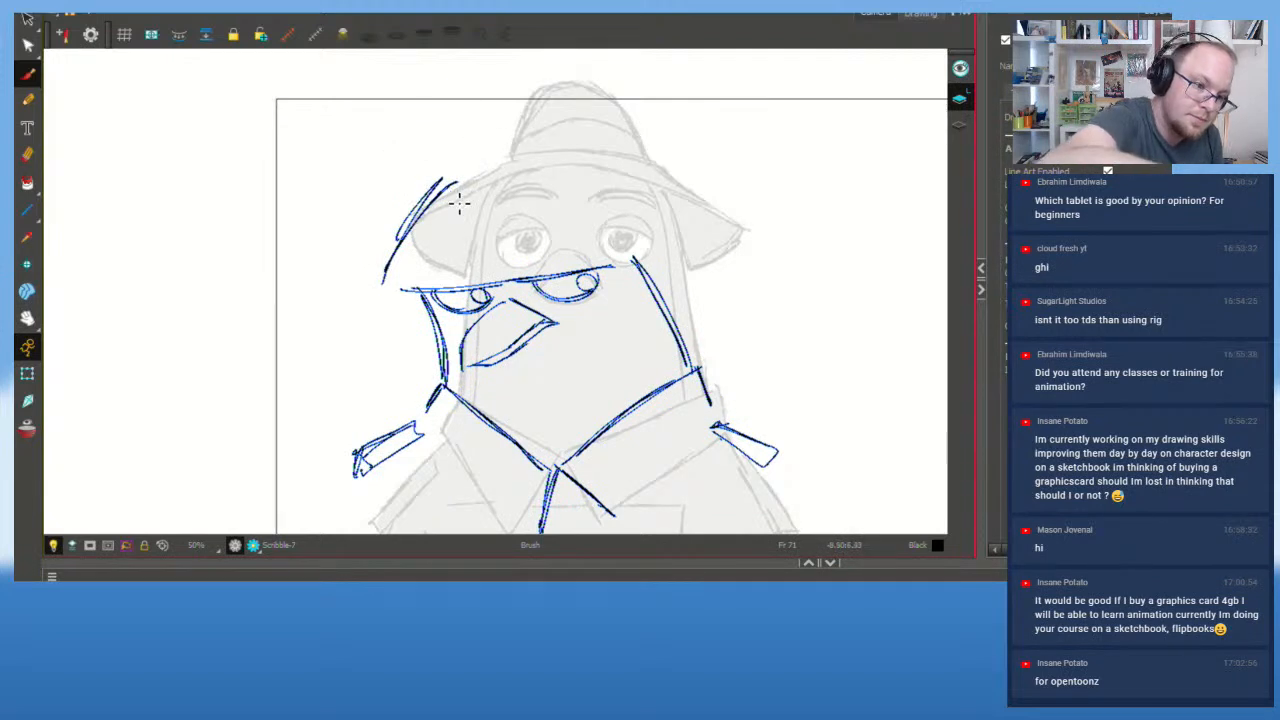
pyautogui.moveTo(434, 199)
pyautogui.mouseDown()
pyautogui.moveTo(588, 192)
pyautogui.moveTo(546, 222)
pyautogui.moveTo(606, 191)
pyautogui.mouseUp()
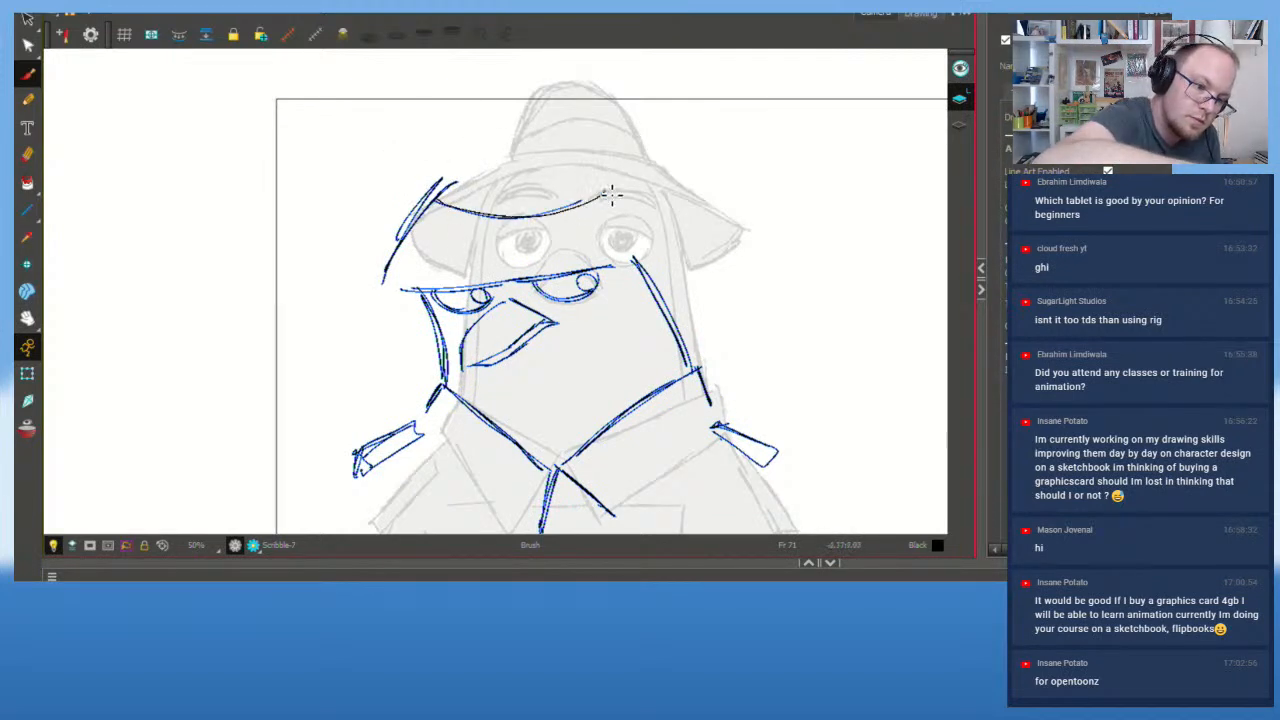
pyautogui.moveTo(445, 179); pyautogui.dragTo(598, 175)
pyautogui.hotkey('ctrl', 'z')
pyautogui.hotkey('ctrl', 'z')
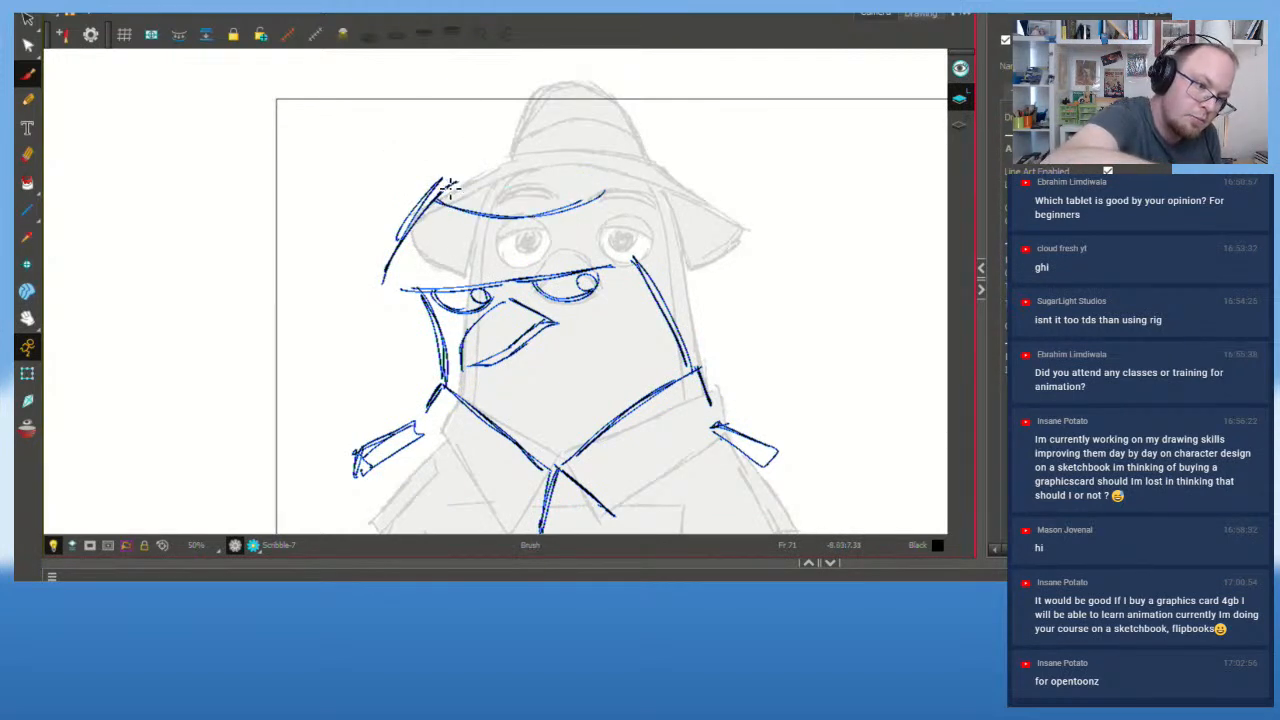
pyautogui.moveTo(441, 180)
pyautogui.mouseDown()
pyautogui.moveTo(580, 165)
pyautogui.moveTo(605, 190)
pyautogui.mouseUp()
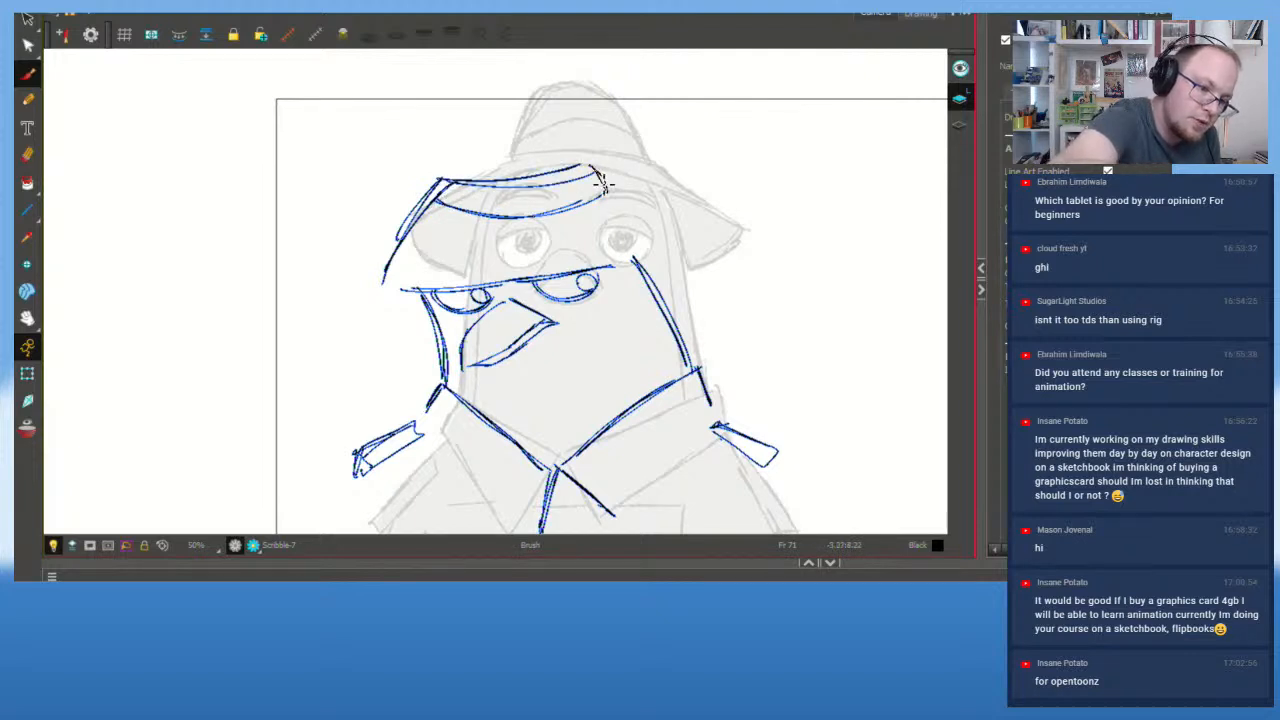
# Step: Sketch the curved hat top and the left side of the crown and brim
pyautogui.moveTo(429, 174)
pyautogui.mouseDown()
pyautogui.moveTo(437, 203)
pyautogui.moveTo(440, 115)
pyautogui.moveTo(491, 63)
pyautogui.mouseUp()
pyautogui.hotkey('ctrl', 'z')
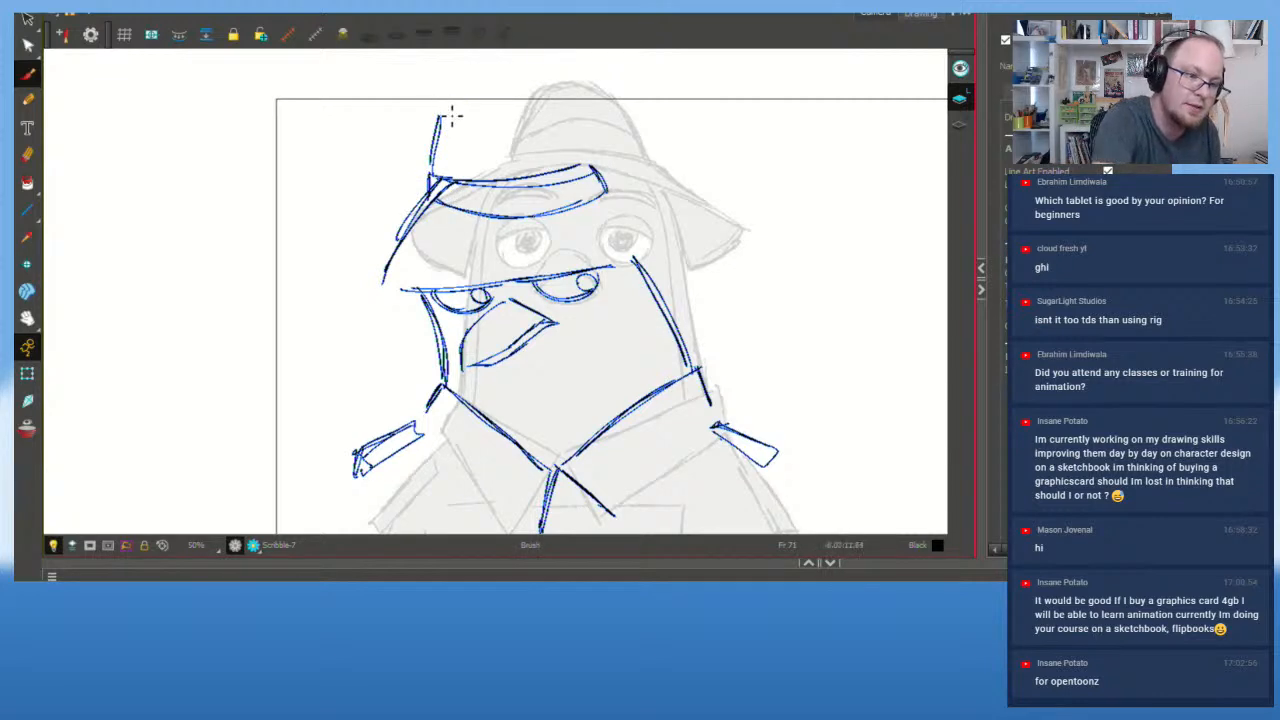
pyautogui.moveTo(446, 110); pyautogui.dragTo(525, 65)
pyautogui.hotkey('ctrl', 'z')
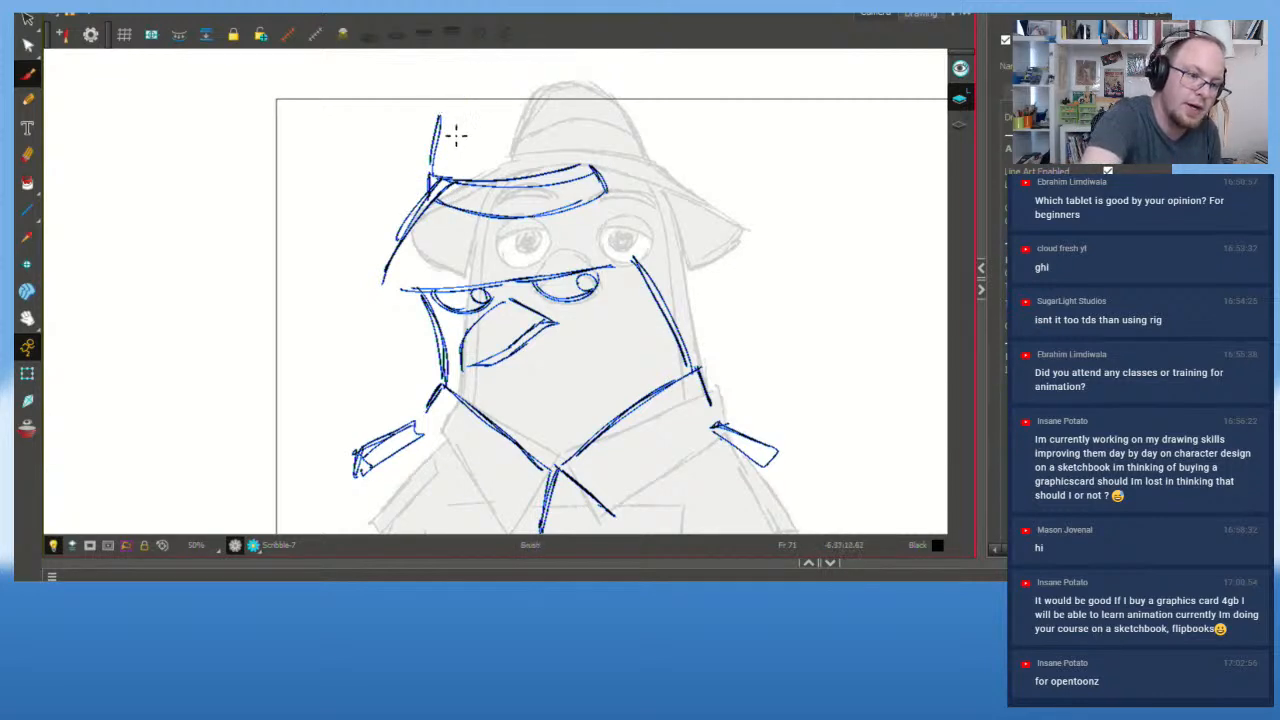
pyautogui.moveTo(438, 112); pyautogui.dragTo(525, 55)
pyautogui.moveTo(589, 158); pyautogui.dragTo(539, 57)
pyautogui.moveTo(421, 299)
pyautogui.mouseDown()
pyautogui.moveTo(369, 276)
pyautogui.moveTo(399, 290)
pyautogui.moveTo(382, 230)
pyautogui.moveTo(382, 245)
pyautogui.moveTo(430, 177)
pyautogui.mouseUp()
pyautogui.moveTo(375, 240); pyautogui.dragTo(429, 173)
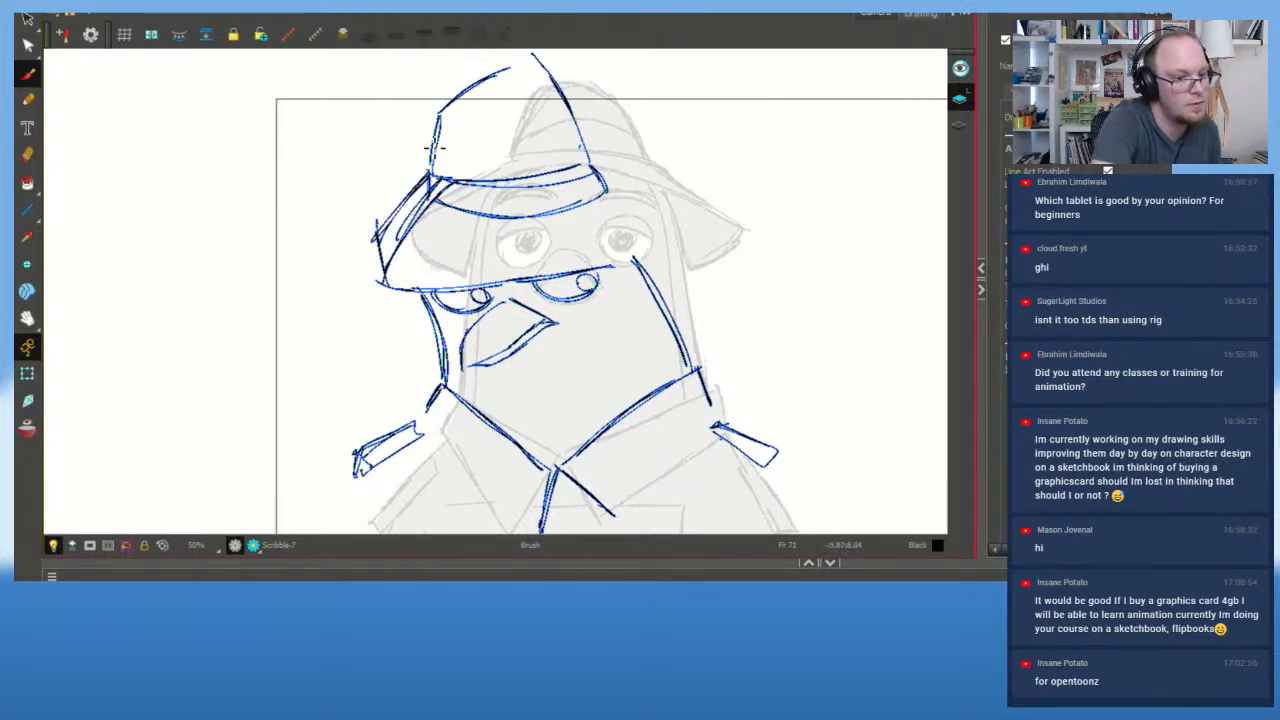
# Step: Draw the right end of the hat brim as a darker double line
pyautogui.moveTo(613, 264); pyautogui.dragTo(662, 221)
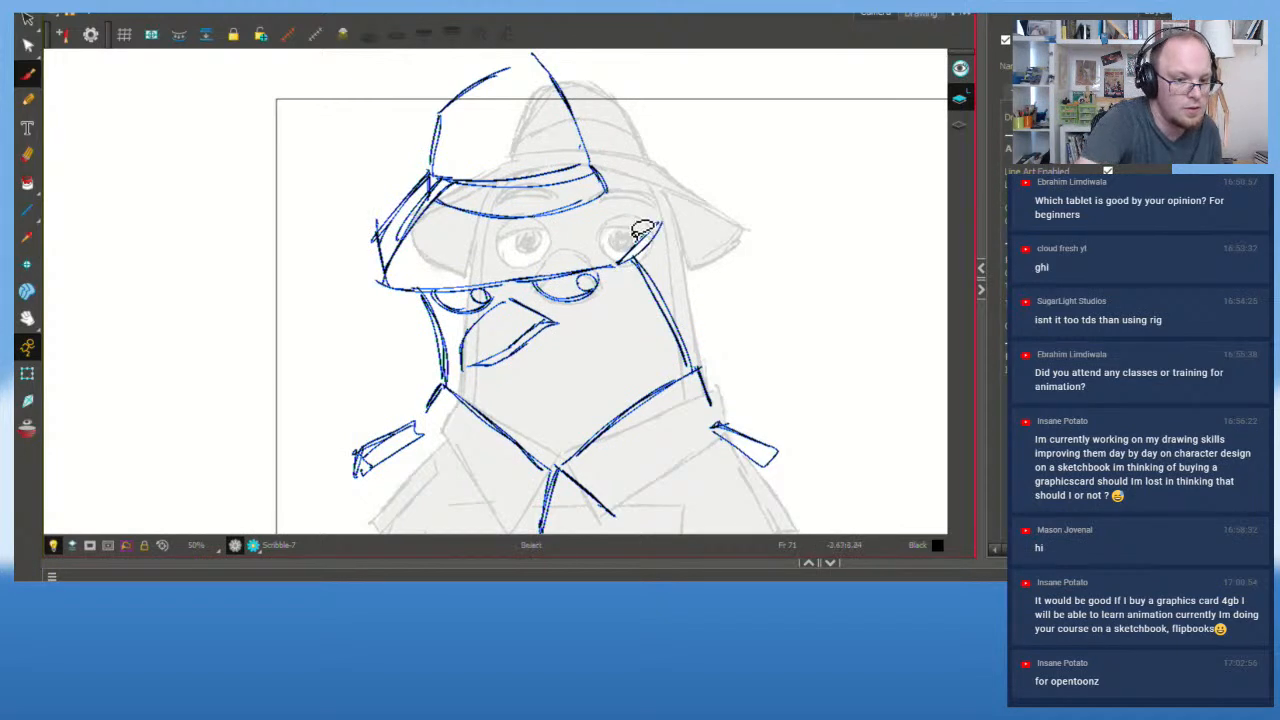
pyautogui.hotkey('ctrl', 'z')
pyautogui.hotkey('ctrl', 'z')
pyautogui.moveTo(609, 263); pyautogui.dragTo(663, 212)
pyautogui.moveTo(611, 263); pyautogui.dragTo(680, 204)
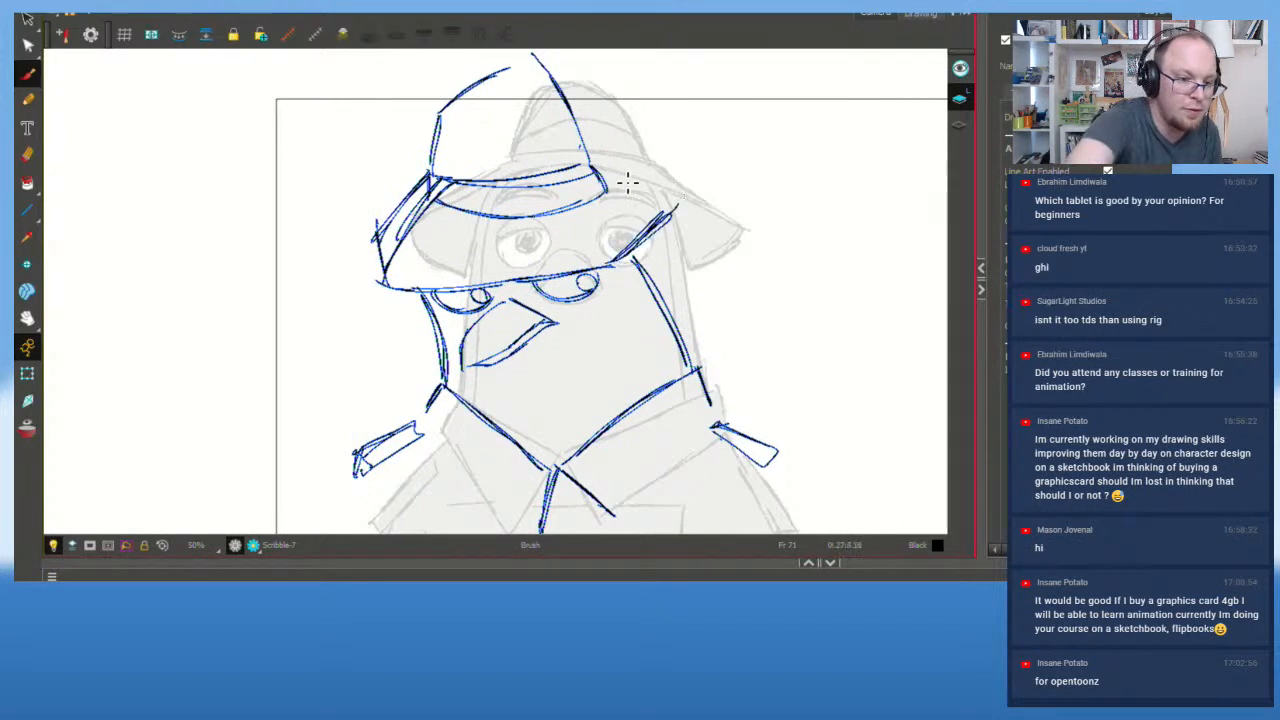
pyautogui.moveTo(603, 168); pyautogui.dragTo(681, 203)
pyautogui.hotkey('ctrl', 'z')
pyautogui.hotkey('ctrl', 'z')
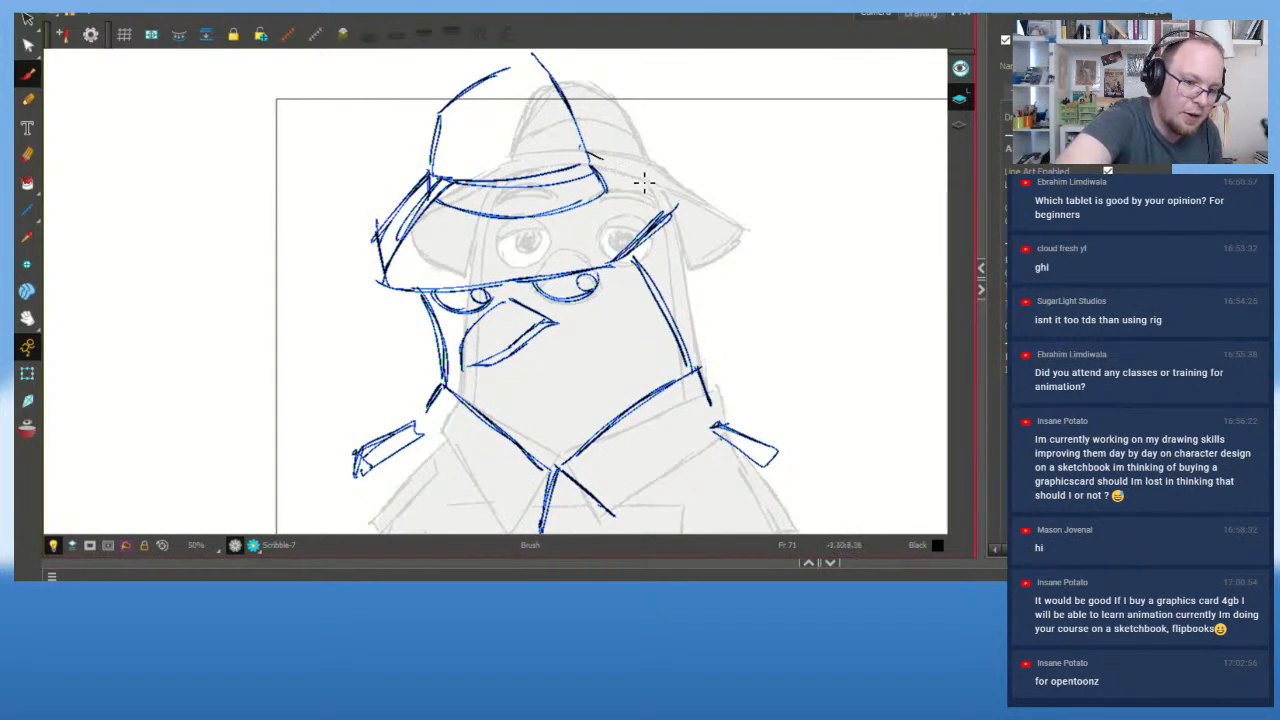
pyautogui.moveTo(591, 153); pyautogui.dragTo(677, 203)
pyautogui.moveTo(674, 200)
pyautogui.mouseDown()
pyautogui.moveTo(593, 150)
pyautogui.moveTo(660, 195)
pyautogui.mouseUp()
pyautogui.hotkey('ctrl', 'z')
pyautogui.hotkey('ctrl', 'z')
pyautogui.moveTo(597, 157); pyautogui.dragTo(672, 199)
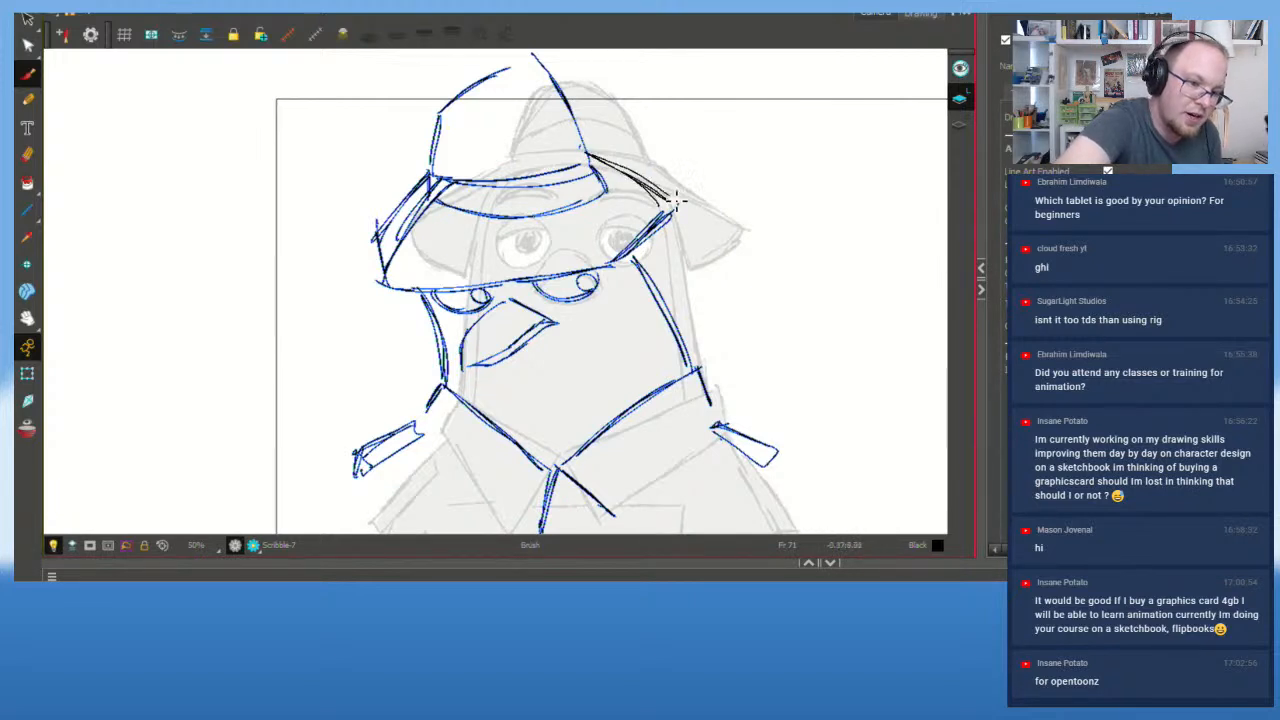
# Step: Lasso the hat strokes together with the brim and beak-top strokes
pyautogui.press('s')
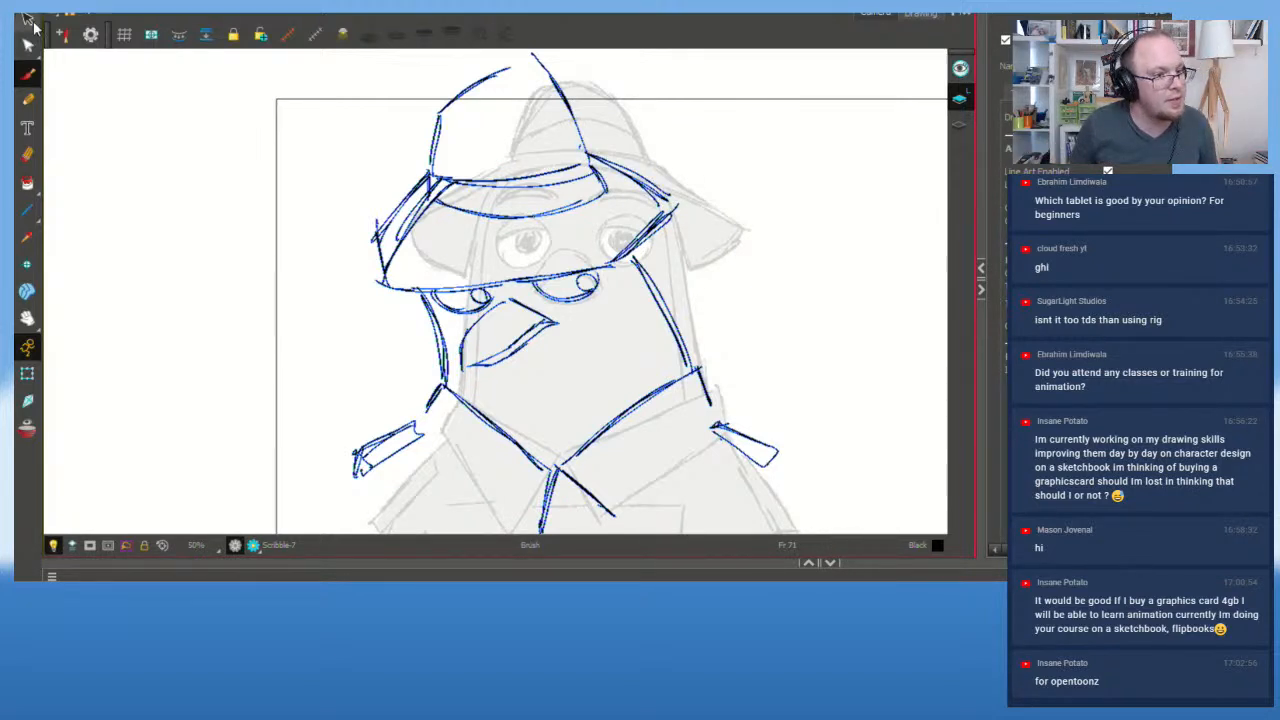
pyautogui.moveTo(433, 58)
pyautogui.mouseDown()
pyautogui.moveTo(357, 309)
pyautogui.moveTo(420, 274)
pyautogui.moveTo(620, 264)
pyautogui.moveTo(640, 240)
pyautogui.moveTo(650, 60)
pyautogui.moveTo(577, 76)
pyautogui.mouseUp()
pyautogui.moveTo(521, 316)
pyautogui.mouseDown()
pyautogui.moveTo(512, 268)
pyautogui.moveTo(523, 285)
pyautogui.moveTo(705, 204)
pyautogui.moveTo(452, 34)
pyautogui.moveTo(343, 294)
pyautogui.moveTo(418, 252)
pyautogui.moveTo(430, 222)
pyautogui.mouseUp()
# Step: Shift the hat strokes slightly left and stretch the right brim strokes wider
pyautogui.click(798, 253)
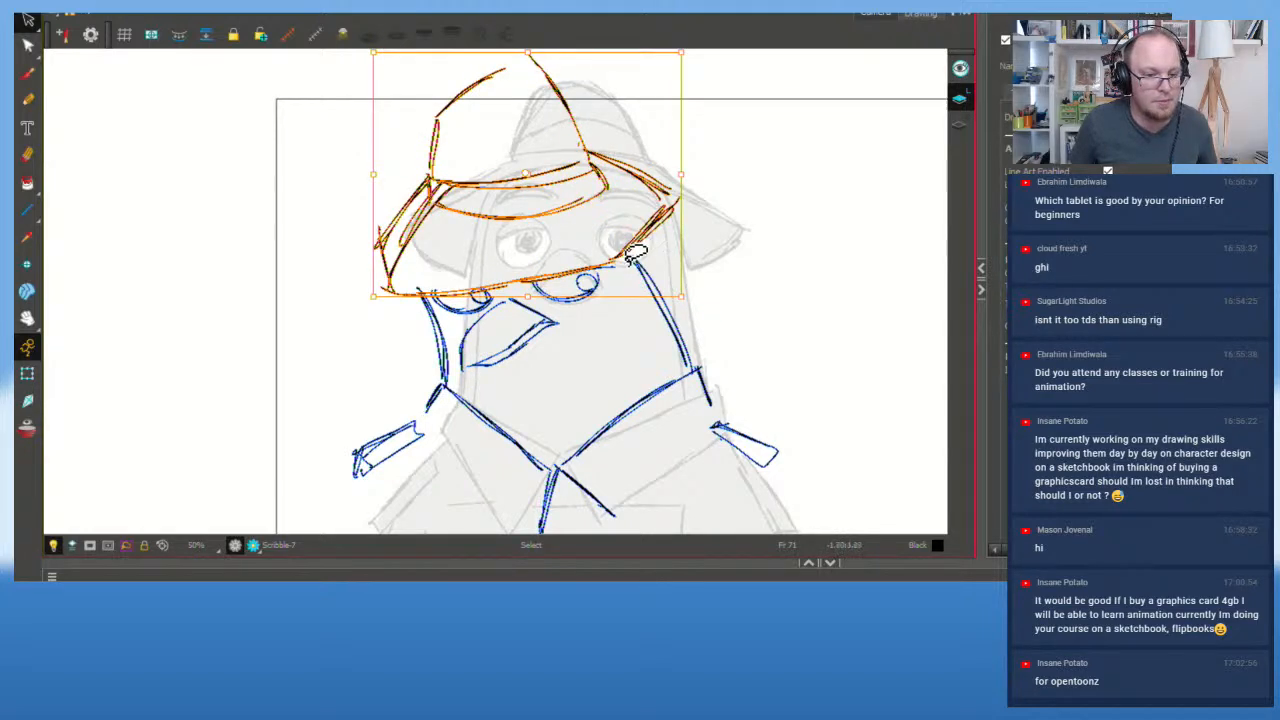
pyautogui.moveTo(530, 190); pyautogui.dragTo(521, 190)
pyautogui.click(716, 167)
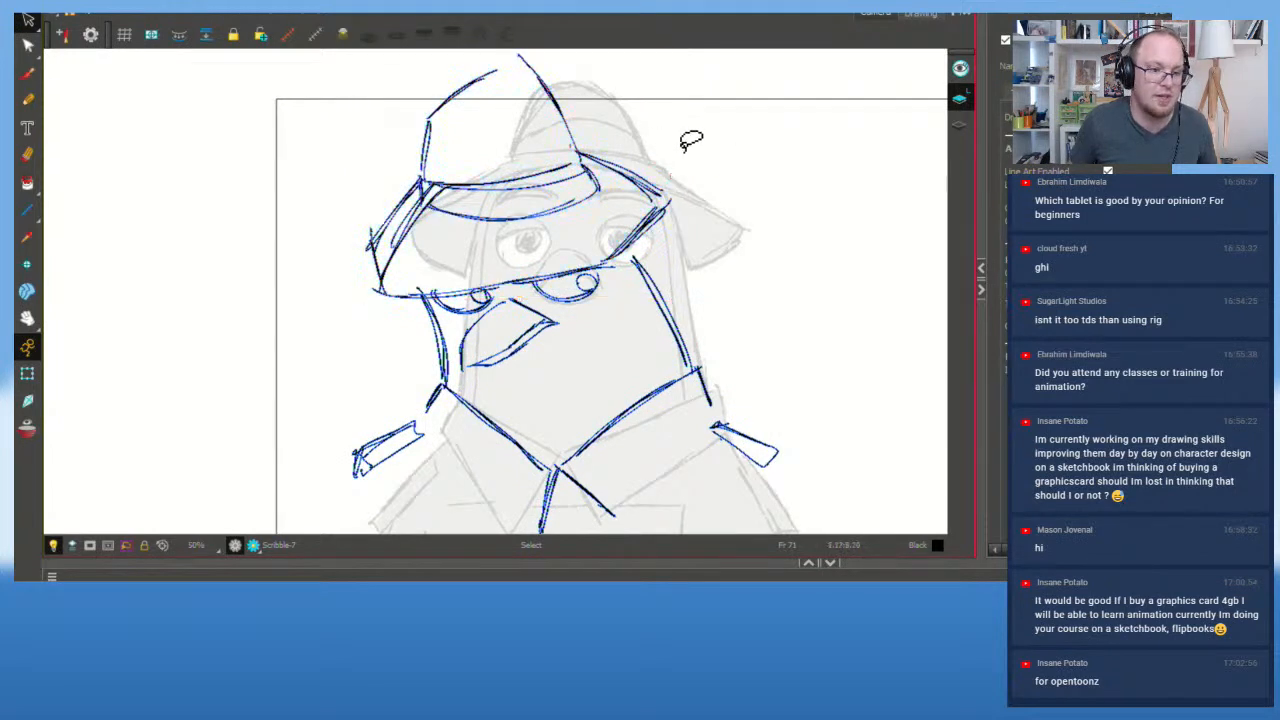
pyautogui.moveTo(621, 147)
pyautogui.mouseDown()
pyautogui.moveTo(656, 187)
pyautogui.moveTo(672, 162)
pyautogui.mouseUp()
pyautogui.click(725, 170)
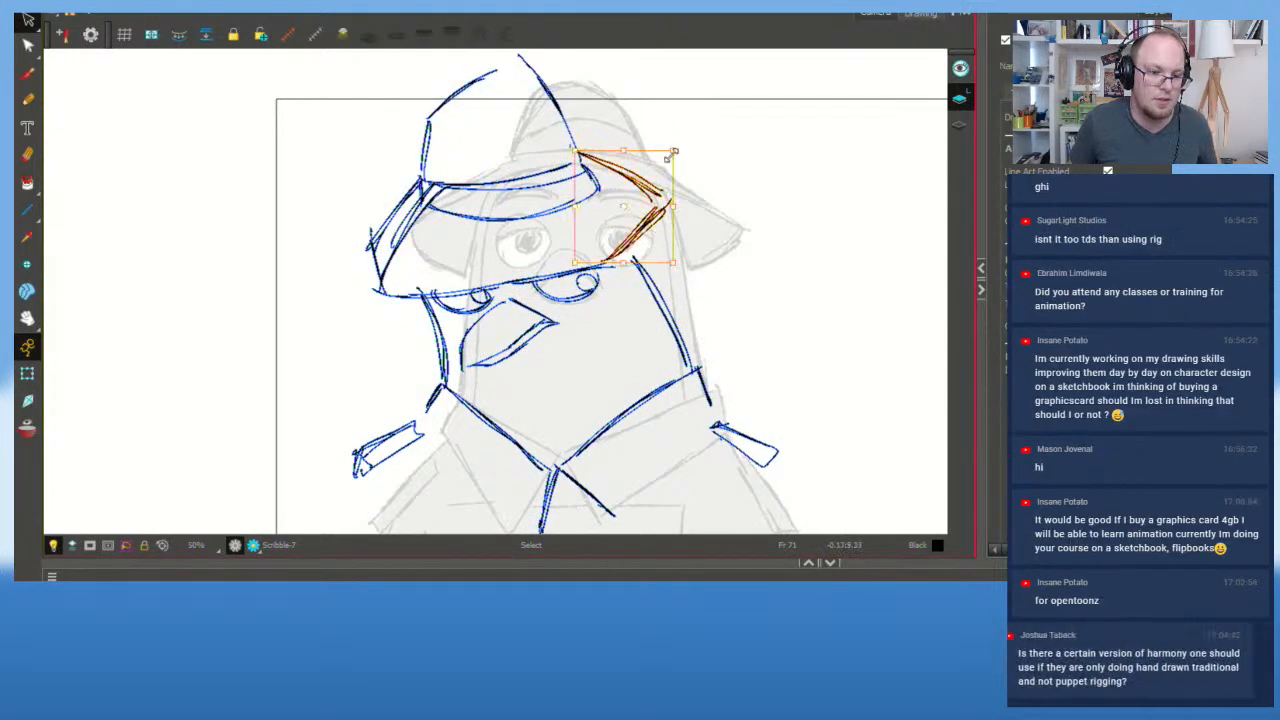
pyautogui.moveTo(675, 206); pyautogui.dragTo(686, 203)
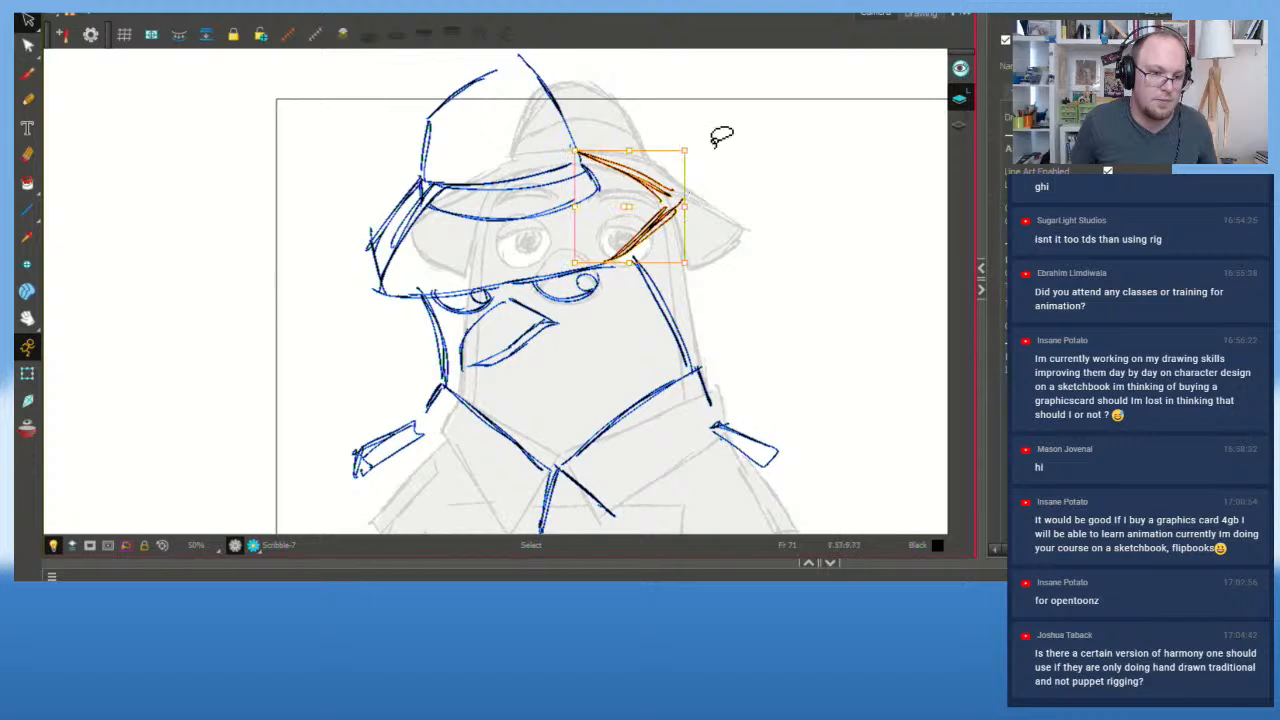
pyautogui.click(721, 137)
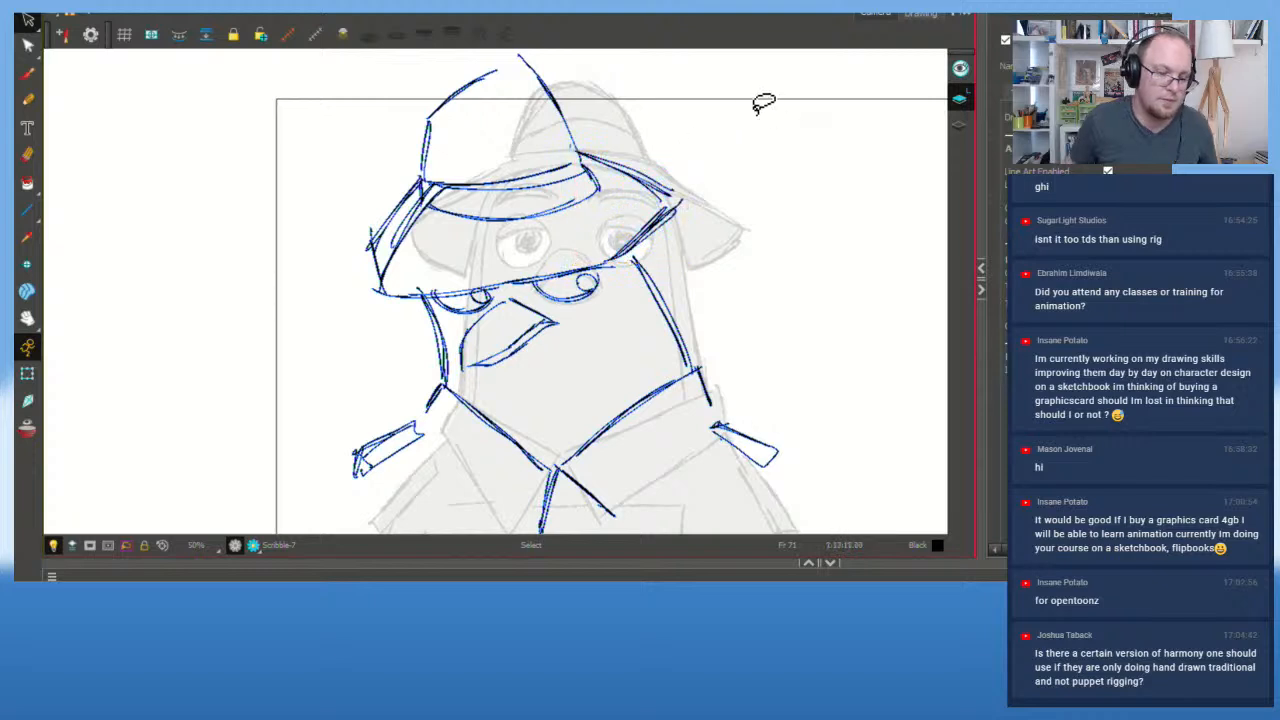
pyautogui.click(600, 157)
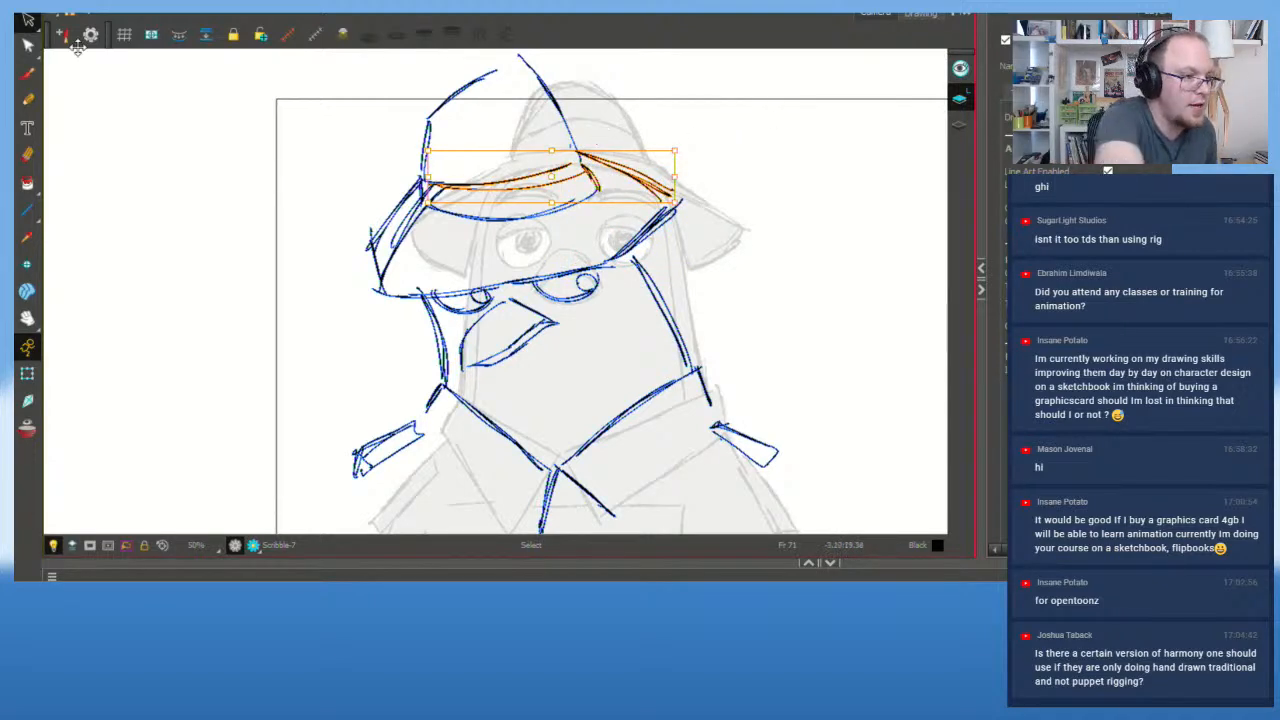
# Step: Add a crown-top line to the hat and erase the brim's stray inner left line
pyautogui.click(28, 80)
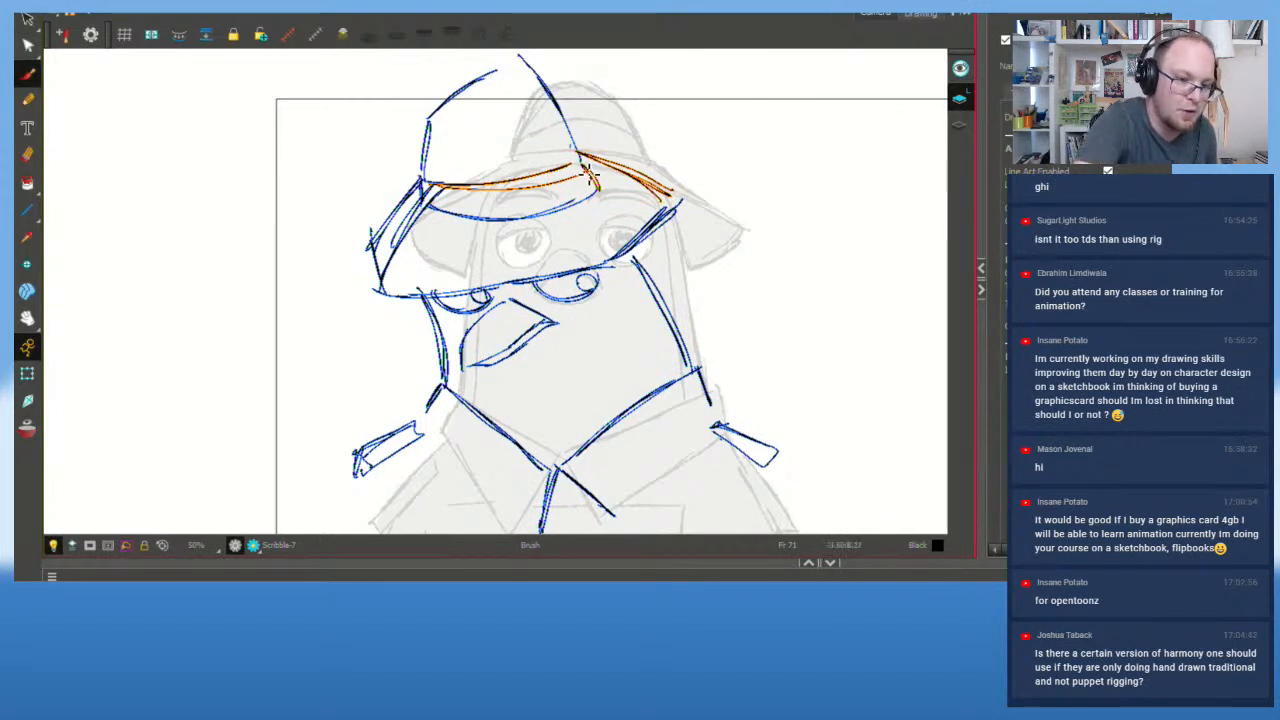
pyautogui.moveTo(584, 168)
pyautogui.mouseDown()
pyautogui.moveTo(605, 190)
pyautogui.moveTo(598, 150)
pyautogui.moveTo(548, 74)
pyautogui.moveTo(504, 72)
pyautogui.mouseUp()
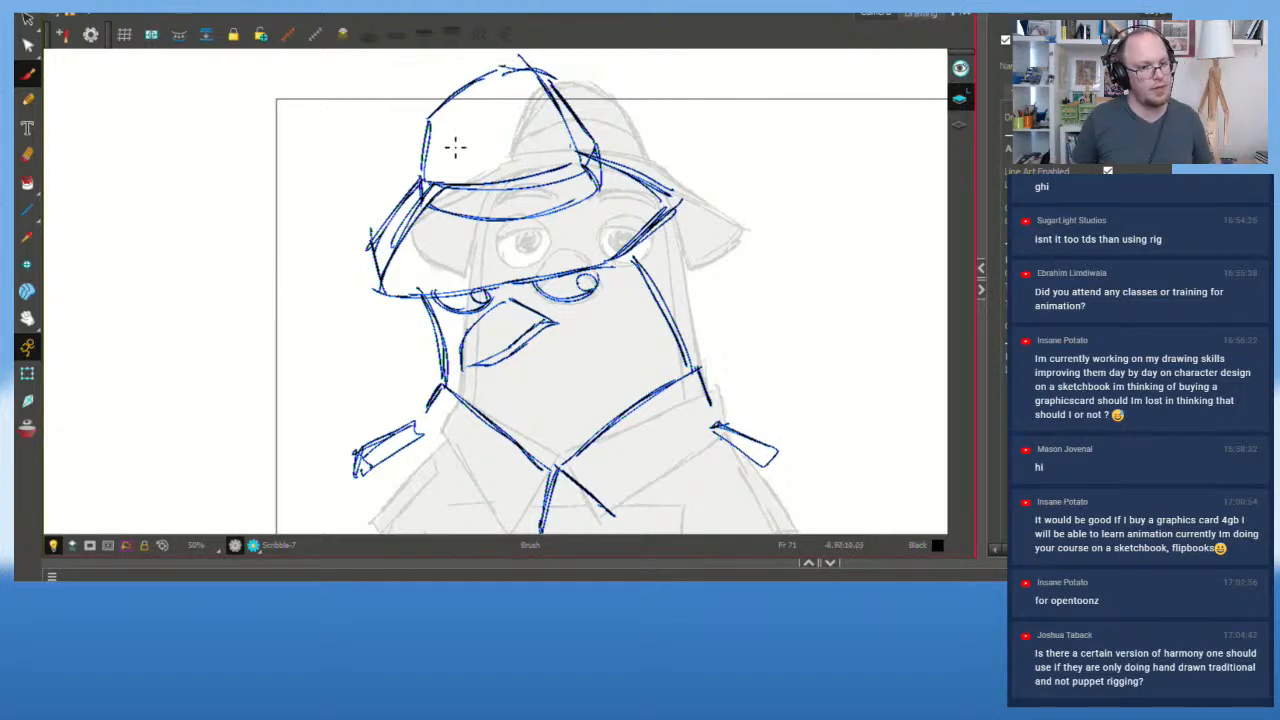
pyautogui.moveTo(444, 119)
pyautogui.mouseDown()
pyautogui.moveTo(506, 116)
pyautogui.moveTo(549, 157)
pyautogui.mouseUp()
pyautogui.hotkey('ctrl', 'z')
pyautogui.moveTo(514, 118); pyautogui.dragTo(550, 163)
pyautogui.hotkey('ctrl', 'z')
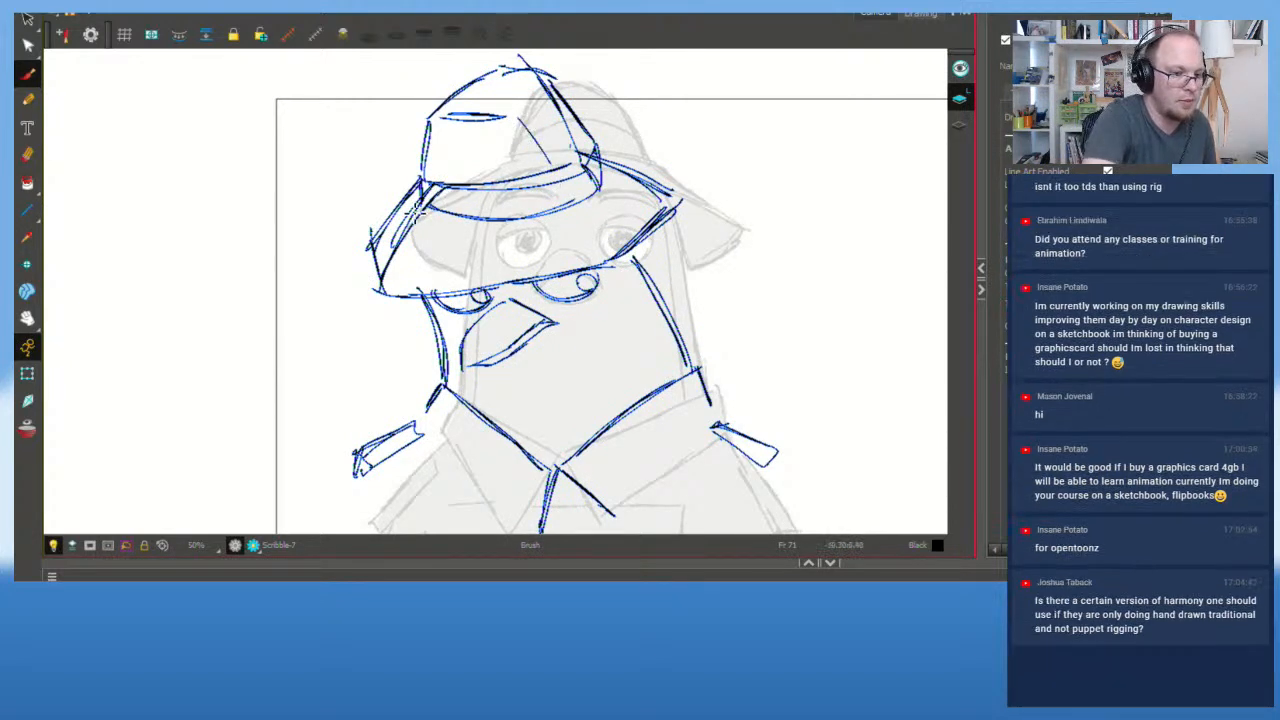
pyautogui.press('e')
pyautogui.moveTo(411, 216)
pyautogui.mouseDown()
pyautogui.moveTo(403, 248)
pyautogui.moveTo(426, 193)
pyautogui.mouseUp()
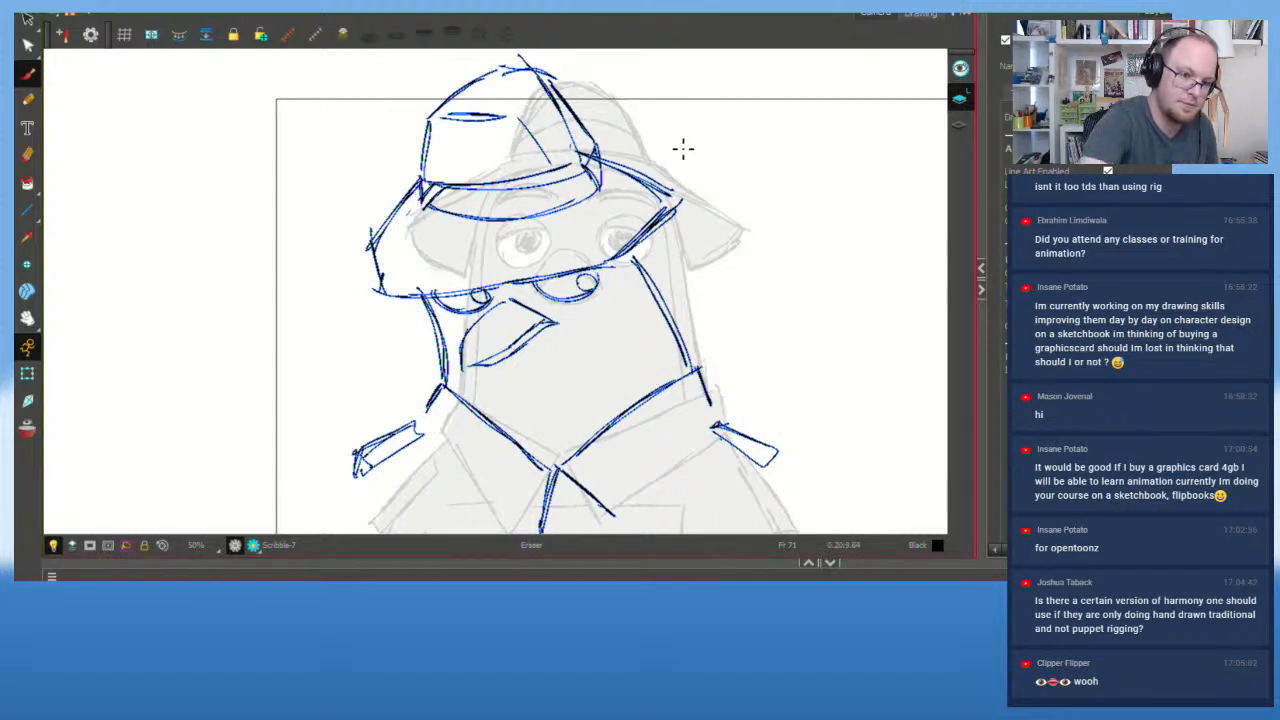
pyautogui.hotkey('alt', 'b')
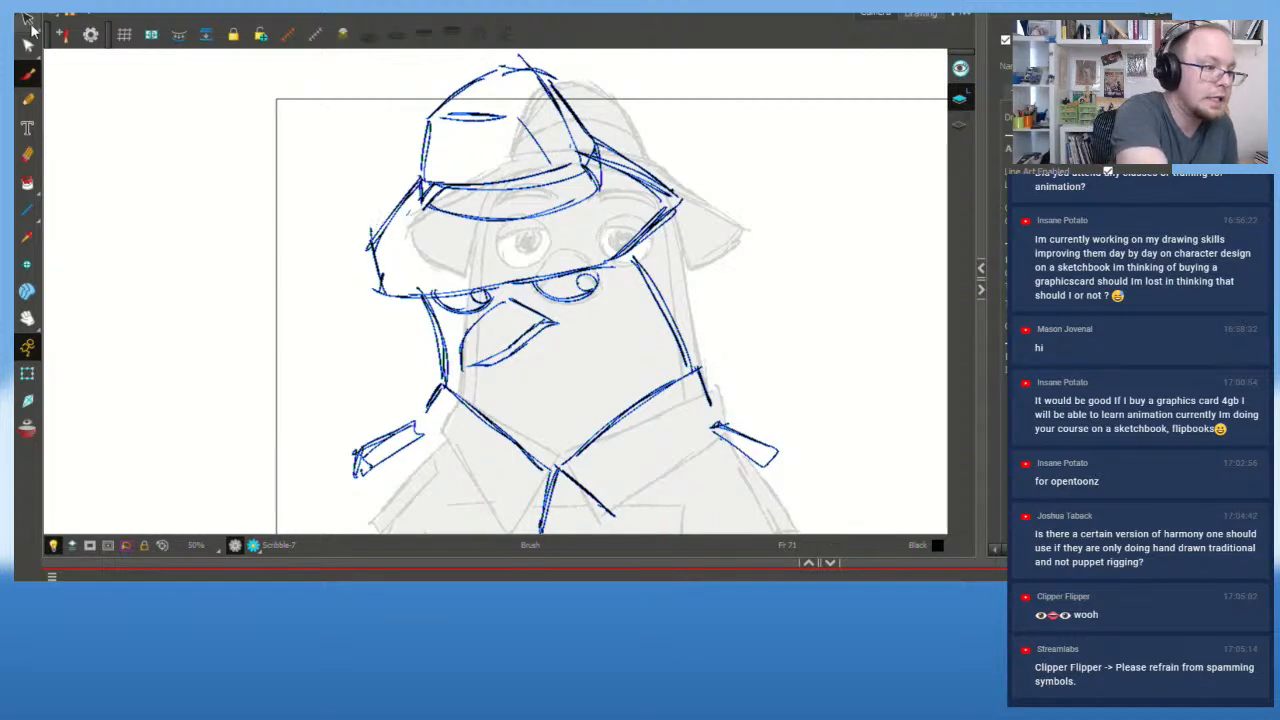
# Step: Select and delete the old hat strokes and leftover brim strokes
pyautogui.click(28, 45)
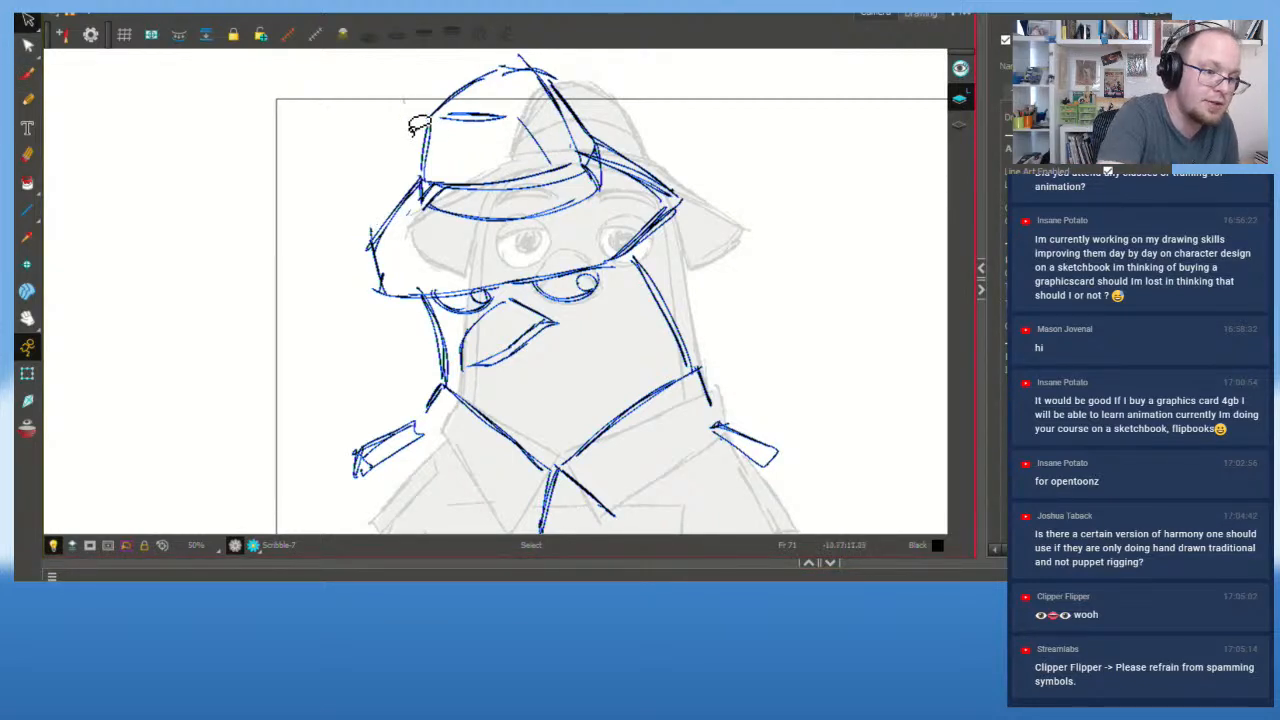
pyautogui.moveTo(500, 226)
pyautogui.mouseDown()
pyautogui.moveTo(598, 188)
pyautogui.moveTo(580, 80)
pyautogui.moveTo(452, 175)
pyautogui.moveTo(518, 220)
pyautogui.mouseUp()
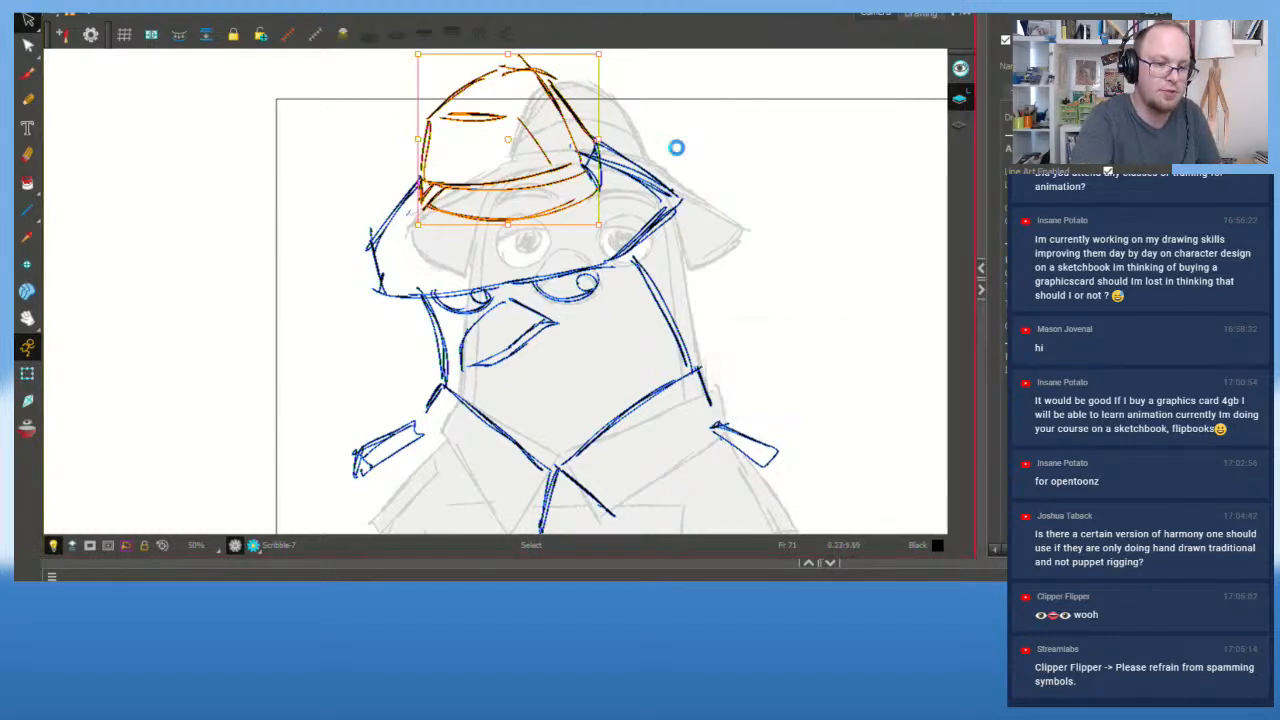
pyautogui.press('Delete')
pyautogui.moveTo(600, 203)
pyautogui.mouseDown()
pyautogui.moveTo(582, 153)
pyautogui.moveTo(598, 139)
pyautogui.mouseUp()
pyautogui.press('Delete')
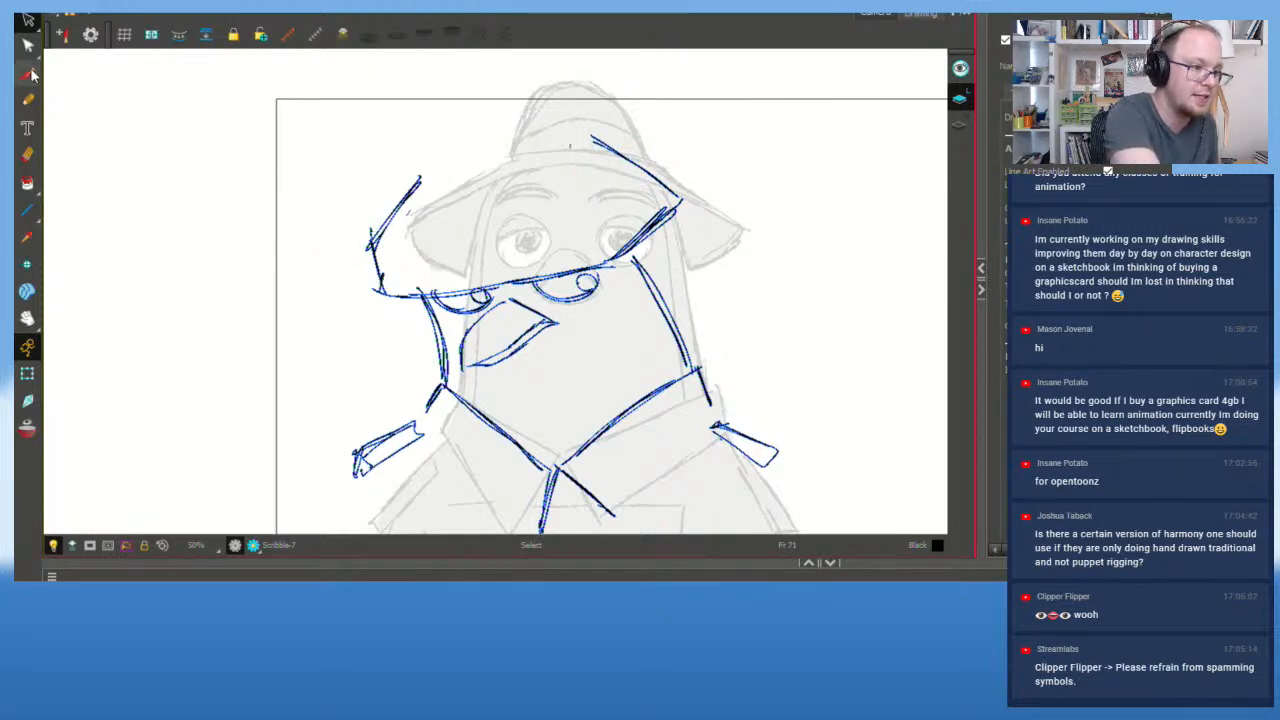
# Step: Redraw the hat's left brim corner with straighter strokes
pyautogui.click(27, 74)
pyautogui.moveTo(366, 245)
pyautogui.mouseDown()
pyautogui.moveTo(385, 285)
pyautogui.moveTo(422, 302)
pyautogui.mouseUp()
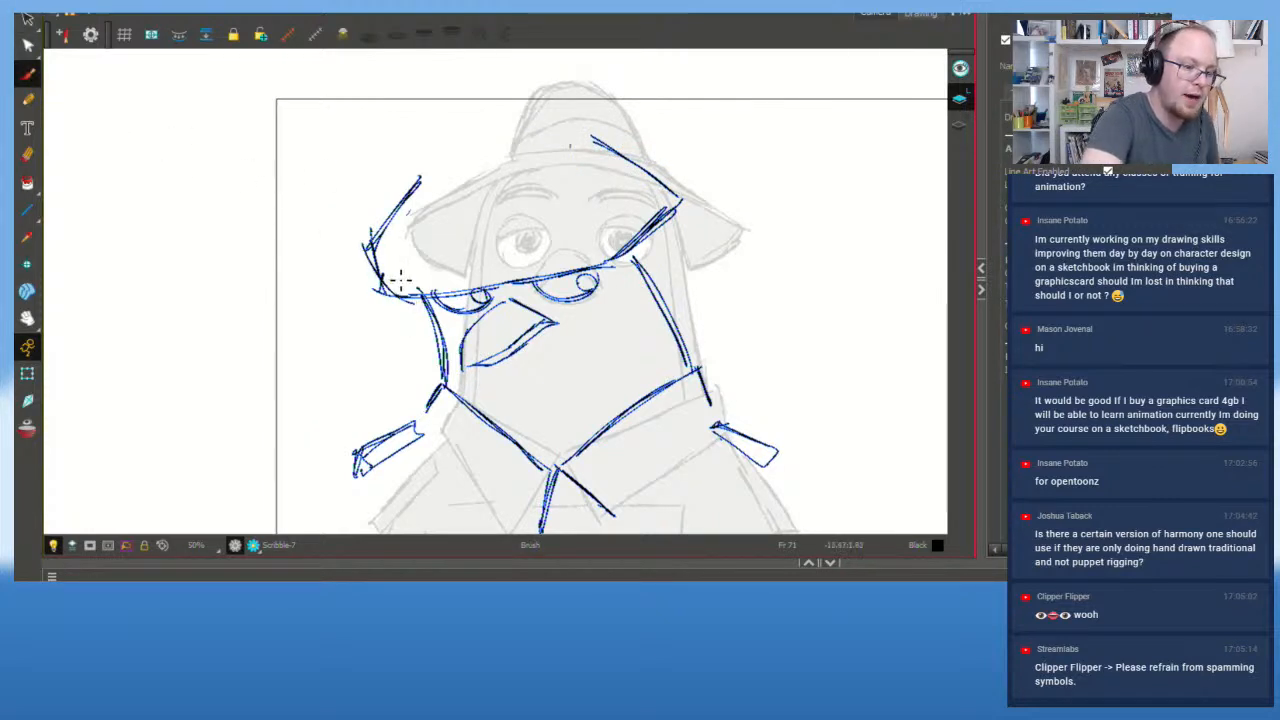
pyautogui.hotkey('ctrl', 'z')
pyautogui.moveTo(374, 256); pyautogui.dragTo(417, 298)
pyautogui.hotkey('ctrl', 'z')
pyautogui.hotkey('ctrl', 'z')
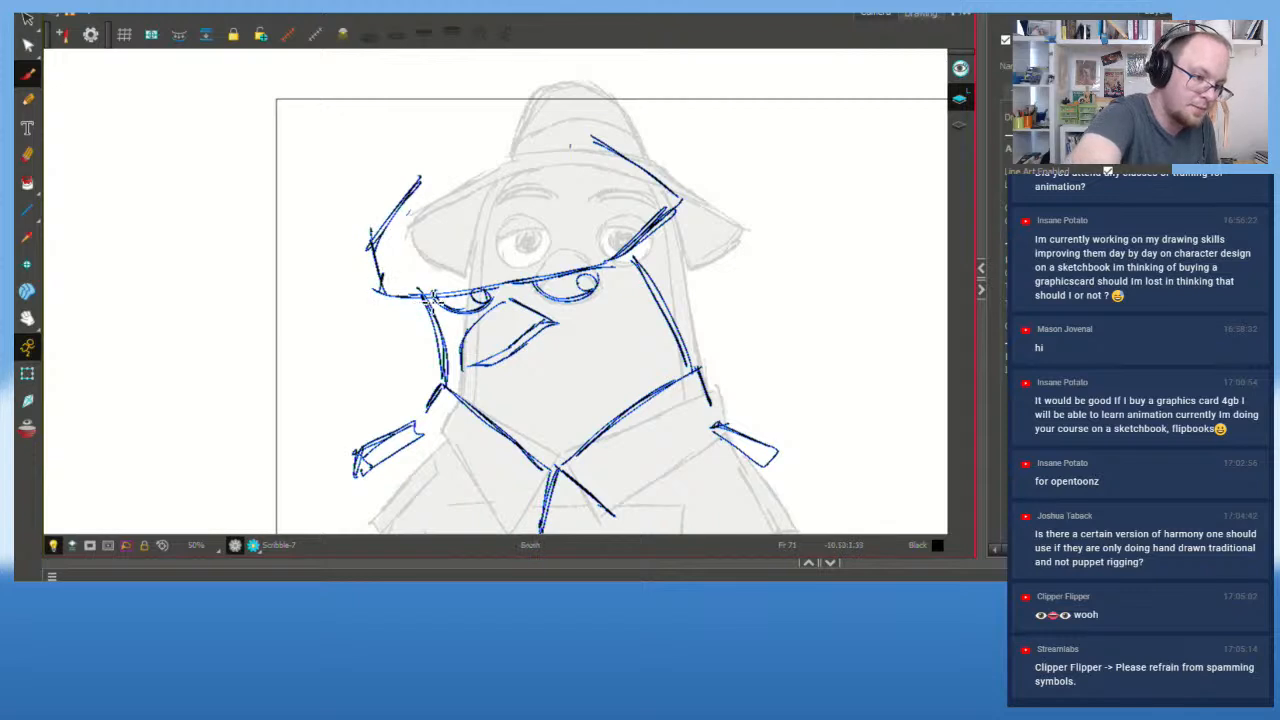
pyautogui.moveTo(367, 248); pyautogui.dragTo(420, 297)
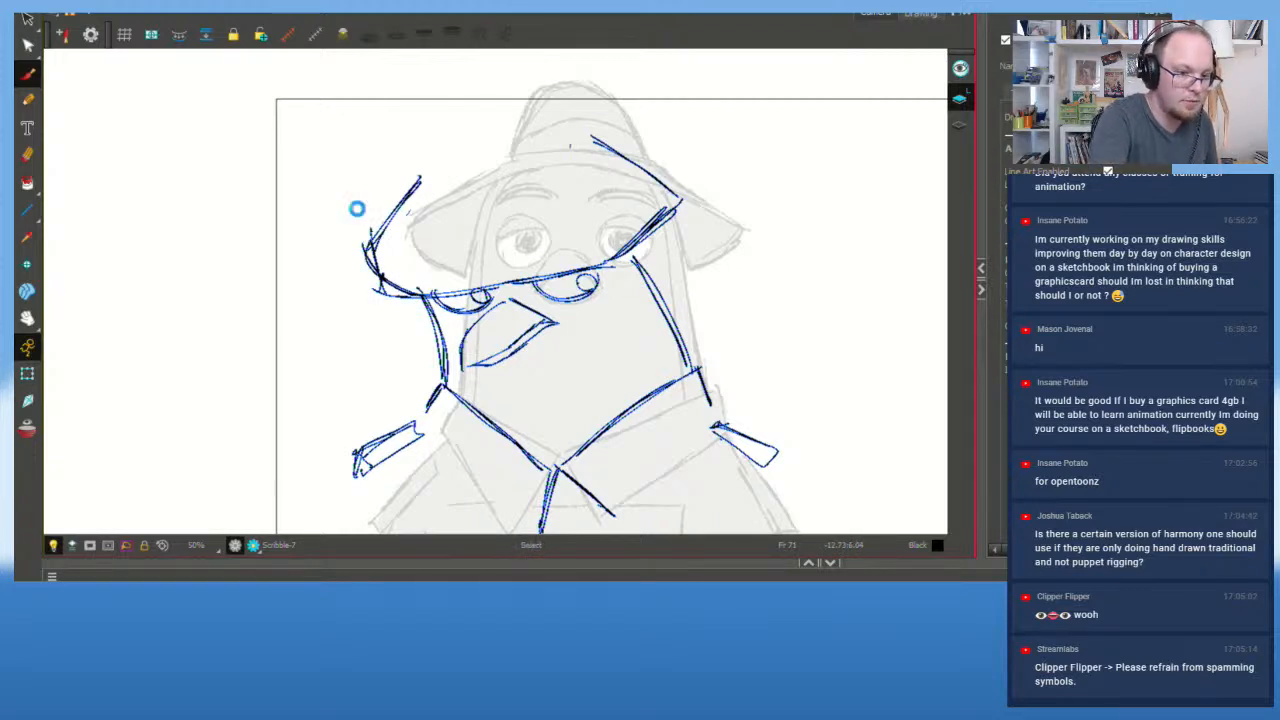
pyautogui.hotkey('ctrl', 'z')
pyautogui.moveTo(370, 244); pyautogui.dragTo(383, 288)
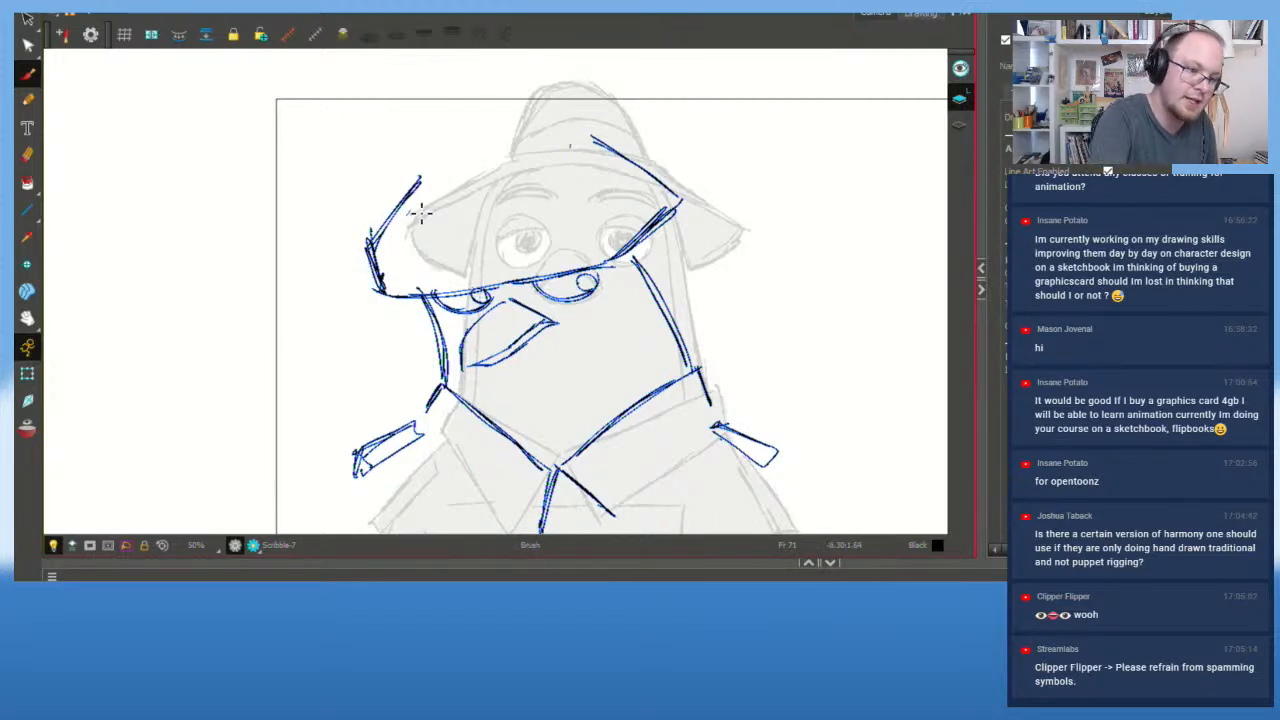
# Step: Try the hat's top edge and a curved line across the hat, undoing the attempts
pyautogui.moveTo(426, 175); pyautogui.dragTo(588, 134)
pyautogui.moveTo(440, 162); pyautogui.dragTo(592, 140)
pyautogui.hotkey('ctrl', 'z')
pyautogui.hotkey('ctrl', 'z')
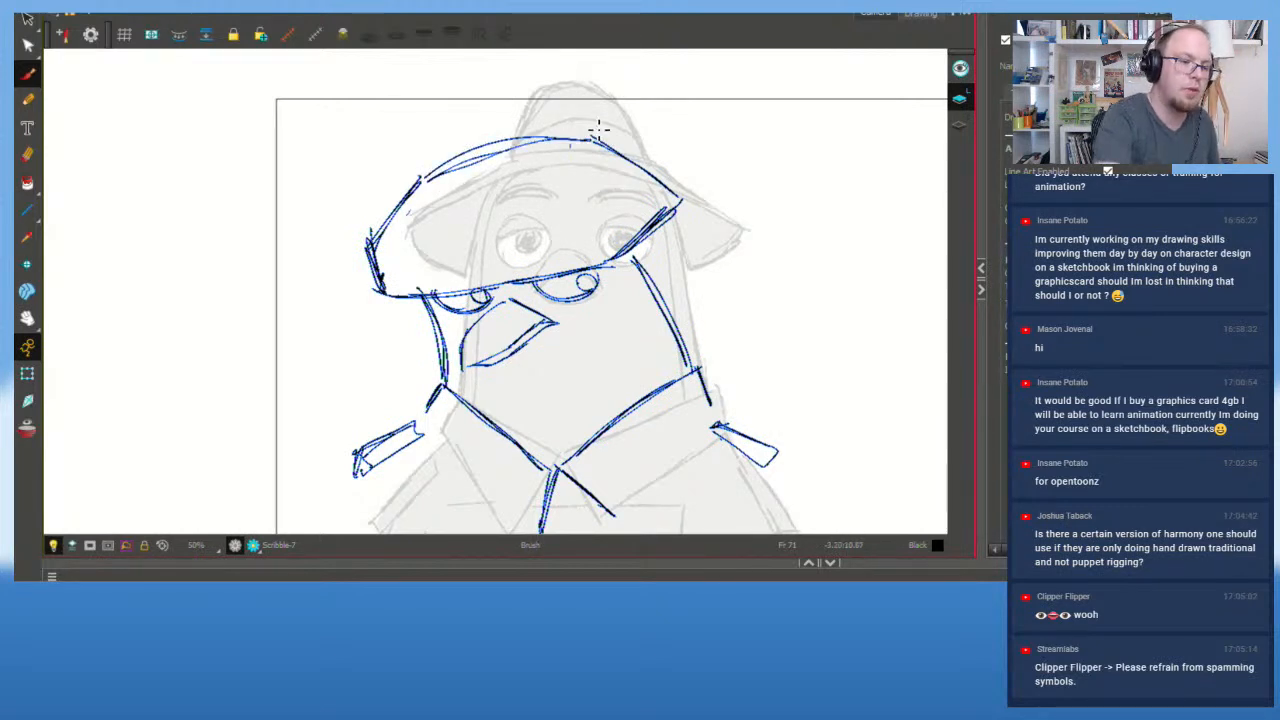
pyautogui.moveTo(421, 209); pyautogui.dragTo(498, 209)
pyautogui.hotkey('ctrl', 'z')
pyautogui.moveTo(421, 211); pyautogui.dragTo(531, 207)
pyautogui.hotkey('alt', 's')
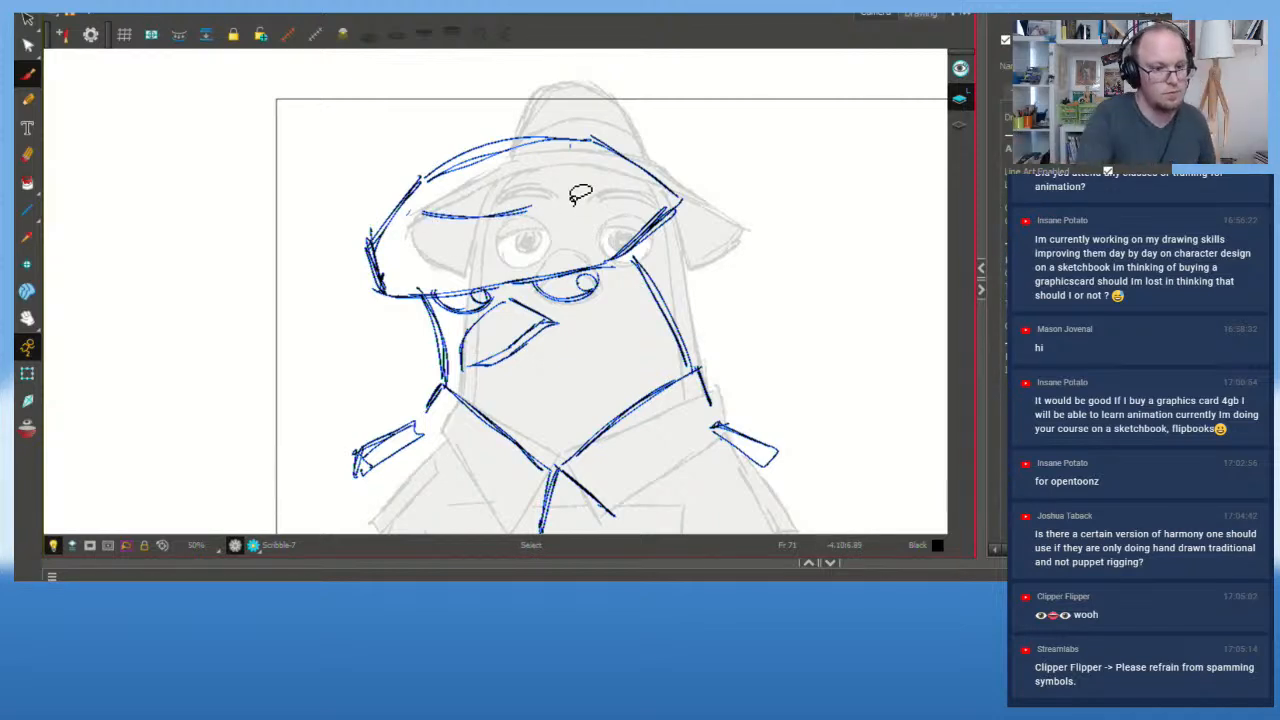
pyautogui.hotkey('alt', 'b')
pyautogui.hotkey('ctrl', 'z')
pyautogui.moveTo(414, 211)
pyautogui.mouseDown()
pyautogui.moveTo(543, 208)
pyautogui.moveTo(443, 212)
pyautogui.moveTo(562, 194)
pyautogui.moveTo(598, 135)
pyautogui.mouseUp()
pyautogui.hotkey('ctrl', 'z')
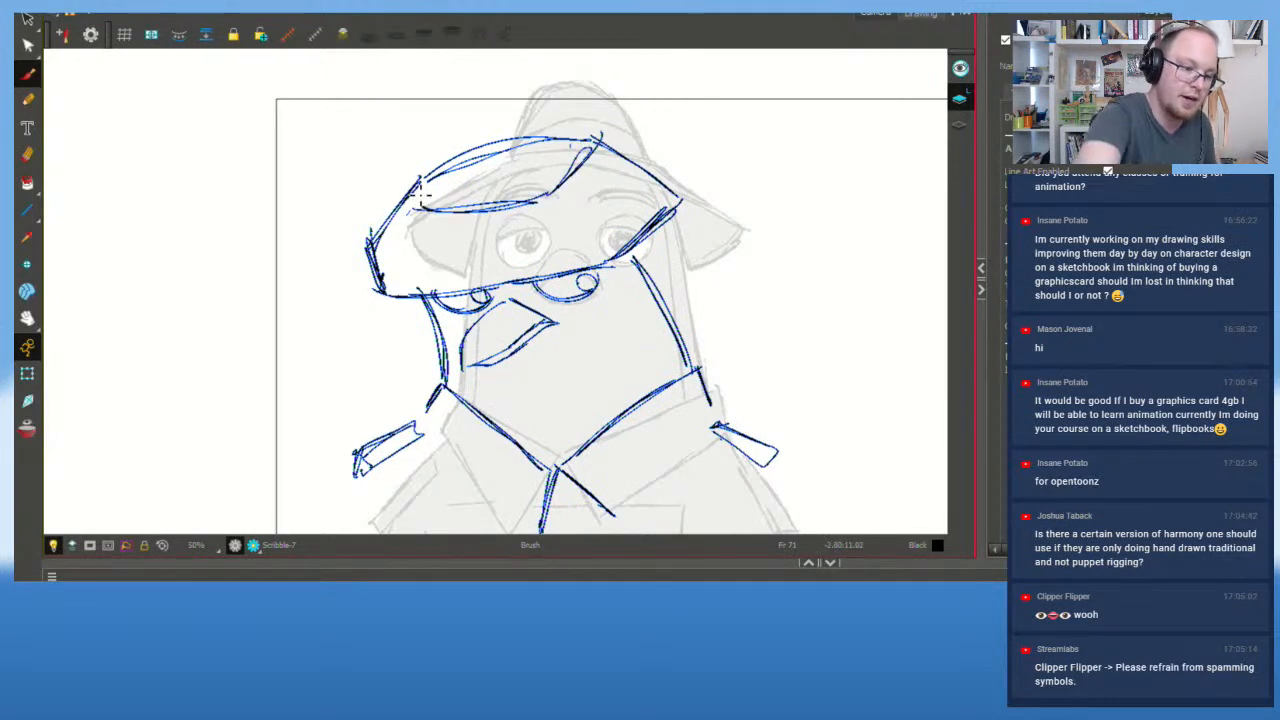
# Step: Draw a longer line across the hat and short dark strokes on its right
pyautogui.moveTo(421, 194)
pyautogui.mouseDown()
pyautogui.moveTo(414, 144)
pyautogui.moveTo(450, 172)
pyautogui.moveTo(422, 172)
pyautogui.moveTo(488, 176)
pyautogui.mouseUp()
pyautogui.hotkey('alt', 's')
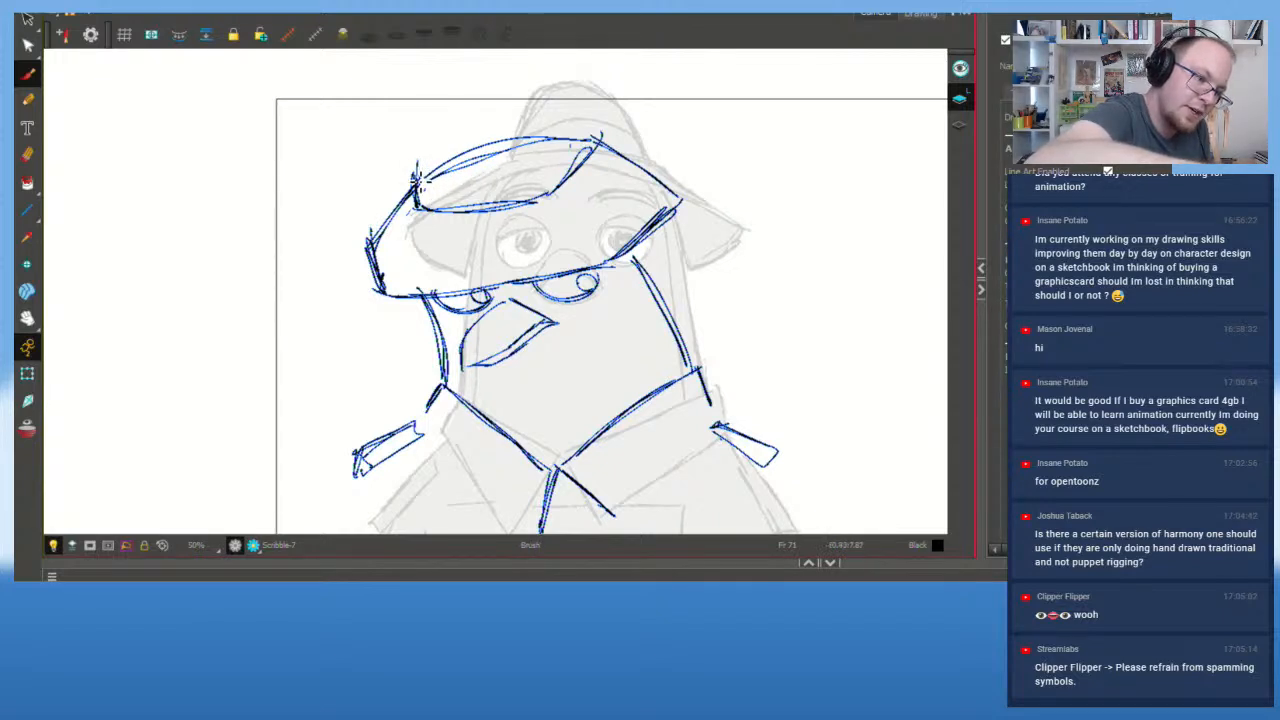
pyautogui.hotkey('ctrl', 'z')
pyautogui.moveTo(416, 178); pyautogui.dragTo(521, 171)
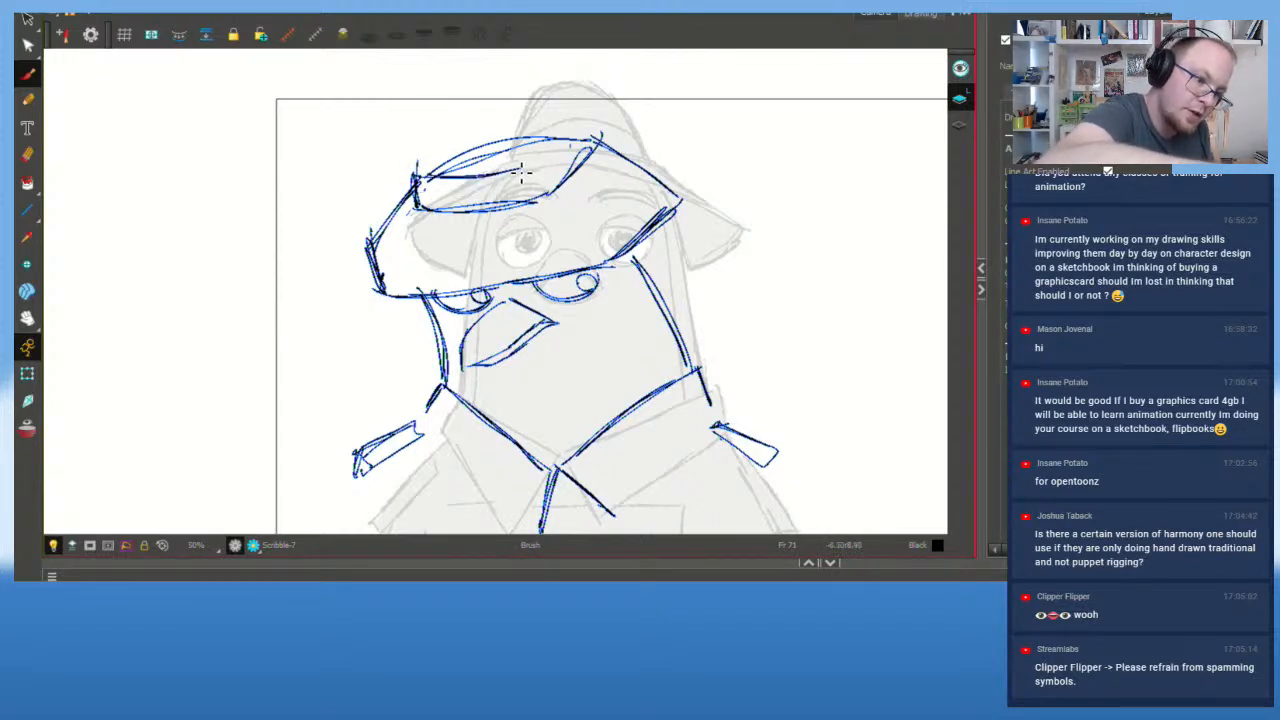
pyautogui.hotkey('alt', 's')
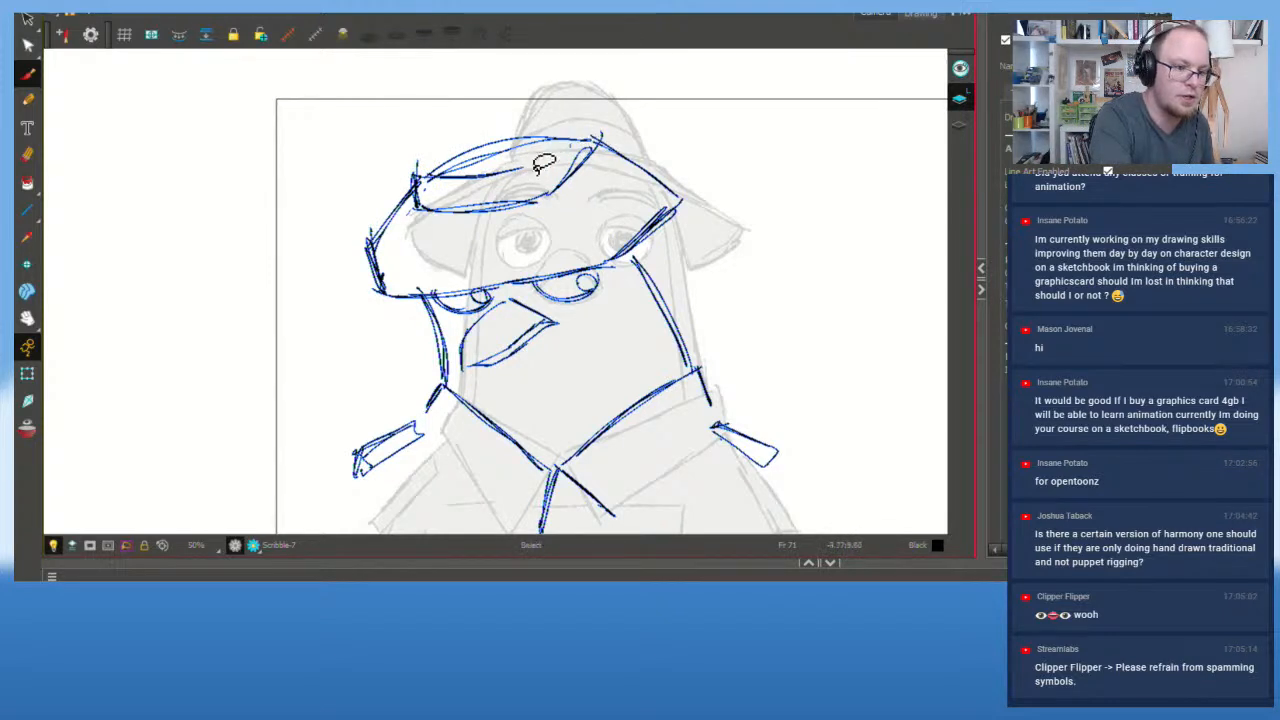
pyautogui.moveTo(587, 137); pyautogui.dragTo(587, 152)
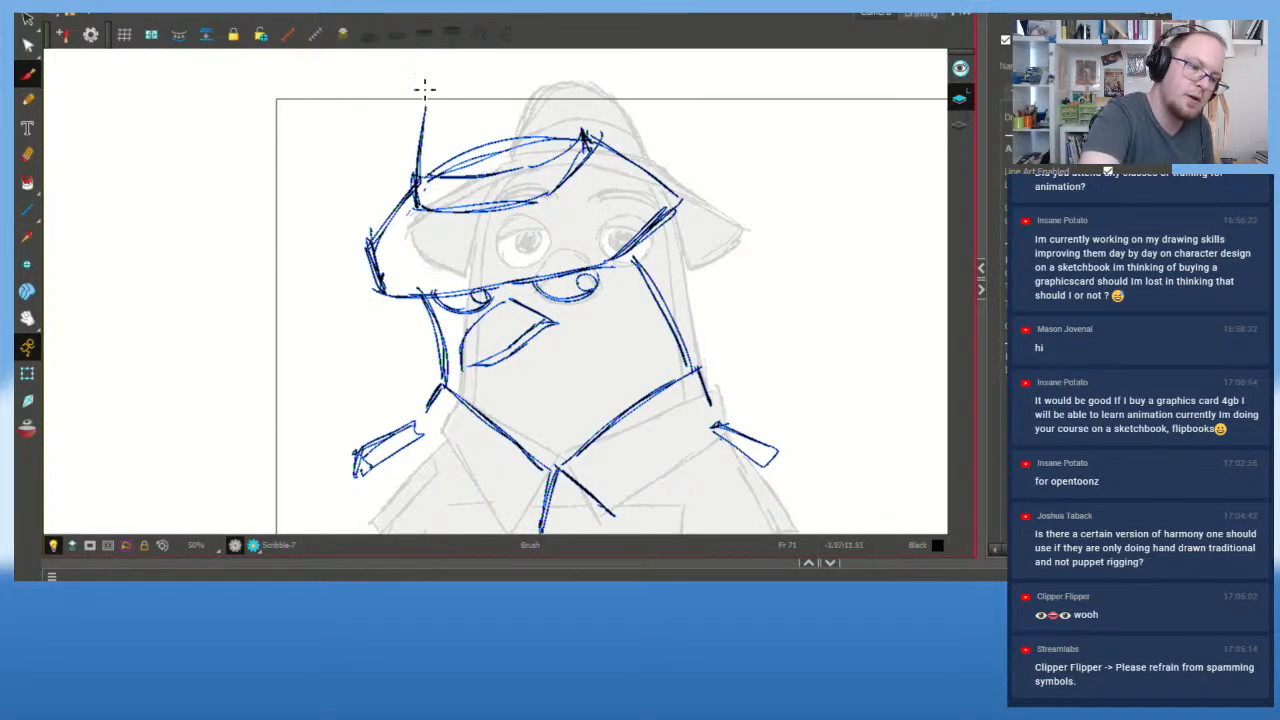
# Step: Draw the tall crown's left, top and right sides and a crease line down the hat
pyautogui.moveTo(415, 199)
pyautogui.mouseDown()
pyautogui.moveTo(424, 121)
pyautogui.moveTo(484, 66)
pyautogui.mouseUp()
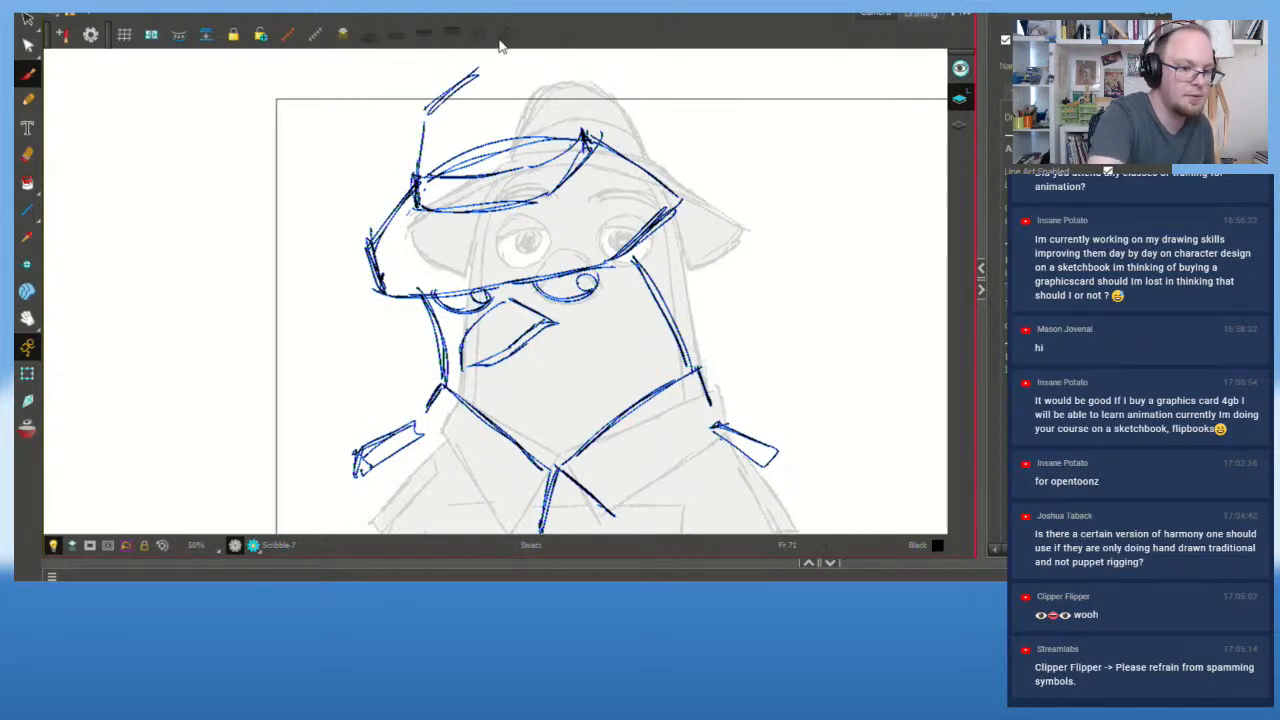
pyautogui.hotkey('ctrl', 'z')
pyautogui.moveTo(430, 106)
pyautogui.mouseDown()
pyautogui.moveTo(549, 92)
pyautogui.moveTo(584, 134)
pyautogui.mouseUp()
pyautogui.hotkey('ctrl', 'z')
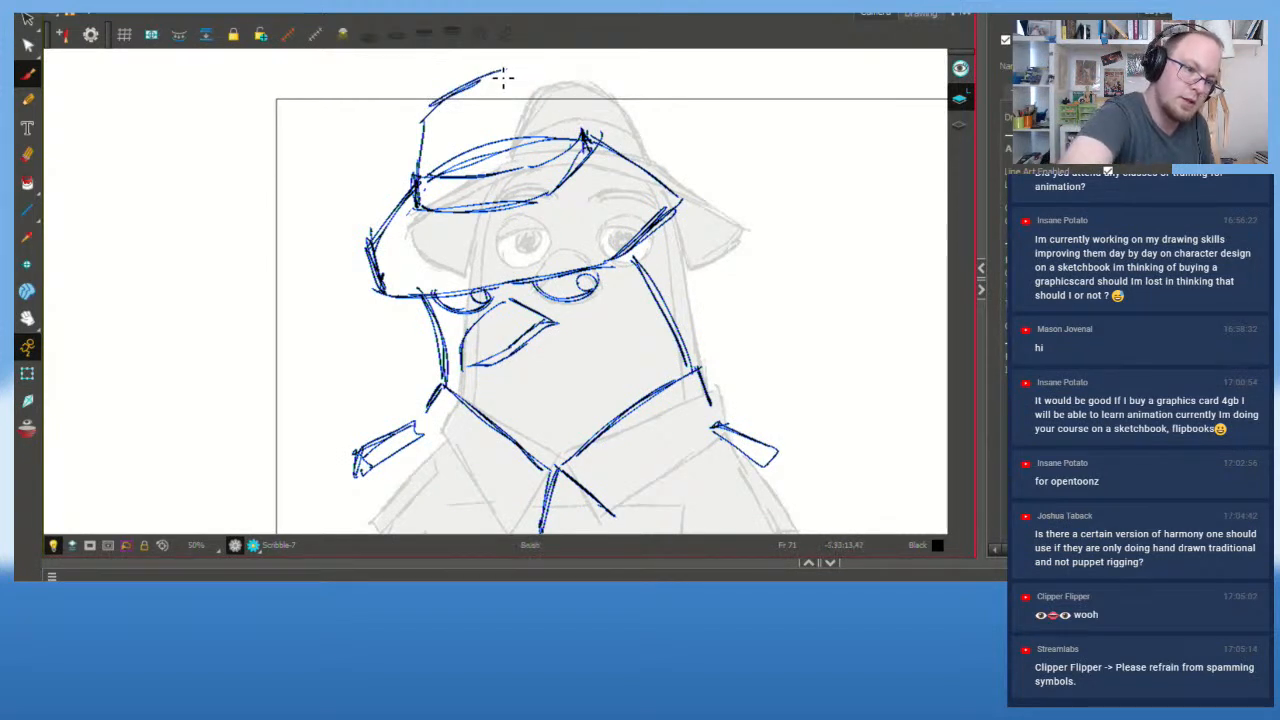
pyautogui.moveTo(537, 73); pyautogui.dragTo(578, 130)
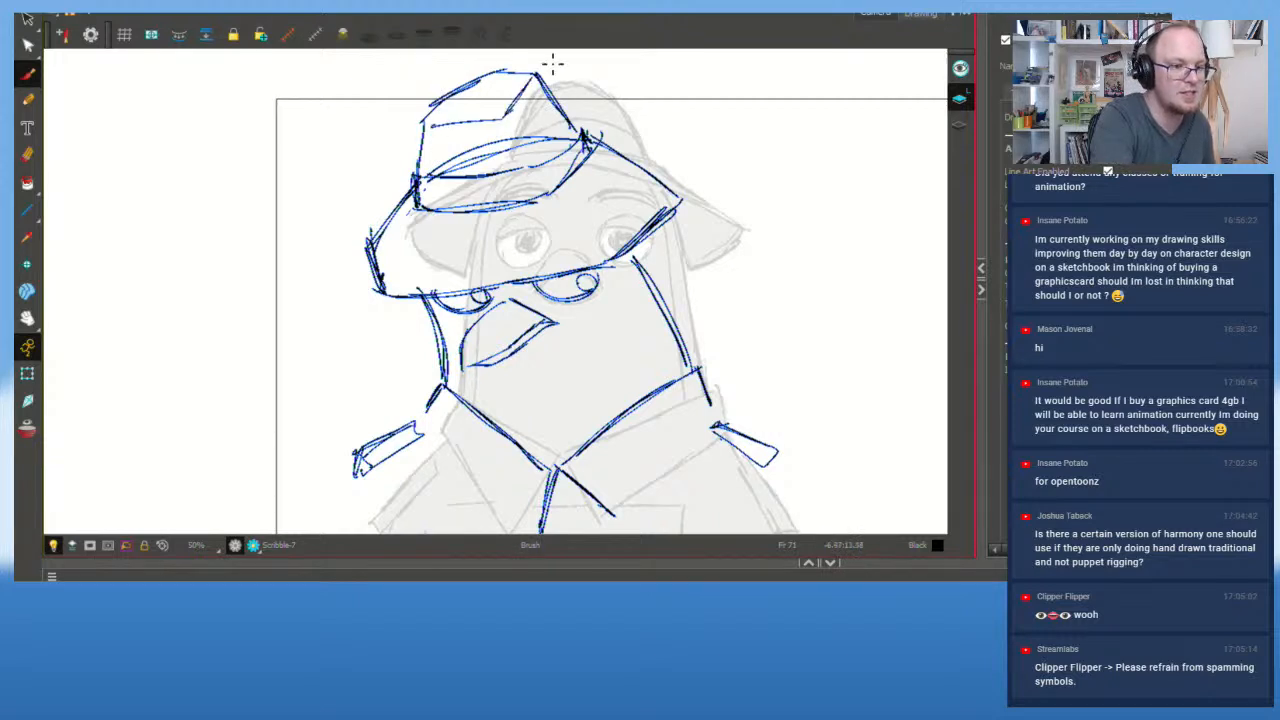
pyautogui.moveTo(512, 121)
pyautogui.mouseDown()
pyautogui.moveTo(539, 182)
pyautogui.moveTo(613, 231)
pyautogui.mouseUp()
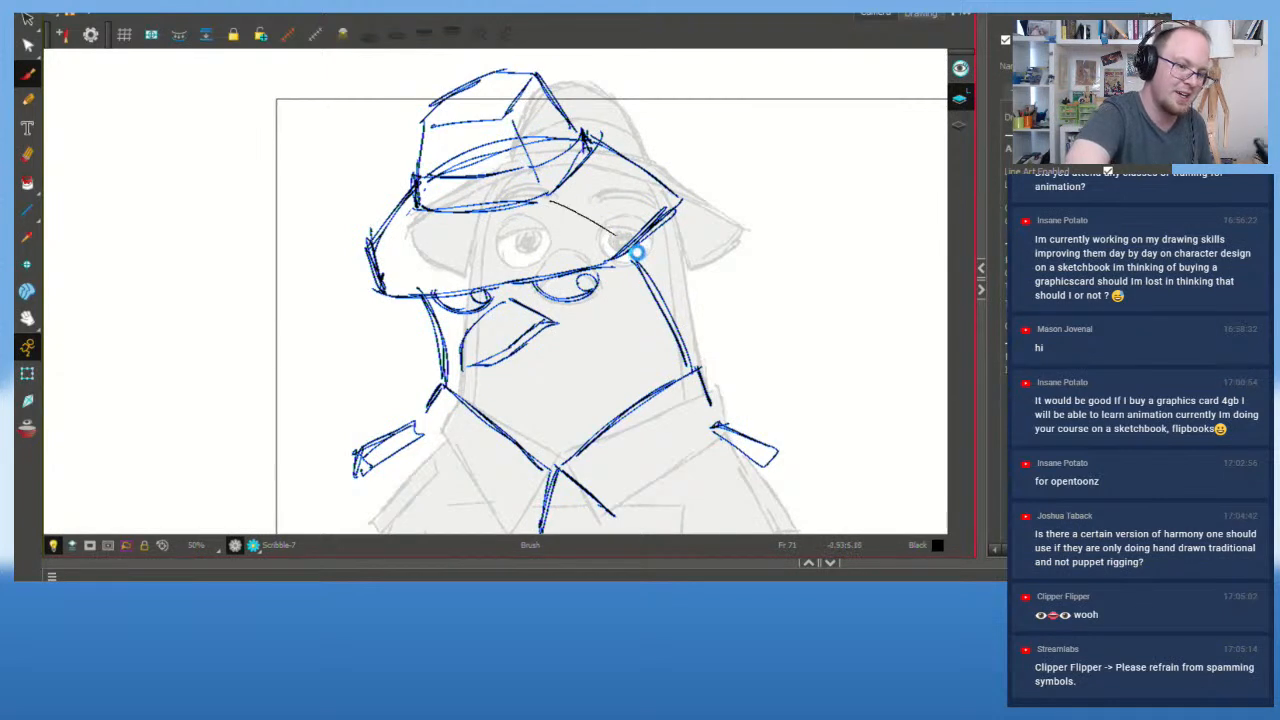
pyautogui.hotkey('alt', 's')
pyautogui.scroll(-1, 578, 210)
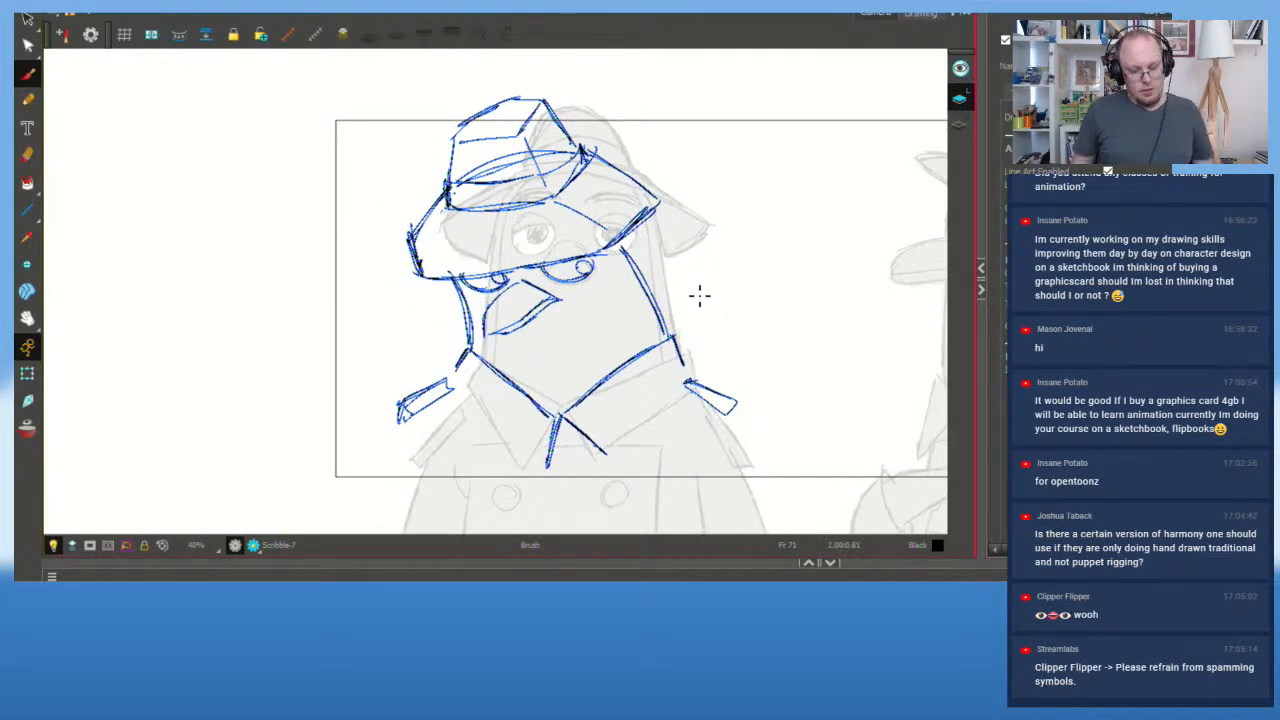
# Step: Flip between the previous drawing and the tilted pose to compare them
pyautogui.press('f')
pyautogui.press('g')
pyautogui.press('f')
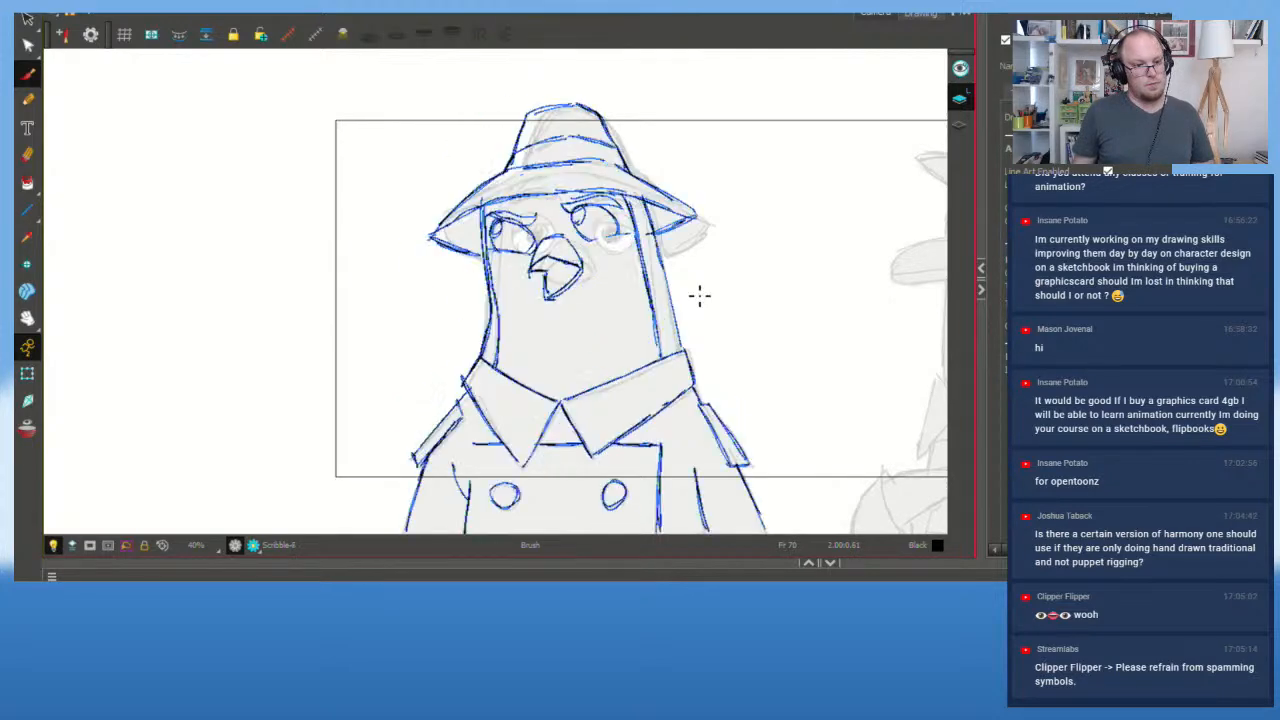
pyautogui.press('g')
pyautogui.press('f')
pyautogui.press('g')
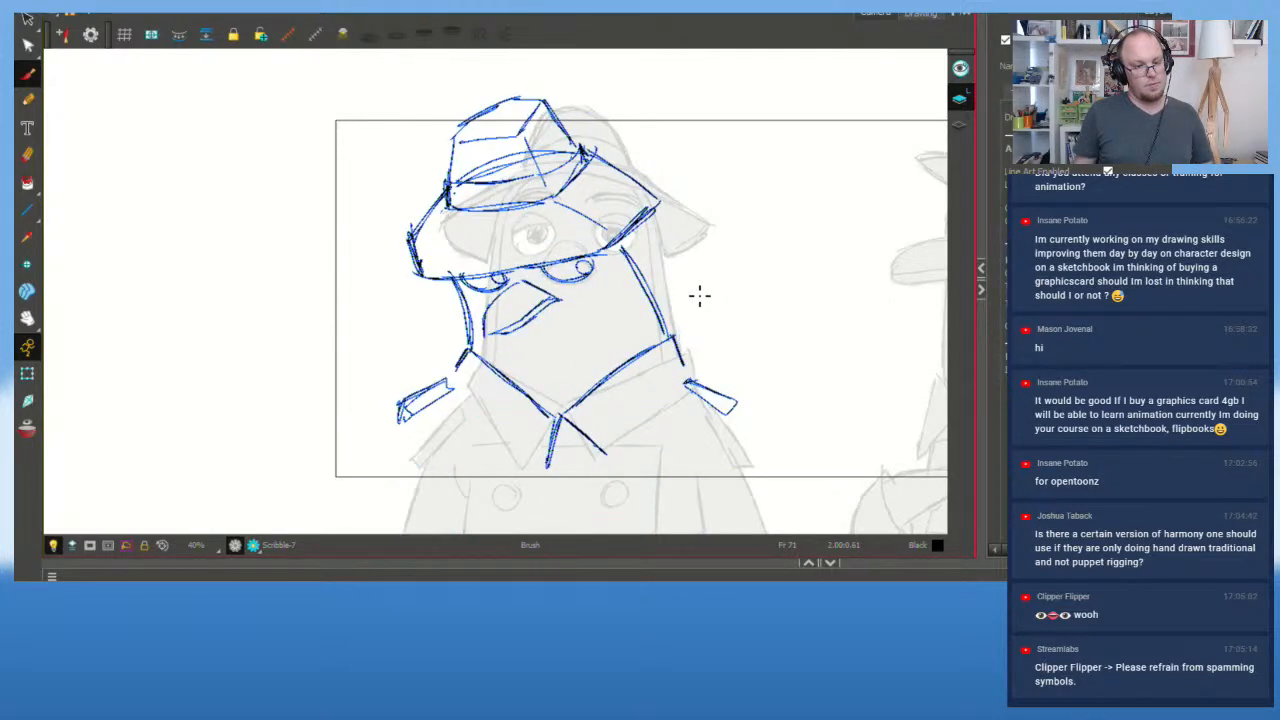
# Step: Replace the left and right face-side strokes with bolder redrawn lines
pyautogui.keyDown('ctrl'); pyautogui.click(465, 303); pyautogui.keyUp('ctrl')
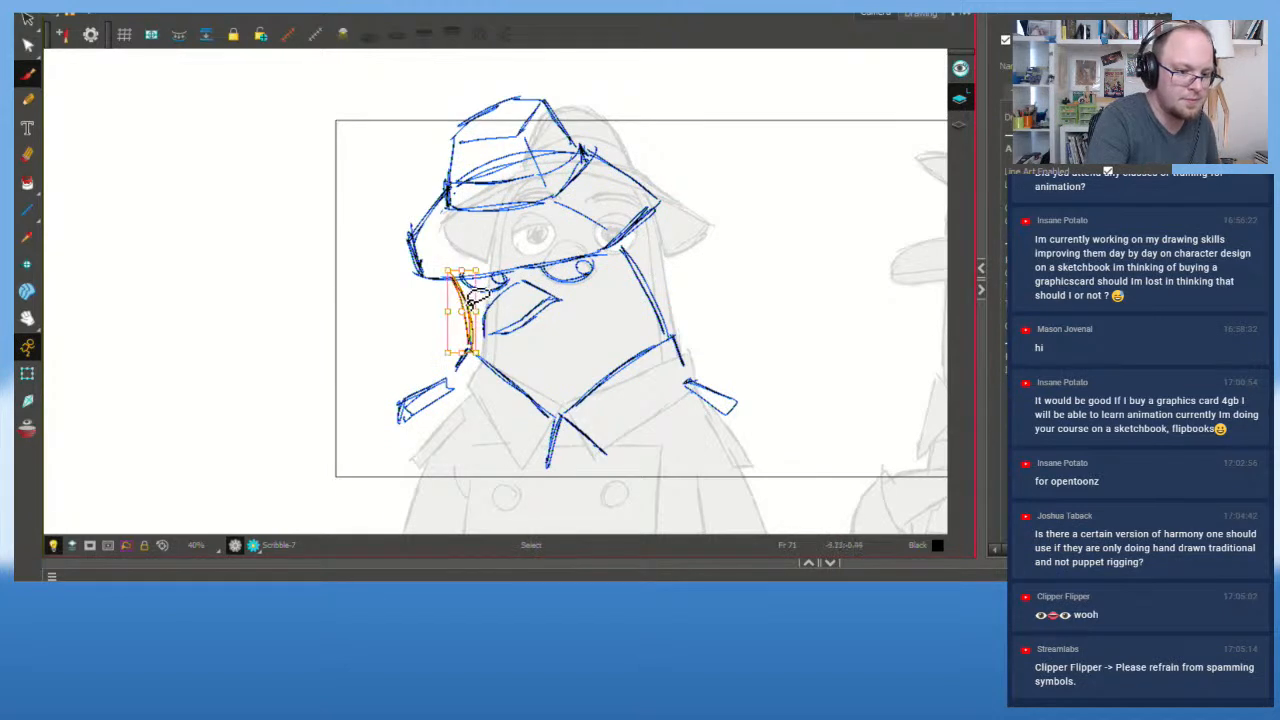
pyautogui.press('Delete')
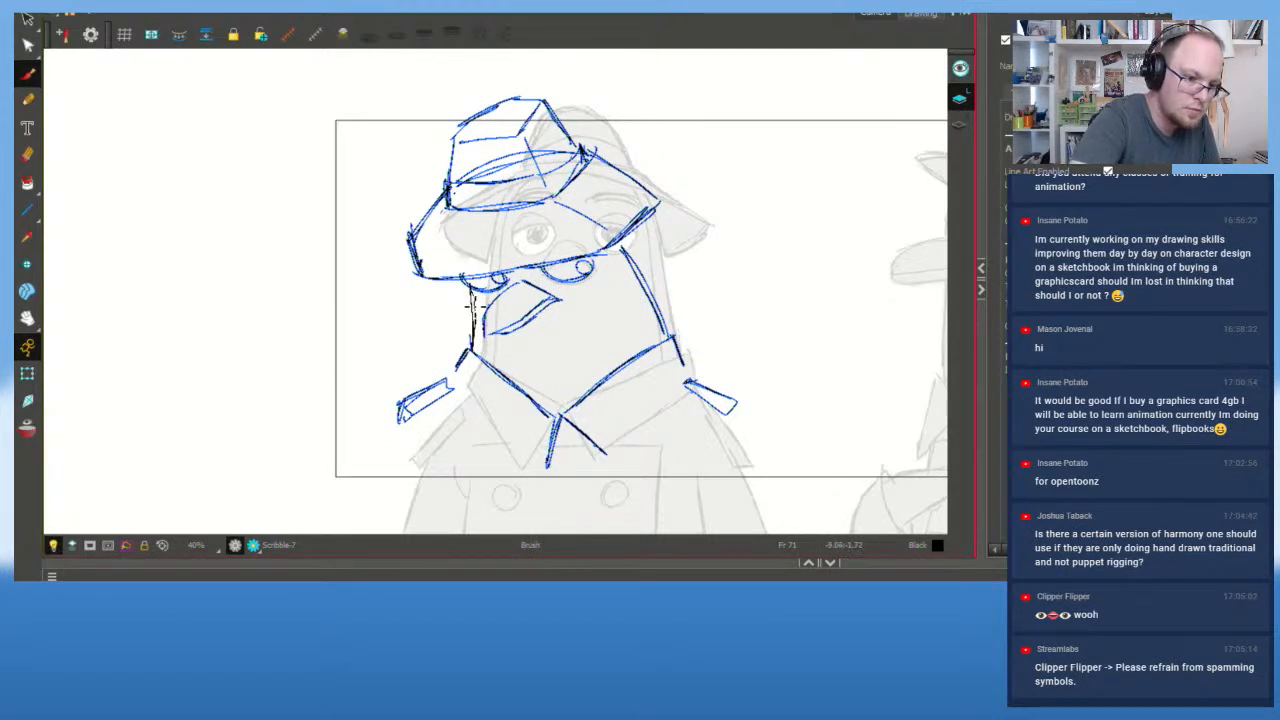
pyautogui.moveTo(472, 346); pyautogui.dragTo(465, 284)
pyautogui.keyDown('ctrl'); pyautogui.click(667, 325); pyautogui.keyUp('ctrl')
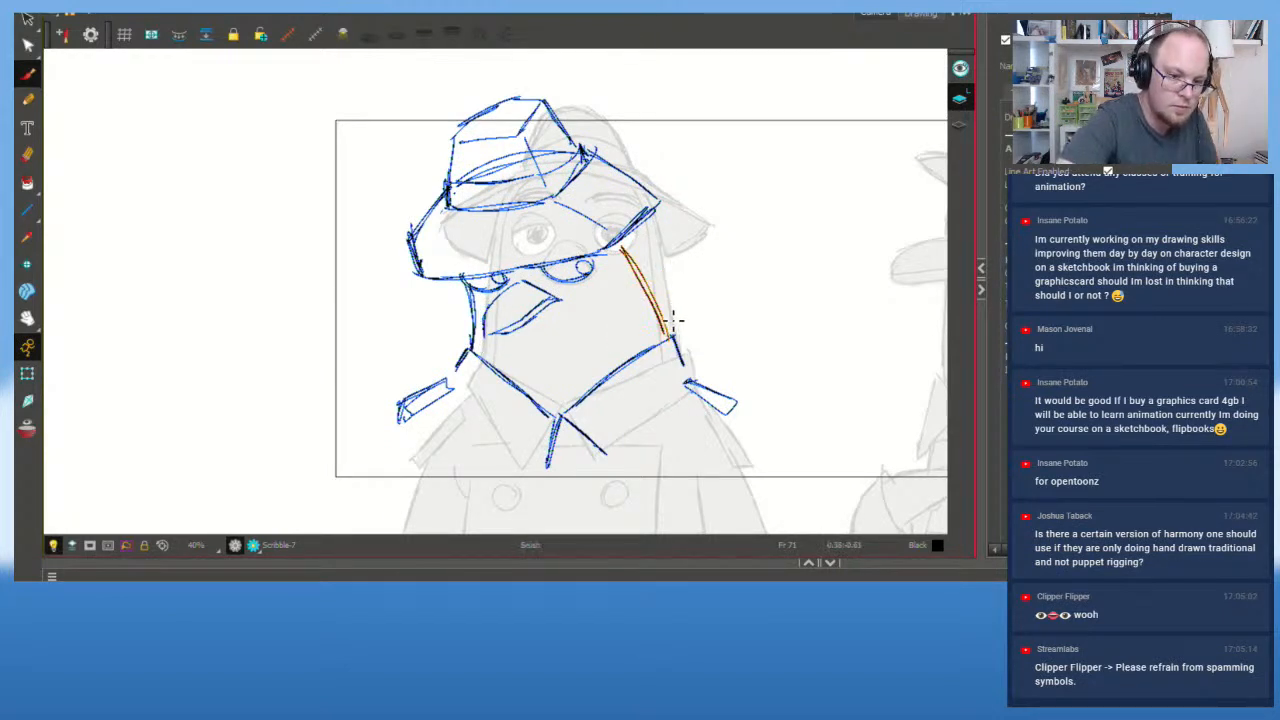
pyautogui.press('Delete')
pyautogui.moveTo(645, 253); pyautogui.dragTo(657, 283)
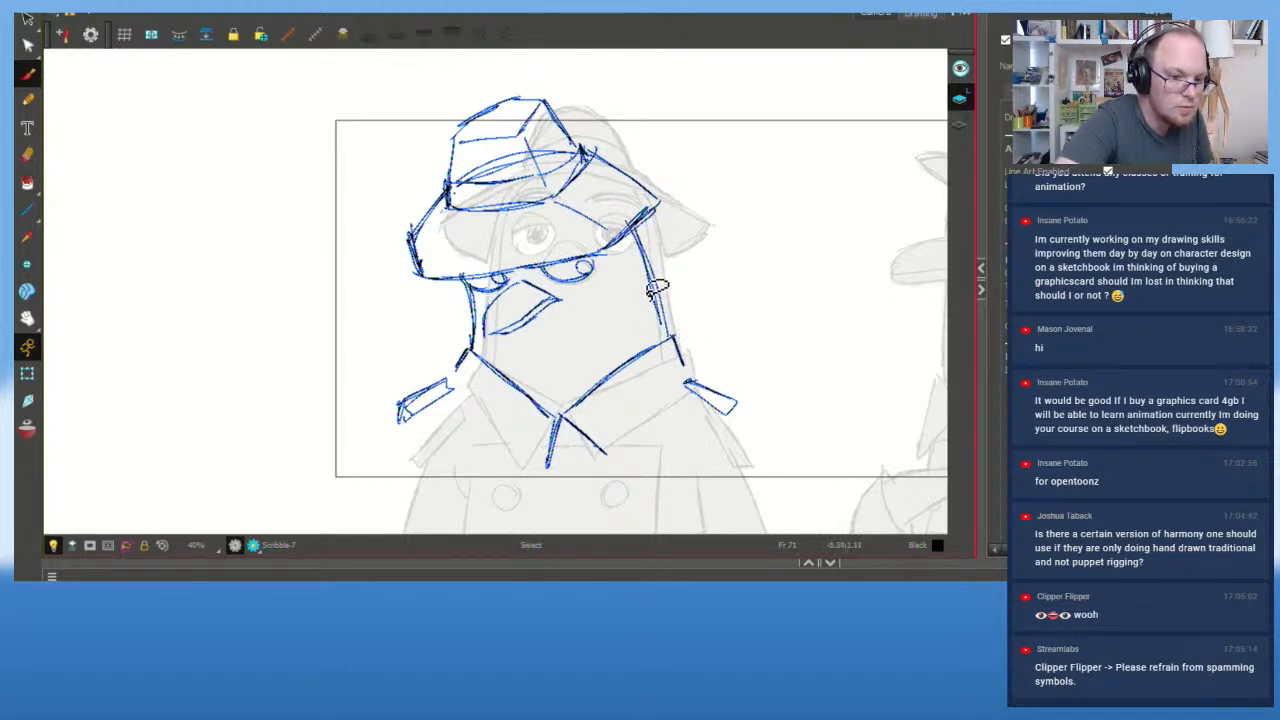
pyautogui.hotkey('ctrl', 'z')
pyautogui.moveTo(670, 332); pyautogui.dragTo(633, 236)
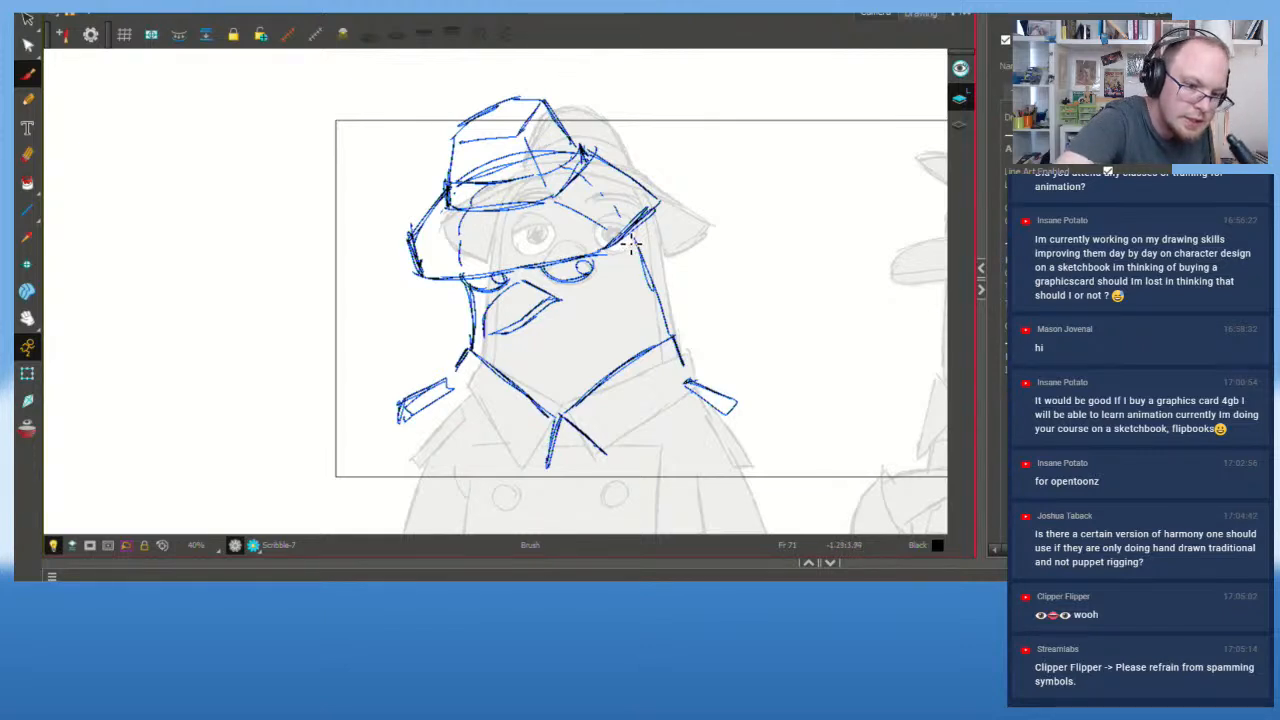
pyautogui.moveTo(638, 347); pyautogui.dragTo(606, 246)
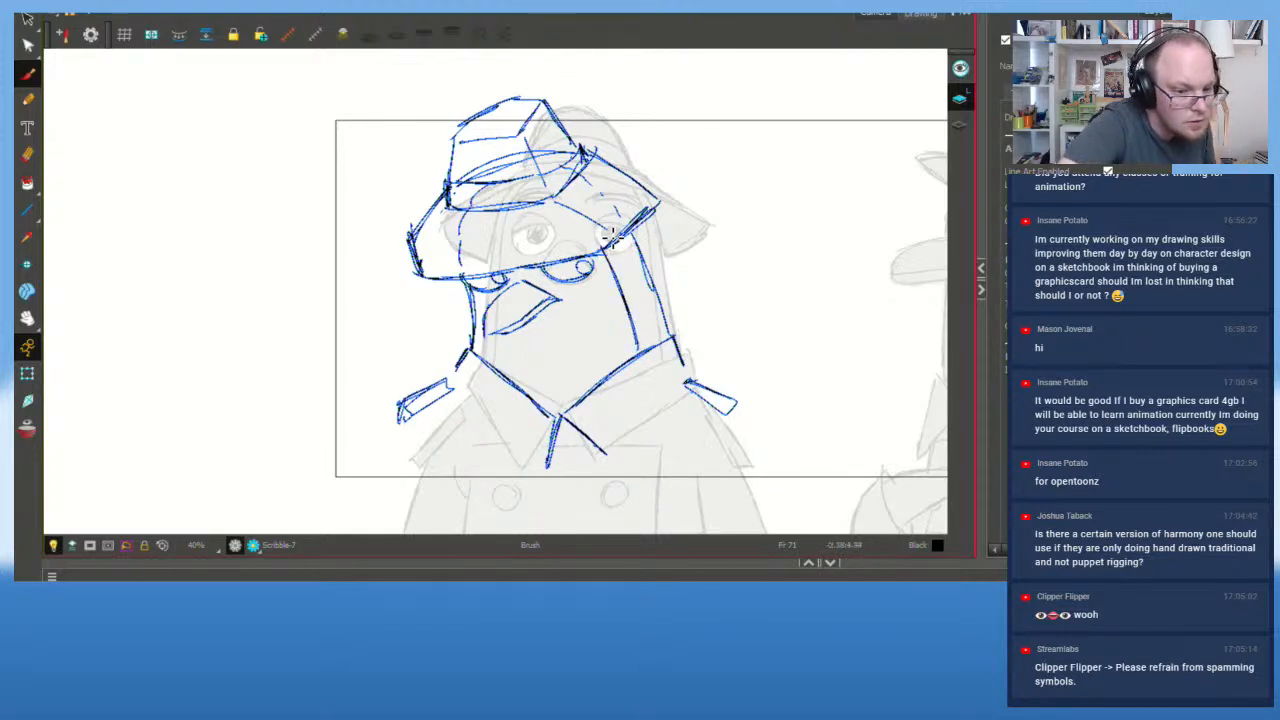
pyautogui.hotkey('ctrl', 'z')
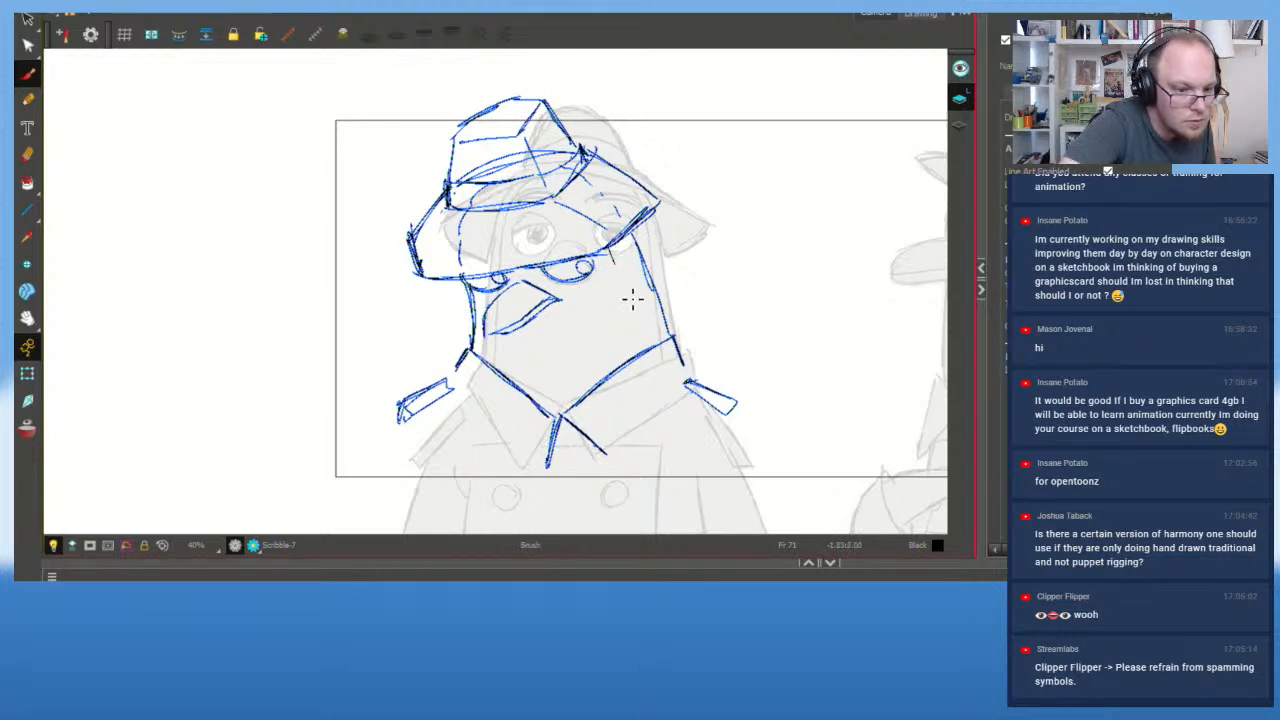
pyautogui.moveTo(615, 265); pyautogui.dragTo(641, 345)
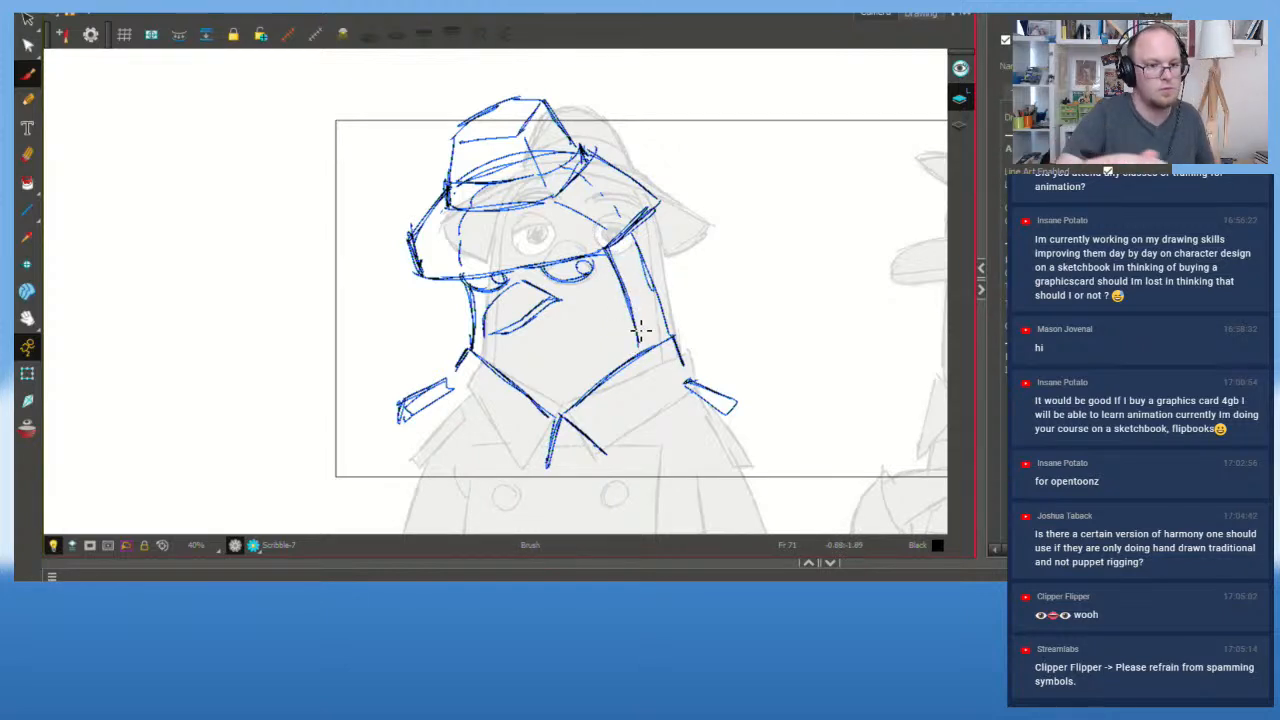
# Step: Draw a curve from the hat brim down toward the right cheek, then review the sketch
pyautogui.hotkey('ctrl', 'z')
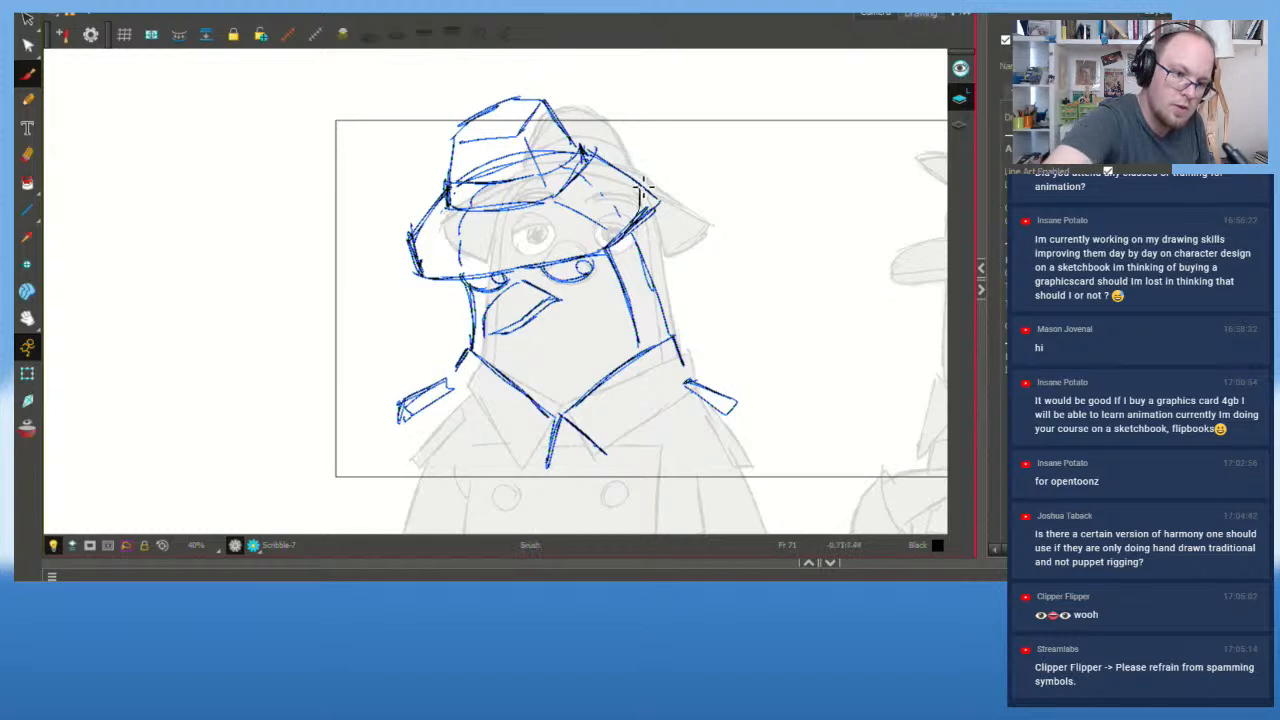
pyautogui.moveTo(631, 163); pyautogui.dragTo(659, 189)
pyautogui.hotkey('ctrl', 'z')
pyautogui.hotkey('ctrl', 'z')
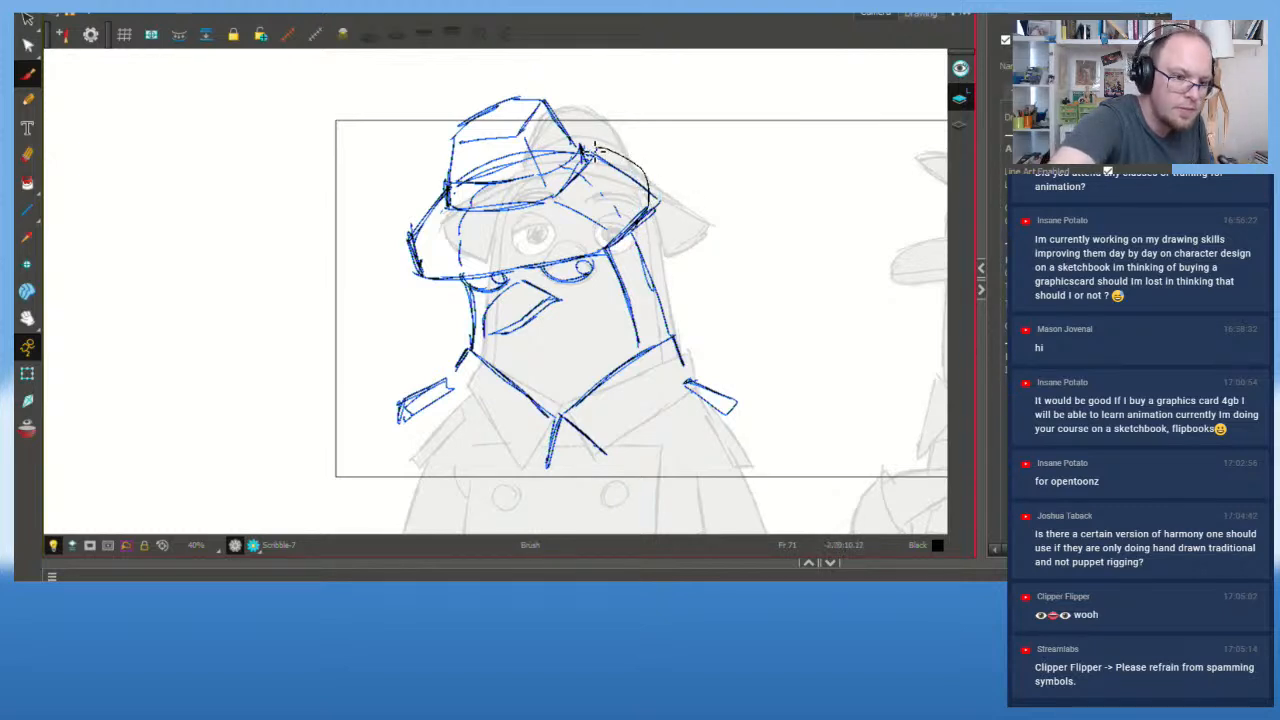
pyautogui.moveTo(595, 148)
pyautogui.mouseDown()
pyautogui.moveTo(652, 177)
pyautogui.moveTo(658, 205)
pyautogui.mouseUp()
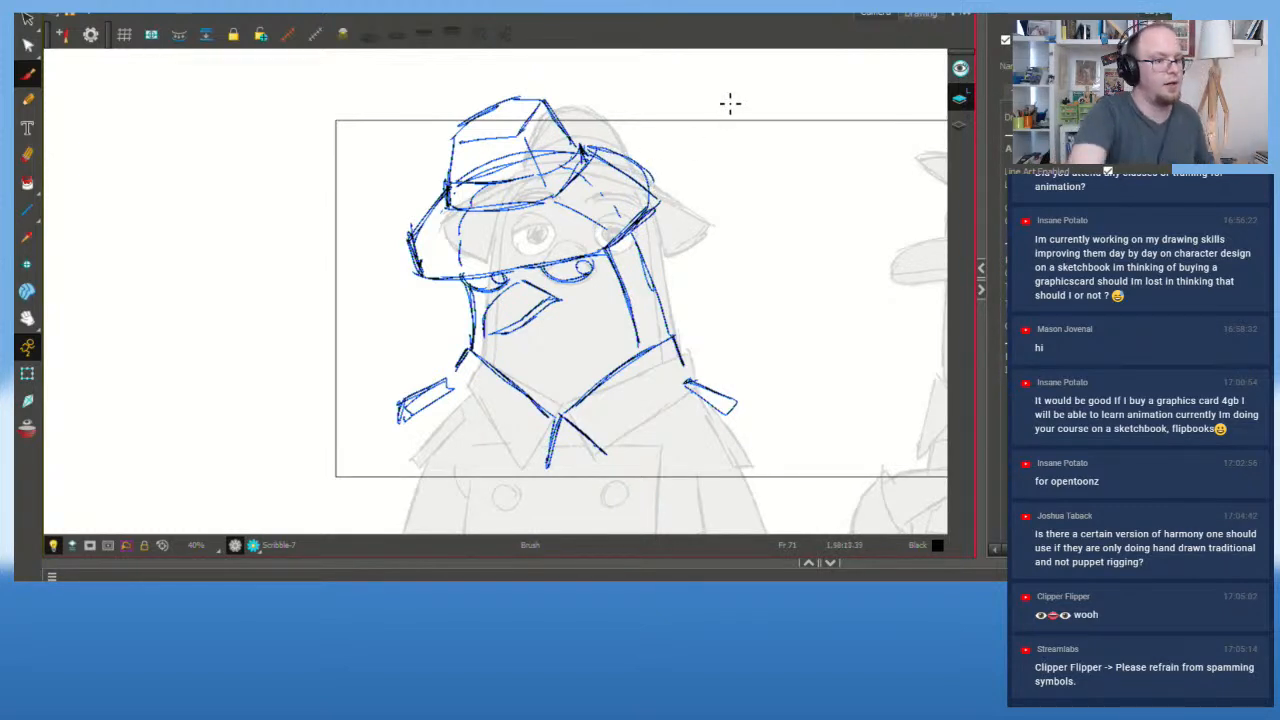
pyautogui.press('2')
pyautogui.press('1')
pyautogui.press('1')
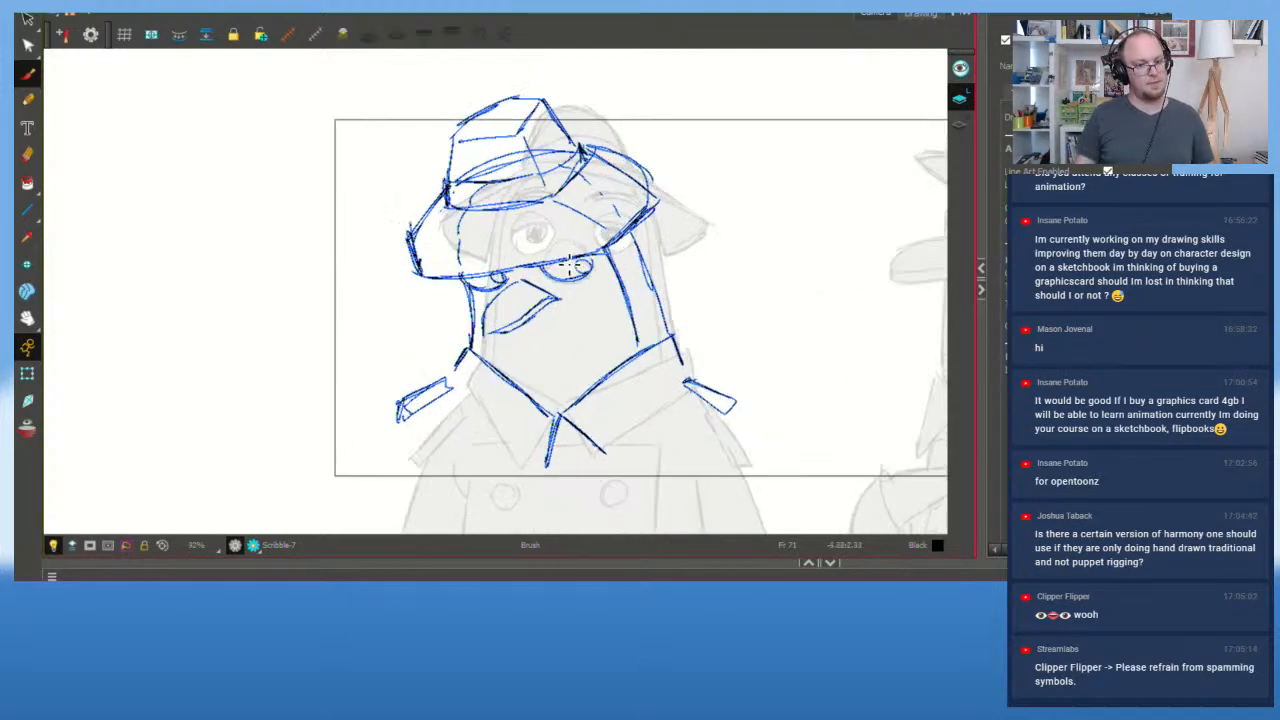
pyautogui.press('2')
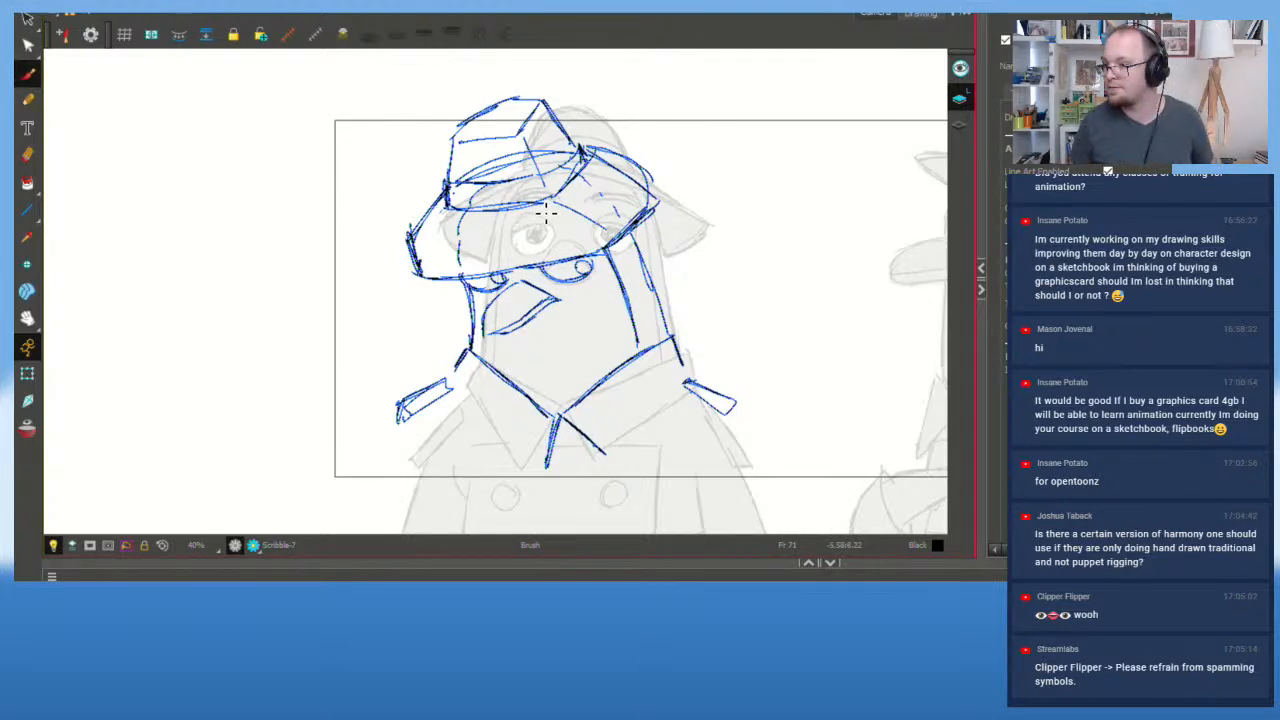
pyautogui.scroll(2, 555, 272)
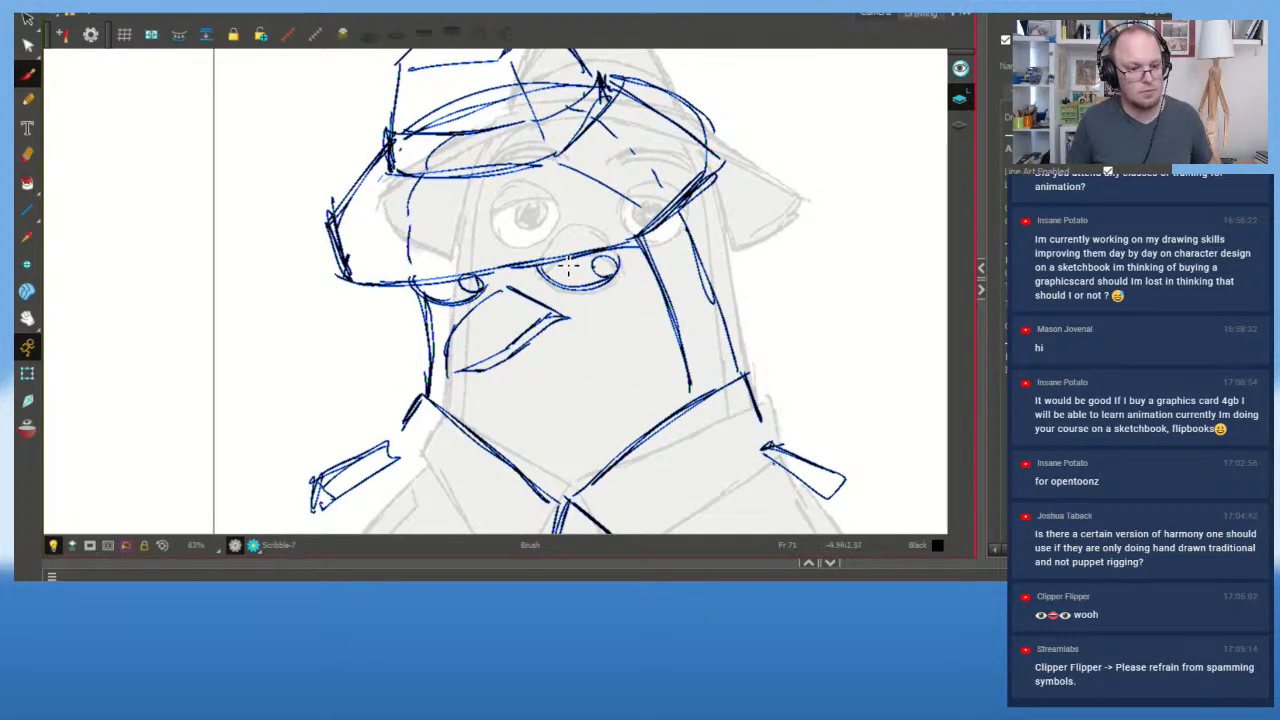
# Step: Delete the old hat-left strokes and sketch a new left side and underside line
pyautogui.moveTo(637, 328); pyautogui.dragTo(595, 355)
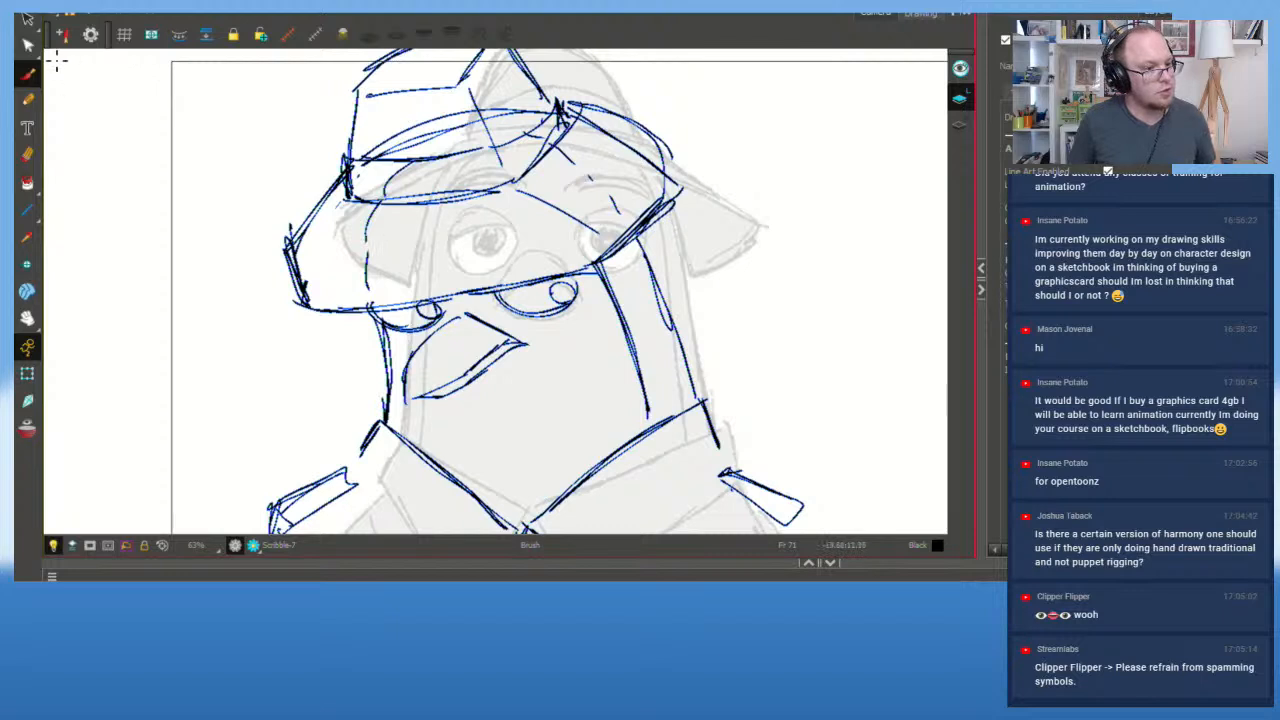
pyautogui.moveTo(317, 187)
pyautogui.mouseDown()
pyautogui.moveTo(306, 163)
pyautogui.moveTo(315, 185)
pyautogui.mouseUp()
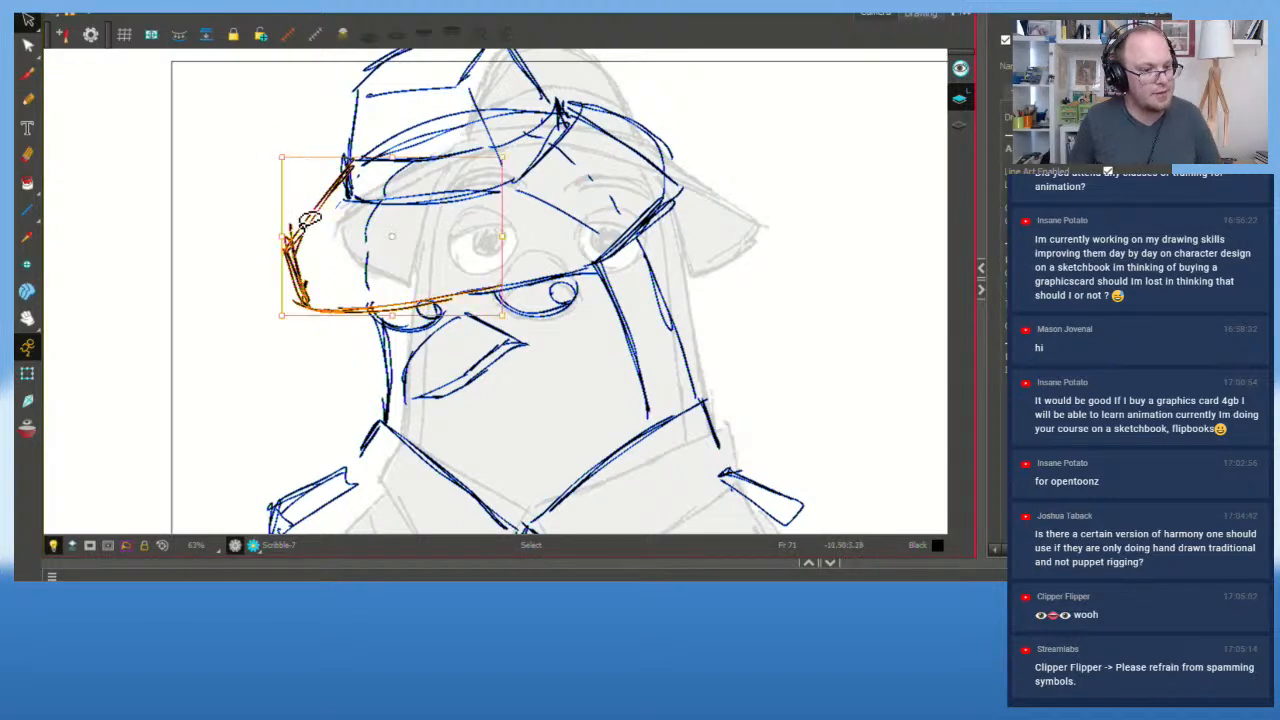
pyautogui.press('Delete')
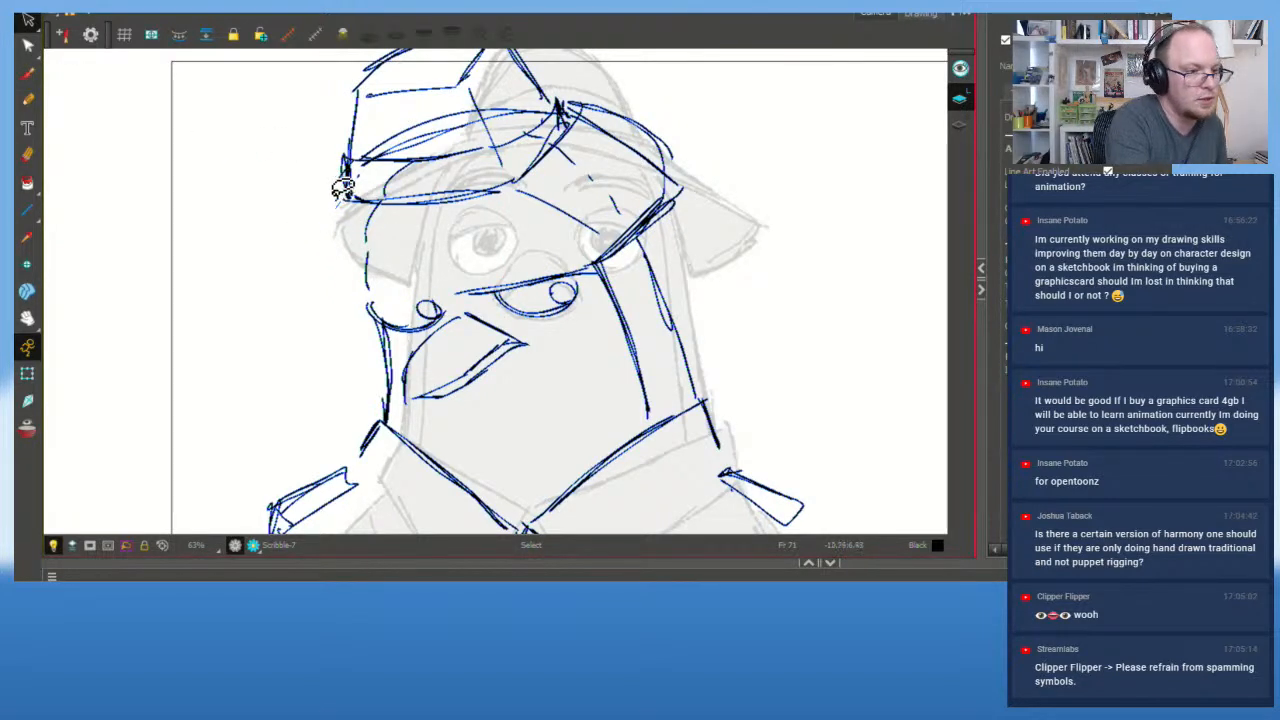
pyautogui.click(28, 73)
pyautogui.moveTo(352, 180)
pyautogui.mouseDown()
pyautogui.moveTo(309, 291)
pyautogui.moveTo(299, 253)
pyautogui.moveTo(287, 305)
pyautogui.moveTo(283, 292)
pyautogui.moveTo(301, 336)
pyautogui.moveTo(286, 319)
pyautogui.moveTo(313, 342)
pyautogui.moveTo(295, 320)
pyautogui.moveTo(356, 314)
pyautogui.moveTo(351, 337)
pyautogui.moveTo(508, 289)
pyautogui.mouseUp()
pyautogui.moveTo(330, 330)
pyautogui.mouseDown()
pyautogui.moveTo(595, 263)
pyautogui.moveTo(655, 262)
pyautogui.mouseUp()
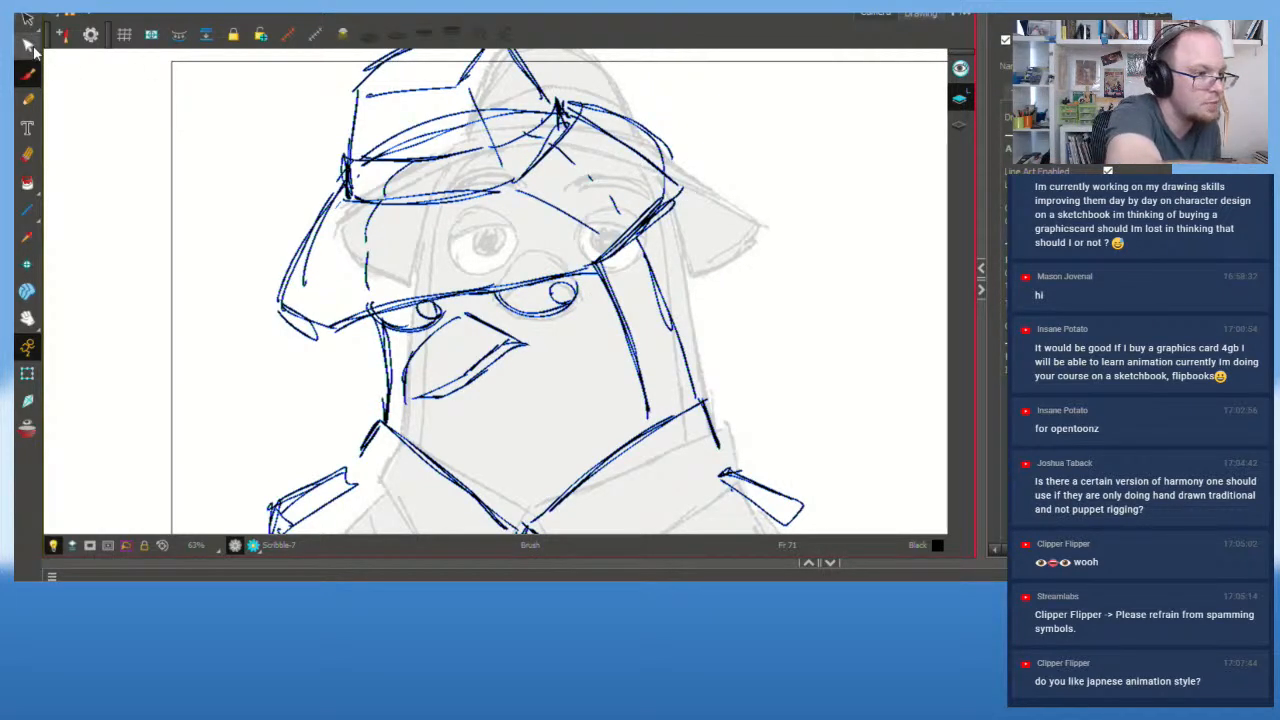
# Step: Re-sketch the brim's right edge, retrying until the lower-right corner and upper edge sit right
pyautogui.moveTo(588, 267)
pyautogui.mouseDown()
pyautogui.moveTo(686, 227)
pyautogui.moveTo(652, 158)
pyautogui.mouseUp()
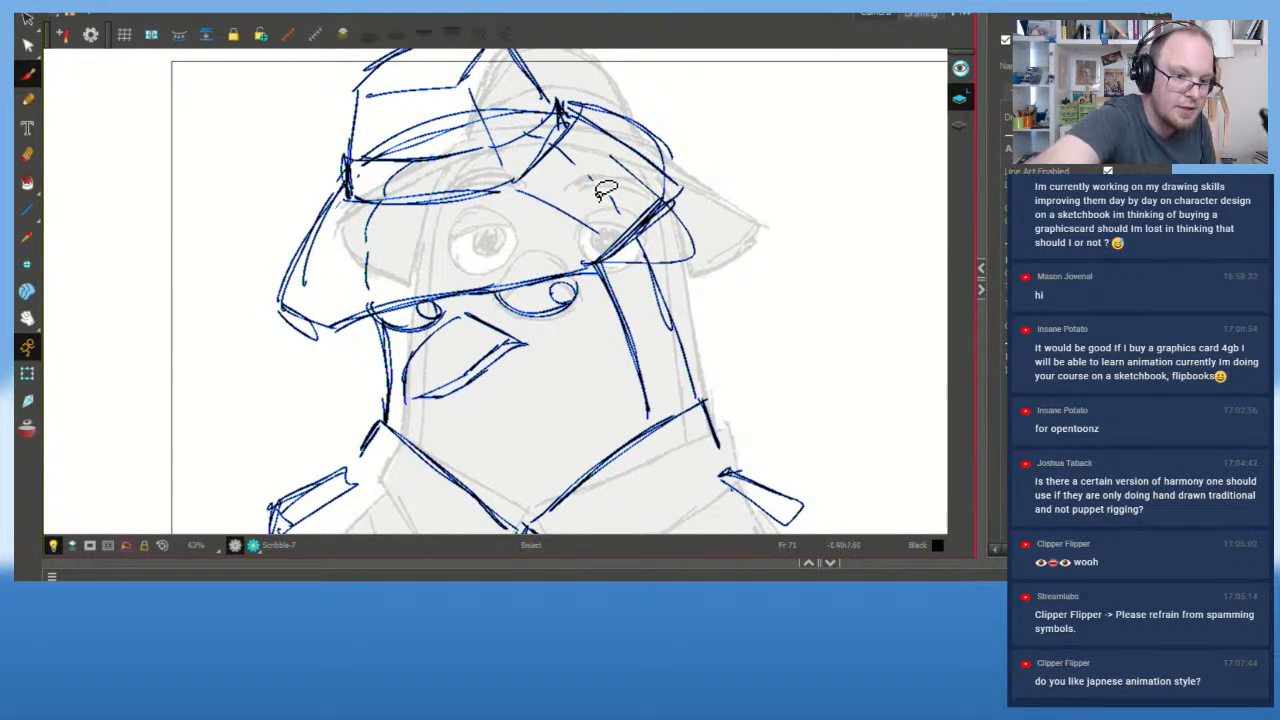
pyautogui.hotkey('ctrl', 'z')
pyautogui.moveTo(578, 267)
pyautogui.mouseDown()
pyautogui.moveTo(662, 157)
pyautogui.moveTo(702, 238)
pyautogui.moveTo(612, 125)
pyautogui.moveTo(650, 276)
pyautogui.moveTo(692, 247)
pyautogui.mouseUp()
pyautogui.hotkey('ctrl', 'z')
pyautogui.hotkey('ctrl', 'z')
pyautogui.moveTo(516, 284); pyautogui.dragTo(642, 277)
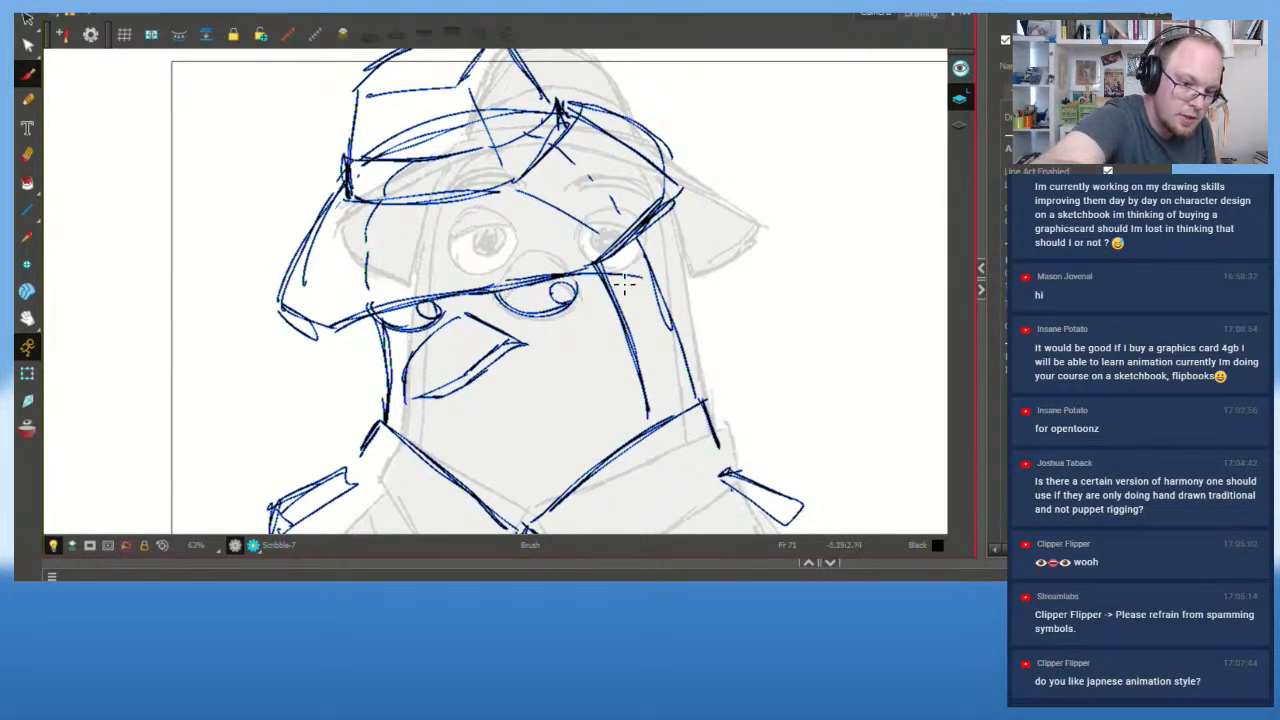
pyautogui.hotkey('ctrl', 'z')
pyautogui.moveTo(549, 278)
pyautogui.mouseDown()
pyautogui.moveTo(652, 282)
pyautogui.moveTo(665, 263)
pyautogui.moveTo(635, 243)
pyautogui.moveTo(647, 278)
pyautogui.moveTo(678, 220)
pyautogui.moveTo(665, 170)
pyautogui.moveTo(677, 188)
pyautogui.moveTo(626, 130)
pyautogui.mouseUp()
pyautogui.hotkey('ctrl', 'z')
pyautogui.hotkey('ctrl', 'z')
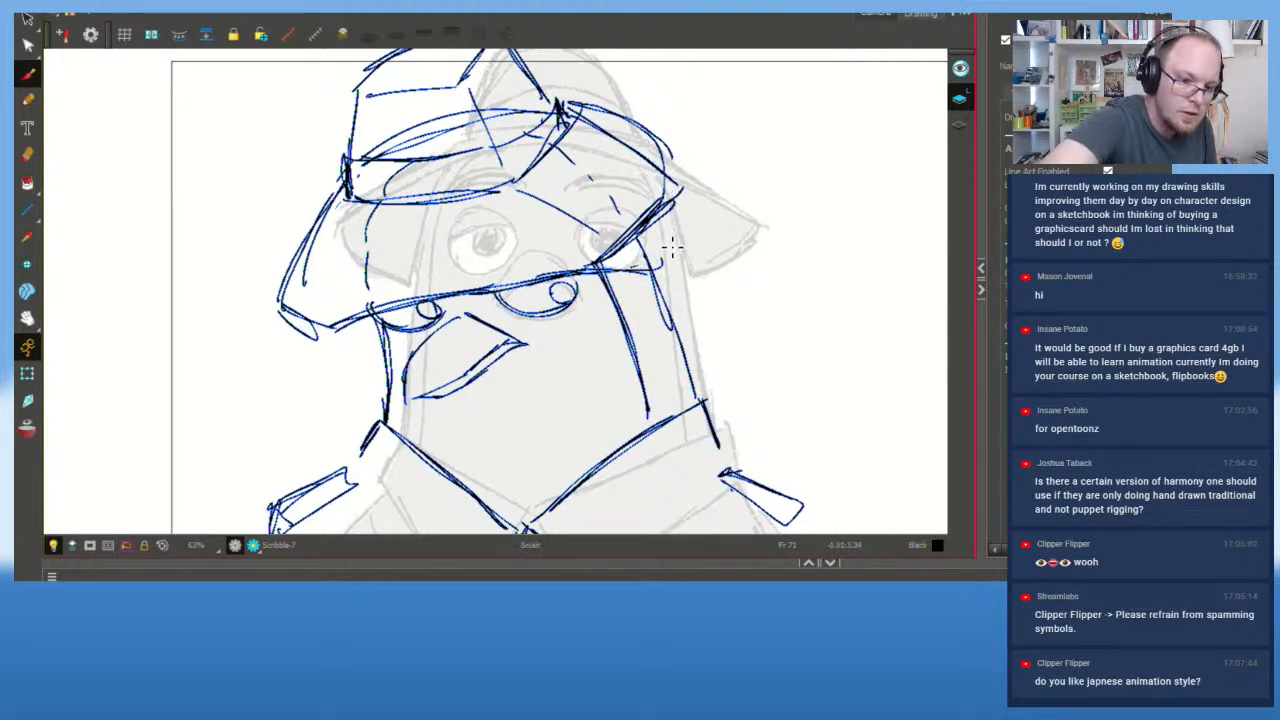
pyautogui.moveTo(692, 220); pyautogui.dragTo(636, 266)
pyautogui.moveTo(640, 263)
pyautogui.mouseDown()
pyautogui.moveTo(686, 208)
pyautogui.moveTo(660, 172)
pyautogui.mouseUp()
pyautogui.moveTo(586, 110); pyautogui.dragTo(678, 190)
pyautogui.moveTo(574, 102); pyautogui.dragTo(684, 194)
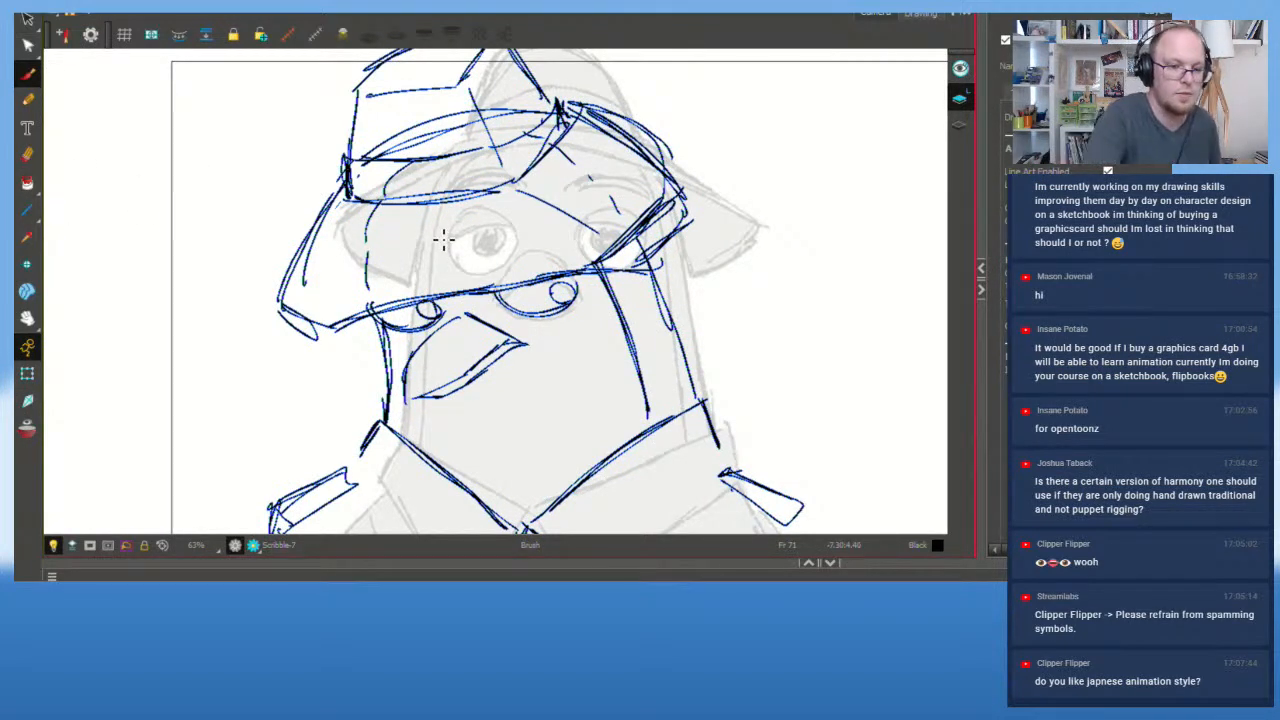
# Step: Erase the stray brow line above the right eye and the cap's outer right line
pyautogui.moveTo(640, 218)
pyautogui.mouseDown()
pyautogui.moveTo(614, 258)
pyautogui.moveTo(619, 245)
pyautogui.moveTo(594, 260)
pyautogui.moveTo(652, 238)
pyautogui.moveTo(639, 243)
pyautogui.moveTo(668, 198)
pyautogui.mouseUp()
pyautogui.hotkey('ctrl', 'z')
pyautogui.moveTo(586, 175)
pyautogui.mouseDown()
pyautogui.moveTo(612, 200)
pyautogui.moveTo(541, 197)
pyautogui.moveTo(612, 238)
pyautogui.mouseUp()
pyautogui.moveTo(641, 135)
pyautogui.mouseDown()
pyautogui.moveTo(606, 102)
pyautogui.moveTo(640, 124)
pyautogui.mouseUp()
pyautogui.scroll(-2, 553, 231)
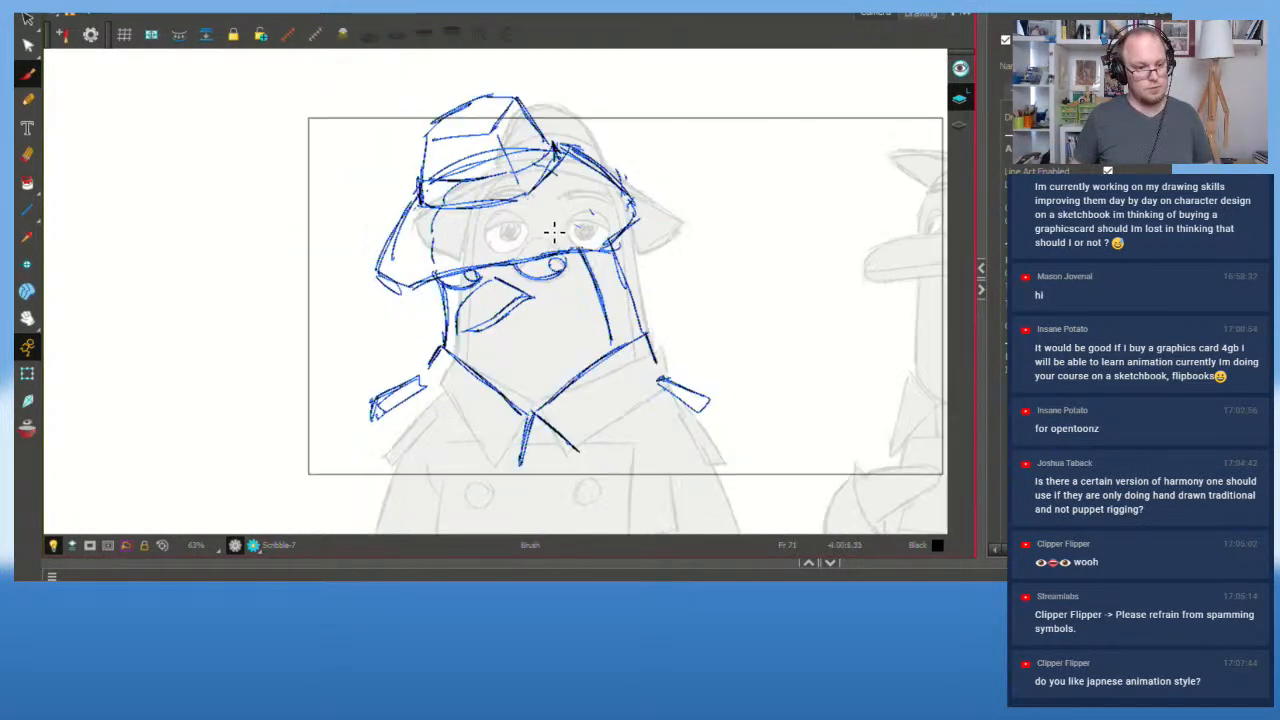
# Step: Sketch rough strokes beside the face under the brim, keeping a loop on the right side
pyautogui.moveTo(362, 324)
pyautogui.mouseDown()
pyautogui.moveTo(396, 260)
pyautogui.moveTo(408, 286)
pyautogui.moveTo(371, 321)
pyautogui.moveTo(404, 250)
pyautogui.moveTo(408, 326)
pyautogui.moveTo(410, 246)
pyautogui.mouseUp()
pyautogui.hotkey('ctrl', 'z')
pyautogui.hotkey('ctrl', 'z')
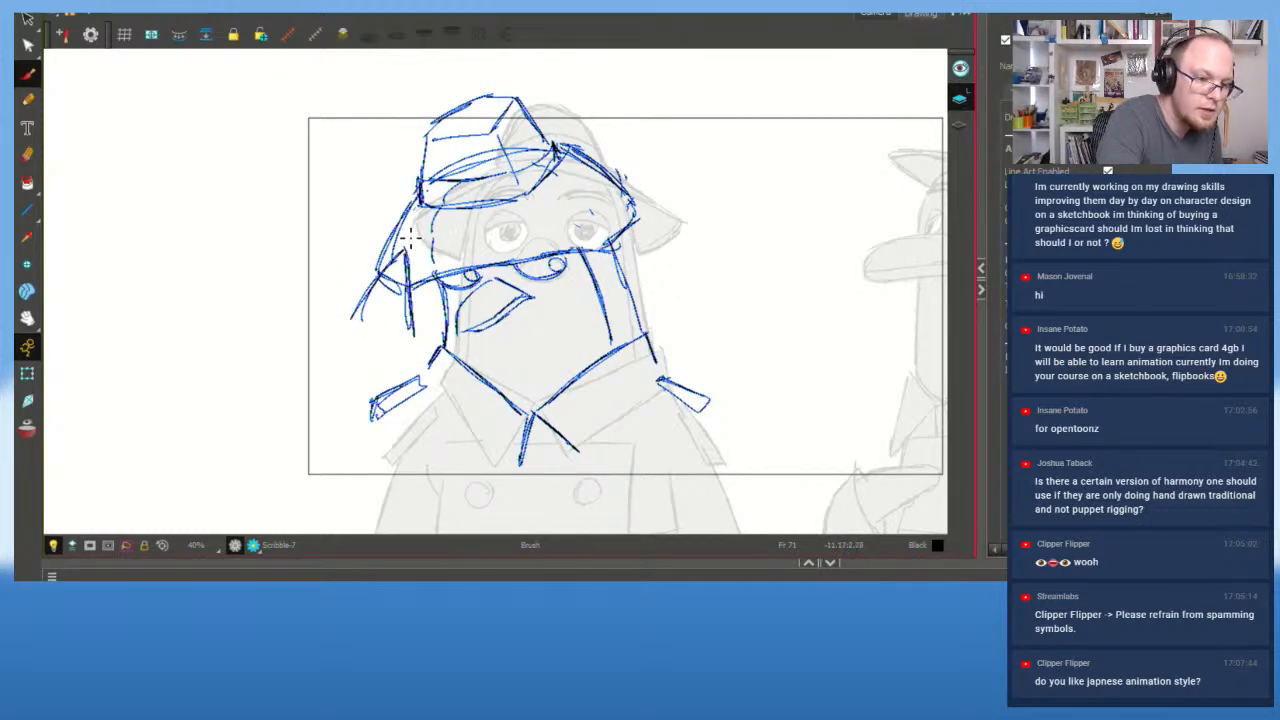
pyautogui.moveTo(624, 233)
pyautogui.mouseDown()
pyautogui.moveTo(640, 218)
pyautogui.moveTo(650, 284)
pyautogui.moveTo(608, 217)
pyautogui.moveTo(638, 228)
pyautogui.moveTo(606, 206)
pyautogui.mouseUp()
pyautogui.hotkey('ctrl', 'z')
pyautogui.hotkey('ctrl', 'z')
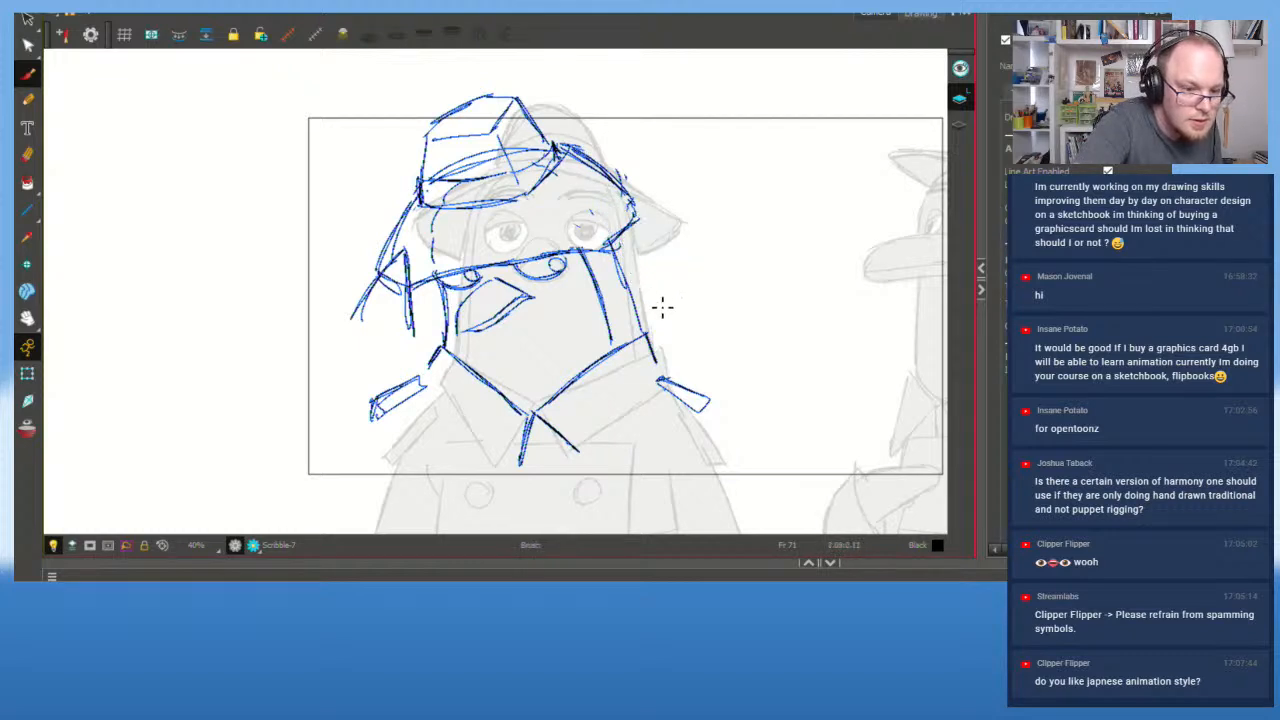
pyautogui.moveTo(656, 302)
pyautogui.mouseDown()
pyautogui.moveTo(614, 212)
pyautogui.moveTo(698, 272)
pyautogui.moveTo(606, 204)
pyautogui.moveTo(650, 297)
pyautogui.mouseUp()
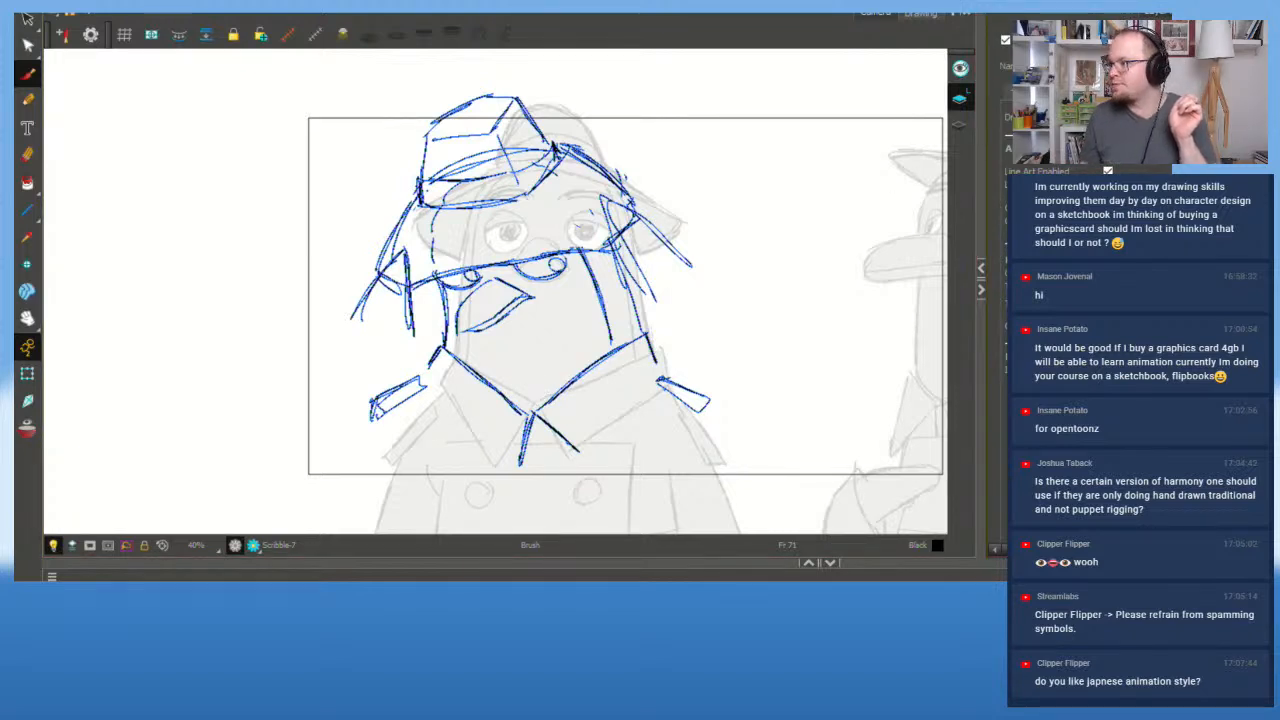
# Step: Zoom in and pan to centre the pigeon's head
pyautogui.scroll(2, 683, 272)
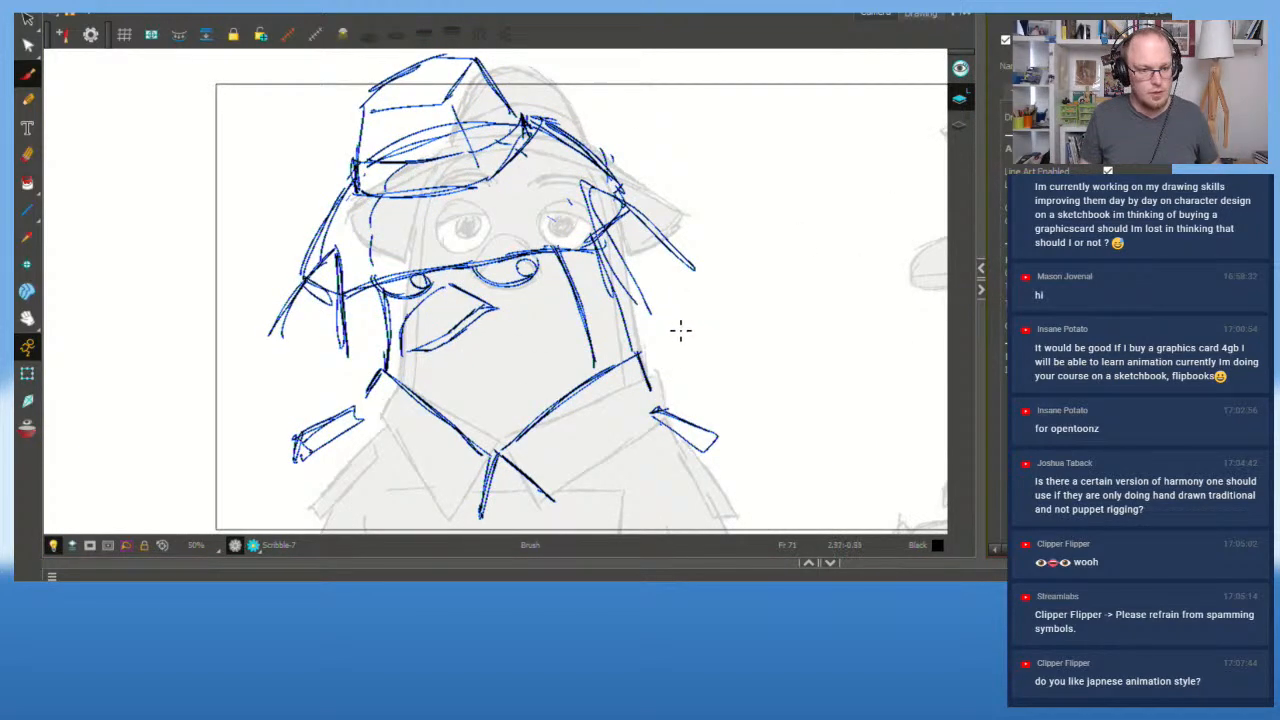
pyautogui.press('space')
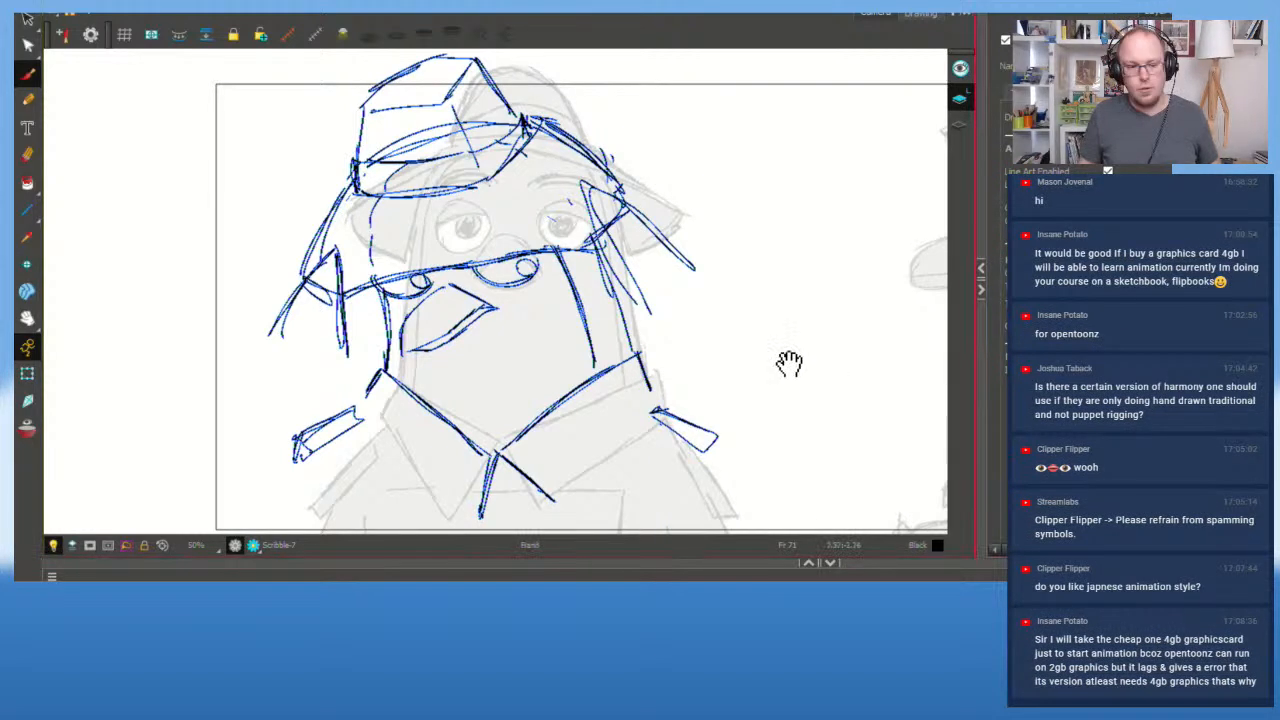
pyautogui.moveTo(789, 362); pyautogui.dragTo(758, 337)
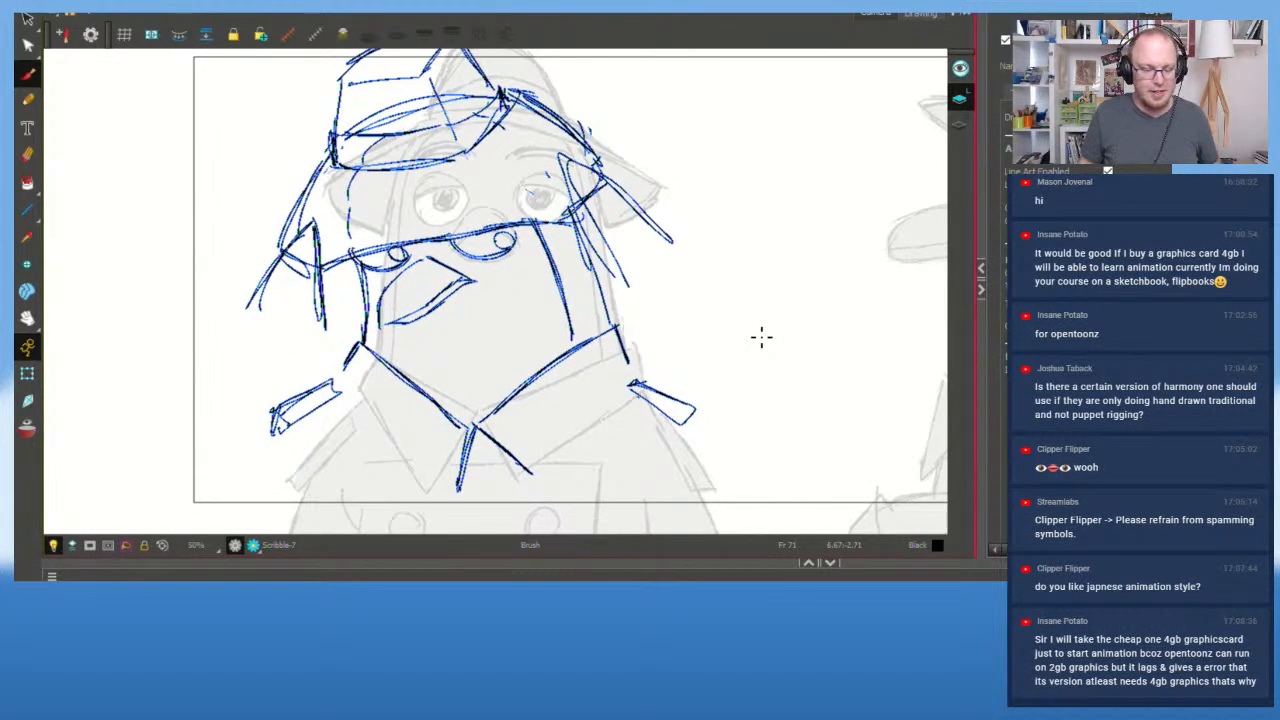
# Step: Sketch a raised wing loop on the chest by the right flap, retrying several attempts
pyautogui.moveTo(648, 174)
pyautogui.mouseDown()
pyautogui.moveTo(674, 269)
pyautogui.moveTo(706, 254)
pyautogui.mouseUp()
pyautogui.hotkey('ctrl', 'z')
pyautogui.hotkey('ctrl', 'z')
pyautogui.hotkey('ctrl', 'z')
pyautogui.hotkey('ctrl', 'z')
pyautogui.hotkey('ctrl', 'z')
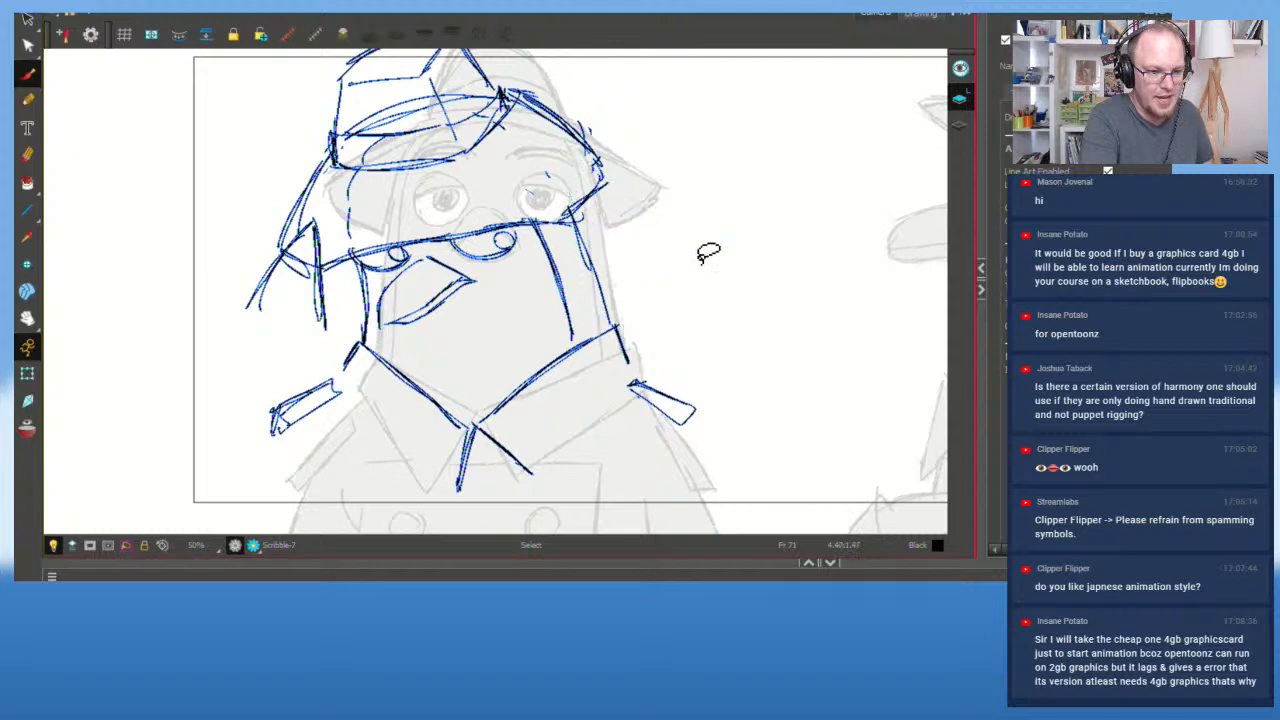
pyautogui.moveTo(601, 223); pyautogui.dragTo(590, 297)
pyautogui.moveTo(607, 241); pyautogui.dragTo(622, 268)
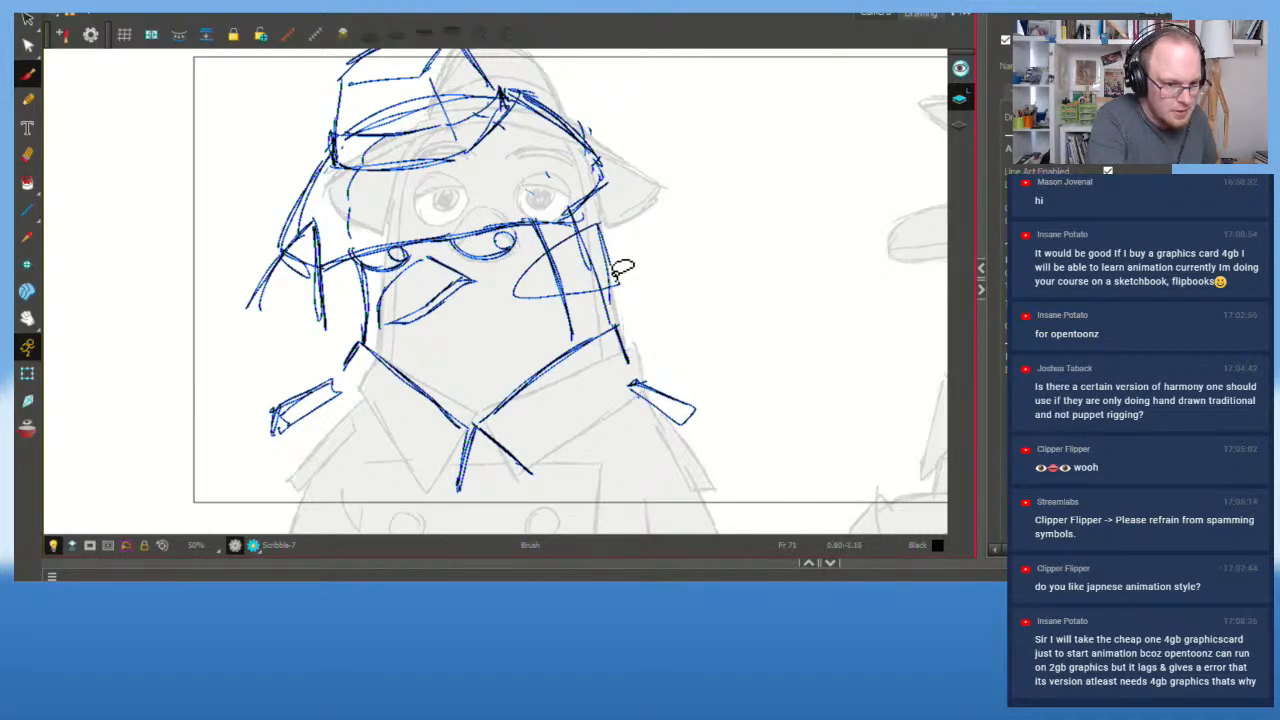
pyautogui.hotkey('ctrl', 'z')
pyautogui.moveTo(560, 389)
pyautogui.mouseDown()
pyautogui.moveTo(492, 301)
pyautogui.moveTo(579, 332)
pyautogui.moveTo(501, 280)
pyautogui.moveTo(549, 385)
pyautogui.moveTo(549, 309)
pyautogui.mouseUp()
pyautogui.hotkey('ctrl', 'z')
pyautogui.hotkey('ctrl', 'z')
pyautogui.moveTo(559, 404)
pyautogui.mouseDown()
pyautogui.moveTo(523, 276)
pyautogui.moveTo(609, 343)
pyautogui.moveTo(537, 364)
pyautogui.moveTo(559, 291)
pyautogui.moveTo(608, 348)
pyautogui.mouseUp()
pyautogui.hotkey('ctrl', 'z')
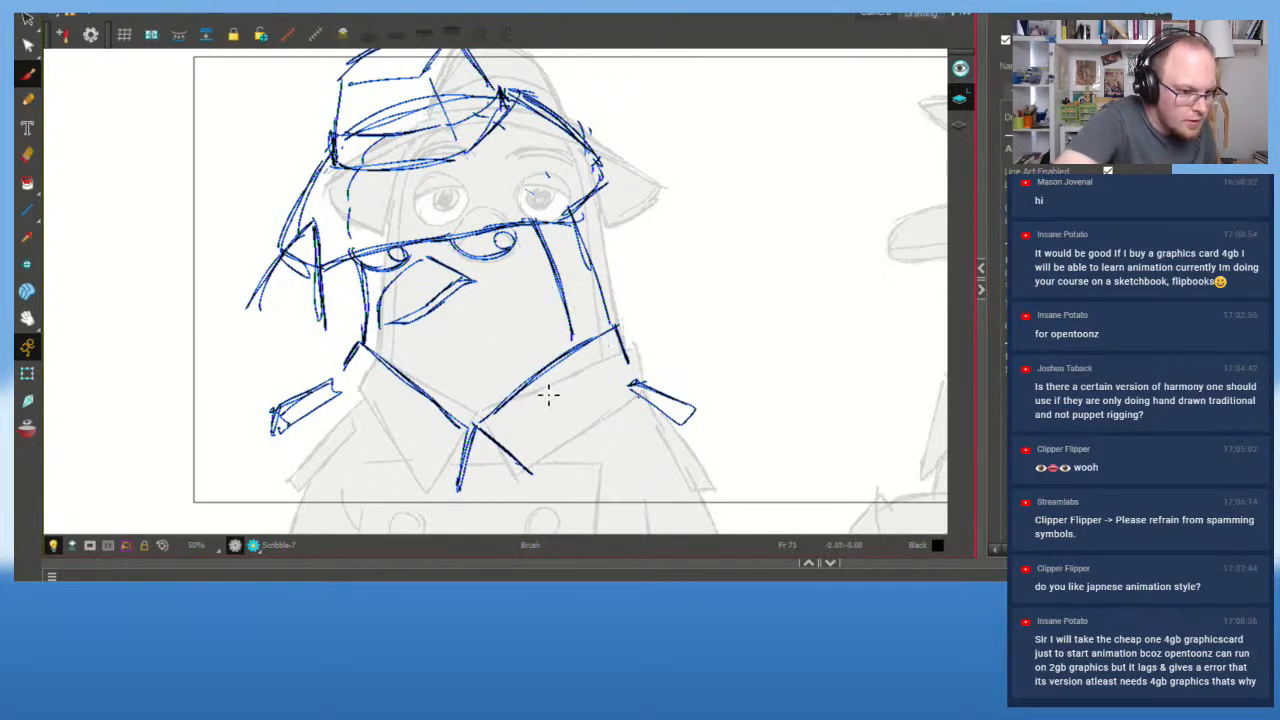
pyautogui.moveTo(543, 394)
pyautogui.mouseDown()
pyautogui.moveTo(536, 287)
pyautogui.moveTo(613, 367)
pyautogui.moveTo(521, 283)
pyautogui.moveTo(547, 402)
pyautogui.moveTo(510, 292)
pyautogui.moveTo(548, 403)
pyautogui.mouseUp()
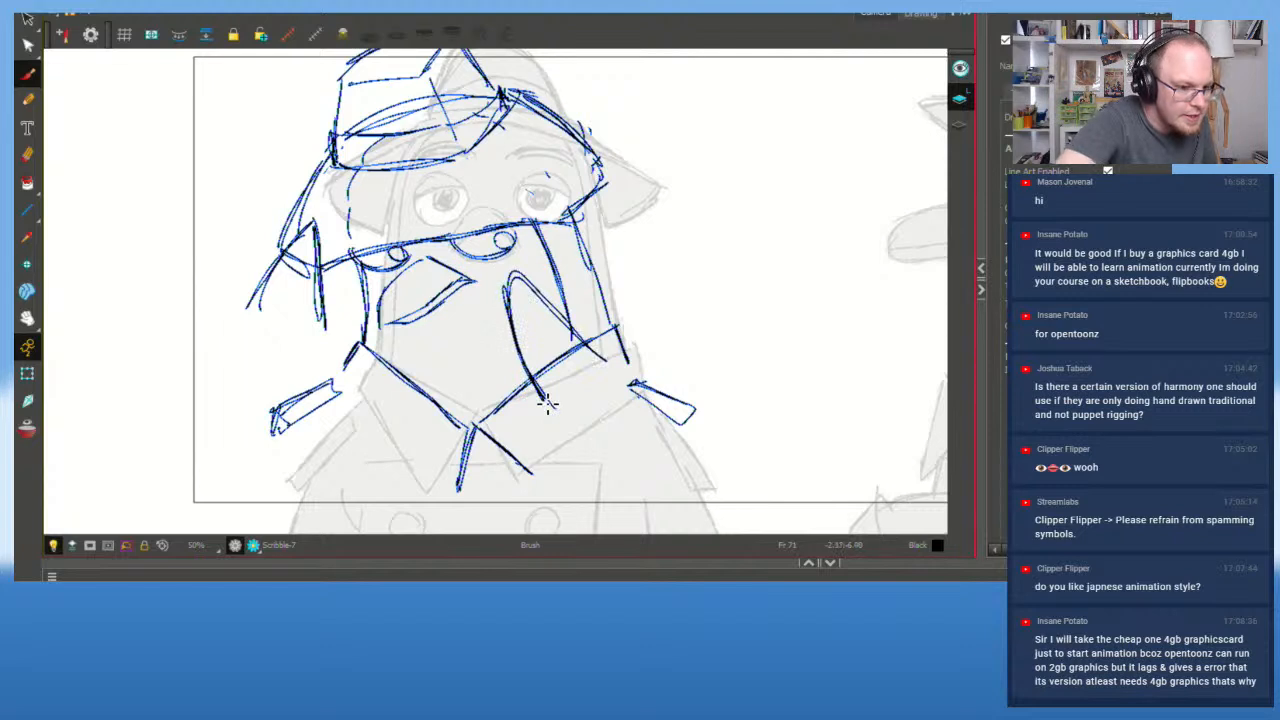
# Step: Draw the wing's lower curve and a long line running down to the canvas edge
pyautogui.moveTo(610, 366); pyautogui.dragTo(563, 456)
pyautogui.hotkey('ctrl', 'z')
pyautogui.moveTo(543, 398)
pyautogui.mouseDown()
pyautogui.moveTo(578, 432)
pyautogui.moveTo(551, 417)
pyautogui.moveTo(560, 457)
pyautogui.moveTo(560, 420)
pyautogui.mouseUp()
pyautogui.hotkey('ctrl', 'z')
pyautogui.moveTo(568, 467)
pyautogui.mouseDown()
pyautogui.moveTo(613, 390)
pyautogui.moveTo(566, 466)
pyautogui.mouseUp()
pyautogui.moveTo(604, 358); pyautogui.dragTo(634, 381)
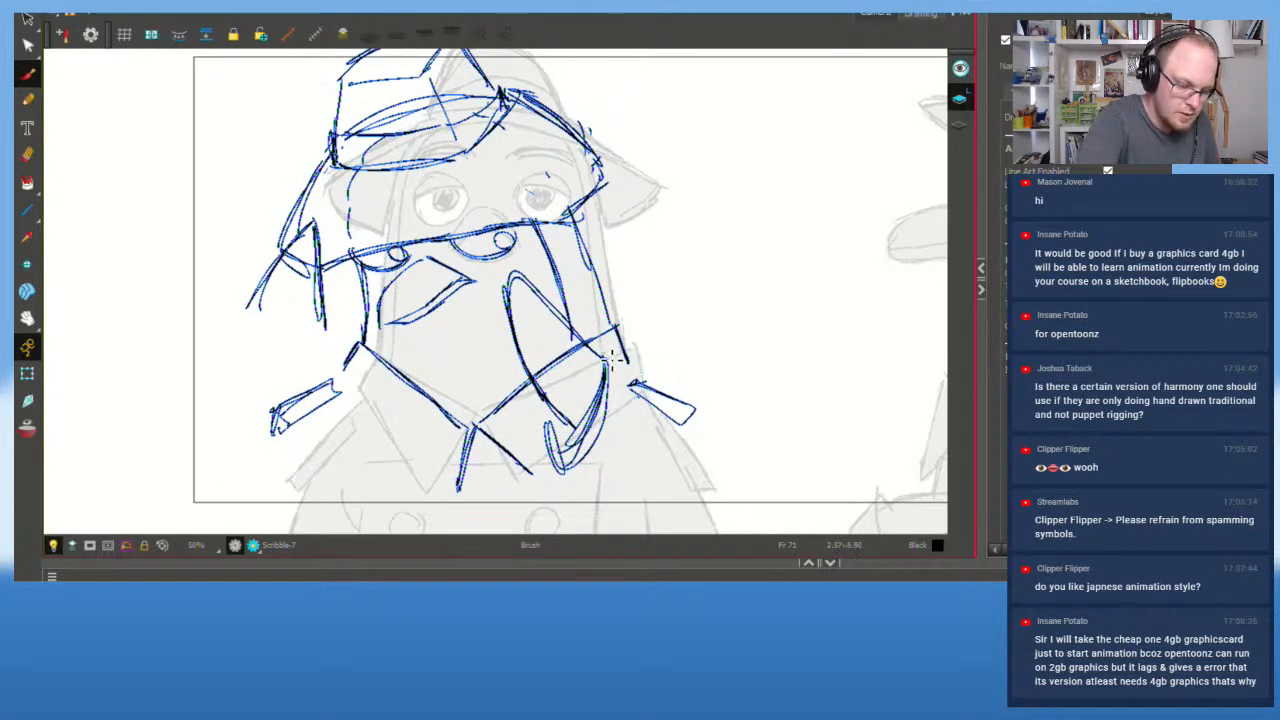
pyautogui.moveTo(605, 357); pyautogui.dragTo(748, 527)
pyautogui.moveTo(558, 478); pyautogui.dragTo(618, 542)
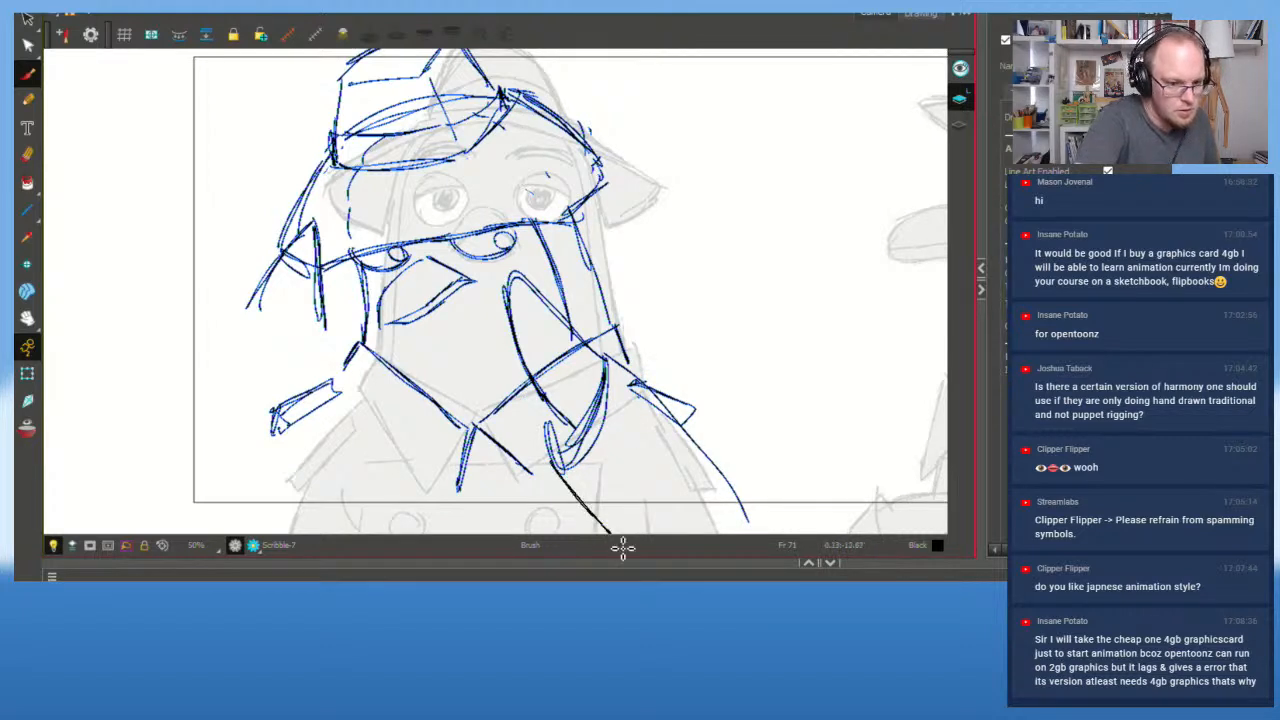
pyautogui.moveTo(606, 366); pyautogui.dragTo(676, 425)
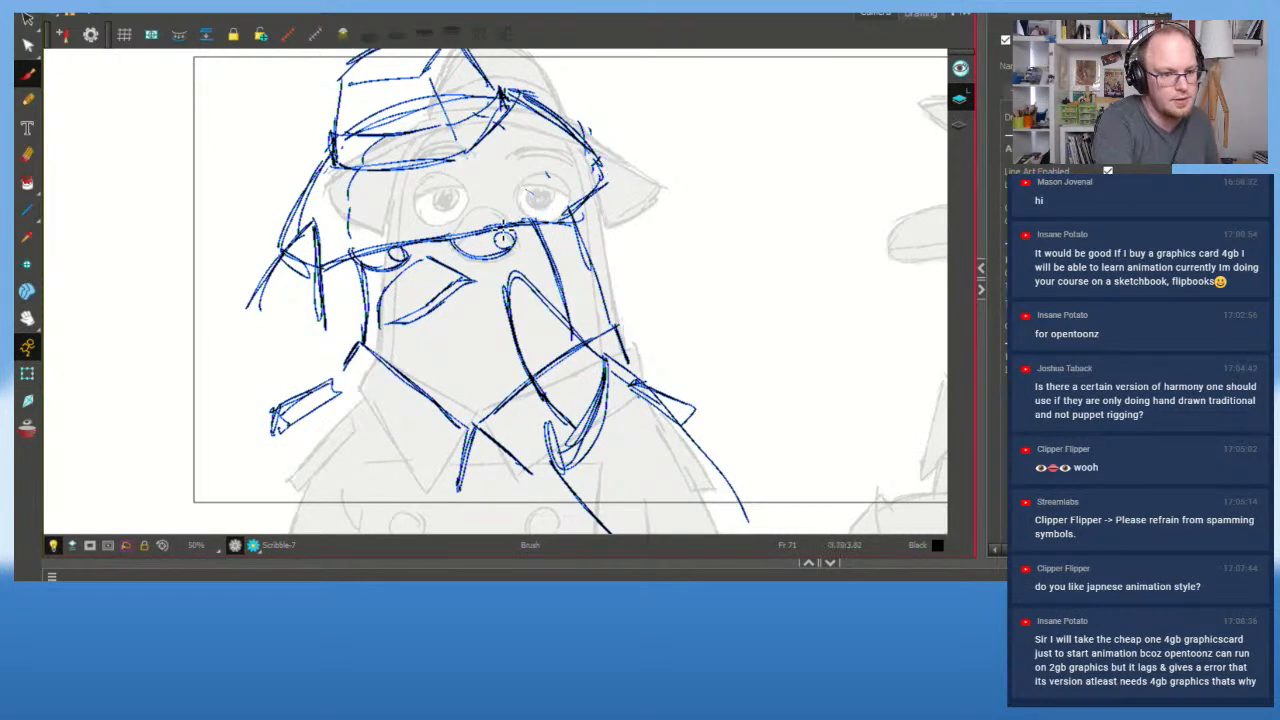
# Step: Erase the hat and right-brim lines near the right eye
pyautogui.hotkey('alt', 'e')
pyautogui.moveTo(562, 214)
pyautogui.mouseDown()
pyautogui.moveTo(540, 228)
pyautogui.moveTo(608, 168)
pyautogui.moveTo(563, 133)
pyautogui.moveTo(580, 138)
pyautogui.mouseUp()
pyautogui.moveTo(542, 108)
pyautogui.mouseDown()
pyautogui.moveTo(582, 146)
pyautogui.moveTo(532, 106)
pyautogui.mouseUp()
pyautogui.moveTo(573, 215)
pyautogui.mouseDown()
pyautogui.moveTo(588, 226)
pyautogui.moveTo(605, 150)
pyautogui.moveTo(560, 185)
pyautogui.moveTo(612, 178)
pyautogui.moveTo(600, 190)
pyautogui.mouseUp()
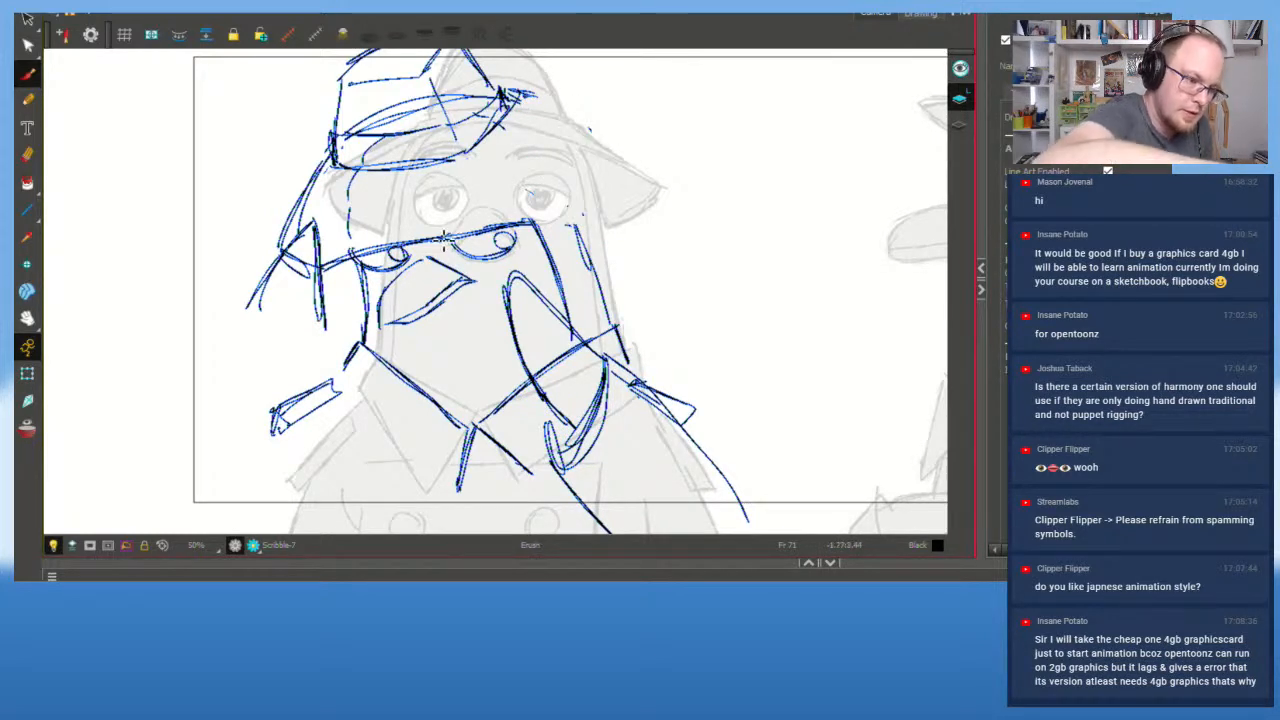
# Step: Redraw the brow line above the eyes as a thin stroke extending toward the brim
pyautogui.hotkey('alt', 'b')
pyautogui.hotkey('ctrl', 'z')
pyautogui.moveTo(353, 248); pyautogui.dragTo(518, 201)
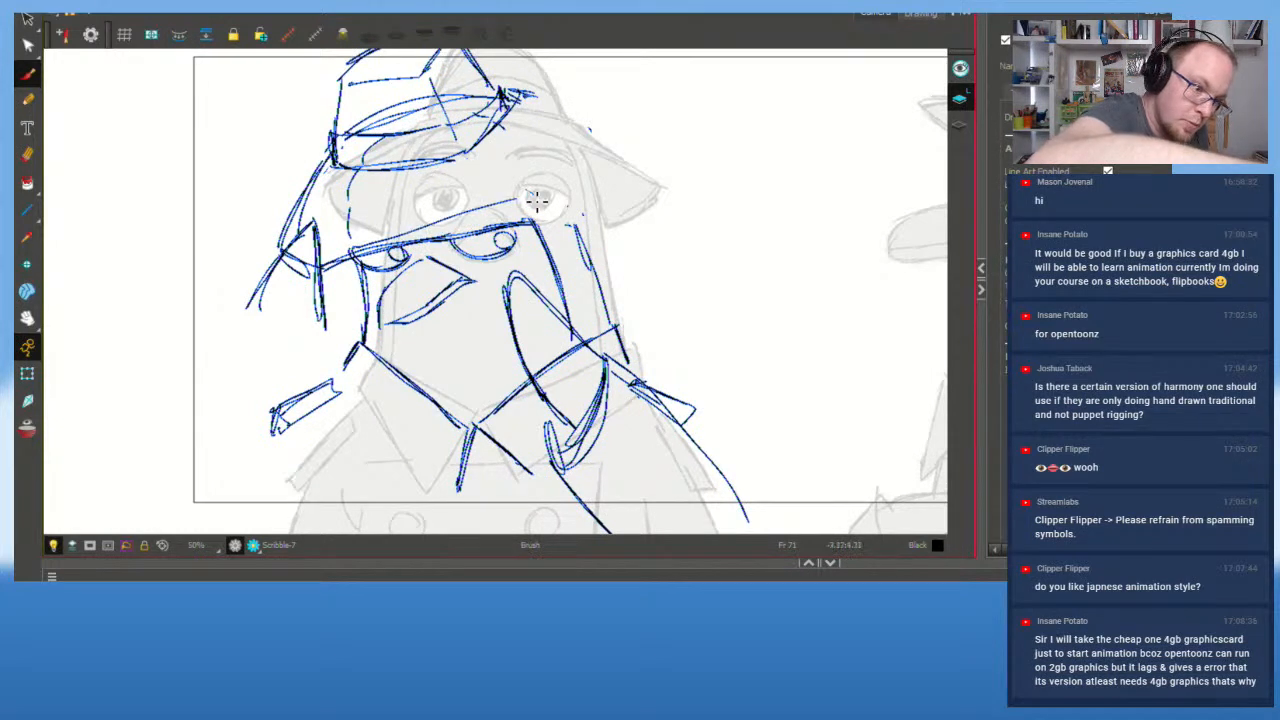
pyautogui.hotkey('ctrl', 'z')
pyautogui.moveTo(352, 249); pyautogui.dragTo(544, 201)
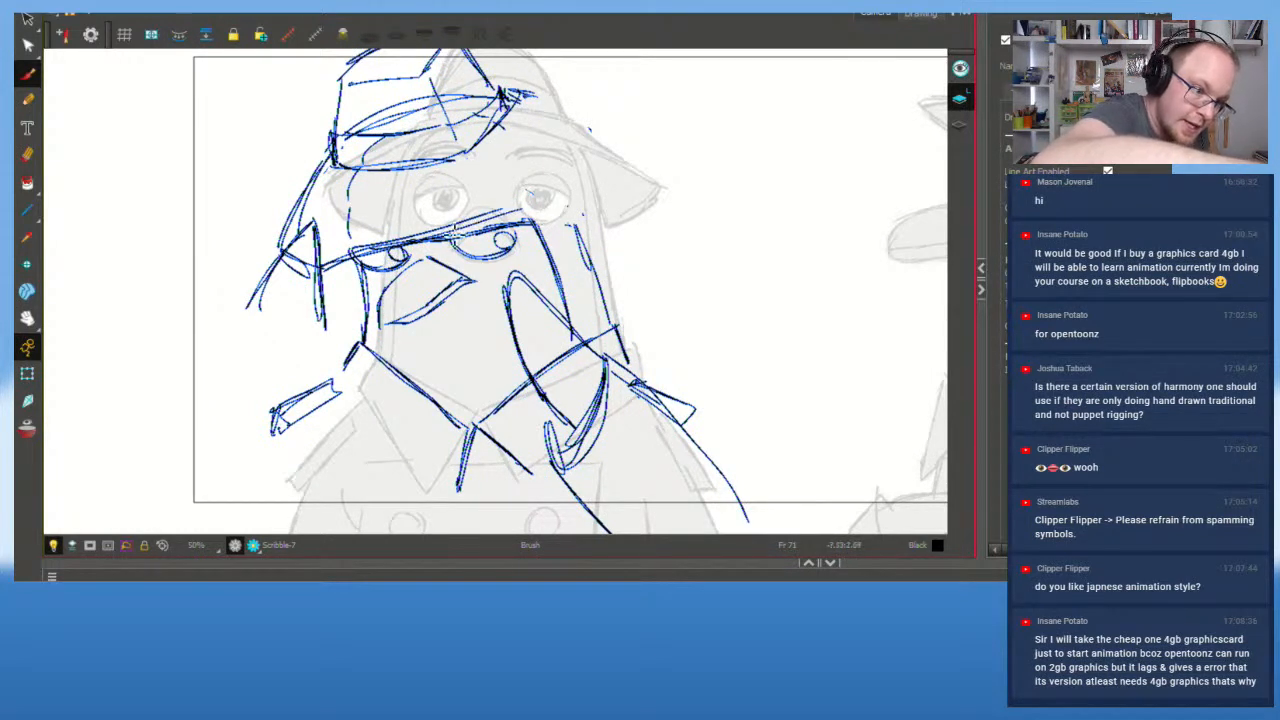
pyautogui.moveTo(412, 239)
pyautogui.mouseDown()
pyautogui.moveTo(548, 197)
pyautogui.moveTo(604, 126)
pyautogui.mouseUp()
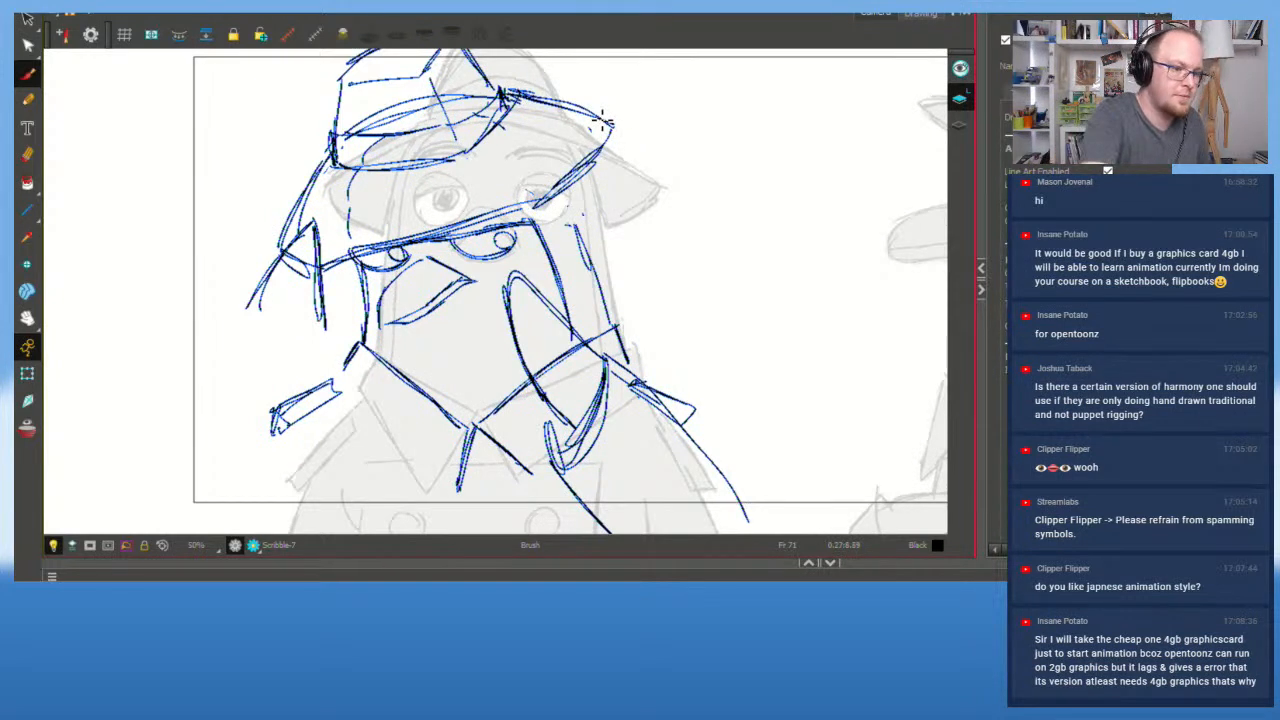
# Step: Delete the stray stroke above the right eye, then draw its iris and the face's right side
pyautogui.hotkey('alt', 's')
pyautogui.click(489, 231)
pyautogui.click(497, 227)
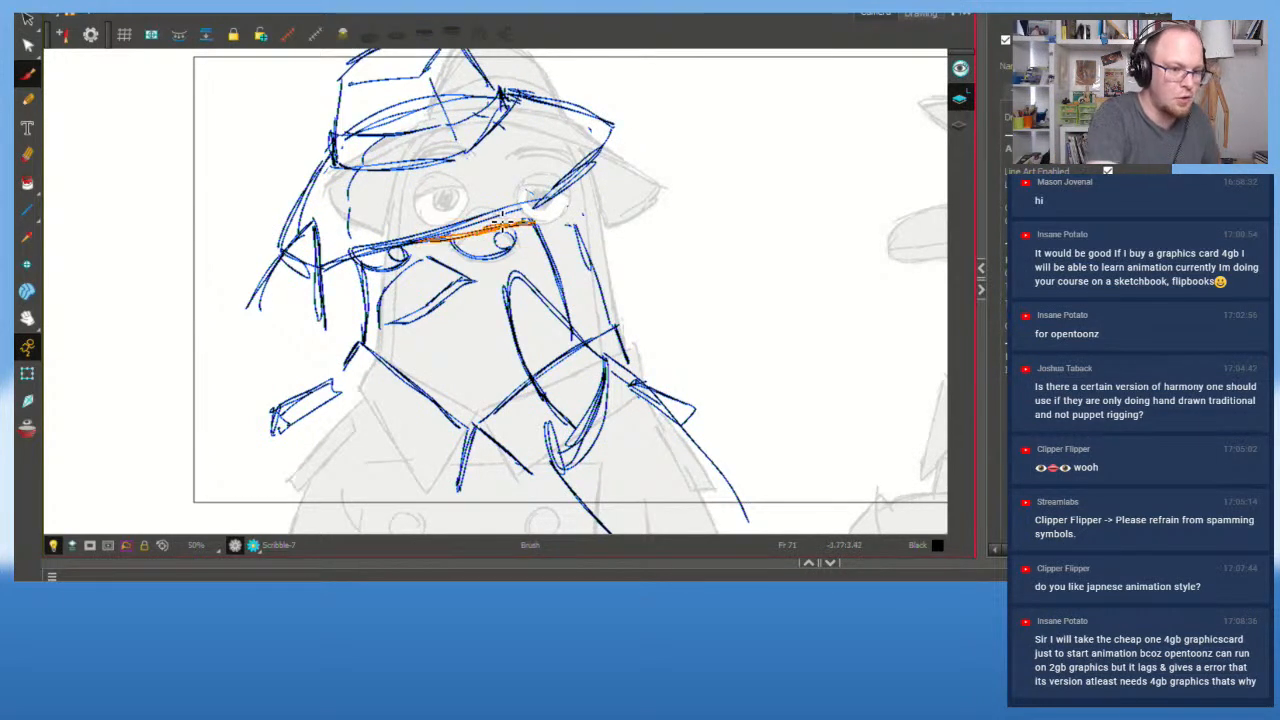
pyautogui.press('Delete')
pyautogui.hotkey('alt', 'b')
pyautogui.hotkey('alt', 's')
pyautogui.click(526, 224)
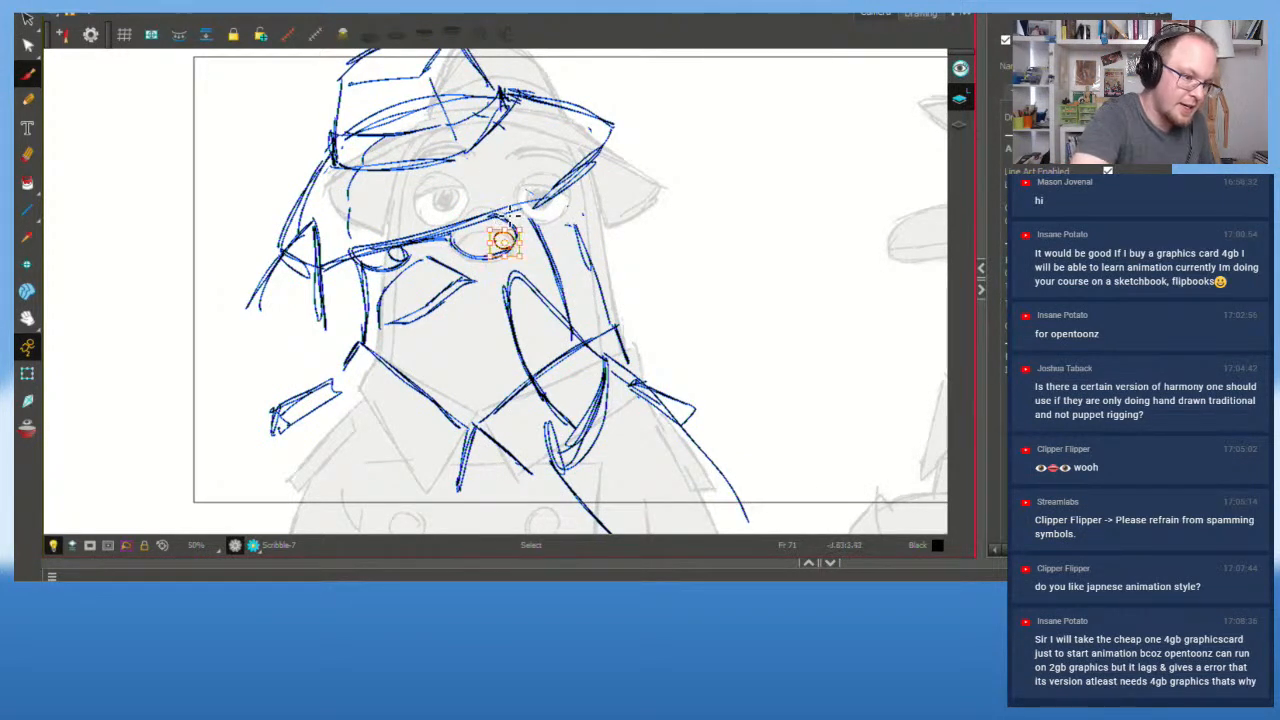
pyautogui.moveTo(499, 219)
pyautogui.mouseDown()
pyautogui.moveTo(506, 238)
pyautogui.moveTo(539, 227)
pyautogui.moveTo(556, 268)
pyautogui.mouseUp()
pyautogui.moveTo(569, 186); pyautogui.dragTo(635, 360)
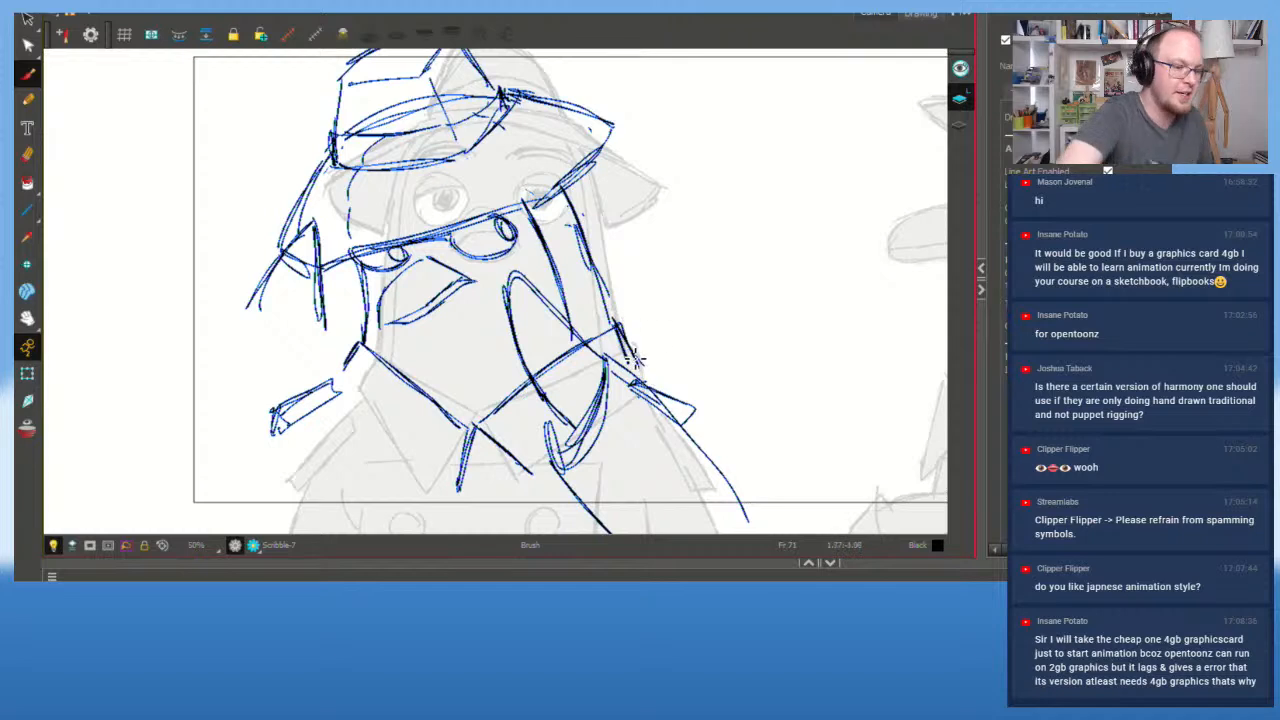
# Step: Zoom out, pan to recentre the pigeon, then zoom back in toward its face
pyautogui.scroll(-2, 633, 352)
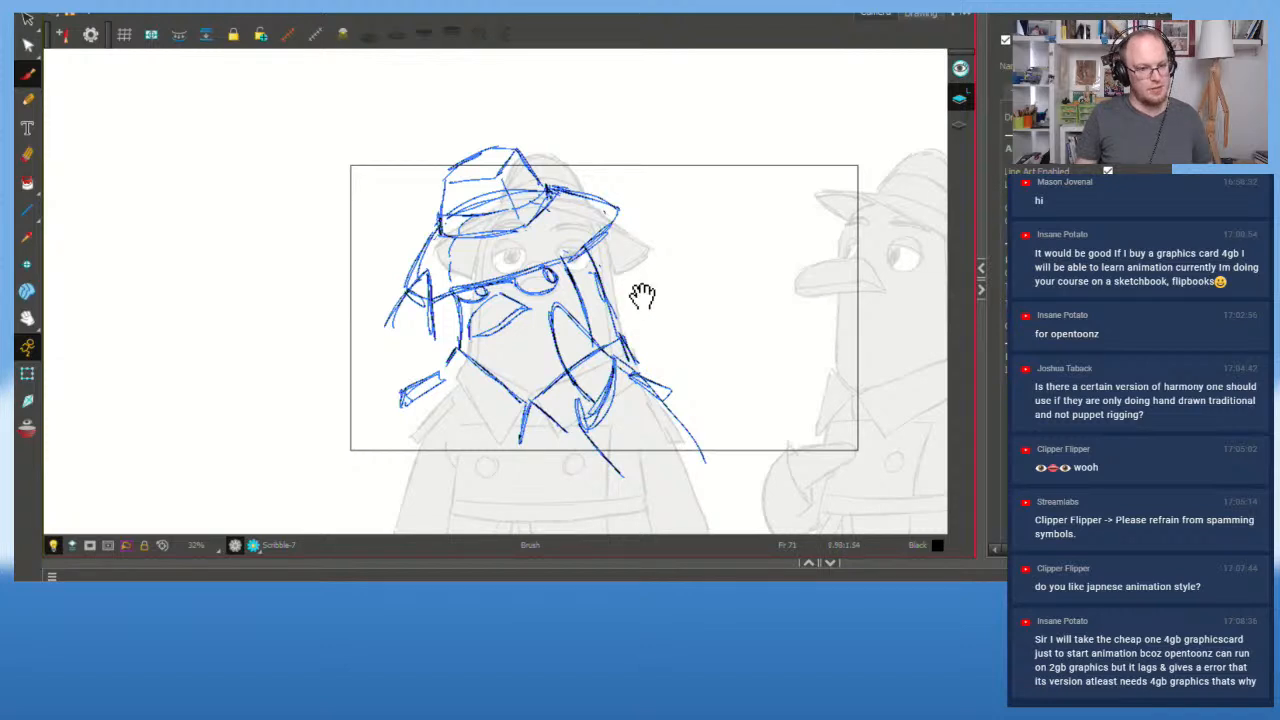
pyautogui.moveTo(642, 294); pyautogui.dragTo(594, 290)
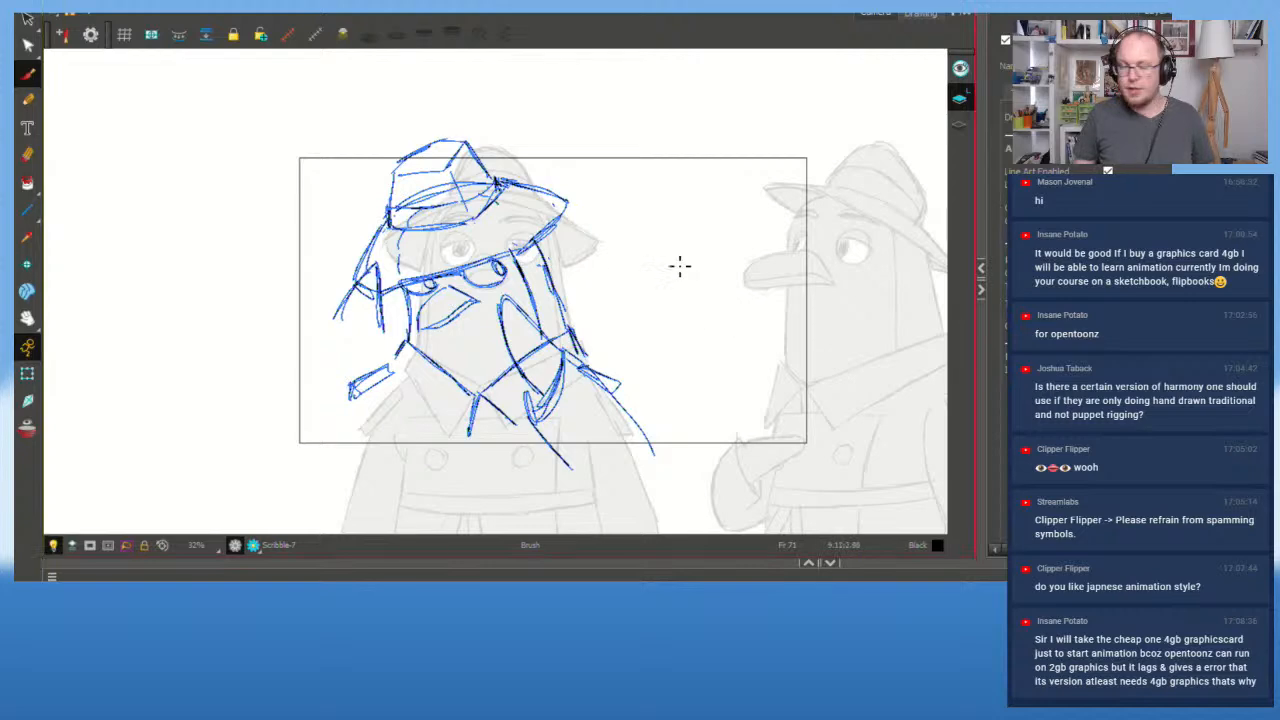
pyautogui.scroll(2, 624, 295)
pyautogui.moveTo(608, 320); pyautogui.dragTo(626, 294)
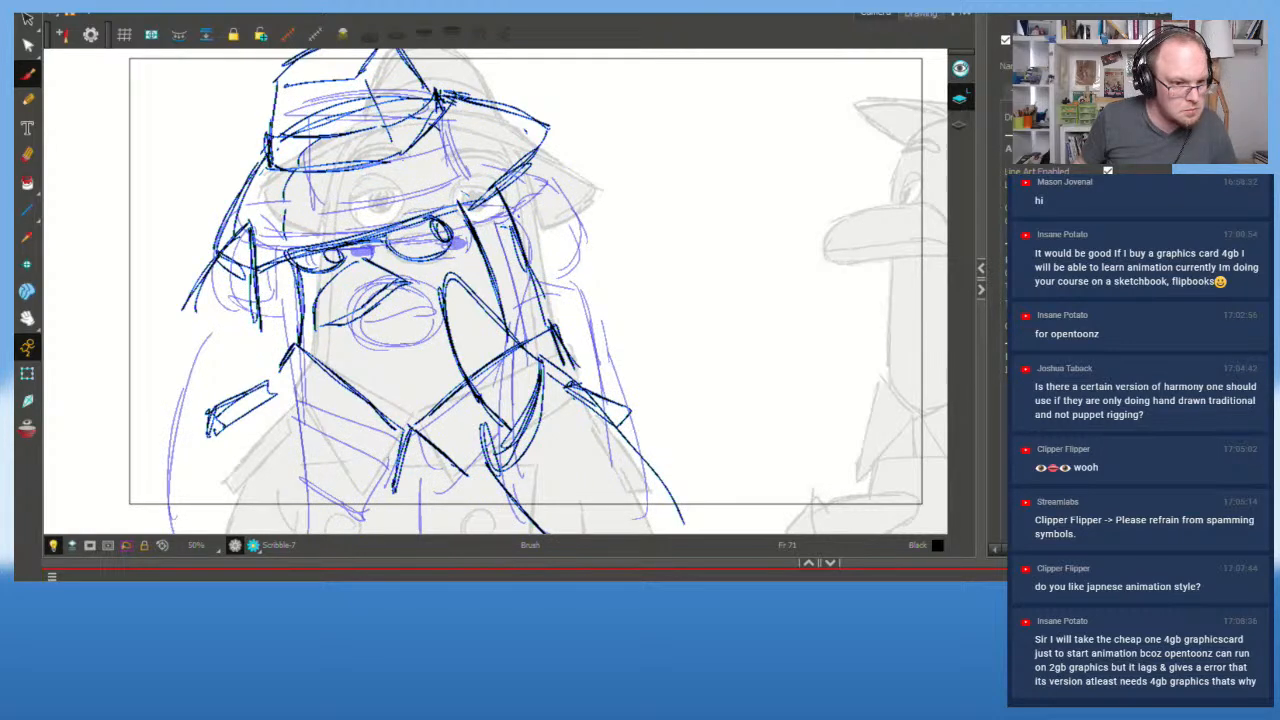
# Step: Compare against the purple rough, then delete the old peaked strokes left of the face
pyautogui.hotkey('alt', 'o')
pyautogui.hotkey('alt', 'o')
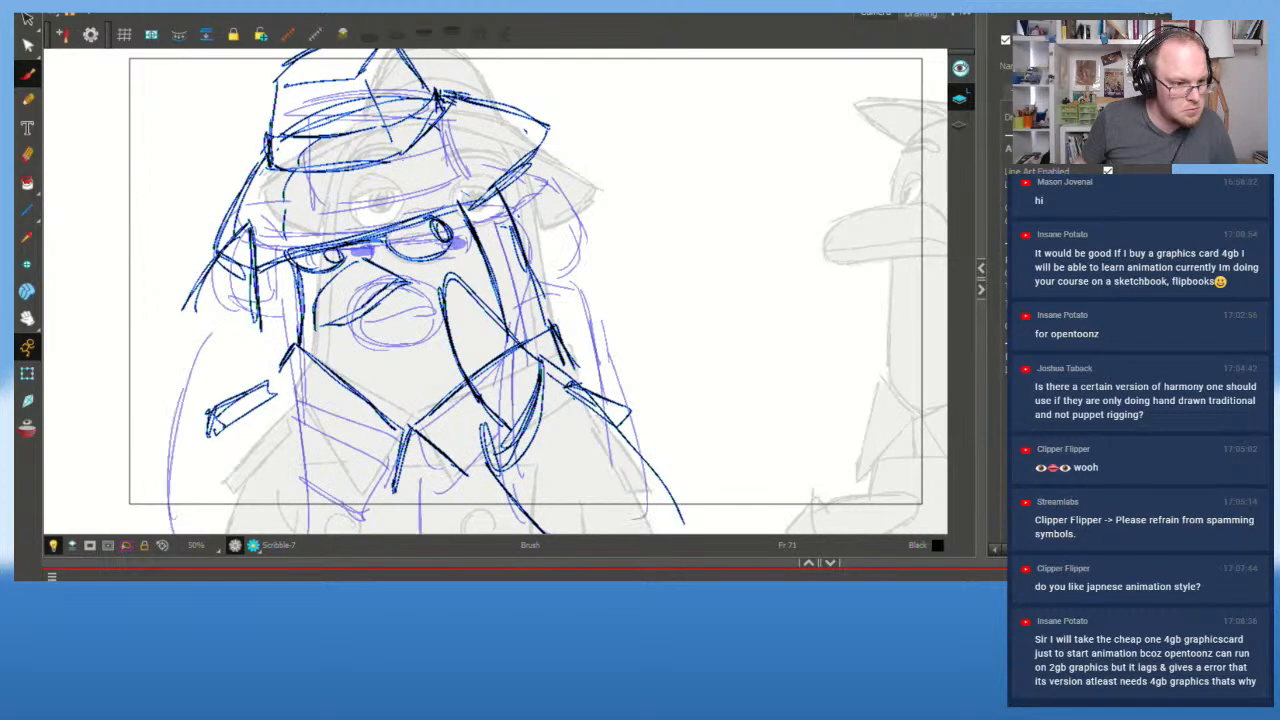
pyautogui.hotkey('alt', 'o')
pyautogui.moveTo(208, 262); pyautogui.dragTo(193, 345)
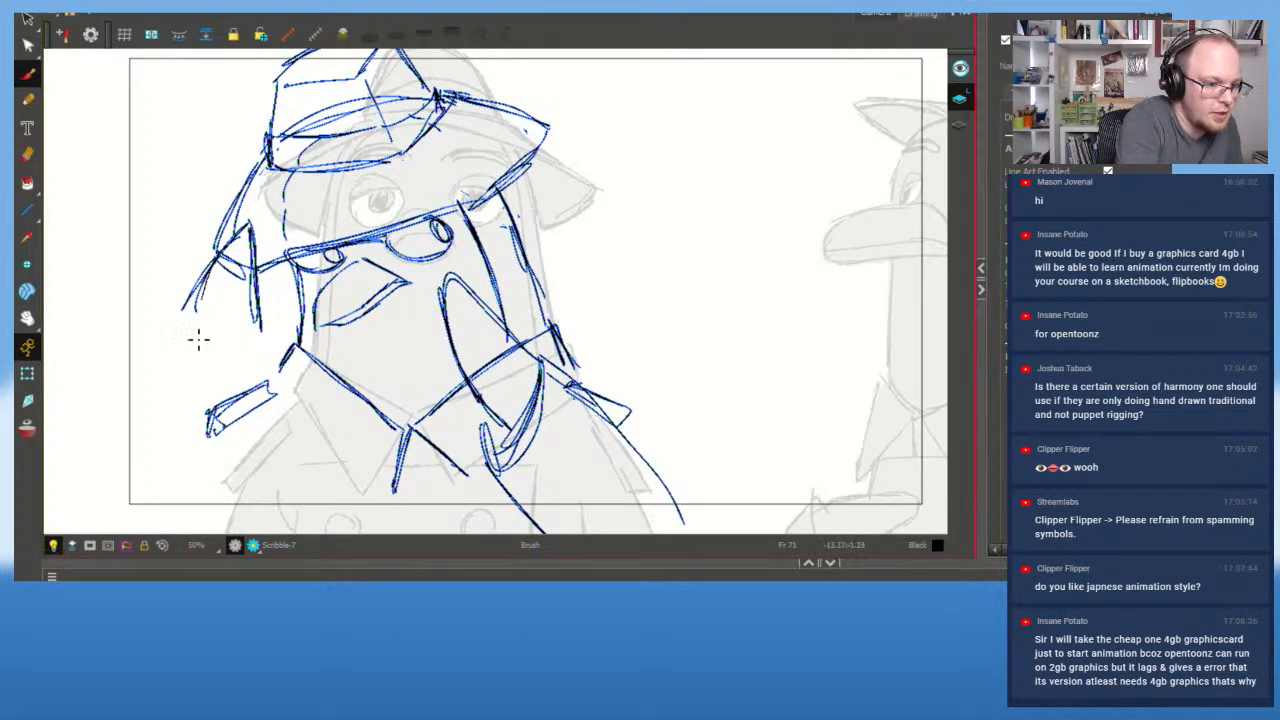
pyautogui.hotkey('ctrl', 'z')
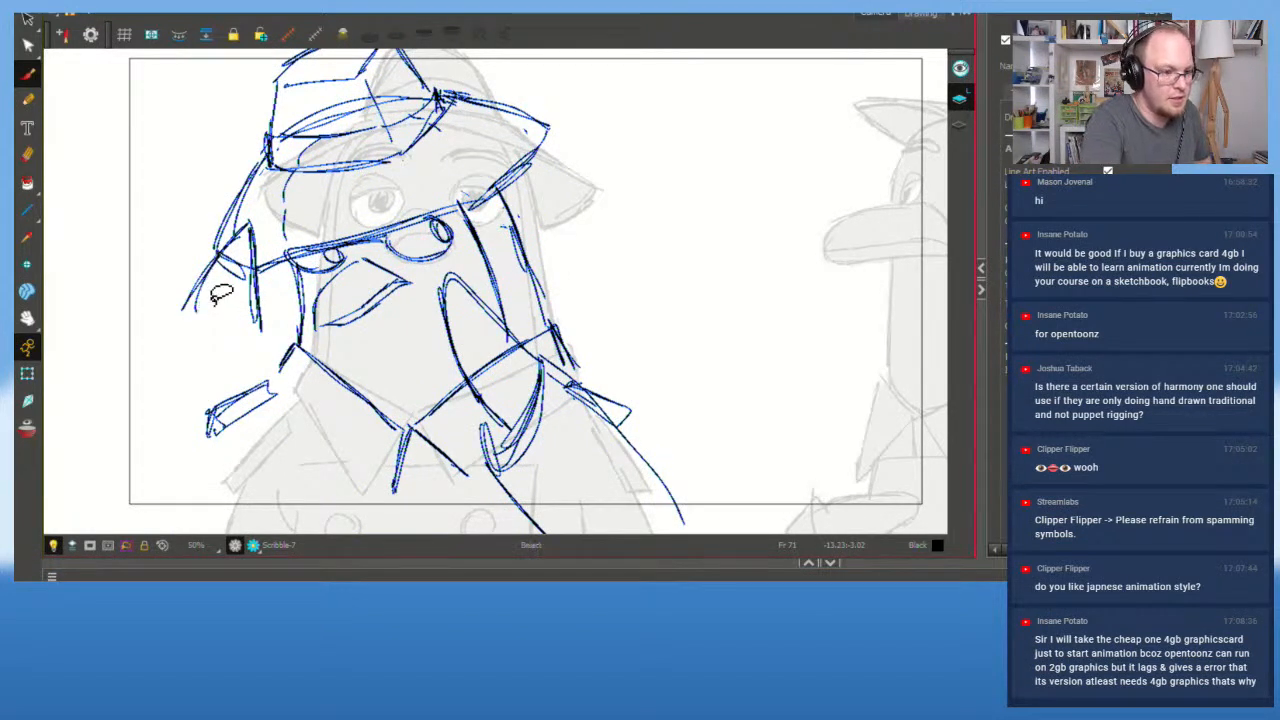
pyautogui.moveTo(192, 302); pyautogui.dragTo(268, 297)
pyautogui.press('Delete')
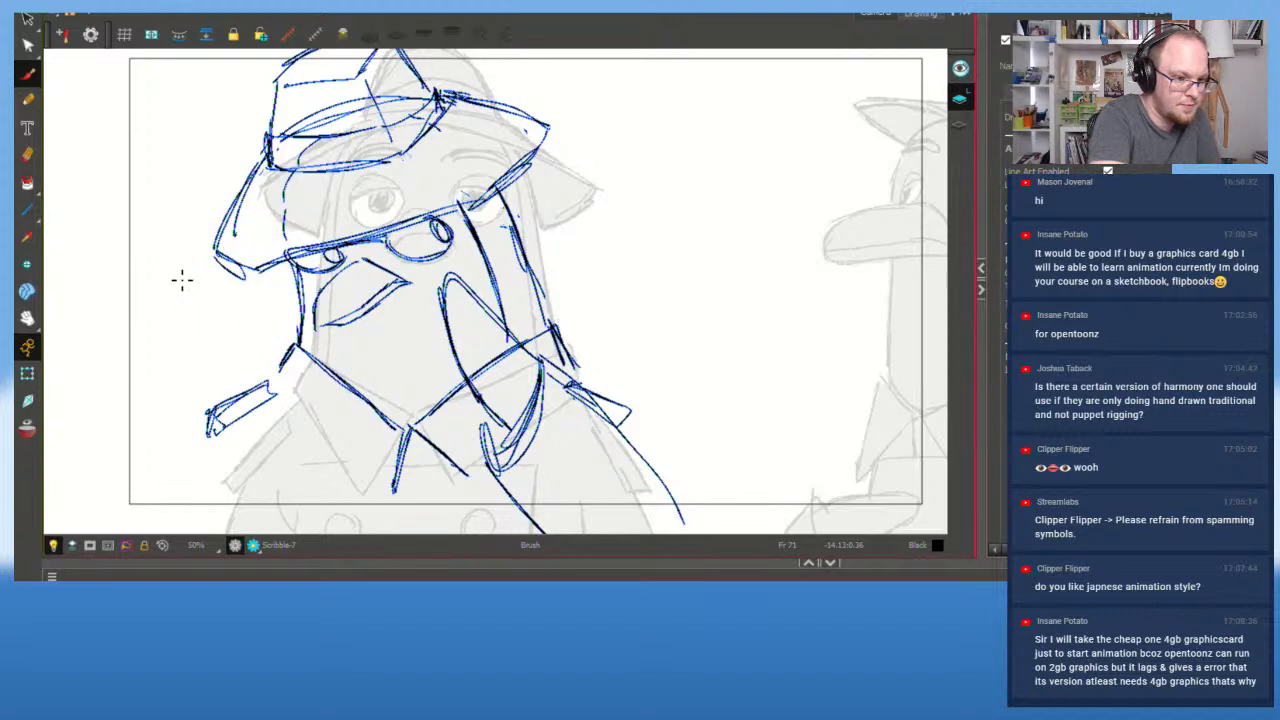
# Step: Brush a raised wing against the face's left side, with long lines running down from it
pyautogui.moveTo(190, 262)
pyautogui.mouseDown()
pyautogui.moveTo(262, 245)
pyautogui.moveTo(243, 280)
pyautogui.moveTo(261, 331)
pyautogui.moveTo(201, 305)
pyautogui.moveTo(189, 334)
pyautogui.mouseUp()
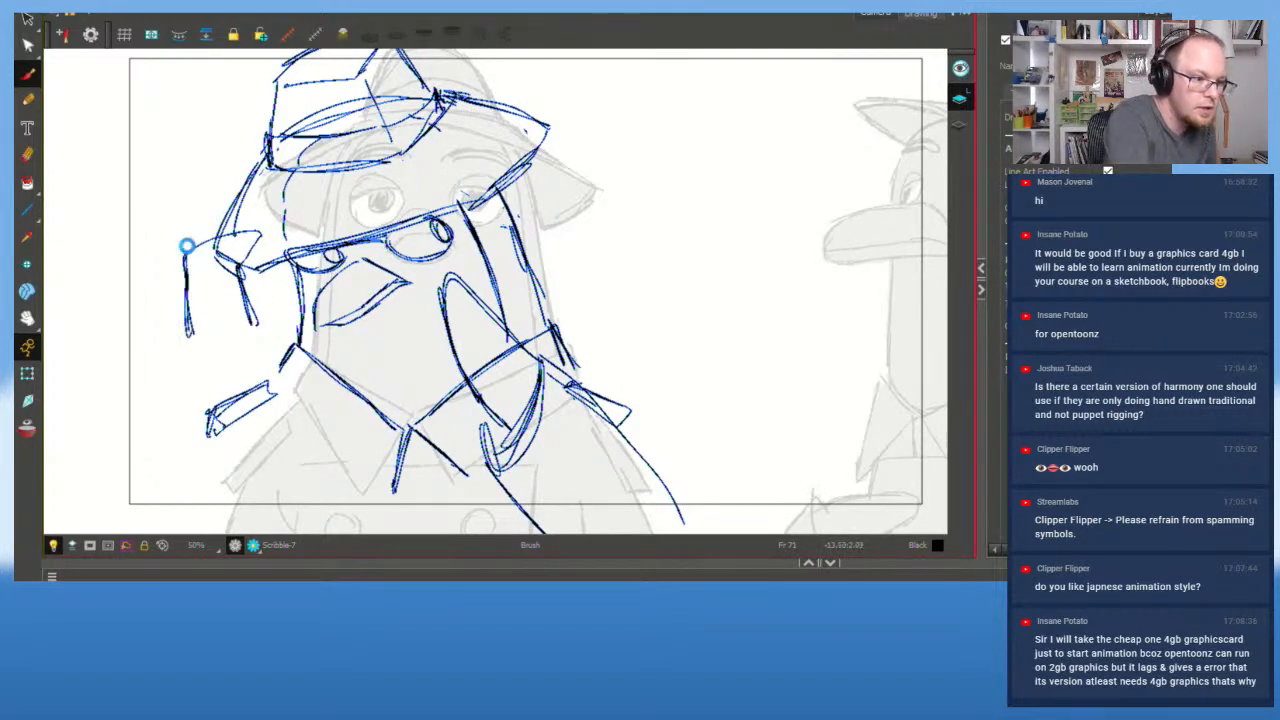
pyautogui.moveTo(187, 246)
pyautogui.mouseDown()
pyautogui.moveTo(260, 233)
pyautogui.moveTo(233, 303)
pyautogui.moveTo(237, 275)
pyautogui.moveTo(254, 342)
pyautogui.mouseUp()
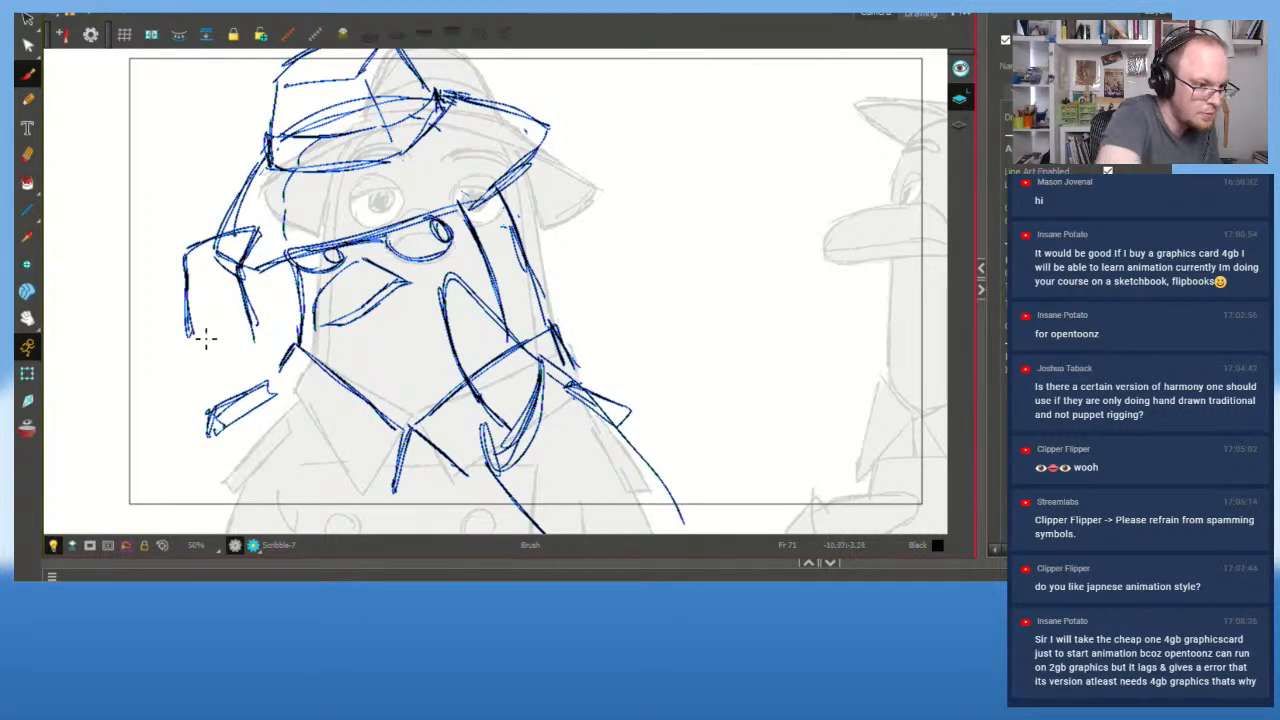
pyautogui.moveTo(186, 304); pyautogui.dragTo(260, 354)
pyautogui.moveTo(180, 326)
pyautogui.mouseDown()
pyautogui.moveTo(264, 362)
pyautogui.moveTo(258, 352)
pyautogui.mouseUp()
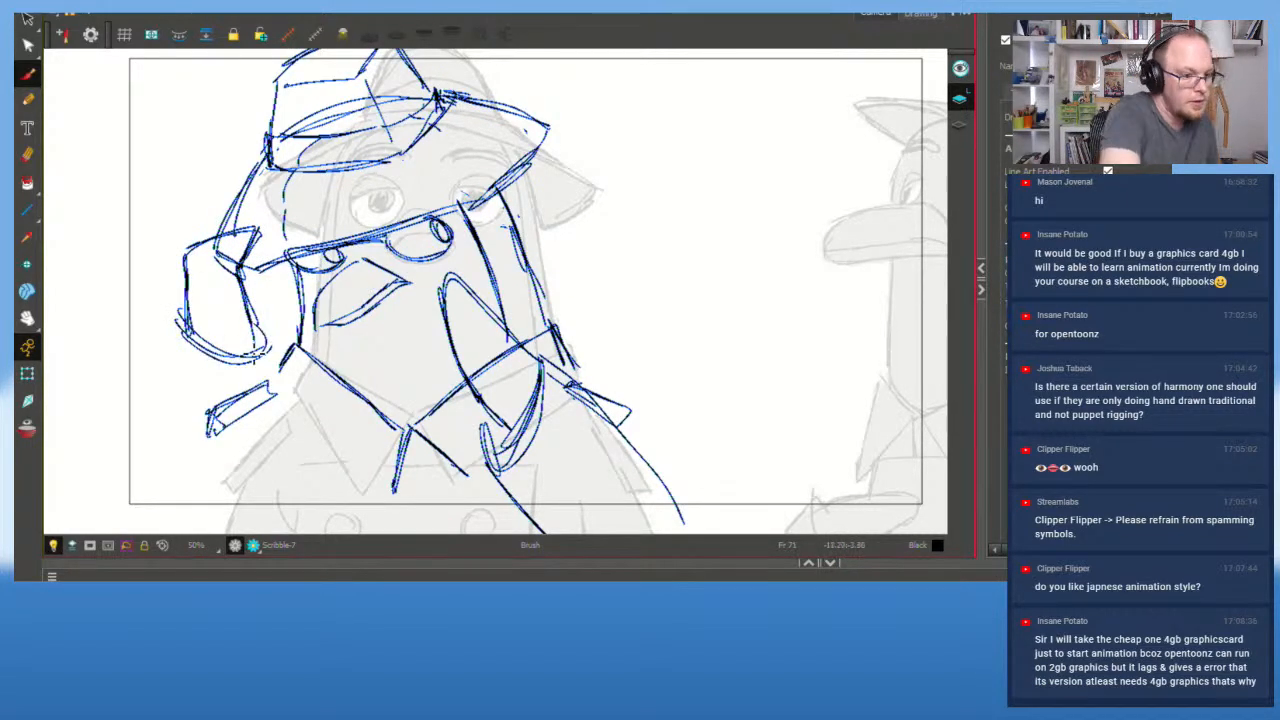
pyautogui.moveTo(182, 322)
pyautogui.mouseDown()
pyautogui.moveTo(177, 500)
pyautogui.moveTo(188, 525)
pyautogui.moveTo(165, 510)
pyautogui.mouseUp()
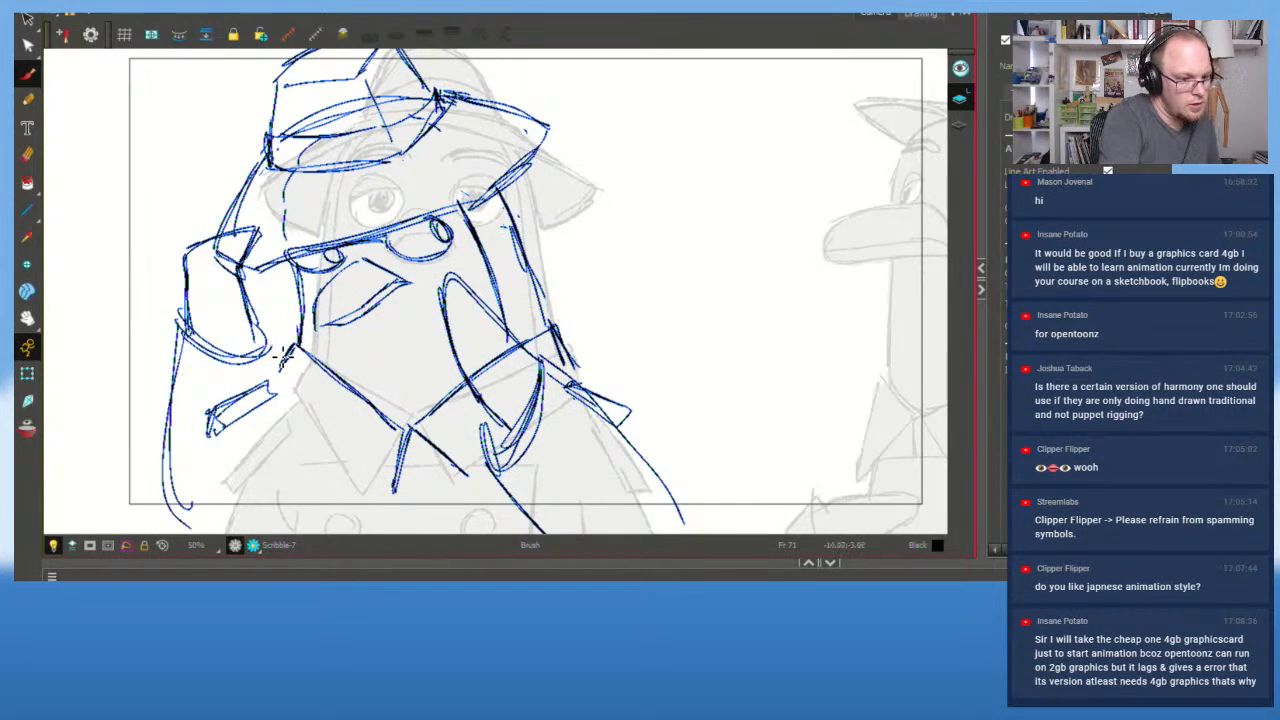
pyautogui.moveTo(278, 348); pyautogui.dragTo(272, 507)
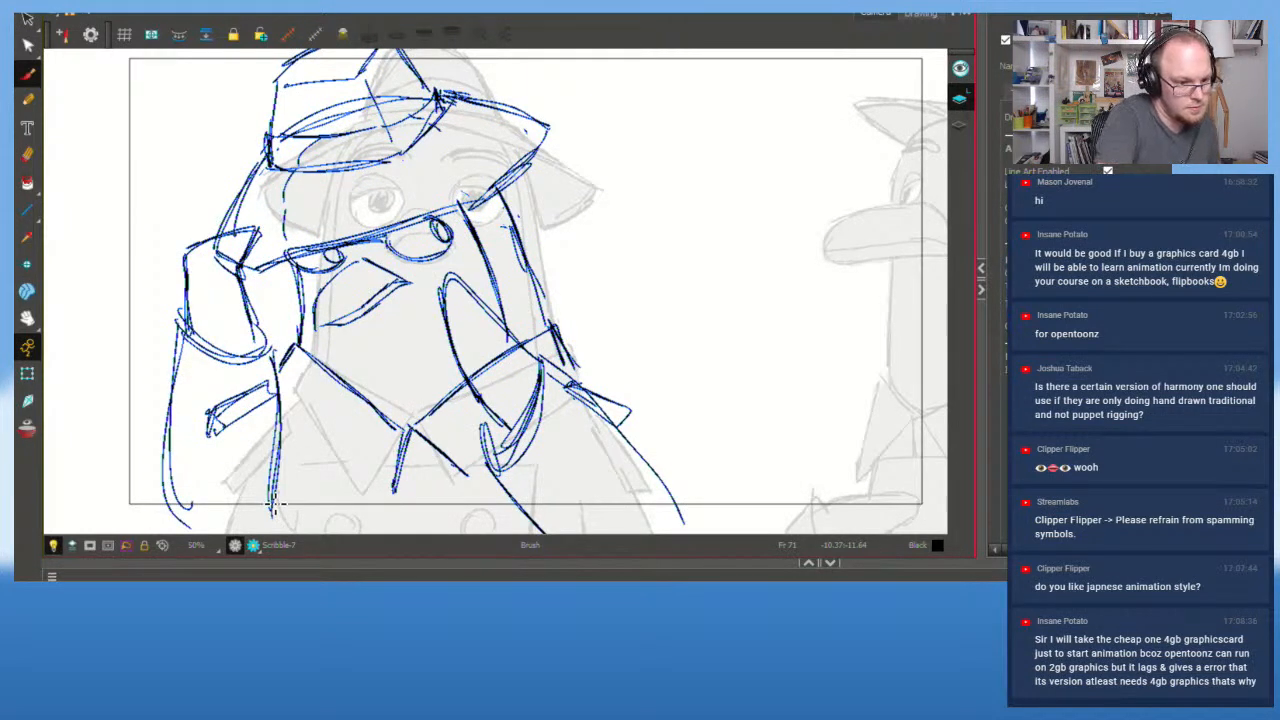
# Step: Redraw the lower edges of the right and left collar below the beak
pyautogui.press('s')
pyautogui.moveTo(400, 479)
pyautogui.mouseDown()
pyautogui.moveTo(466, 441)
pyautogui.moveTo(404, 451)
pyautogui.moveTo(454, 424)
pyautogui.mouseUp()
pyautogui.hotkey('ctrl', 'z')
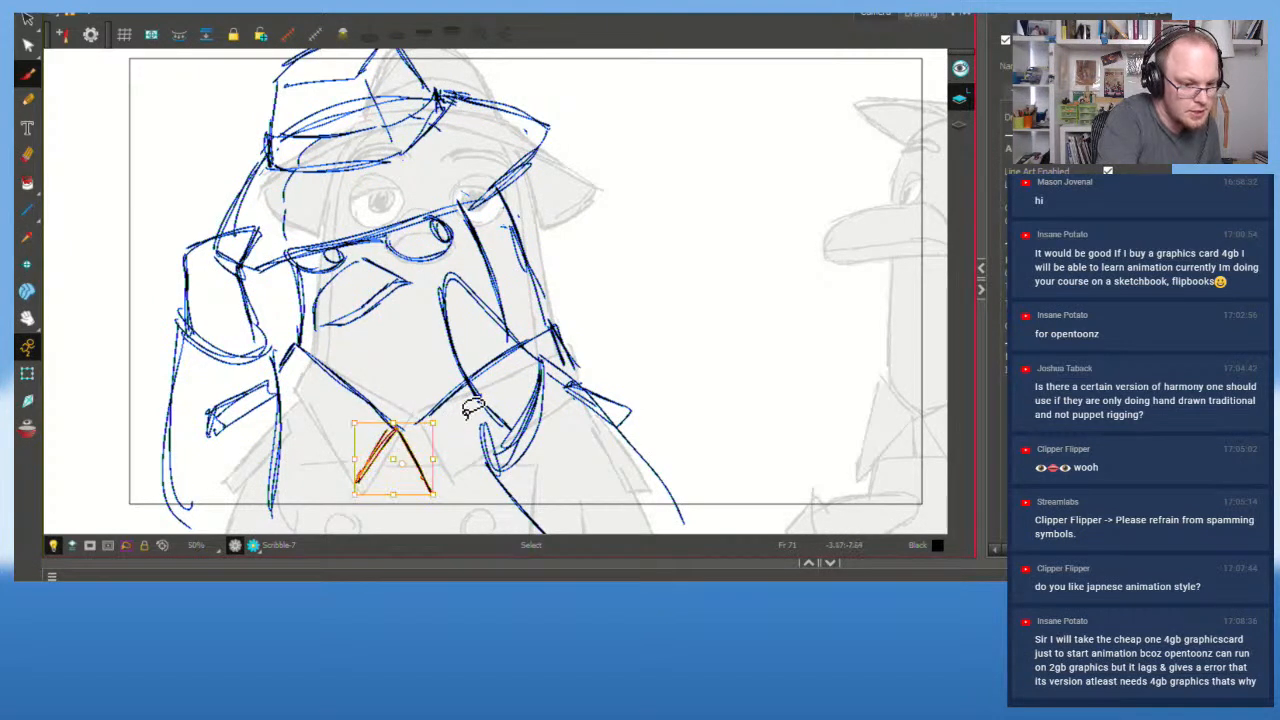
pyautogui.moveTo(432, 491); pyautogui.dragTo(487, 459)
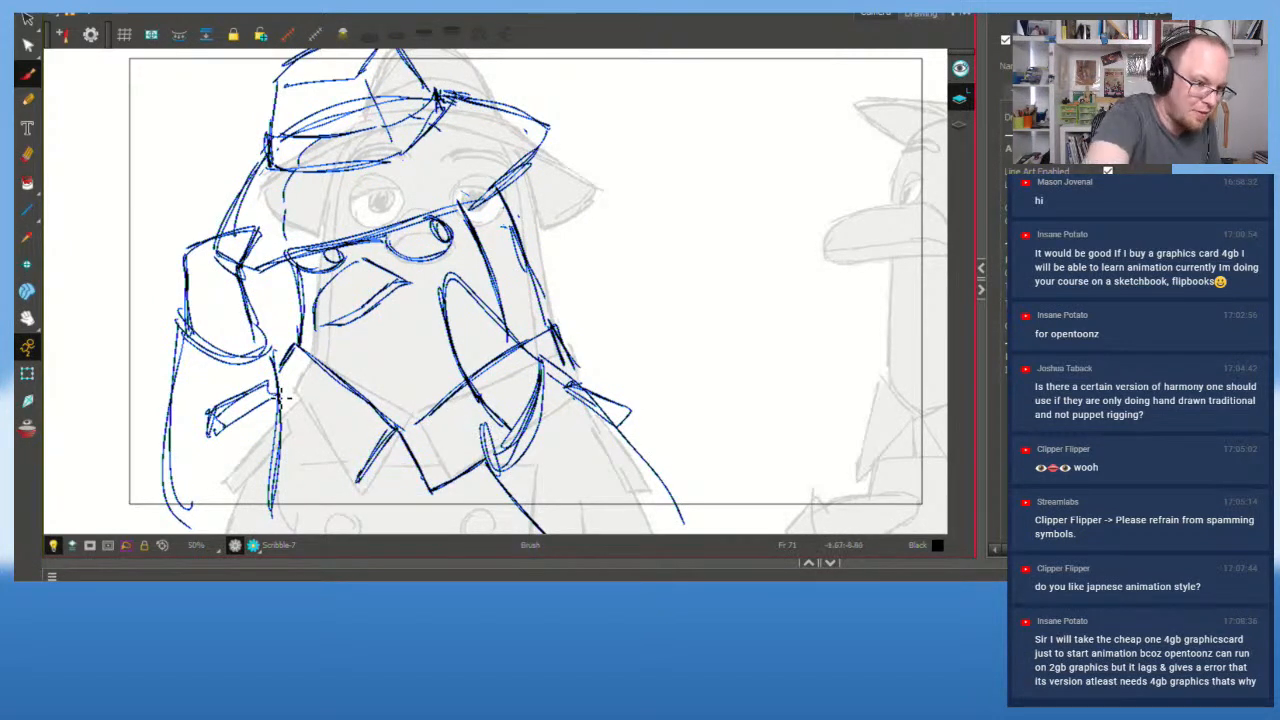
pyautogui.moveTo(371, 482)
pyautogui.mouseDown()
pyautogui.moveTo(321, 434)
pyautogui.moveTo(345, 455)
pyautogui.mouseUp()
pyautogui.hotkey('ctrl', 'z')
pyautogui.moveTo(279, 370)
pyautogui.mouseDown()
pyautogui.moveTo(360, 482)
pyautogui.moveTo(293, 398)
pyautogui.moveTo(352, 474)
pyautogui.mouseUp()
# Step: Frame the face and flip back through the drawings to the front-facing pose
pyautogui.scroll(-1, 322, 463)
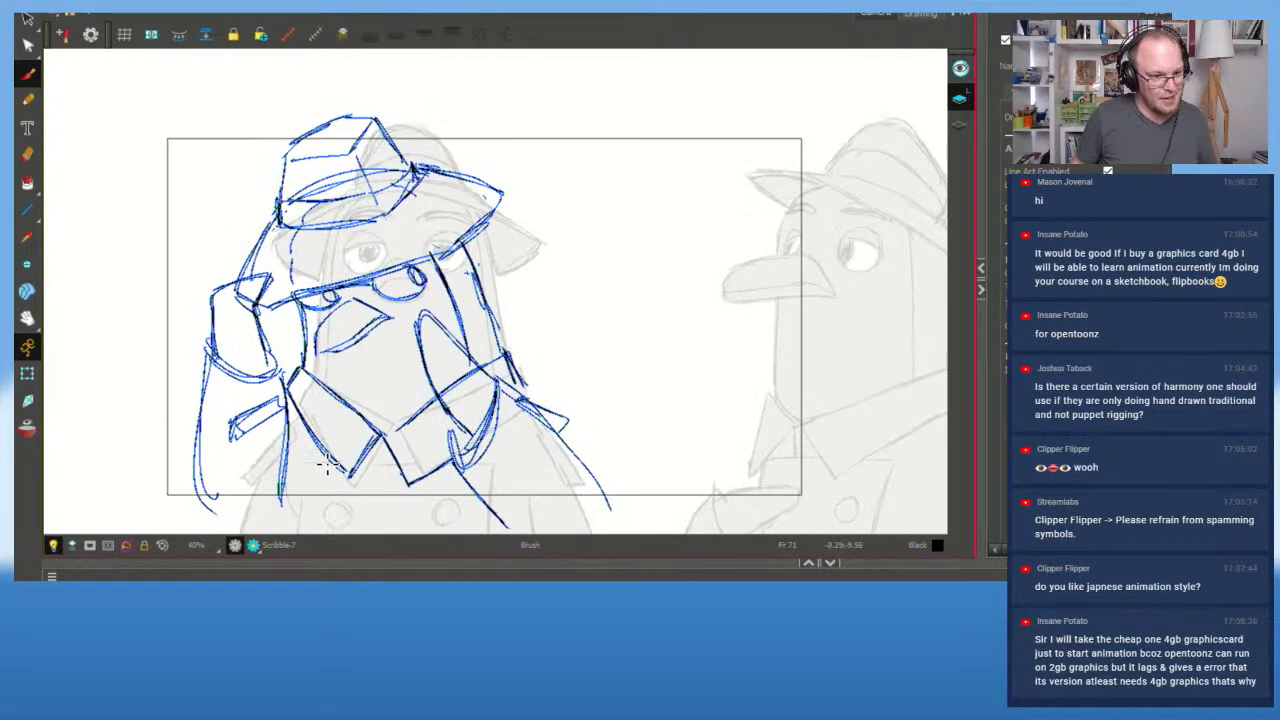
pyautogui.scroll(-1, 402, 280)
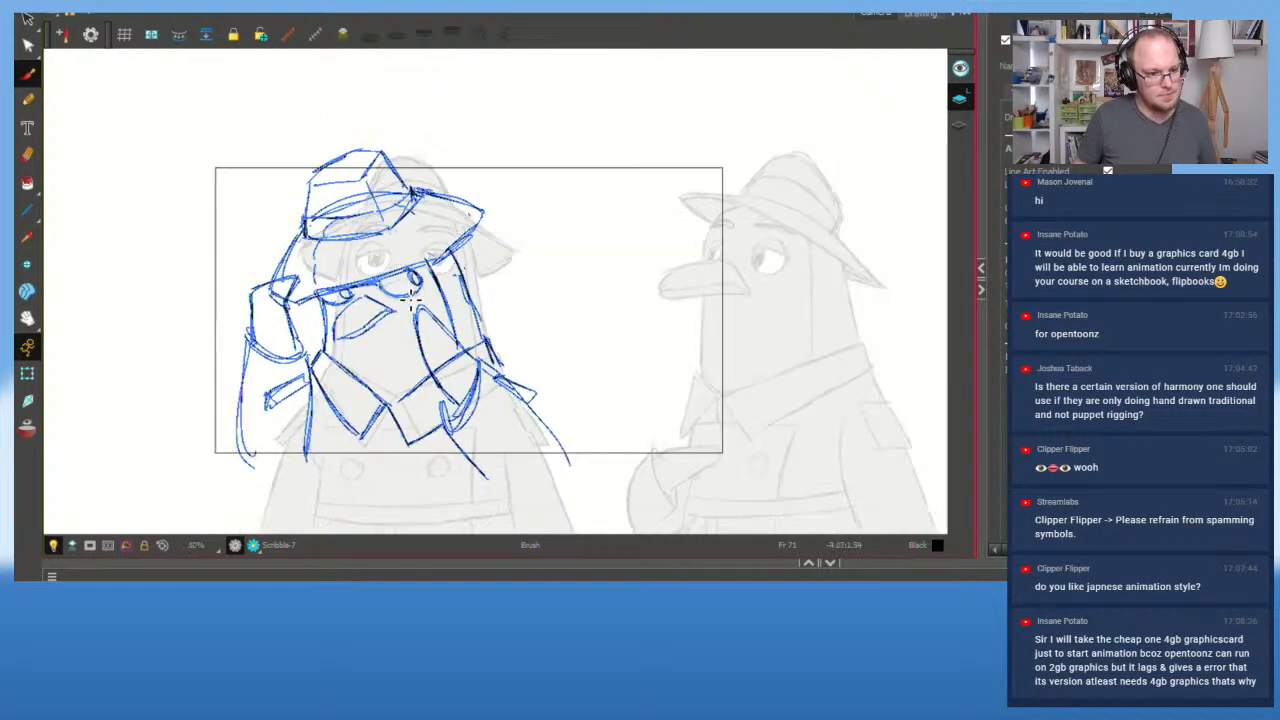
pyautogui.scroll(1, 410, 308)
pyautogui.scroll(1, 410, 308)
pyautogui.moveTo(523, 289); pyautogui.dragTo(543, 274)
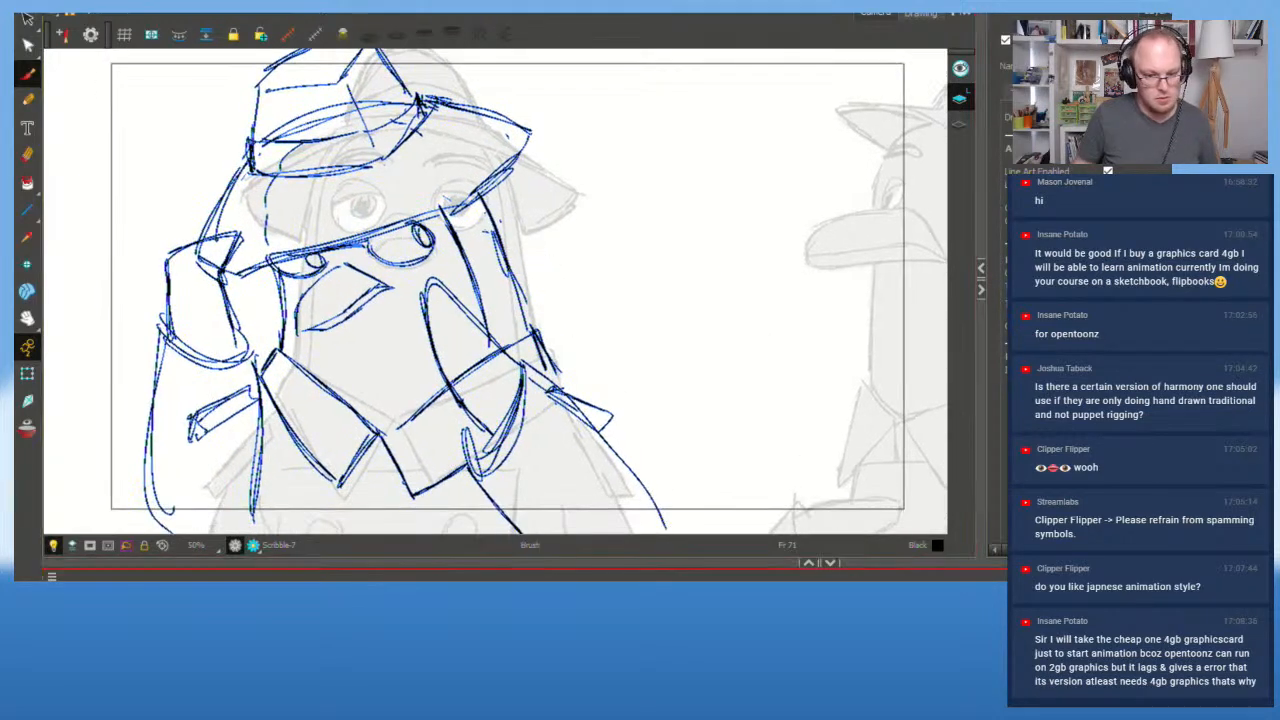
pyautogui.press('f')
pyautogui.press('f')
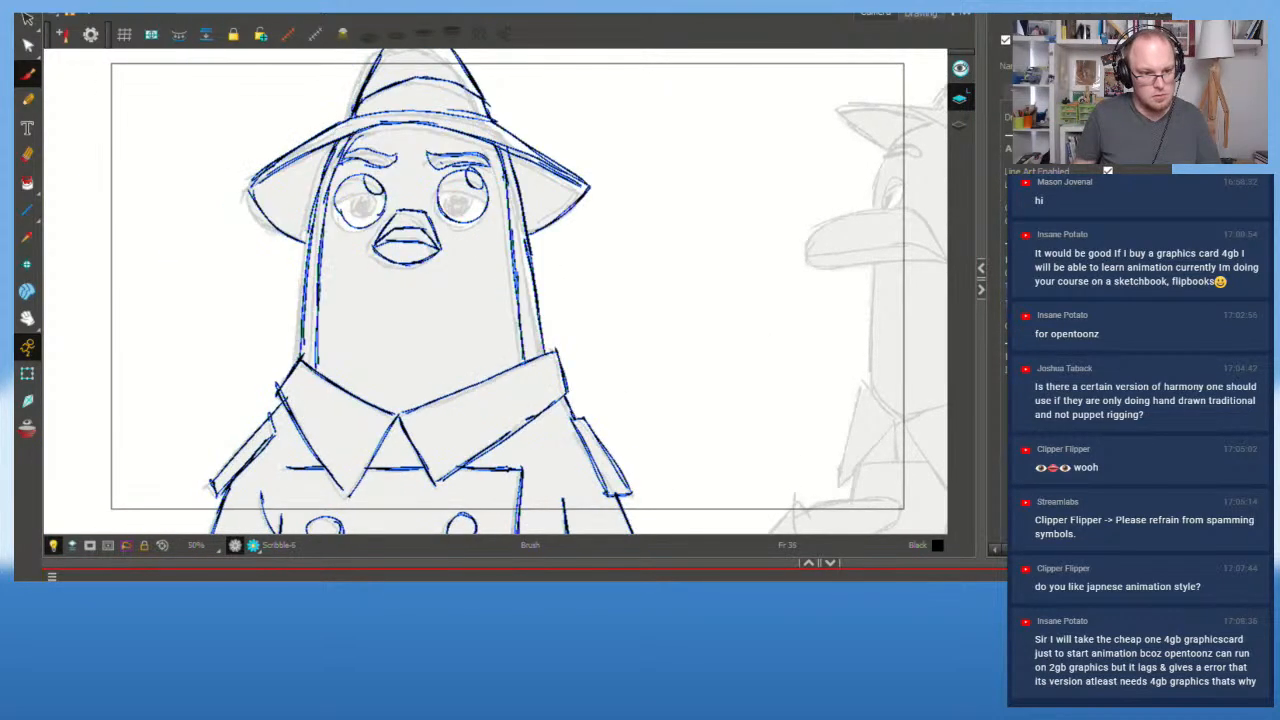
pyautogui.press('g')
pyautogui.press('g')
pyautogui.press('f')
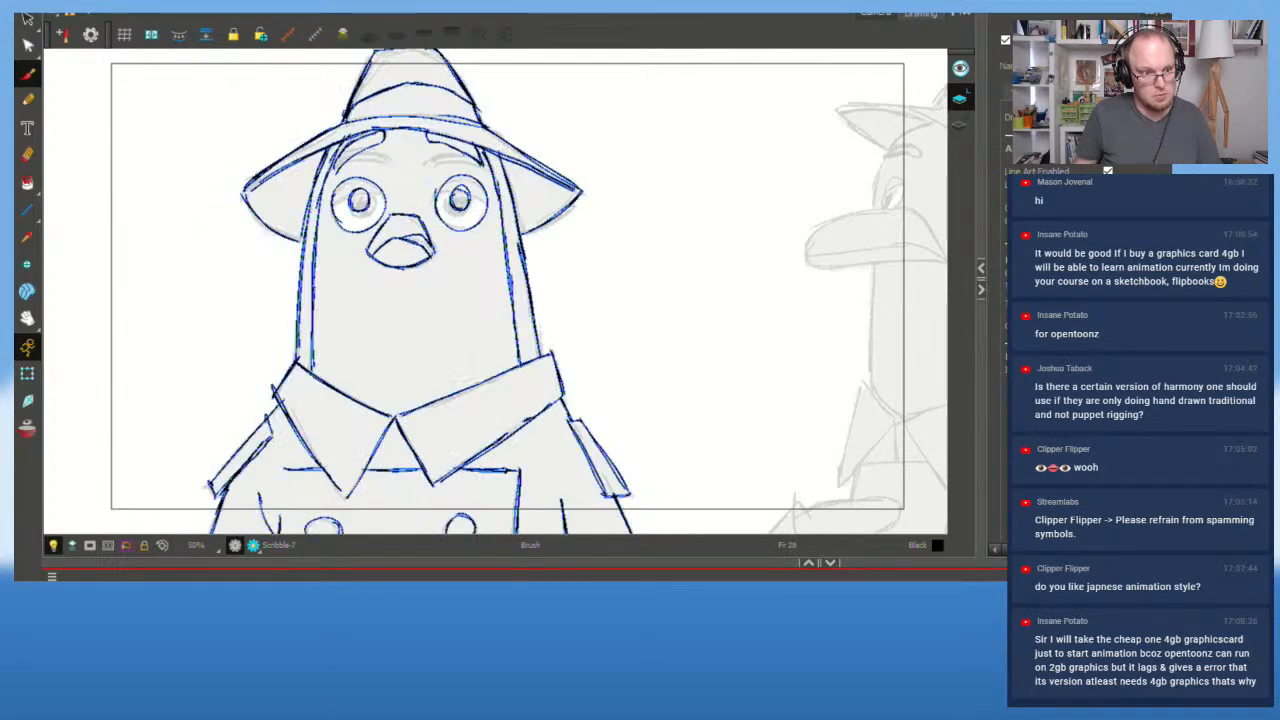
# Step: Compare the side-glance and hat-tilt drawings, land on frame 1, and turn off the Light Table
pyautogui.press('f')
pyautogui.press('g')
pyautogui.press('g')
pyautogui.press('f')
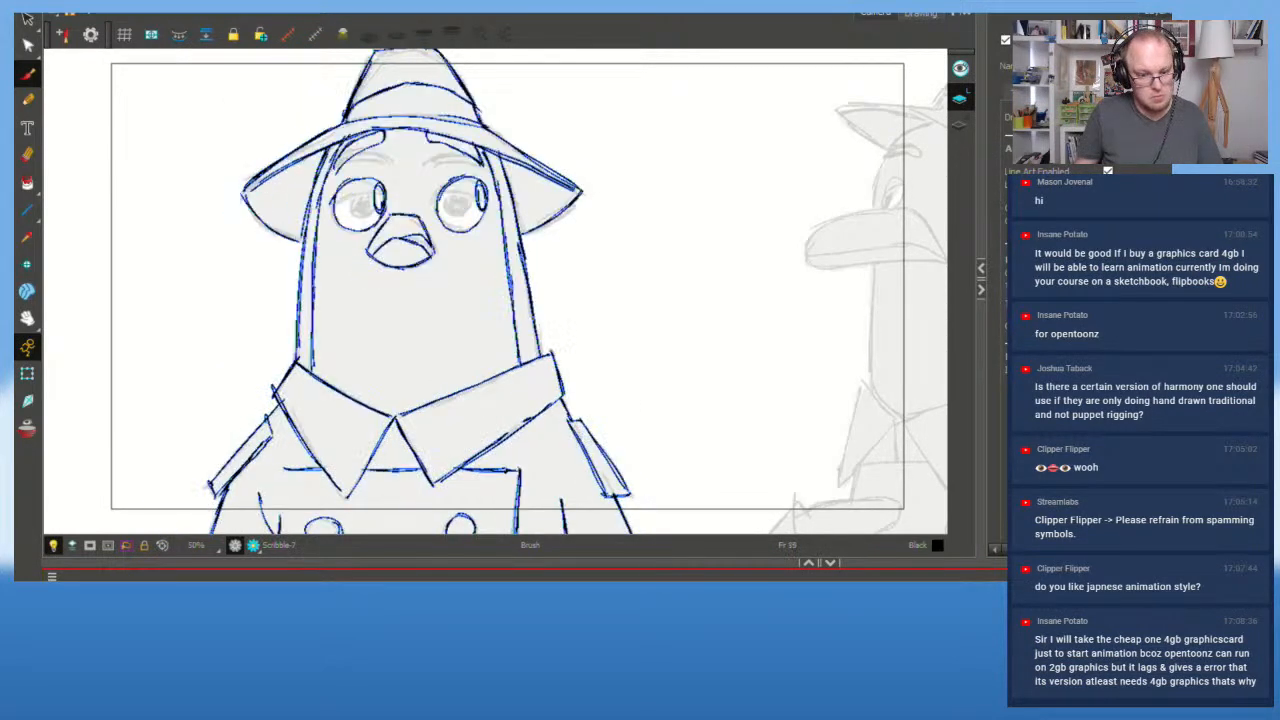
pyautogui.press('f')
pyautogui.press('g')
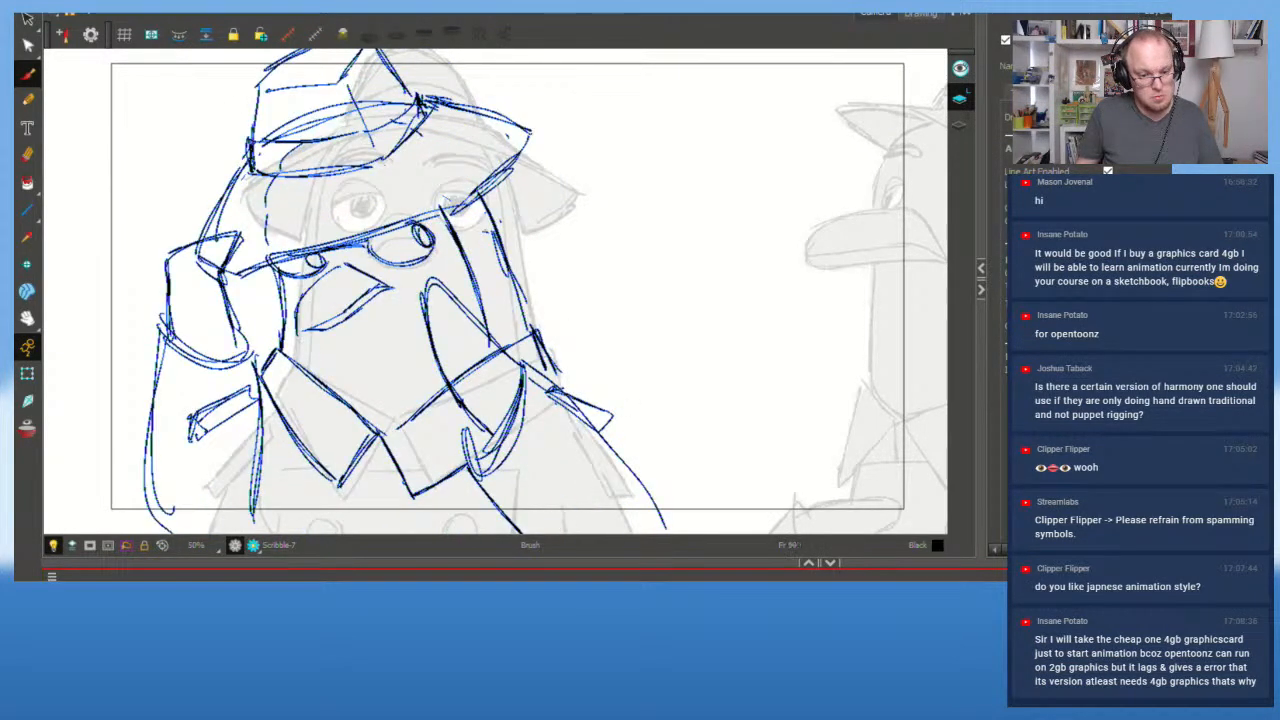
pyautogui.press('f')
pyautogui.press('f')
pyautogui.press('f')
pyautogui.press('f')
pyautogui.press('f')
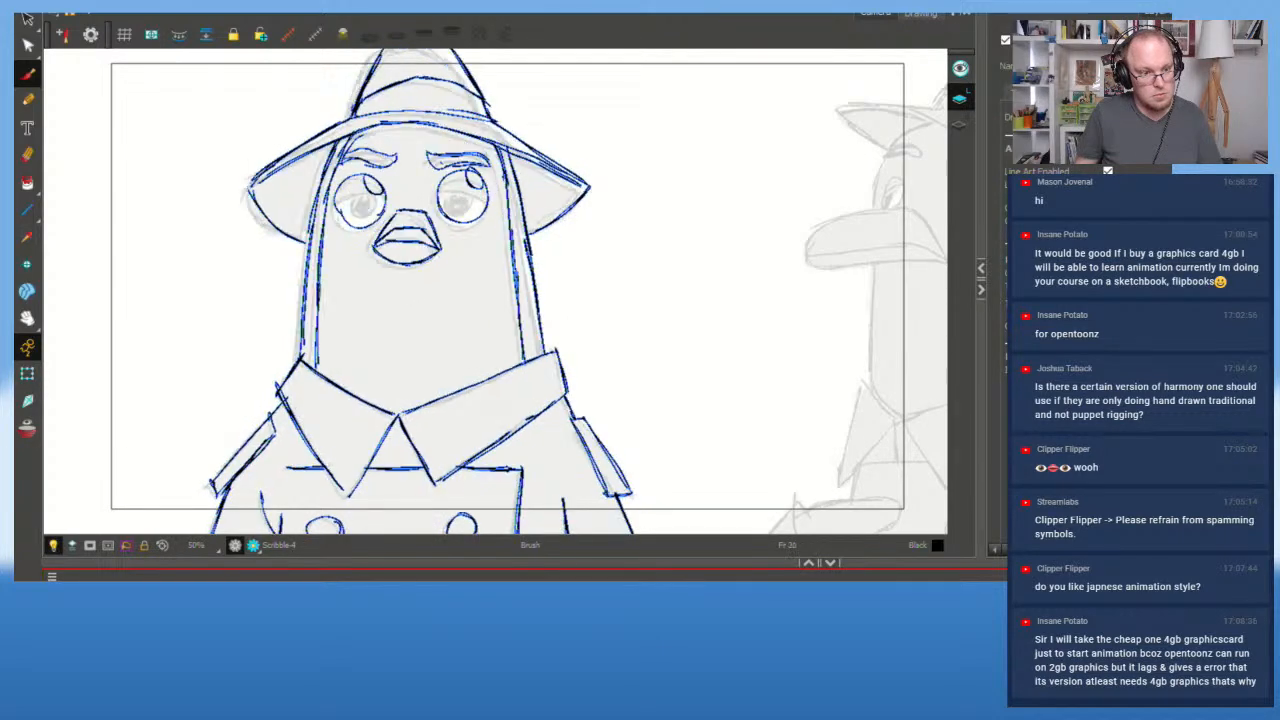
pyautogui.press('g')
pyautogui.press('g')
pyautogui.press('g')
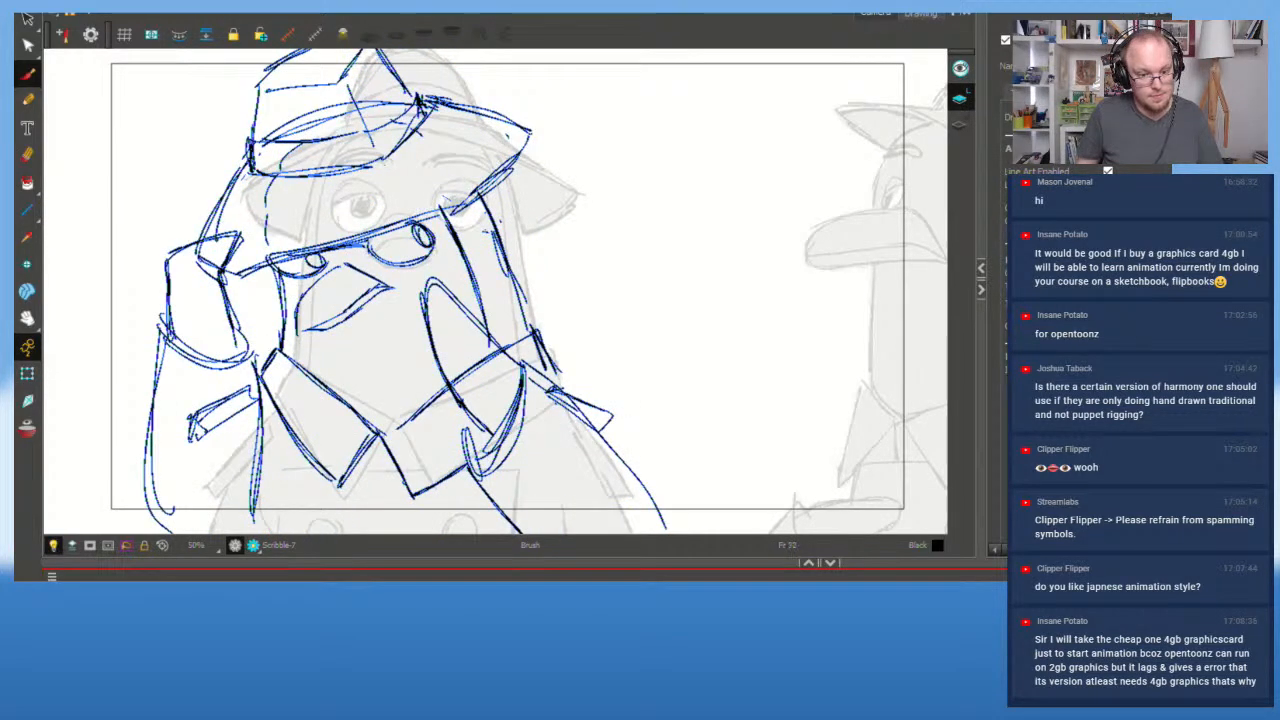
pyautogui.press('g')
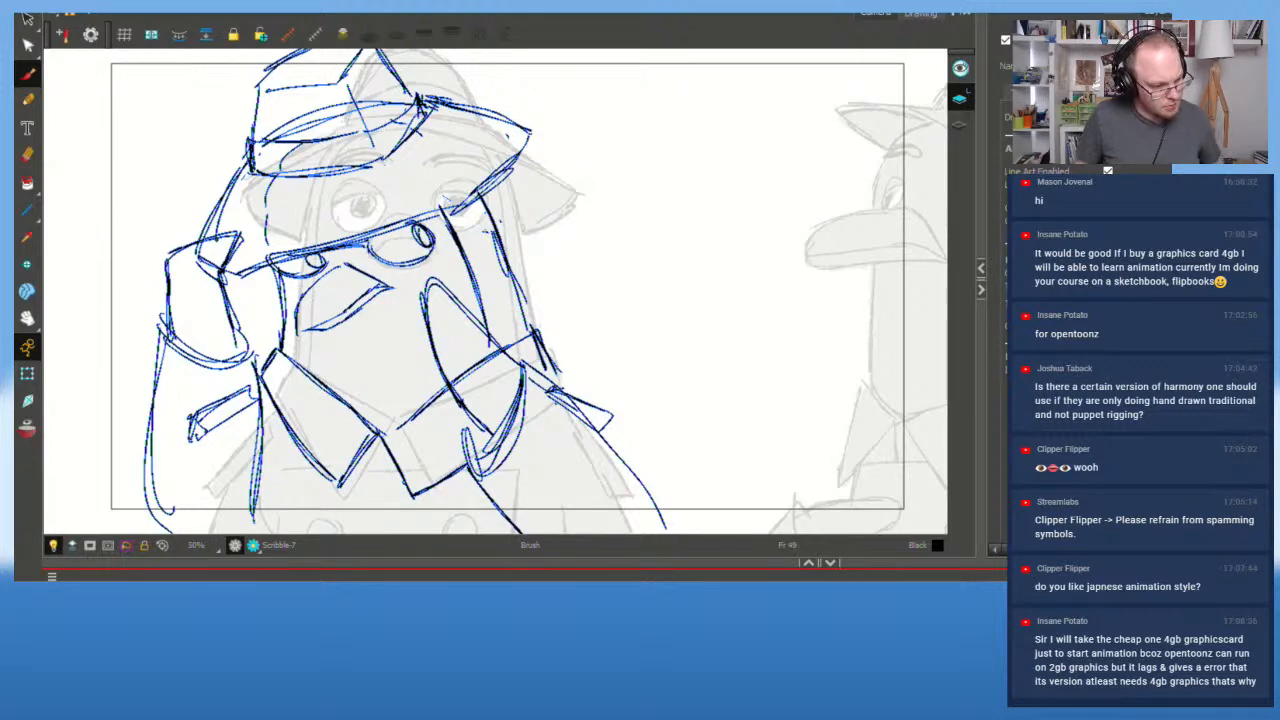
pyautogui.hotkey('shift', 'l')
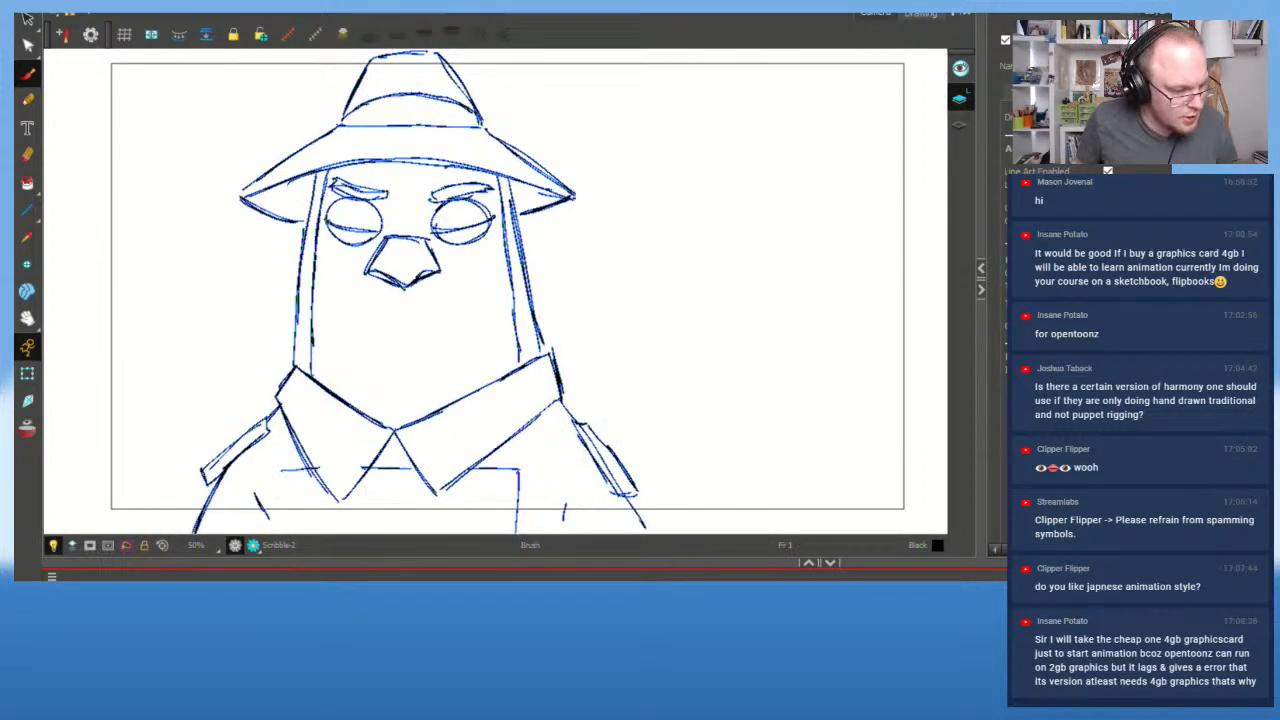
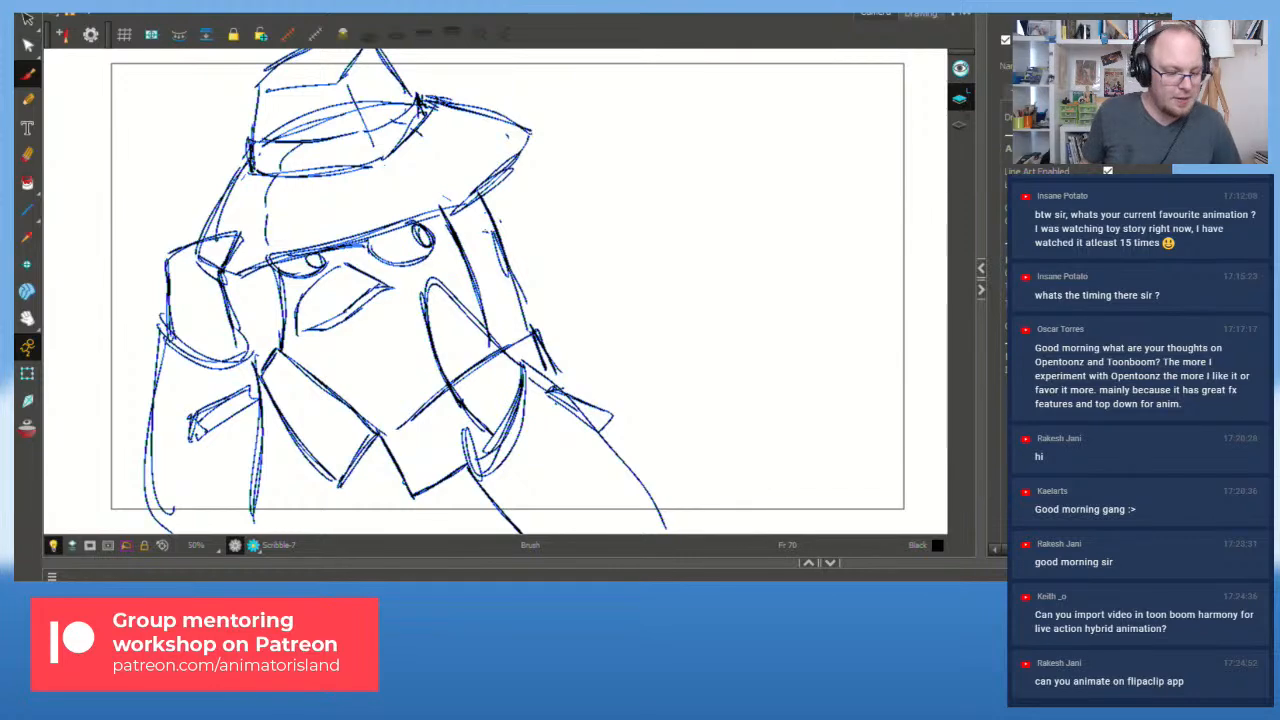
# Step: Rewind to frame 1, play the pigeon animation, and stop on the frame 38 pose
pyautogui.moveTo(620, 606); pyautogui.dragTo(640, 606)
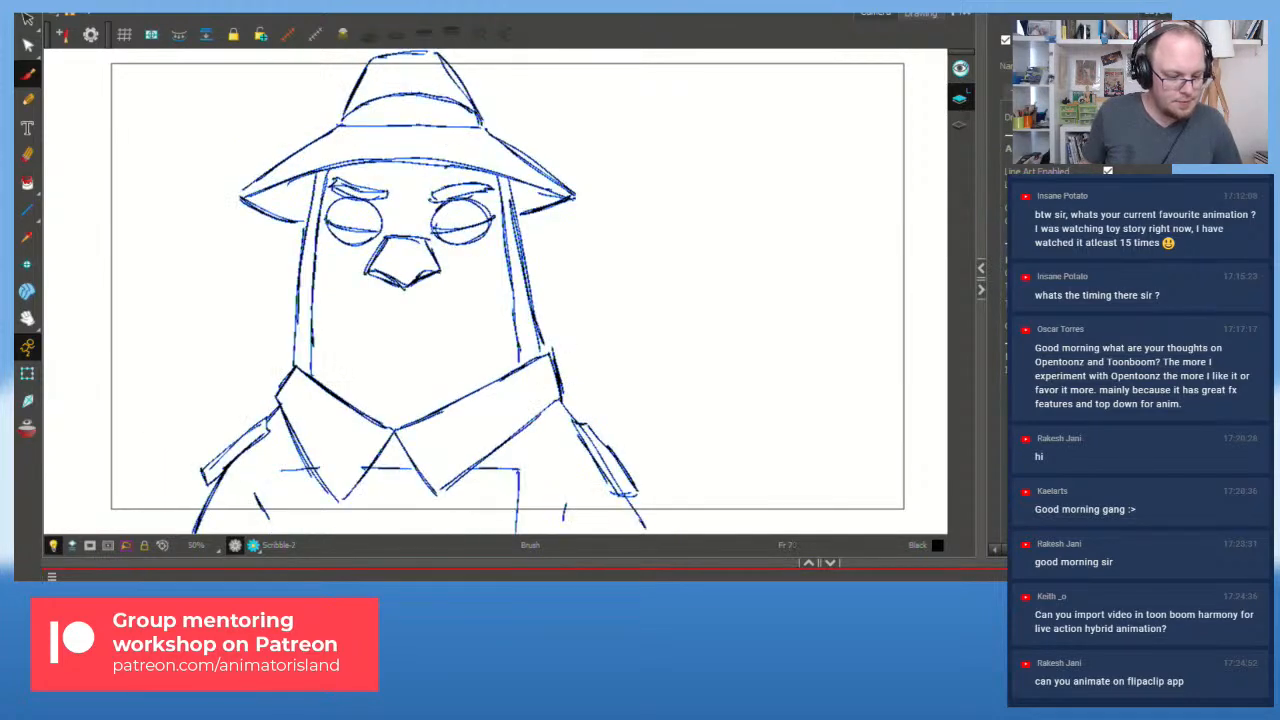
pyautogui.hotkey('shift', 'Return')
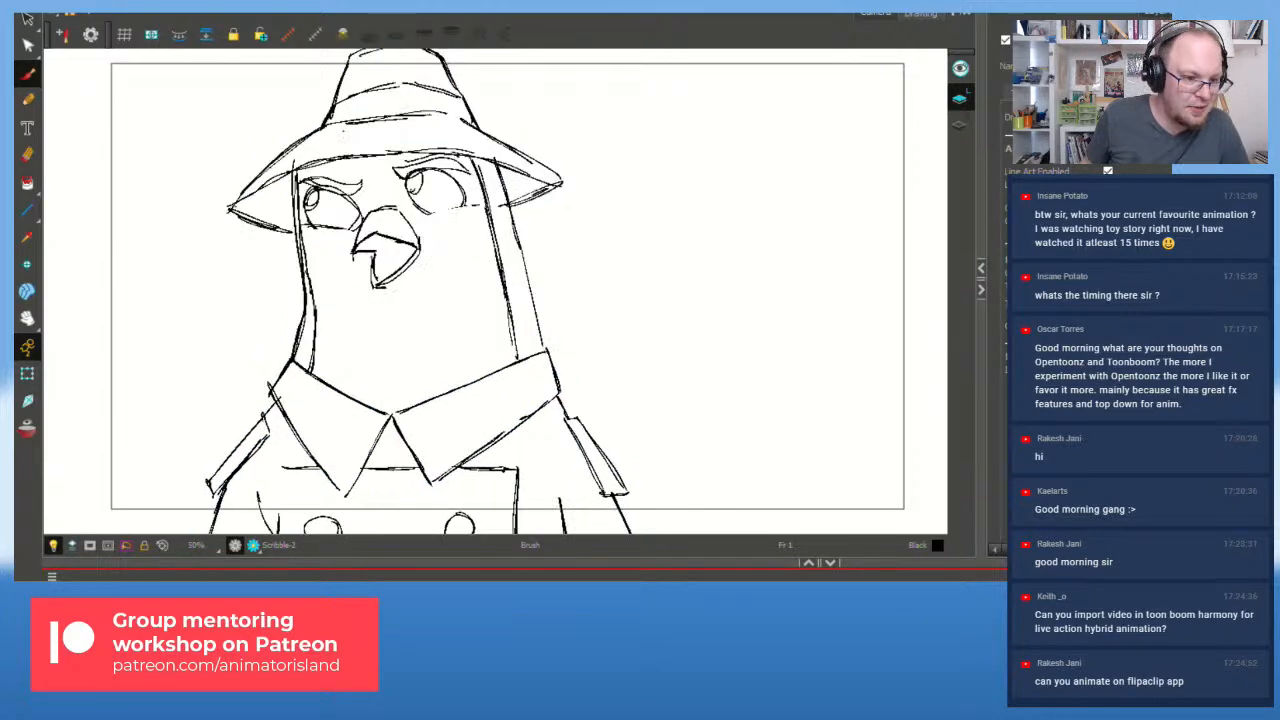
pyautogui.hotkey('shift', ',')
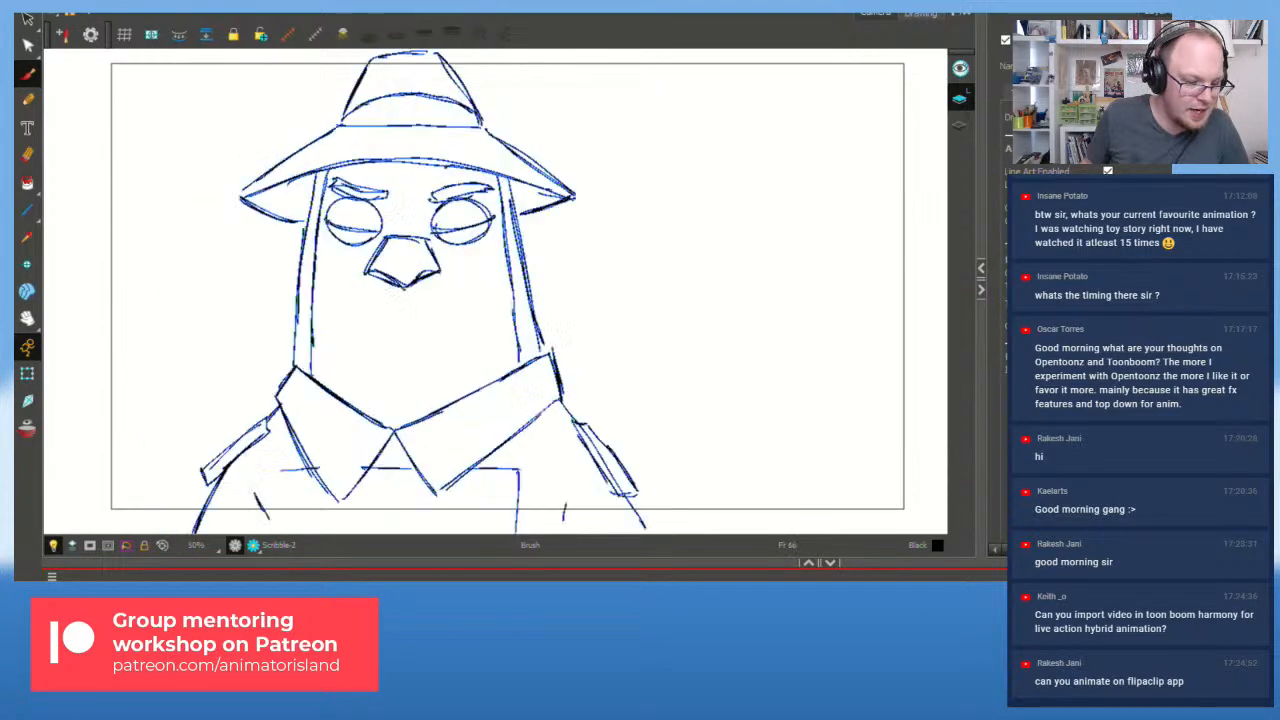
pyautogui.press('Return')
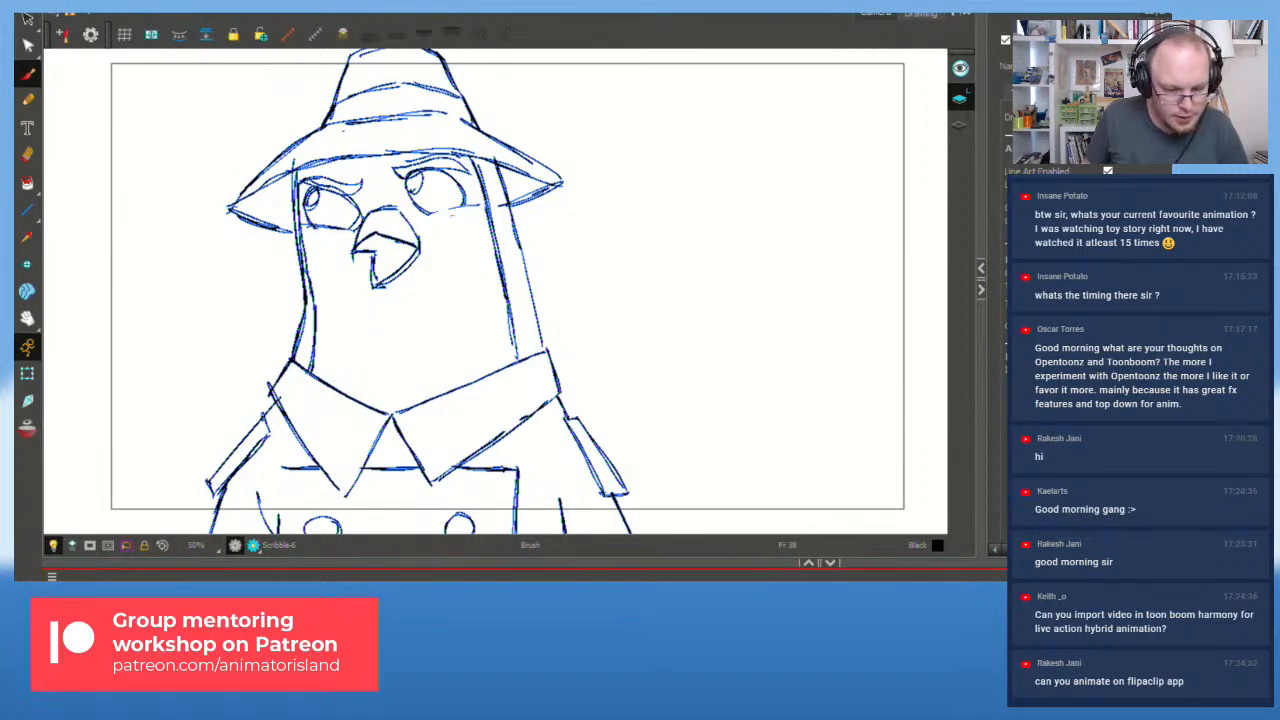
pyautogui.hotkey('alt', 'shift', 'r')
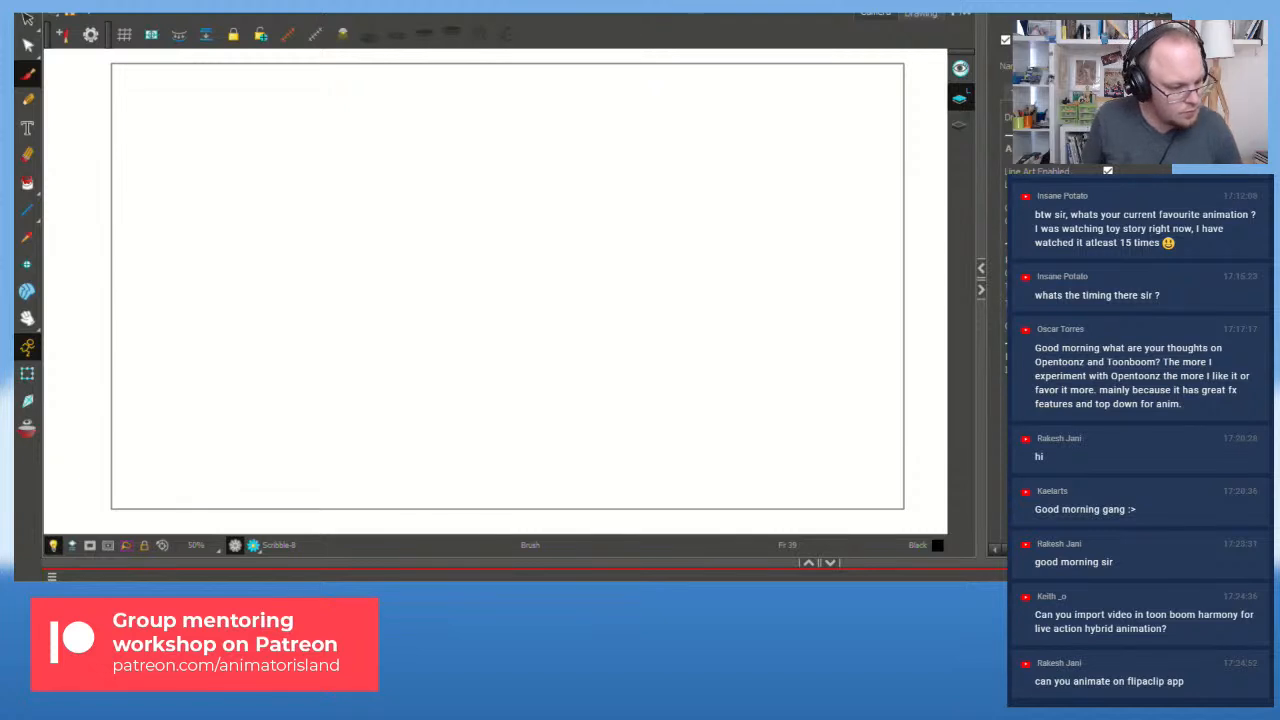
# Step: Turn on the red/green onion skins on frame 39 and frame the pigeon's face
pyautogui.hotkey('alt', 'o')
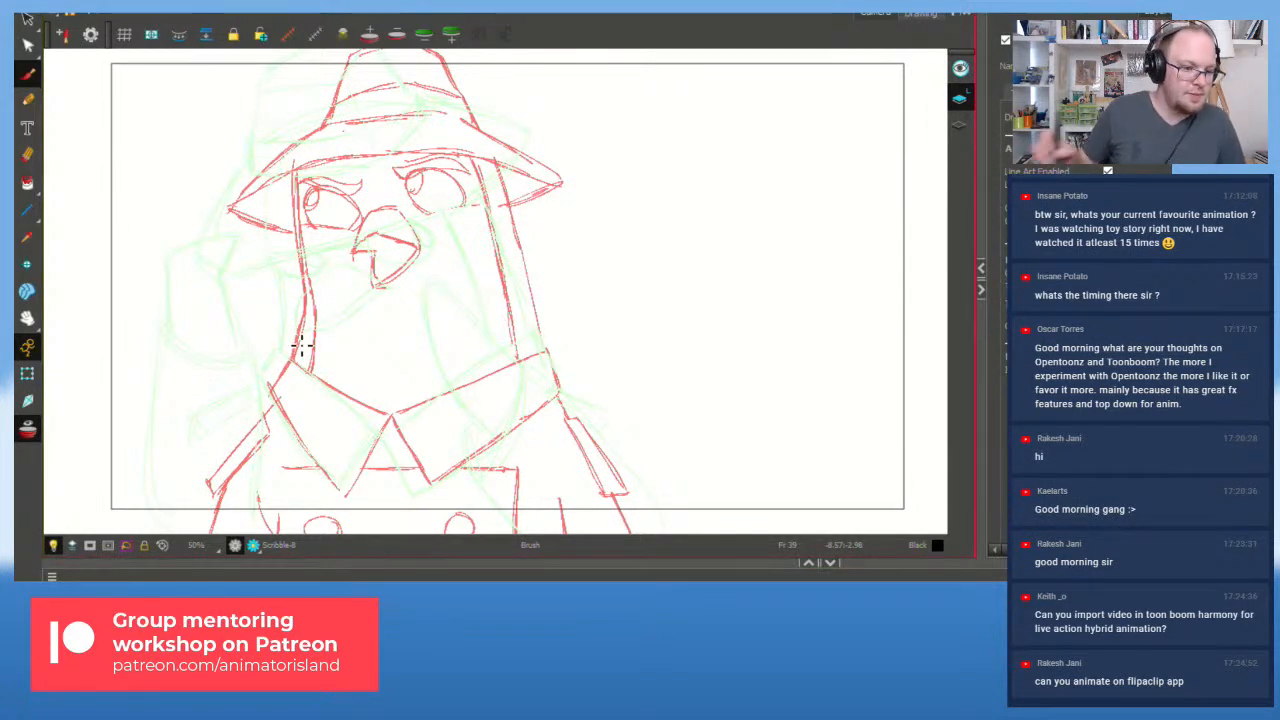
pyautogui.moveTo(380, 210)
pyautogui.mouseDown()
pyautogui.moveTo(293, 312)
pyautogui.moveTo(420, 250)
pyautogui.mouseUp()
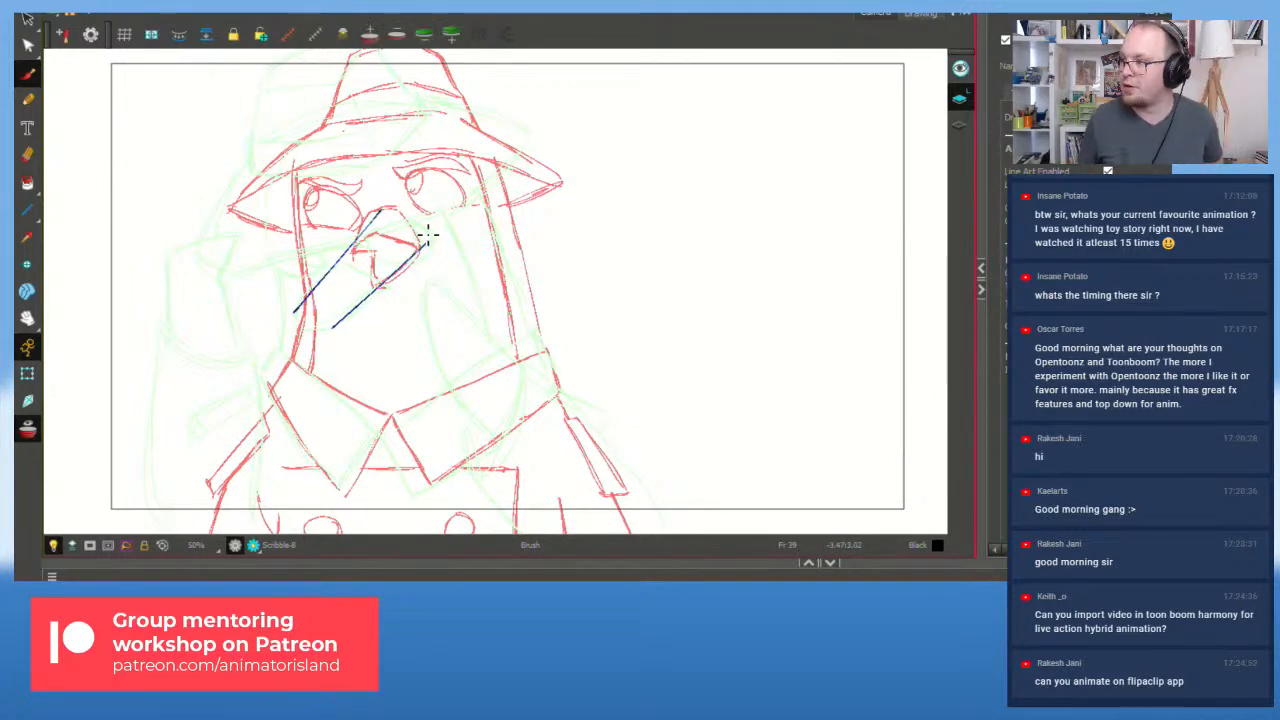
pyautogui.hotkey('ctrl', 'z')
pyautogui.hotkey('ctrl', 'z')
pyautogui.scroll(2, 335, 260)
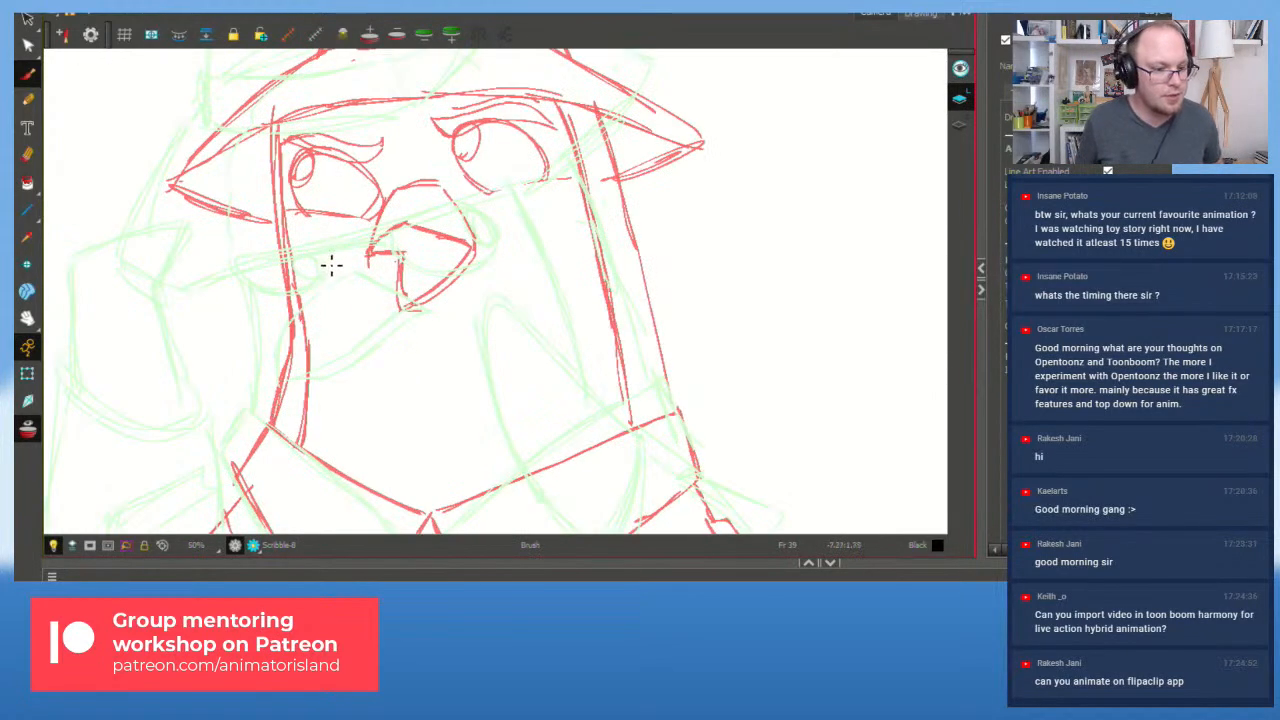
pyautogui.moveTo(406, 320); pyautogui.dragTo(503, 320)
# Step: Draw a first open-beak attempt: upper curve, back edge and inner mouth curve
pyautogui.moveTo(489, 195); pyautogui.dragTo(370, 395)
pyautogui.hotkey('ctrl', 'z')
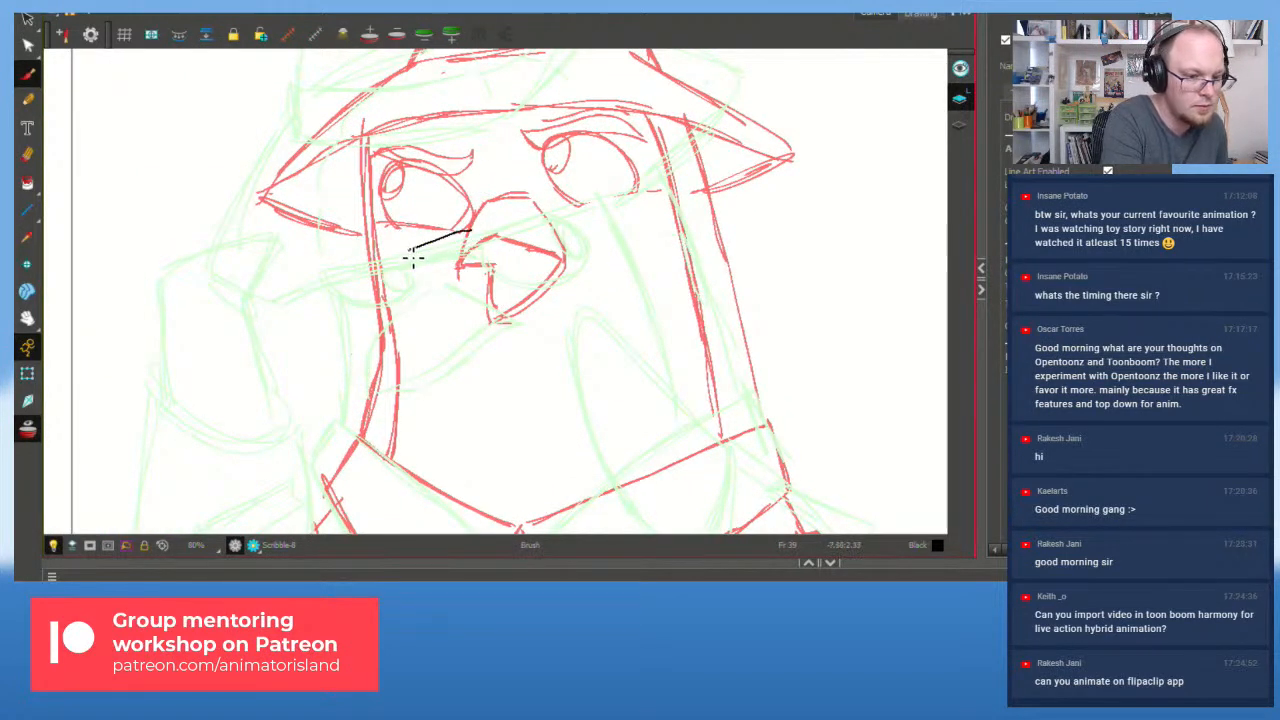
pyautogui.moveTo(400, 273)
pyautogui.mouseDown()
pyautogui.moveTo(454, 292)
pyautogui.moveTo(458, 281)
pyautogui.moveTo(434, 318)
pyautogui.moveTo(444, 311)
pyautogui.moveTo(411, 328)
pyautogui.moveTo(446, 323)
pyautogui.moveTo(416, 332)
pyautogui.moveTo(506, 290)
pyautogui.mouseUp()
pyautogui.hotkey('ctrl', 'z')
pyautogui.moveTo(474, 225)
pyautogui.mouseDown()
pyautogui.moveTo(521, 274)
pyautogui.moveTo(519, 291)
pyautogui.mouseUp()
pyautogui.moveTo(380, 301); pyautogui.dragTo(521, 288)
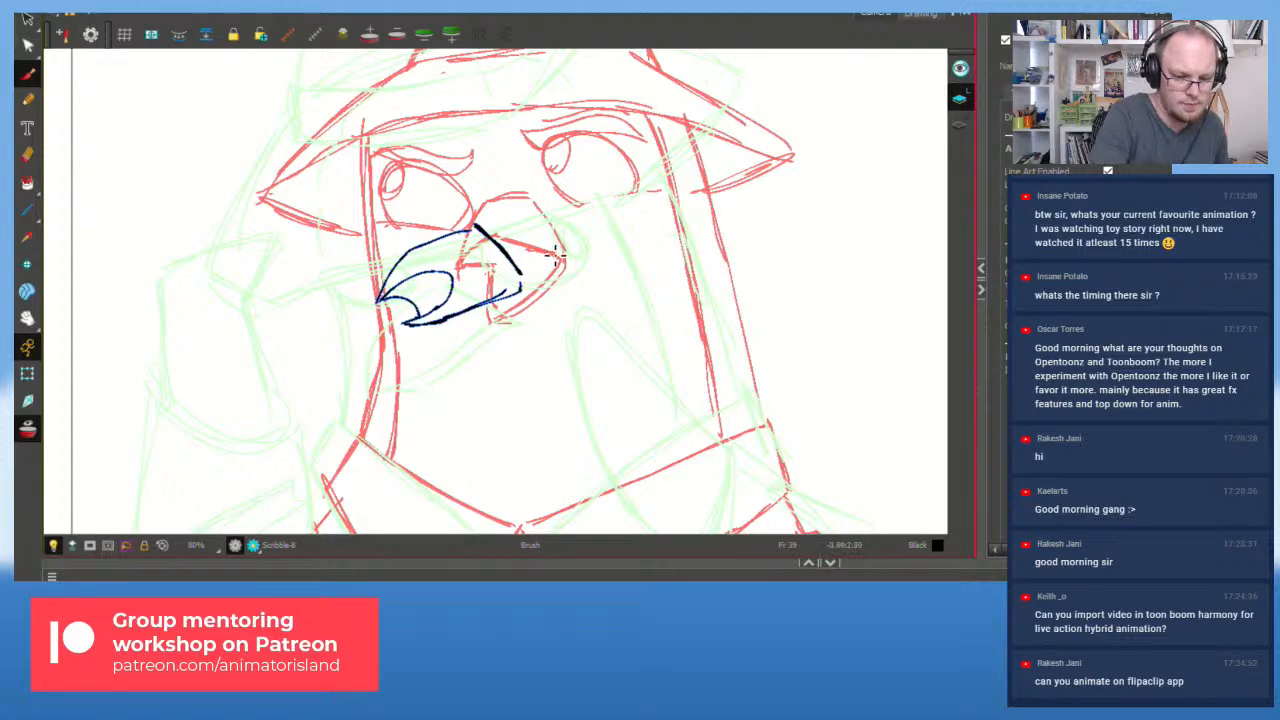
# Step: Compare with the neighbouring poses, then delete the first beak attempt on frame 39
pyautogui.press('.')
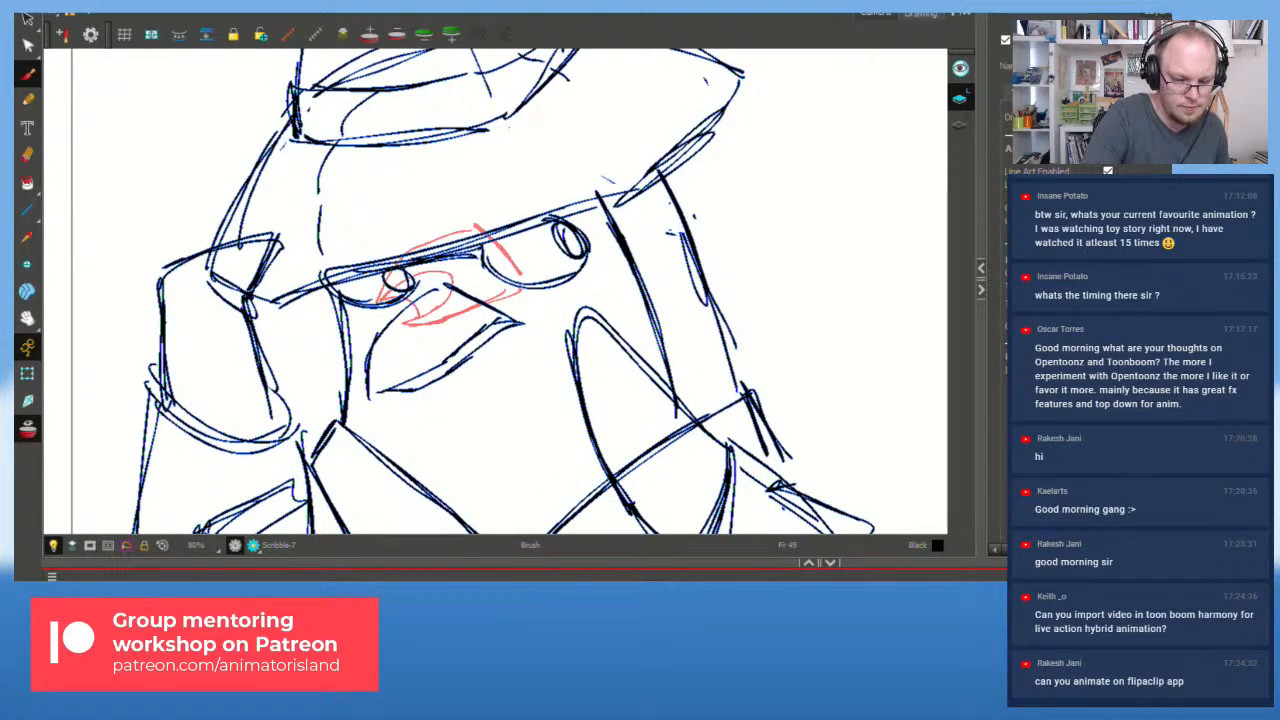
pyautogui.press(',')
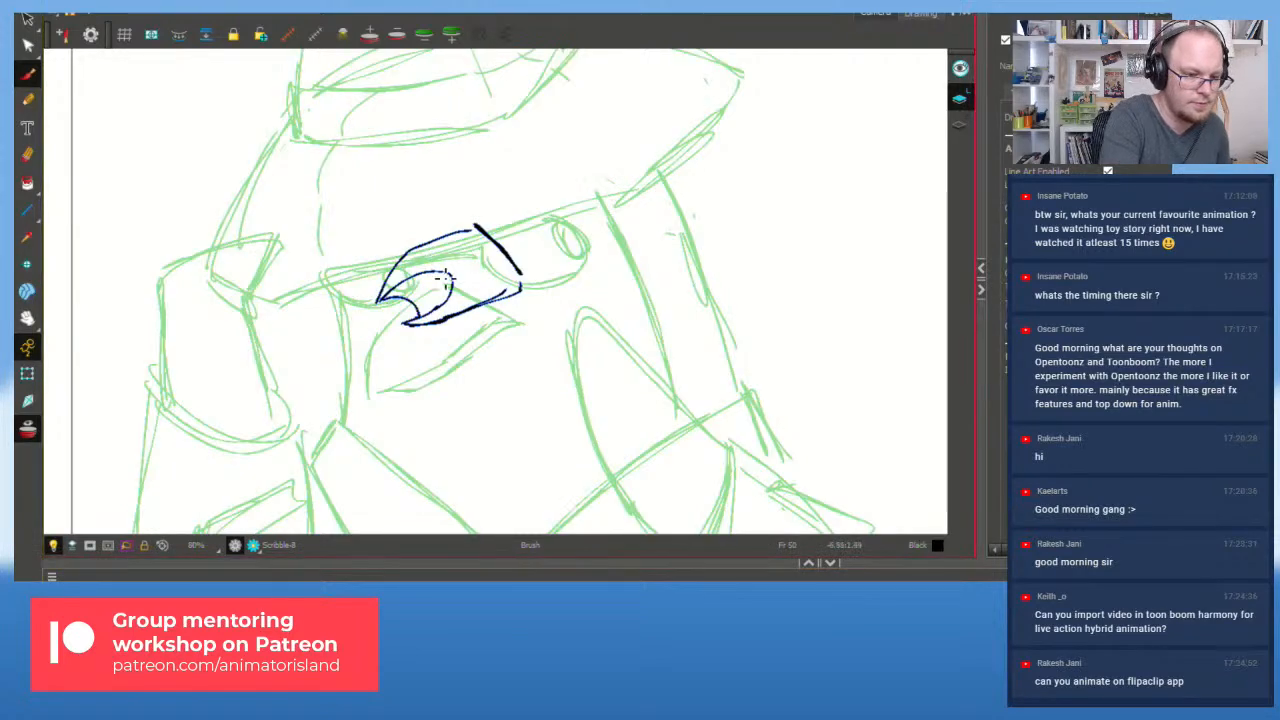
pyautogui.click(738, 610)
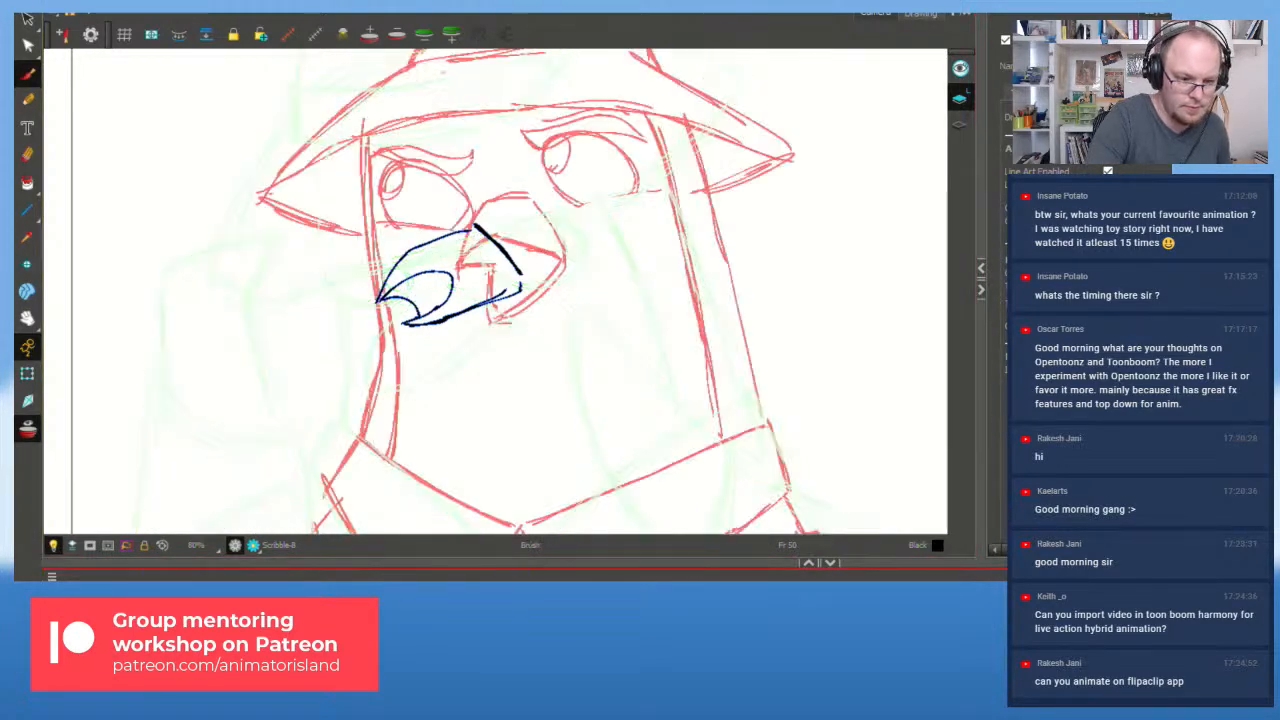
pyautogui.hotkey('ctrl', 'a')
pyautogui.press('Delete')
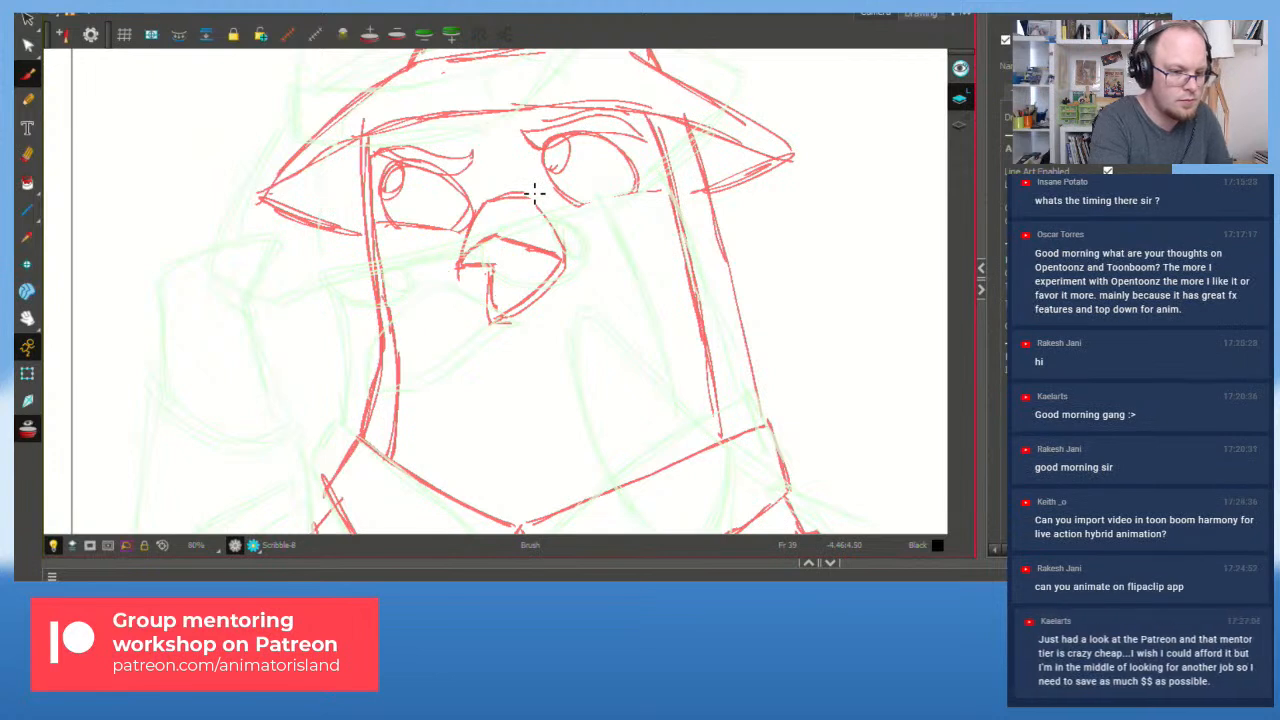
# Step: Redraw the beak's upper curve and the hook toward its tip, retrying strokes
pyautogui.moveTo(479, 231)
pyautogui.mouseDown()
pyautogui.moveTo(412, 263)
pyautogui.moveTo(369, 340)
pyautogui.moveTo(426, 314)
pyautogui.moveTo(430, 303)
pyautogui.moveTo(396, 283)
pyautogui.moveTo(380, 329)
pyautogui.moveTo(449, 289)
pyautogui.mouseUp()
pyautogui.hotkey('ctrl', 'z')
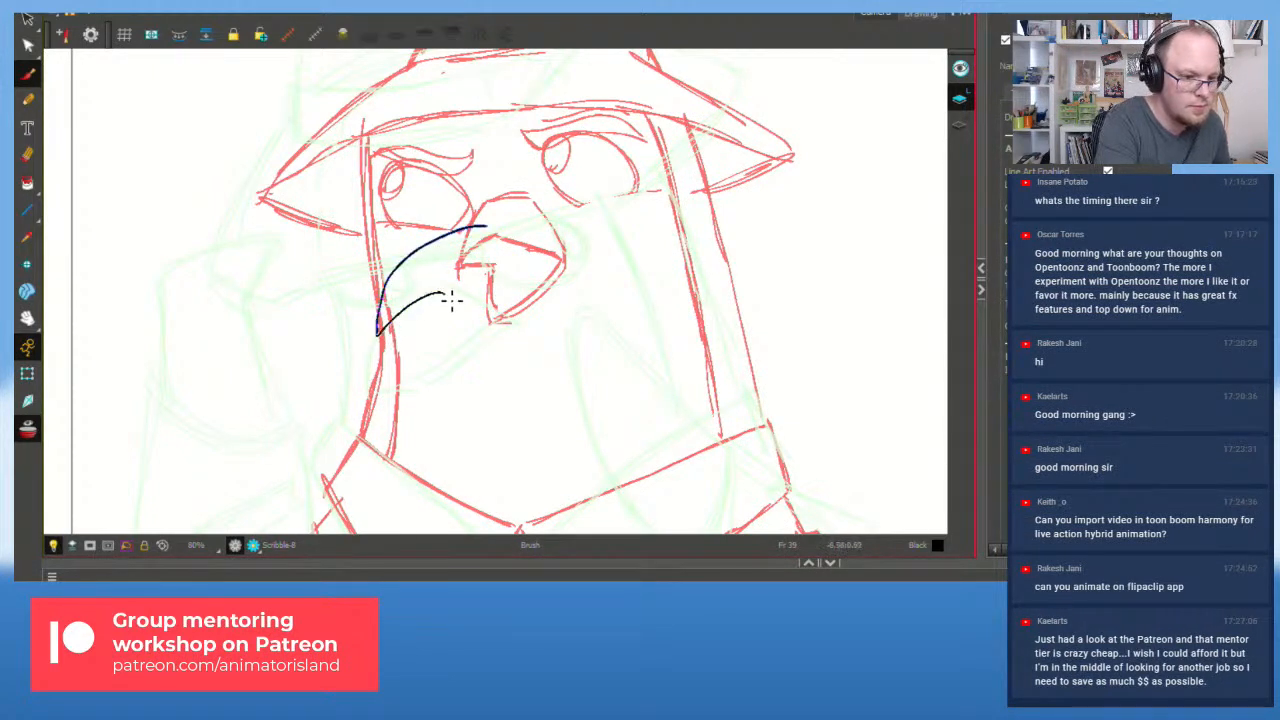
pyautogui.hotkey('ctrl', 'z')
pyautogui.moveTo(379, 331); pyautogui.dragTo(456, 284)
pyautogui.hotkey('ctrl', 'z')
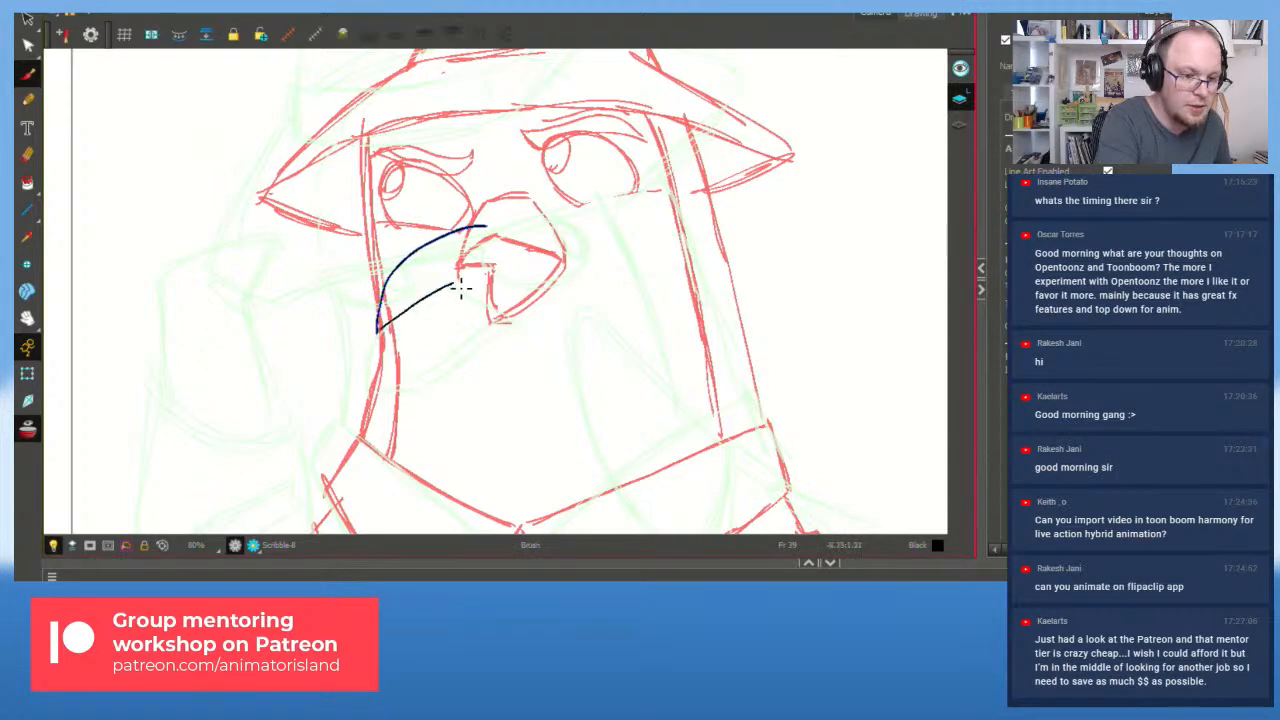
pyautogui.hotkey('ctrl', 'z')
pyautogui.moveTo(380, 334)
pyautogui.mouseDown()
pyautogui.moveTo(457, 276)
pyautogui.moveTo(404, 320)
pyautogui.moveTo(451, 294)
pyautogui.mouseUp()
pyautogui.hotkey('ctrl', 'z')
pyautogui.hotkey('ctrl', 'z')
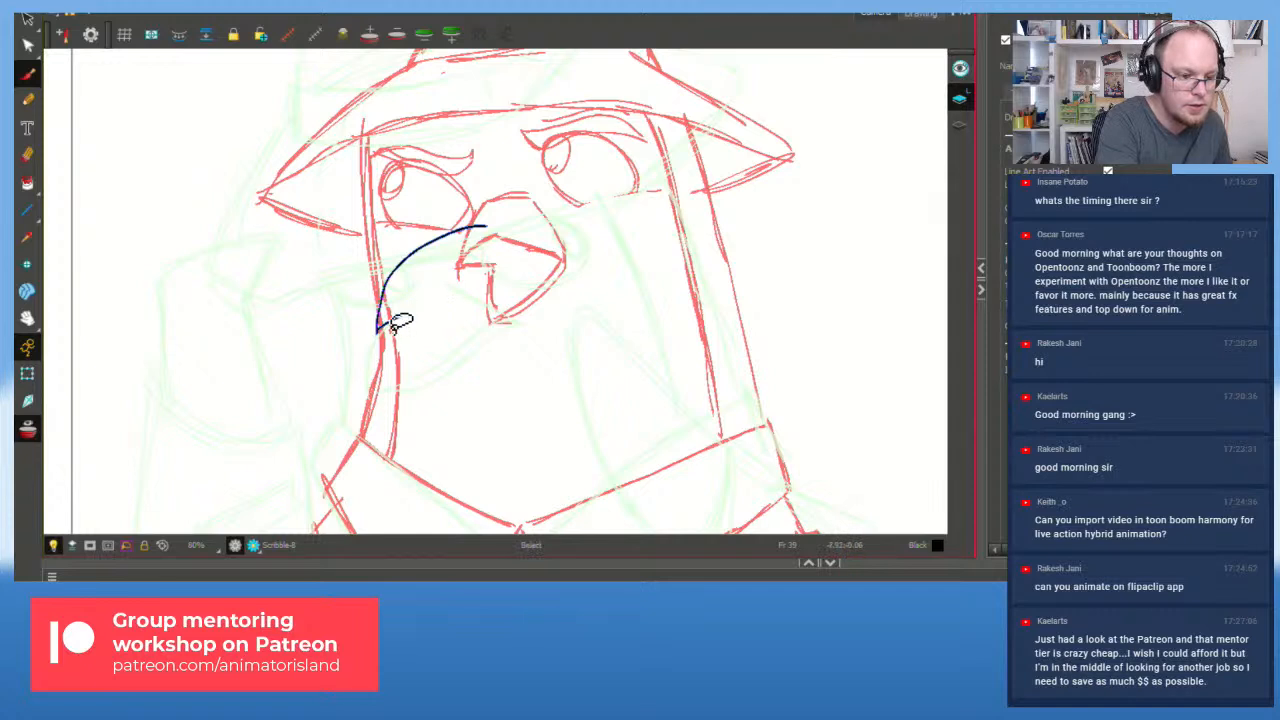
pyautogui.moveTo(378, 332)
pyautogui.mouseDown()
pyautogui.moveTo(501, 265)
pyautogui.moveTo(539, 265)
pyautogui.moveTo(497, 238)
pyautogui.moveTo(544, 226)
pyautogui.moveTo(476, 212)
pyautogui.moveTo(465, 238)
pyautogui.moveTo(403, 268)
pyautogui.moveTo(389, 323)
pyautogui.moveTo(449, 290)
pyautogui.mouseUp()
# Step: Draw the lower beak curve and the upper right beak edge, reworking attempts
pyautogui.hotkey('ctrl', 'z')
pyautogui.hotkey('ctrl', 'z')
pyautogui.hotkey('ctrl', 'z')
pyautogui.hotkey('ctrl', 'z')
pyautogui.moveTo(390, 314); pyautogui.dragTo(520, 263)
pyautogui.hotkey('ctrl', 'z')
pyautogui.moveTo(485, 218); pyautogui.dragTo(523, 258)
pyautogui.moveTo(428, 306)
pyautogui.mouseDown()
pyautogui.moveTo(421, 344)
pyautogui.moveTo(502, 276)
pyautogui.mouseUp()
pyautogui.hotkey('ctrl', 'z')
pyautogui.moveTo(412, 309); pyautogui.dragTo(479, 292)
pyautogui.hotkey('ctrl', 'z')
pyautogui.hotkey('ctrl', 'z')
pyautogui.hotkey('ctrl', 'z')
pyautogui.hotkey('ctrl', 'z')
pyautogui.hotkey('ctrl', 'z')
pyautogui.hotkey('ctrl', 'z')
pyautogui.hotkey('ctrl', 'z')
pyautogui.hotkey('ctrl', 'z')
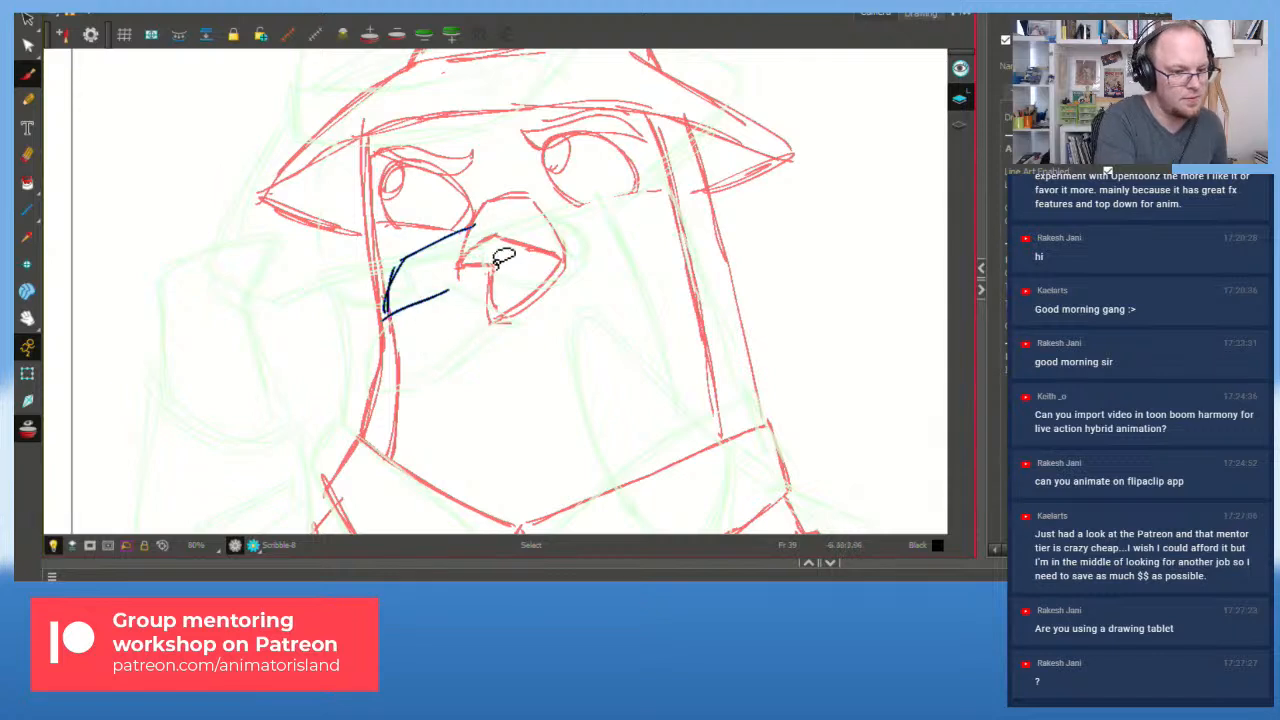
pyautogui.moveTo(490, 227)
pyautogui.mouseDown()
pyautogui.moveTo(436, 250)
pyautogui.moveTo(410, 284)
pyautogui.moveTo(405, 299)
pyautogui.moveTo(487, 292)
pyautogui.moveTo(431, 333)
pyautogui.moveTo(489, 322)
pyautogui.moveTo(544, 272)
pyautogui.mouseUp()
pyautogui.hotkey('ctrl', 'z')
pyautogui.hotkey('ctrl', 'z')
pyautogui.hotkey('ctrl', 'z')
pyautogui.moveTo(490, 219); pyautogui.dragTo(552, 262)
pyautogui.moveTo(406, 296)
pyautogui.mouseDown()
pyautogui.moveTo(450, 314)
pyautogui.moveTo(432, 290)
pyautogui.mouseUp()
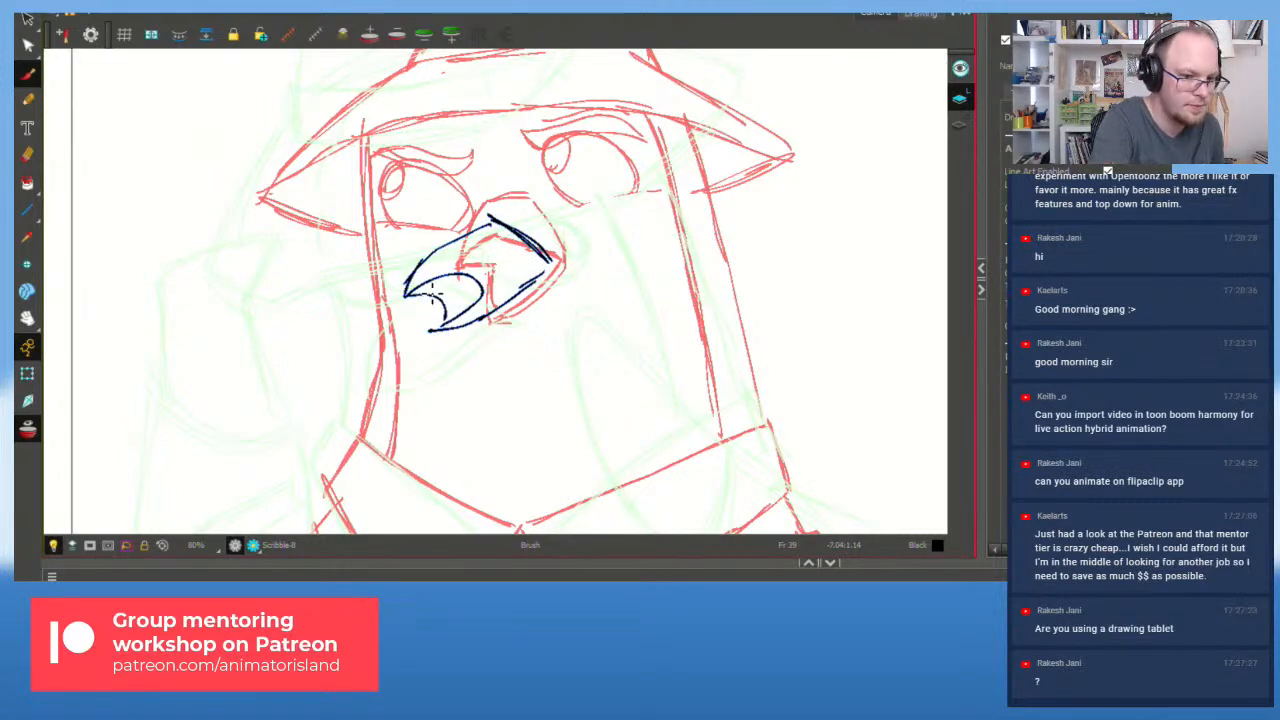
# Step: Draw a round left eye beside the beak
pyautogui.moveTo(354, 212)
pyautogui.mouseDown()
pyautogui.moveTo(415, 196)
pyautogui.moveTo(397, 196)
pyautogui.mouseUp()
pyautogui.hotkey('ctrl', 'z')
pyautogui.moveTo(374, 242)
pyautogui.mouseDown()
pyautogui.moveTo(407, 204)
pyautogui.moveTo(438, 243)
pyautogui.moveTo(365, 205)
pyautogui.moveTo(433, 242)
pyautogui.moveTo(398, 192)
pyautogui.mouseUp()
pyautogui.hotkey('ctrl', 'z')
pyautogui.hotkey('ctrl', 'z')
pyautogui.moveTo(376, 253)
pyautogui.mouseDown()
pyautogui.moveTo(438, 228)
pyautogui.moveTo(368, 244)
pyautogui.moveTo(438, 222)
pyautogui.moveTo(364, 215)
pyautogui.mouseUp()
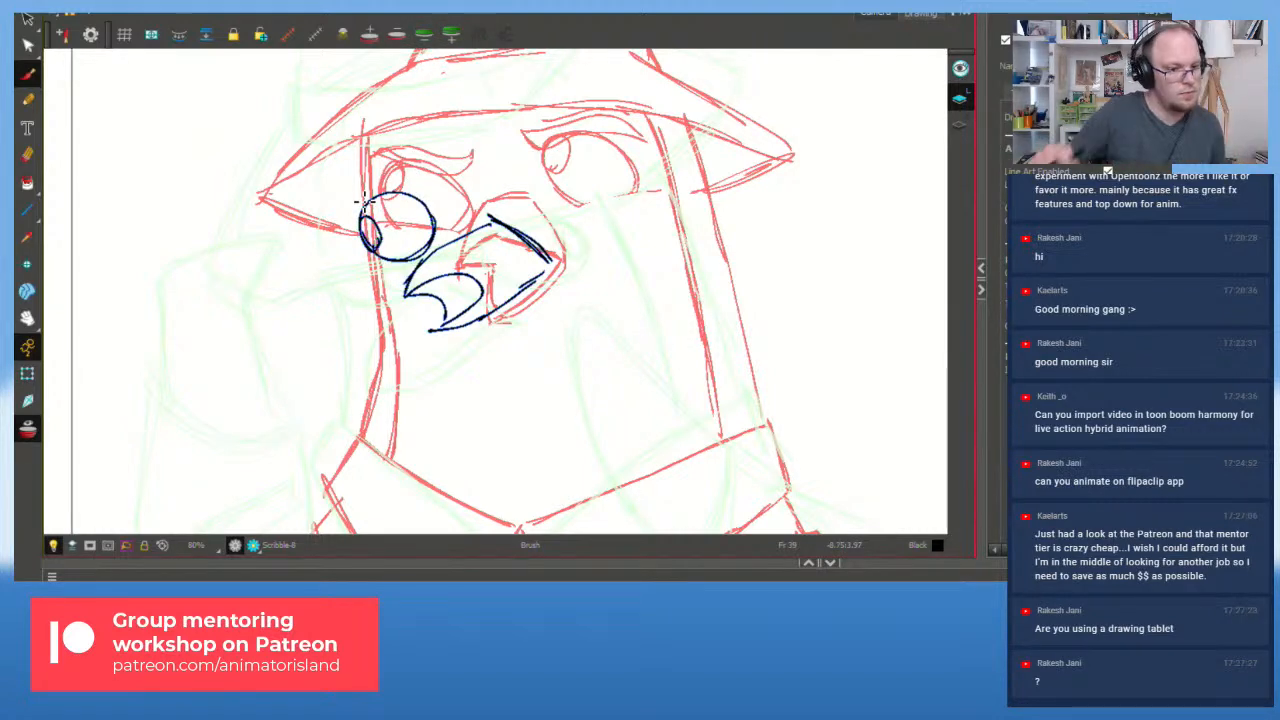
# Step: Reframe the view on the face and try another eye circle, then undo it
pyautogui.press('1')
pyautogui.press('1')
pyautogui.moveTo(508, 347); pyautogui.dragTo(615, 367)
pyautogui.press('2')
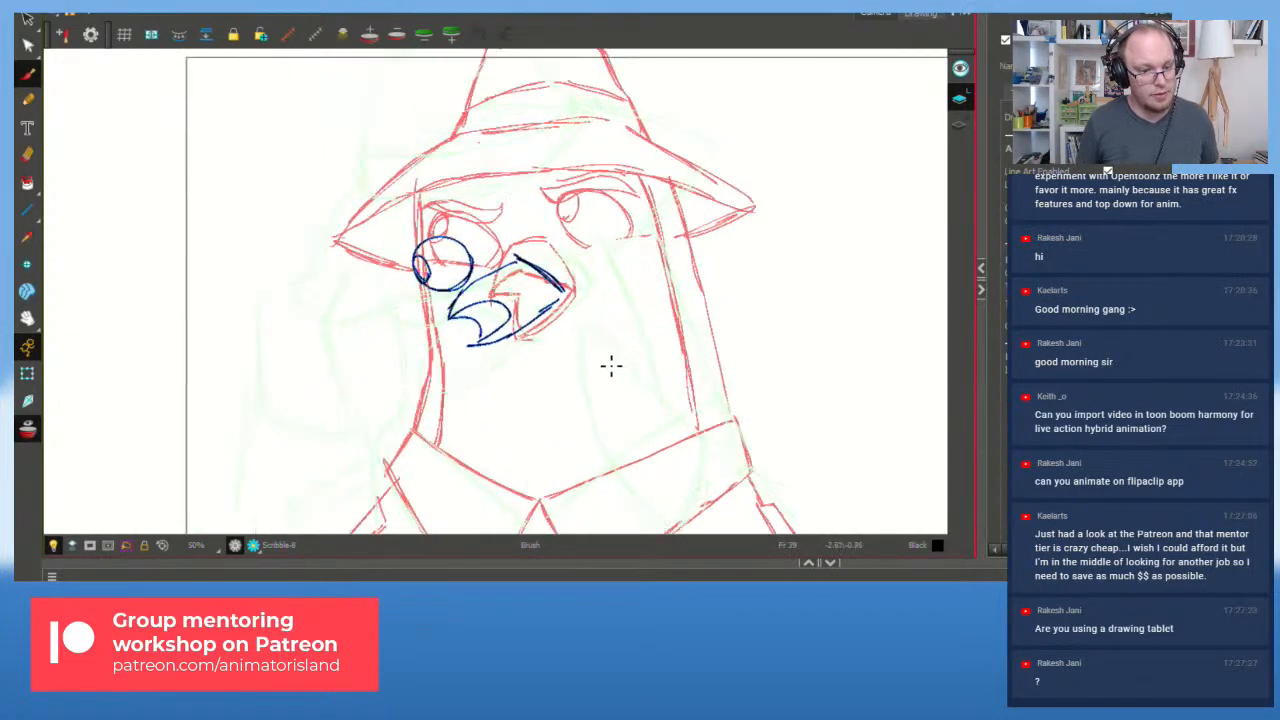
pyautogui.moveTo(554, 262)
pyautogui.mouseDown()
pyautogui.moveTo(569, 206)
pyautogui.moveTo(601, 263)
pyautogui.moveTo(545, 254)
pyautogui.moveTo(588, 211)
pyautogui.moveTo(550, 231)
pyautogui.mouseUp()
pyautogui.hotkey('ctrl', 'z')
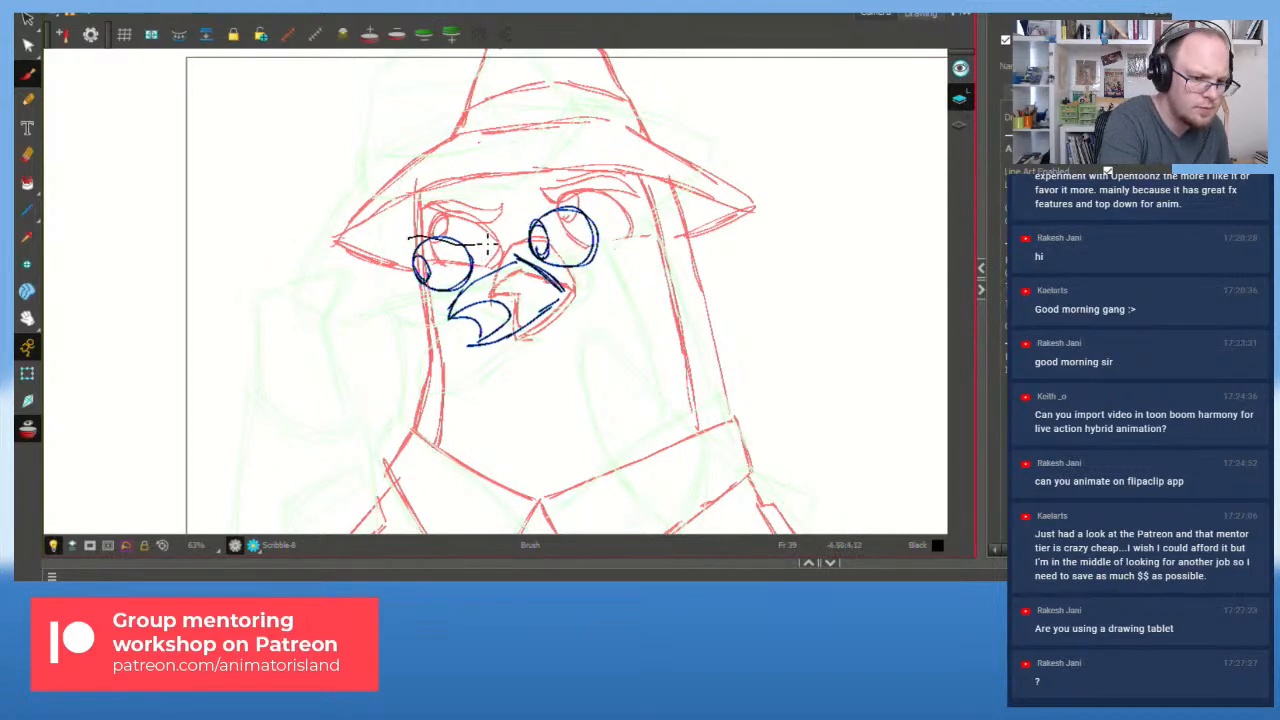
# Step: Draw an arched brow over the left eye
pyautogui.moveTo(458, 228); pyautogui.dragTo(413, 248)
pyautogui.hotkey('ctrl', 'z')
pyautogui.hotkey('ctrl', 'z')
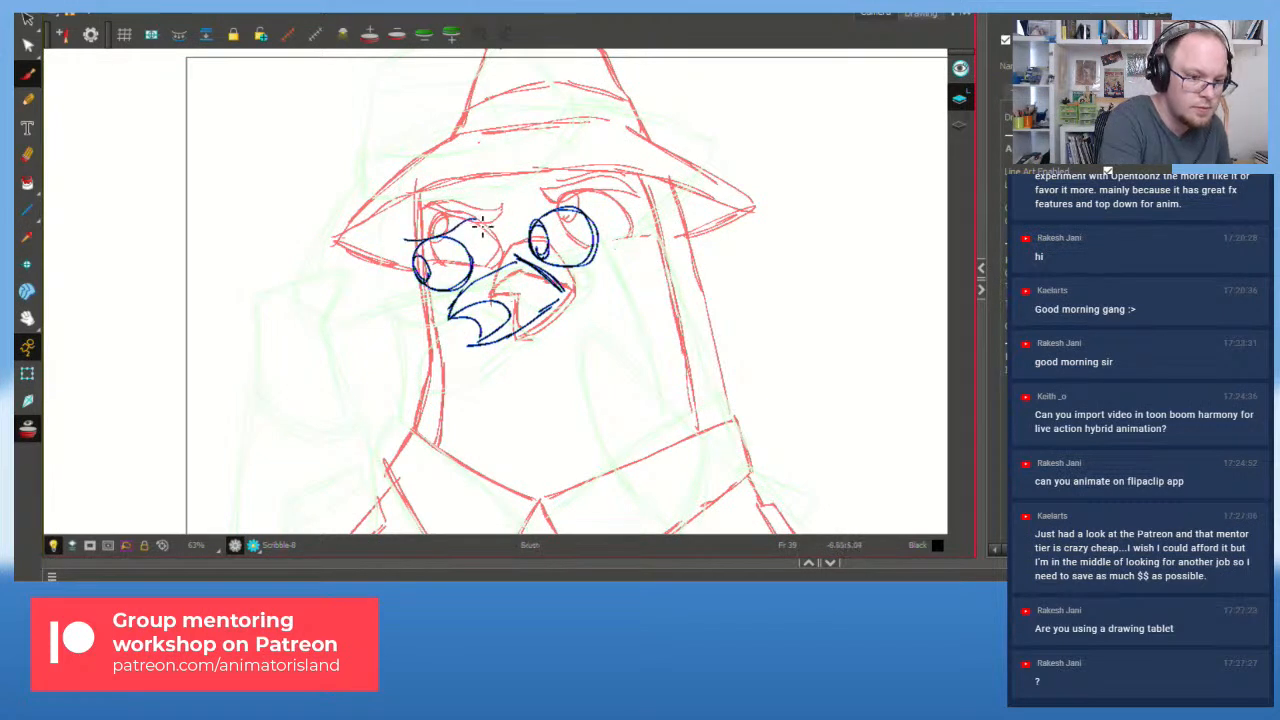
pyautogui.hotkey('ctrl', 'z')
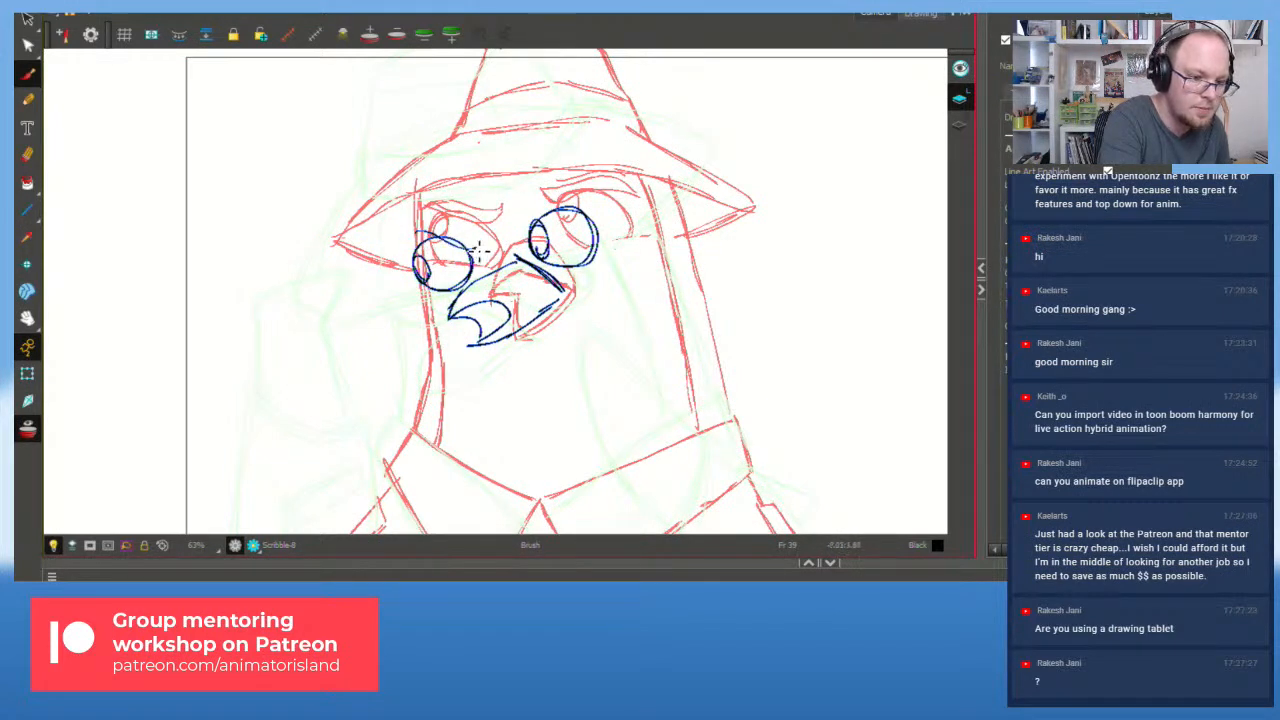
pyautogui.moveTo(455, 230); pyautogui.dragTo(413, 248)
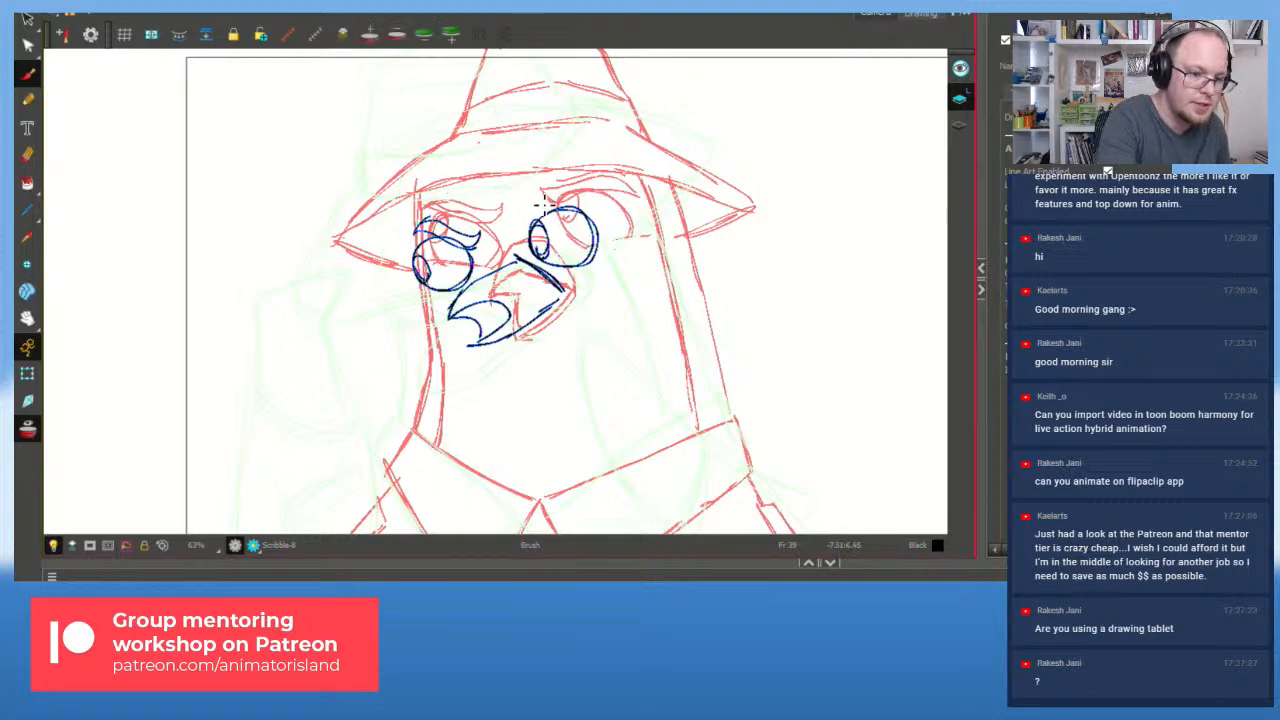
# Step: Draw and extend the right brow, retrying the line across the lower lens
pyautogui.moveTo(514, 225)
pyautogui.mouseDown()
pyautogui.moveTo(582, 210)
pyautogui.moveTo(553, 193)
pyautogui.mouseUp()
pyautogui.moveTo(551, 267)
pyautogui.mouseDown()
pyautogui.moveTo(604, 258)
pyautogui.moveTo(606, 246)
pyautogui.mouseUp()
pyautogui.hotkey('ctrl', 'z')
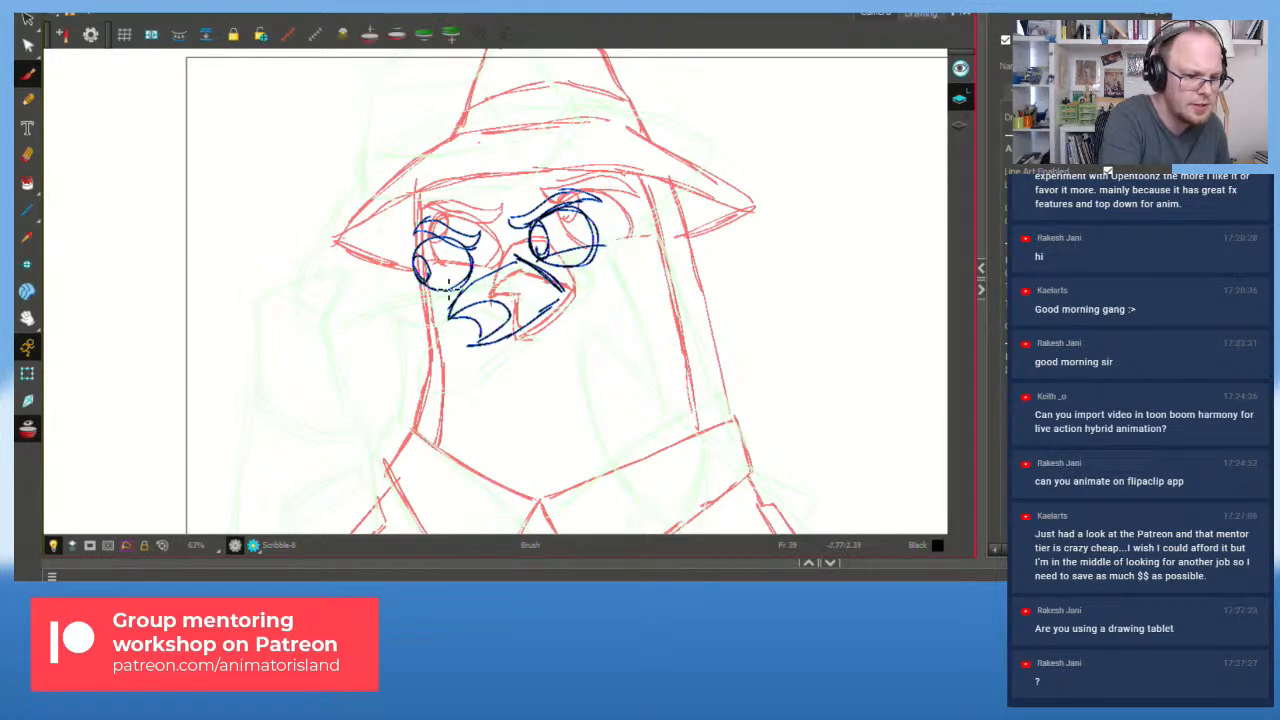
pyautogui.hotkey('ctrl', 'z')
pyautogui.moveTo(414, 283); pyautogui.dragTo(482, 280)
pyautogui.hotkey('ctrl', 'z')
pyautogui.hotkey('ctrl', 'z')
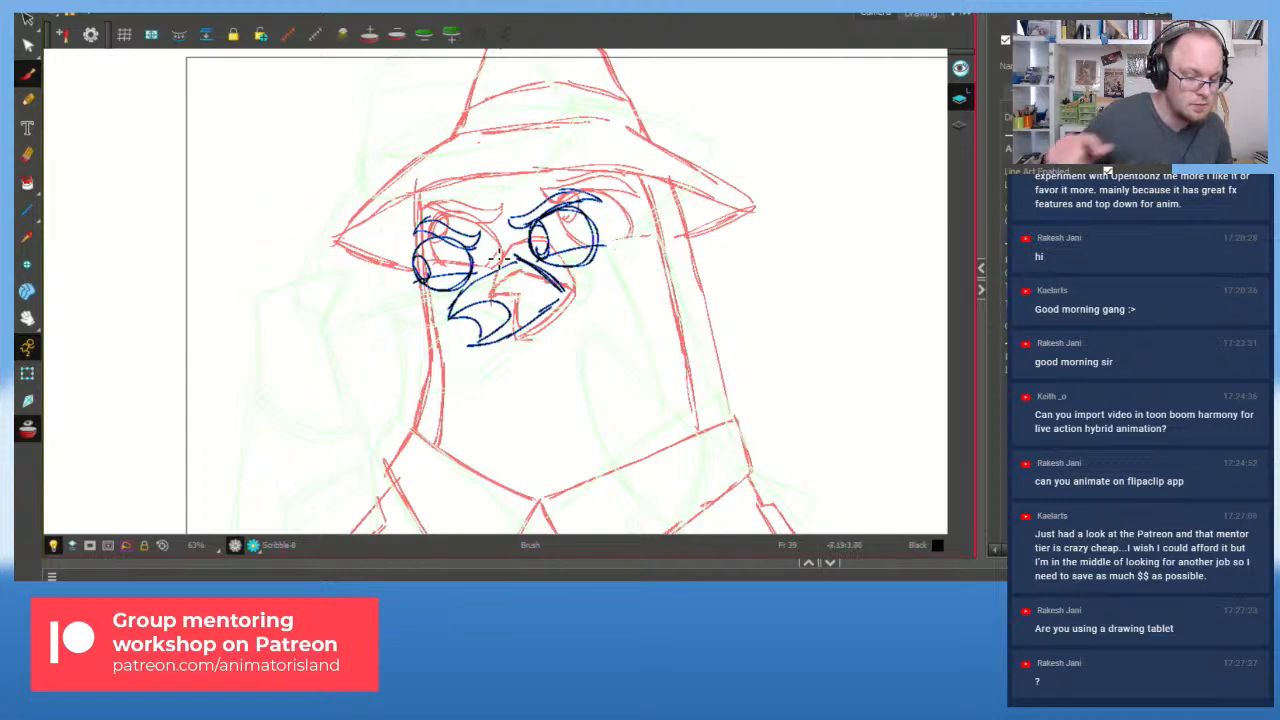
# Step: Flip between the front-facing hat pose and the lowered-hat sketch at frame 53 to compare
pyautogui.press('f')
pyautogui.press('f')
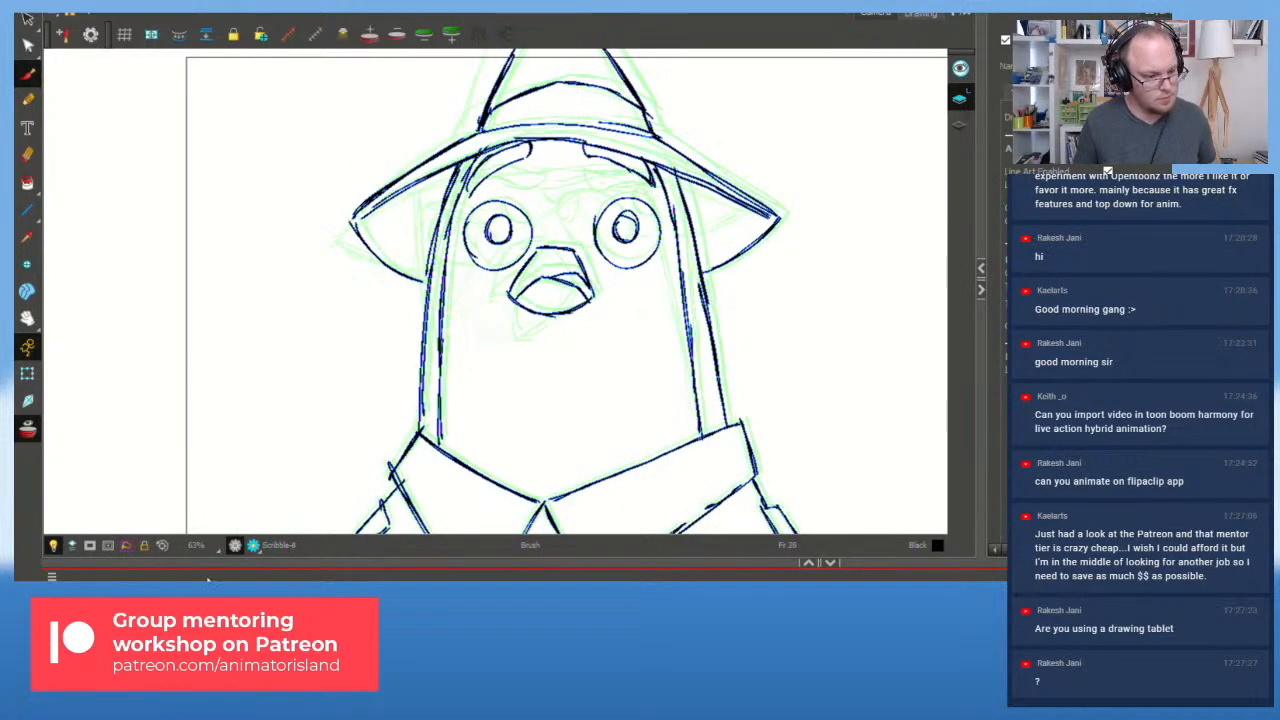
pyautogui.press('g')
pyautogui.press('g')
pyautogui.press('g')
pyautogui.press('g')
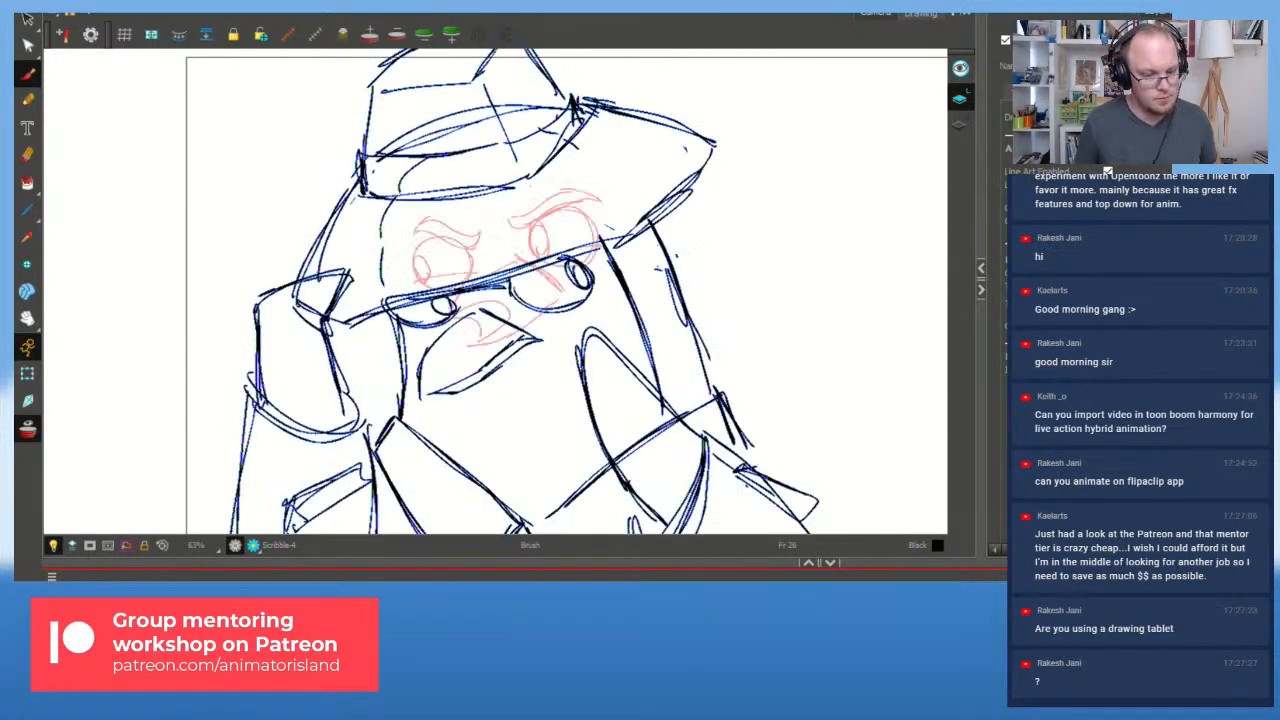
pyautogui.press('f')
pyautogui.press('f')
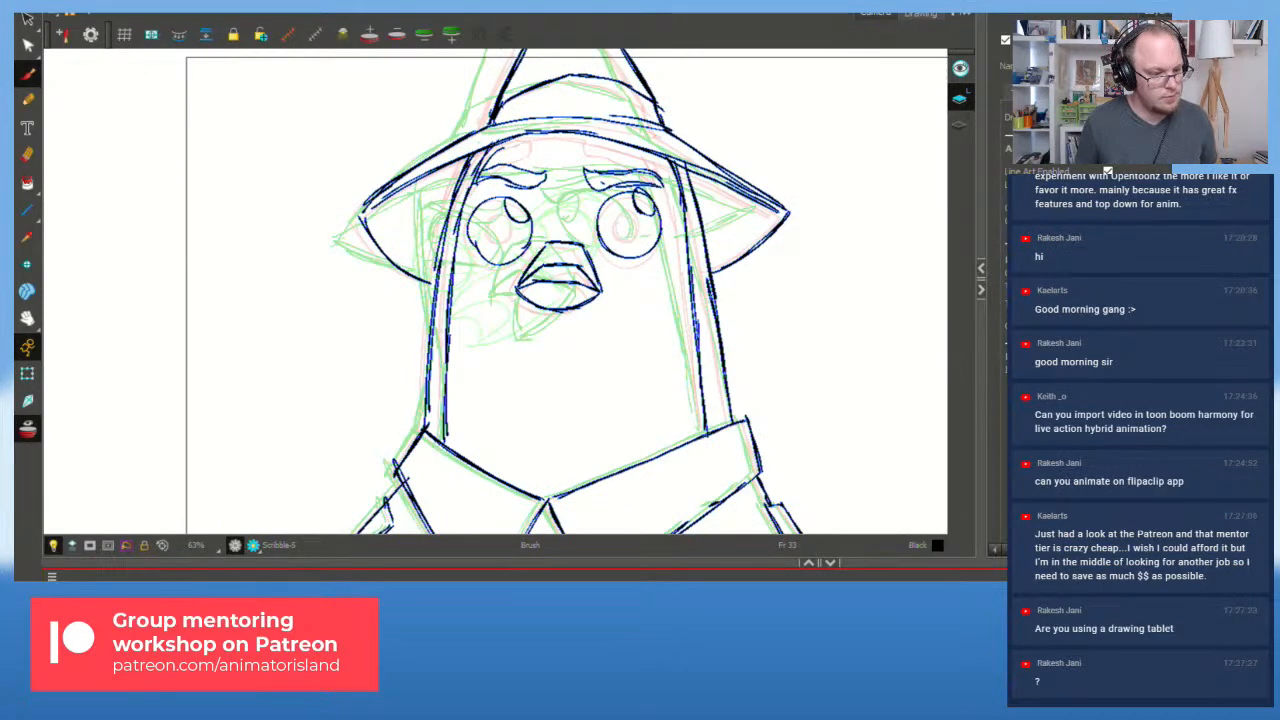
pyautogui.press('g')
pyautogui.press('g')
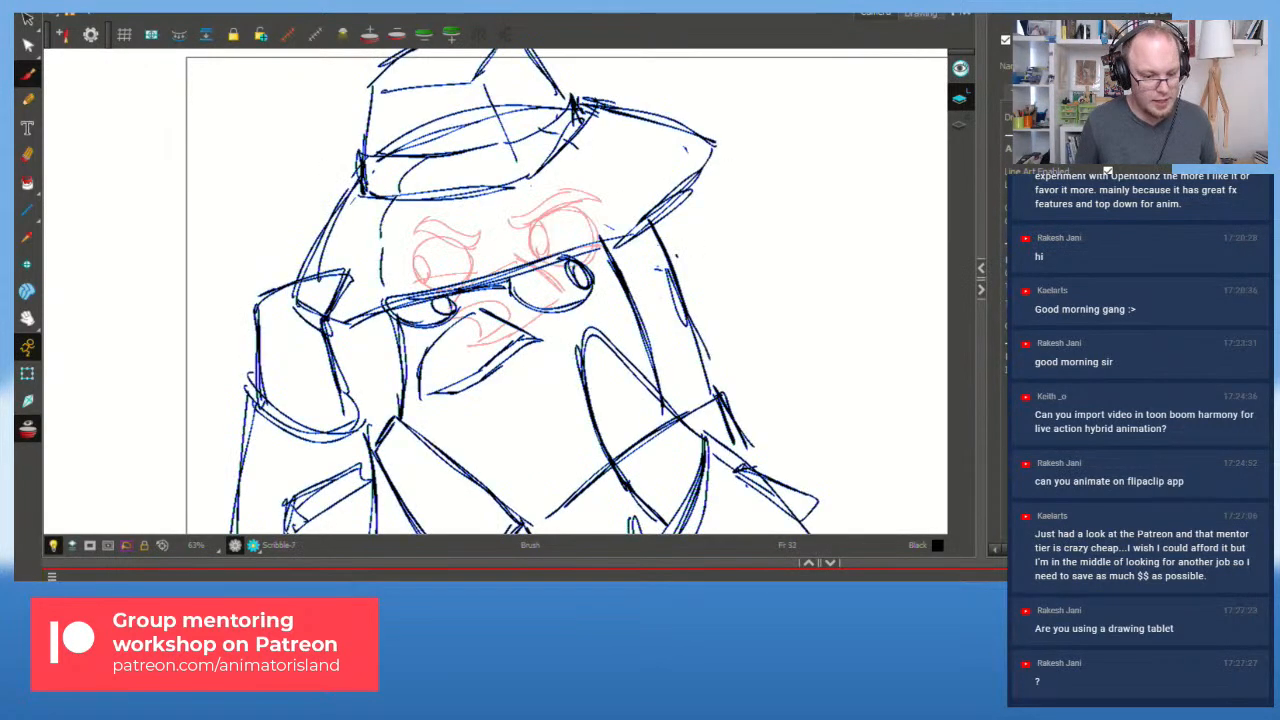
pyautogui.press('f')
pyautogui.press('f')
pyautogui.press('f')
pyautogui.press('f')
pyautogui.press('g')
pyautogui.press('g')
pyautogui.press('g')
pyautogui.press('g')
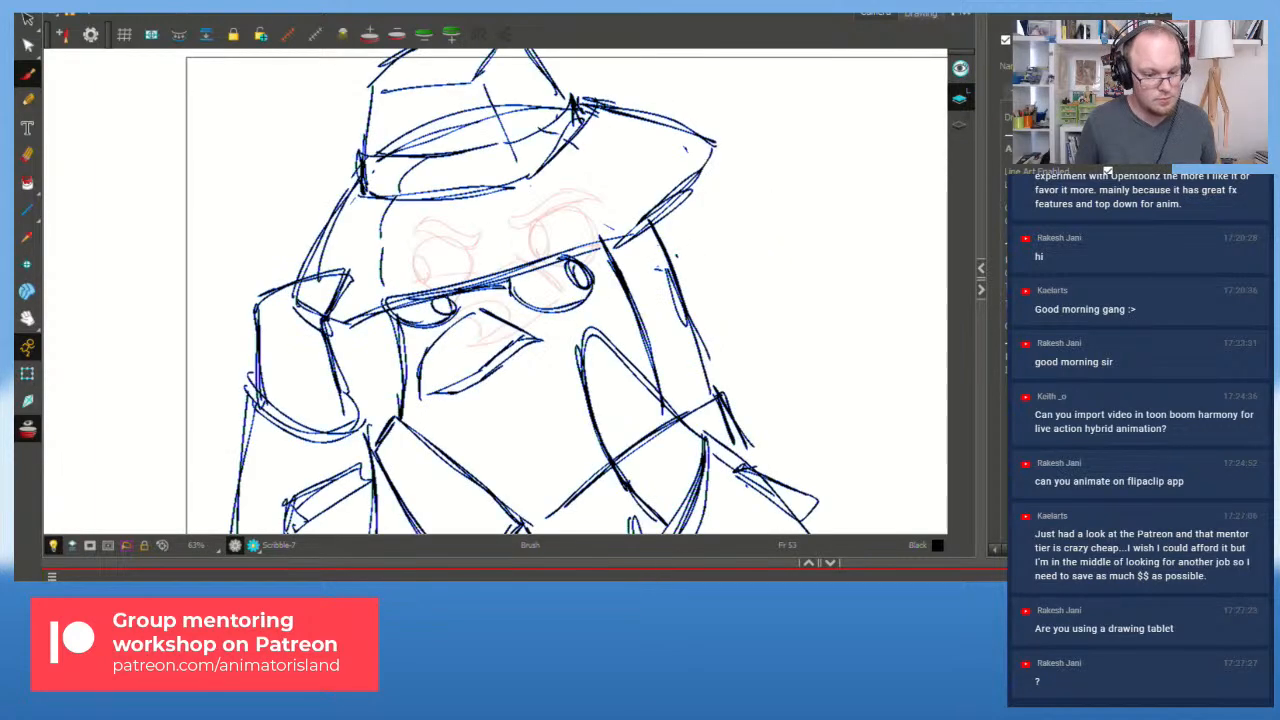
pyautogui.press('f')
pyautogui.press('g')
pyautogui.press('g')
pyautogui.press('g')
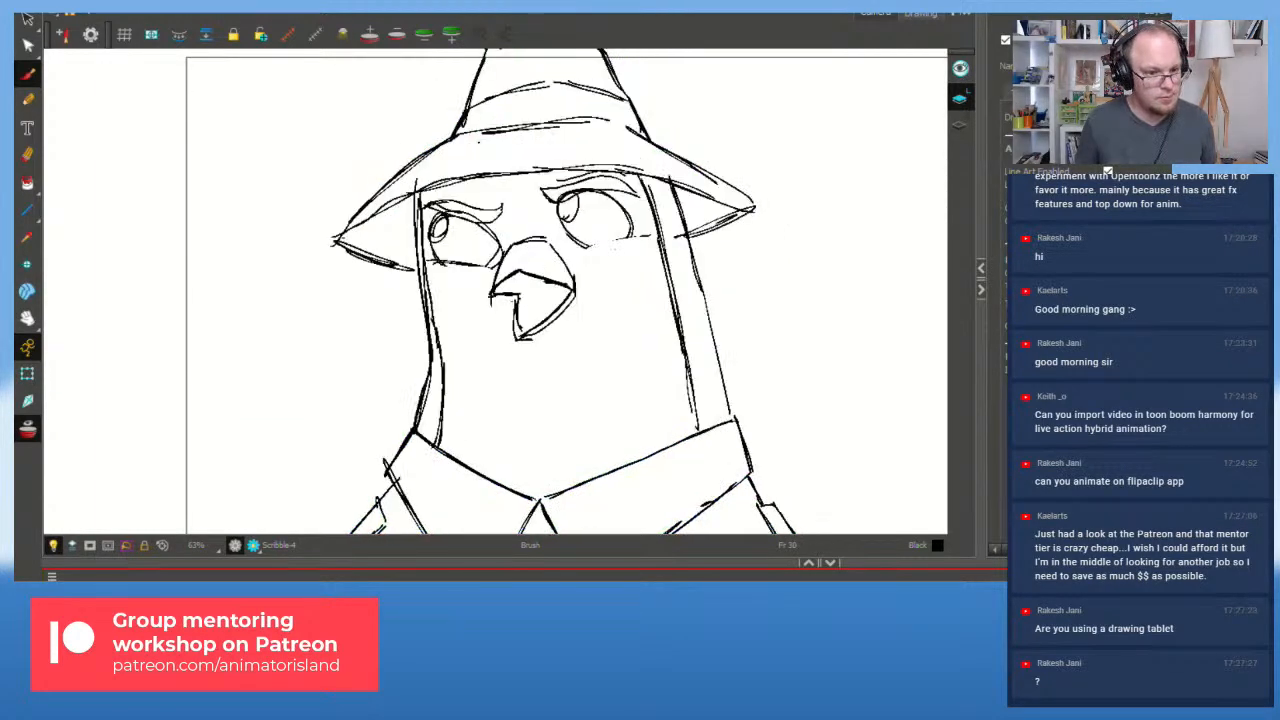
pyautogui.press('f')
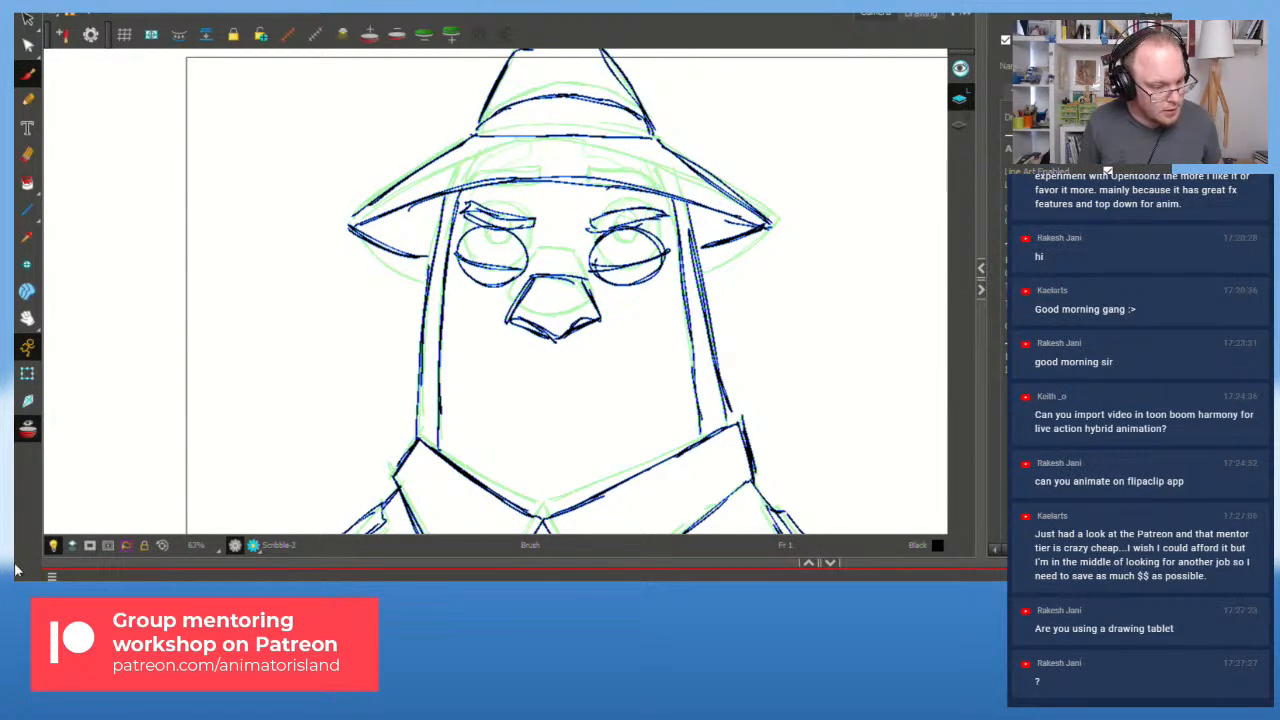
pyautogui.hotkey('shift', 'Return')
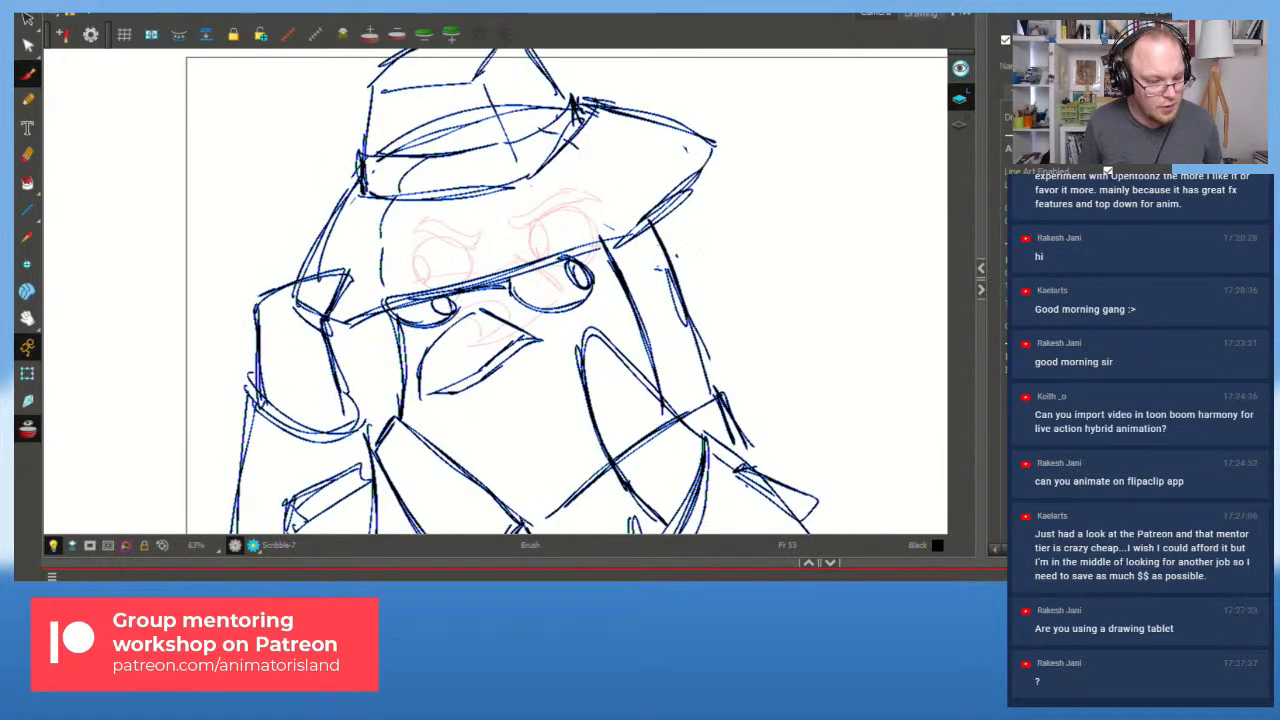
pyautogui.press('shift+')
# Step: Play the animation from frame 1 through to the frame 61 face close-up
pyautogui.hotkey('shift', 'Return')
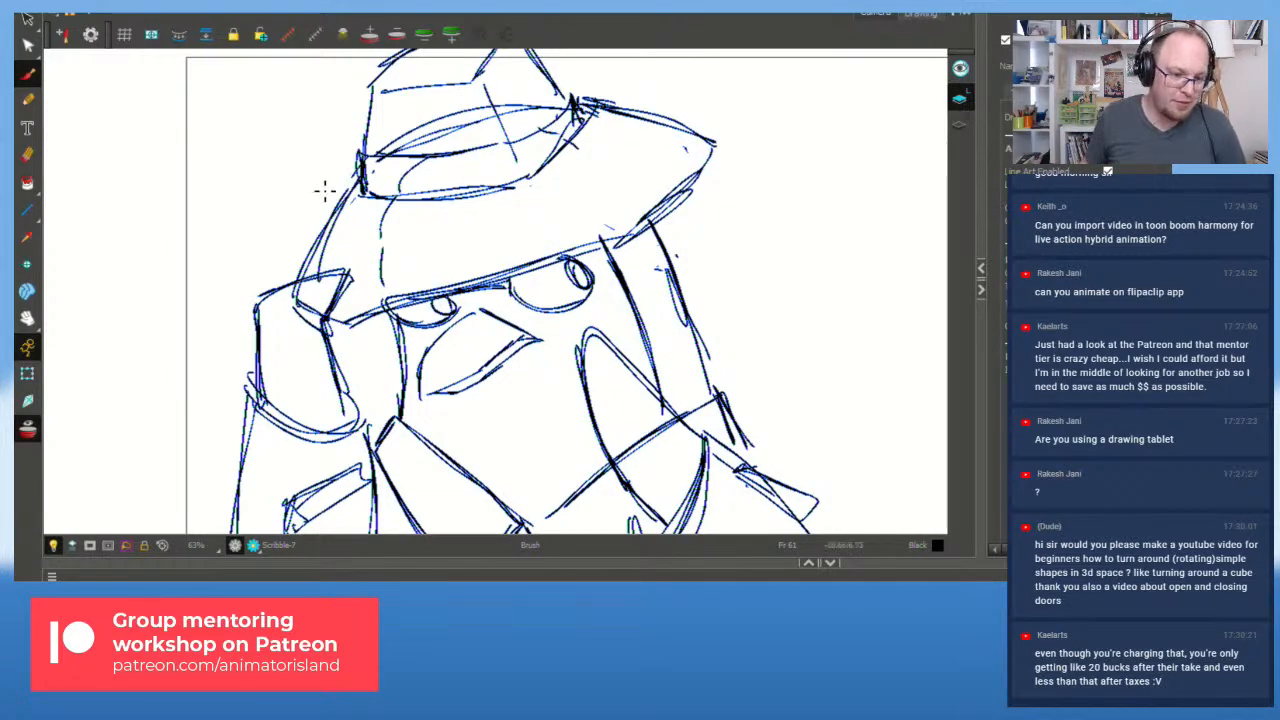
# Step: Zoom to show the whole camera frame around the sketch and switch to the Select tool
pyautogui.scroll(-2, 329, 186)
pyautogui.scroll(1, 377, 229)
pyautogui.scroll(1, 251, 251)
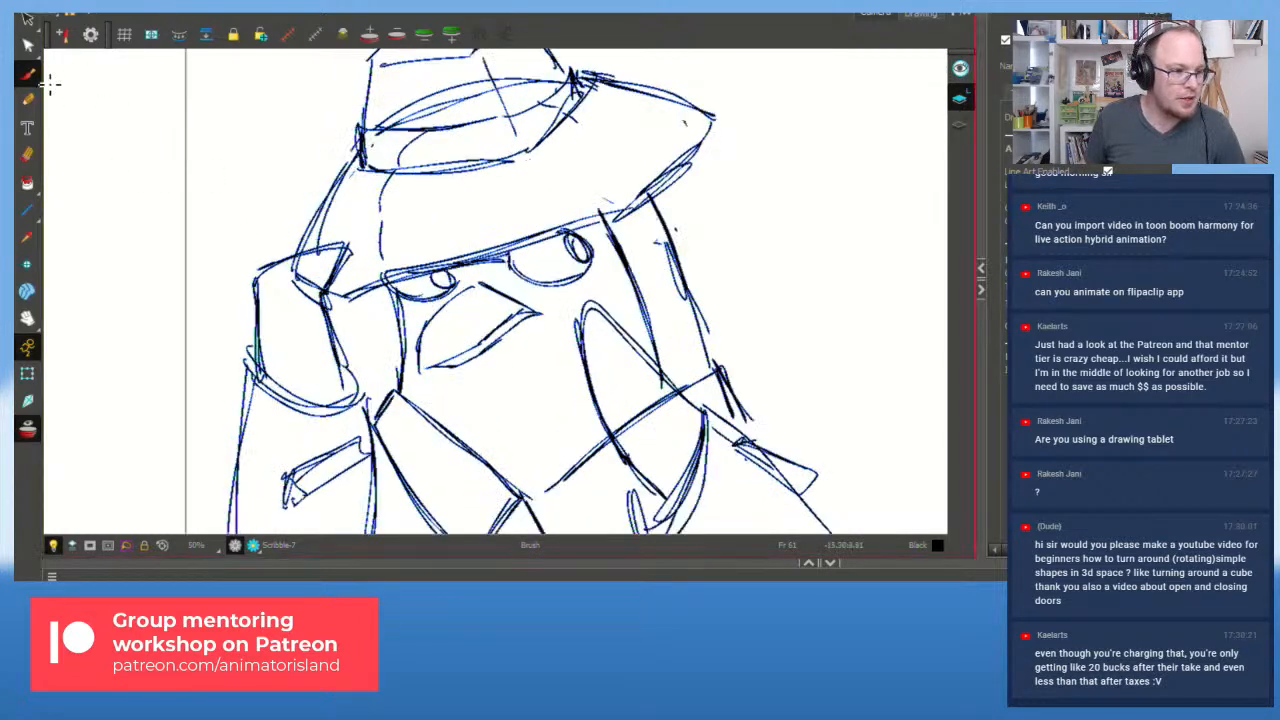
pyautogui.click(25, 20)
pyautogui.scroll(-1, 160, 195)
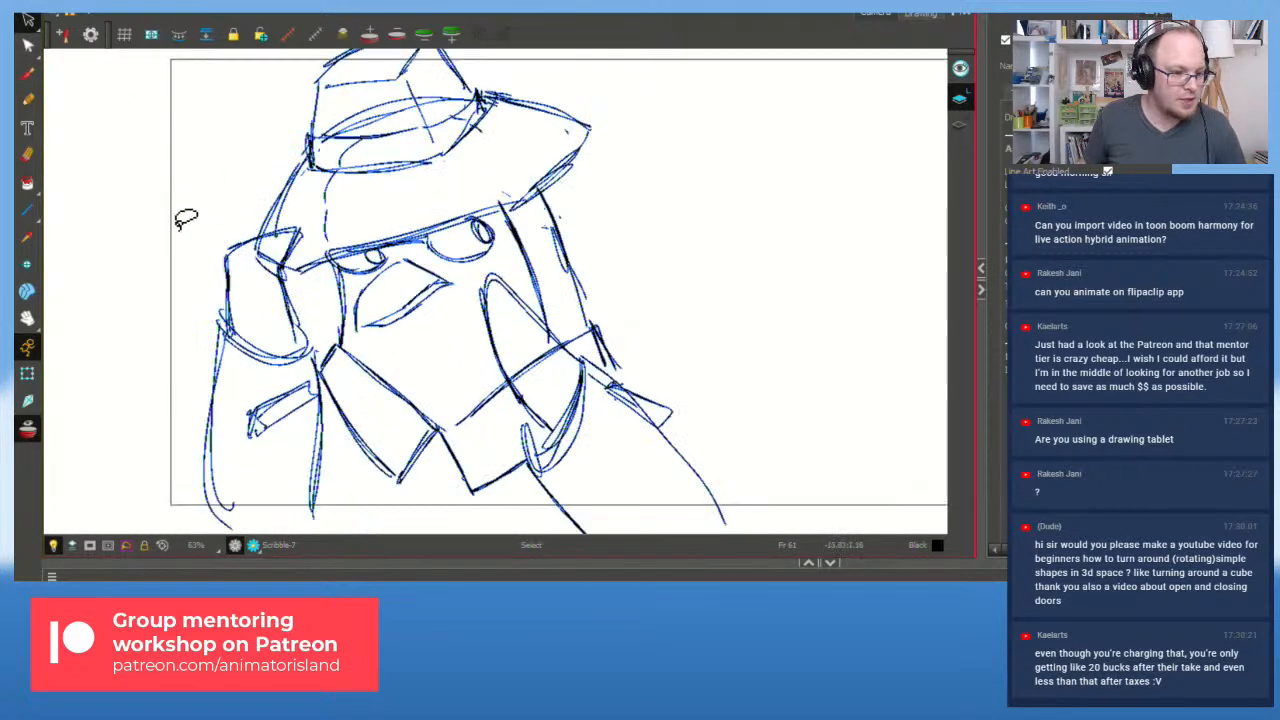
pyautogui.scroll(1, 178, 230)
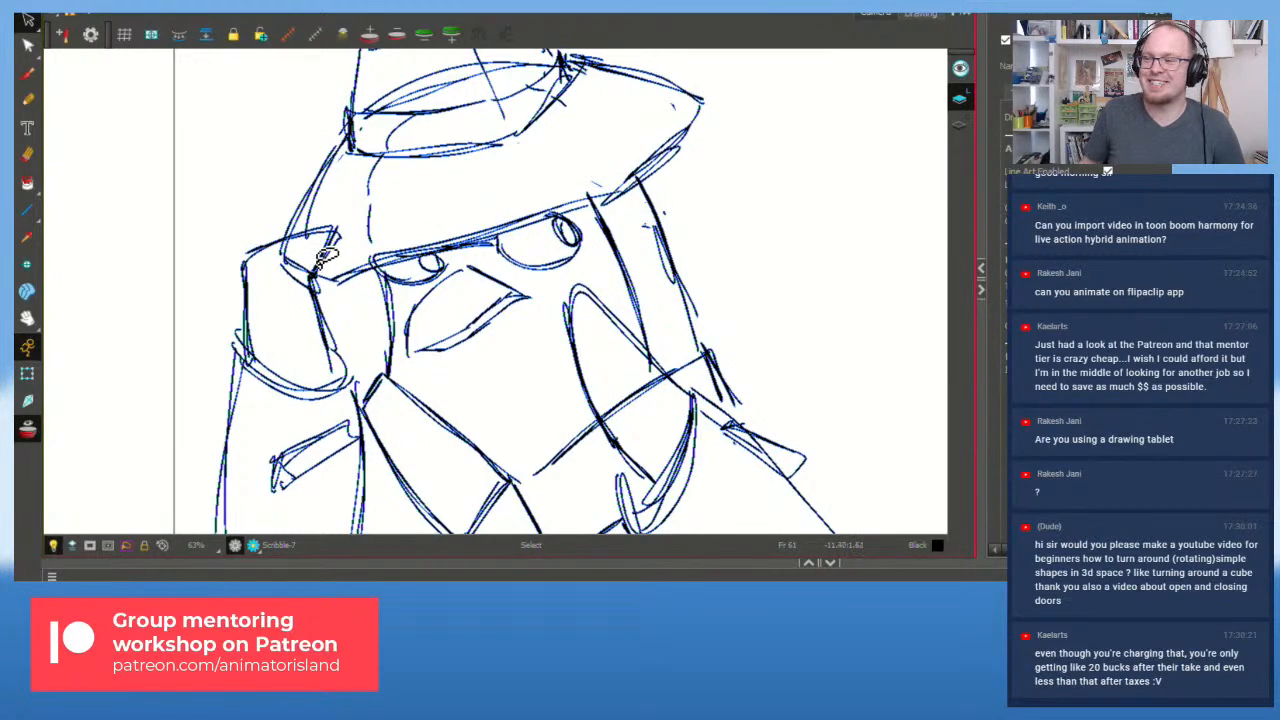
pyautogui.scroll(-1, 326, 256)
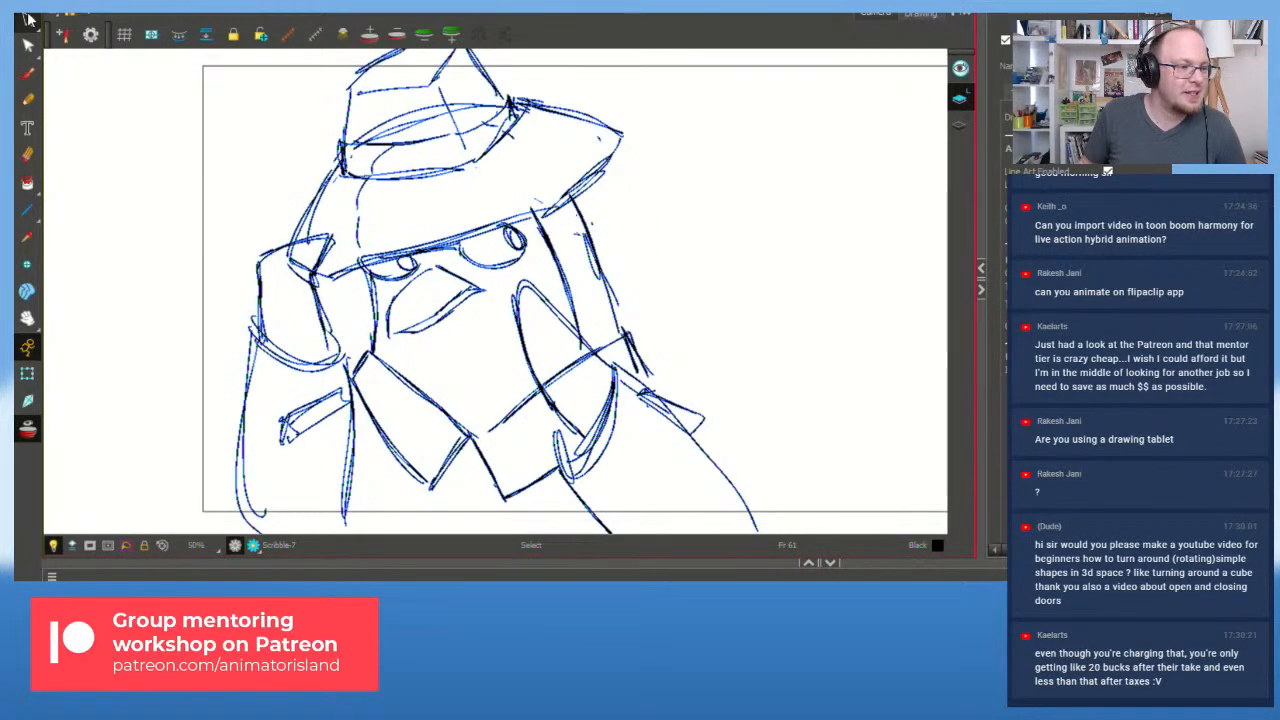
pyautogui.click(25, 20)
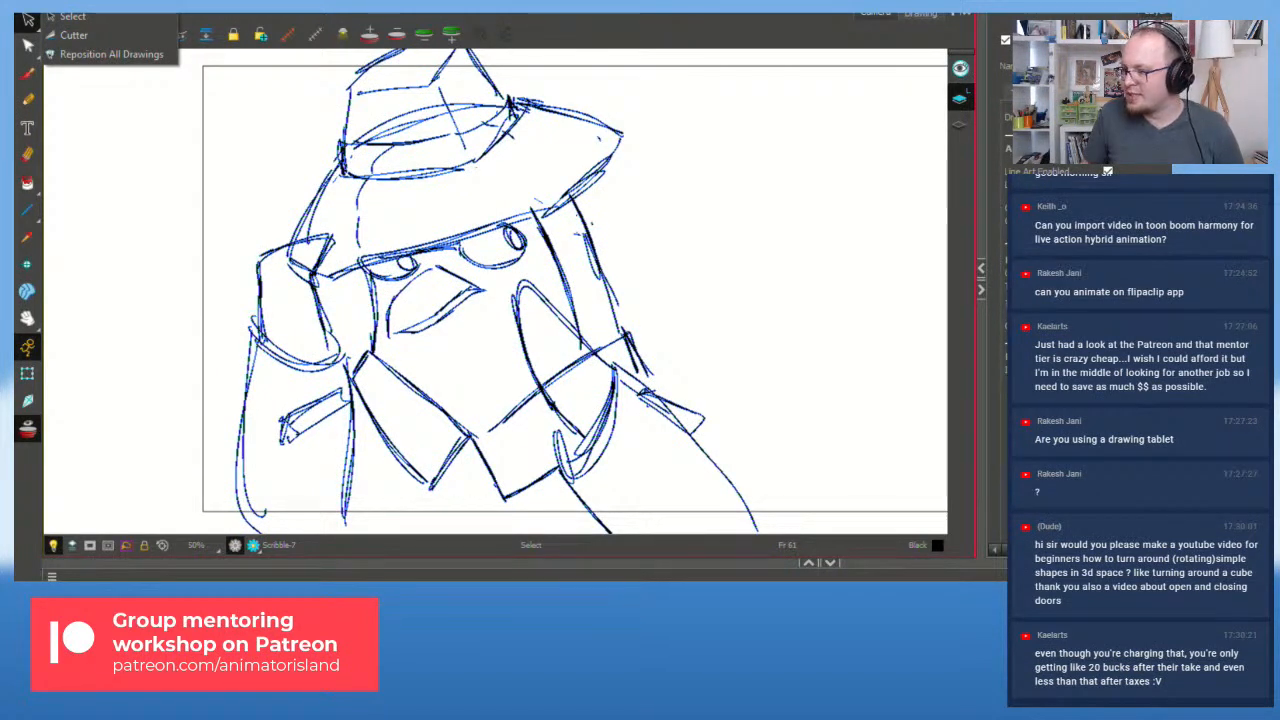
pyautogui.press('Escape')
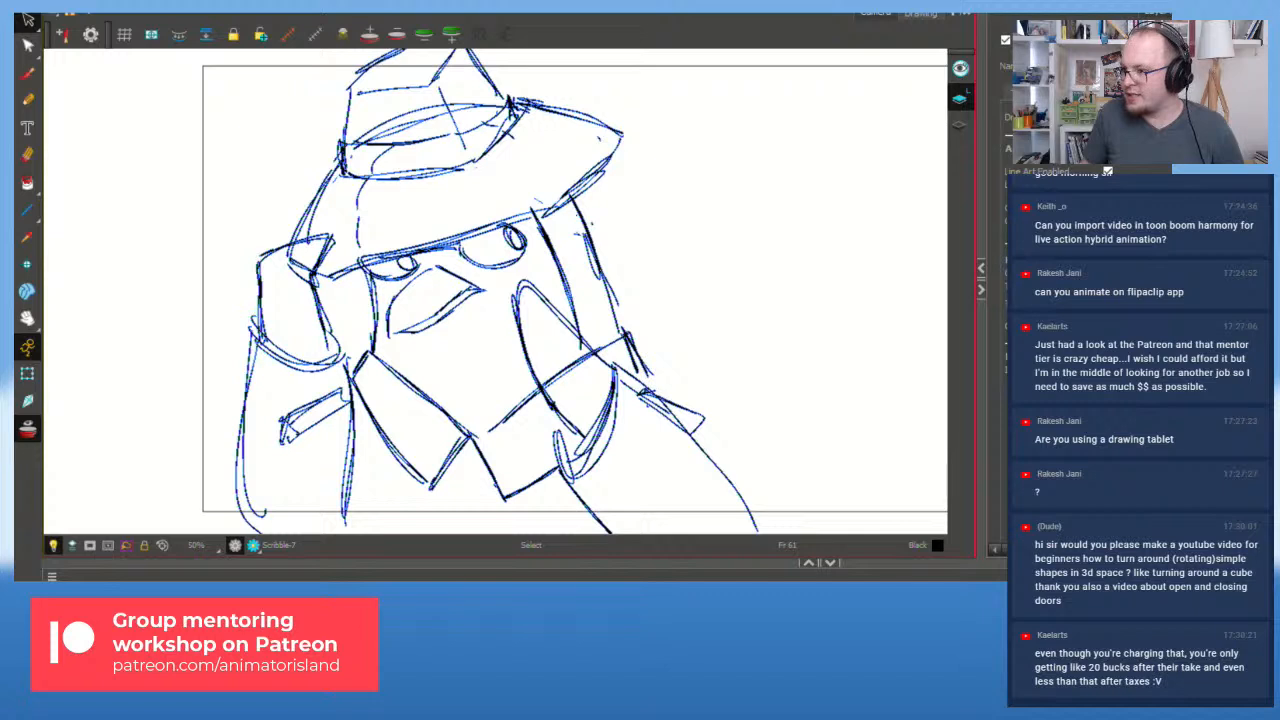
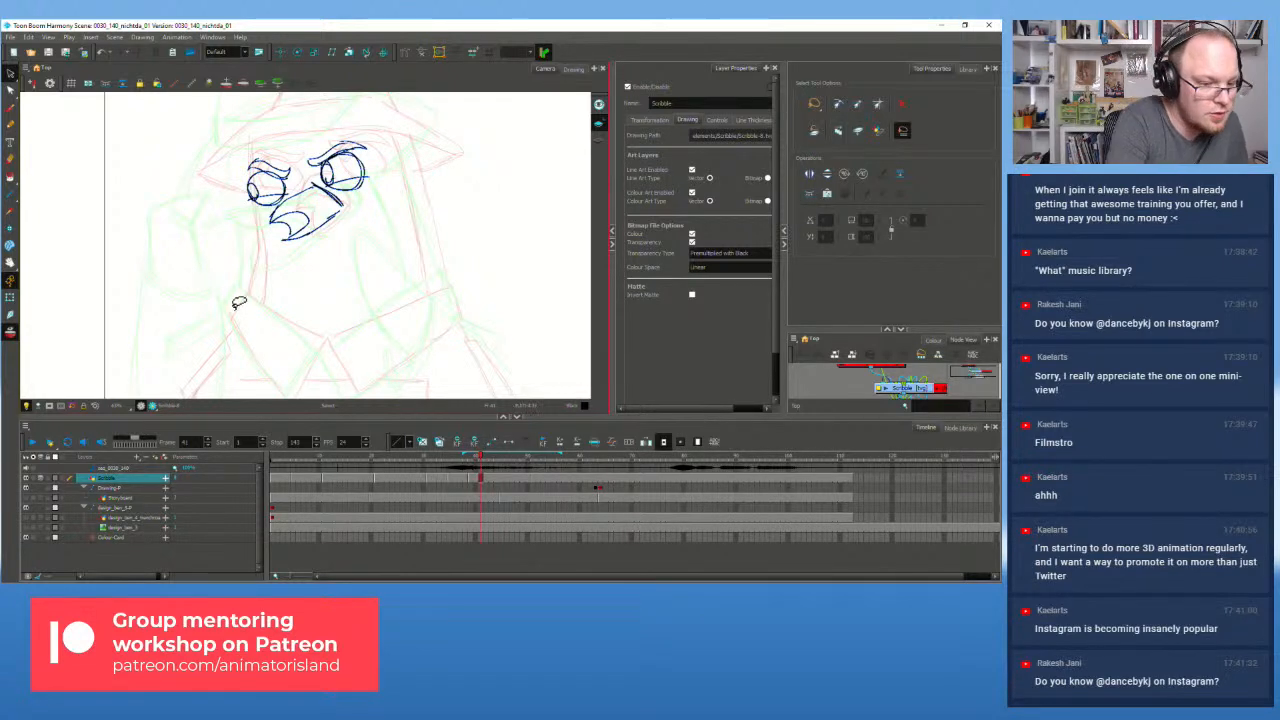
# Step: With the Brush, sketch the collar's top edge and left flap, undoing the stray neck strokes
pyautogui.click(11, 109)
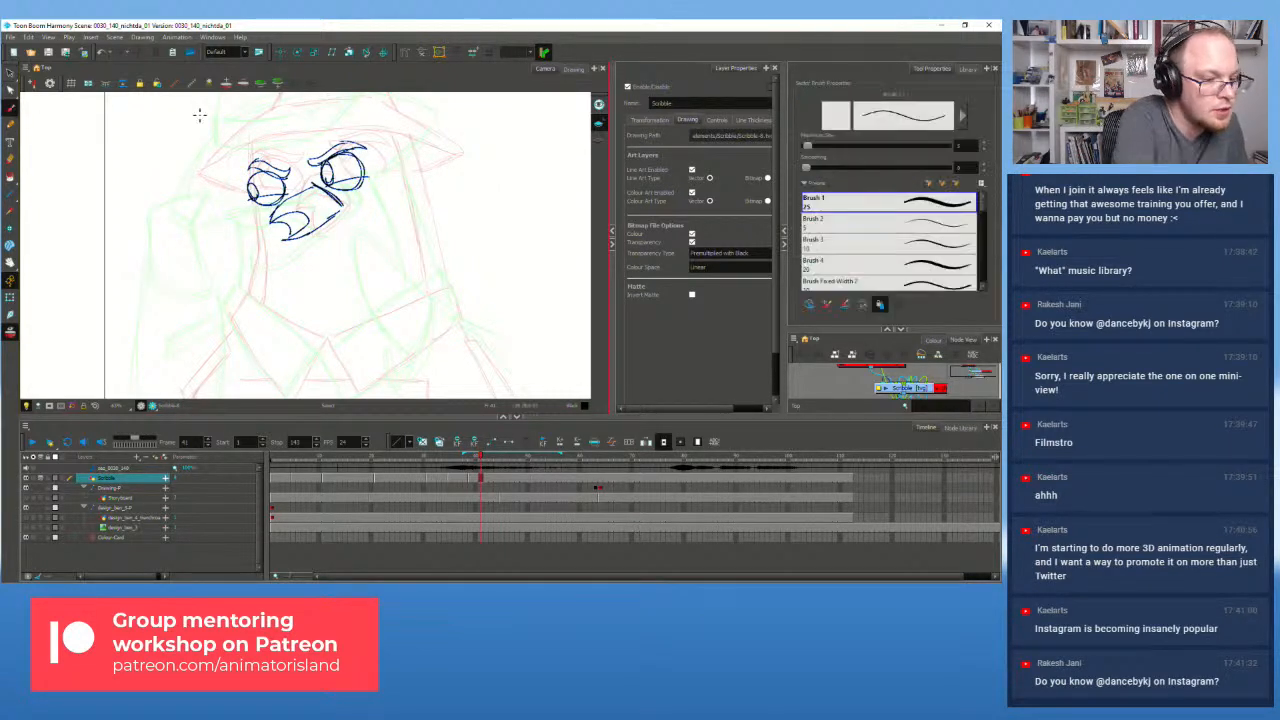
pyautogui.moveTo(241, 298); pyautogui.dragTo(227, 320)
pyautogui.hotkey('ctrl', 'z')
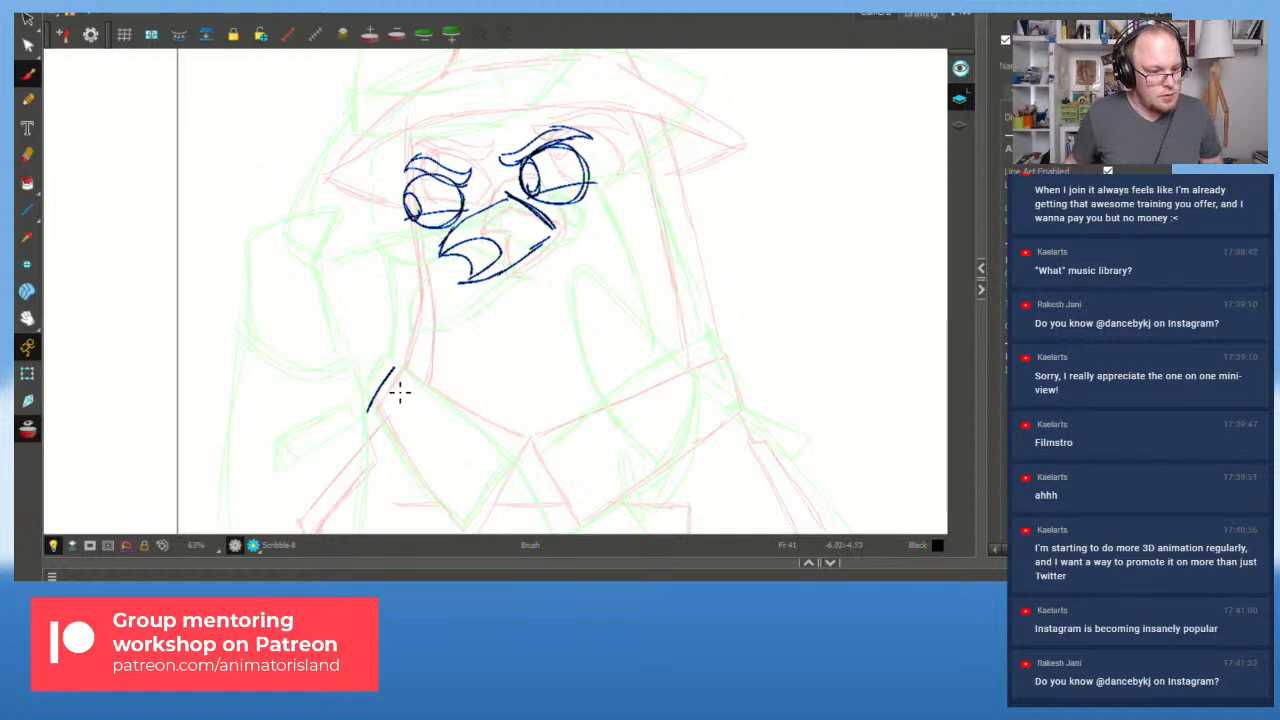
pyautogui.moveTo(394, 367); pyautogui.dragTo(399, 377)
pyautogui.hotkey('ctrl', 'z')
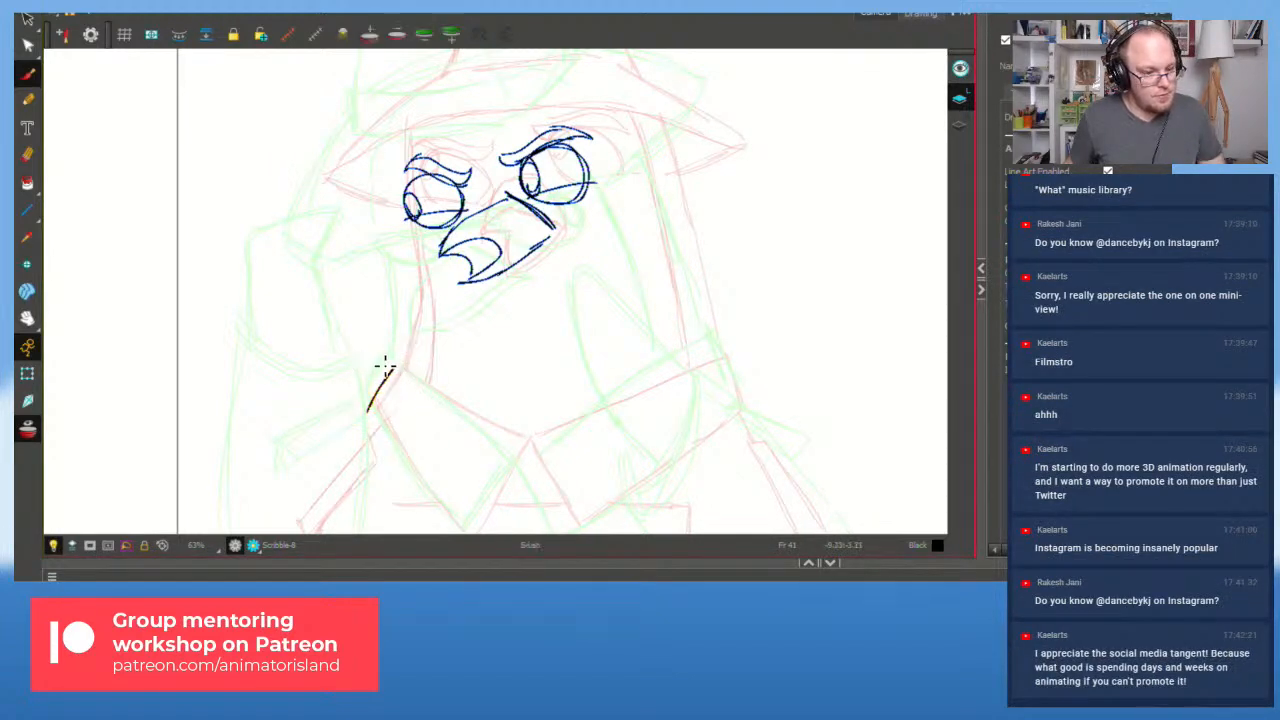
pyautogui.hotkey('ctrl', 'z')
pyautogui.moveTo(406, 434)
pyautogui.mouseDown()
pyautogui.moveTo(407, 395)
pyautogui.moveTo(382, 362)
pyautogui.moveTo(393, 331)
pyautogui.moveTo(460, 410)
pyautogui.moveTo(511, 440)
pyautogui.mouseUp()
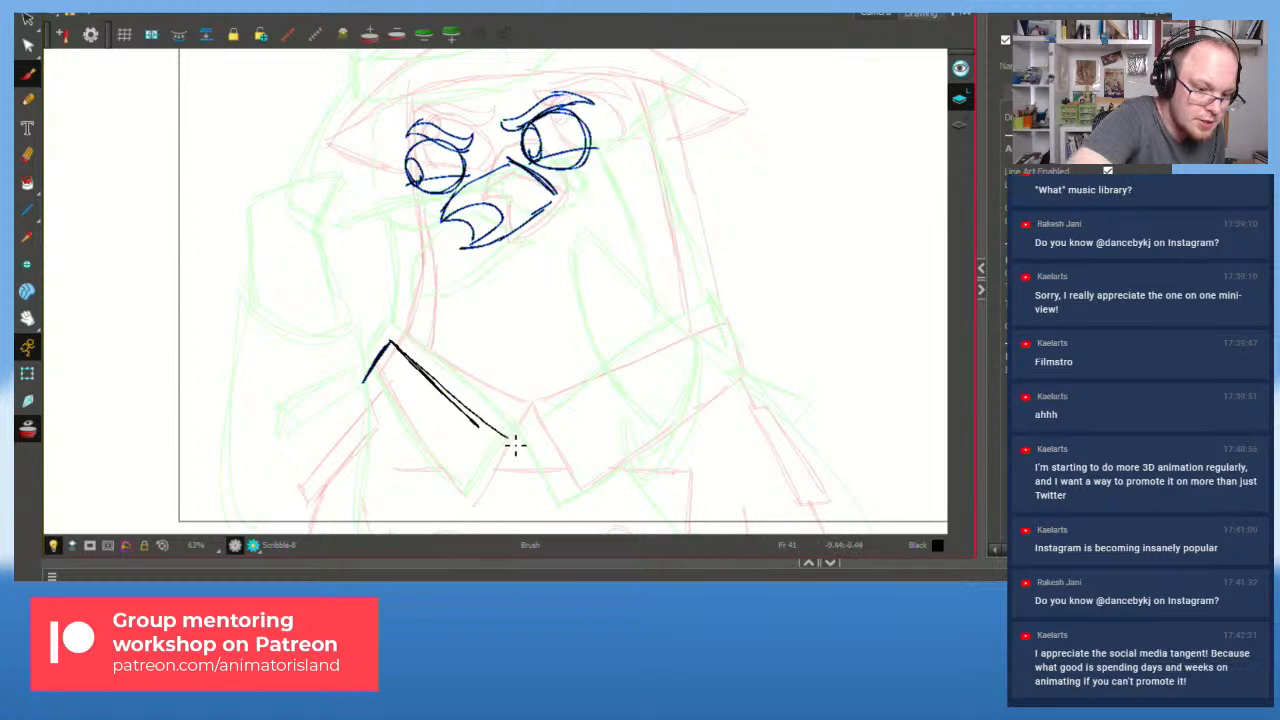
pyautogui.hotkey('ctrl', 'z')
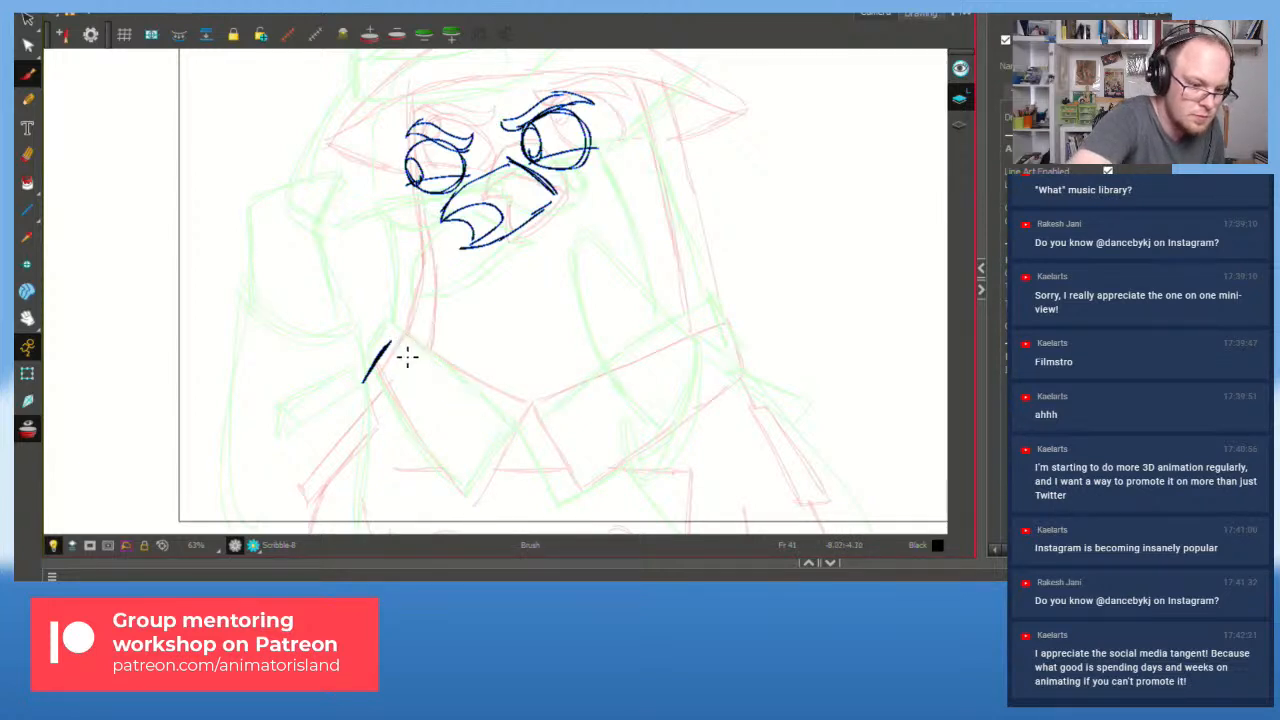
pyautogui.moveTo(417, 368)
pyautogui.mouseDown()
pyautogui.moveTo(515, 435)
pyautogui.moveTo(430, 376)
pyautogui.moveTo(512, 431)
pyautogui.moveTo(469, 497)
pyautogui.moveTo(514, 432)
pyautogui.mouseUp()
pyautogui.moveTo(366, 383); pyautogui.dragTo(465, 491)
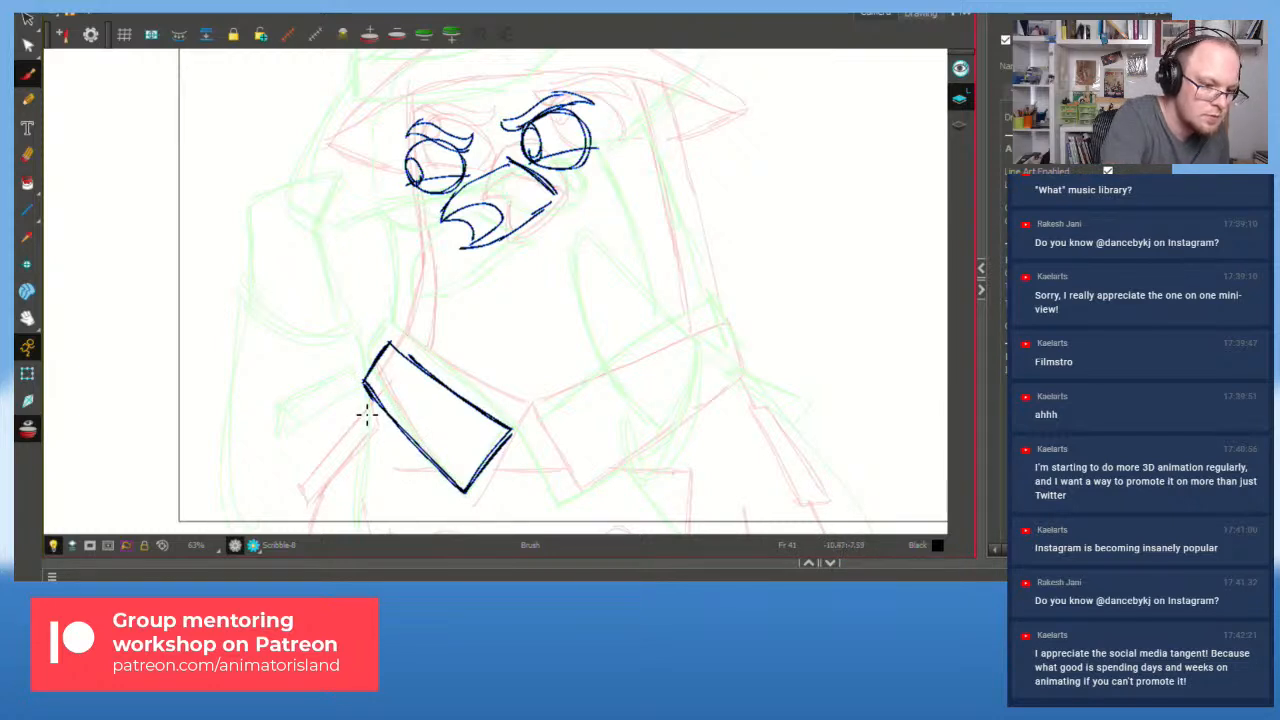
pyautogui.moveTo(368, 406); pyautogui.dragTo(301, 488)
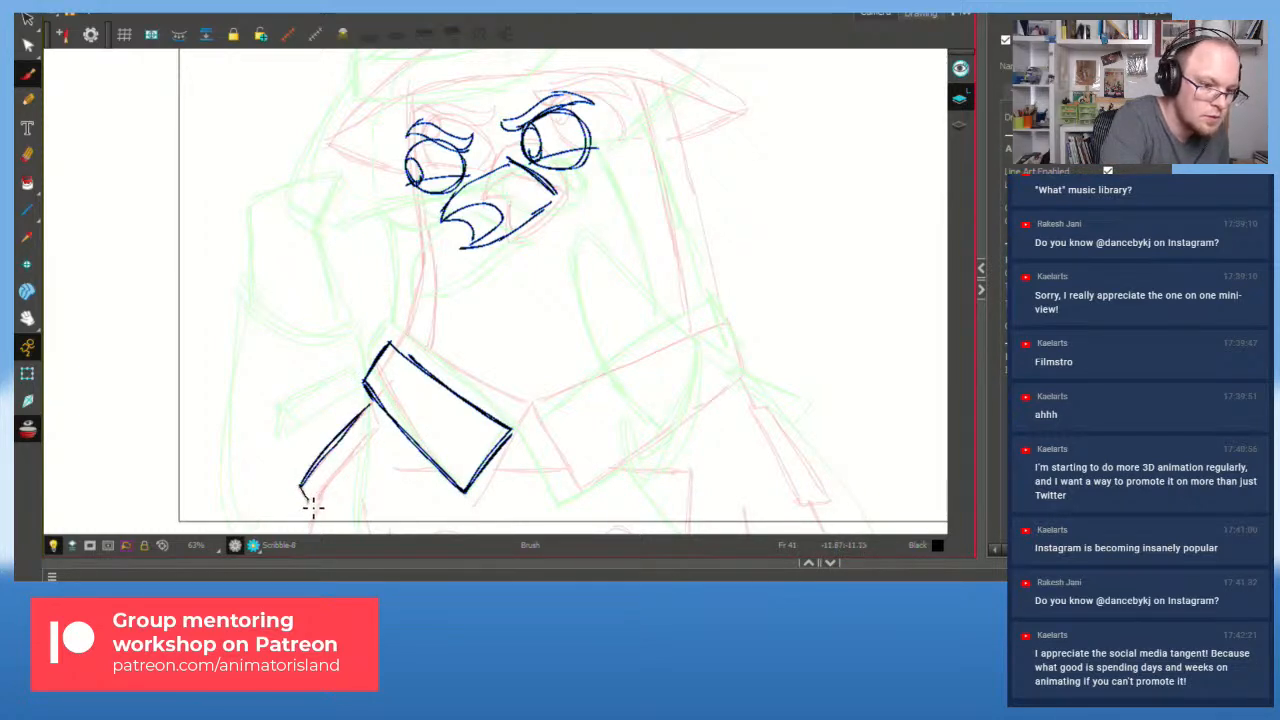
pyautogui.hotkey('ctrl', 'z')
# Step: Sketch the left forearm's outer and inner lines below the collar
pyautogui.hotkey('alt', 's')
pyautogui.hotkey('alt', 'b')
pyautogui.moveTo(332, 446)
pyautogui.mouseDown()
pyautogui.moveTo(292, 510)
pyautogui.moveTo(315, 518)
pyautogui.moveTo(372, 442)
pyautogui.moveTo(354, 430)
pyautogui.moveTo(310, 489)
pyautogui.moveTo(374, 399)
pyautogui.mouseUp()
pyautogui.moveTo(304, 513)
pyautogui.mouseDown()
pyautogui.moveTo(291, 534)
pyautogui.moveTo(303, 533)
pyautogui.mouseUp()
pyautogui.hotkey('ctrl', 'z')
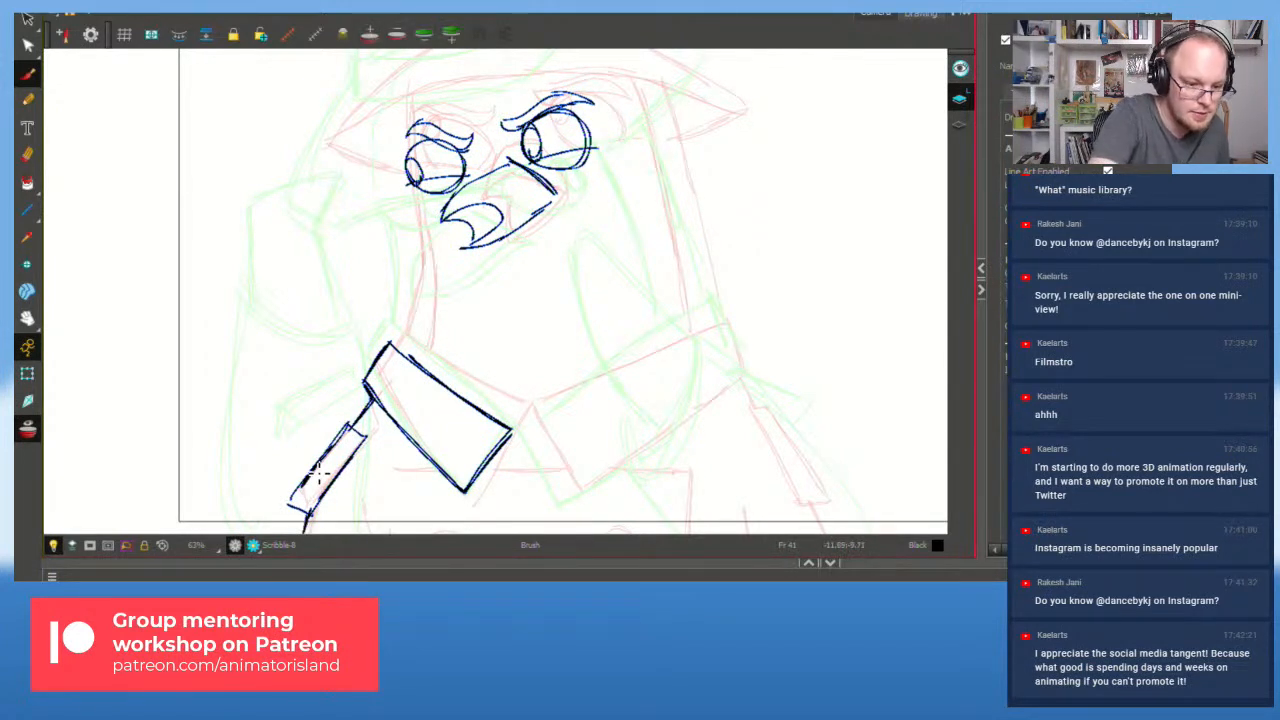
# Step: Draw the right collar flap's top and bottom edges
pyautogui.moveTo(516, 436); pyautogui.dragTo(562, 500)
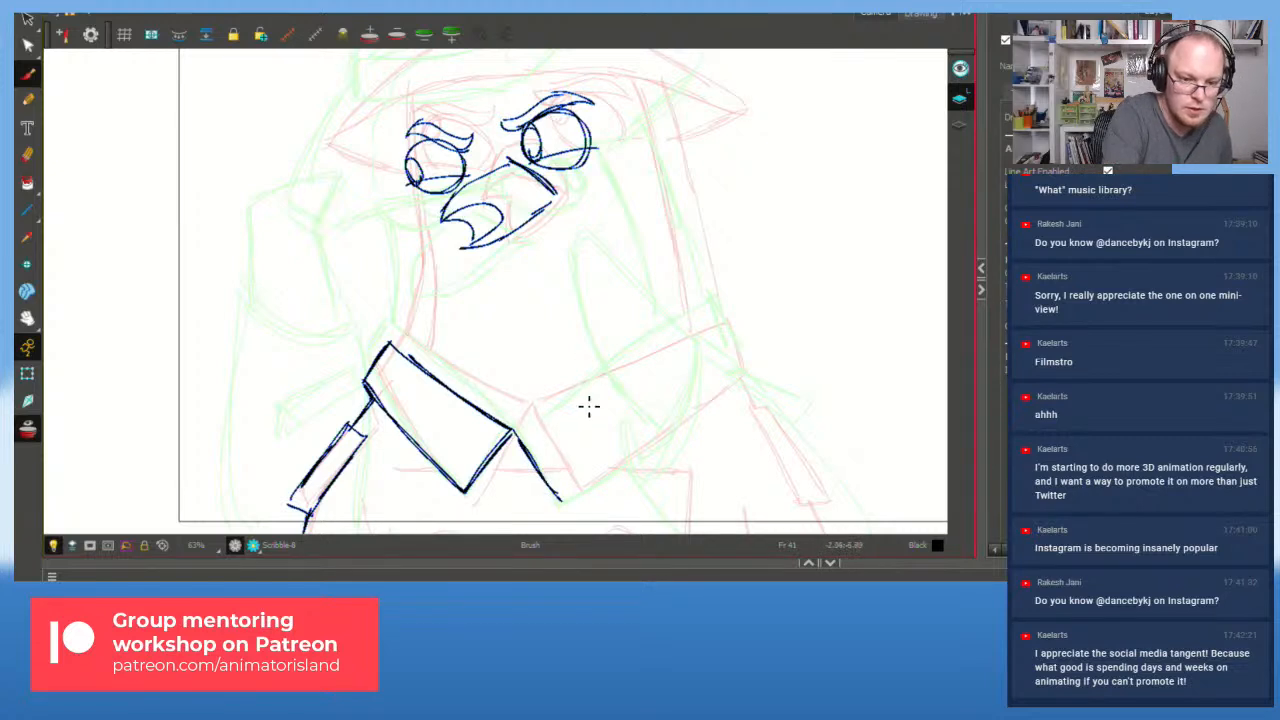
pyautogui.moveTo(676, 365)
pyautogui.mouseDown()
pyautogui.moveTo(738, 338)
pyautogui.moveTo(651, 366)
pyautogui.mouseUp()
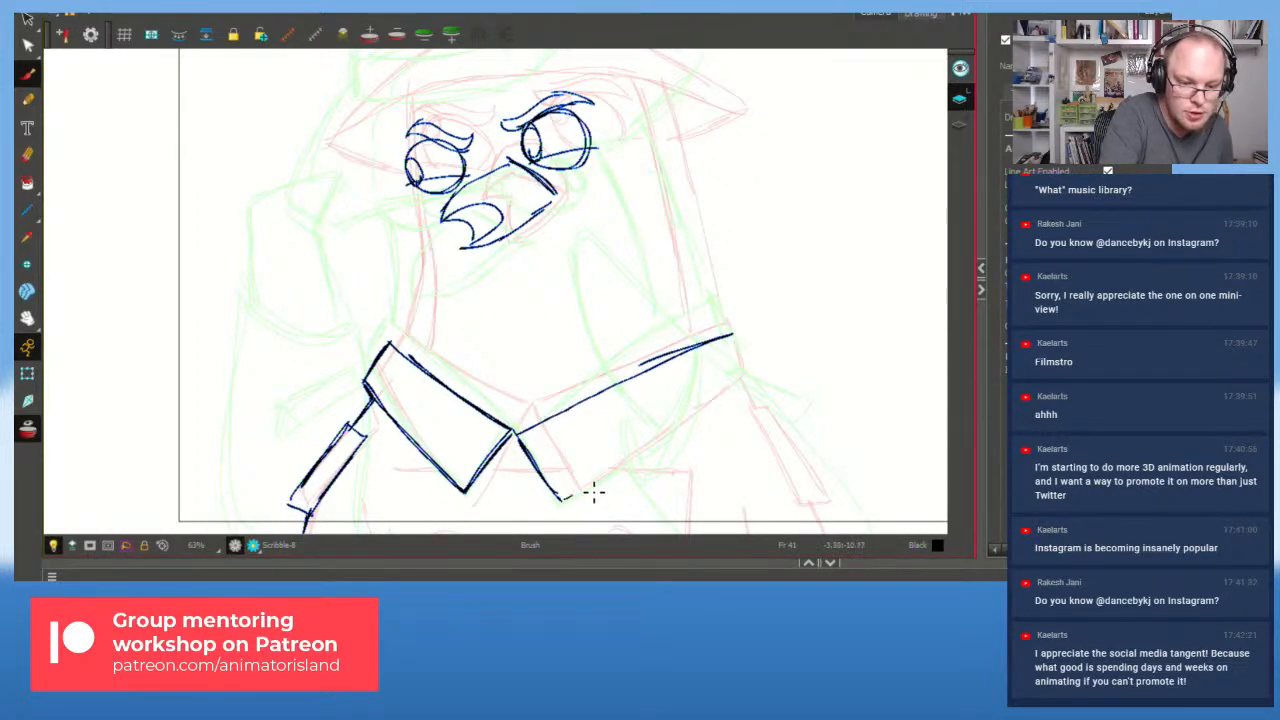
pyautogui.hotkey('alt', 's')
pyautogui.hotkey('alt', 'b')
pyautogui.moveTo(561, 500)
pyautogui.mouseDown()
pyautogui.moveTo(691, 434)
pyautogui.moveTo(746, 386)
pyautogui.moveTo(746, 346)
pyautogui.moveTo(752, 384)
pyautogui.moveTo(737, 343)
pyautogui.mouseUp()
# Step: Sketch the right forearm and join it to the collar
pyautogui.moveTo(760, 420)
pyautogui.mouseDown()
pyautogui.moveTo(770, 440)
pyautogui.moveTo(774, 428)
pyautogui.moveTo(785, 515)
pyautogui.moveTo(814, 512)
pyautogui.mouseUp()
pyautogui.moveTo(772, 424); pyautogui.dragTo(815, 505)
pyautogui.moveTo(770, 422); pyautogui.dragTo(806, 484)
pyautogui.moveTo(746, 387); pyautogui.dragTo(760, 418)
pyautogui.moveTo(811, 514); pyautogui.dragTo(820, 532)
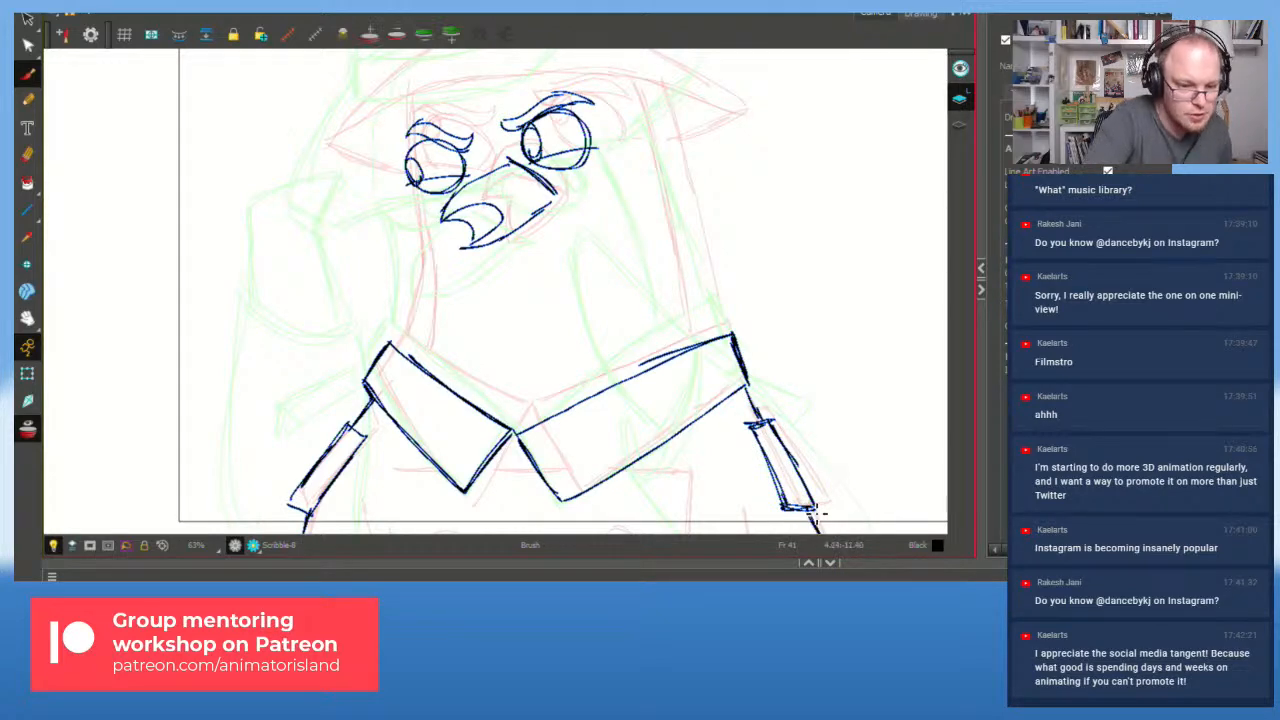
# Step: Zoom out, hide the onion skins and flip between the new drawing and earlier ones
pyautogui.press('1')
pyautogui.press('space')
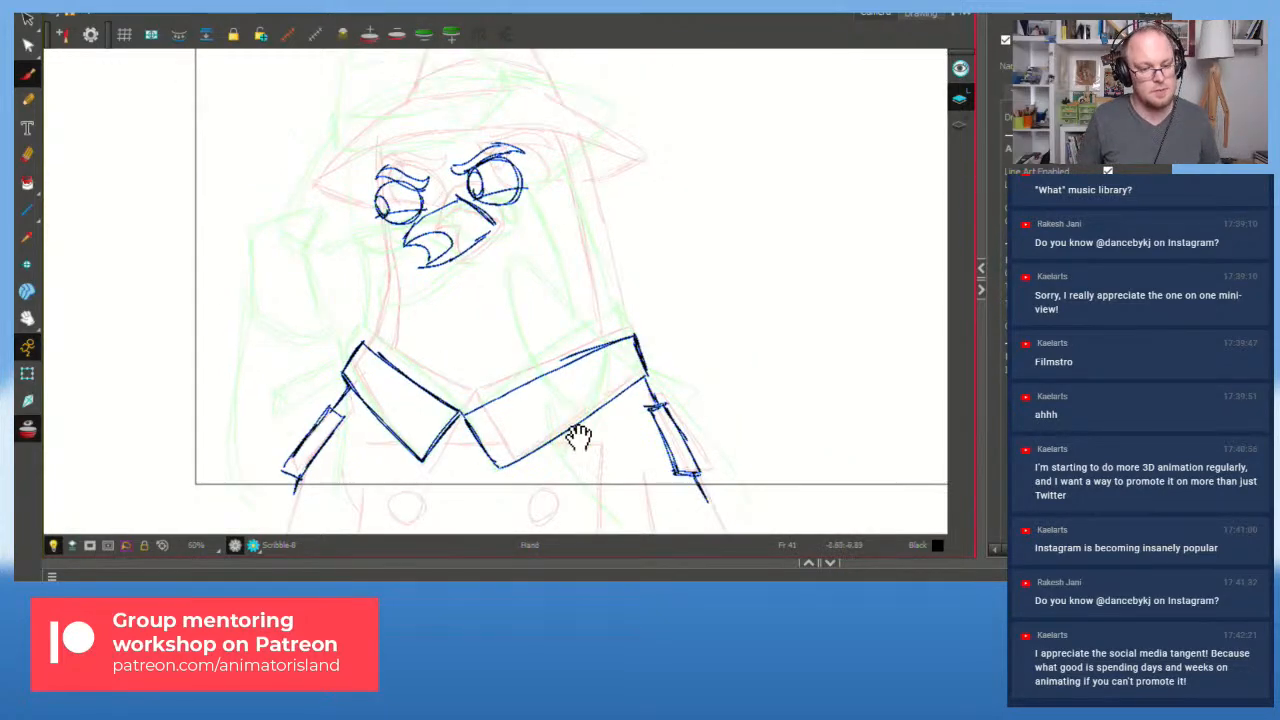
pyautogui.press('f')
pyautogui.press('f')
pyautogui.press('g')
pyautogui.press('g')
pyautogui.press('g')
pyautogui.press('f')
pyautogui.press('f')
pyautogui.press('f')
pyautogui.hotkey('alt', 'o')
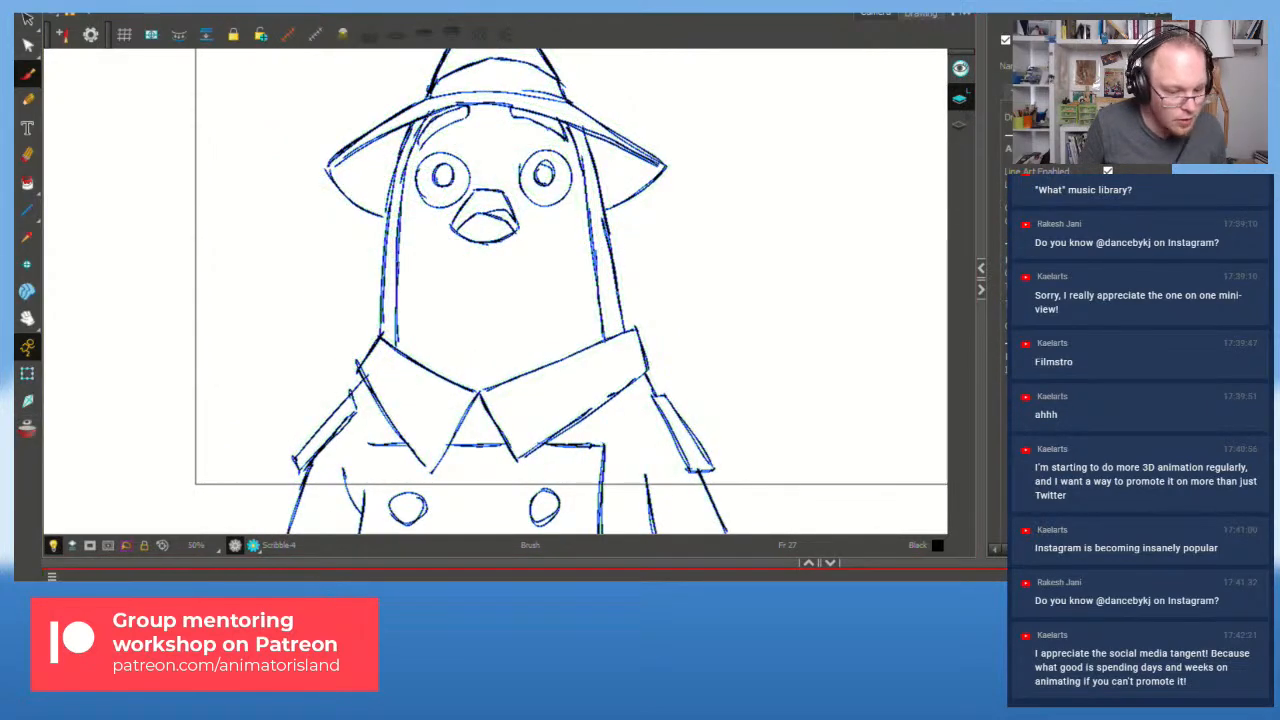
pyautogui.press('g')
pyautogui.press('g')
pyautogui.press('g')
pyautogui.press('g')
pyautogui.press('f')
pyautogui.press('f')
pyautogui.press('f')
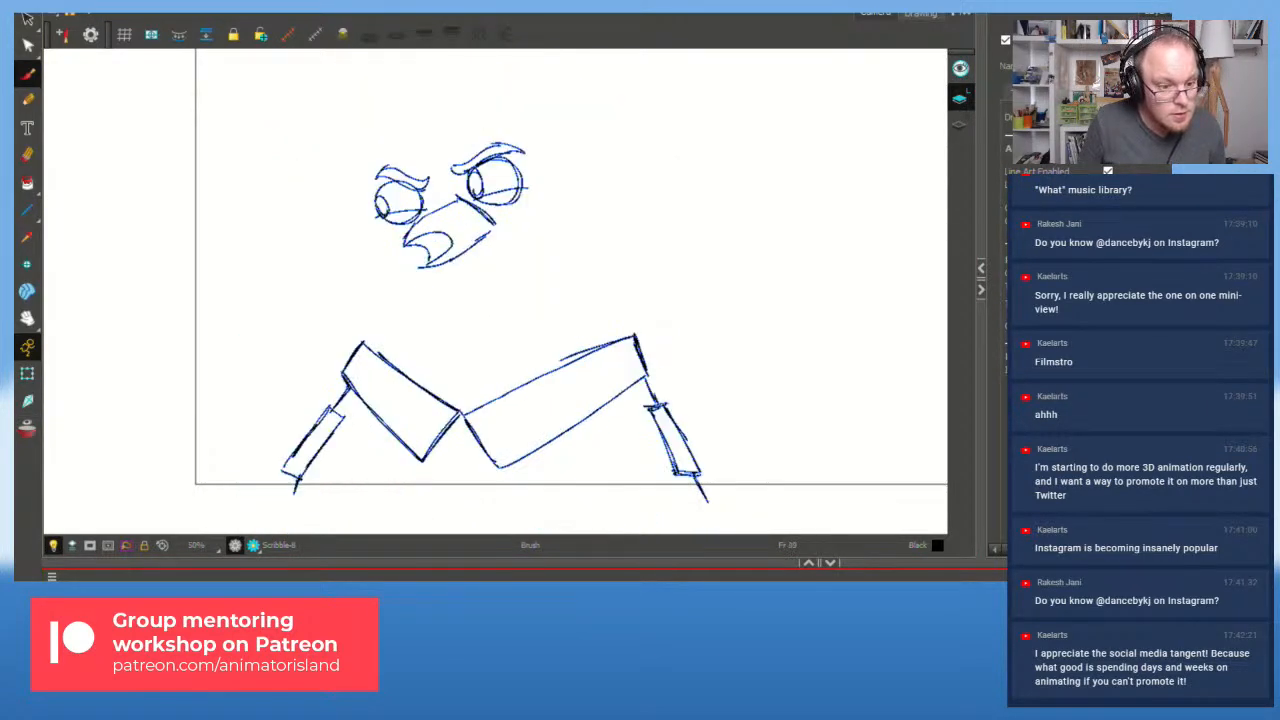
pyautogui.press('g')
pyautogui.press('f')
pyautogui.press('f')
pyautogui.press('g')
pyautogui.press('g')
# Step: Select the left forearm strokes, tilt them slightly steeper and nudge them left
pyautogui.press('s')
pyautogui.moveTo(680, 382)
pyautogui.mouseDown()
pyautogui.moveTo(660, 479)
pyautogui.moveTo(671, 428)
pyautogui.mouseUp()
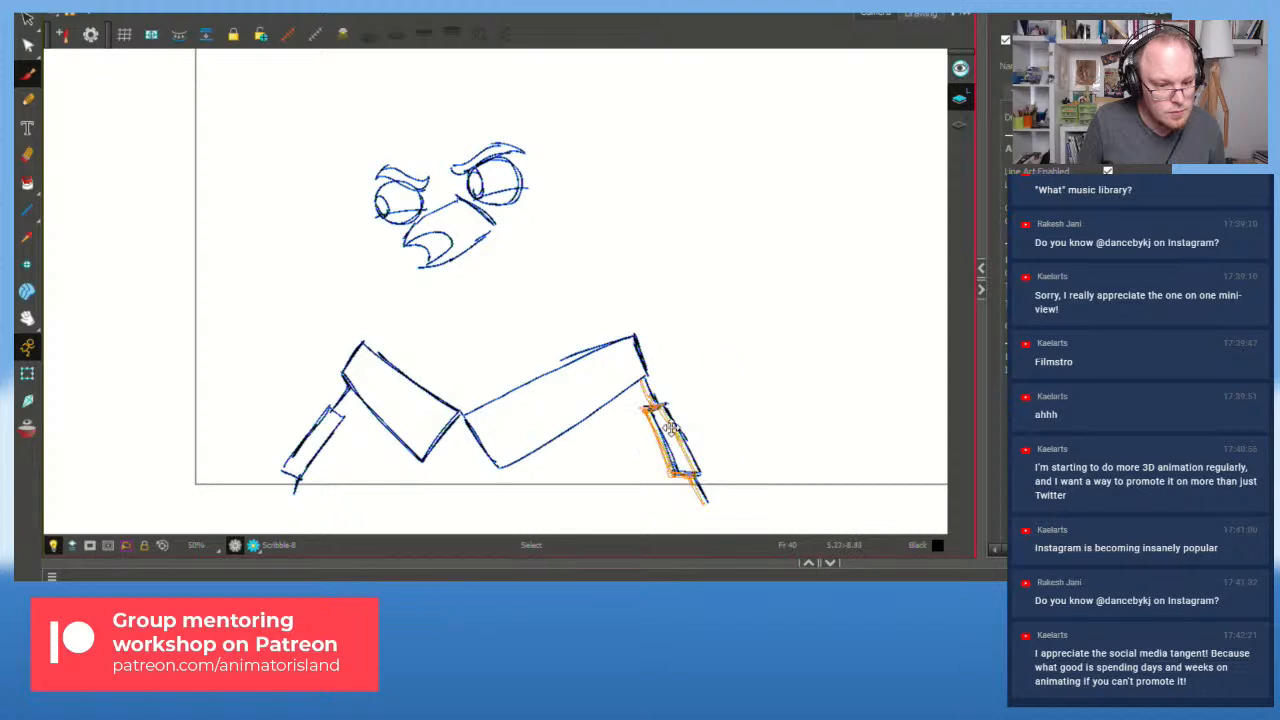
pyautogui.moveTo(313, 395)
pyautogui.mouseDown()
pyautogui.moveTo(302, 451)
pyautogui.moveTo(334, 406)
pyautogui.moveTo(344, 424)
pyautogui.mouseUp()
pyautogui.moveTo(365, 376); pyautogui.dragTo(359, 371)
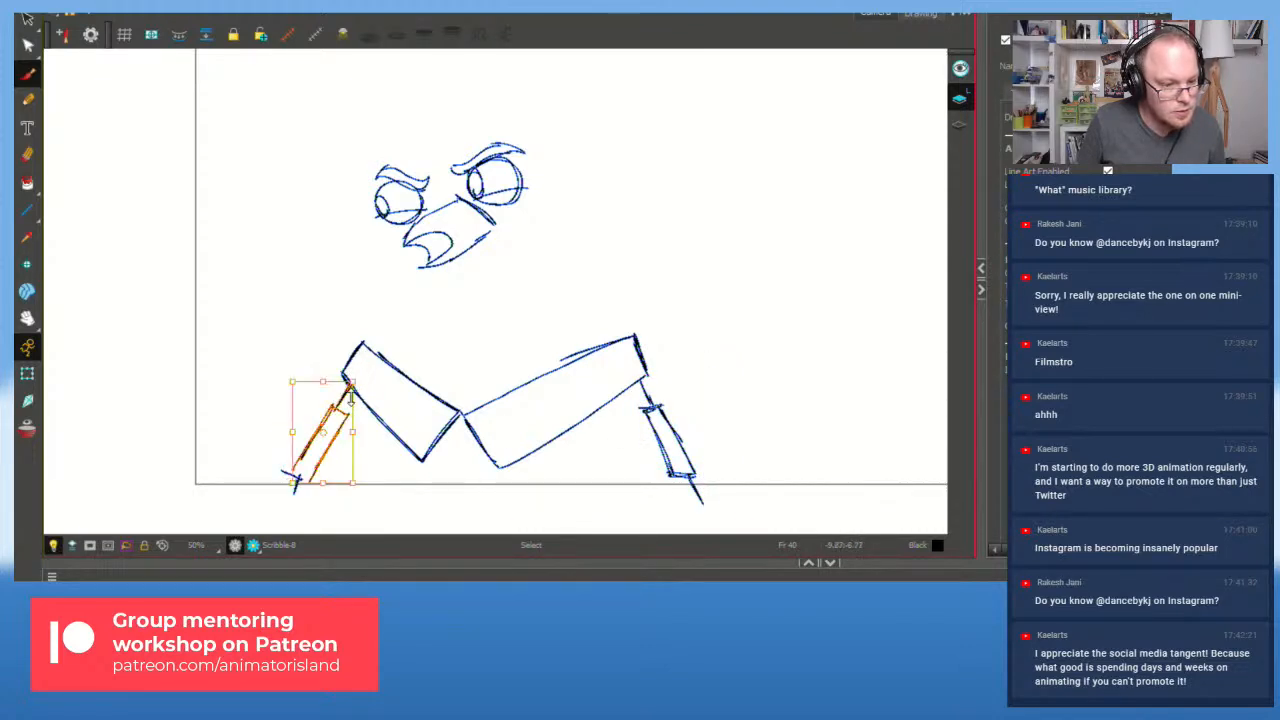
pyautogui.moveTo(337, 435); pyautogui.dragTo(332, 434)
pyautogui.click(692, 402)
# Step: Flip back and forth between the rough sketch and the neighbouring bird drawing
pyautogui.hotkey('alt', 'b')
pyautogui.press('.')
pyautogui.press(',')
pyautogui.press('.')
pyautogui.press(',')
pyautogui.press(',')
pyautogui.press('.')
pyautogui.press(',')
pyautogui.press('.')
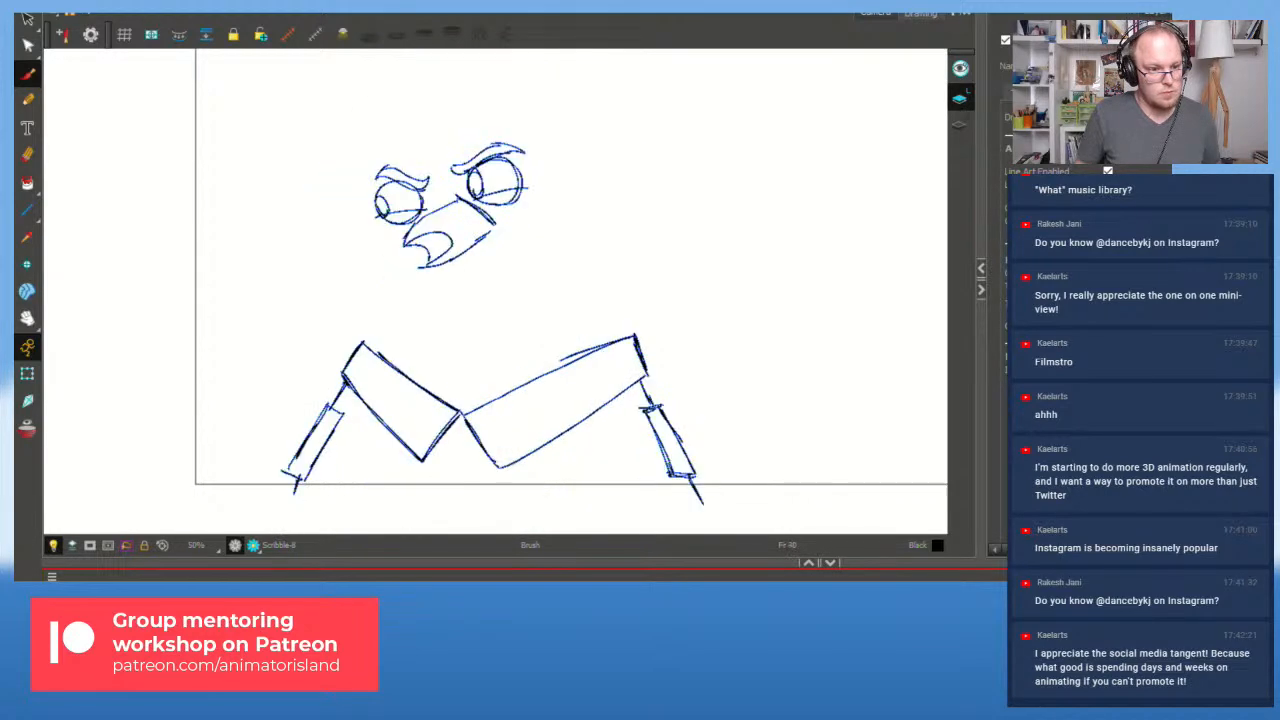
pyautogui.press(',')
pyautogui.press('.')
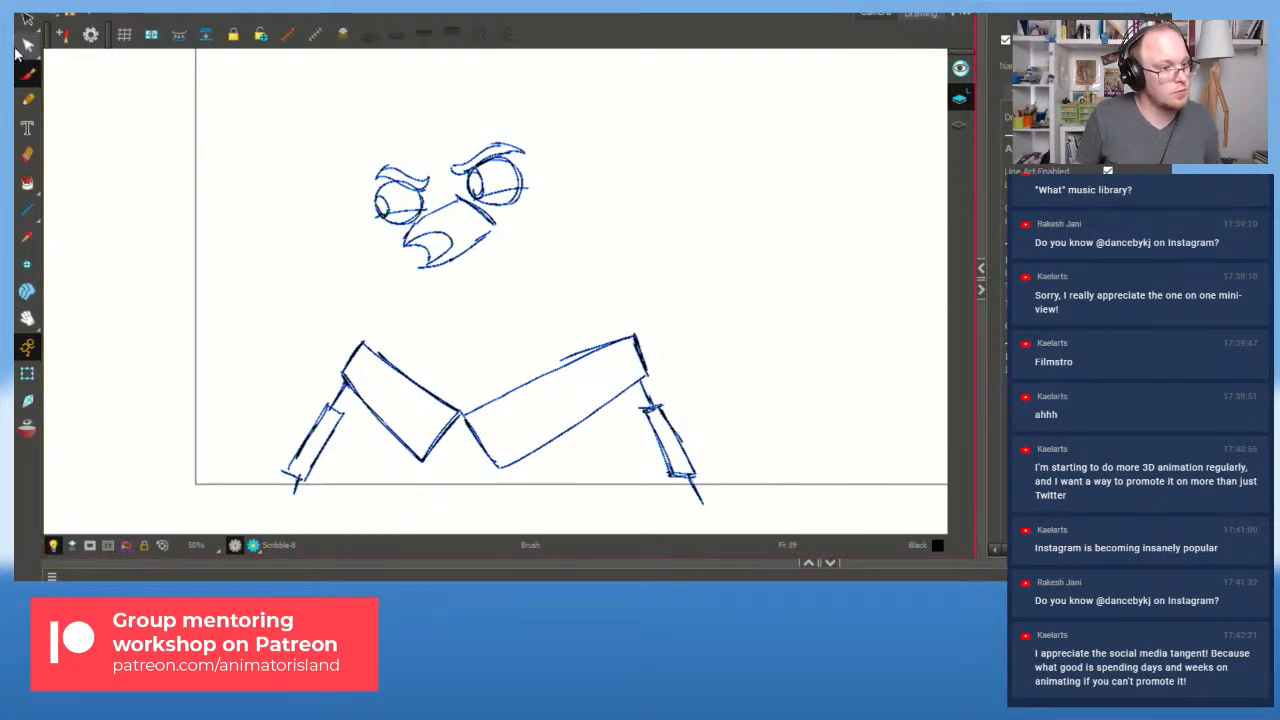
# Step: Turn the onion skins back on and select the eye and beak strokes
pyautogui.click(27, 428)
pyautogui.moveTo(400, 300)
pyautogui.mouseDown()
pyautogui.moveTo(410, 150)
pyautogui.moveTo(572, 243)
pyautogui.moveTo(436, 120)
pyautogui.mouseUp()
pyautogui.click(469, 204)
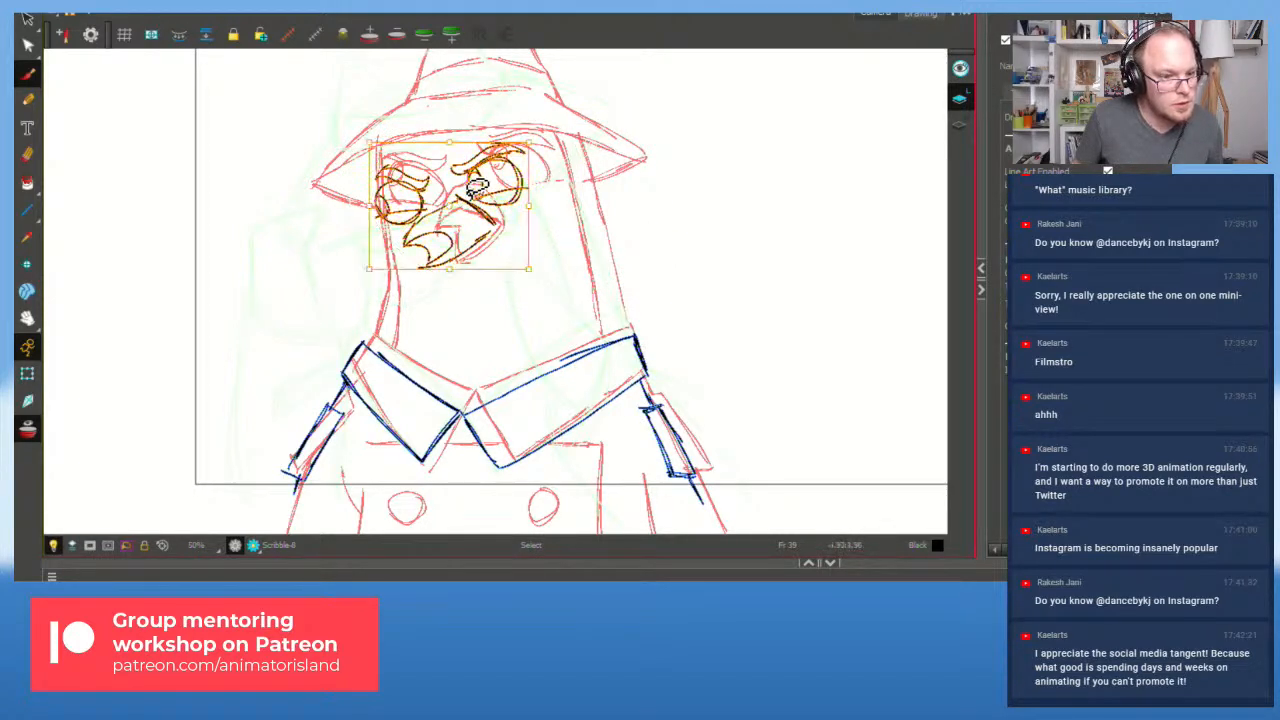
# Step: Drag the selected eyes and beak slightly down-left to sit over the red rough face
pyautogui.scroll(2, 467, 186)
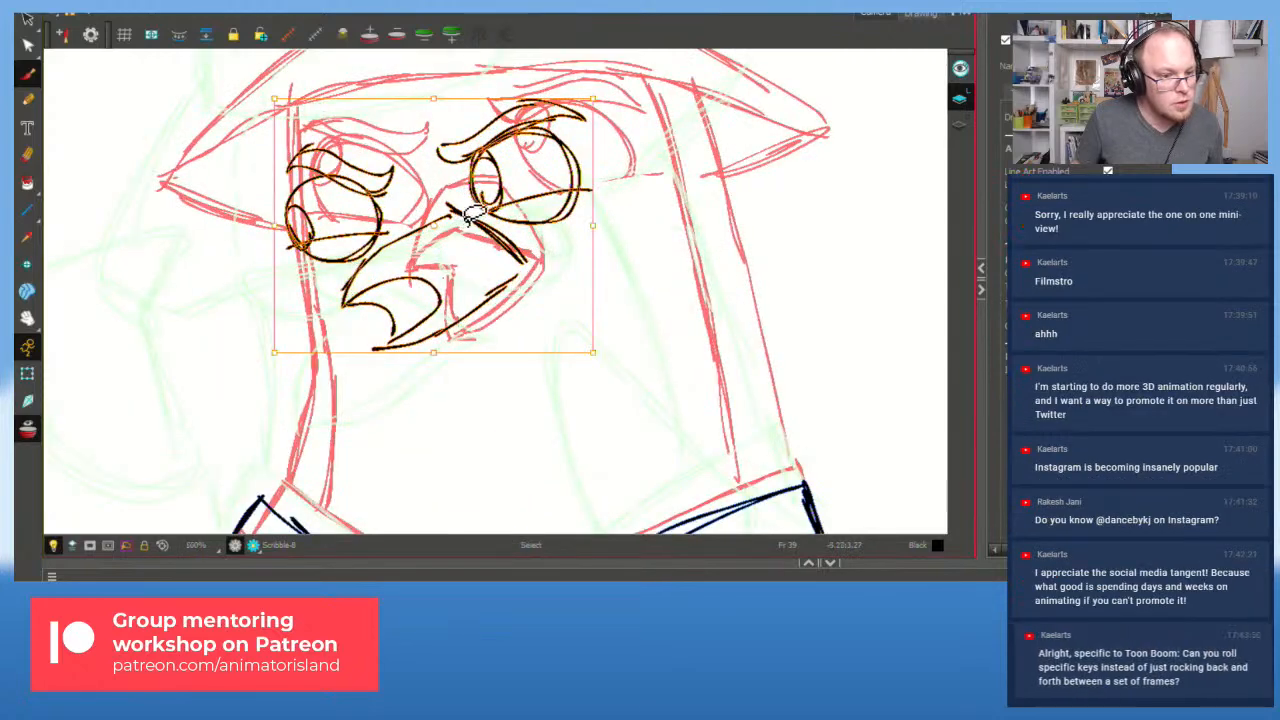
pyautogui.moveTo(457, 213); pyautogui.dragTo(443, 223)
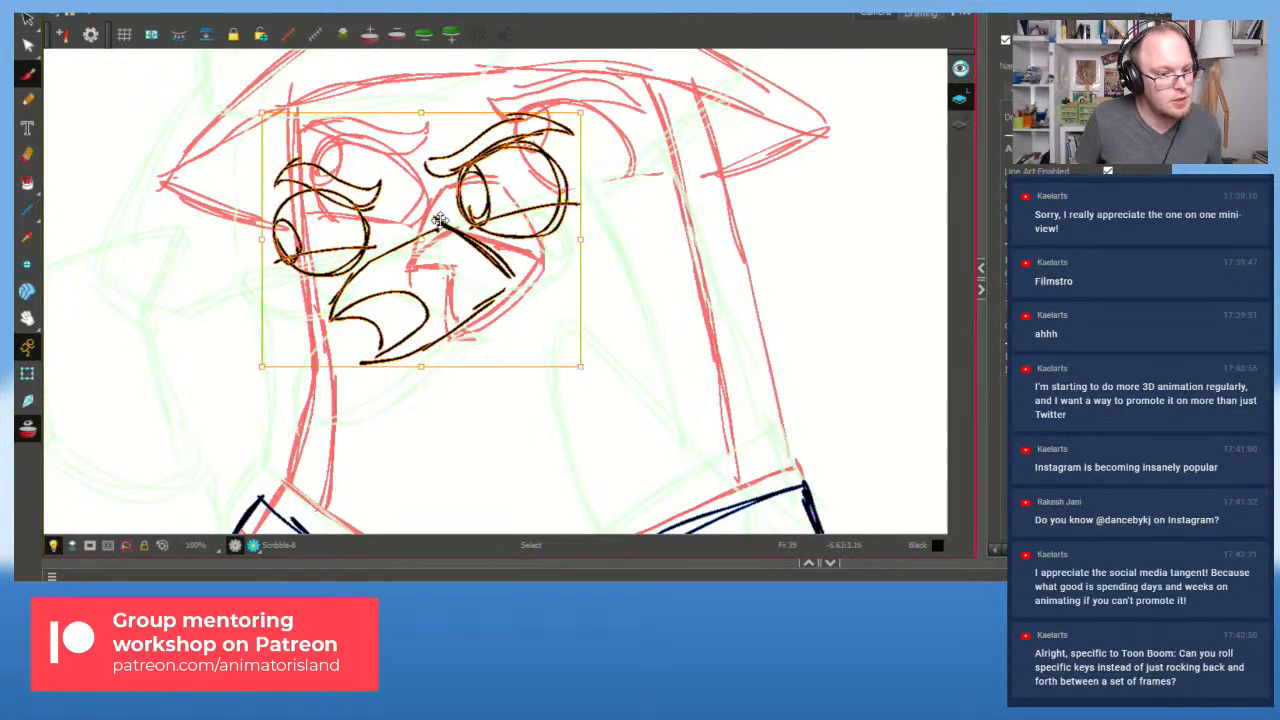
pyautogui.scroll(-1, 540, 250)
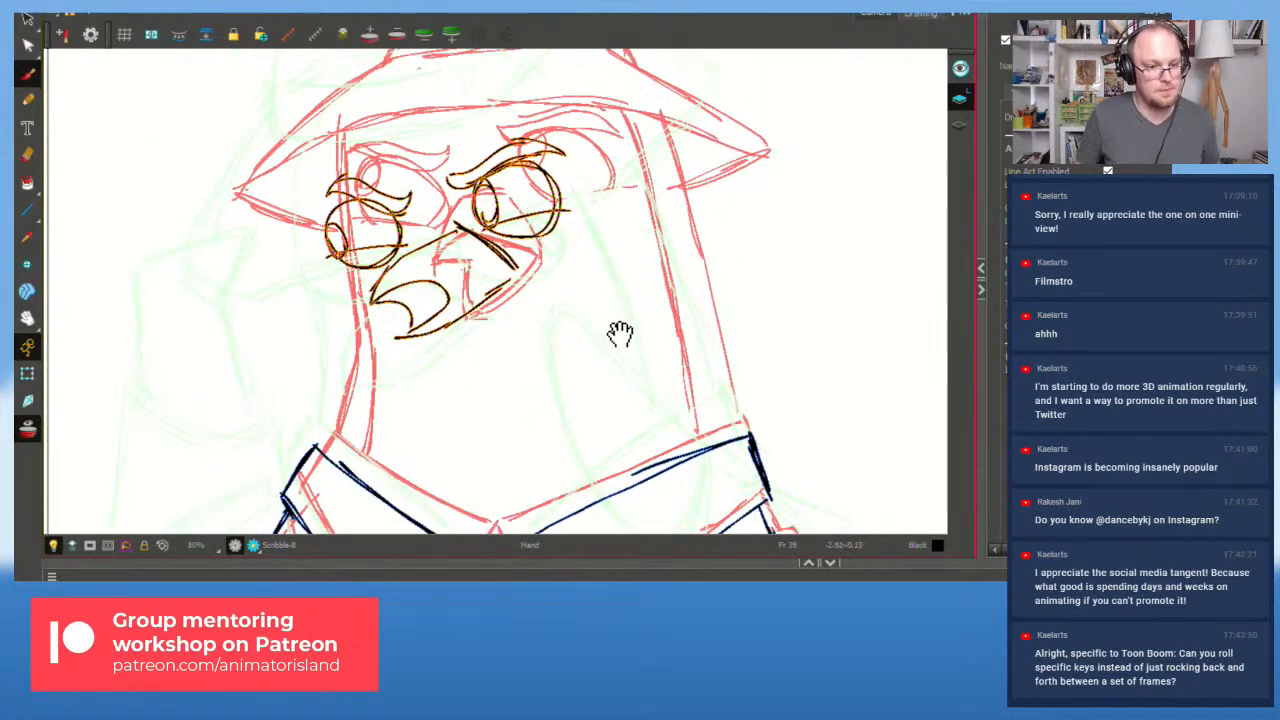
pyautogui.moveTo(614, 331); pyautogui.dragTo(623, 334)
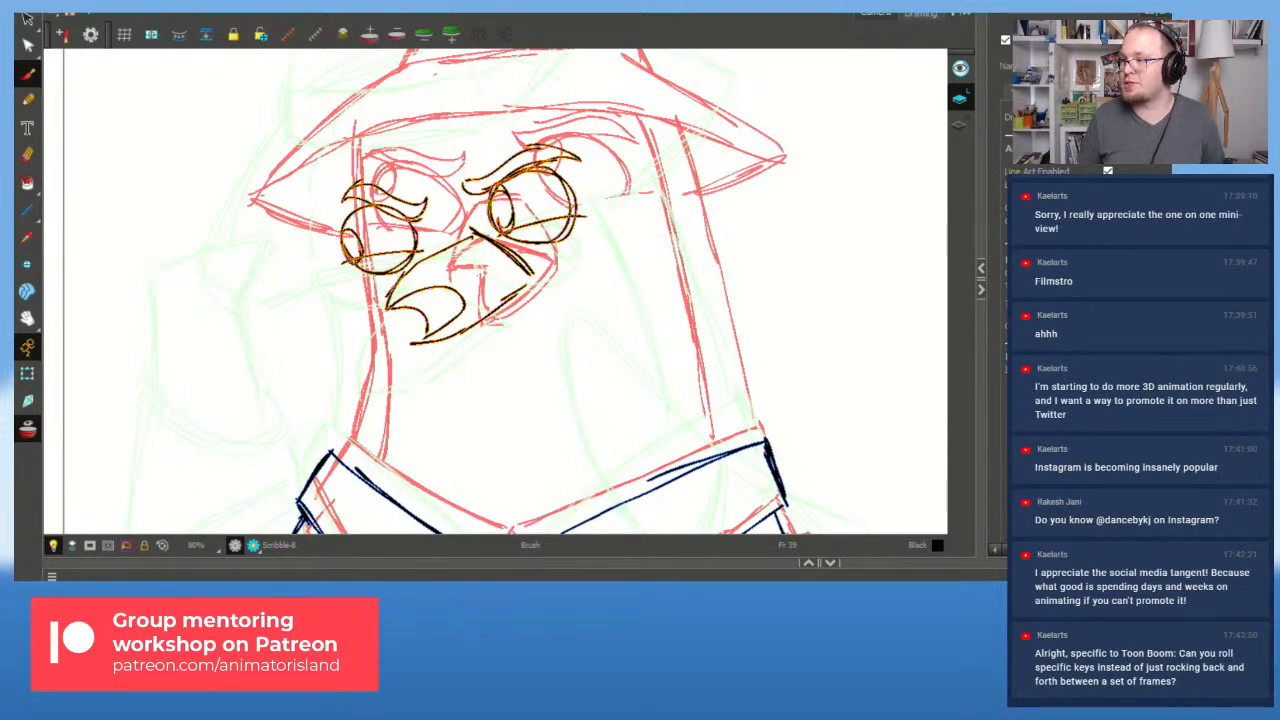
# Step: On frame 39, draw the left neck line from the collar up past the eye
pyautogui.scroll(-1, 409, 461)
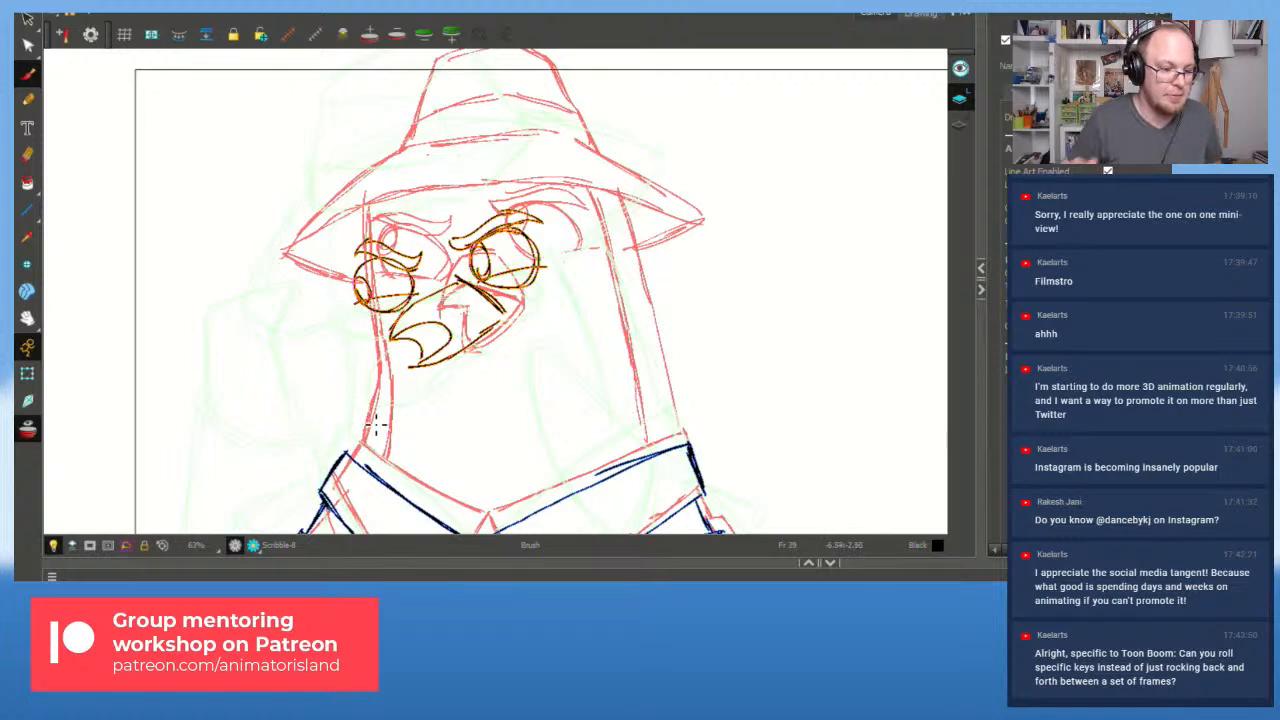
pyautogui.moveTo(371, 428)
pyautogui.mouseDown()
pyautogui.moveTo(355, 466)
pyautogui.moveTo(378, 370)
pyautogui.mouseUp()
pyautogui.hotkey('ctrl', 'z')
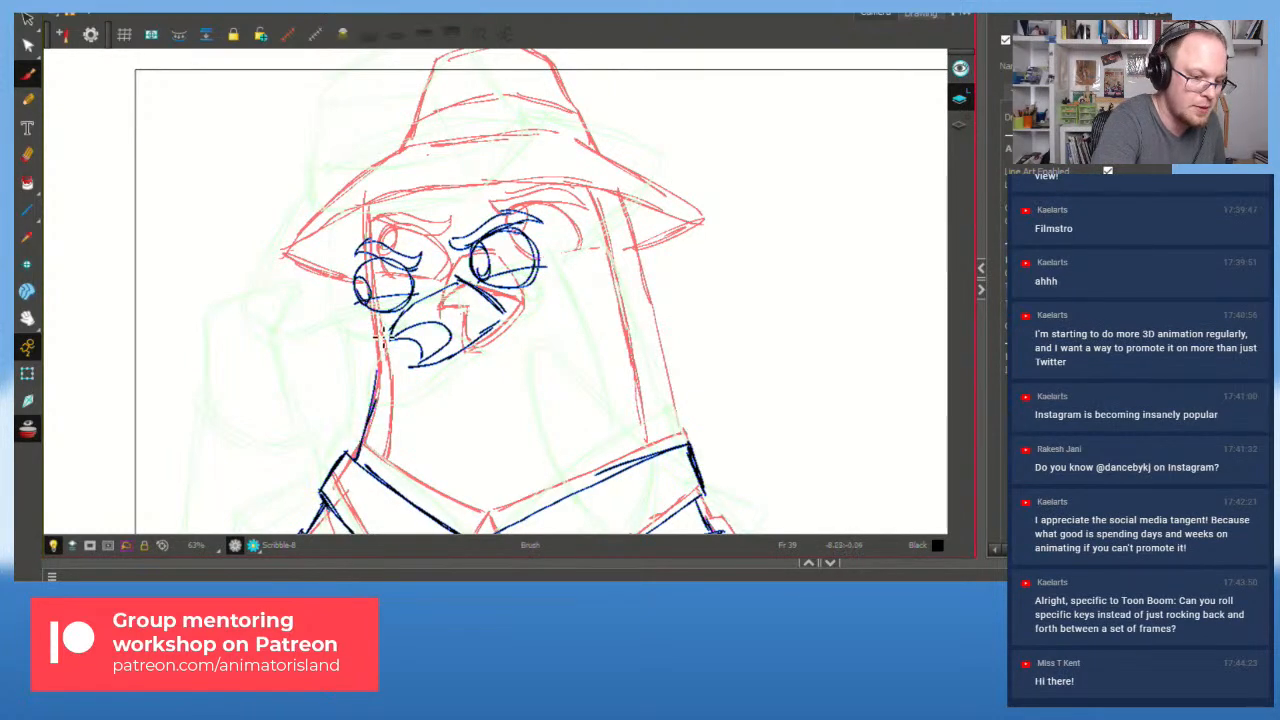
pyautogui.hotkey('ctrl', 'z')
pyautogui.moveTo(358, 458)
pyautogui.mouseDown()
pyautogui.moveTo(376, 410)
pyautogui.moveTo(373, 336)
pyautogui.moveTo(363, 456)
pyautogui.moveTo(368, 312)
pyautogui.mouseUp()
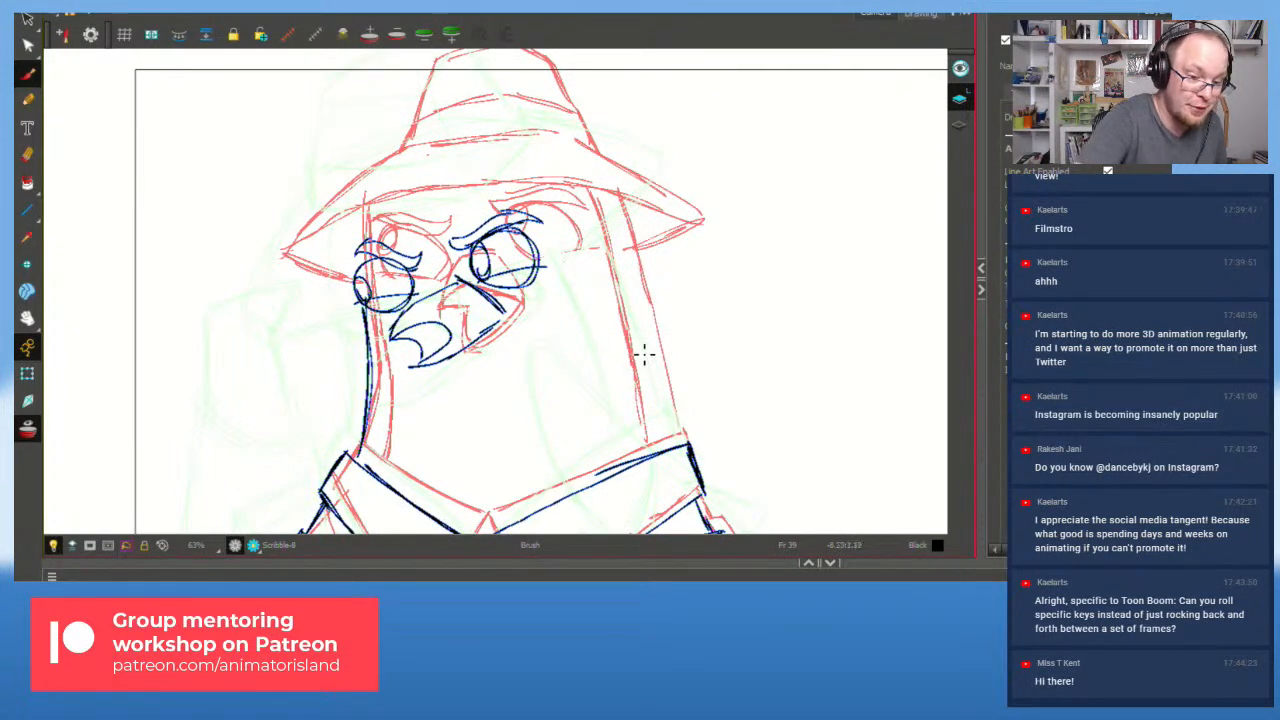
pyautogui.moveTo(680, 443); pyautogui.dragTo(628, 264)
pyautogui.hotkey('ctrl', 'z')
pyautogui.hotkey('ctrl', 'z')
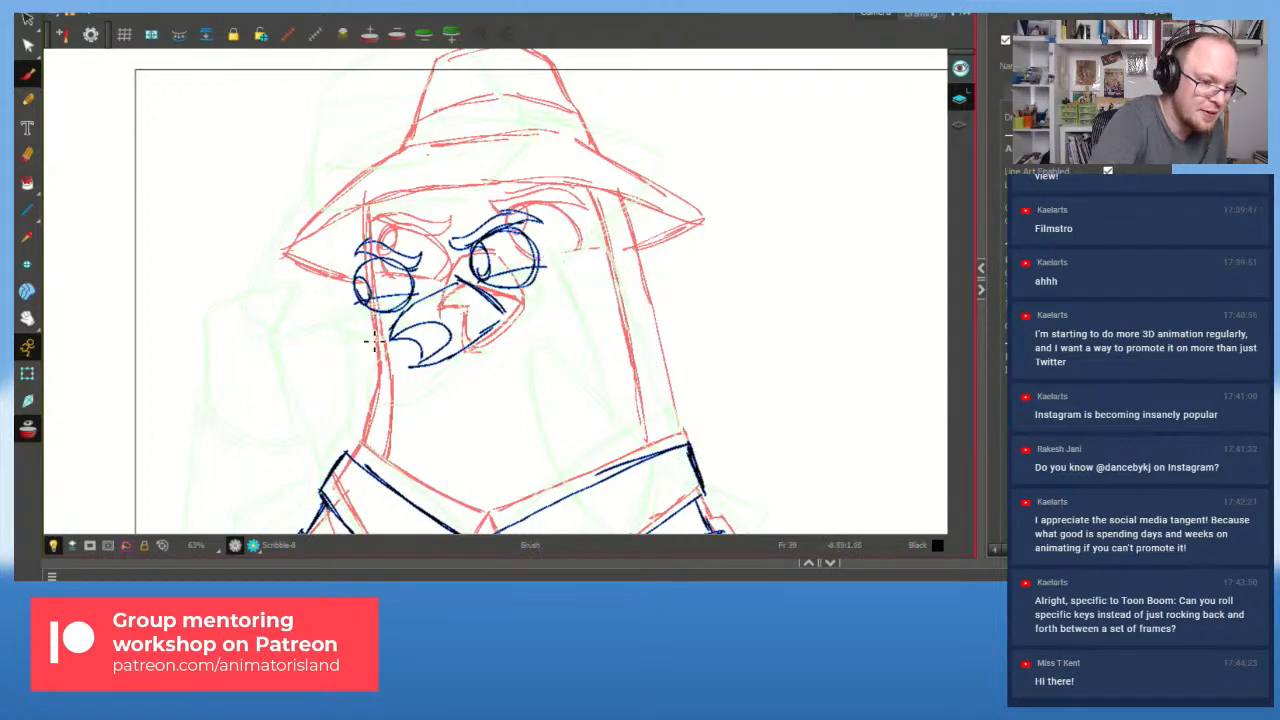
pyautogui.moveTo(361, 305); pyautogui.dragTo(372, 360)
pyautogui.moveTo(355, 454); pyautogui.dragTo(374, 361)
pyautogui.hotkey('ctrl', 'z')
pyautogui.moveTo(353, 454); pyautogui.dragTo(373, 361)
pyautogui.moveTo(370, 408); pyautogui.dragTo(347, 236)
pyautogui.moveTo(355, 284); pyautogui.dragTo(346, 230)
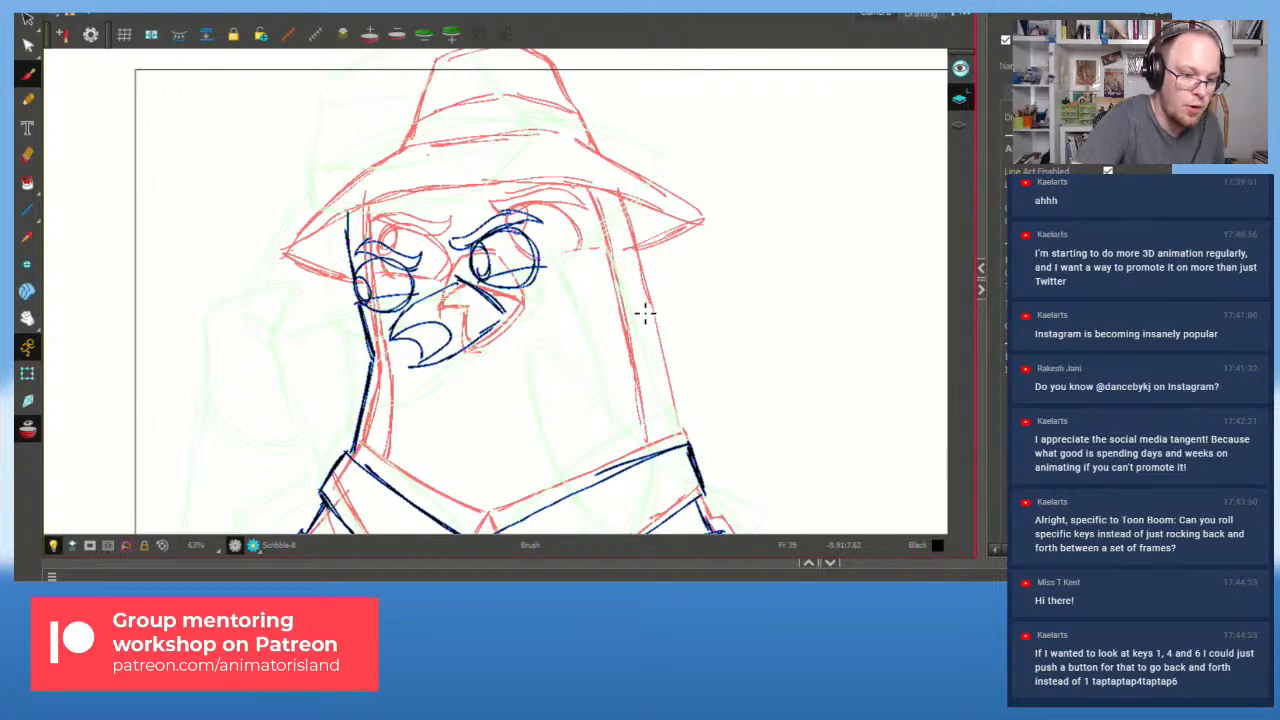
# Step: Trace the right side of the neck and head from the hat brim down to the collar
pyautogui.moveTo(681, 438); pyautogui.dragTo(644, 302)
pyautogui.hotkey('ctrl', 'z')
pyautogui.moveTo(686, 450); pyautogui.dragTo(632, 272)
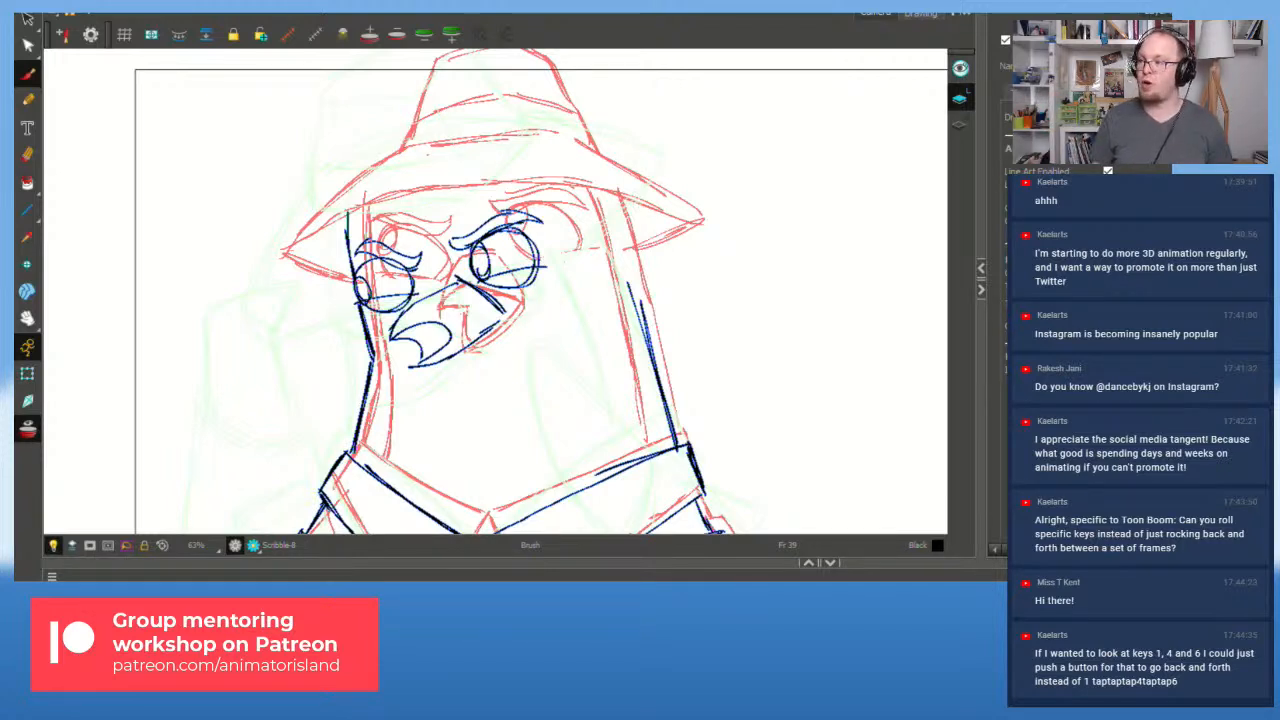
pyautogui.moveTo(652, 345); pyautogui.dragTo(618, 210)
pyautogui.hotkey('ctrl', 'z')
pyautogui.moveTo(670, 410); pyautogui.dragTo(606, 192)
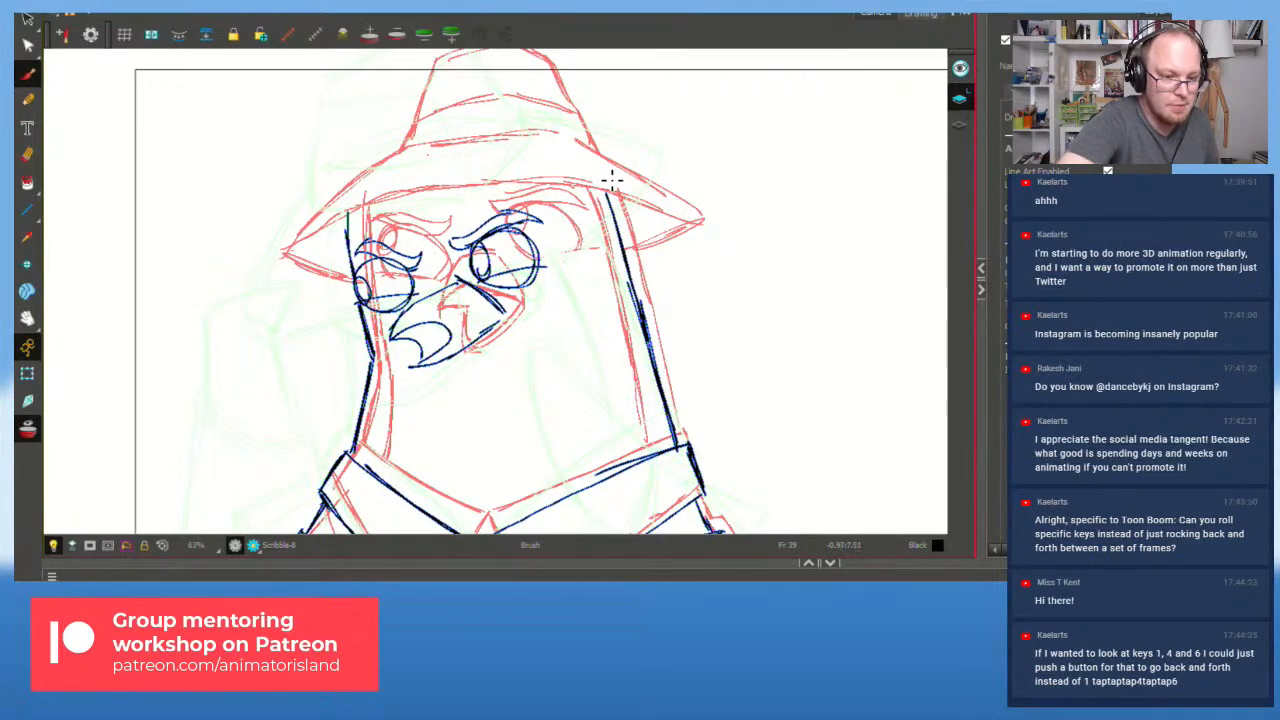
pyautogui.moveTo(645, 450); pyautogui.dragTo(598, 262)
pyautogui.hotkey('alt', 's')
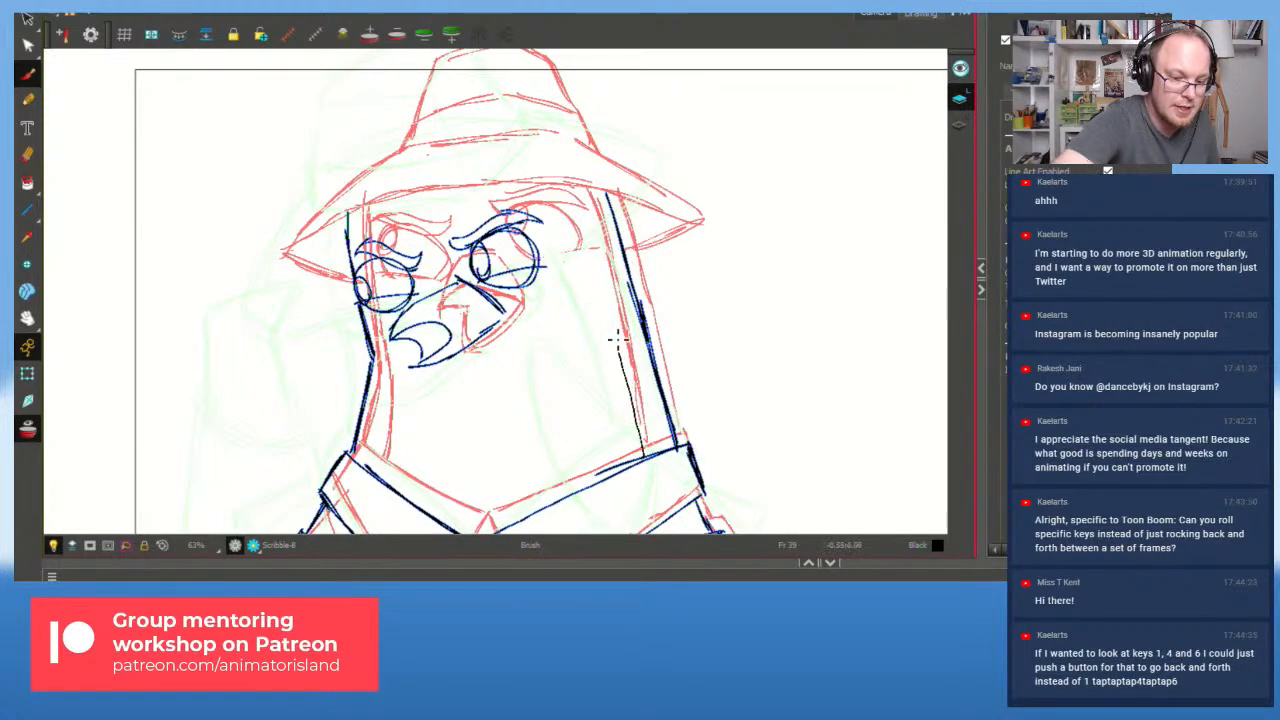
pyautogui.moveTo(572, 188)
pyautogui.mouseDown()
pyautogui.moveTo(606, 280)
pyautogui.moveTo(640, 455)
pyautogui.mouseUp()
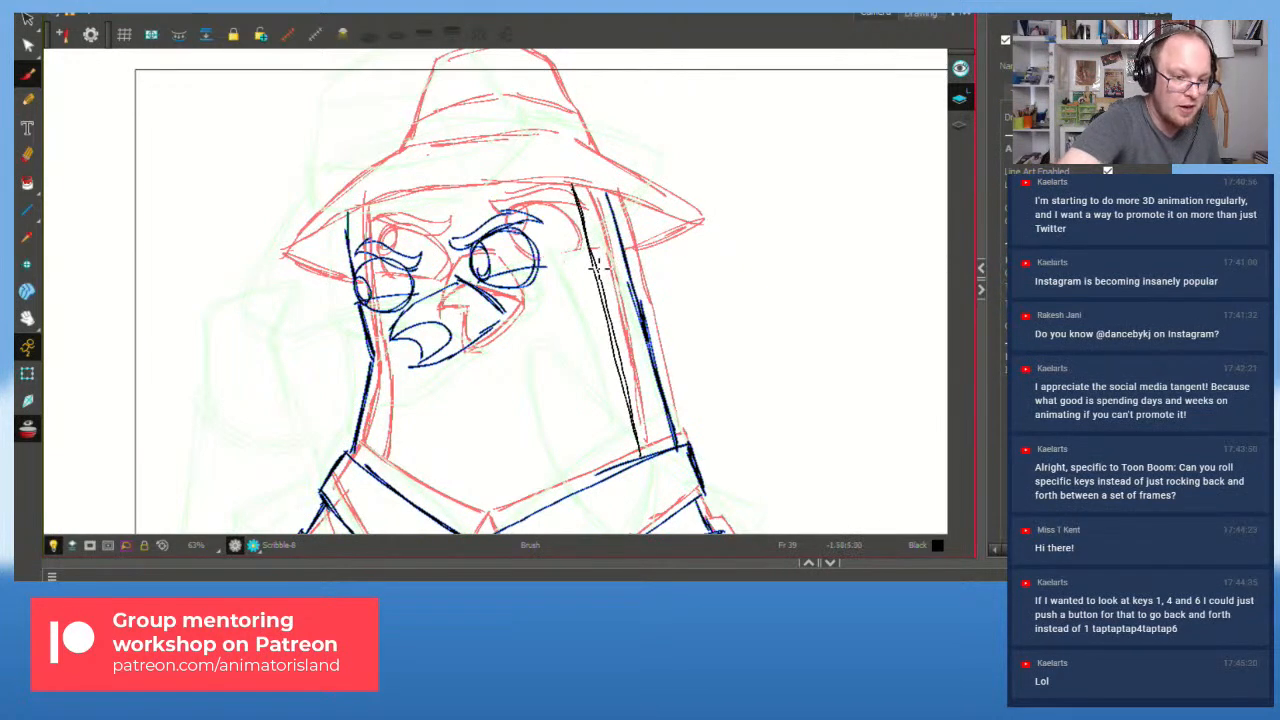
pyautogui.moveTo(595, 255); pyautogui.dragTo(636, 433)
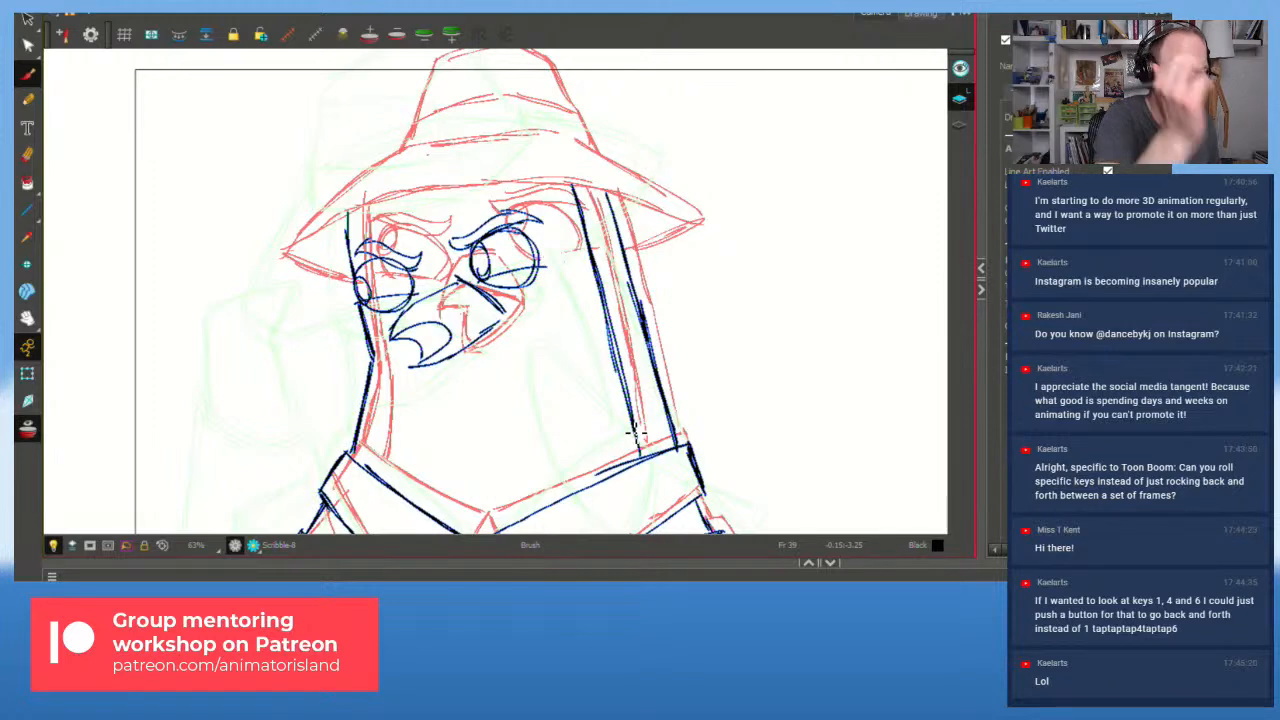
# Step: Draw the hat brim line from its left tip to its right tip
pyautogui.hotkey('alt', 's')
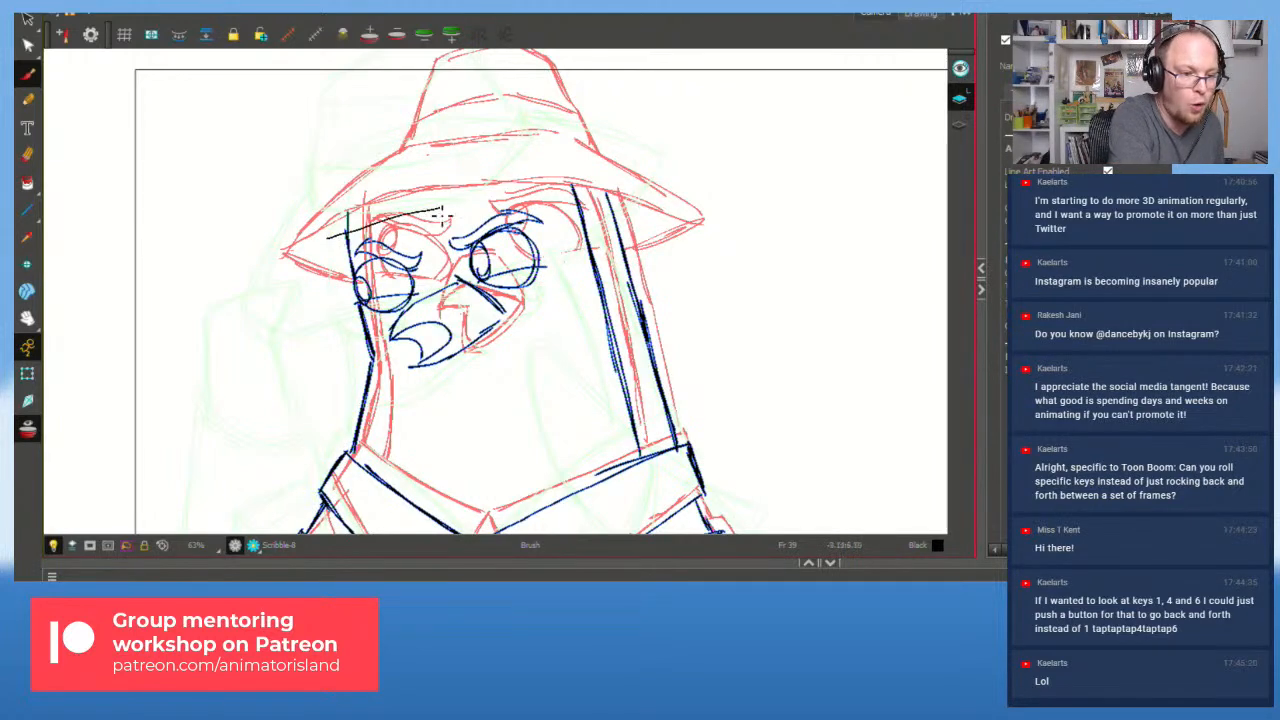
pyautogui.moveTo(425, 226); pyautogui.dragTo(530, 205)
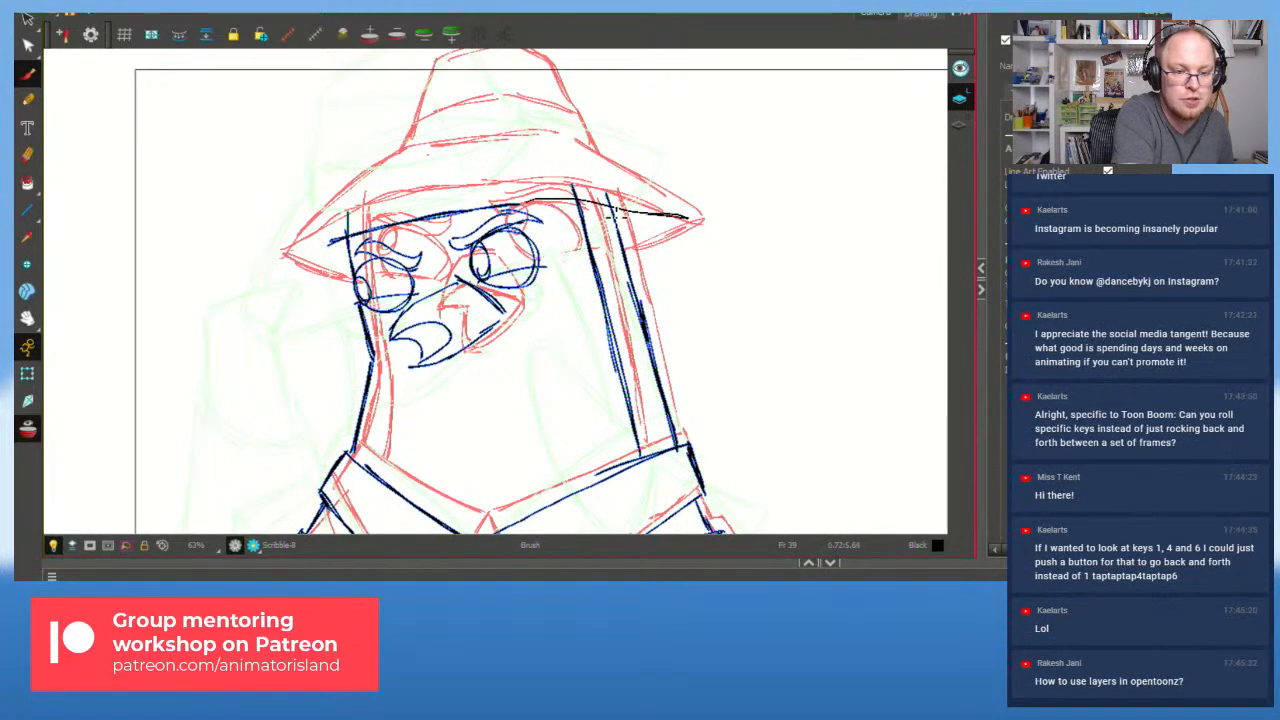
pyautogui.moveTo(655, 215)
pyautogui.mouseDown()
pyautogui.moveTo(694, 218)
pyautogui.moveTo(569, 215)
pyautogui.moveTo(700, 217)
pyautogui.mouseUp()
pyautogui.hotkey('ctrl', 'z')
pyautogui.moveTo(524, 202); pyautogui.dragTo(708, 215)
pyautogui.moveTo(340, 238); pyautogui.dragTo(288, 256)
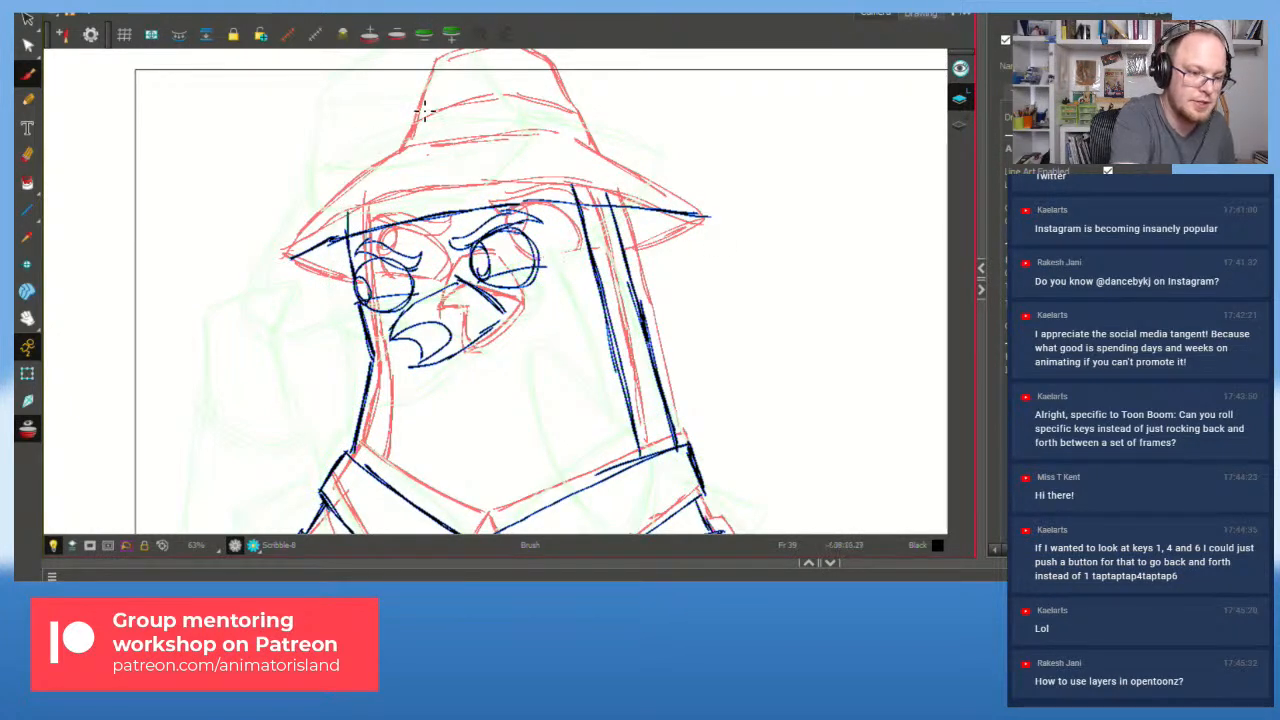
pyautogui.moveTo(292, 255)
pyautogui.mouseDown()
pyautogui.moveTo(382, 157)
pyautogui.moveTo(368, 165)
pyautogui.moveTo(476, 145)
pyautogui.mouseUp()
pyautogui.hotkey('ctrl', 'z')
# Step: Draw the hat band and the crown's slanted left edge
pyautogui.moveTo(372, 164); pyautogui.dragTo(541, 138)
pyautogui.hotkey('ctrl', 'z')
pyautogui.hotkey('ctrl', 'z')
pyautogui.moveTo(377, 156); pyautogui.dragTo(485, 144)
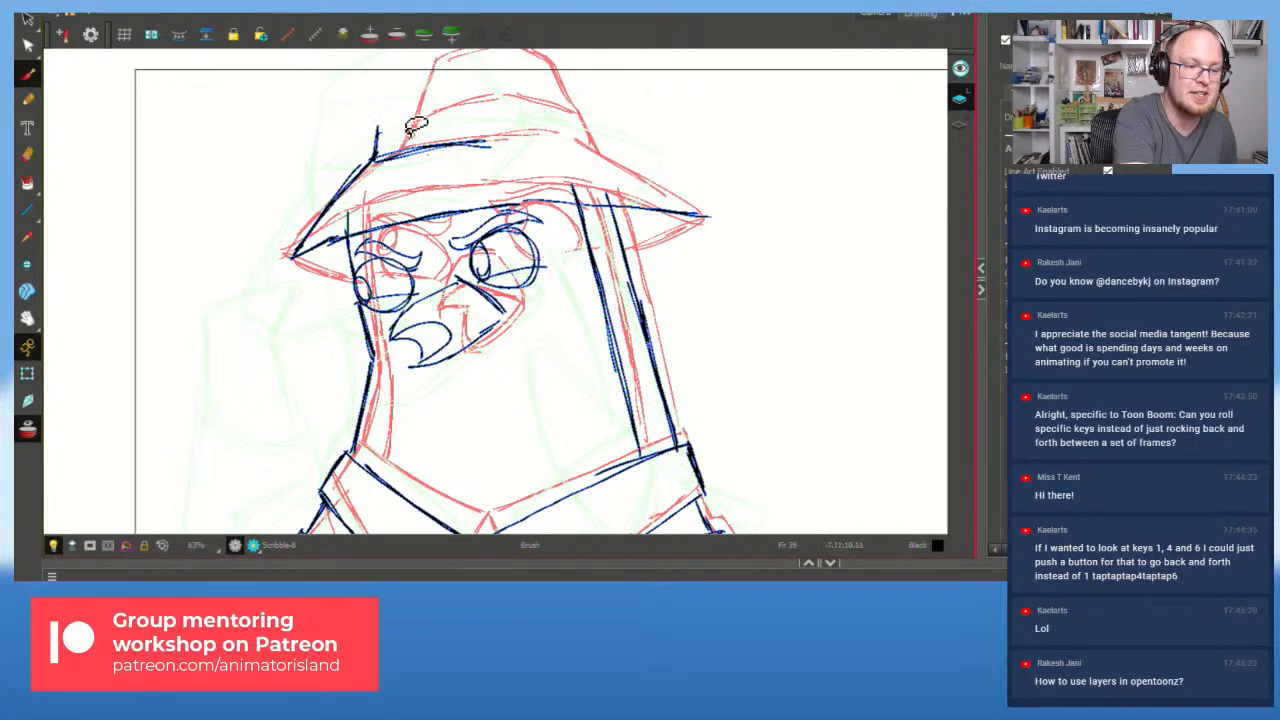
pyautogui.moveTo(375, 159)
pyautogui.mouseDown()
pyautogui.moveTo(377, 136)
pyautogui.moveTo(442, 106)
pyautogui.mouseUp()
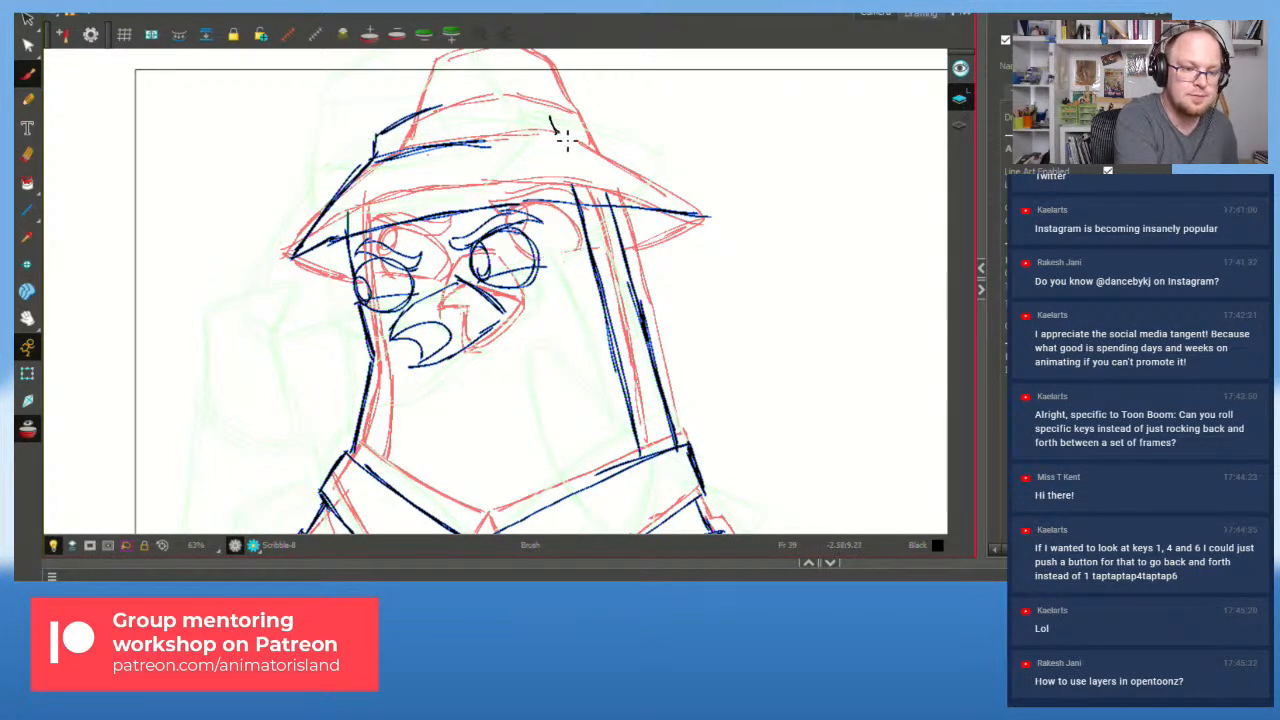
pyautogui.moveTo(443, 104)
pyautogui.mouseDown()
pyautogui.moveTo(535, 118)
pyautogui.moveTo(451, 112)
pyautogui.moveTo(568, 104)
pyautogui.moveTo(576, 141)
pyautogui.moveTo(535, 68)
pyautogui.moveTo(568, 132)
pyautogui.mouseUp()
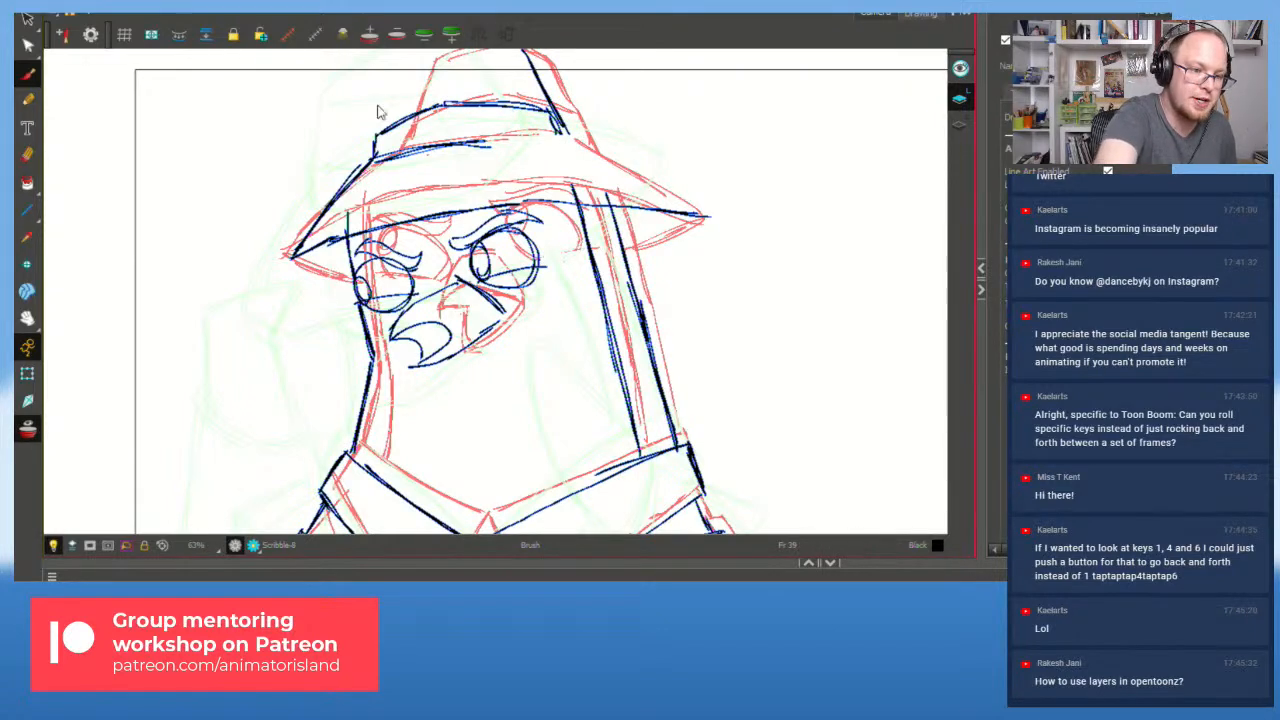
pyautogui.moveTo(372, 165); pyautogui.dragTo(379, 58)
pyautogui.hotkey('ctrl', 'z')
pyautogui.moveTo(374, 154); pyautogui.dragTo(404, 63)
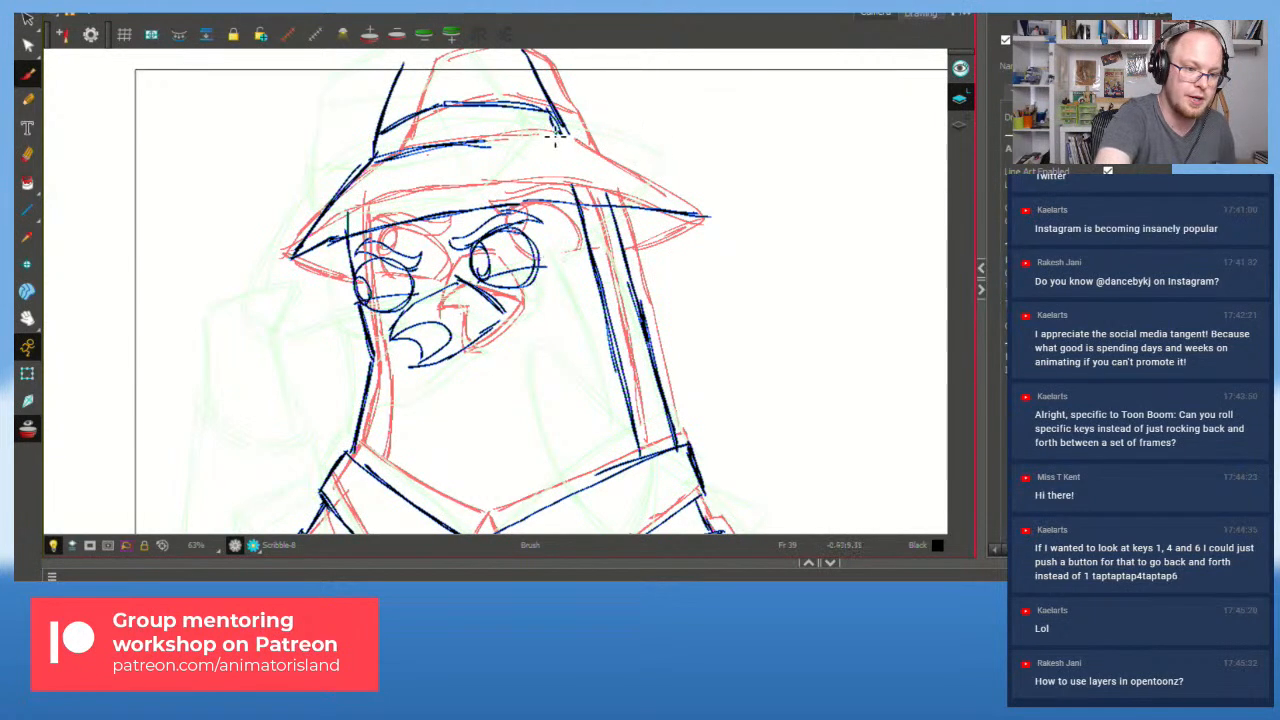
# Step: Draw the right part of the hat brim, redrawing until it reaches the right tip
pyautogui.moveTo(504, 148); pyautogui.dragTo(577, 132)
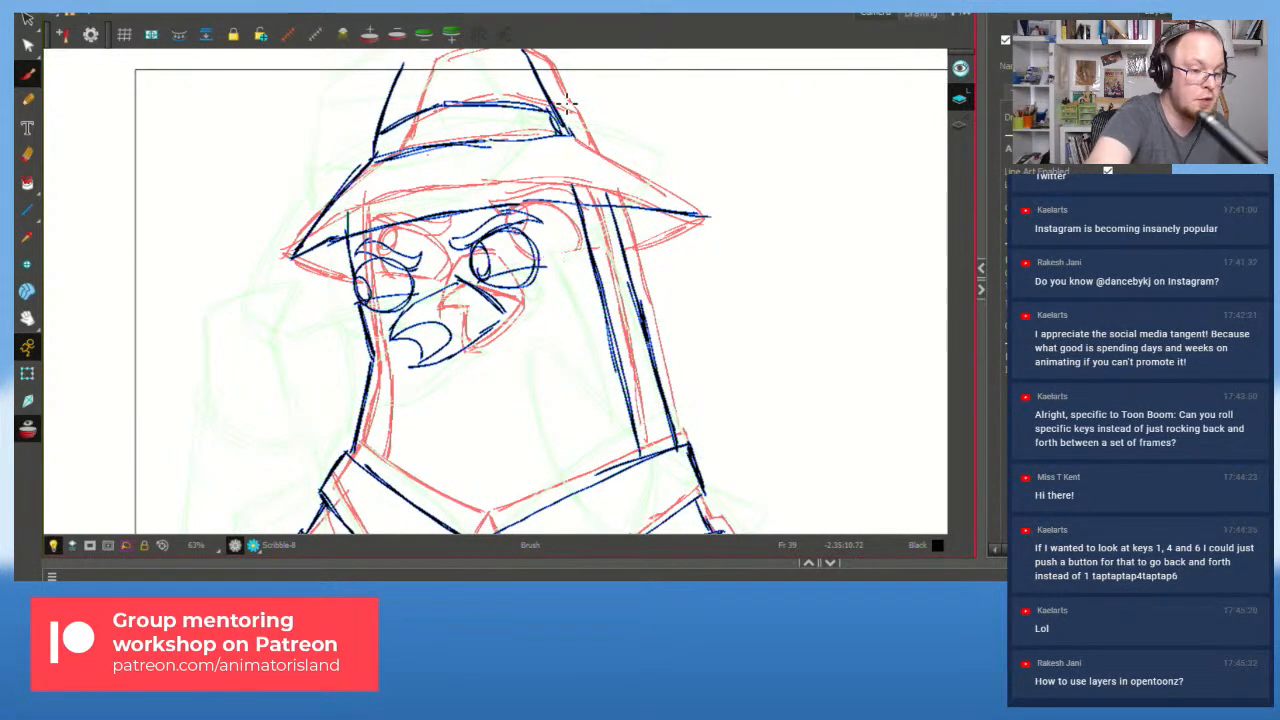
pyautogui.moveTo(572, 131); pyautogui.dragTo(672, 195)
pyautogui.hotkey('ctrl', 'z')
pyautogui.hotkey('ctrl', 'z')
pyautogui.moveTo(571, 132); pyautogui.dragTo(678, 197)
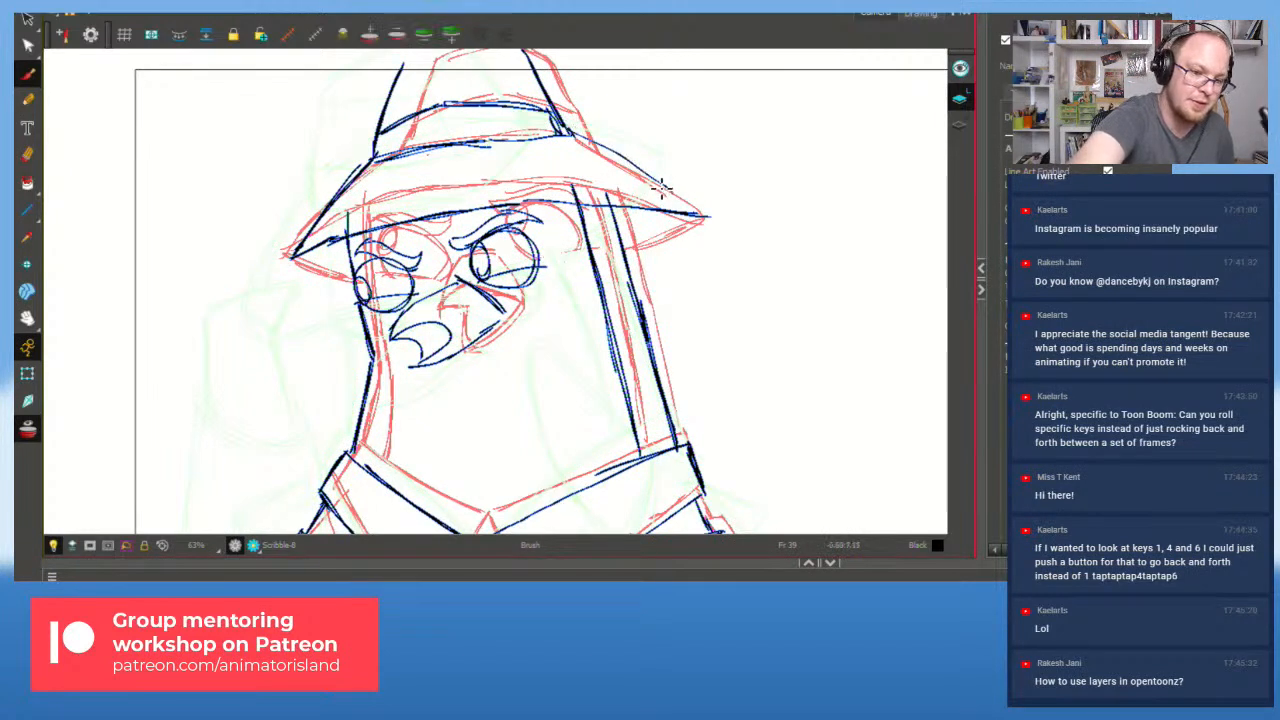
pyautogui.hotkey('ctrl', 'z')
pyautogui.moveTo(568, 126); pyautogui.dragTo(659, 183)
pyautogui.hotkey('ctrl', 'z')
pyautogui.moveTo(568, 132); pyautogui.dragTo(700, 216)
# Step: Resize the brim strokes into sharp points and add the brim's lower-right edge
pyautogui.hotkey('alt', 's')
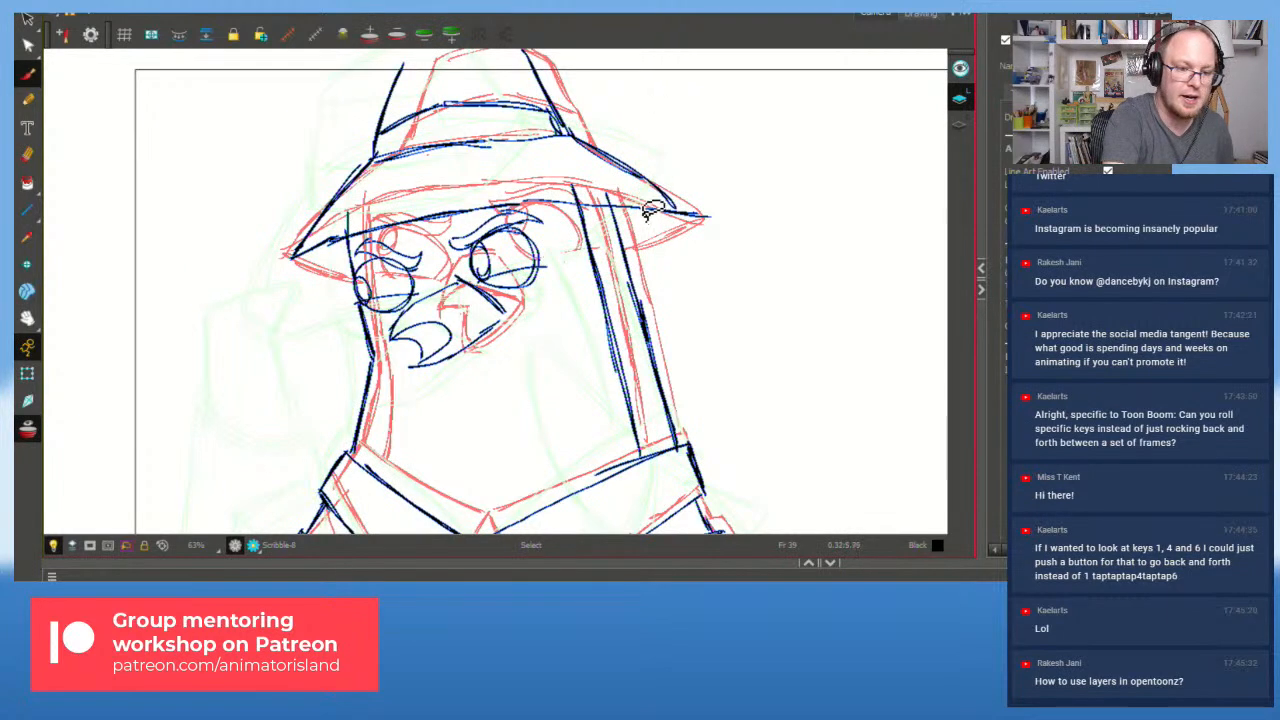
pyautogui.click(708, 213)
pyautogui.moveTo(716, 213); pyautogui.dragTo(685, 190)
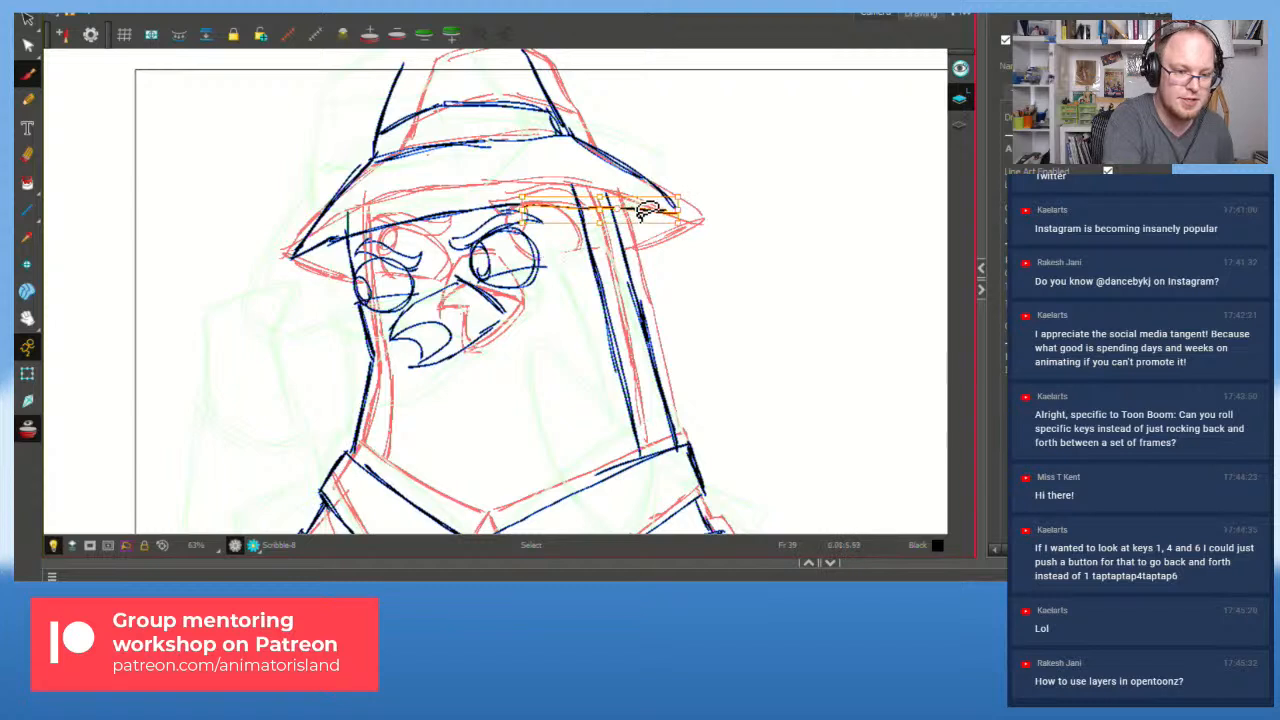
pyautogui.click(656, 251)
pyautogui.click(638, 210)
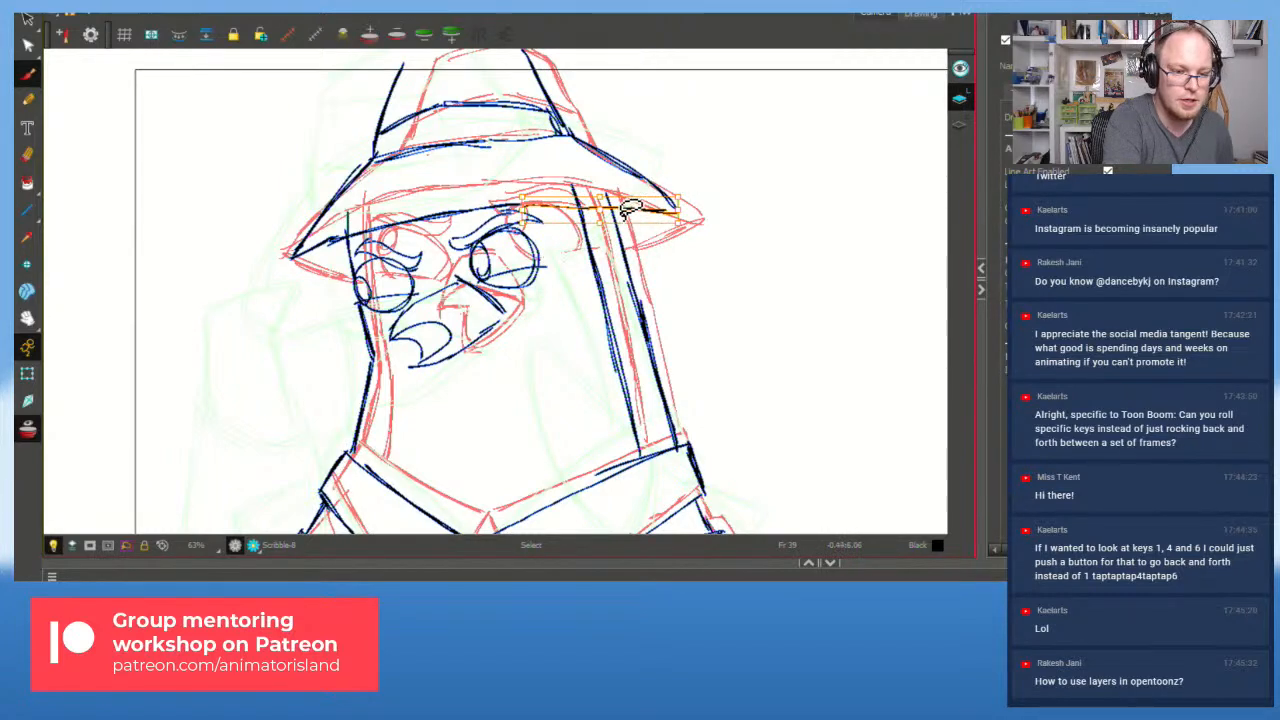
pyautogui.hotkey('alt', 'b')
pyautogui.hotkey('alt', 's')
pyautogui.click(322, 217)
pyautogui.moveTo(286, 264)
pyautogui.mouseDown()
pyautogui.moveTo(268, 277)
pyautogui.moveTo(275, 267)
pyautogui.moveTo(353, 280)
pyautogui.mouseUp()
pyautogui.hotkey('alt', 'b')
pyautogui.moveTo(624, 243); pyautogui.dragTo(677, 210)
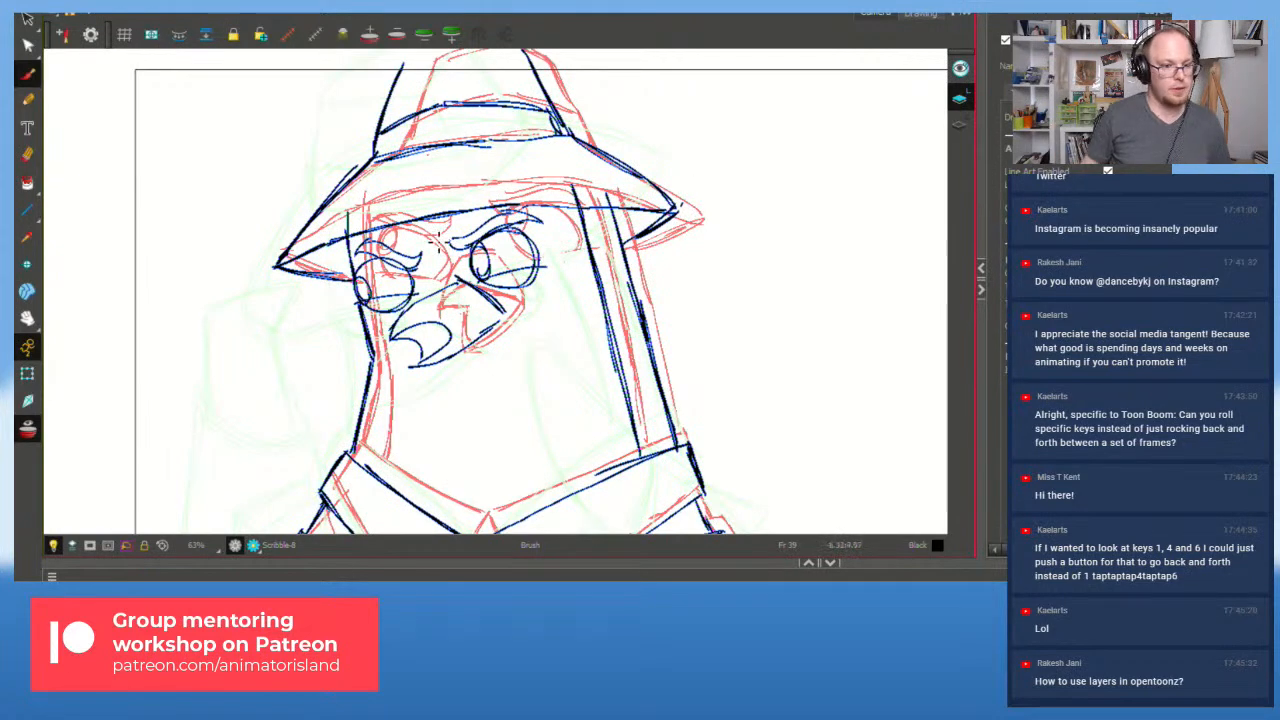
pyautogui.scroll(-2, 630, 378)
# Step: Reframe the whole pigeon and flip between the front-facing, frowning and hand-on-hat drawings
pyautogui.moveTo(662, 350); pyautogui.dragTo(560, 298)
pyautogui.scroll(1, 560, 298)
pyautogui.press('f')
pyautogui.press('f')
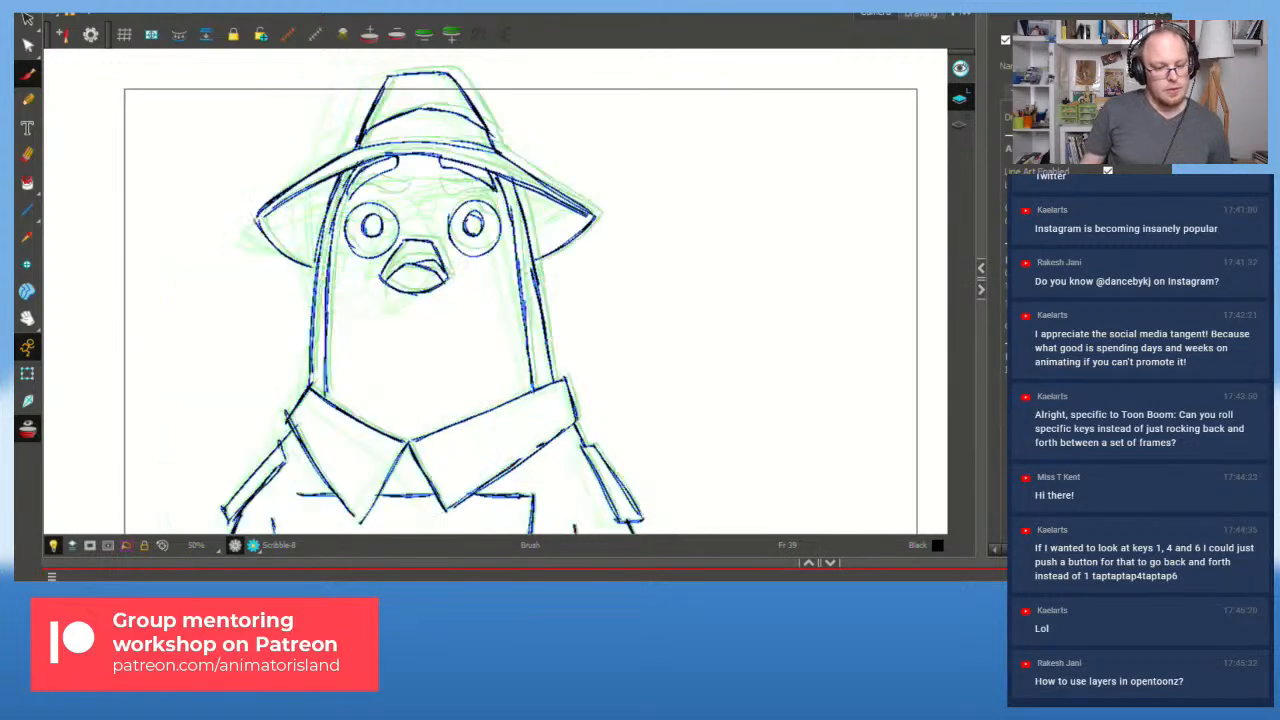
pyautogui.press('g')
pyautogui.press('g')
pyautogui.press('g')
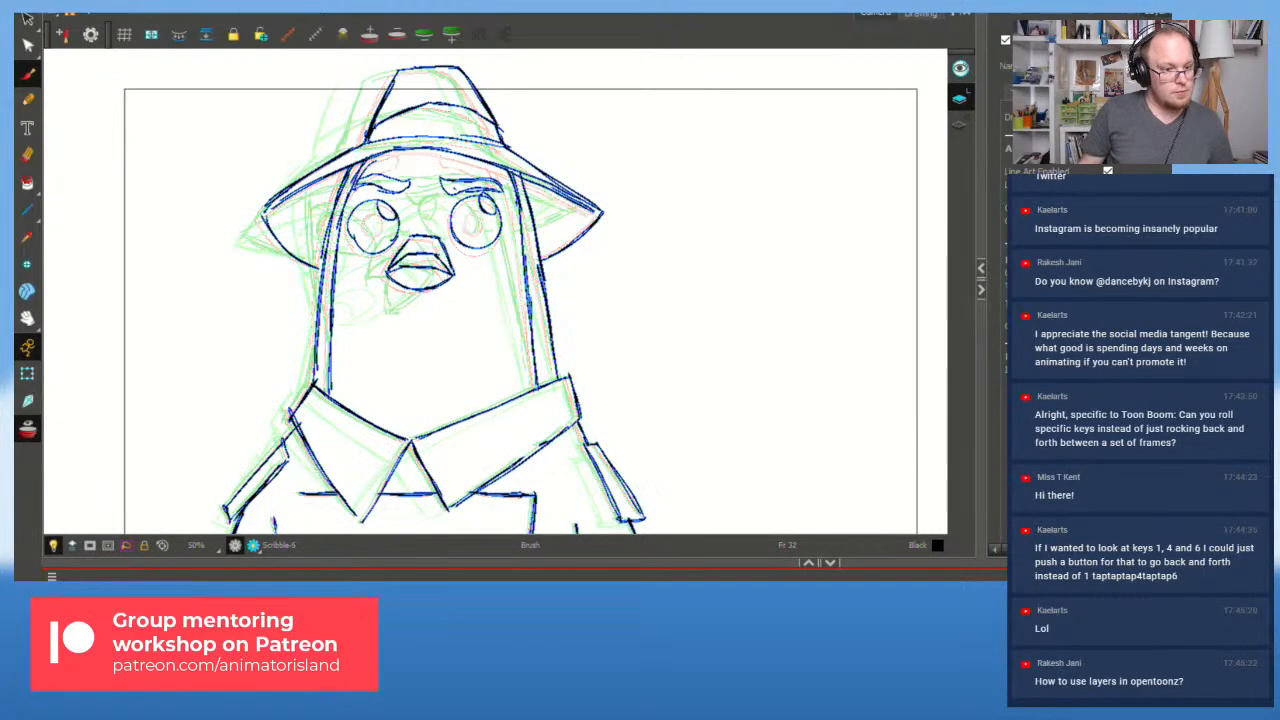
pyautogui.press('g')
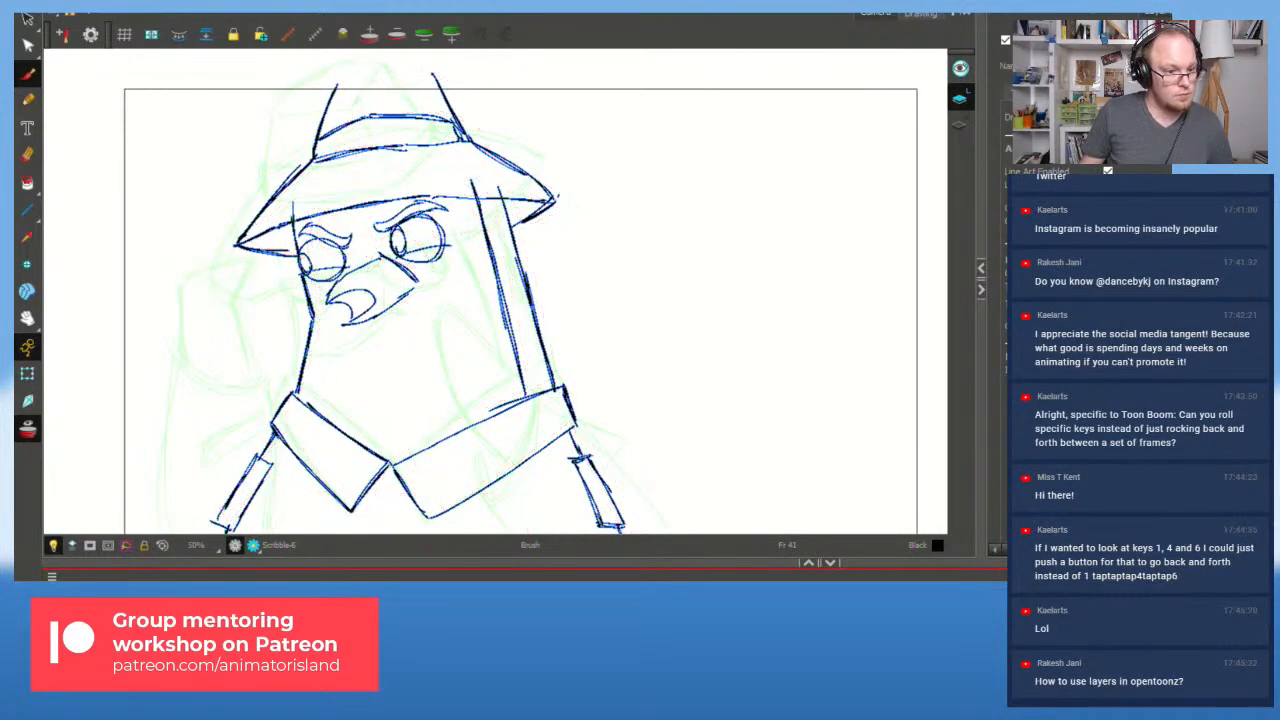
pyautogui.press('f')
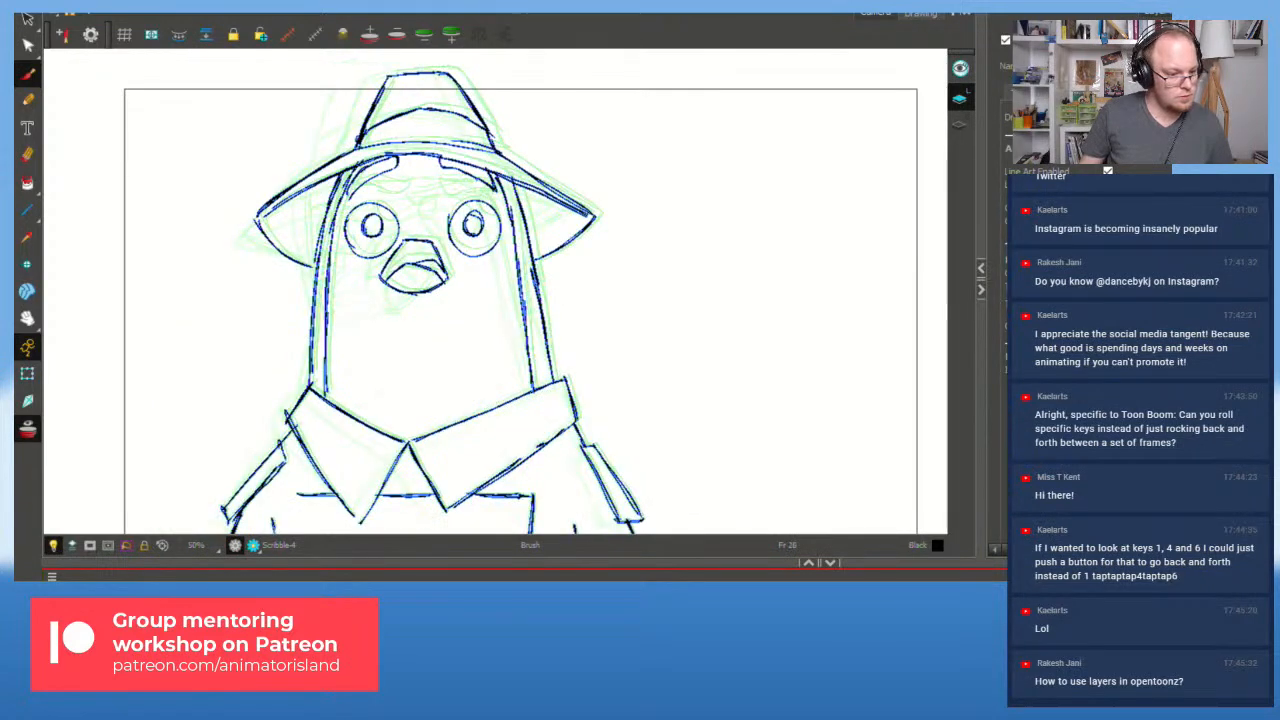
pyautogui.press('g')
pyautogui.press('g')
pyautogui.press('g')
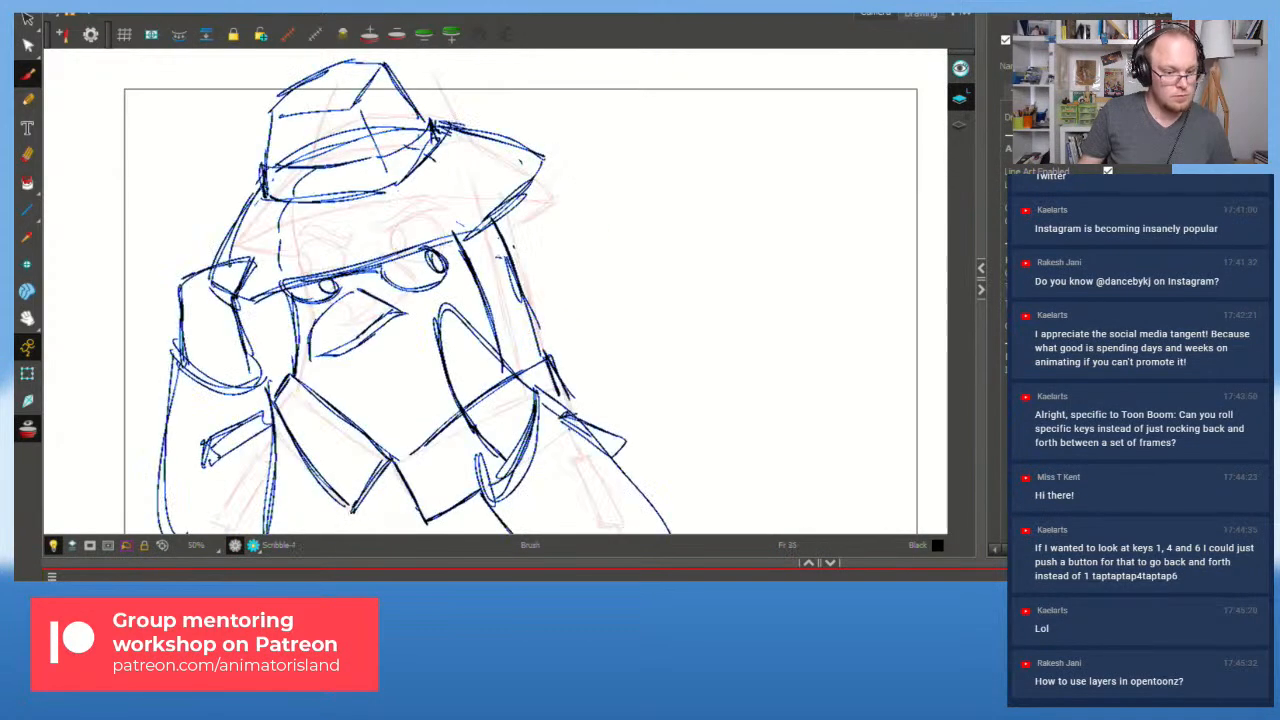
pyautogui.press('f')
pyautogui.press('g')
pyautogui.press('g')
pyautogui.press('g')
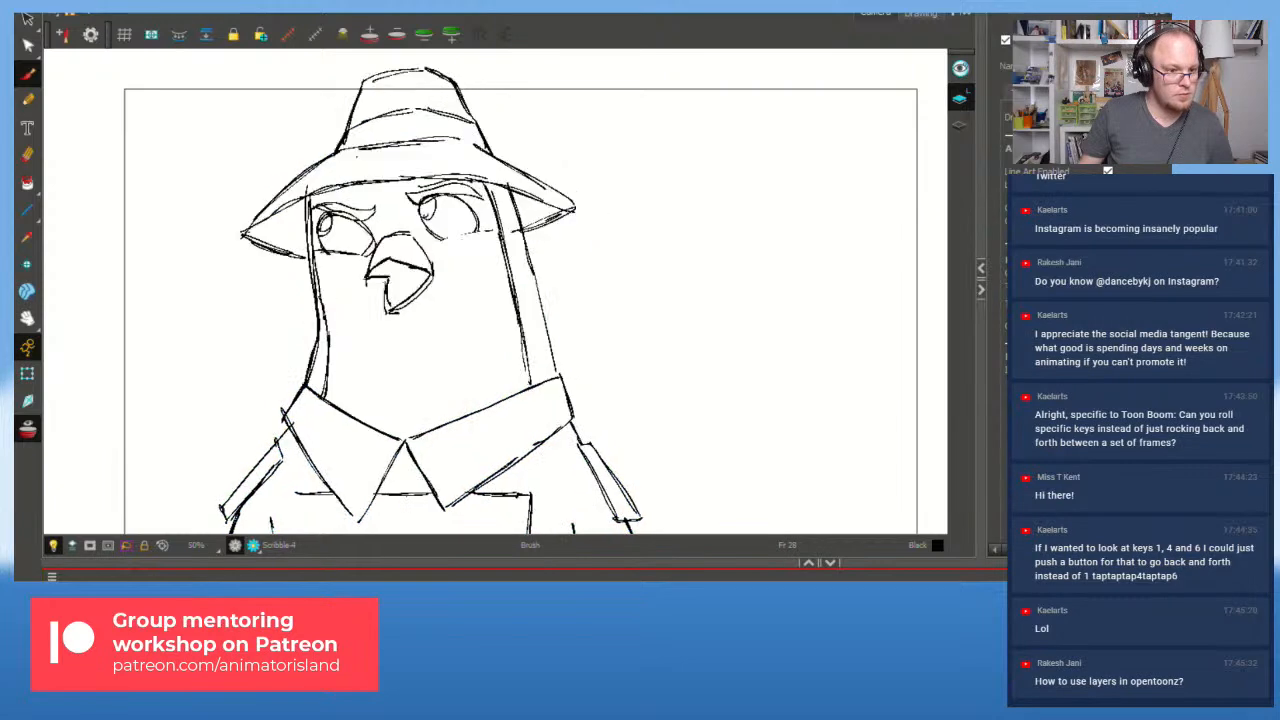
pyautogui.press('f')
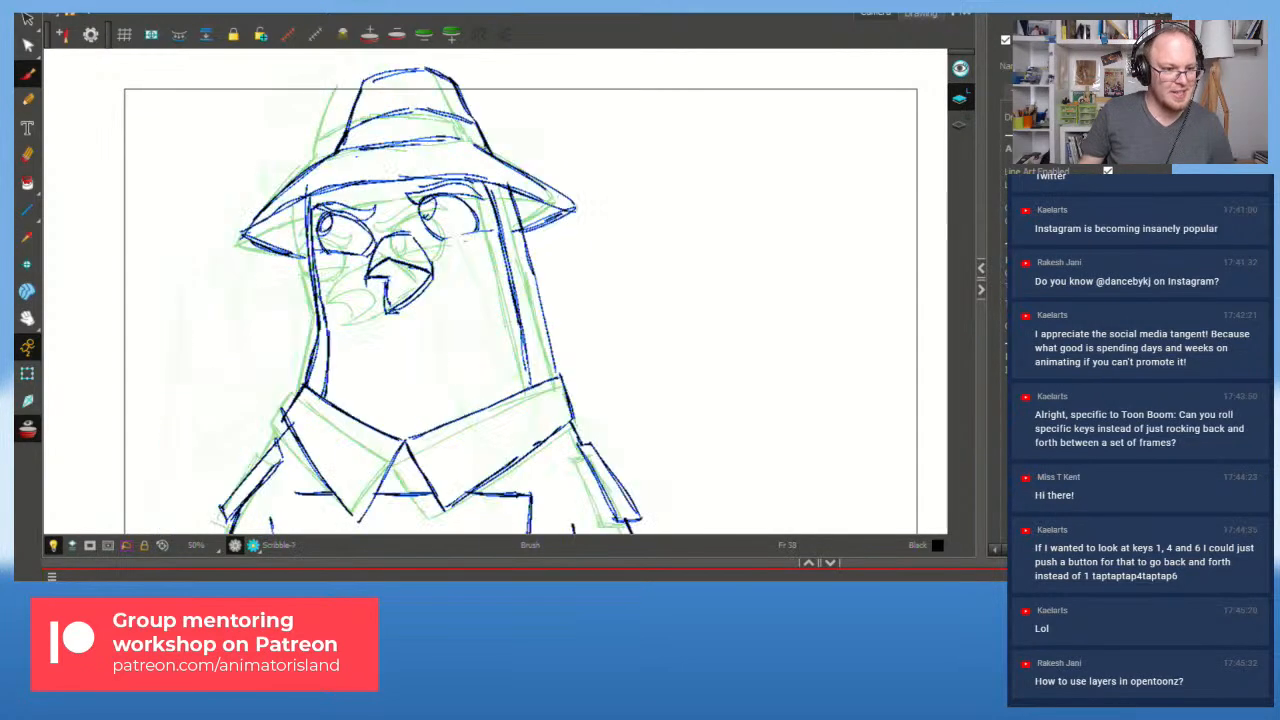
pyautogui.press('g')
pyautogui.press('g')
pyautogui.press('f')
pyautogui.press('g')
pyautogui.press('f')
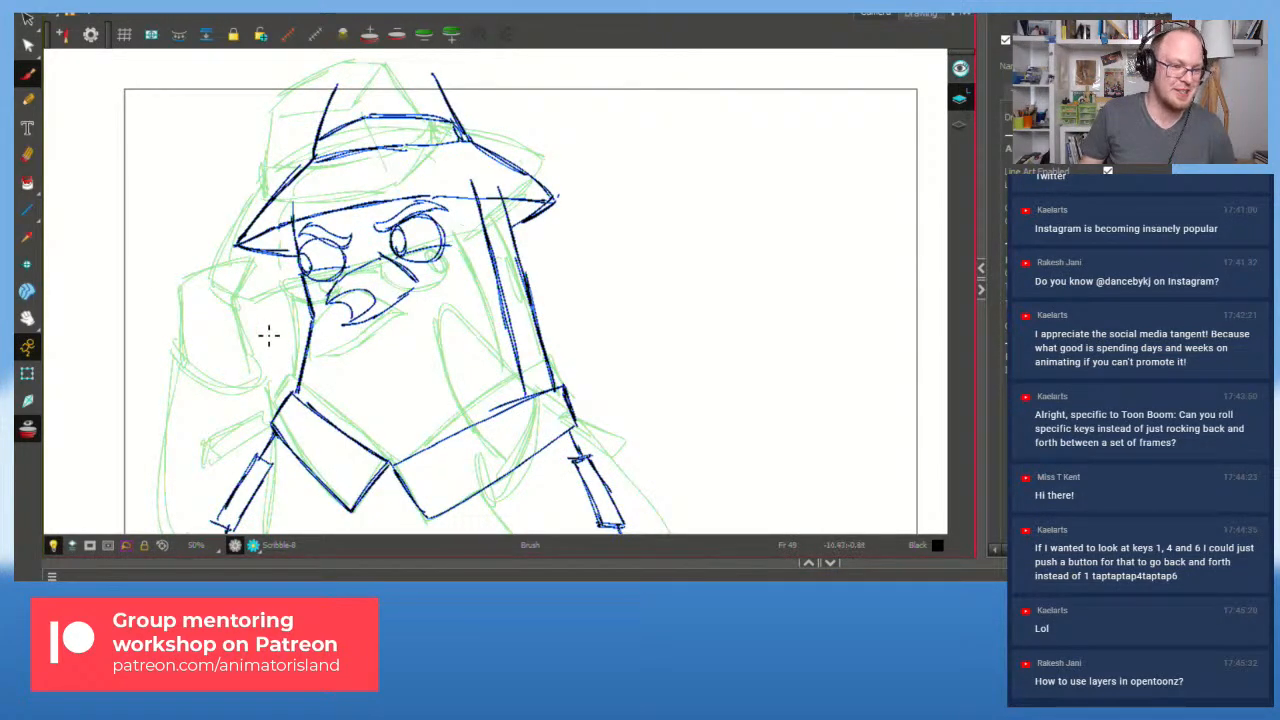
# Step: Add a line on the left side of the neck, then play the animation back
pyautogui.moveTo(310, 406)
pyautogui.mouseDown()
pyautogui.moveTo(318, 269)
pyautogui.moveTo(295, 214)
pyautogui.mouseUp()
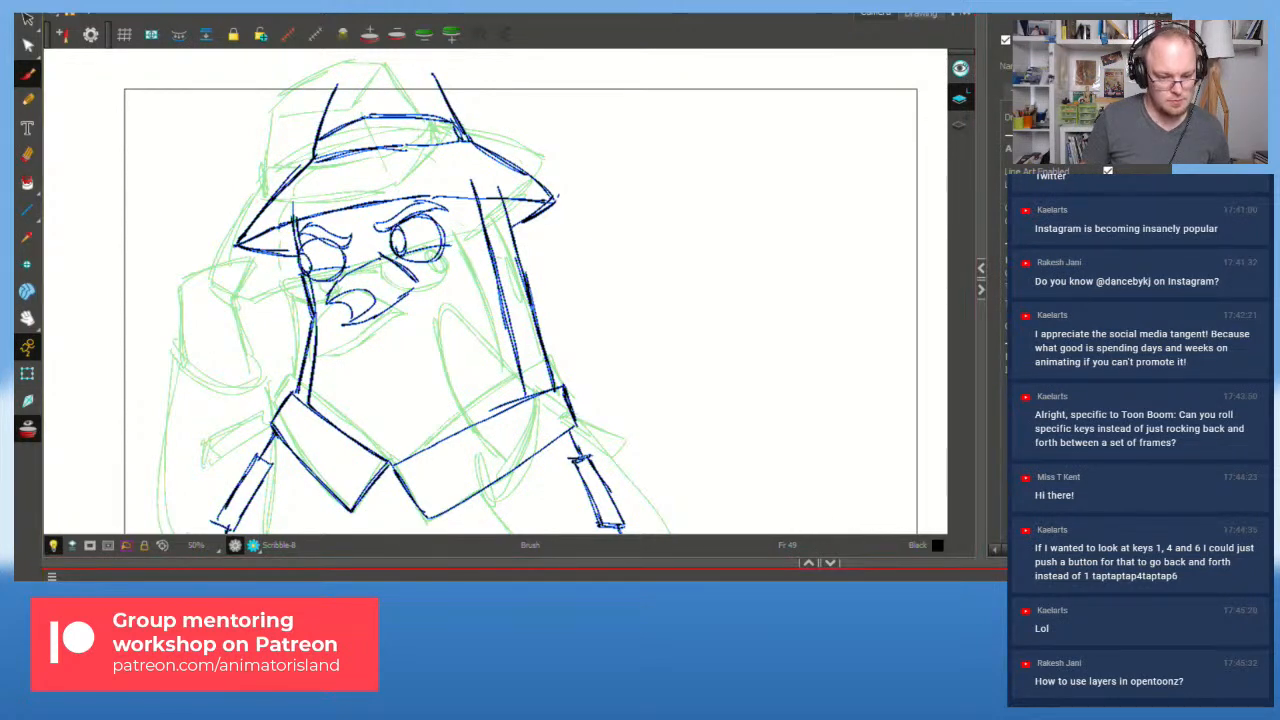
pyautogui.press('f')
pyautogui.press('f')
pyautogui.press('f')
pyautogui.press('f')
pyautogui.hotkey('shift', 'Return')
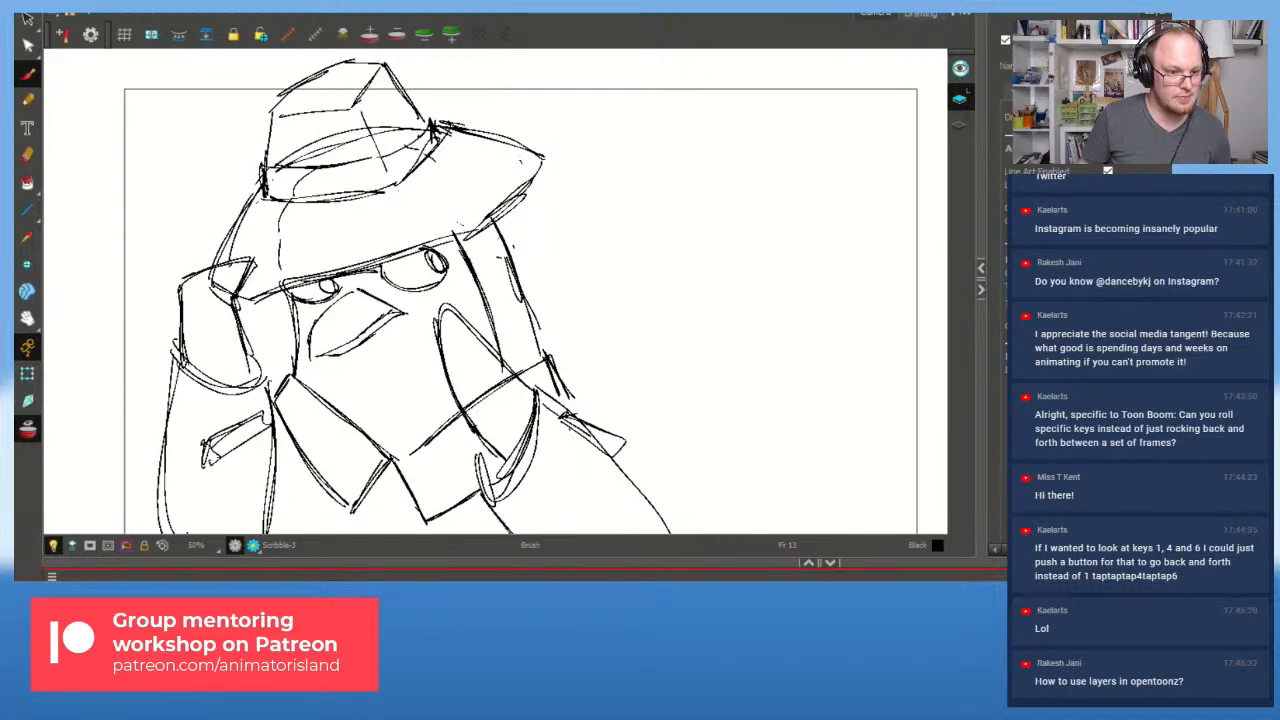
pyautogui.press('f')
pyautogui.press('f')
pyautogui.press('f')
pyautogui.press('f')
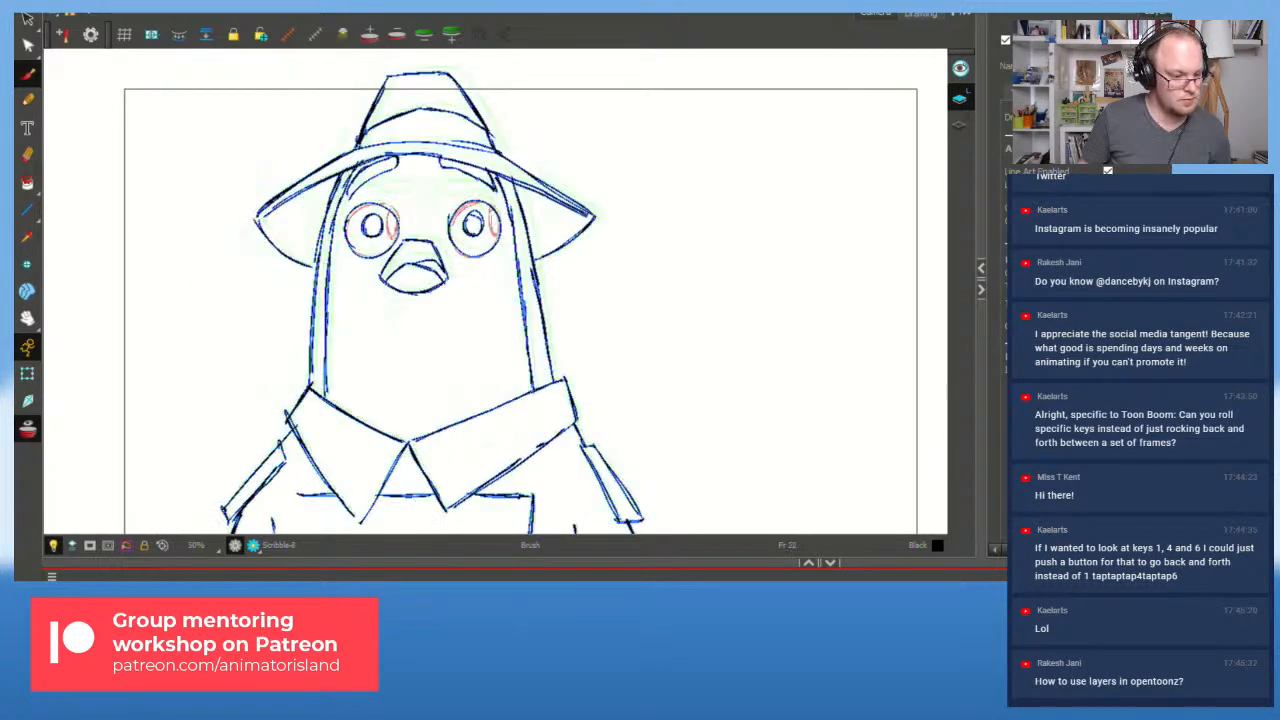
pyautogui.hotkey('shift', 'Return')
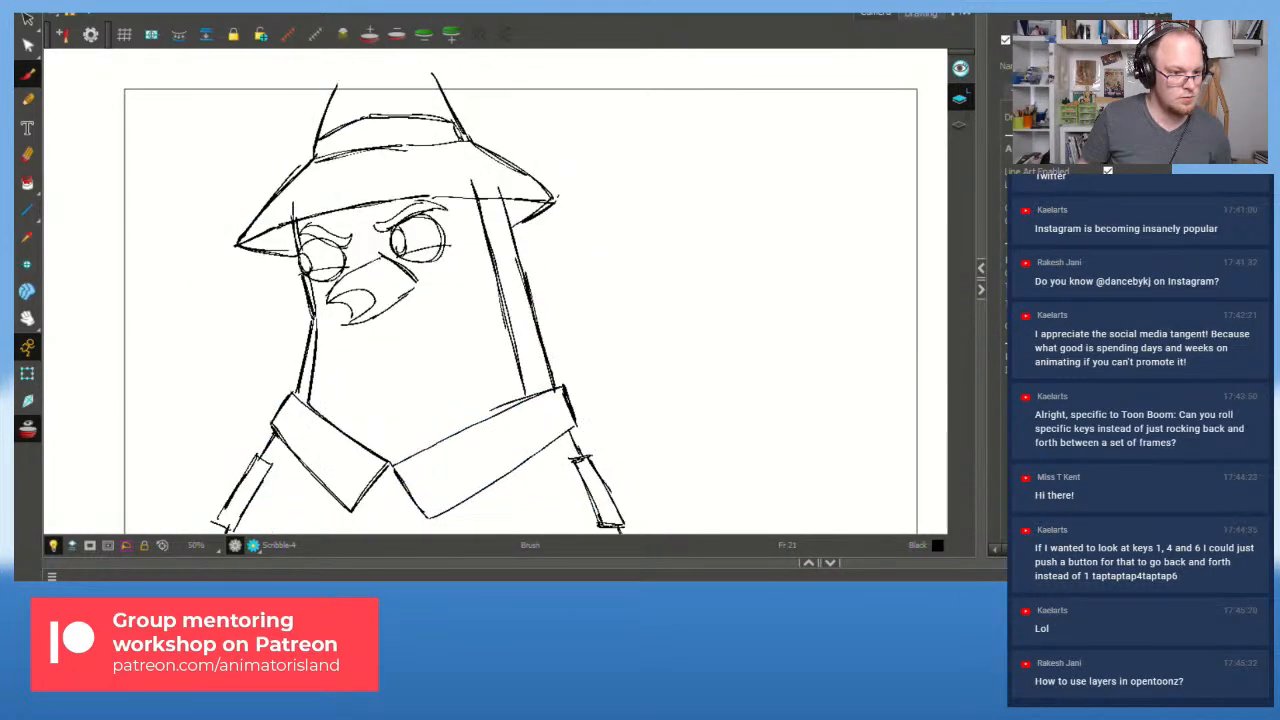
# Step: Replay the animation from the first frame several times, then flip back to the angry drawing
pyautogui.hotkey('shift', ',')
pyautogui.hotkey('shift', 'Return')
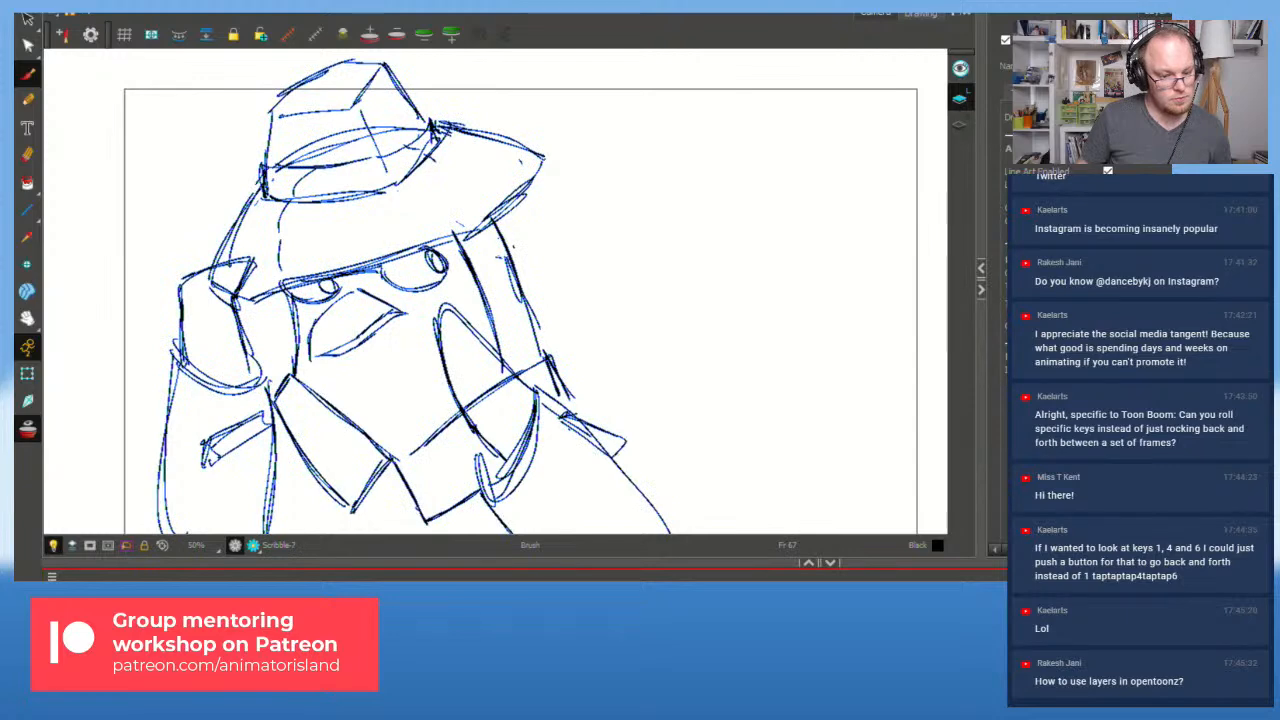
pyautogui.hotkey('shift', ',')
pyautogui.hotkey('shift', 'Return')
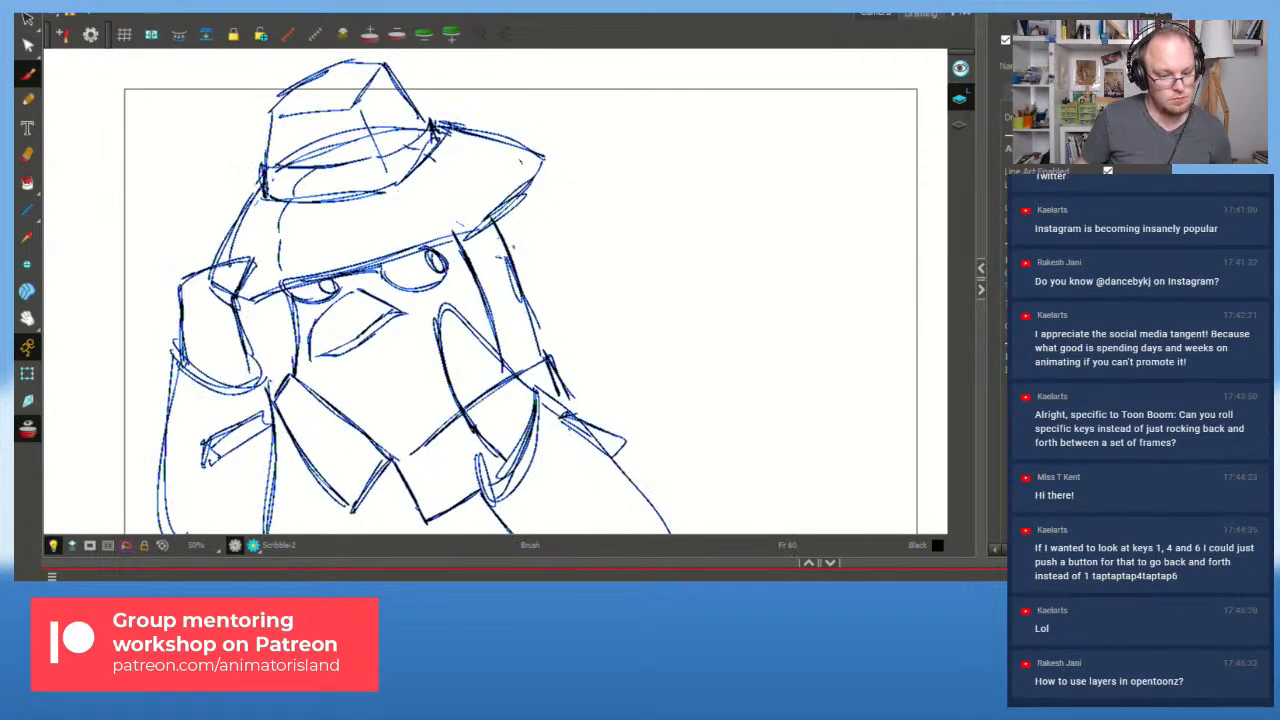
pyautogui.hotkey('shift', ',')
pyautogui.hotkey('shift', 'Return')
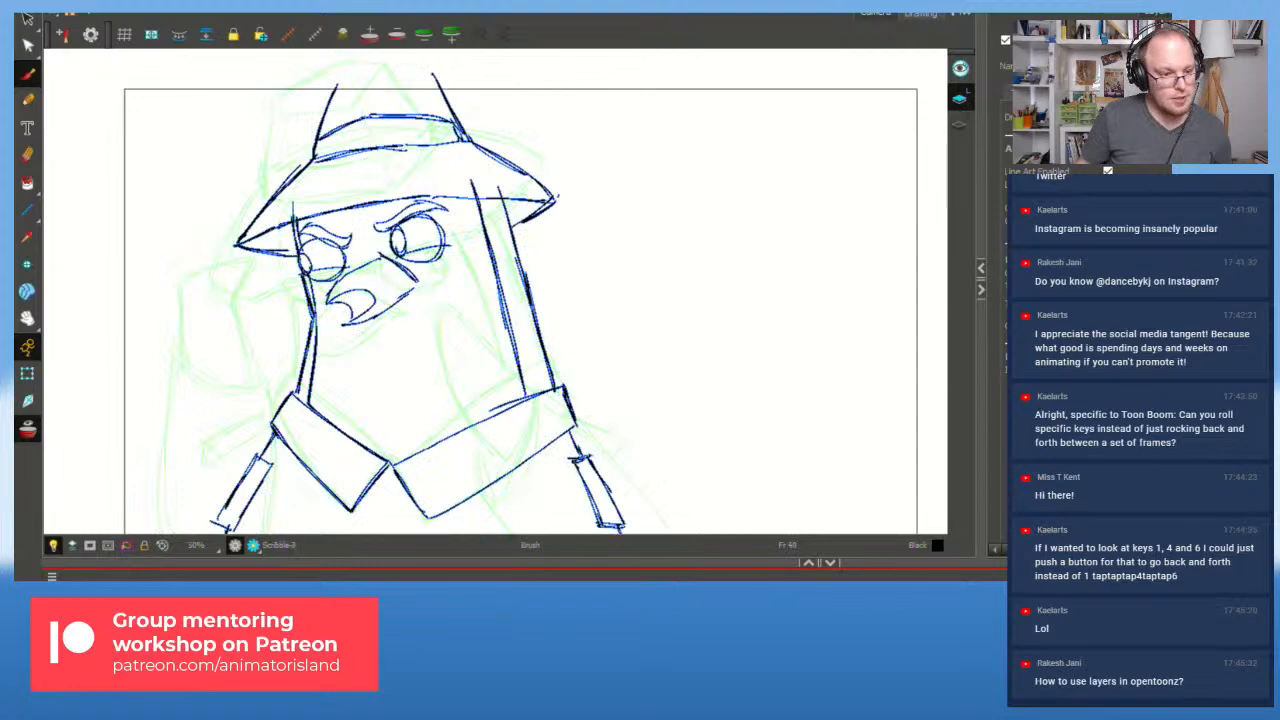
pyautogui.press('f')
pyautogui.press('g')
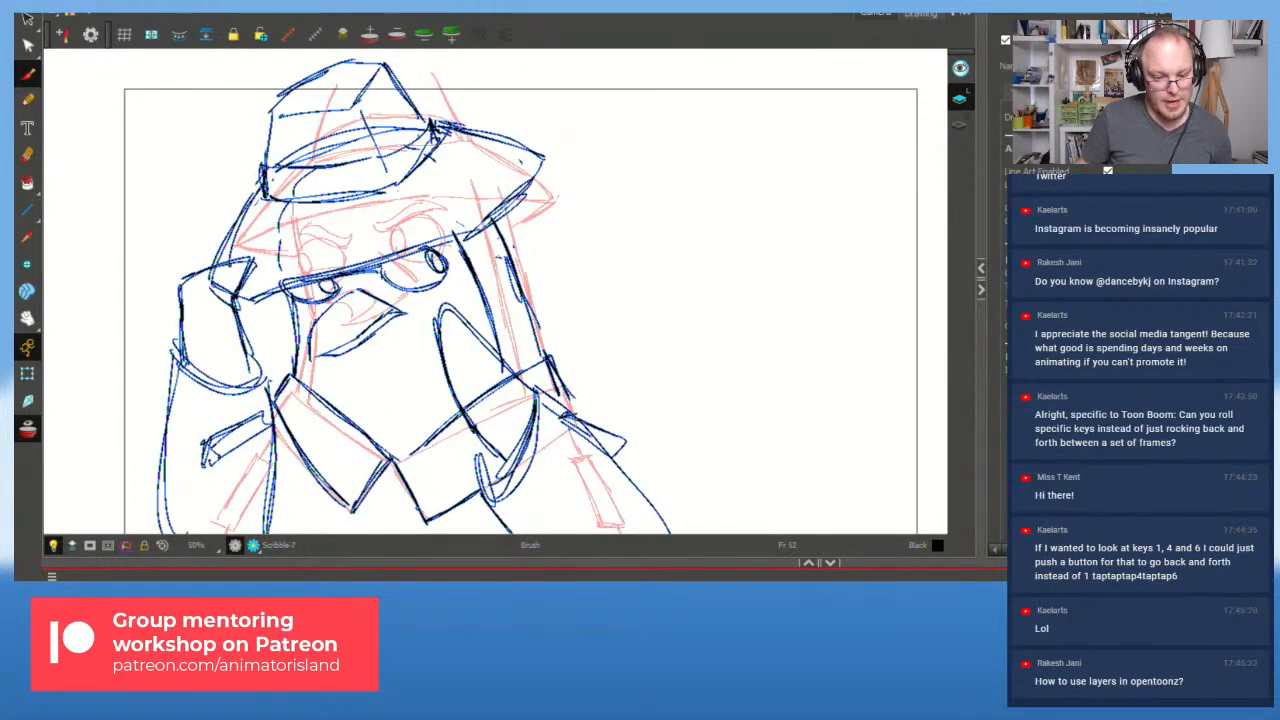
pyautogui.press('f')
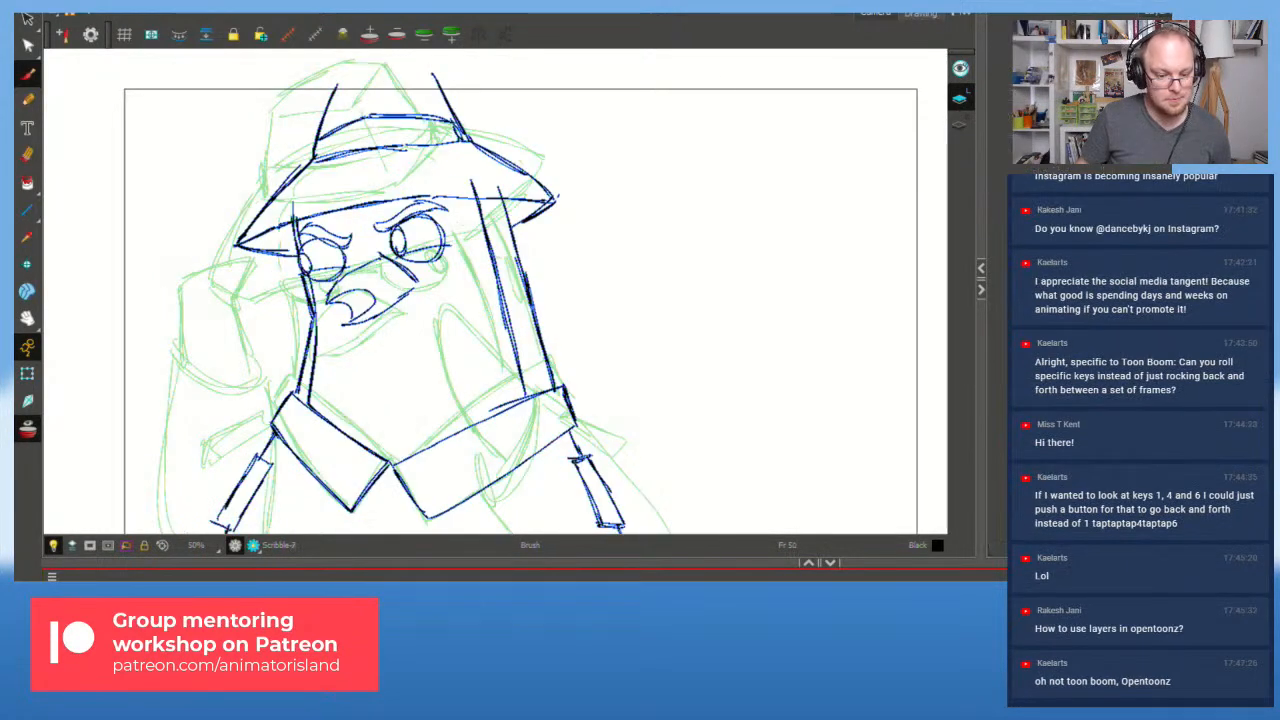
# Step: Sketch the dark-blue arm rising to the hat brim, with sleeve lines down to the frame bottom
pyautogui.moveTo(177, 289)
pyautogui.mouseDown()
pyautogui.moveTo(238, 226)
pyautogui.moveTo(241, 279)
pyautogui.moveTo(252, 220)
pyautogui.mouseUp()
pyautogui.hotkey('ctrl', 'z')
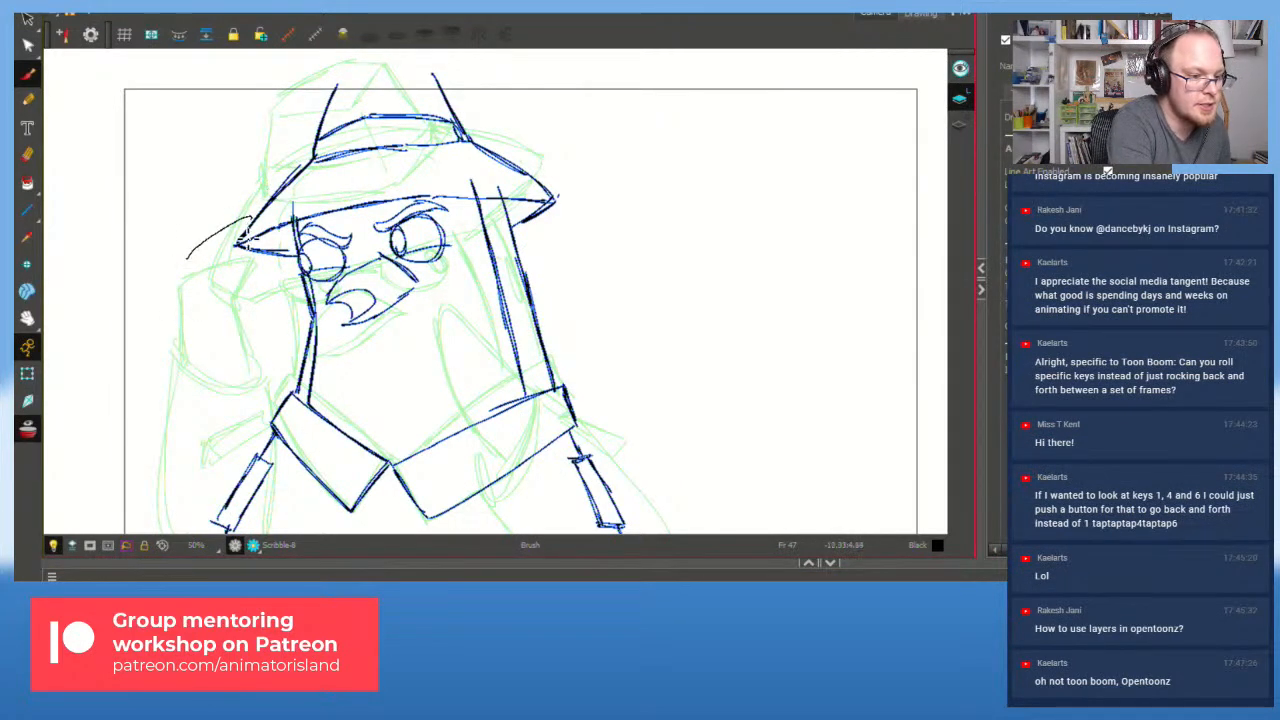
pyautogui.moveTo(187, 255); pyautogui.dragTo(171, 304)
pyautogui.moveTo(217, 259)
pyautogui.mouseDown()
pyautogui.moveTo(217, 302)
pyautogui.moveTo(176, 304)
pyautogui.moveTo(242, 332)
pyautogui.mouseUp()
pyautogui.hotkey('ctrl', 'z')
pyautogui.moveTo(215, 287); pyautogui.dragTo(246, 329)
pyautogui.moveTo(169, 296); pyautogui.dragTo(153, 532)
pyautogui.moveTo(168, 308); pyautogui.dragTo(157, 533)
pyautogui.moveTo(251, 325); pyautogui.dragTo(262, 532)
pyautogui.moveTo(248, 328); pyautogui.dragTo(249, 506)
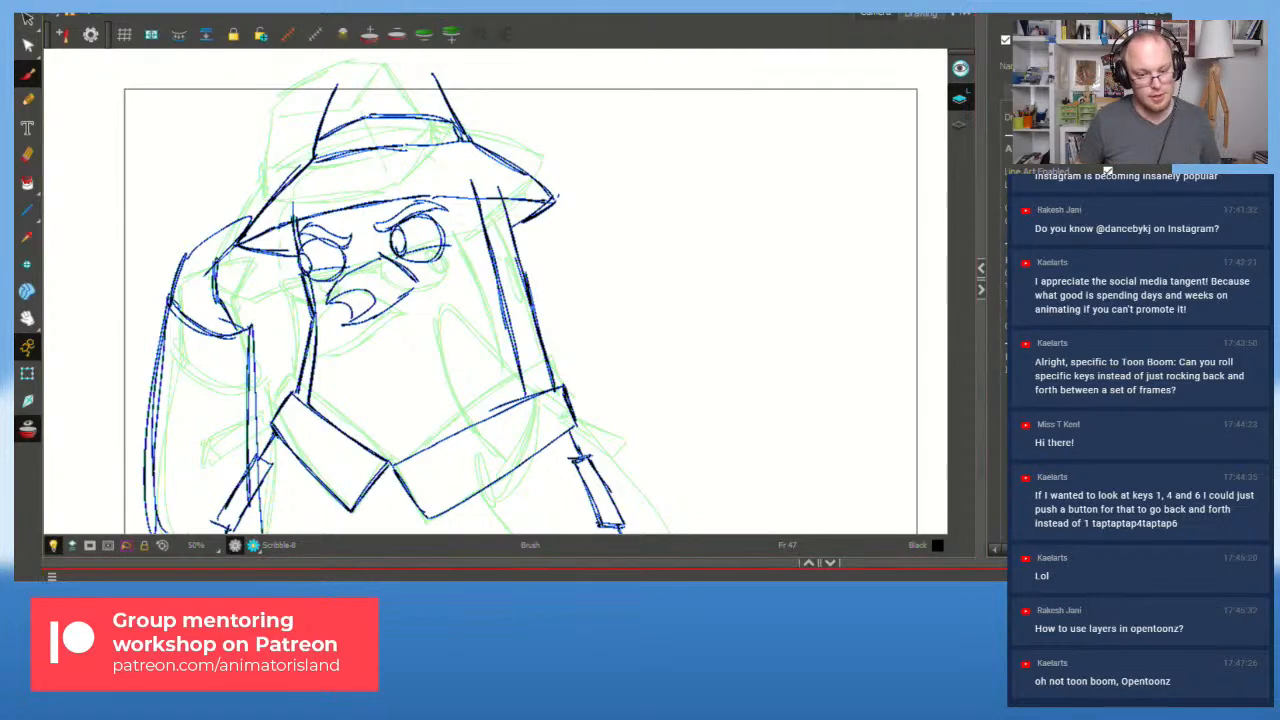
# Step: Flip back to the front-facing drawing and replay the sequence several times
pyautogui.press('f')
pyautogui.press('f')
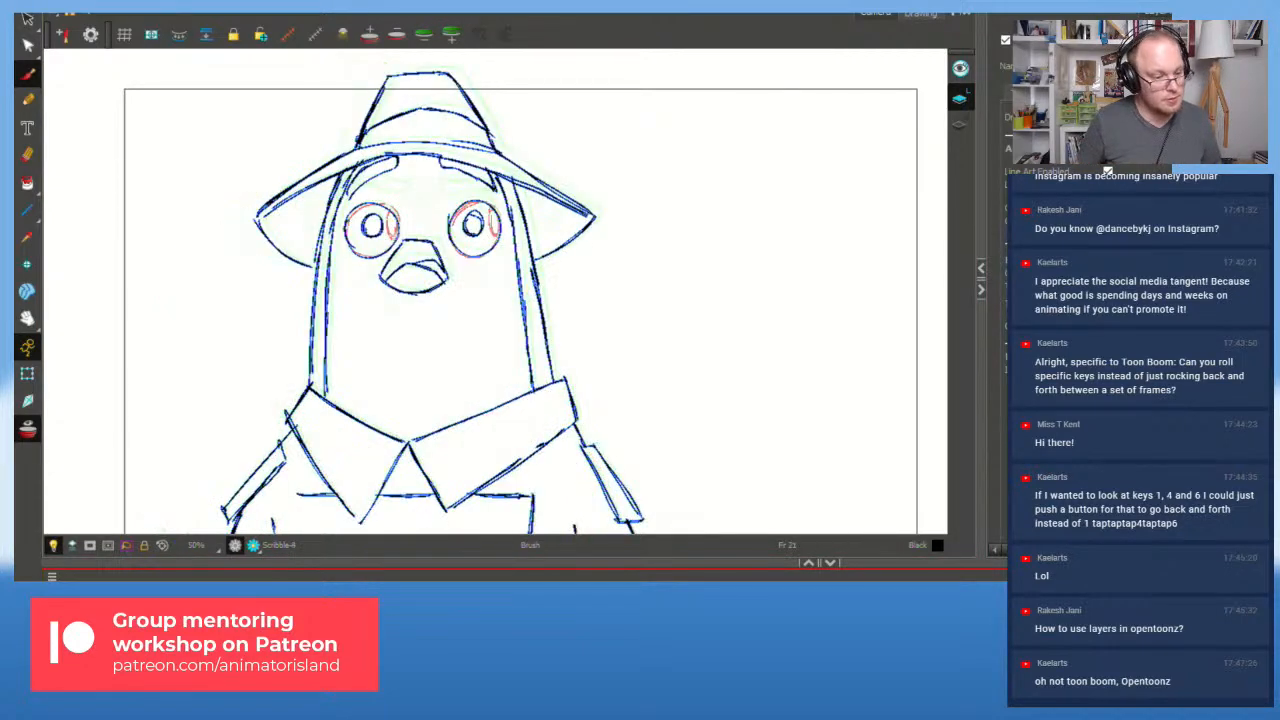
pyautogui.hotkey('shift', 'Return')
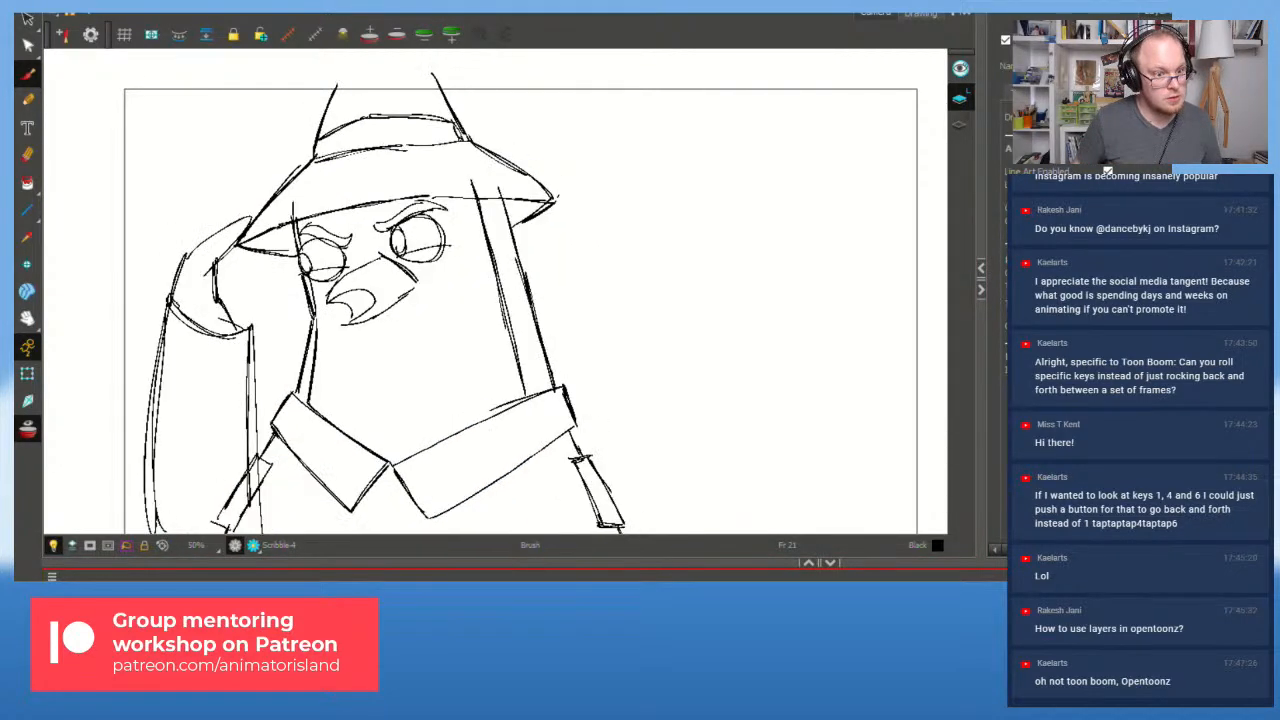
pyautogui.hotkey('shift', 'Return')
pyautogui.press('f')
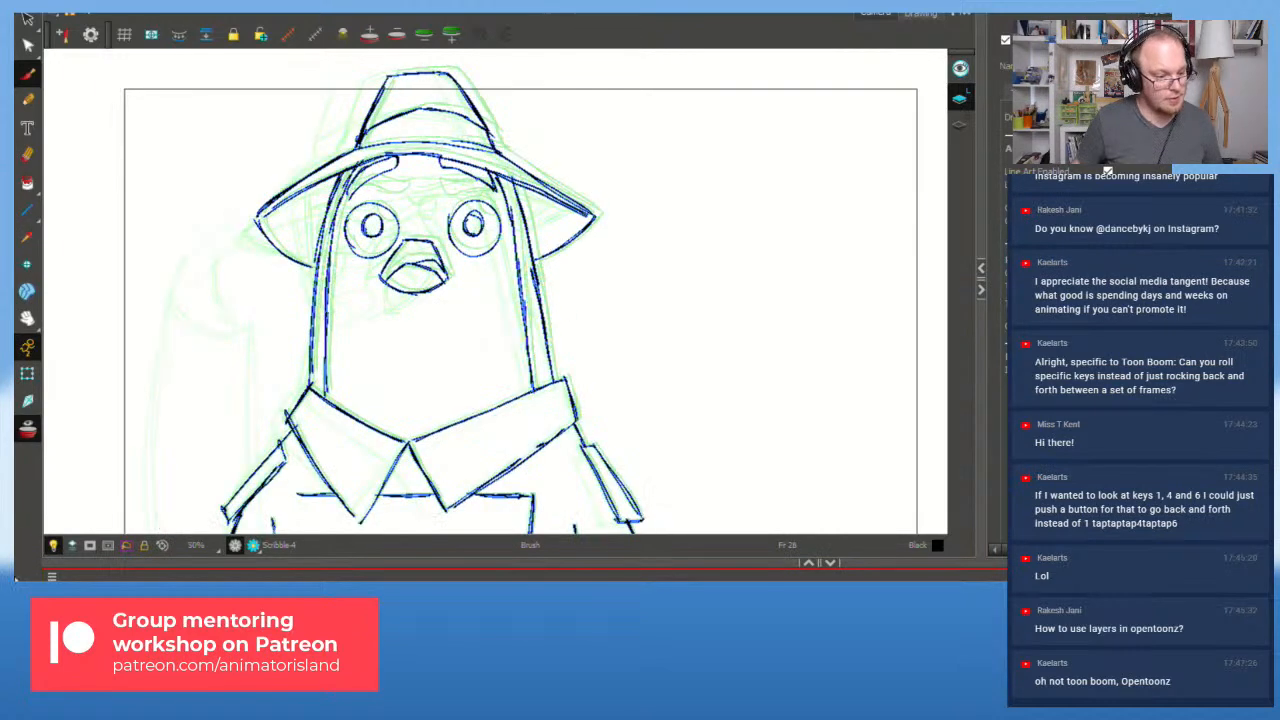
pyautogui.hotkey('shift', 'Return')
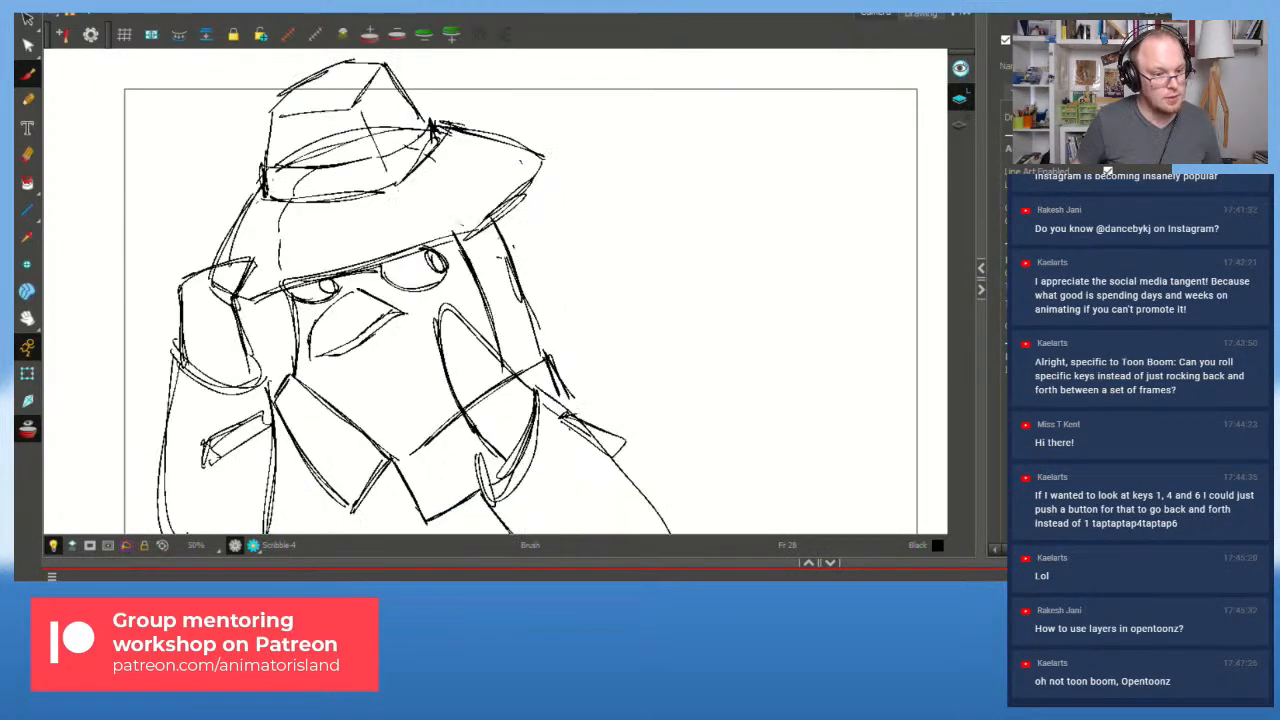
pyautogui.hotkey('shift', 'Return')
pyautogui.press('f')
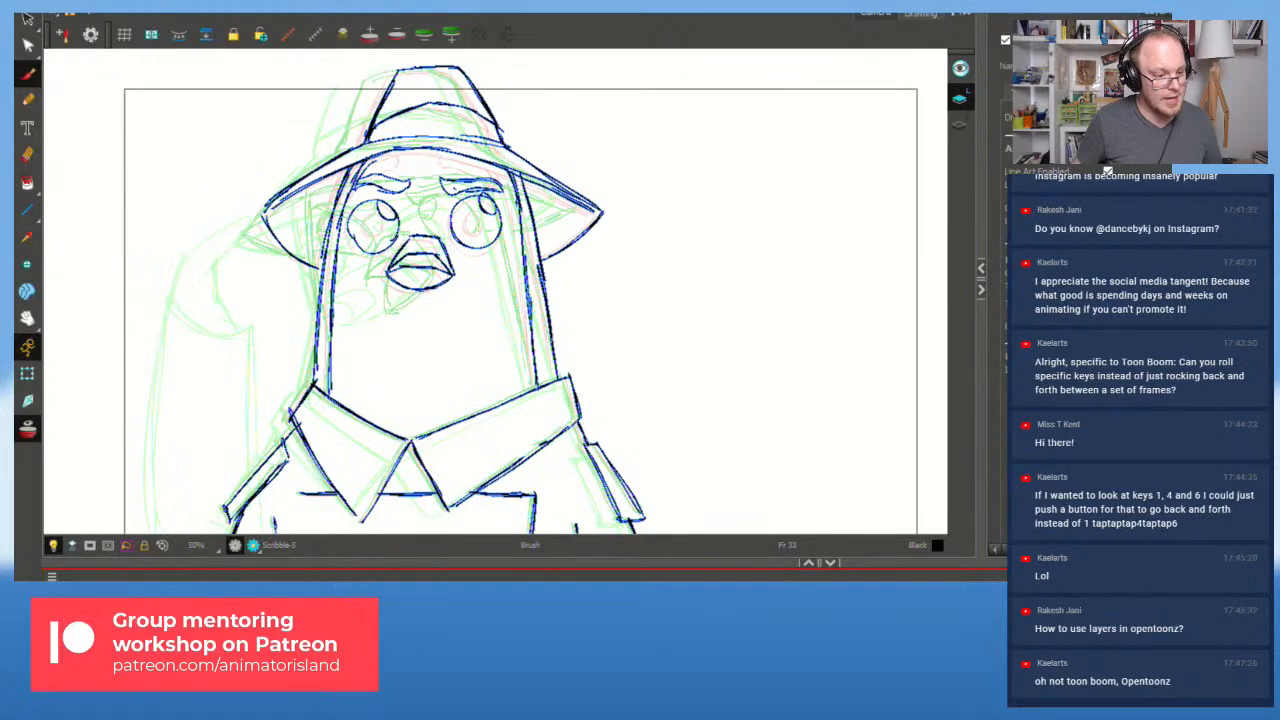
pyautogui.hotkey('shift', 'Return')
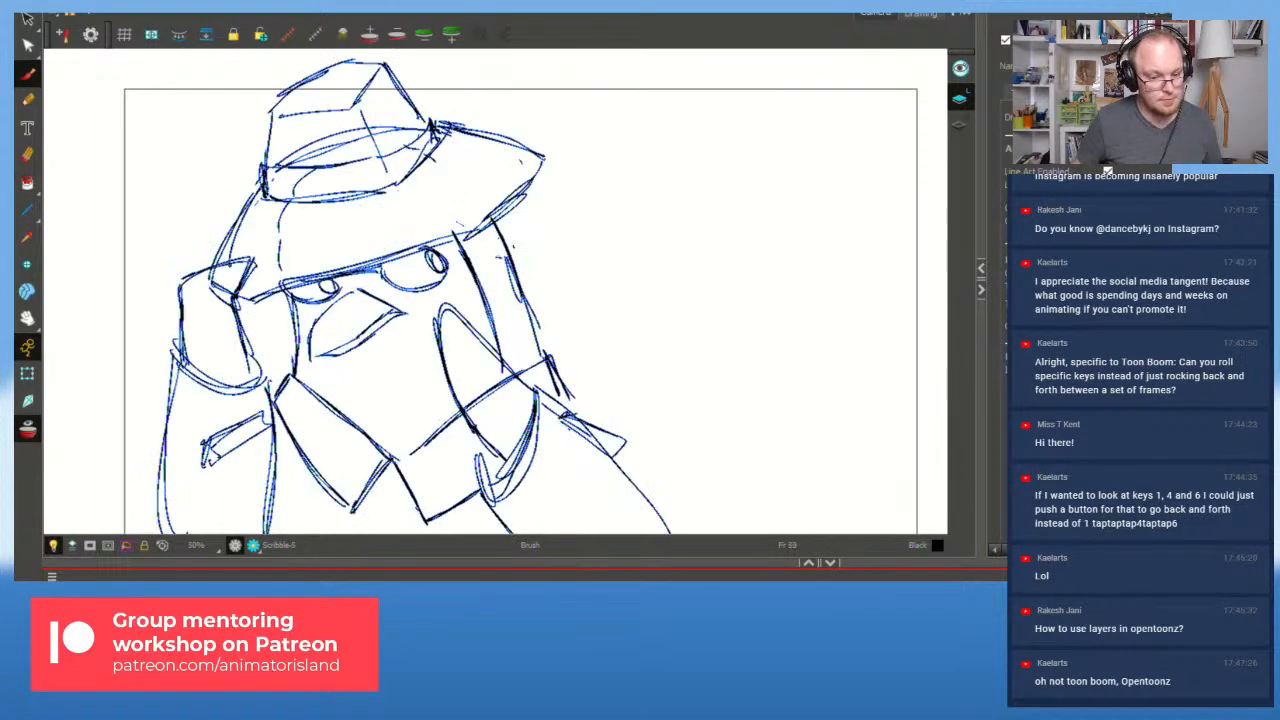
pyautogui.press('f')
pyautogui.press('f')
pyautogui.hotkey('shift', 'Return')
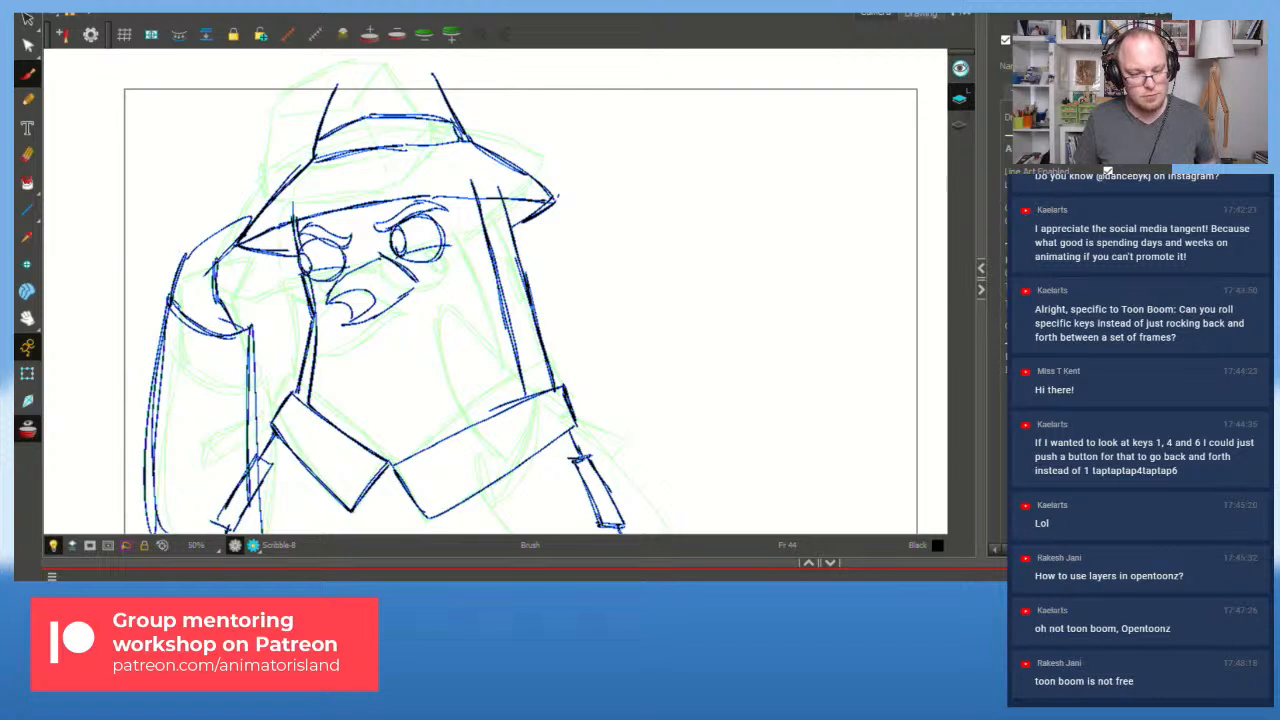
# Step: Lasso and delete the rough arm strokes and the lower-left strokes
pyautogui.press('s')
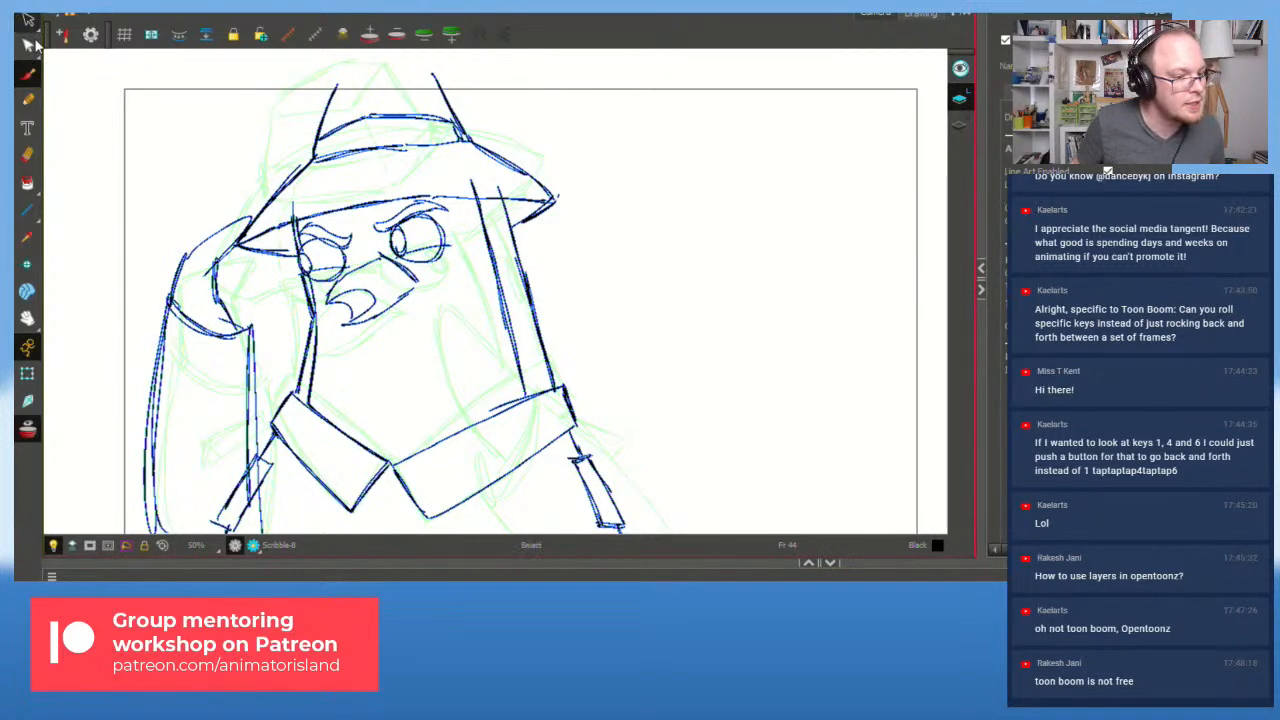
pyautogui.moveTo(245, 292)
pyautogui.mouseDown()
pyautogui.moveTo(207, 257)
pyautogui.moveTo(145, 374)
pyautogui.moveTo(246, 351)
pyautogui.moveTo(218, 274)
pyautogui.mouseUp()
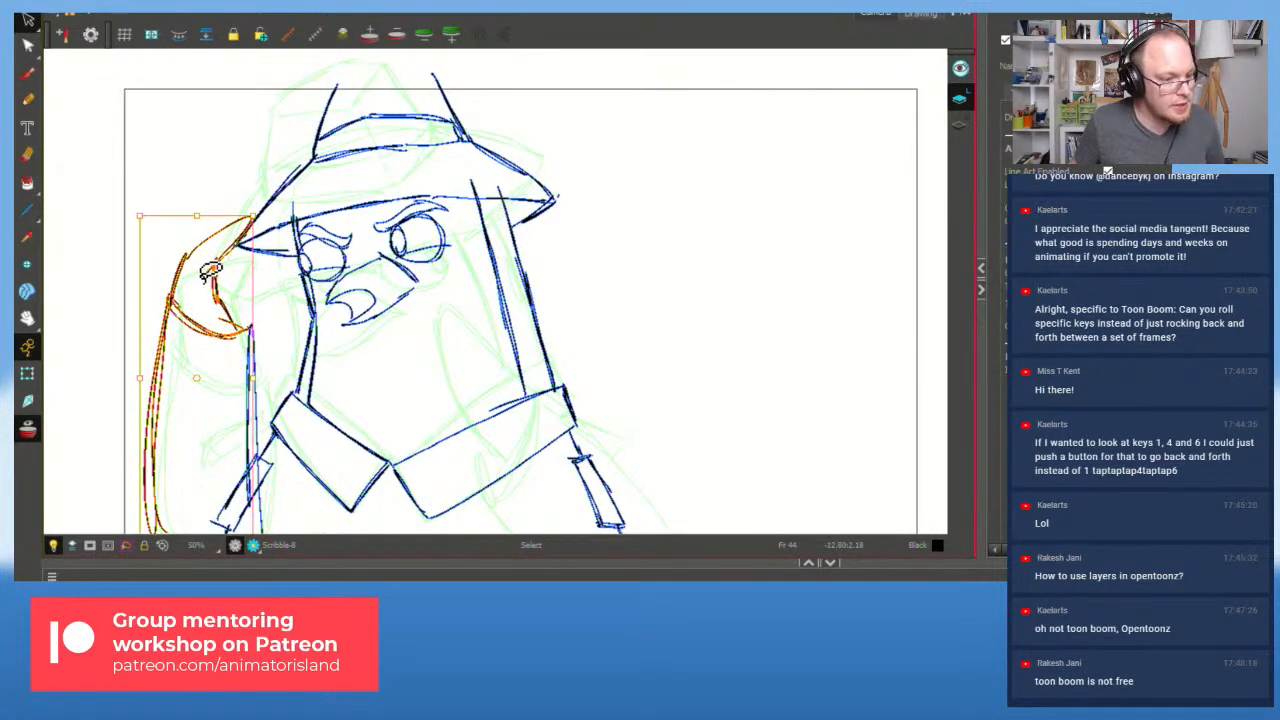
pyautogui.press('Delete')
pyautogui.moveTo(272, 450)
pyautogui.mouseDown()
pyautogui.moveTo(189, 497)
pyautogui.moveTo(274, 483)
pyautogui.mouseUp()
pyautogui.press('Delete')
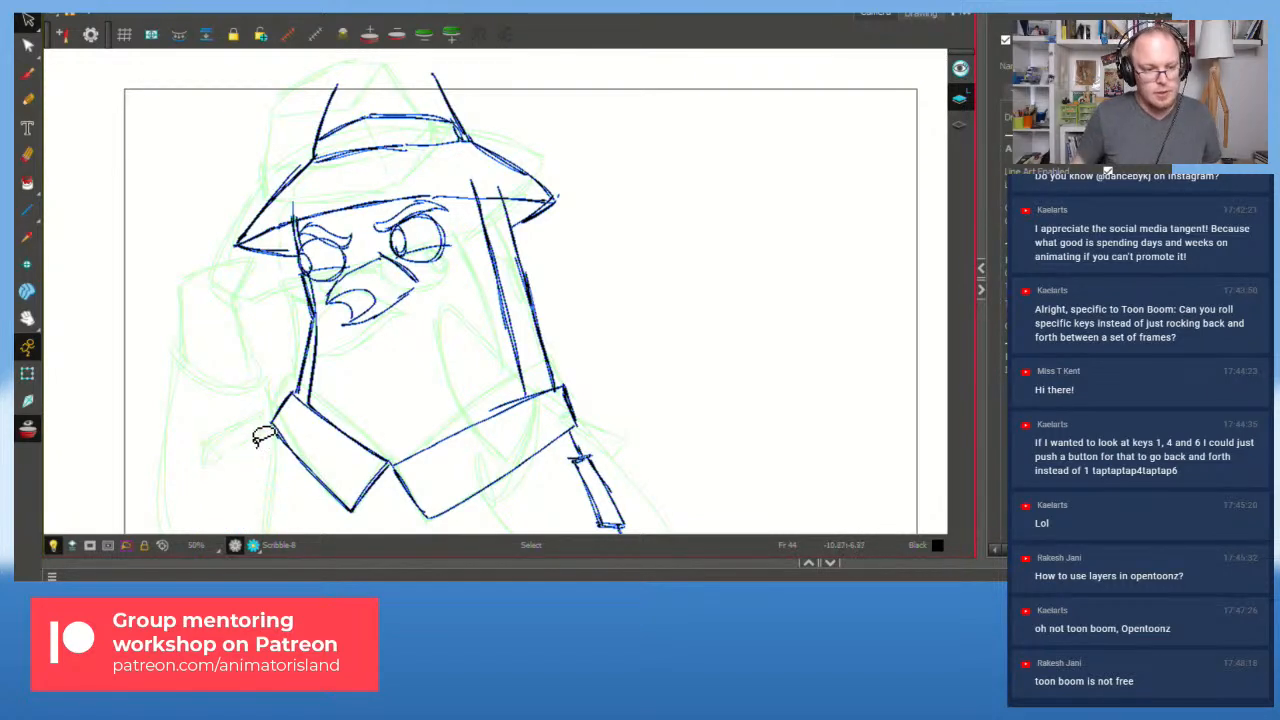
# Step: Stretch, nudge and skew the left collar strokes, then sketch a small cuff stroke beside it
pyautogui.press('b')
pyautogui.click(291, 402)
pyautogui.moveTo(268, 410); pyautogui.dragTo(265, 447)
pyautogui.moveTo(289, 385); pyautogui.dragTo(294, 384)
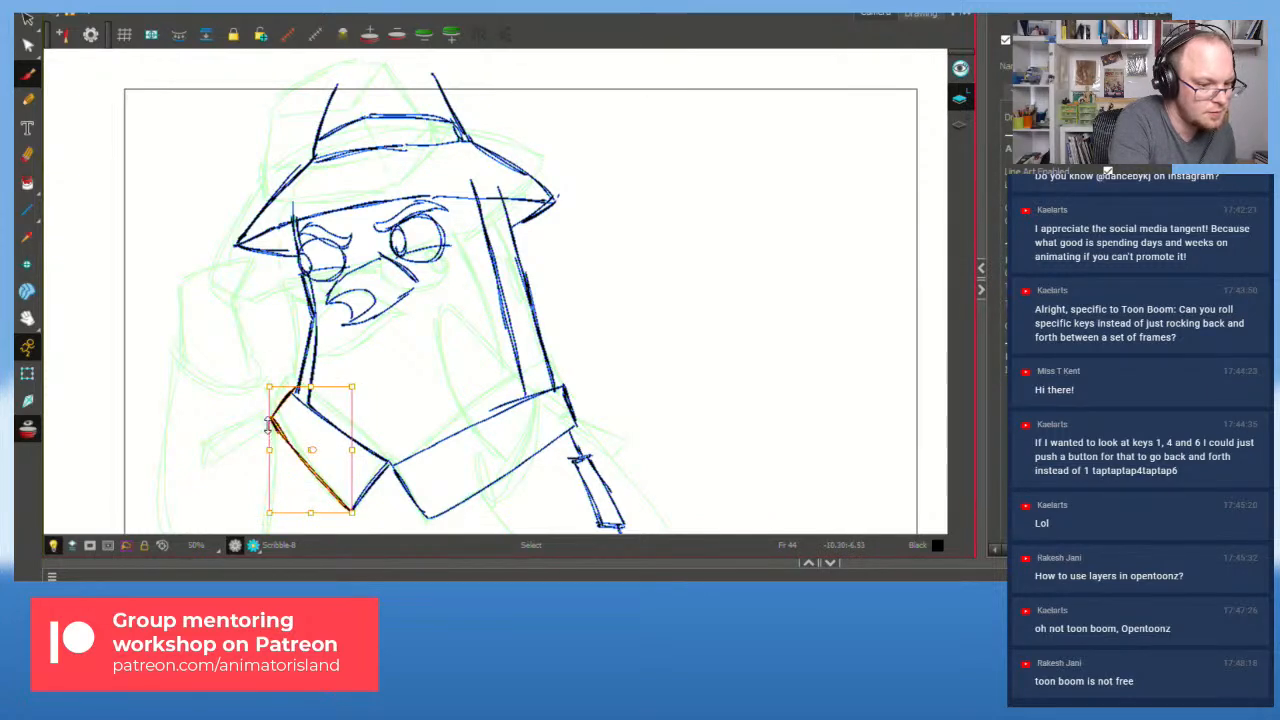
pyautogui.moveTo(286, 513); pyautogui.dragTo(281, 511)
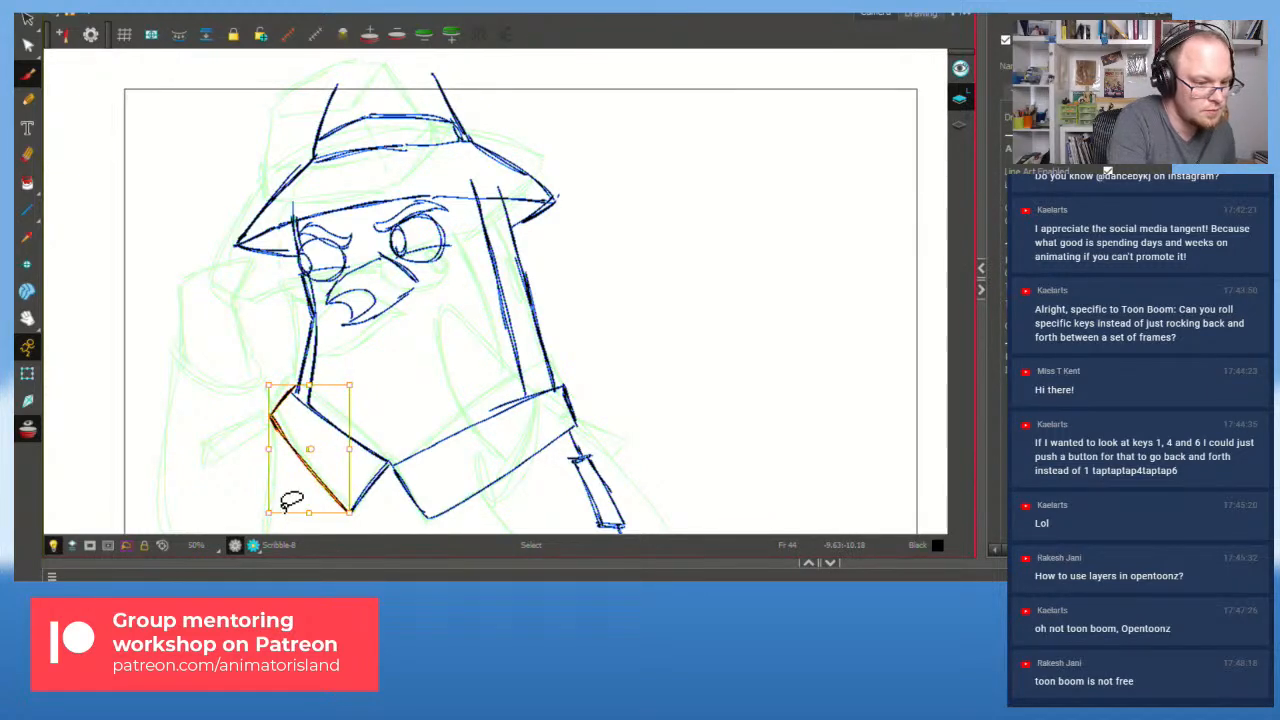
pyautogui.moveTo(262, 418); pyautogui.dragTo(222, 468)
pyautogui.hotkey('ctrl', 'z')
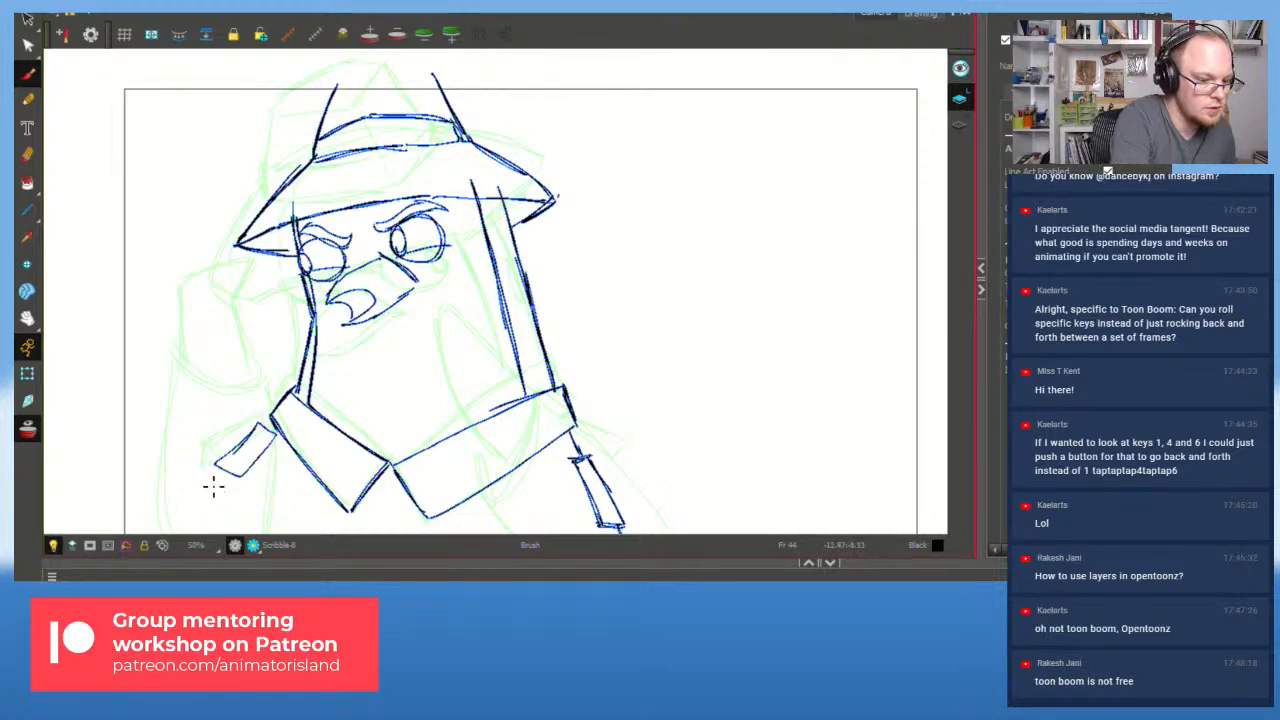
# Step: Remove a stray stroke and pan the view to show the figure's left side
pyautogui.moveTo(155, 449); pyautogui.dragTo(166, 436)
pyautogui.hotkey('ctrl', 'z')
pyautogui.press('1')
pyautogui.press('2')
pyautogui.press('space')
pyautogui.moveTo(328, 419); pyautogui.dragTo(426, 401)
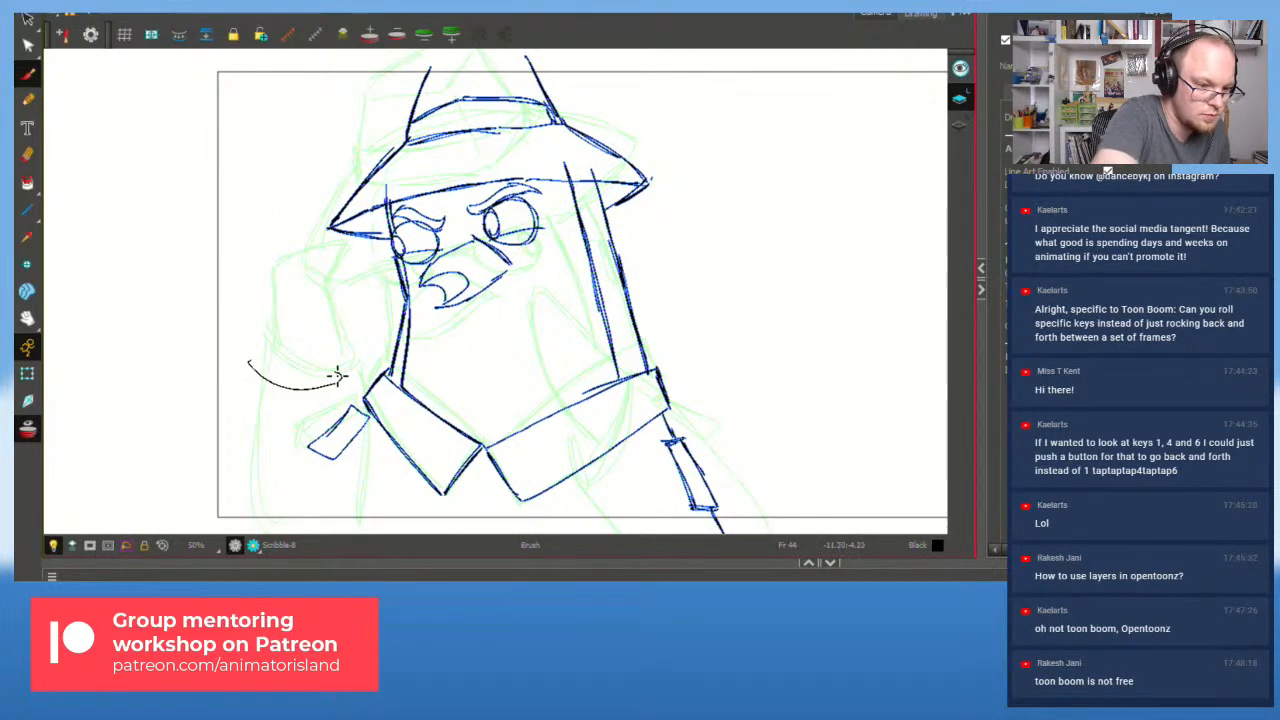
# Step: Draw the raised arm with its outer edge and inner lines, replay, then select the arm strokes
pyautogui.moveTo(323, 362); pyautogui.dragTo(280, 252)
pyautogui.hotkey('ctrl', 'z')
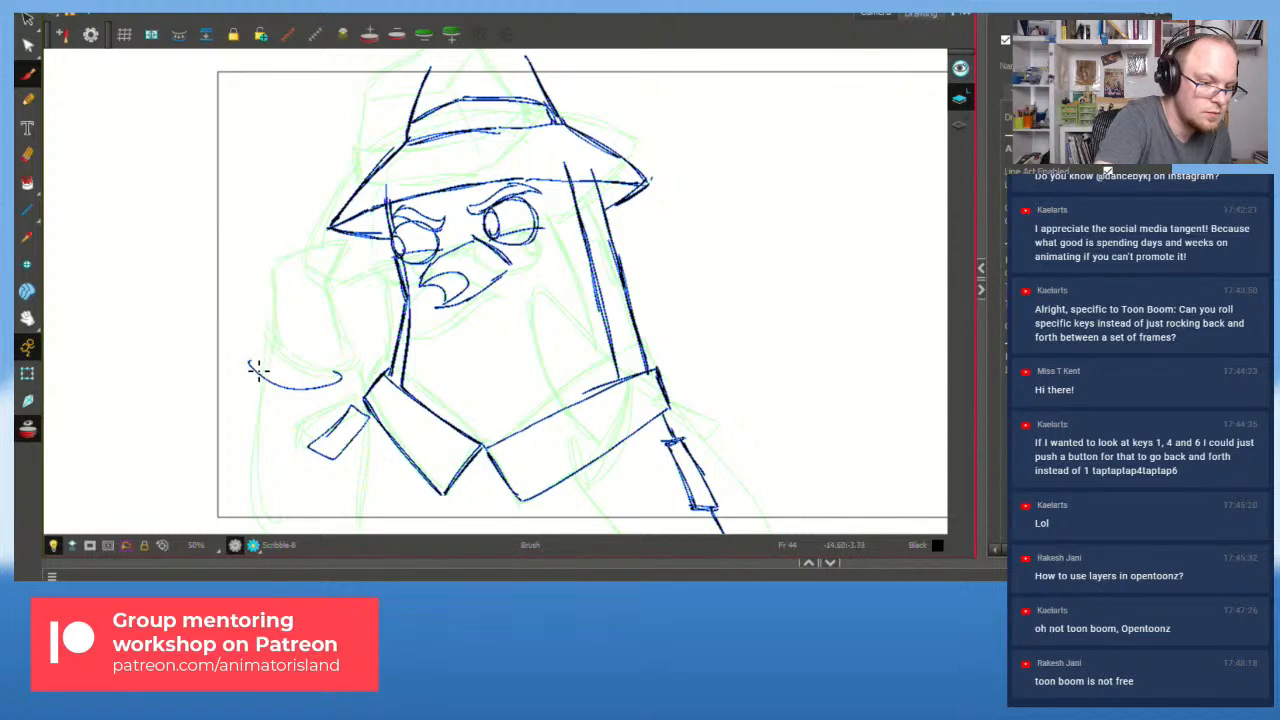
pyautogui.moveTo(343, 330)
pyautogui.mouseDown()
pyautogui.moveTo(291, 338)
pyautogui.moveTo(324, 301)
pyautogui.moveTo(389, 325)
pyautogui.moveTo(325, 377)
pyautogui.mouseUp()
pyautogui.hotkey('ctrl', 'z')
pyautogui.moveTo(372, 321)
pyautogui.mouseDown()
pyautogui.moveTo(484, 421)
pyautogui.moveTo(516, 556)
pyautogui.mouseUp()
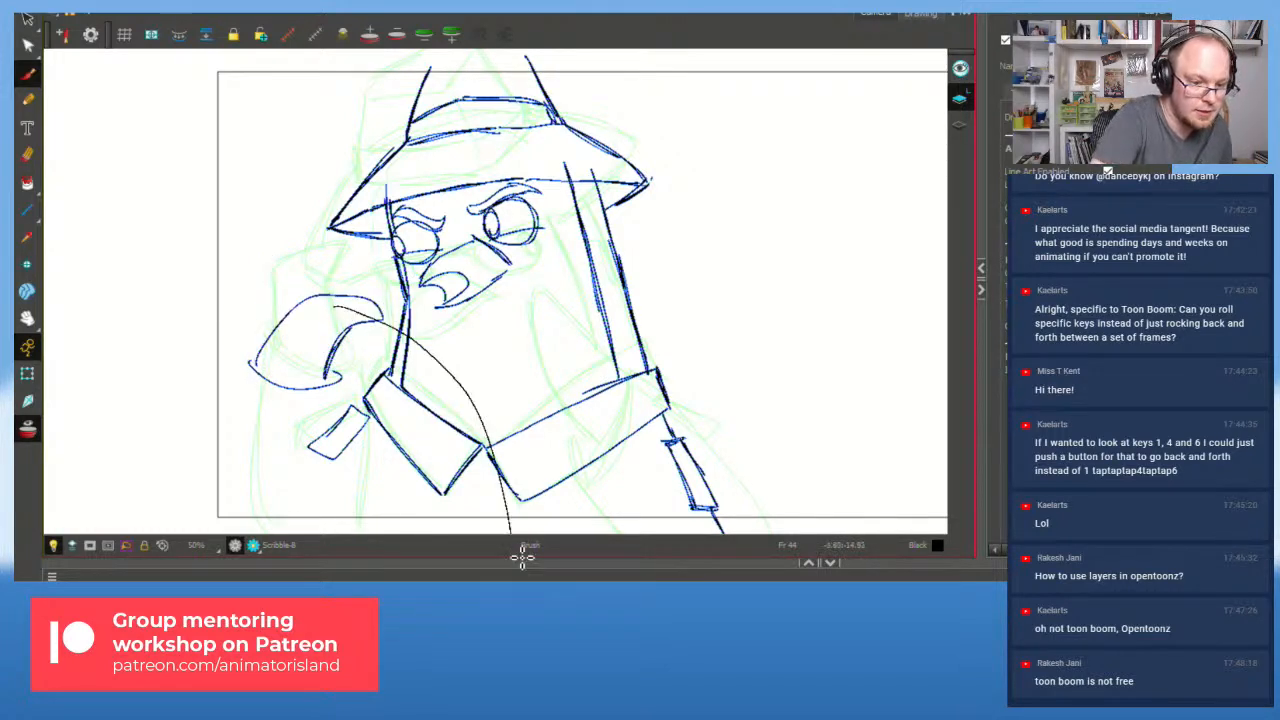
pyautogui.moveTo(432, 354)
pyautogui.mouseDown()
pyautogui.moveTo(489, 376)
pyautogui.moveTo(450, 410)
pyautogui.mouseUp()
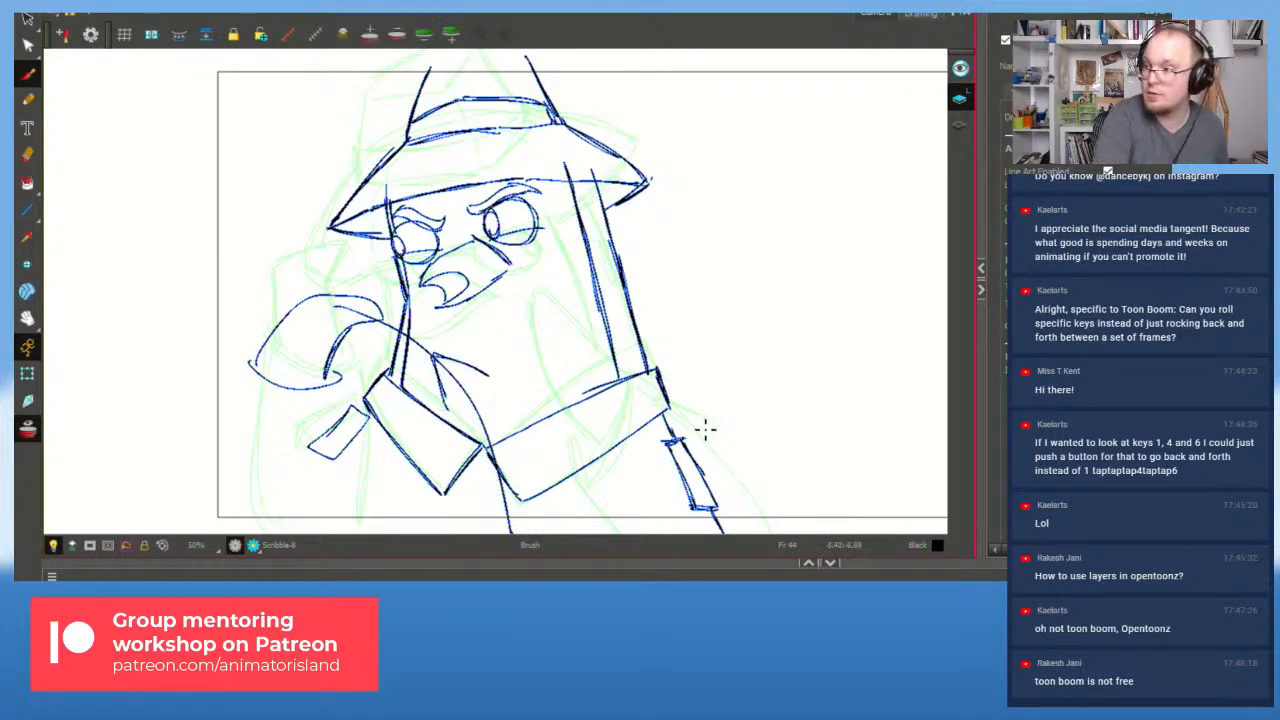
pyautogui.hotkey('ctrl', 'z')
pyautogui.hotkey('ctrl', 'z')
pyautogui.hotkey('ctrl', 'z')
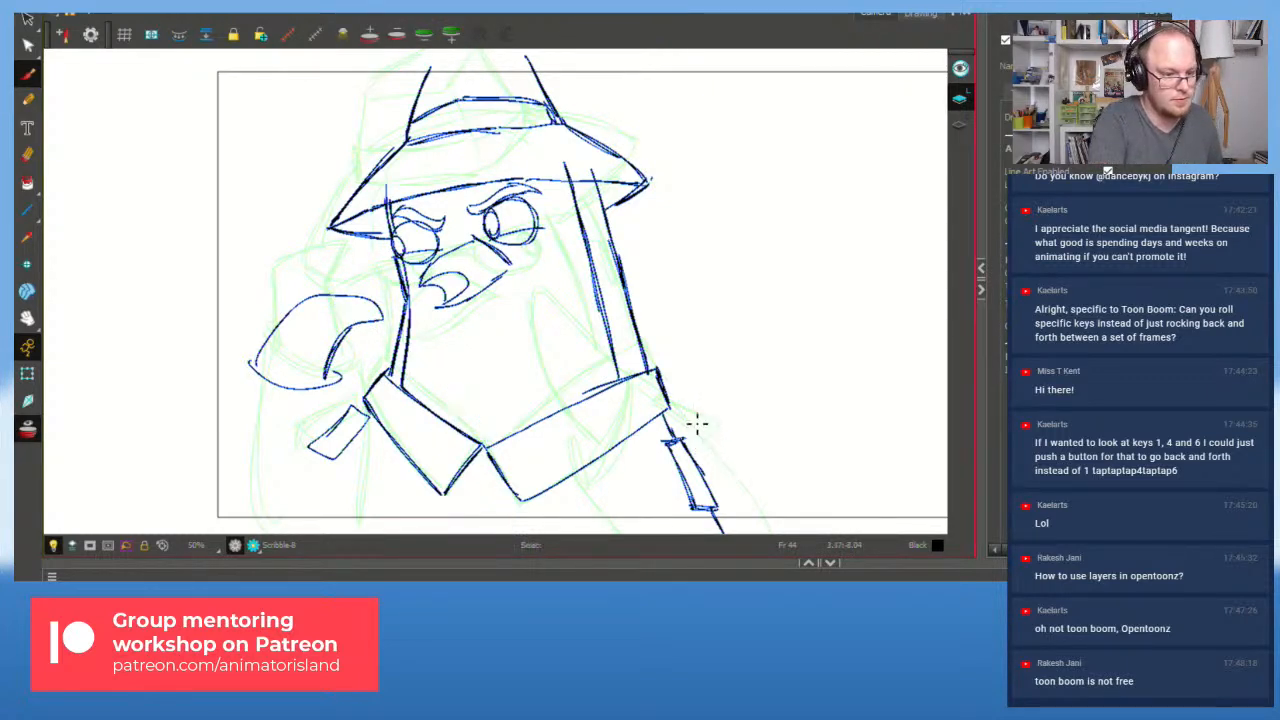
pyautogui.moveTo(253, 375)
pyautogui.mouseDown()
pyautogui.moveTo(240, 435)
pyautogui.moveTo(230, 522)
pyautogui.mouseUp()
pyautogui.moveTo(348, 392)
pyautogui.mouseDown()
pyautogui.moveTo(325, 520)
pyautogui.moveTo(367, 508)
pyautogui.mouseUp()
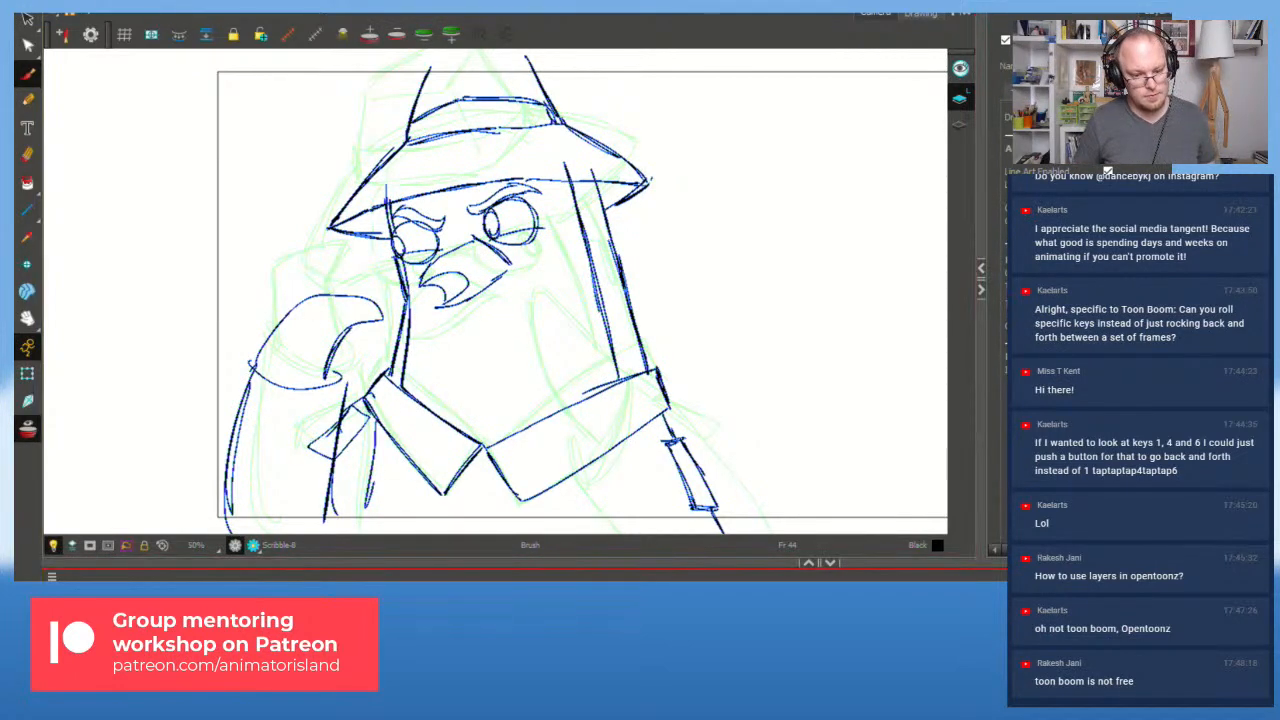
pyautogui.hotkey('shift', ',')
pyautogui.hotkey('shift', 'Return')
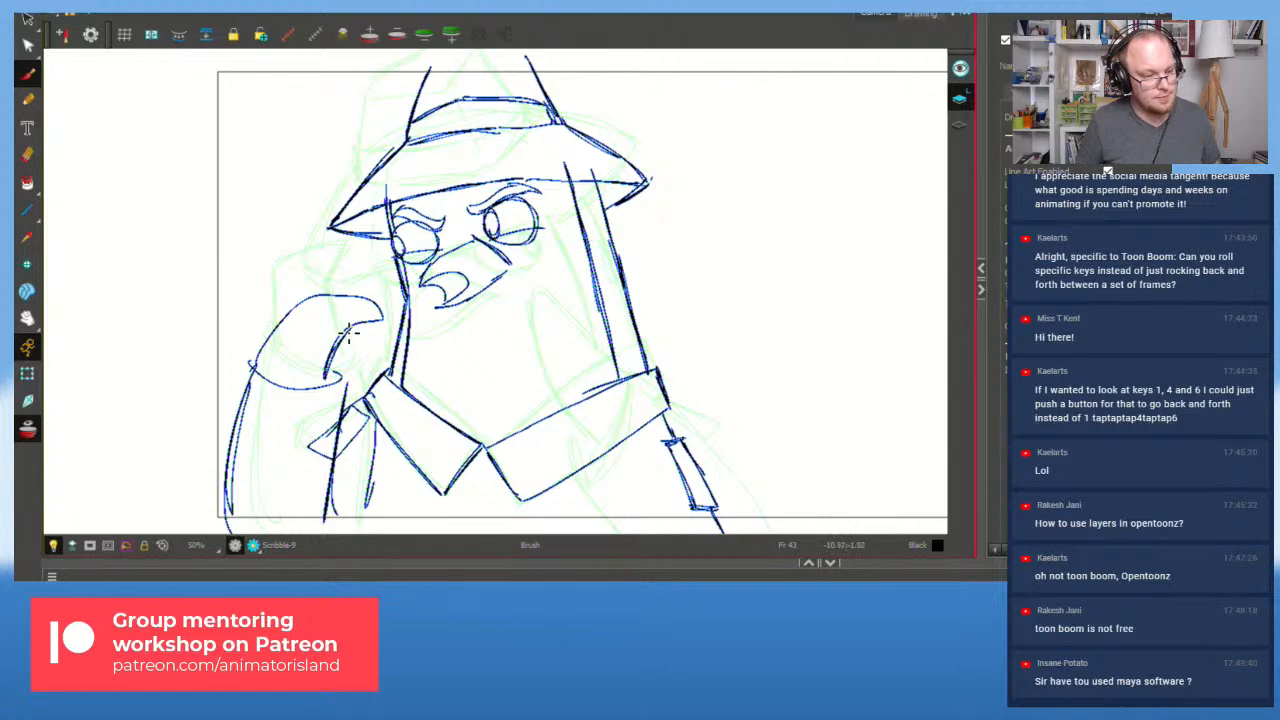
pyautogui.moveTo(330, 301)
pyautogui.mouseDown()
pyautogui.moveTo(224, 444)
pyautogui.moveTo(309, 508)
pyautogui.moveTo(355, 492)
pyautogui.moveTo(340, 439)
pyautogui.moveTo(330, 316)
pyautogui.mouseUp()
# Step: Select the whole drawing and skew it slightly to the left
pyautogui.hotkey('ctrl', 'a')
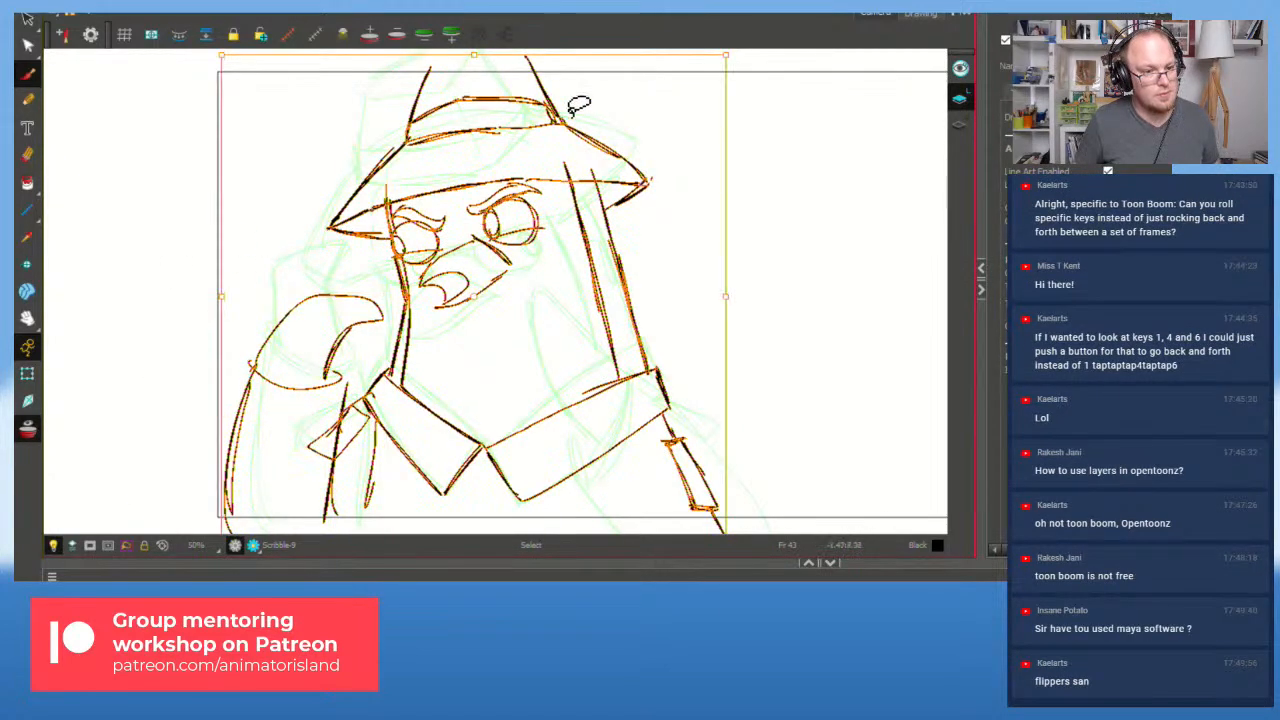
pyautogui.moveTo(534, 53); pyautogui.dragTo(526, 54)
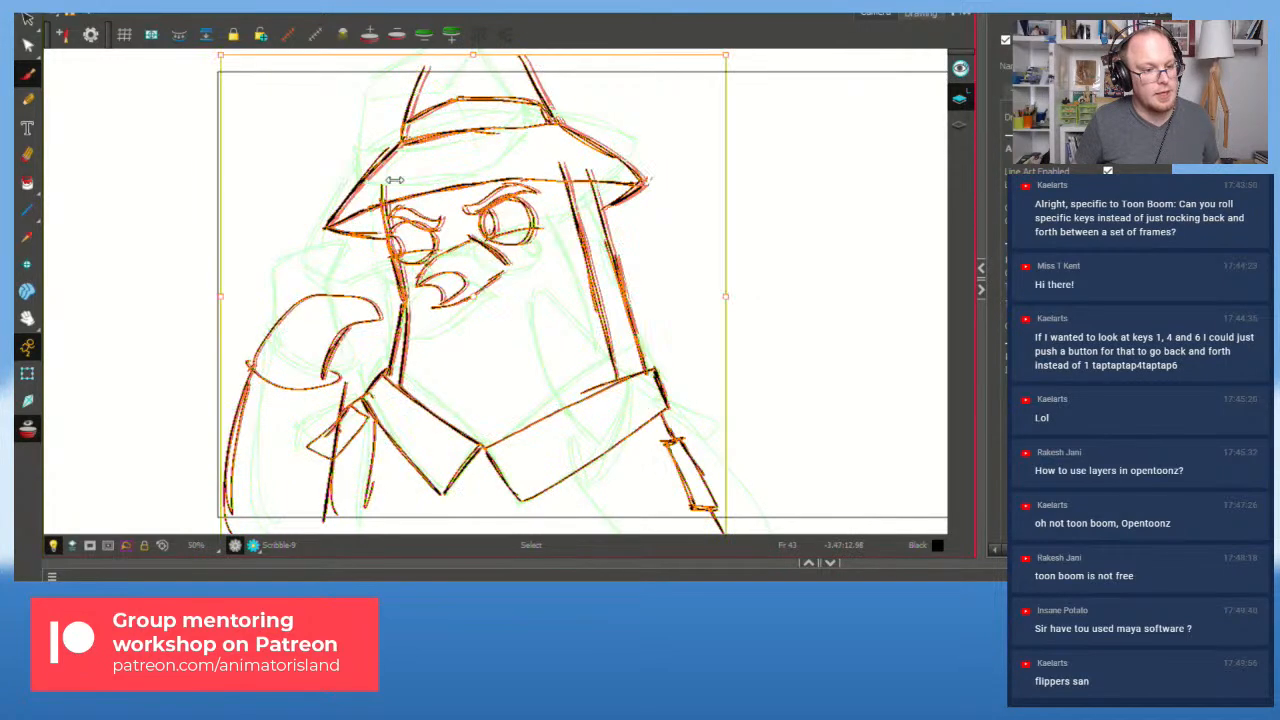
pyautogui.moveTo(221, 265); pyautogui.dragTo(221, 271)
pyautogui.click(492, 319)
# Step: Zoom in, delete the mouth's upper curve and redraw it as a new arched stroke
pyautogui.hotkey('alt', 'b')
pyautogui.press('2')
pyautogui.press('2')
pyautogui.hotkey('alt', 's')
pyautogui.click(463, 281)
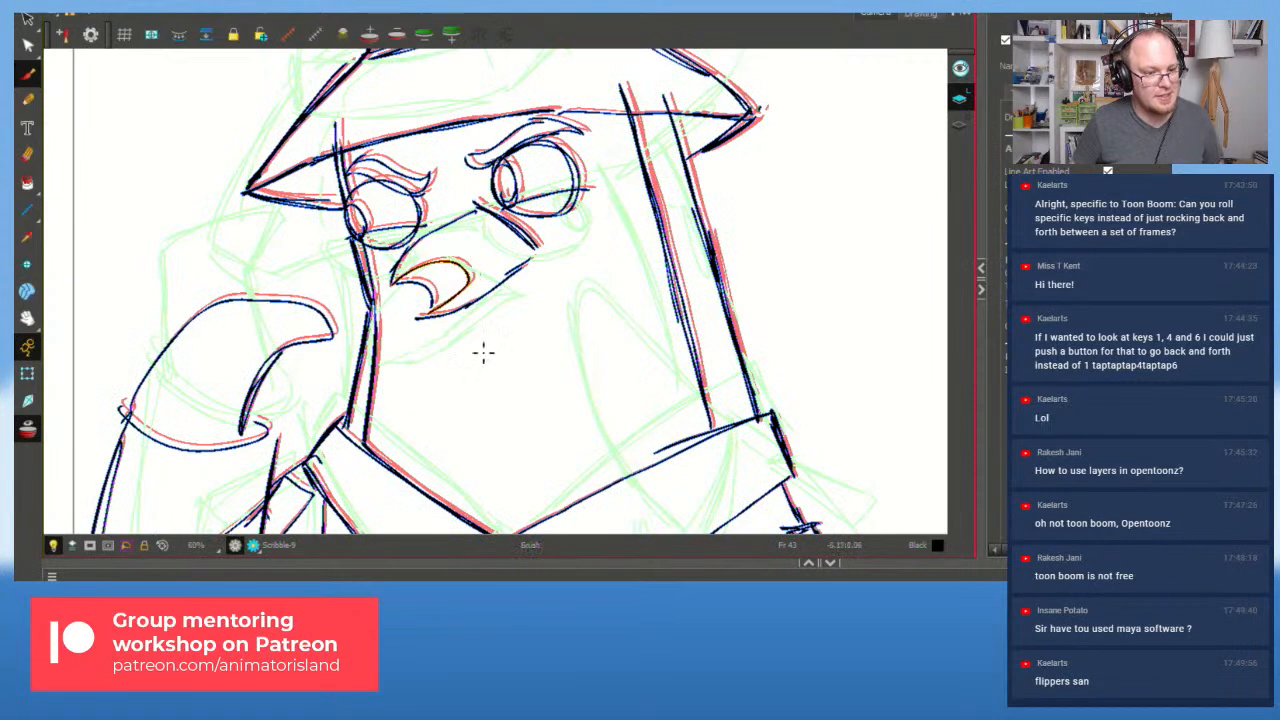
pyautogui.press('Delete')
pyautogui.hotkey('alt', 'b')
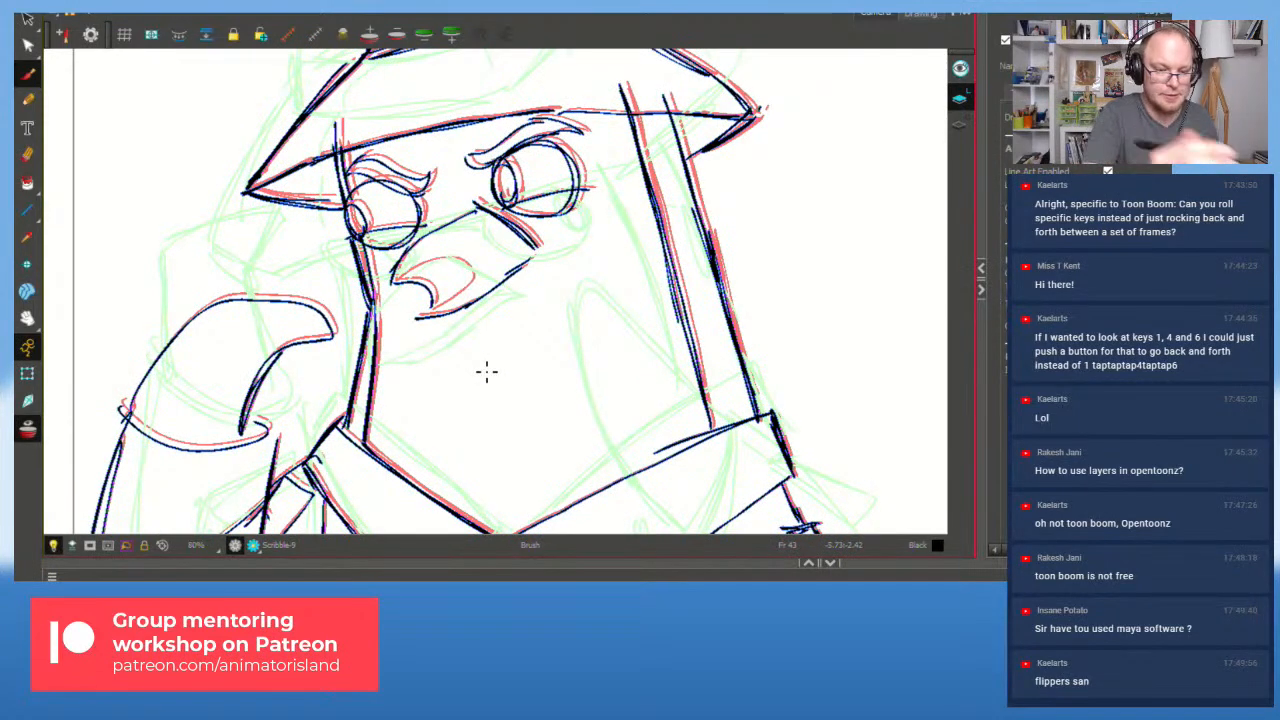
pyautogui.hotkey('alt', 's')
pyautogui.hotkey('alt', 'b')
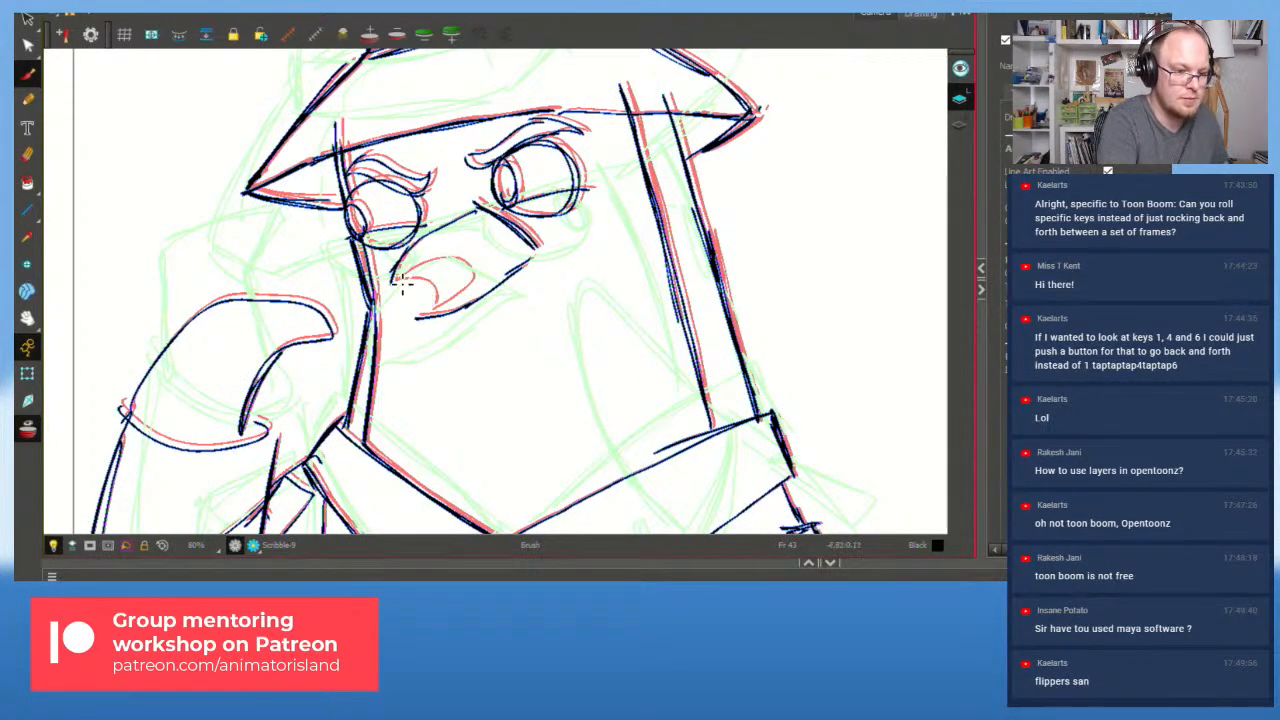
pyautogui.moveTo(391, 305)
pyautogui.mouseDown()
pyautogui.moveTo(419, 298)
pyautogui.moveTo(404, 300)
pyautogui.moveTo(419, 294)
pyautogui.moveTo(436, 313)
pyautogui.moveTo(415, 323)
pyautogui.moveTo(421, 291)
pyautogui.moveTo(443, 314)
pyautogui.moveTo(419, 320)
pyautogui.moveTo(482, 294)
pyautogui.mouseUp()
pyautogui.hotkey('ctrl', 'z')
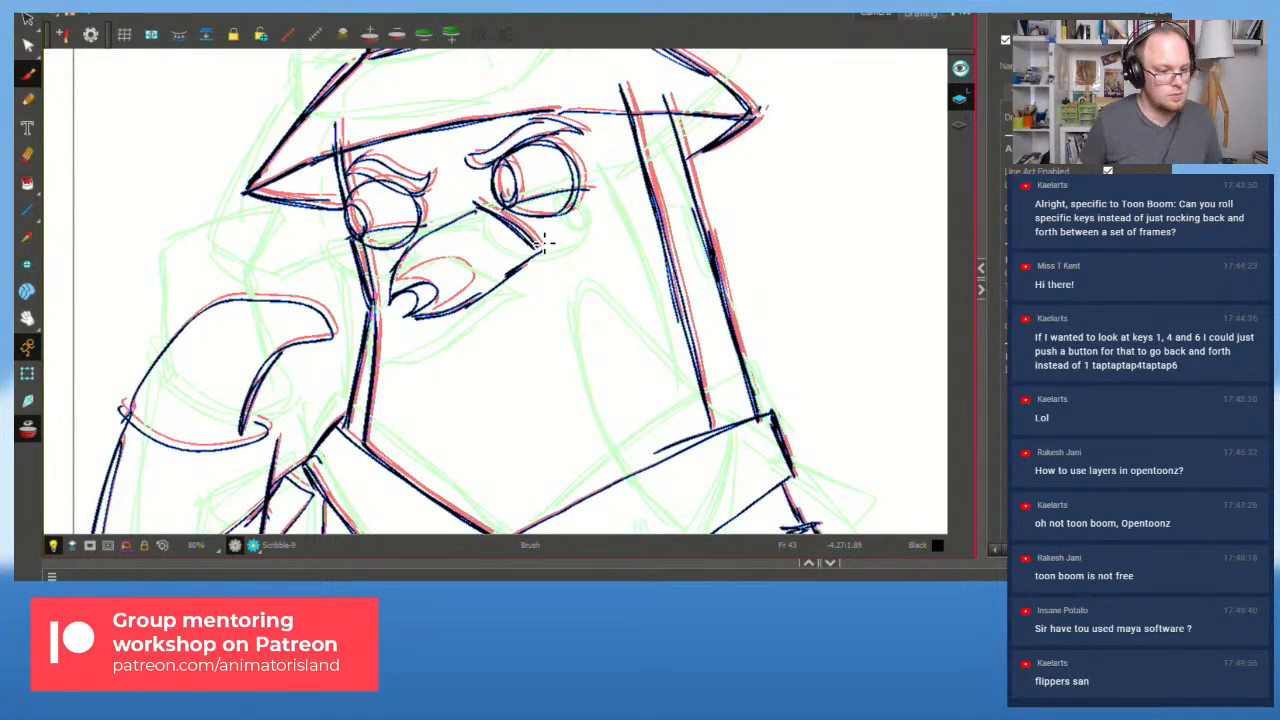
# Step: Zoom out and lasso the left arm strokes
pyautogui.press('1')
pyautogui.press('1')
pyautogui.hotkey('alt', 's')
pyautogui.moveTo(277, 395)
pyautogui.mouseDown()
pyautogui.moveTo(269, 294)
pyautogui.moveTo(128, 398)
pyautogui.moveTo(149, 484)
pyautogui.moveTo(263, 383)
pyautogui.mouseUp()
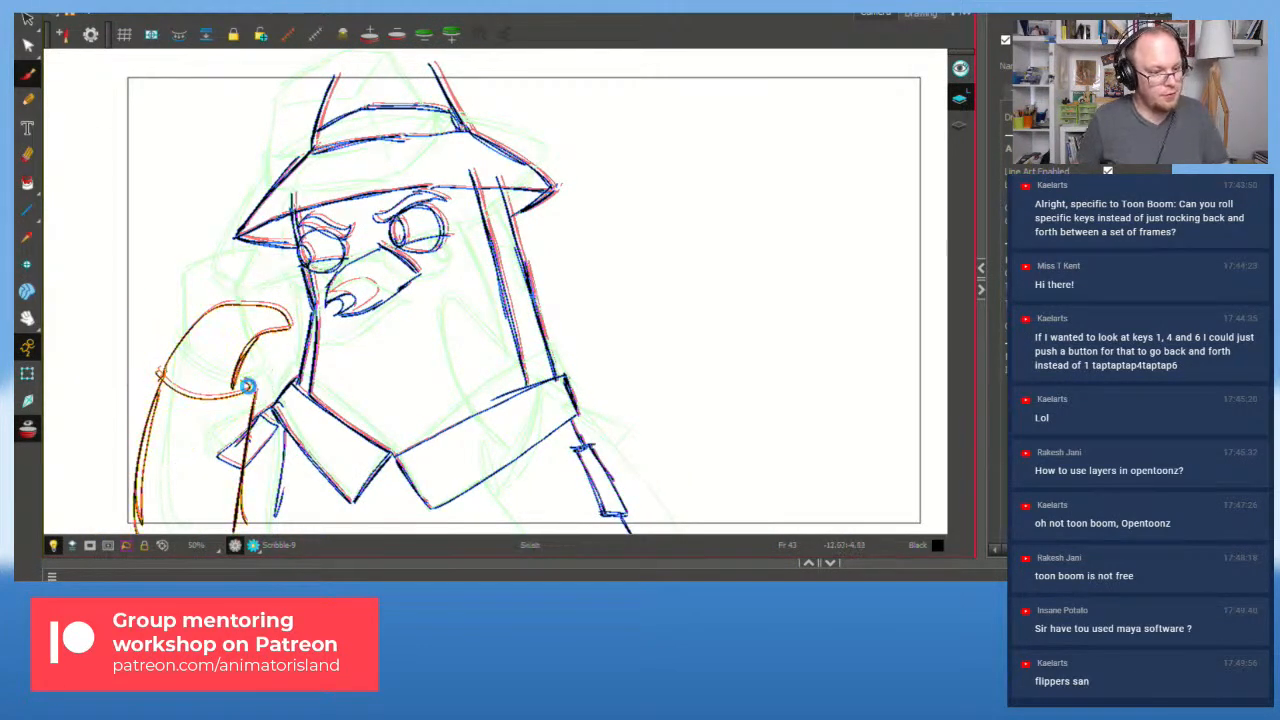
# Step: Sketch a raised flipper beside the hat brim with the arm's outer contour, bottom curve and cuff
pyautogui.hotkey('alt', 'b')
pyautogui.moveTo(203, 229)
pyautogui.mouseDown()
pyautogui.moveTo(267, 196)
pyautogui.moveTo(228, 265)
pyautogui.moveTo(259, 197)
pyautogui.mouseUp()
pyautogui.hotkey('ctrl', 'z')
pyautogui.hotkey('ctrl', 'z')
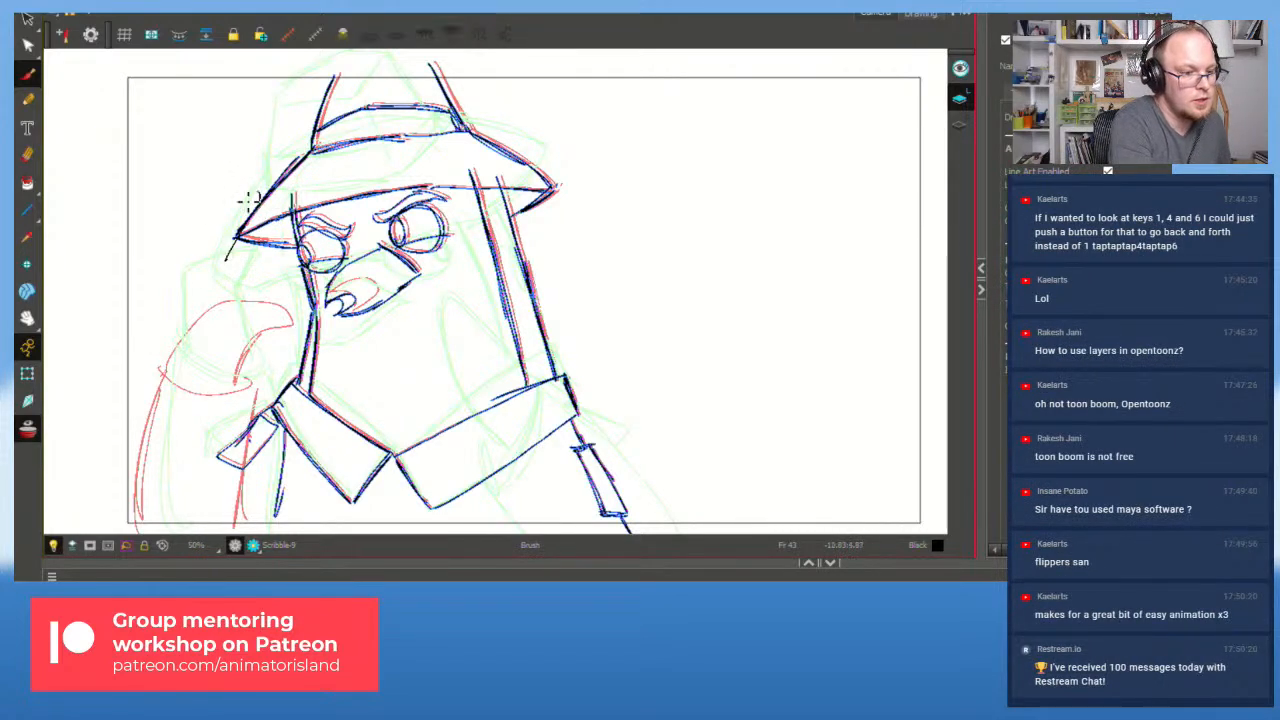
pyautogui.moveTo(213, 233)
pyautogui.mouseDown()
pyautogui.moveTo(186, 266)
pyautogui.moveTo(268, 192)
pyautogui.moveTo(260, 215)
pyautogui.moveTo(264, 205)
pyautogui.moveTo(180, 261)
pyautogui.moveTo(232, 323)
pyautogui.mouseUp()
pyautogui.hotkey('ctrl', 'z')
pyautogui.hotkey('ctrl', 'z')
pyautogui.hotkey('ctrl', 'z')
pyautogui.moveTo(166, 280)
pyautogui.mouseDown()
pyautogui.moveTo(237, 323)
pyautogui.moveTo(224, 321)
pyautogui.mouseUp()
pyautogui.moveTo(218, 268); pyautogui.dragTo(219, 317)
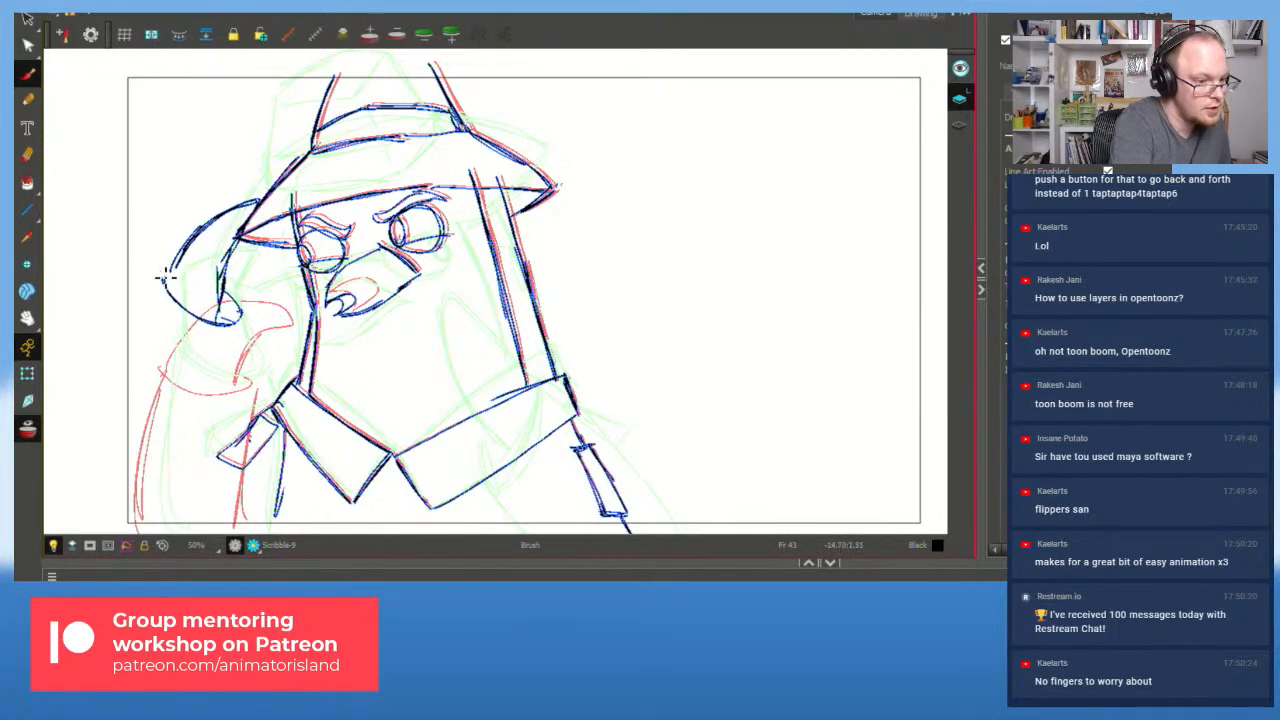
pyautogui.moveTo(158, 272); pyautogui.dragTo(136, 462)
pyautogui.moveTo(250, 316); pyautogui.dragTo(236, 462)
pyautogui.moveTo(137, 452)
pyautogui.mouseDown()
pyautogui.moveTo(202, 509)
pyautogui.moveTo(148, 496)
pyautogui.moveTo(178, 516)
pyautogui.moveTo(148, 483)
pyautogui.moveTo(246, 531)
pyautogui.mouseUp()
pyautogui.moveTo(142, 489); pyautogui.dragTo(246, 531)
pyautogui.moveTo(236, 404)
pyautogui.mouseDown()
pyautogui.moveTo(281, 421)
pyautogui.moveTo(276, 407)
pyautogui.mouseUp()
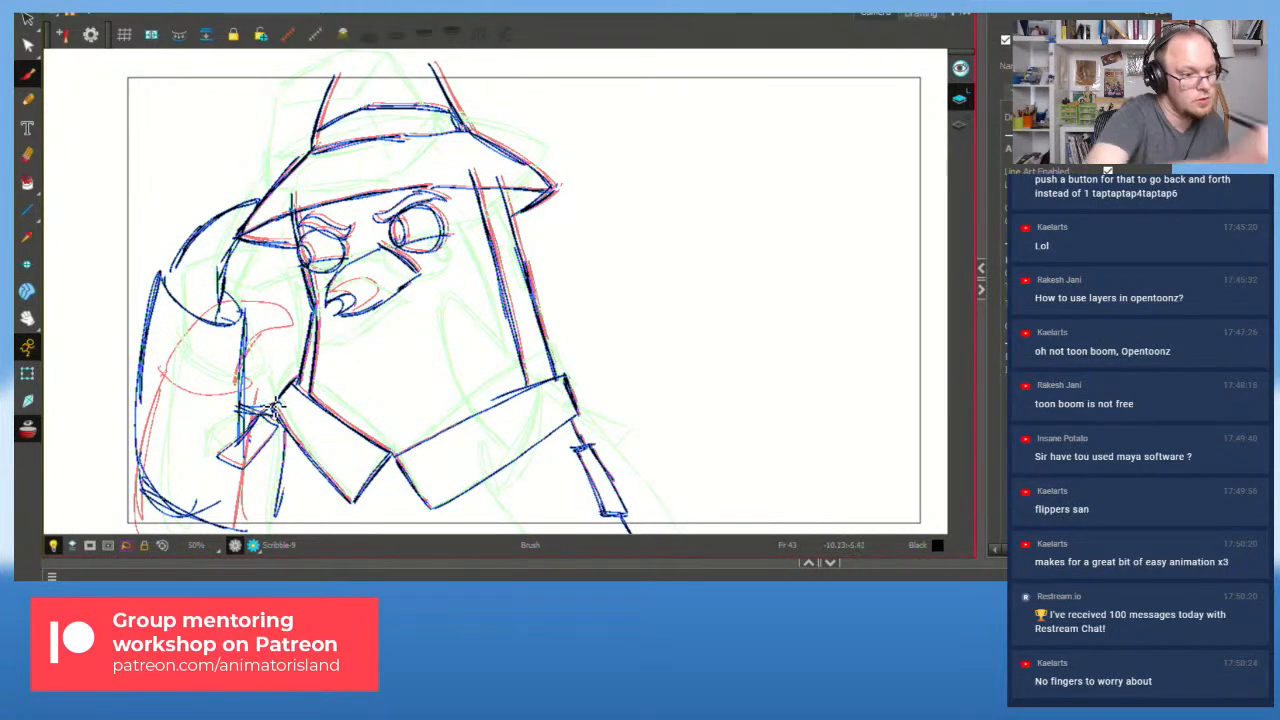
# Step: Jump to frame 27 on the timeline and play the animation
pyautogui.click(500, 590)
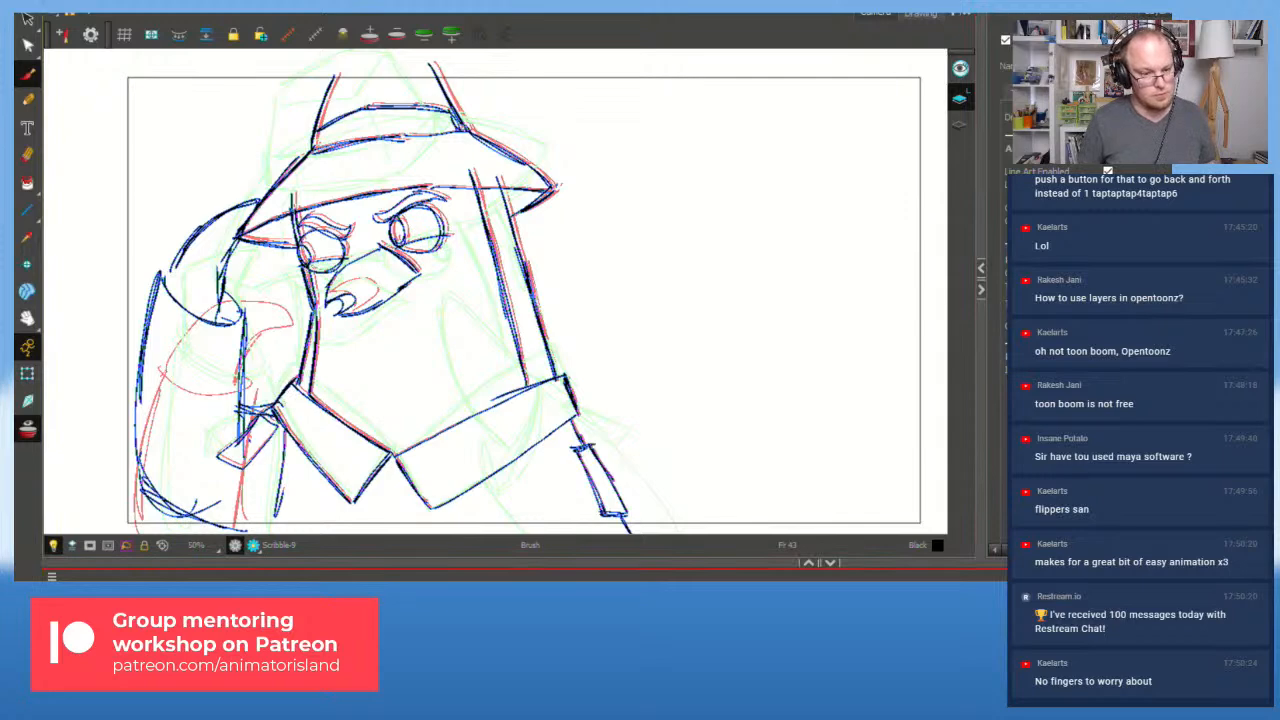
pyautogui.click(500, 590)
pyautogui.hotkey('shift', 'Return')
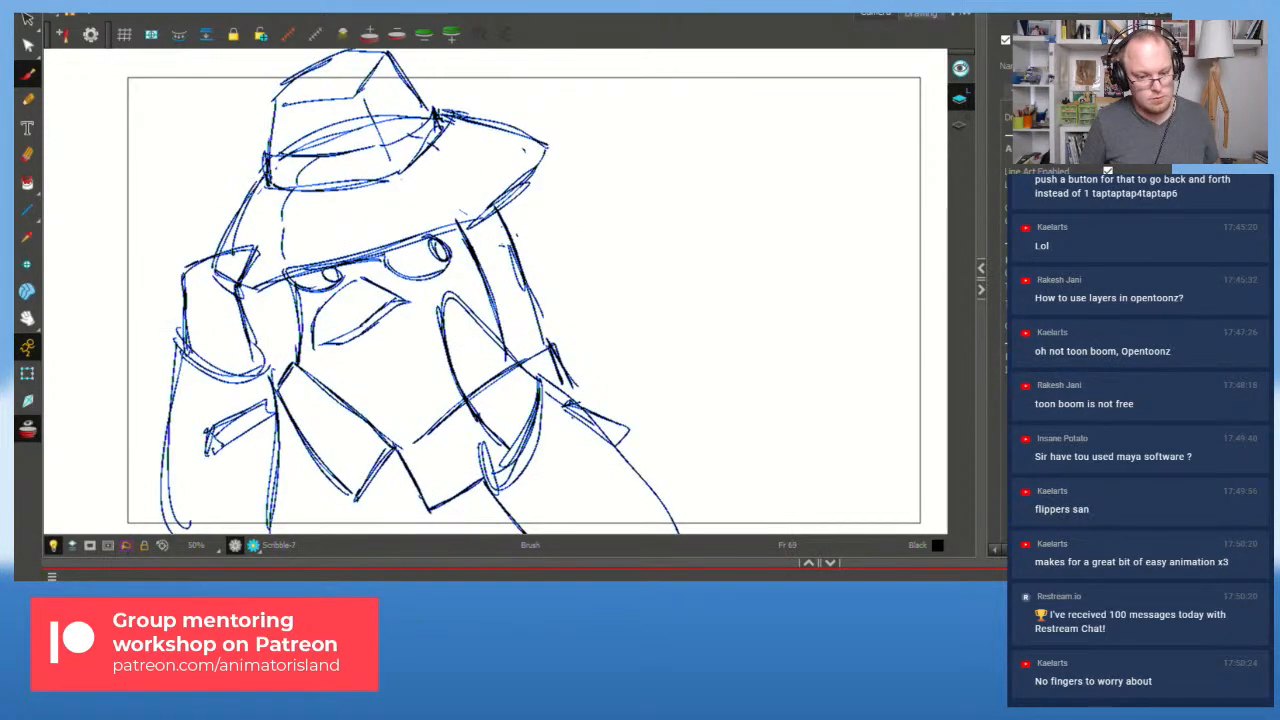
# Step: Lasso and delete the old raised flipper strokes
pyautogui.hotkey('alt', 's')
pyautogui.moveTo(250, 307)
pyautogui.mouseDown()
pyautogui.moveTo(173, 358)
pyautogui.moveTo(250, 290)
pyautogui.mouseUp()
pyautogui.press('Delete')
pyautogui.hotkey('alt', 'b')
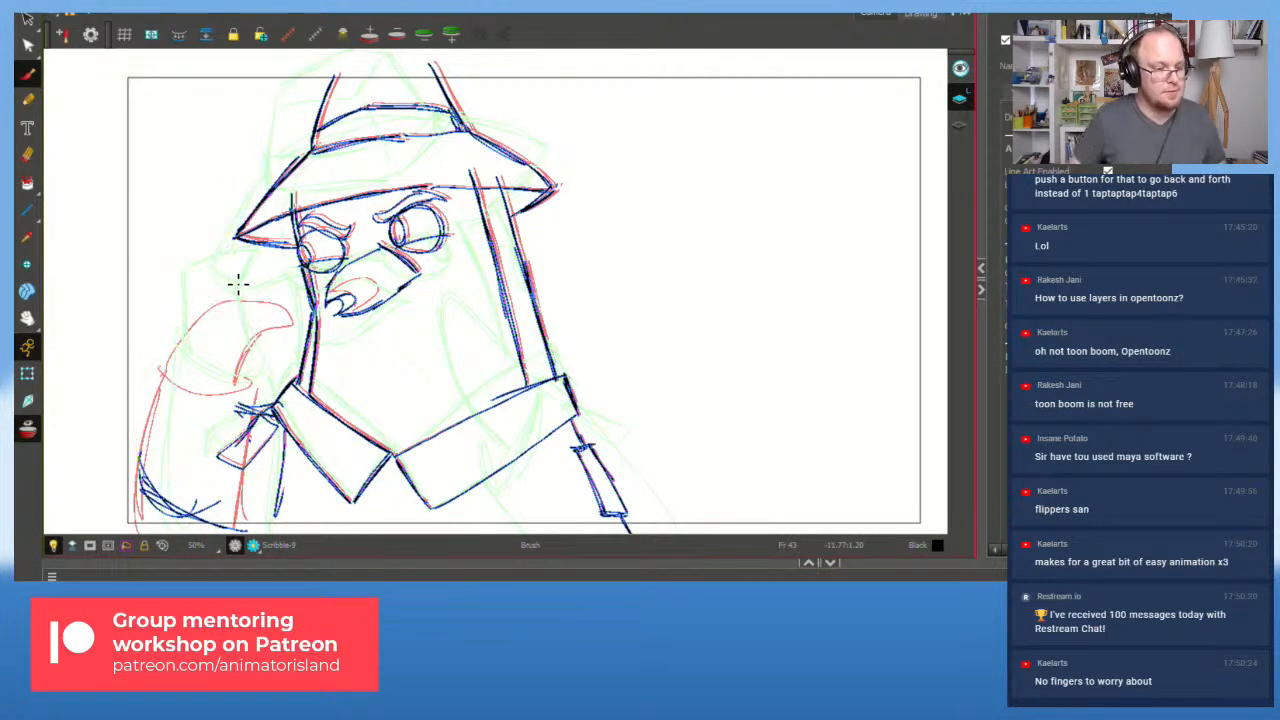
# Step: Redraw the flipper as a tall pointed shape beside the hat brim
pyautogui.moveTo(212, 234); pyautogui.dragTo(240, 272)
pyautogui.moveTo(267, 197)
pyautogui.mouseDown()
pyautogui.moveTo(193, 268)
pyautogui.moveTo(258, 200)
pyautogui.mouseUp()
pyautogui.hotkey('ctrl', 'z')
pyautogui.hotkey('ctrl', 'z')
pyautogui.hotkey('ctrl', 'z')
pyautogui.hotkey('ctrl', 'z')
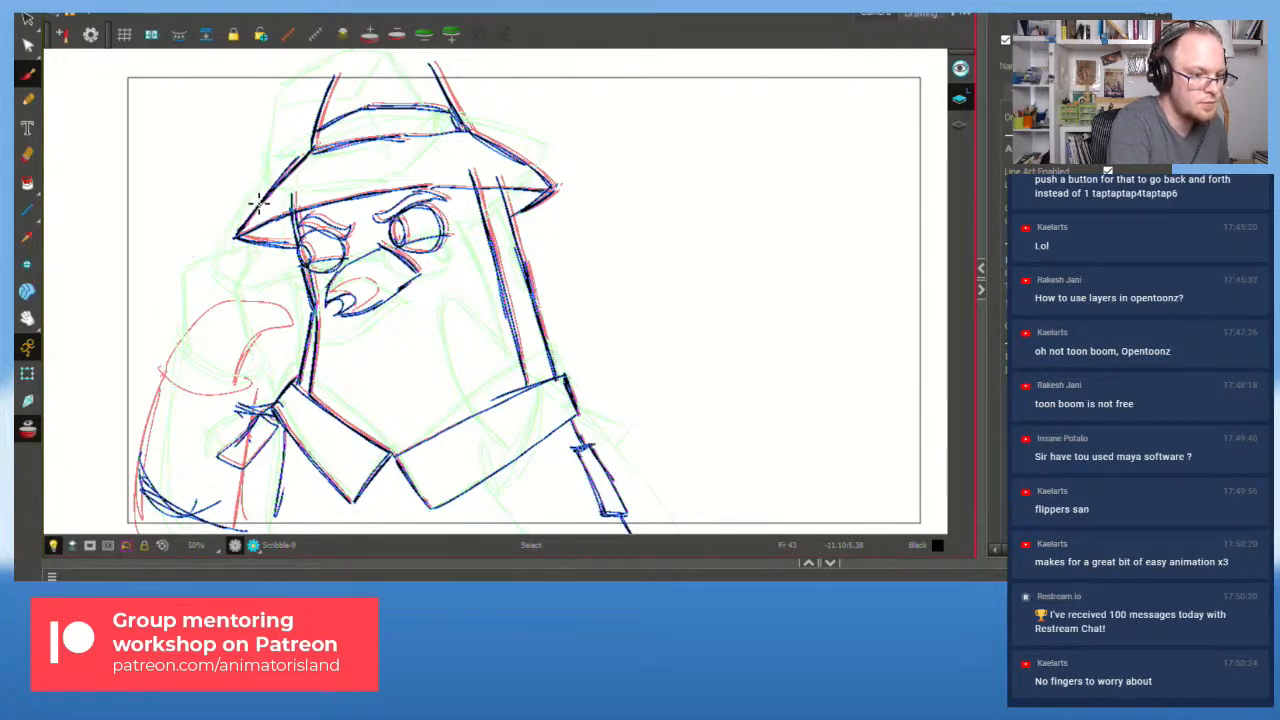
pyautogui.moveTo(216, 264); pyautogui.dragTo(165, 230)
pyautogui.moveTo(167, 286)
pyautogui.mouseDown()
pyautogui.moveTo(172, 232)
pyautogui.moveTo(205, 158)
pyautogui.mouseUp()
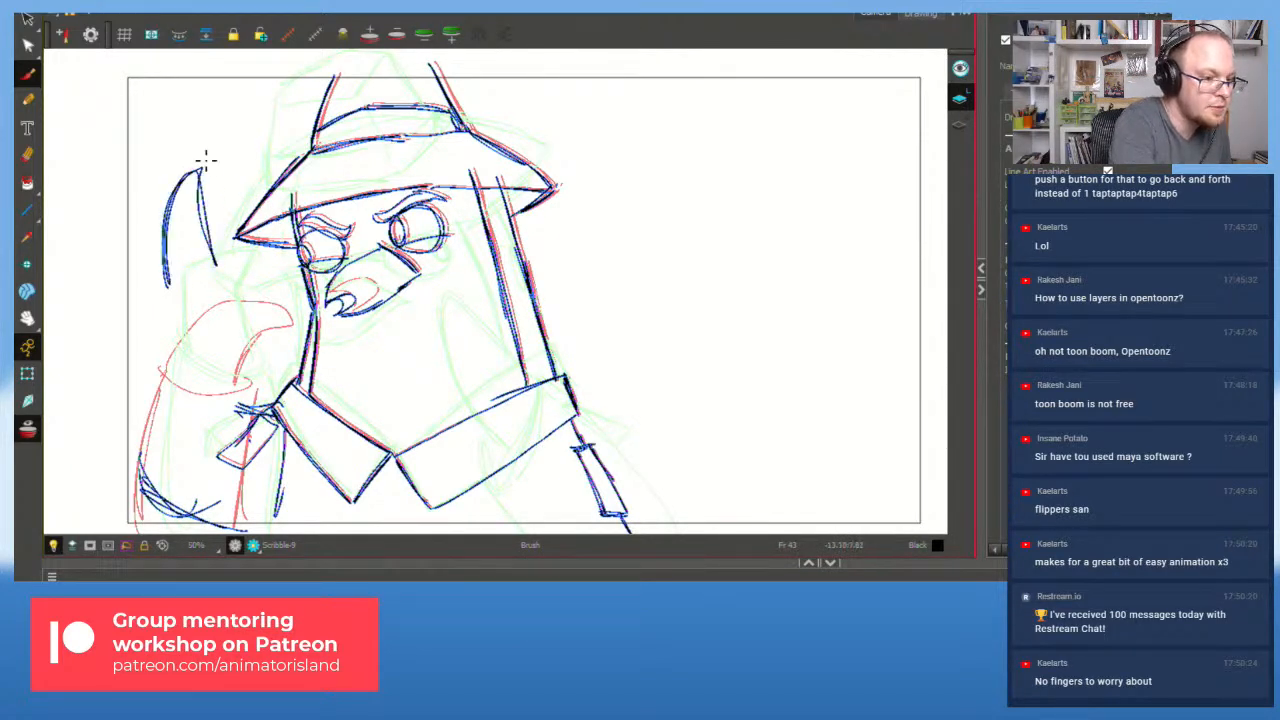
pyautogui.moveTo(168, 287)
pyautogui.mouseDown()
pyautogui.moveTo(216, 265)
pyautogui.moveTo(202, 305)
pyautogui.moveTo(214, 281)
pyautogui.moveTo(207, 301)
pyautogui.moveTo(221, 290)
pyautogui.moveTo(216, 264)
pyautogui.moveTo(141, 482)
pyautogui.mouseUp()
pyautogui.hotkey('ctrl', 'z')
pyautogui.hotkey('ctrl', 'z')
# Step: Add the sleeve lines and lower-end curves below the flipper, then step to frame 47
pyautogui.moveTo(235, 274); pyautogui.dragTo(245, 470)
pyautogui.moveTo(245, 358); pyautogui.dragTo(245, 448)
pyautogui.moveTo(143, 482)
pyautogui.mouseDown()
pyautogui.moveTo(254, 471)
pyautogui.moveTo(238, 476)
pyautogui.mouseUp()
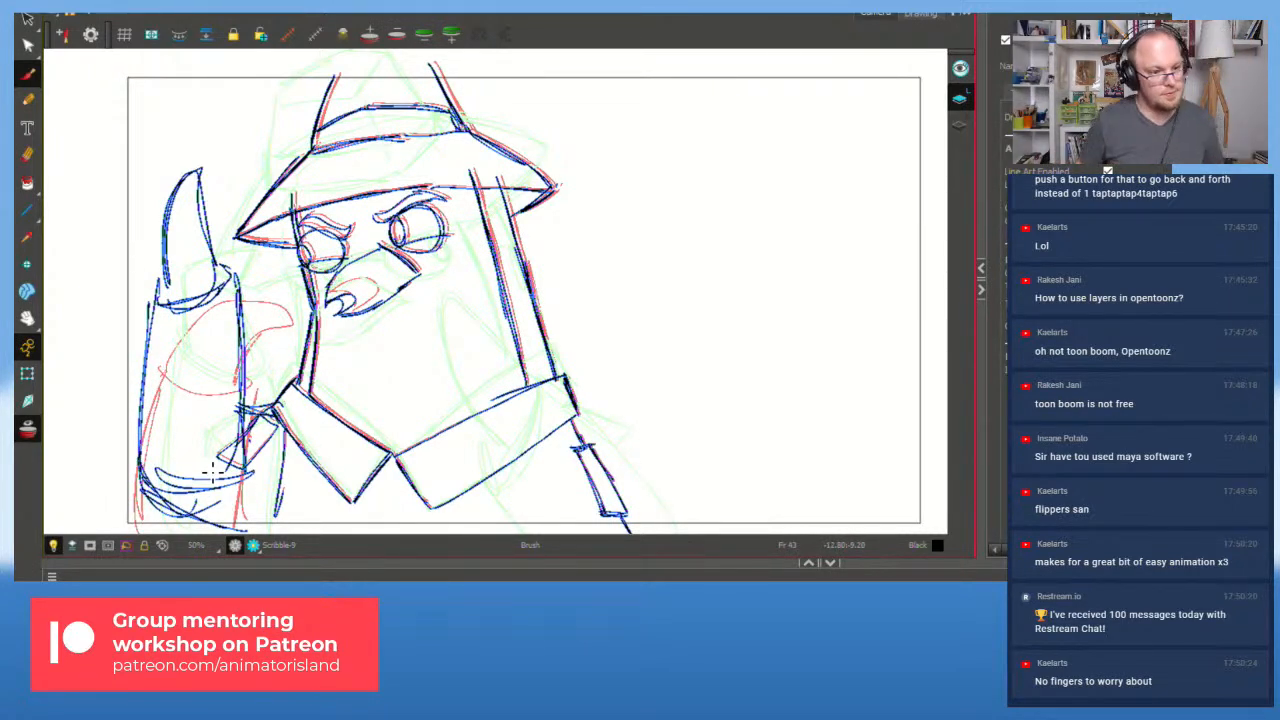
pyautogui.press('.')
pyautogui.press('.')
pyautogui.press('.')
pyautogui.press('.')
pyautogui.press('.')
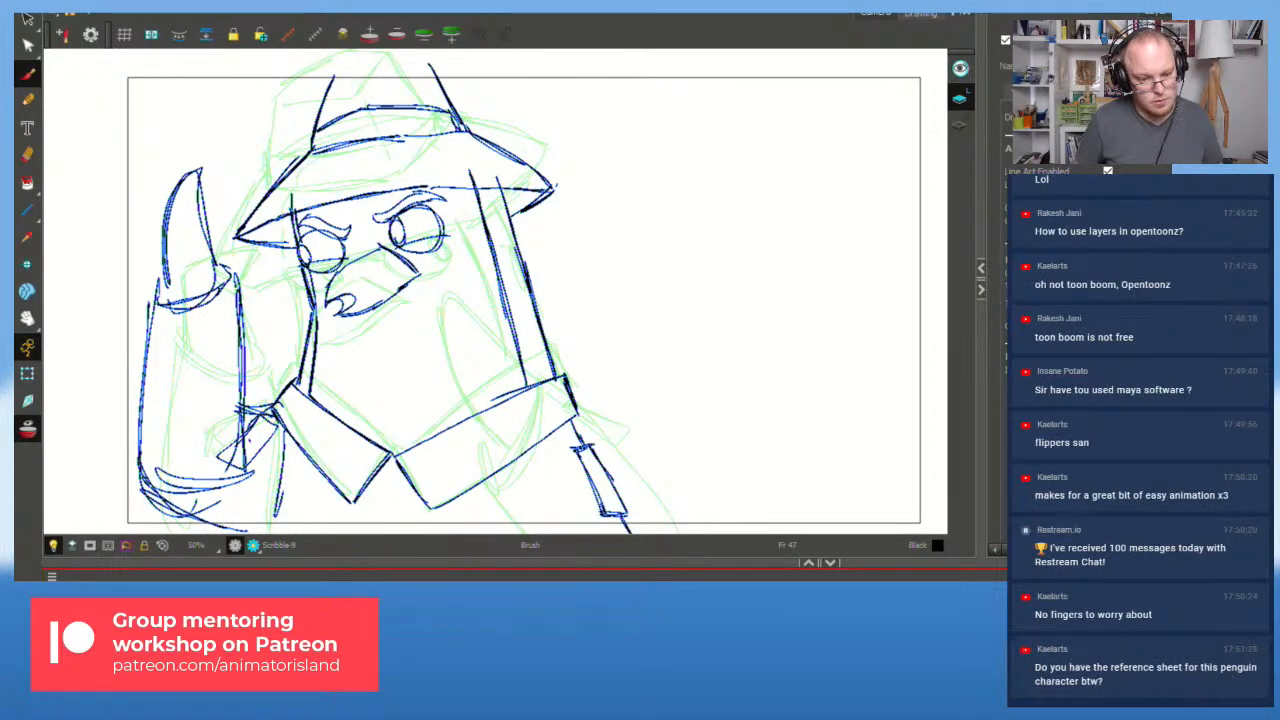
# Step: Create a new drawing at frame 47, paste the previous pose, and delete its thumb and lower-left strokes
pyautogui.hotkey('alt', 'shift', 'r')
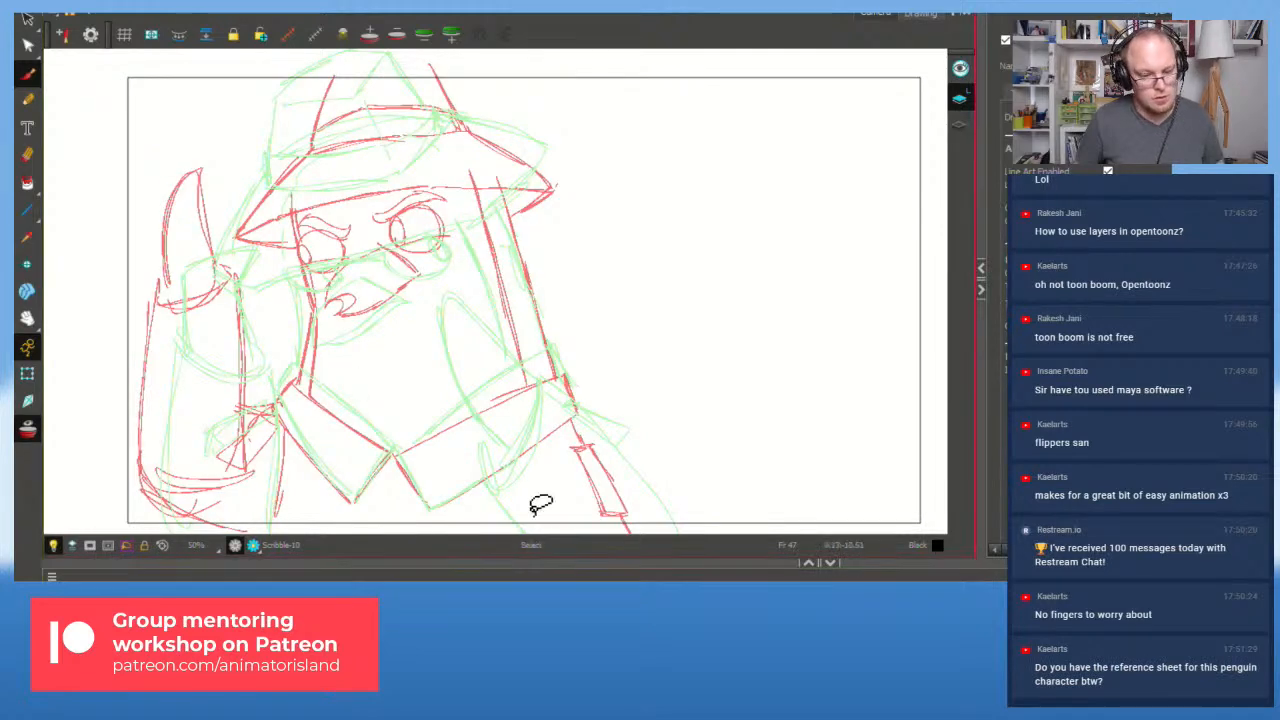
pyautogui.hotkey('ctrl', 'v')
pyautogui.moveTo(257, 287)
pyautogui.mouseDown()
pyautogui.moveTo(162, 251)
pyautogui.moveTo(244, 290)
pyautogui.mouseUp()
pyautogui.press('Delete')
pyautogui.moveTo(226, 355)
pyautogui.mouseDown()
pyautogui.moveTo(248, 388)
pyautogui.moveTo(234, 371)
pyautogui.mouseUp()
pyautogui.press('Delete')
# Step: Redraw the flipper with the Brush: inner curve, long left edge, arm's right side and bottom
pyautogui.press('b')
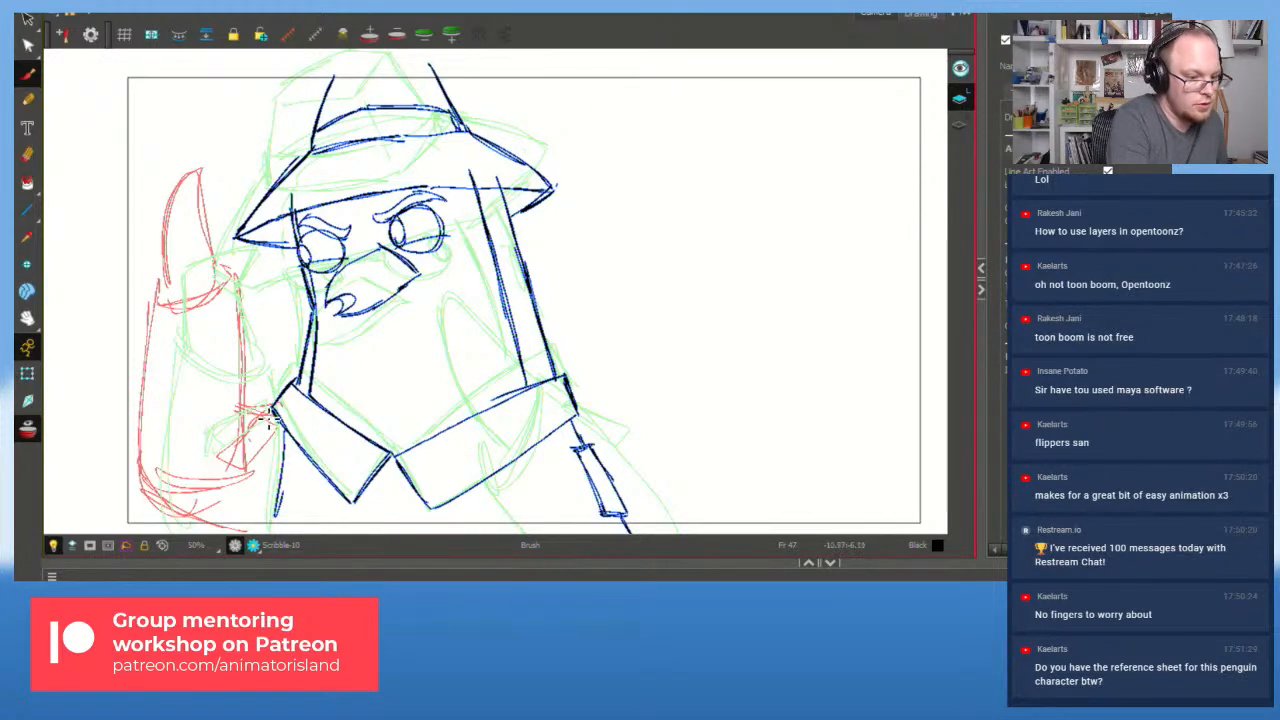
pyautogui.moveTo(233, 422)
pyautogui.mouseDown()
pyautogui.moveTo(225, 431)
pyautogui.moveTo(254, 432)
pyautogui.moveTo(227, 435)
pyautogui.moveTo(250, 433)
pyautogui.mouseUp()
pyautogui.hotkey('ctrl', 'z')
pyautogui.hotkey('ctrl', 'z')
pyautogui.moveTo(174, 288)
pyautogui.mouseDown()
pyautogui.moveTo(240, 203)
pyautogui.moveTo(265, 221)
pyautogui.mouseUp()
pyautogui.hotkey('ctrl', 'z')
pyautogui.moveTo(182, 288)
pyautogui.mouseDown()
pyautogui.moveTo(258, 220)
pyautogui.moveTo(243, 290)
pyautogui.moveTo(256, 218)
pyautogui.moveTo(181, 294)
pyautogui.moveTo(245, 301)
pyautogui.mouseUp()
pyautogui.moveTo(168, 296)
pyautogui.mouseDown()
pyautogui.moveTo(130, 500)
pyautogui.moveTo(206, 515)
pyautogui.mouseUp()
pyautogui.moveTo(249, 296); pyautogui.dragTo(236, 478)
pyautogui.moveTo(244, 418); pyautogui.dragTo(261, 446)
pyautogui.moveTo(203, 515); pyautogui.dragTo(268, 506)
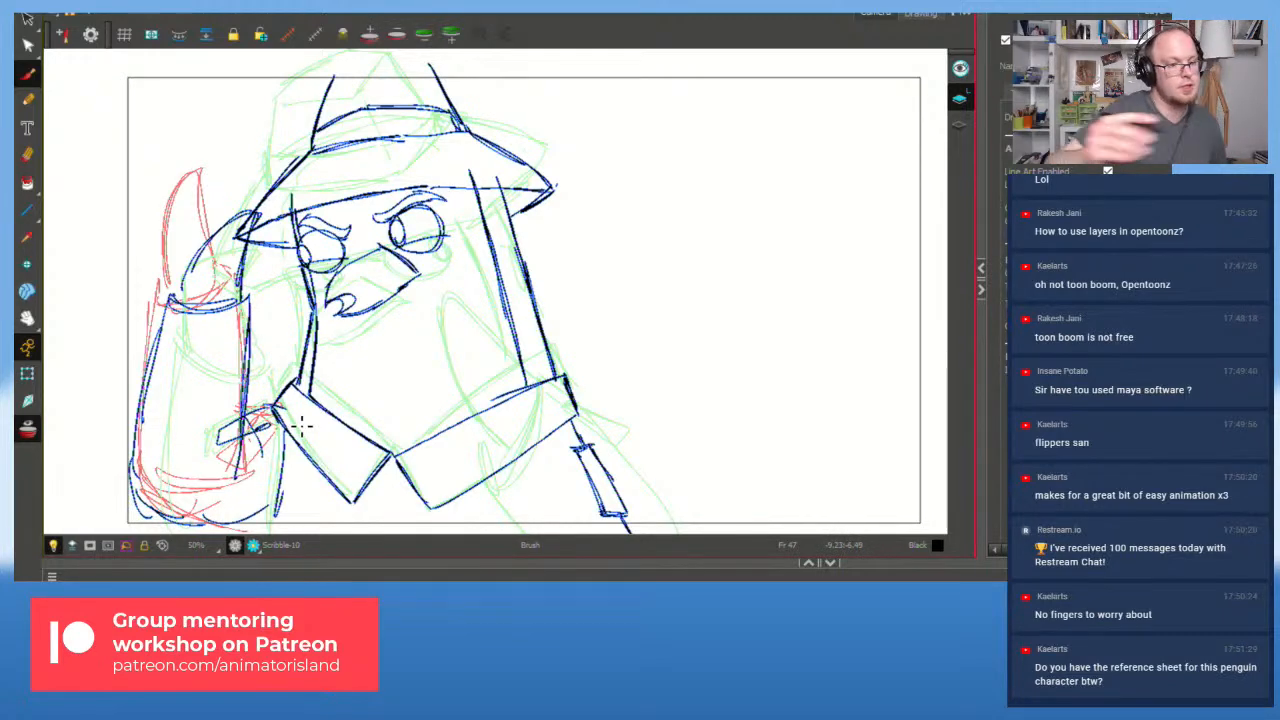
# Step: Play the animation from frame 27 and flip between drawings to review the motion
pyautogui.click(640, 600)
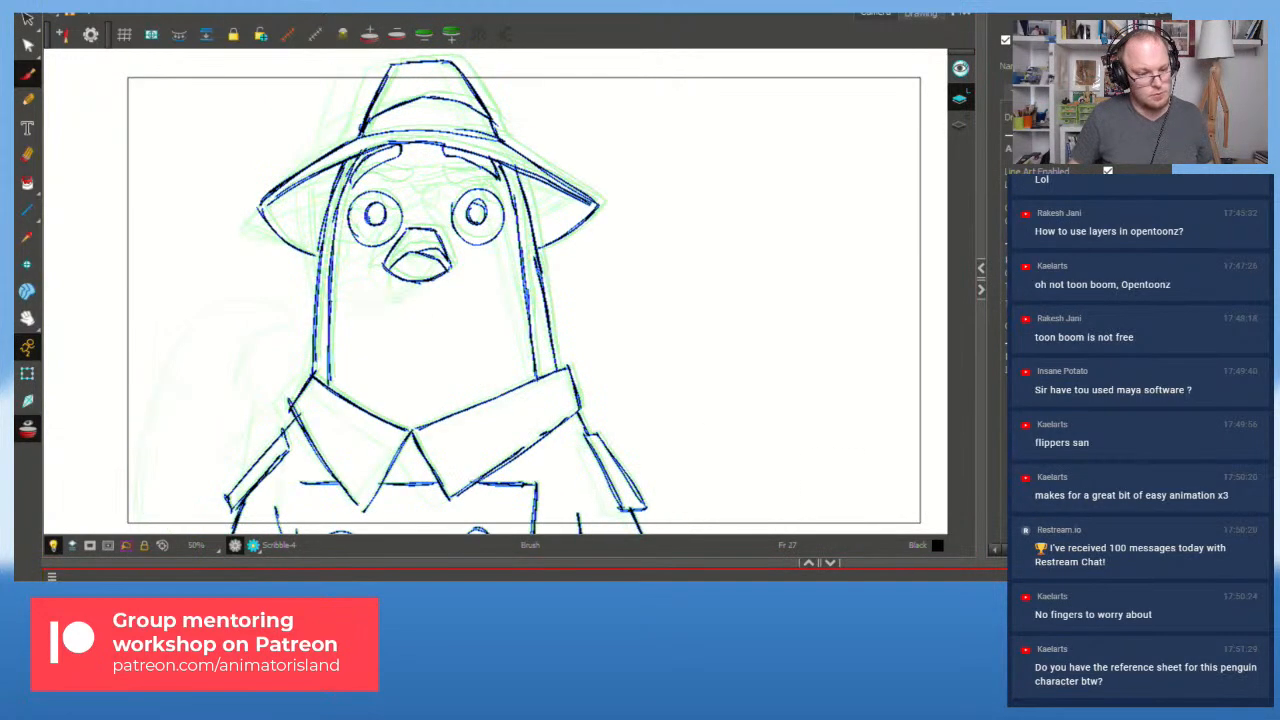
pyautogui.hotkey('shift', 'Return')
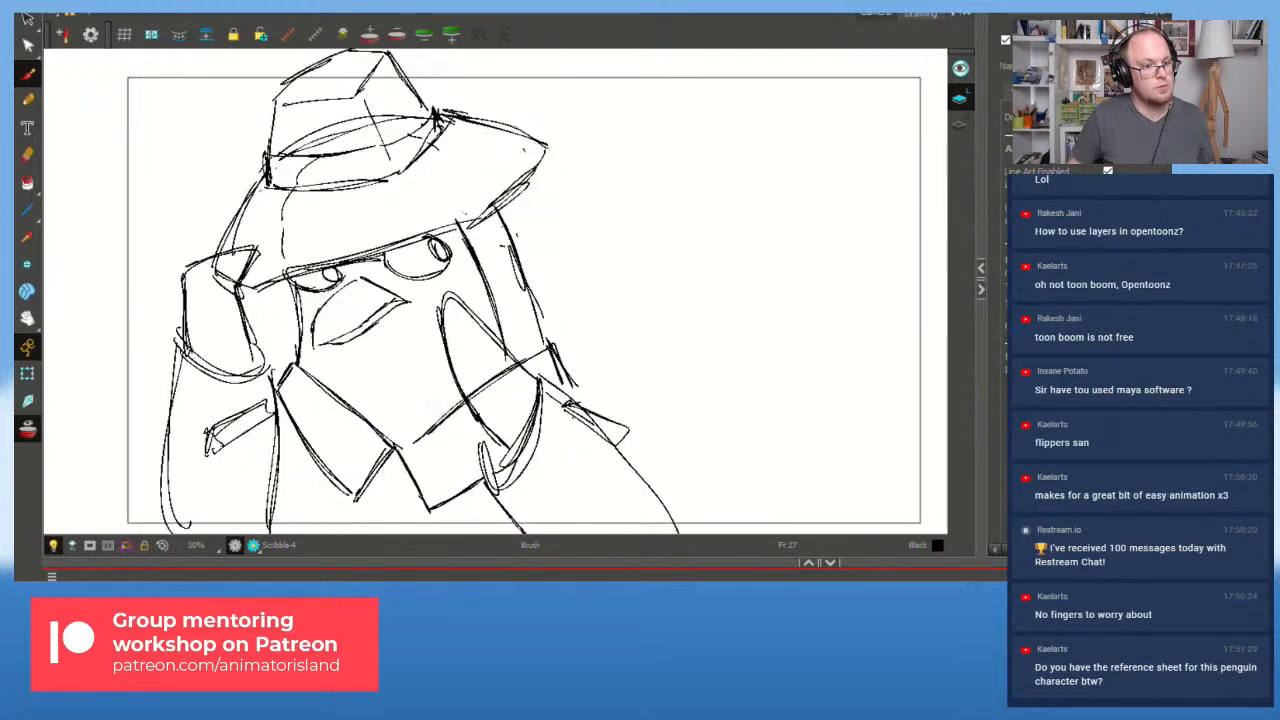
pyautogui.hotkey('shift', 'Return')
pyautogui.press('f')
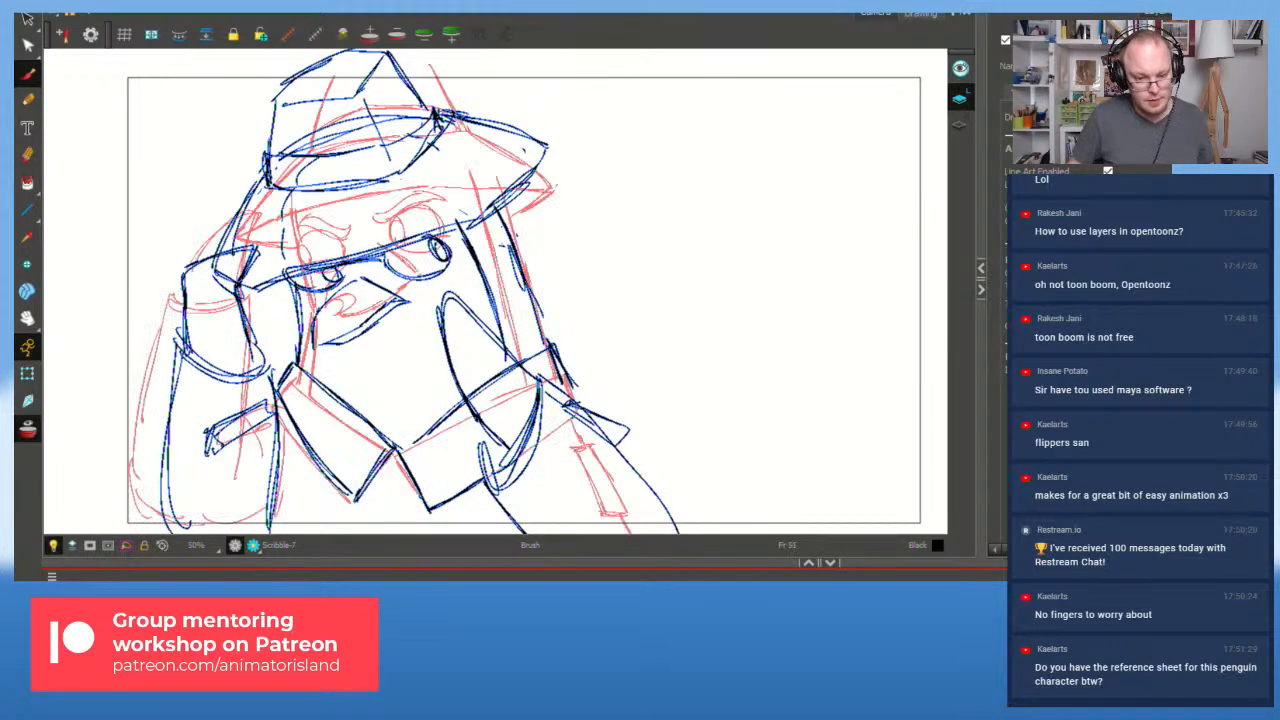
pyautogui.press('f')
pyautogui.press('f')
pyautogui.press('f')
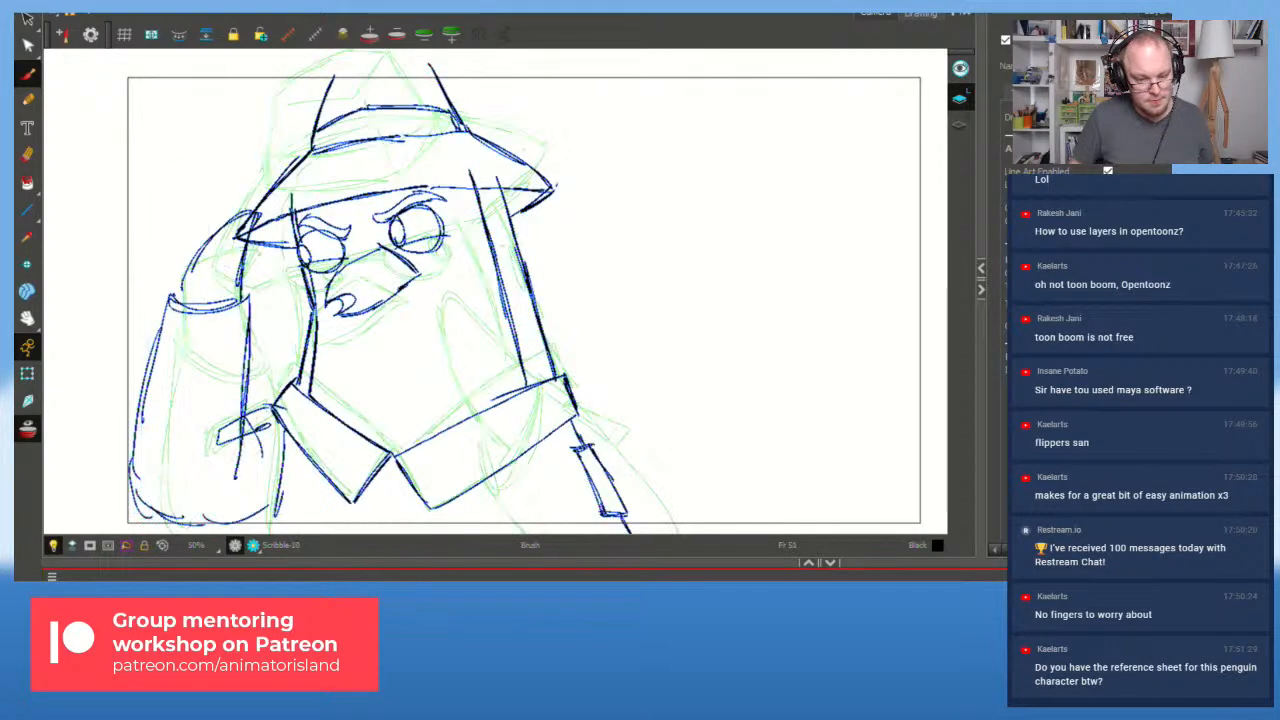
pyautogui.hotkey('shift', 'Return')
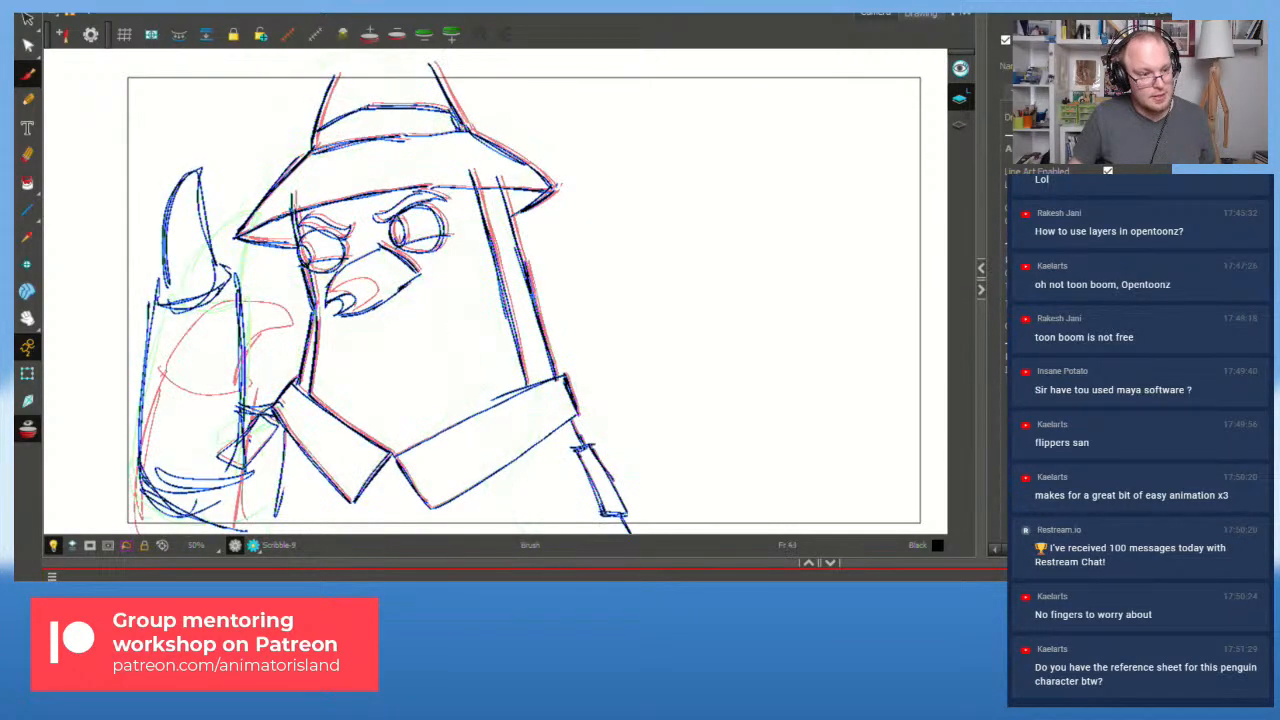
# Step: On frame 43, lasso and delete the flipper, sleeve and remaining lower strokes
pyautogui.keyDown('ctrl'); pyautogui.click(215, 268); pyautogui.keyUp('ctrl')
pyautogui.keyDown('ctrl'); pyautogui.keyDown('shift'); pyautogui.click(242, 290); pyautogui.keyUp('shift'); pyautogui.keyUp('ctrl')
pyautogui.moveTo(267, 312)
pyautogui.mouseDown()
pyautogui.moveTo(113, 346)
pyautogui.moveTo(265, 342)
pyautogui.mouseUp()
pyautogui.press('Delete')
pyautogui.moveTo(163, 408)
pyautogui.mouseDown()
pyautogui.moveTo(187, 522)
pyautogui.moveTo(262, 403)
pyautogui.moveTo(222, 386)
pyautogui.mouseUp()
pyautogui.press('Delete')
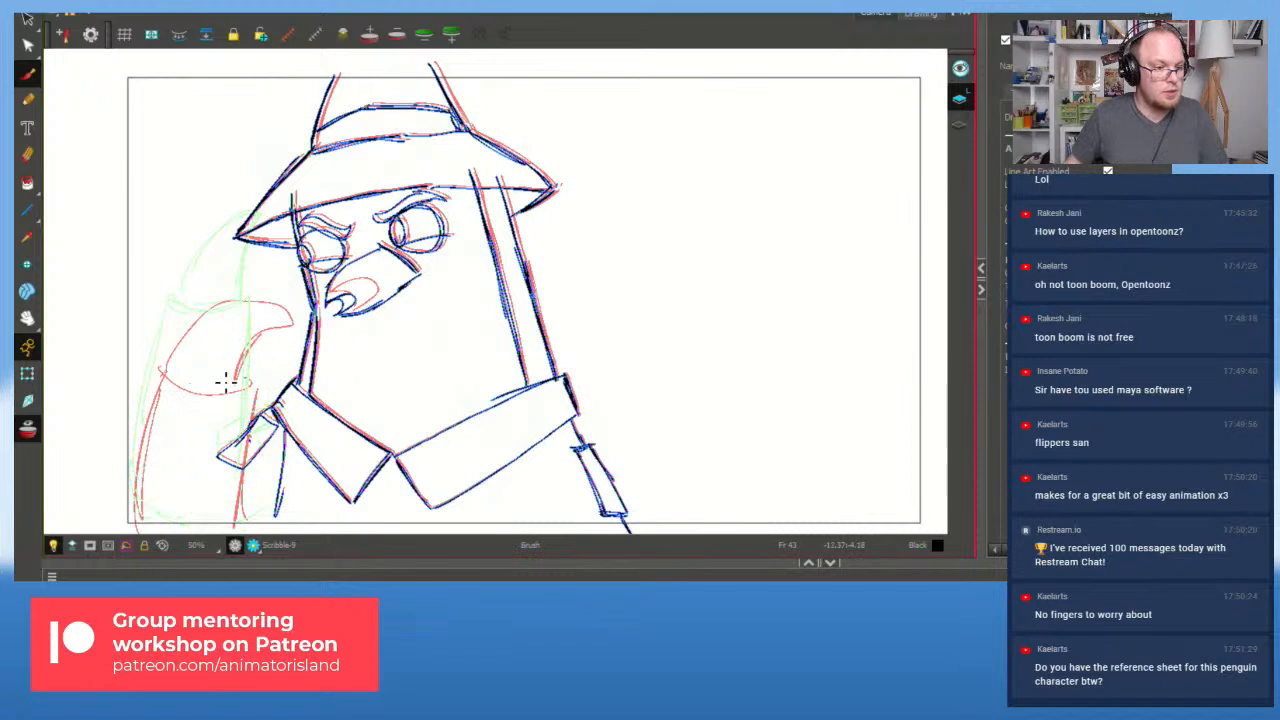
# Step: Redraw the fingertip, cuff and both flipper edges with the Brush
pyautogui.press('b')
pyautogui.moveTo(182, 294)
pyautogui.mouseDown()
pyautogui.moveTo(212, 220)
pyautogui.moveTo(233, 250)
pyautogui.moveTo(227, 262)
pyautogui.moveTo(204, 221)
pyautogui.moveTo(234, 278)
pyautogui.mouseUp()
pyautogui.hotkey('ctrl', 'z')
pyautogui.moveTo(200, 218)
pyautogui.mouseDown()
pyautogui.moveTo(175, 297)
pyautogui.moveTo(236, 284)
pyautogui.moveTo(162, 299)
pyautogui.moveTo(145, 443)
pyautogui.mouseUp()
pyautogui.moveTo(248, 281); pyautogui.dragTo(251, 345)
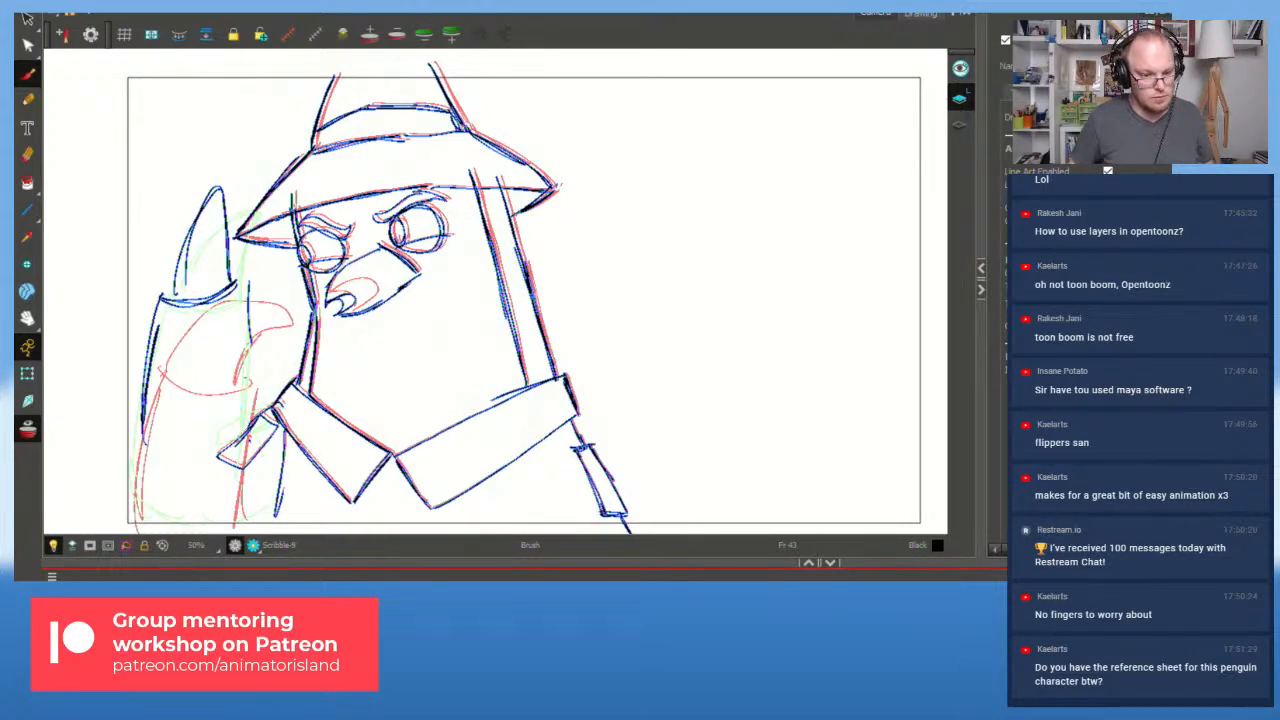
# Step: Play the animation from frame 31 and step to the frame 51 drawing
pyautogui.press('f')
pyautogui.hotkey('shift', 'Return')
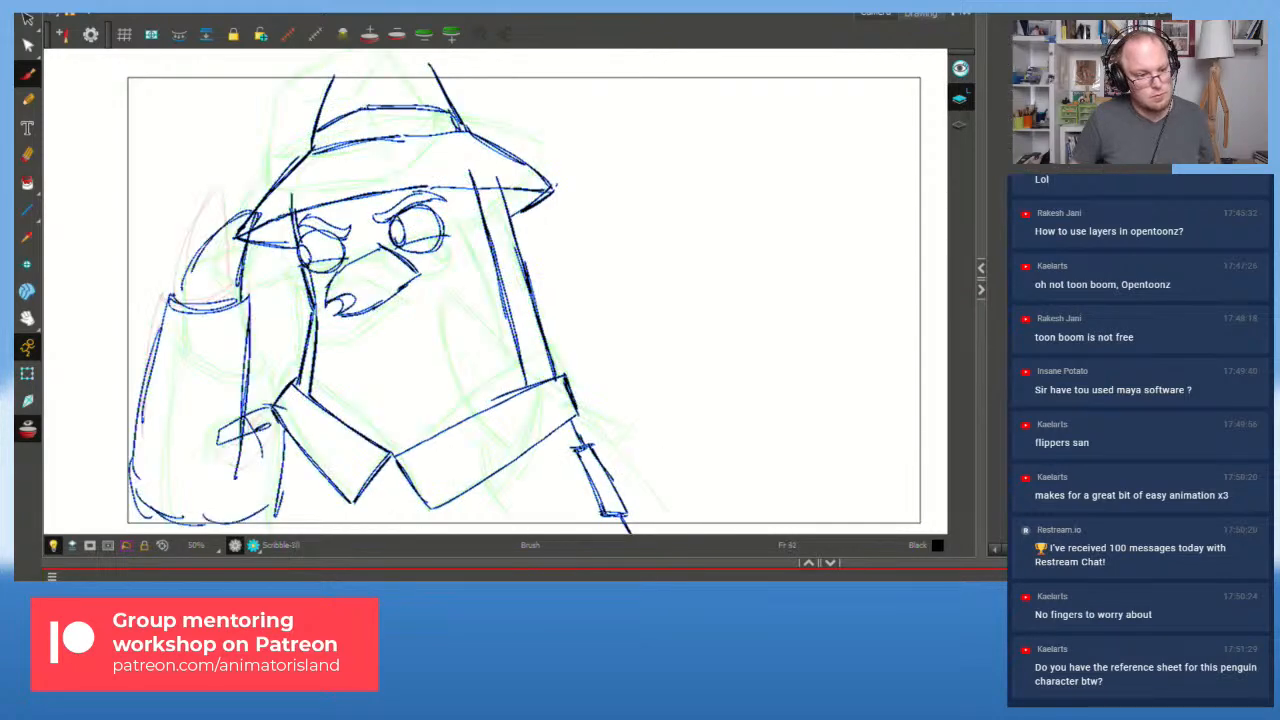
pyautogui.press('f')
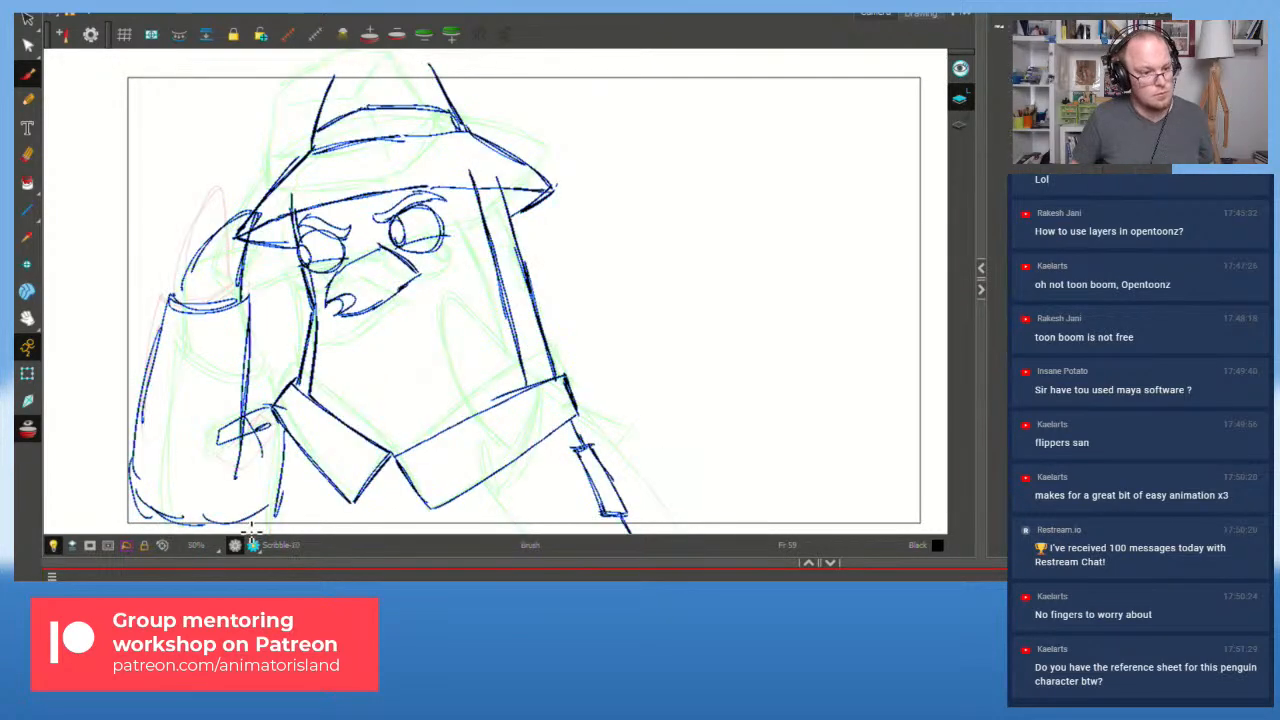
# Step: On the frame 51 drawing, replace the sleeve and hand strokes with redrawn sleeve edges and bottom
pyautogui.moveTo(274, 364)
pyautogui.mouseDown()
pyautogui.moveTo(238, 366)
pyautogui.moveTo(116, 437)
pyautogui.moveTo(190, 525)
pyautogui.moveTo(250, 396)
pyautogui.mouseUp()
pyautogui.press('Delete')
pyautogui.moveTo(166, 302)
pyautogui.mouseDown()
pyautogui.moveTo(158, 471)
pyautogui.moveTo(170, 491)
pyautogui.moveTo(172, 470)
pyautogui.moveTo(232, 492)
pyautogui.mouseUp()
pyautogui.moveTo(248, 302); pyautogui.dragTo(265, 480)
pyautogui.moveTo(152, 478); pyautogui.dragTo(222, 526)
pyautogui.moveTo(153, 482); pyautogui.dragTo(234, 520)
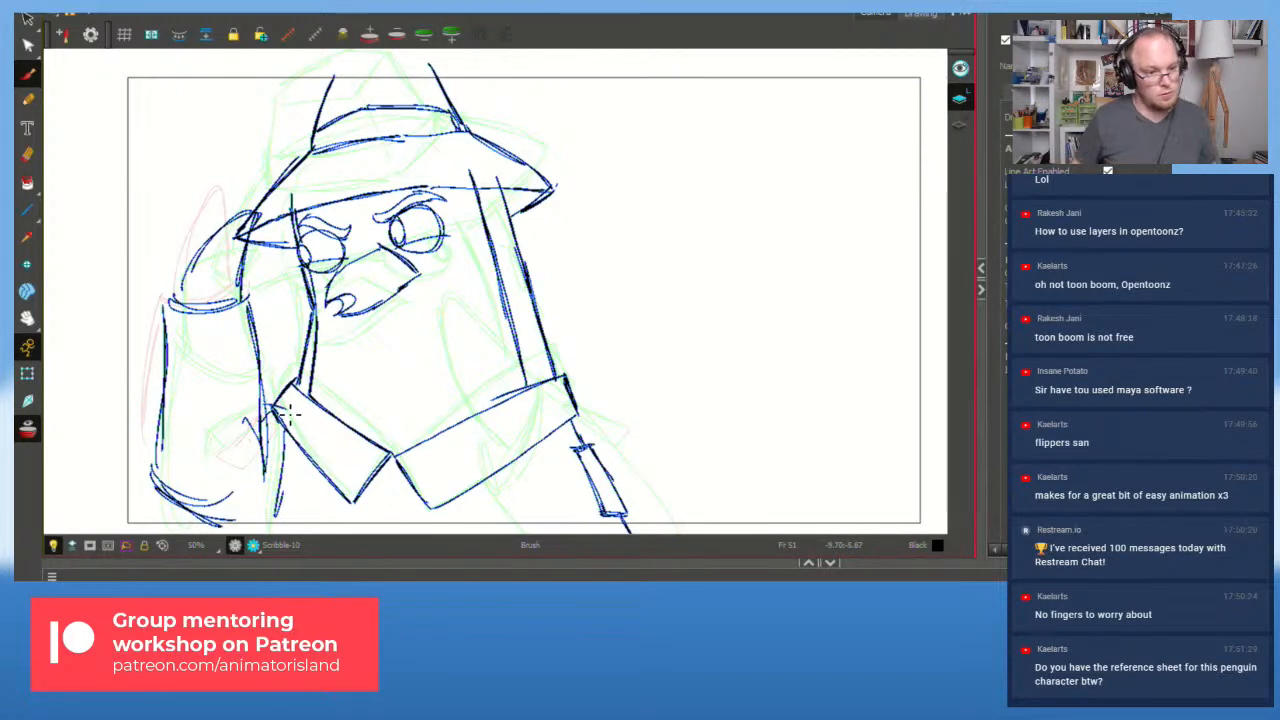
# Step: Back on Scribble-9 at frame 43, redraw the sleeve edges and delete the old cuff stroke
pyautogui.press('f')
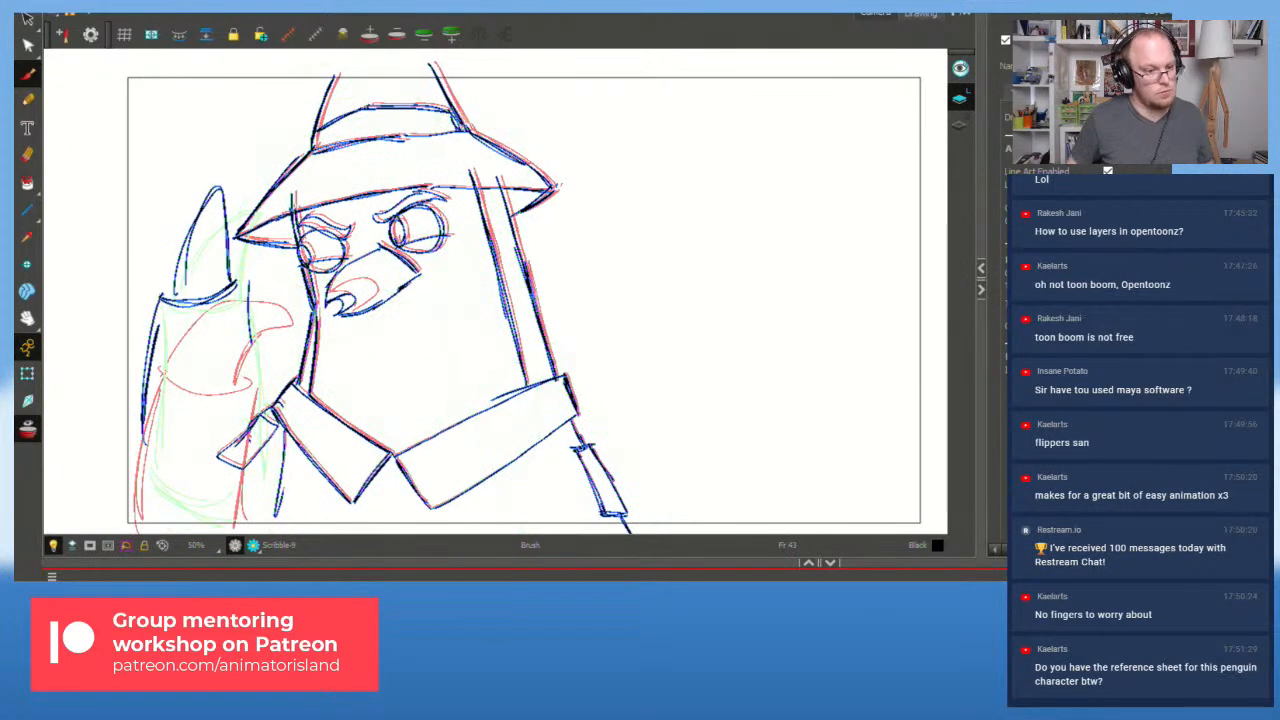
pyautogui.moveTo(158, 306)
pyautogui.mouseDown()
pyautogui.moveTo(160, 470)
pyautogui.moveTo(156, 438)
pyautogui.mouseUp()
pyautogui.hotkey('ctrl', 'z')
pyautogui.hotkey('ctrl', 'z')
pyautogui.moveTo(158, 308)
pyautogui.mouseDown()
pyautogui.moveTo(157, 438)
pyautogui.moveTo(207, 468)
pyautogui.moveTo(219, 446)
pyautogui.mouseUp()
pyautogui.moveTo(247, 286); pyautogui.dragTo(237, 444)
pyautogui.moveTo(137, 447); pyautogui.dragTo(219, 517)
pyautogui.moveTo(282, 427)
pyautogui.mouseDown()
pyautogui.moveTo(244, 396)
pyautogui.moveTo(280, 414)
pyautogui.mouseUp()
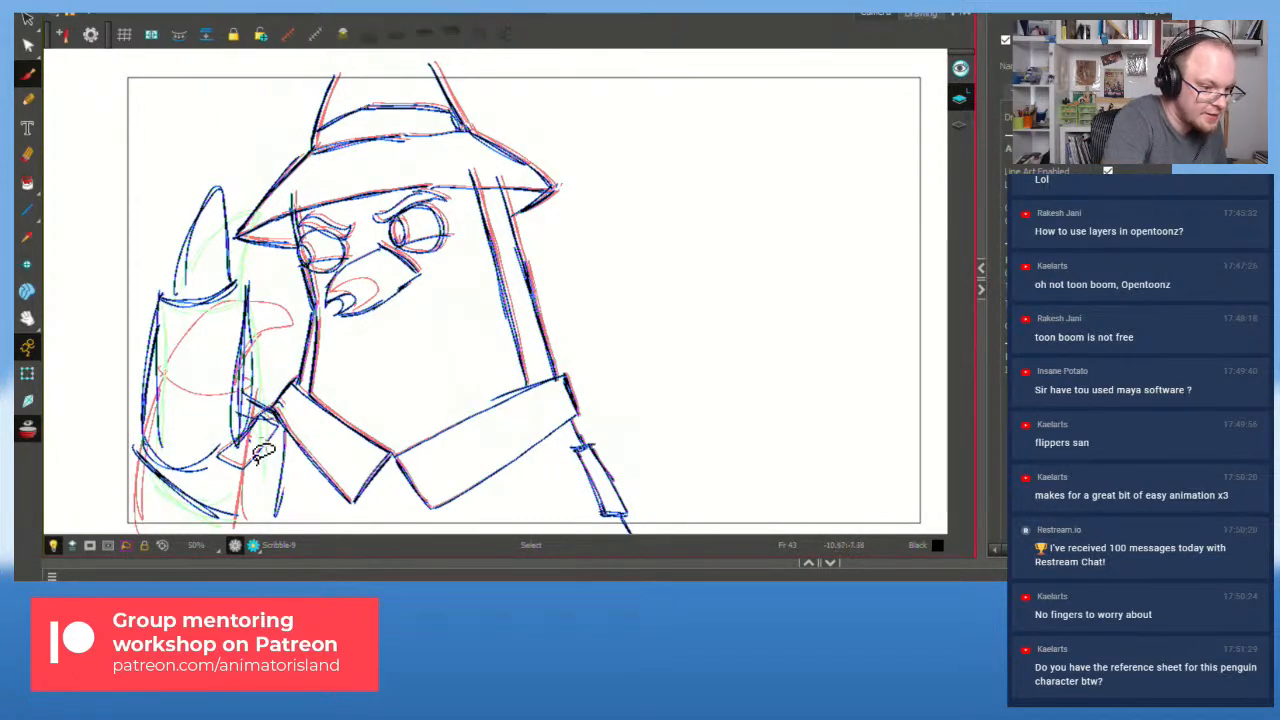
pyautogui.keyDown('ctrl'); pyautogui.click(270, 438); pyautogui.keyUp('ctrl')
pyautogui.press('Delete')
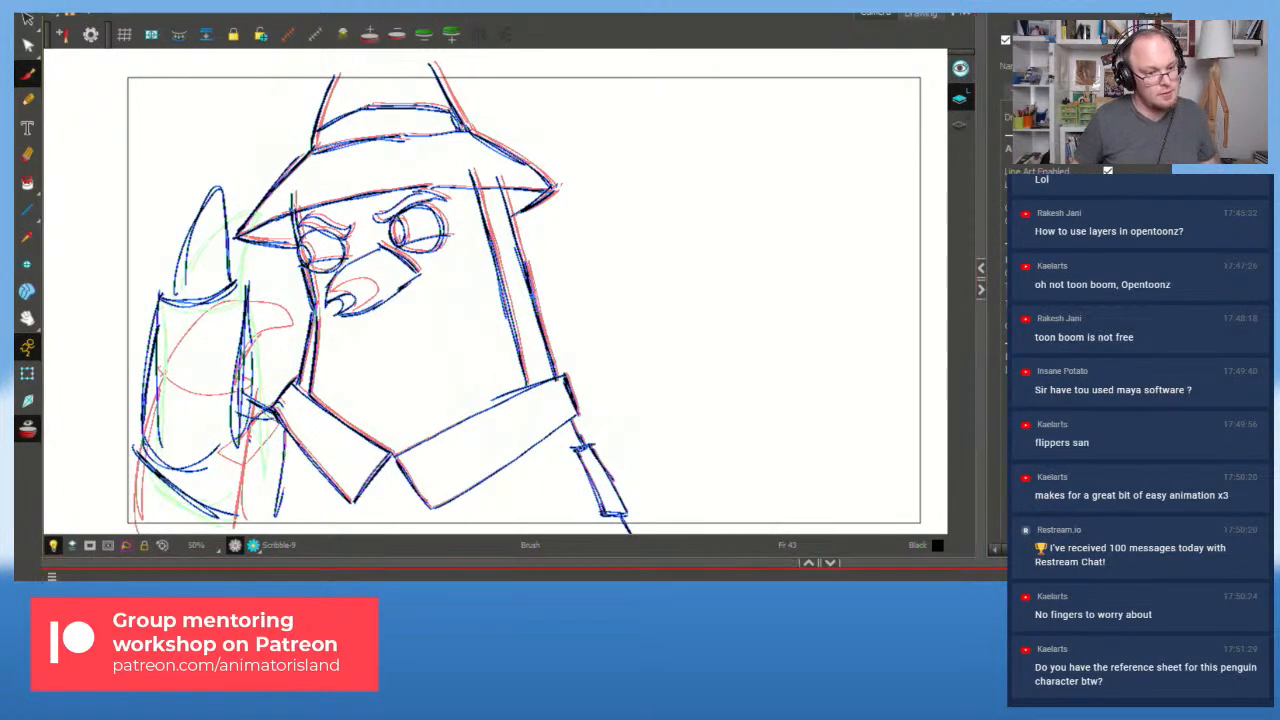
pyautogui.press(',')
pyautogui.press(',')
pyautogui.press(',')
pyautogui.press(',')
pyautogui.press(',')
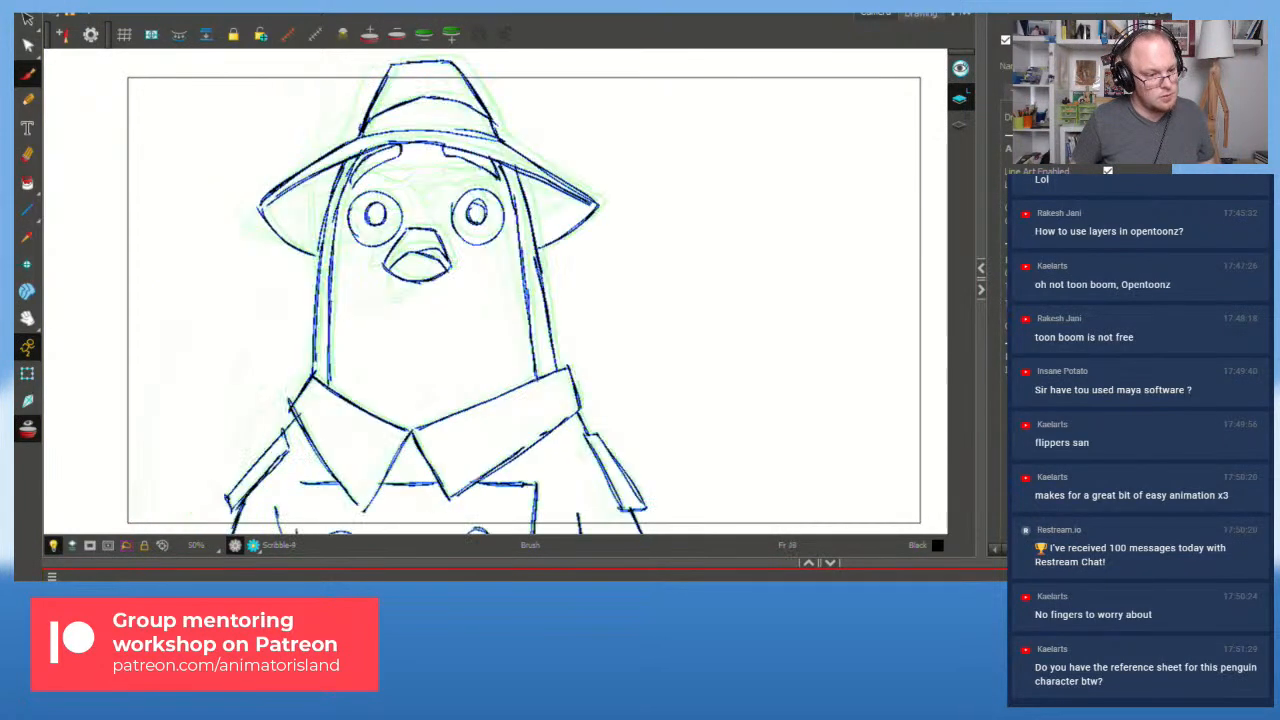
pyautogui.hotkey('shift', 'Return')
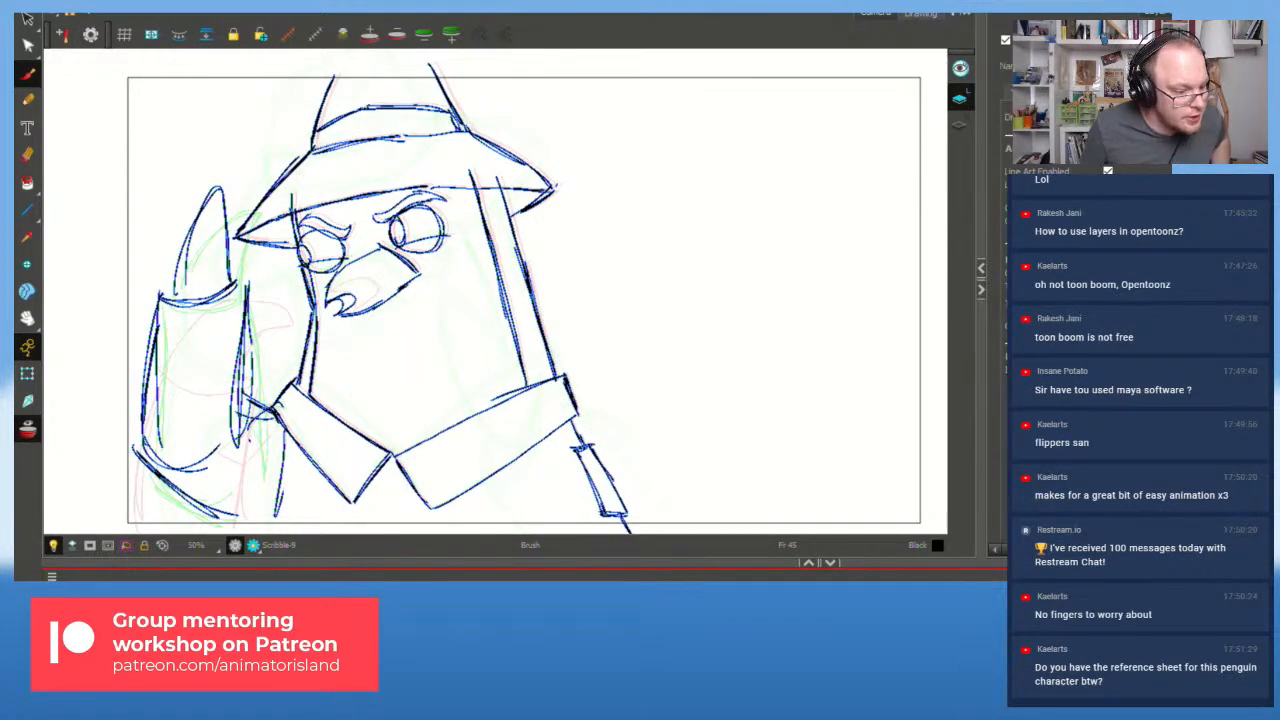
# Step: Pan over to the right reference penguin and back, then zoom in on the sketch
pyautogui.scroll(-3, 488, 348)
pyautogui.scroll(2, 499, 354)
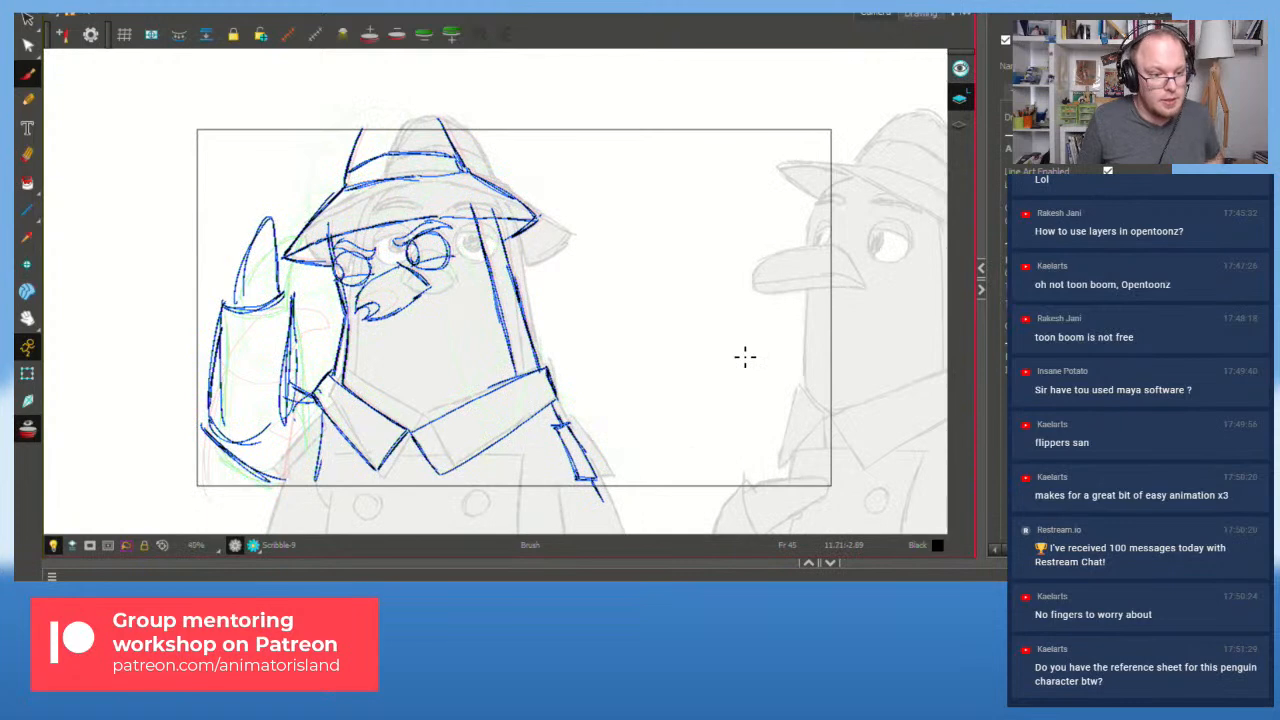
pyautogui.moveTo(745, 357); pyautogui.dragTo(457, 360)
pyautogui.moveTo(674, 360)
pyautogui.mouseDown()
pyautogui.moveTo(314, 377)
pyautogui.moveTo(396, 386)
pyautogui.moveTo(722, 368)
pyautogui.moveTo(748, 350)
pyautogui.mouseUp()
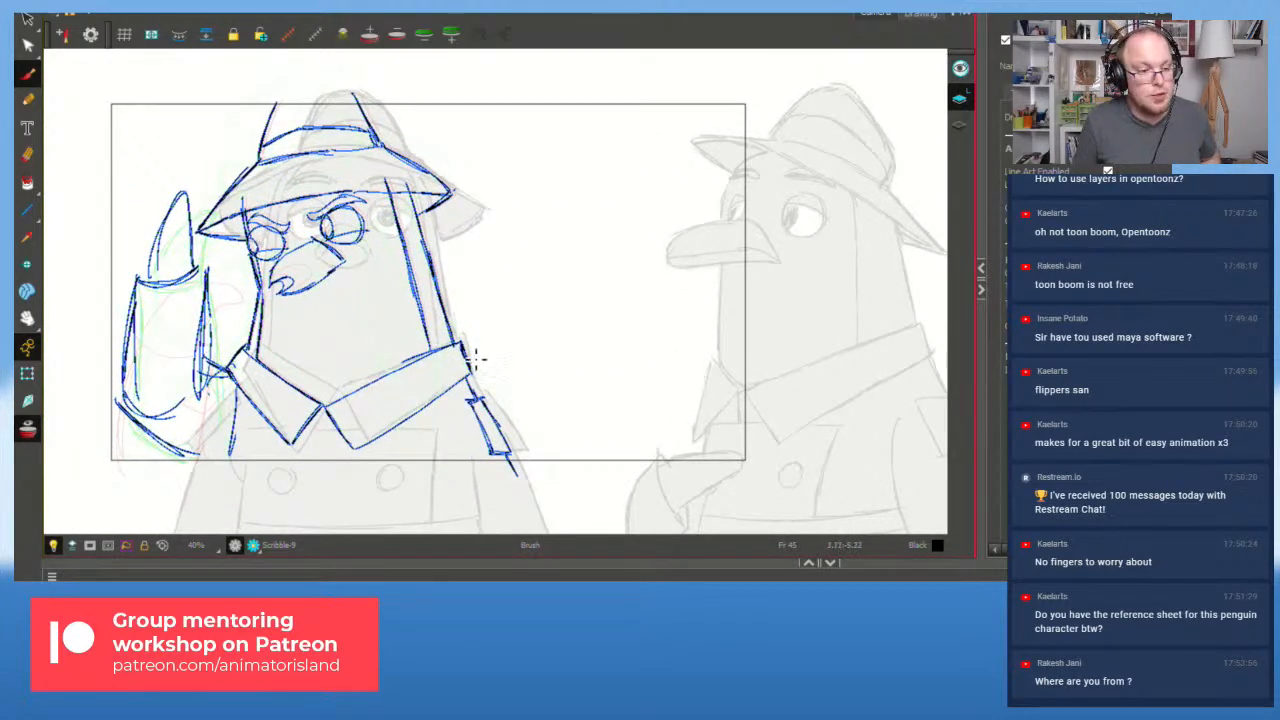
pyautogui.moveTo(389, 348); pyautogui.dragTo(462, 360)
pyautogui.press('2')
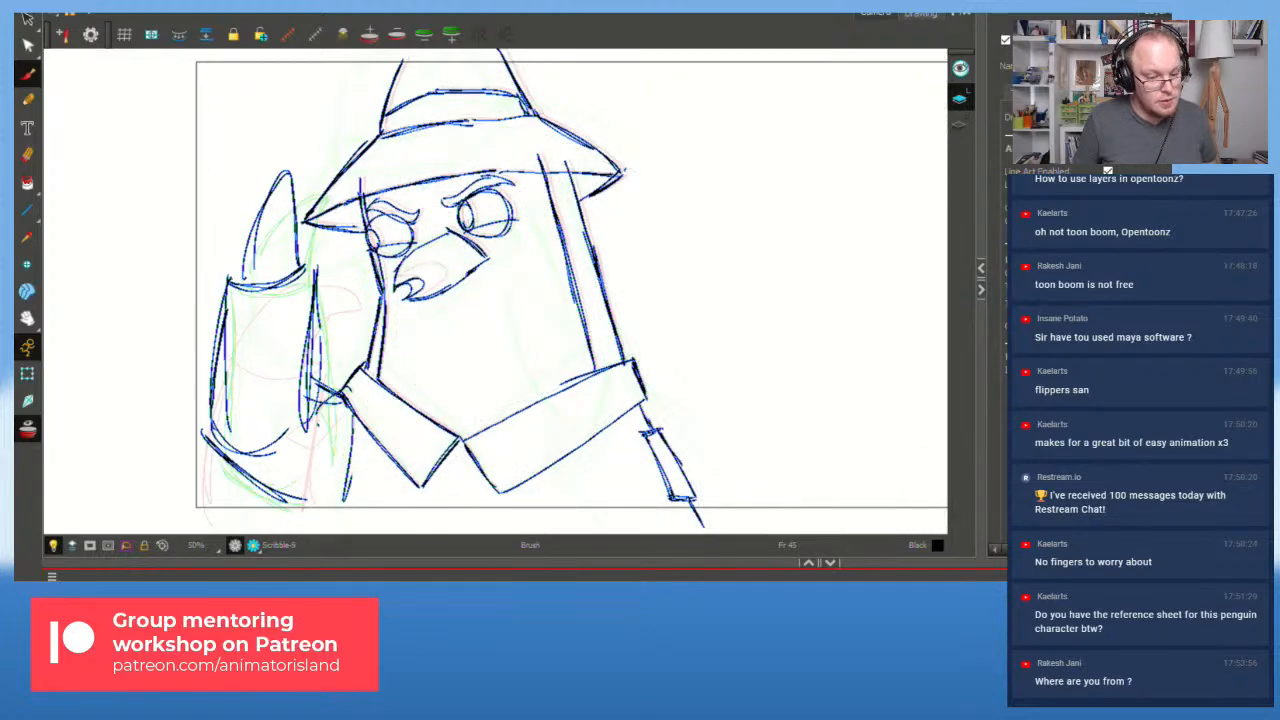
# Step: Play from the first frame and step through the drawings from Scribble-10 back to Scribble-1
pyautogui.hotkey('shift', ',')
pyautogui.hotkey('shift', 'Return')
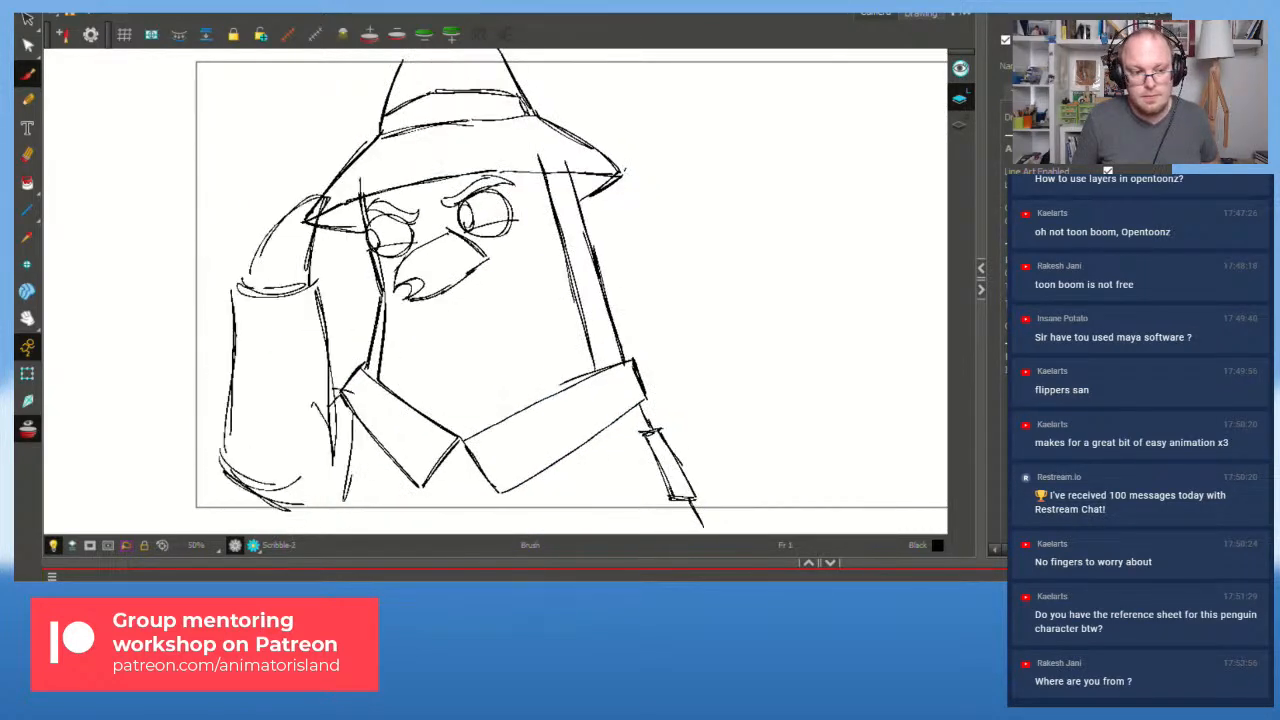
pyautogui.press('g')
pyautogui.press('g')
pyautogui.press('g')
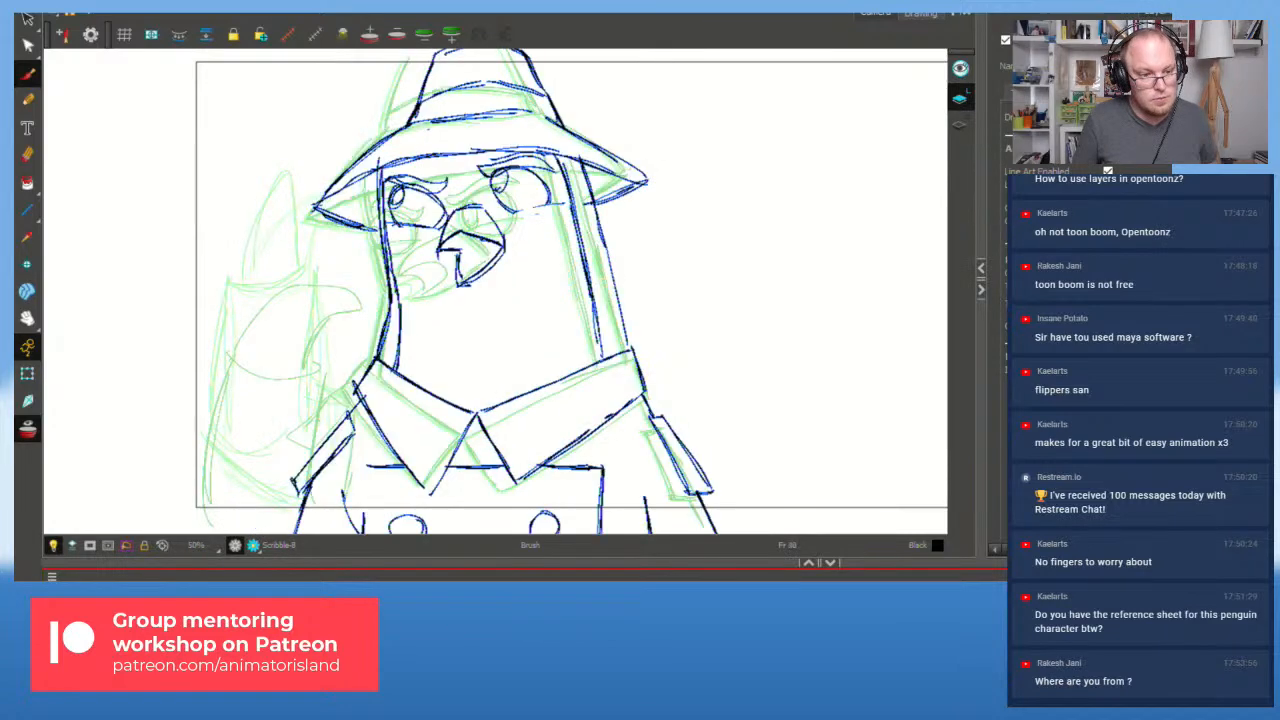
pyautogui.press('g')
pyautogui.press('f')
pyautogui.press('f')
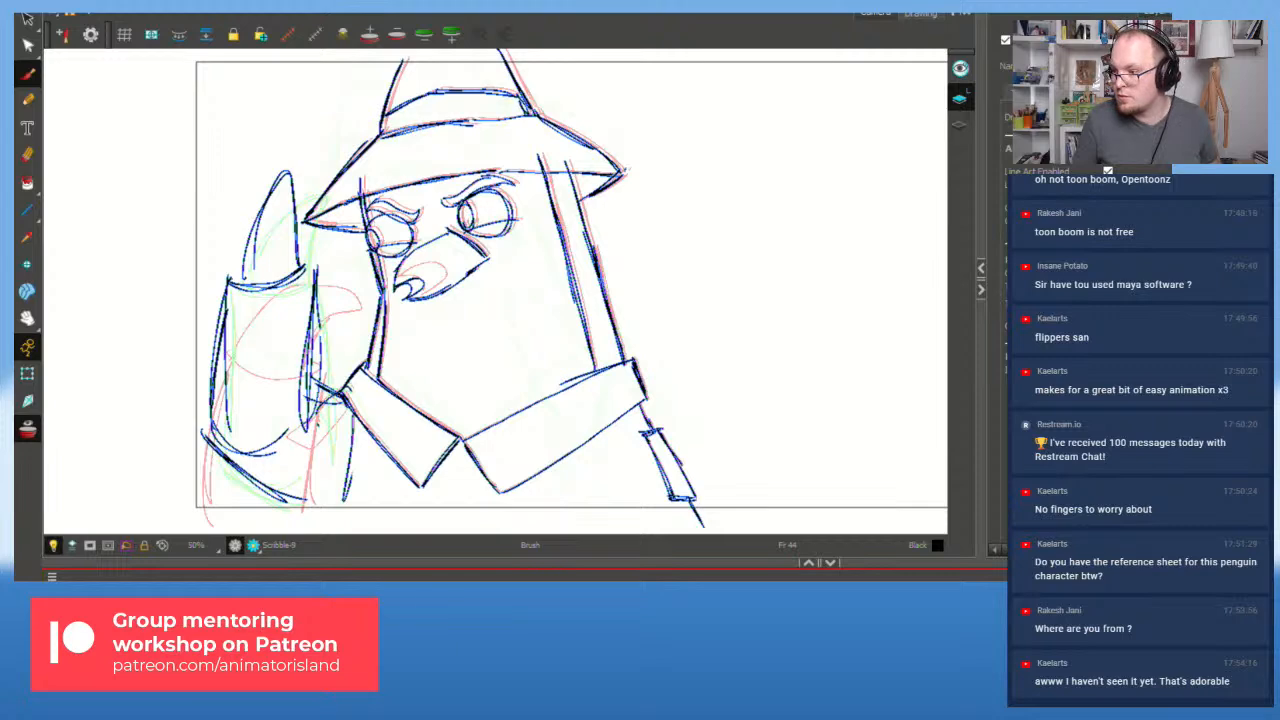
pyautogui.press('f')
pyautogui.press('f')
pyautogui.press('f')
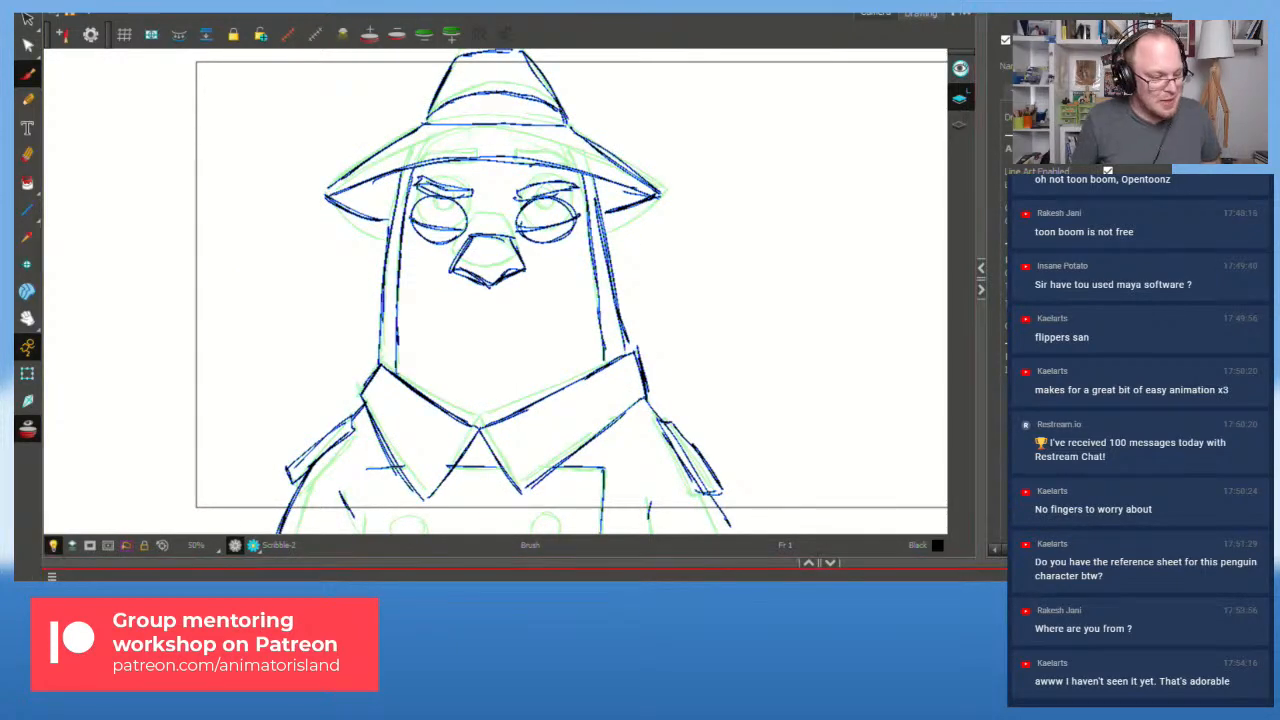
pyautogui.press('f')
pyautogui.hotkey('shift', 'Return')
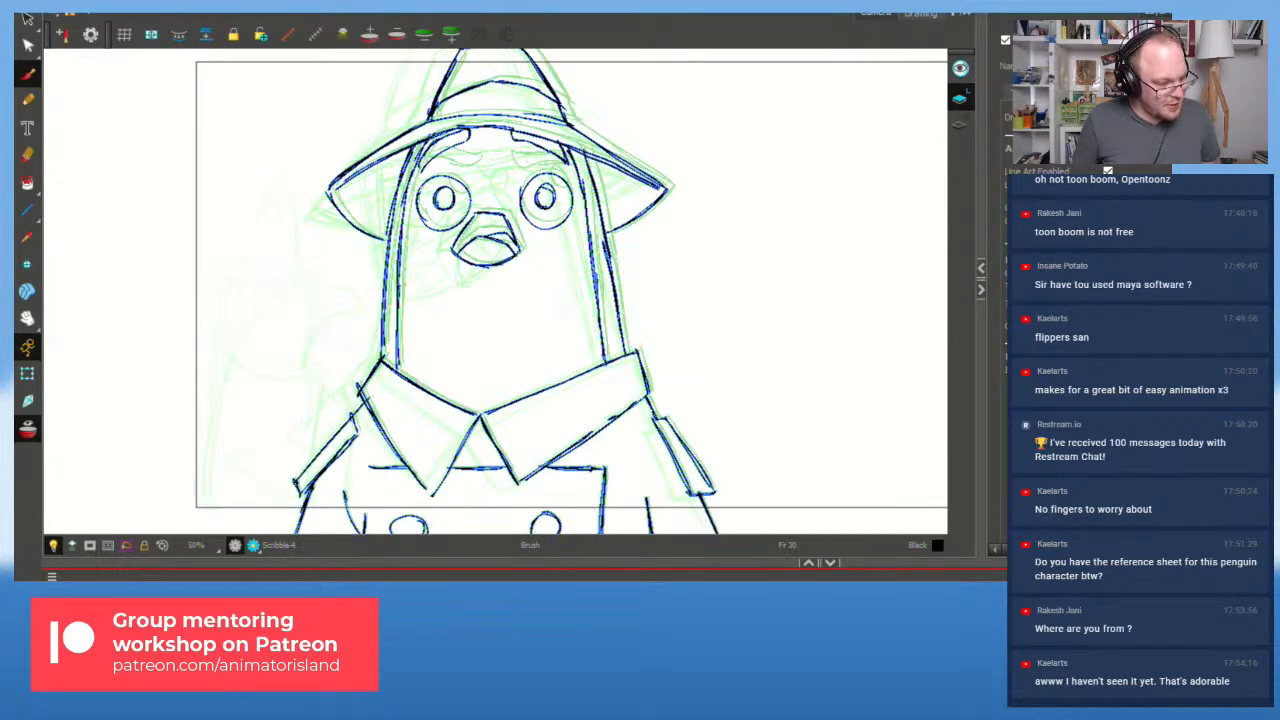
# Step: Zoom out and pan to view both grey reference penguins
pyautogui.press('space')
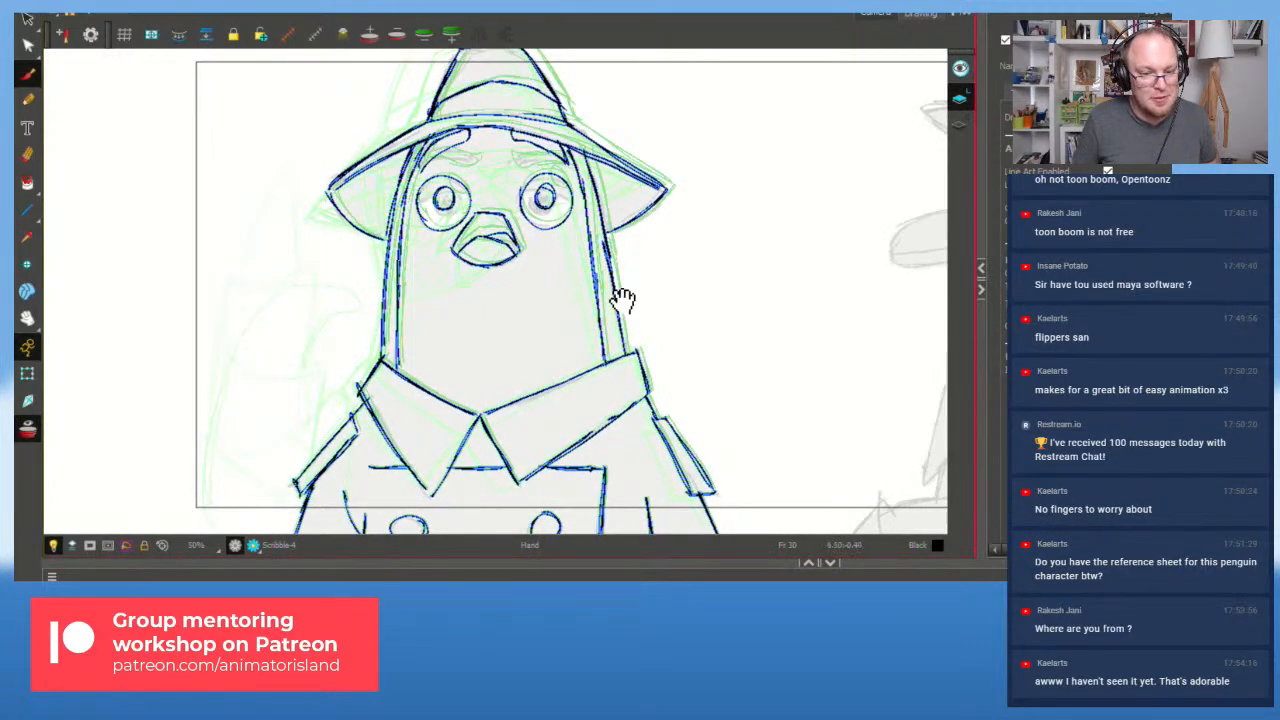
pyautogui.moveTo(663, 297); pyautogui.dragTo(374, 322)
pyautogui.moveTo(654, 341); pyautogui.dragTo(466, 320)
pyautogui.press('1')
pyautogui.press('1')
pyautogui.press('space')
pyautogui.moveTo(521, 386); pyautogui.dragTo(321, 343)
pyautogui.moveTo(424, 320); pyautogui.dragTo(433, 236)
pyautogui.press('1')
pyautogui.press('space')
pyautogui.moveTo(437, 320); pyautogui.dragTo(529, 369)
pyautogui.press('2')
pyautogui.press('space')
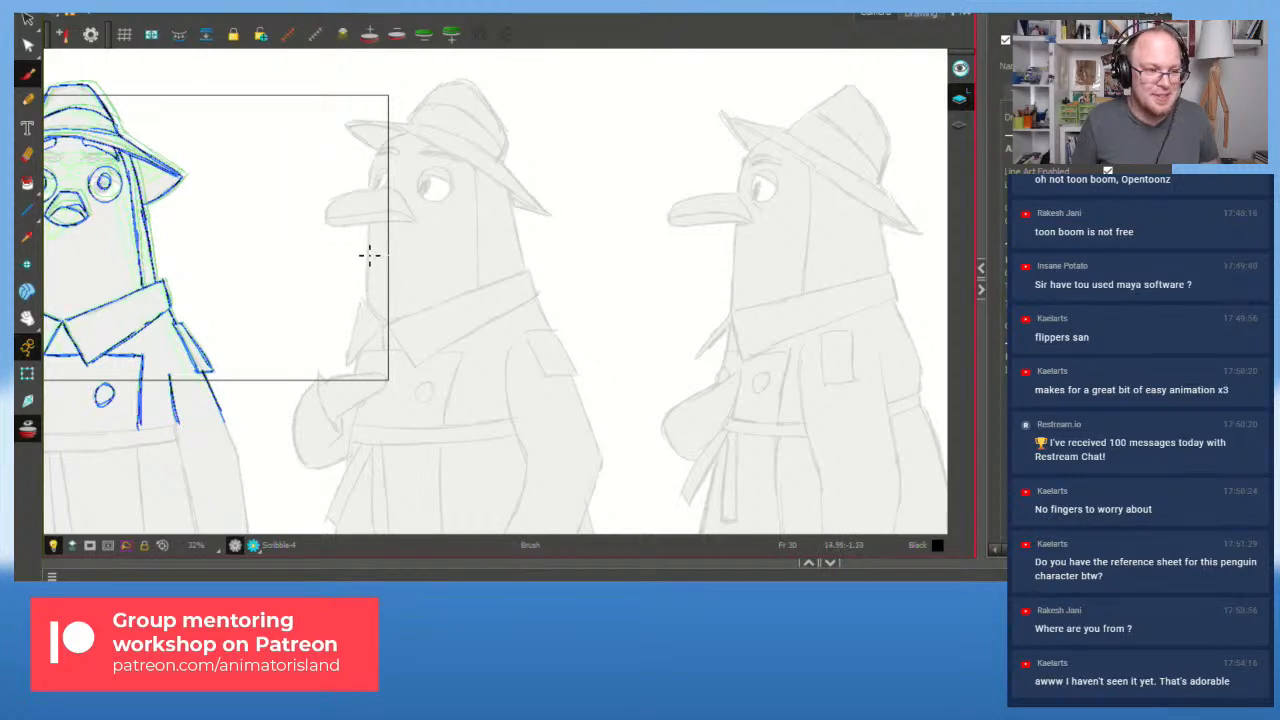
# Step: Re-centre the view on the blue penguin sketch and zoom in on it
pyautogui.moveTo(338, 262); pyautogui.dragTo(765, 328)
pyautogui.press('2')
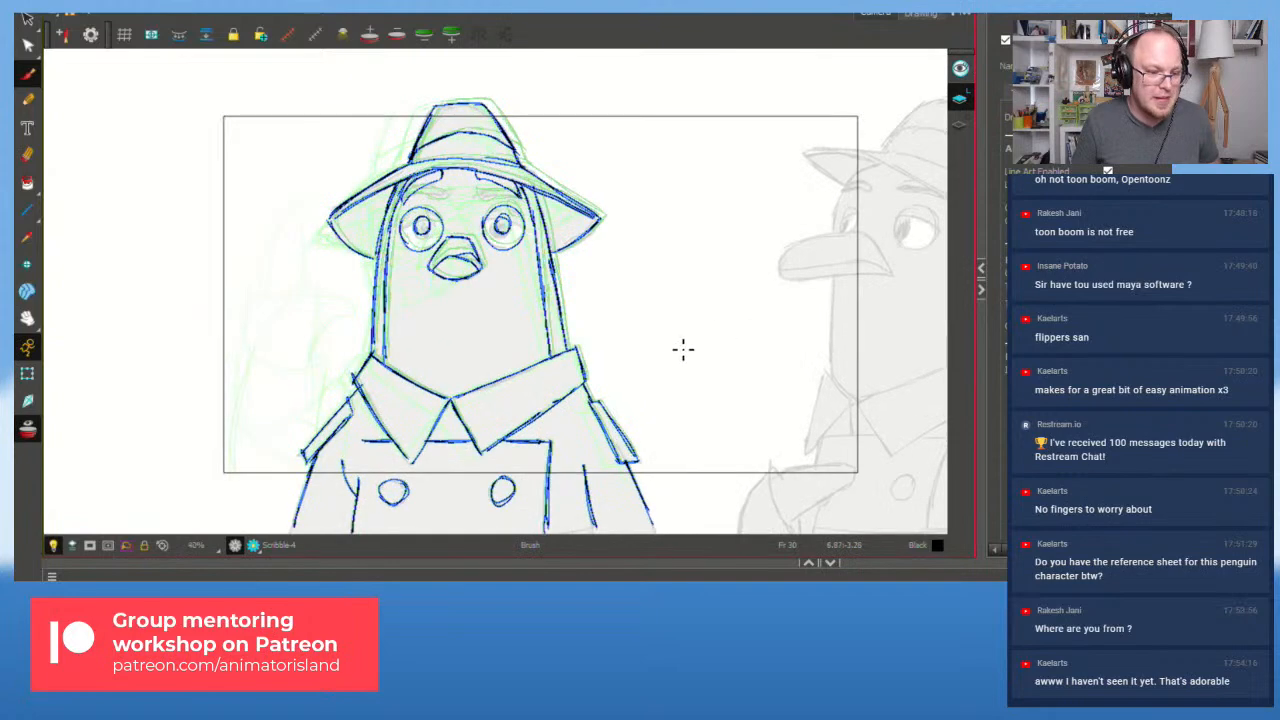
pyautogui.press('2')
pyautogui.moveTo(692, 342); pyautogui.dragTo(669, 336)
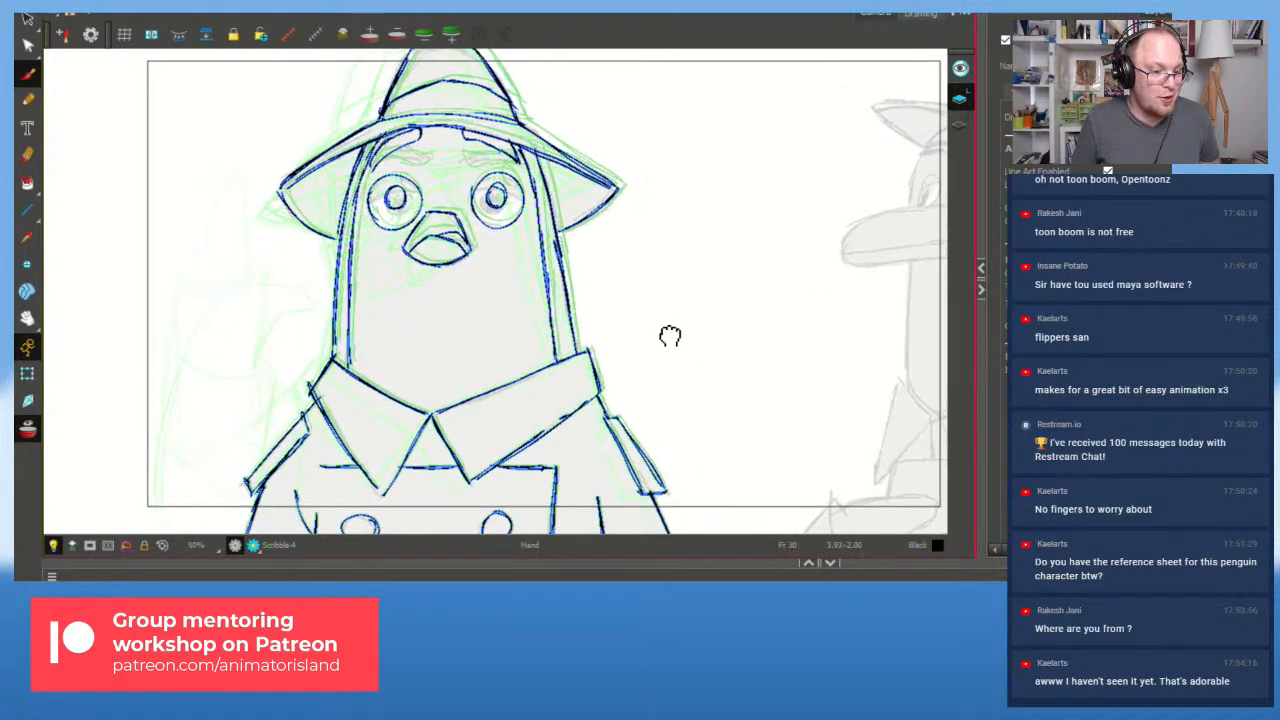
pyautogui.moveTo(368, 411); pyautogui.dragTo(366, 421)
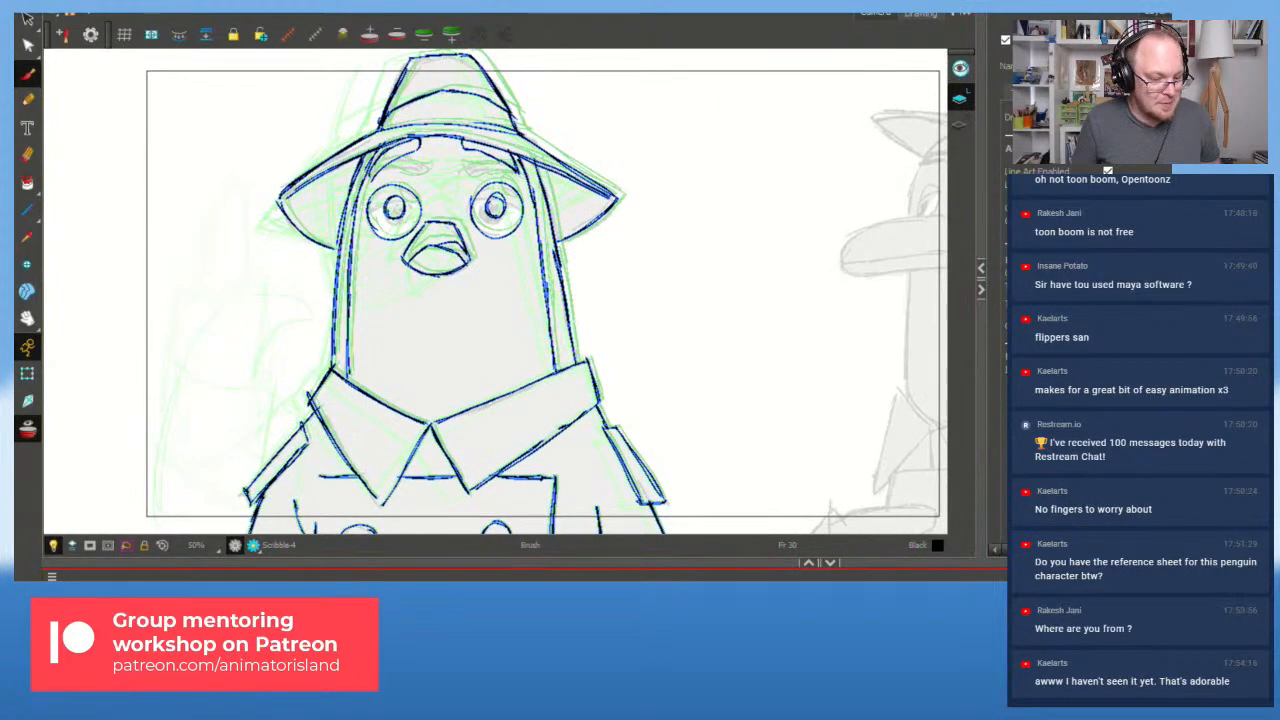
# Step: Play the animation, step to the angry pose, and stop on the hat-tipping pose
pyautogui.press('f')
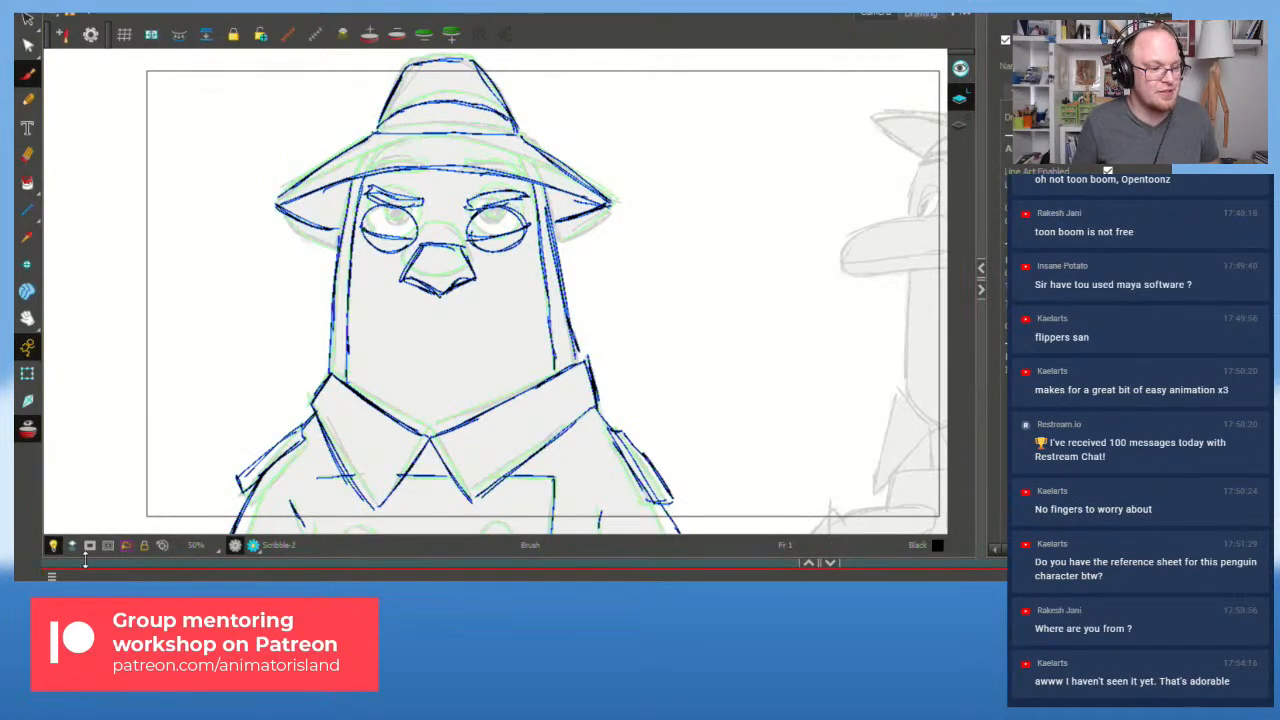
pyautogui.hotkey('shift', 'Return')
pyautogui.hotkey('shift', 'Return')
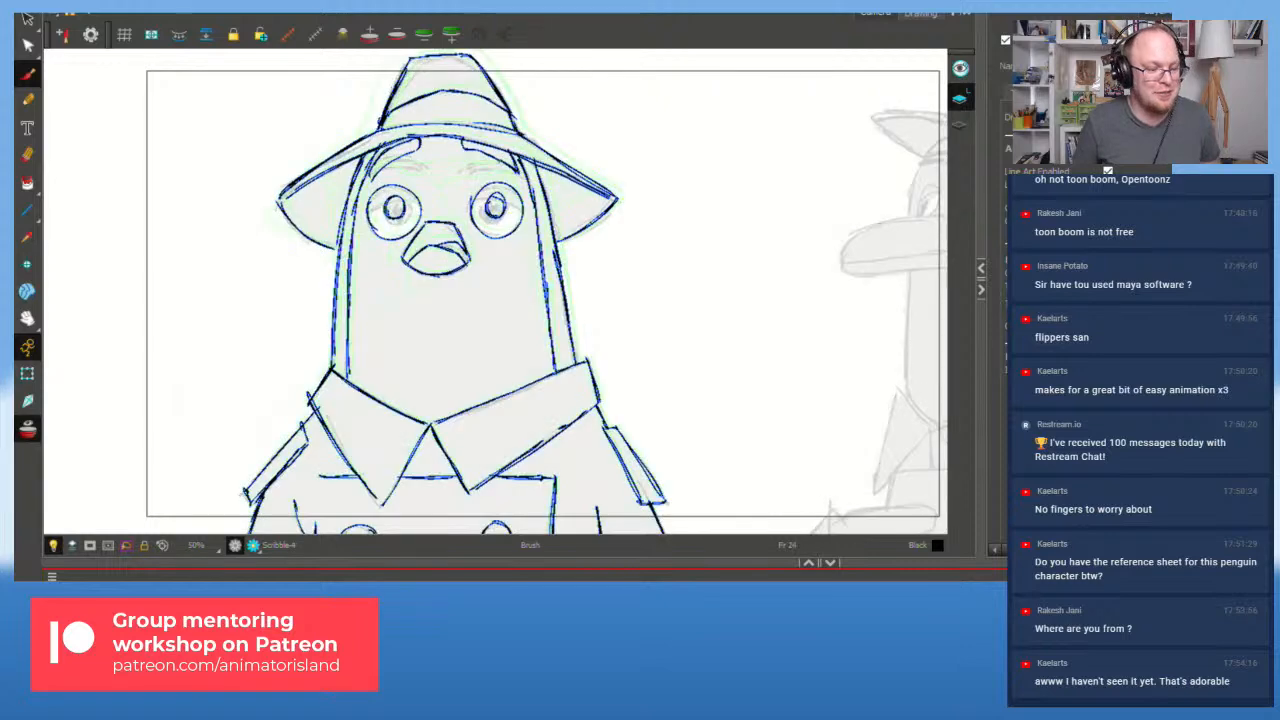
pyautogui.press('f')
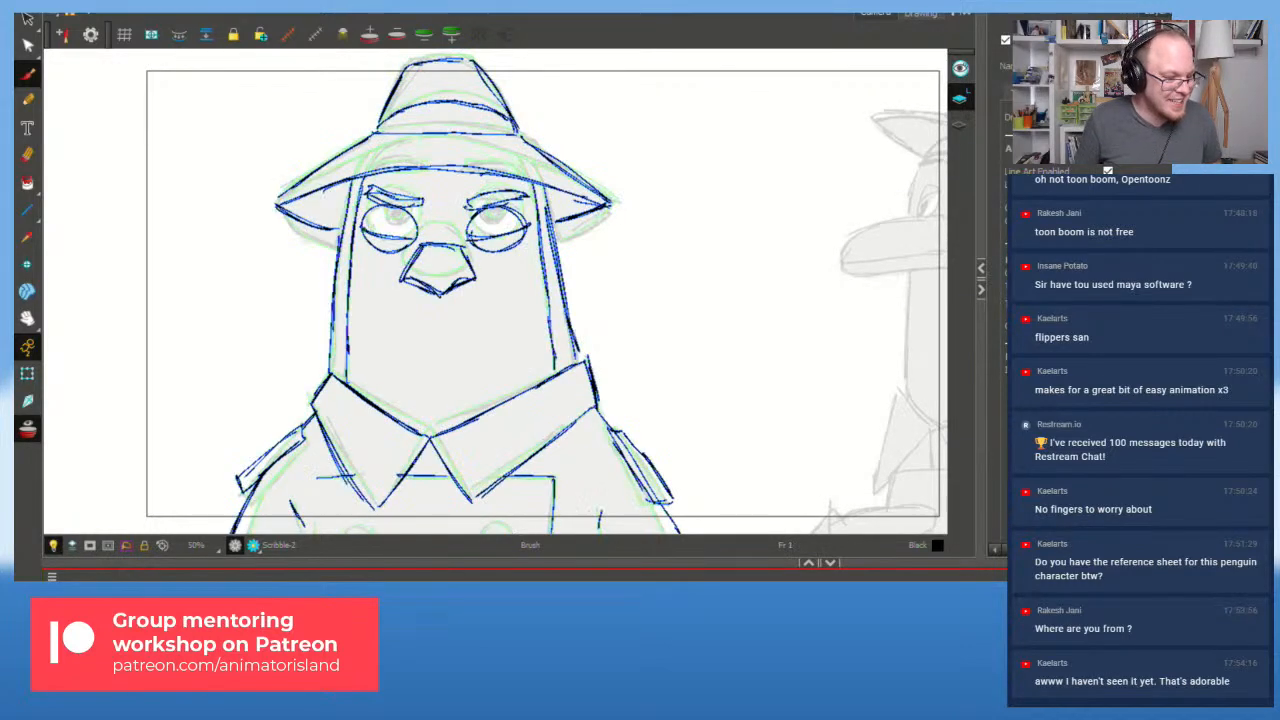
pyautogui.hotkey('shift', 'Return')
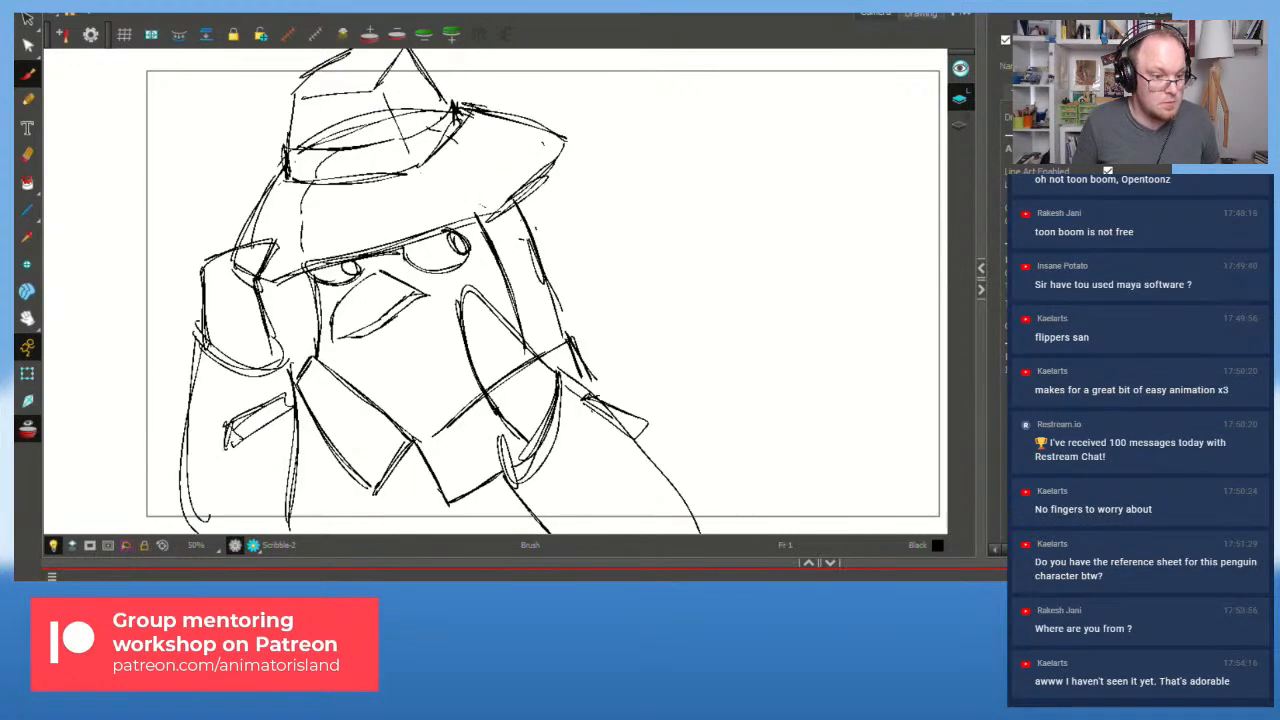
pyautogui.hotkey('shift', 'Return')
# Step: Replay the whole animation from the first frame several times with onion skins
pyautogui.hotkey('shift', ',')
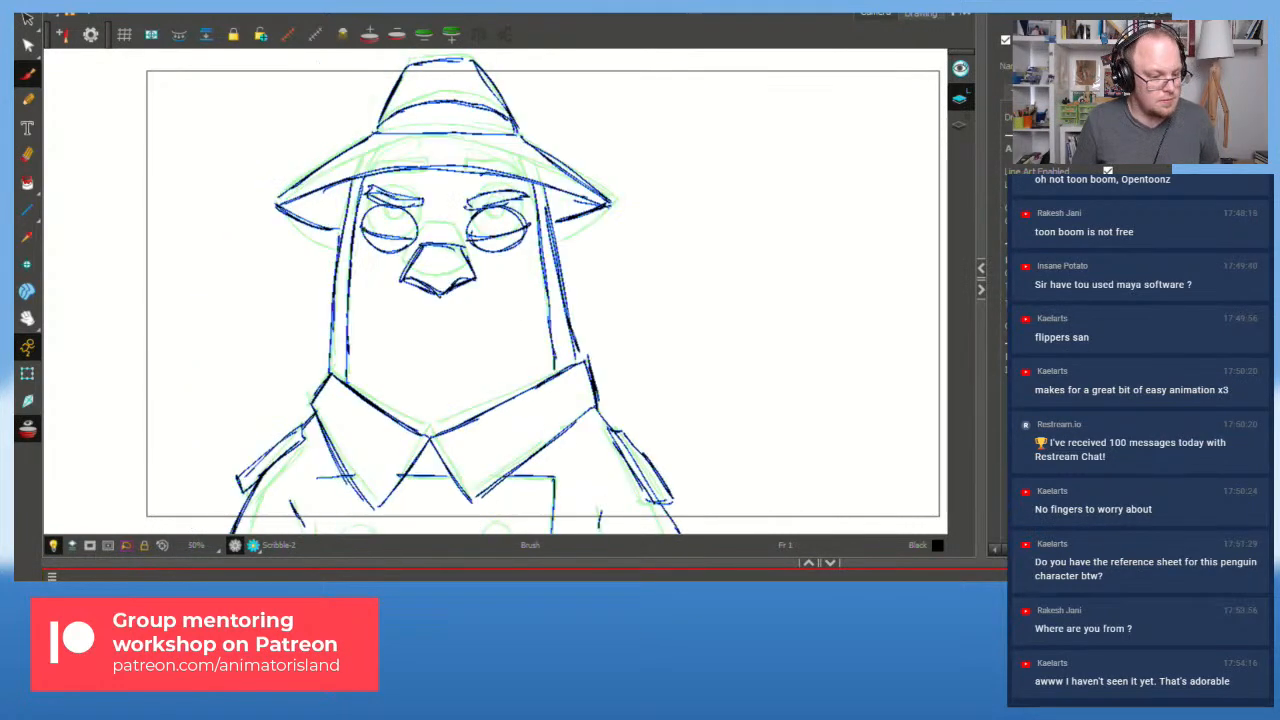
pyautogui.hotkey('shift', 'Return')
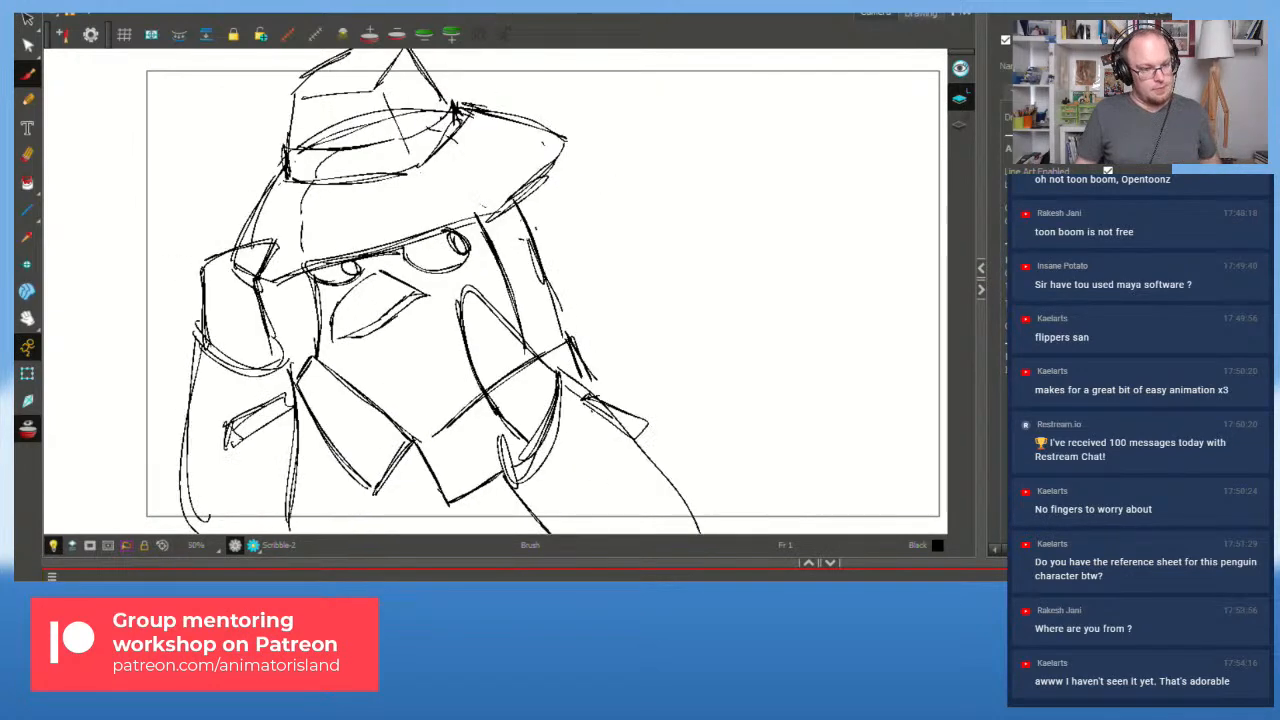
pyautogui.hotkey('shift', ',')
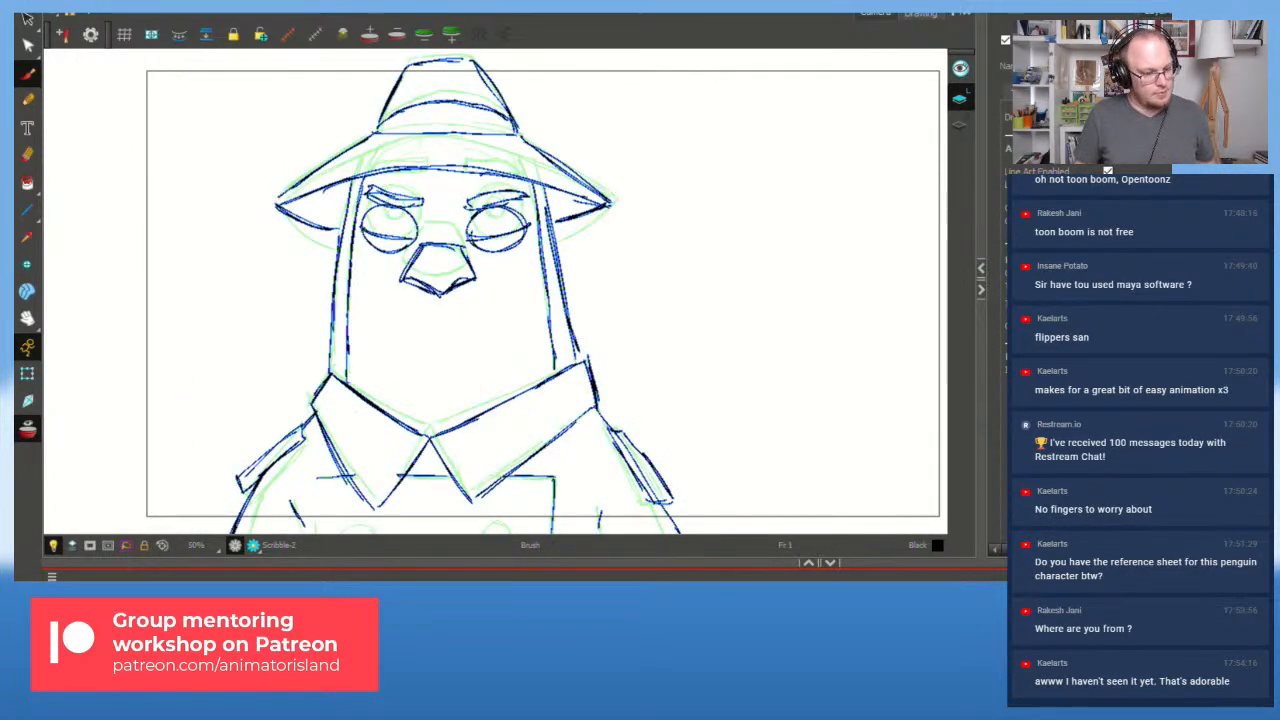
pyautogui.press('Return')
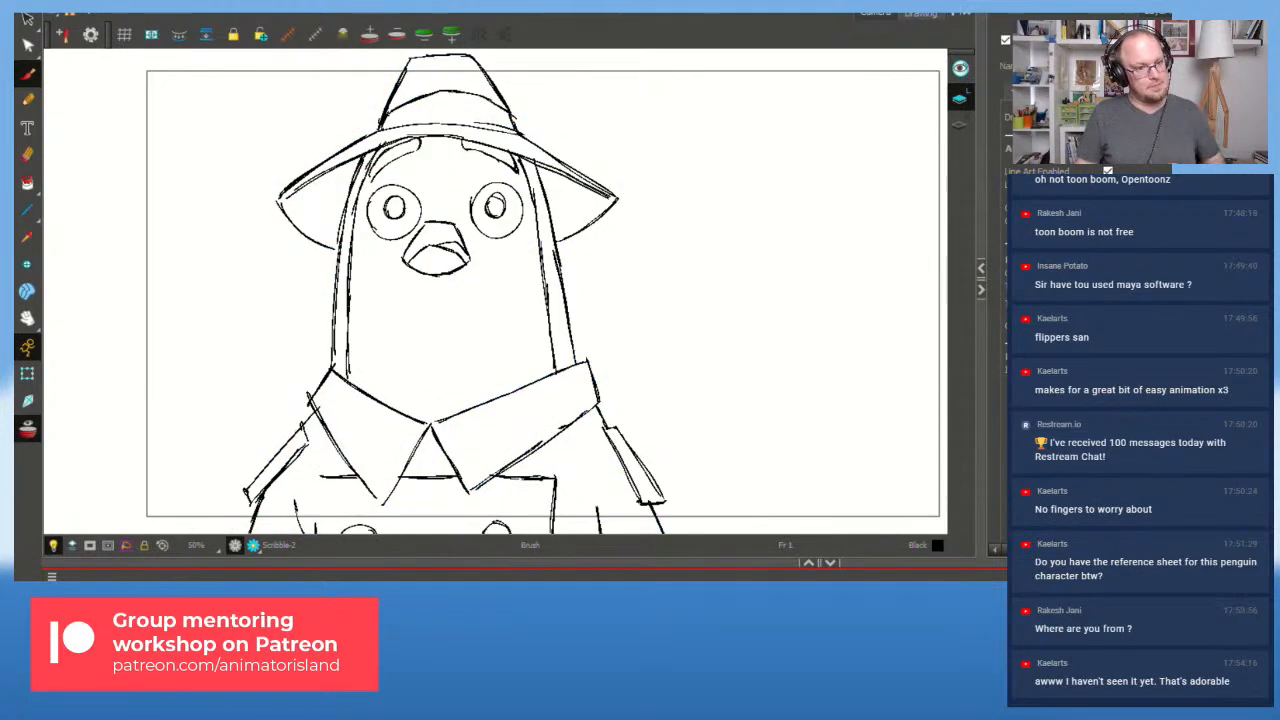
pyautogui.press('Return')
pyautogui.press('Return')
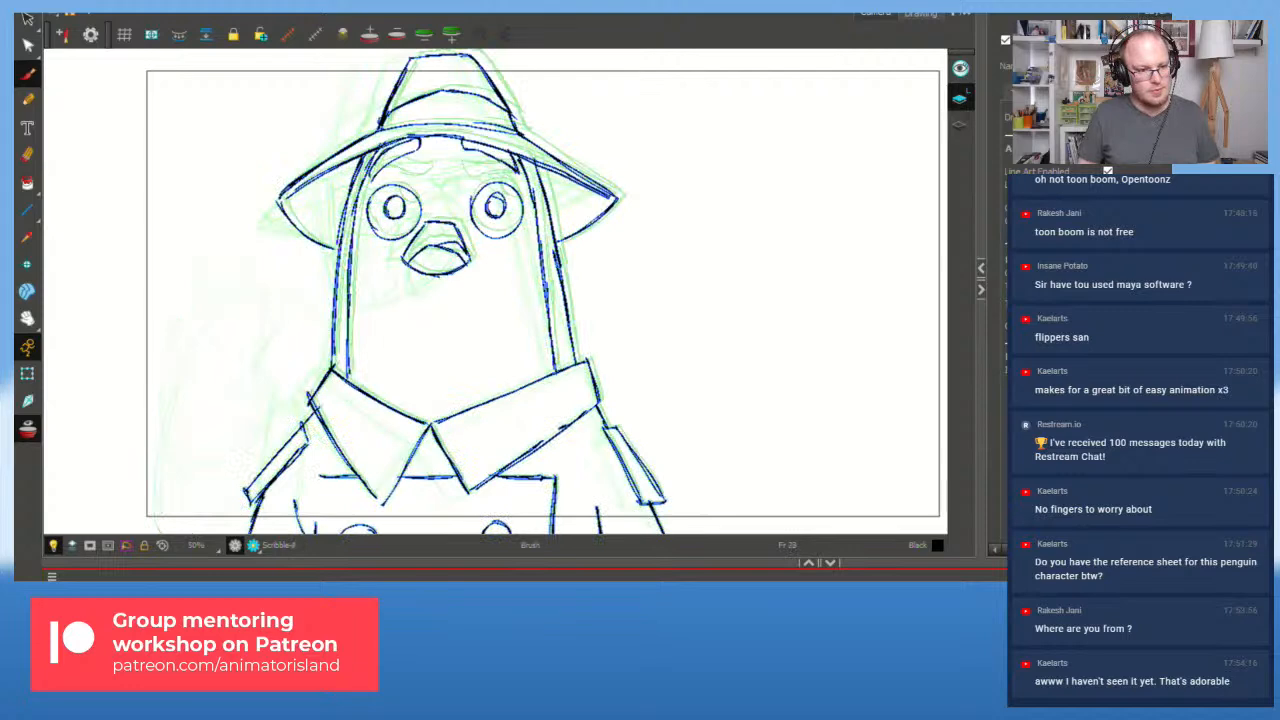
pyautogui.press('Return')
# Step: On Scribble-8, replace the flipper's top stroke with a redrawn left edge, retrying the fingertip
pyautogui.press('f')
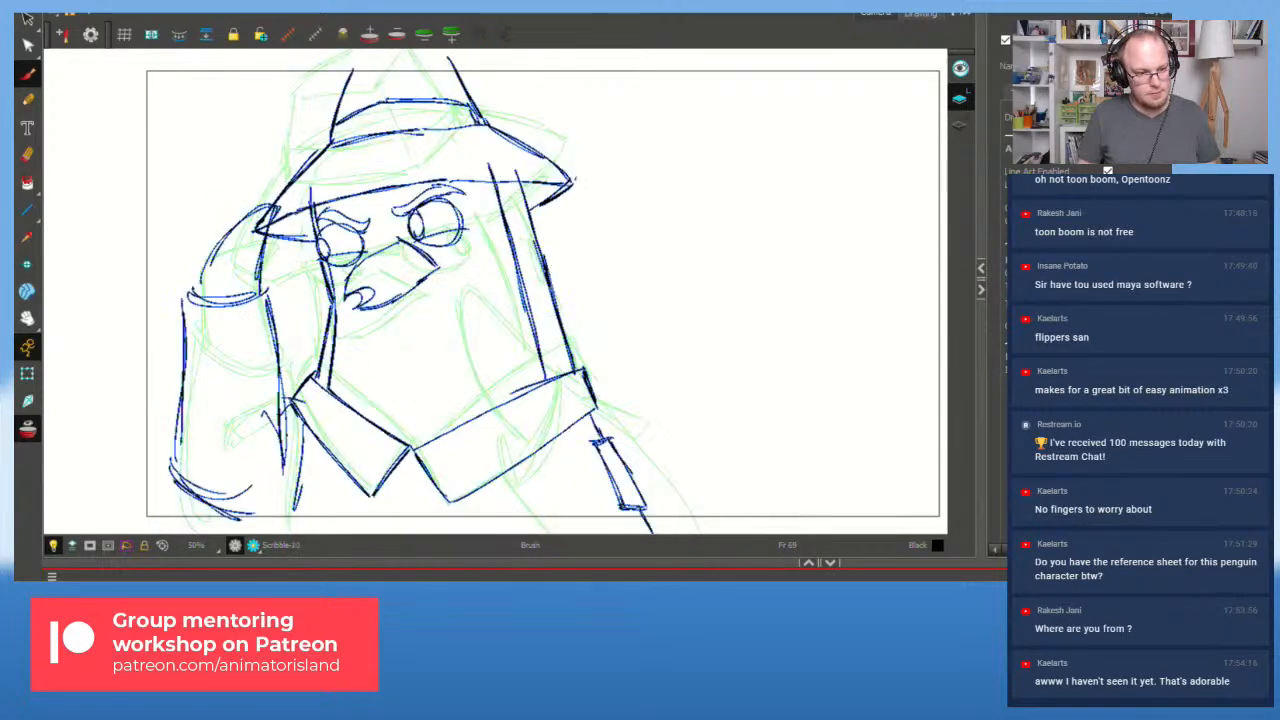
pyautogui.press('f')
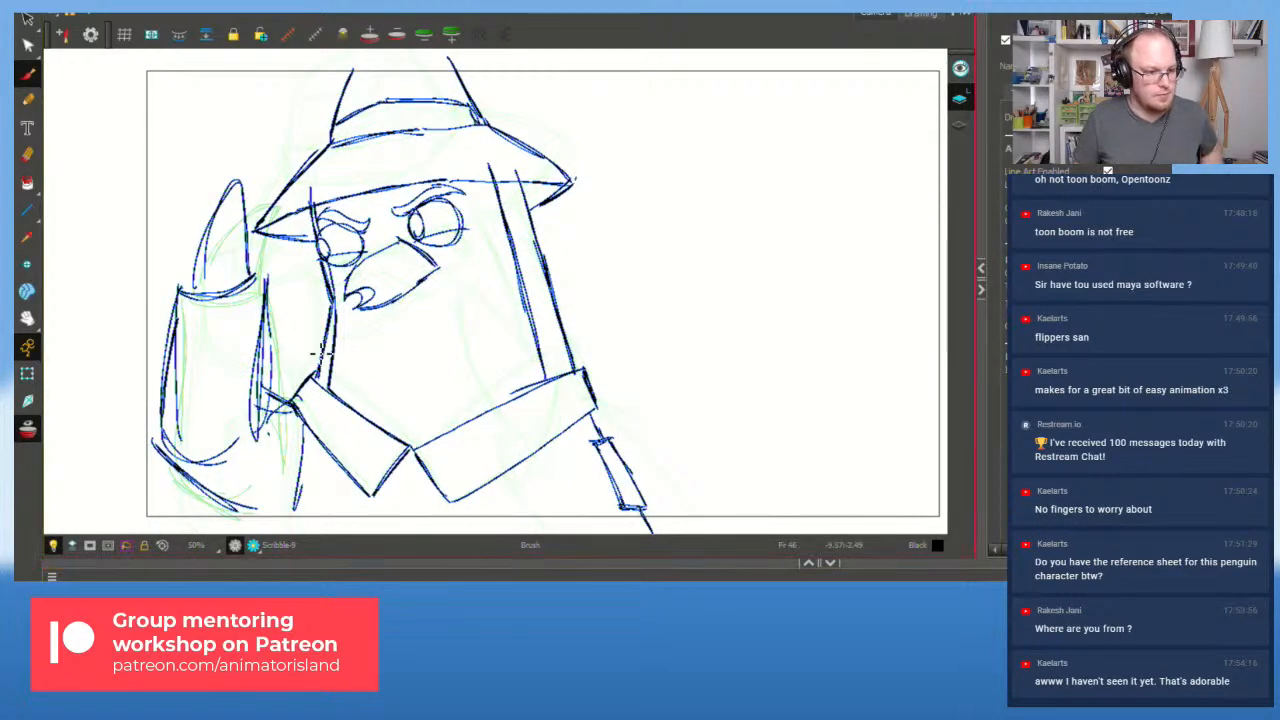
pyautogui.moveTo(207, 197); pyautogui.dragTo(262, 268)
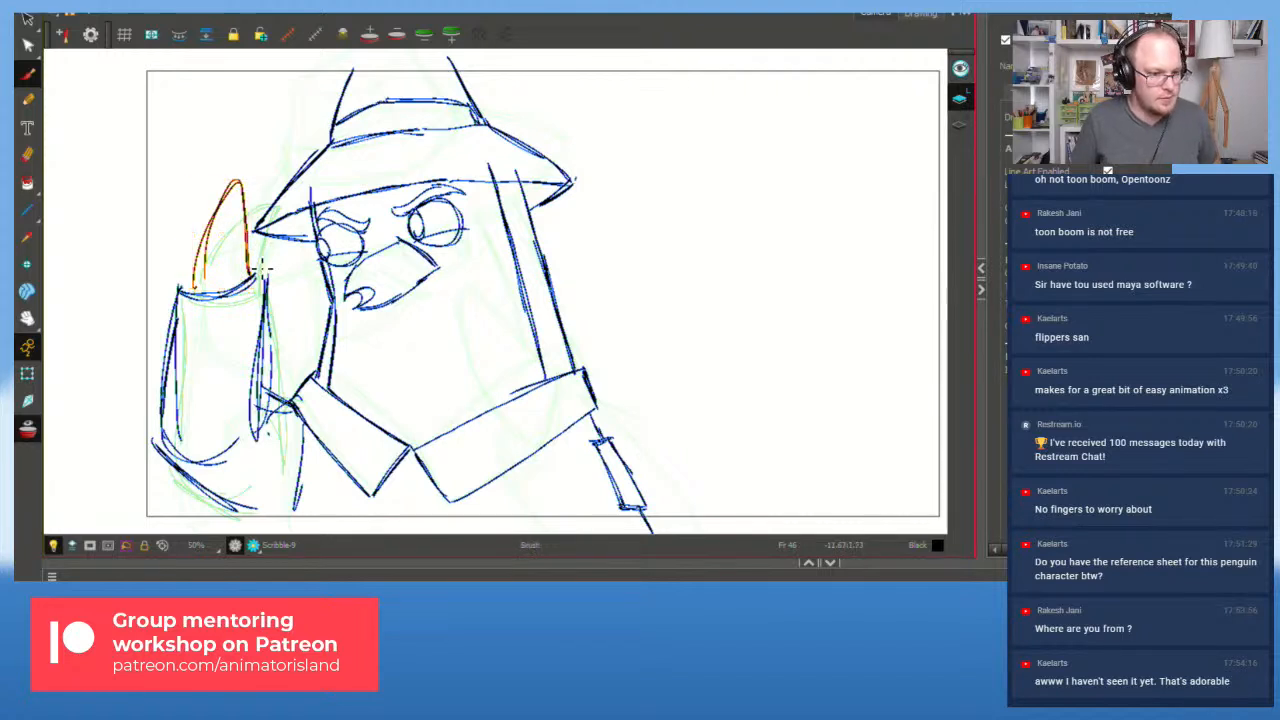
pyautogui.press('Delete')
pyautogui.moveTo(192, 290); pyautogui.dragTo(189, 198)
pyautogui.moveTo(188, 194); pyautogui.dragTo(195, 238)
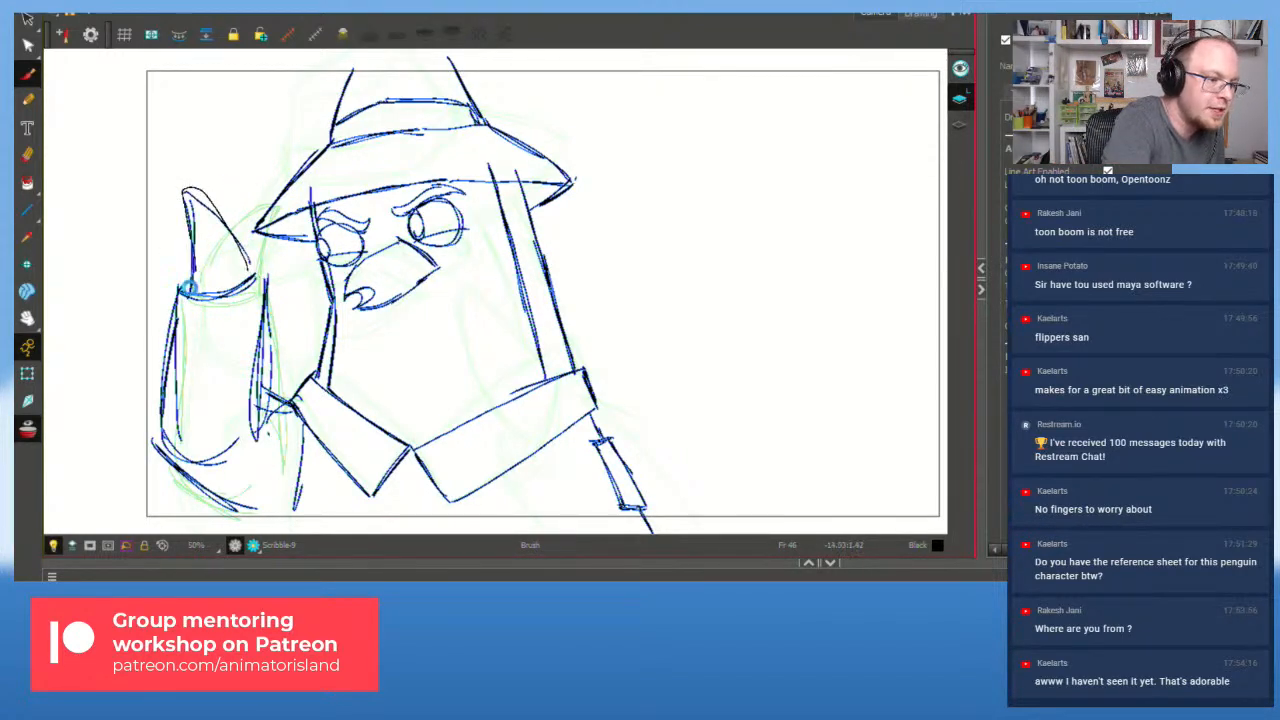
pyautogui.hotkey('ctrl', 'z')
pyautogui.hotkey('ctrl', 'z')
pyautogui.moveTo(190, 194)
pyautogui.mouseDown()
pyautogui.moveTo(201, 244)
pyautogui.moveTo(215, 207)
pyautogui.moveTo(243, 284)
pyautogui.mouseUp()
pyautogui.hotkey('ctrl', 'z')
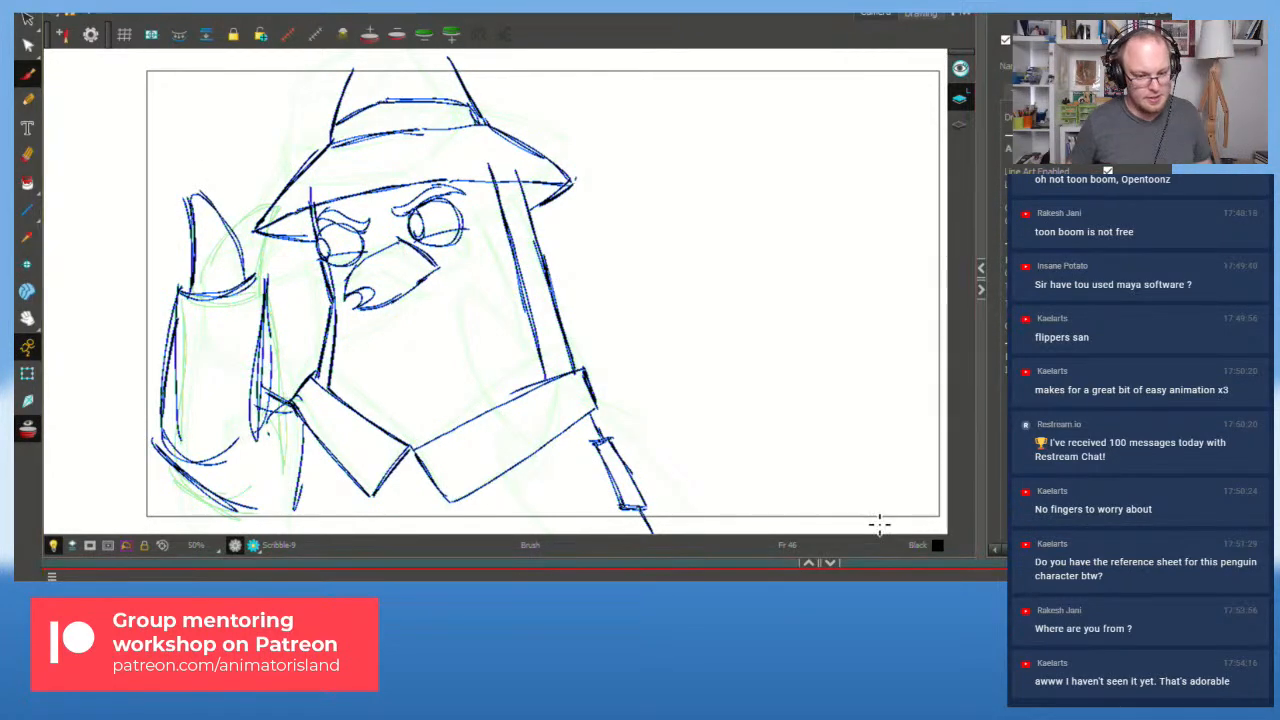
# Step: Play back from frame 38 and step between Scribble-9 and the frame 51 drawing
pyautogui.press('f')
pyautogui.hotkey('shift', 'Return')
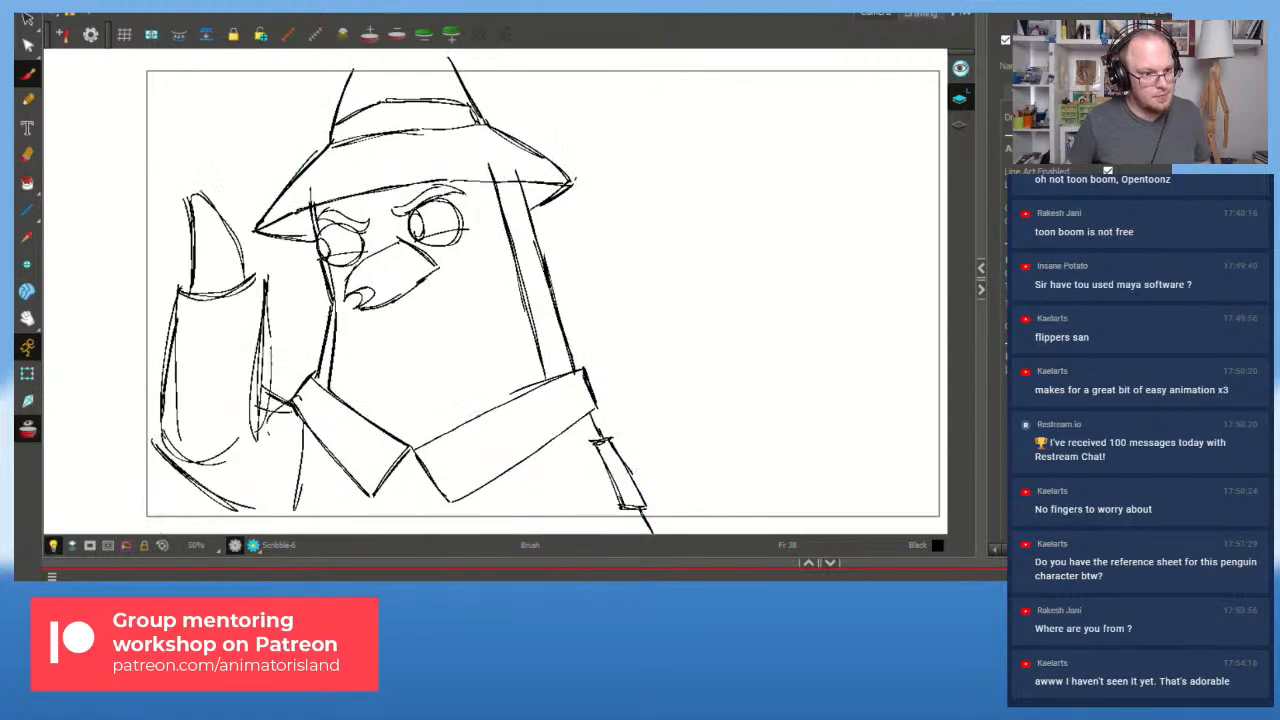
pyautogui.press('g')
pyautogui.press('g')
pyautogui.press('f')
pyautogui.press('g')
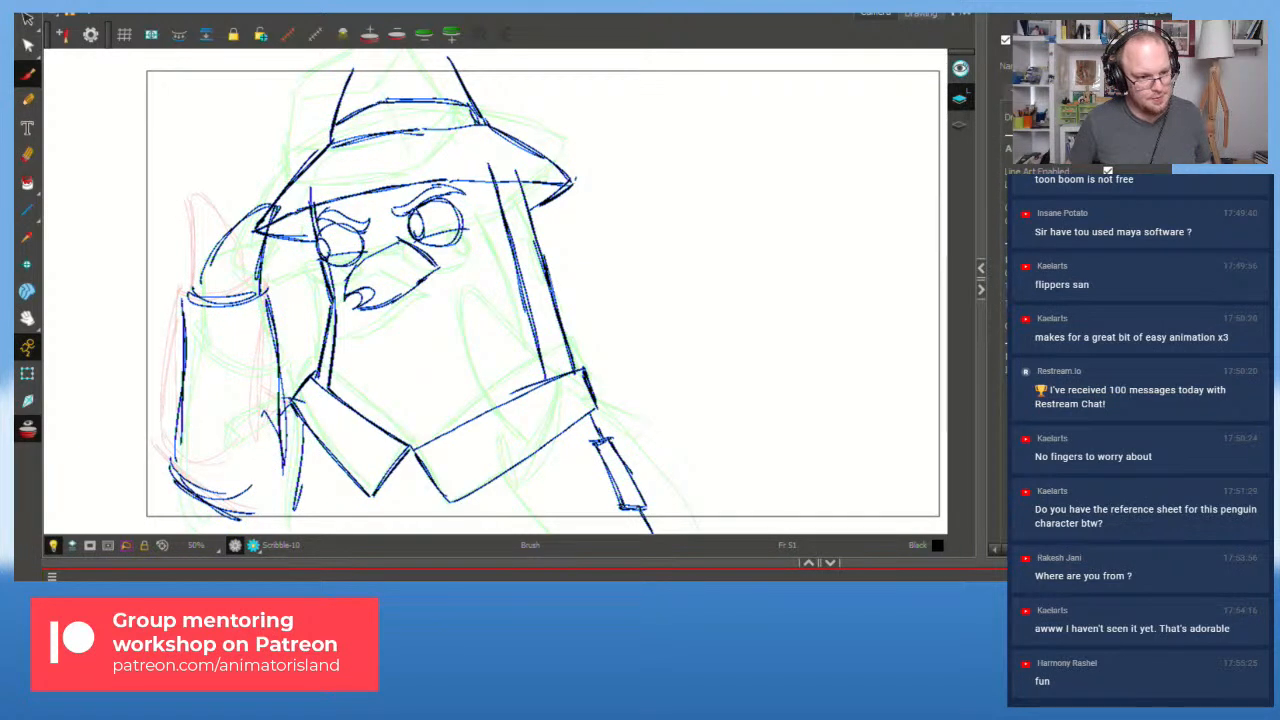
# Step: On the frame 47 drawing, skew the flipper's middle strokes left and delete its outer strokes
pyautogui.hotkey('alt', 's')
pyautogui.moveTo(215, 262)
pyautogui.mouseDown()
pyautogui.moveTo(177, 312)
pyautogui.moveTo(190, 510)
pyautogui.moveTo(275, 385)
pyautogui.moveTo(226, 240)
pyautogui.moveTo(202, 300)
pyautogui.mouseUp()
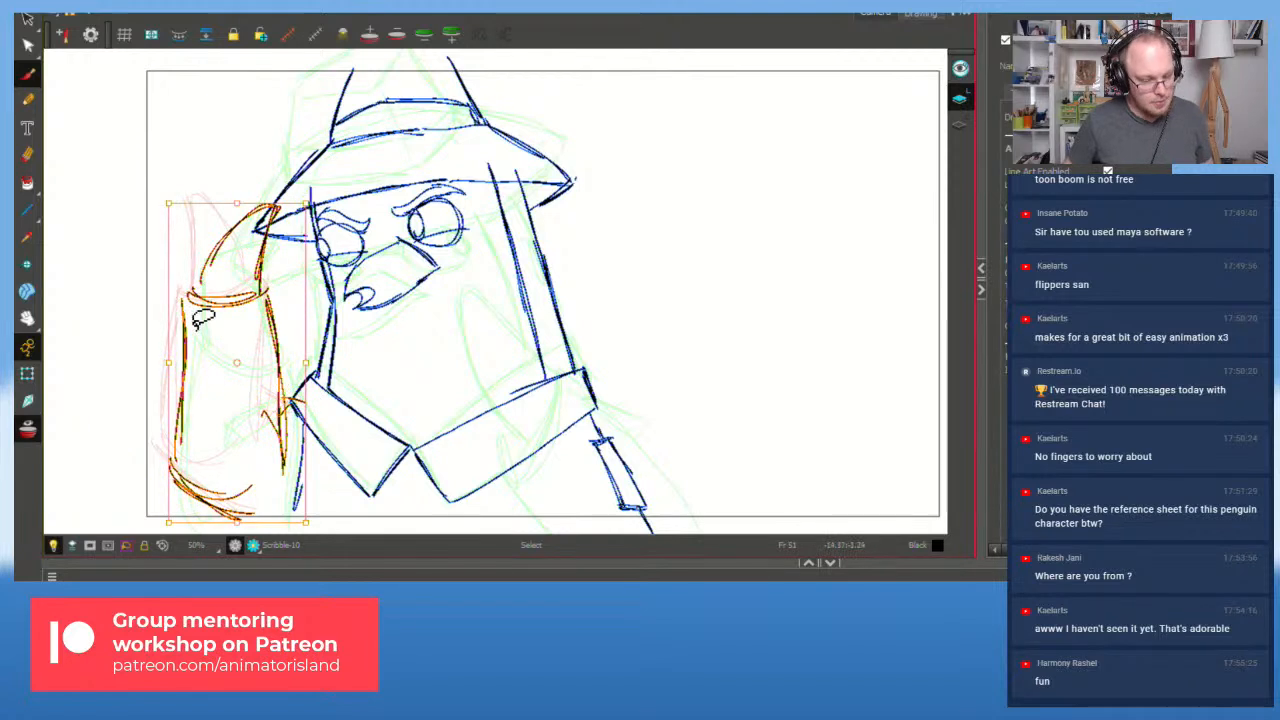
pyautogui.press('f')
pyautogui.hotkey('alt', 's')
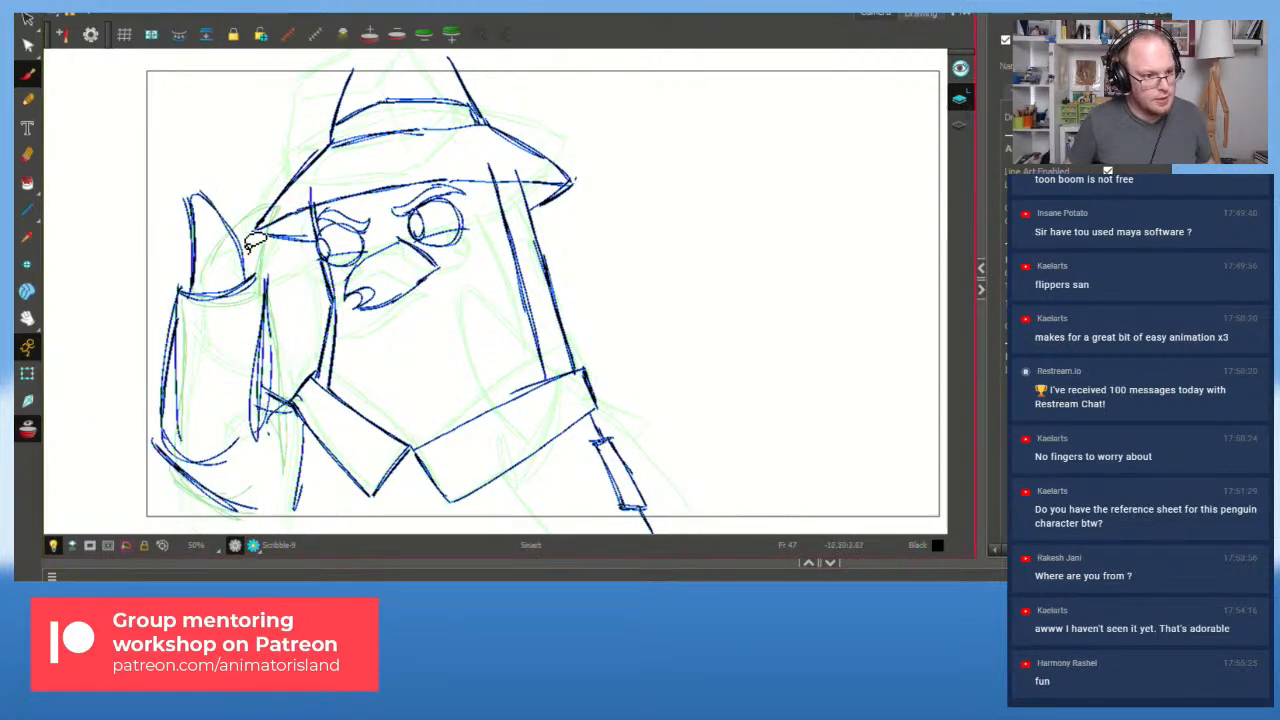
pyautogui.moveTo(229, 229)
pyautogui.mouseDown()
pyautogui.moveTo(167, 510)
pyautogui.moveTo(278, 375)
pyautogui.mouseUp()
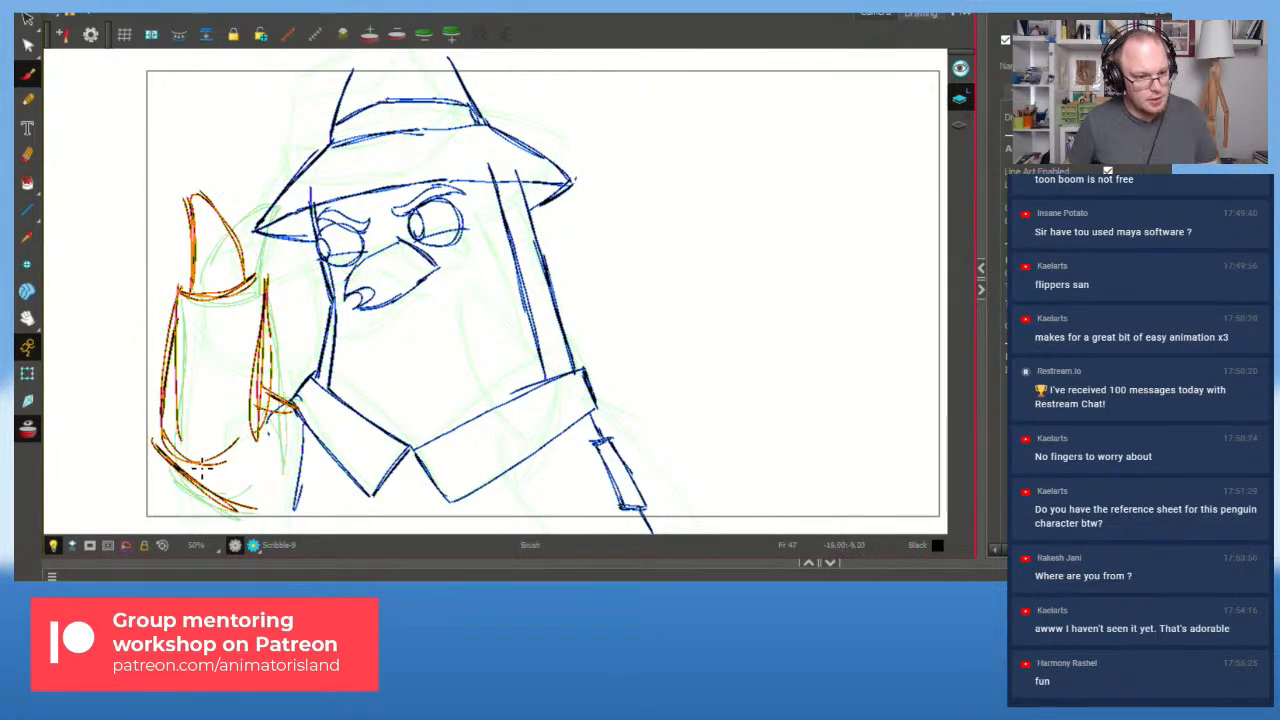
pyautogui.press('Delete')
pyautogui.hotkey('ctrl', 'v')
pyautogui.moveTo(294, 291)
pyautogui.mouseDown()
pyautogui.moveTo(291, 280)
pyautogui.moveTo(299, 309)
pyautogui.moveTo(294, 286)
pyautogui.mouseUp()
pyautogui.moveTo(255, 203); pyautogui.dragTo(245, 196)
pyautogui.moveTo(204, 232); pyautogui.dragTo(272, 279)
pyautogui.press('Delete')
# Step: Redraw the flipper's right and curved left edges up to a pointed fingertip
pyautogui.hotkey('alt', 'b')
pyautogui.moveTo(208, 254)
pyautogui.mouseDown()
pyautogui.moveTo(225, 195)
pyautogui.moveTo(242, 289)
pyautogui.moveTo(207, 248)
pyautogui.moveTo(241, 198)
pyautogui.mouseUp()
pyautogui.hotkey('ctrl', 'z')
pyautogui.moveTo(245, 293); pyautogui.dragTo(240, 198)
pyautogui.moveTo(197, 290); pyautogui.dragTo(238, 198)
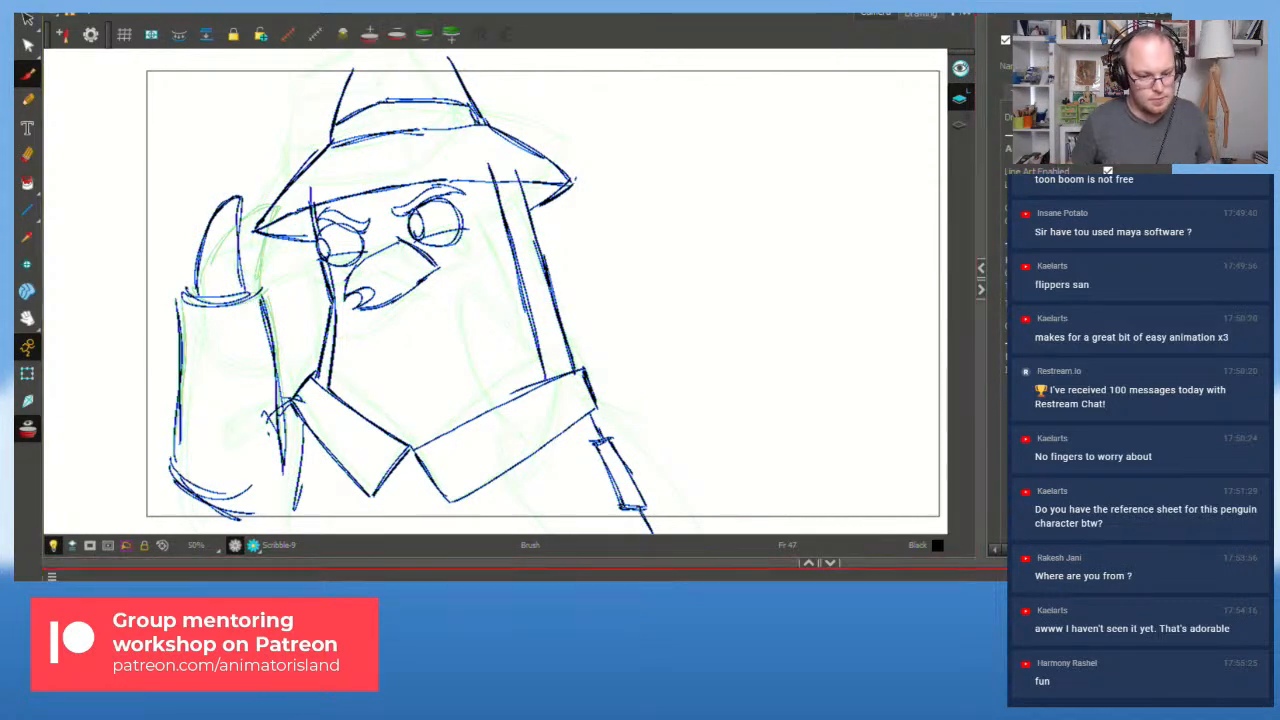
# Step: Review playback from frame 30, then turn off onion skins and play the animation again
pyautogui.press('f')
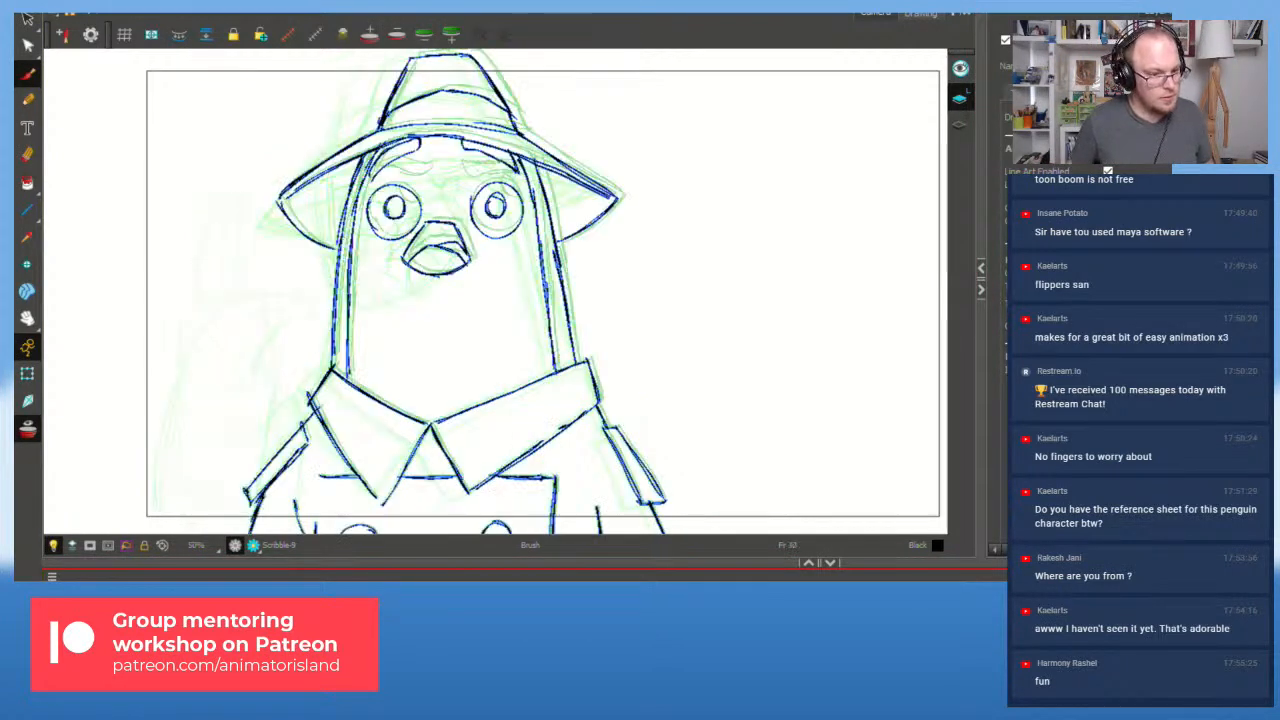
pyautogui.hotkey('shift', 'Return')
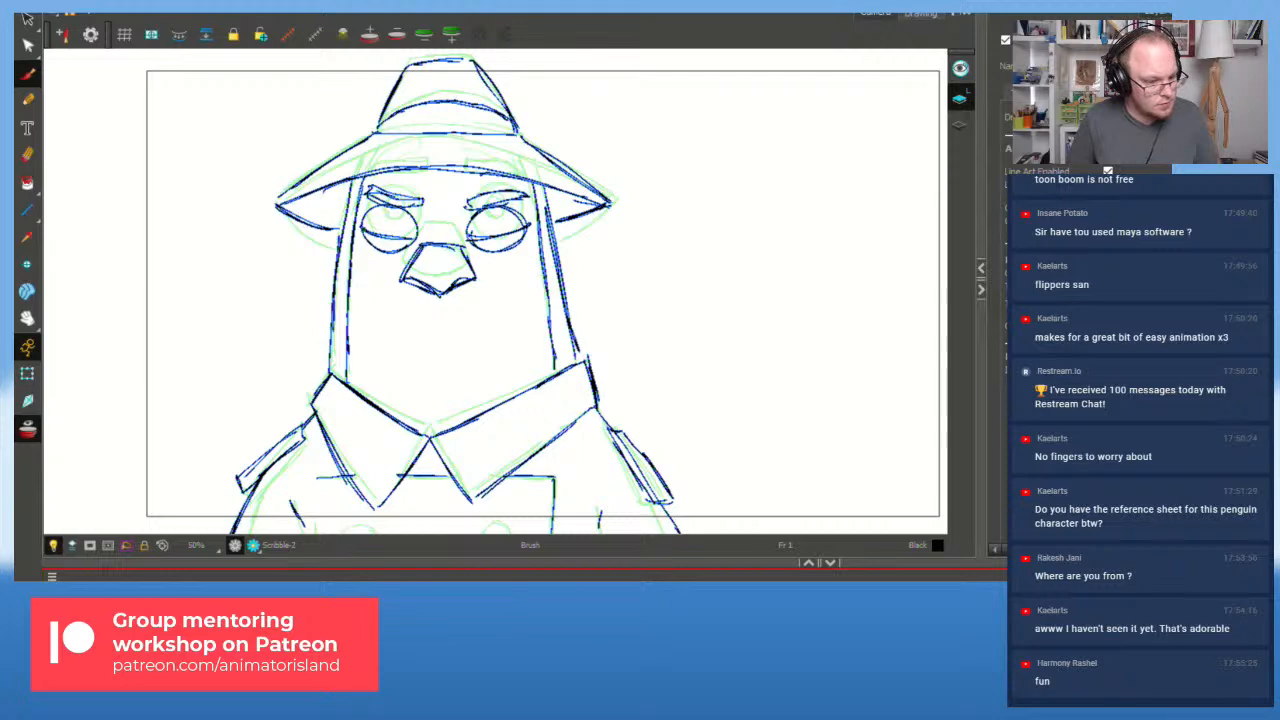
pyautogui.click(29, 429)
pyautogui.hotkey('shift', 'Return')
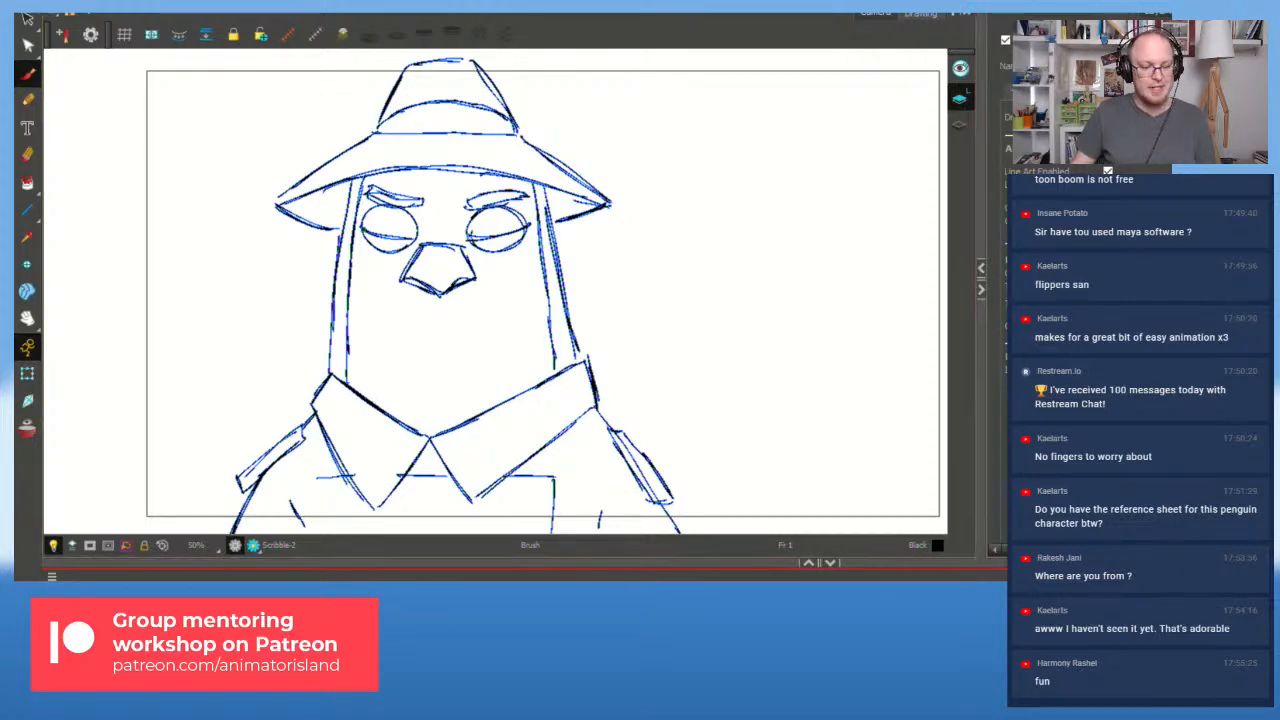
# Step: Replay the animation from frame 1 several times, step to frame 53, then re-enable onion skins
pyautogui.hotkey('shift', 'Return')
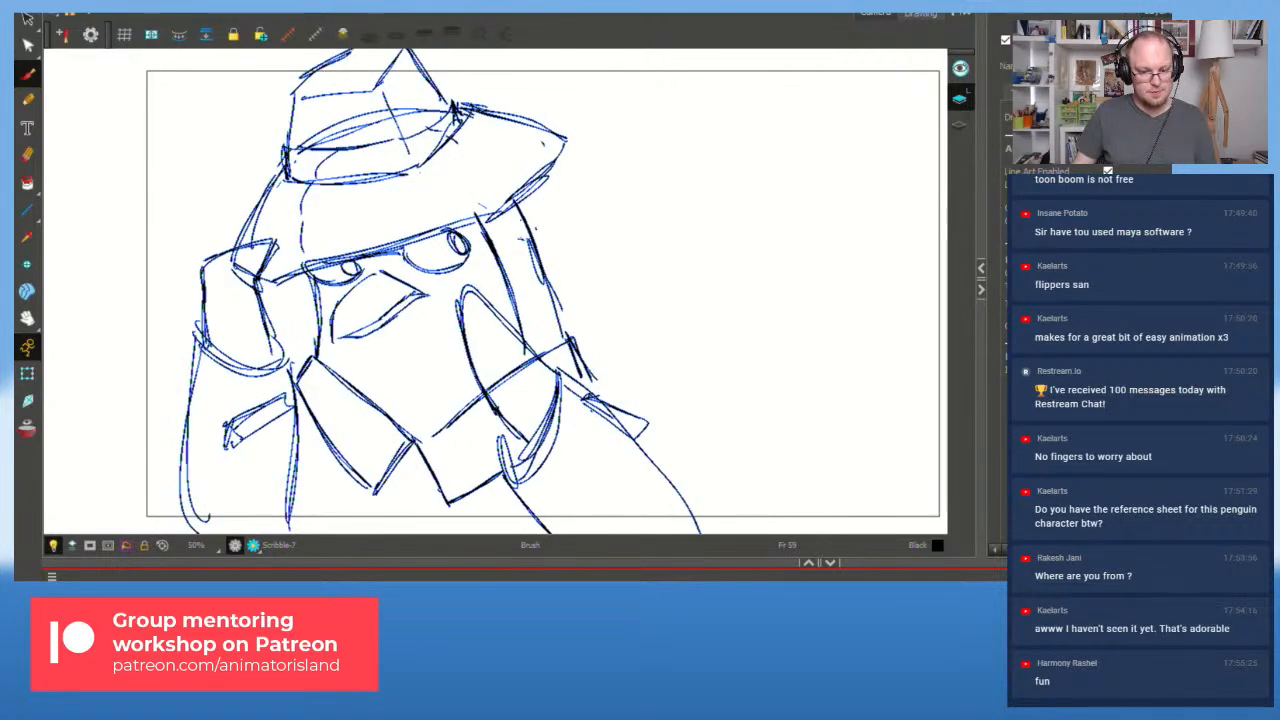
pyautogui.hotkey('shift', 'Return')
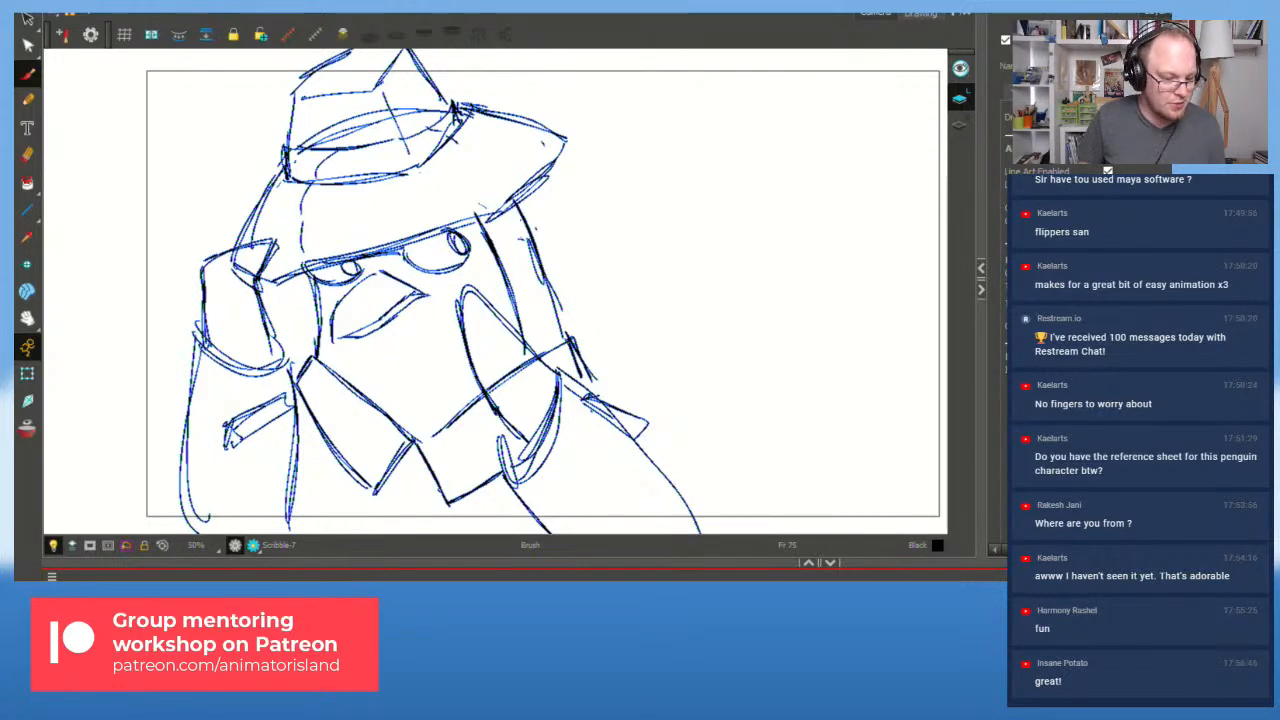
pyautogui.hotkey('shift', ',')
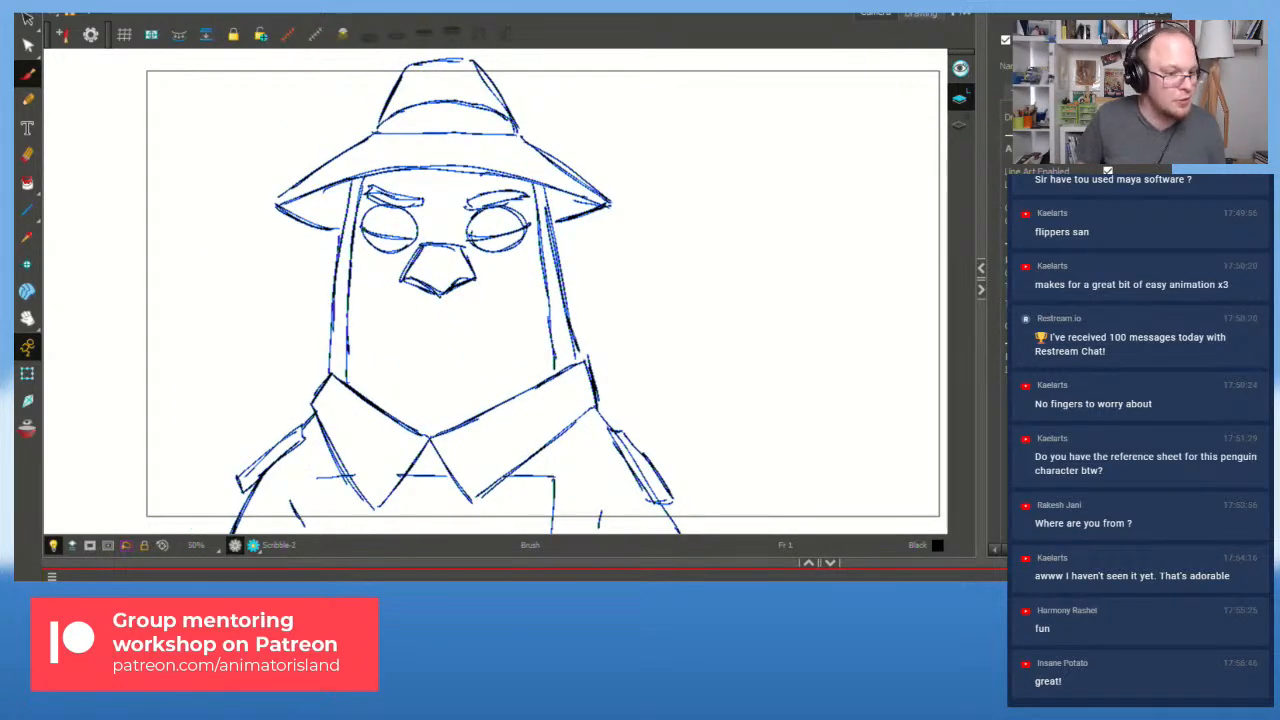
pyautogui.hotkey('shift', 'Return')
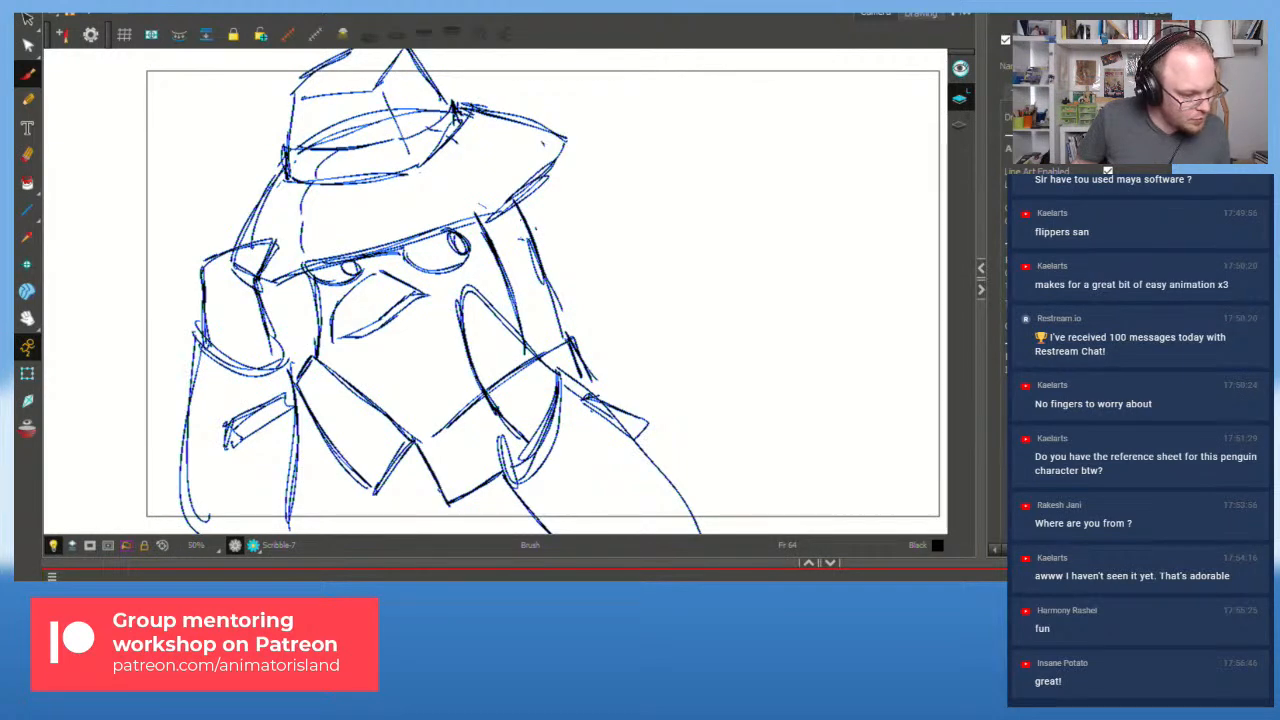
pyautogui.hotkey('shift', ',')
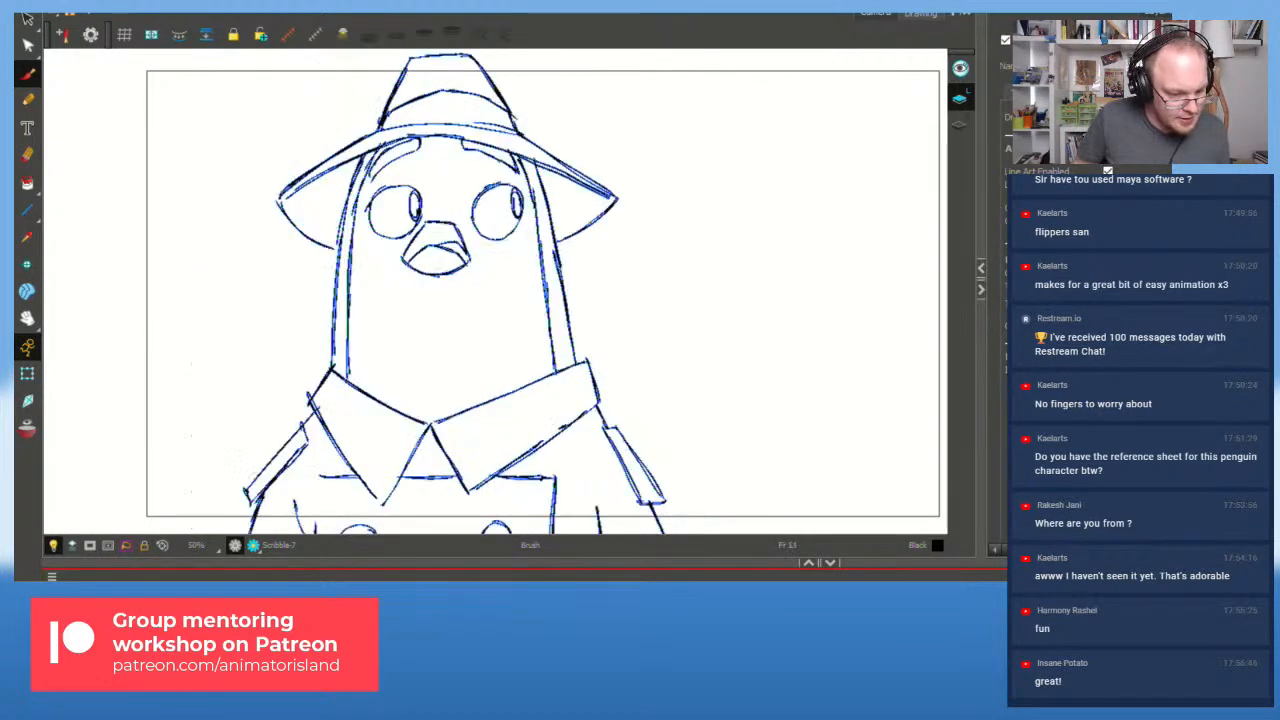
pyautogui.hotkey('shift', 'Return')
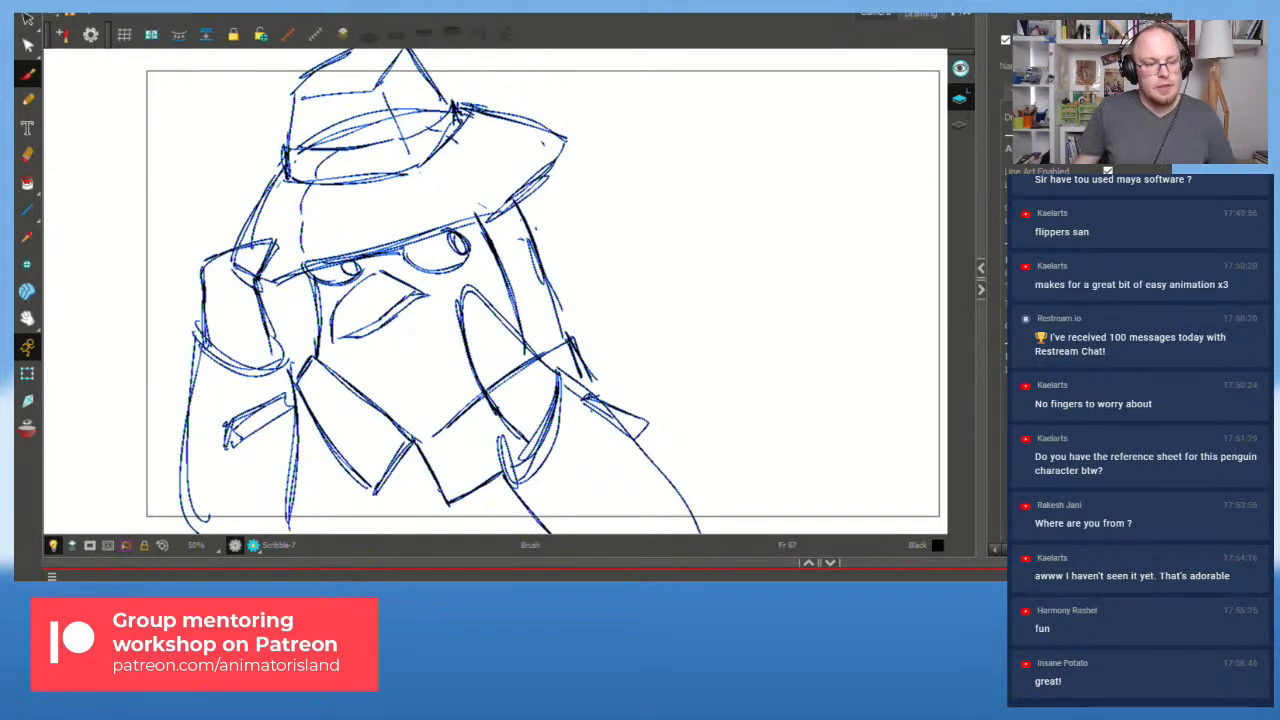
pyautogui.press('f')
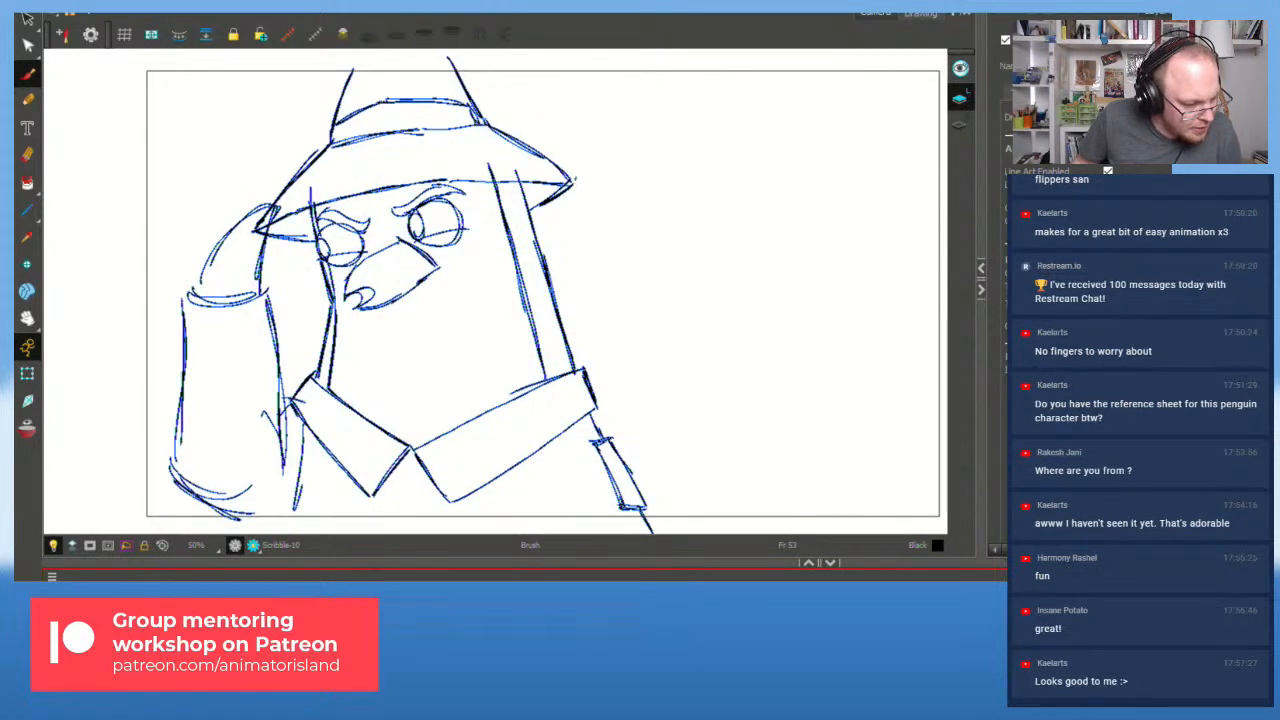
pyautogui.hotkey('shift', 'Return')
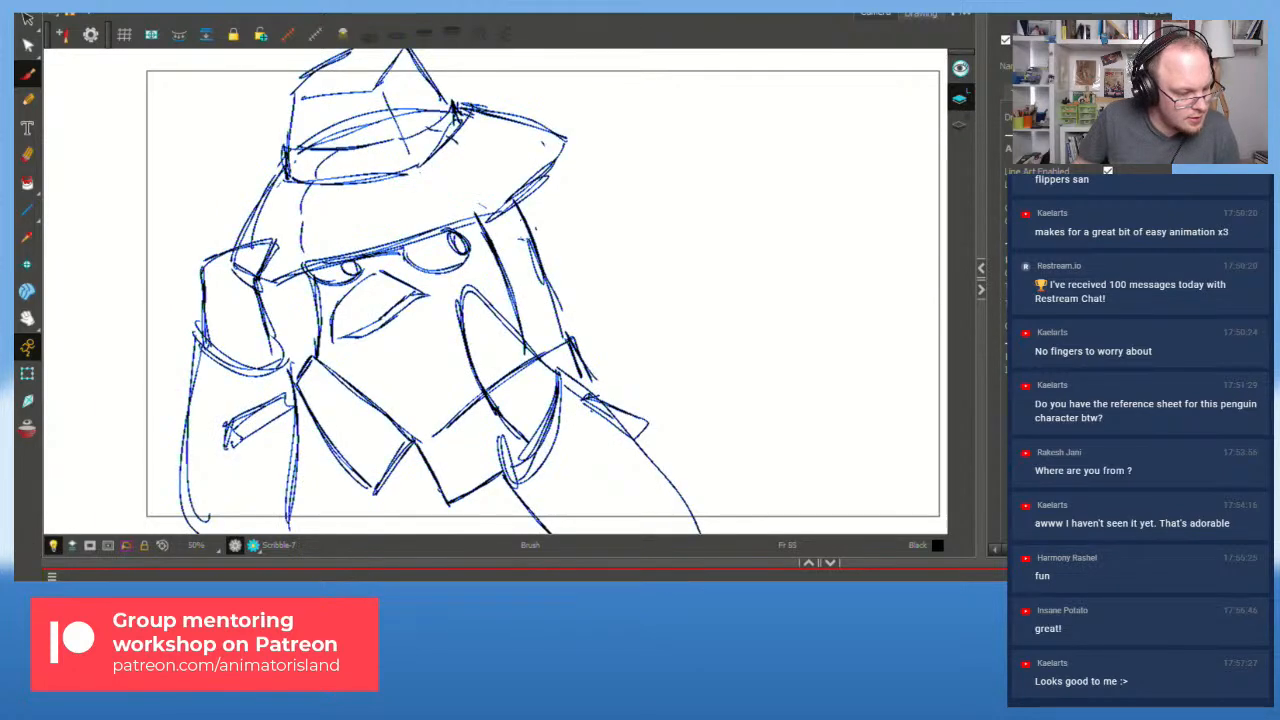
pyautogui.hotkey('alt', 'o')
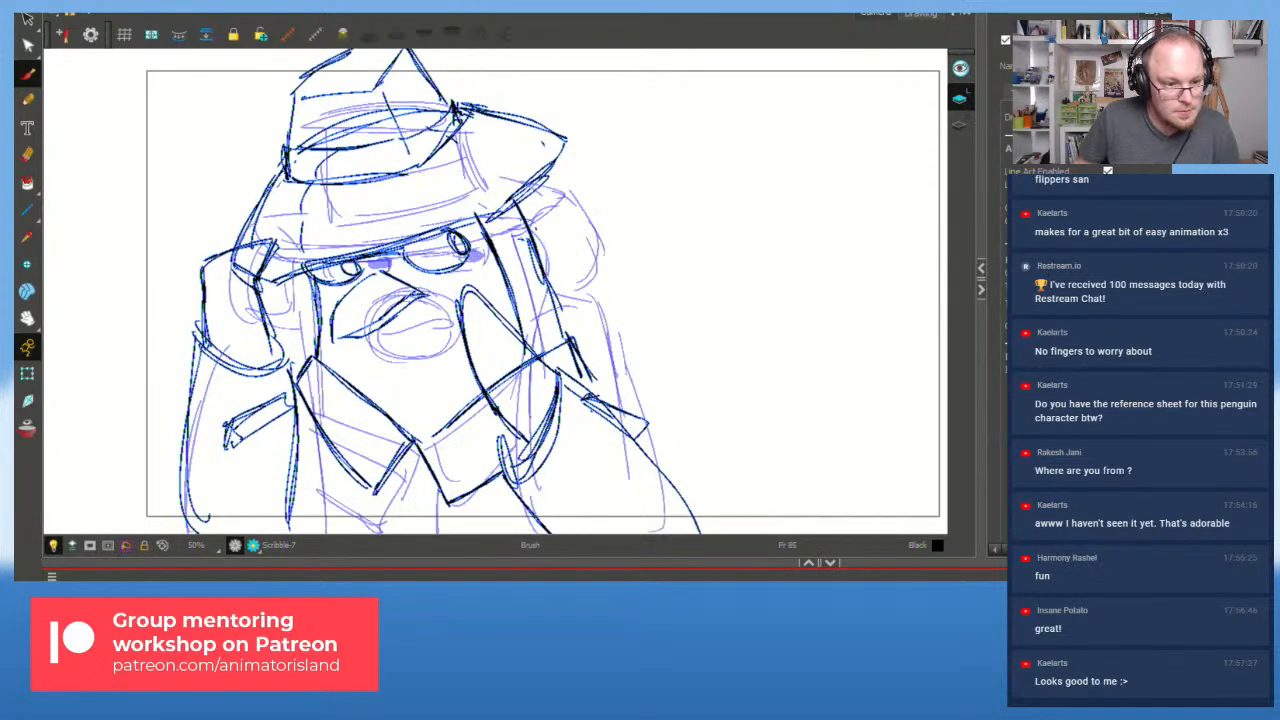
# Step: Hide the onion skin underlay and play back the rough animation to review the motion
pyautogui.press('.')
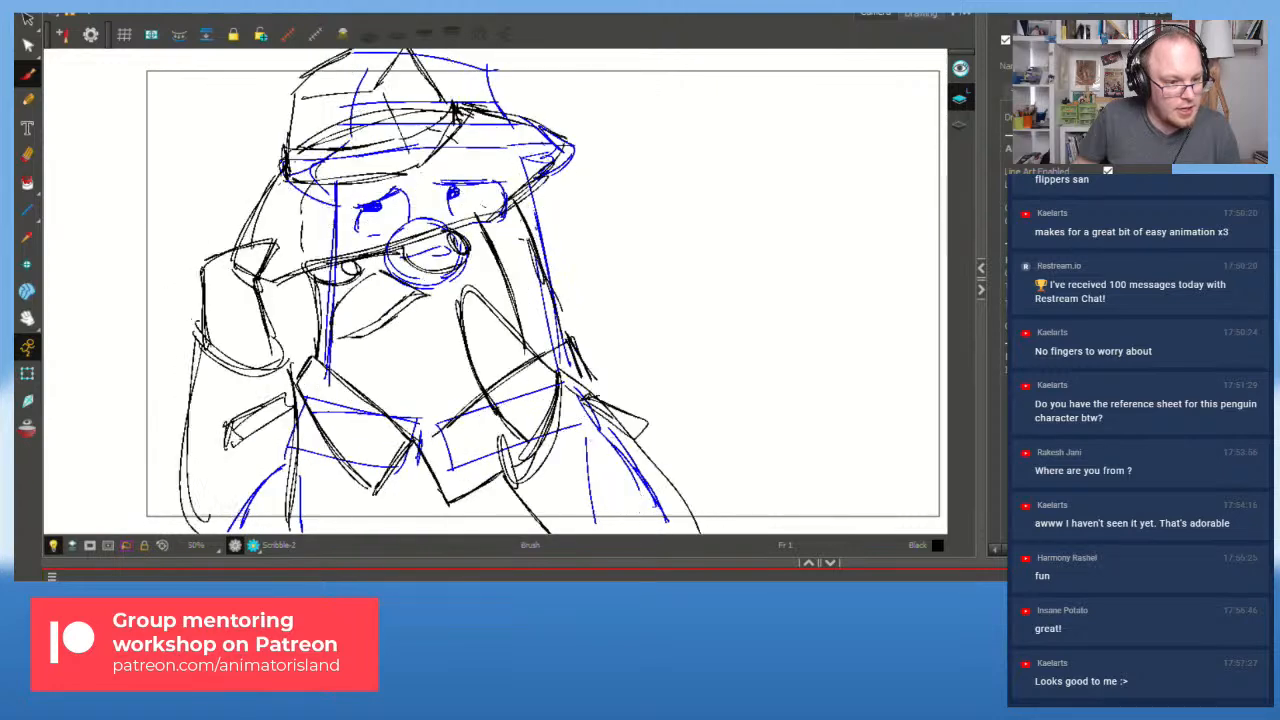
pyautogui.hotkey('shift', 'Return')
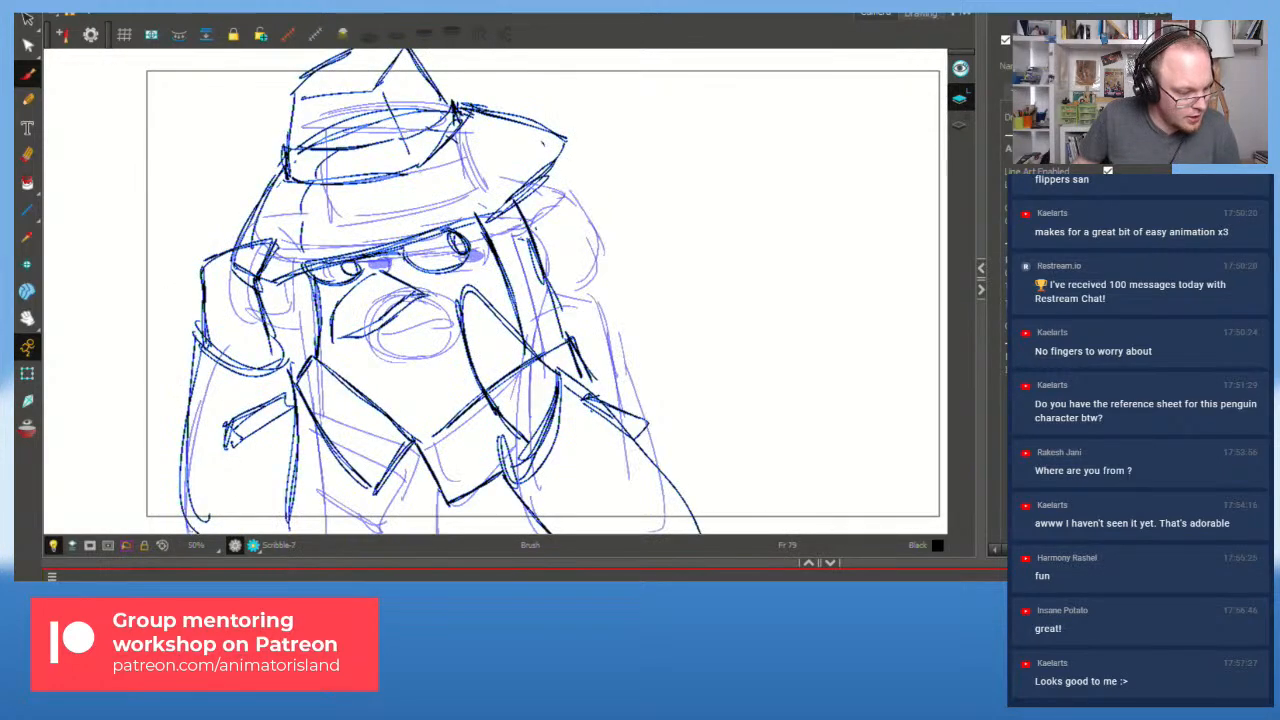
pyautogui.hotkey('shift', 'l')
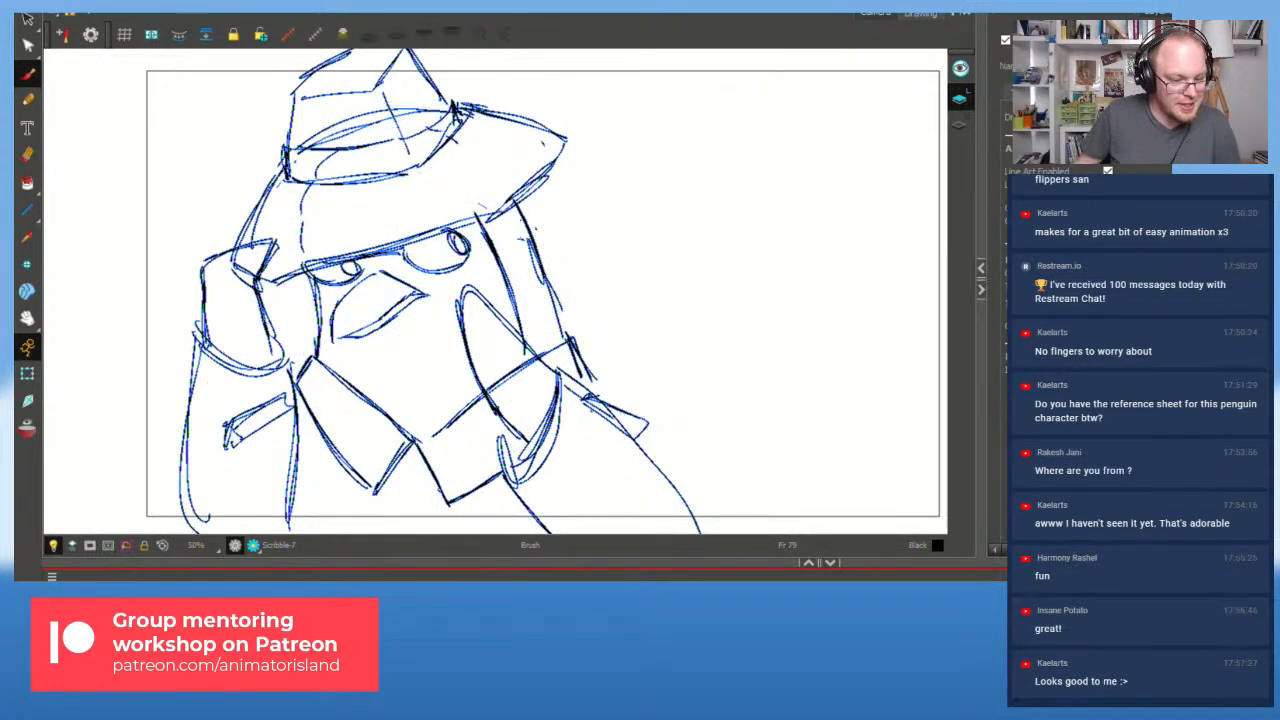
pyautogui.press('f')
pyautogui.press('f')
pyautogui.hotkey('shift', 'Return')
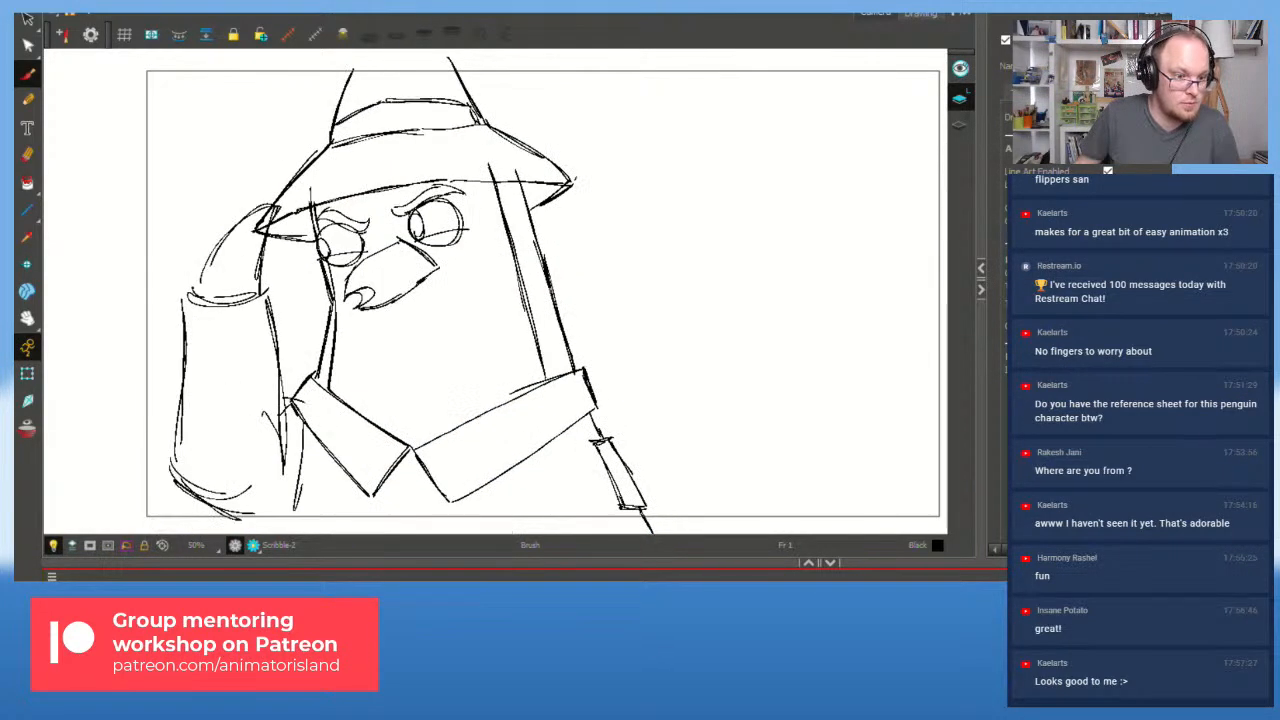
pyautogui.hotkey('shift', 'Return')
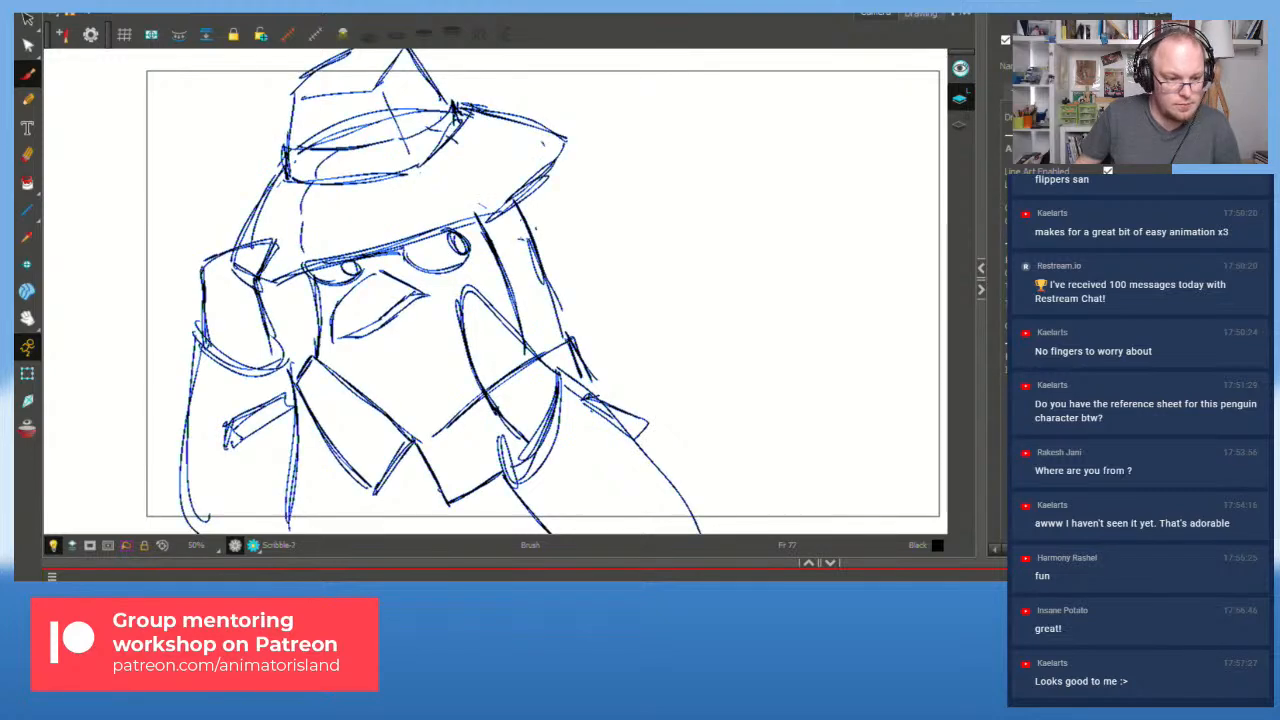
pyautogui.press('g')
pyautogui.press('g')
pyautogui.press('g')
pyautogui.press('g')
pyautogui.press('g')
pyautogui.press('g')
pyautogui.press('g')
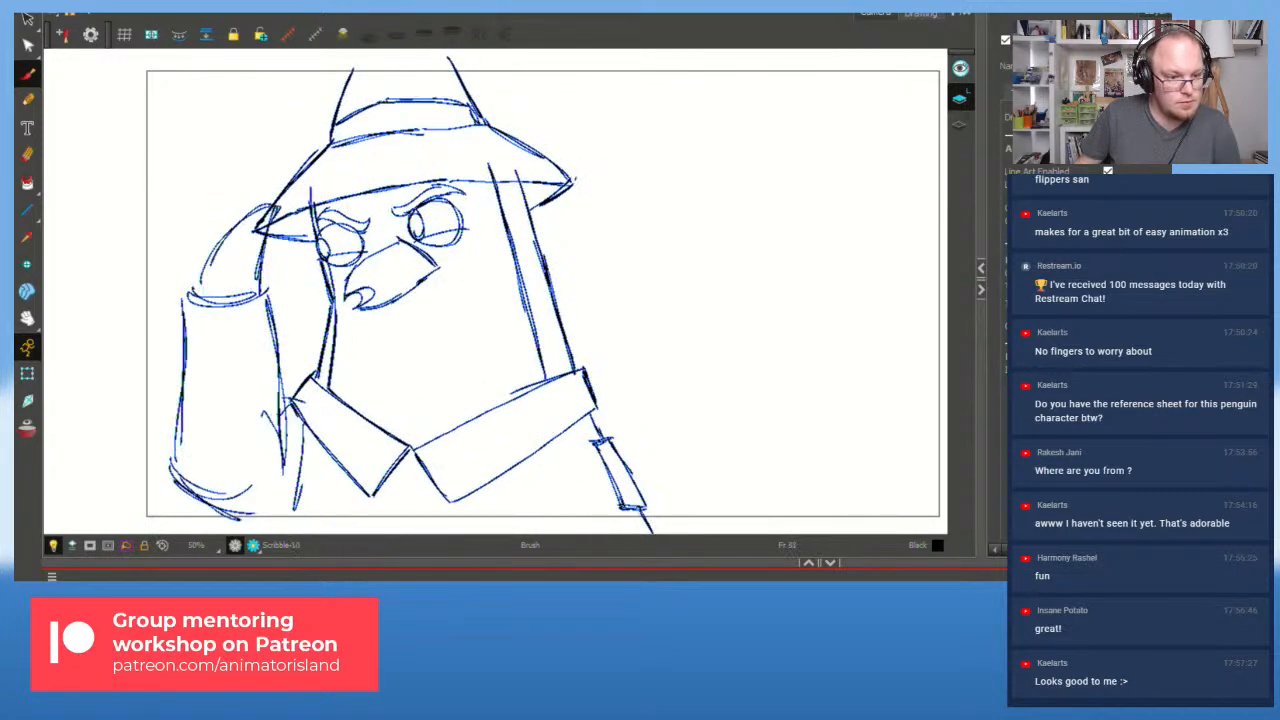
pyautogui.press('g')
pyautogui.press('g')
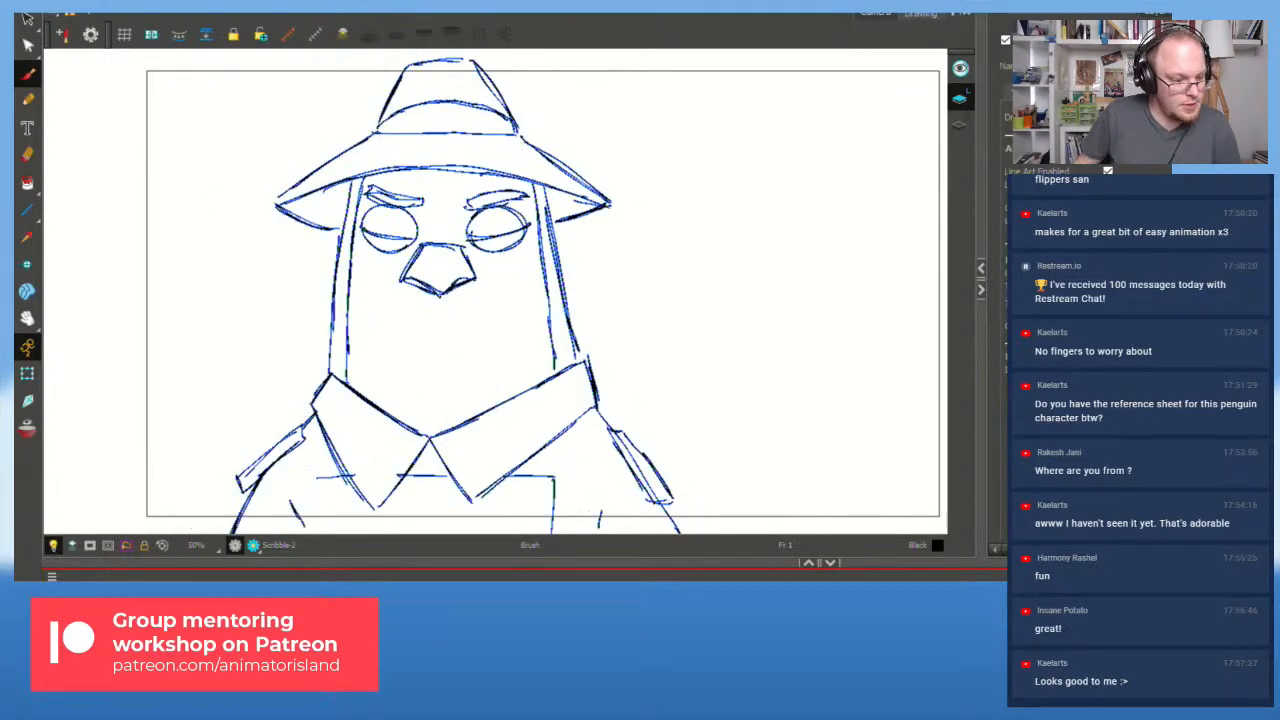
pyautogui.hotkey('shift', 'Return')
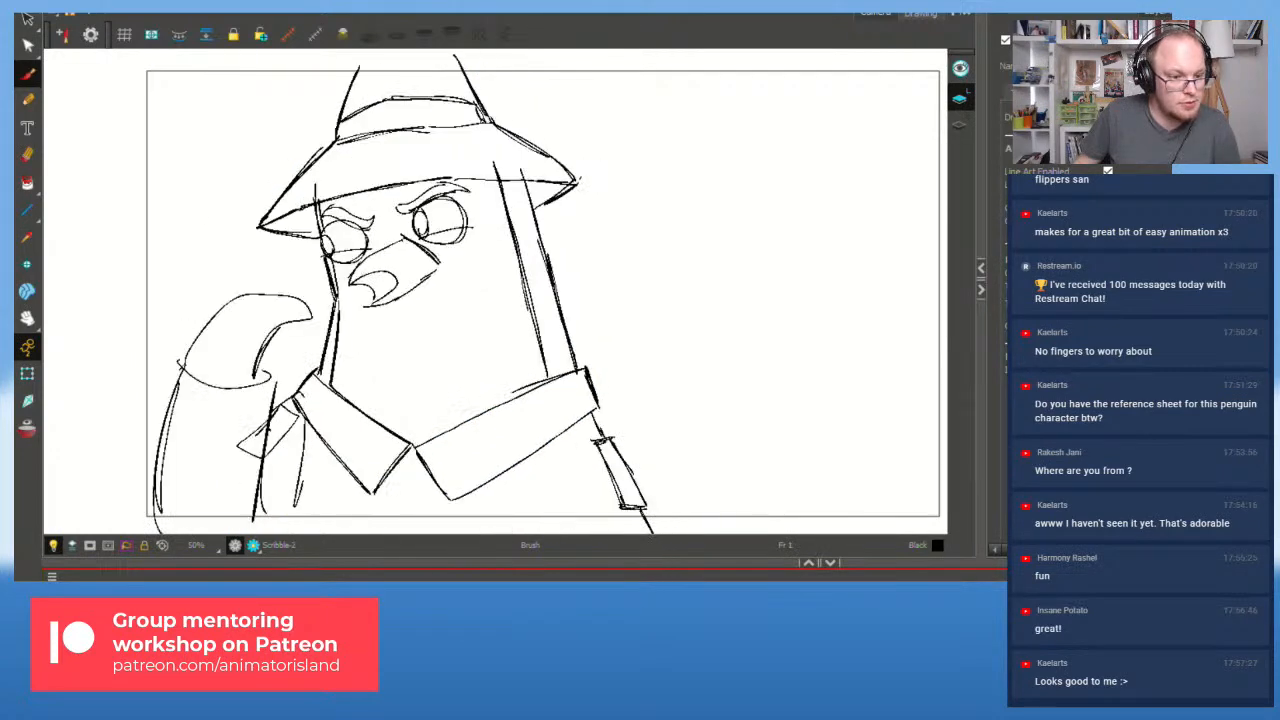
# Step: Flip repeatedly between the angry-eyes and hand-on-hat drawings to compare the poses
pyautogui.press('f')
pyautogui.press('g')
pyautogui.press('f')
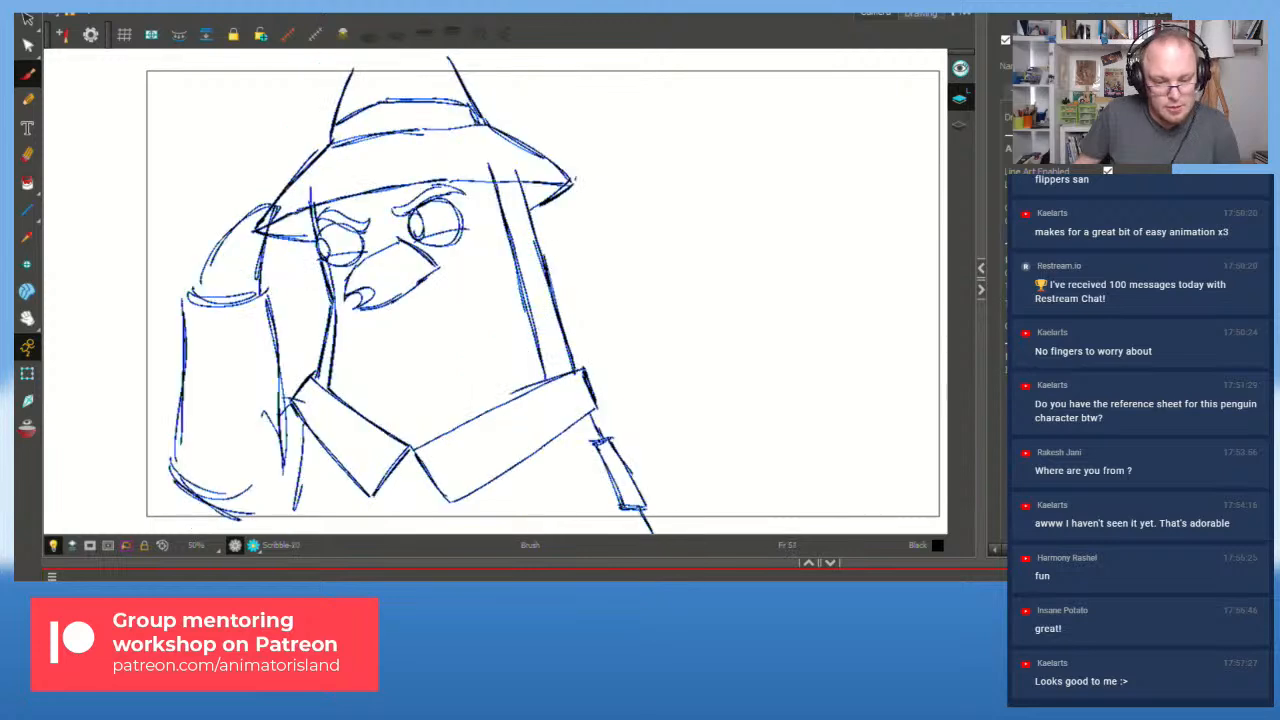
pyautogui.press('g')
pyautogui.press('f')
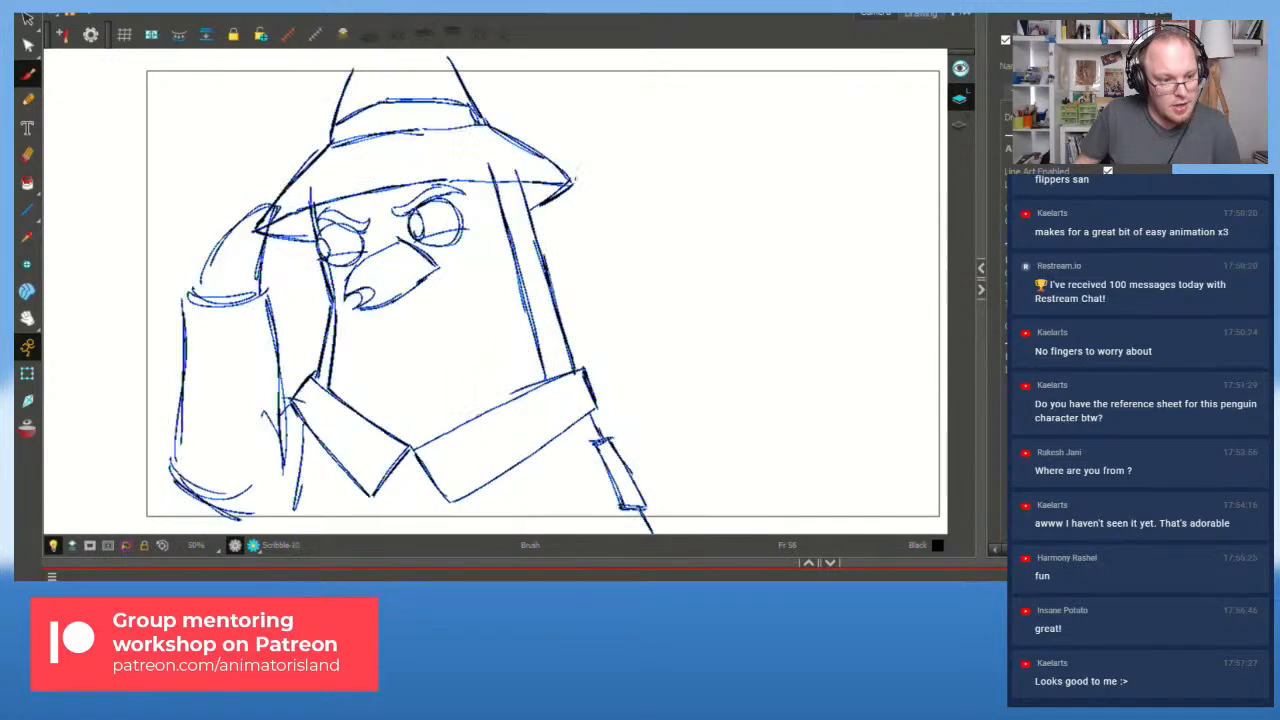
pyautogui.press('g')
pyautogui.press('f')
pyautogui.press('g')
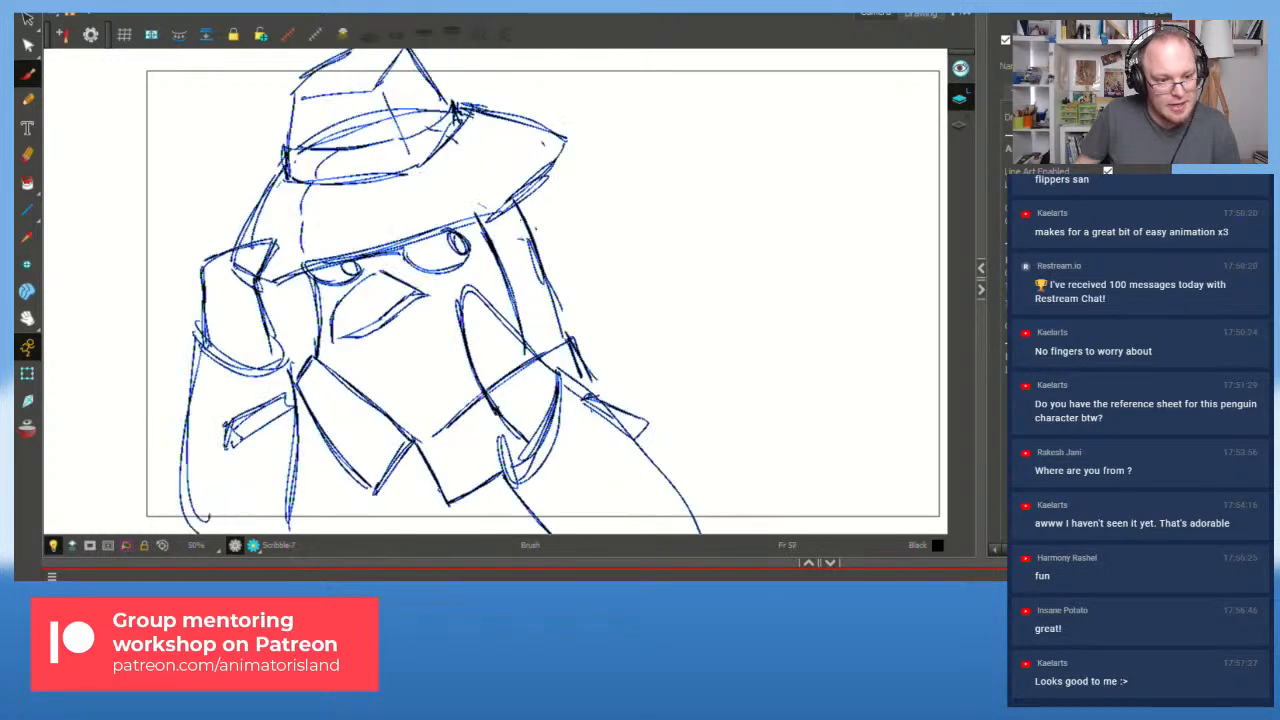
pyautogui.press('f')
pyautogui.press('g')
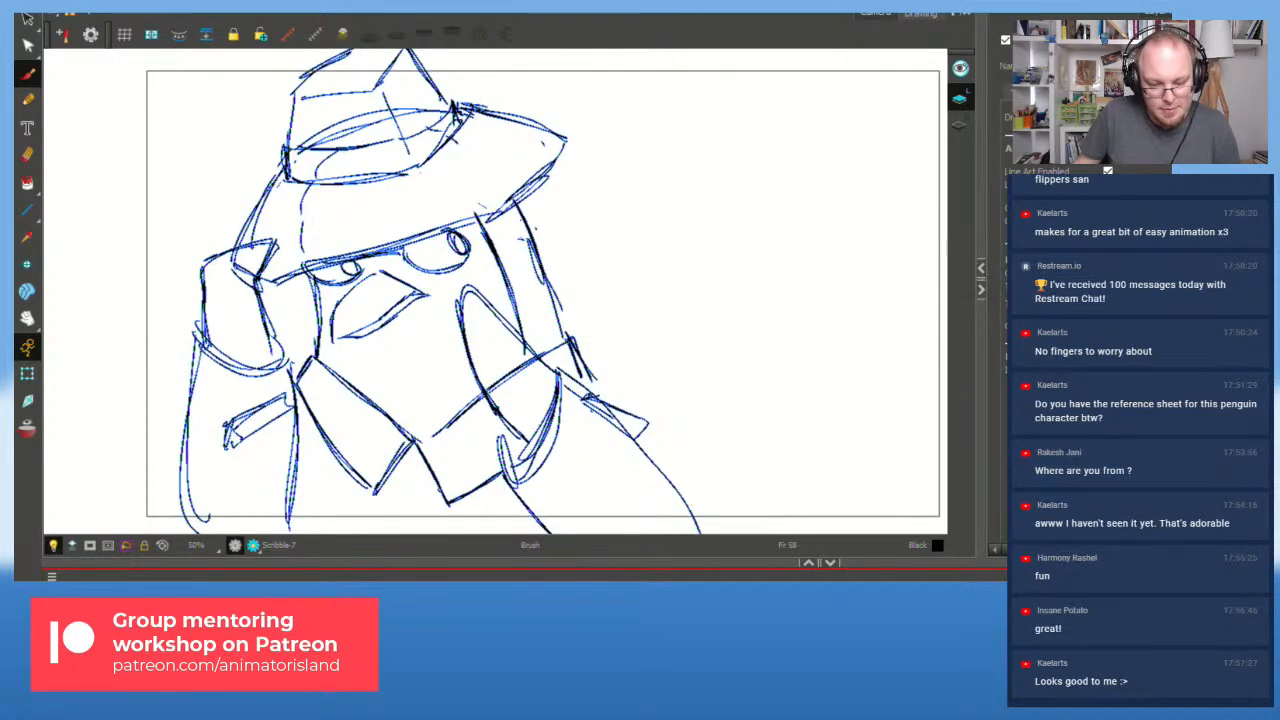
# Step: Settle on the angry-eyes drawing and create a new blank drawing, Scribble-11, at frame 59
pyautogui.press('f')
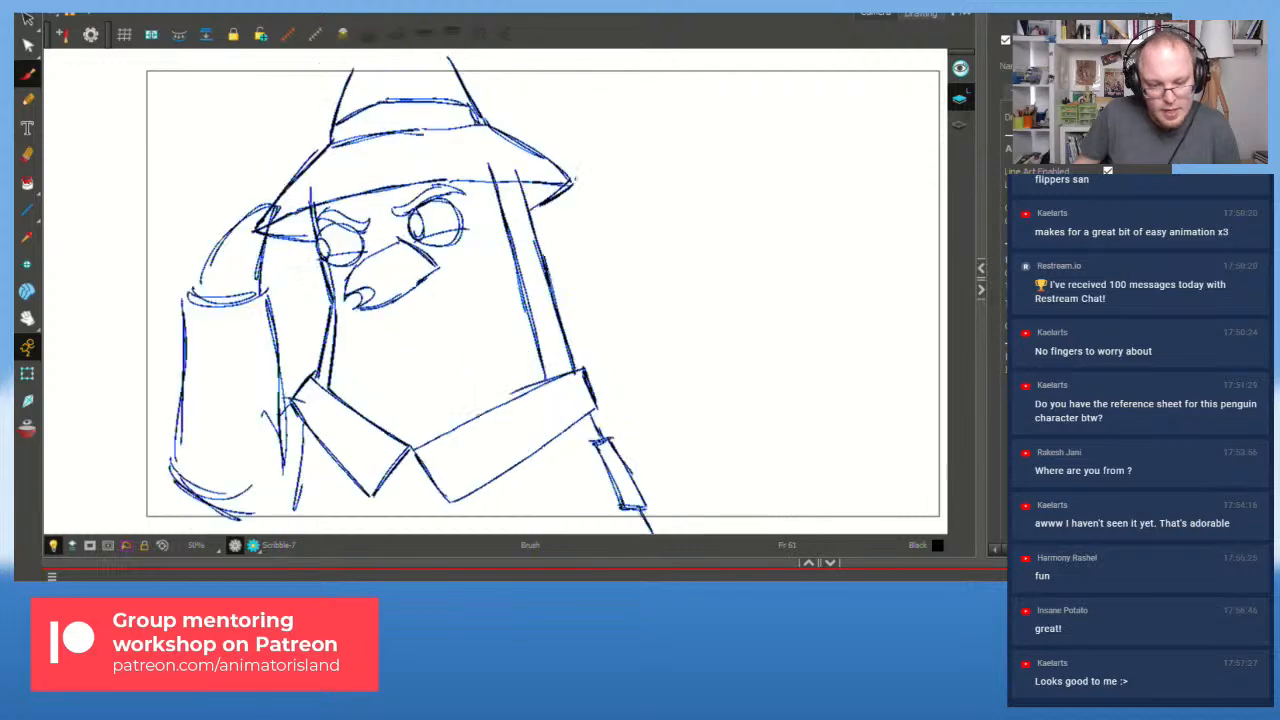
pyautogui.press('g')
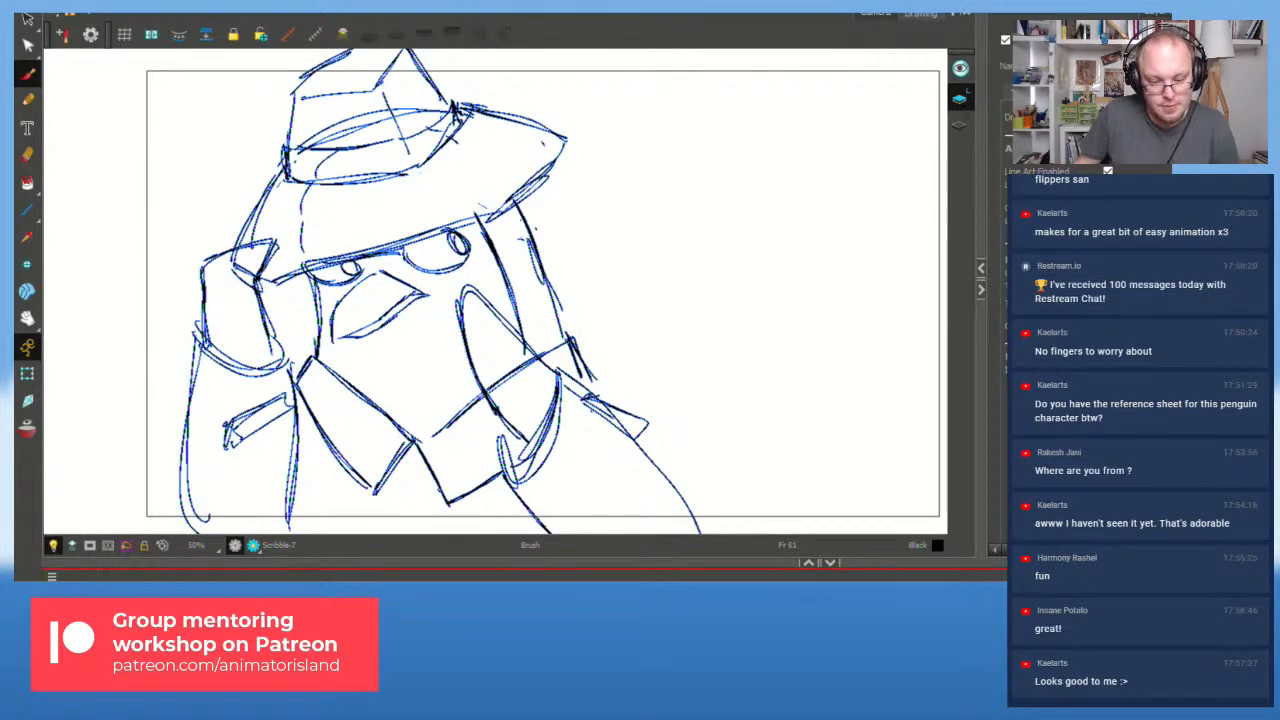
pyautogui.press('f')
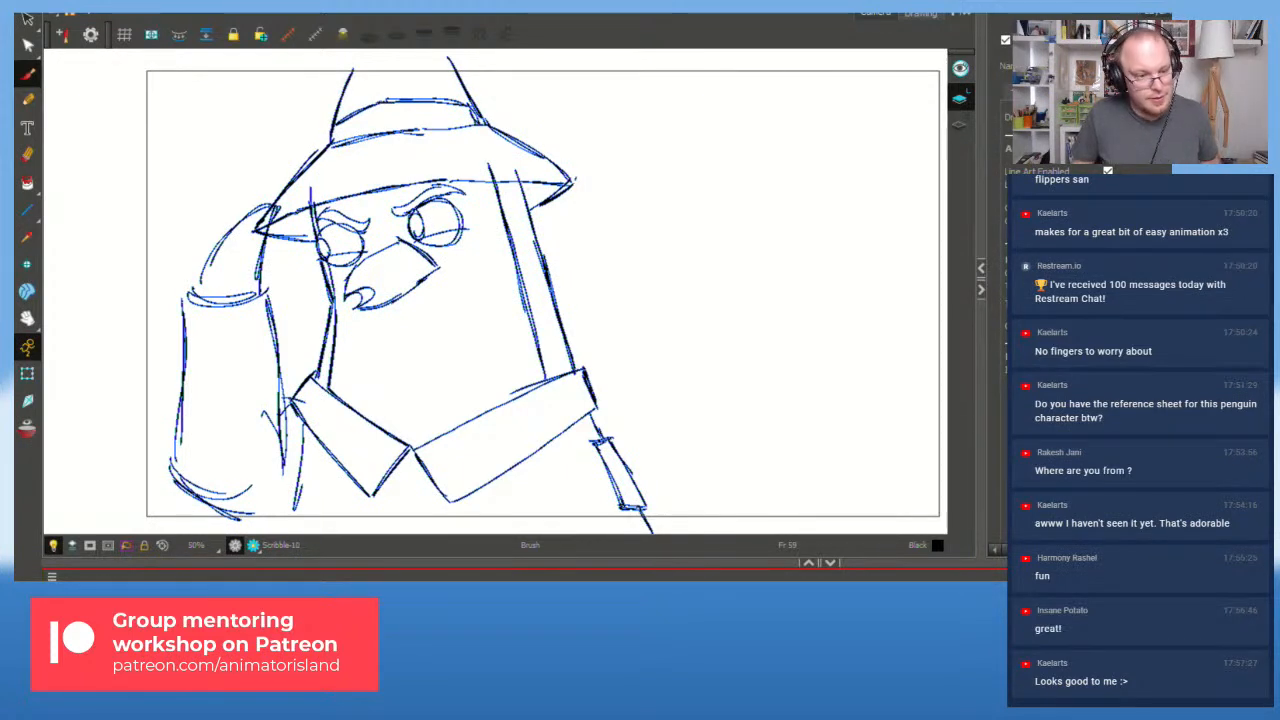
pyautogui.hotkey('alt', 'shift', 'r')
# Step: Turn on onion skins and zoom in on the pigeon's face
pyautogui.click(26, 428)
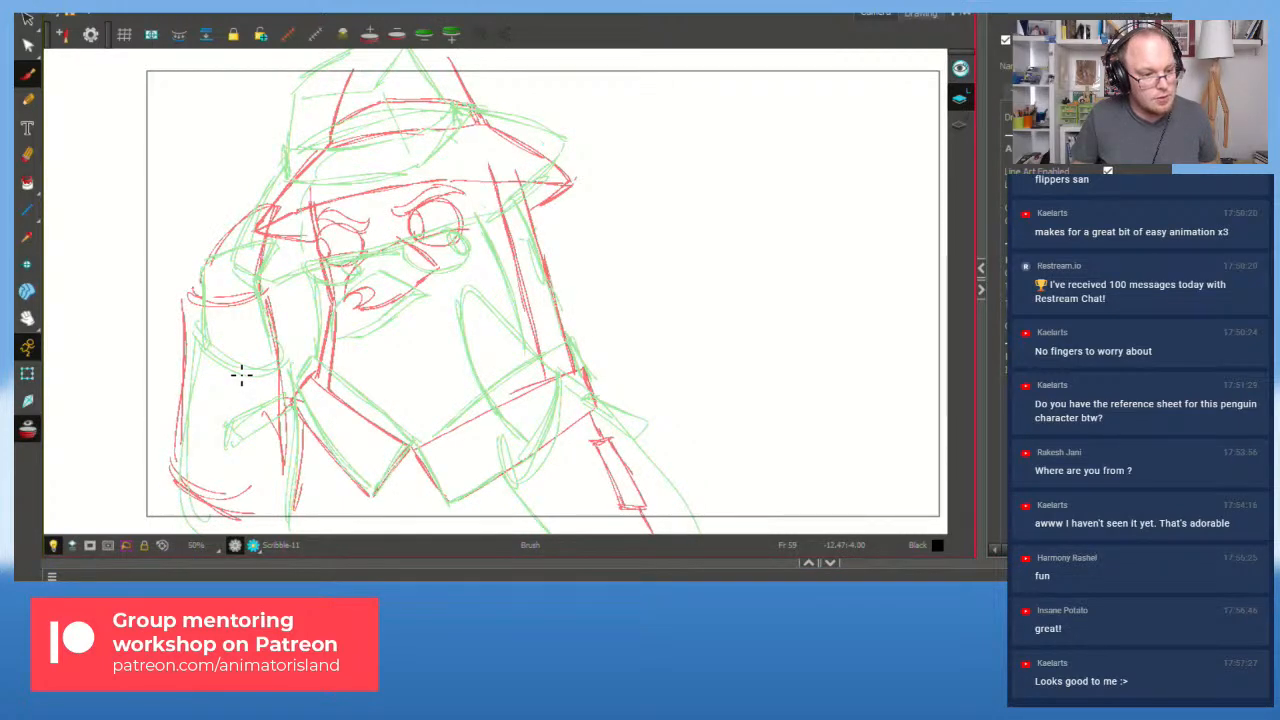
pyautogui.scroll(1, 246, 392)
pyautogui.scroll(-1, 246, 404)
pyautogui.scroll(1, 250, 405)
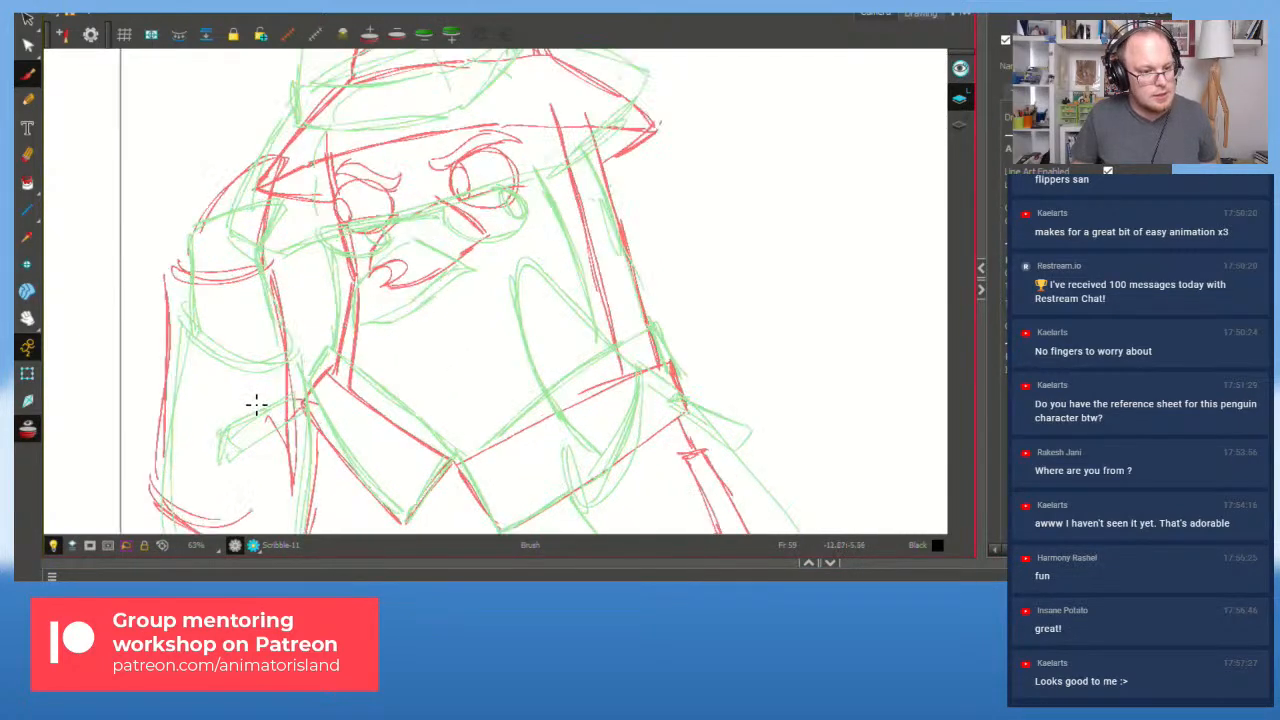
pyautogui.scroll(1, 366, 320)
pyautogui.moveTo(414, 323); pyautogui.dragTo(472, 394)
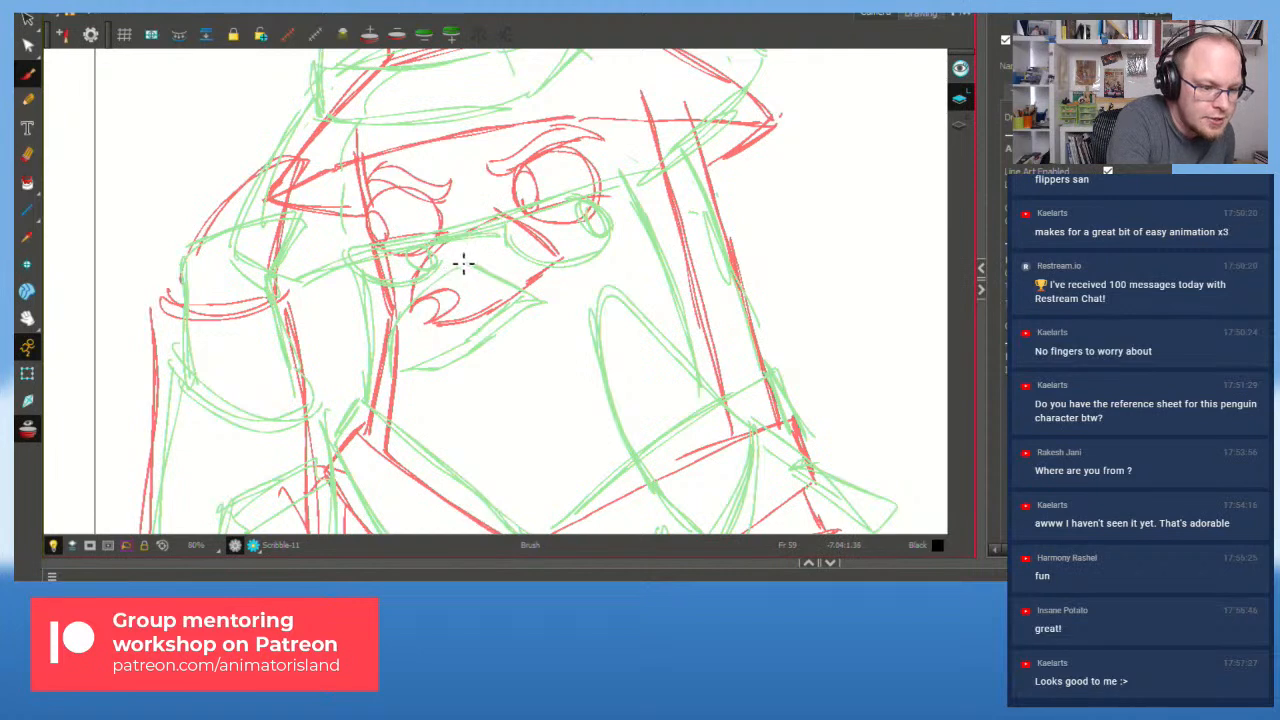
# Step: Draw the beak and the right eye, with its line at a steeper tilt, in dark blue
pyautogui.moveTo(458, 258)
pyautogui.mouseDown()
pyautogui.moveTo(399, 328)
pyautogui.moveTo(397, 312)
pyautogui.moveTo(392, 372)
pyautogui.moveTo(416, 346)
pyautogui.moveTo(394, 370)
pyautogui.moveTo(454, 342)
pyautogui.moveTo(390, 377)
pyautogui.moveTo(543, 294)
pyautogui.mouseUp()
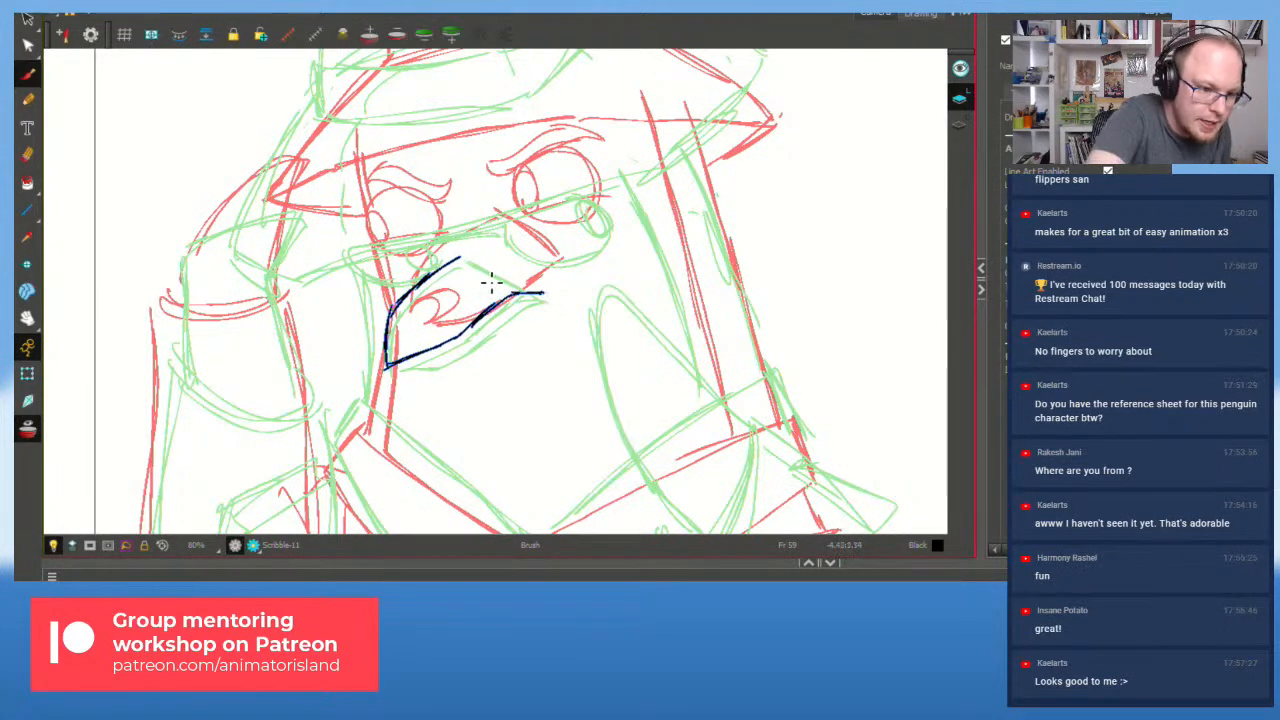
pyautogui.moveTo(460, 256); pyautogui.dragTo(543, 293)
pyautogui.moveTo(394, 366)
pyautogui.mouseDown()
pyautogui.moveTo(436, 375)
pyautogui.moveTo(548, 291)
pyautogui.mouseUp()
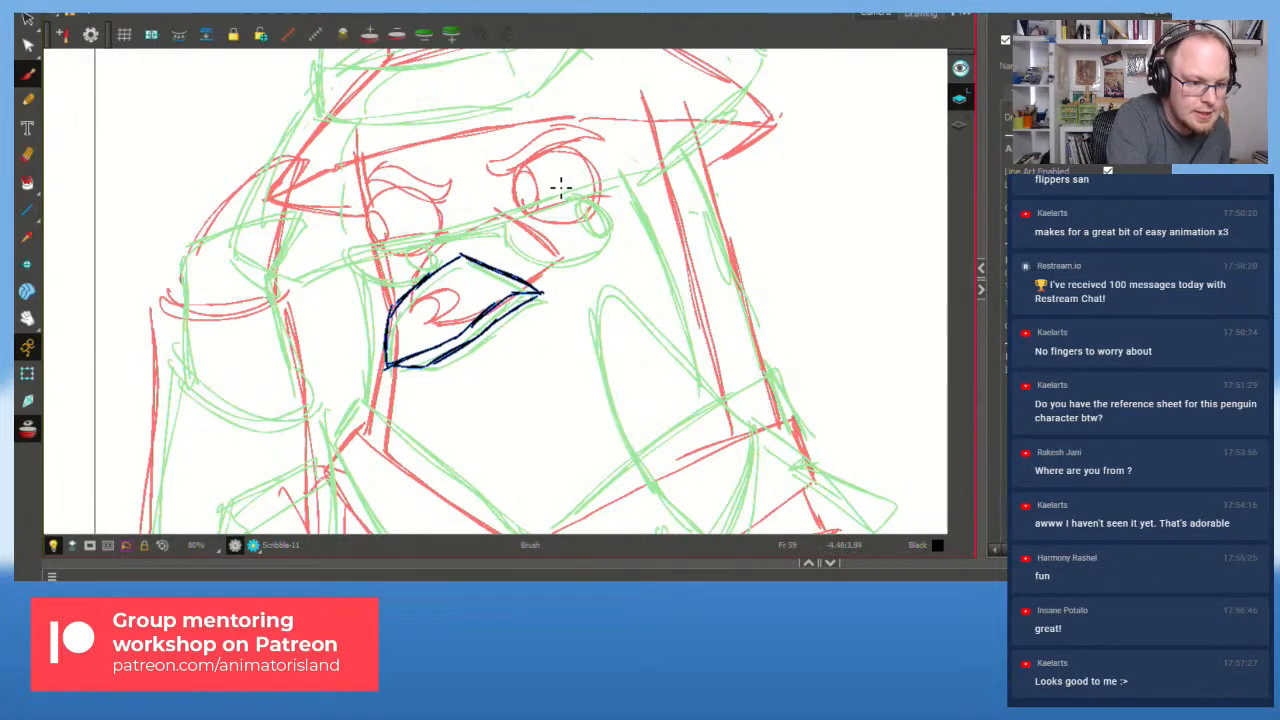
pyautogui.moveTo(503, 233)
pyautogui.mouseDown()
pyautogui.moveTo(539, 245)
pyautogui.moveTo(509, 243)
pyautogui.moveTo(576, 238)
pyautogui.moveTo(524, 247)
pyautogui.moveTo(592, 252)
pyautogui.moveTo(571, 247)
pyautogui.moveTo(610, 235)
pyautogui.moveTo(586, 258)
pyautogui.moveTo(578, 193)
pyautogui.mouseUp()
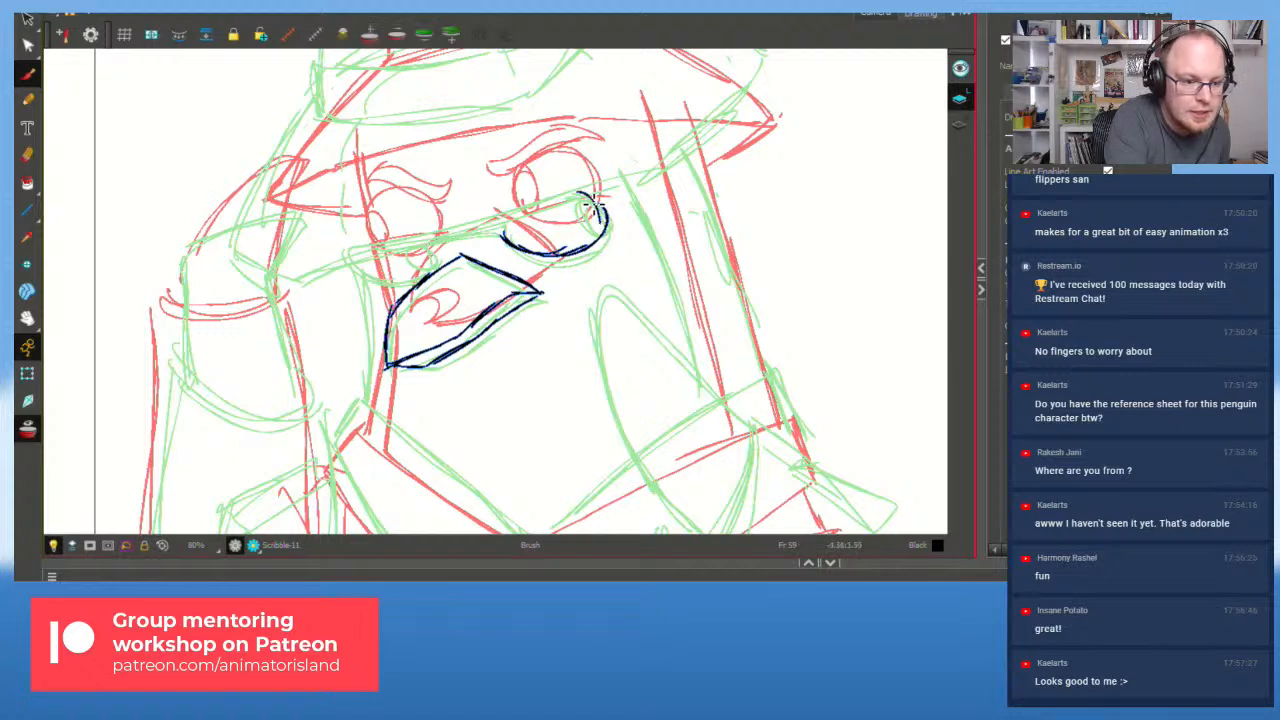
pyautogui.moveTo(500, 234)
pyautogui.mouseDown()
pyautogui.moveTo(620, 215)
pyautogui.moveTo(606, 222)
pyautogui.mouseUp()
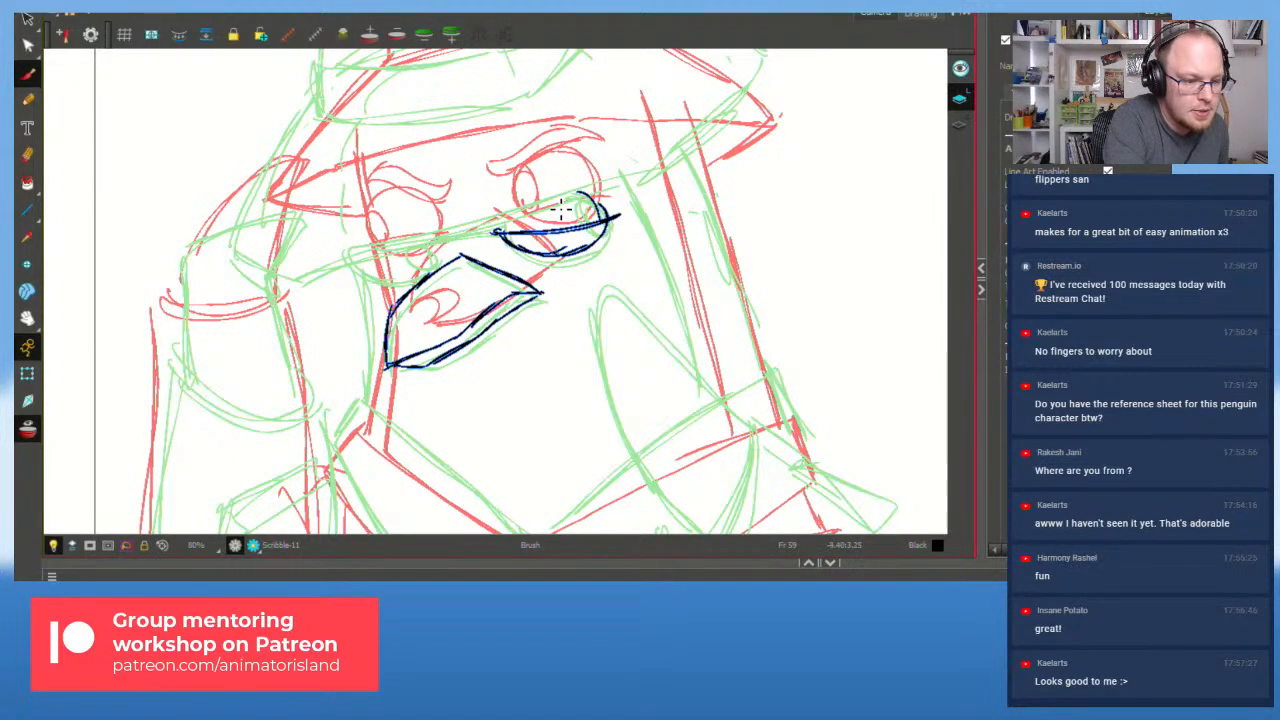
pyautogui.hotkey('ctrl', 'z')
pyautogui.hotkey('ctrl', 'z')
pyautogui.moveTo(503, 240); pyautogui.dragTo(626, 214)
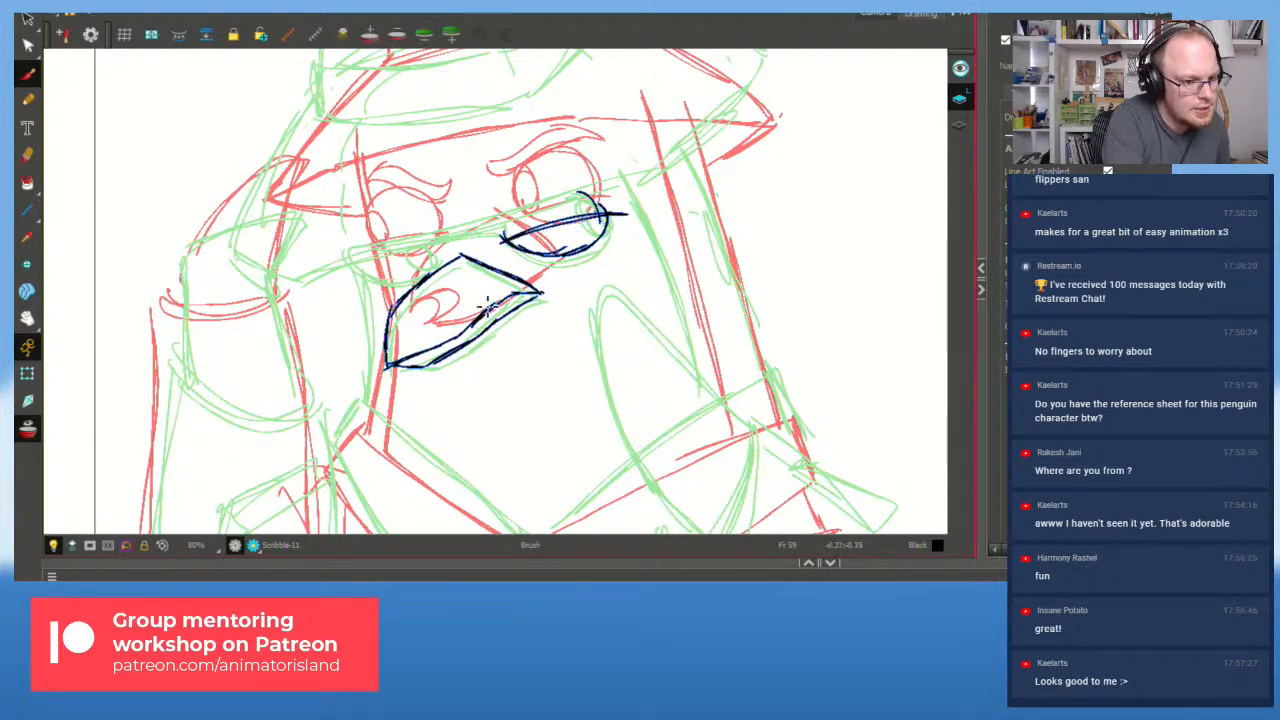
# Step: Draw the left eye's arc and lid, then a chest line running down to the right
pyautogui.moveTo(348, 270)
pyautogui.mouseDown()
pyautogui.moveTo(432, 258)
pyautogui.moveTo(436, 230)
pyautogui.moveTo(351, 250)
pyautogui.moveTo(424, 218)
pyautogui.moveTo(354, 245)
pyautogui.mouseUp()
pyautogui.hotkey('ctrl', 'z')
pyautogui.moveTo(438, 252)
pyautogui.mouseDown()
pyautogui.moveTo(379, 244)
pyautogui.moveTo(437, 246)
pyautogui.mouseUp()
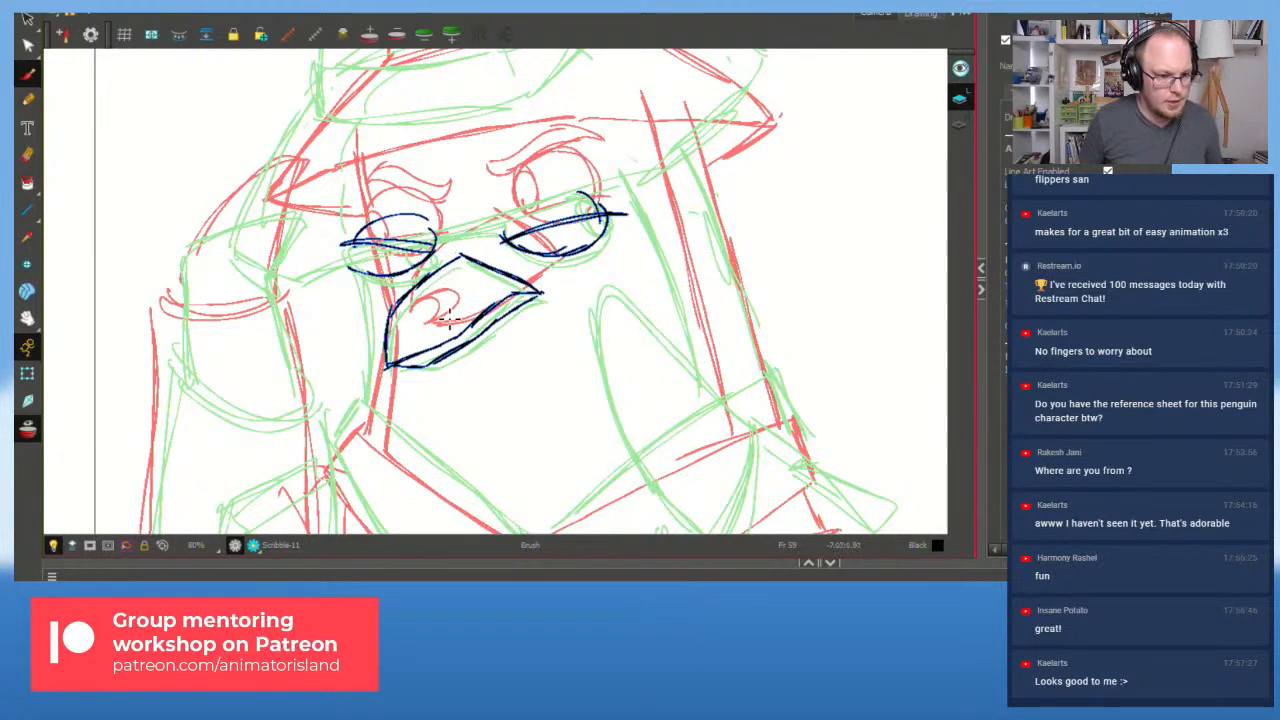
pyautogui.scroll(-2, 448, 314)
pyautogui.moveTo(388, 382)
pyautogui.mouseDown()
pyautogui.moveTo(385, 282)
pyautogui.moveTo(390, 345)
pyautogui.moveTo(424, 432)
pyautogui.moveTo(478, 472)
pyautogui.mouseUp()
pyautogui.moveTo(432, 437); pyautogui.dragTo(500, 487)
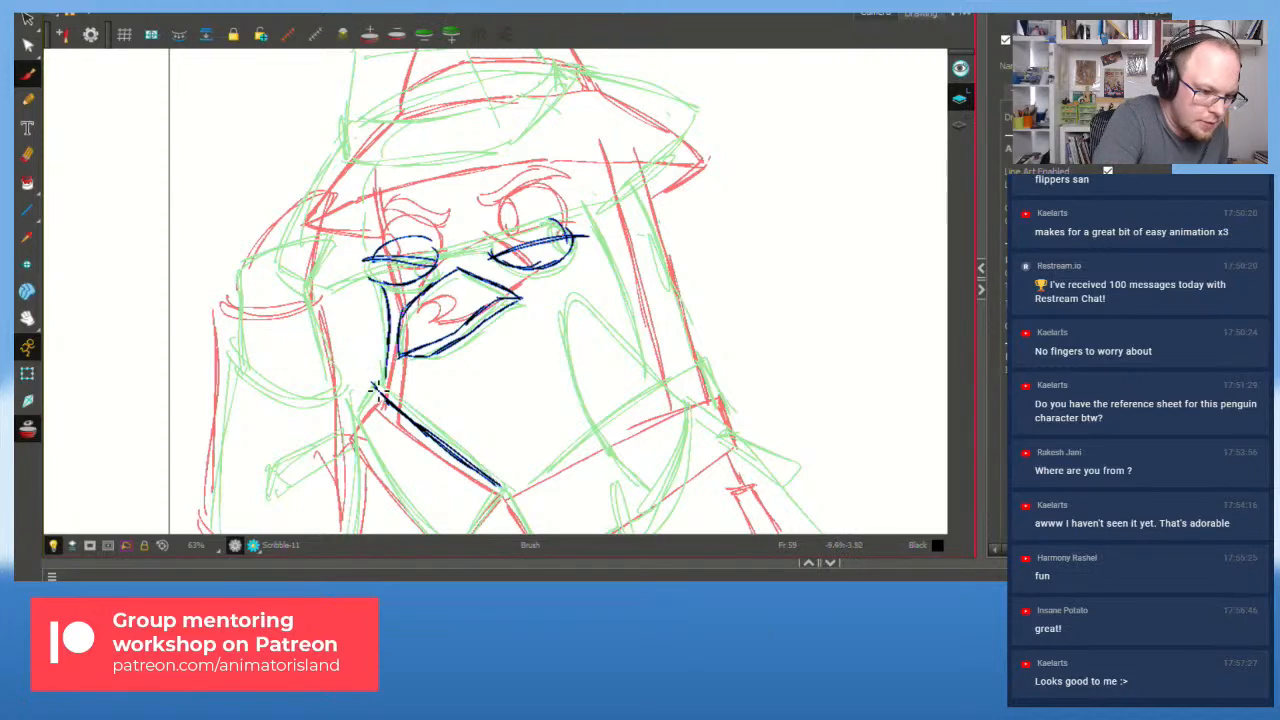
# Step: Trace the collar's left edge, bottom corner and inner edge rising to the right
pyautogui.moveTo(352, 424); pyautogui.dragTo(404, 502)
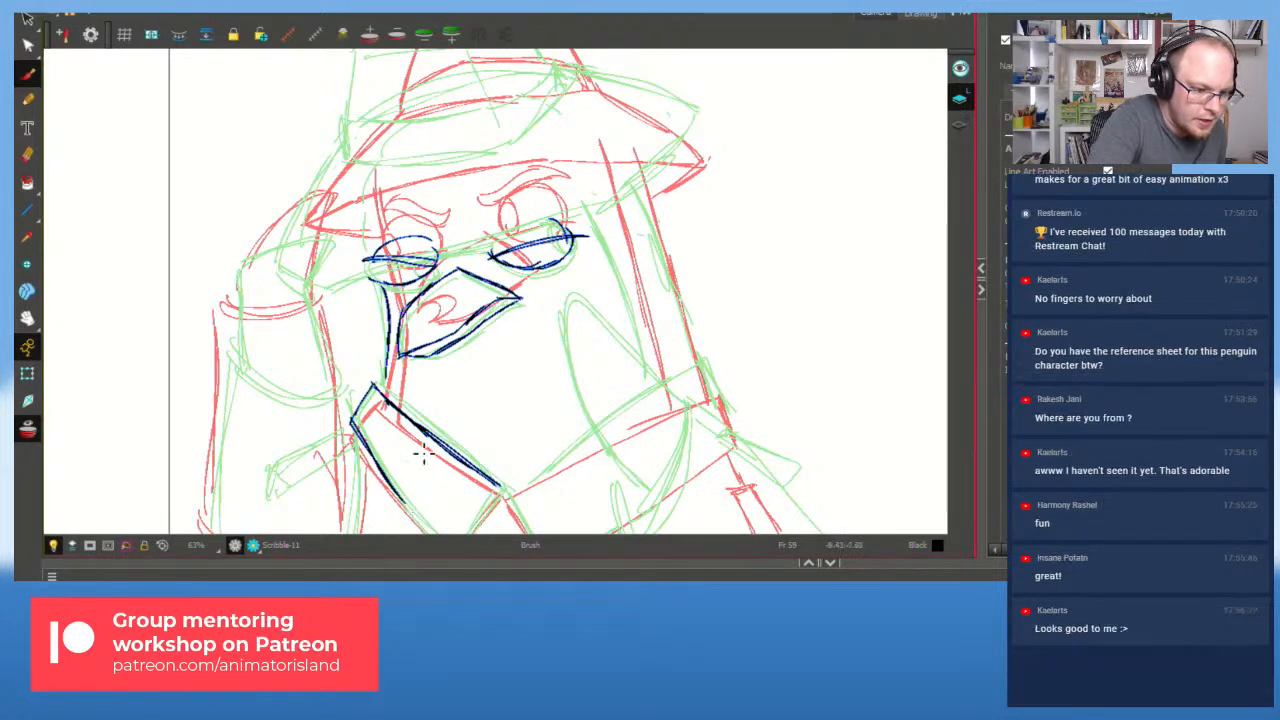
pyautogui.press('space')
pyautogui.moveTo(480, 409); pyautogui.dragTo(441, 305)
pyautogui.moveTo(393, 432)
pyautogui.mouseDown()
pyautogui.moveTo(420, 455)
pyautogui.moveTo(433, 432)
pyautogui.moveTo(424, 454)
pyautogui.moveTo(484, 370)
pyautogui.mouseUp()
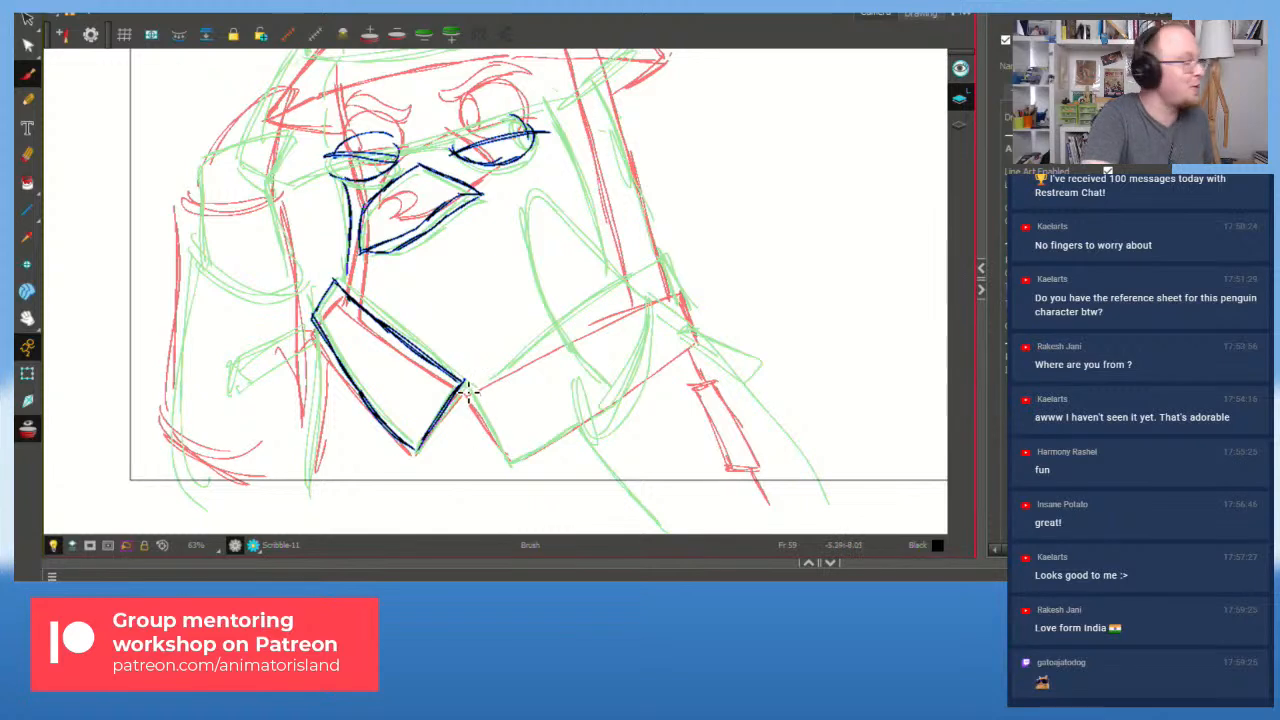
pyautogui.moveTo(466, 390); pyautogui.dragTo(509, 465)
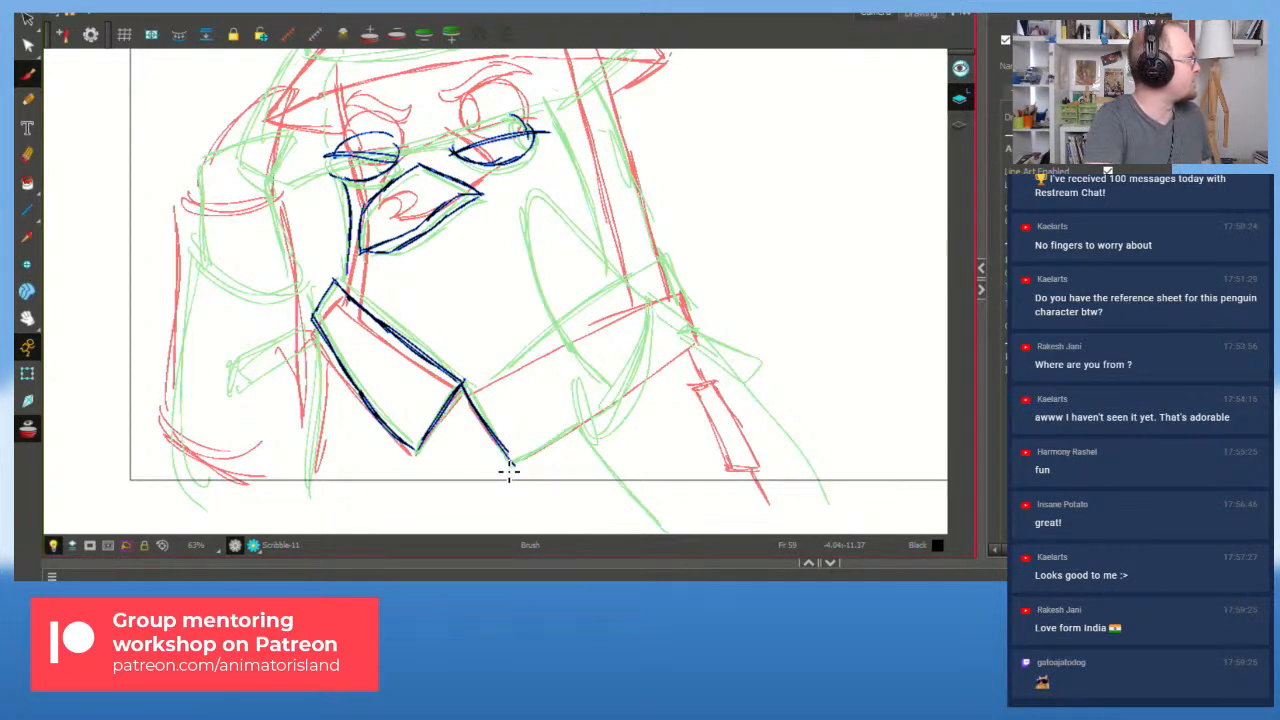
pyautogui.moveTo(464, 383)
pyautogui.mouseDown()
pyautogui.moveTo(511, 459)
pyautogui.moveTo(510, 370)
pyautogui.moveTo(558, 328)
pyautogui.mouseUp()
pyautogui.hotkey('ctrl', 'z')
pyautogui.moveTo(474, 387); pyautogui.dragTo(590, 312)
# Step: Extend the collar's upper edge to its right corner, then draw the right end and lower edge
pyautogui.moveTo(520, 353); pyautogui.dragTo(634, 286)
pyautogui.moveTo(556, 331); pyautogui.dragTo(658, 270)
pyautogui.moveTo(598, 299); pyautogui.dragTo(674, 263)
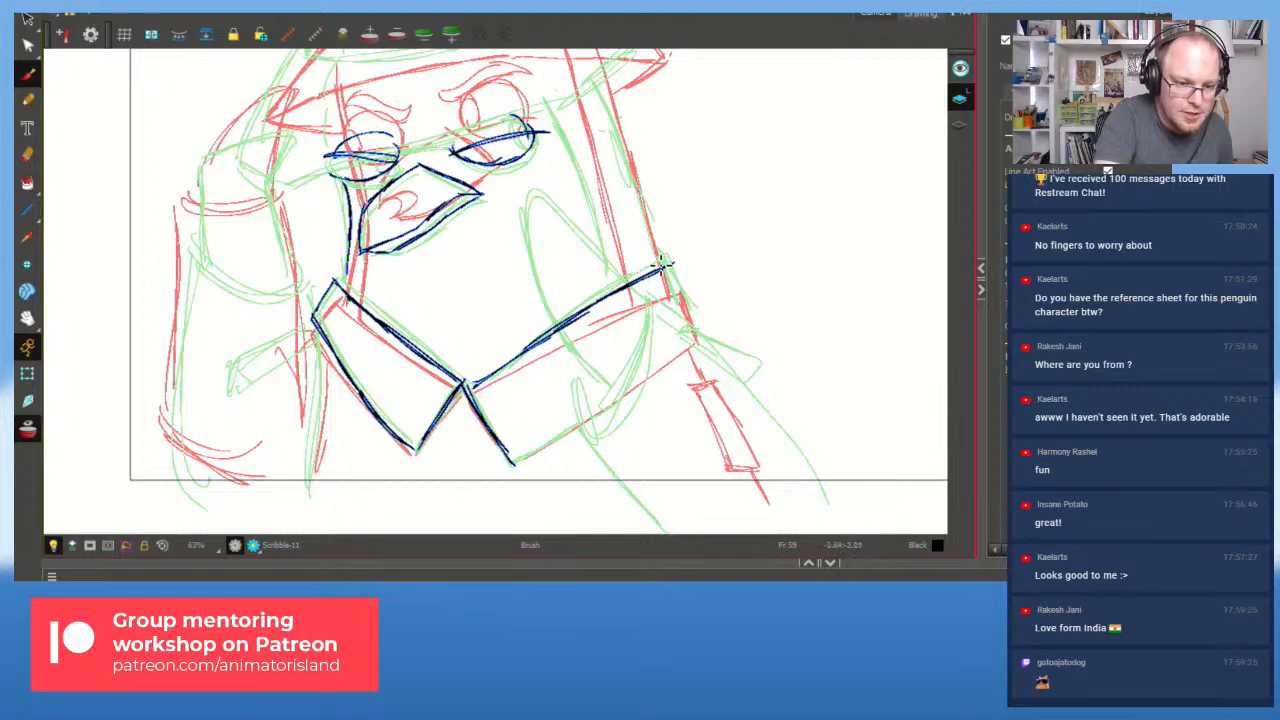
pyautogui.moveTo(671, 266); pyautogui.dragTo(691, 316)
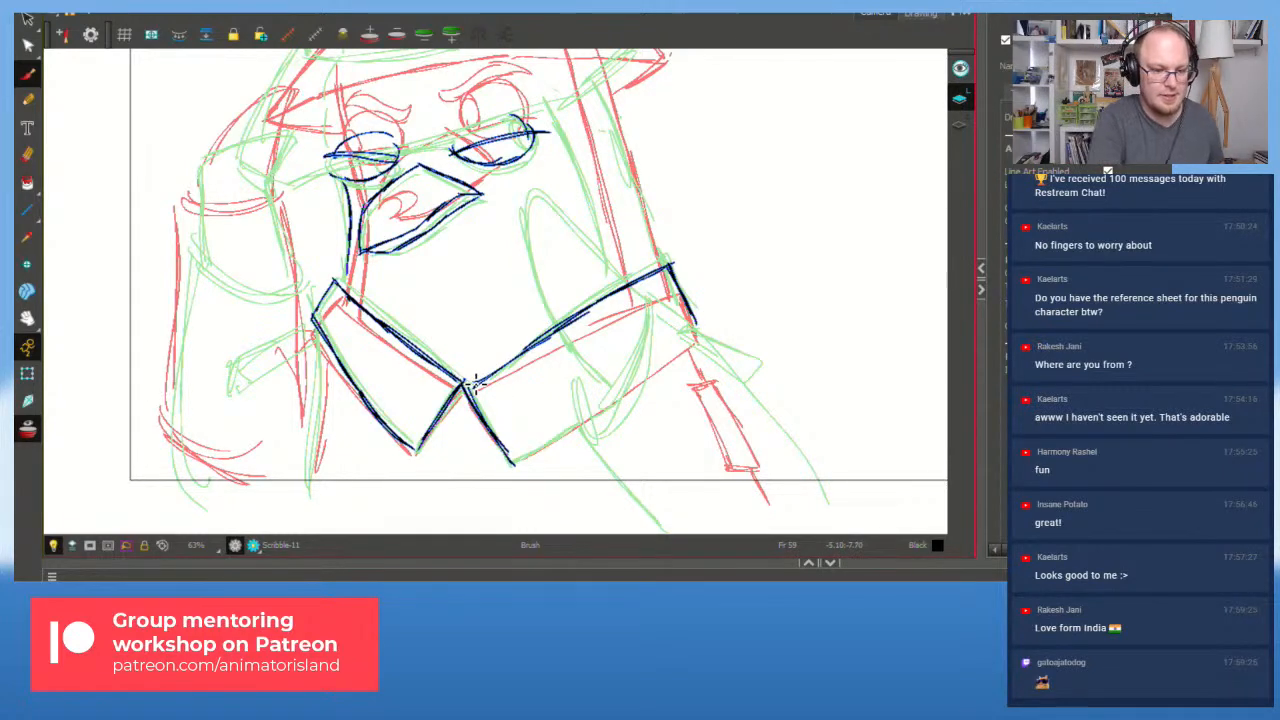
pyautogui.moveTo(549, 446)
pyautogui.mouseDown()
pyautogui.moveTo(654, 381)
pyautogui.moveTo(696, 338)
pyautogui.mouseUp()
pyautogui.hotkey('ctrl', 'z')
pyautogui.moveTo(514, 462); pyautogui.dragTo(695, 330)
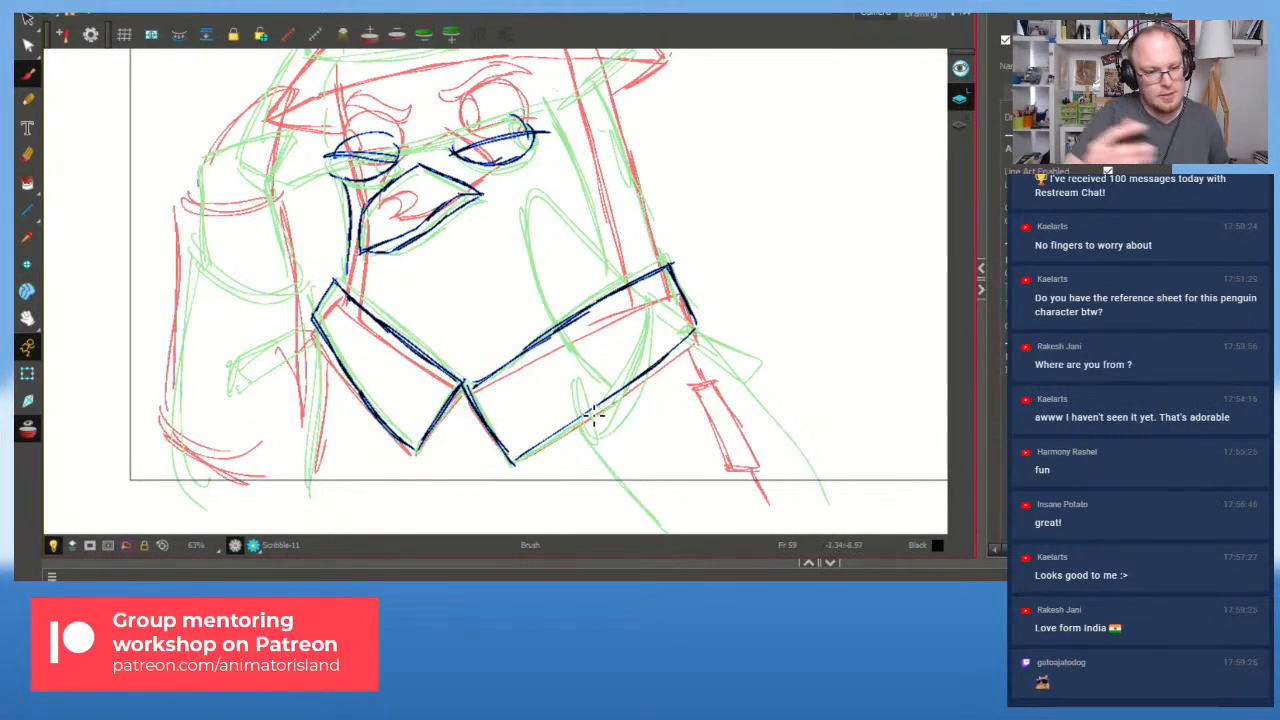
# Step: Recentre the pigeon and try, then undo, several thin strokes rising past the eyes
pyautogui.scroll(-1, 593, 415)
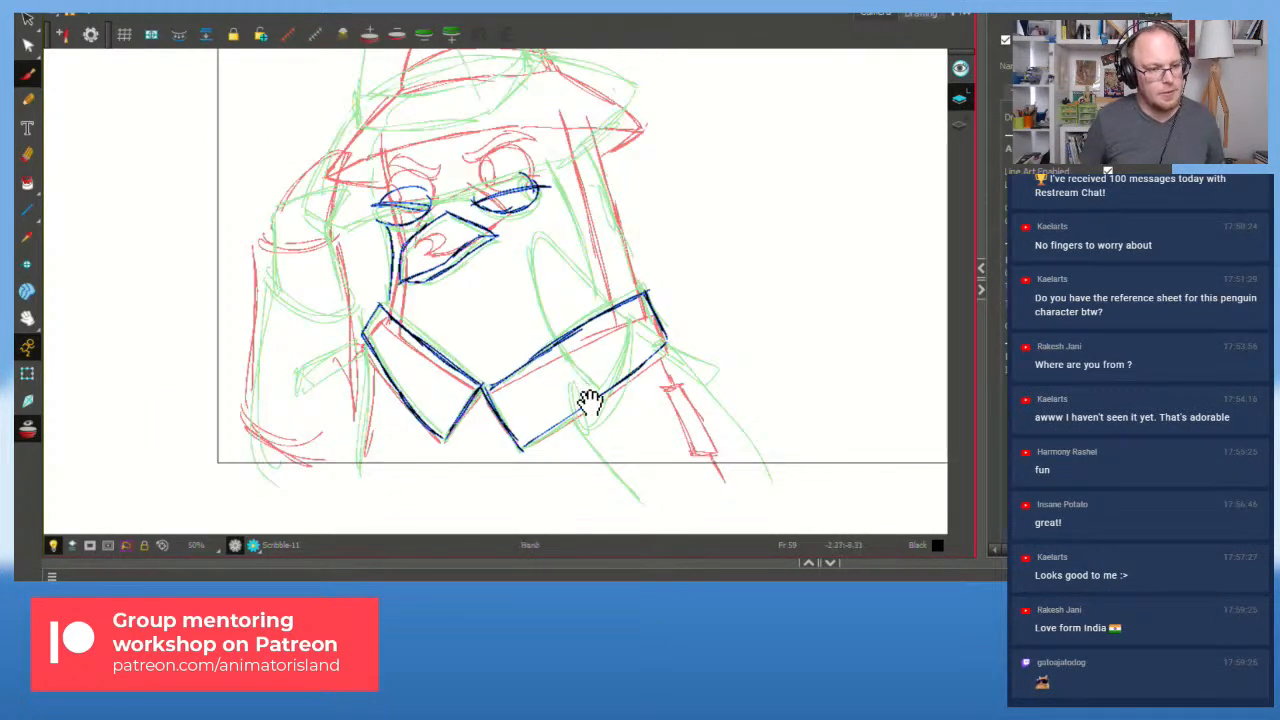
pyautogui.moveTo(476, 321); pyautogui.dragTo(542, 396)
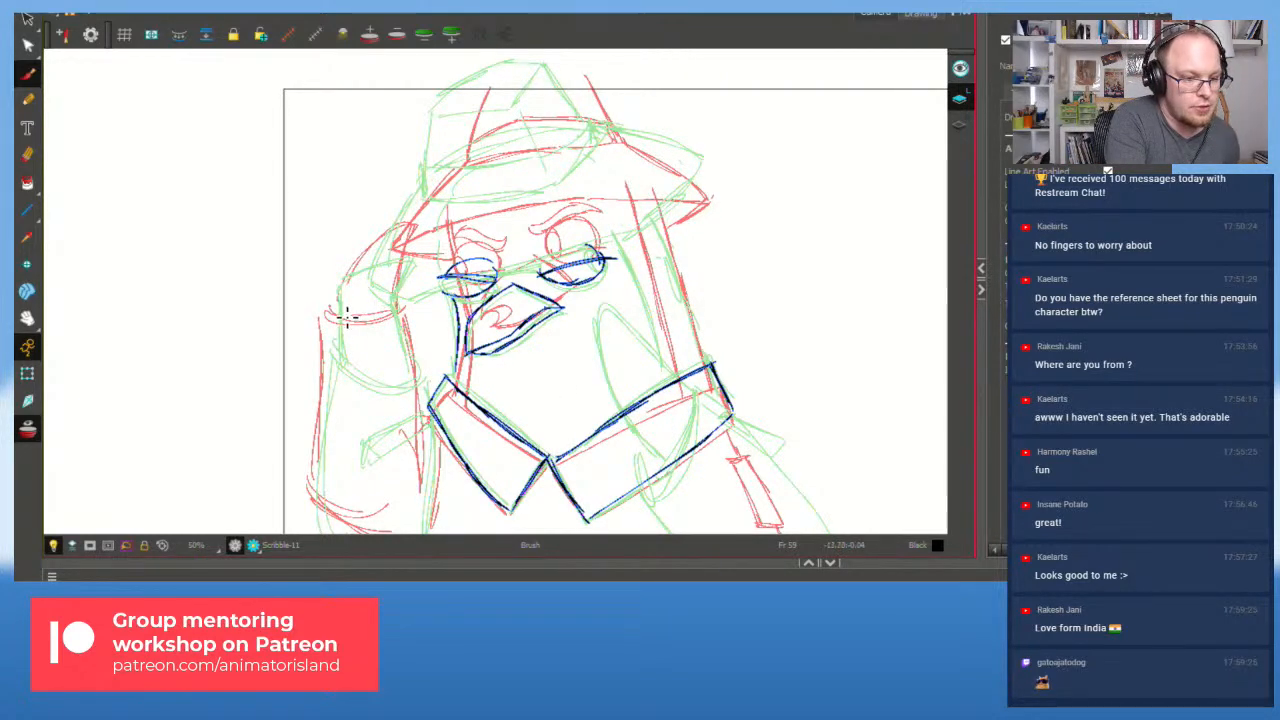
pyautogui.moveTo(340, 312)
pyautogui.mouseDown()
pyautogui.moveTo(407, 276)
pyautogui.moveTo(398, 336)
pyautogui.mouseUp()
pyautogui.moveTo(412, 280)
pyautogui.mouseDown()
pyautogui.moveTo(391, 330)
pyautogui.moveTo(463, 280)
pyautogui.mouseUp()
pyautogui.moveTo(402, 318)
pyautogui.mouseDown()
pyautogui.moveTo(515, 265)
pyautogui.moveTo(607, 242)
pyautogui.mouseUp()
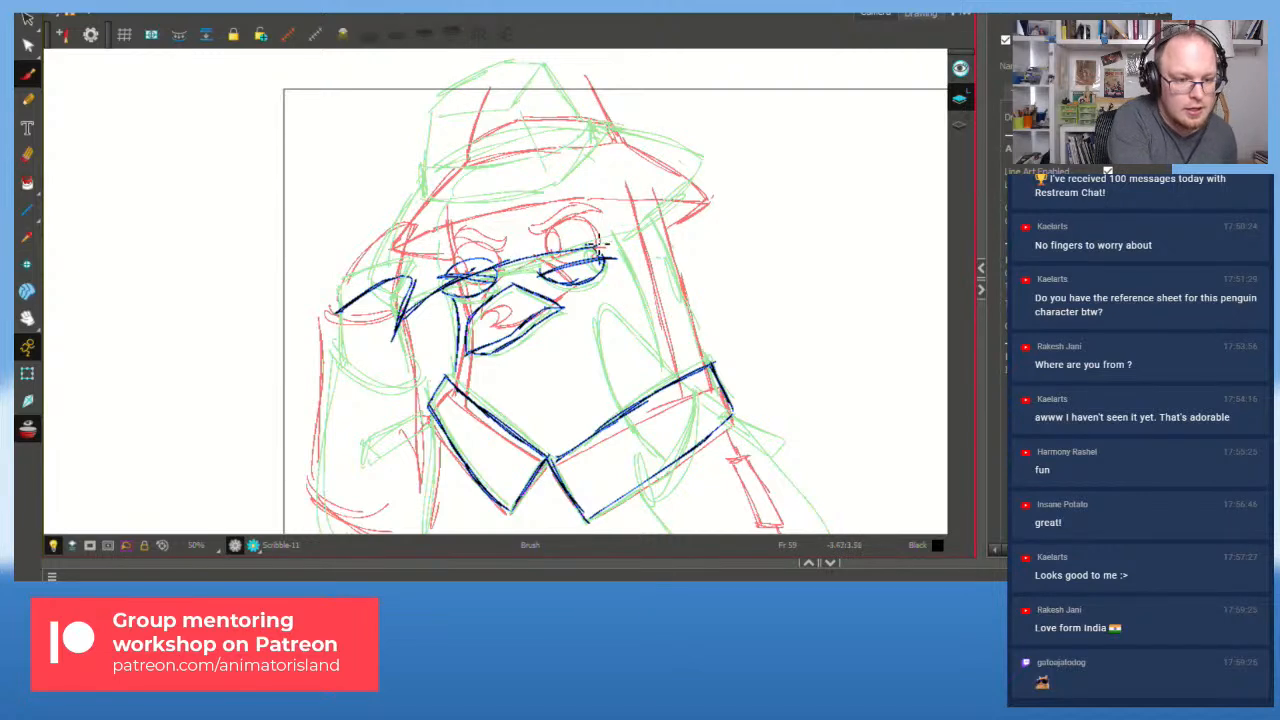
pyautogui.hotkey('ctrl', 'z')
pyautogui.moveTo(402, 325)
pyautogui.mouseDown()
pyautogui.moveTo(560, 258)
pyautogui.moveTo(404, 321)
pyautogui.mouseUp()
pyautogui.hotkey('ctrl', 'z')
pyautogui.hotkey('ctrl', 'z')
pyautogui.hotkey('ctrl', 'z')
pyautogui.moveTo(545, 265); pyautogui.dragTo(636, 234)
pyautogui.moveTo(636, 234)
pyautogui.mouseDown()
pyautogui.moveTo(556, 262)
pyautogui.moveTo(634, 242)
pyautogui.mouseUp()
pyautogui.hotkey('ctrl', 'z')
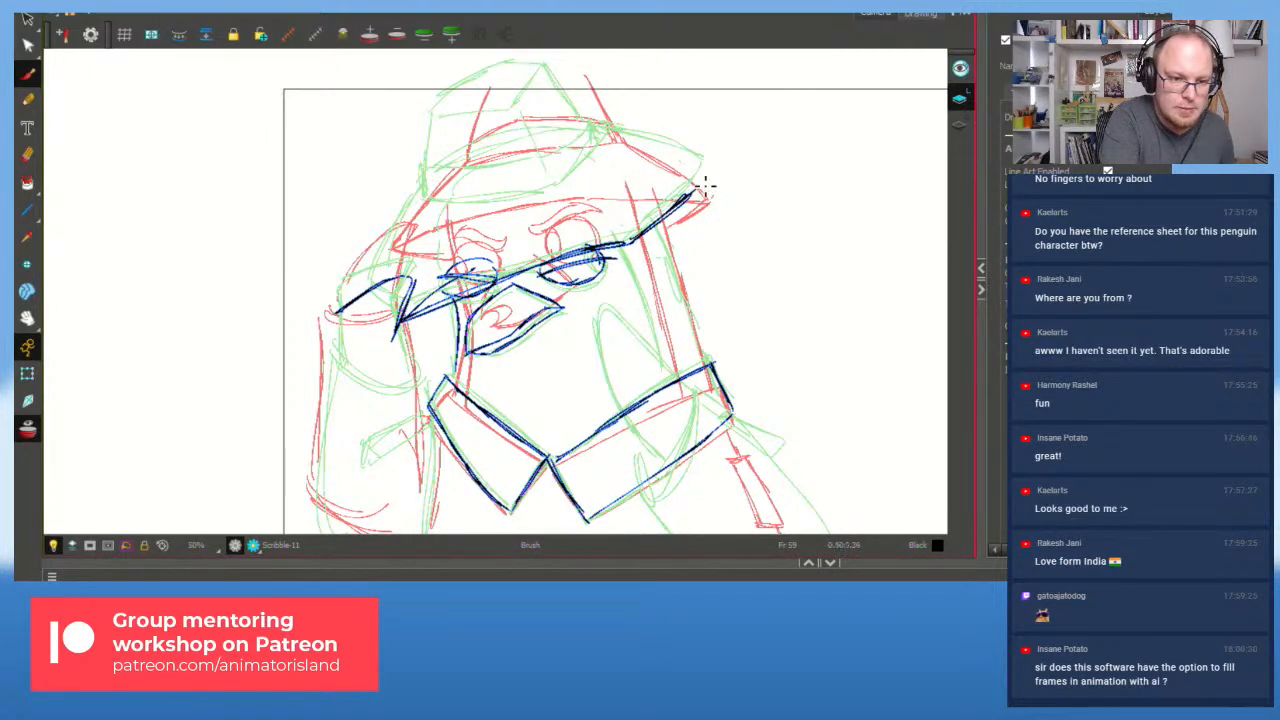
pyautogui.hotkey('ctrl', 'z')
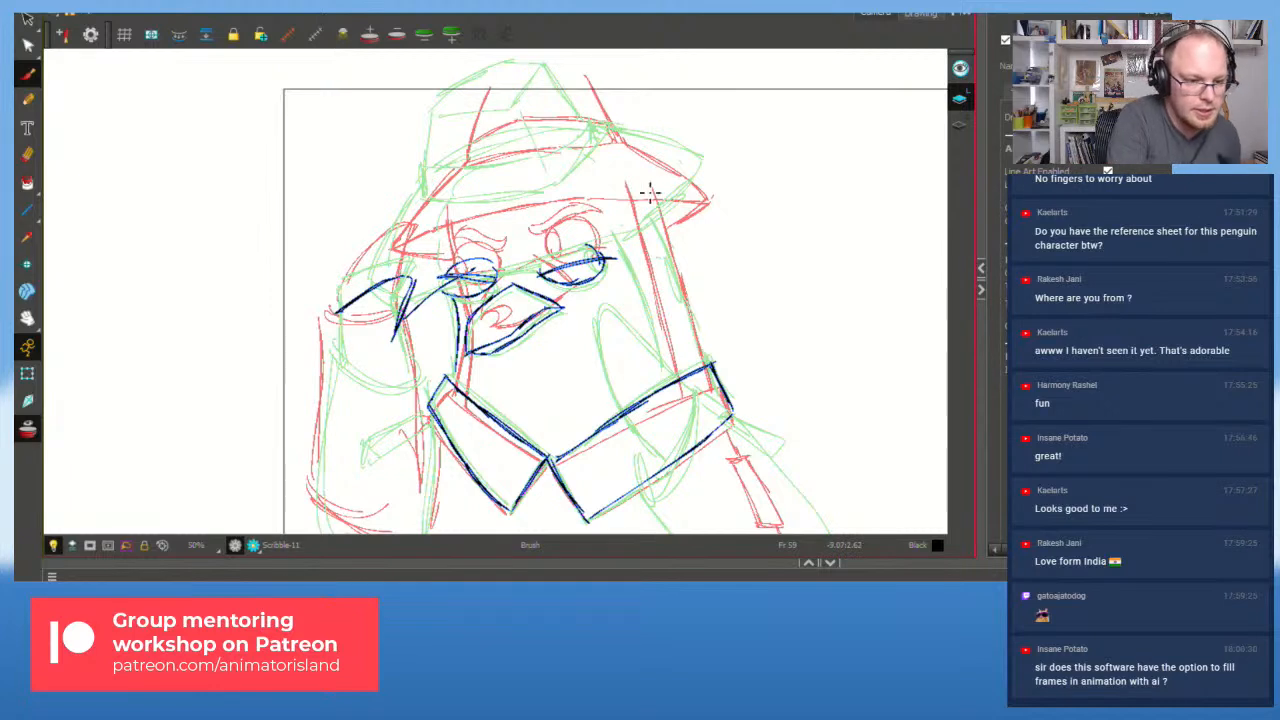
pyautogui.moveTo(489, 246)
pyautogui.mouseDown()
pyautogui.moveTo(450, 275)
pyautogui.moveTo(505, 268)
pyautogui.moveTo(466, 276)
pyautogui.mouseUp()
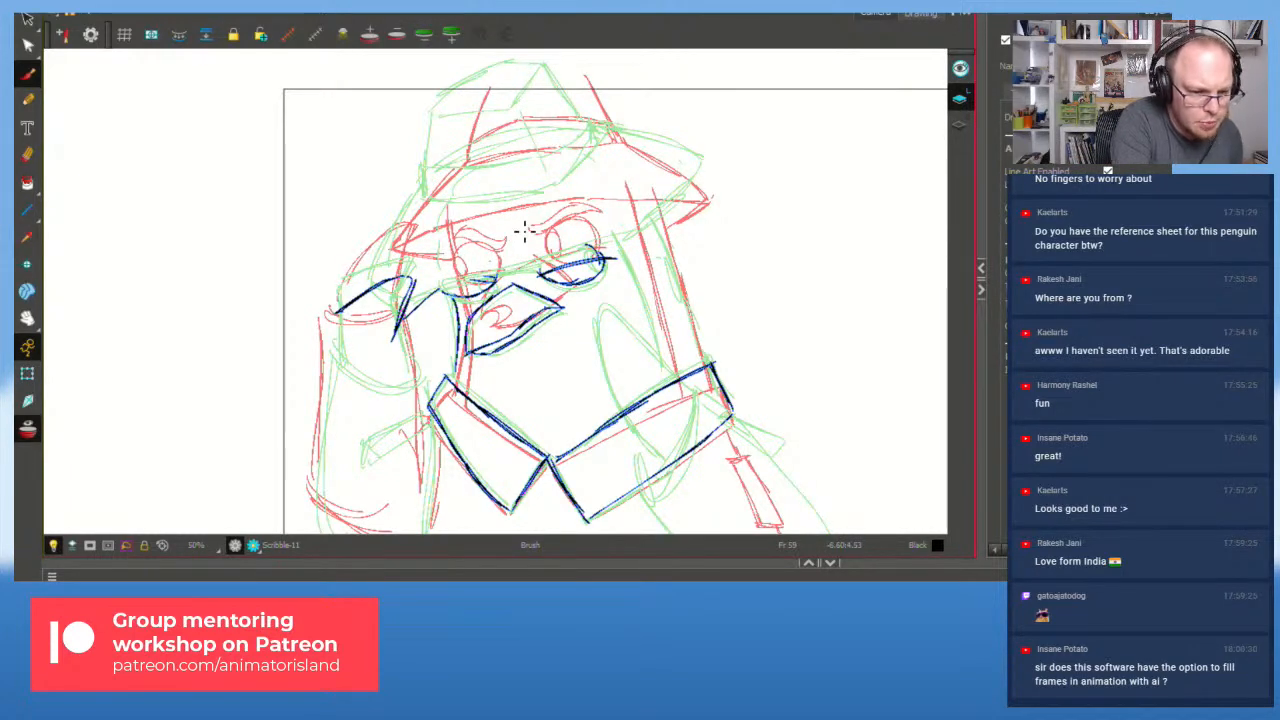
# Step: Draw the brow line across the face, the hat's top edge and lines left of the hat
pyautogui.moveTo(406, 317); pyautogui.dragTo(547, 266)
pyautogui.hotkey('ctrl', 'z')
pyautogui.hotkey('ctrl', 'z')
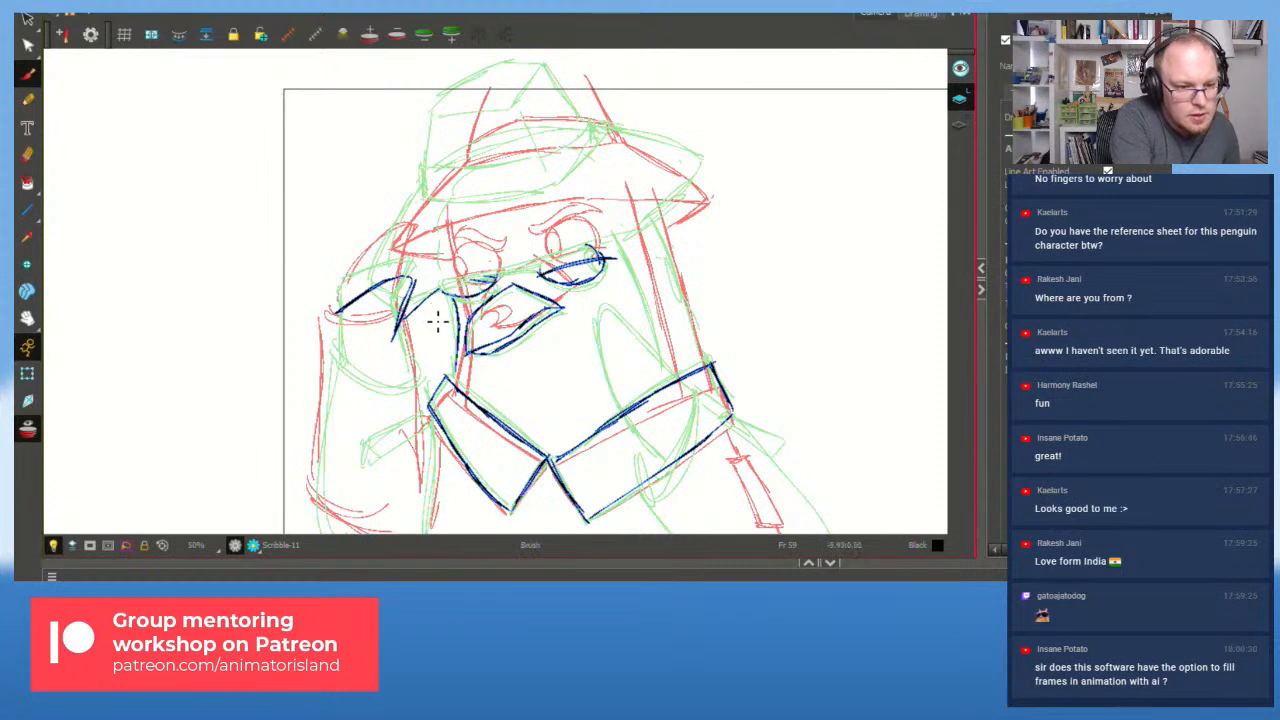
pyautogui.moveTo(413, 318)
pyautogui.mouseDown()
pyautogui.moveTo(485, 283)
pyautogui.moveTo(612, 258)
pyautogui.moveTo(702, 161)
pyautogui.mouseUp()
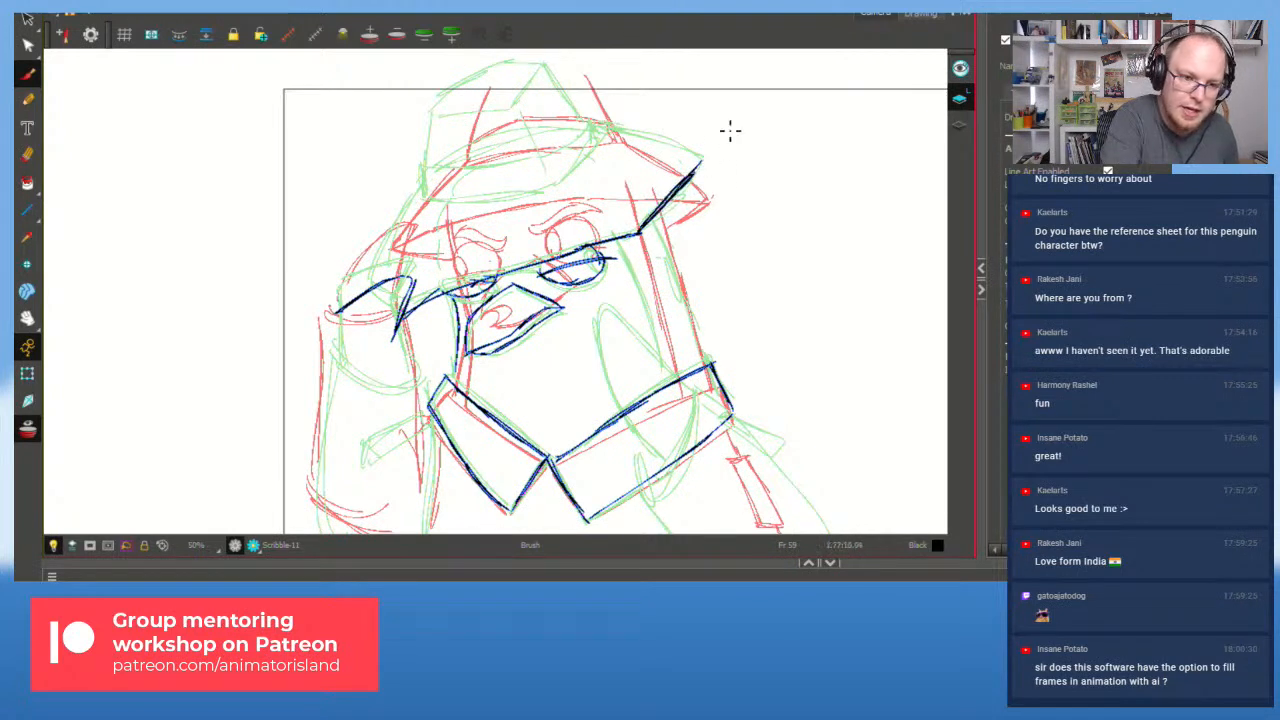
pyautogui.moveTo(614, 130); pyautogui.dragTo(702, 160)
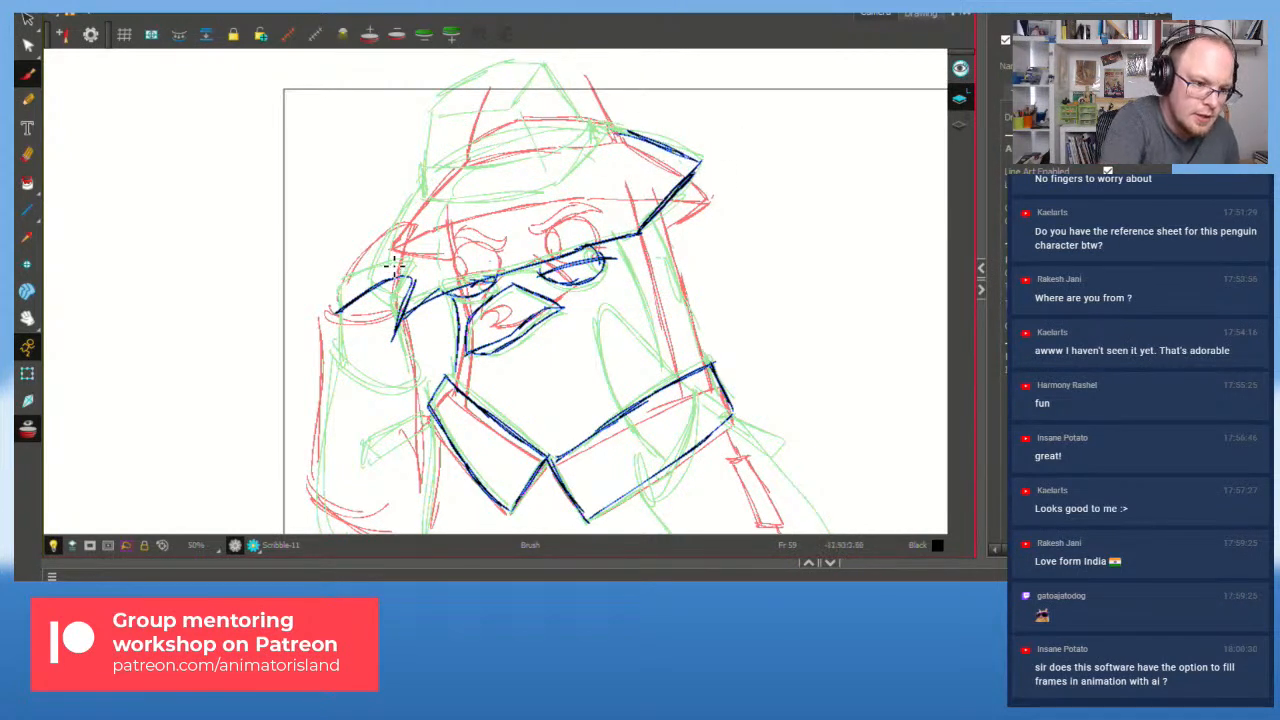
pyautogui.moveTo(381, 282); pyautogui.dragTo(418, 188)
pyautogui.moveTo(419, 185); pyautogui.dragTo(378, 281)
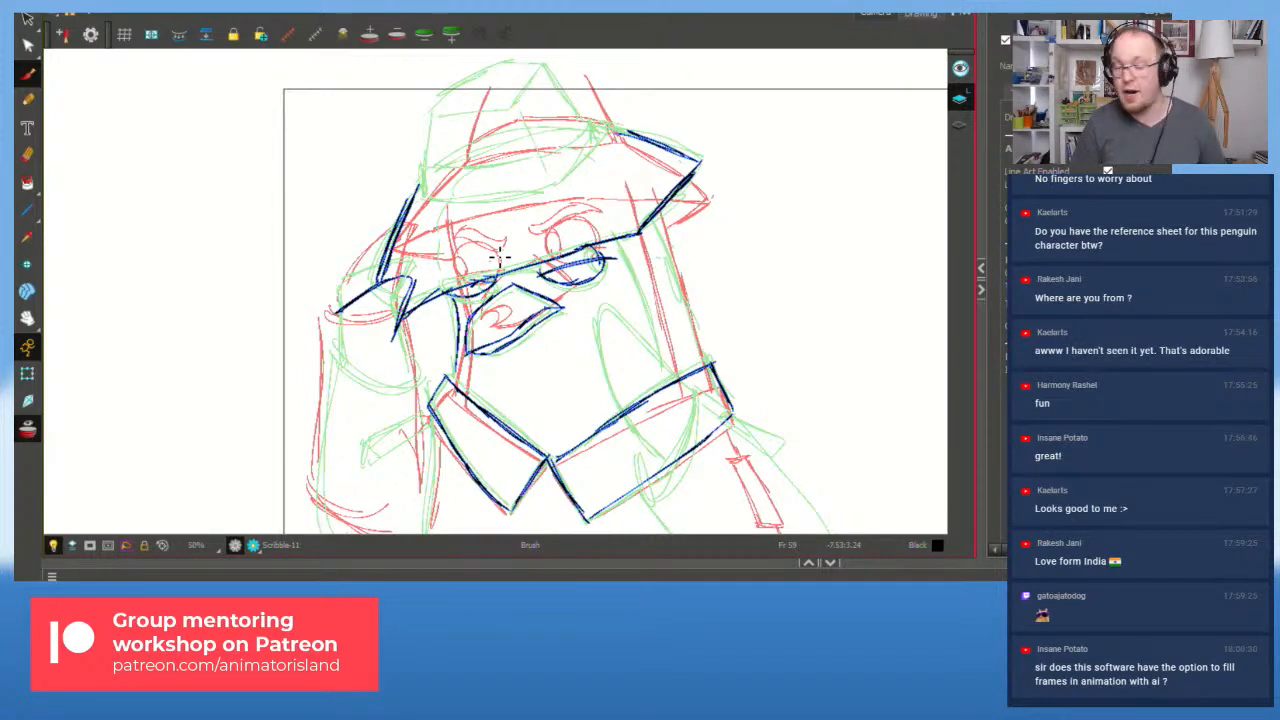
# Step: Outline the left cheek and extend its line down to the frame bottom
pyautogui.moveTo(342, 310); pyautogui.dragTo(334, 376)
pyautogui.moveTo(394, 335); pyautogui.dragTo(400, 396)
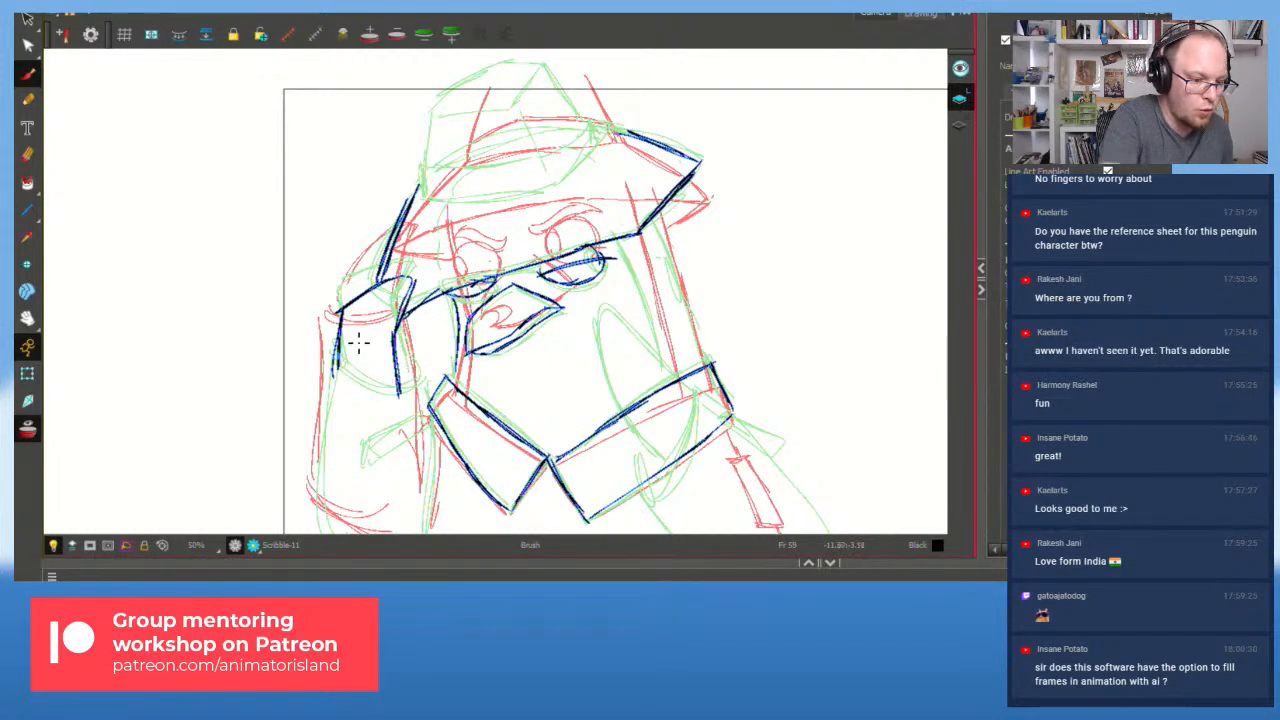
pyautogui.moveTo(333, 370)
pyautogui.mouseDown()
pyautogui.moveTo(392, 411)
pyautogui.moveTo(408, 399)
pyautogui.mouseUp()
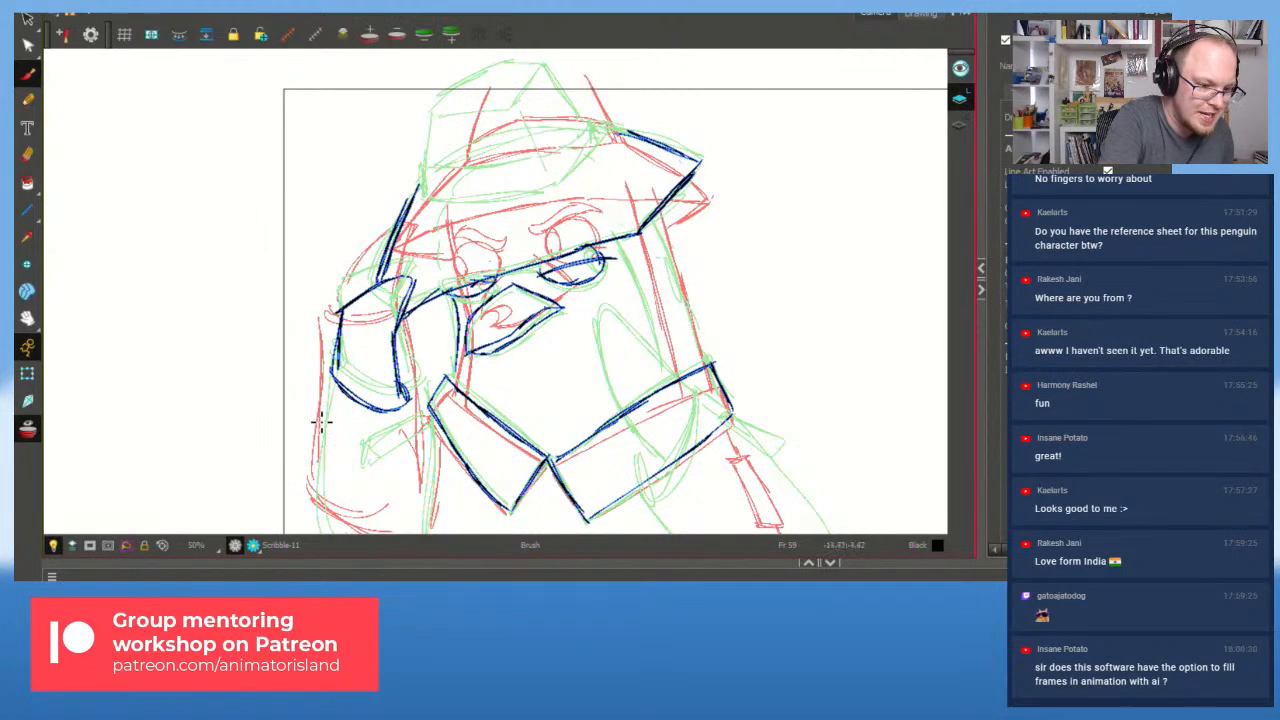
pyautogui.moveTo(334, 372); pyautogui.dragTo(319, 470)
pyautogui.moveTo(333, 375); pyautogui.dragTo(313, 532)
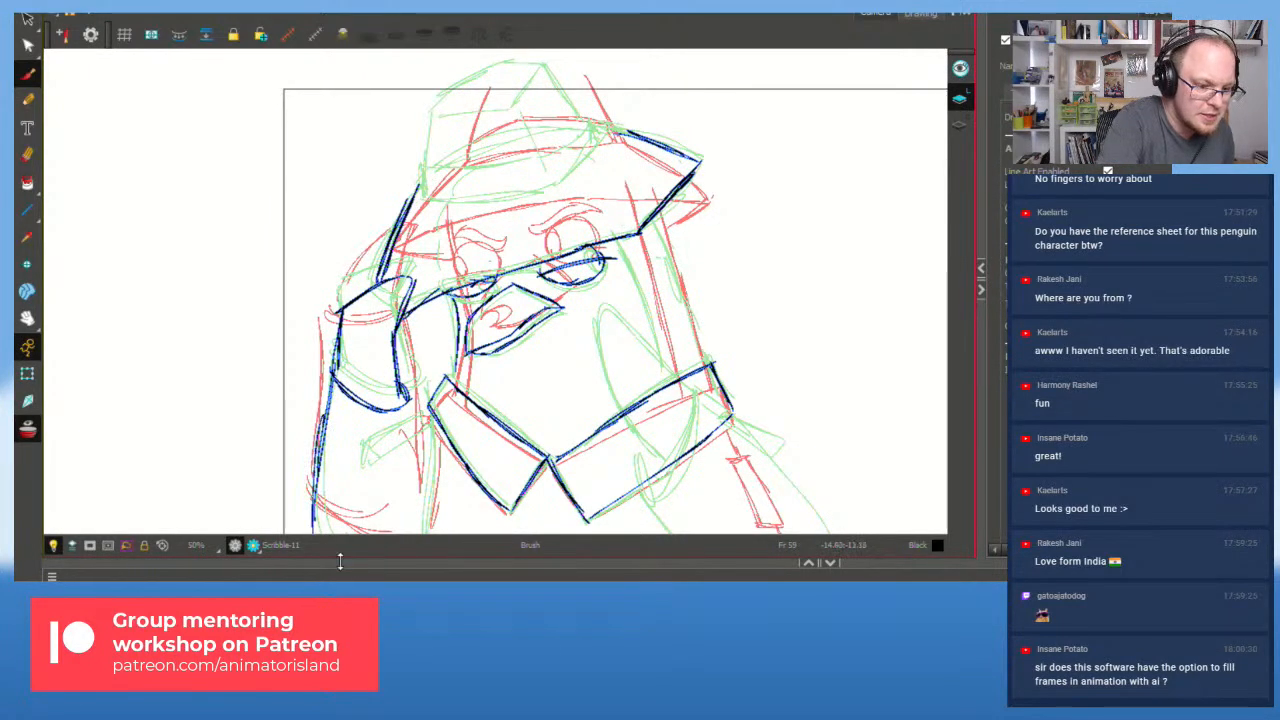
pyautogui.moveTo(419, 397); pyautogui.dragTo(435, 514)
pyautogui.hotkey('ctrl', 'z')
pyautogui.hotkey('ctrl', 'z')
pyautogui.moveTo(557, 383)
pyautogui.mouseDown()
pyautogui.moveTo(589, 289)
pyautogui.moveTo(587, 368)
pyautogui.moveTo(603, 334)
pyautogui.mouseUp()
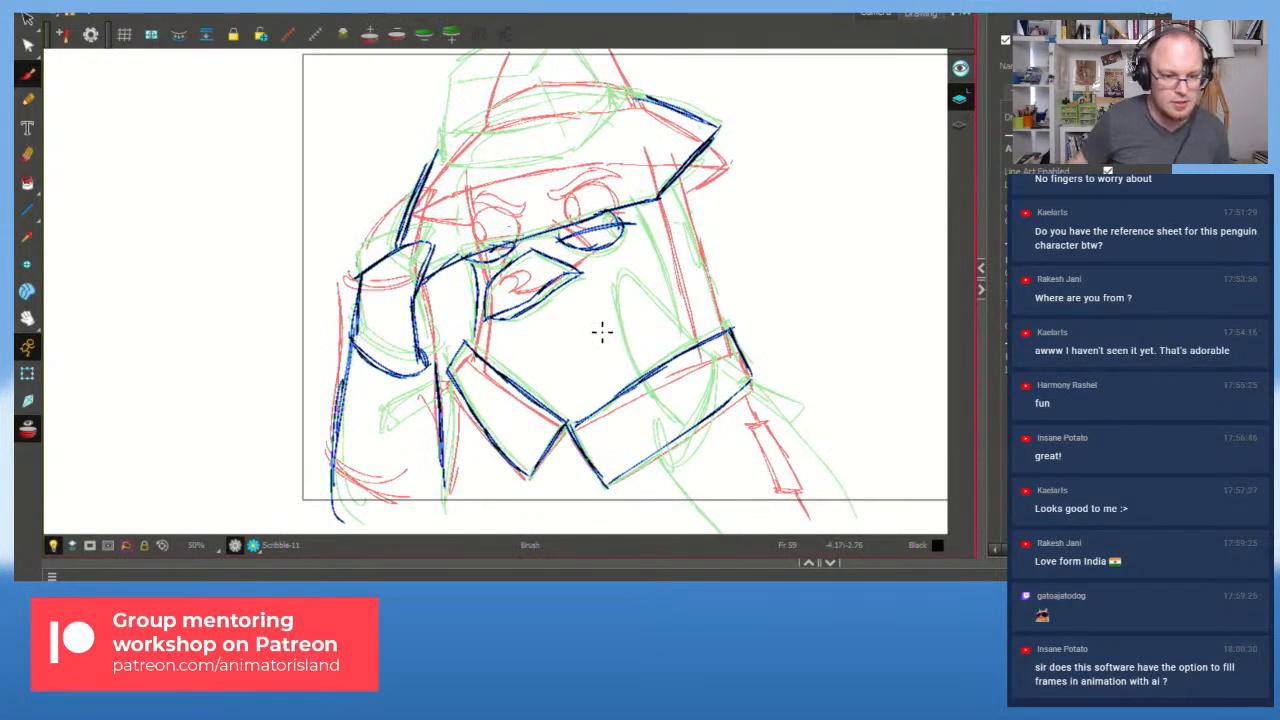
# Step: Draw the right edge of the face, redoing the cheek stroke once
pyautogui.scroll(-1, 619, 254)
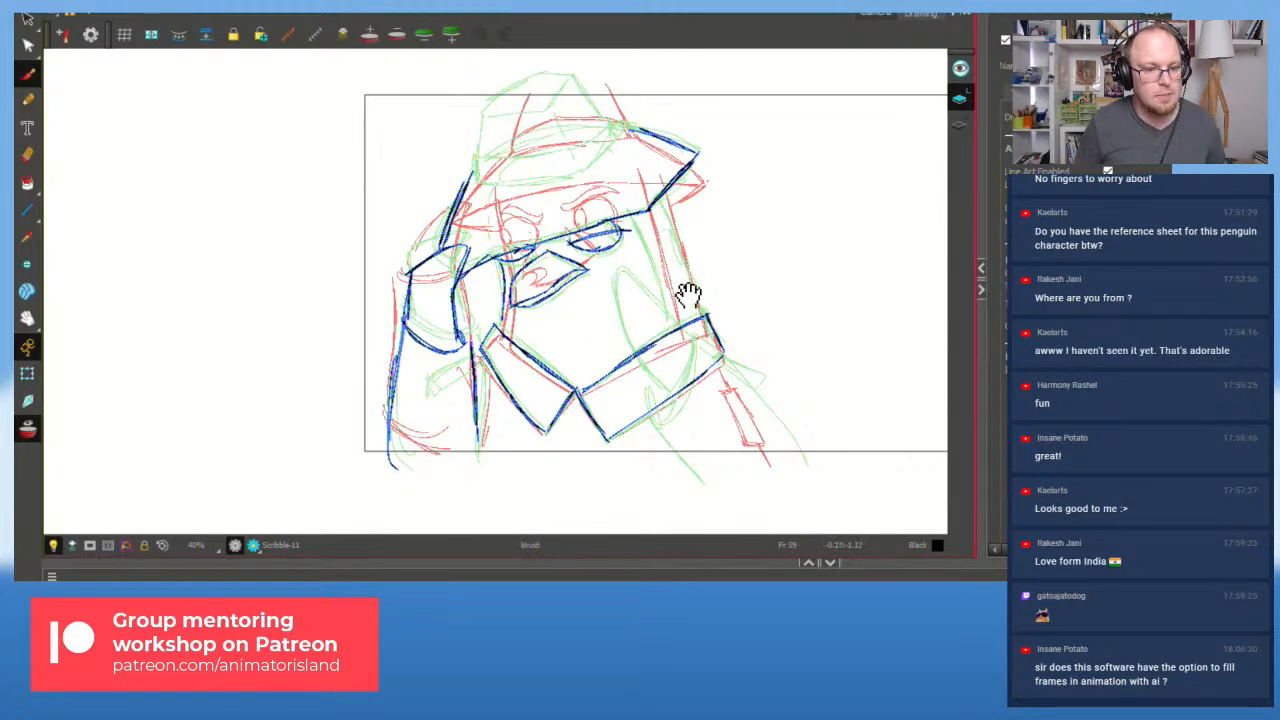
pyautogui.moveTo(687, 297); pyautogui.dragTo(687, 339)
pyautogui.scroll(1, 672, 328)
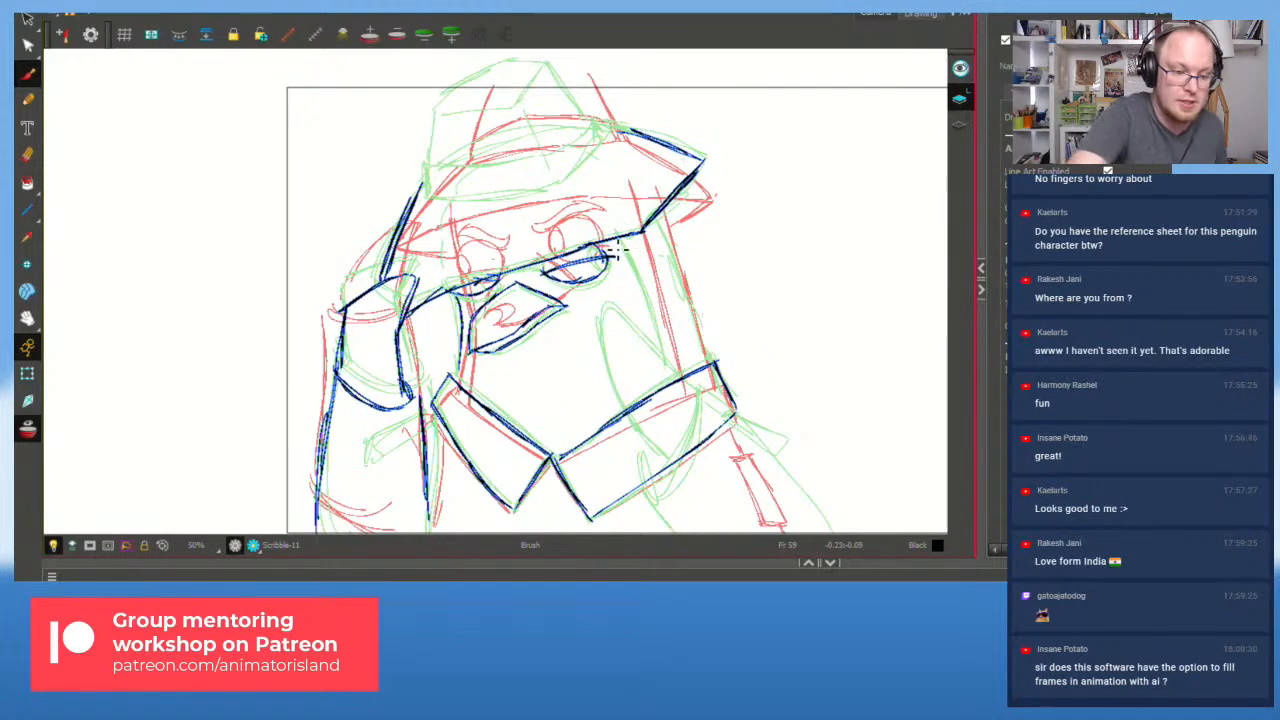
pyautogui.moveTo(632, 240); pyautogui.dragTo(662, 324)
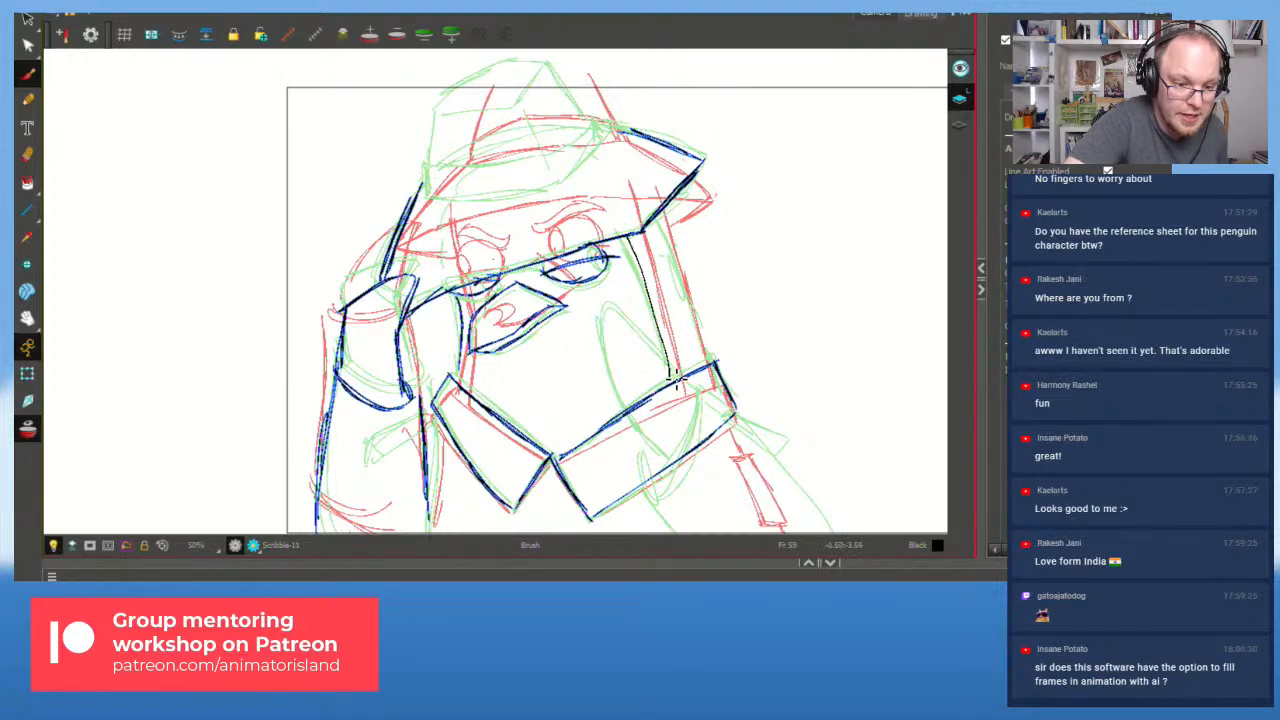
pyautogui.moveTo(629, 236)
pyautogui.mouseDown()
pyautogui.moveTo(672, 378)
pyautogui.moveTo(700, 320)
pyautogui.moveTo(661, 214)
pyautogui.moveTo(693, 318)
pyautogui.mouseUp()
pyautogui.hotkey('ctrl', 'z')
pyautogui.moveTo(661, 212)
pyautogui.mouseDown()
pyautogui.moveTo(716, 366)
pyautogui.moveTo(657, 208)
pyautogui.mouseUp()
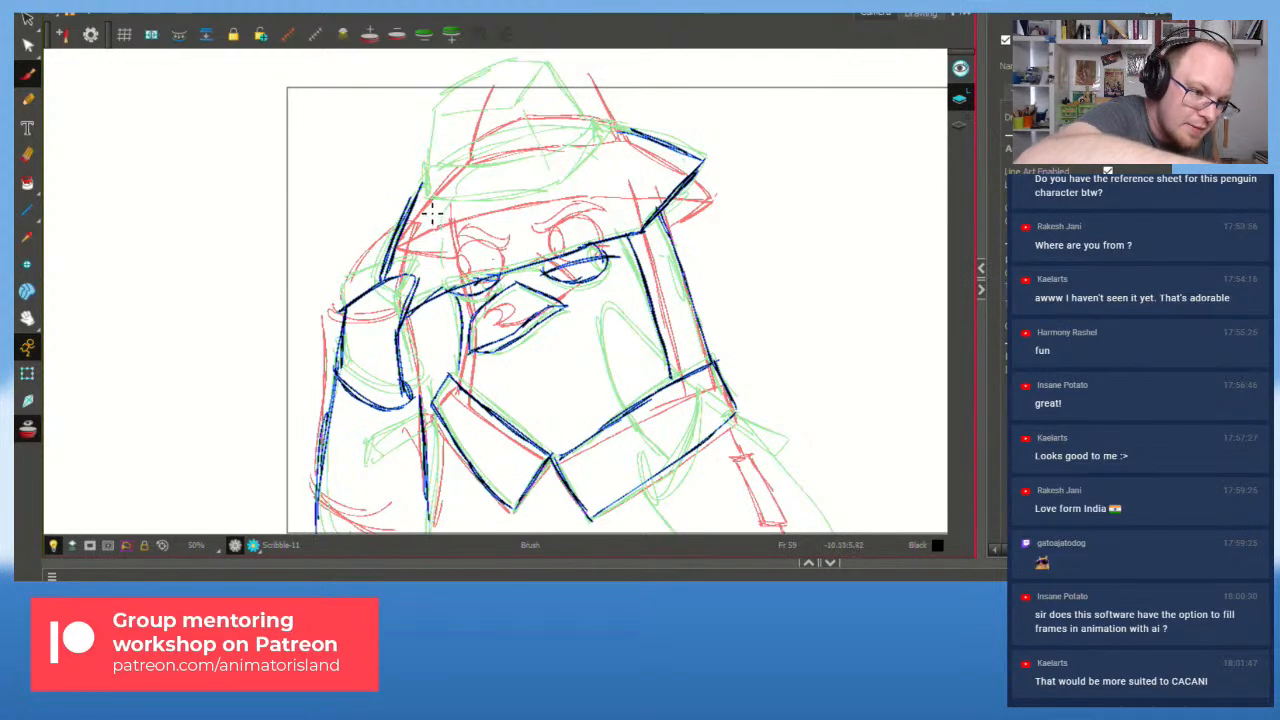
# Step: Draw the hat brim line and the hat's left and right sides
pyautogui.moveTo(426, 212)
pyautogui.mouseDown()
pyautogui.moveTo(471, 221)
pyautogui.moveTo(452, 210)
pyautogui.moveTo(548, 206)
pyautogui.moveTo(612, 135)
pyautogui.mouseUp()
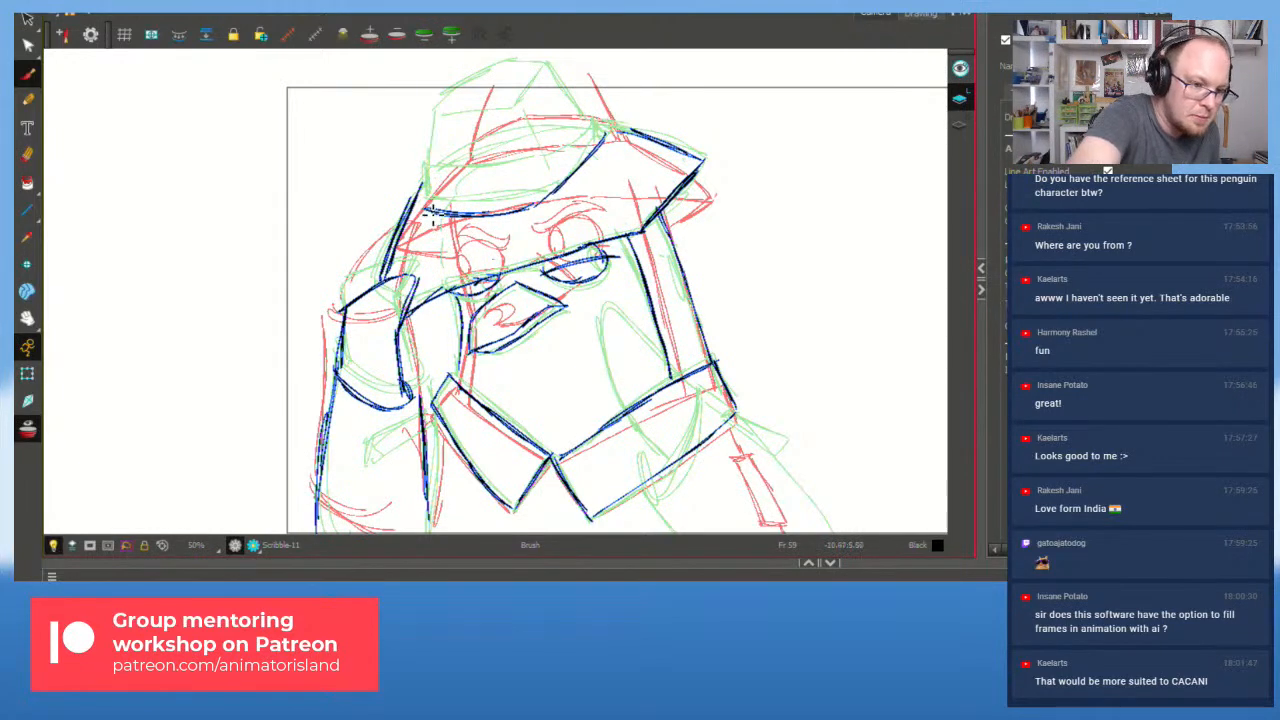
pyautogui.moveTo(423, 177)
pyautogui.mouseDown()
pyautogui.moveTo(498, 185)
pyautogui.moveTo(555, 173)
pyautogui.moveTo(543, 178)
pyautogui.moveTo(605, 138)
pyautogui.mouseUp()
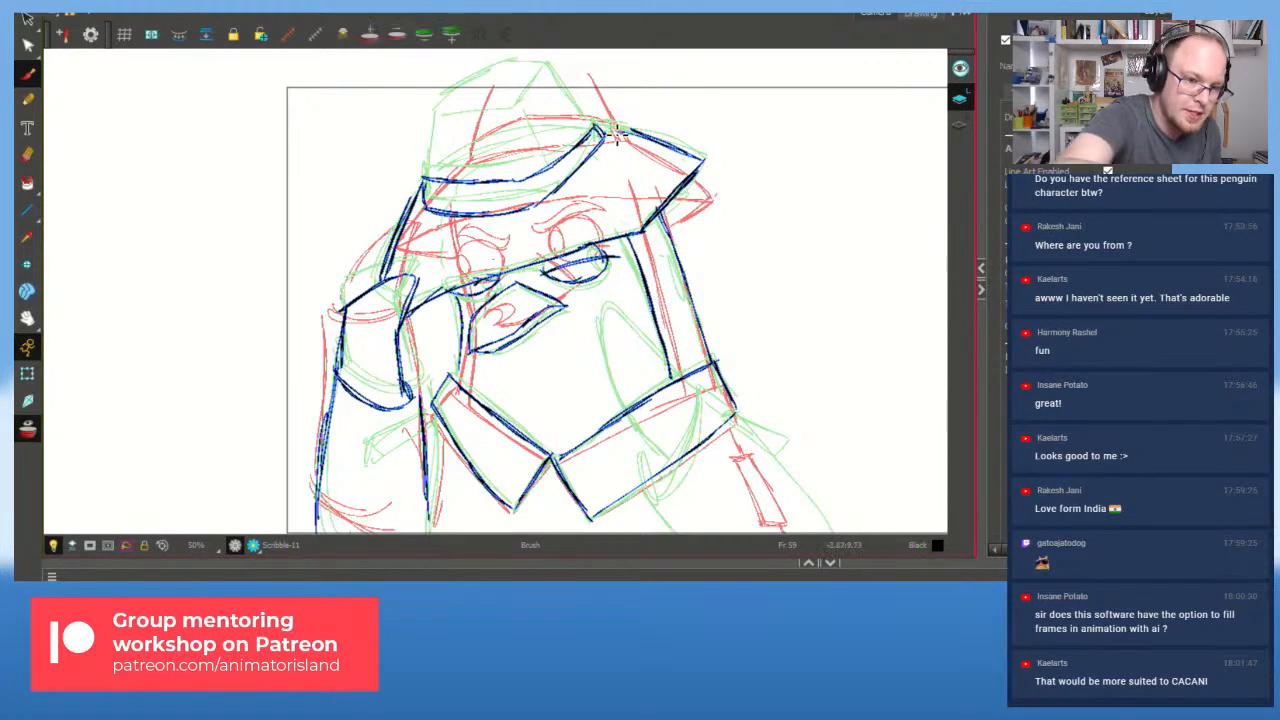
pyautogui.moveTo(426, 178)
pyautogui.mouseDown()
pyautogui.moveTo(422, 110)
pyautogui.moveTo(505, 66)
pyautogui.moveTo(551, 63)
pyautogui.moveTo(547, 79)
pyautogui.moveTo(600, 129)
pyautogui.mouseUp()
pyautogui.moveTo(547, 69); pyautogui.dragTo(579, 113)
# Step: Add a short hatband stroke after two undone attempts, then reframe the drawing
pyautogui.moveTo(437, 124)
pyautogui.mouseDown()
pyautogui.moveTo(531, 119)
pyautogui.moveTo(534, 172)
pyautogui.mouseUp()
pyautogui.hotkey('ctrl', 'z')
pyautogui.moveTo(511, 114); pyautogui.dragTo(532, 176)
pyautogui.hotkey('ctrl', 'z')
pyautogui.moveTo(527, 174); pyautogui.dragTo(516, 136)
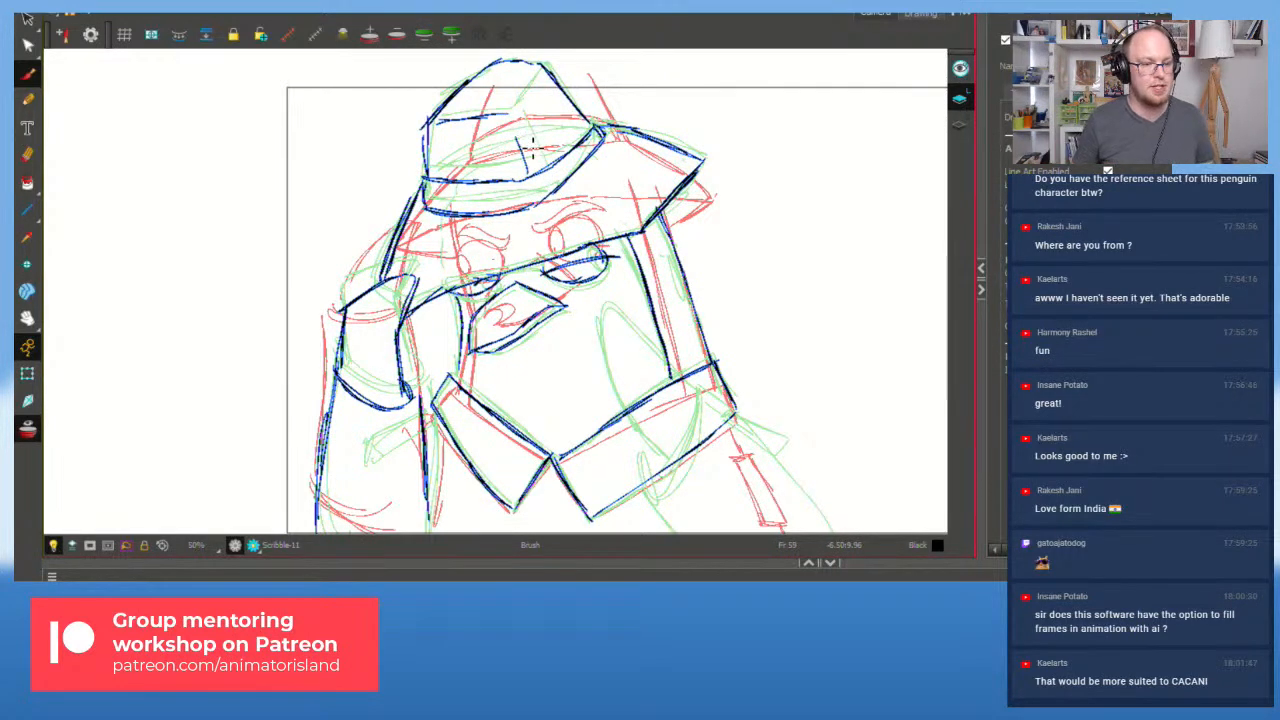
pyautogui.scroll(-1, 530, 190)
pyautogui.scroll(1, 530, 280)
pyautogui.scroll(-1, 530, 282)
pyautogui.scroll(1, 530, 282)
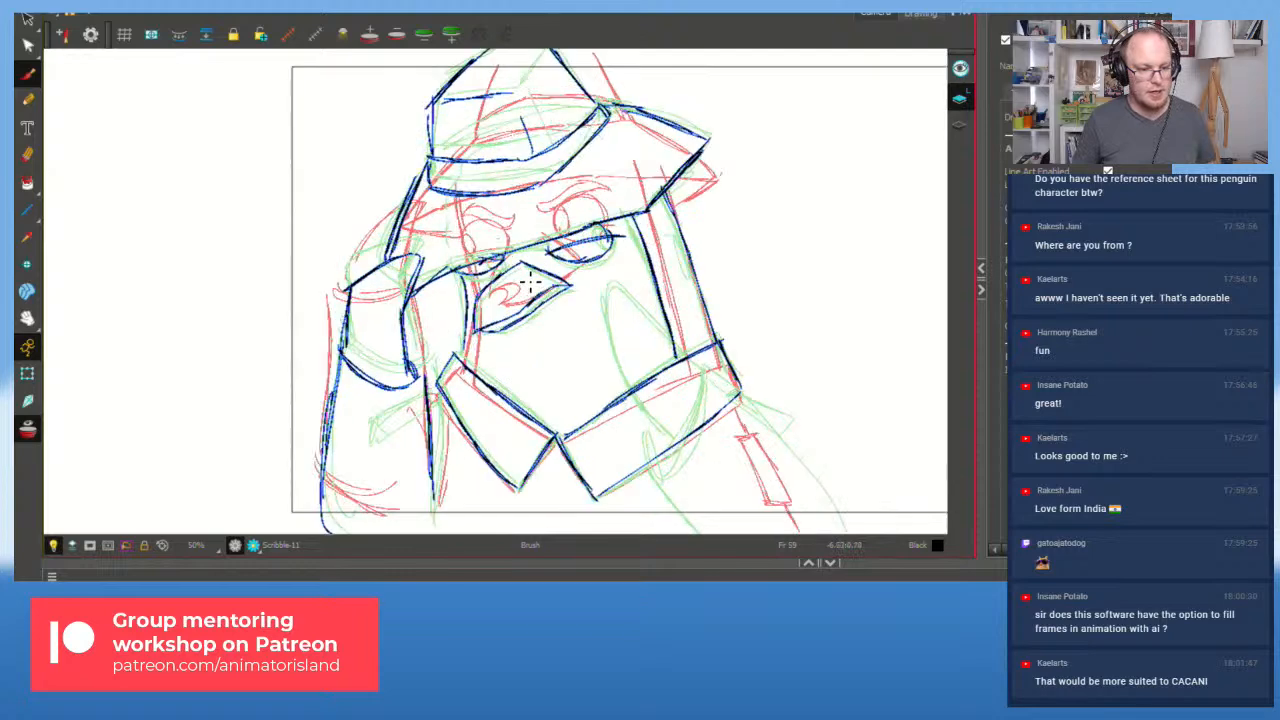
pyautogui.moveTo(683, 349); pyautogui.dragTo(630, 337)
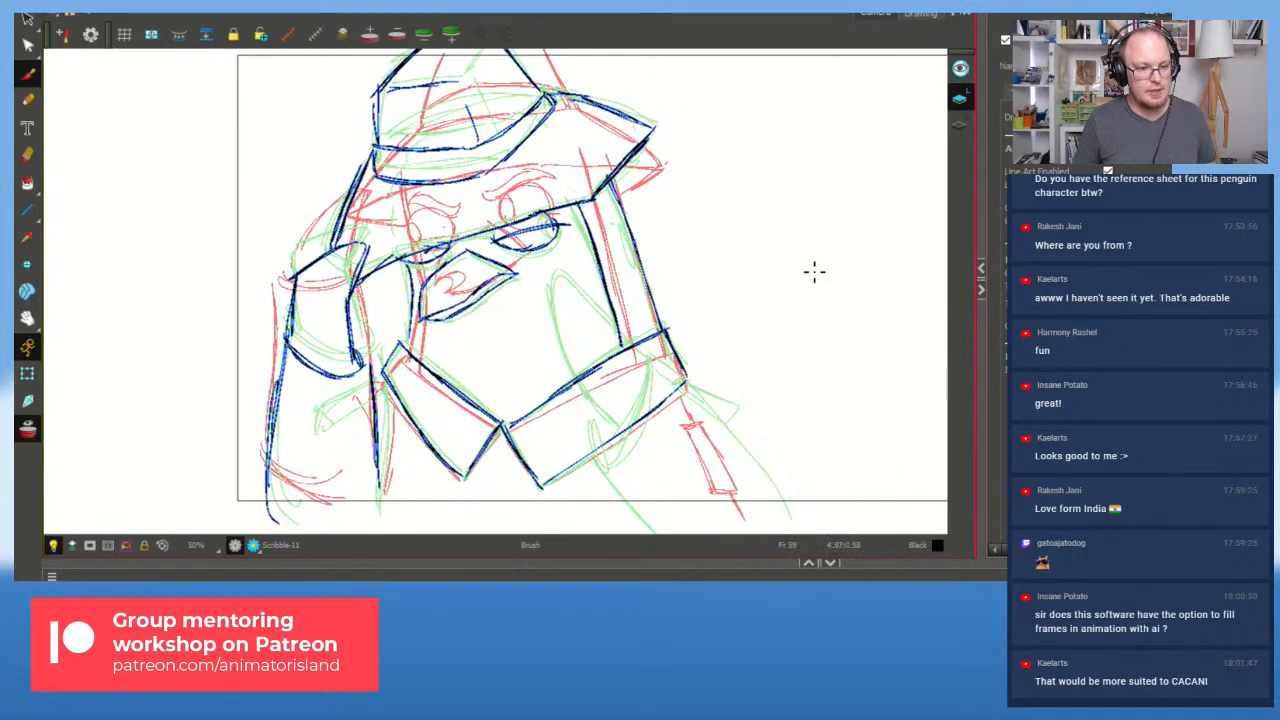
pyautogui.scroll(1, 636, 349)
pyautogui.scroll(-1, 617, 343)
pyautogui.press('space')
pyautogui.moveTo(632, 313)
pyautogui.mouseDown()
pyautogui.moveTo(611, 343)
pyautogui.moveTo(560, 349)
pyautogui.mouseUp()
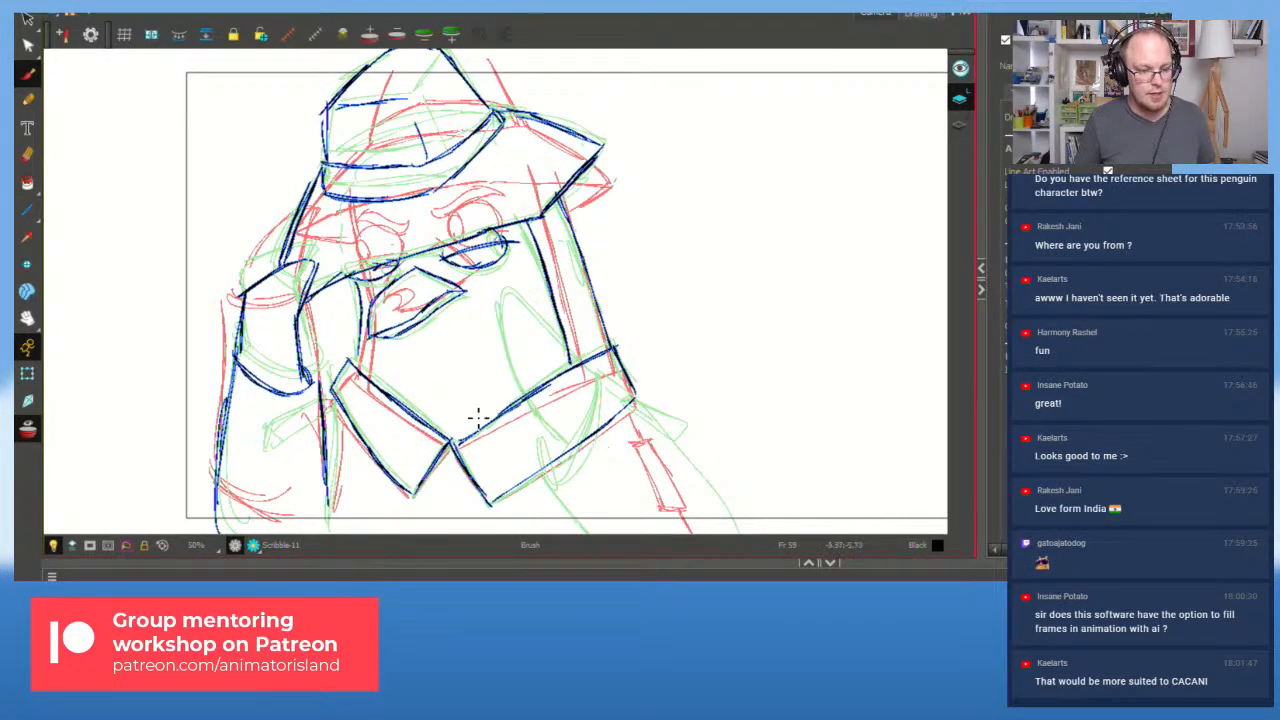
# Step: Flip back through earlier drawings, including frames 57 and 25, to compare poses
pyautogui.press('f')
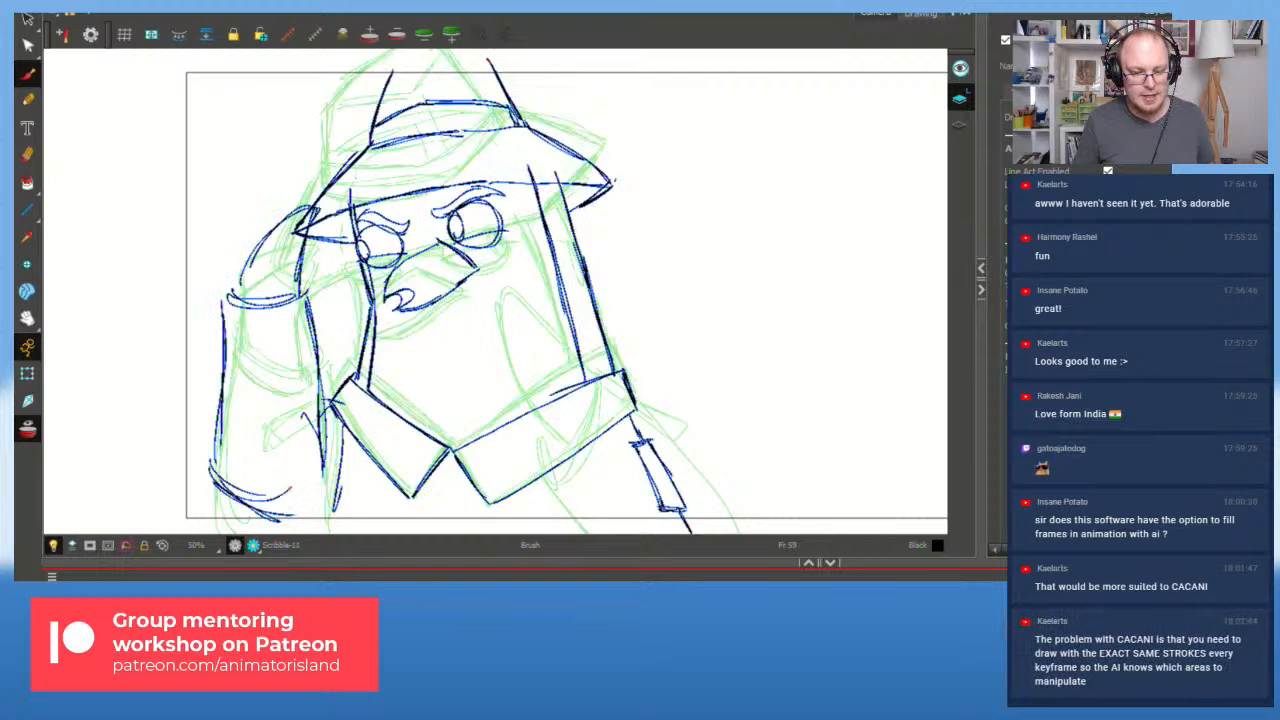
pyautogui.press('f')
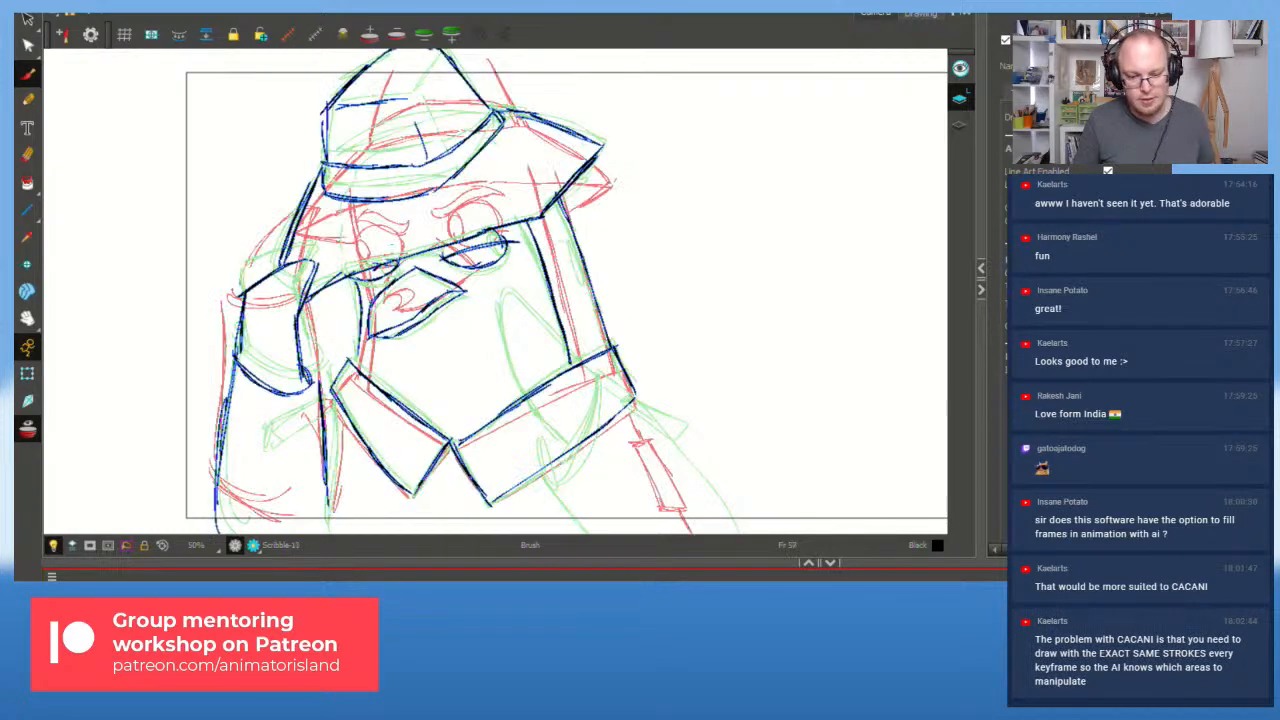
pyautogui.press('f')
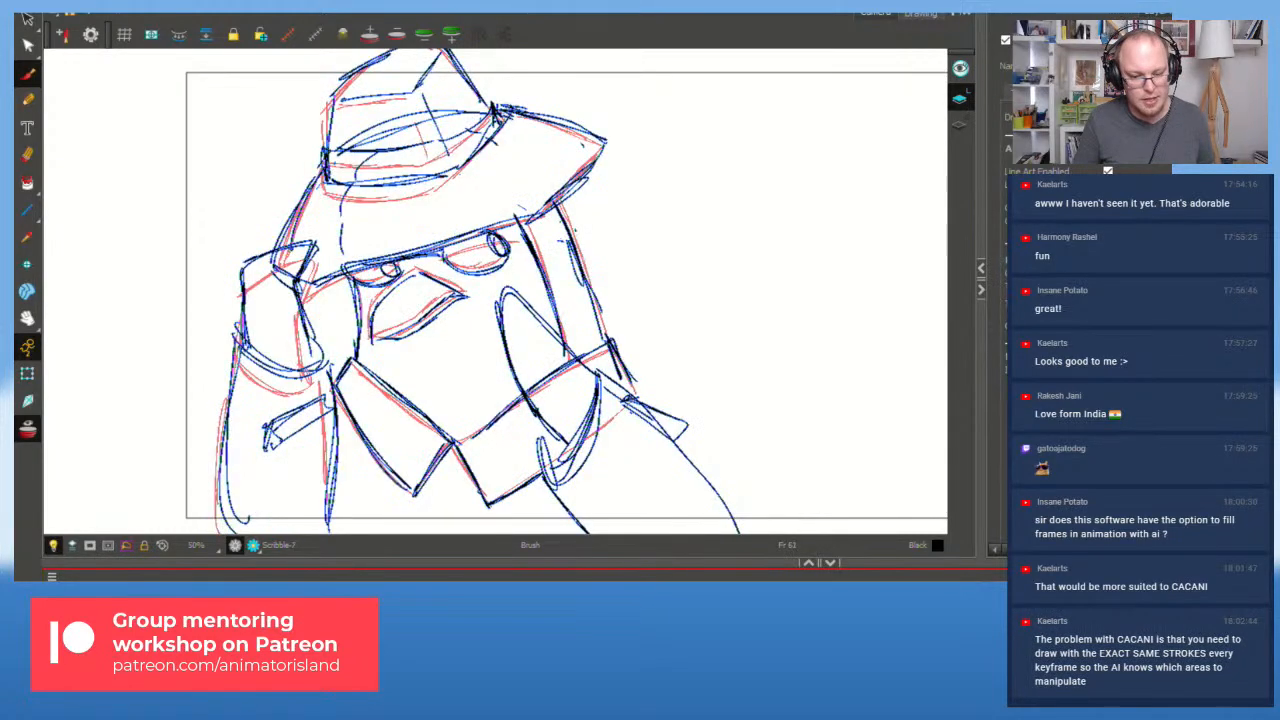
pyautogui.press('f')
pyautogui.press('f')
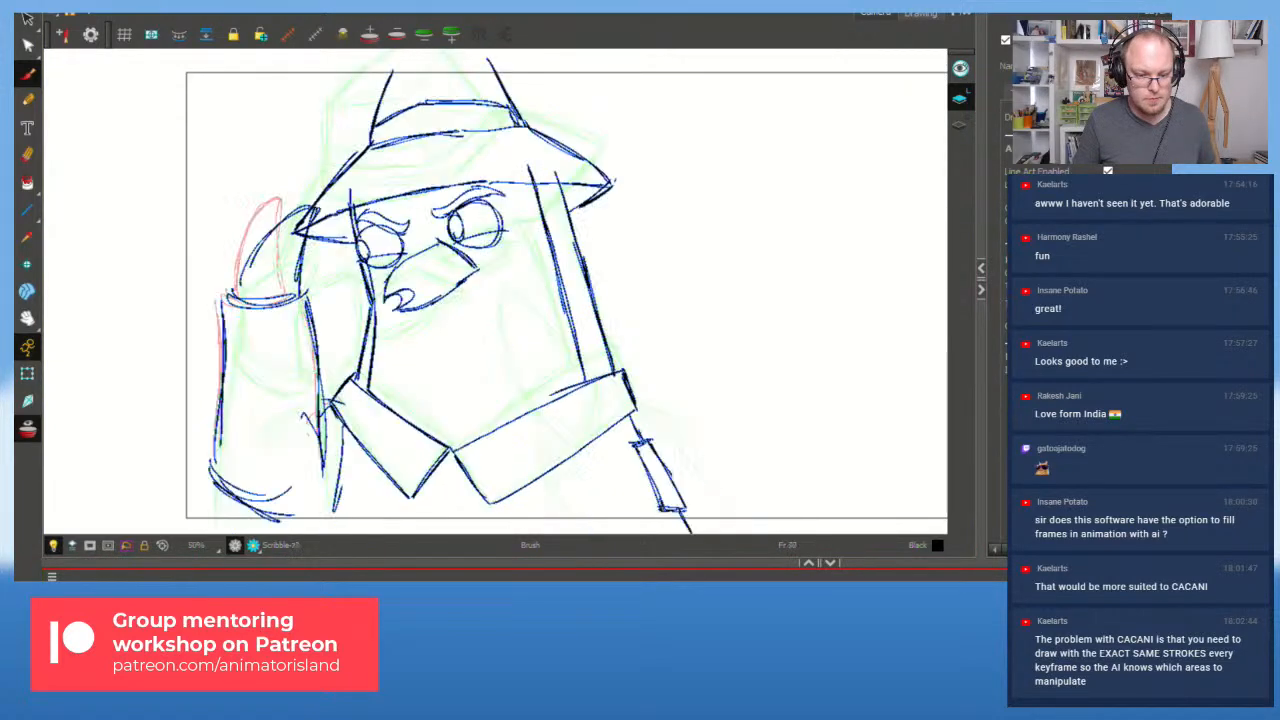
pyautogui.hotkey('ctrl', 's')
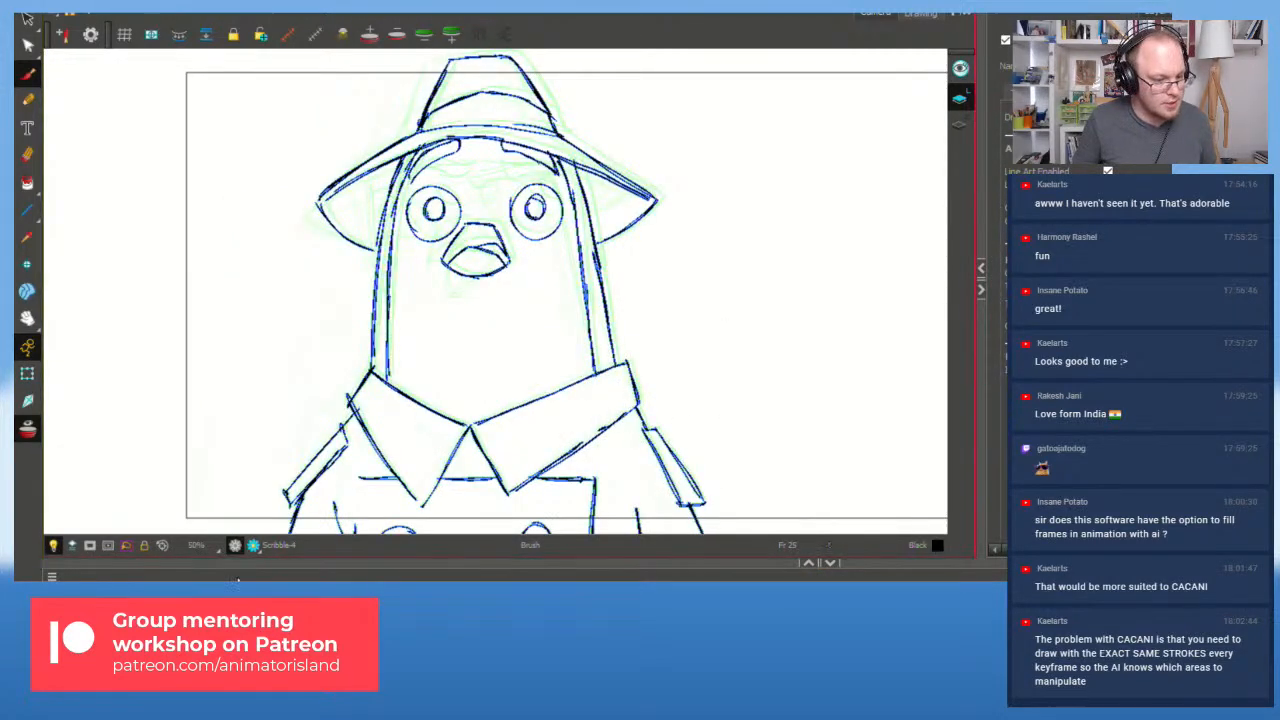
pyautogui.scroll(1, 380, 443)
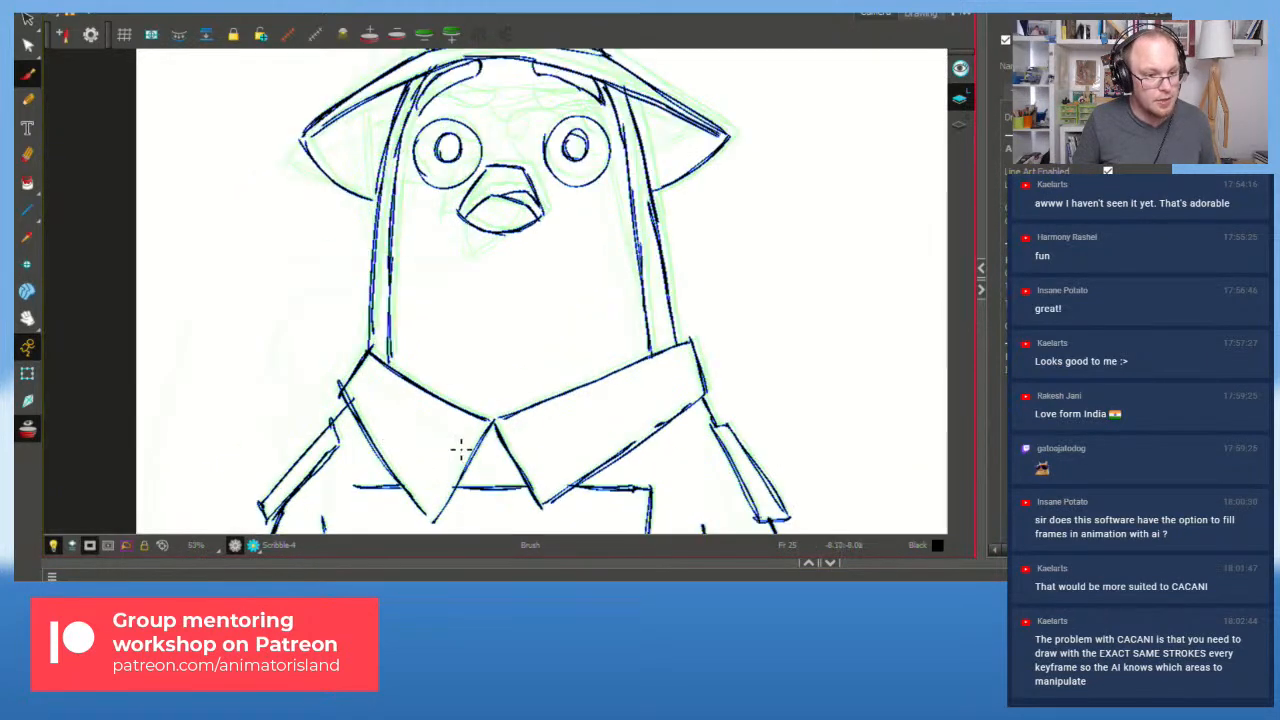
pyautogui.scroll(-1, 466, 449)
pyautogui.moveTo(743, 397); pyautogui.dragTo(646, 403)
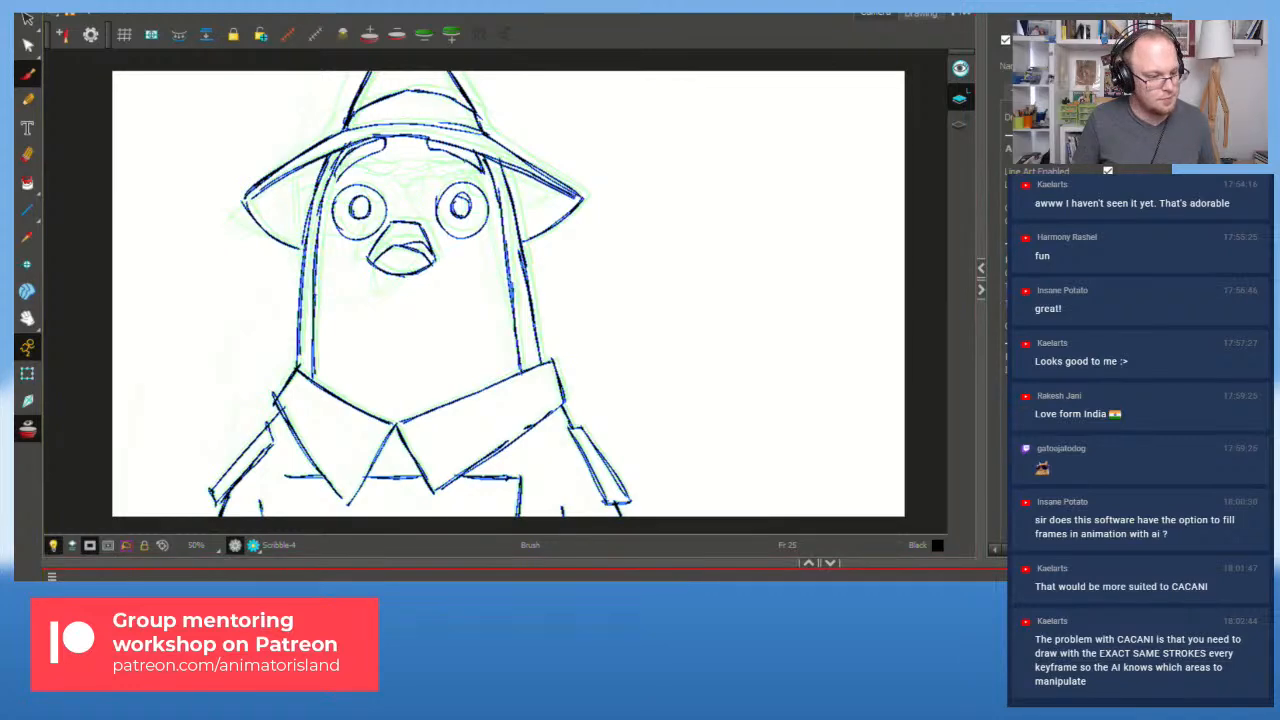
# Step: Play and stop the rough animation several times from the earlier front-facing pose
pyautogui.hotkey('shift', 'Return')
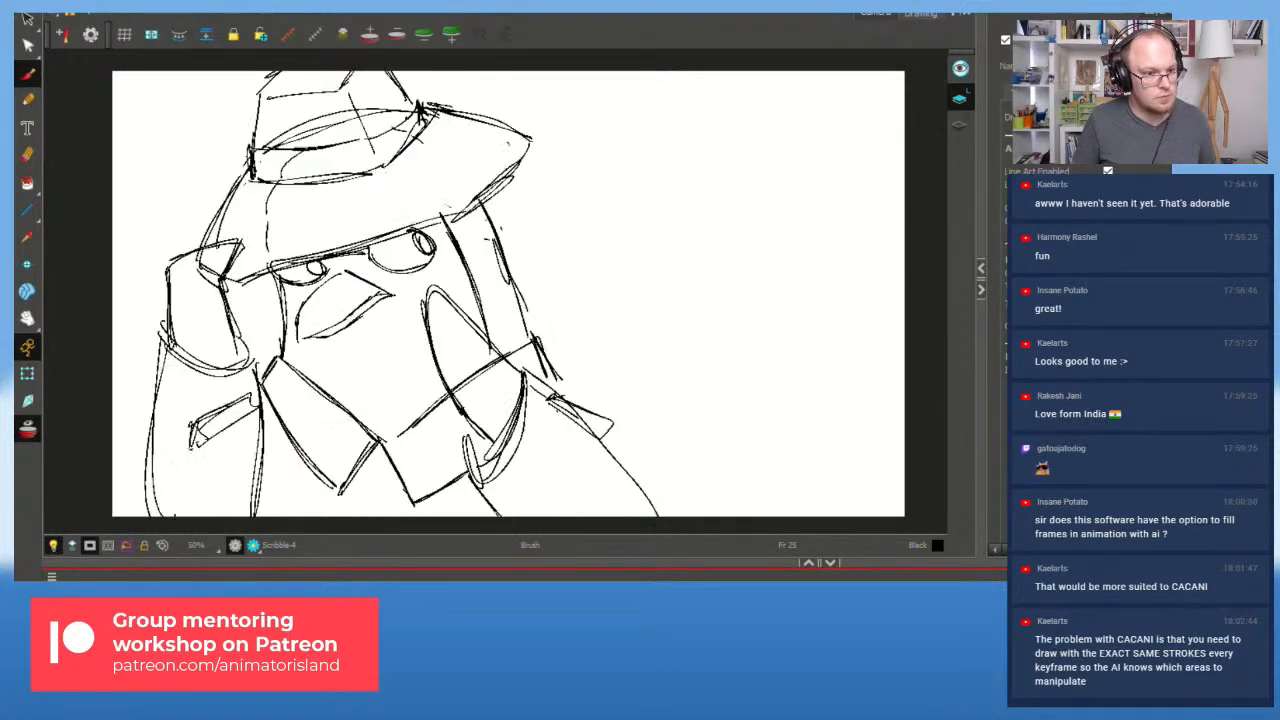
pyautogui.hotkey('shift', 'Return')
pyautogui.press('f')
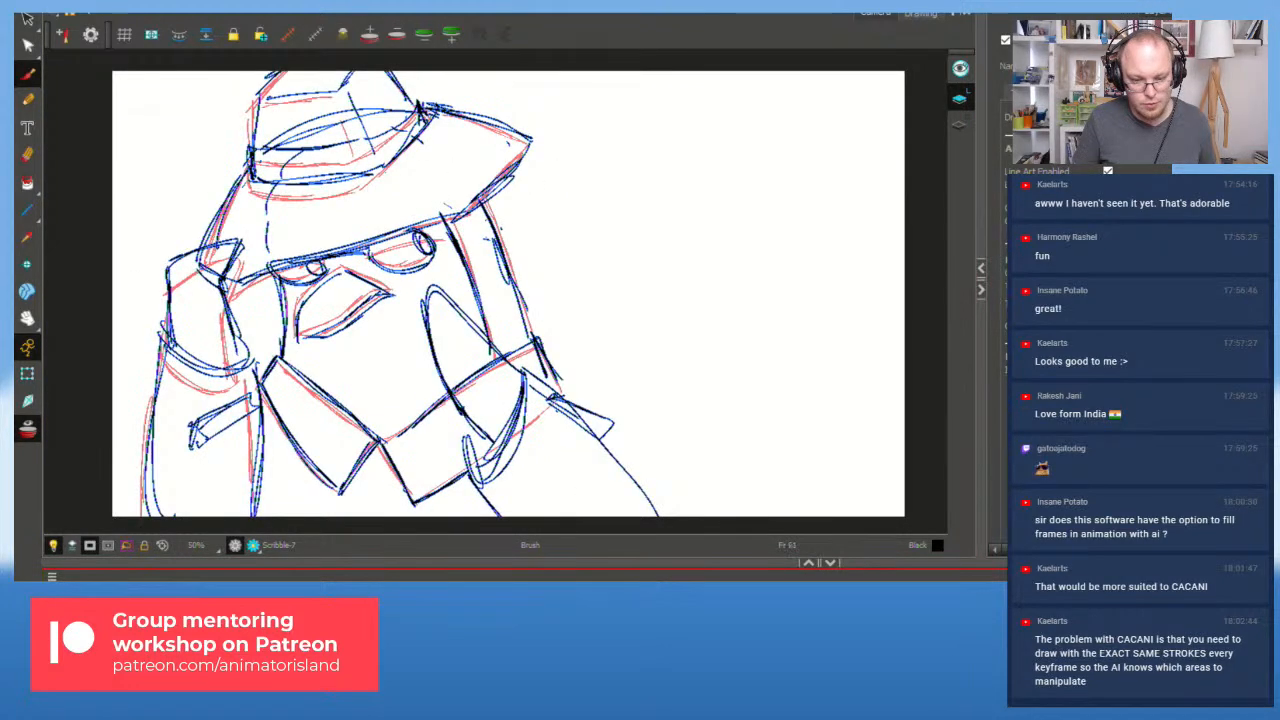
pyautogui.press('f')
pyautogui.press('f')
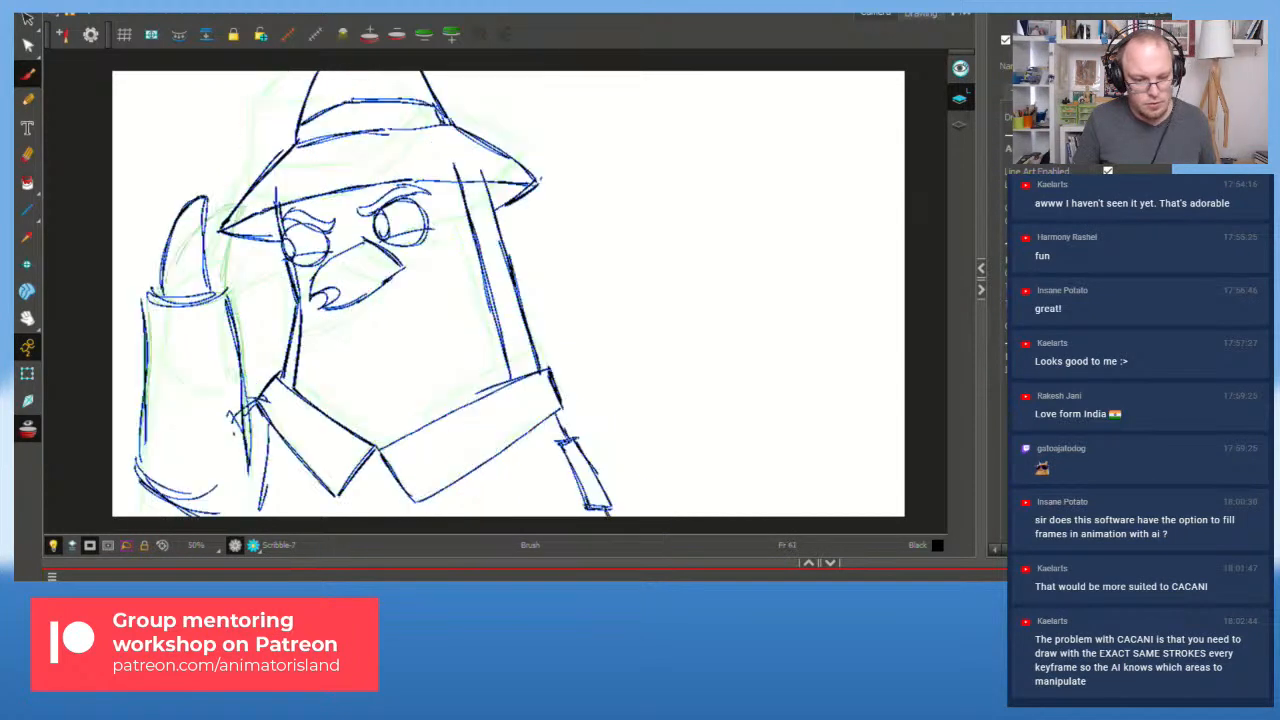
pyautogui.hotkey('shift', 'Return')
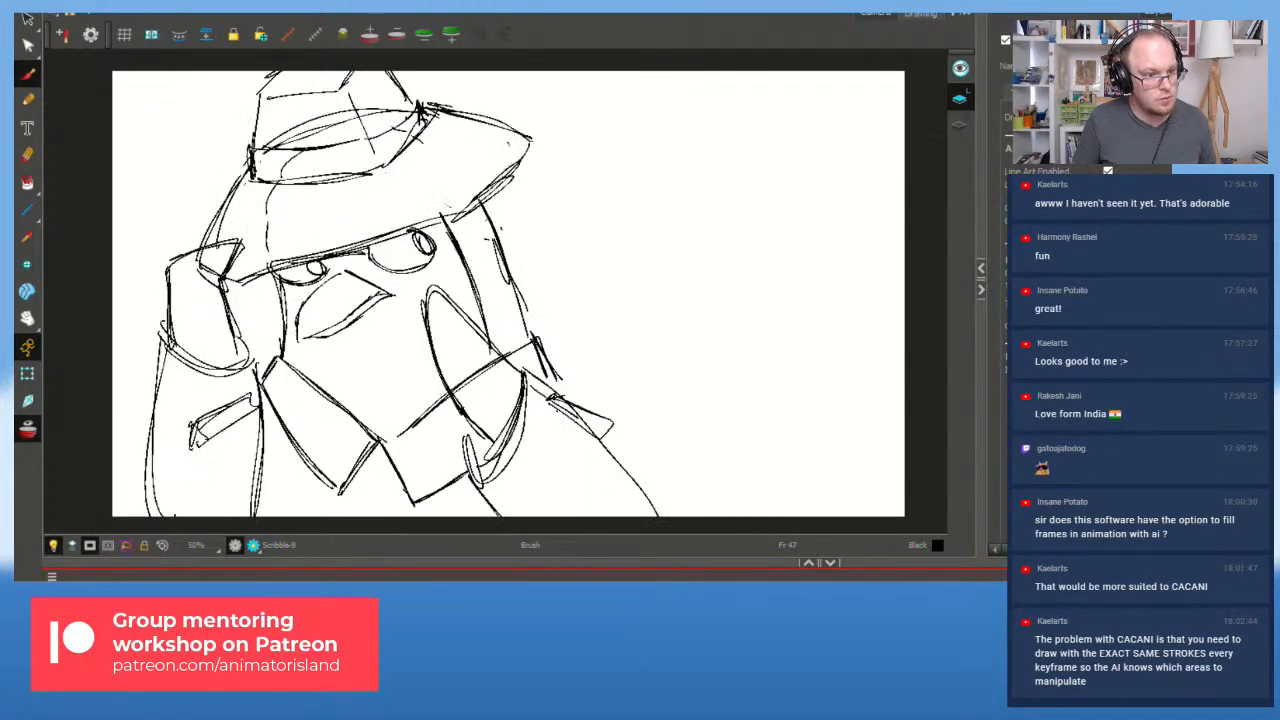
pyautogui.hotkey('shift', 'Return')
pyautogui.press('f')
pyautogui.press('f')
pyautogui.press('f')
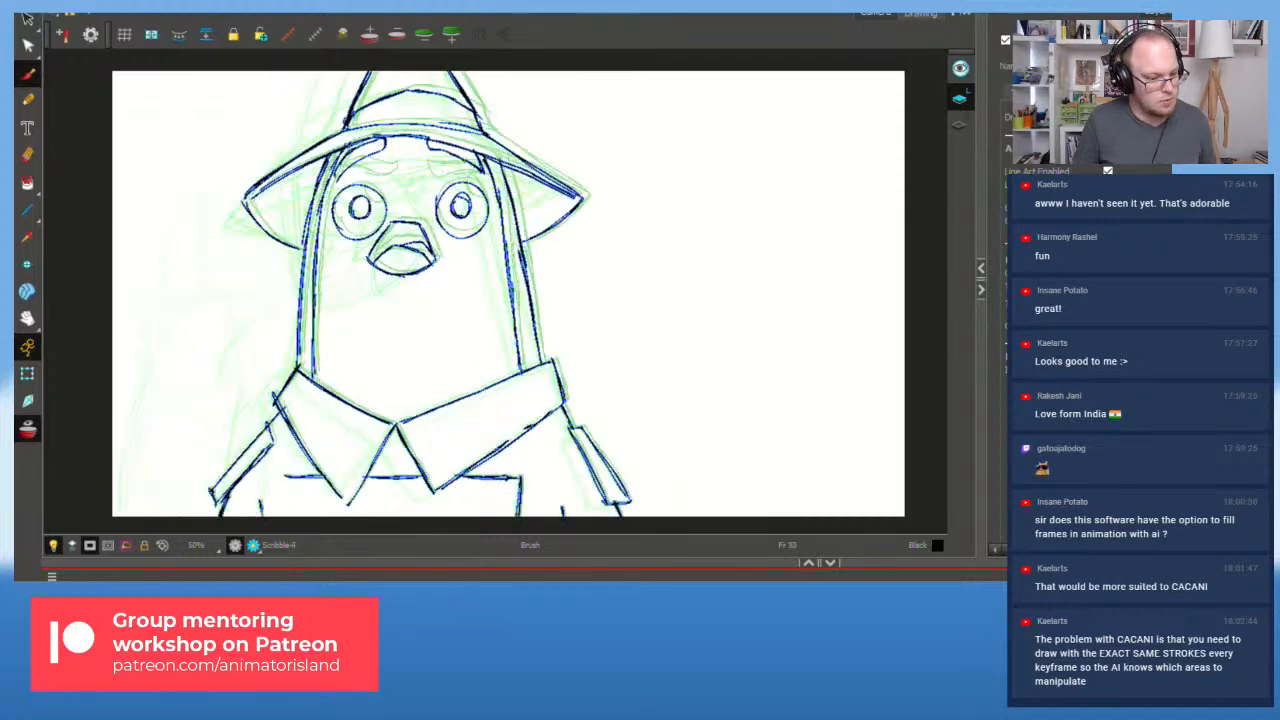
pyautogui.hotkey('shift', 'Return')
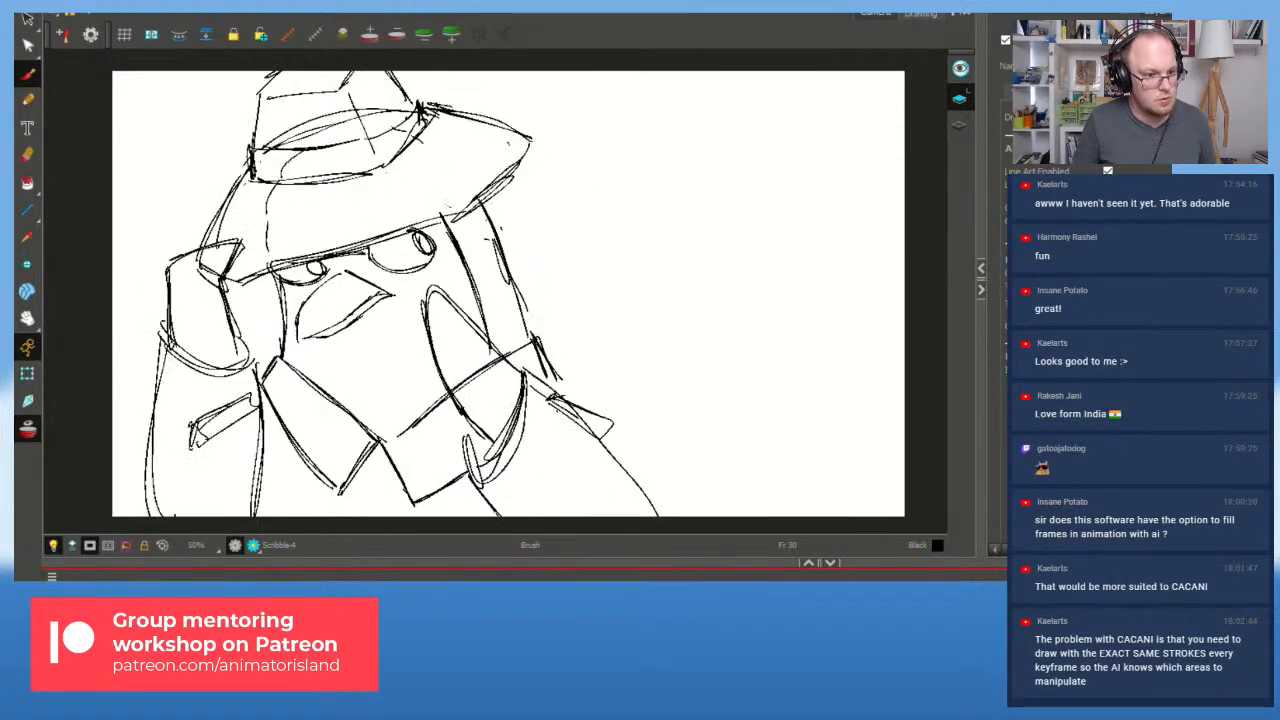
pyautogui.hotkey('shift', 'Return')
pyautogui.press('f')
pyautogui.press('f')
pyautogui.press('f')
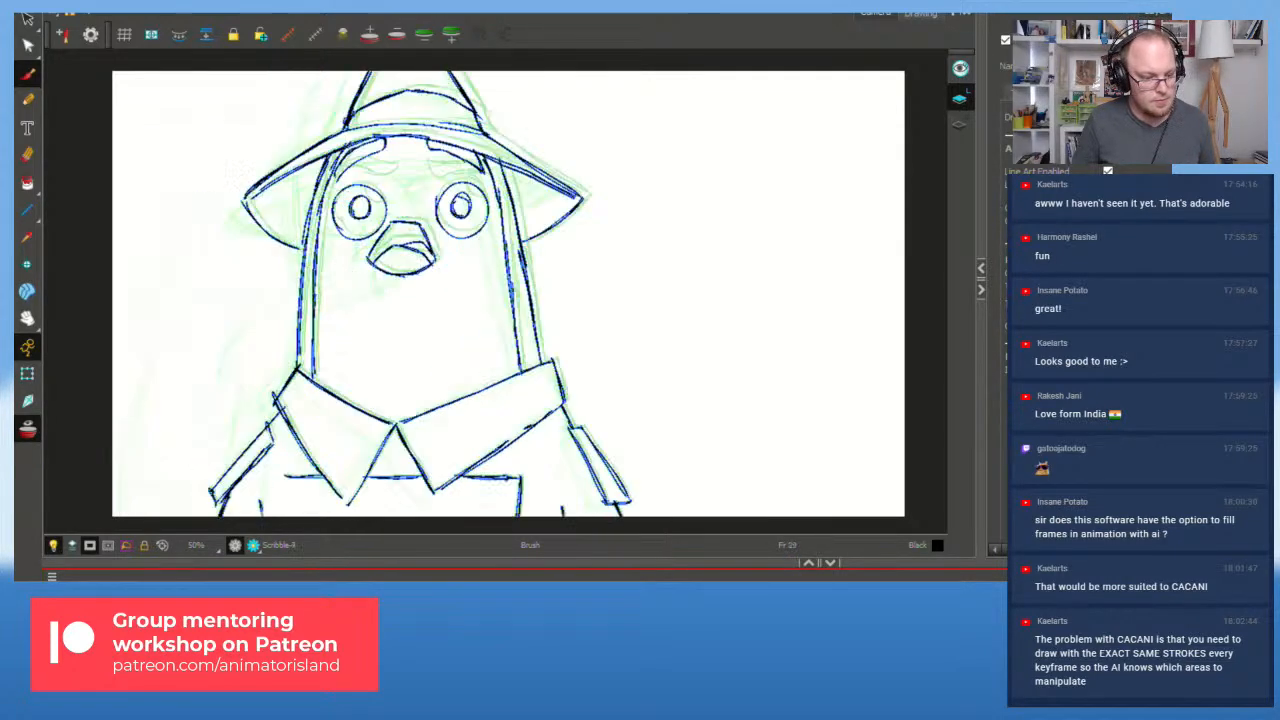
pyautogui.hotkey('shift', 'Return')
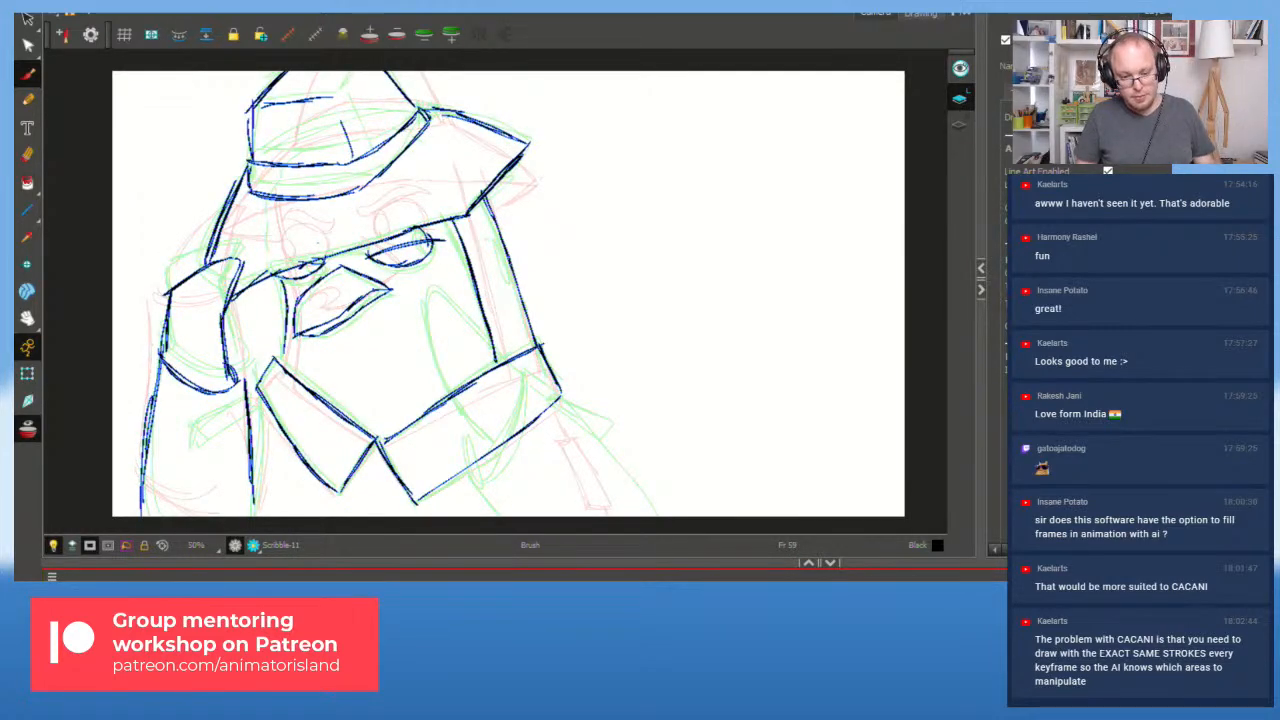
# Step: Add overlapping shoulder and collar strokes toward the lower right on frame 59
pyautogui.moveTo(512, 396)
pyautogui.mouseDown()
pyautogui.moveTo(497, 470)
pyautogui.moveTo(510, 378)
pyautogui.moveTo(392, 373)
pyautogui.moveTo(415, 405)
pyautogui.moveTo(396, 403)
pyautogui.moveTo(478, 472)
pyautogui.mouseUp()
pyautogui.moveTo(380, 384); pyautogui.dragTo(476, 470)
pyautogui.moveTo(506, 400); pyautogui.dragTo(648, 496)
pyautogui.moveTo(475, 482); pyautogui.dragTo(510, 516)
pyautogui.moveTo(555, 411)
pyautogui.mouseDown()
pyautogui.moveTo(617, 451)
pyautogui.moveTo(610, 467)
pyautogui.mouseUp()
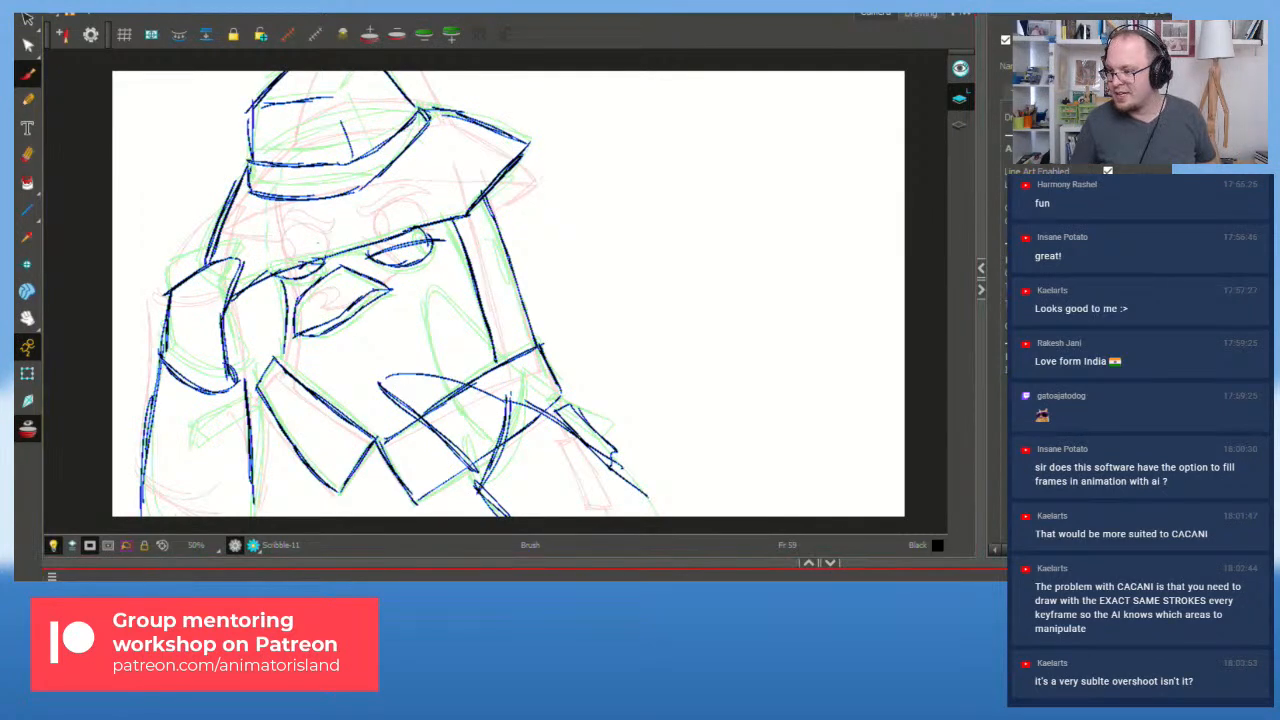
# Step: Replay the animation from frames 43 and 54, then stop playback
pyautogui.press('f')
pyautogui.press('f')
pyautogui.press('f')
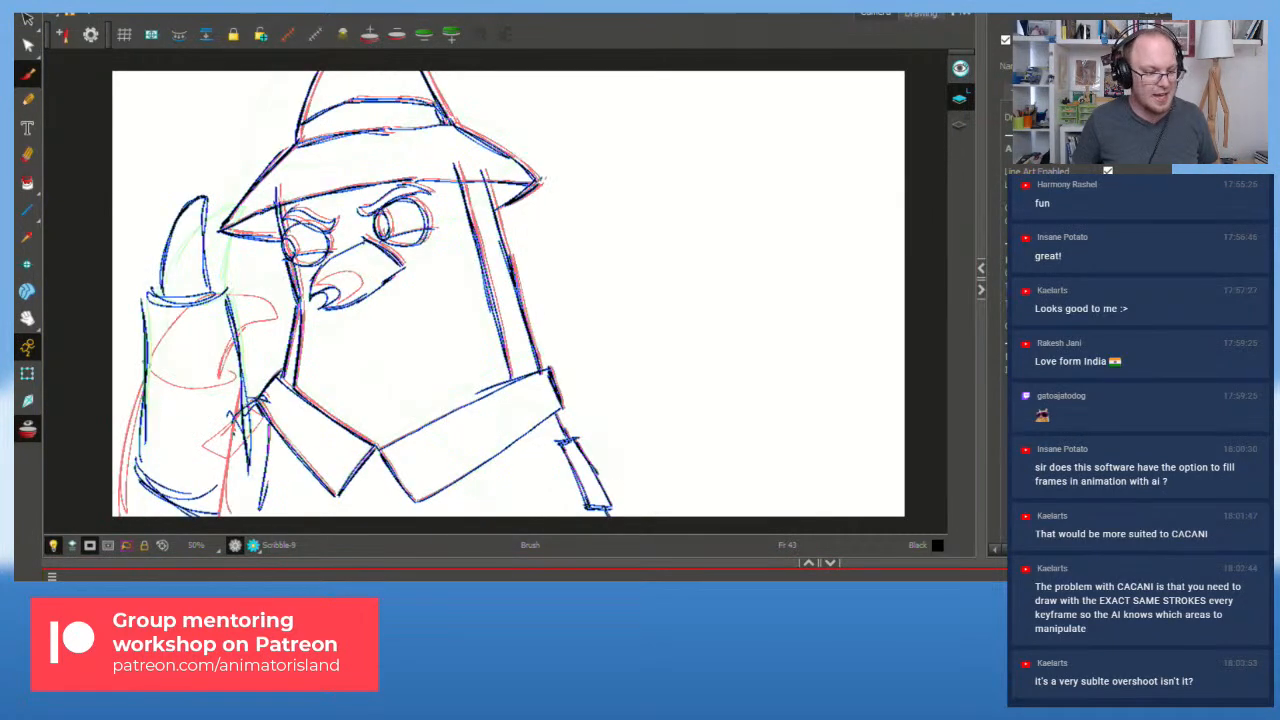
pyautogui.hotkey('shift', 'Return')
pyautogui.hotkey('shift', 'Return')
pyautogui.press('f')
pyautogui.press('f')
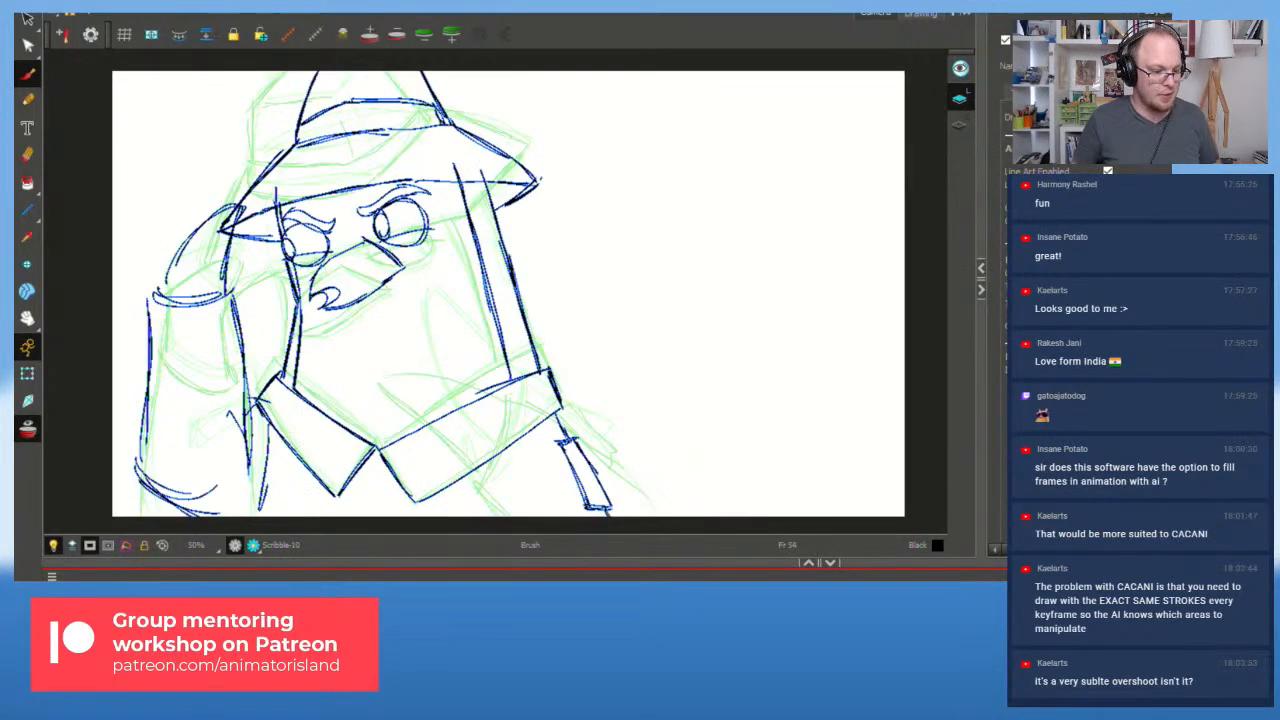
pyautogui.hotkey('shift', 'Return')
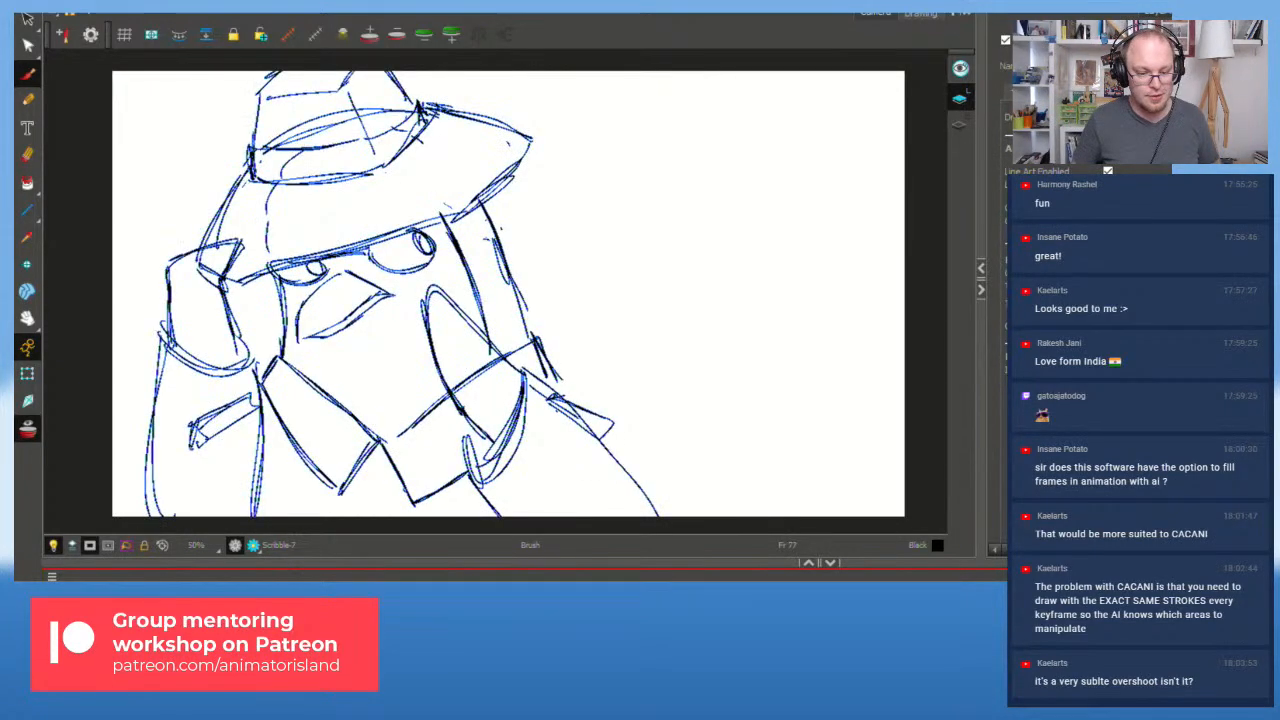
pyautogui.hotkey('shift', 'Return')
pyautogui.hotkey('shift', 'Return')
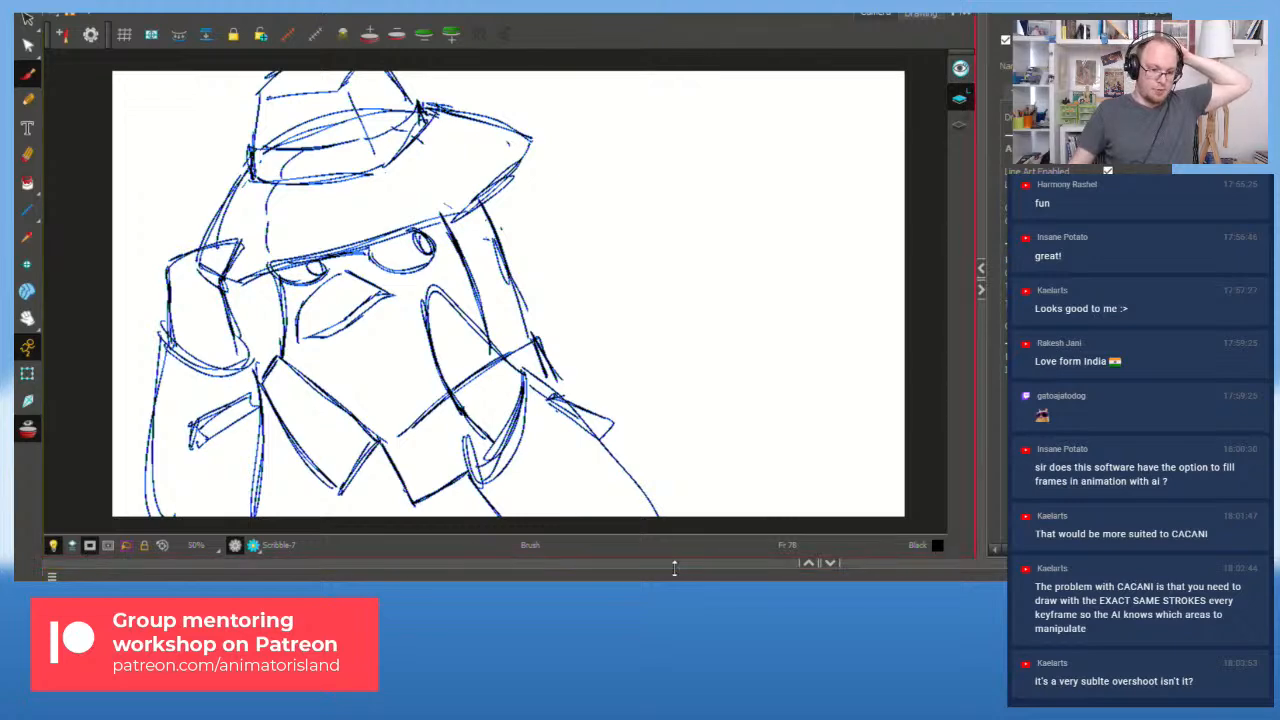
# Step: Zoom in on the frame 78 head and lasso-delete the lower beak line
pyautogui.scroll(2, 321, 358)
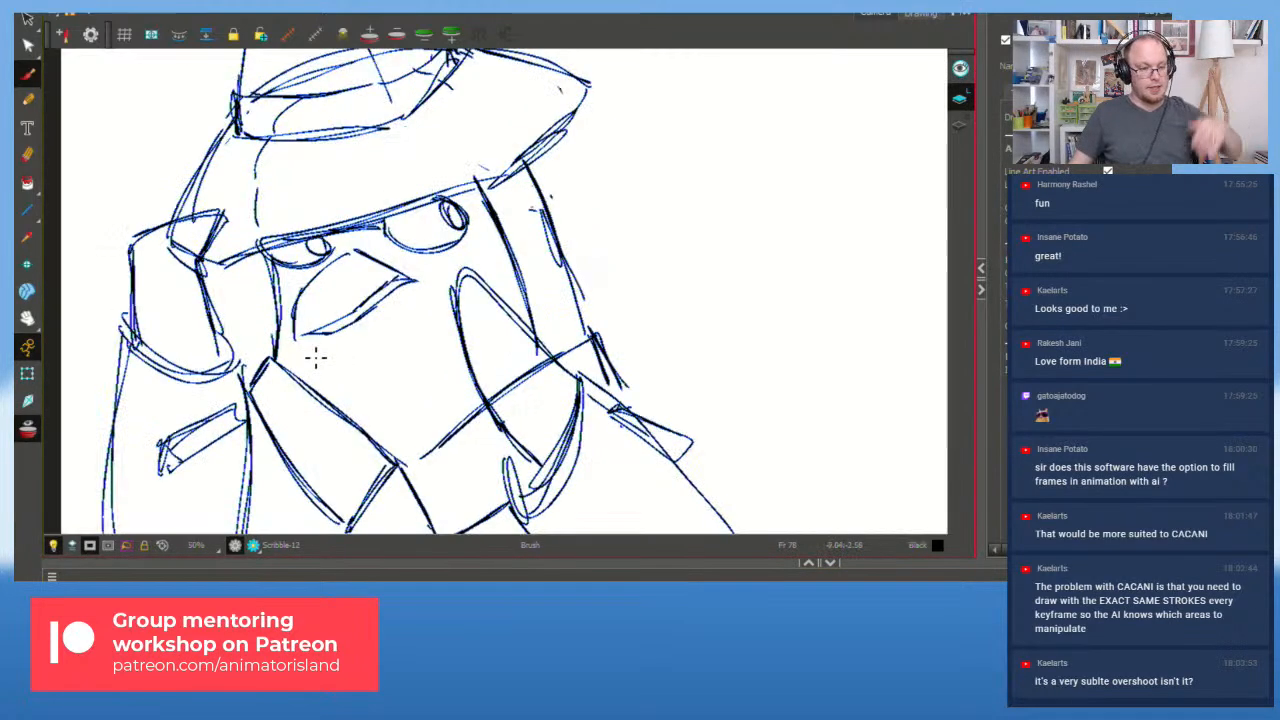
pyautogui.keyDown('ctrl'); pyautogui.click(346, 325); pyautogui.keyUp('ctrl')
pyautogui.keyDown('ctrl'); pyautogui.click(398, 313); pyautogui.keyUp('ctrl')
pyautogui.moveTo(340, 331); pyautogui.dragTo(373, 350)
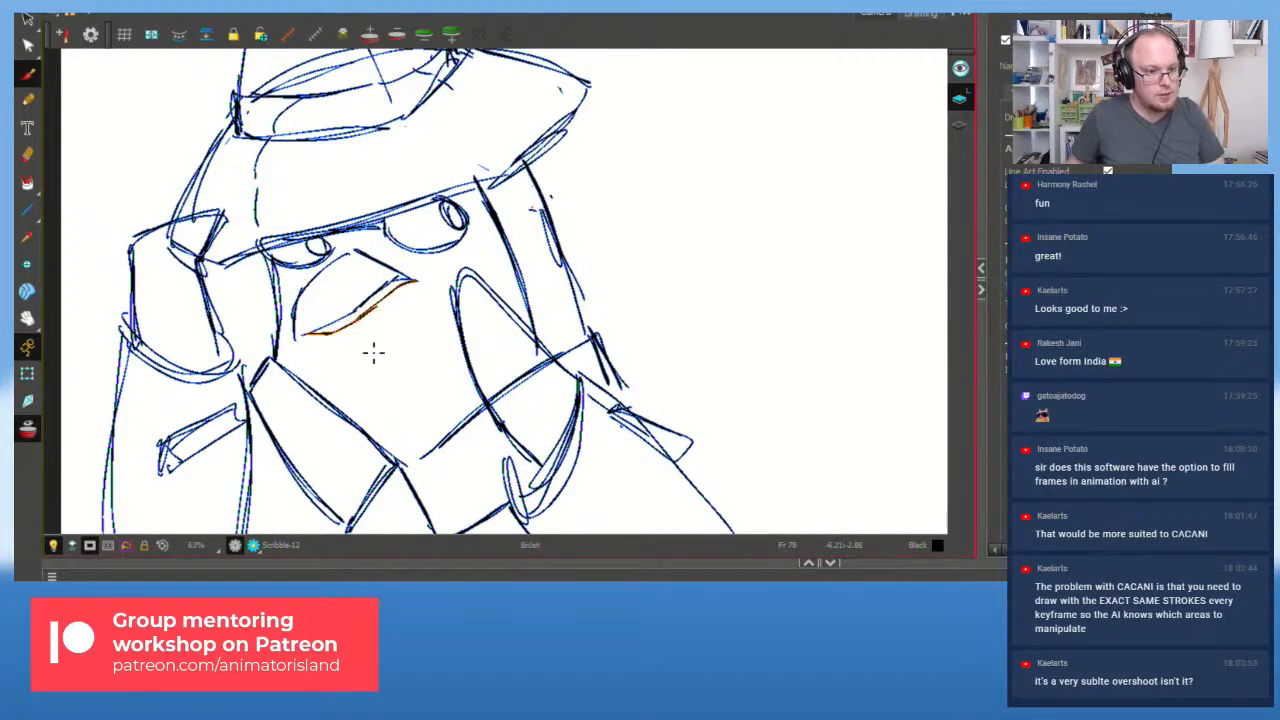
pyautogui.press('Delete')
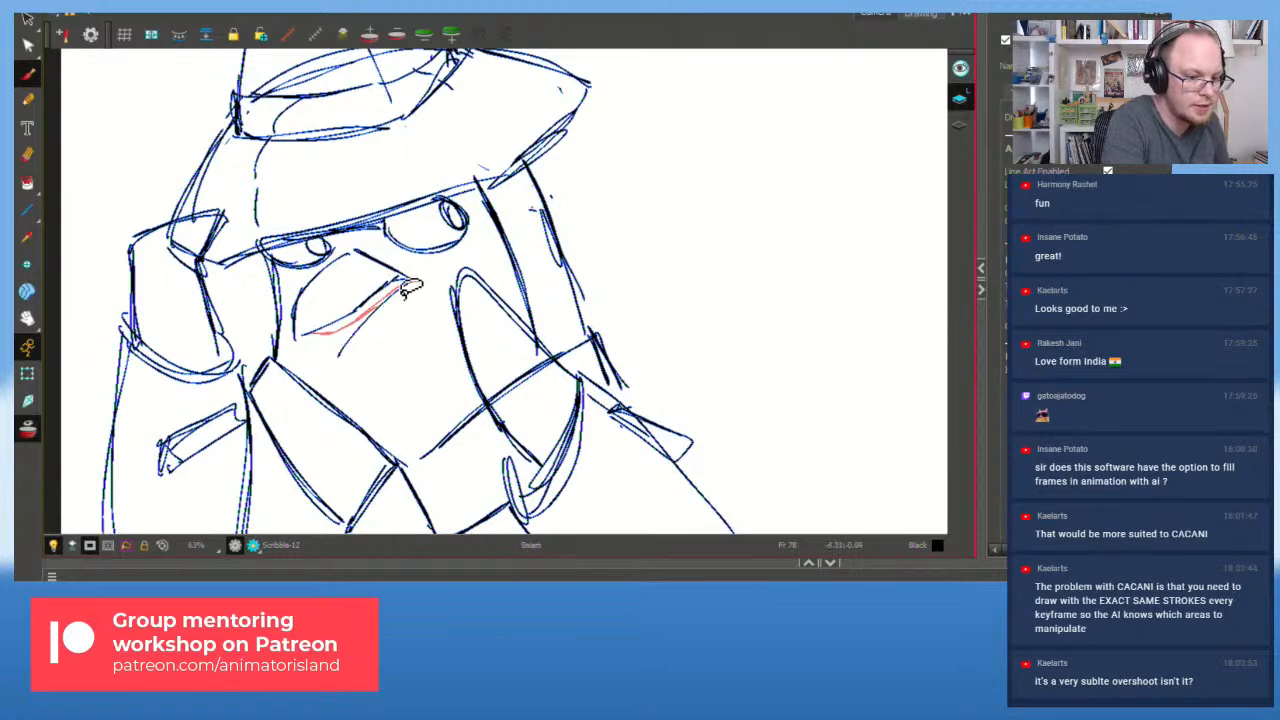
# Step: Redraw the lower beak in dark blue as a sharper point along the red guide
pyautogui.moveTo(414, 283); pyautogui.dragTo(305, 335)
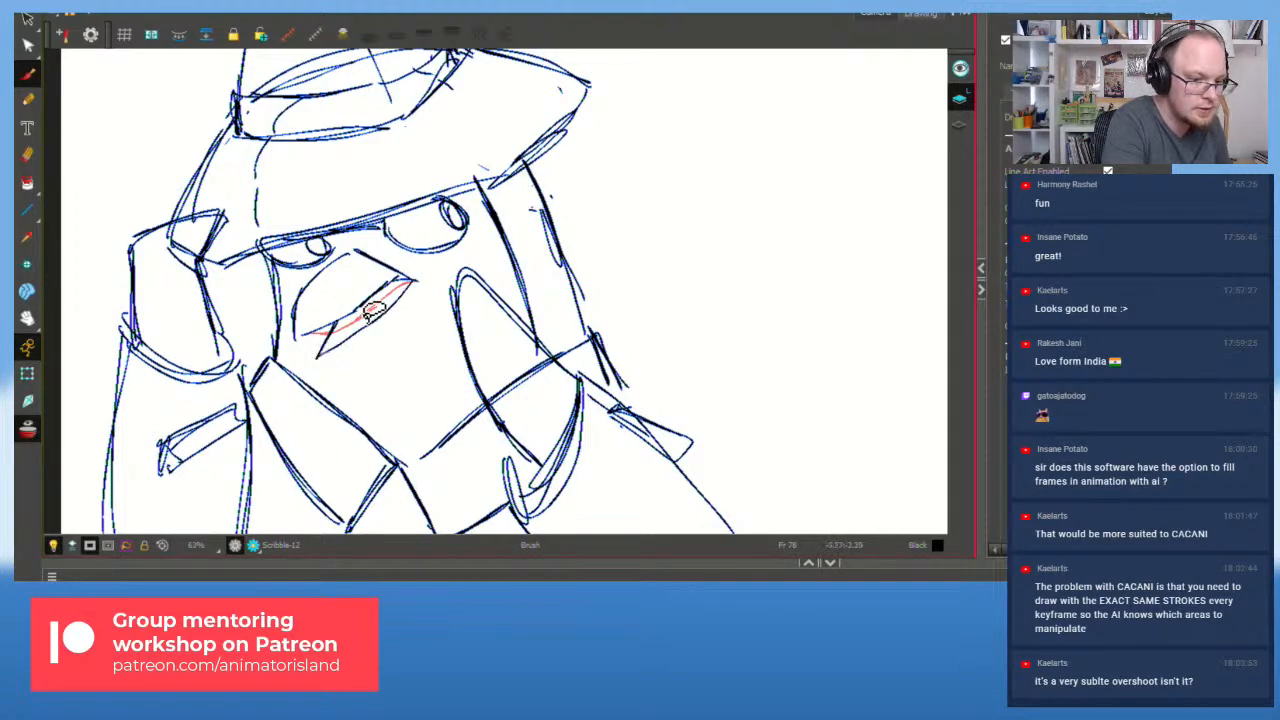
pyautogui.hotkey('ctrl', 'z')
pyautogui.moveTo(413, 283); pyautogui.dragTo(337, 359)
pyautogui.press('s')
pyautogui.hotkey('ctrl', 'z')
pyautogui.moveTo(413, 282)
pyautogui.mouseDown()
pyautogui.moveTo(377, 329)
pyautogui.moveTo(320, 357)
pyautogui.mouseUp()
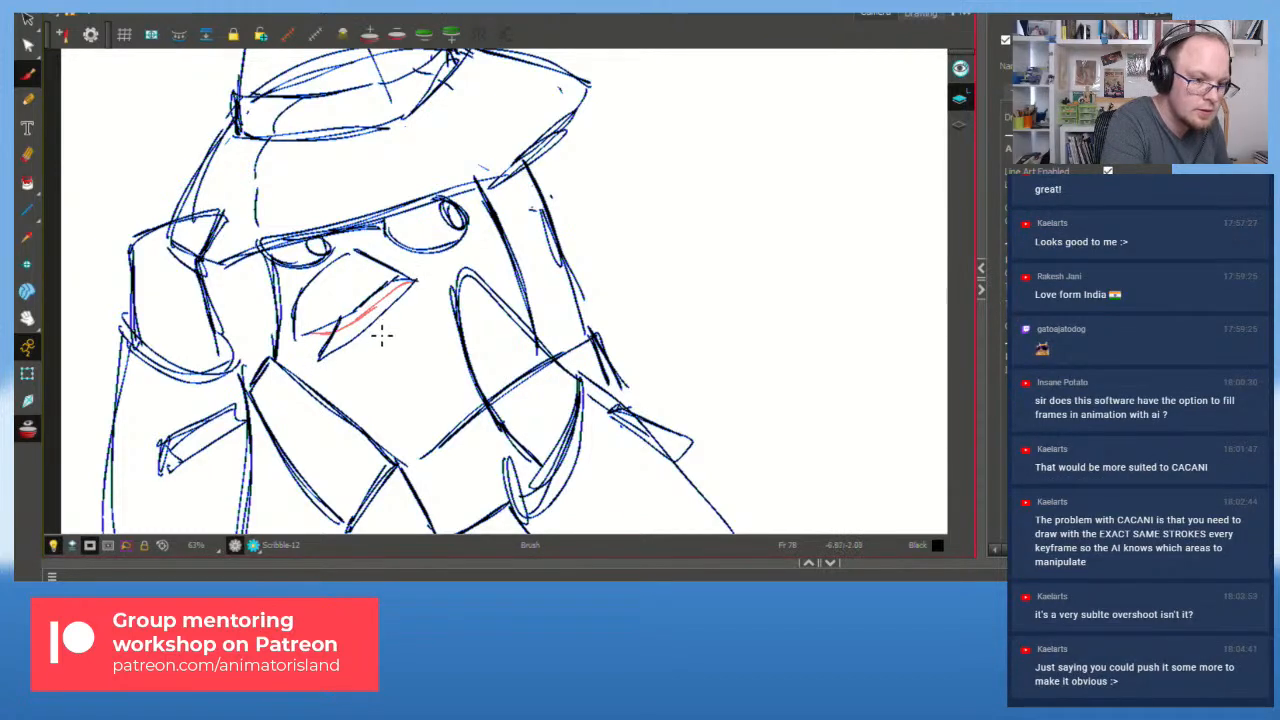
pyautogui.moveTo(343, 349)
pyautogui.mouseDown()
pyautogui.moveTo(420, 285)
pyautogui.moveTo(397, 310)
pyautogui.mouseUp()
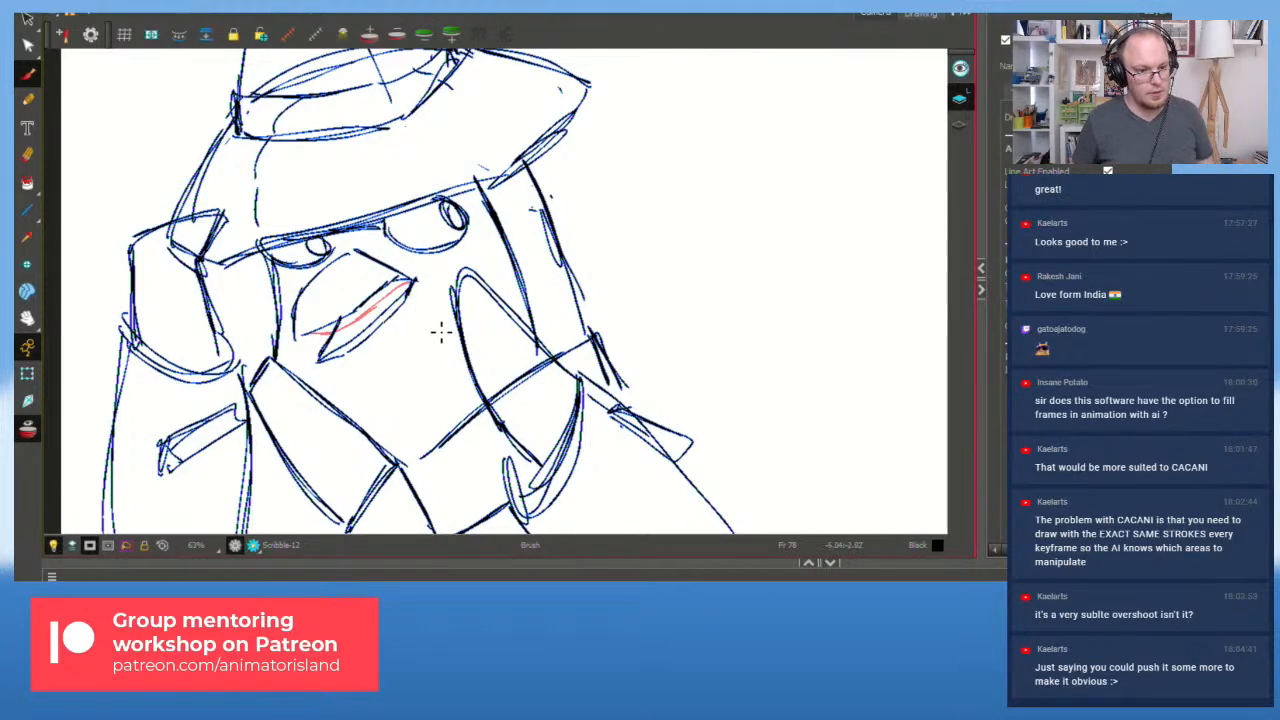
pyautogui.scroll(-1, 441, 332)
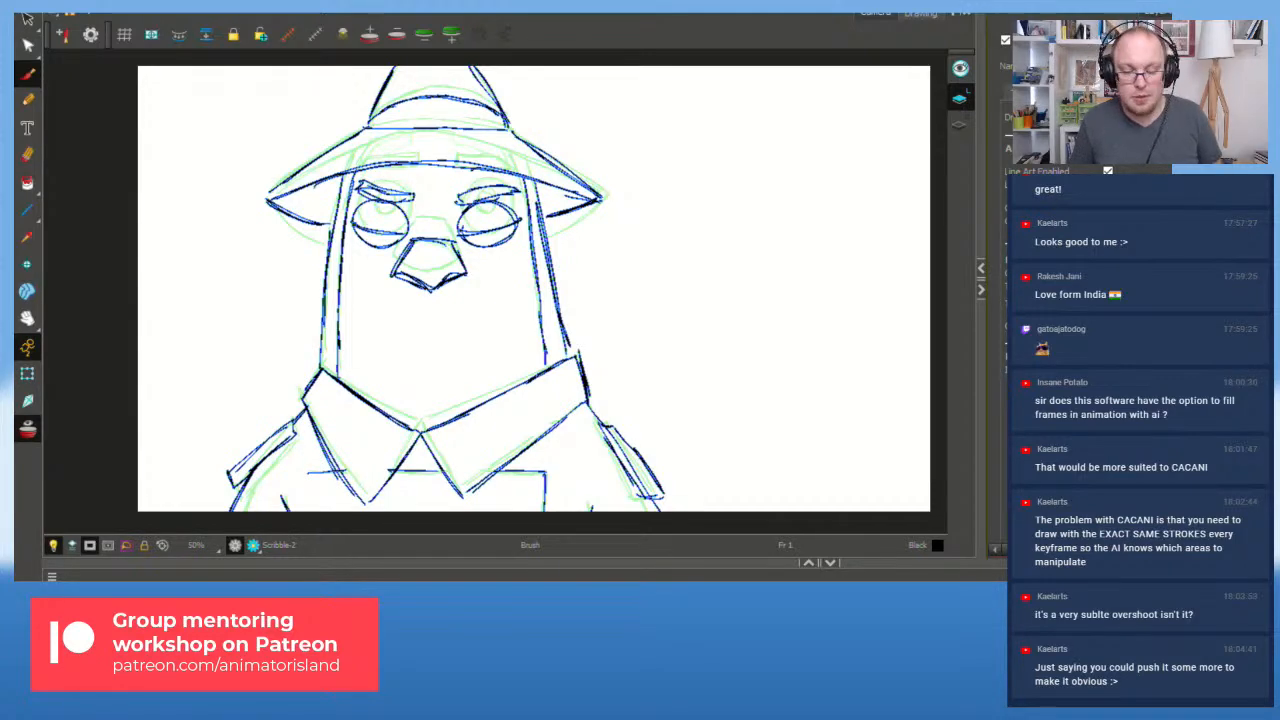
# Step: Scrub the timeline to about frame 56, then play from frames 38 and 41
pyautogui.moveTo(480, 600); pyautogui.dragTo(600, 600)
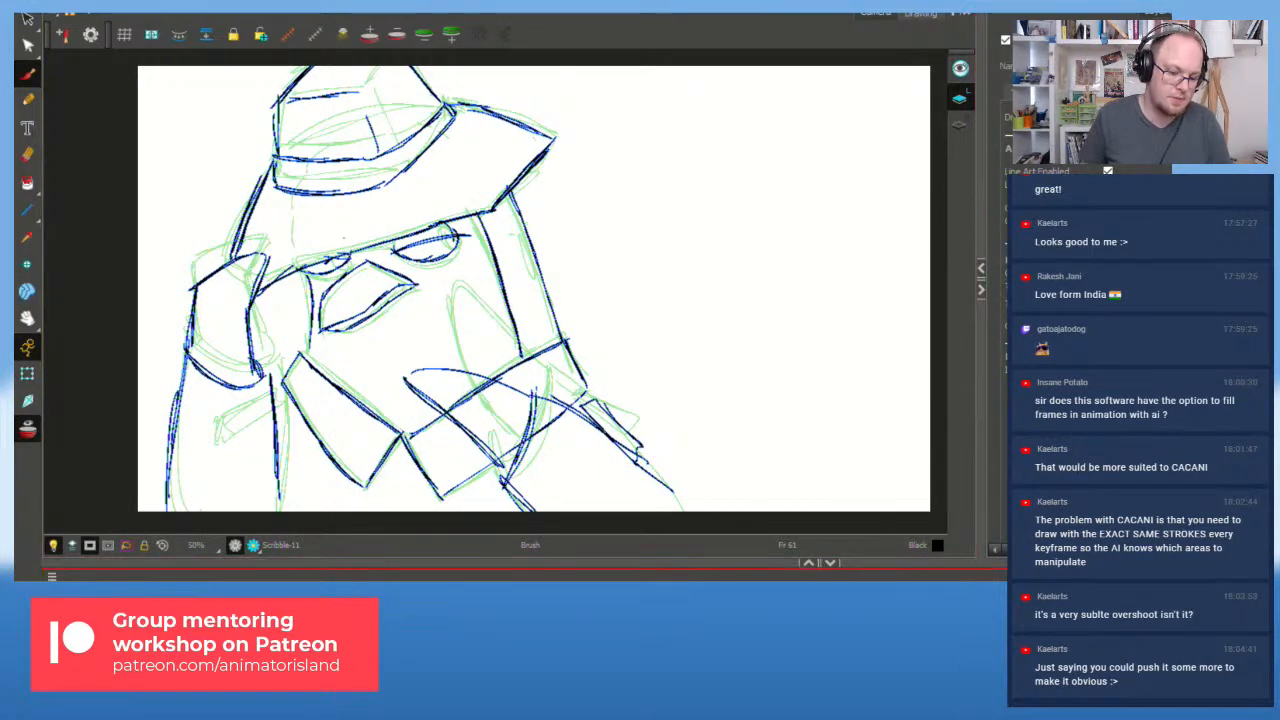
pyautogui.click(149, 600)
pyautogui.click(113, 590)
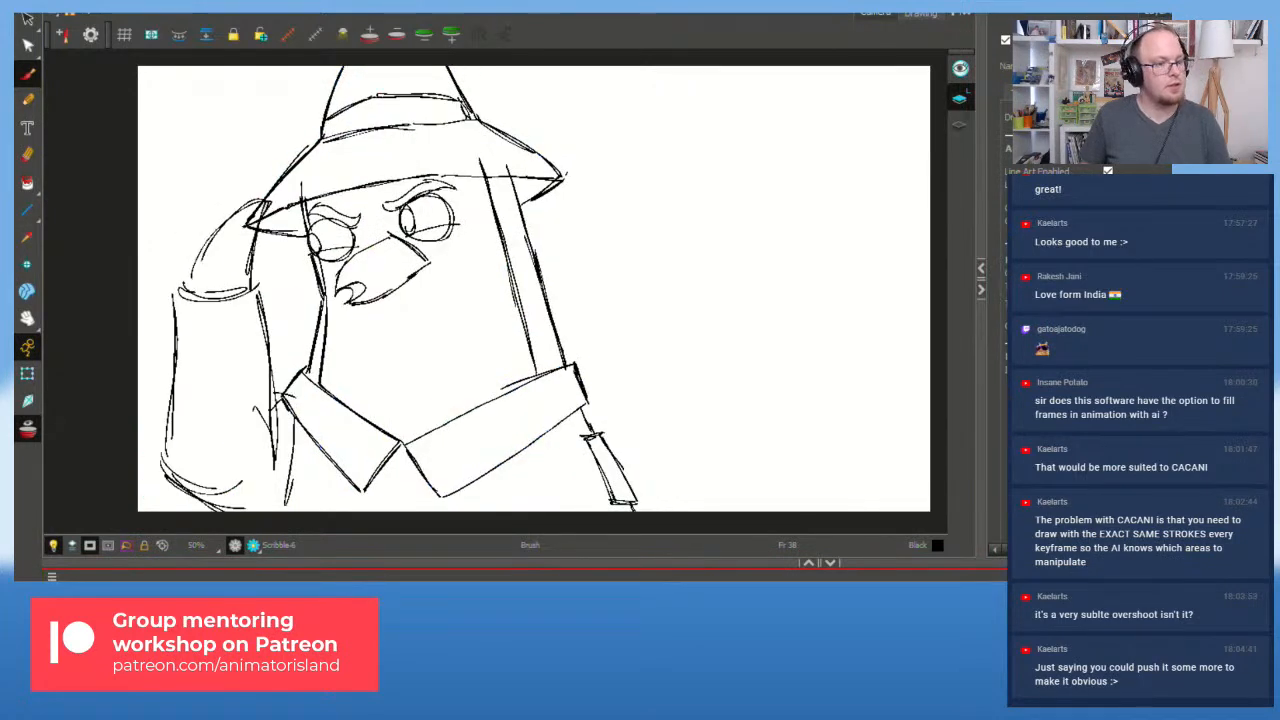
pyautogui.hotkey('shift', 'Return')
pyautogui.click(62, 590)
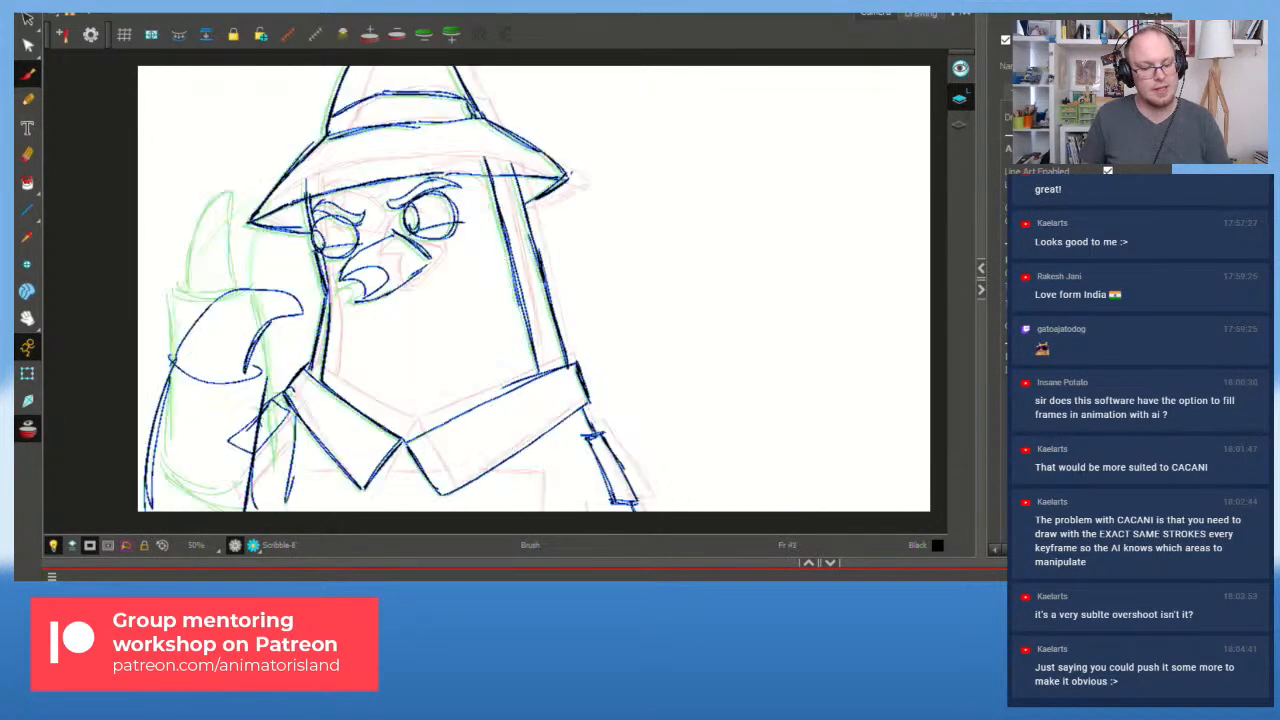
pyautogui.hotkey('shift', 'Return')
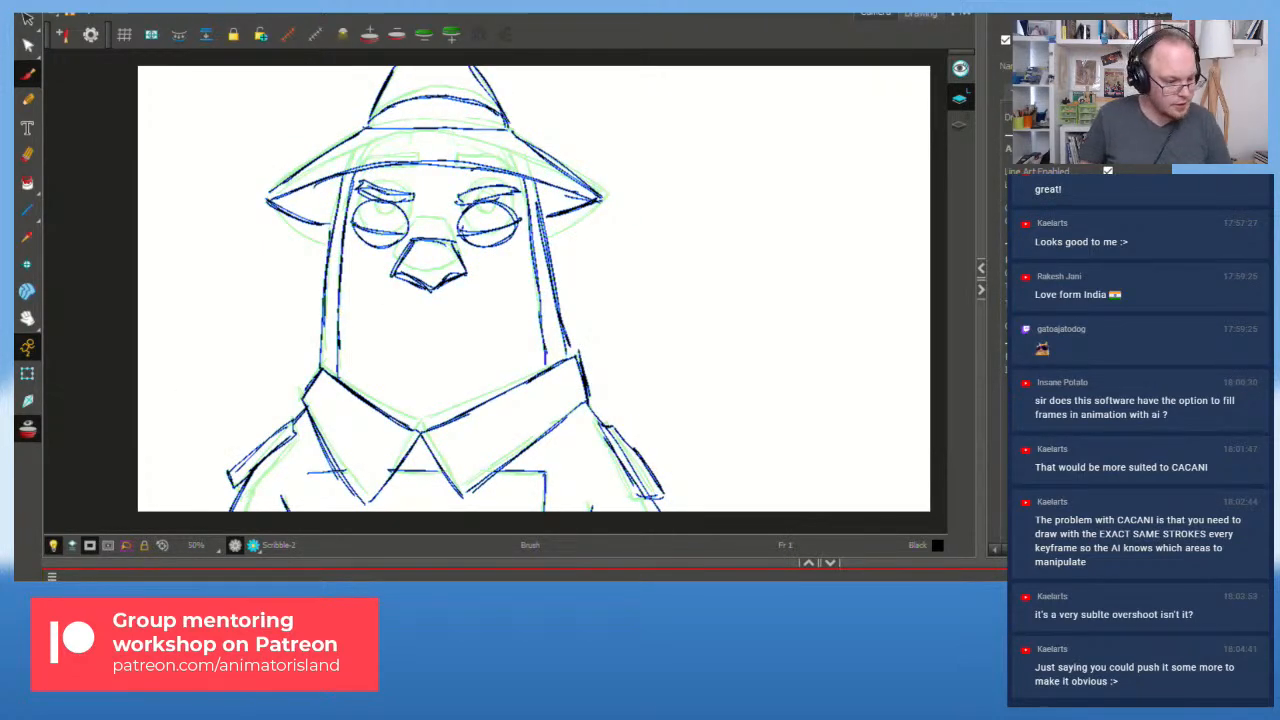
# Step: Play the animation from the start twice, stopping near the final turned-head pose
pyautogui.press('space')
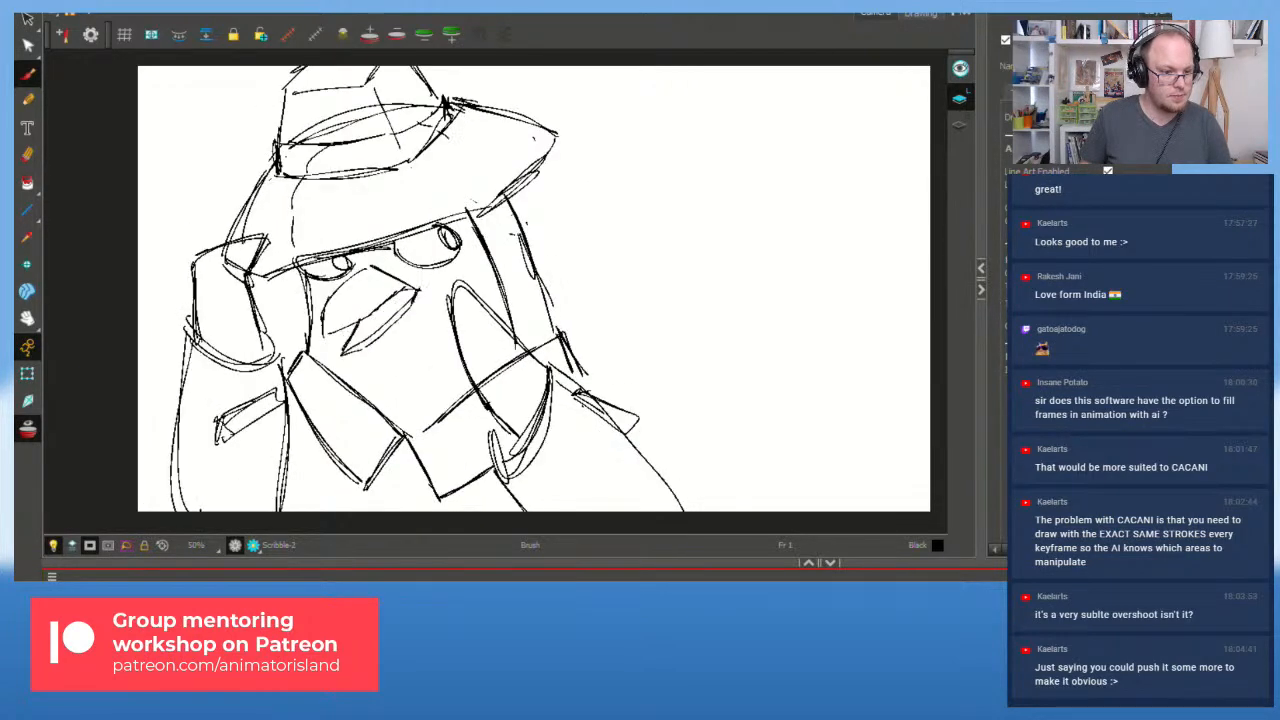
pyautogui.press('space')
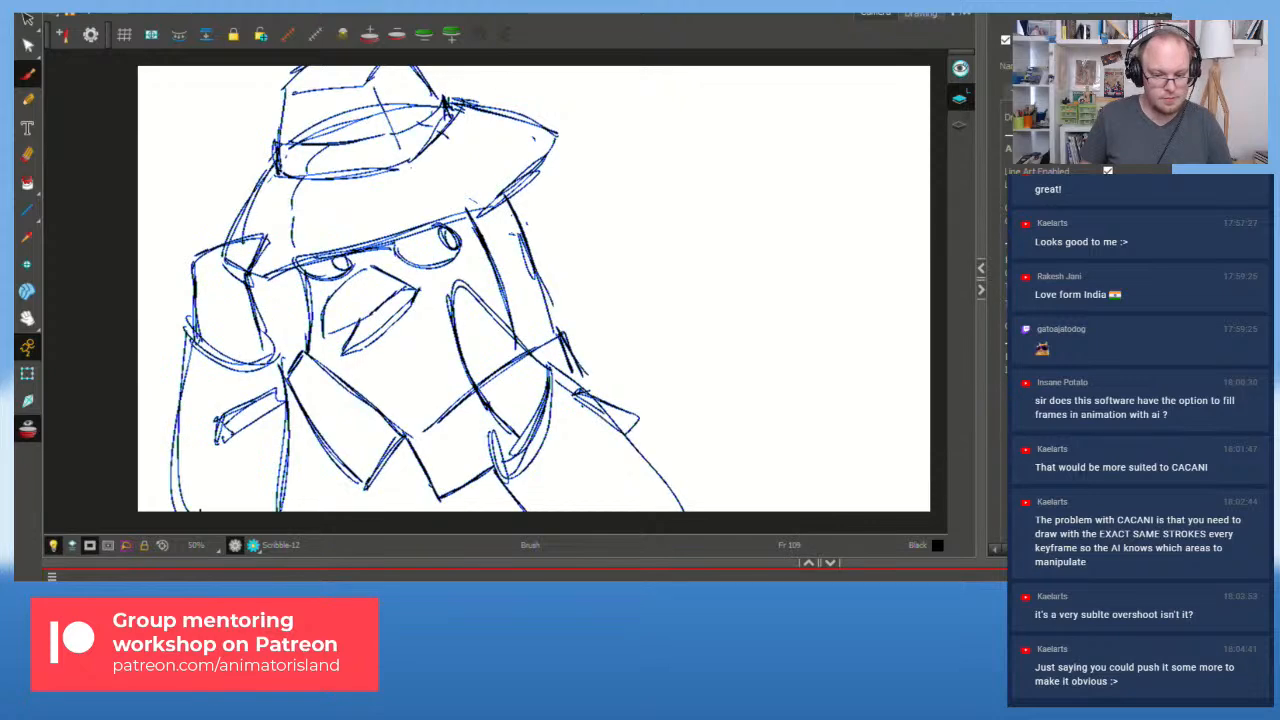
pyautogui.press('f')
pyautogui.press('f')
pyautogui.press('f')
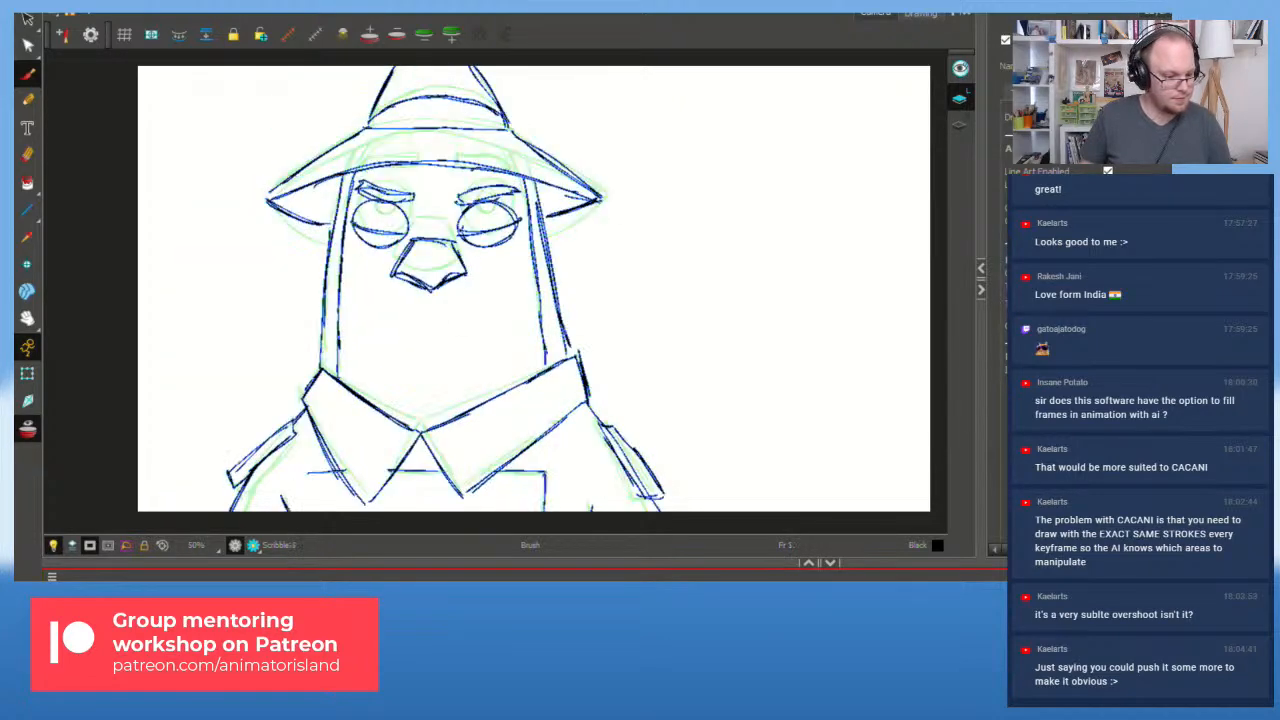
pyautogui.press('space')
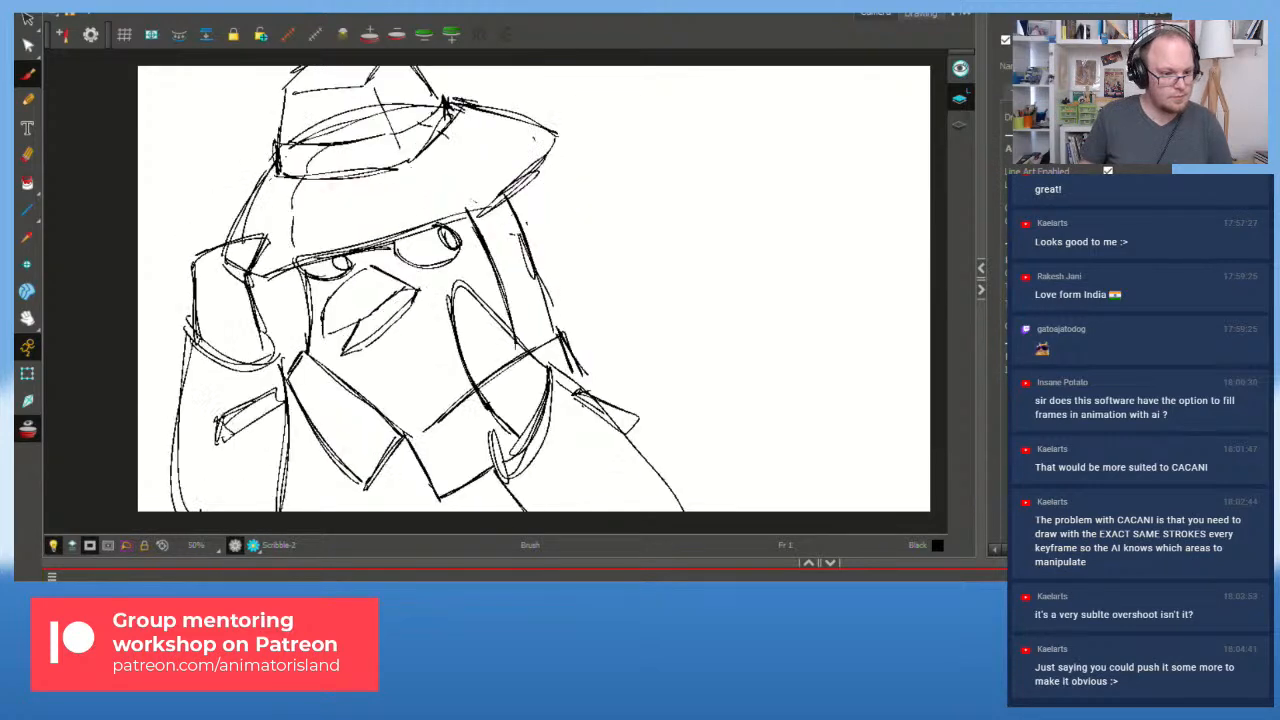
pyautogui.press('space')
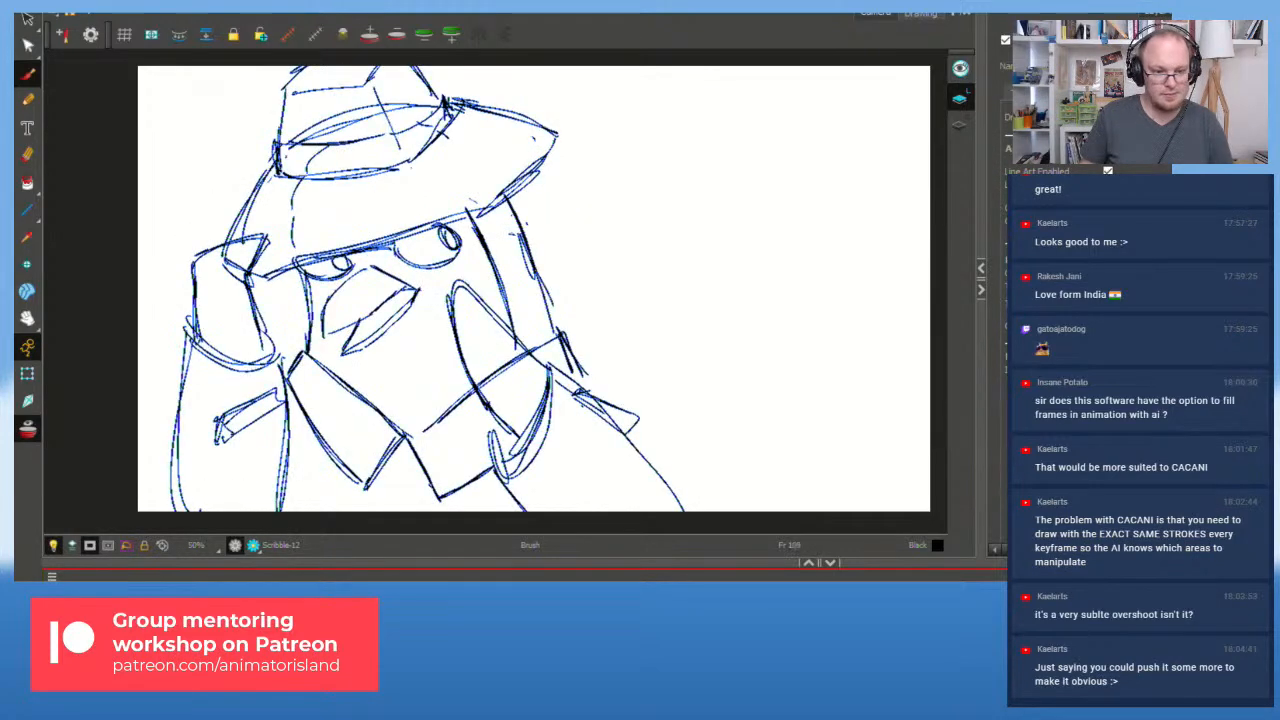